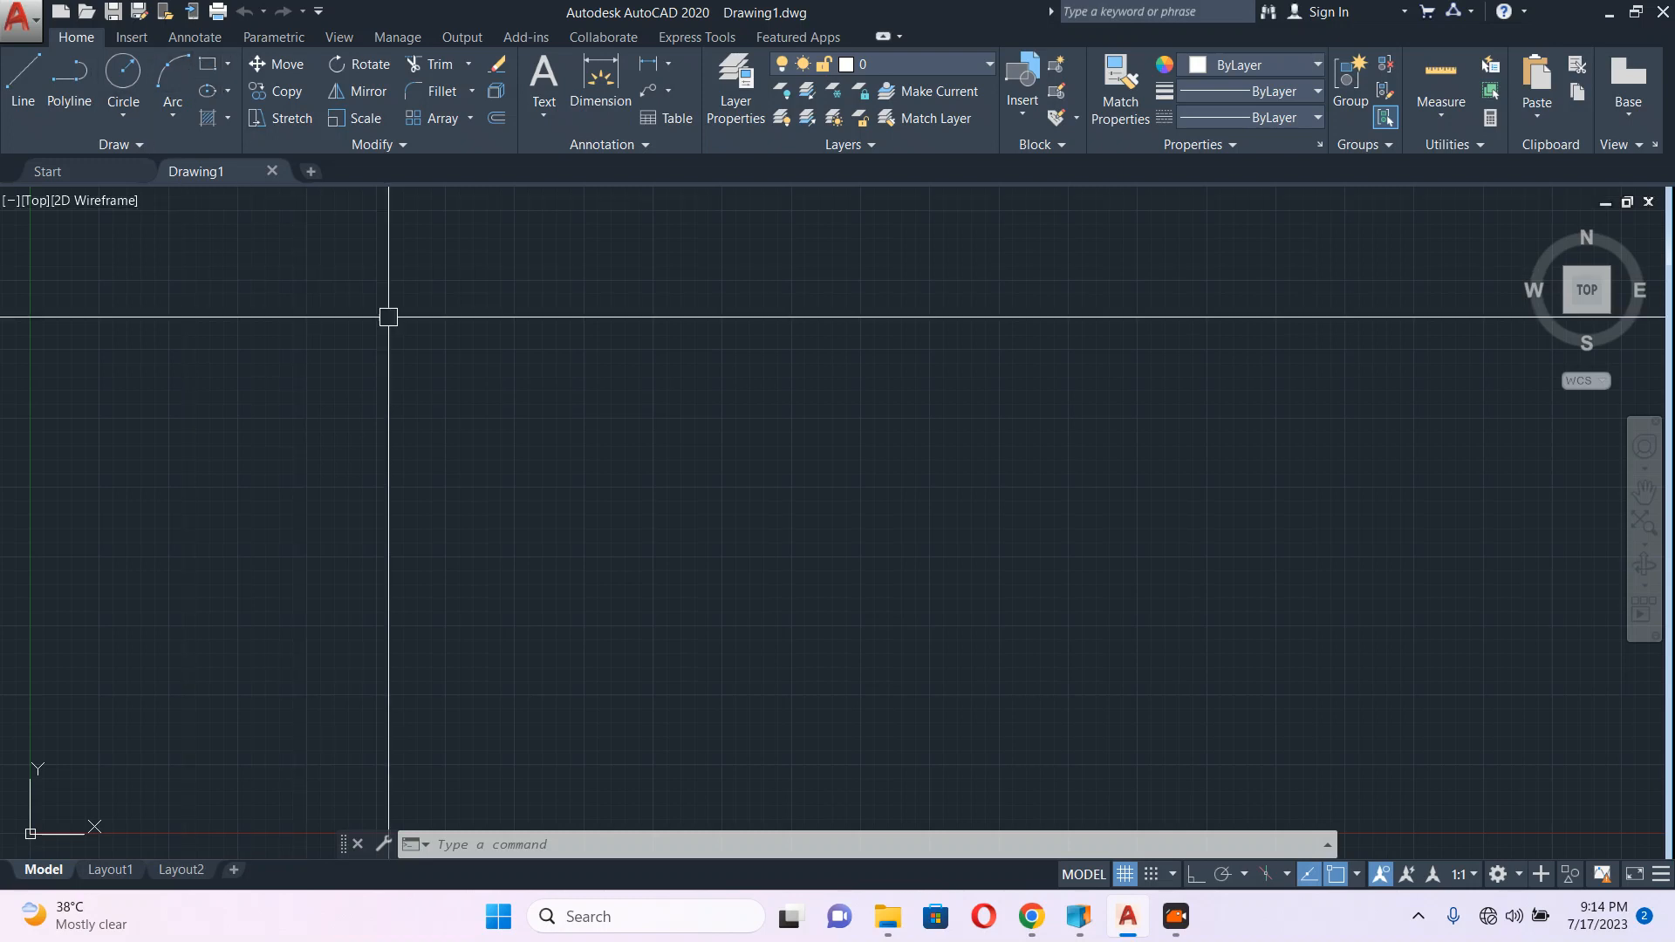
Step: Draw a rectangle 1000 units wide and 5000 units high from a freely picked corner near the origin
text(re)
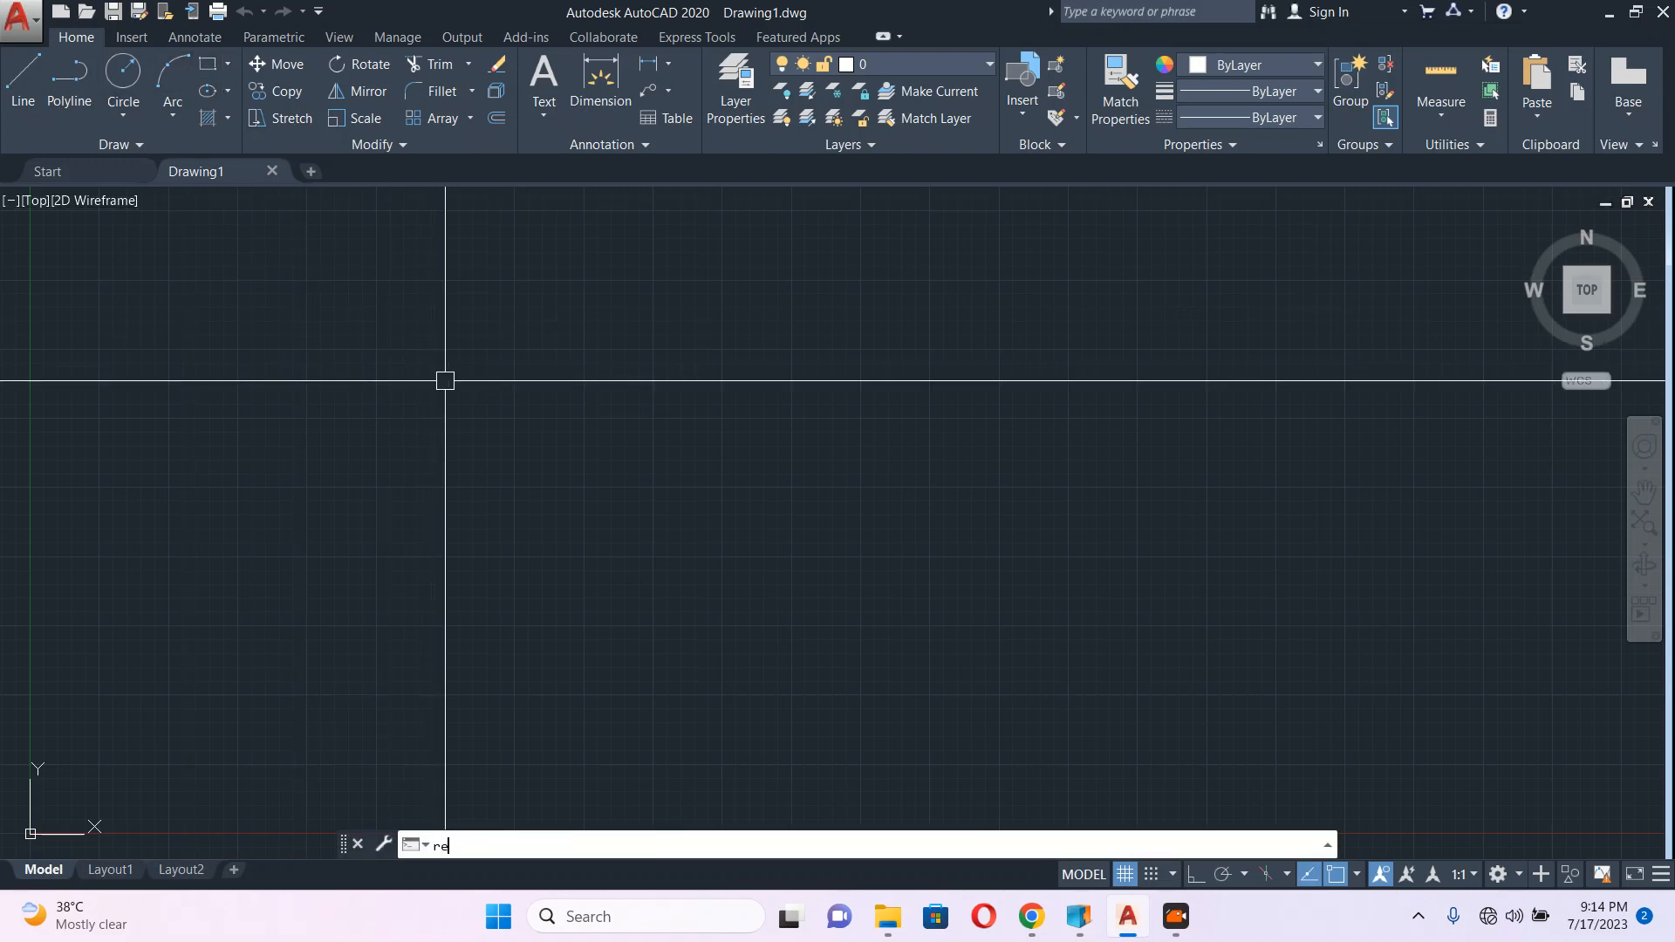
key(Return)
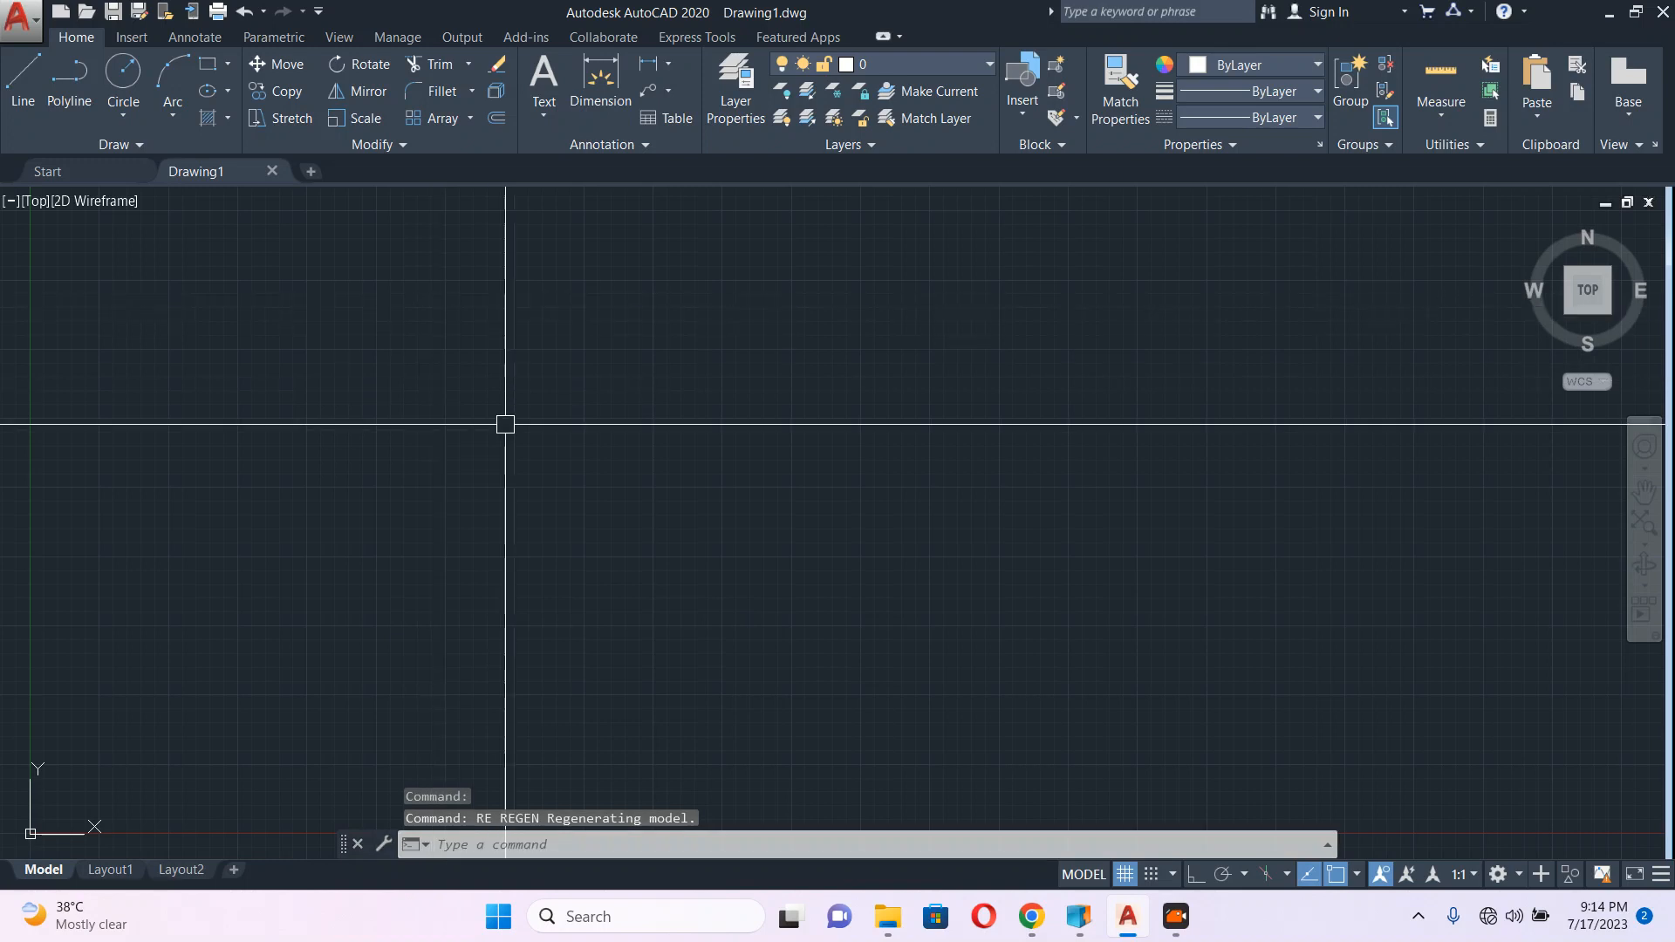
text(re)
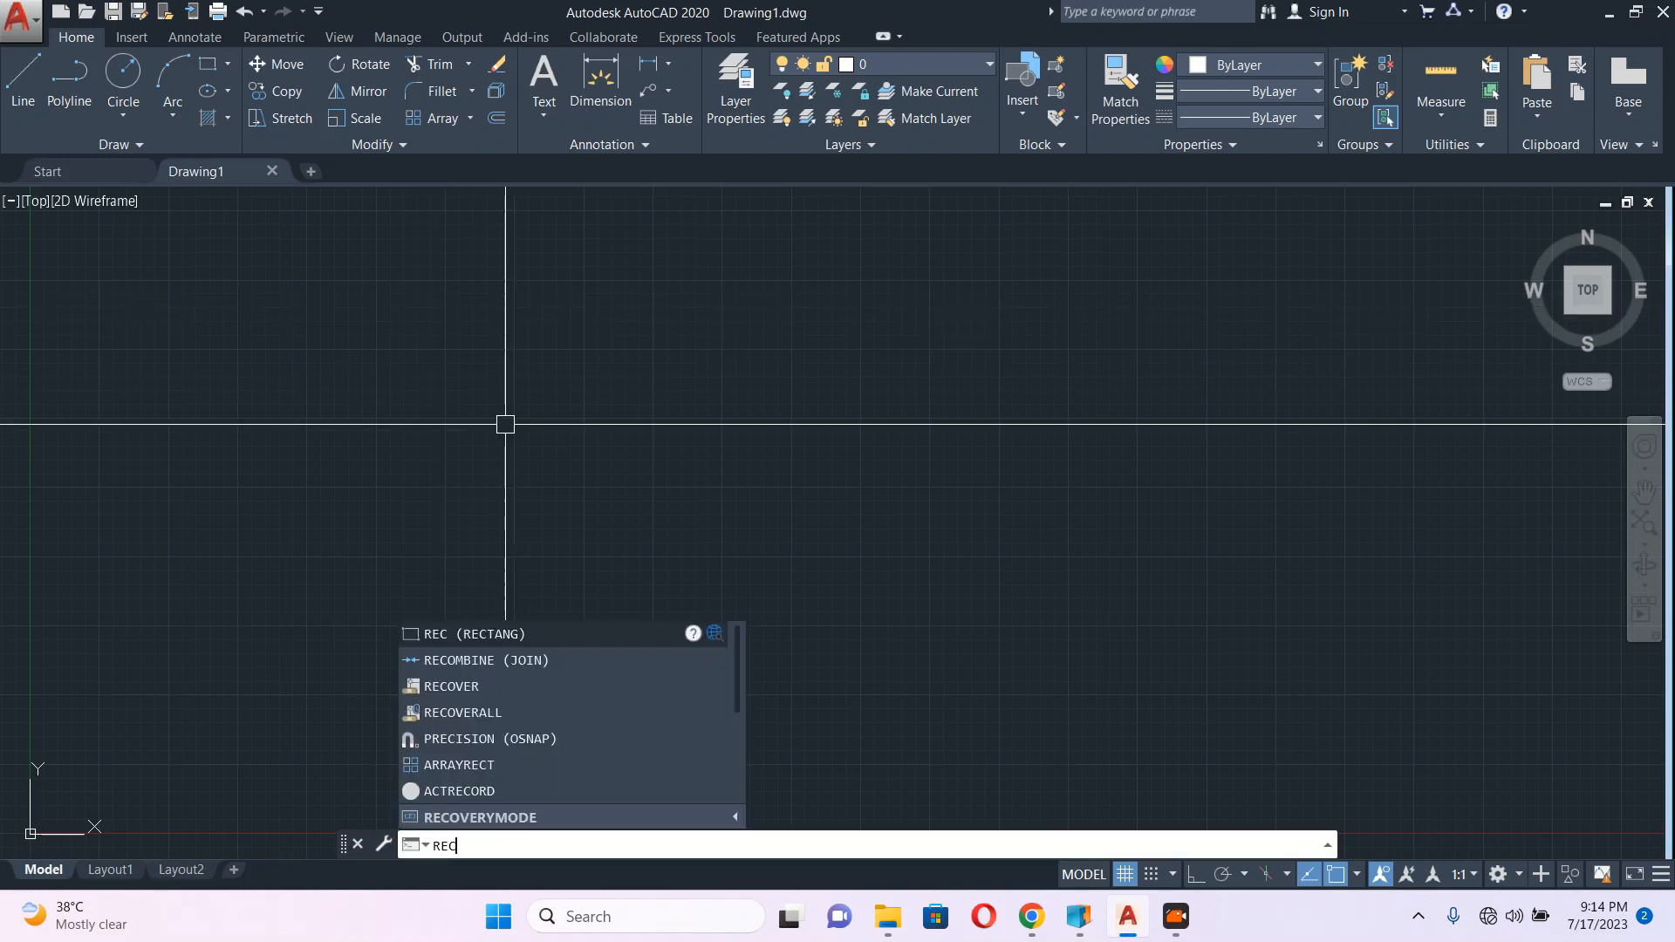
key(Return)
click(410, 376)
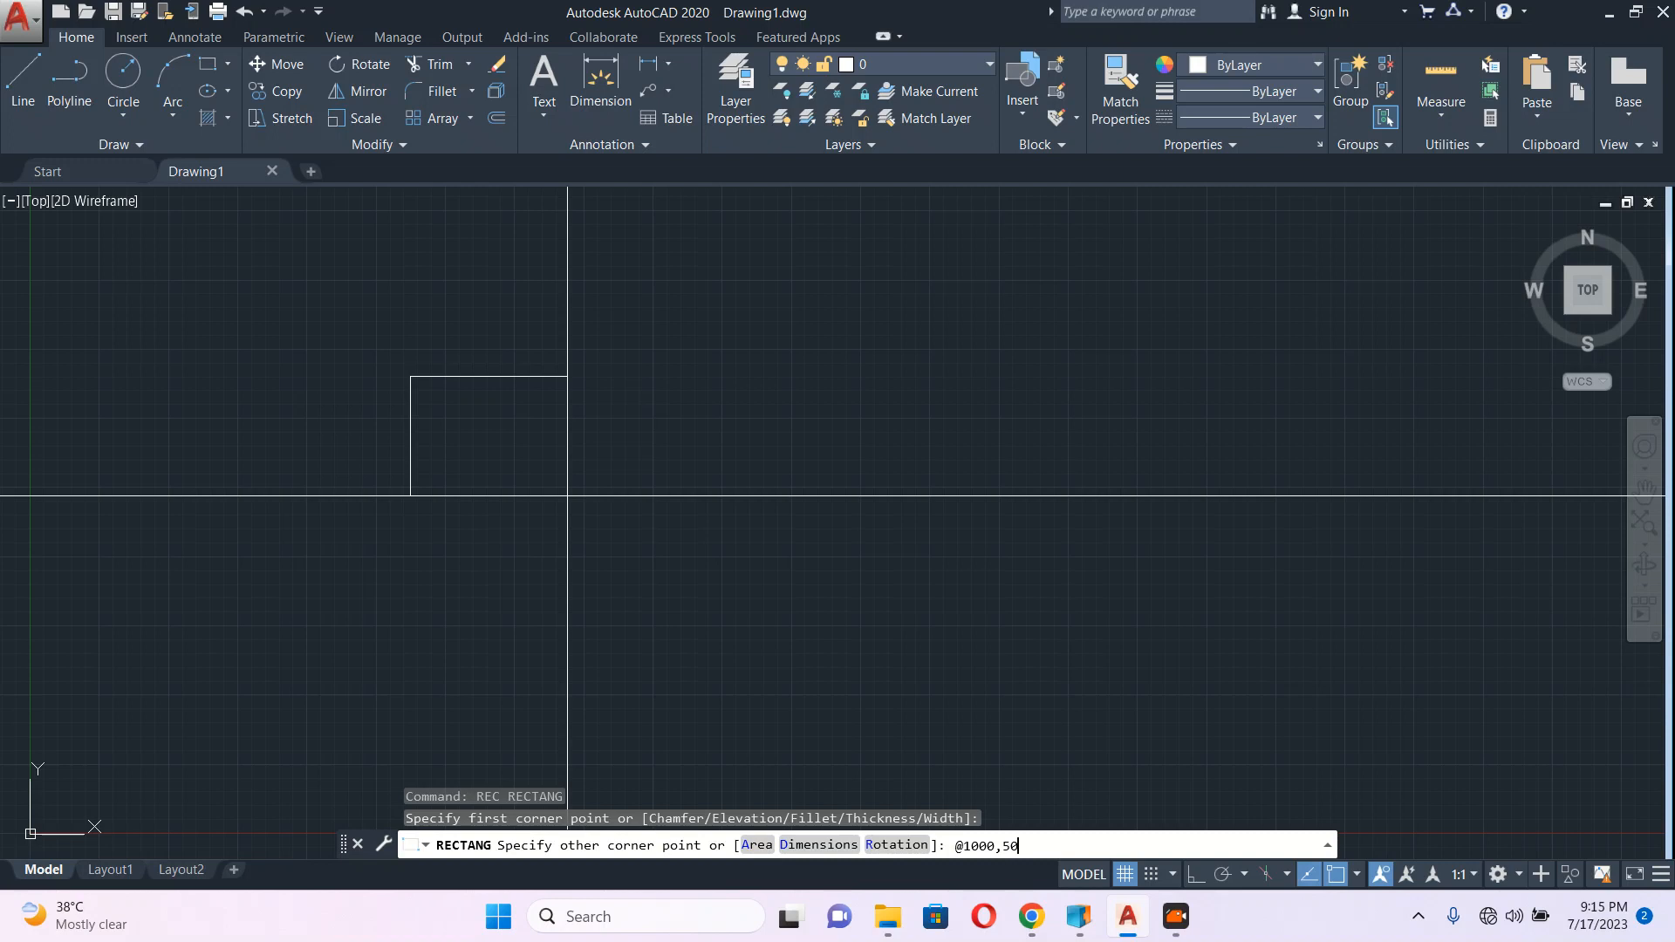
text(0)
key(Return)
scroll(575, 501, down, 3)
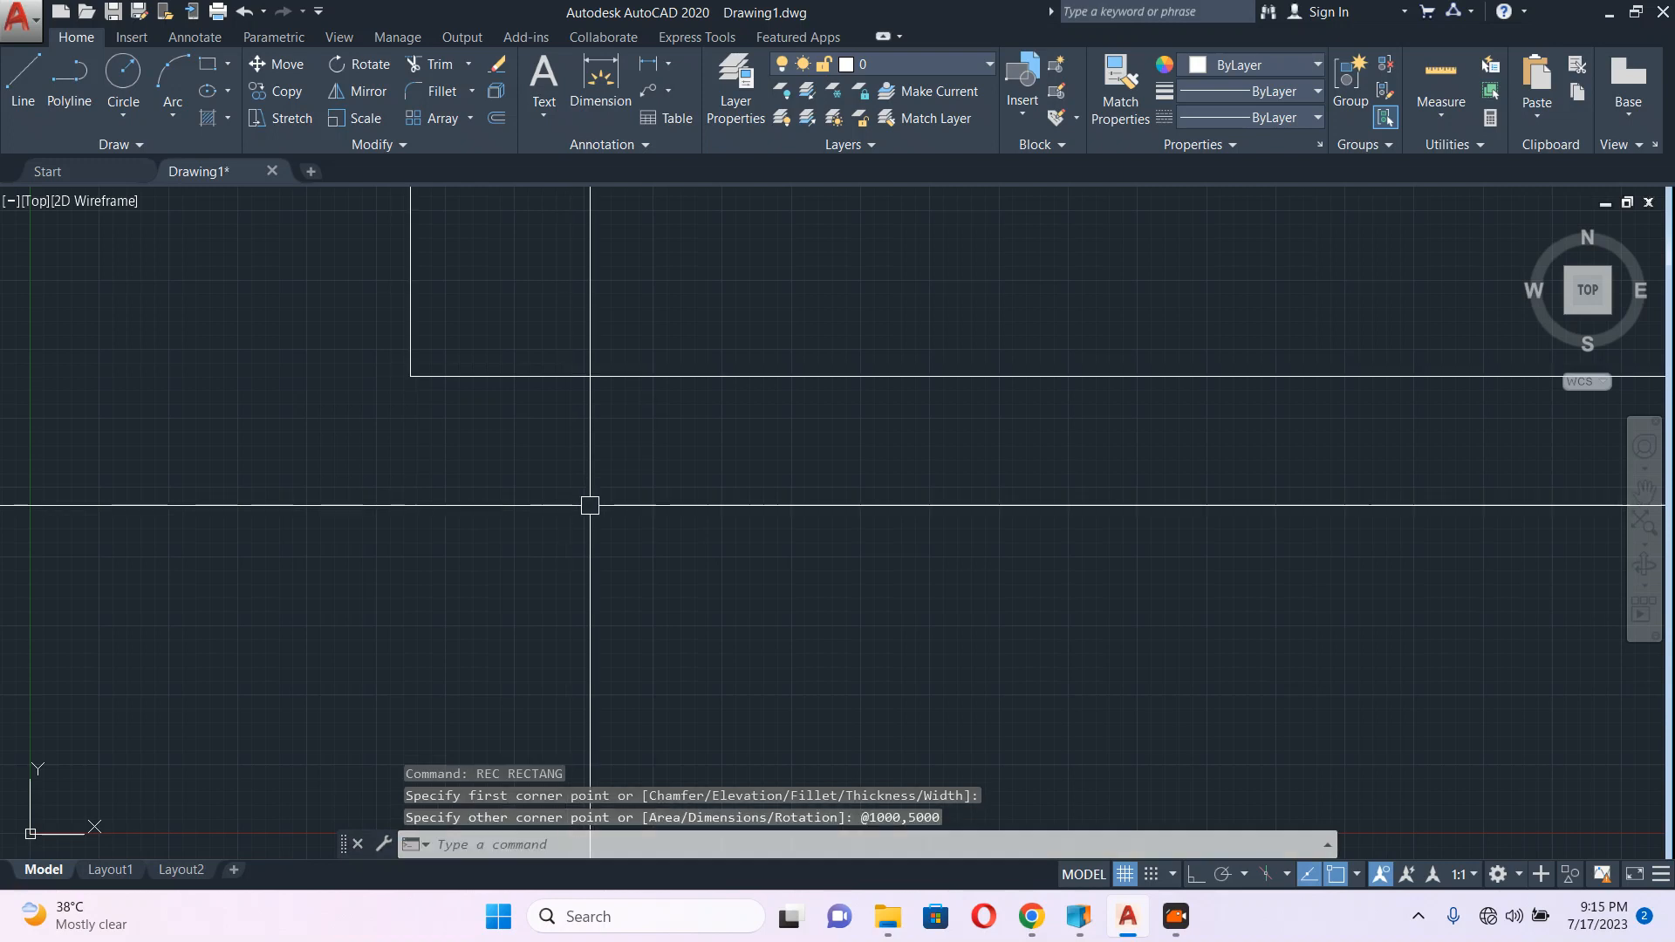
scroll(584, 518, down, 10)
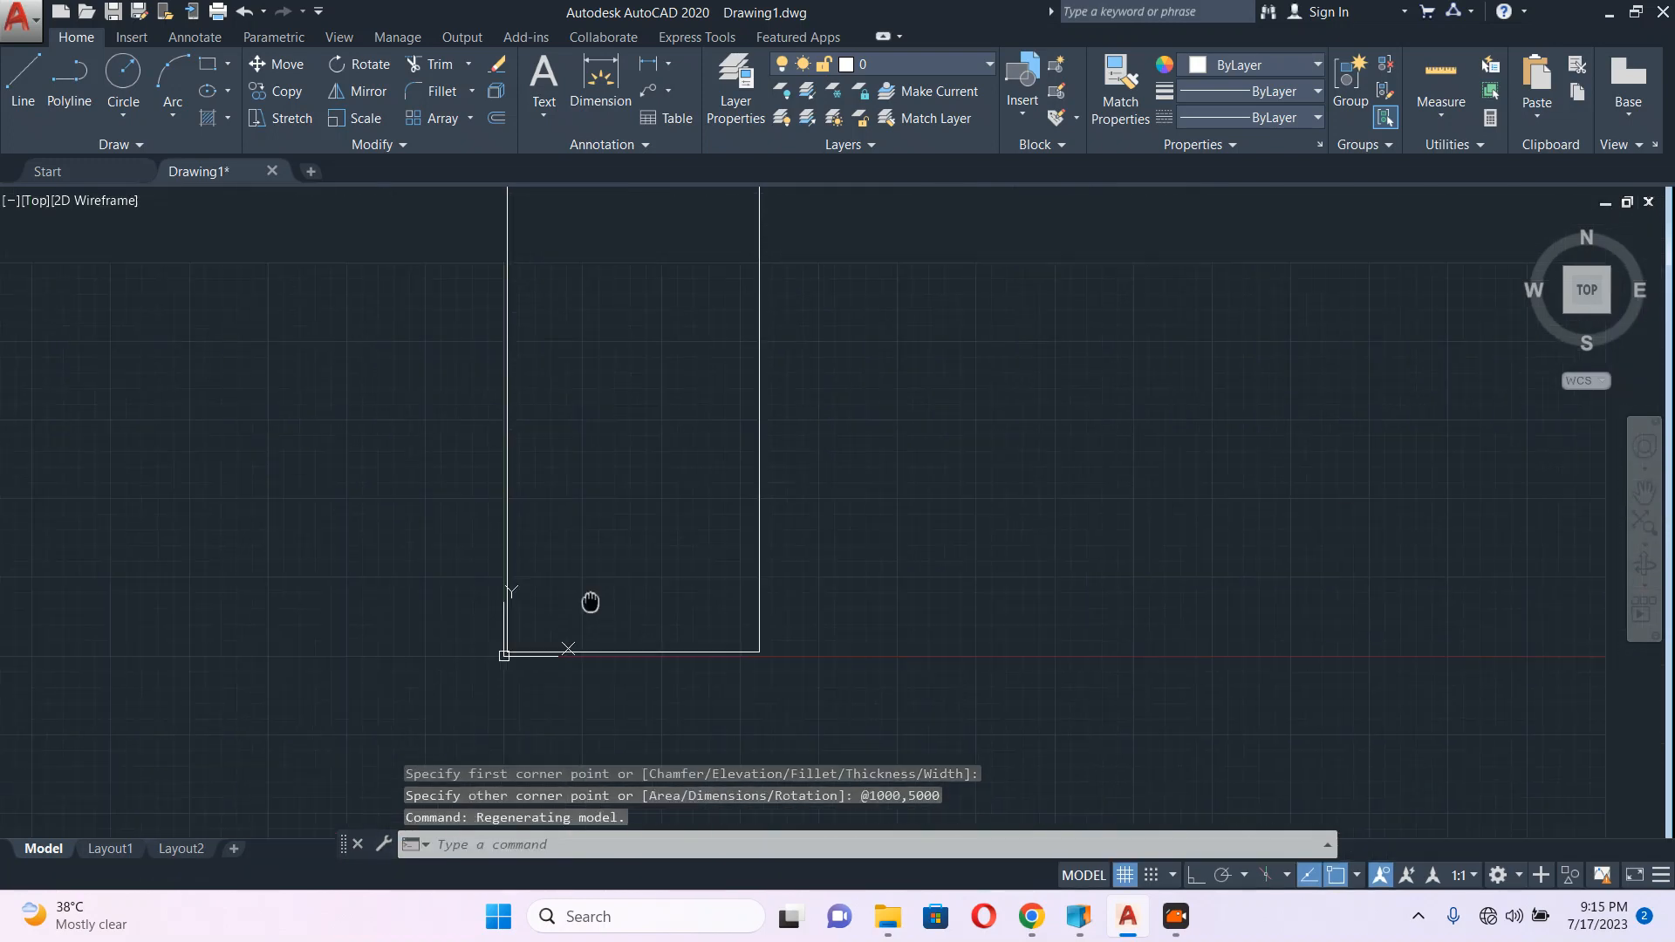
scroll(662, 404, up, 4)
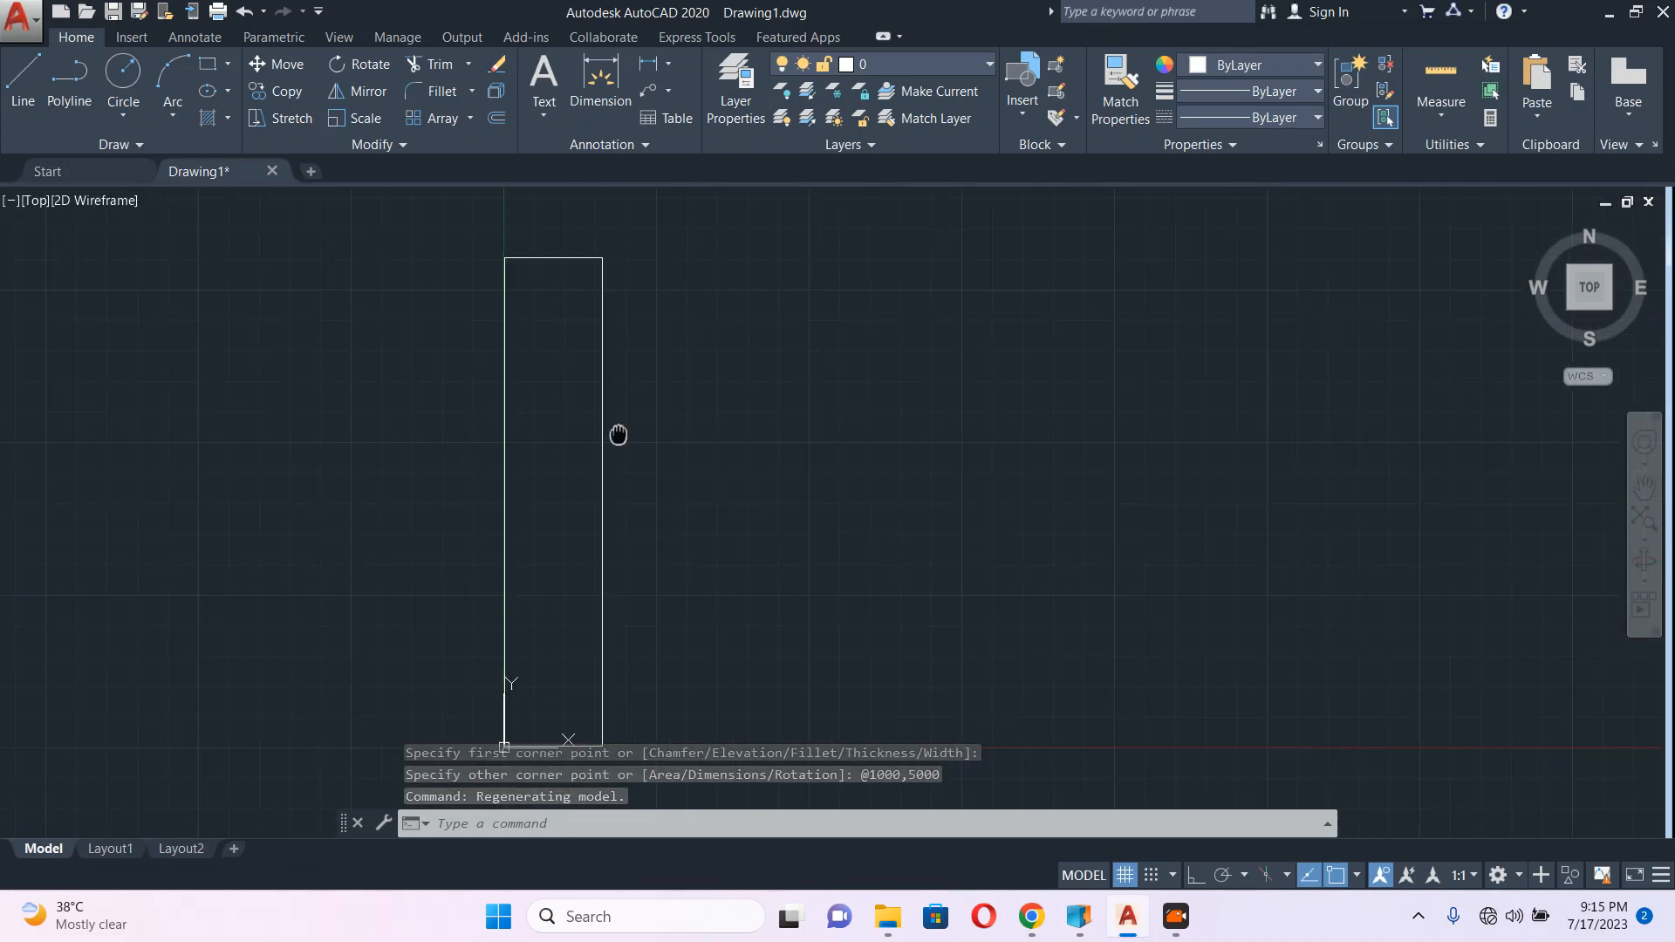
middle_drag(614, 451, 698, 411)
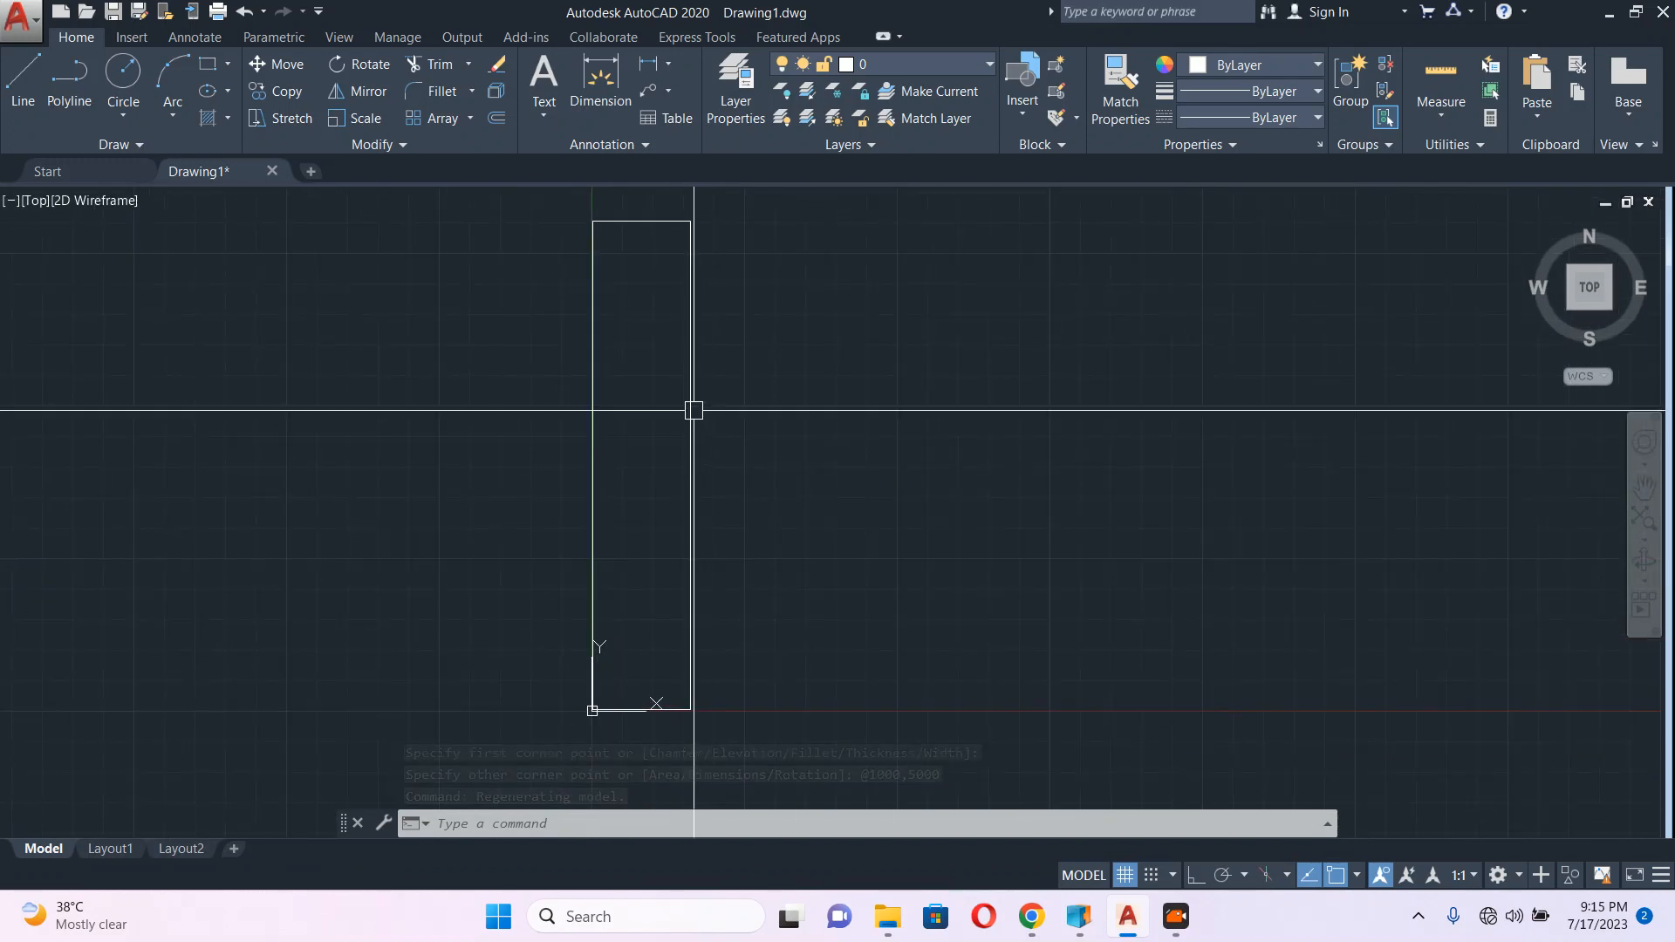
Step: Add a linear dimension to the rectangle's long right side by selecting that edge
key(Escape)
text(dli)
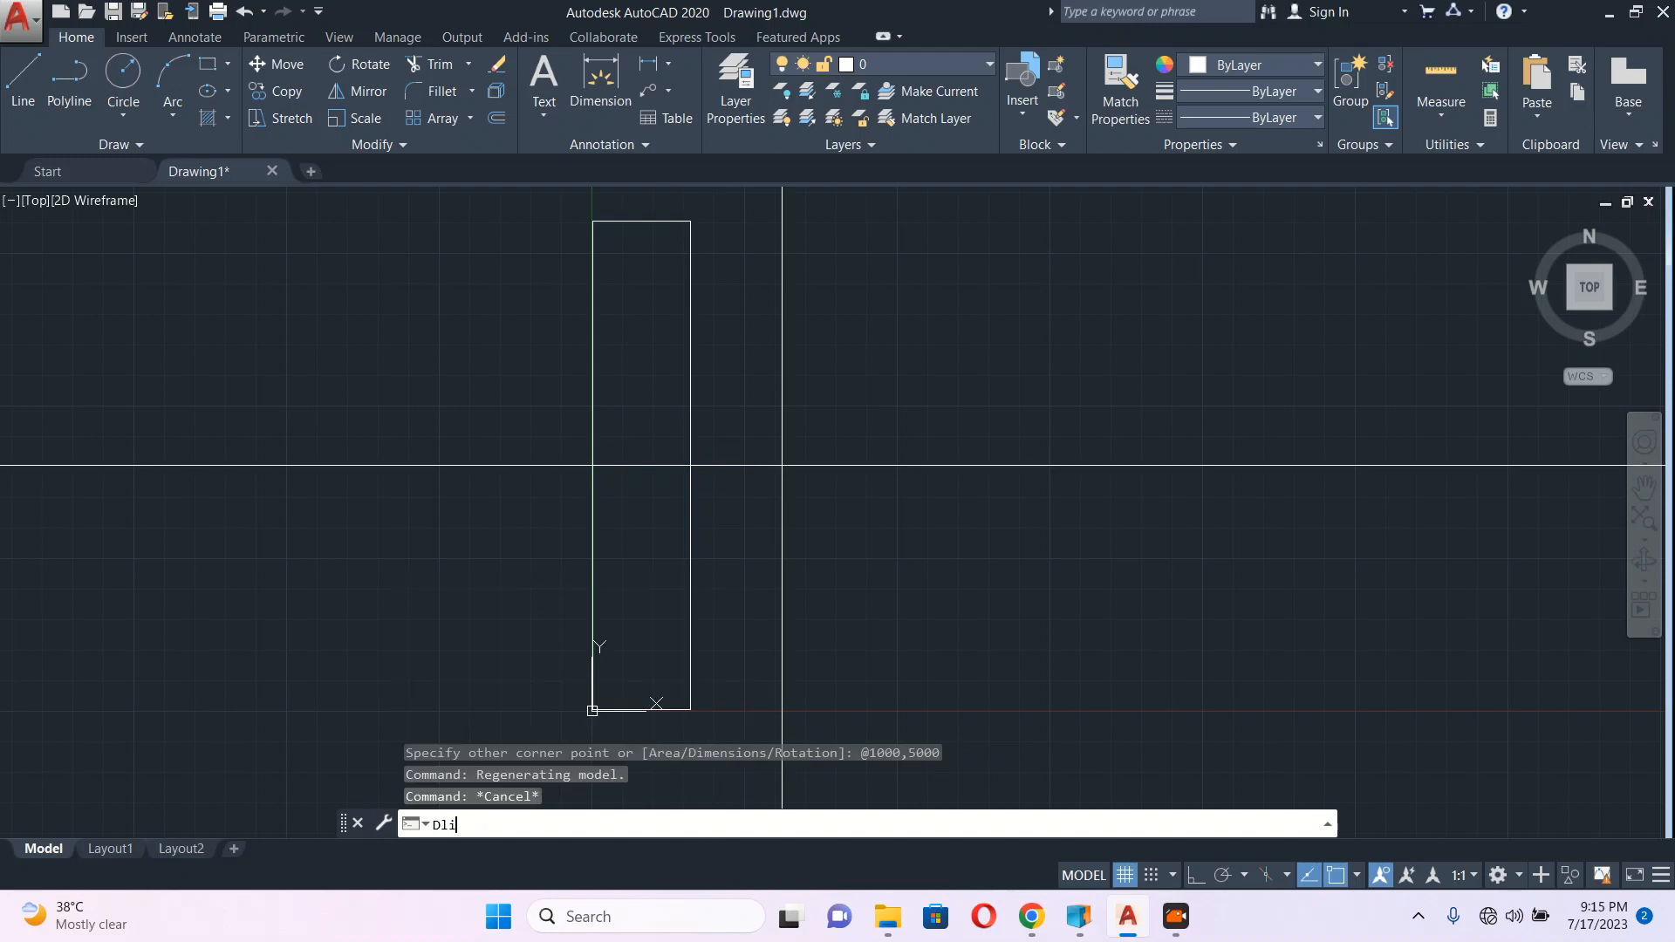
key(Return)
click(684, 458)
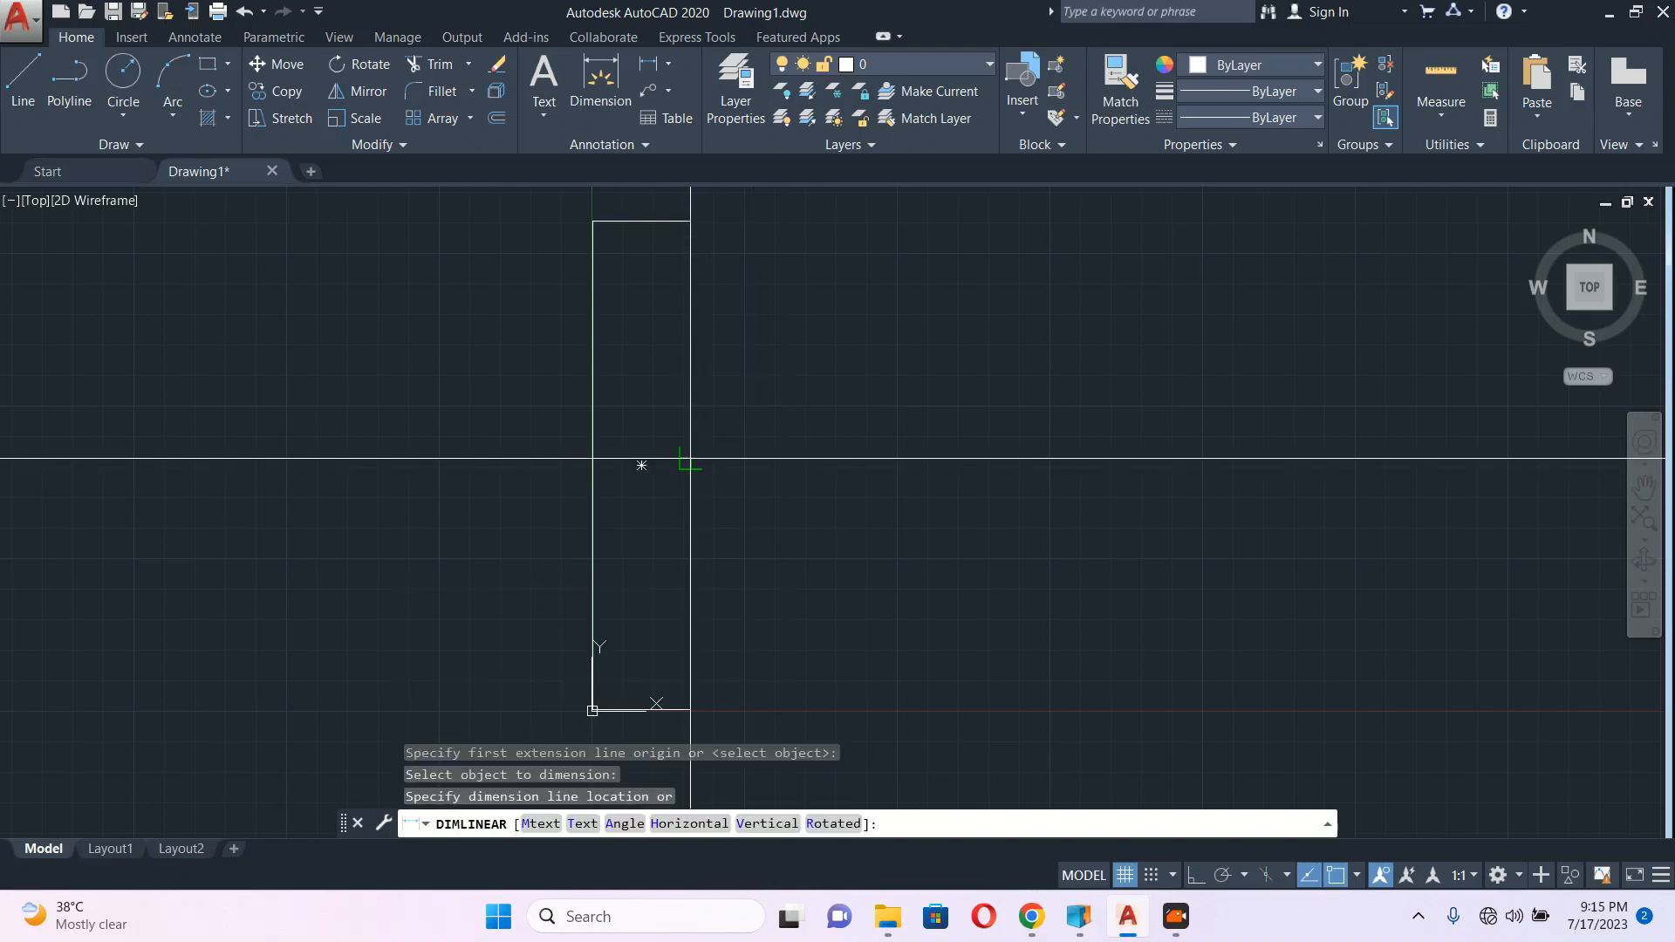
click(643, 464)
scroll(720, 459, up, 5)
Step: Open the vertical dimension's text to inspect it, leave it unedited, and erase that dimension
click(717, 459)
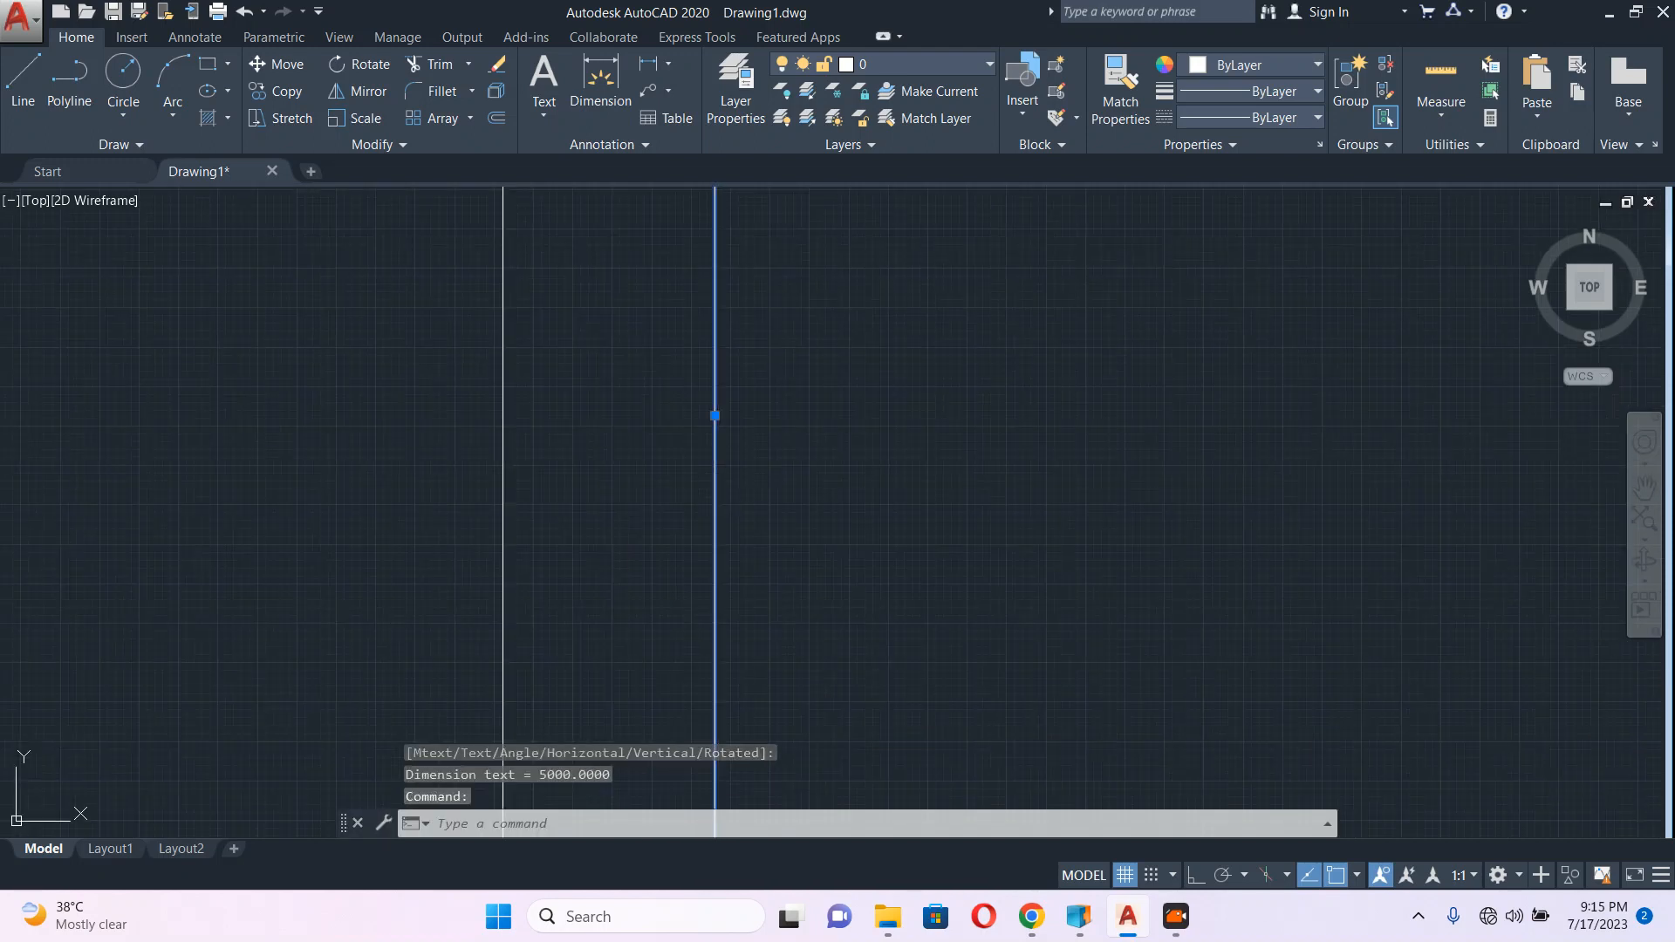
double_click(715, 412)
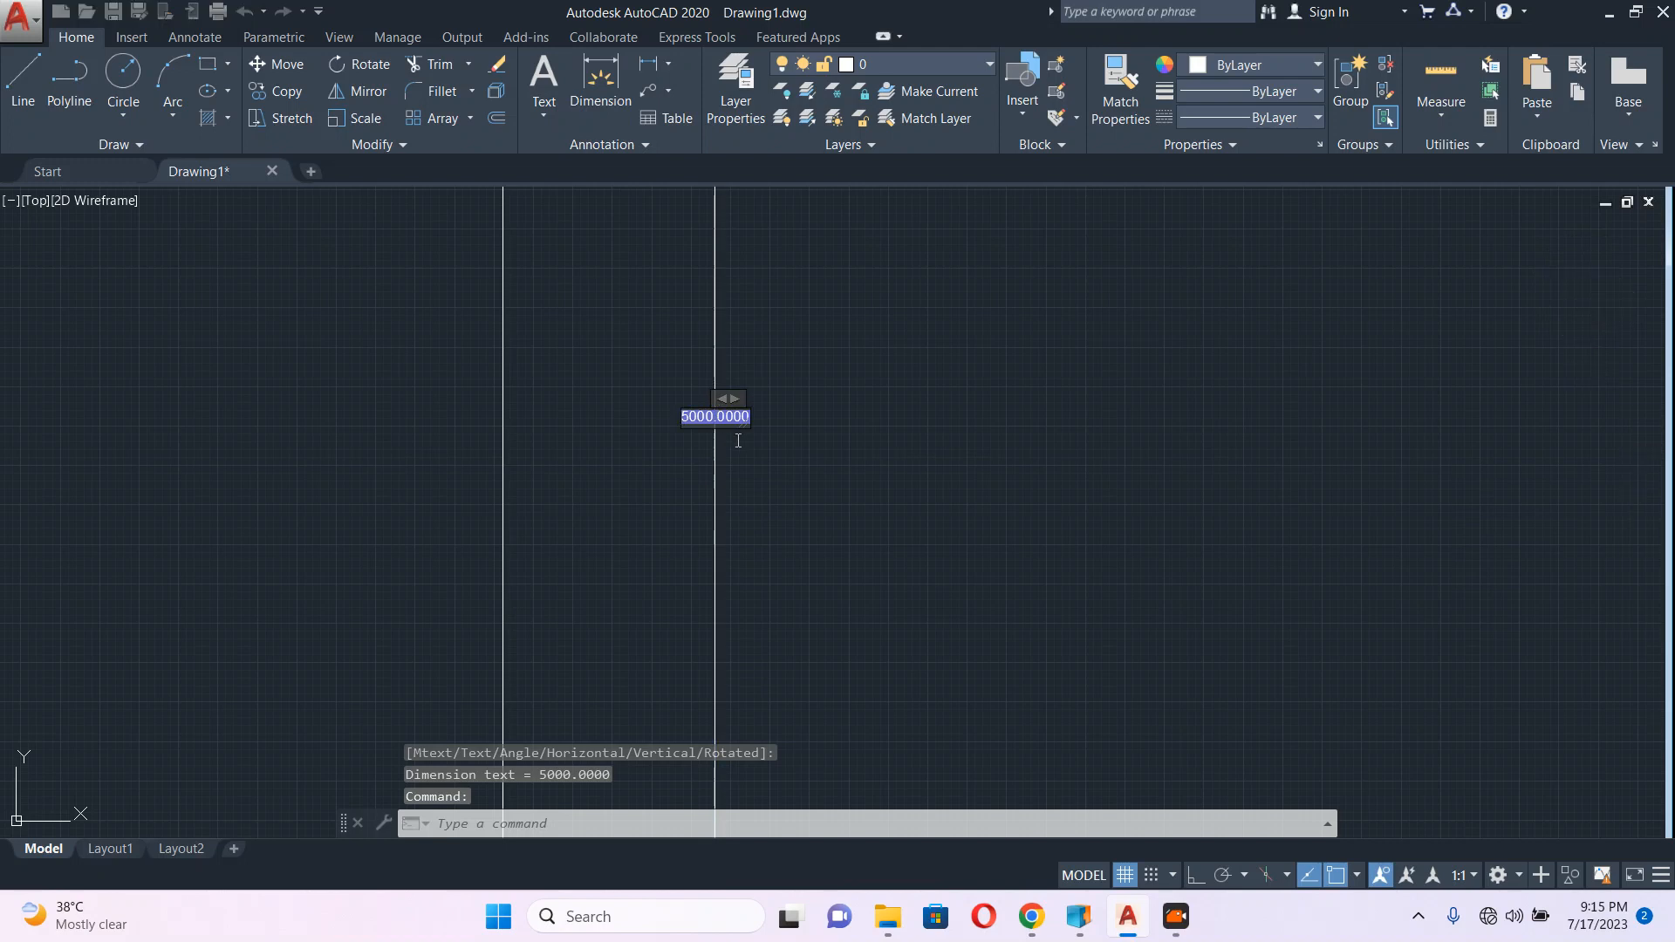
click(835, 477)
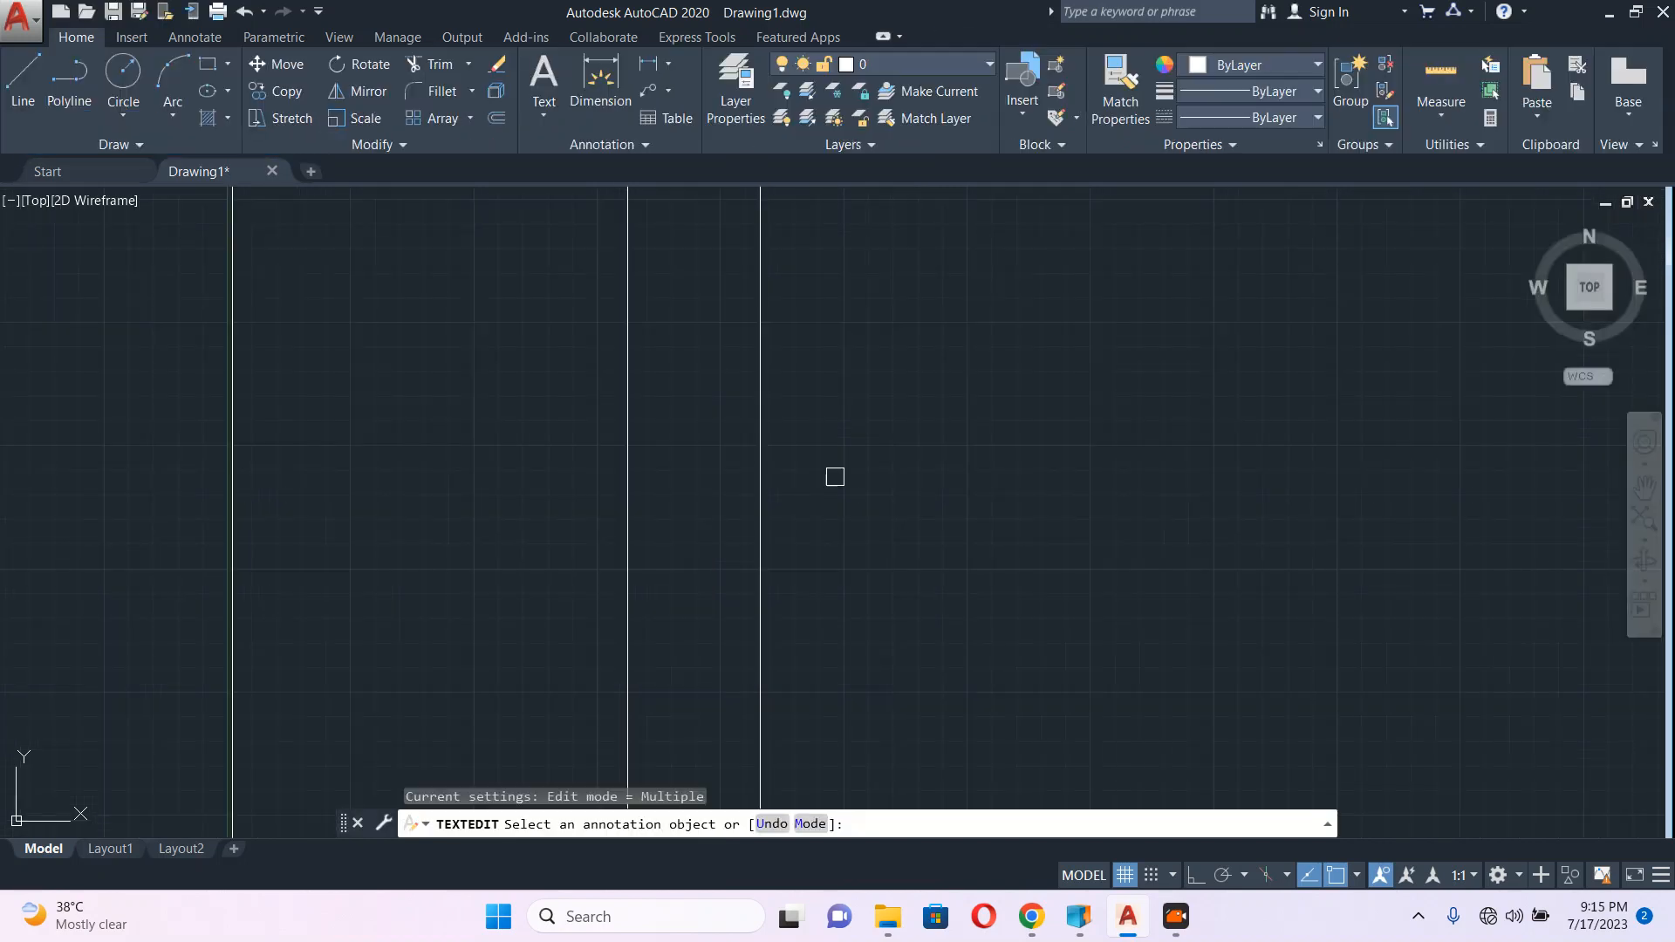
key(Escape)
key(Escape)
click(760, 393)
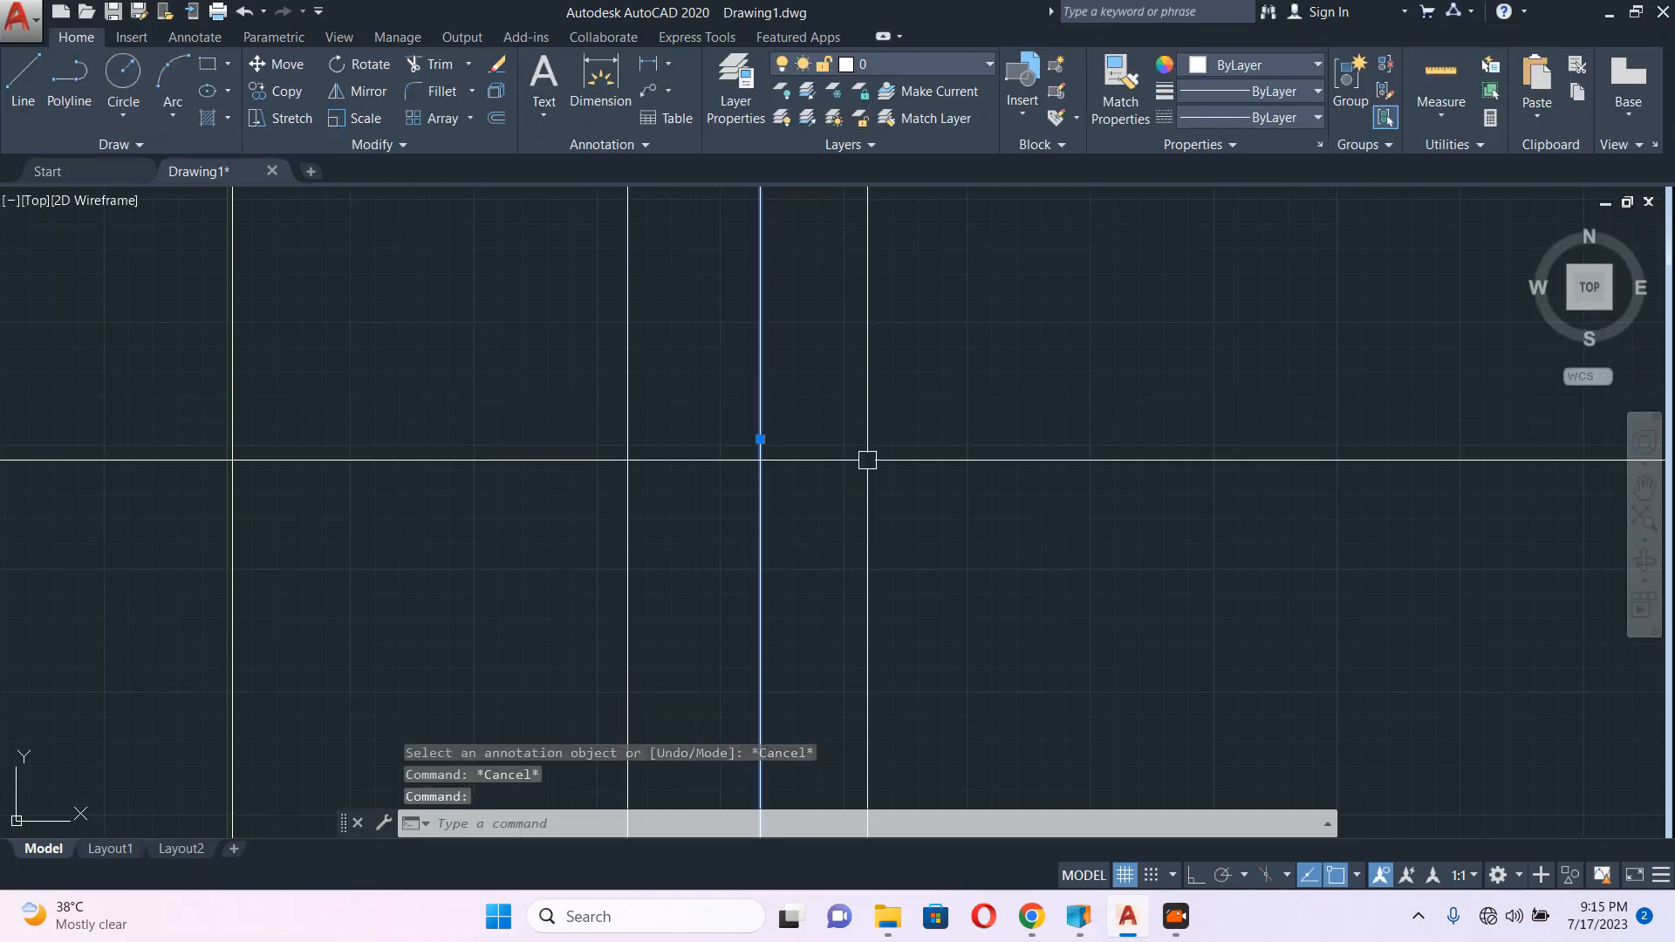
text(e)
key(Return)
text(d)
key(Return)
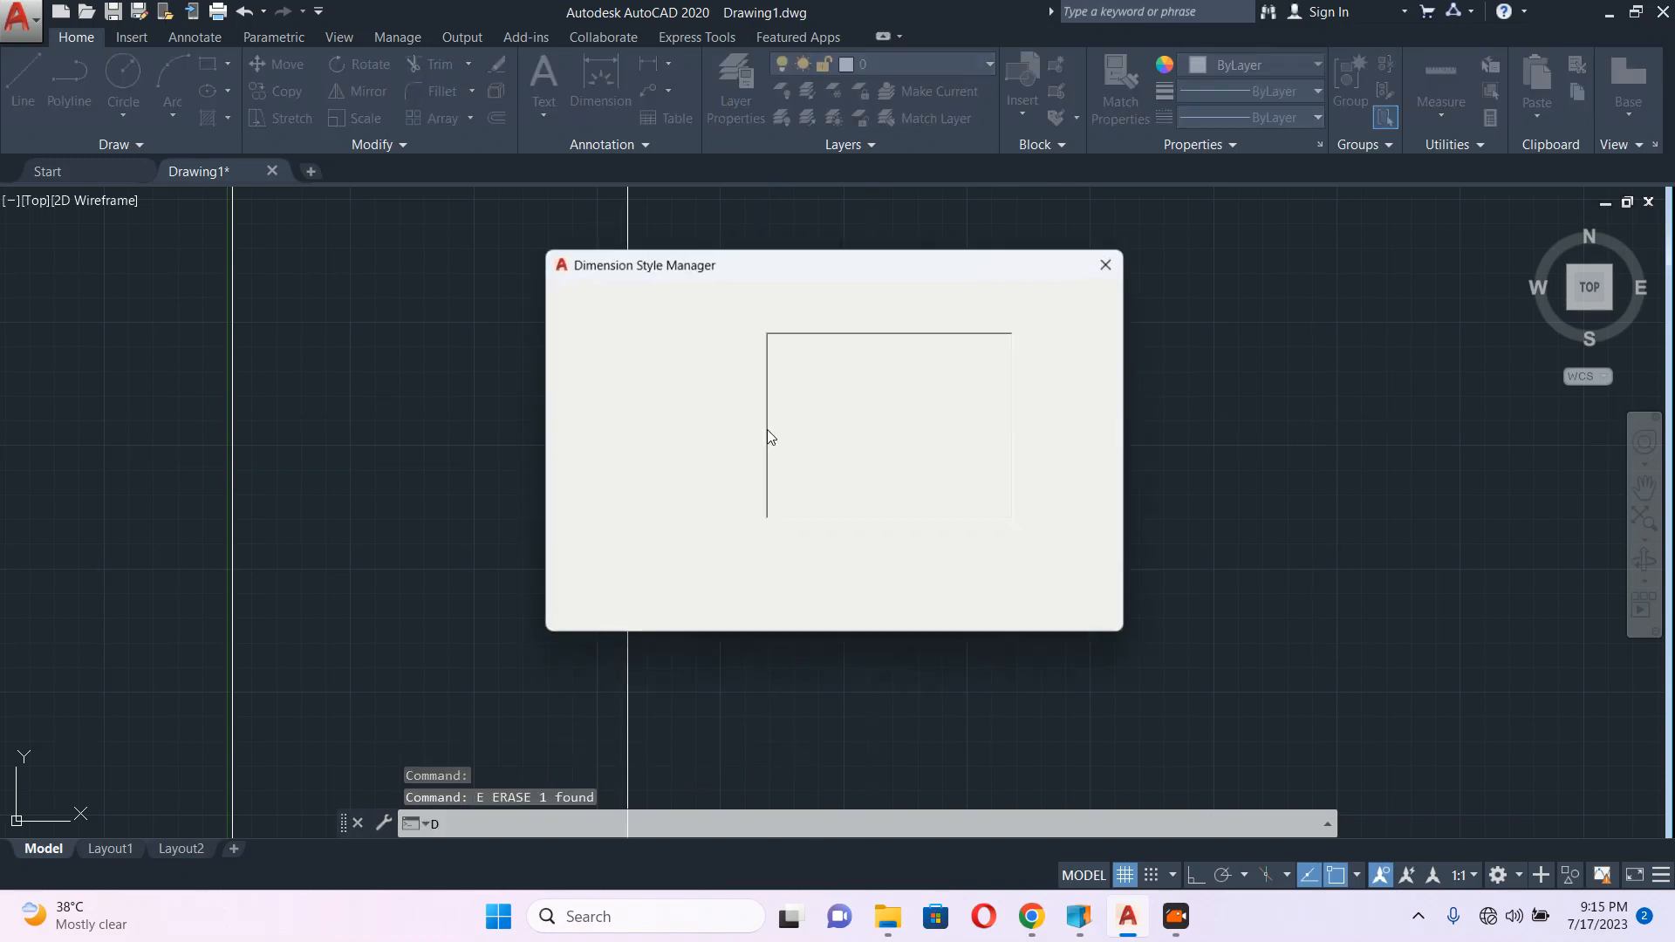
click(1102, 414)
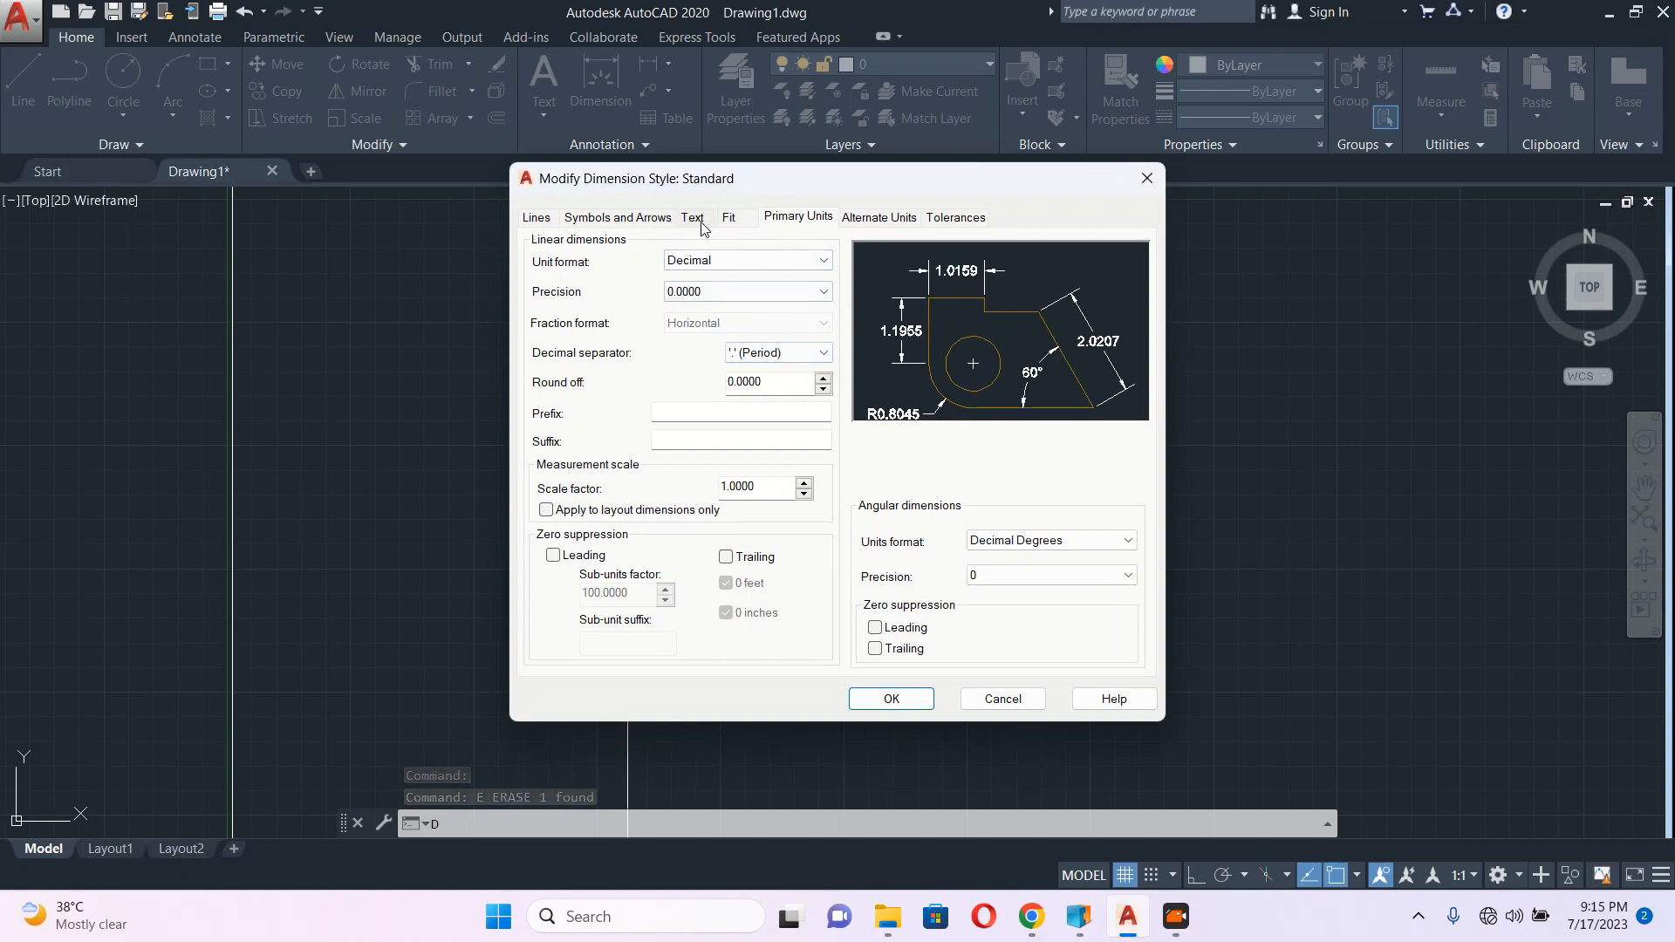
key(Escape)
key(Escape)
text(dx)
key(Return)
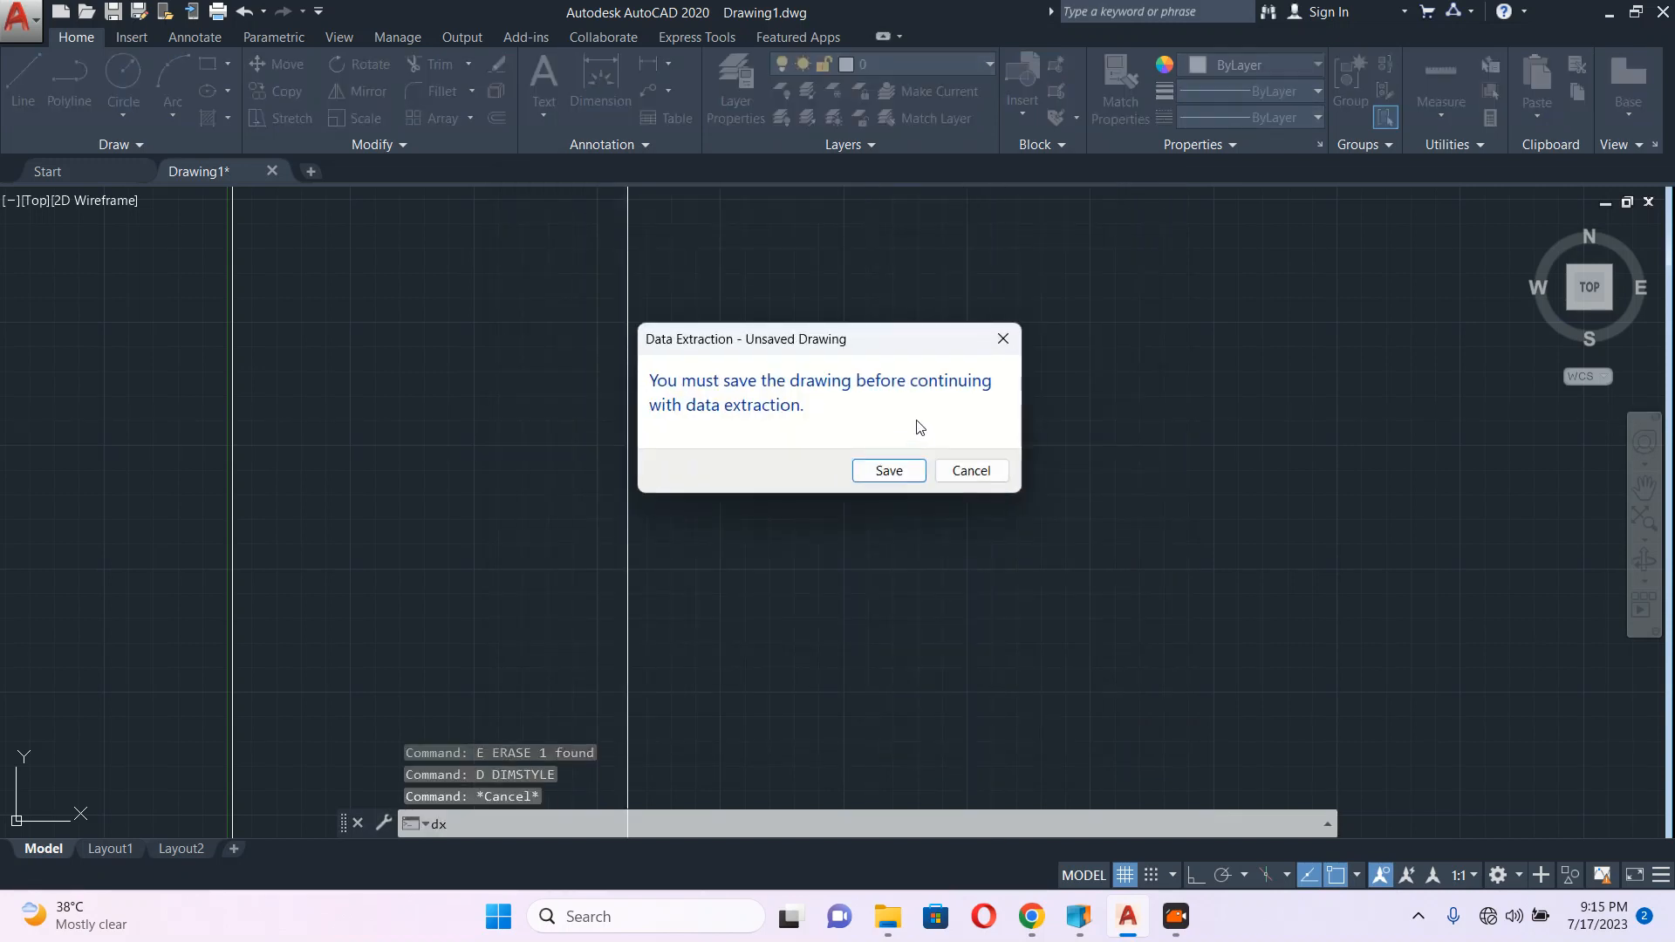
key(Escape)
Step: Set the text height of the Standard dimension style to 200
text(d)
key(Return)
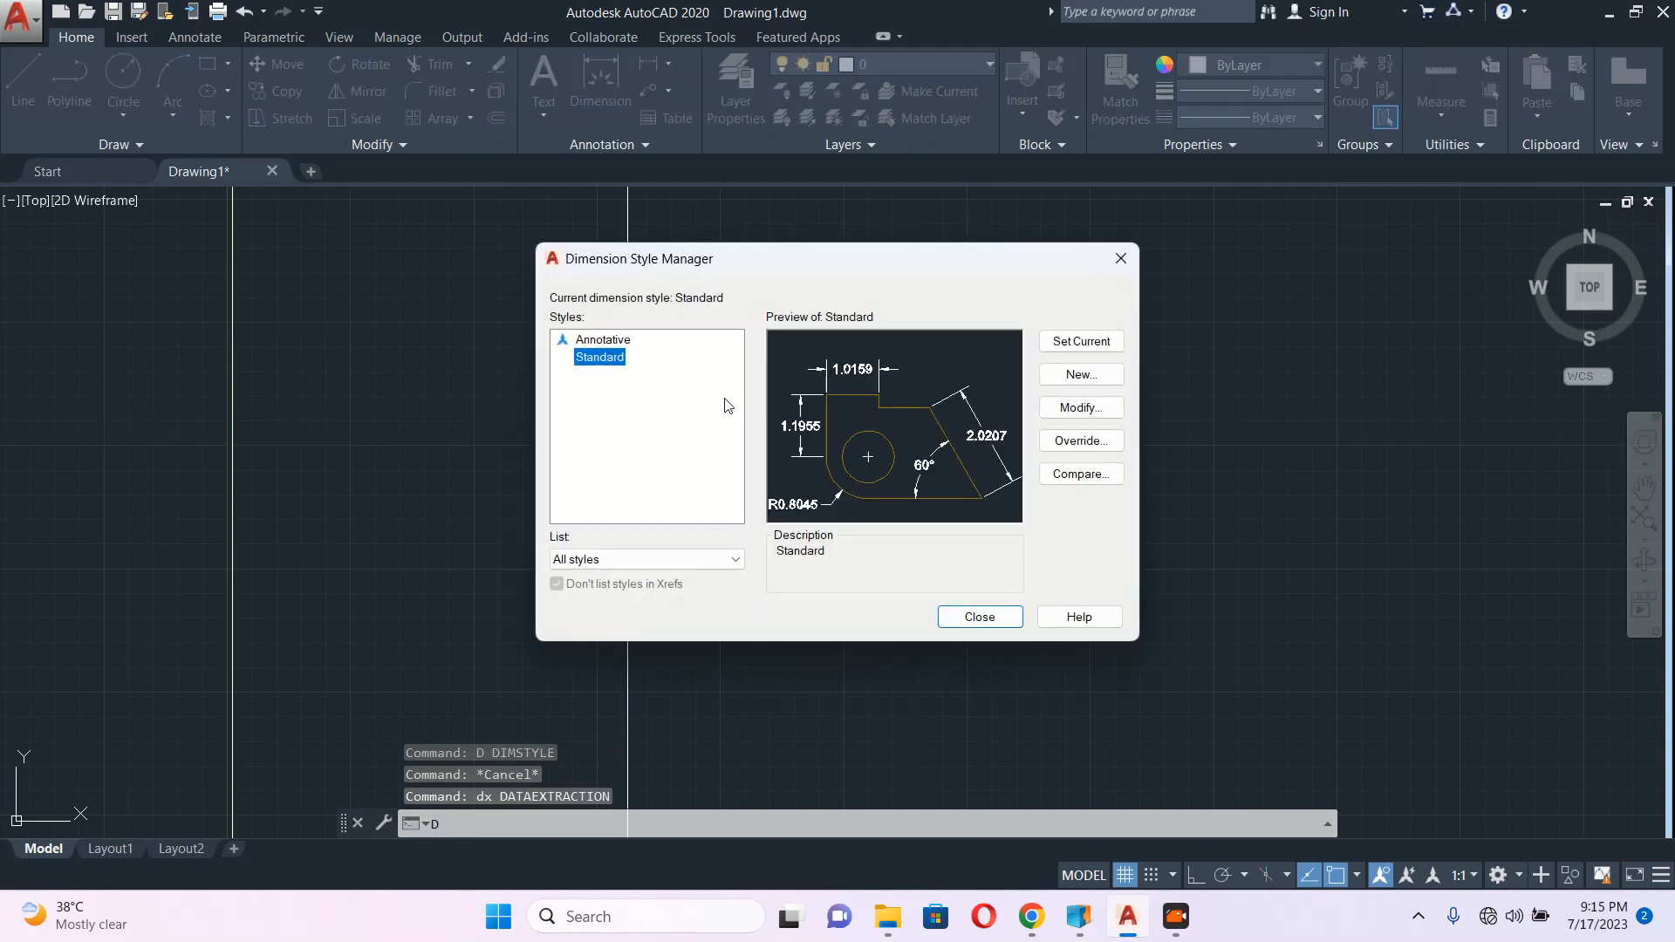
click(1076, 410)
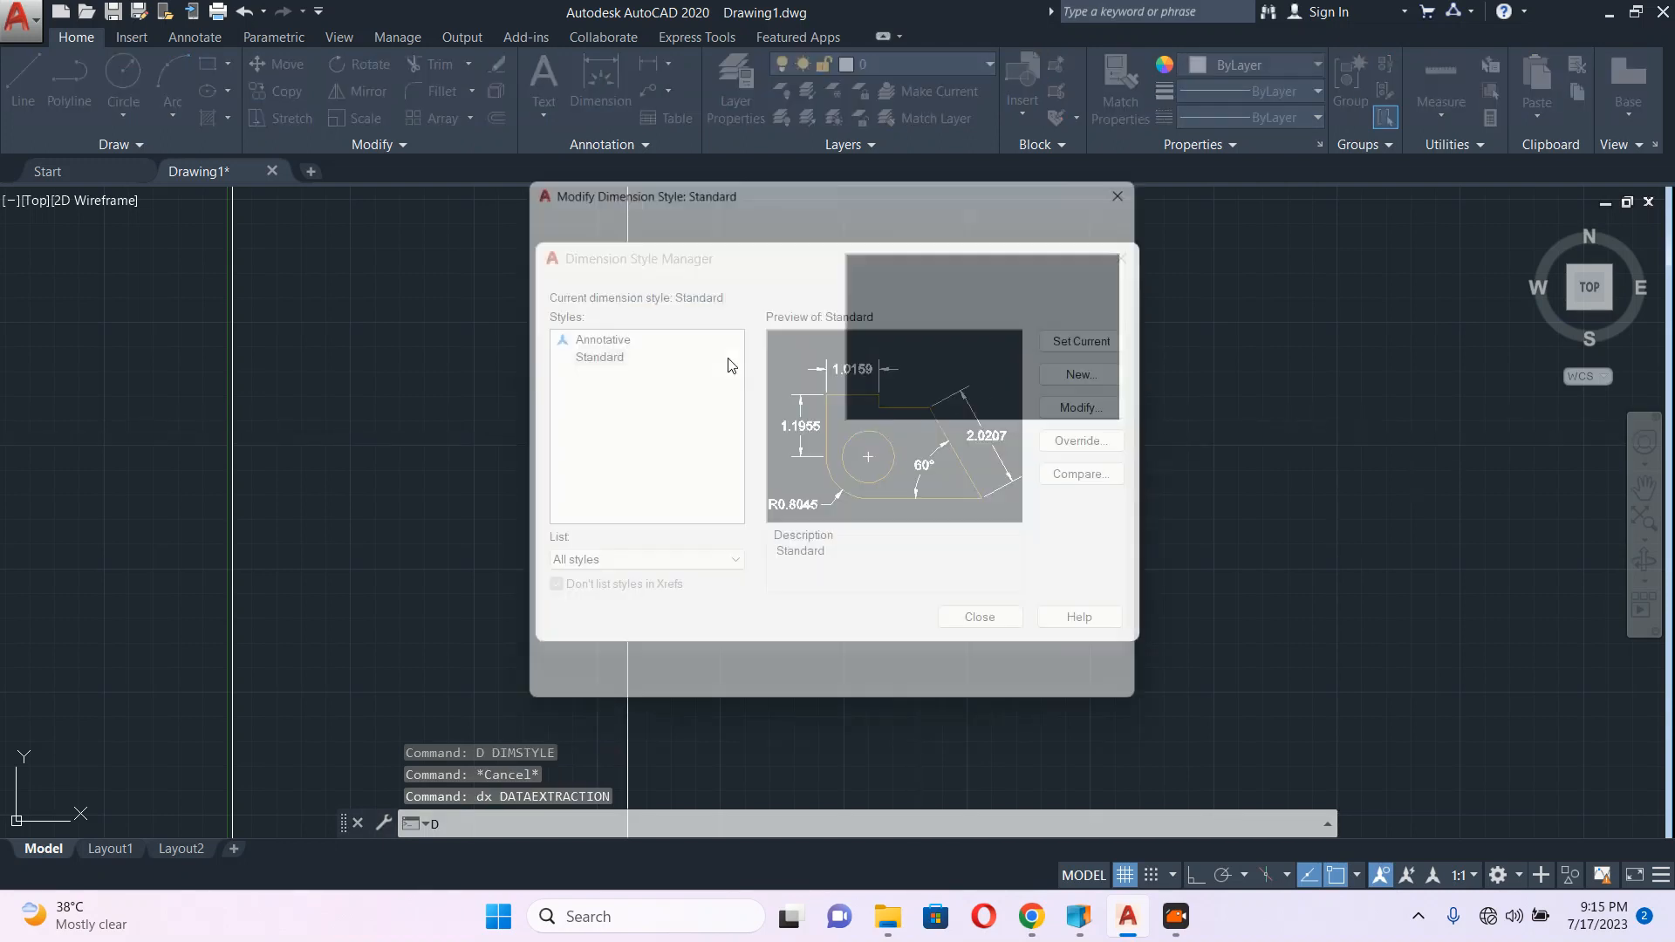
click(692, 217)
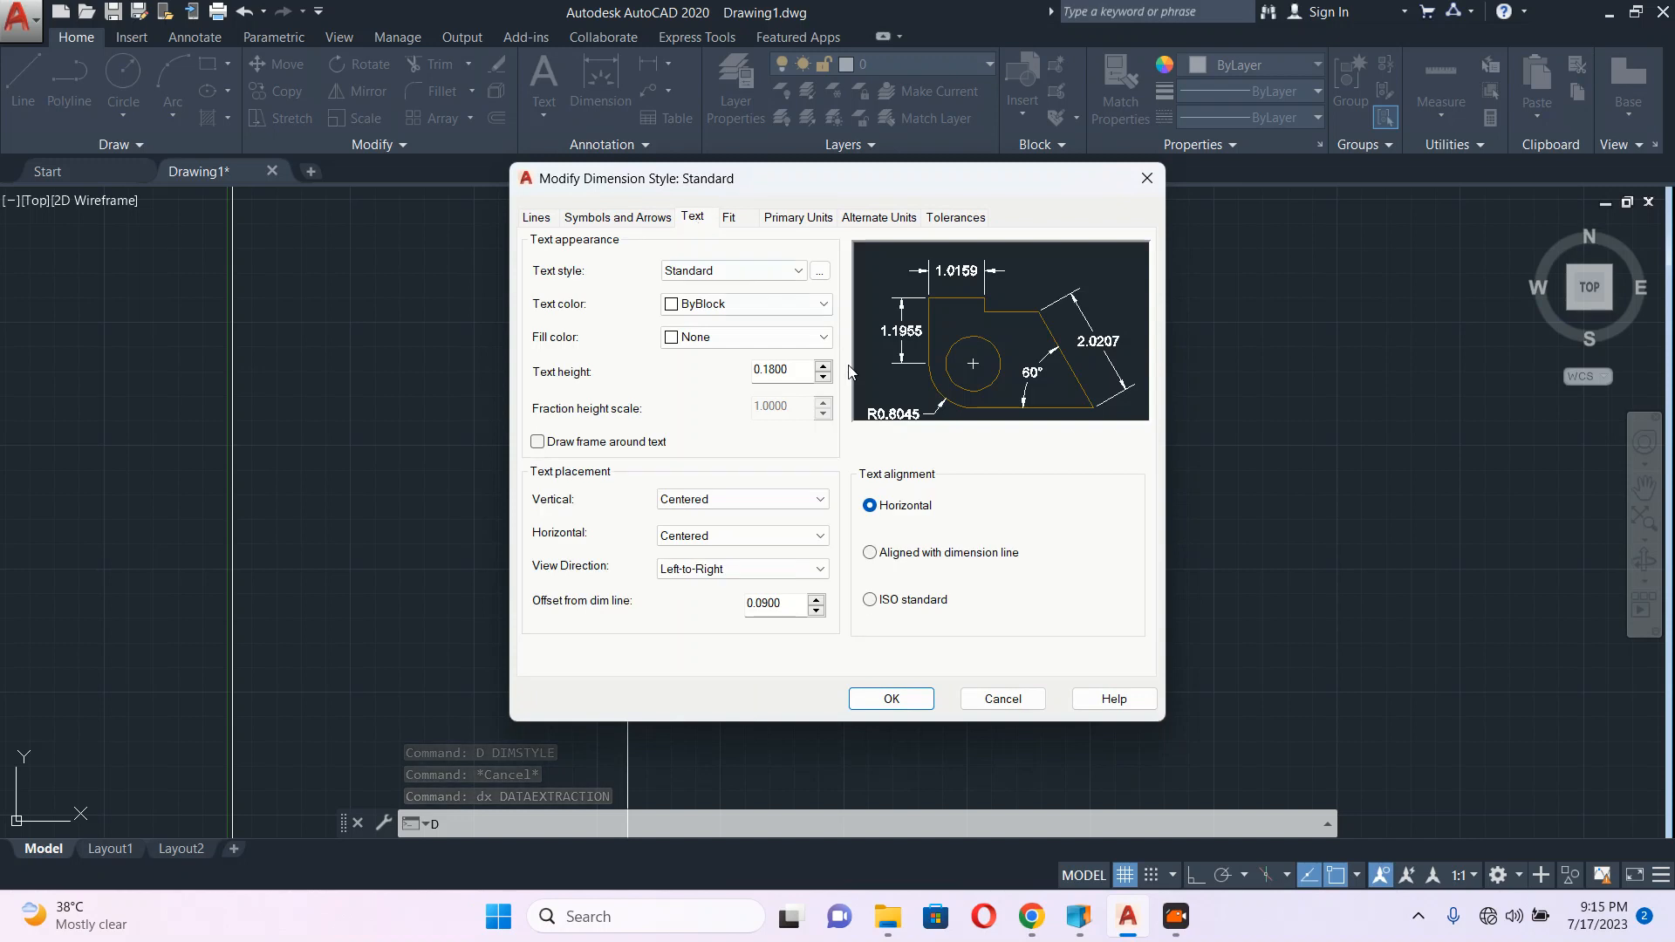
drag(800, 369, 733, 371)
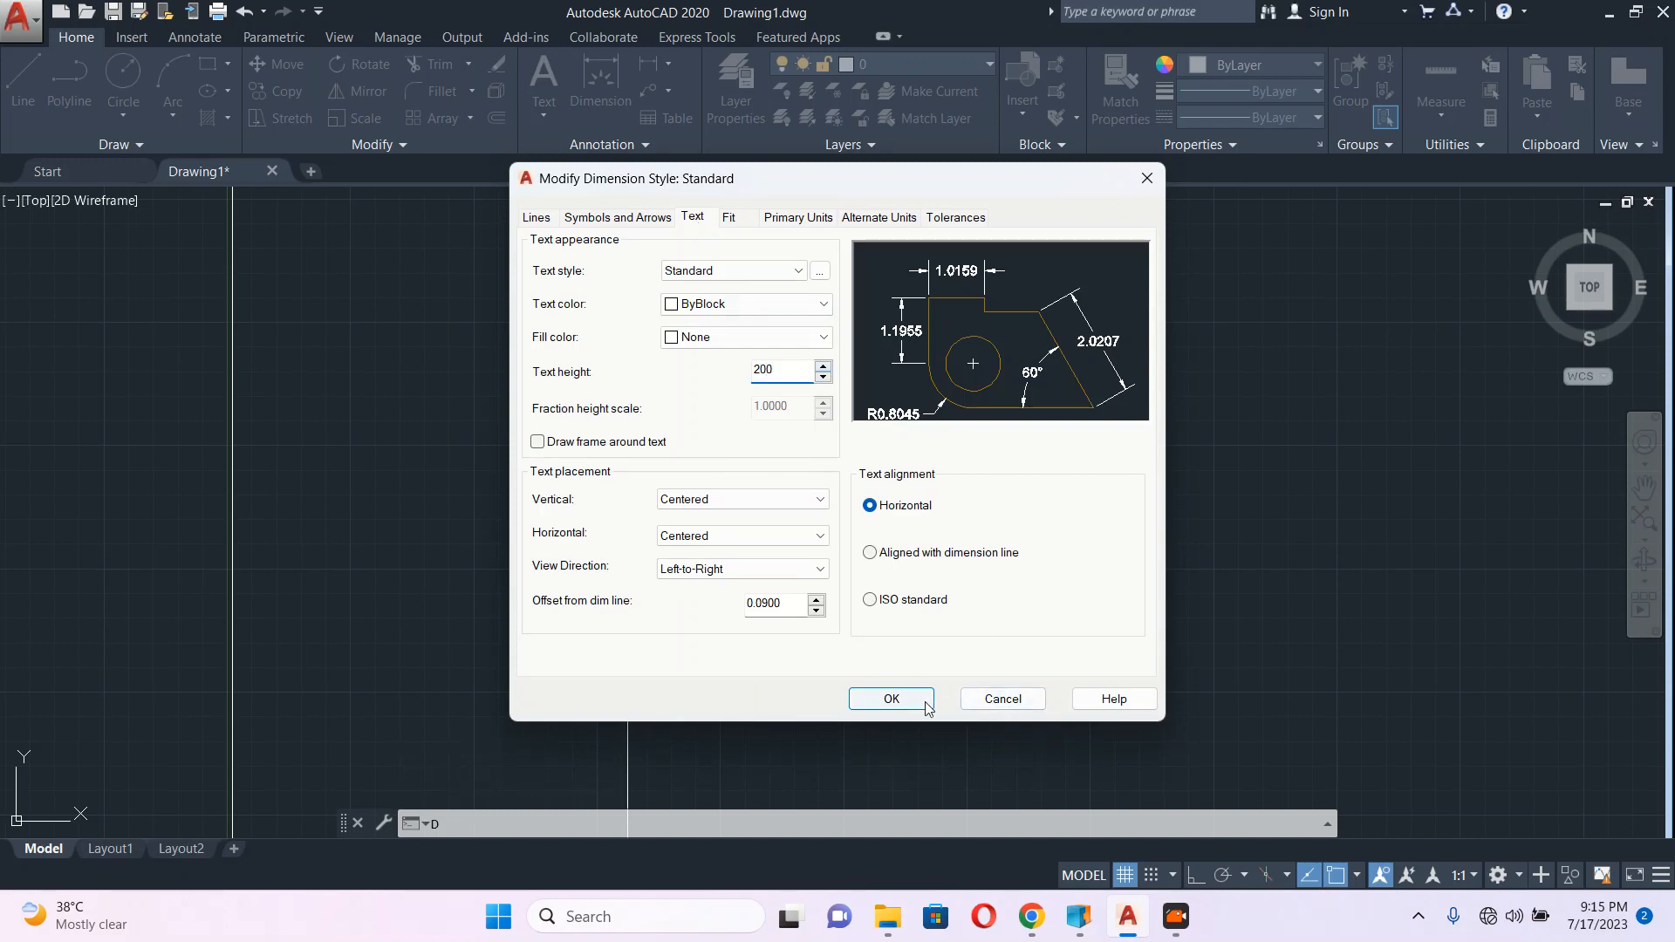
click(897, 703)
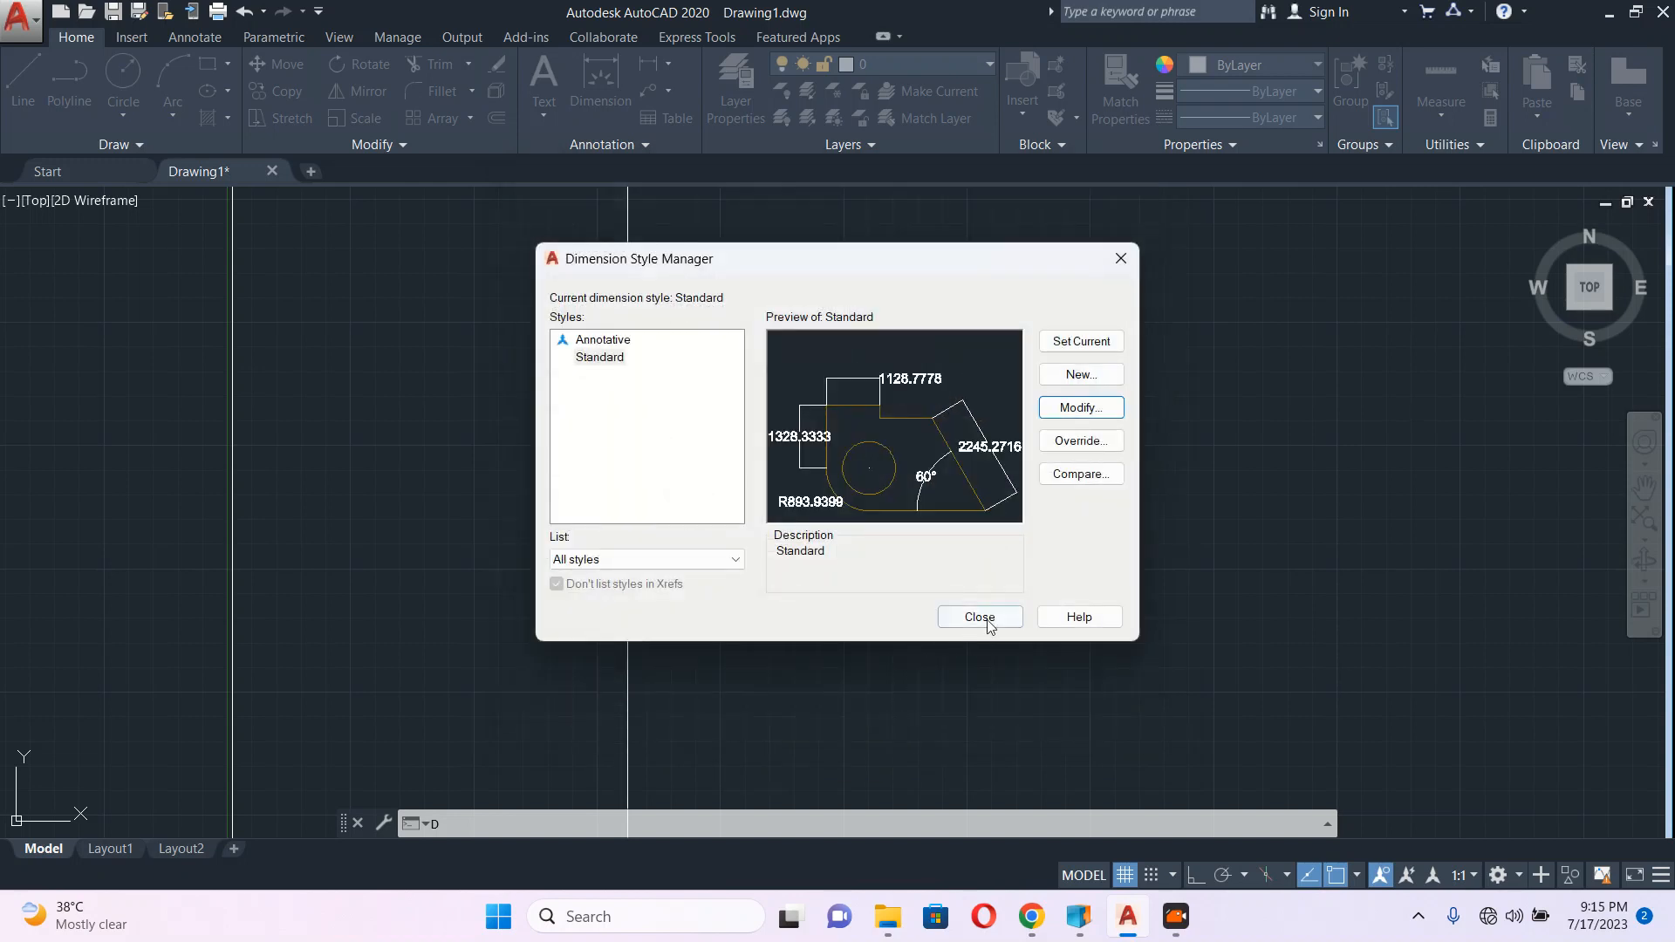
click(987, 623)
Step: Add a linear dimension to the rectangle's long right side, placing the dimension line outside the shape
scroll(754, 391, down, 10)
scroll(755, 393, up, 4)
text(DLI)
key(Return)
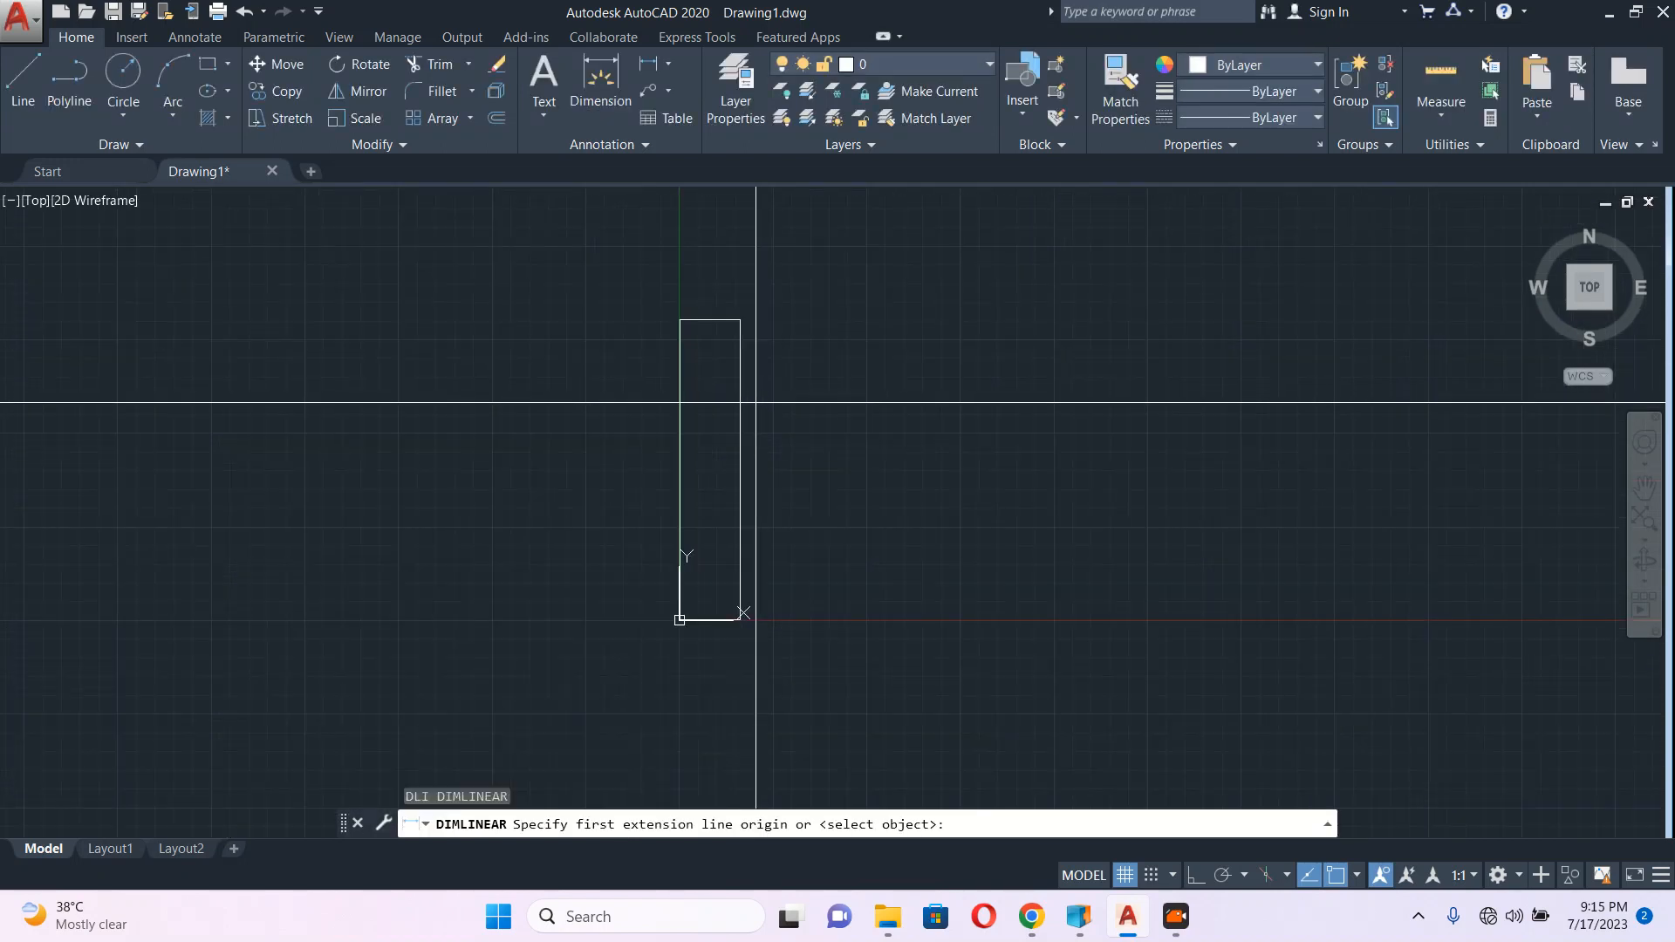
key(Return)
key(Escape)
text(DLI)
key(Return)
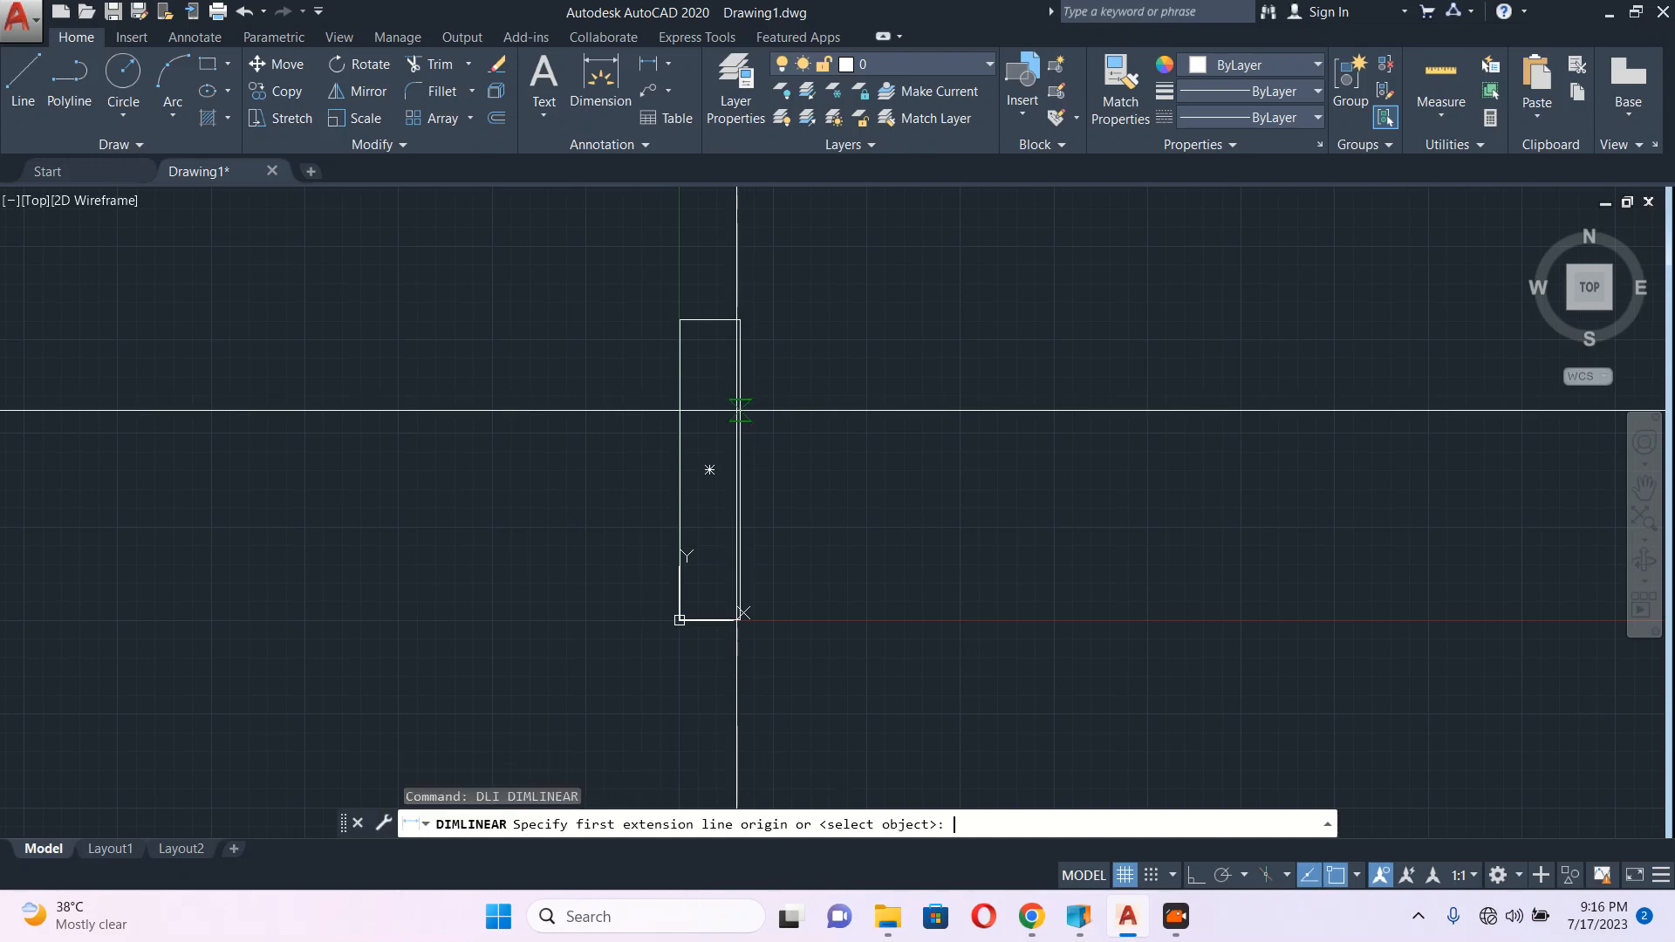
key(Return)
click(740, 410)
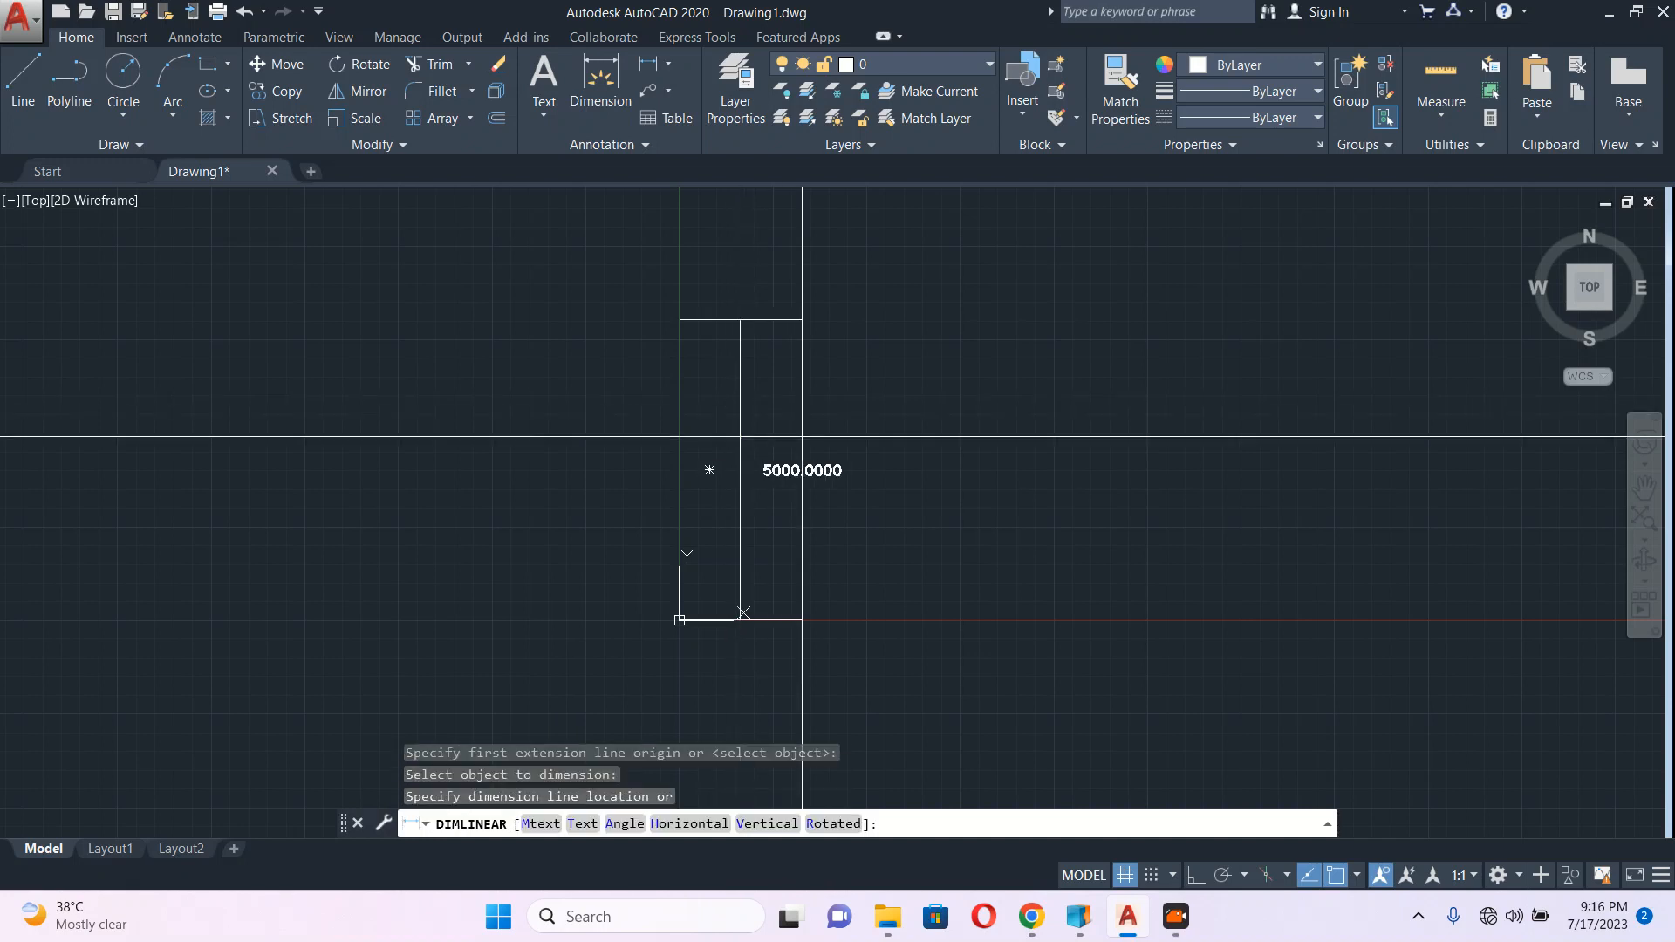
click(801, 451)
Step: Add a linear dimension to the rectangle's short top edge, placing the dimension line above it
scroll(753, 500, up, 2)
middle_drag(655, 288, 751, 479)
text(d)
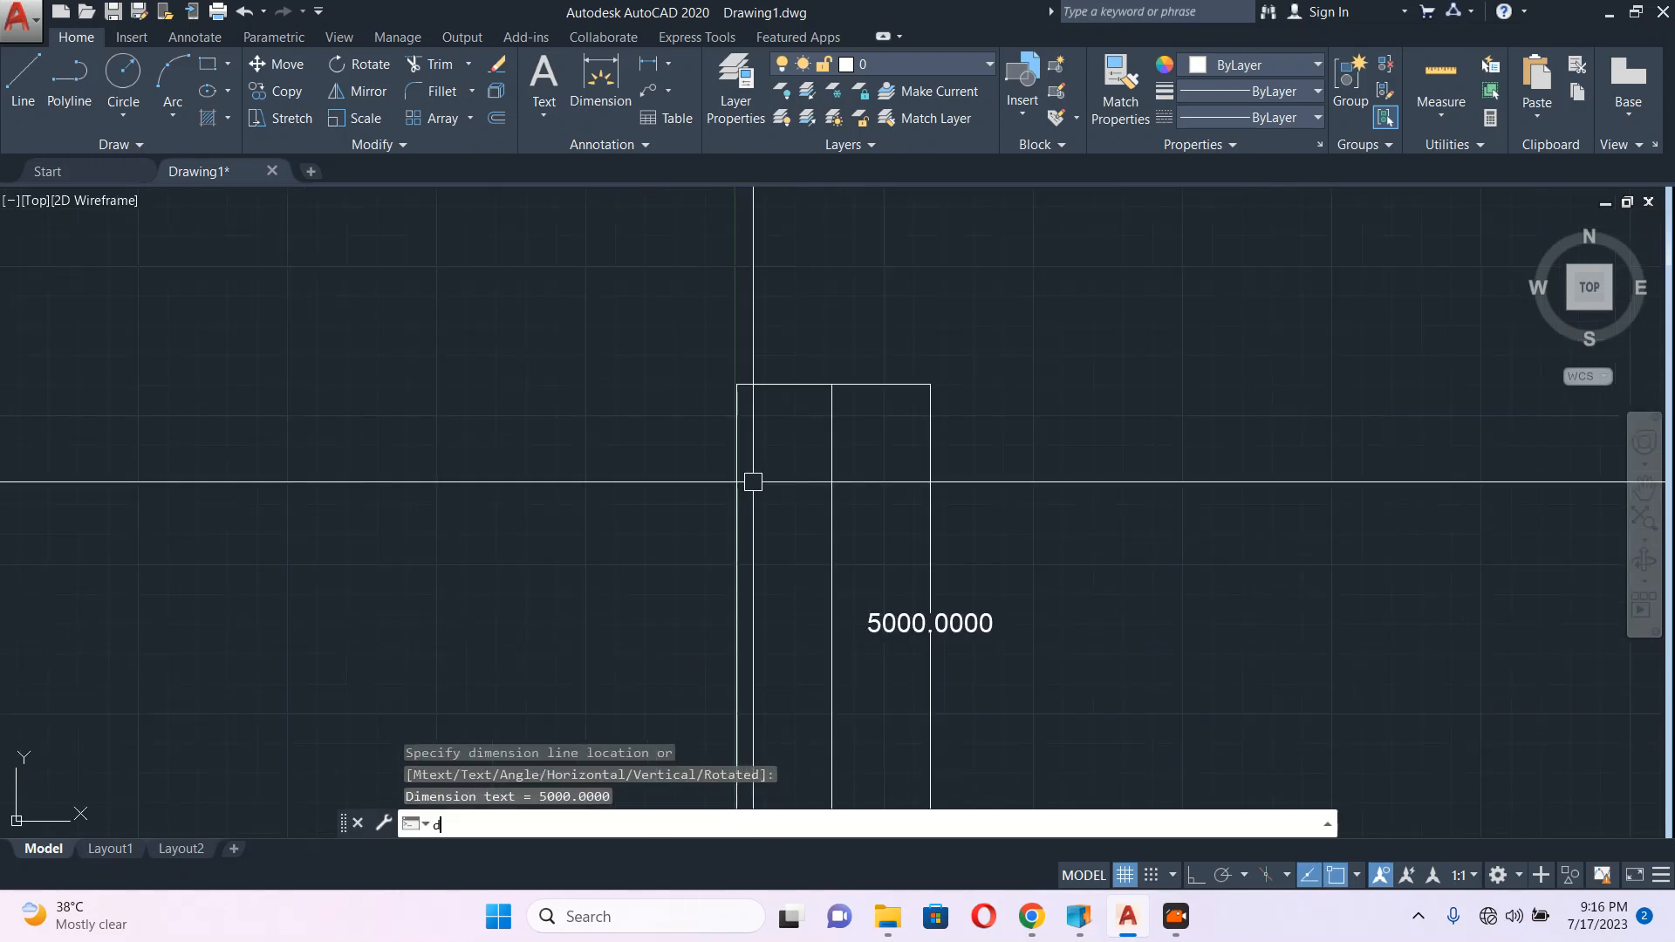
text(li)
key(Return)
key(Return)
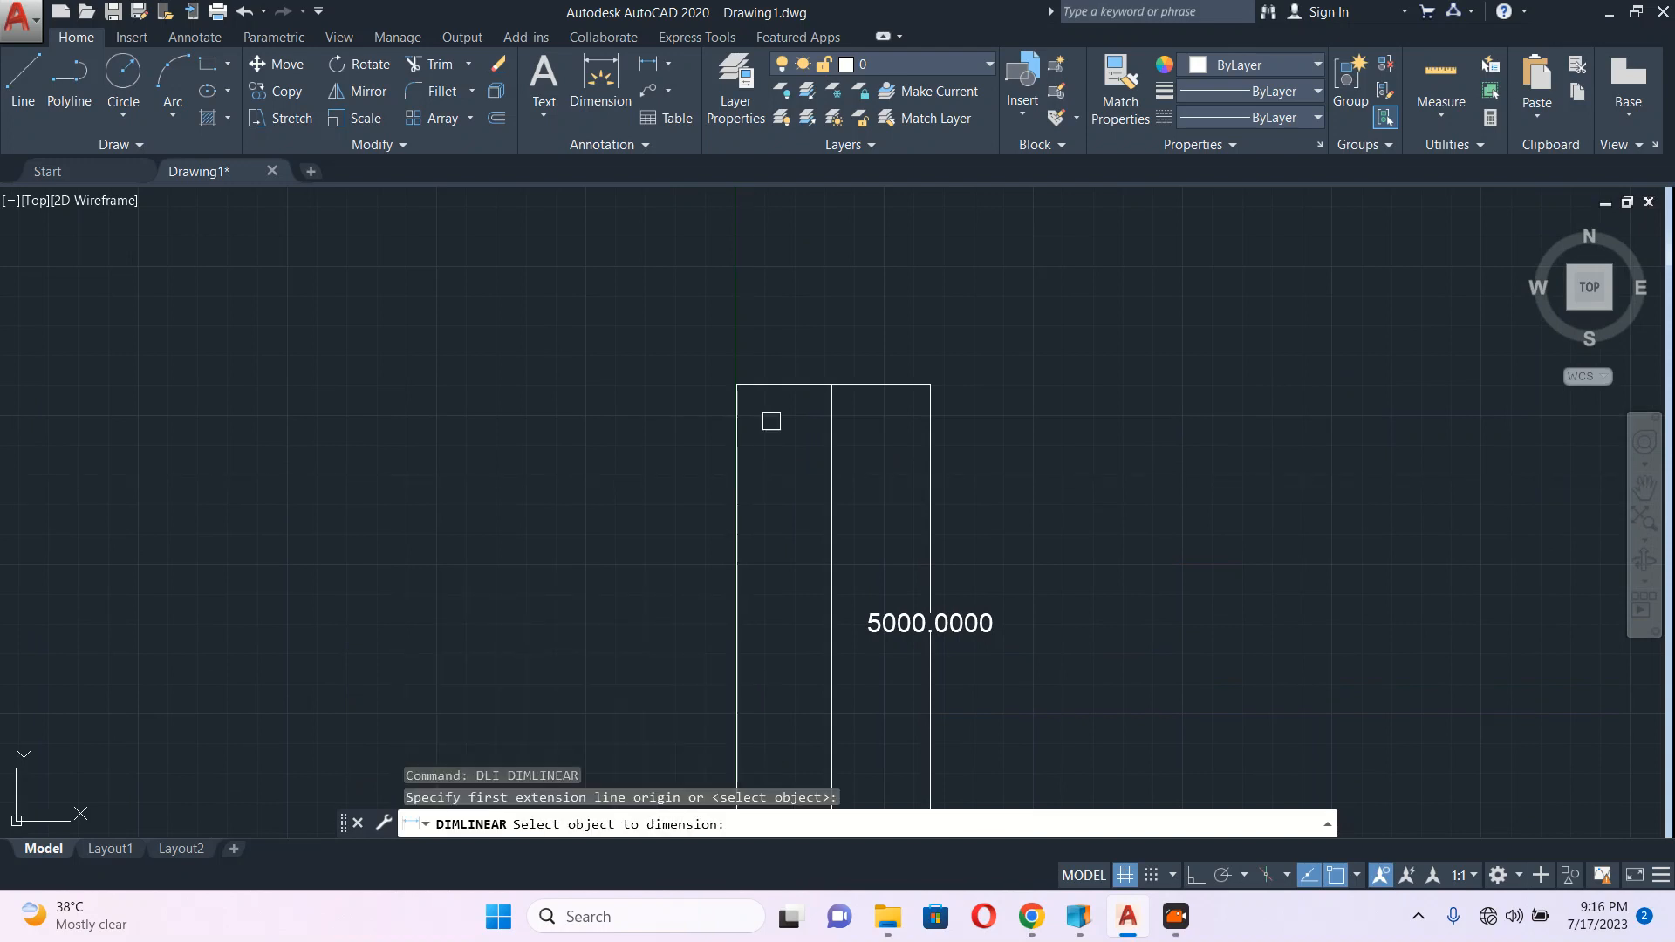
click(783, 383)
click(782, 299)
key(Escape)
scroll(754, 337, down, 3)
scroll(816, 410, up, 3)
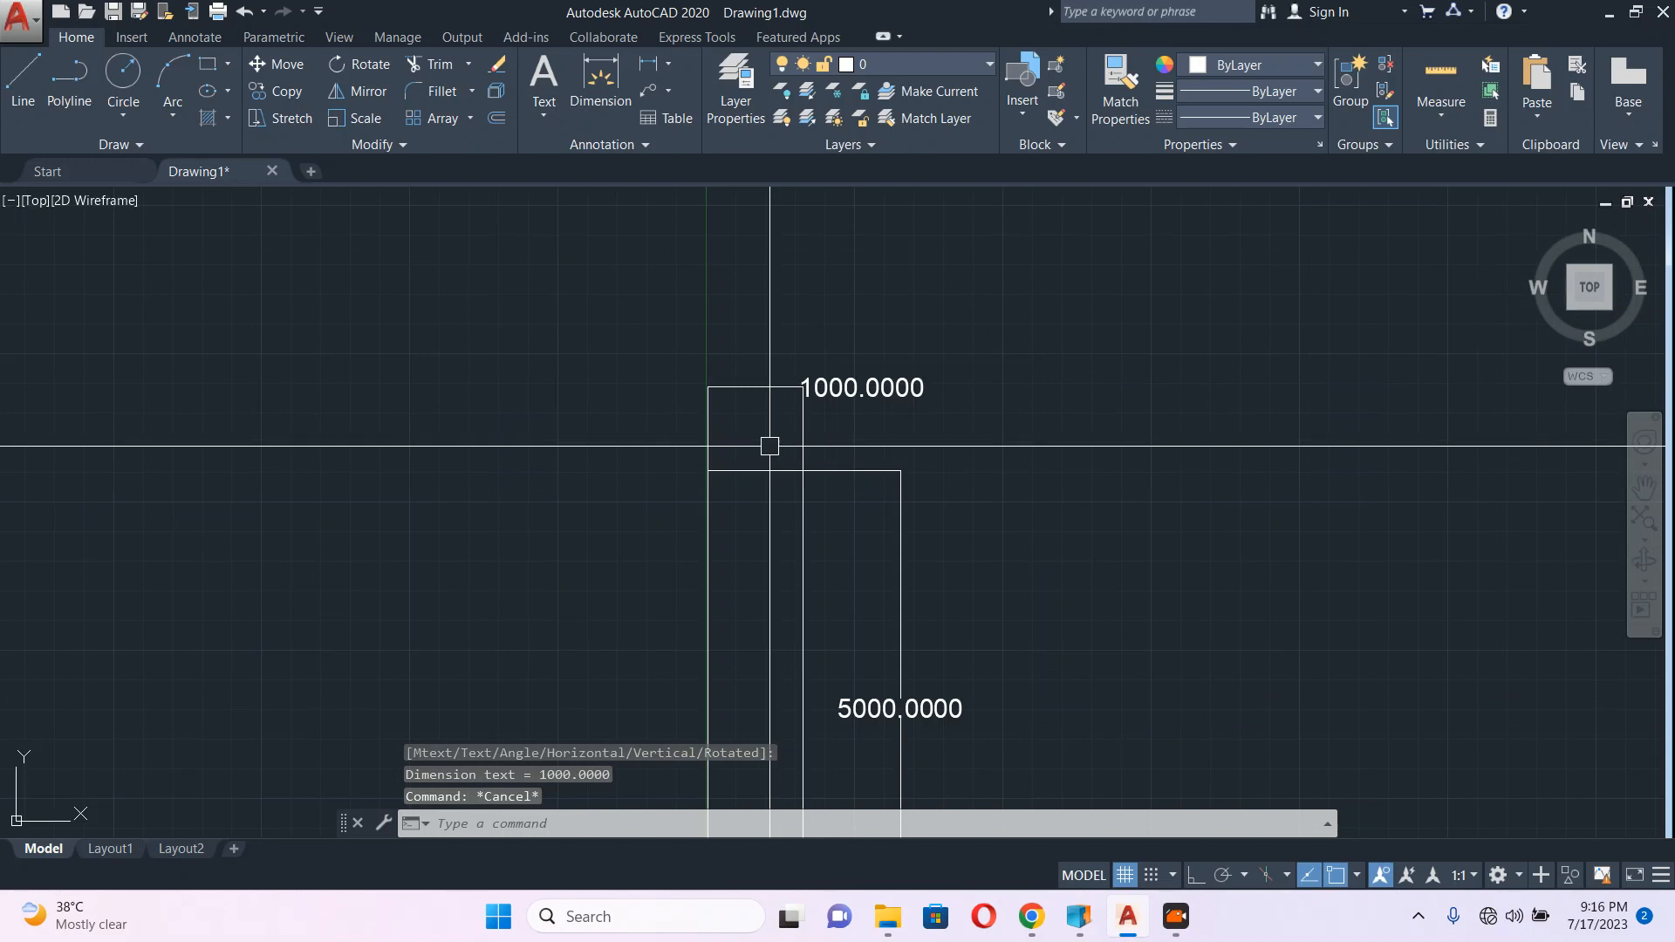
scroll(859, 379, down, 1)
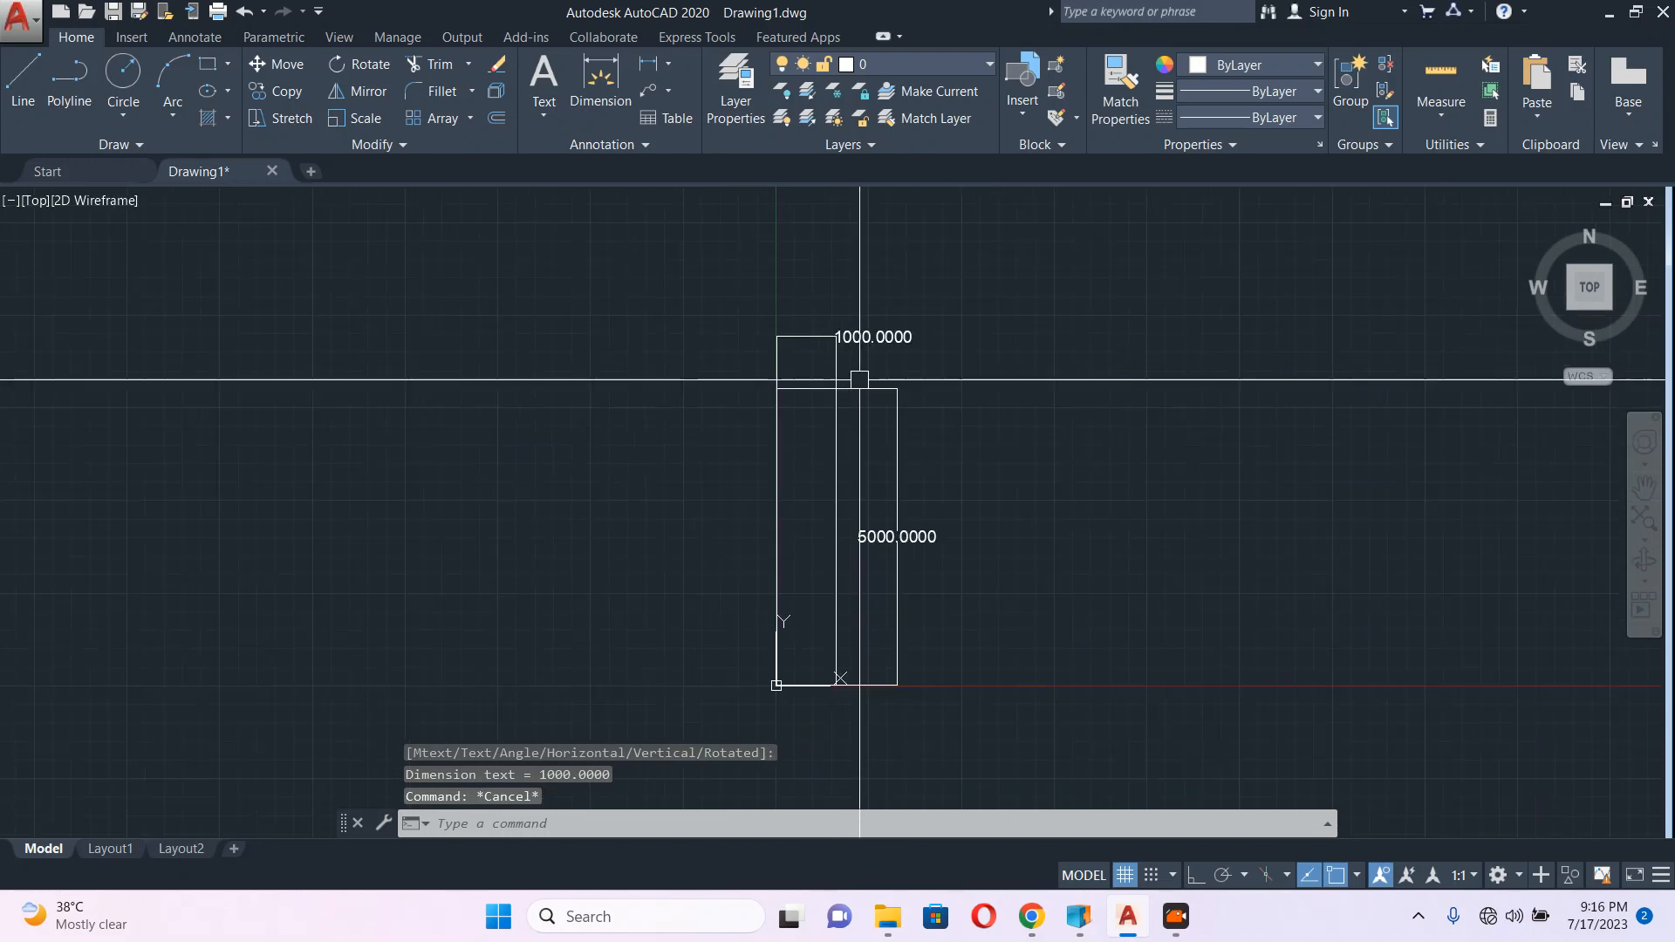
click(805, 358)
click(710, 711)
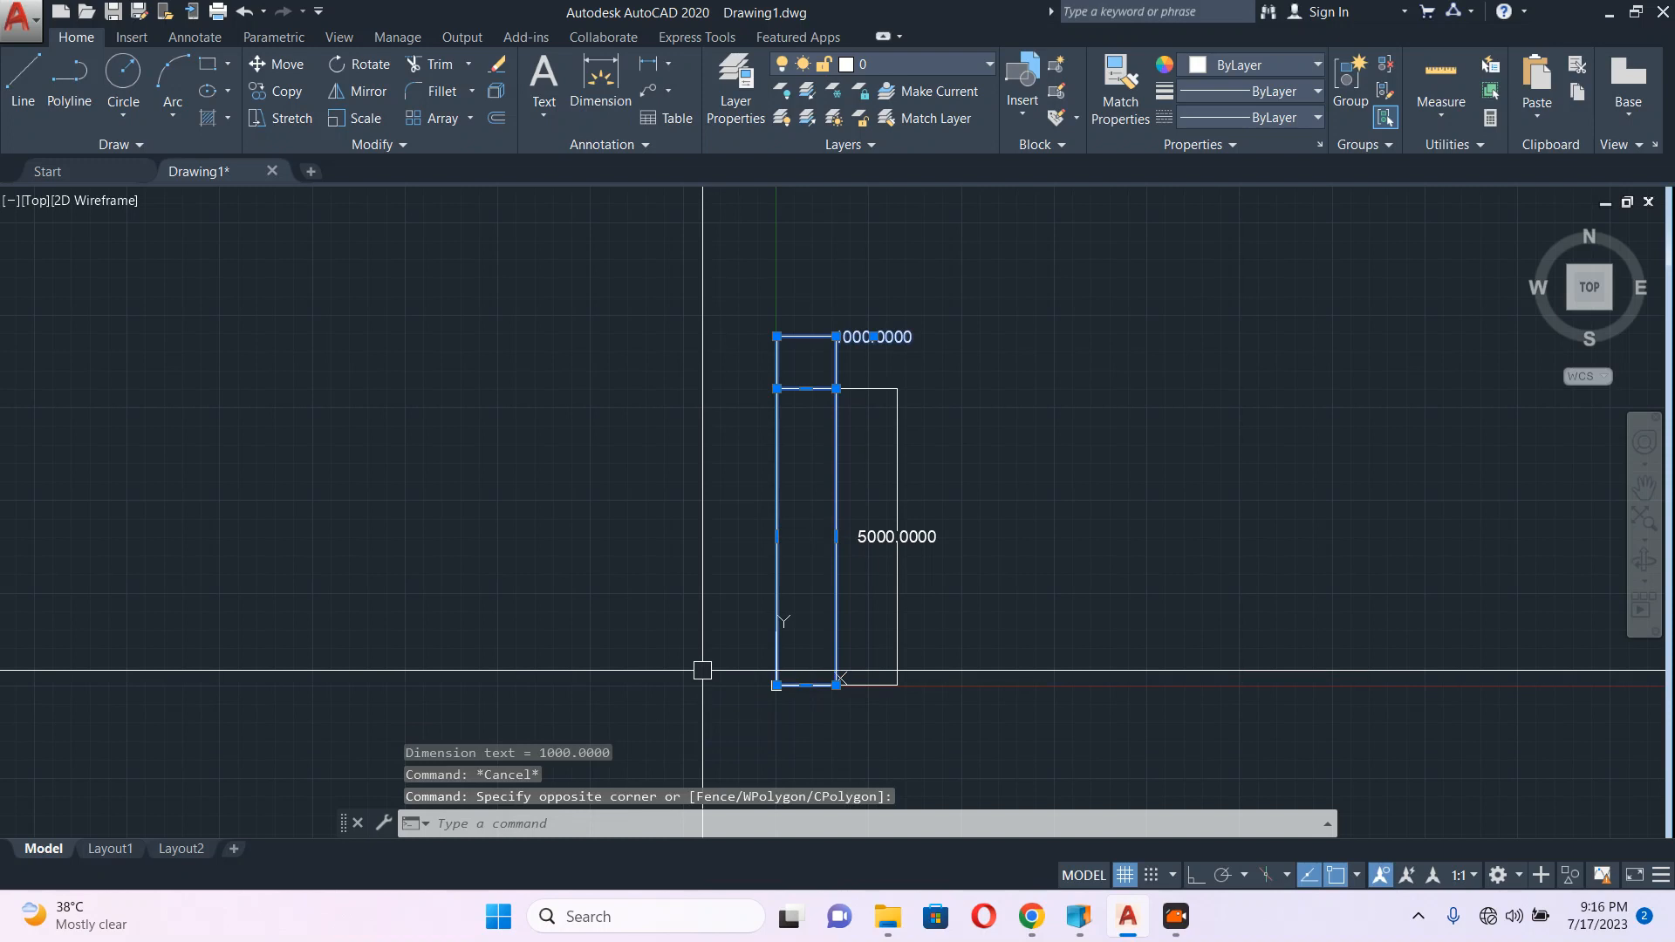
key(Escape)
Step: Stretch the rectangle's left side, together with its top dimension, 9000 units to the left with Ortho on
click(807, 355)
click(706, 705)
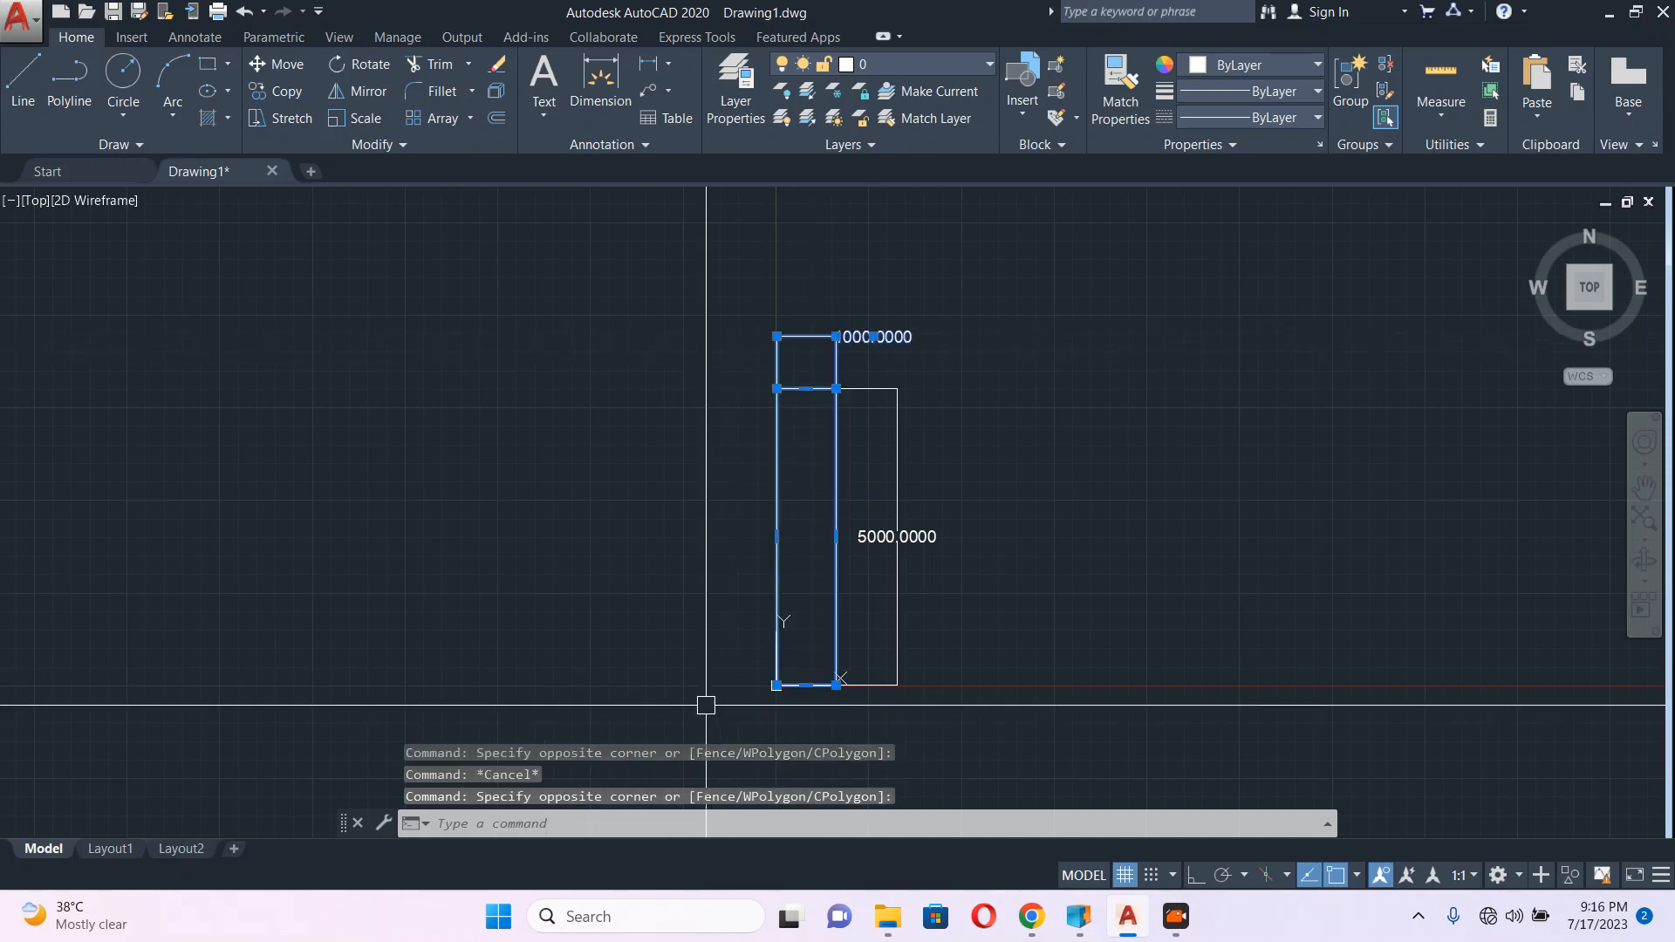
text(s)
key(Return)
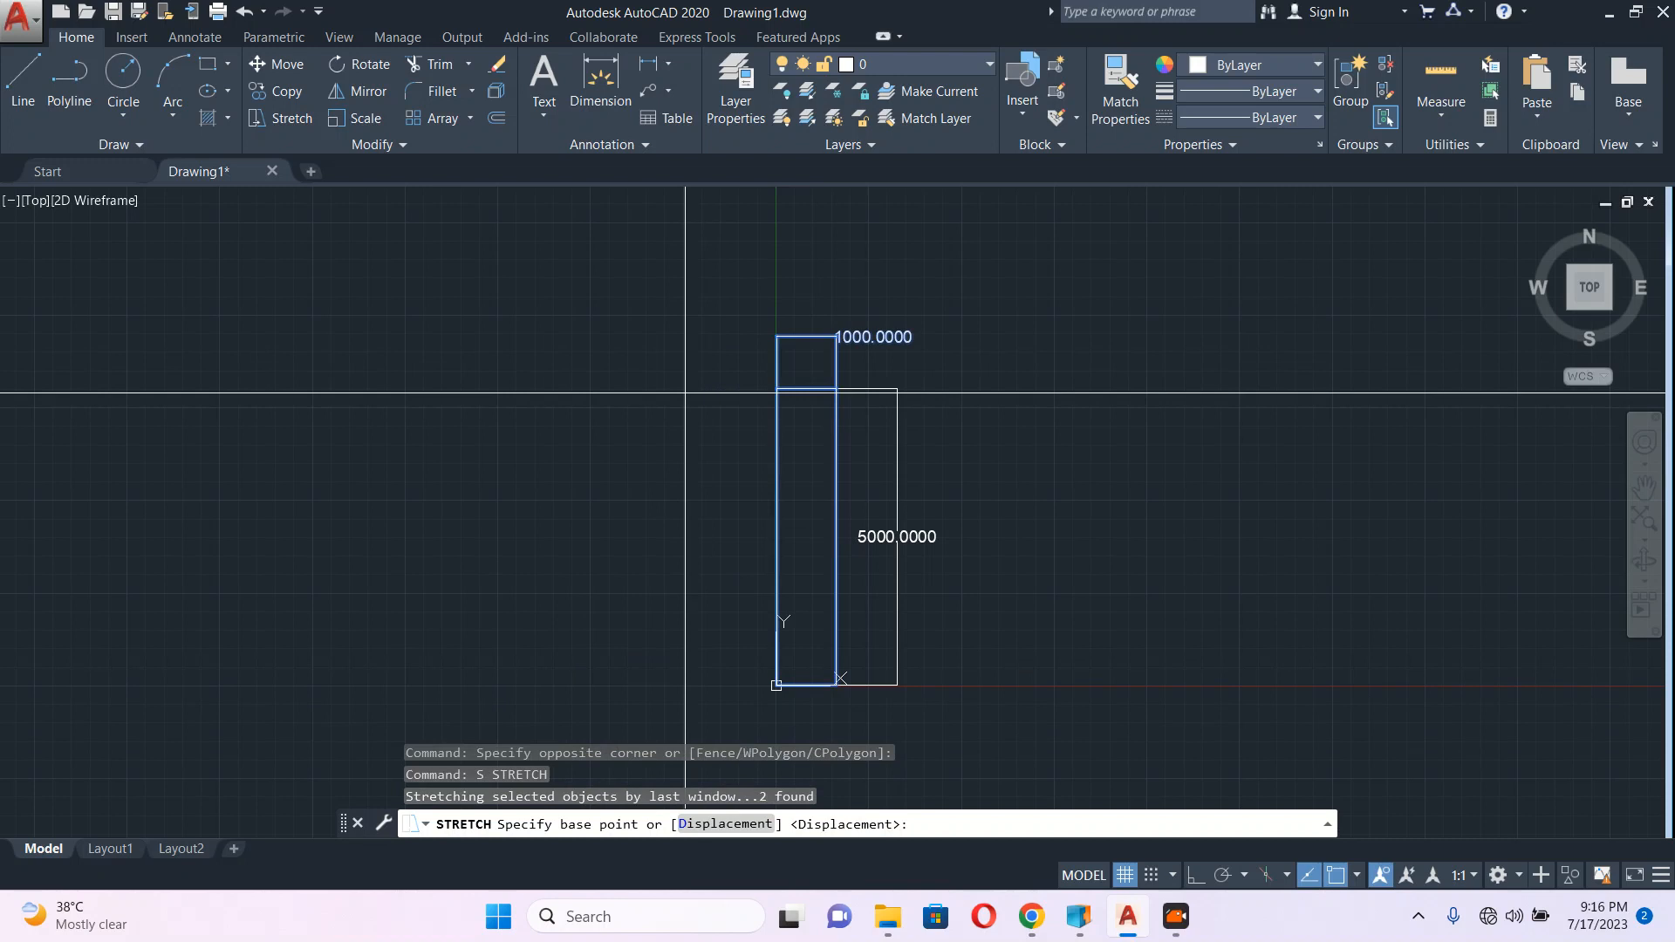
click(684, 386)
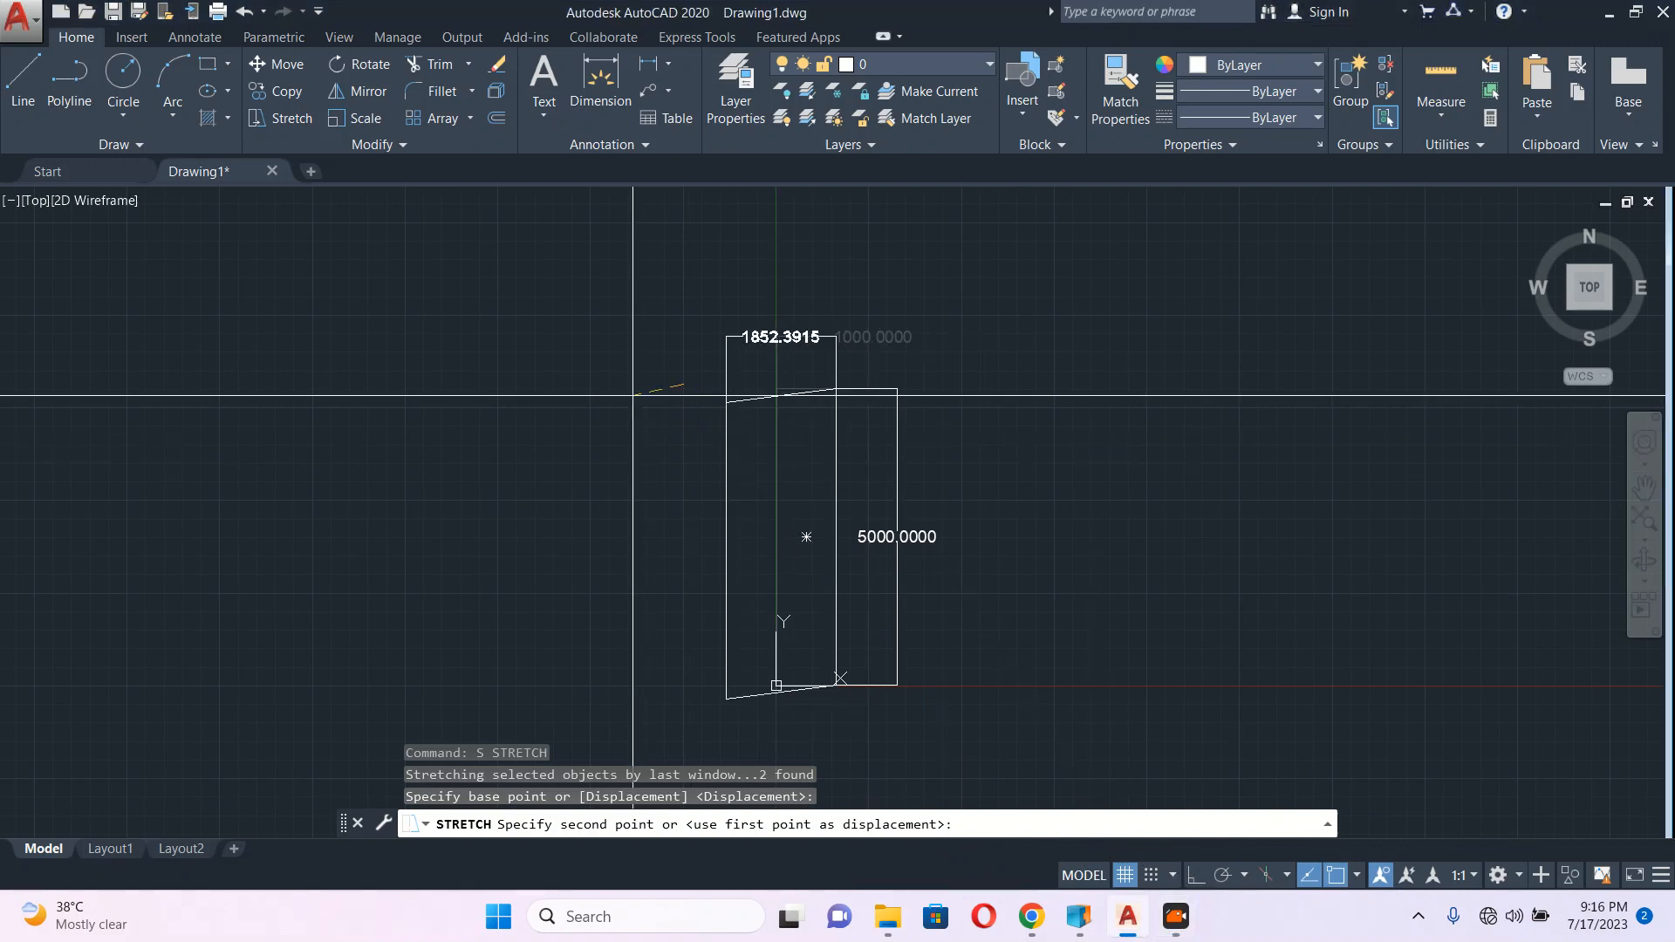
click(1193, 875)
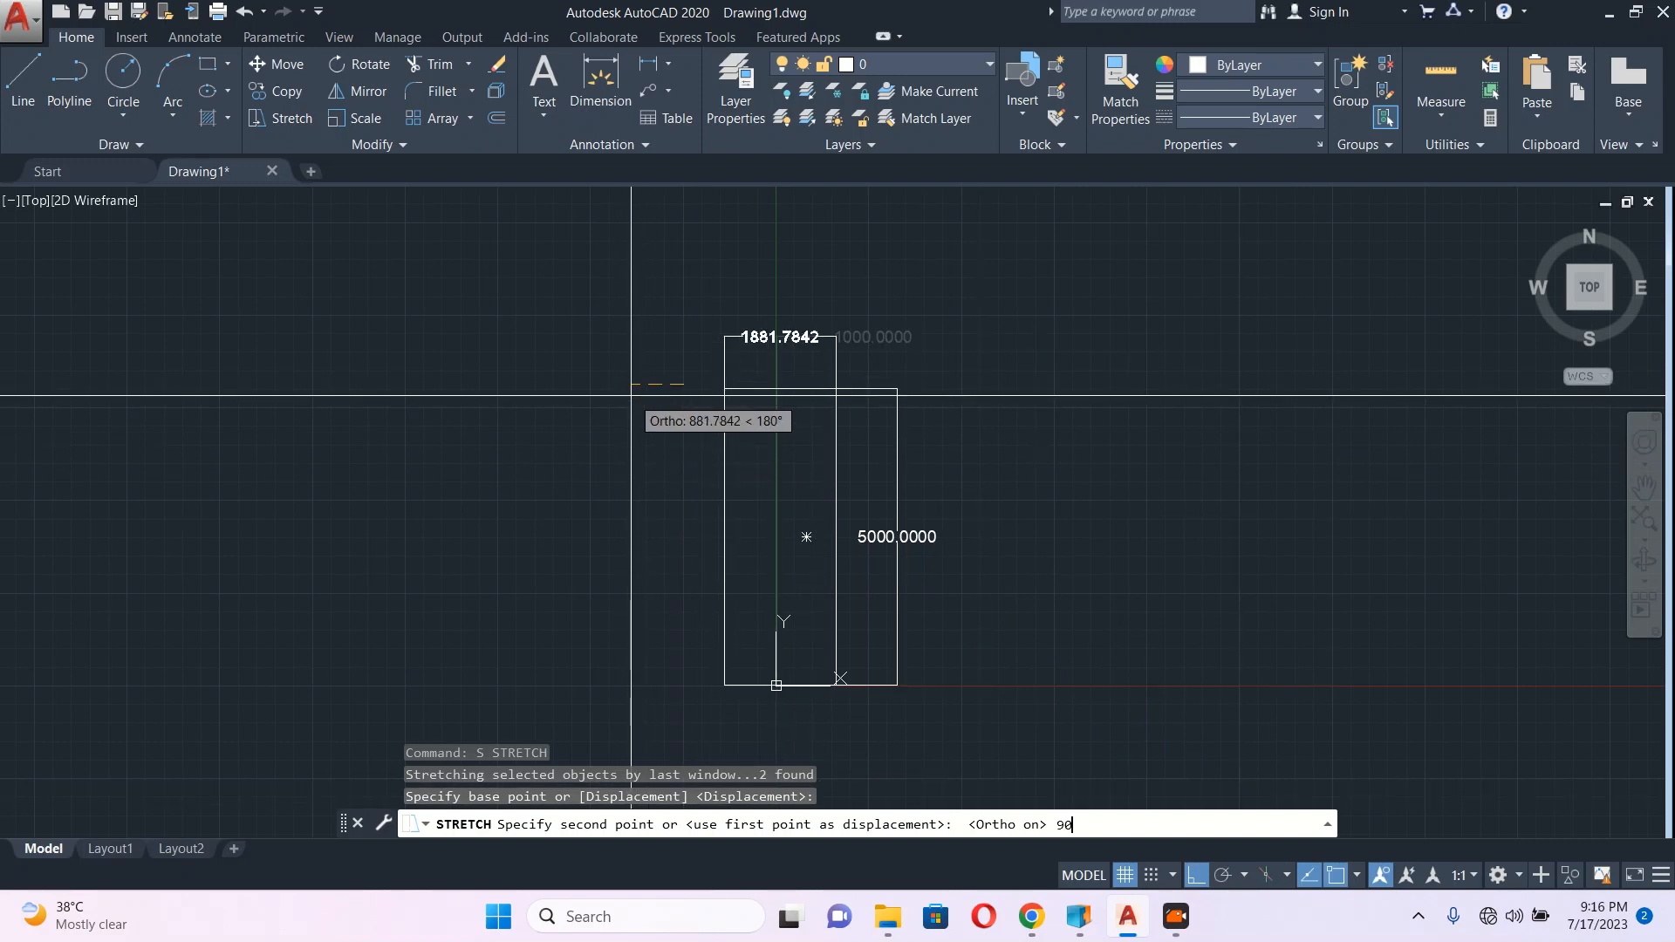
key(Return)
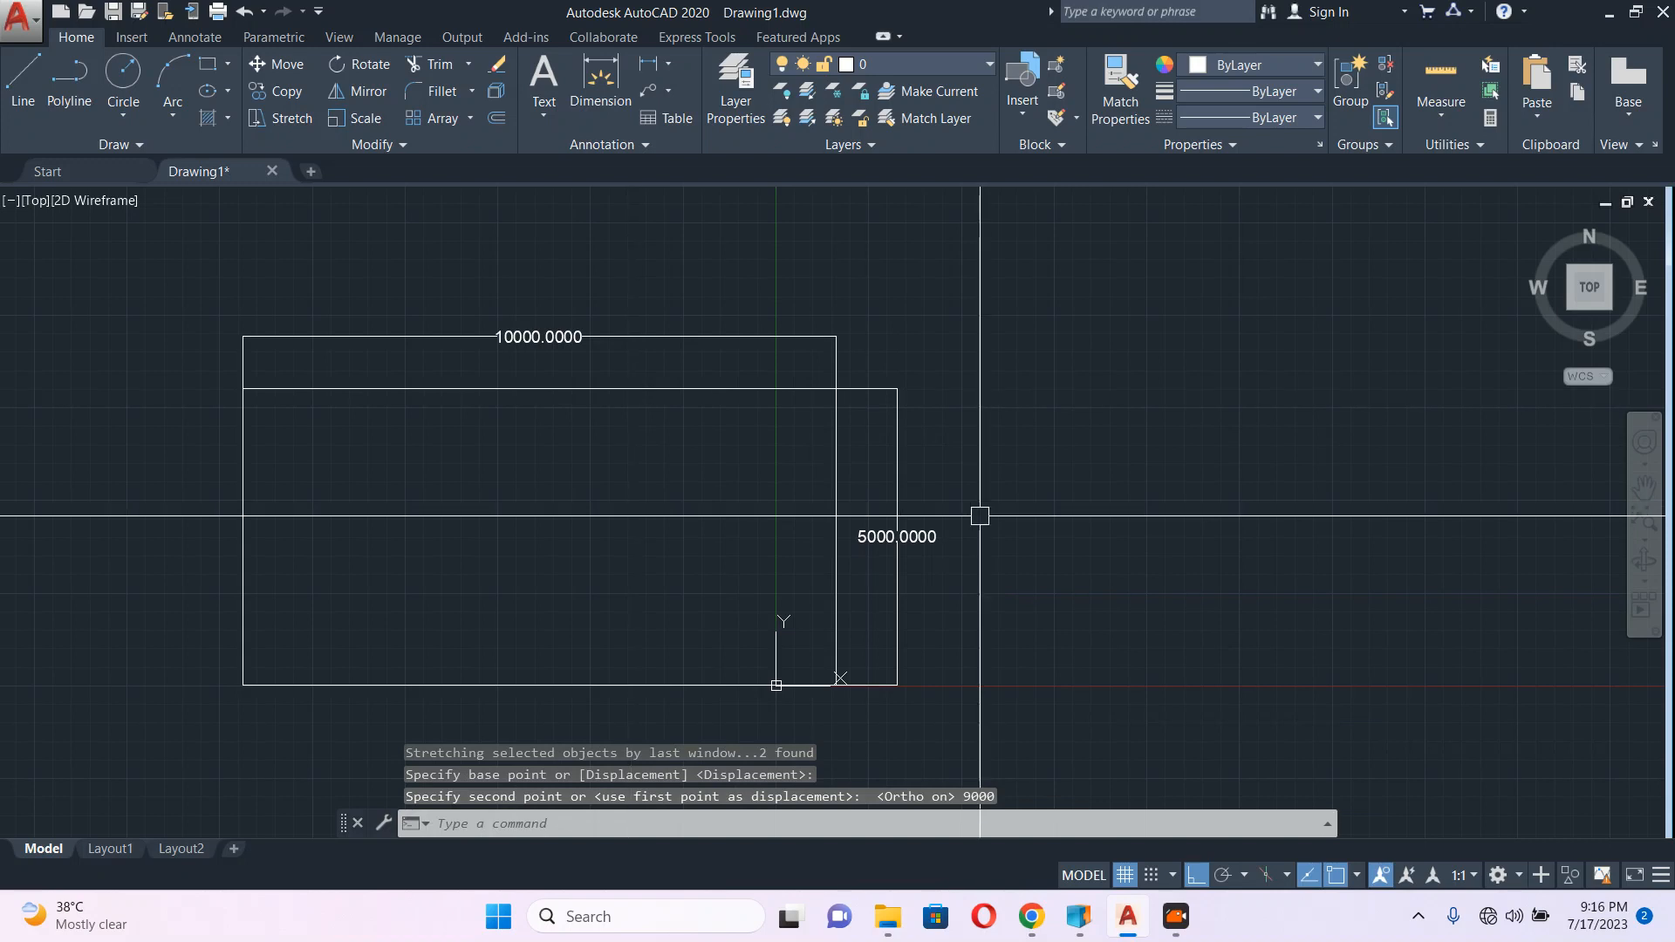
Step: Examine the stretched rectangle together with its top and right-side dimensions
scroll(541, 401, down, 2)
mouse_move(471, 386)
middle_down()
mouse_move(582, 348)
mouse_move(550, 372)
middle_up()
scroll(624, 378, up, 2)
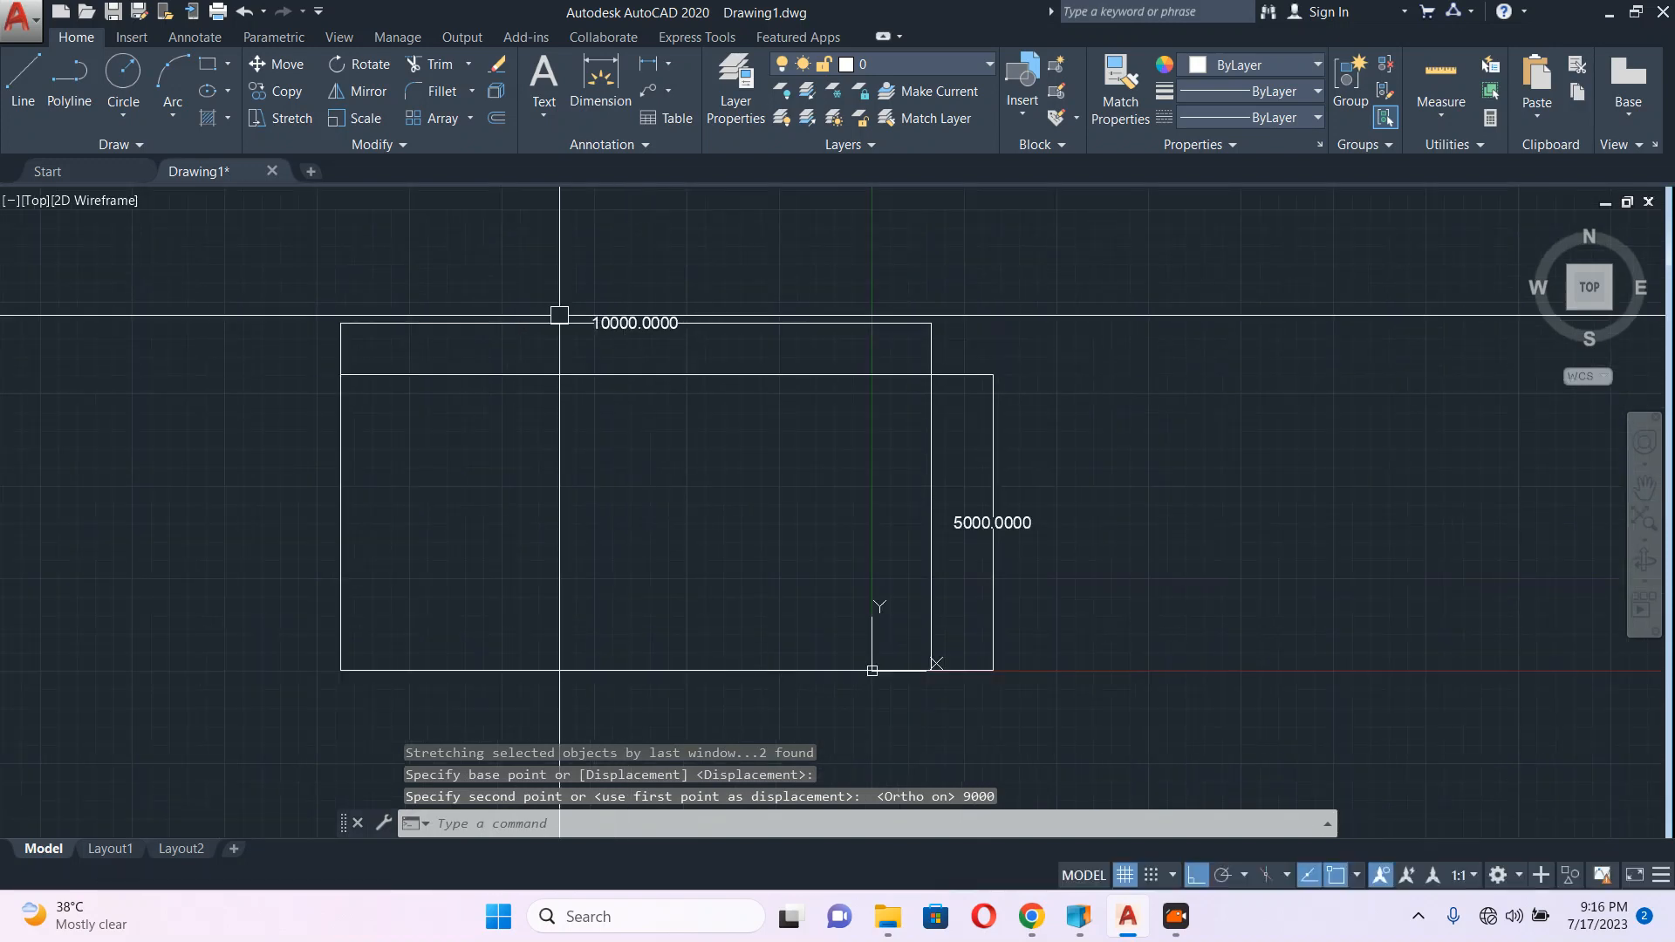
scroll(564, 316, up, 2)
middle_drag(845, 505, 844, 417)
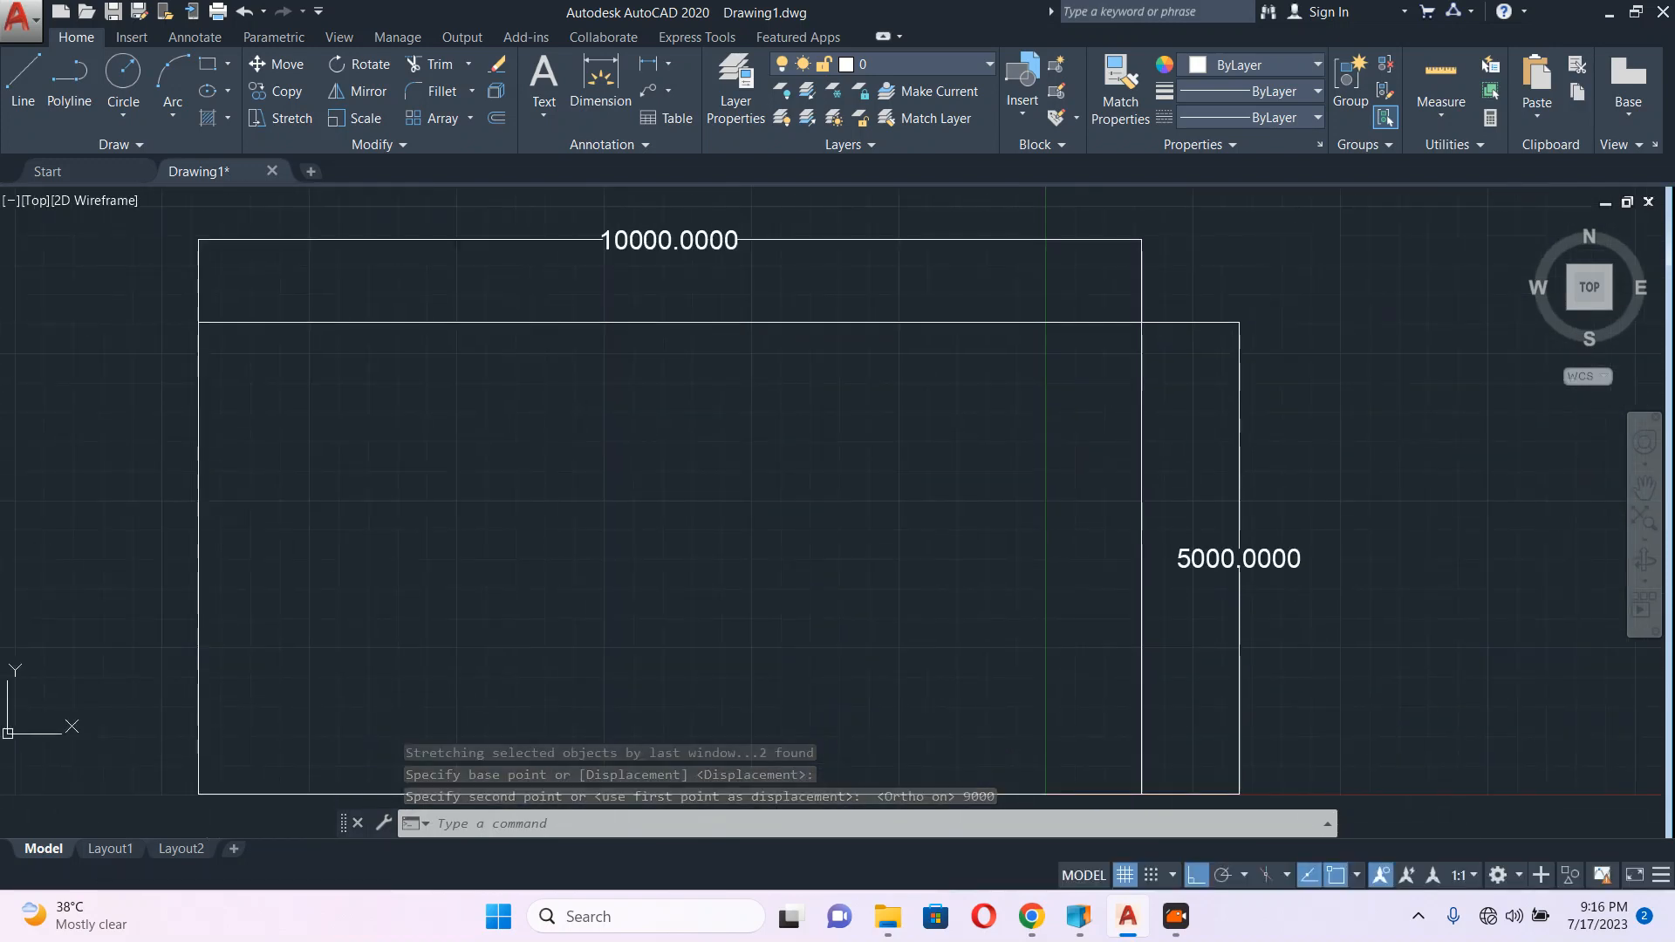
scroll(855, 455, down, 2)
key(Escape)
click(995, 316)
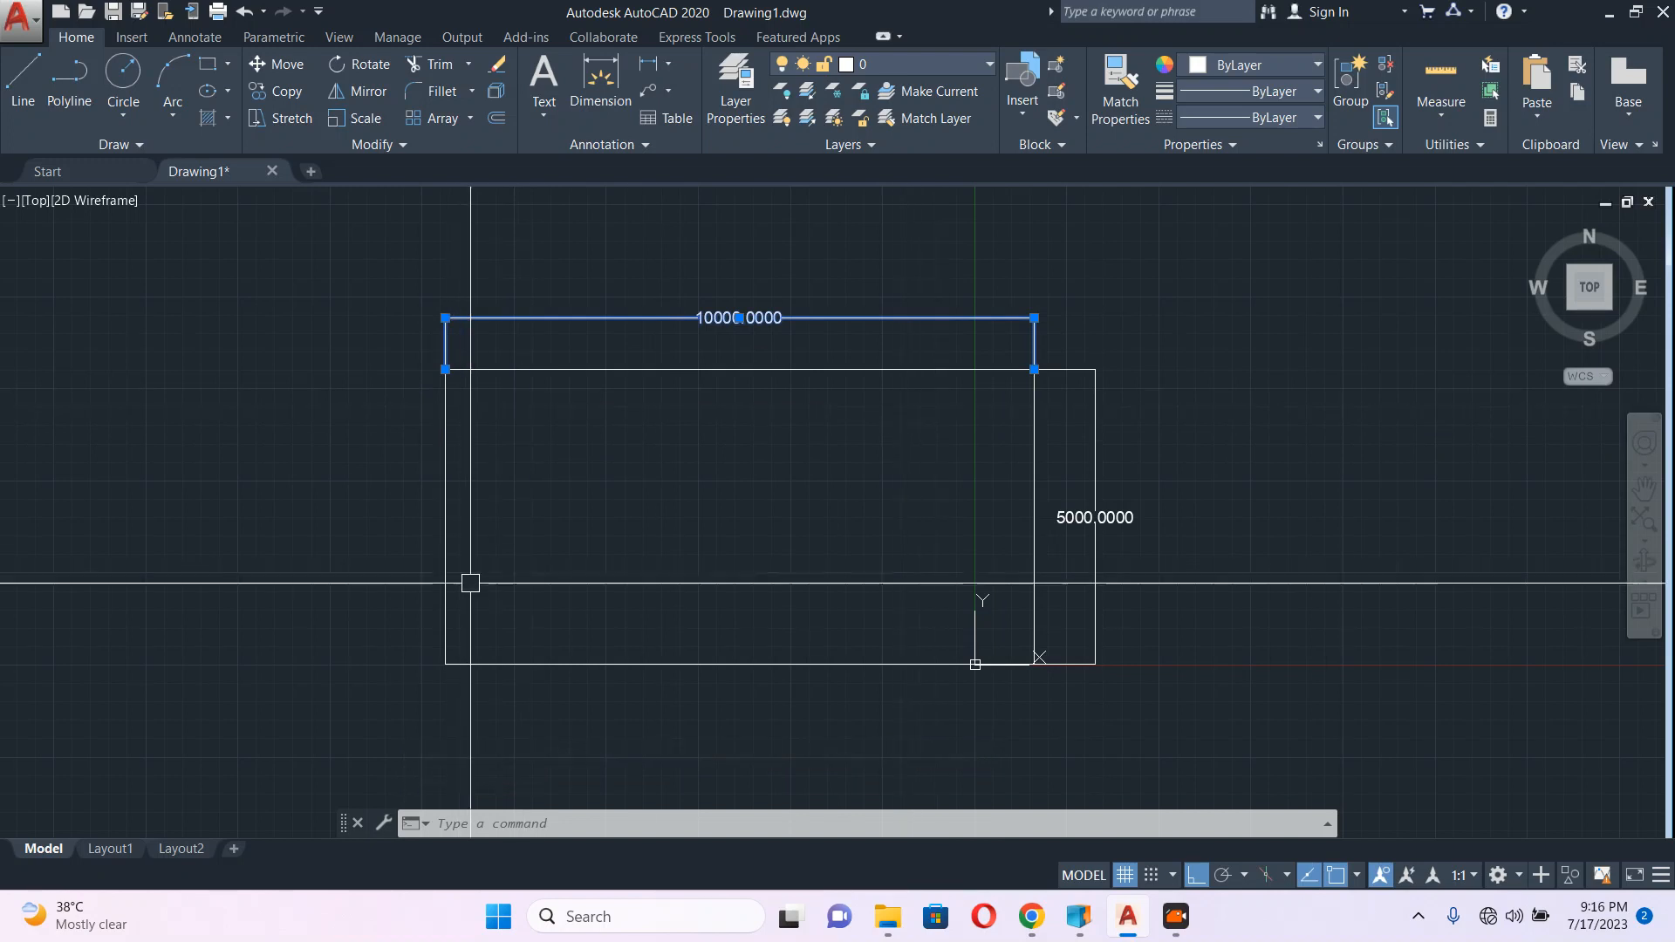
key(Escape)
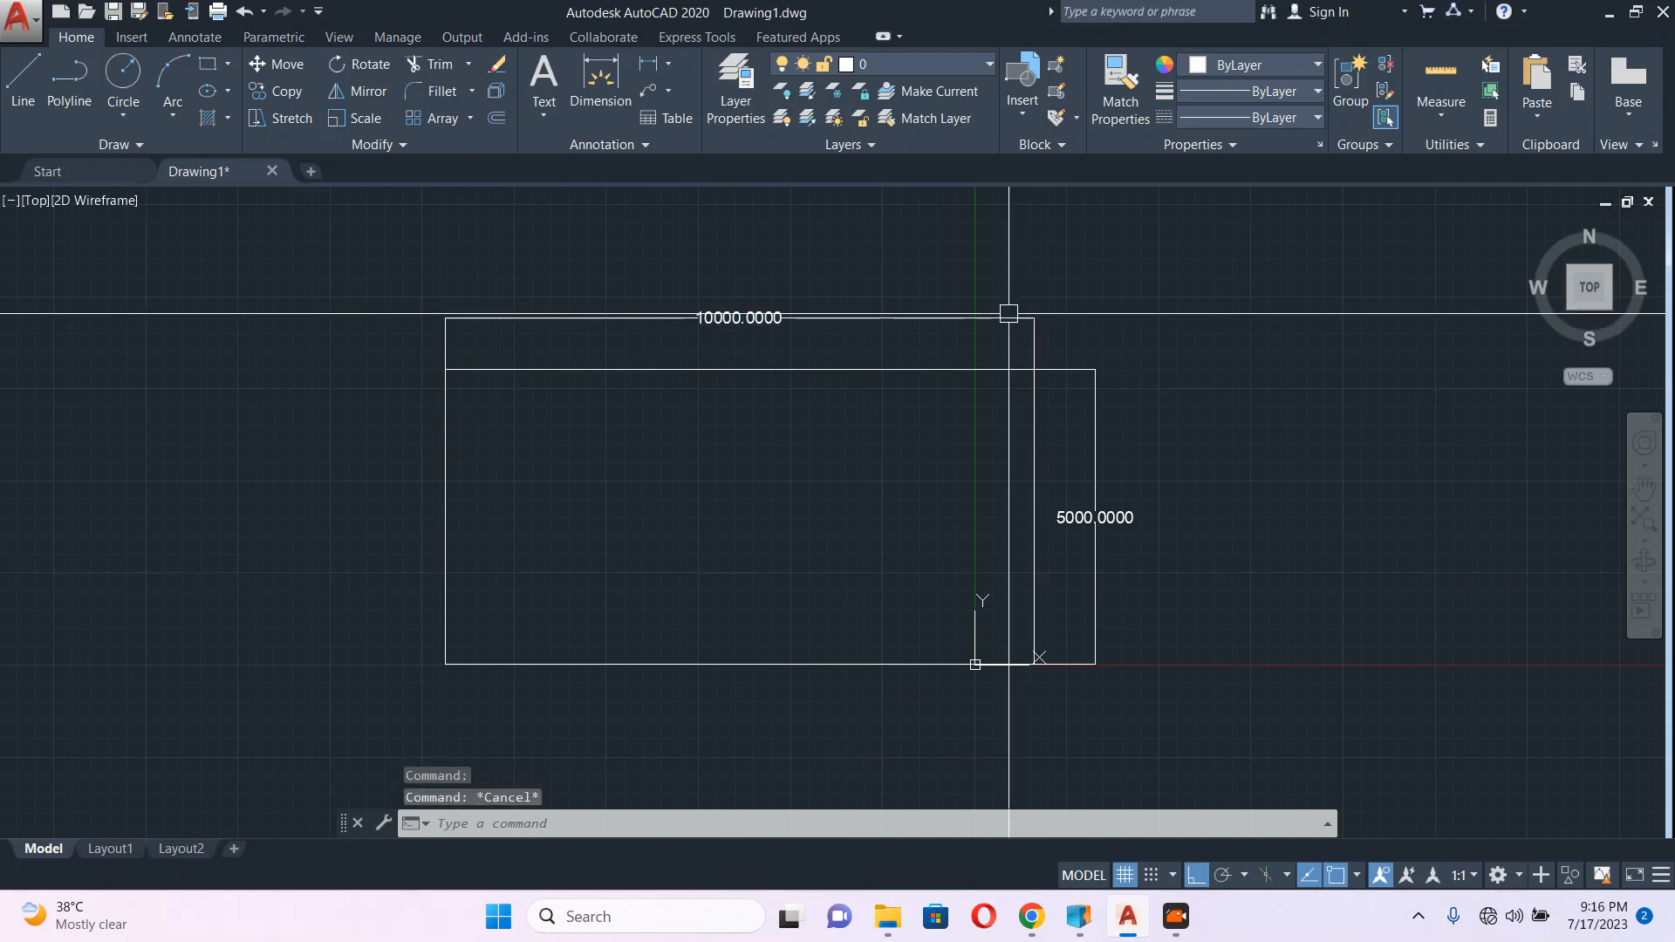
Step: Delete both the top dimension and the right-side dimension of the rectangle
click(1010, 318)
key(Delete)
click(1066, 369)
key(Delete)
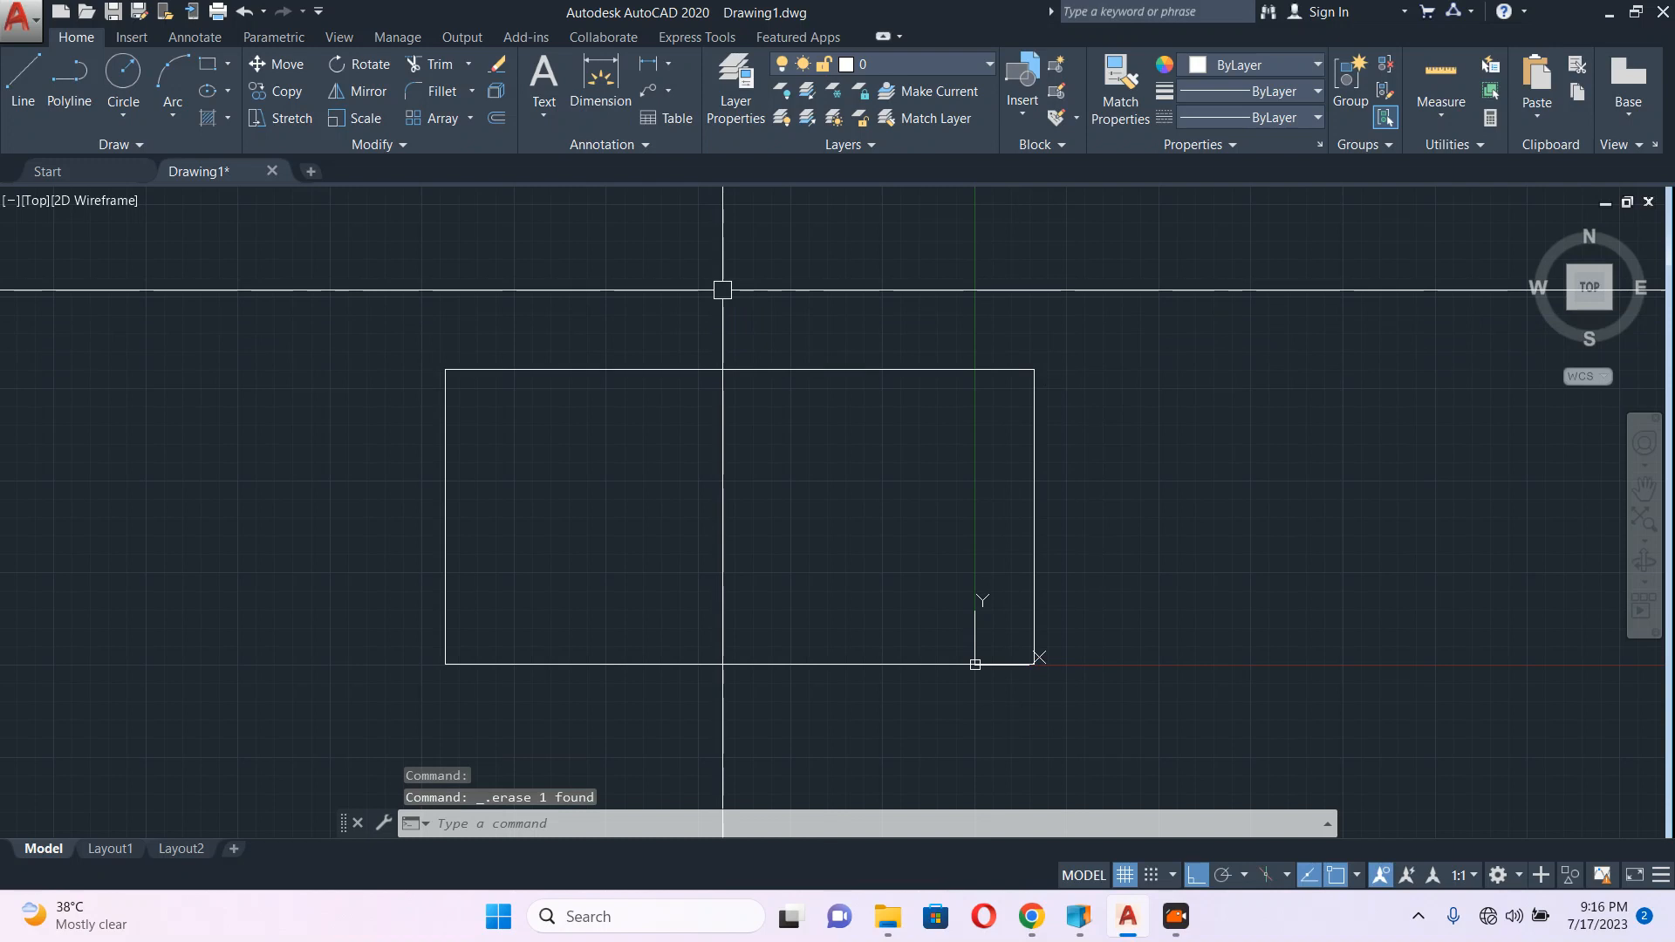
Step: Draw a small, wide, flat rectangle above the large rectangle's top edge, toward its left half
text(rec)
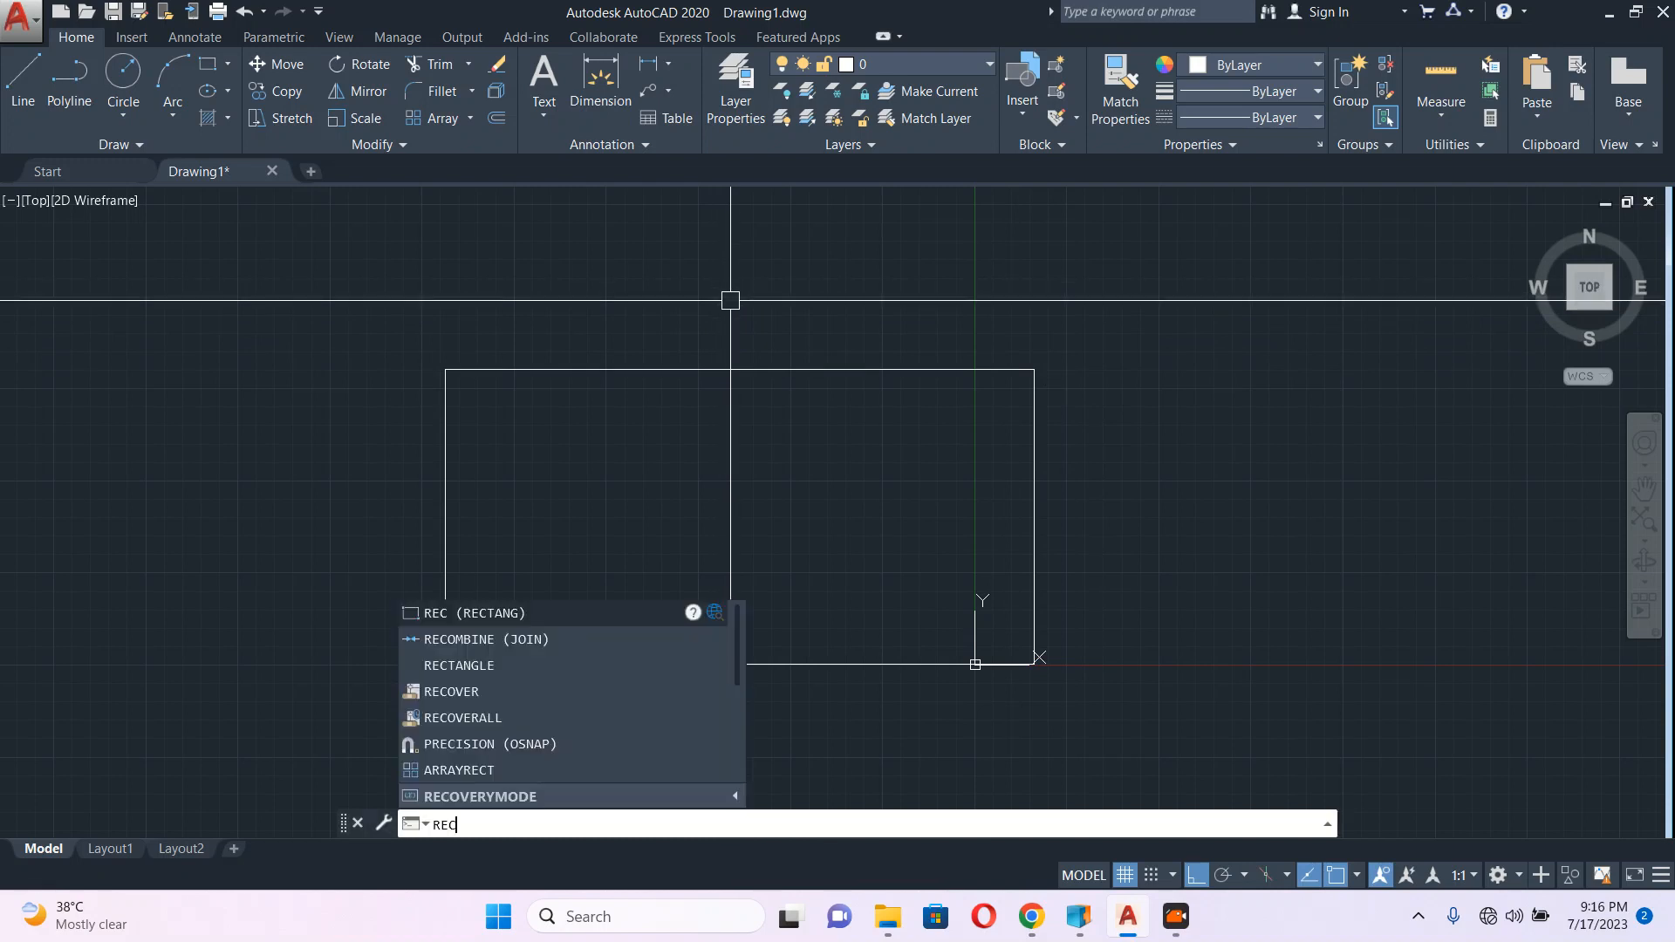
key(Return)
scroll(625, 254, up, 2)
click(618, 259)
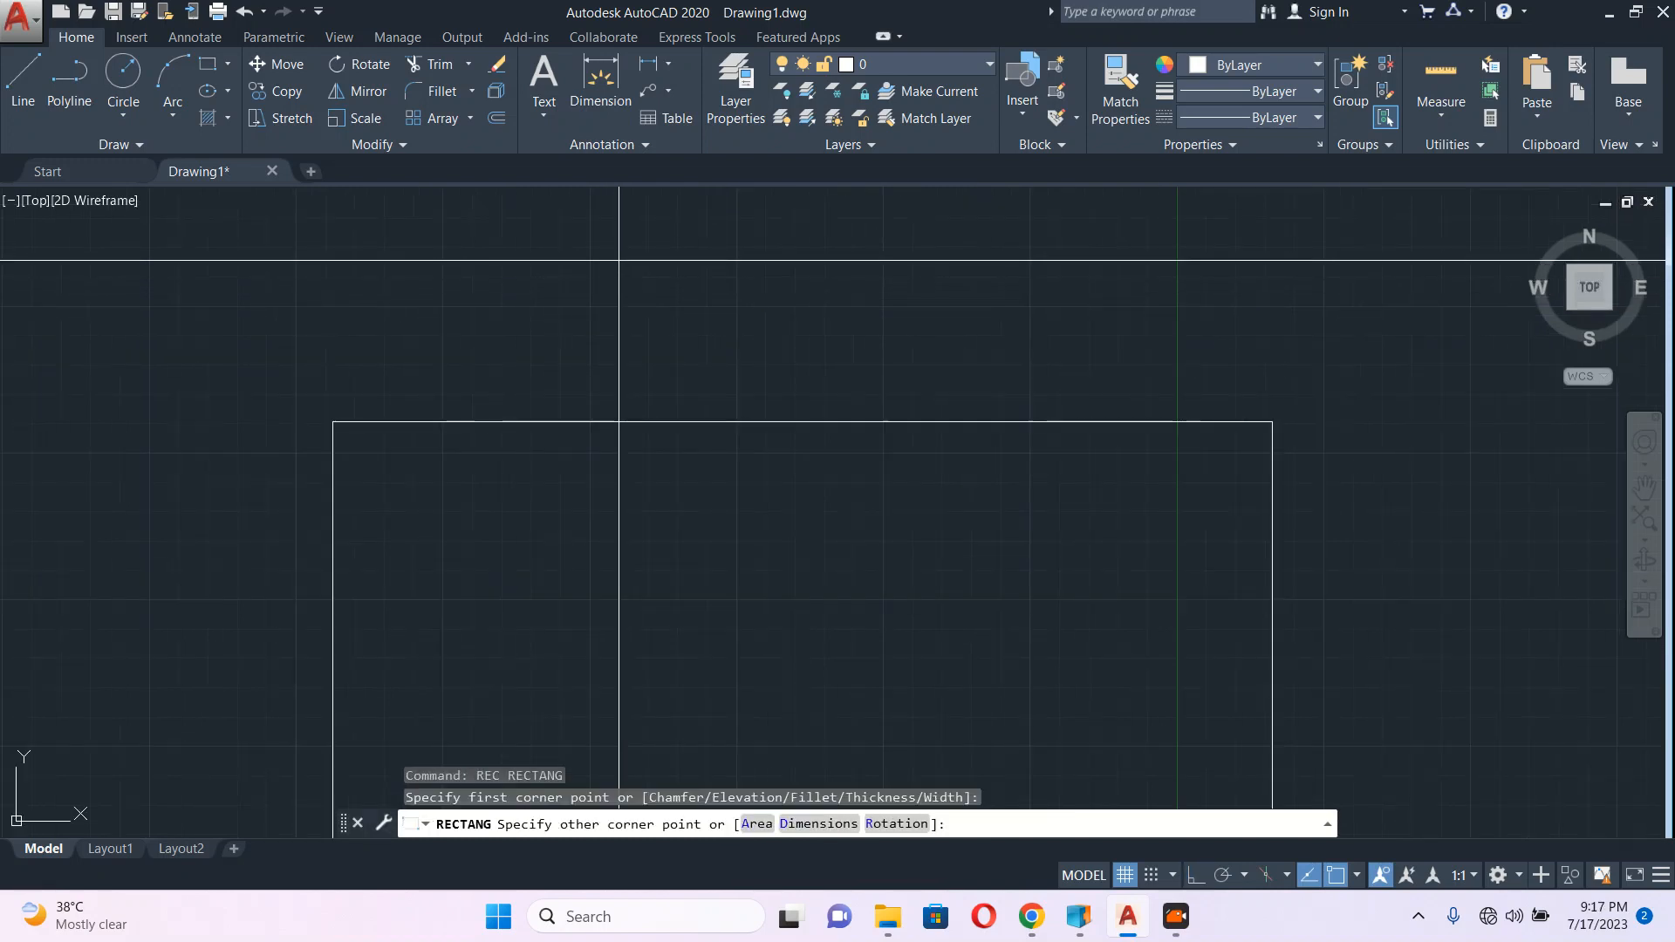
click(748, 285)
scroll(683, 260, up, 5)
middle_drag(714, 271, 721, 311)
Step: Draw a horizontal polyline joining the midpoints of the small rectangle's two short sides
text(pl)
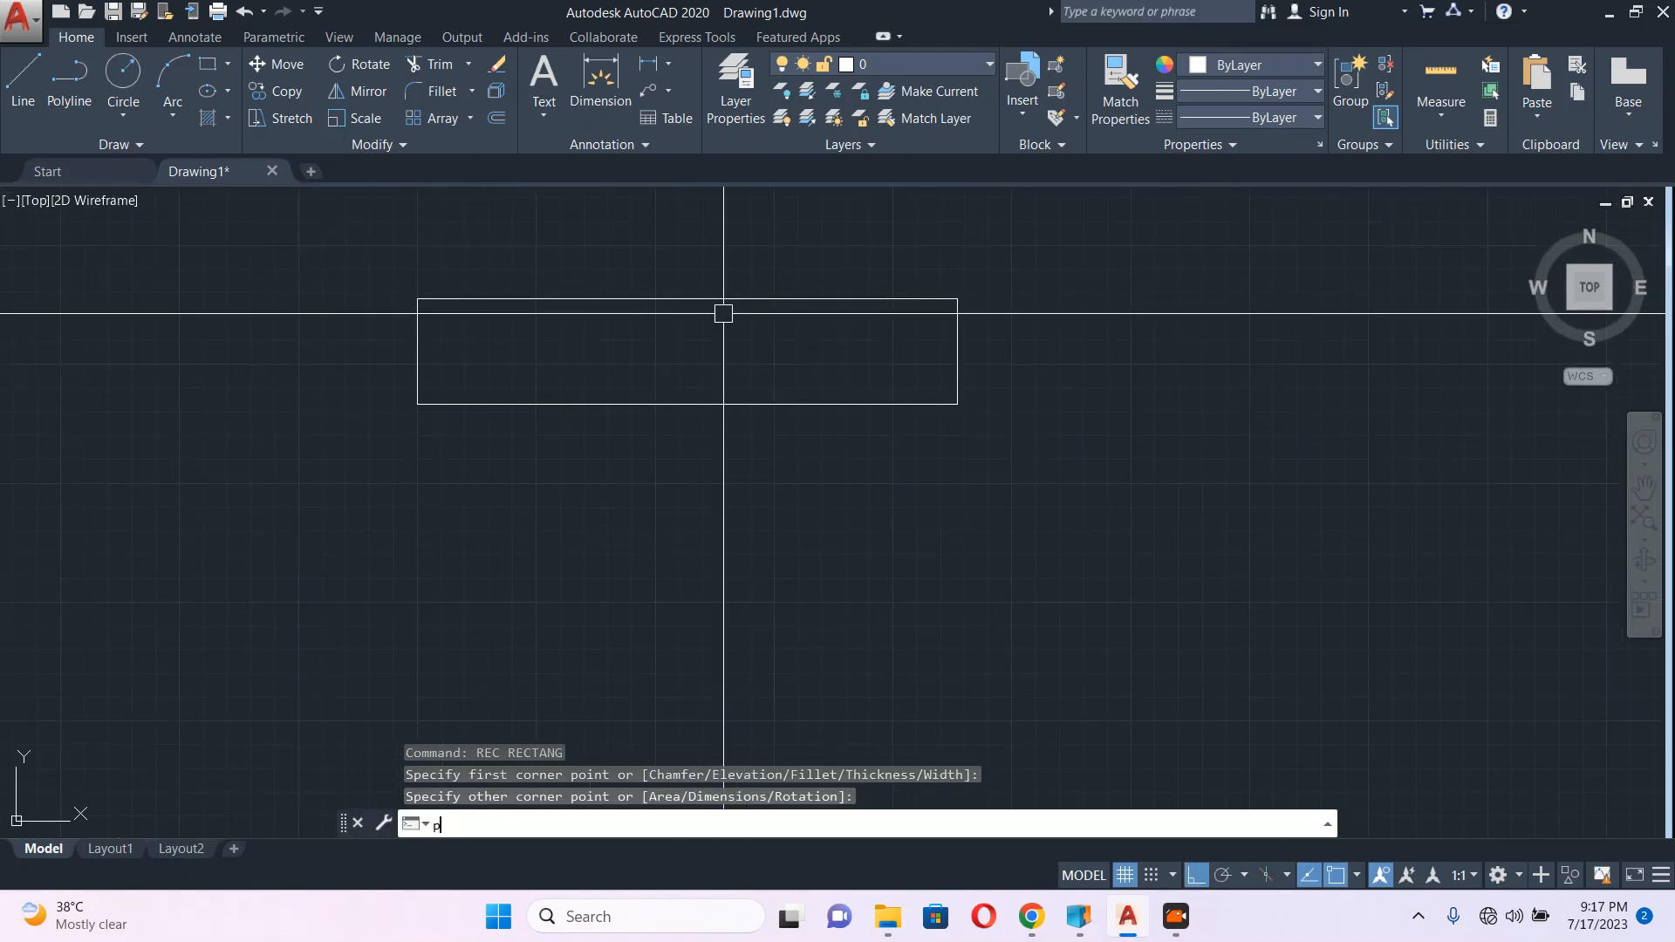
key(Return)
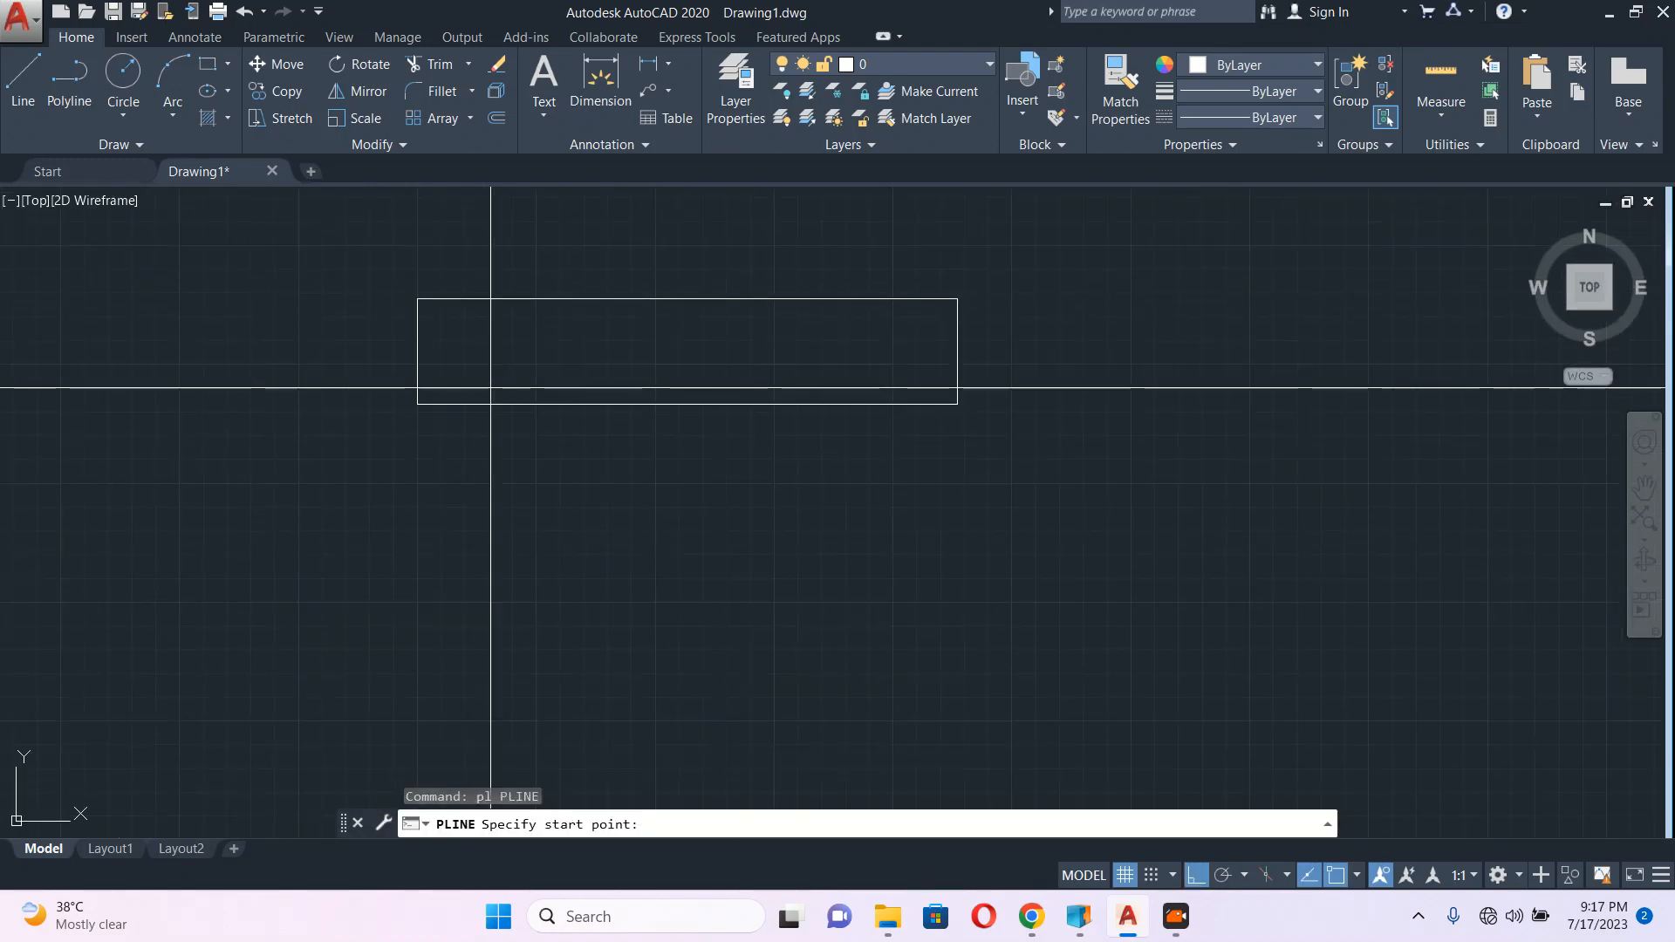
click(417, 352)
click(956, 351)
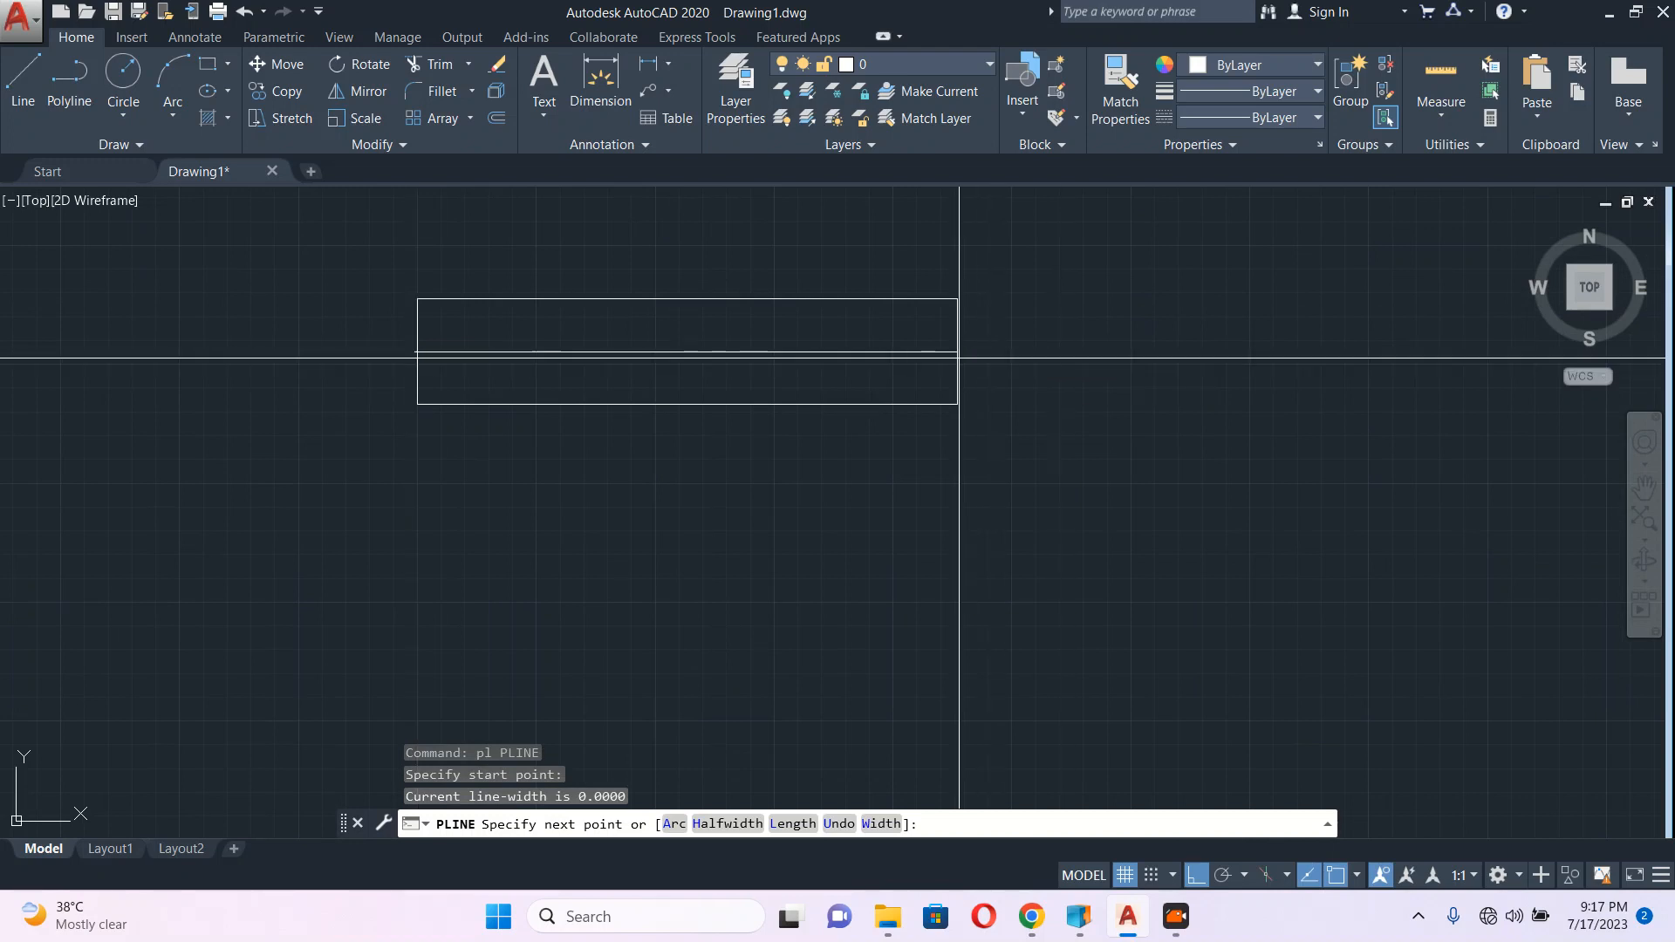
key(Escape)
click(617, 343)
click(576, 374)
key(Escape)
Step: Draw a small circle centred on the midpoint of the horizontal line, keeping it inside the small rectangle
text(c)
key(Return)
click(687, 352)
scroll(698, 348, up, 6)
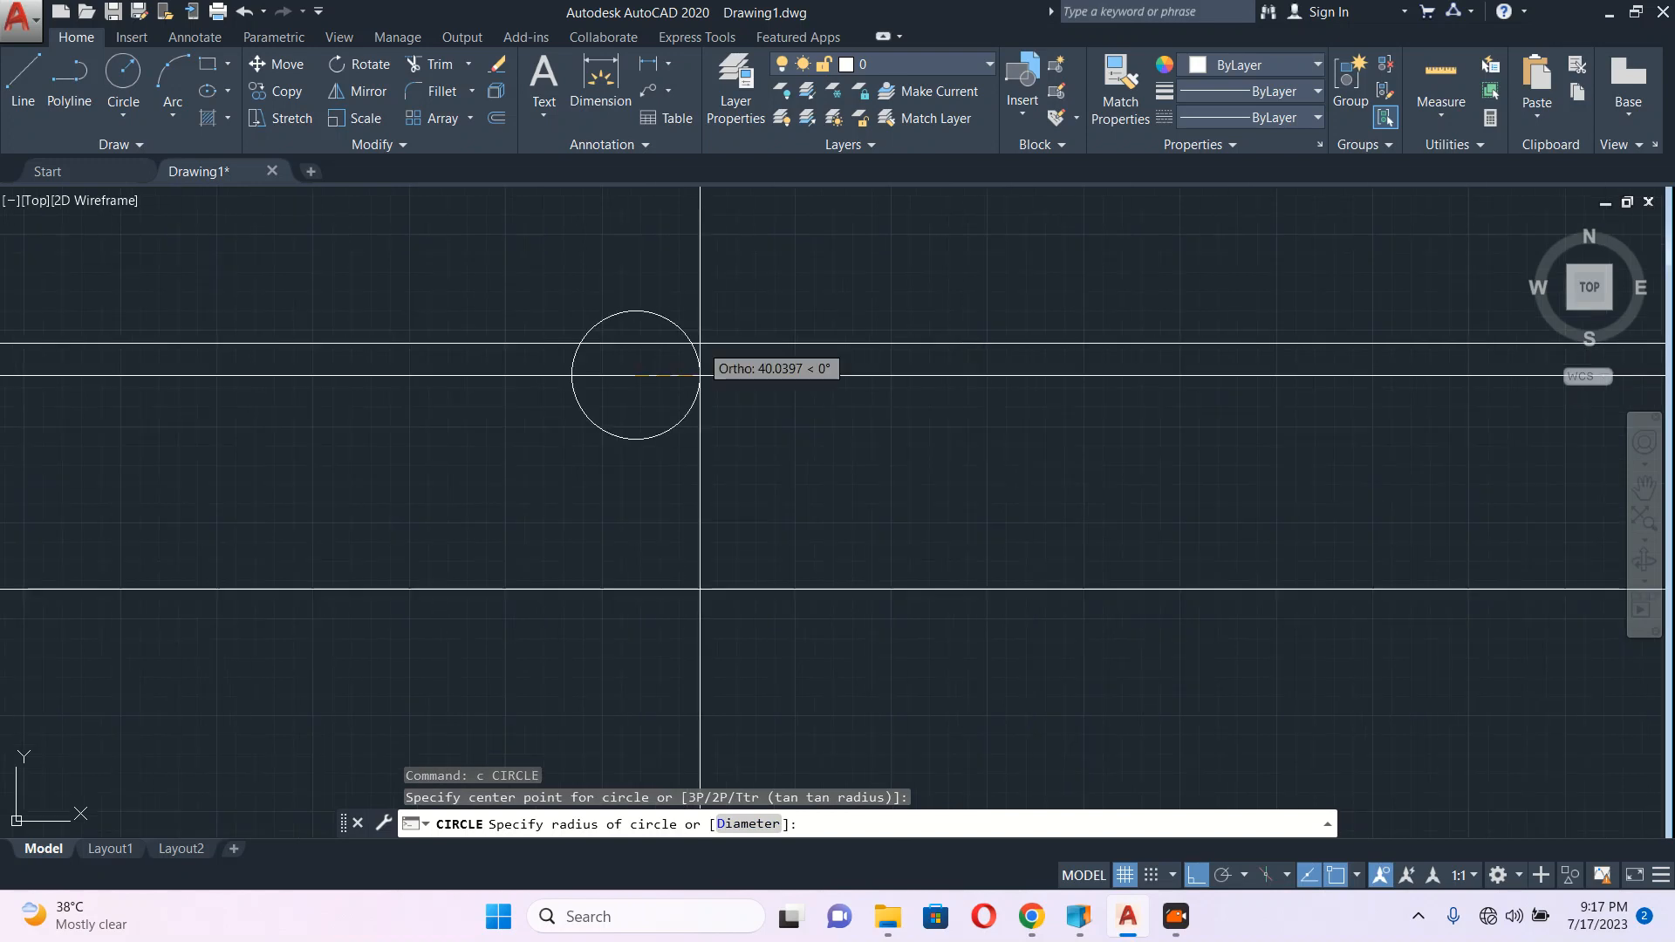
click(714, 325)
scroll(856, 404, down, 8)
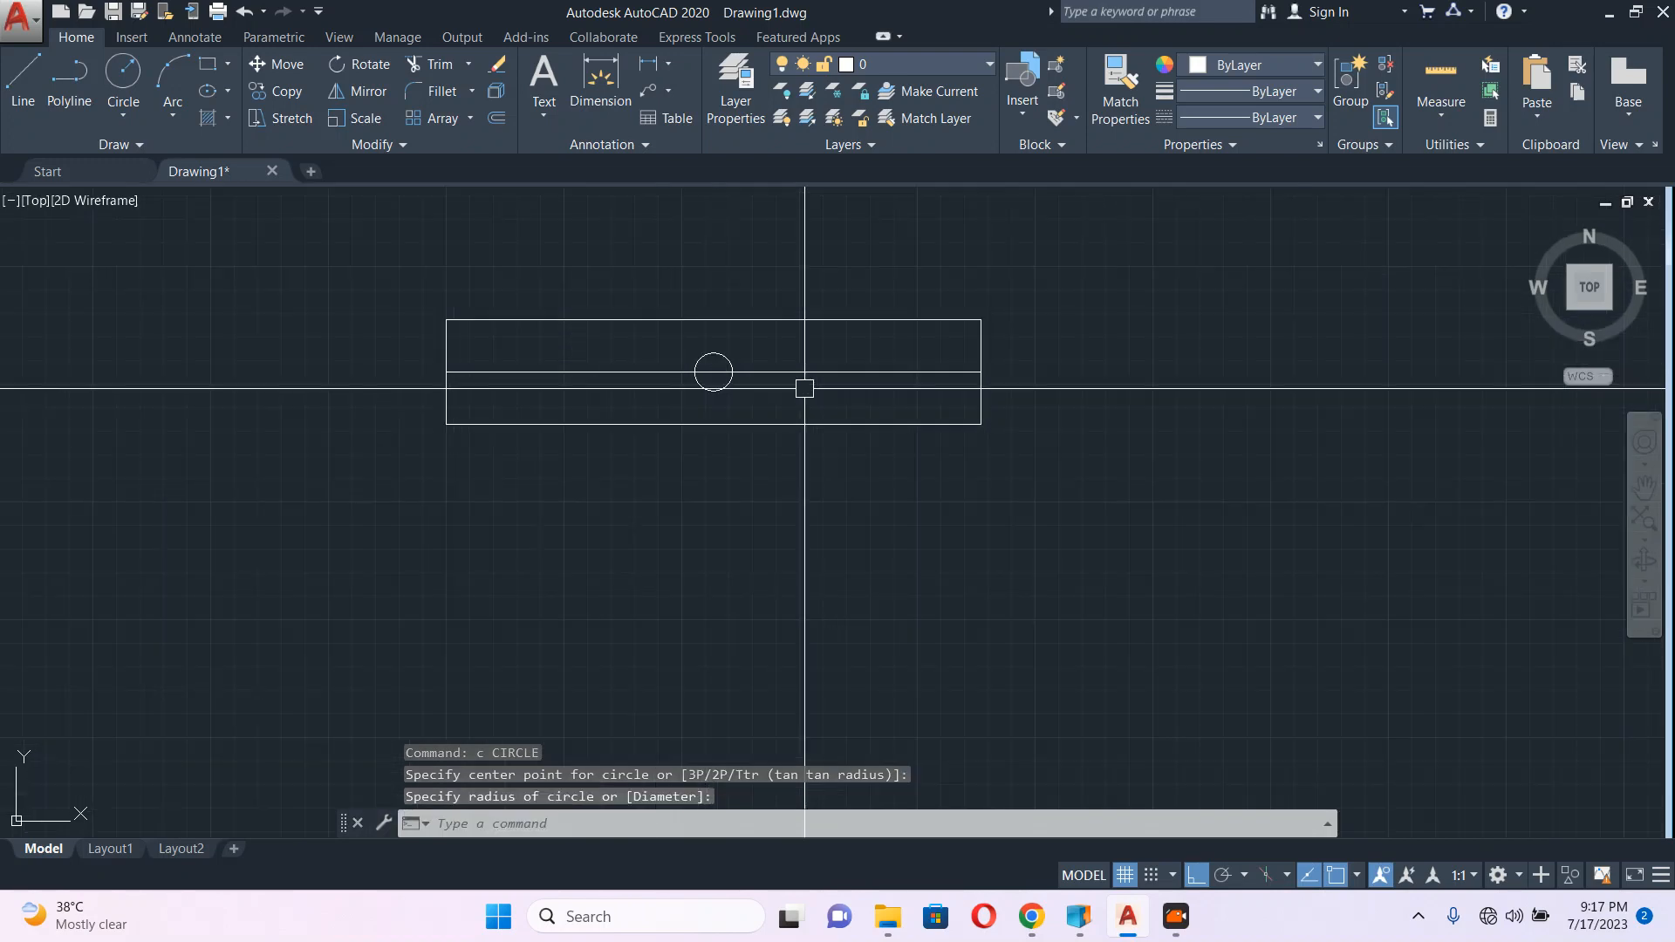
Step: Enlarge the circle by stretching its upper grip so it nearly fills the small rectangle's height
scroll(737, 375, up, 7)
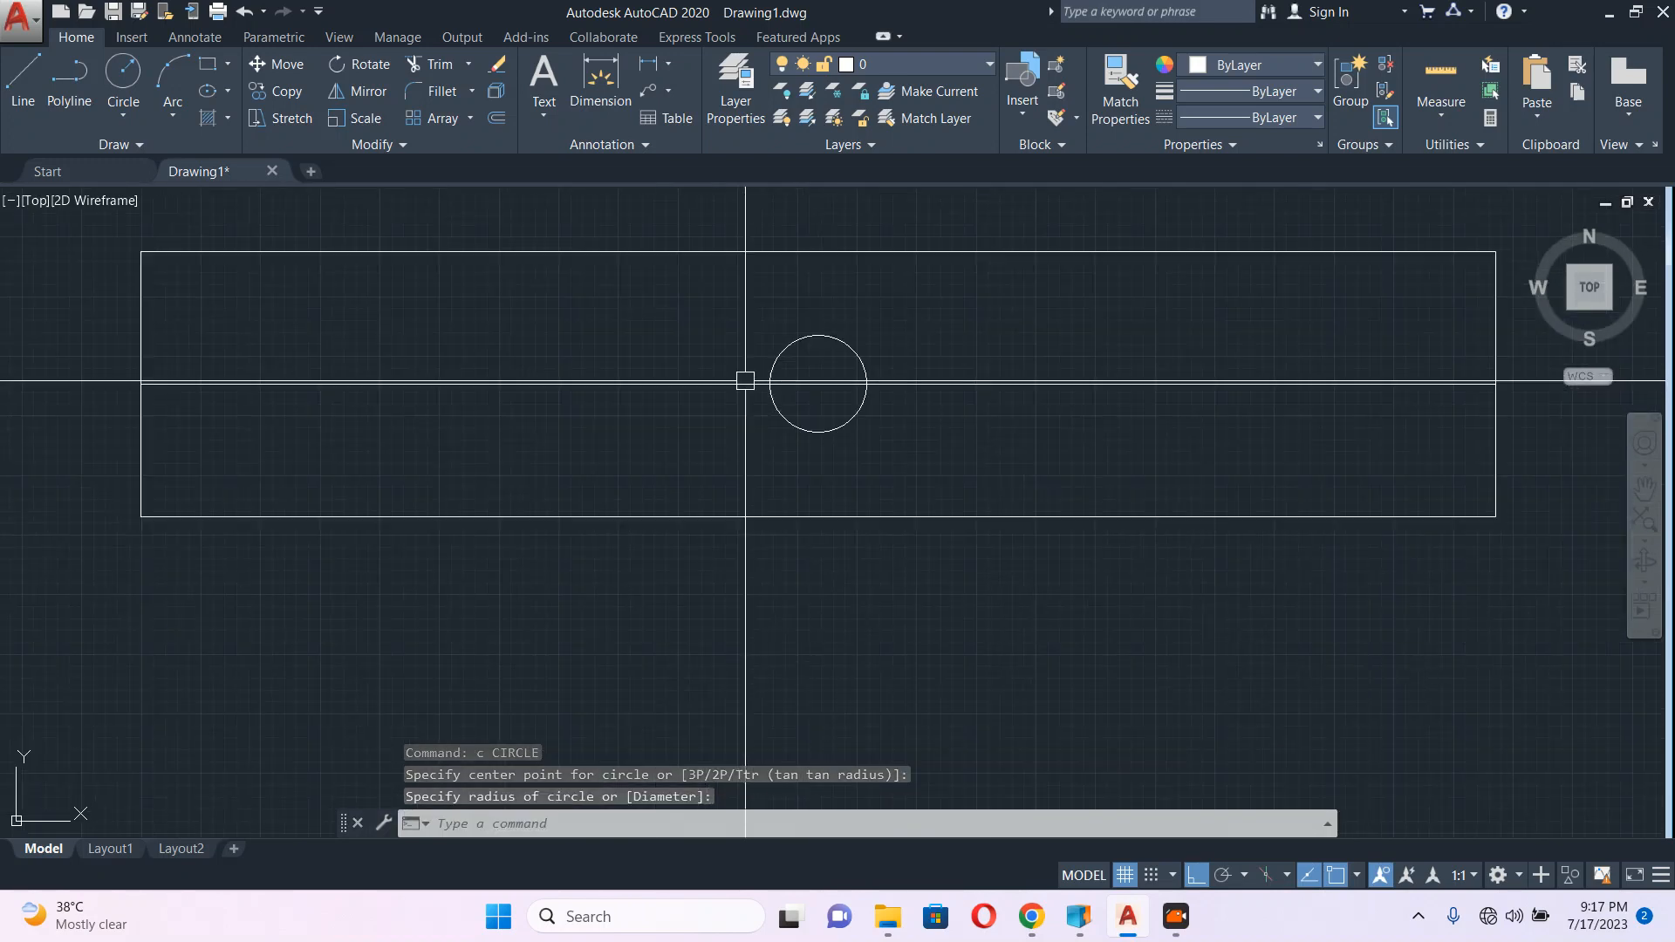
click(796, 348)
click(824, 331)
scroll(730, 357, down, 4)
click(735, 363)
key(Escape)
Step: Change the colour of the small rectangle, its centre line and the circle to red
click(1138, 260)
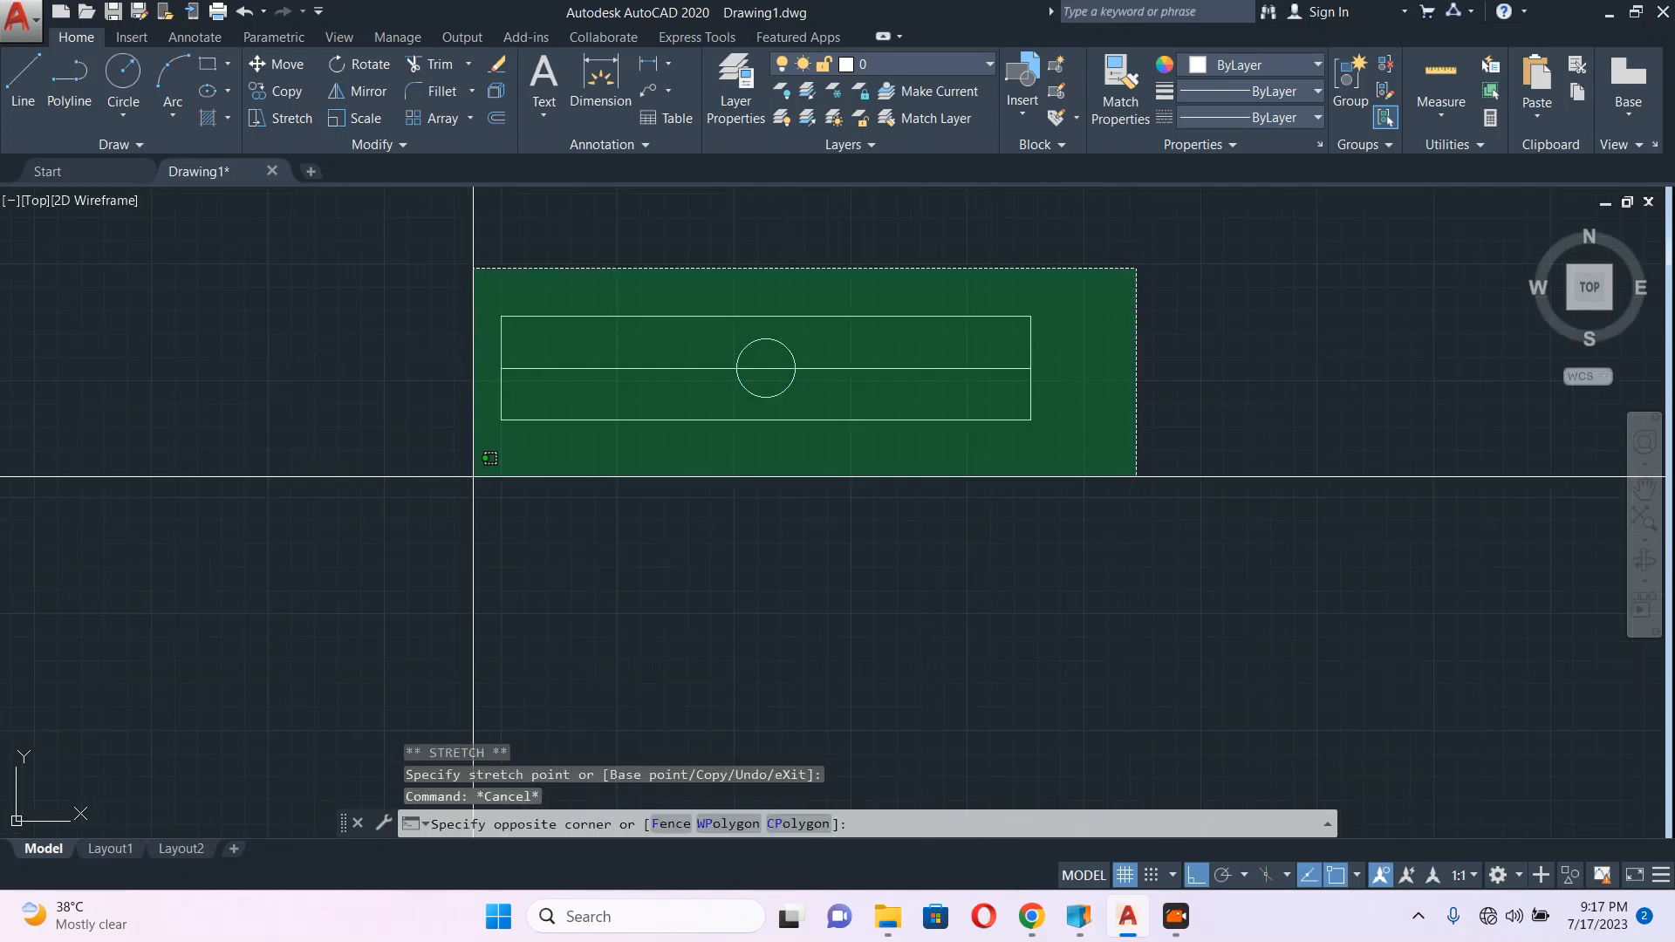
click(471, 475)
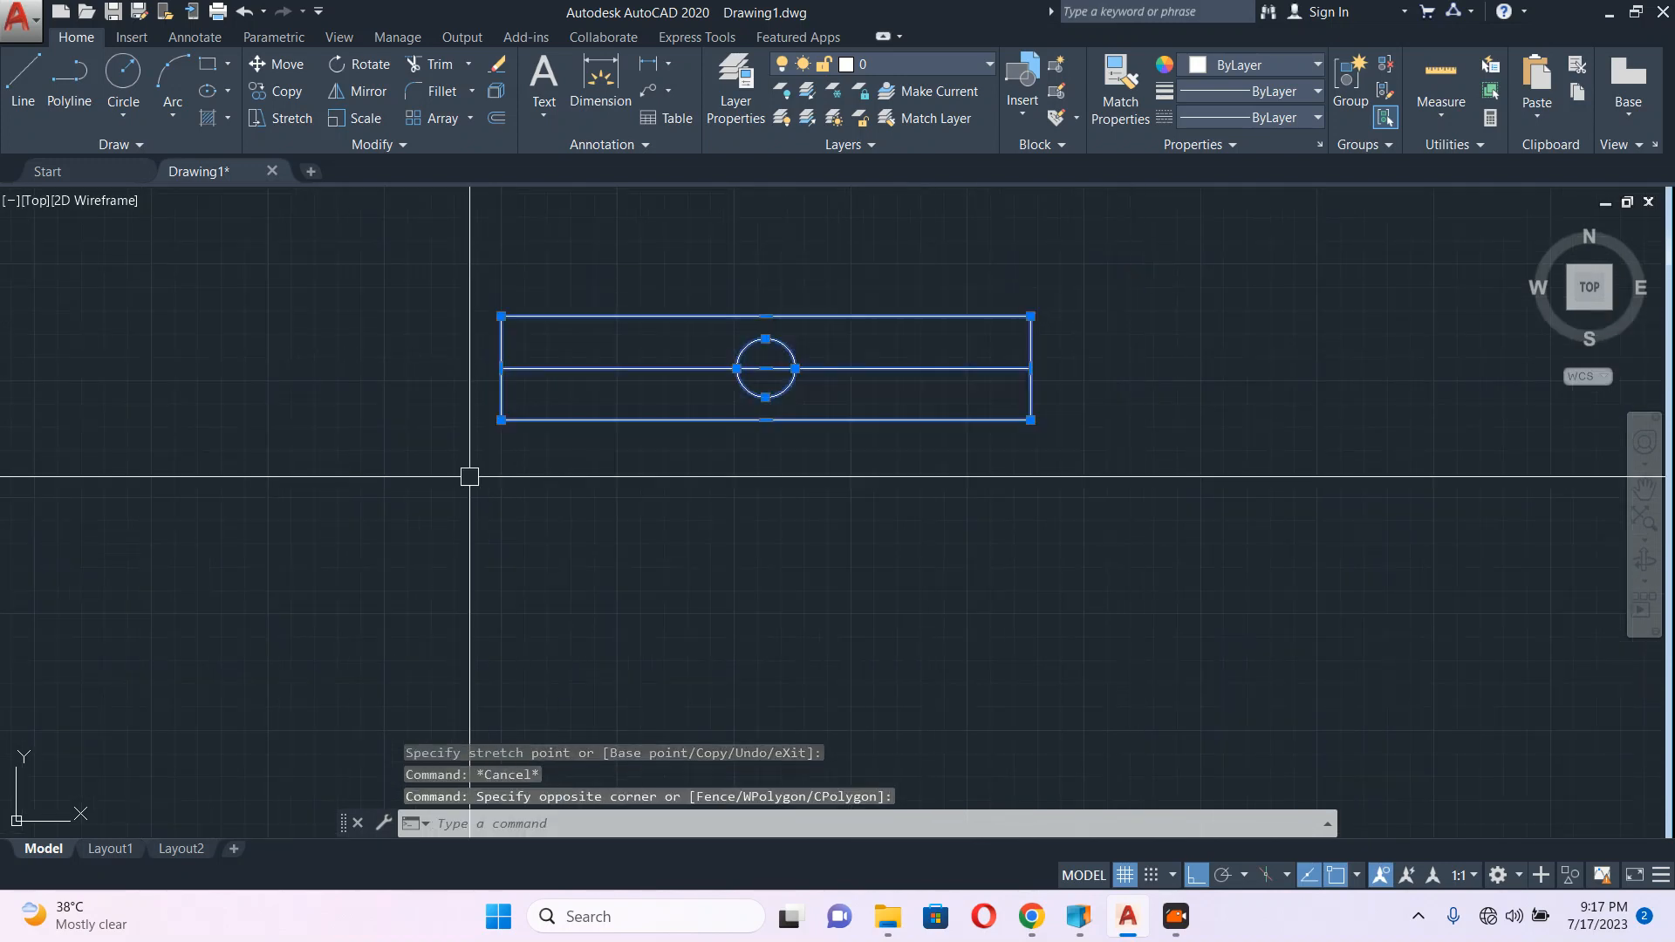
click(1251, 65)
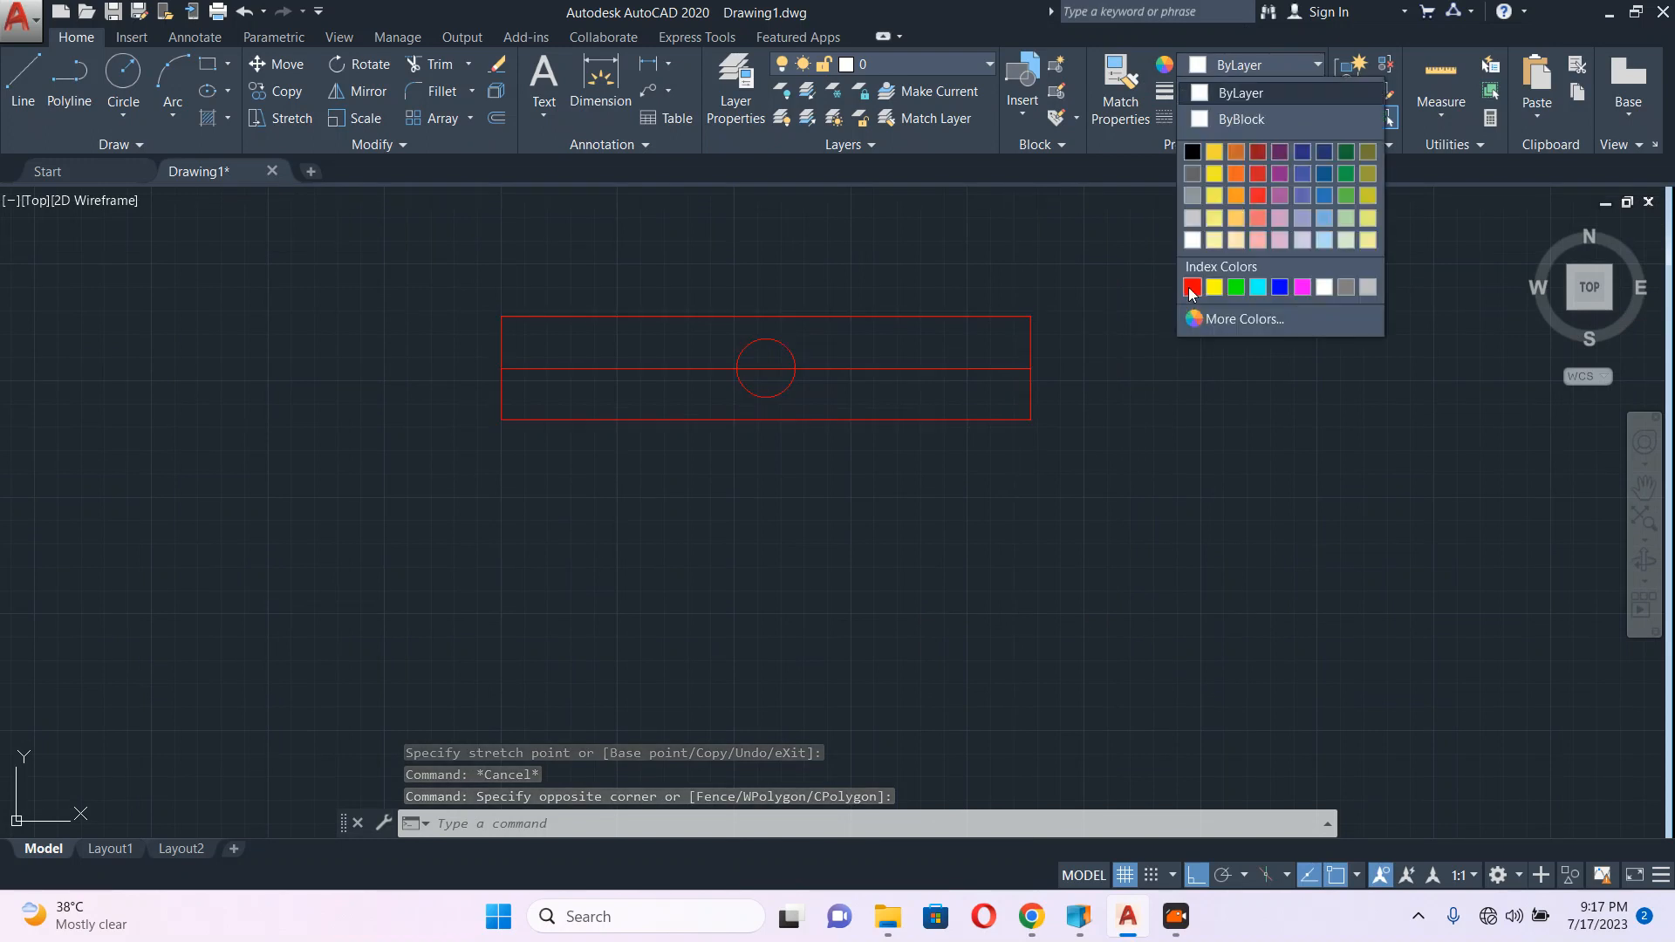
click(1190, 289)
Step: Convert the three red objects into a block named light, with its base point at the circle's centre
text(b)
key(Return)
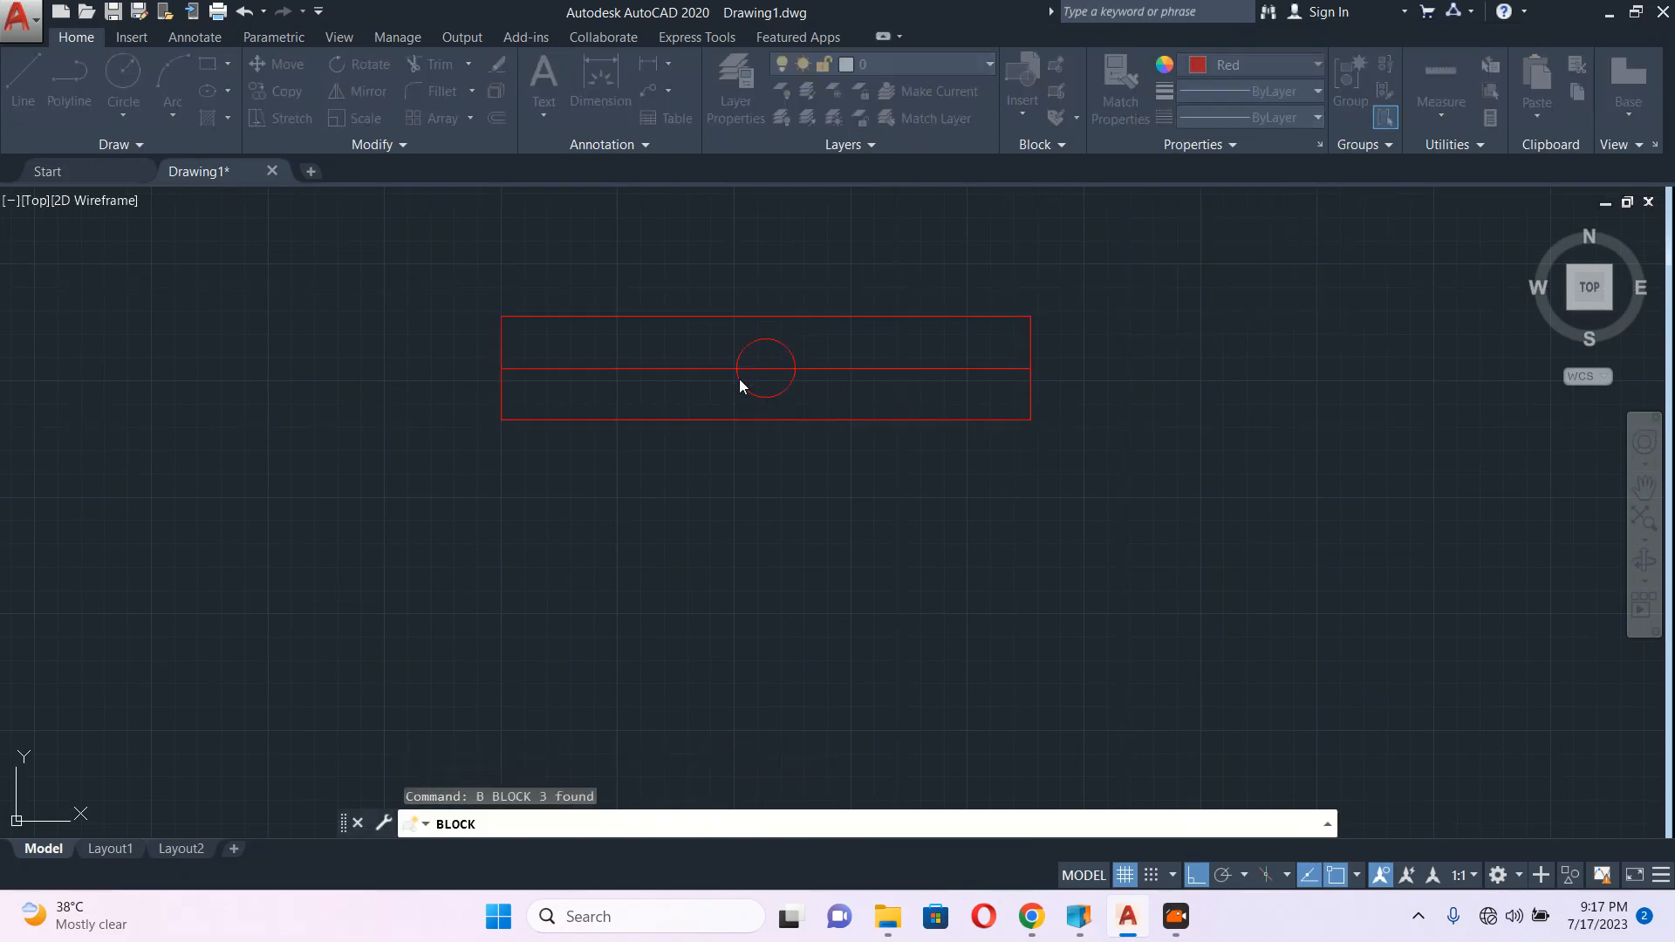
click(554, 380)
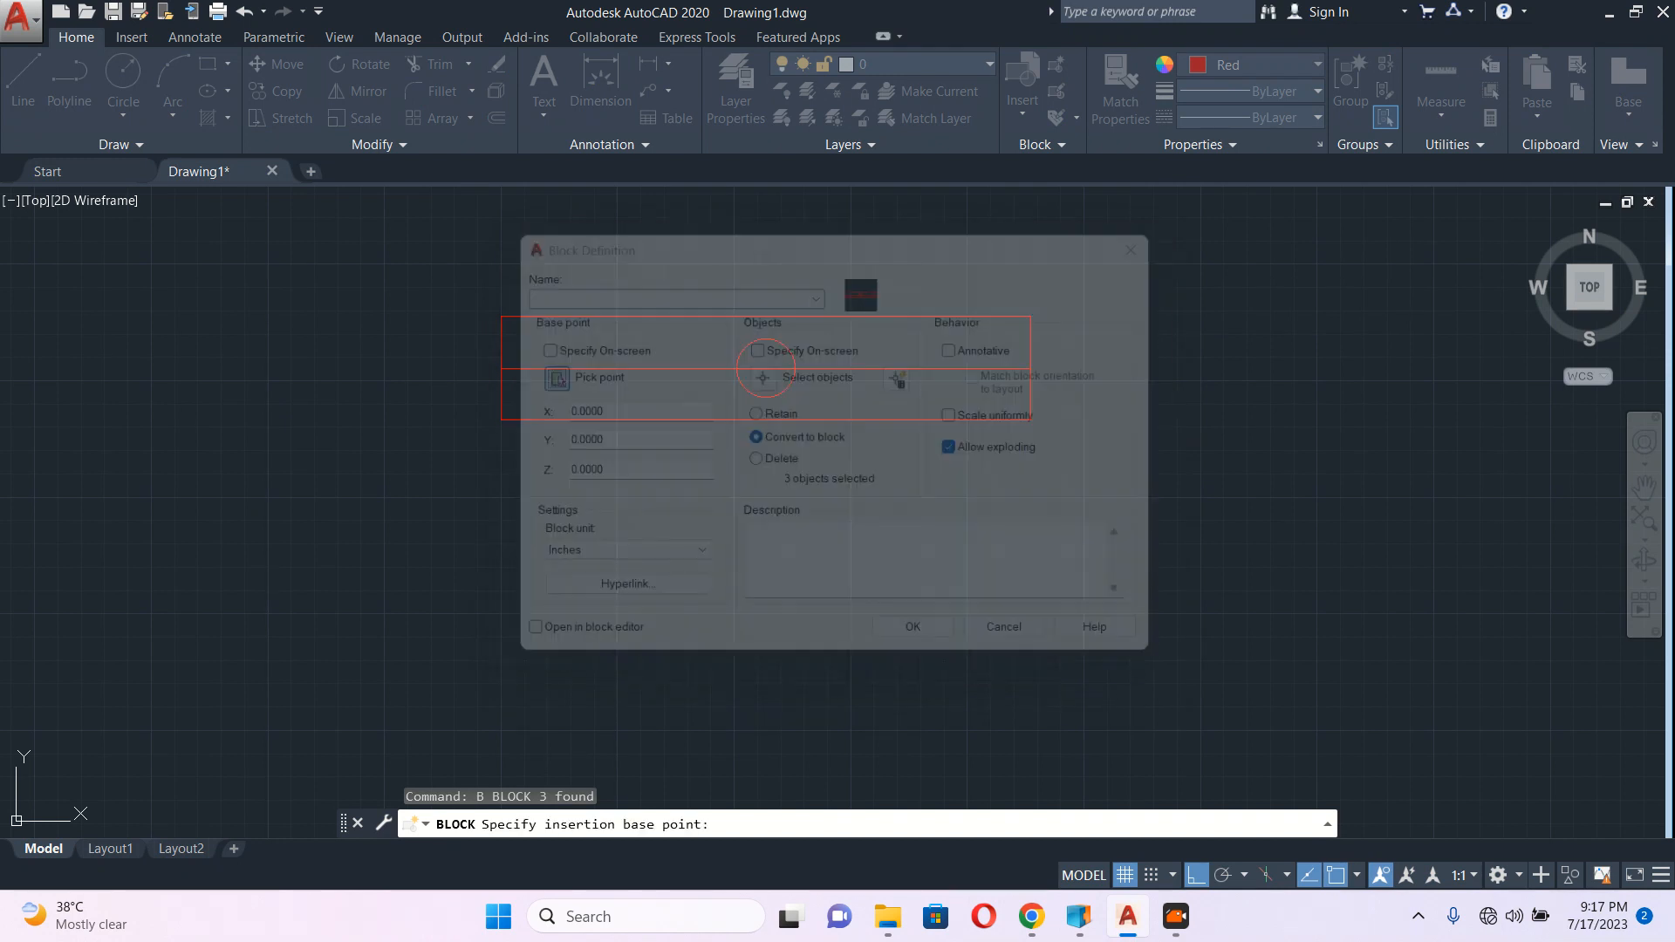
click(765, 375)
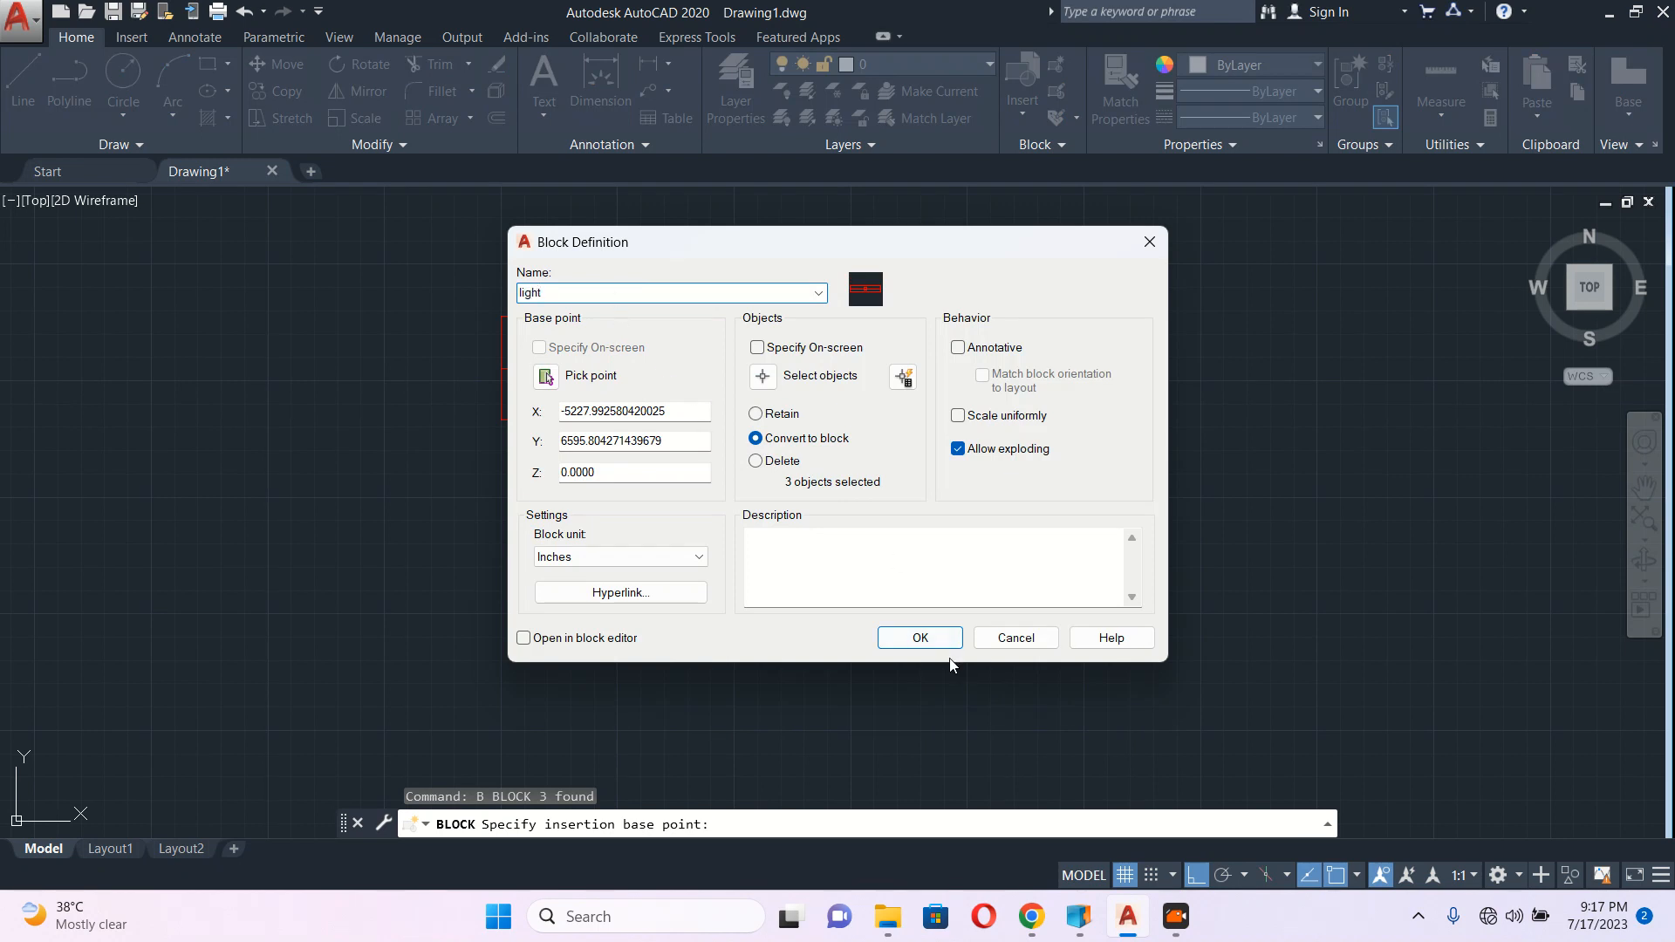
click(921, 637)
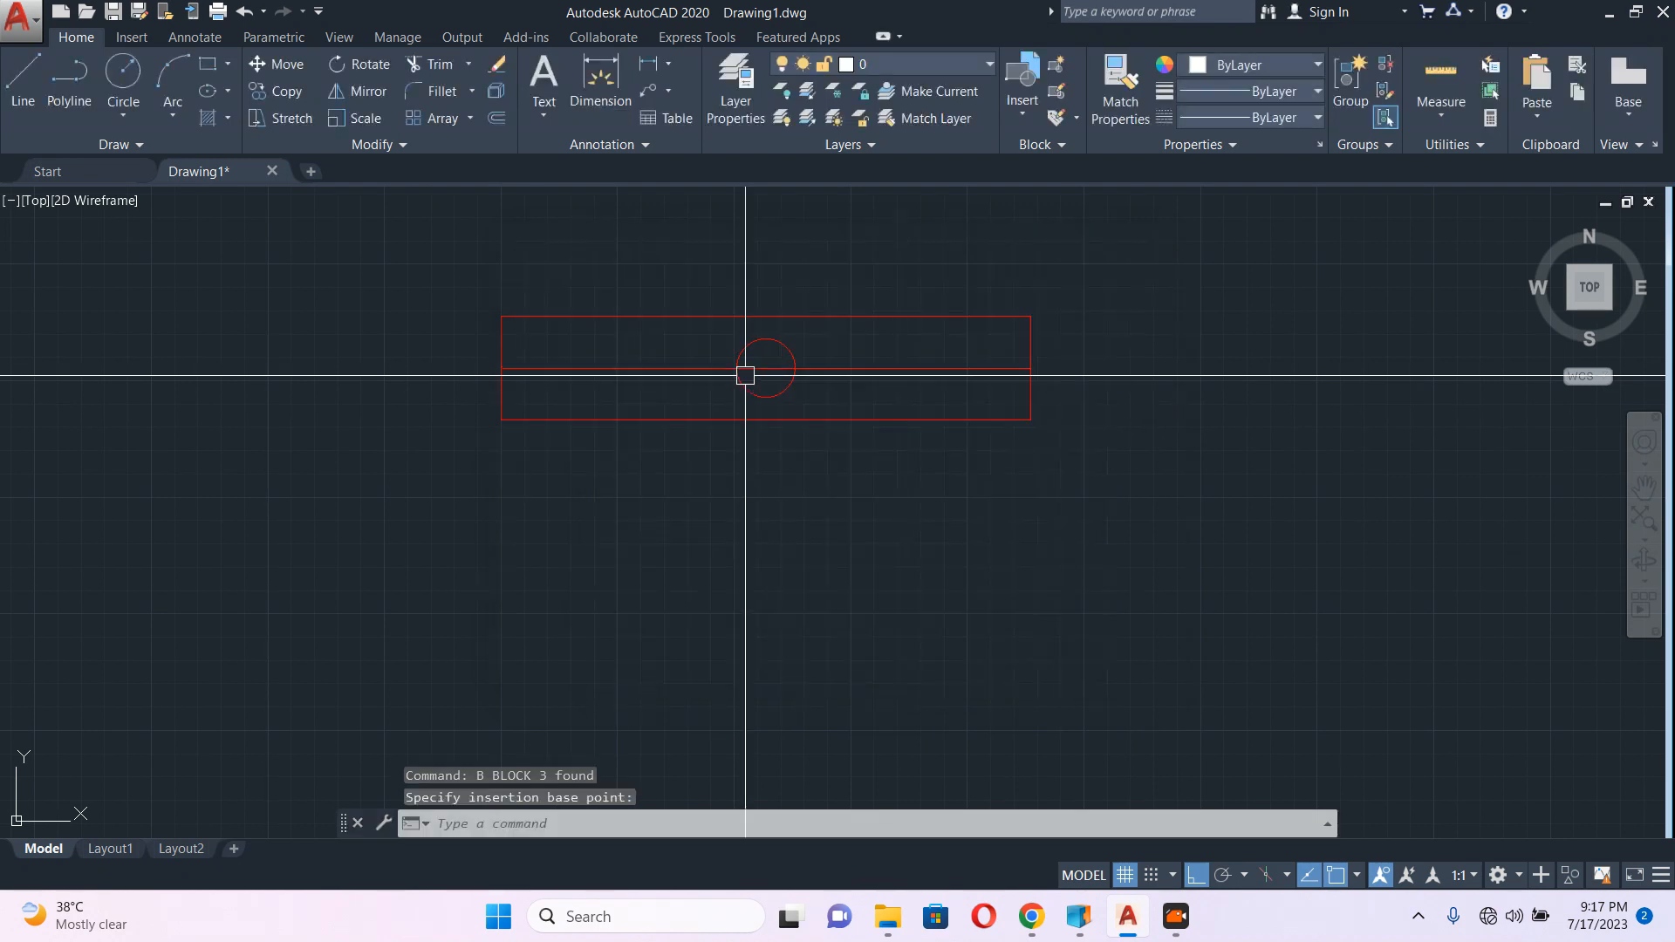
Step: Select the light block to examine it as a single object next to the large rectangle
click(748, 343)
scroll(785, 427, down, 8)
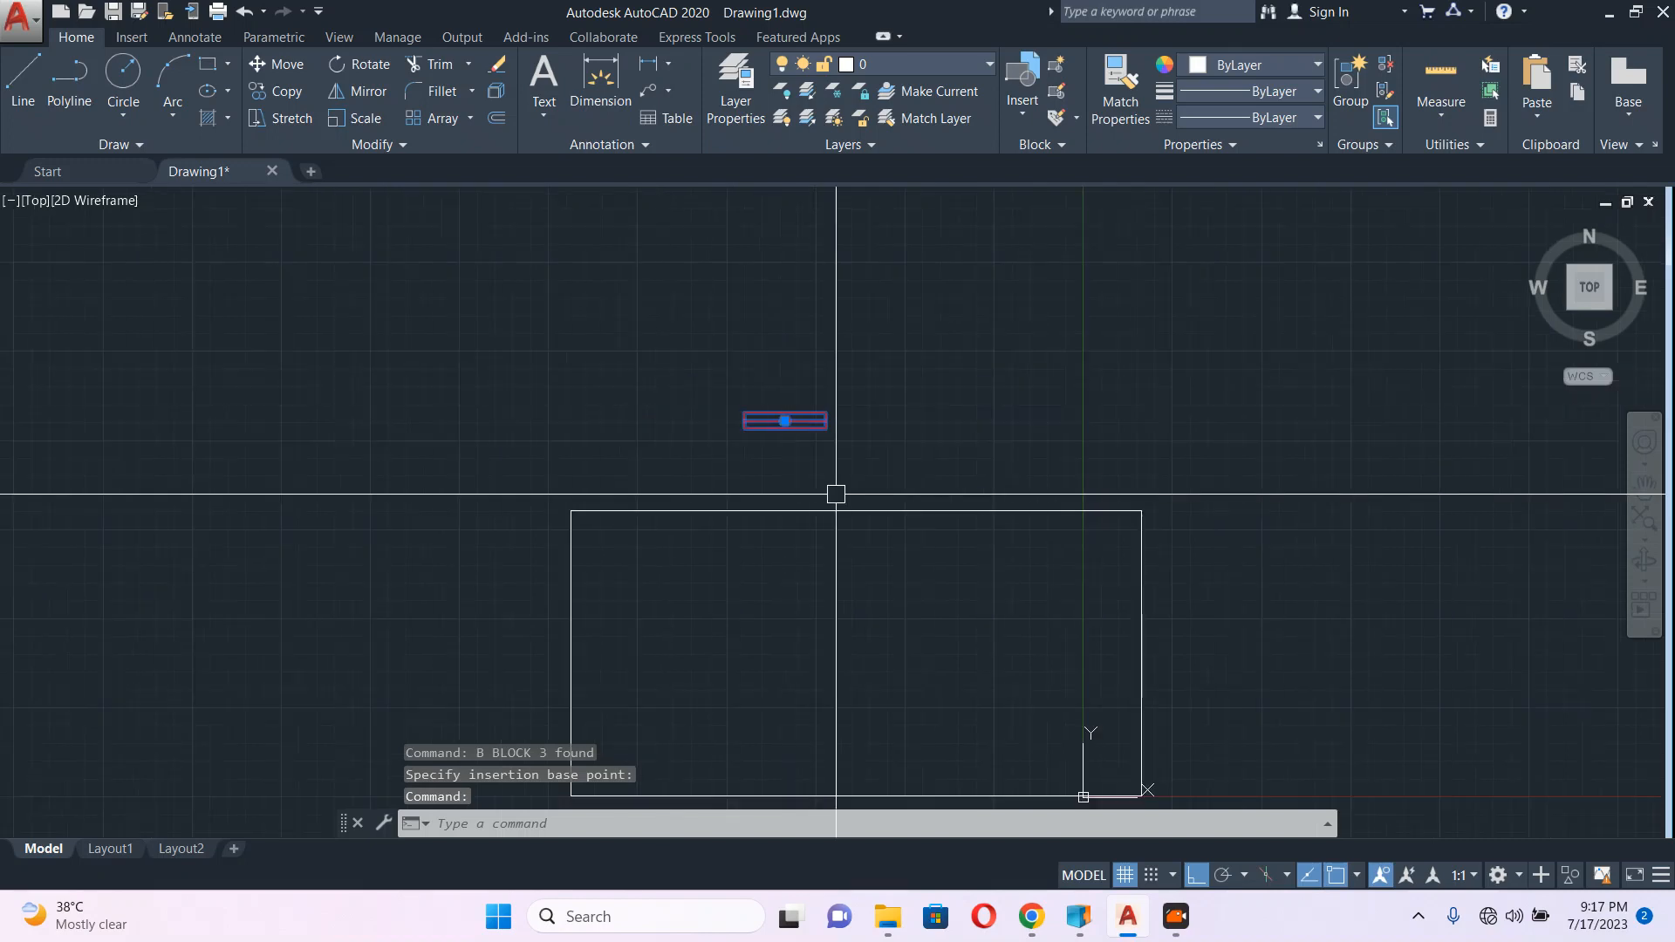
scroll(777, 460, up, 2)
middle_drag(803, 468, 733, 314)
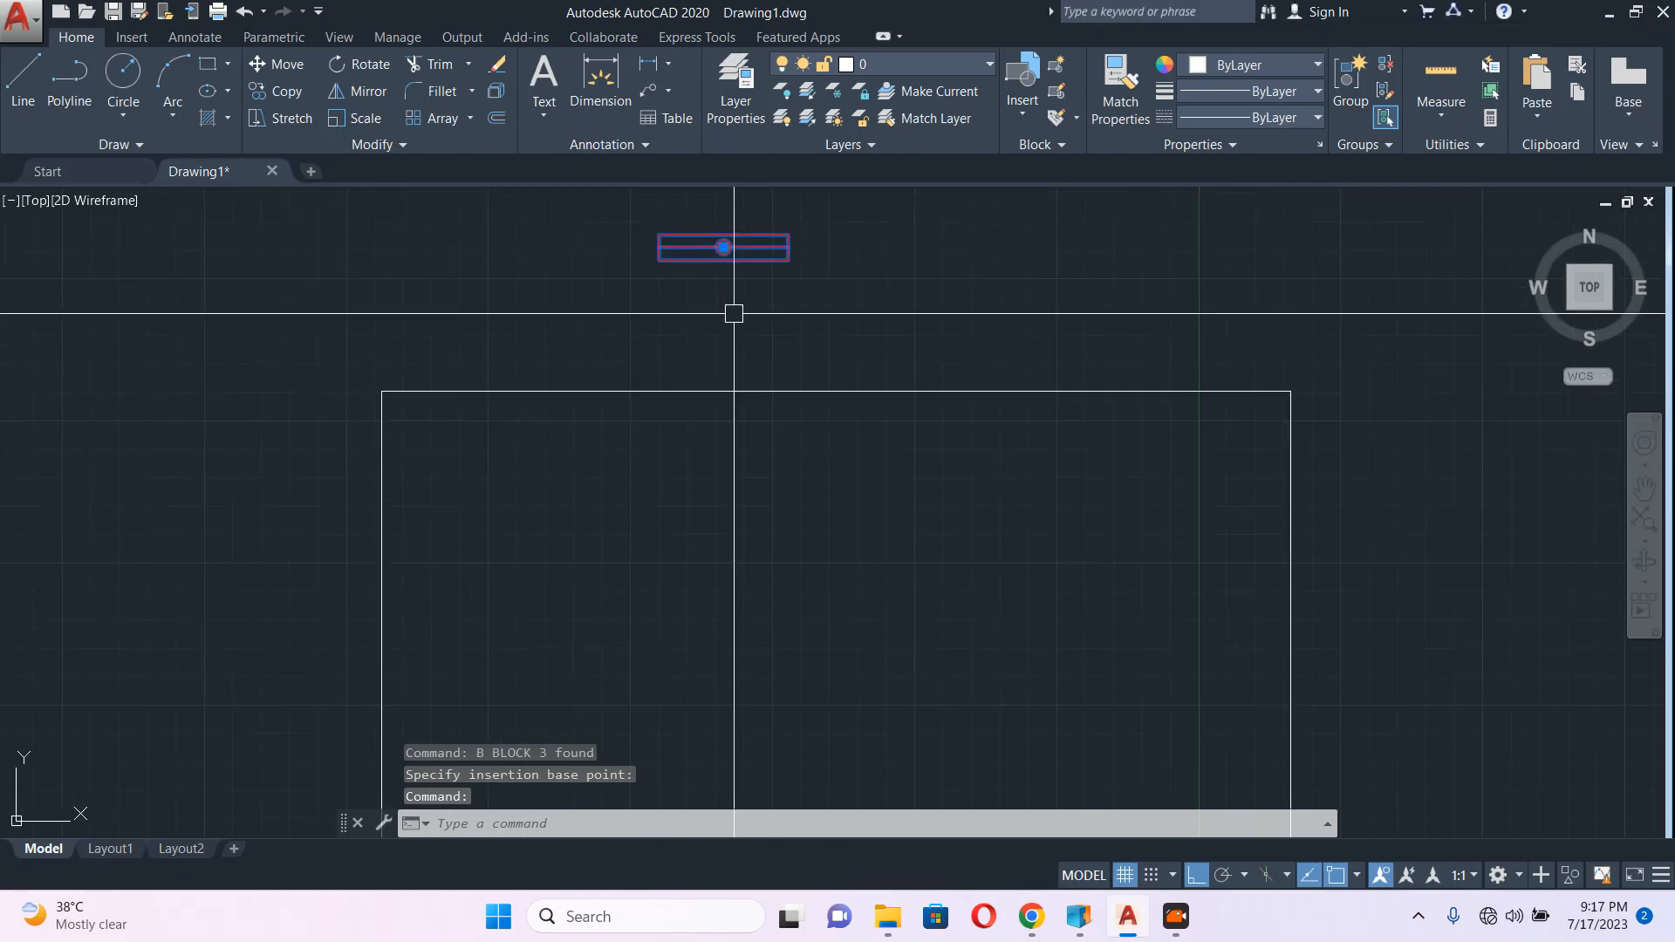
scroll(747, 326, down, 2)
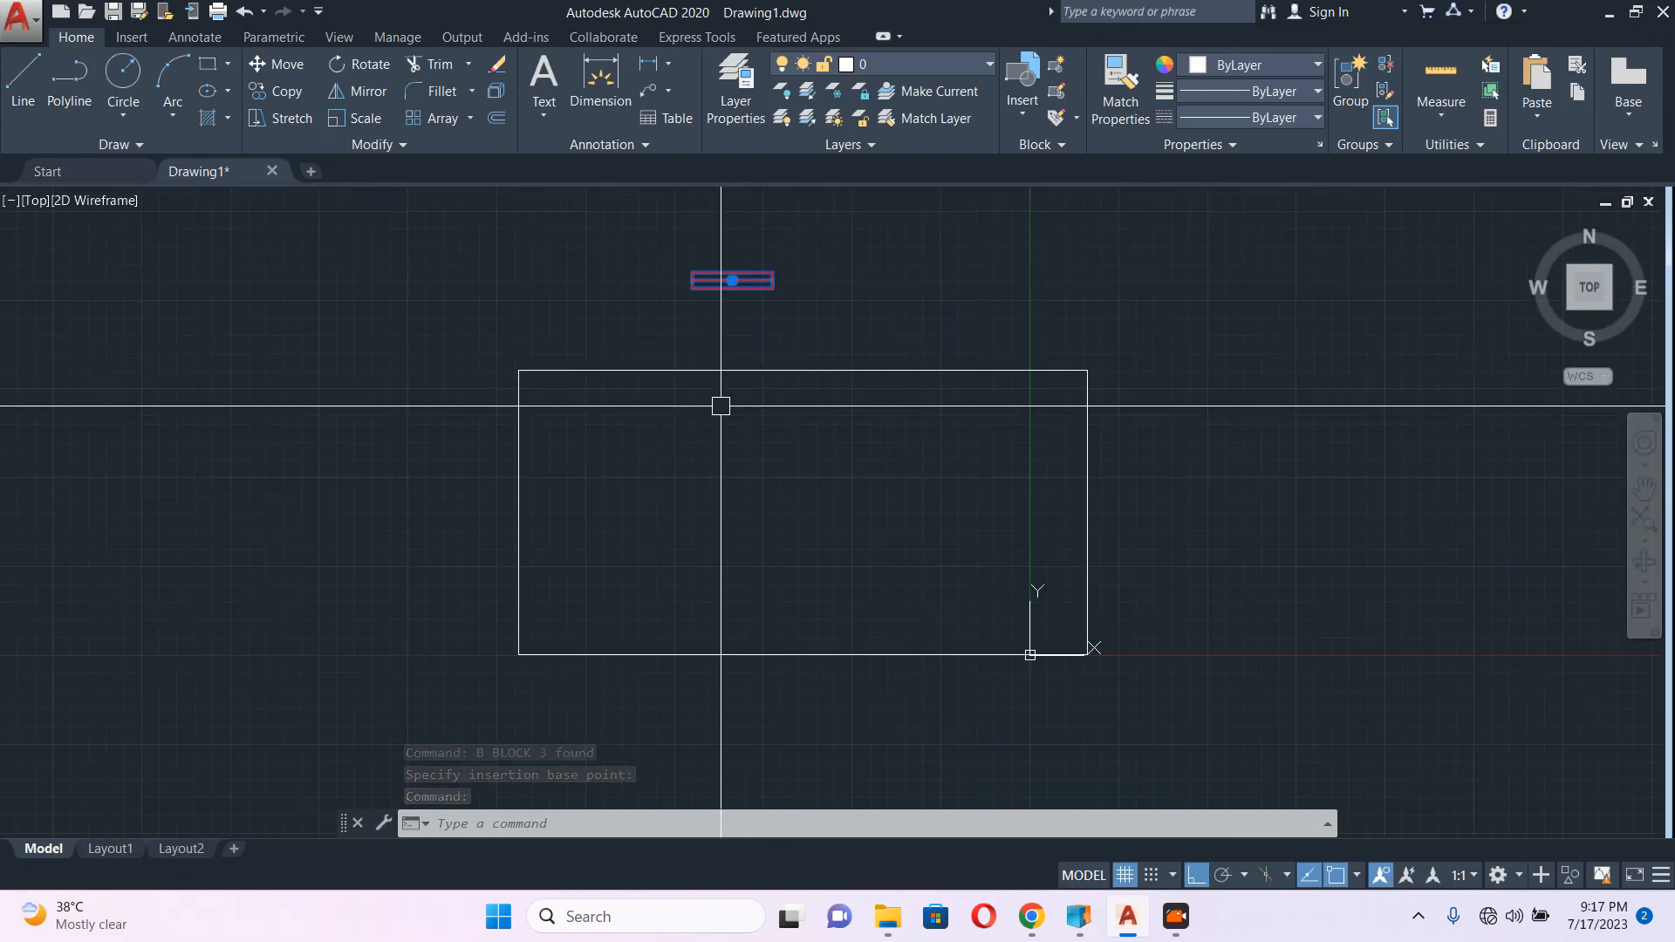
key(Escape)
scroll(741, 344, up, 4)
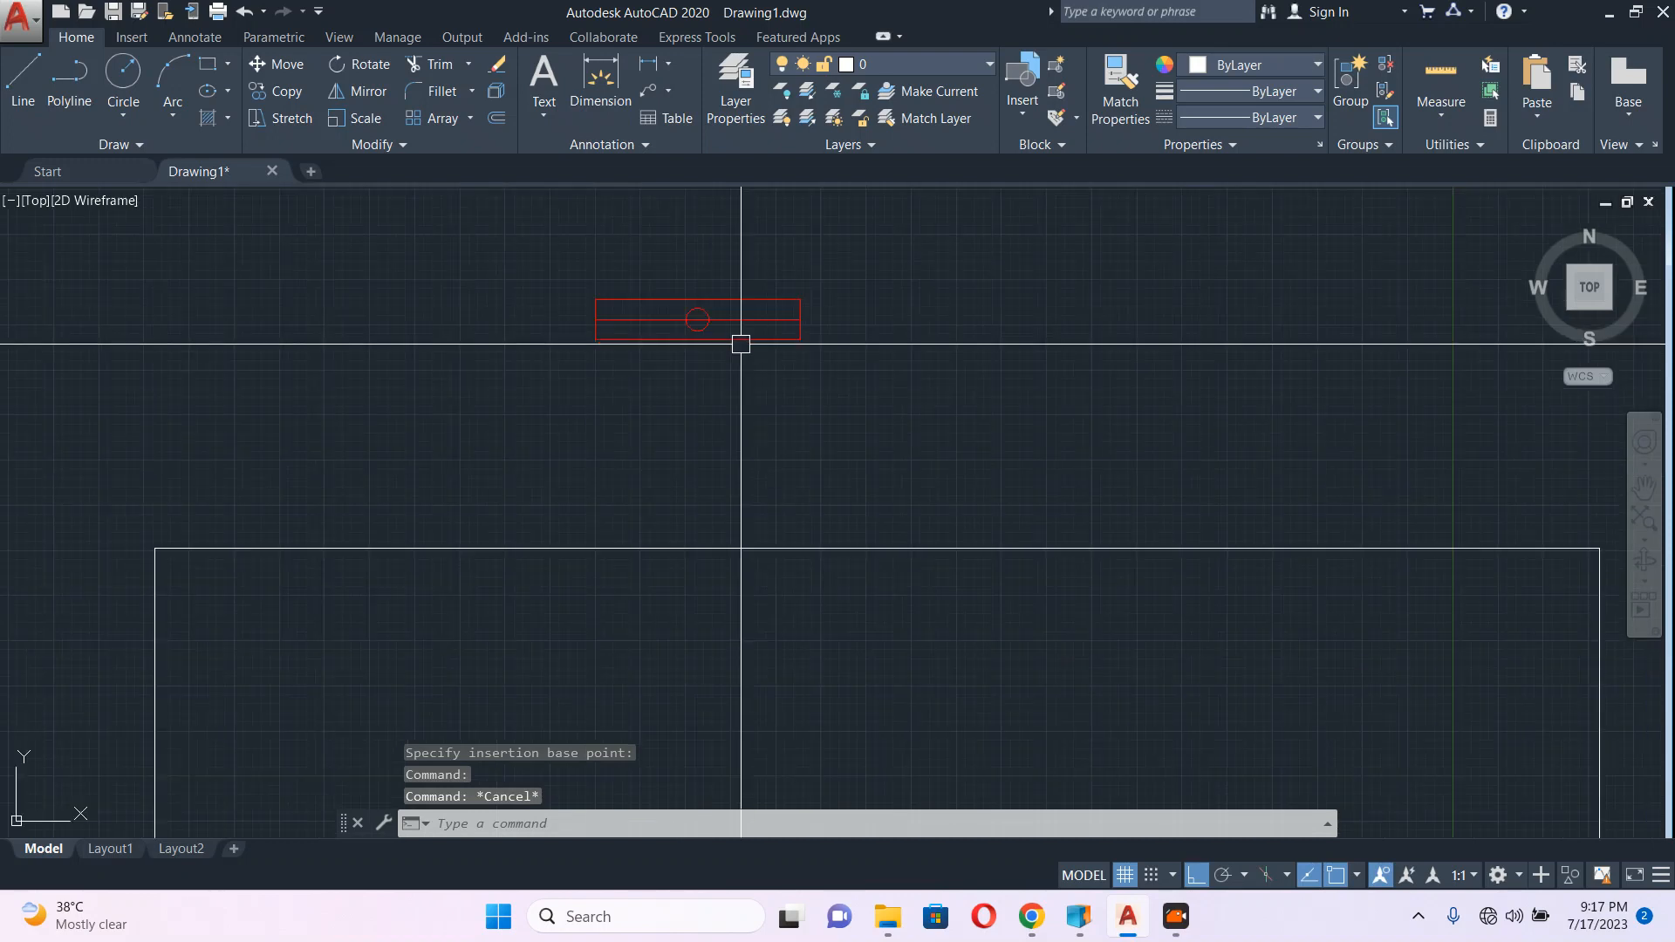
click(831, 245)
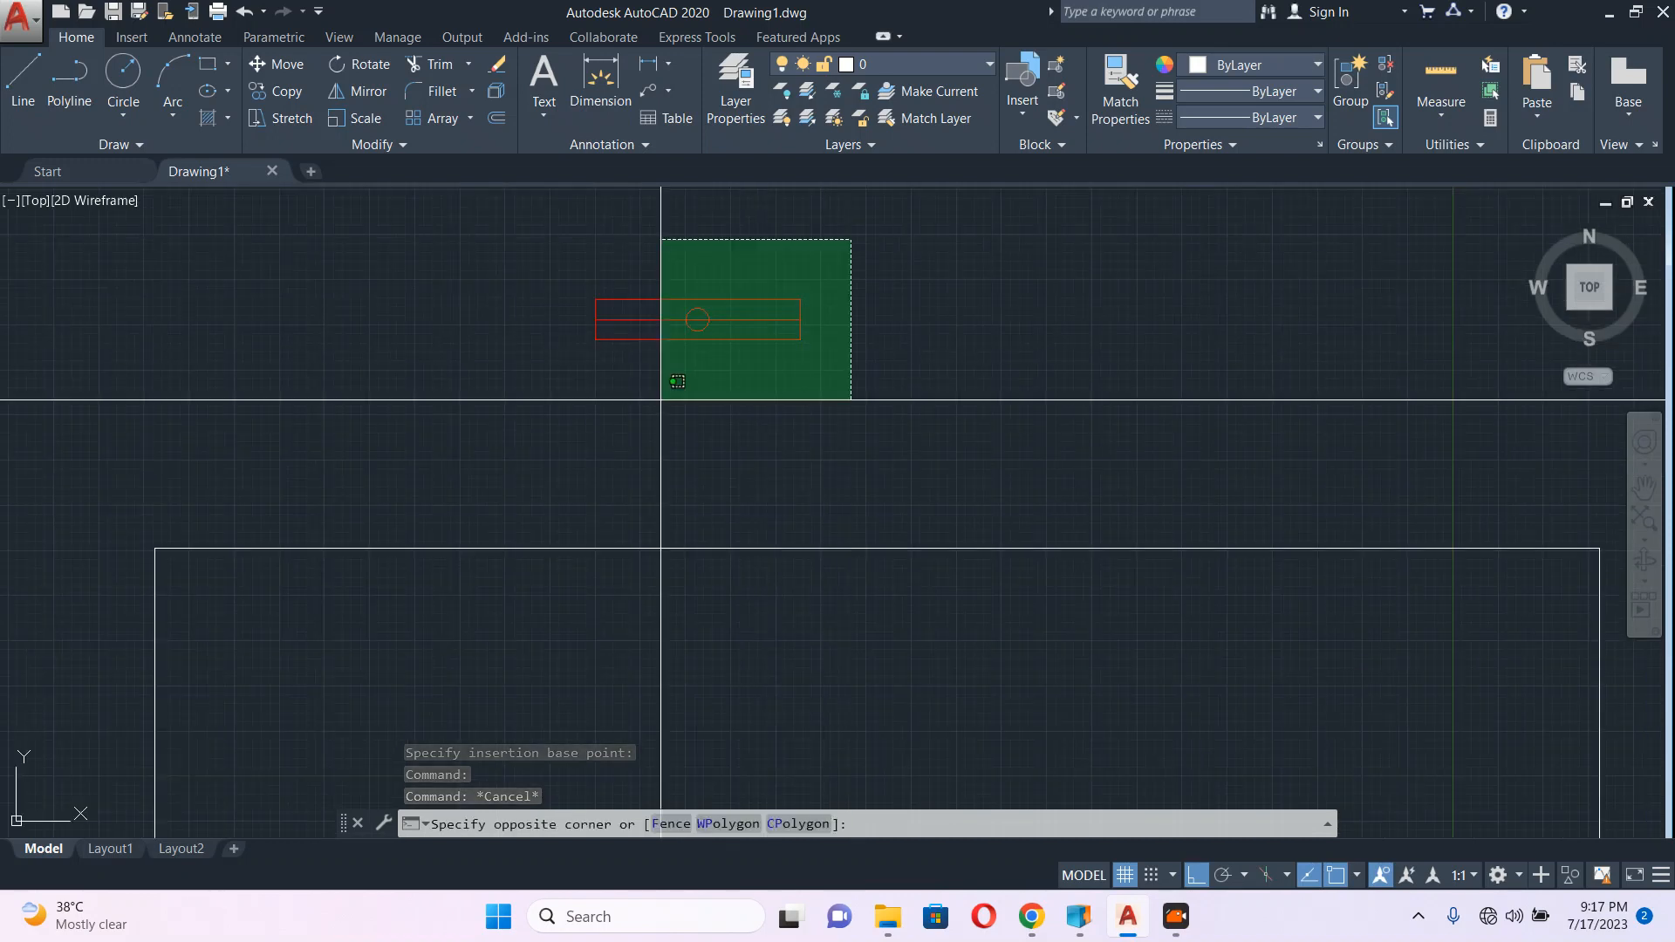
click(664, 395)
text(B)
key(Return)
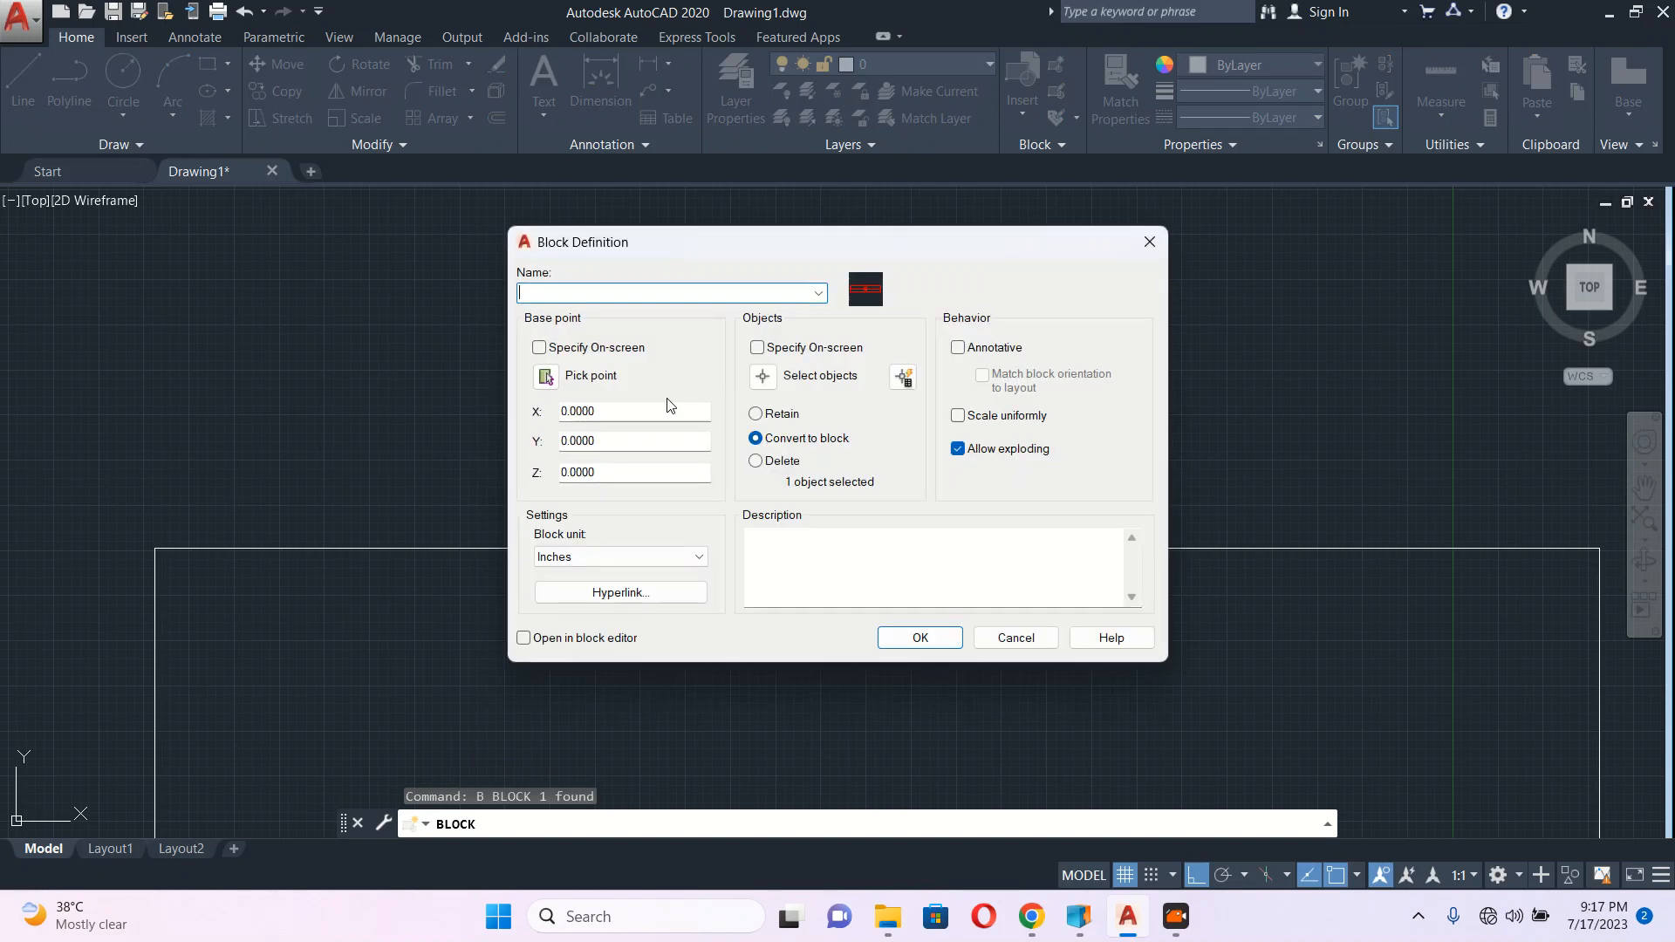
key(Escape)
Step: Draw a vertical polyline from the large rectangle's top edge to its bottom edge, about a quarter of its width from the left side
scroll(839, 350, down, 2)
scroll(744, 394, down, 2)
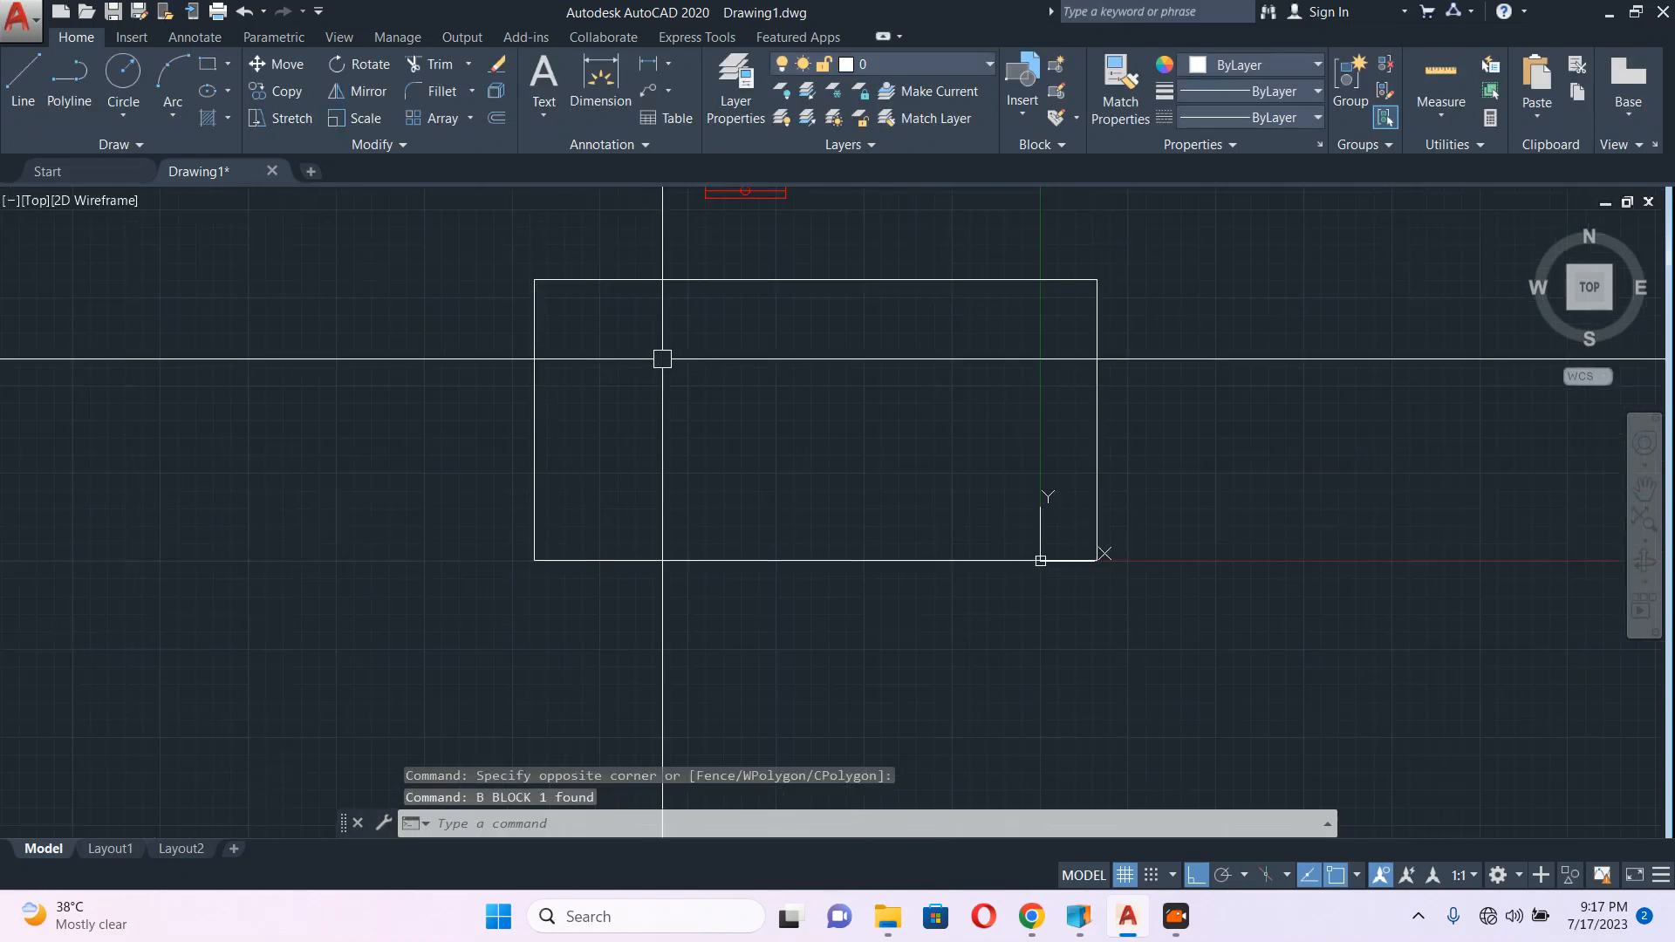
text(PL)
key(Return)
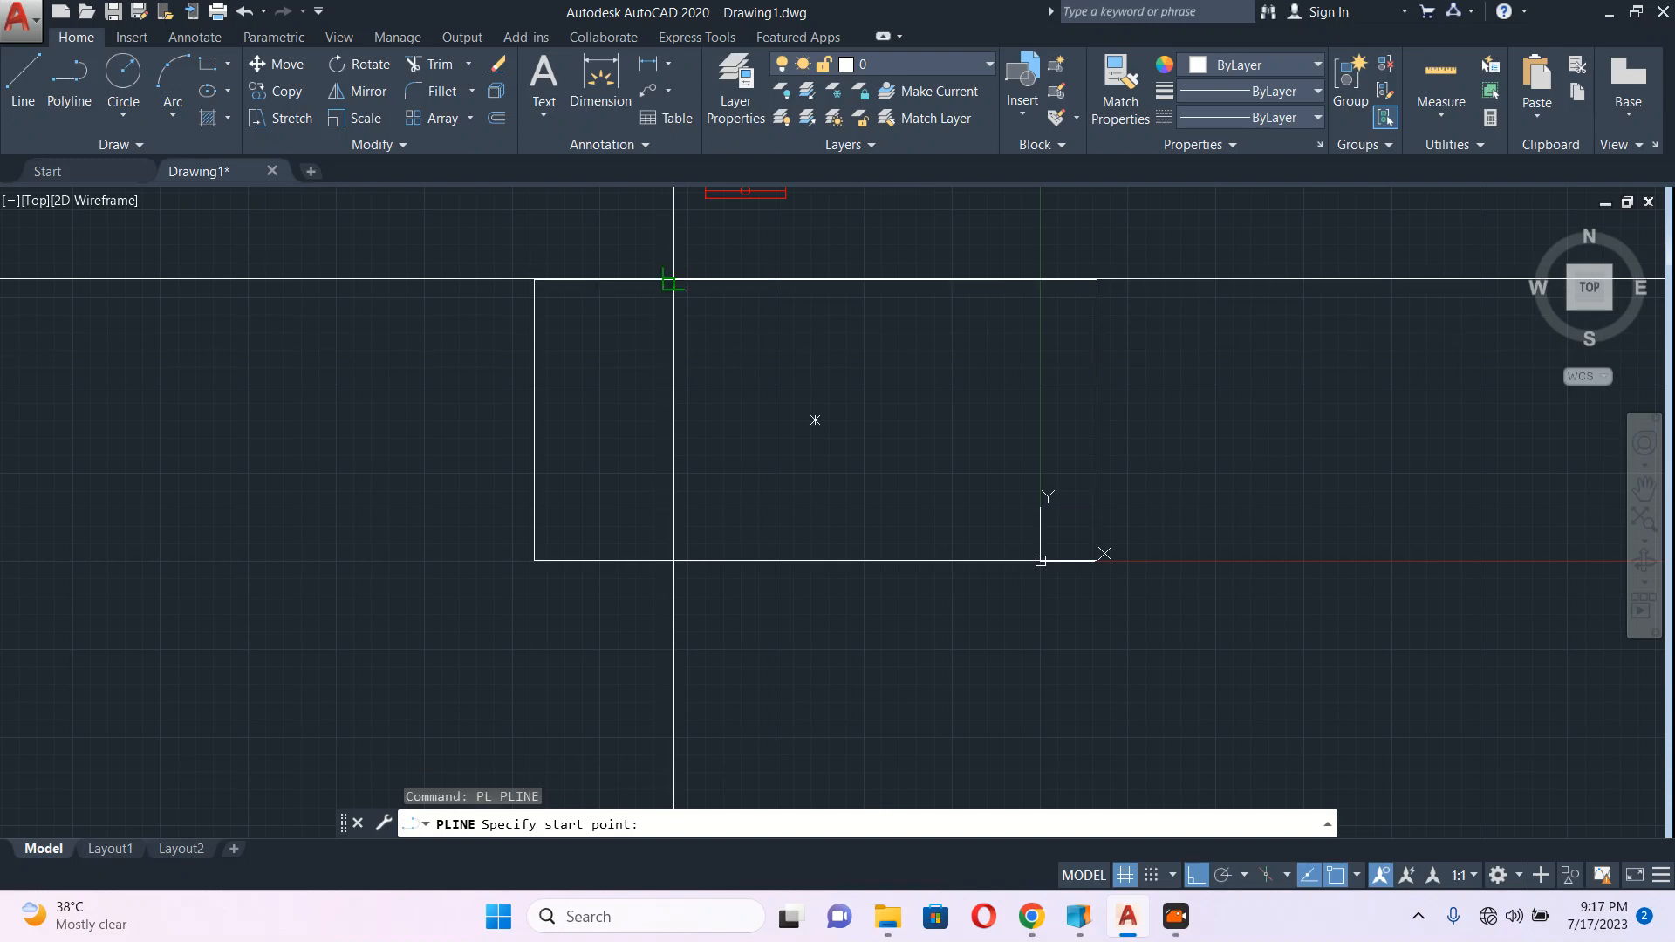
click(673, 280)
click(674, 560)
key(Escape)
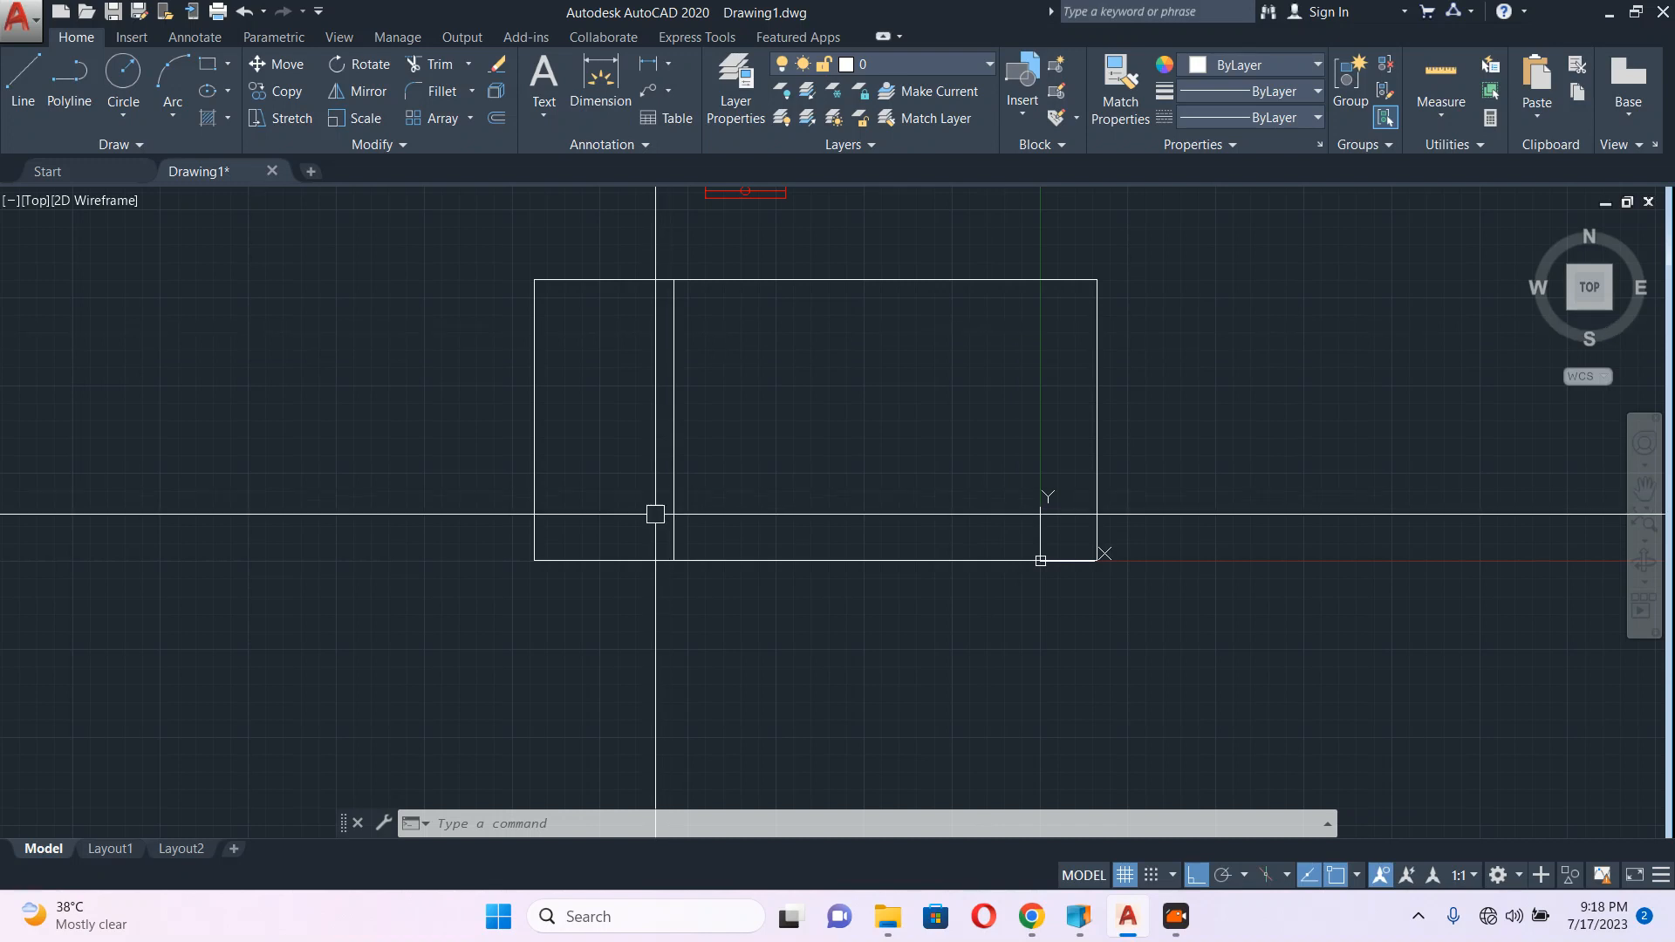
drag(694, 409, 606, 427)
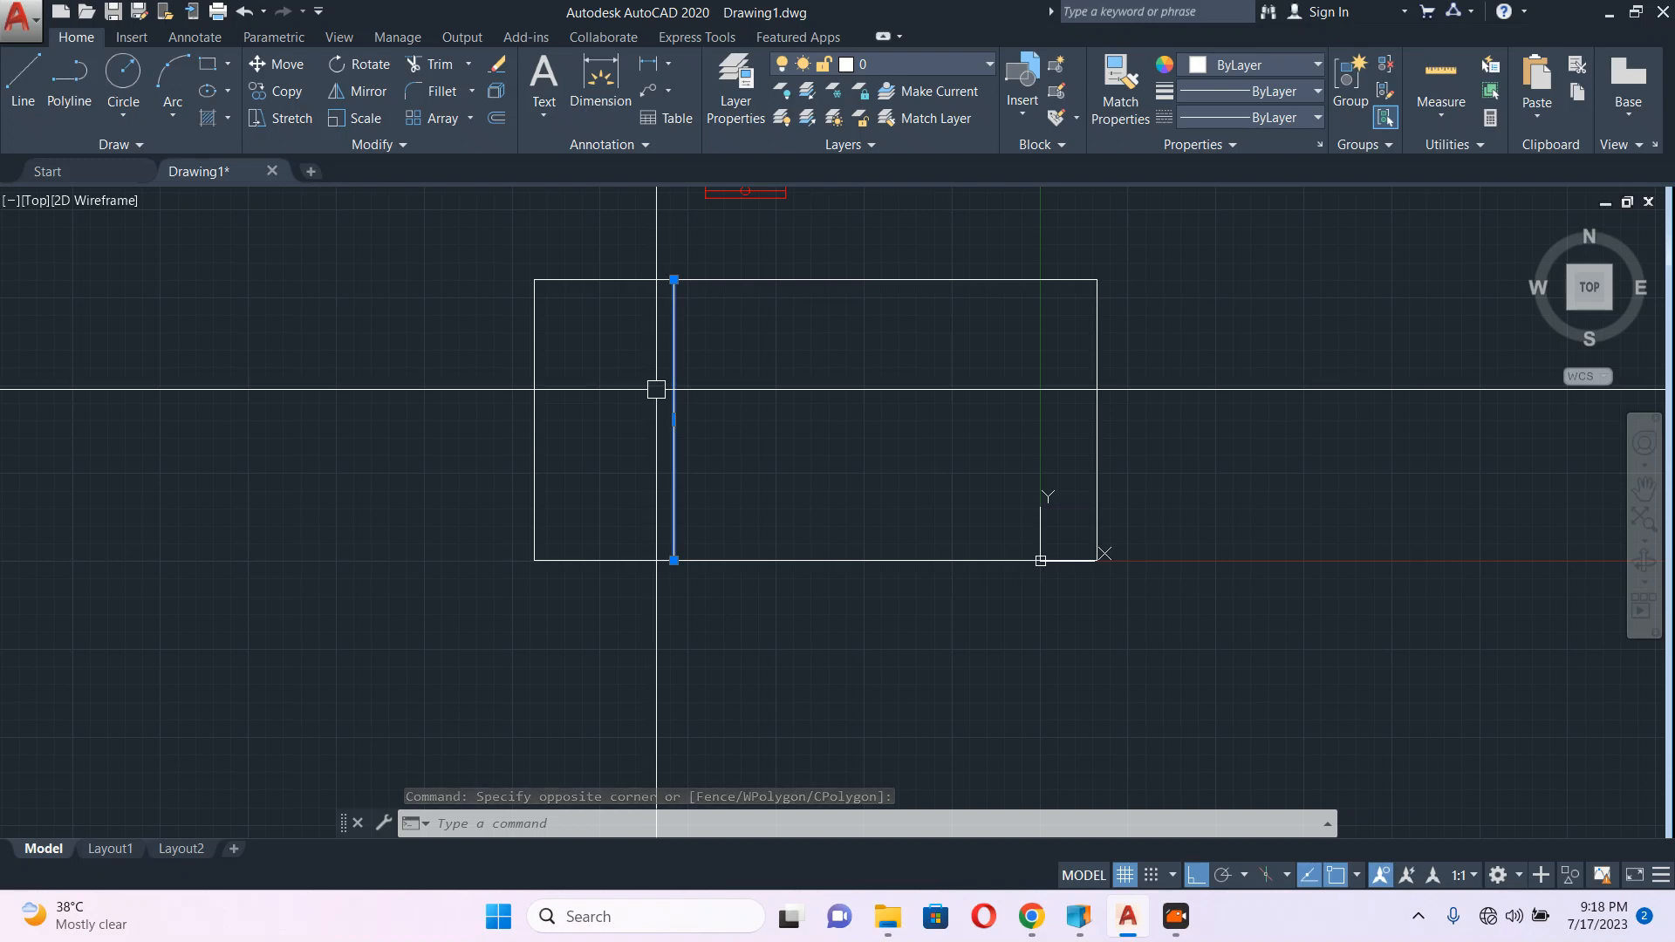
scroll(706, 371, up, 2)
key(Escape)
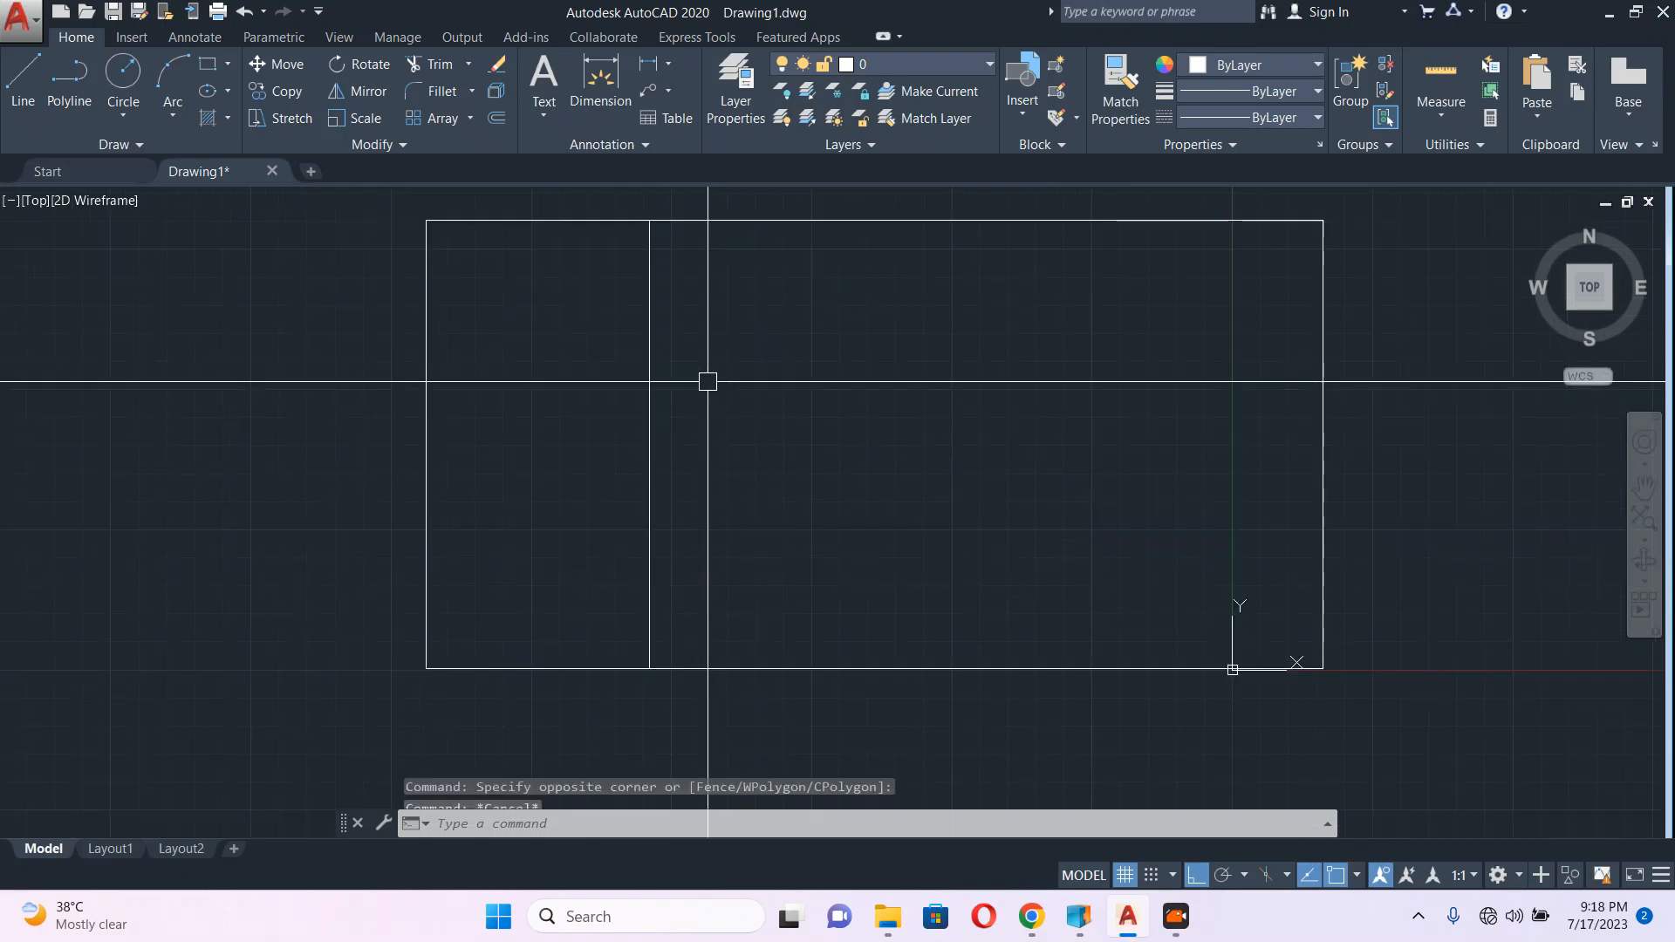
Step: Divide the vertical line inside the large rectangle into 4 segments with the Divide command
text(div)
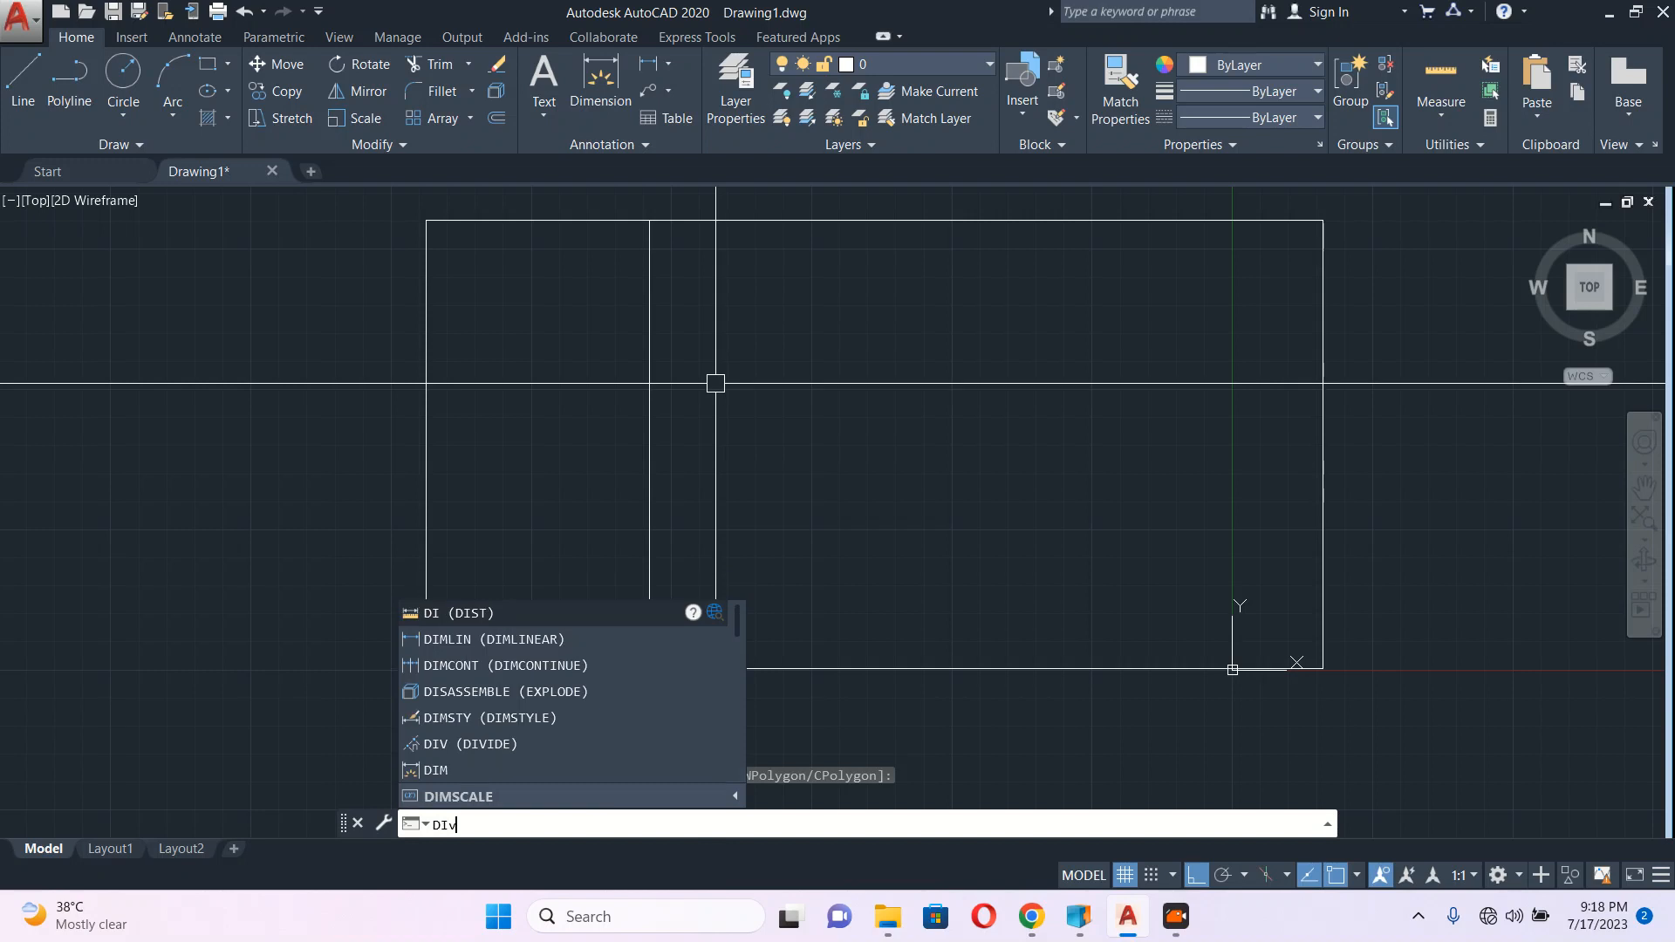
key(Return)
click(654, 372)
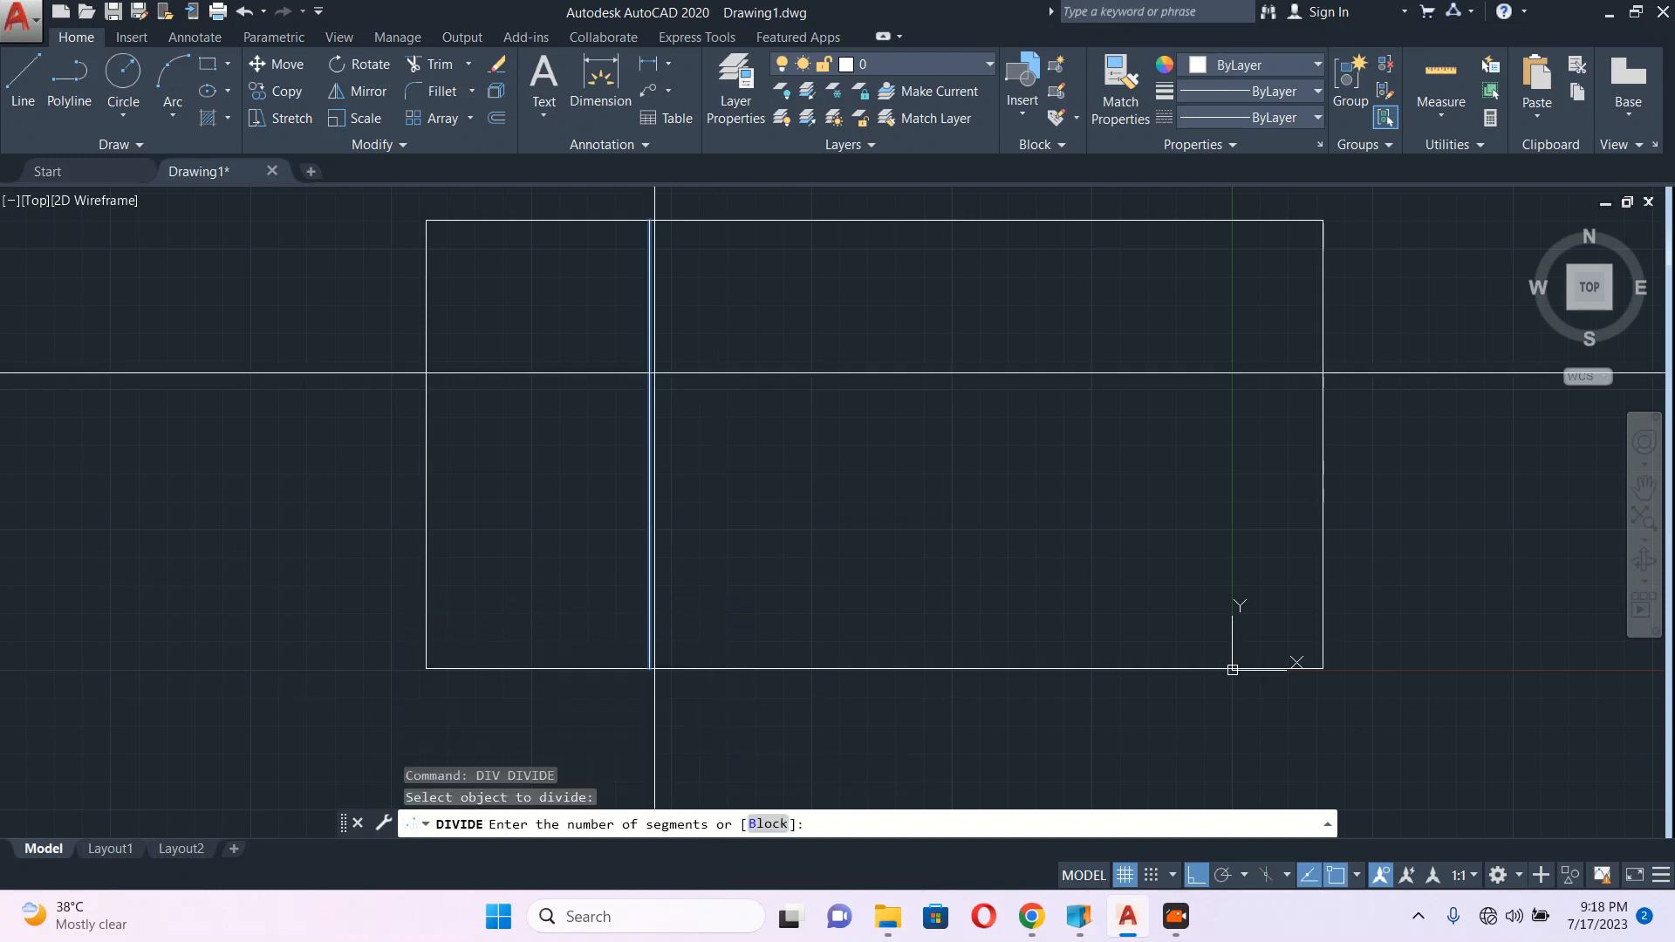
key(Return)
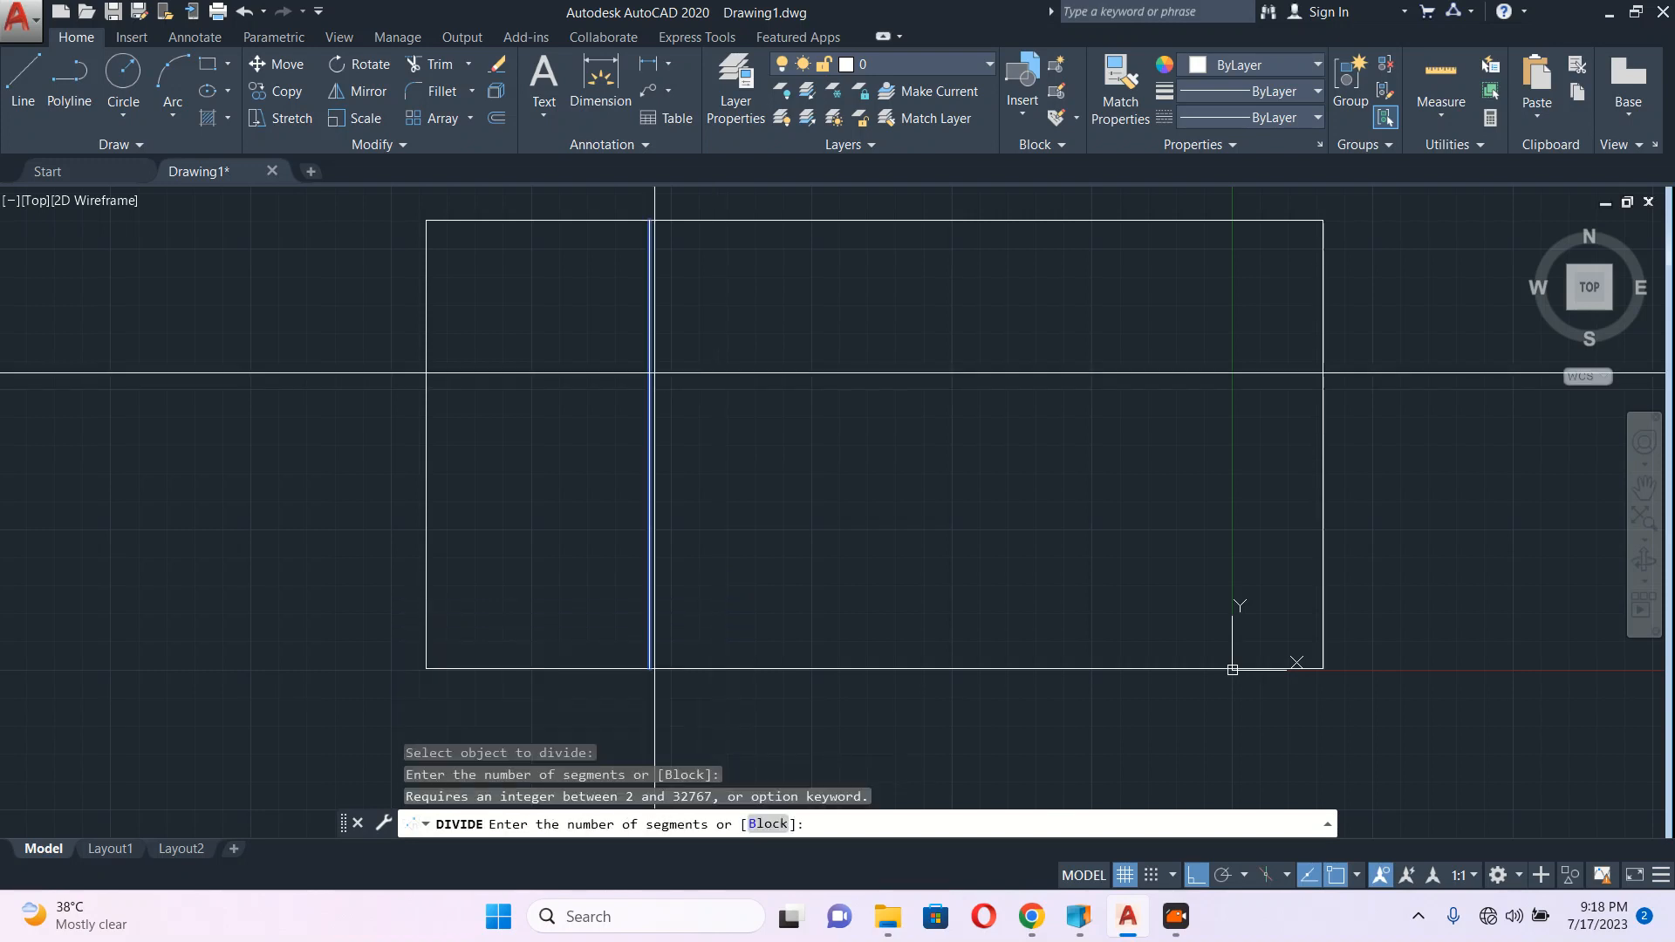
key(Return)
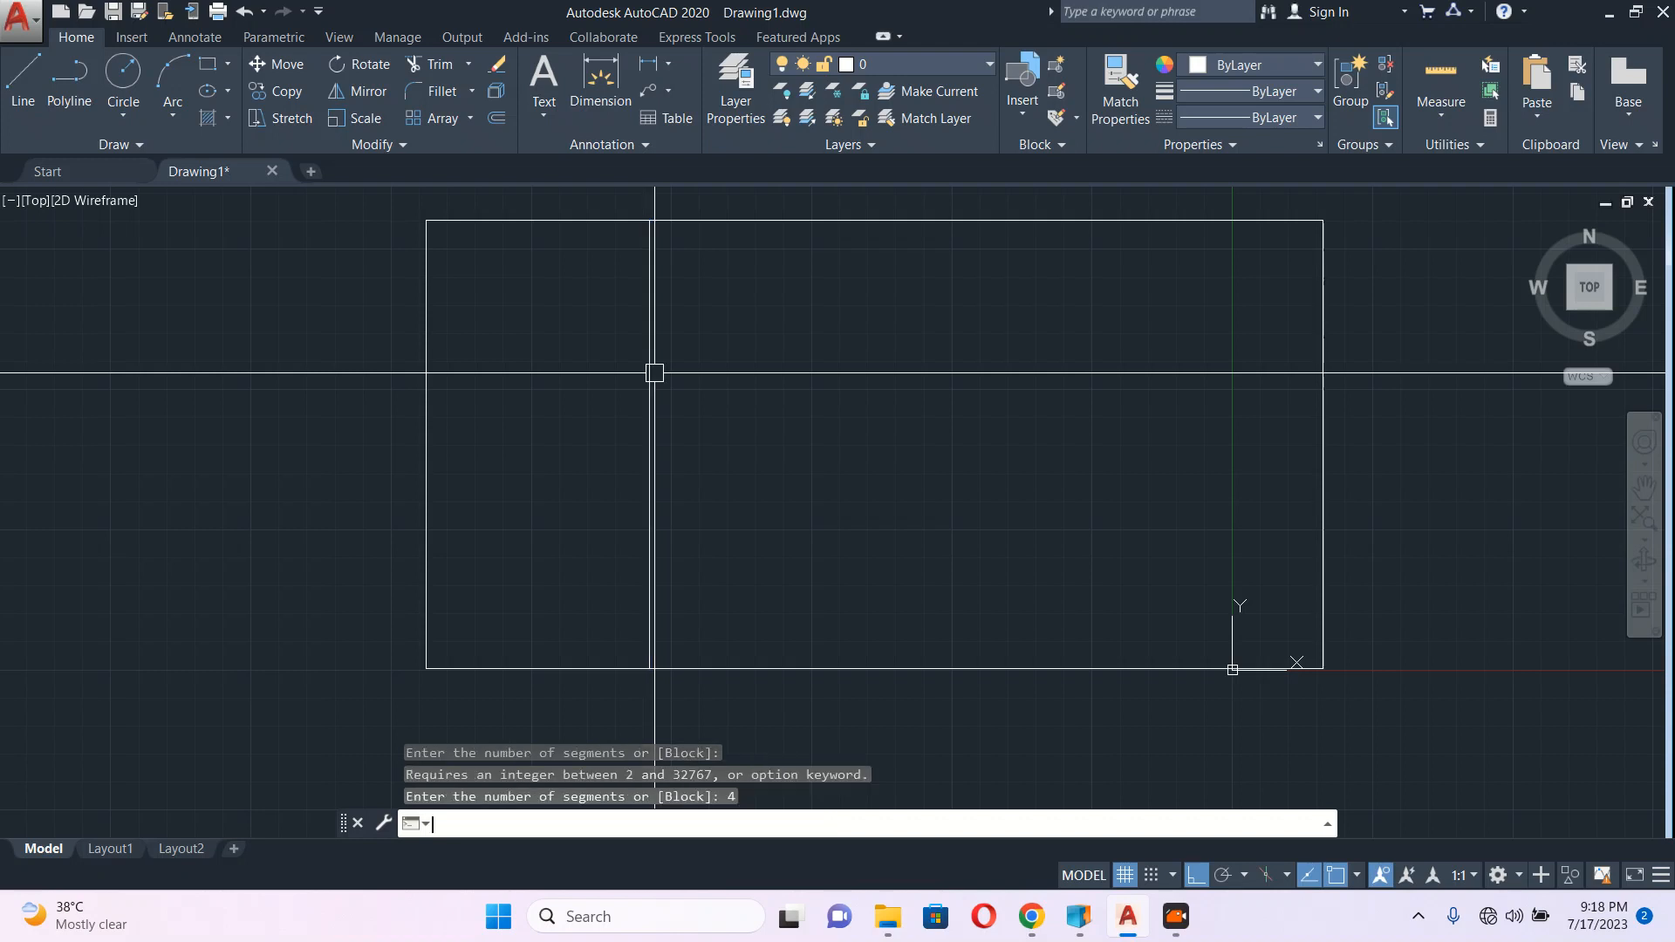
Step: Select the division points along the vertical line to examine where they lie
click(579, 406)
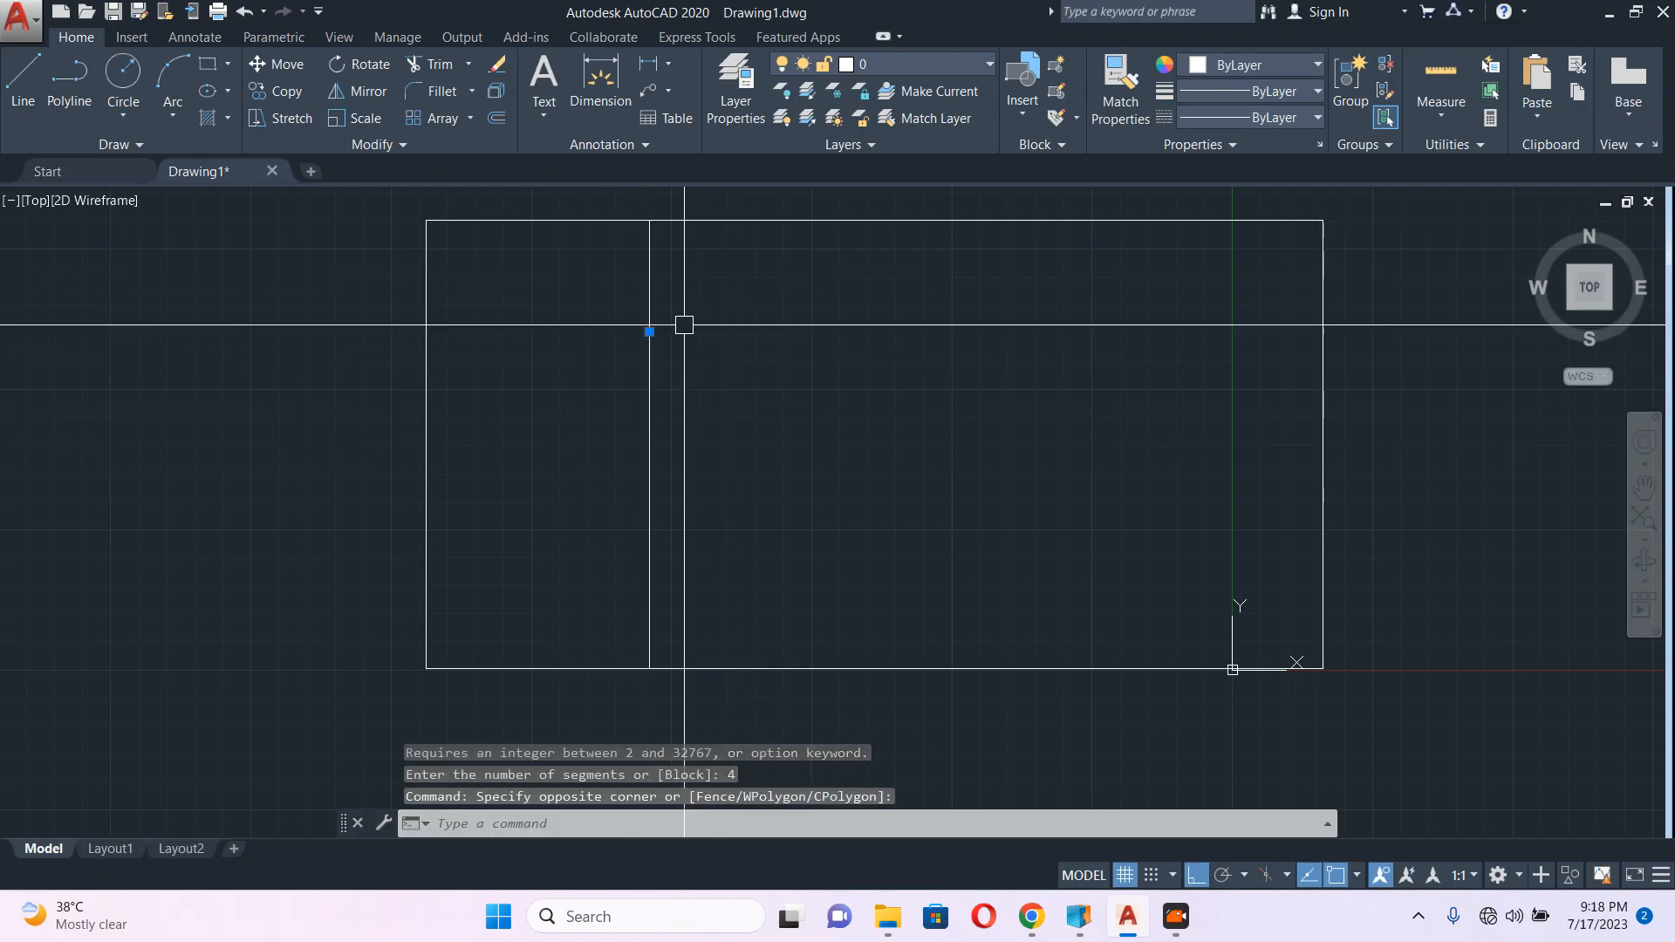
key(Escape)
click(611, 254)
click(726, 628)
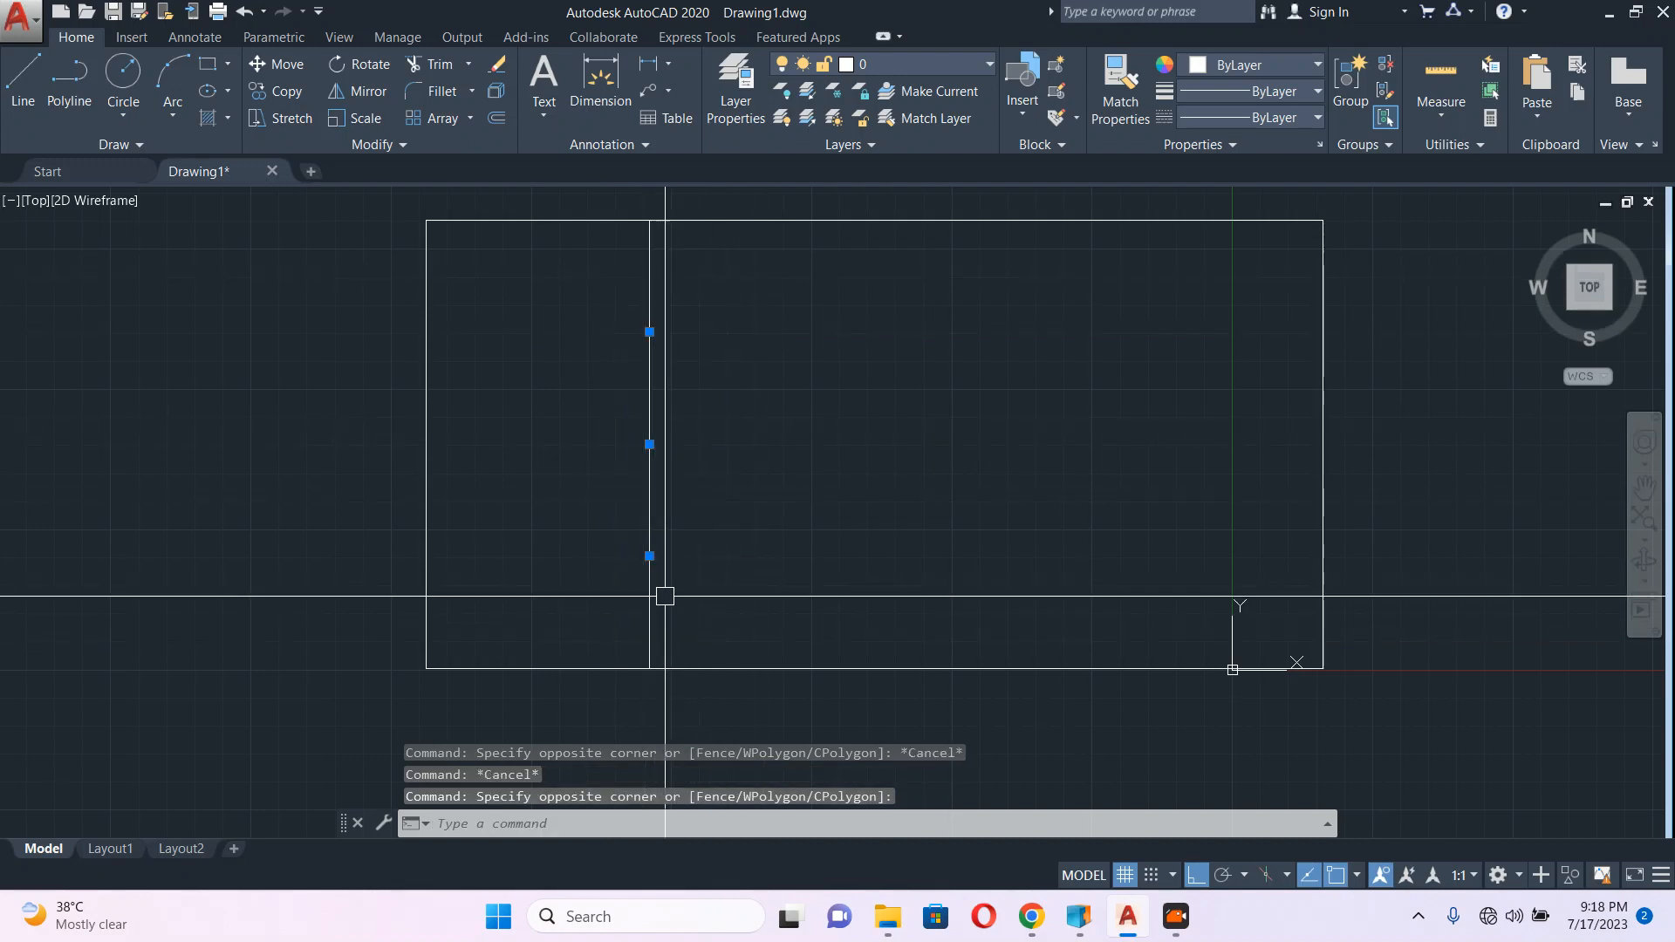
key(Escape)
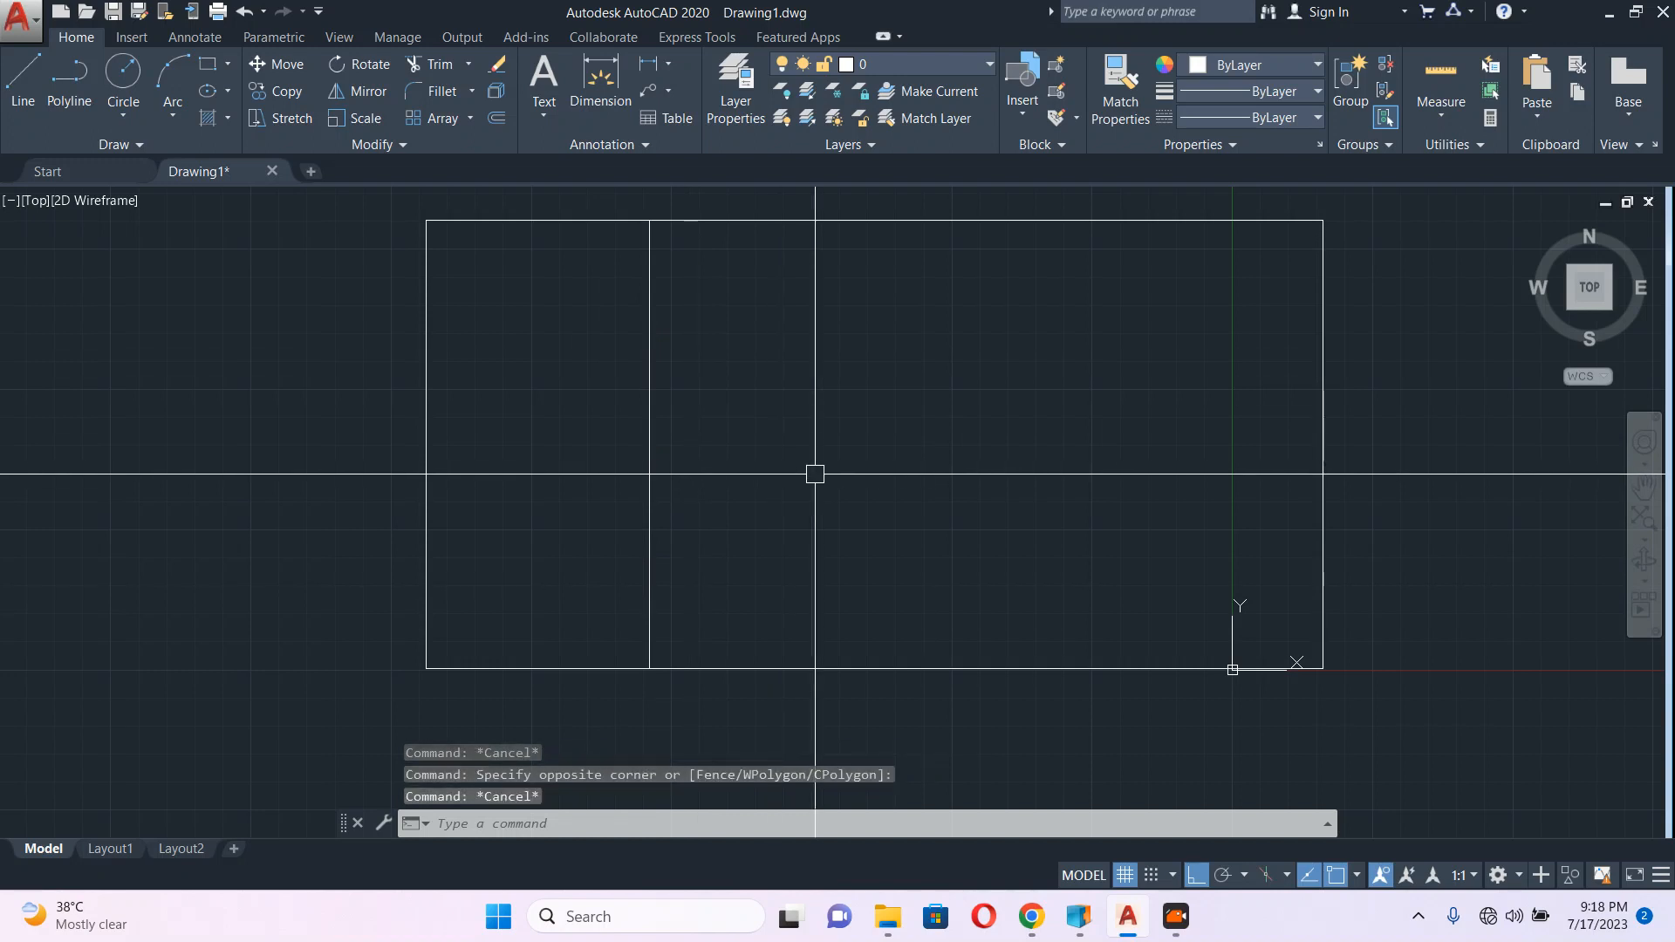
Step: Change the drawing's point style to a circle inside a square
text(PTy)
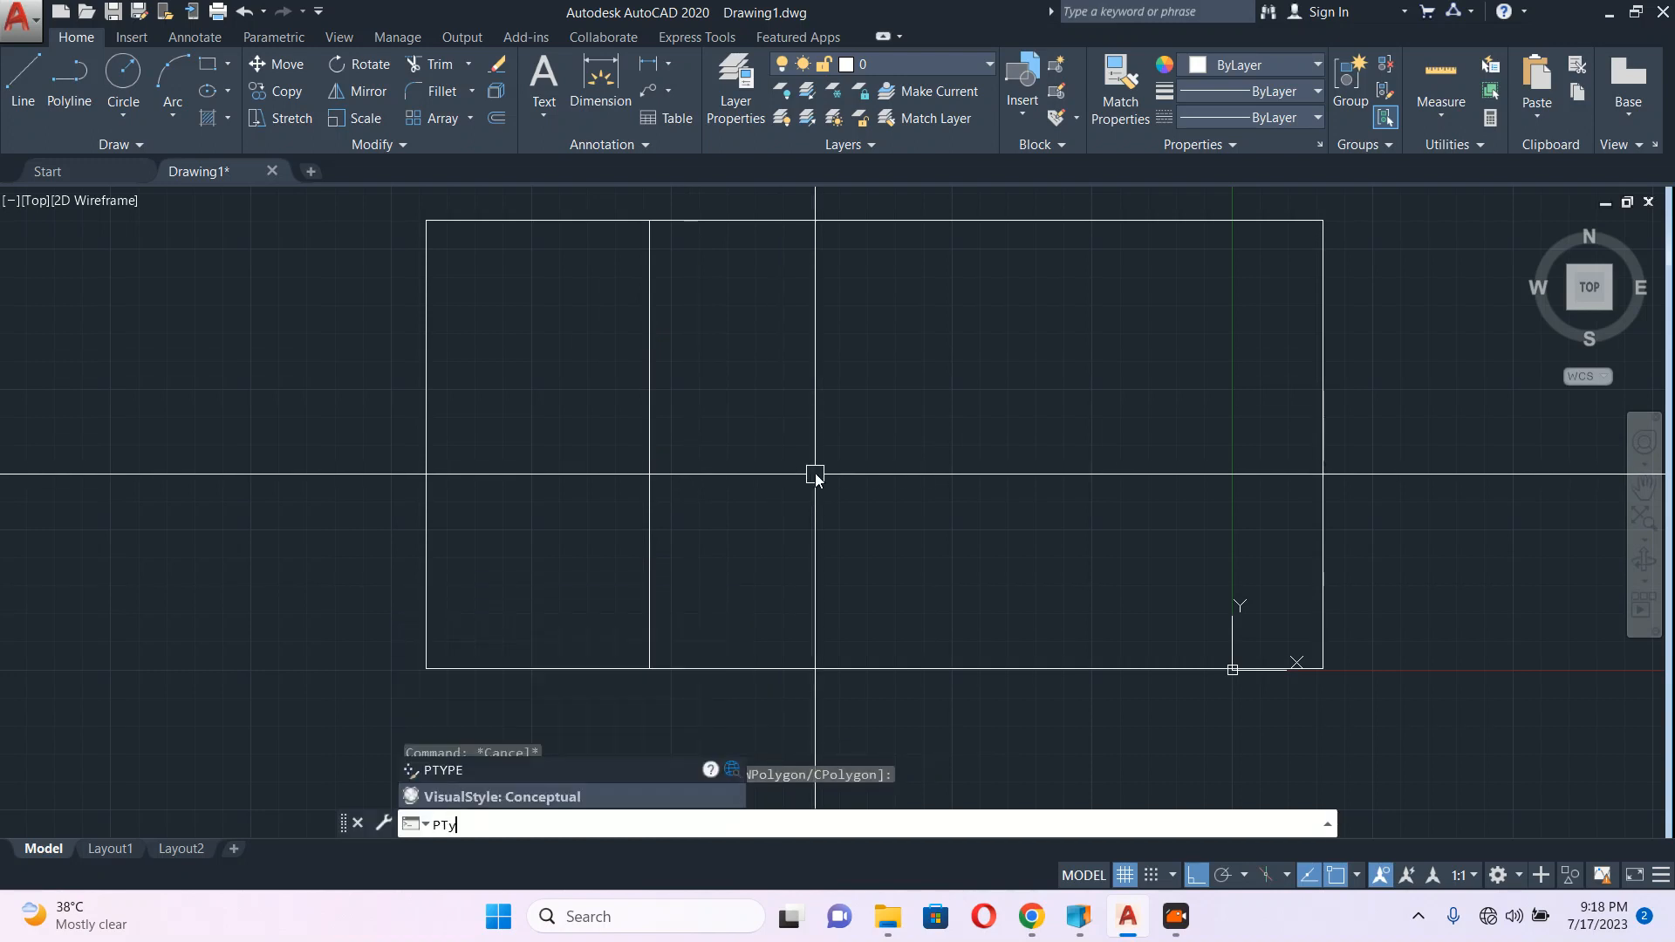
key(Return)
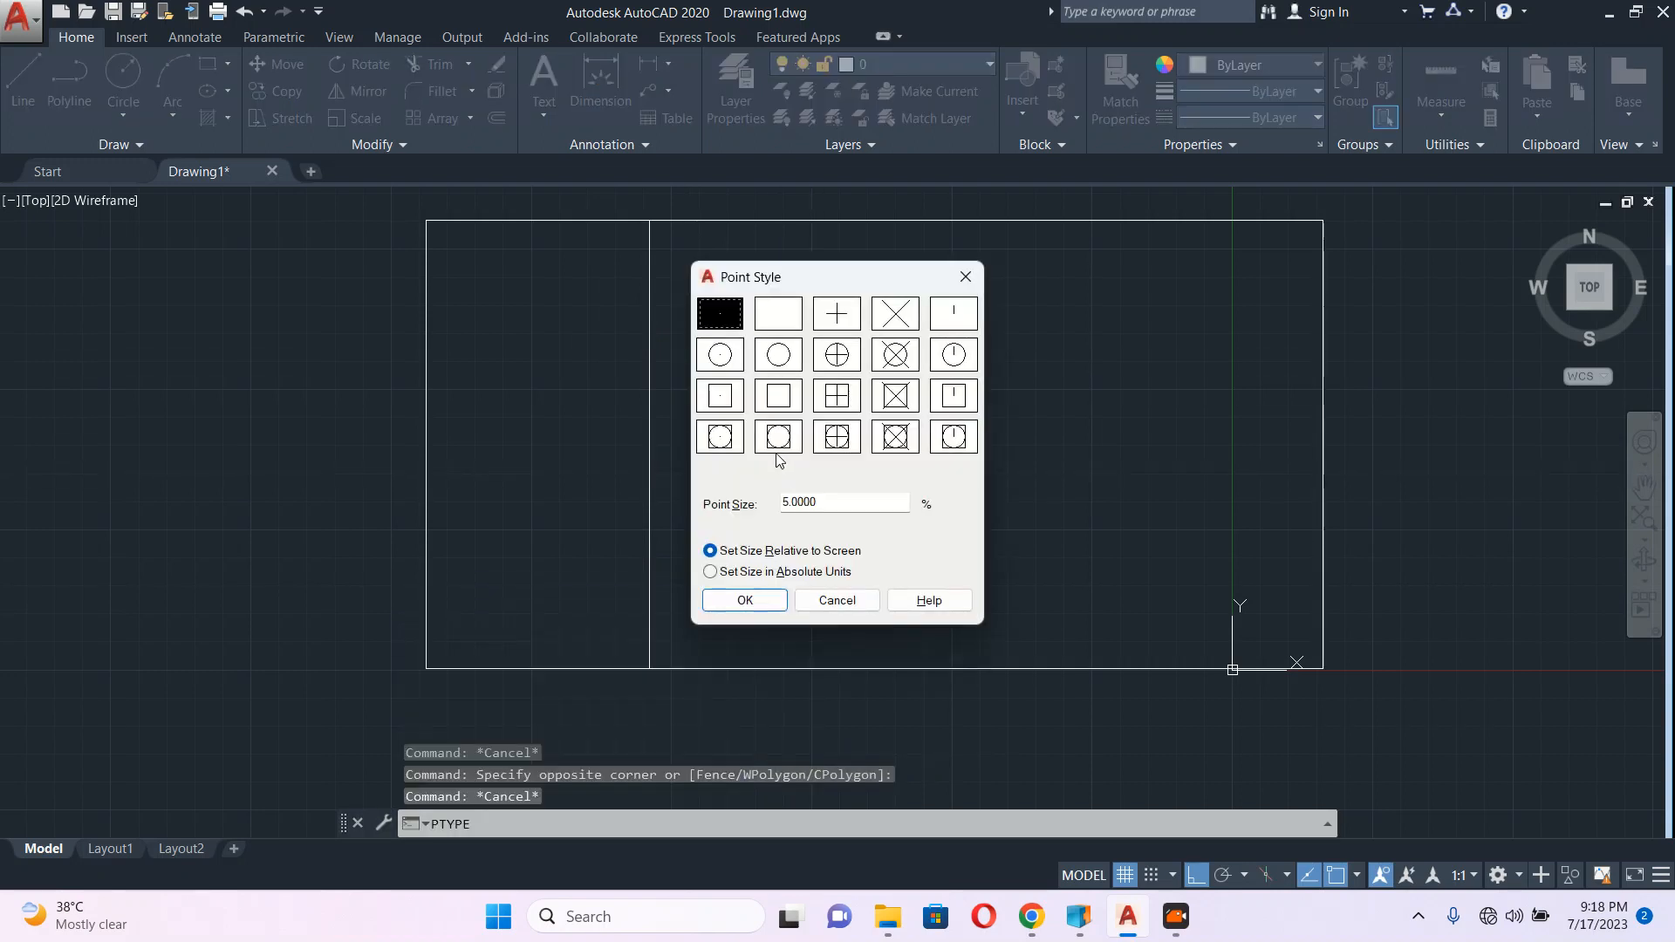
click(744, 600)
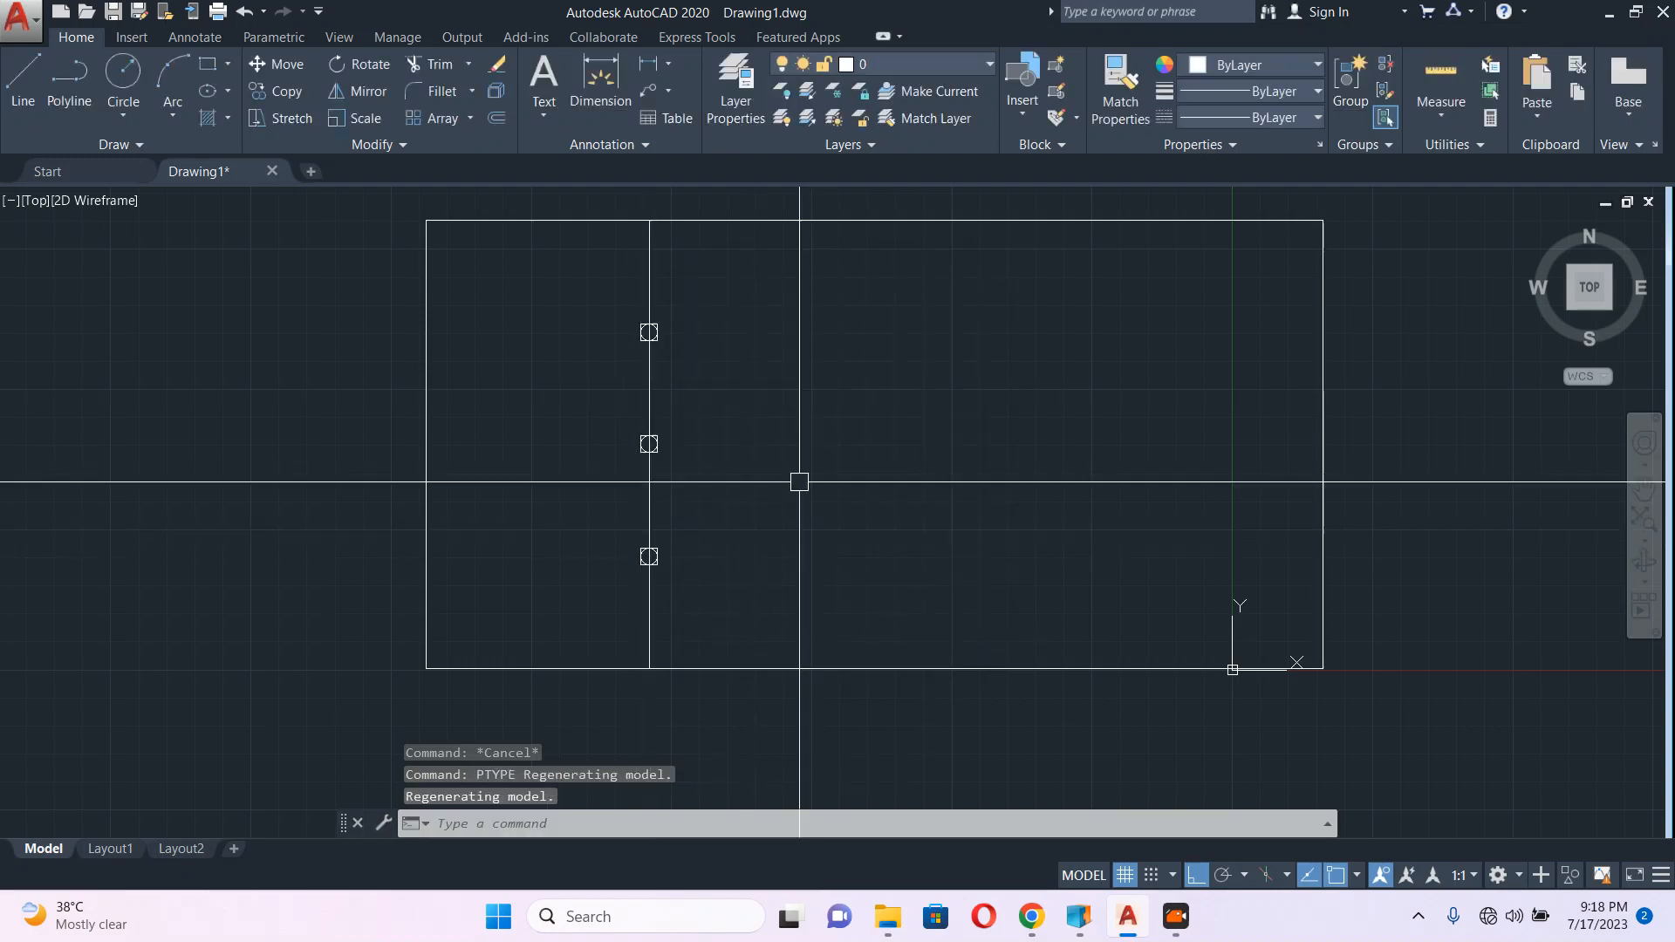
middle_drag(705, 352, 714, 366)
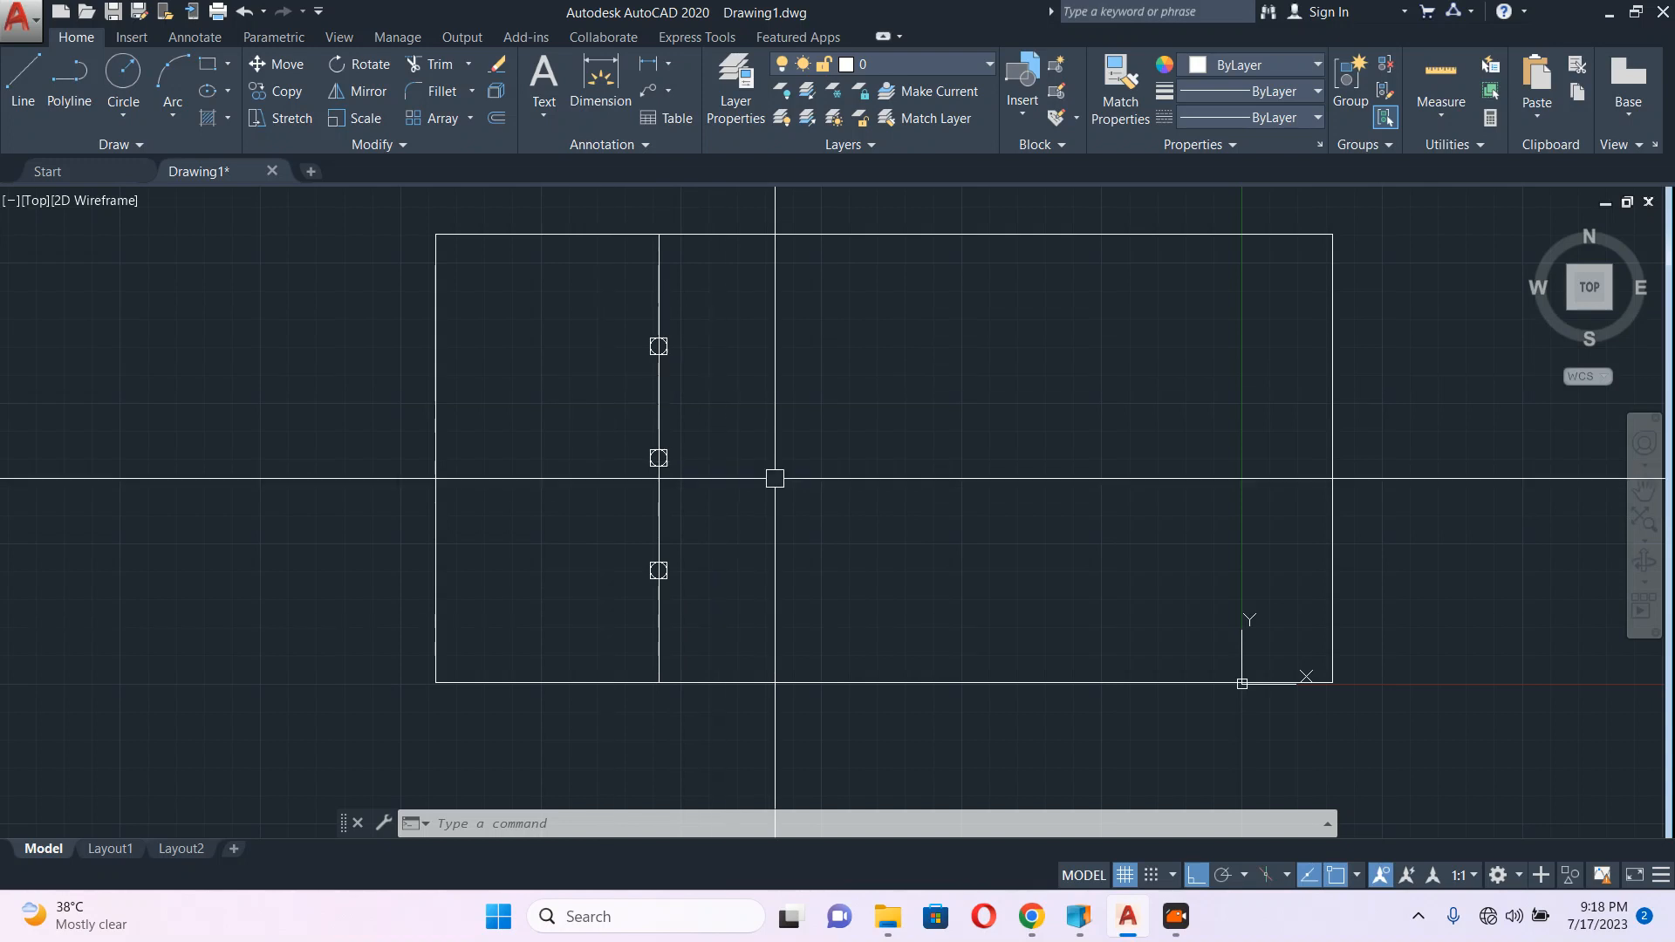
middle_drag(766, 340, 768, 370)
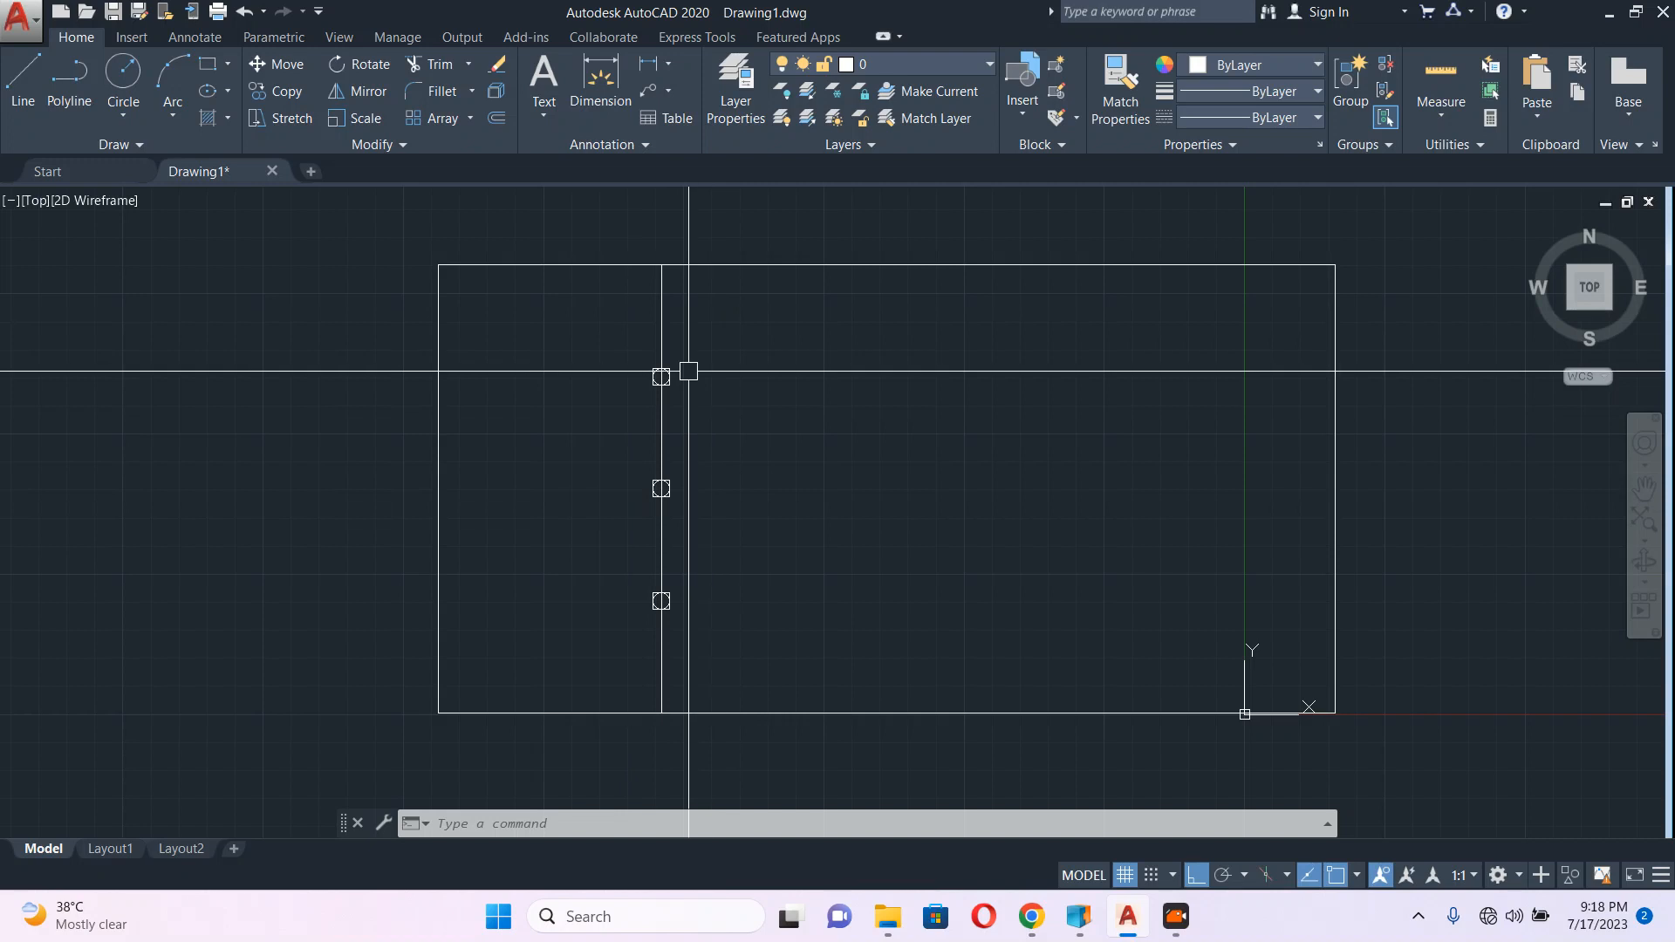
Step: Draw a circle centred on the upper division point, with its radius reaching the large rectangle's top edge
text(C)
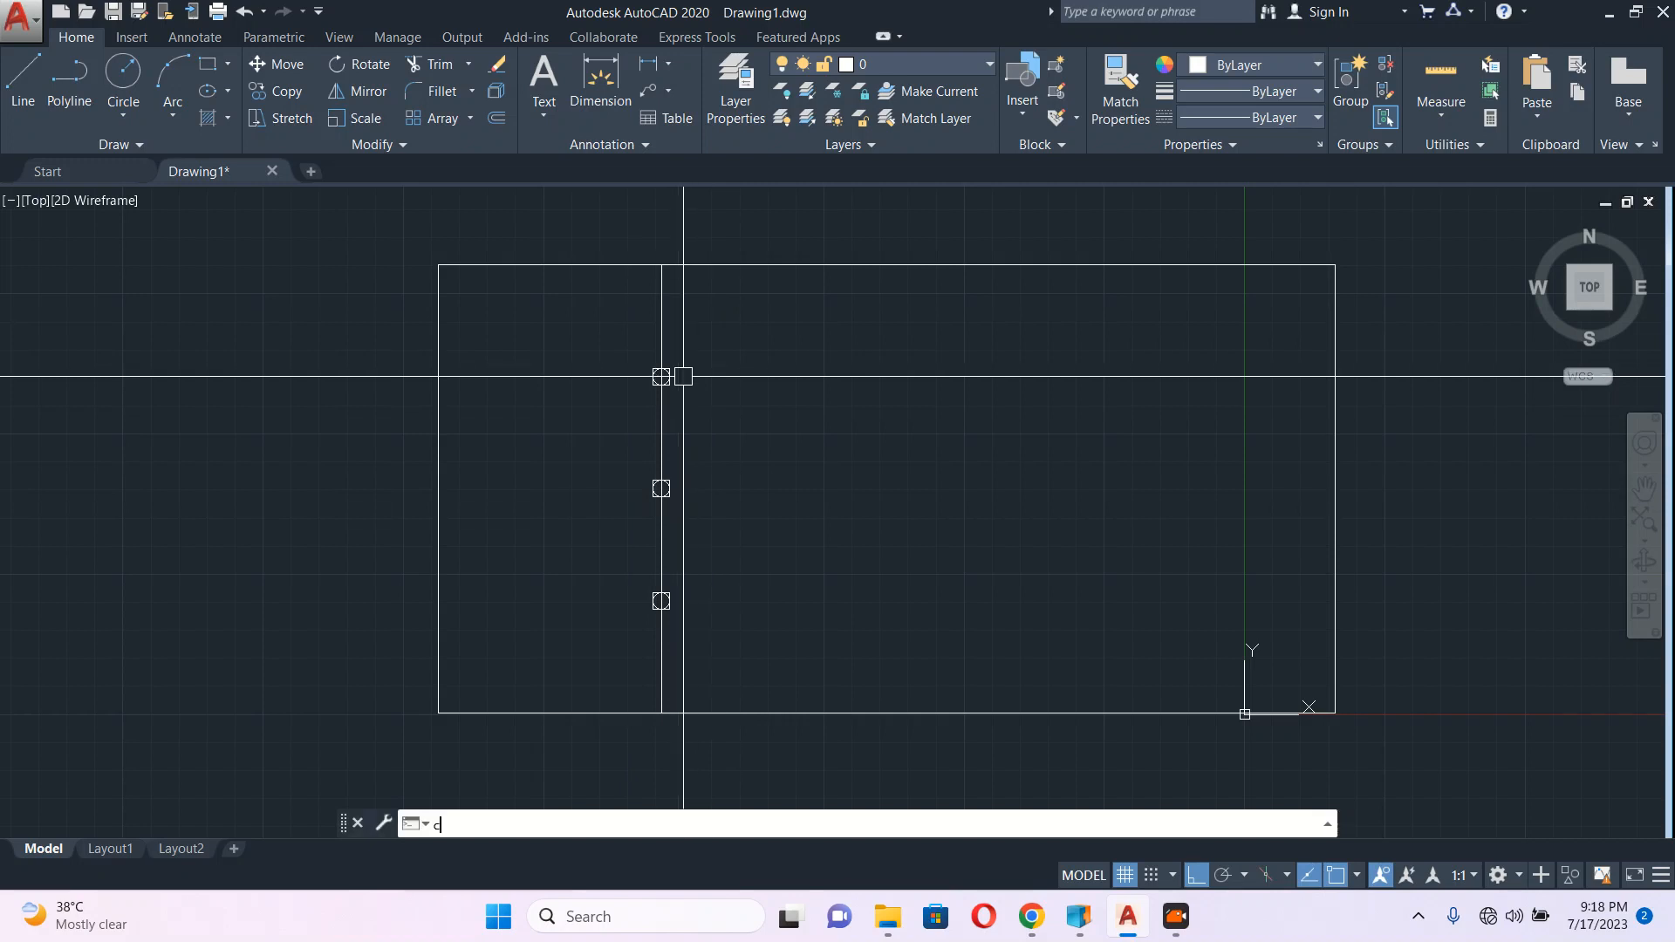
key(Return)
scroll(661, 390, up, 4)
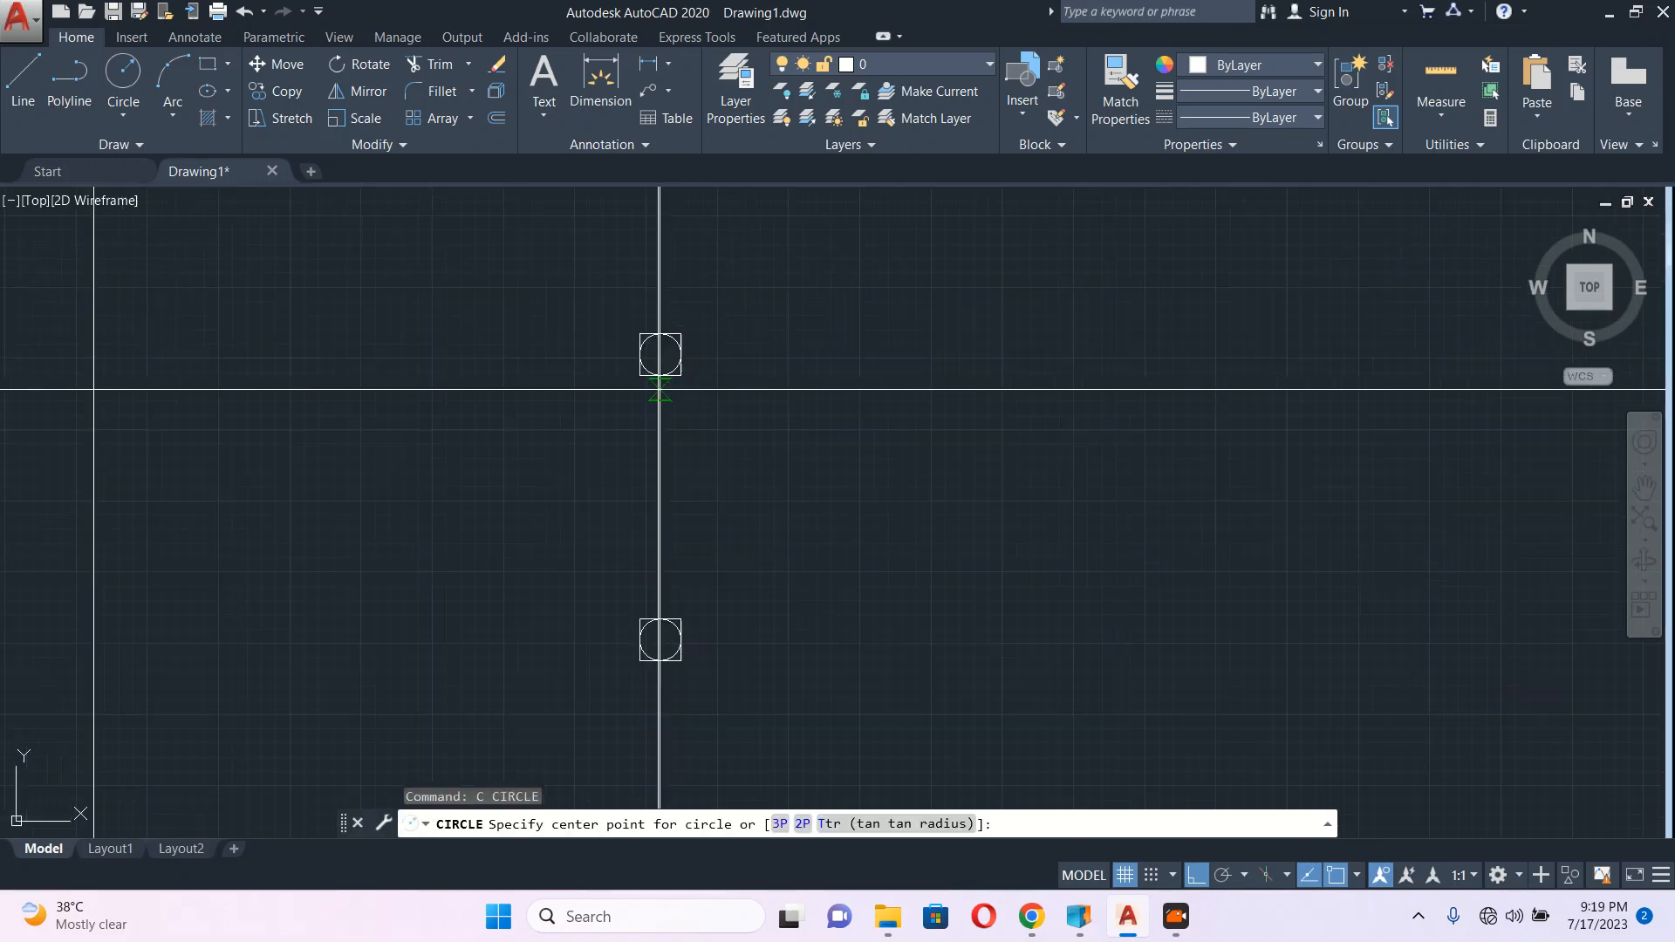
click(661, 354)
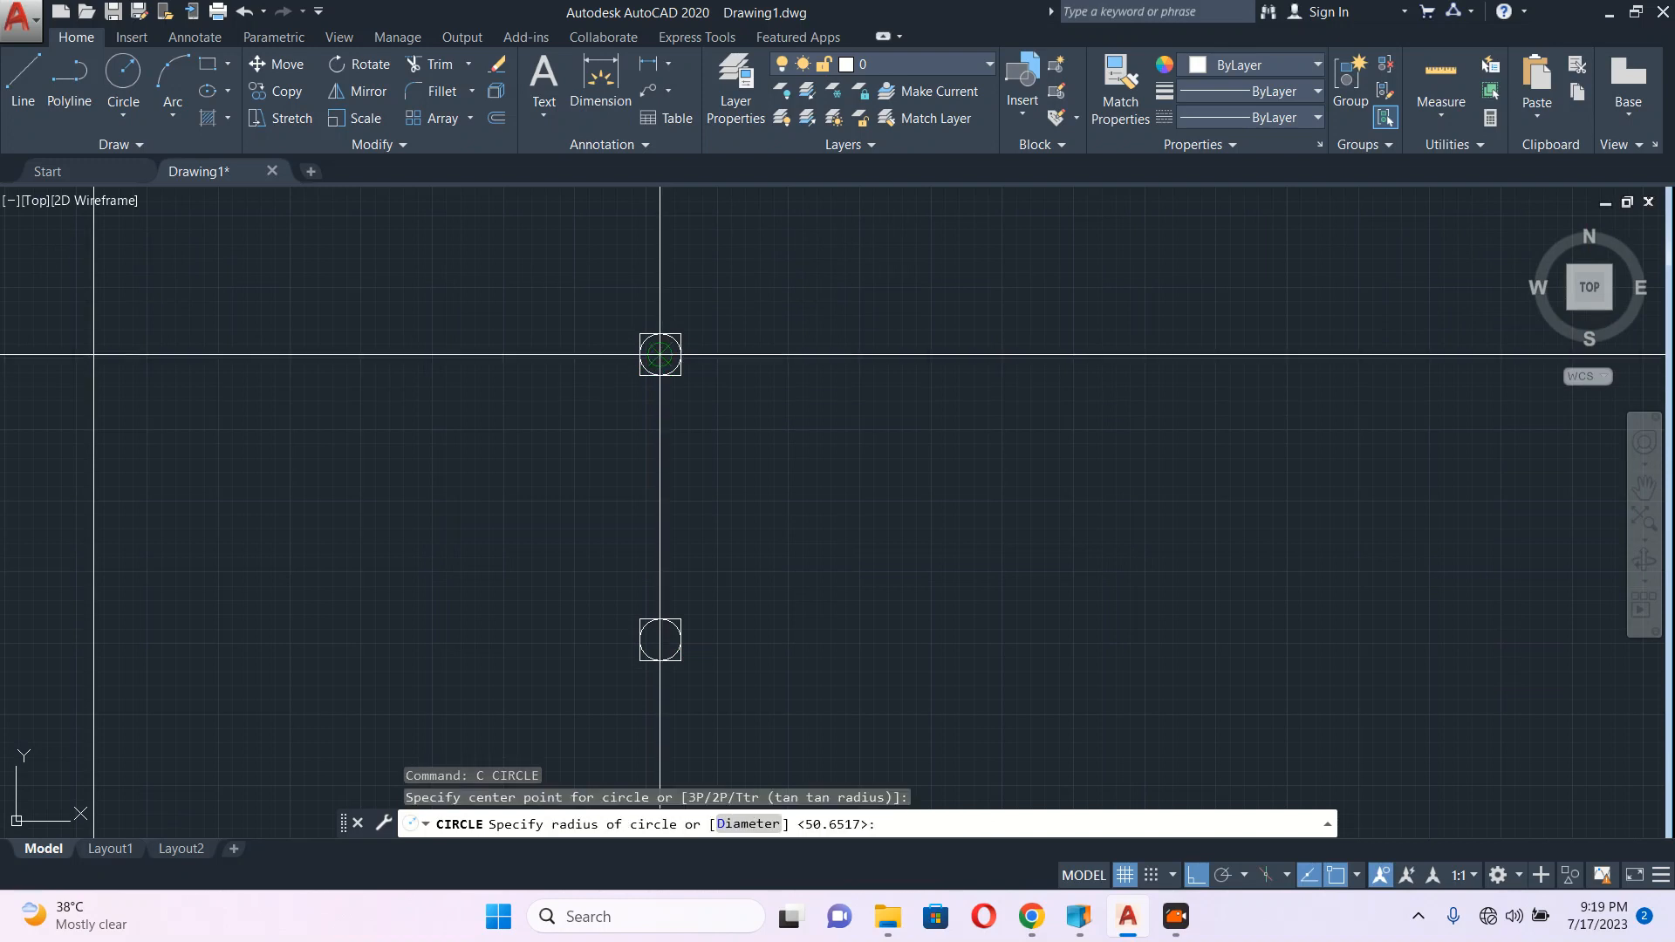
scroll(662, 355, down, 4)
click(661, 249)
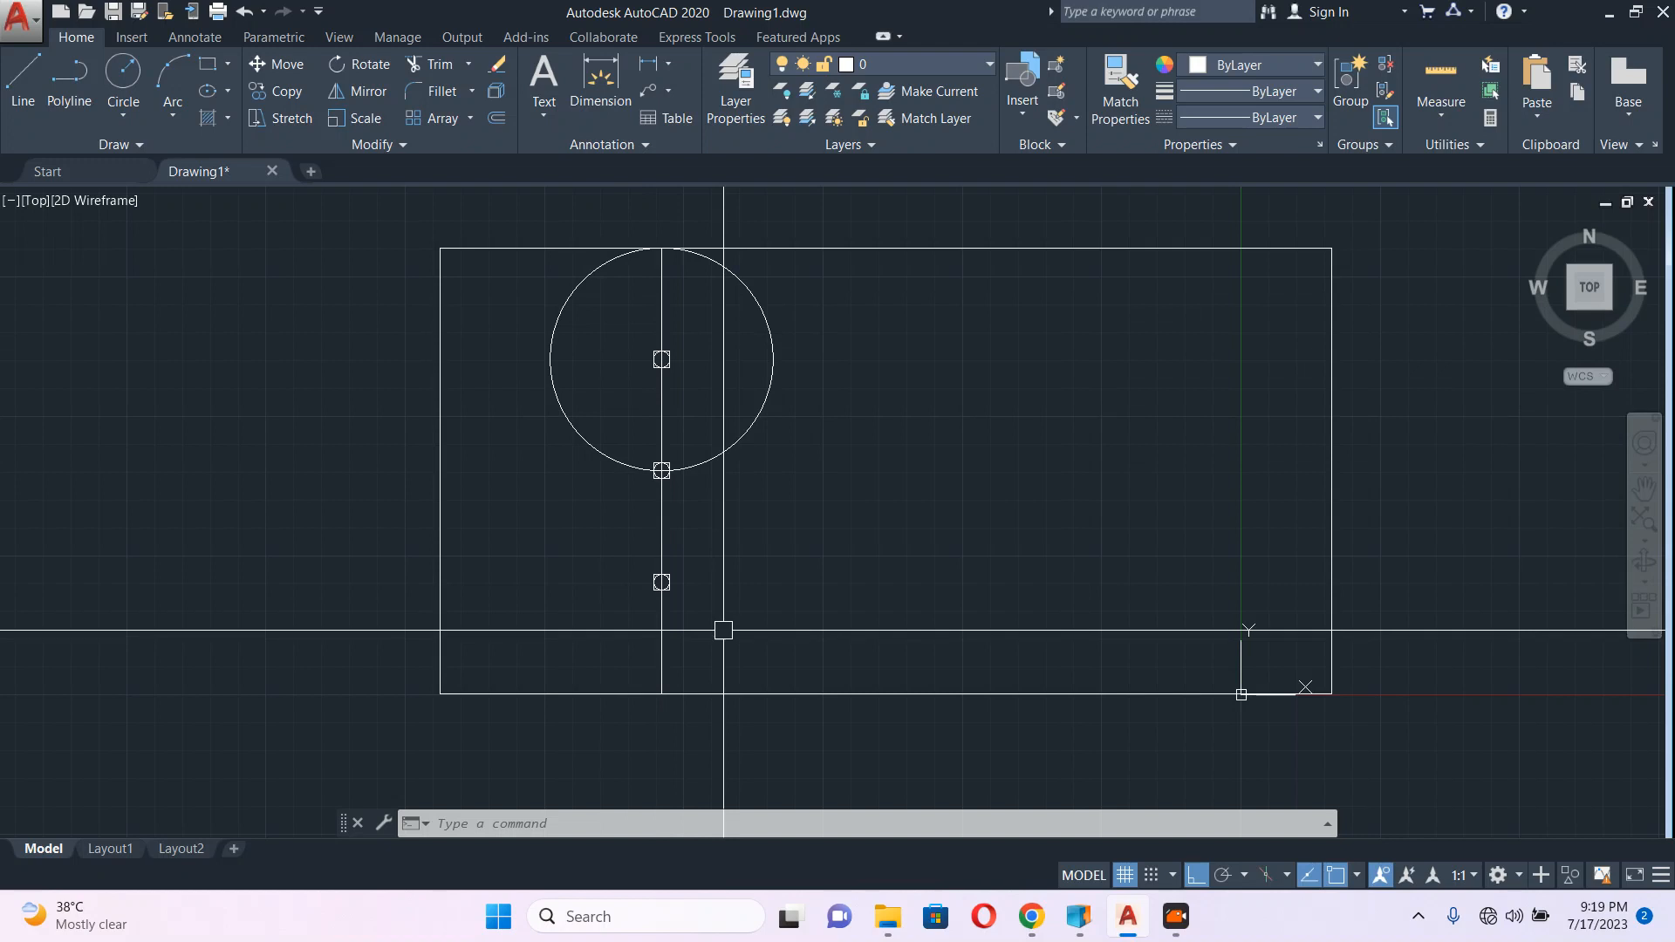
Step: Erase the circle around the upper division point
click(719, 455)
text(e)
key(Return)
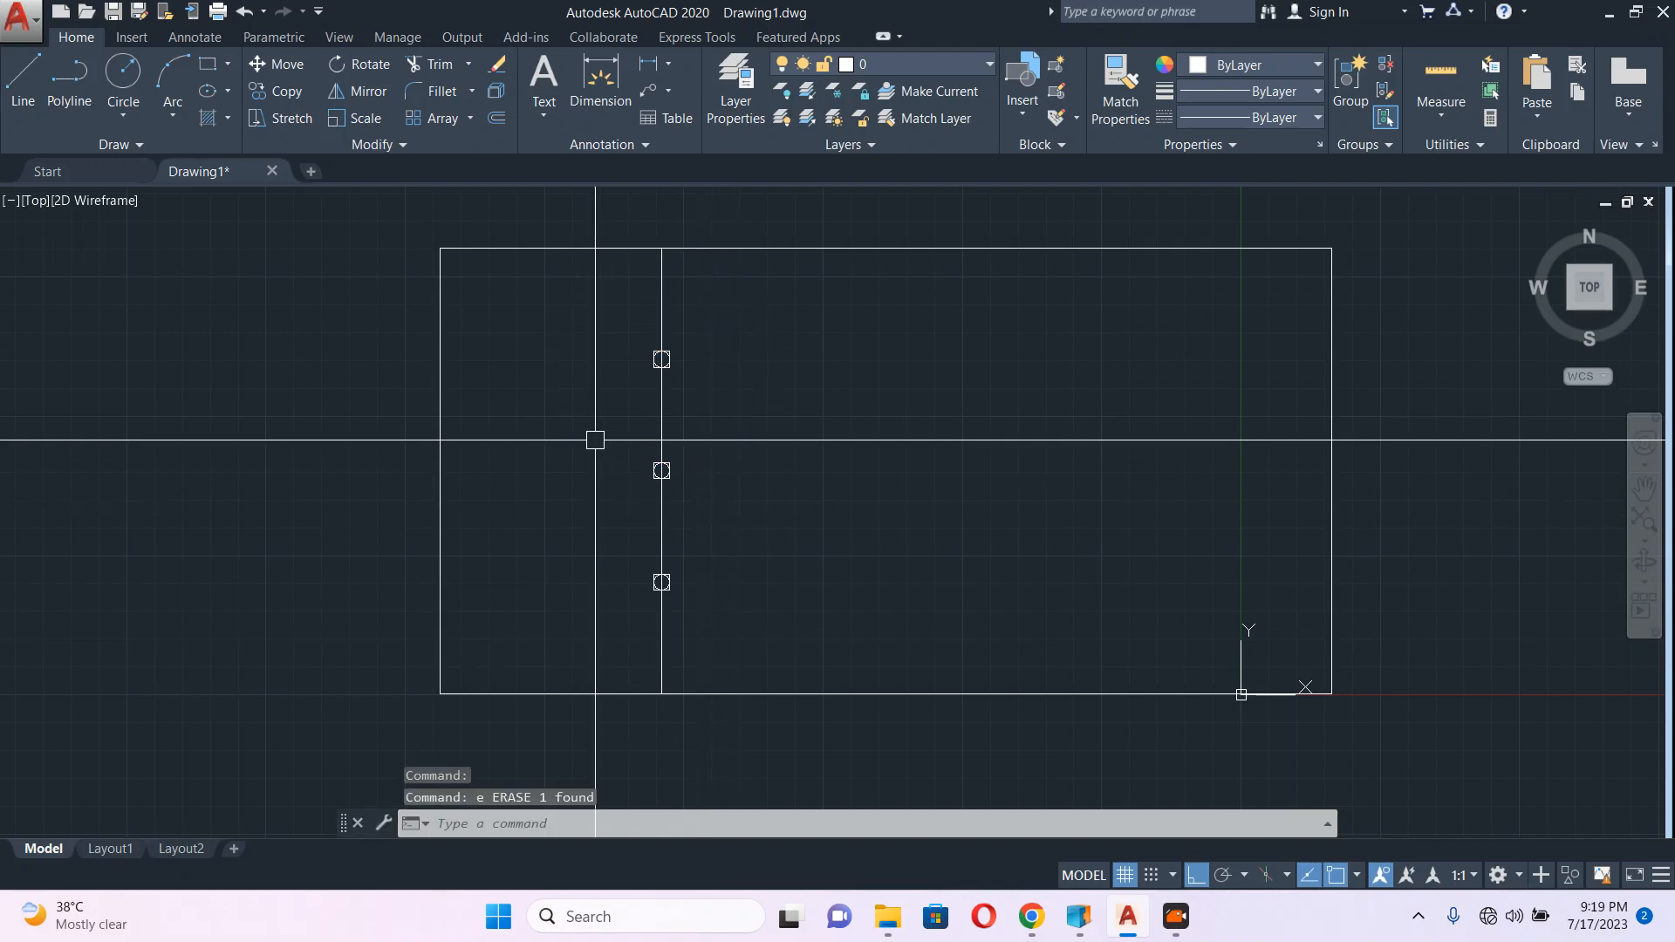
Step: Draw a horizontal polyline from the upper division point to the large rectangle's left edge
middle_drag(686, 425, 684, 465)
text(pl)
key(Return)
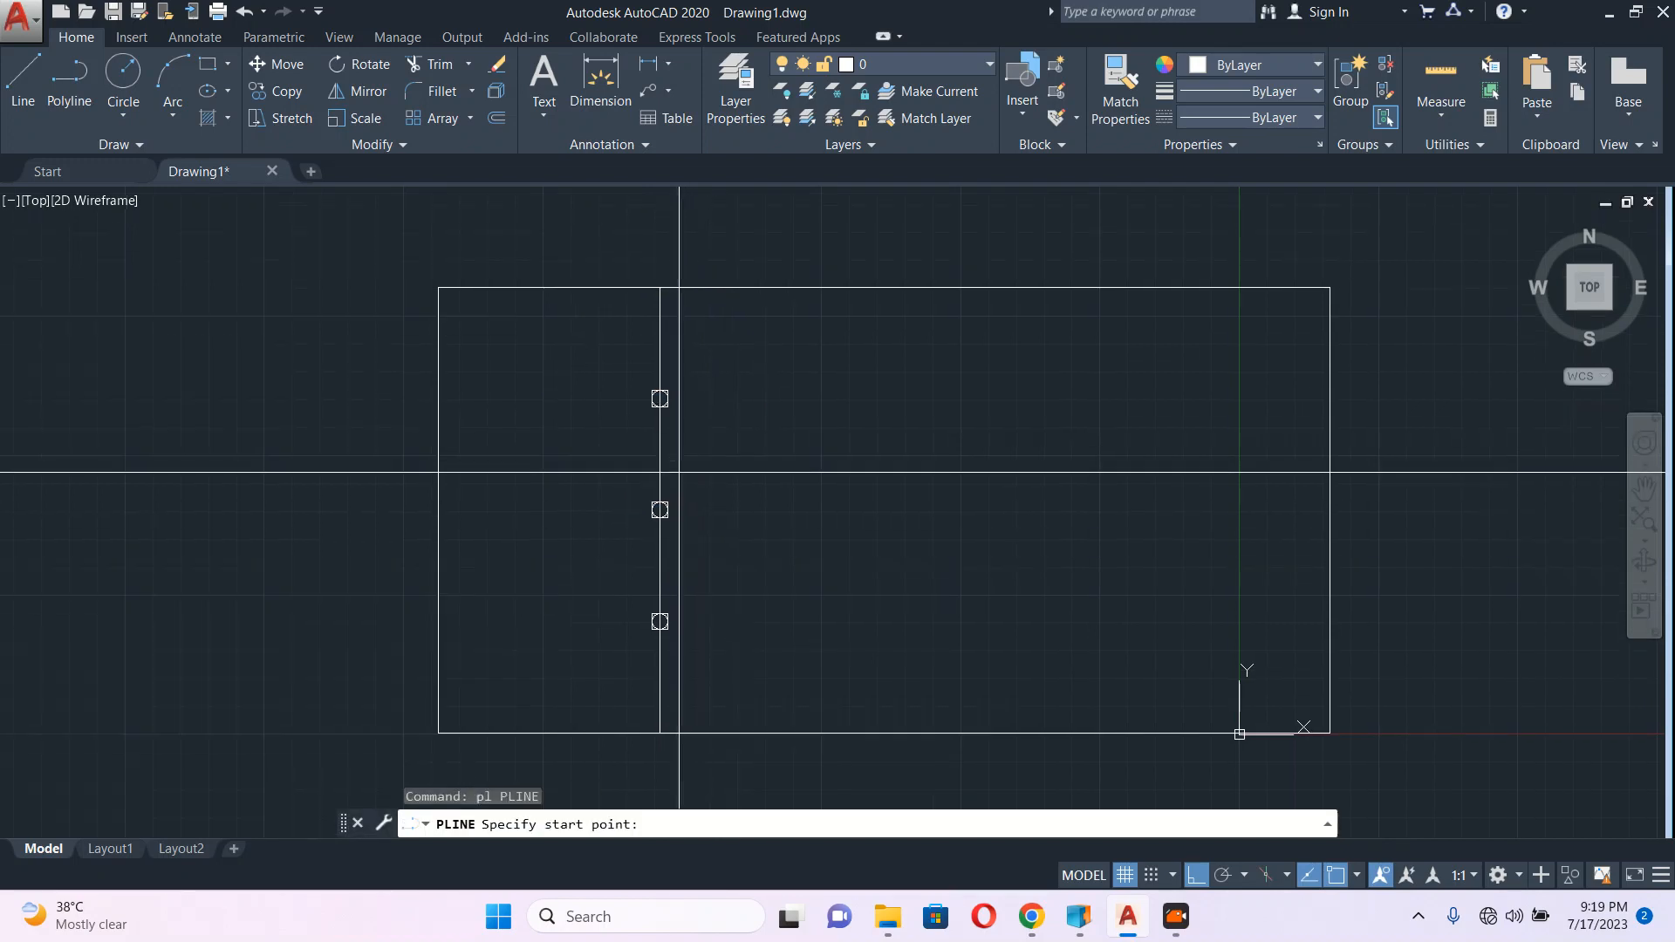
click(659, 399)
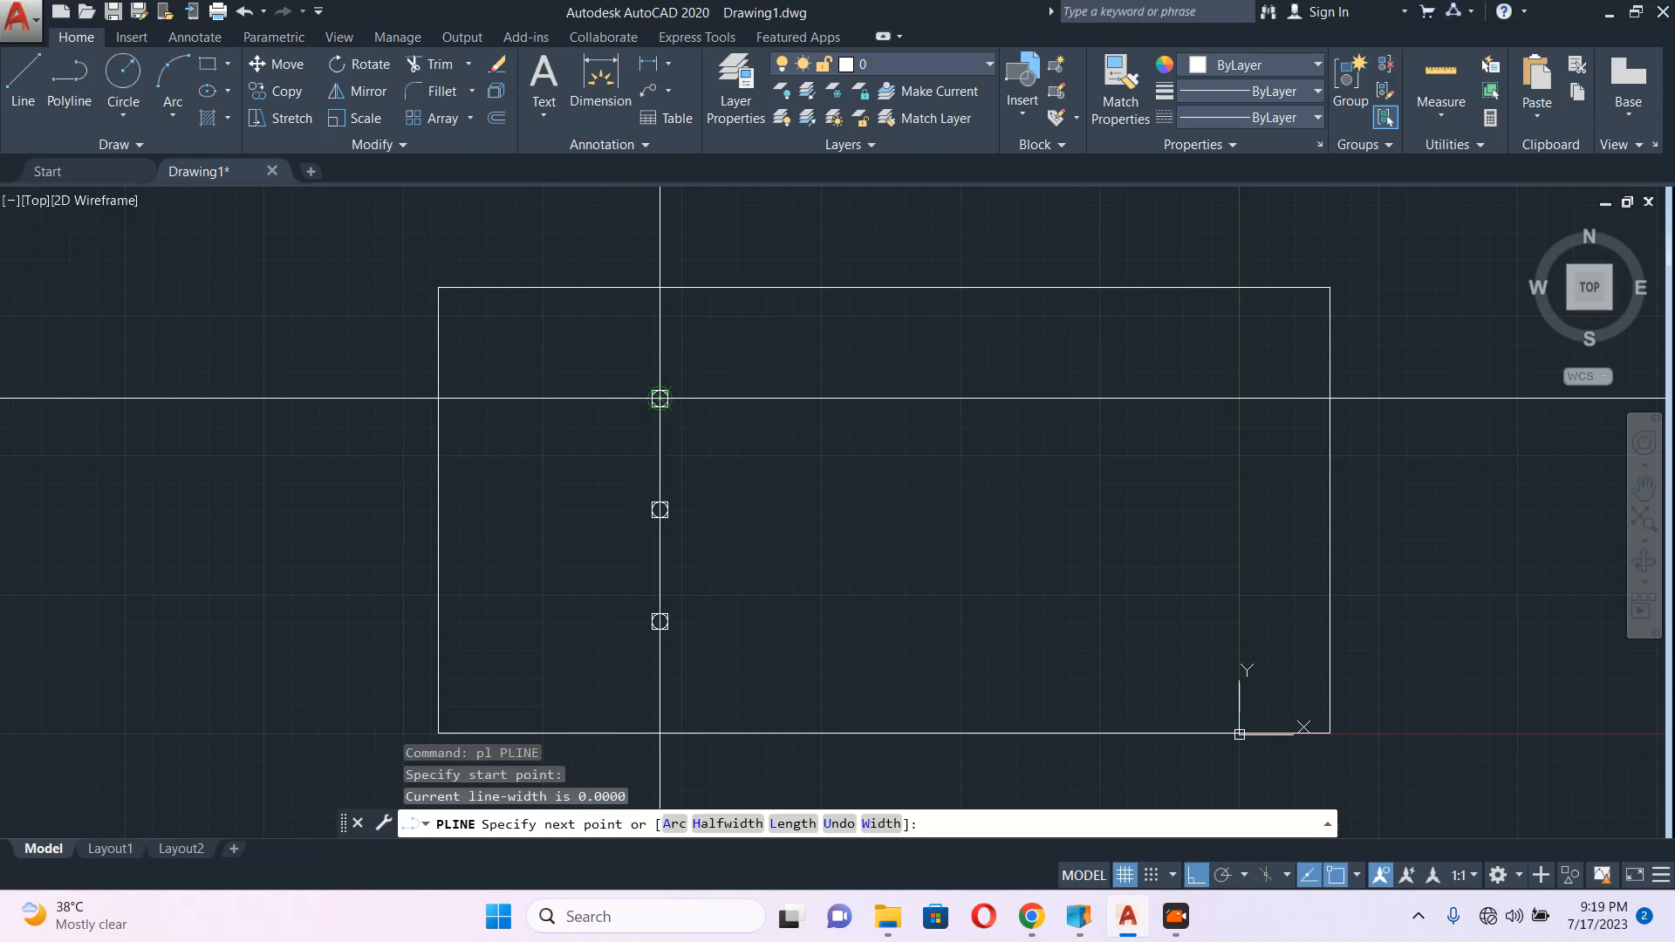
click(438, 397)
key(Escape)
Step: Stretch the horizontal line's inner end to the rectangle's right edge and delete the division point where it crosses the vertical line
click(579, 398)
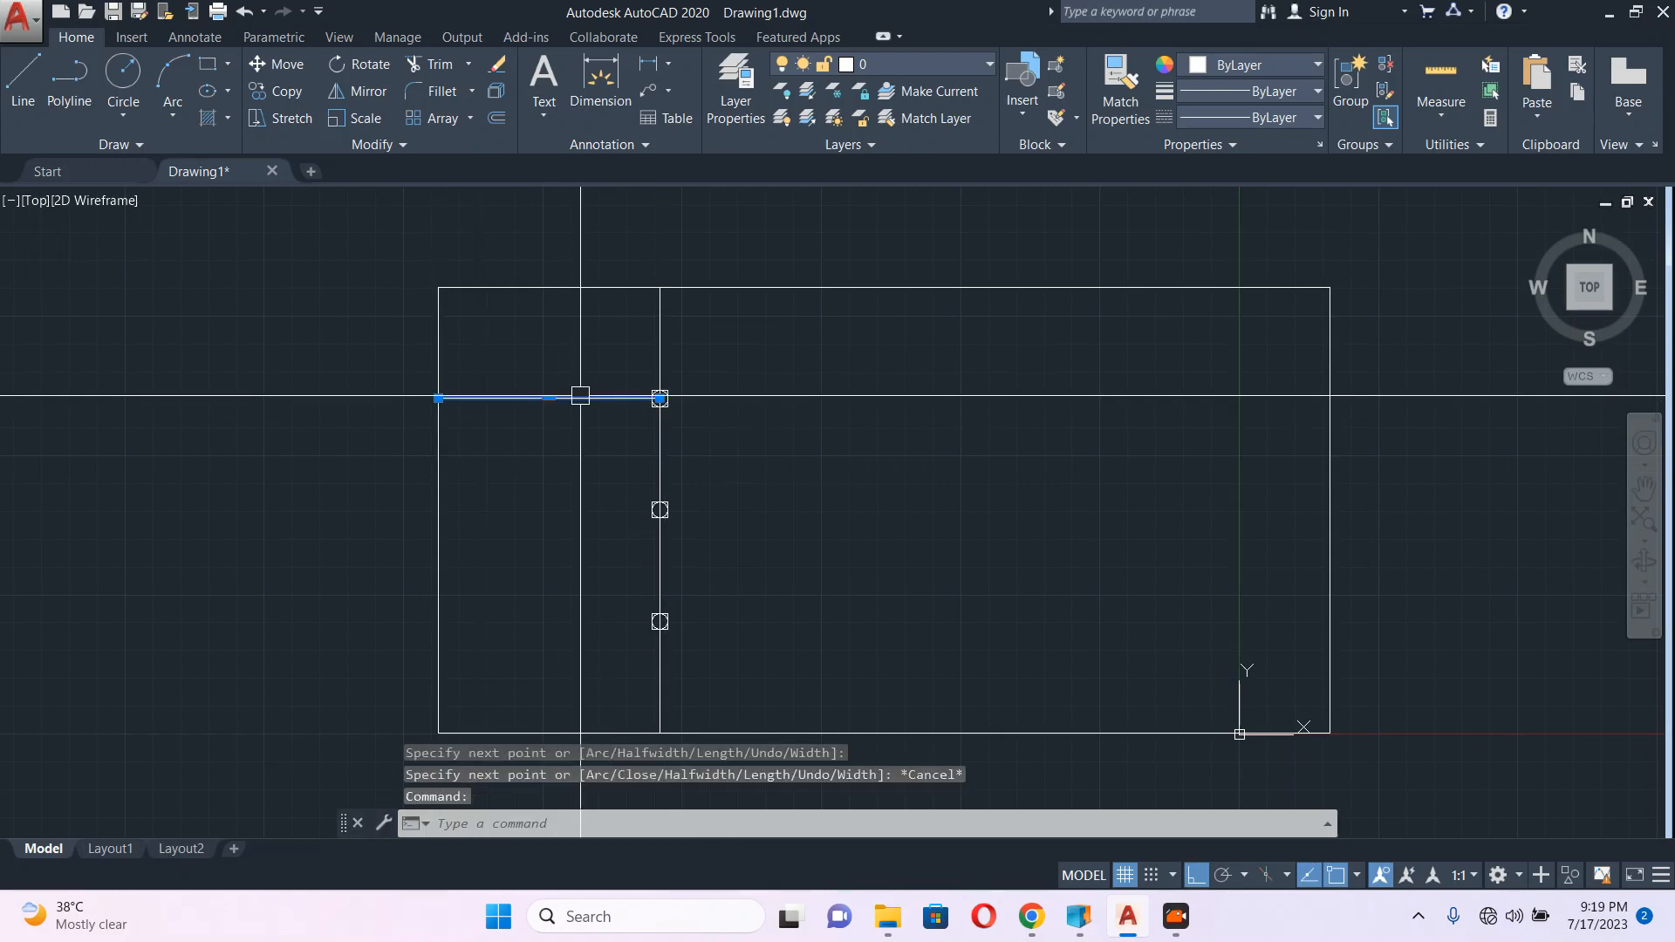
click(660, 399)
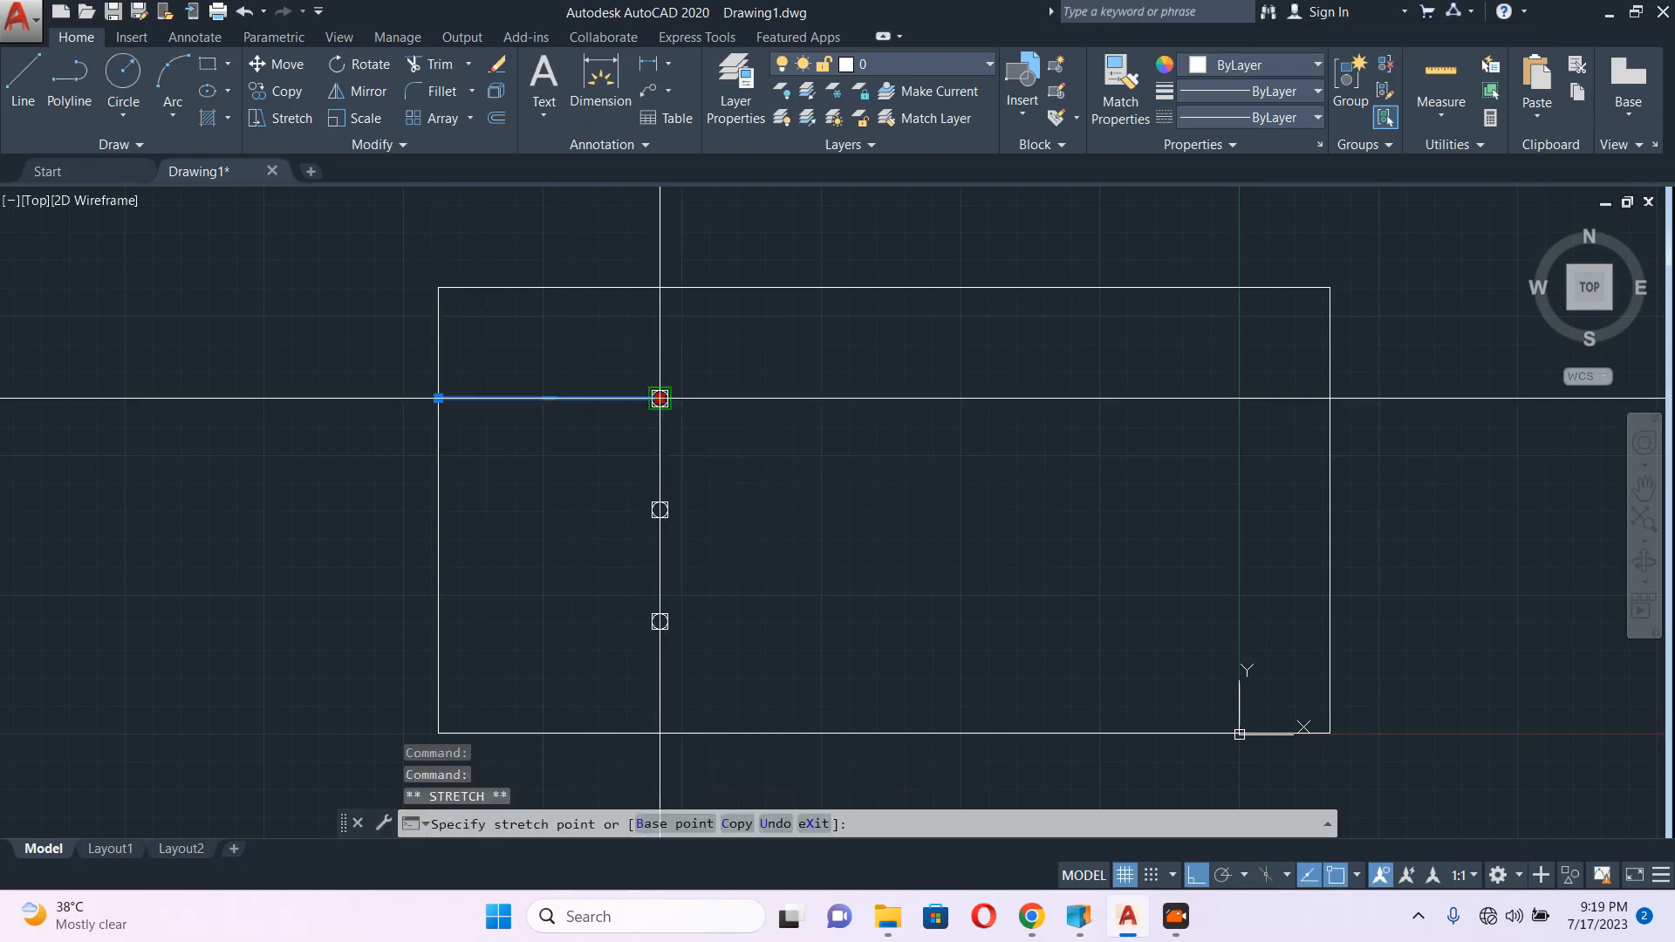
key(Escape)
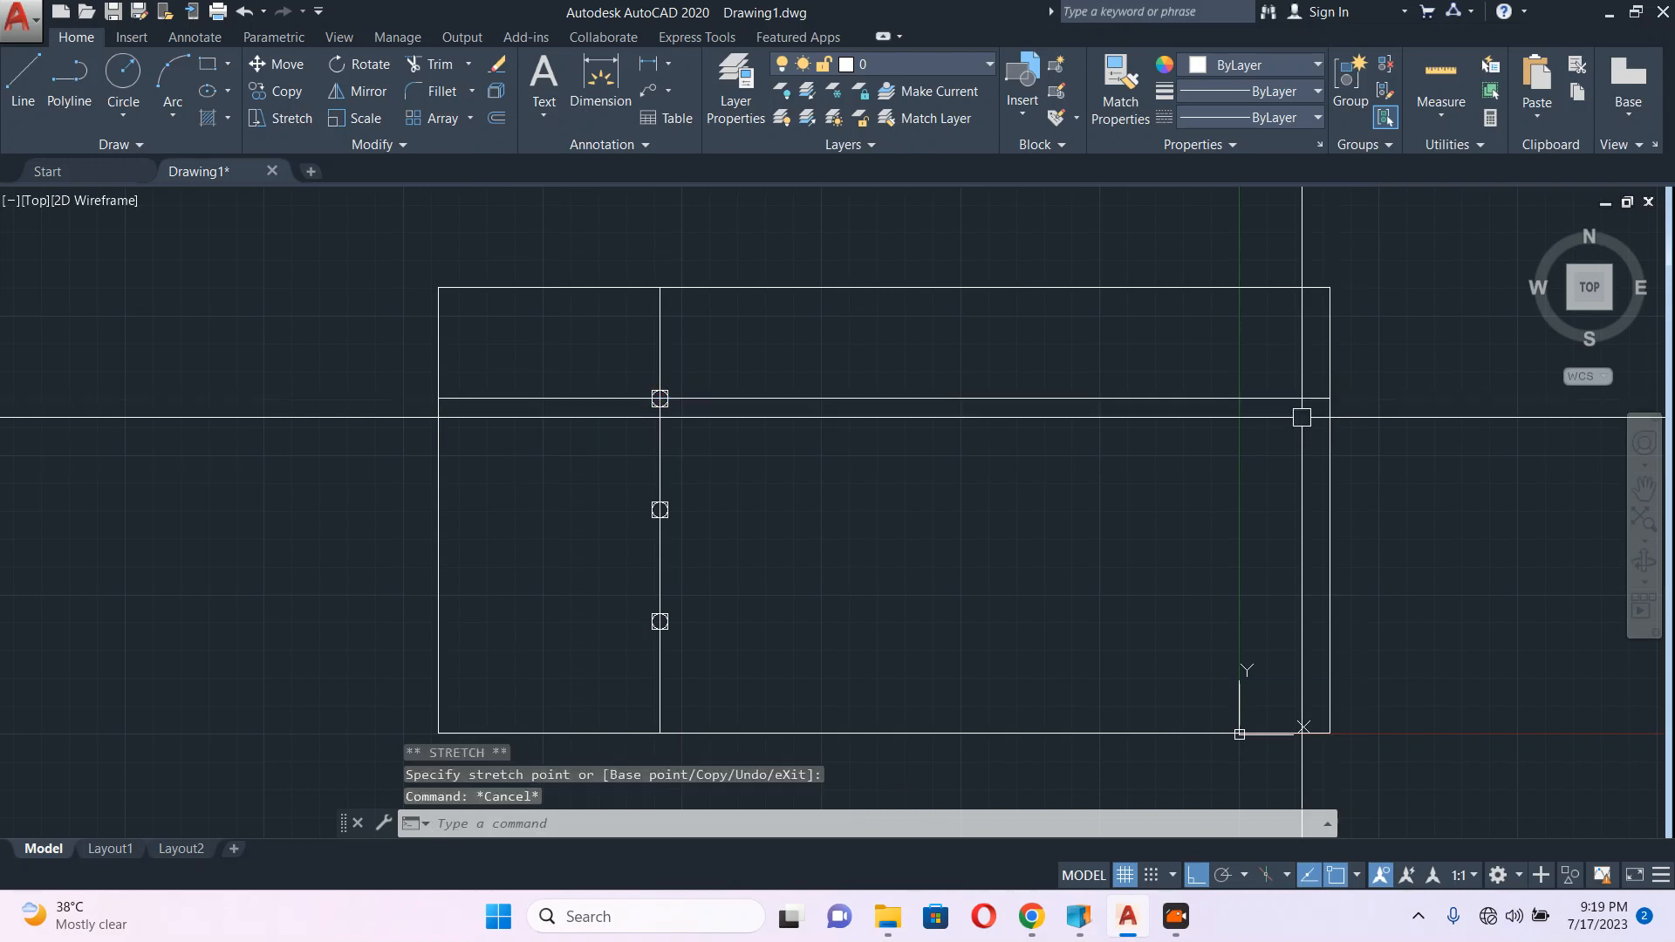
click(634, 376)
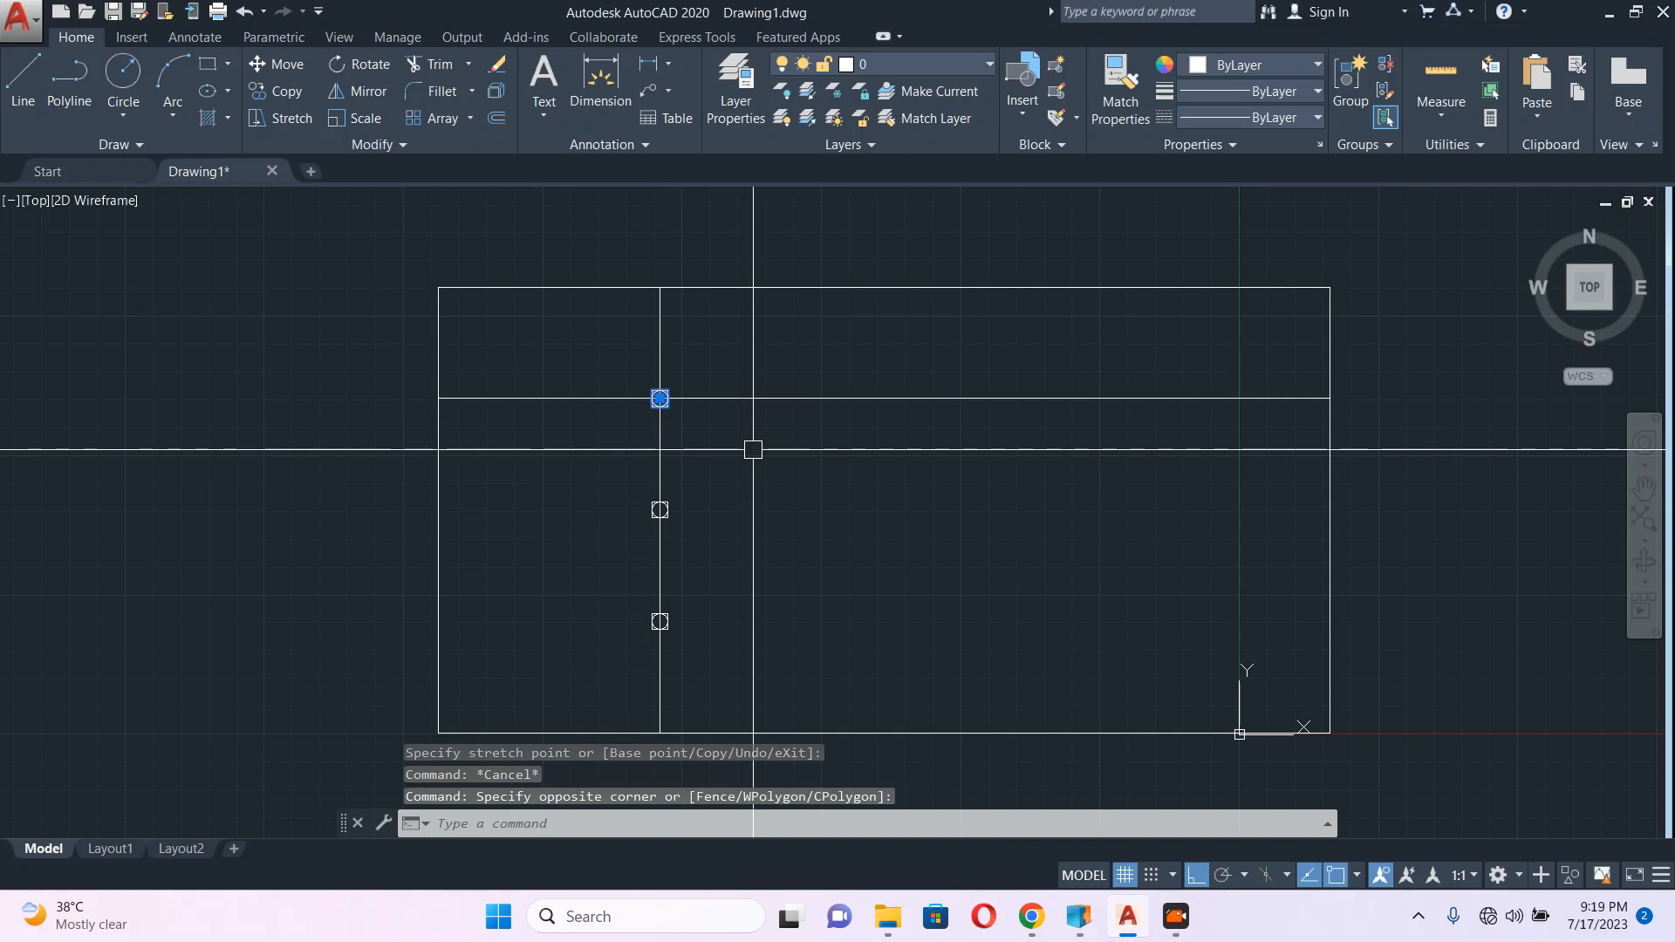
key(Delete)
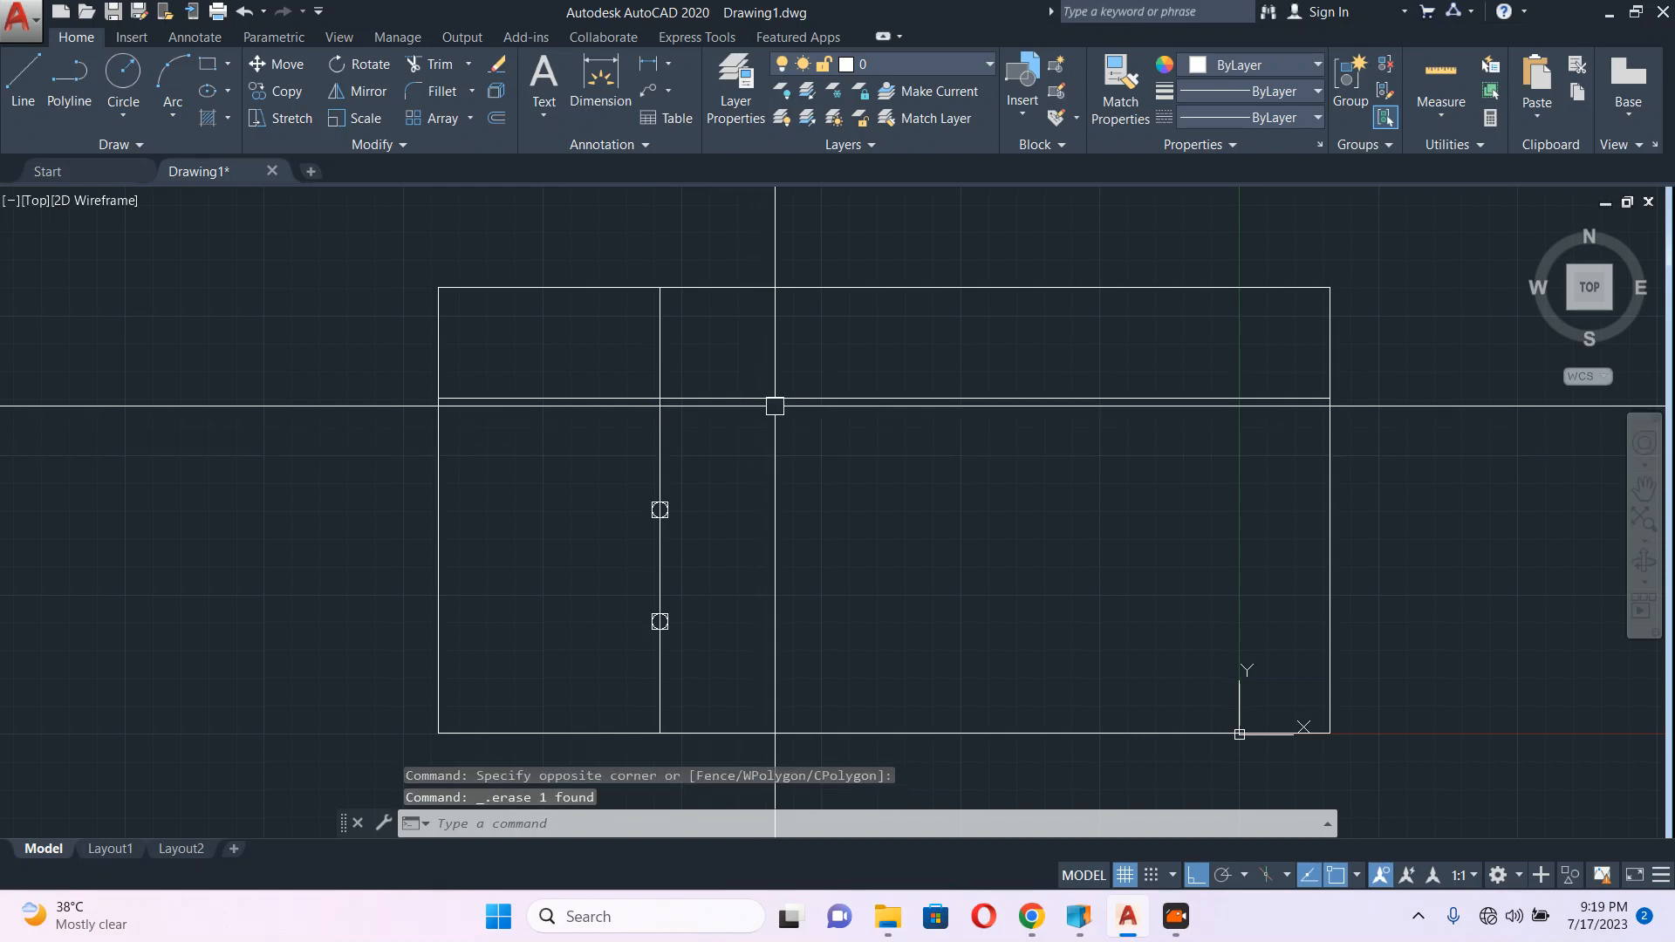
Step: Divide the horizontal line inside the large rectangle into 10 segments with the Divide command
text(di)
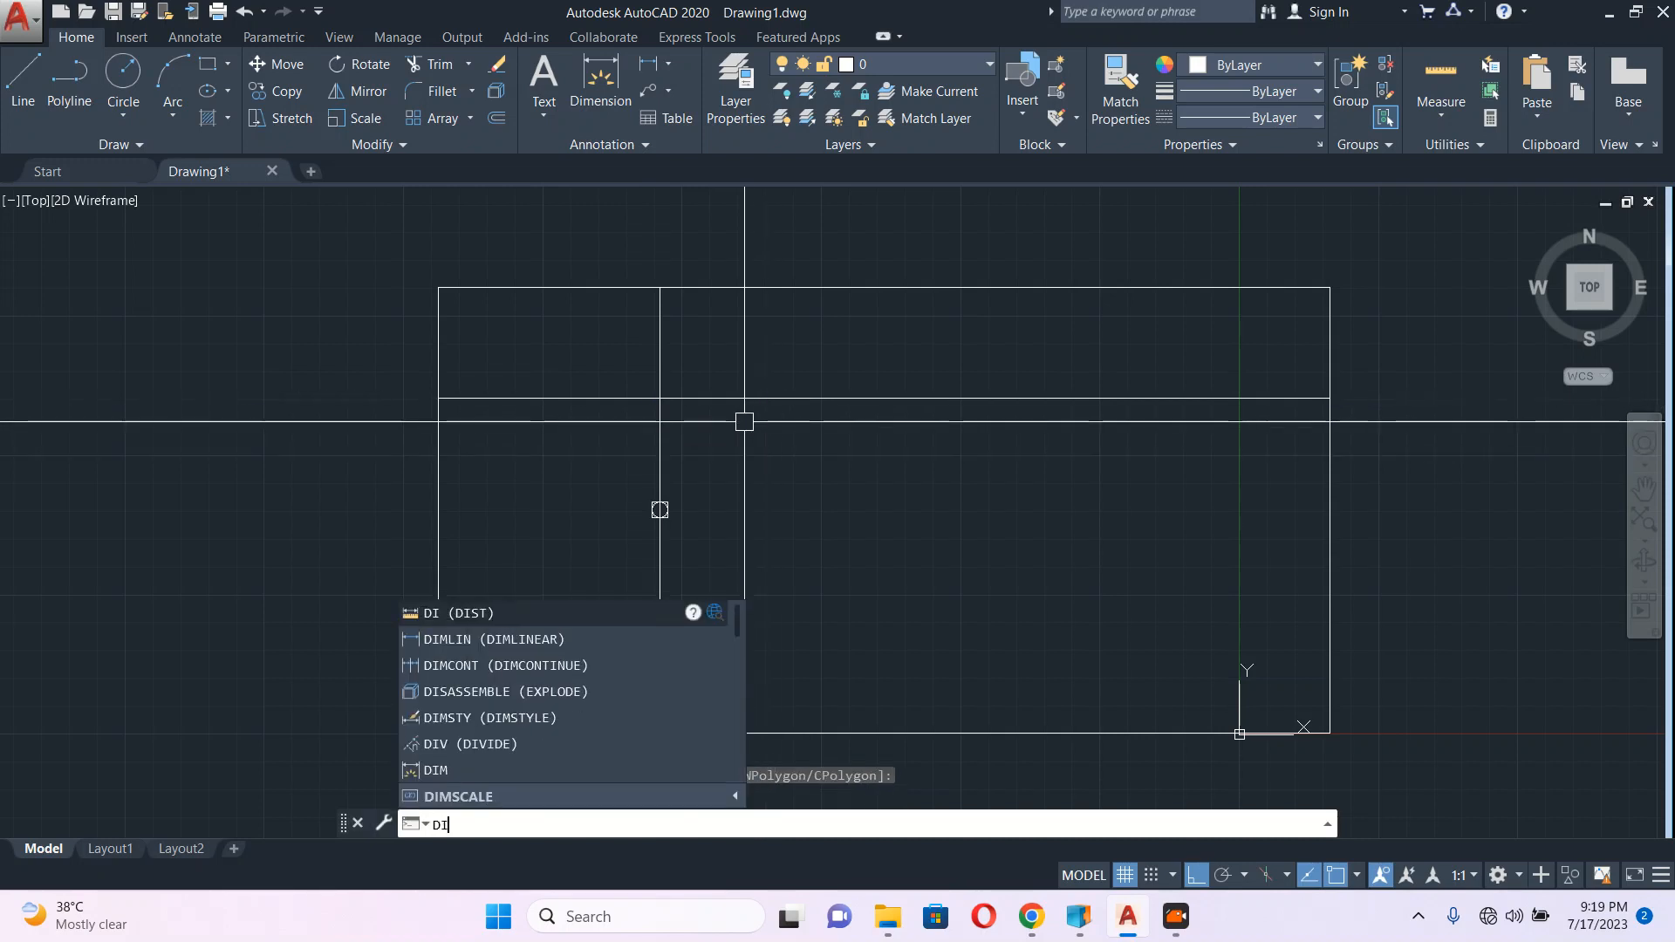
key(Return)
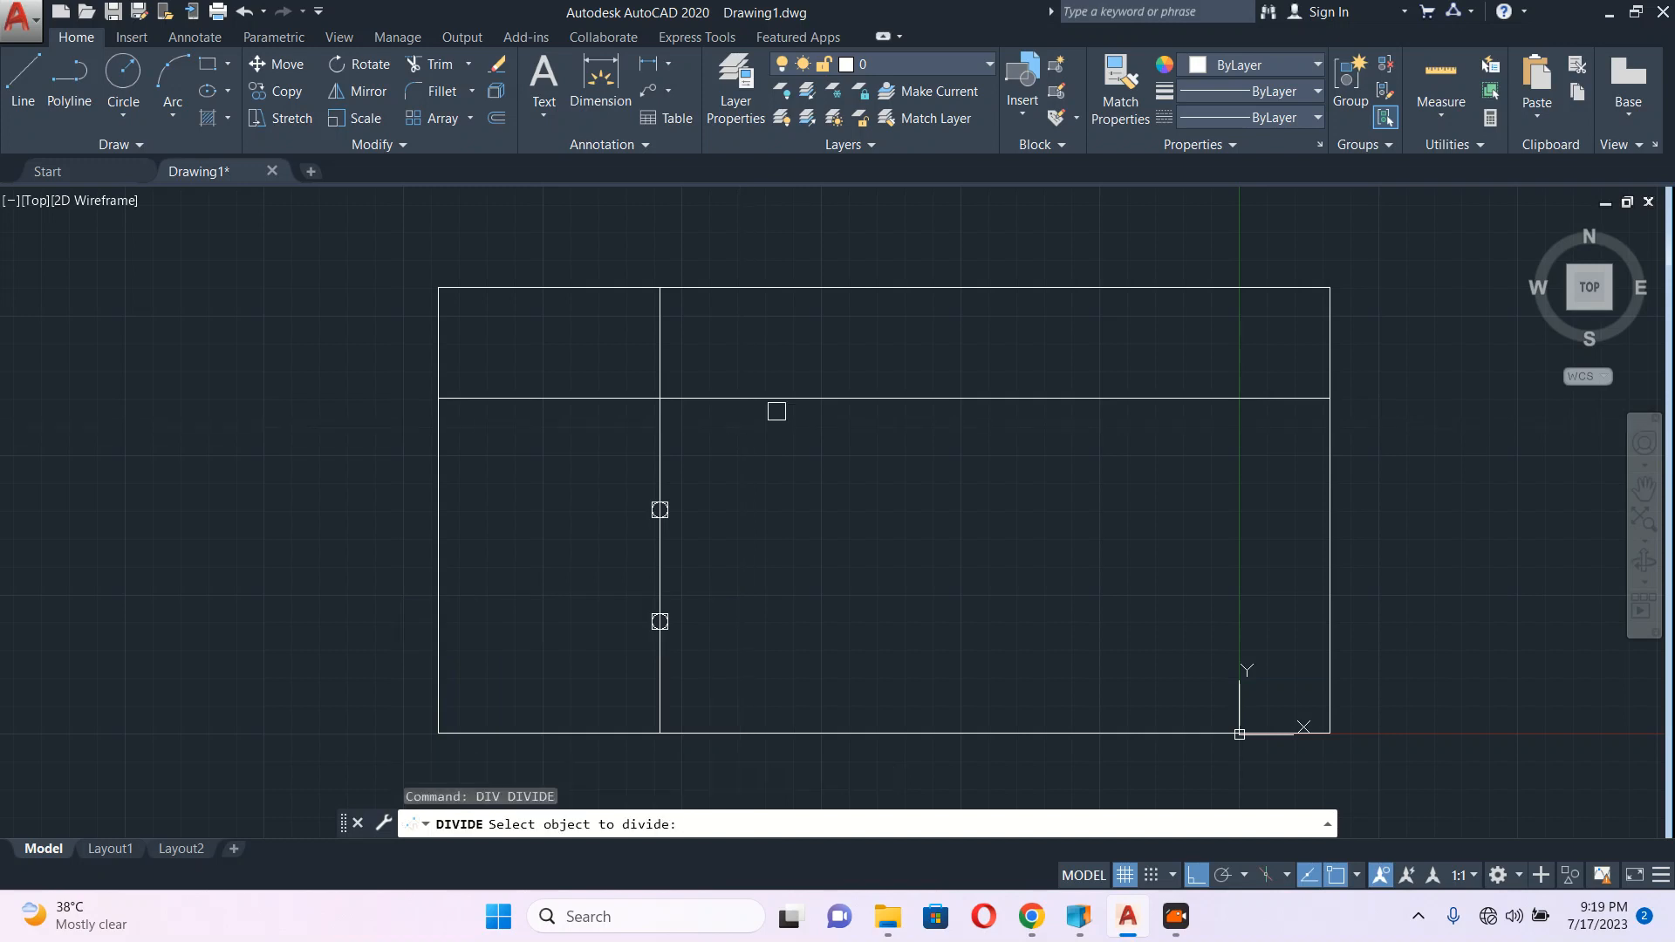
click(773, 401)
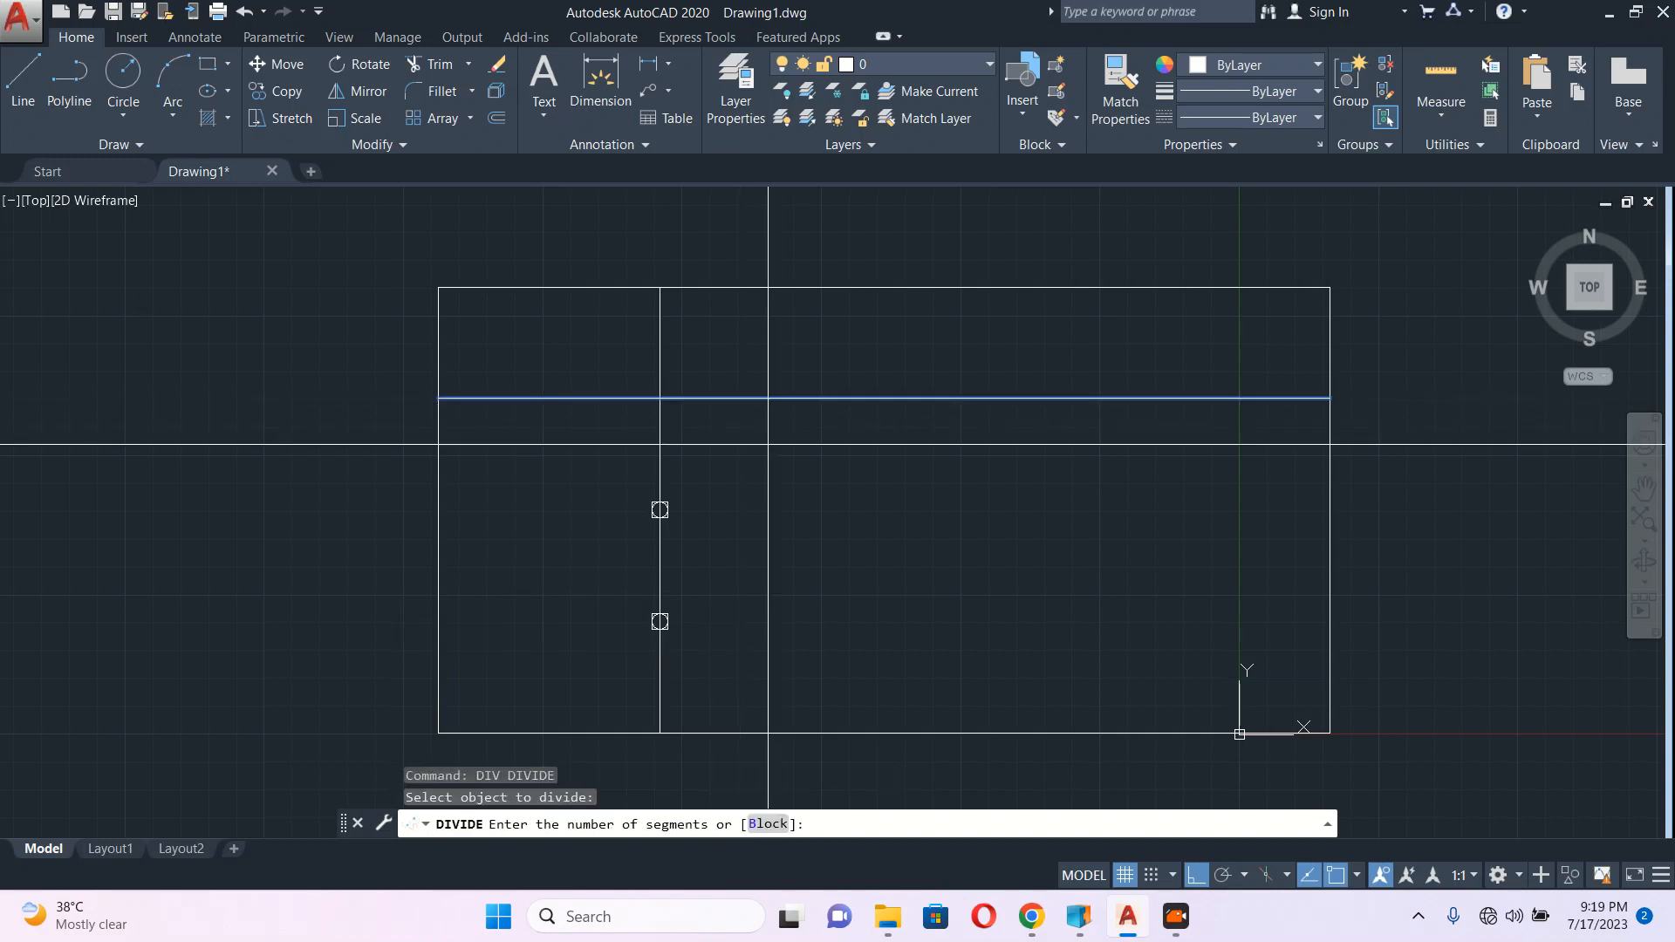
text(10)
key(Return)
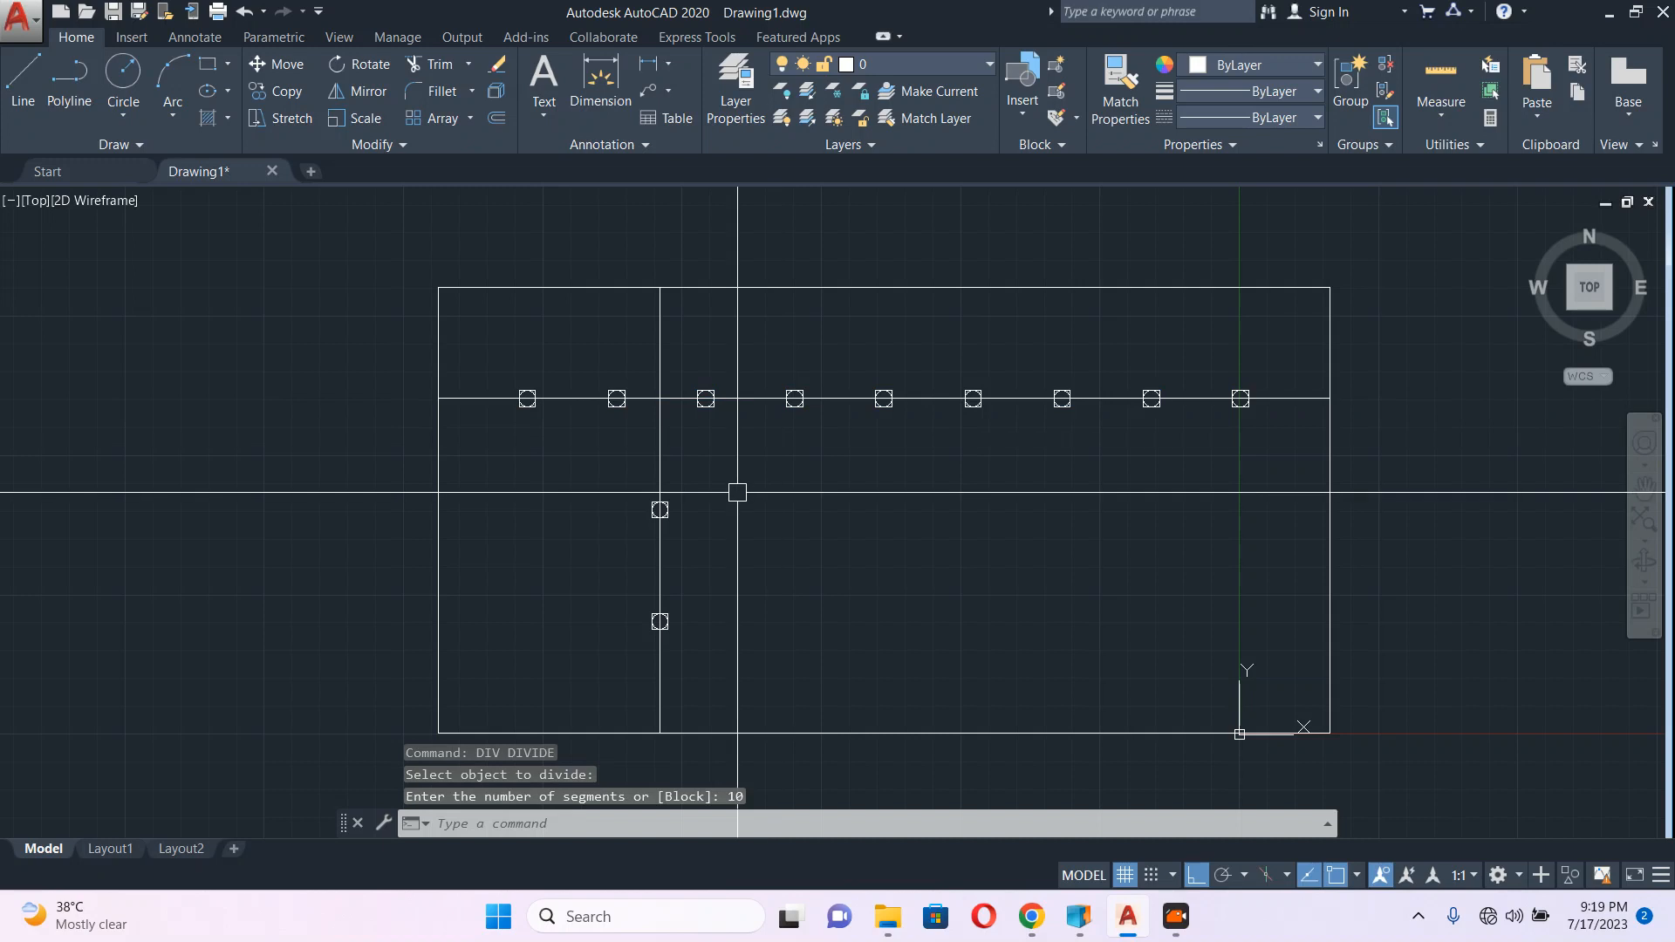
key(Escape)
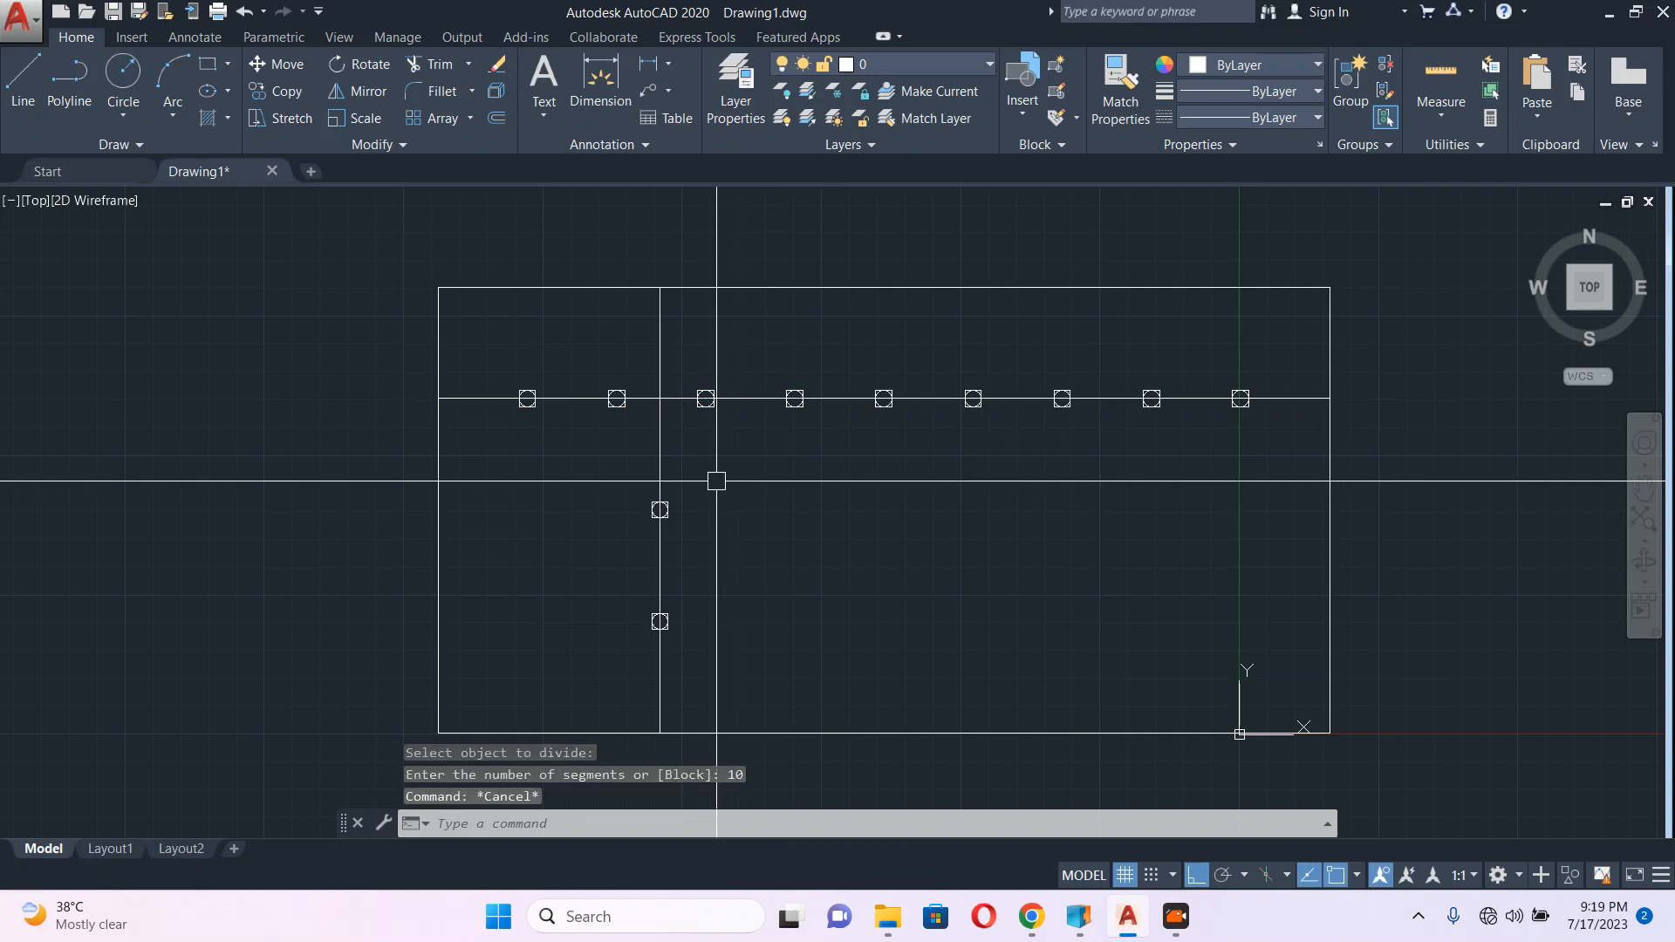
Step: Copy the horizontal light block to the clipboard with its circle's centre as the base point
scroll(972, 515, down, 1)
scroll(793, 299, down, 2)
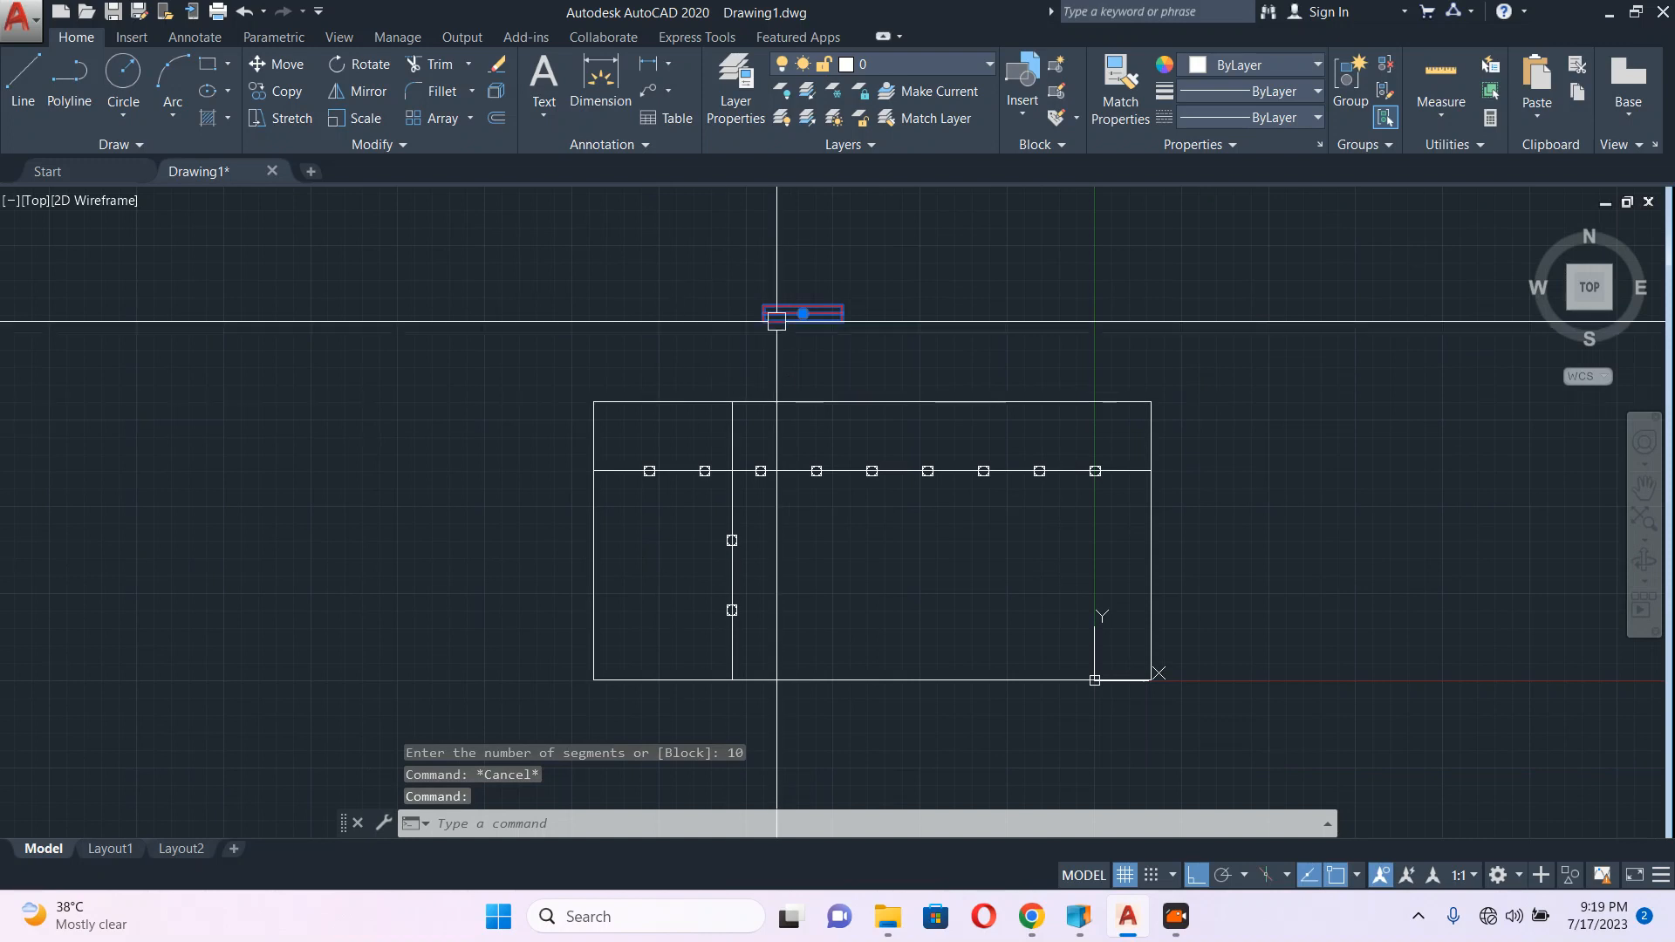
scroll(785, 297, down, 2)
scroll(796, 326, up, 6)
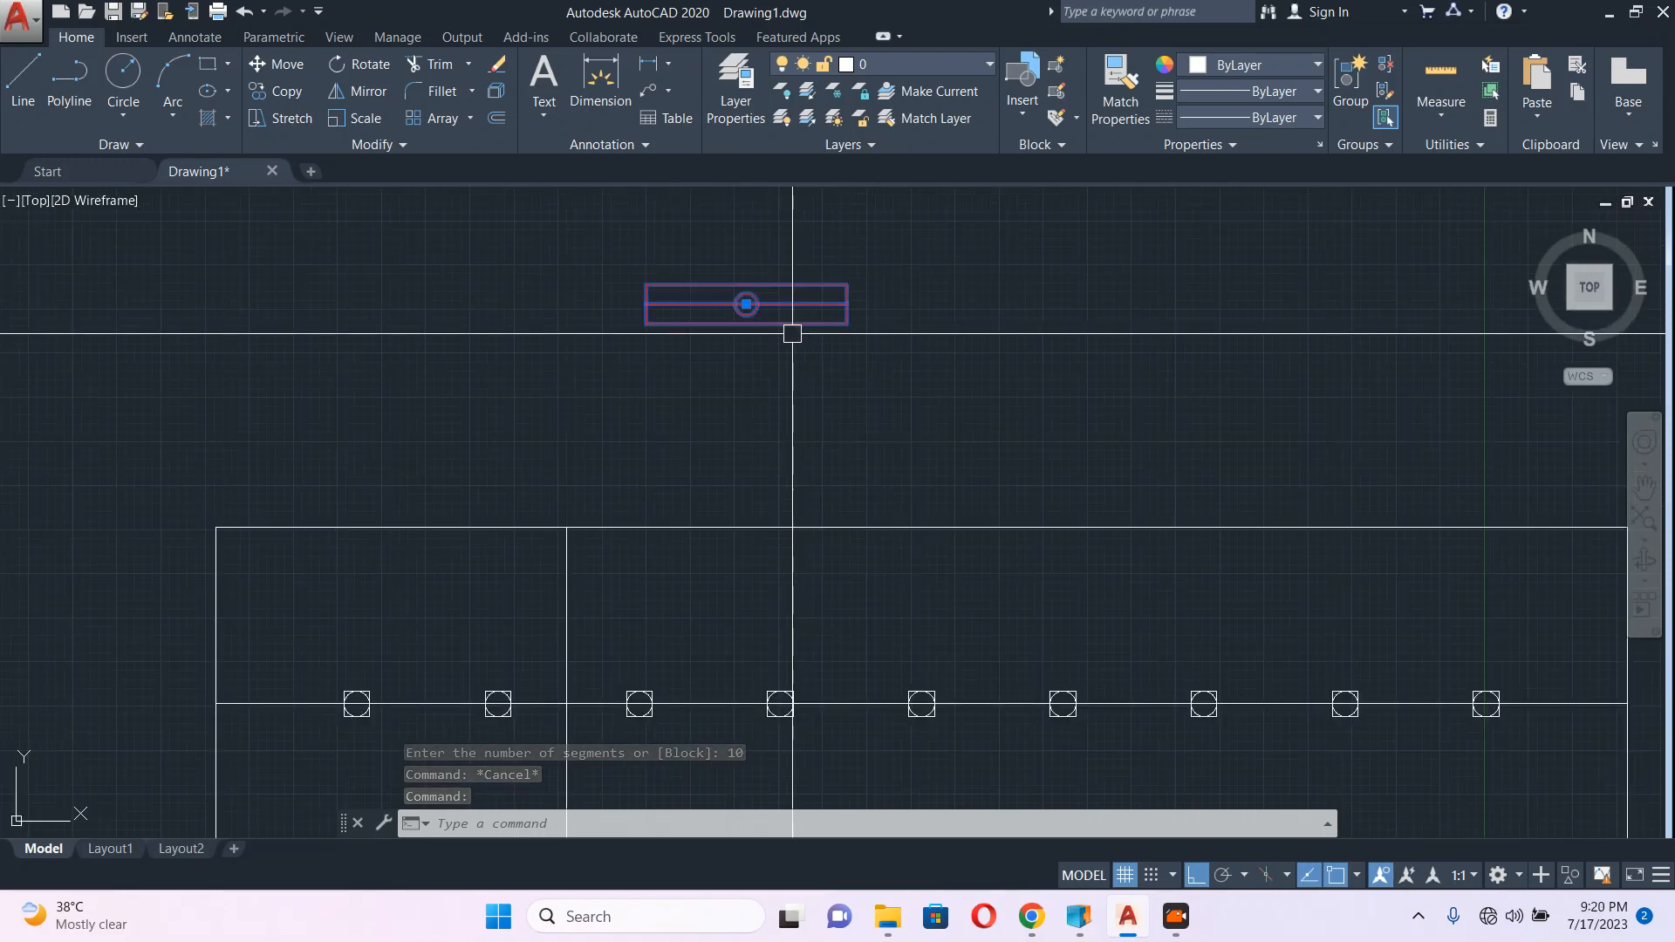
key(ctrl+shift+c)
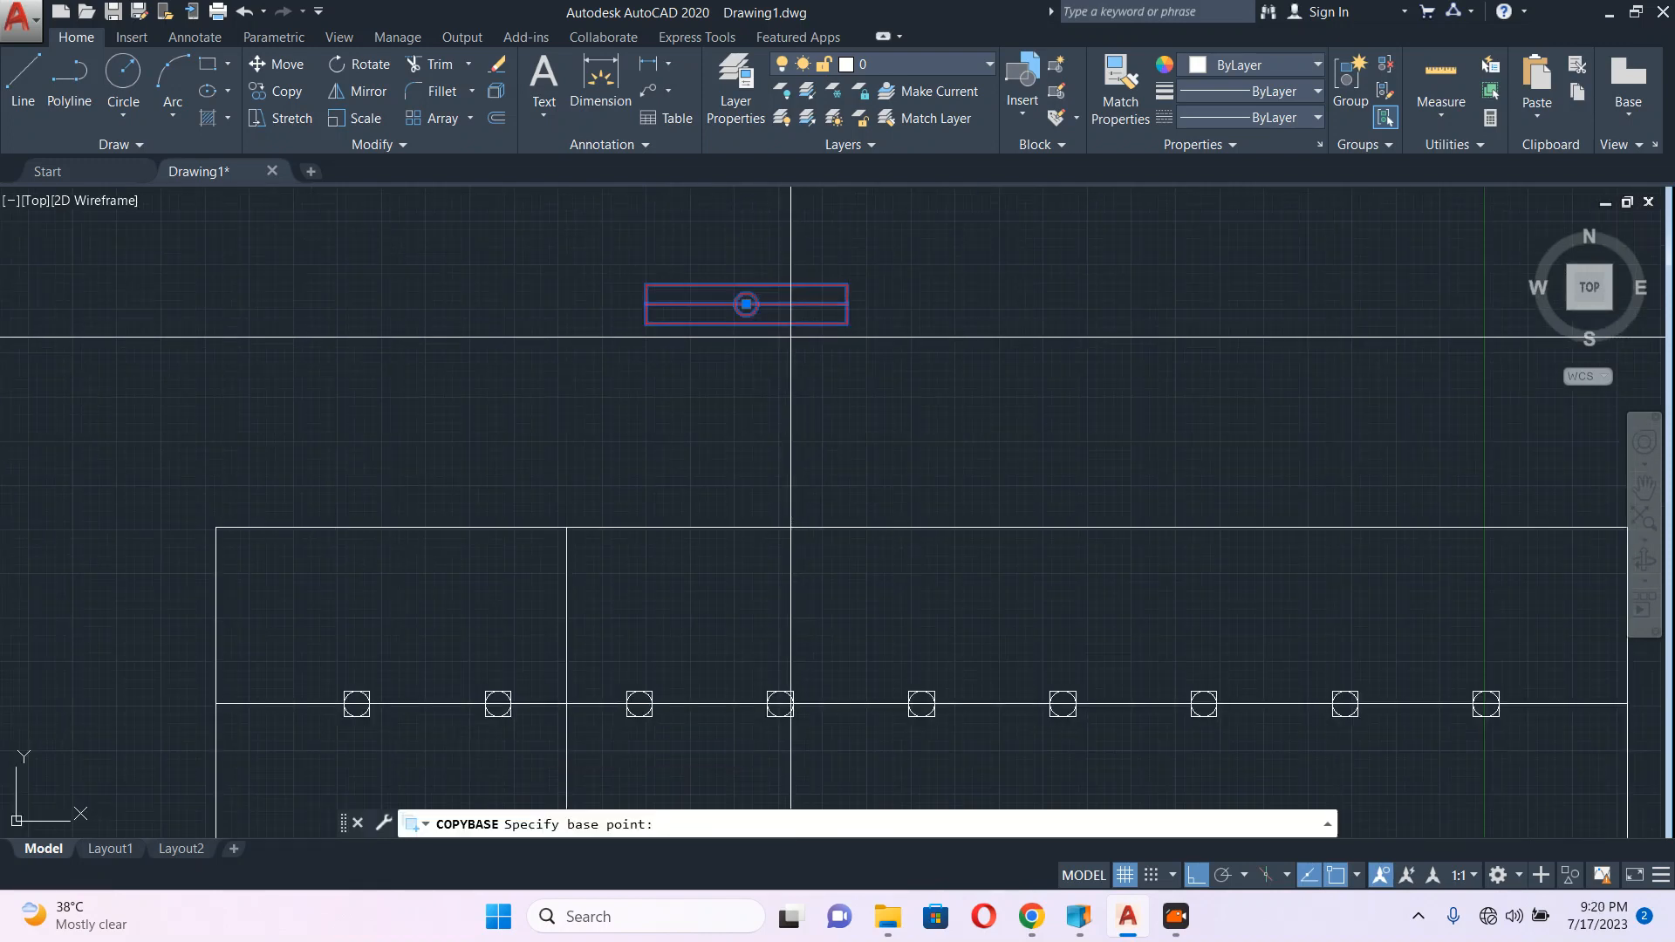
click(746, 303)
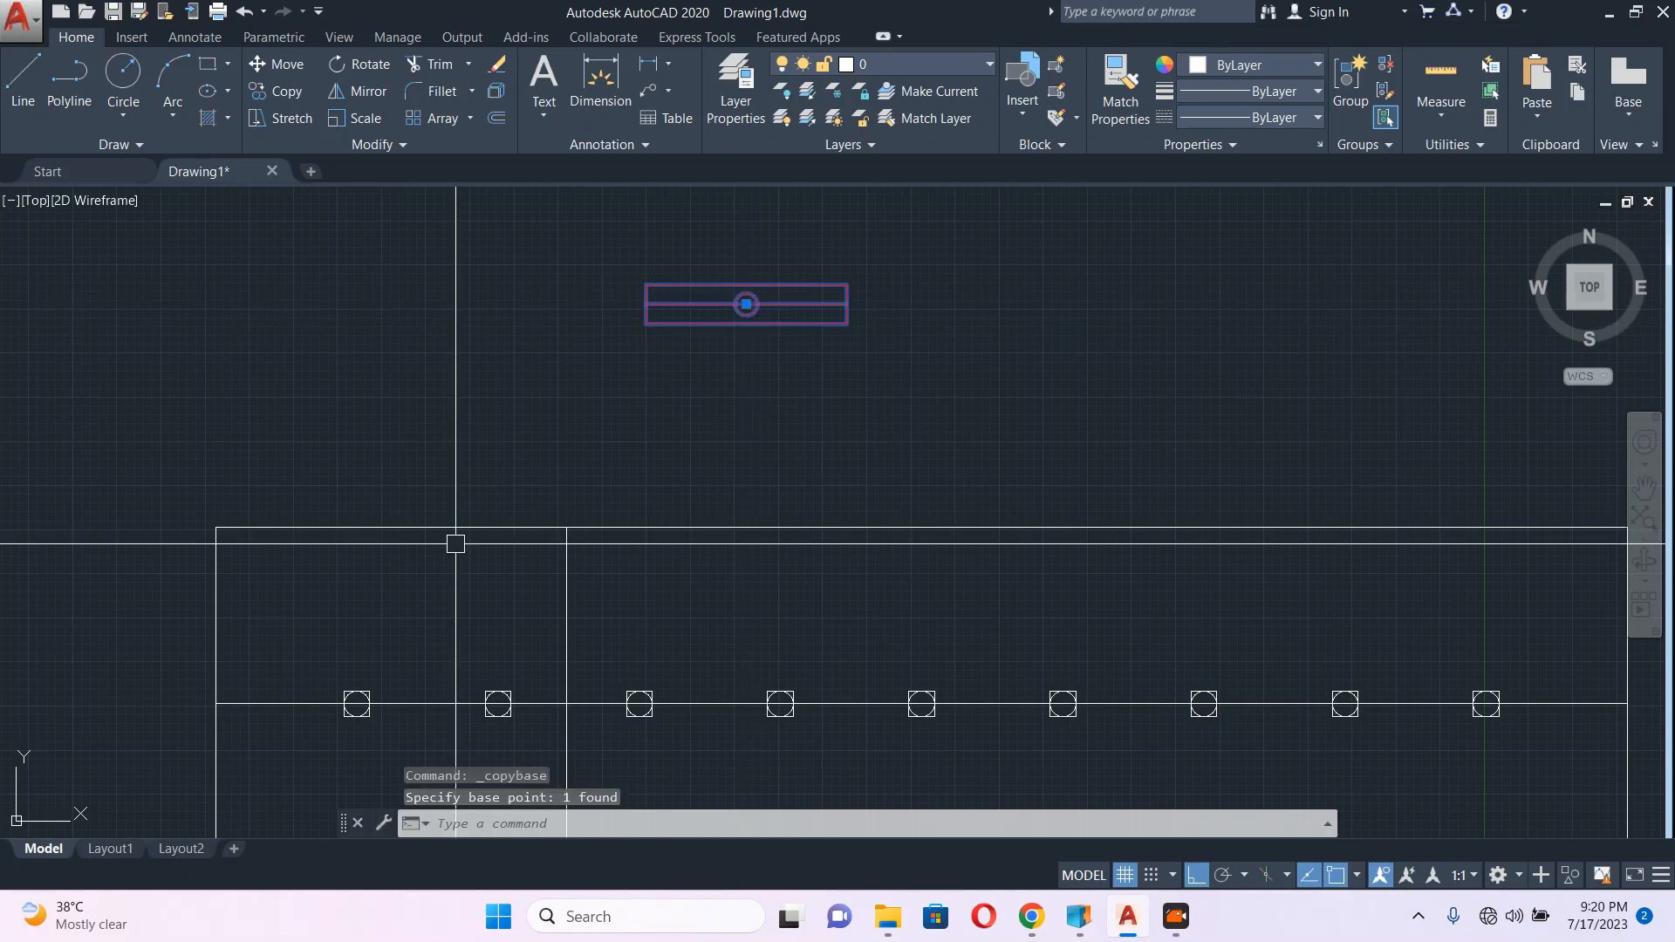
Step: Rotate the light block 90 degrees about its circle's centre so that it stands vertically
middle_drag(455, 544, 631, 436)
scroll(631, 436, down, 3)
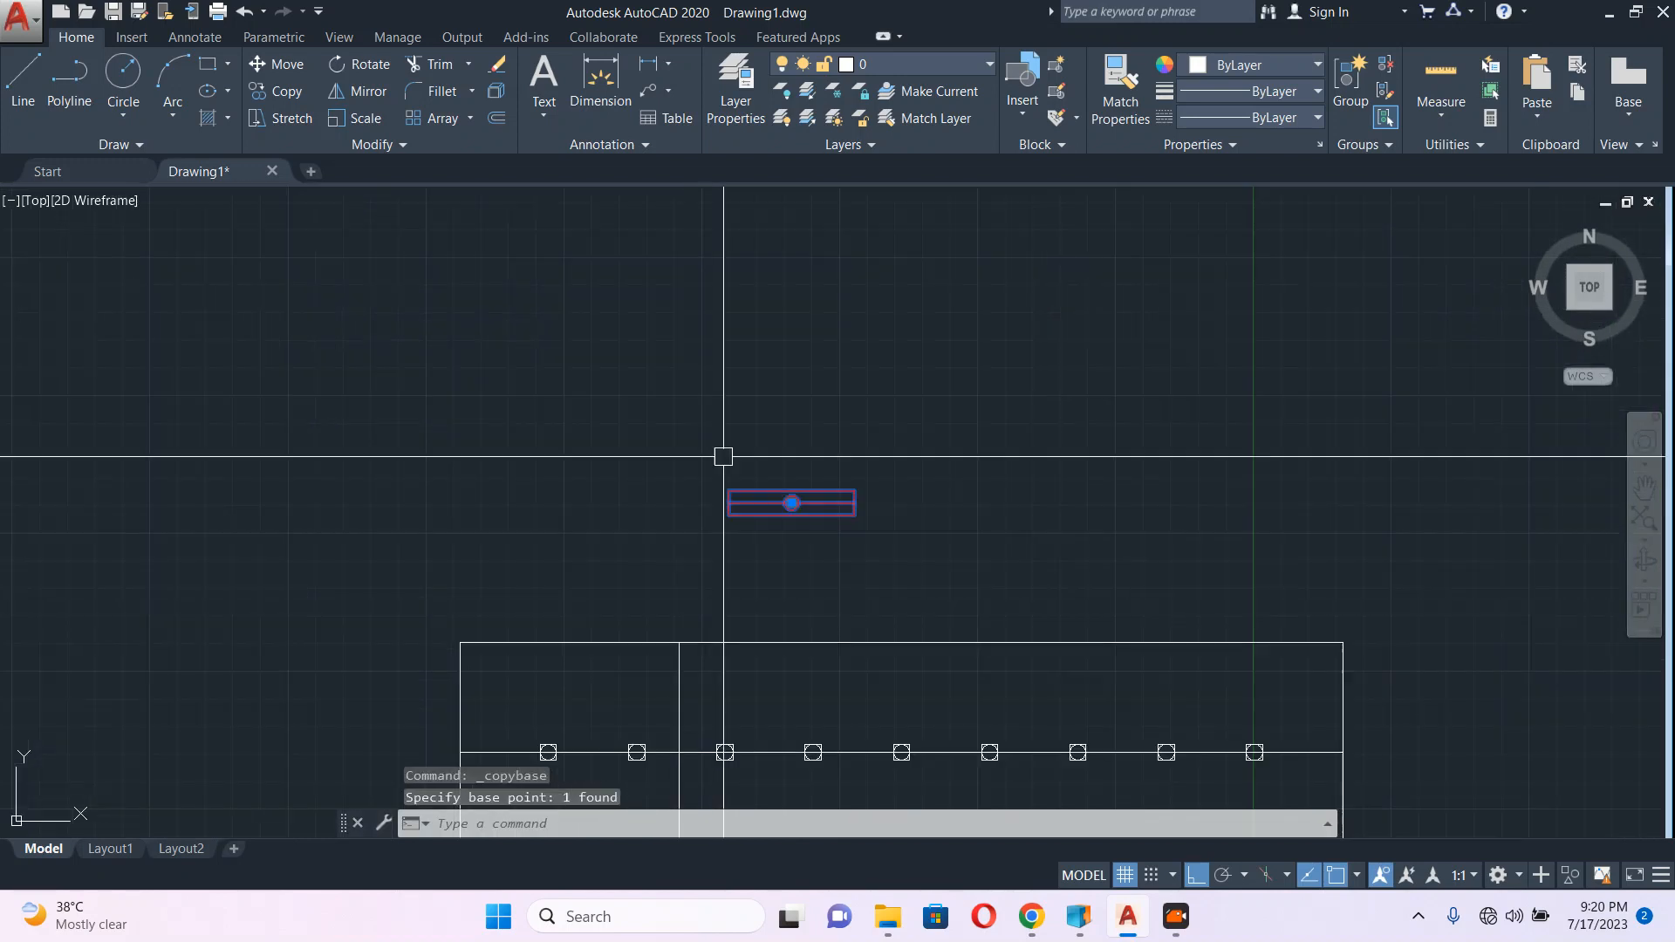
scroll(757, 466, up, 4)
text(ro)
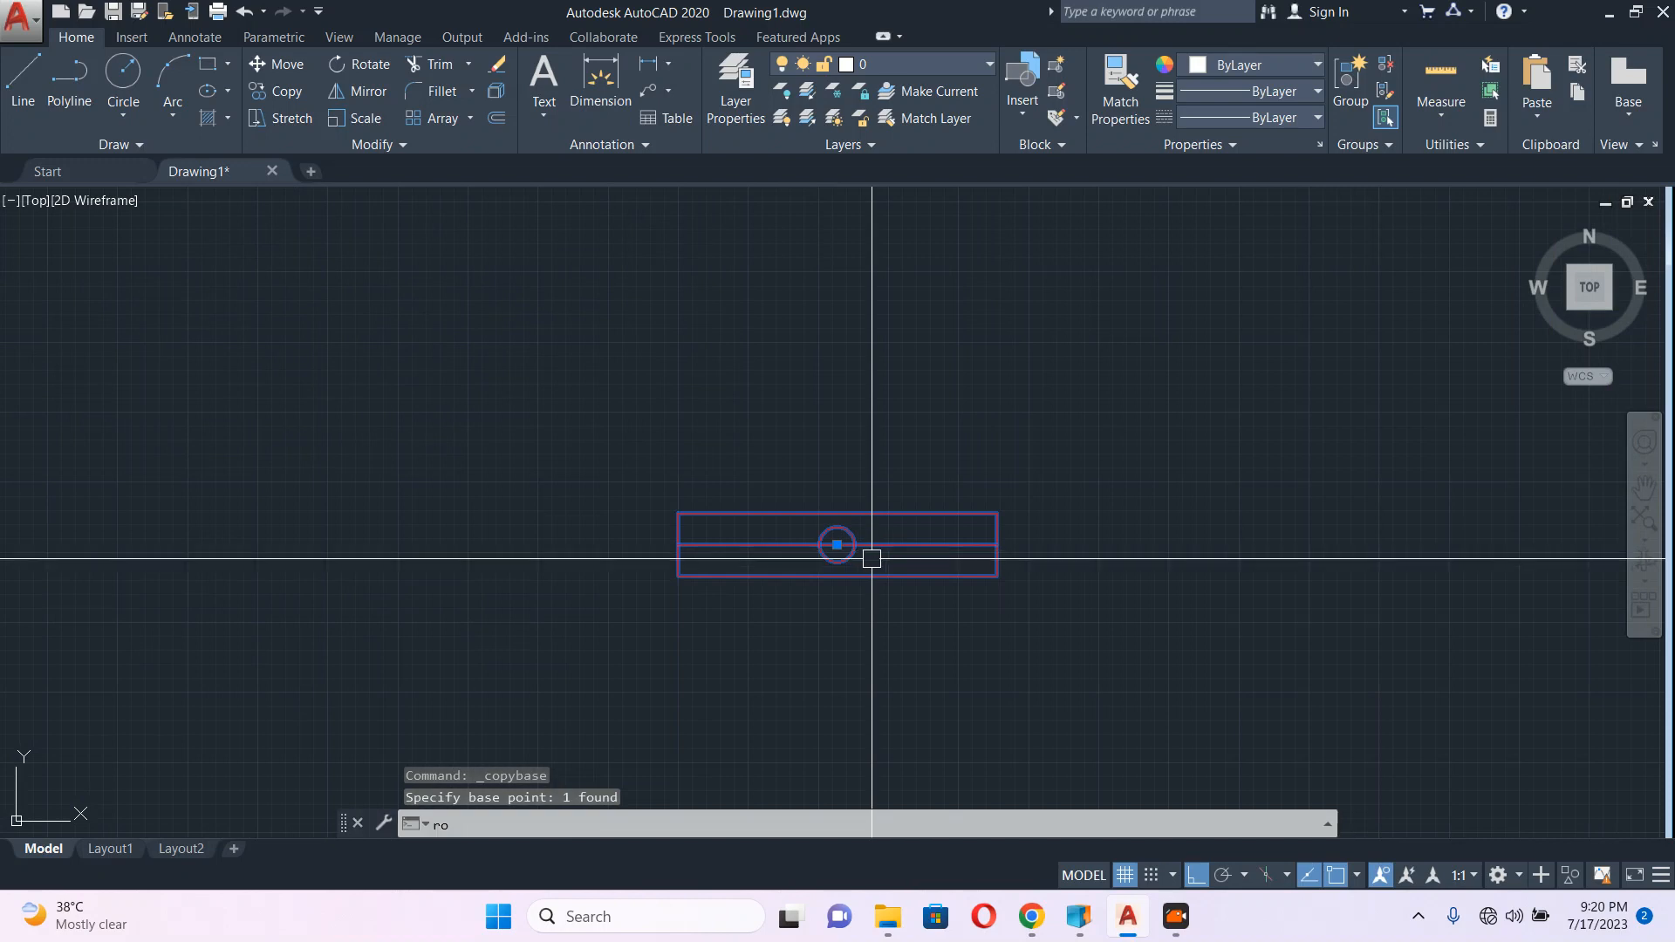
key(Return)
click(834, 540)
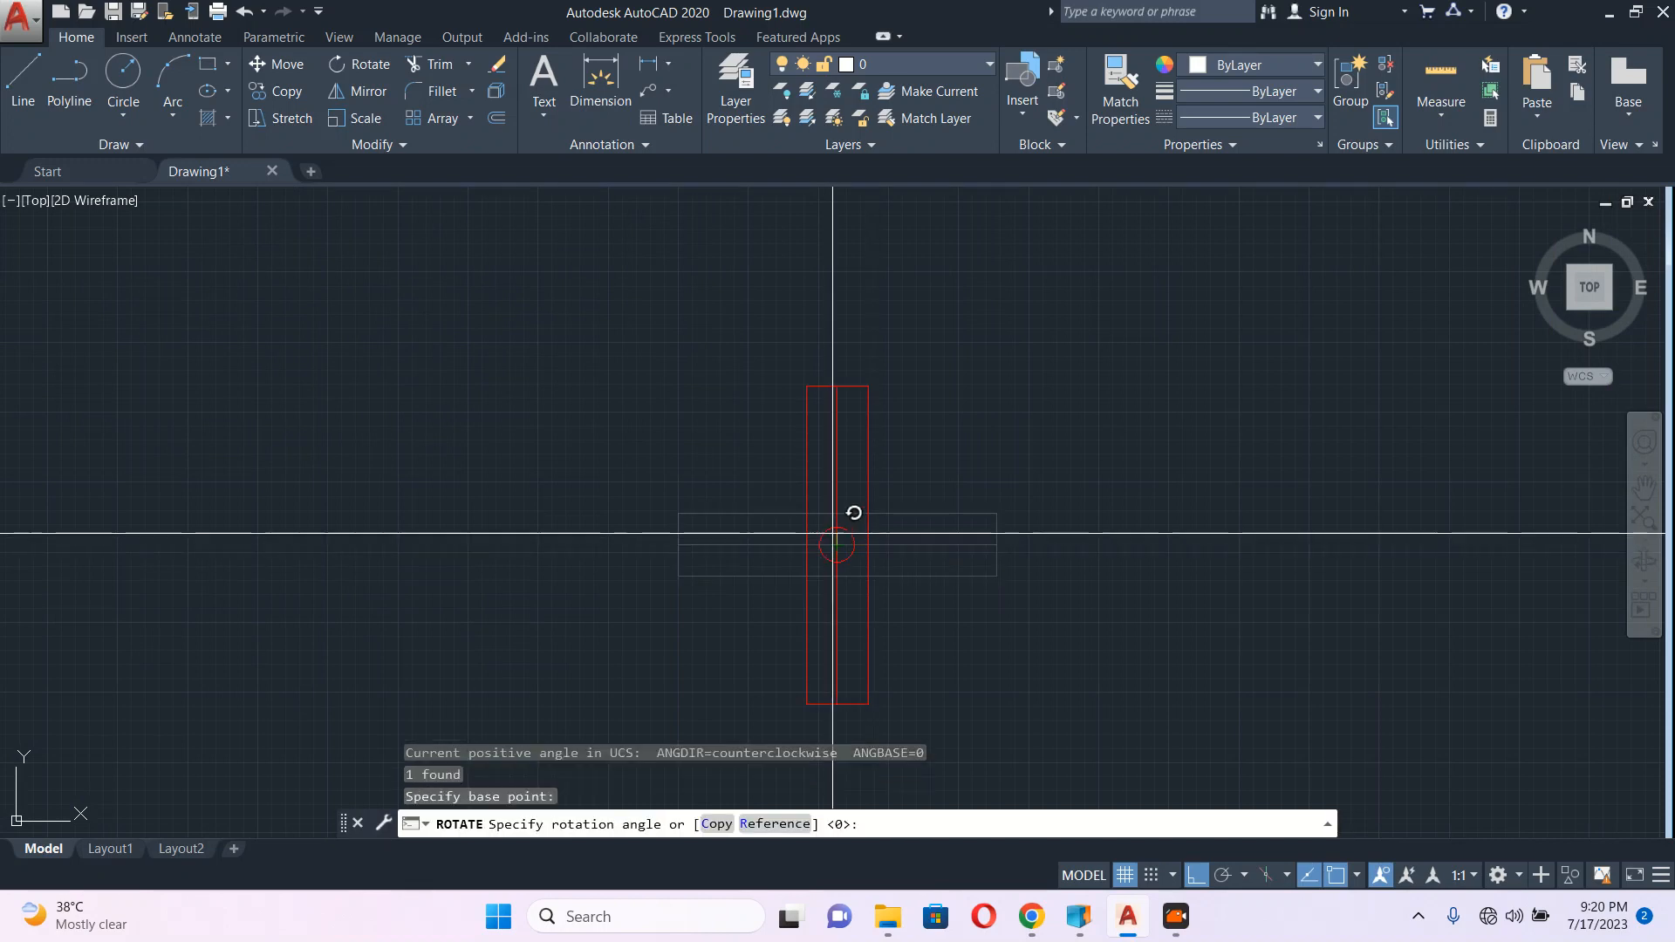
click(815, 325)
Step: Copy the vertical light block to the clipboard with its circle's centre as the base point
click(900, 375)
click(738, 514)
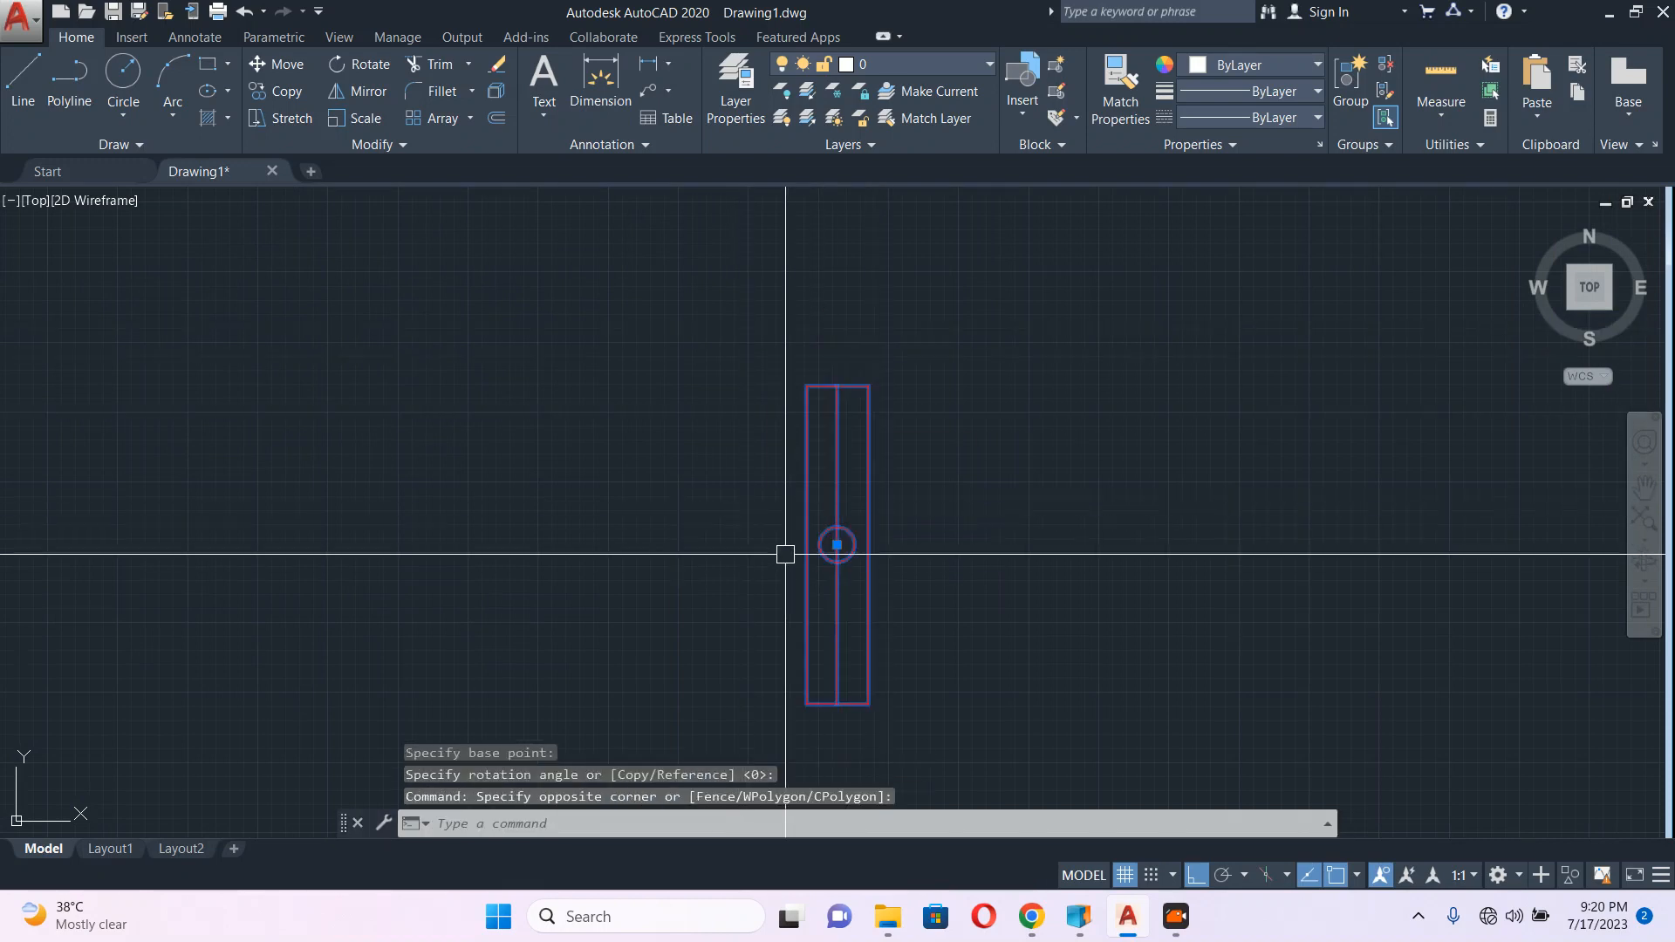
key(ctrl+shift+c)
click(836, 544)
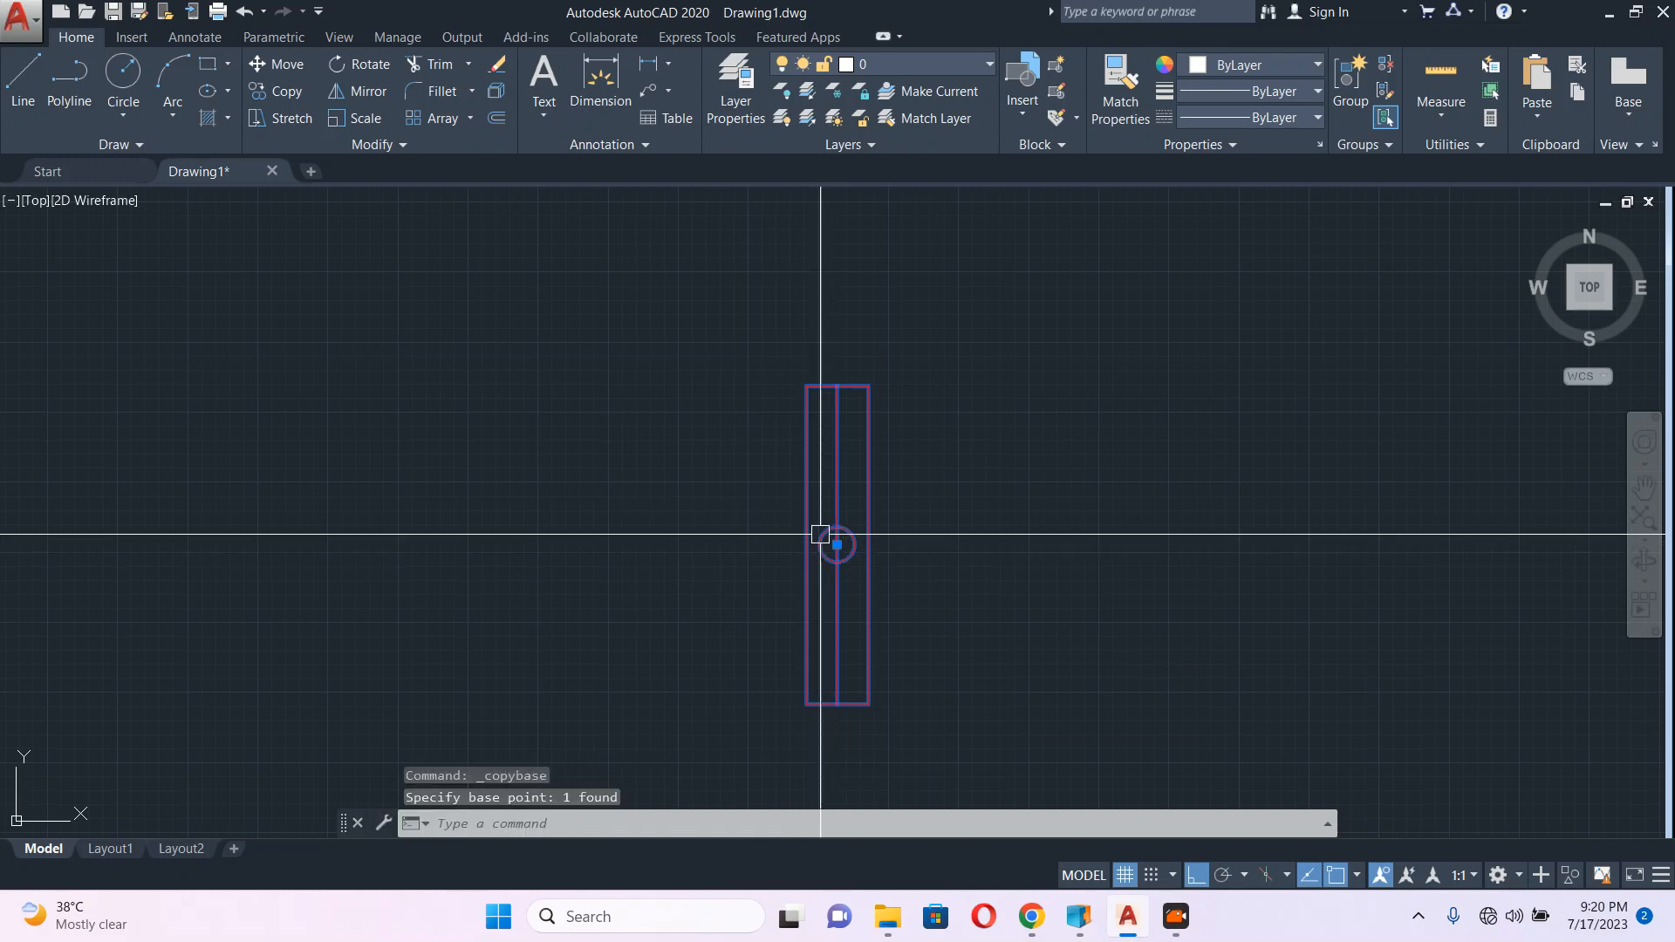
scroll(820, 534, down, 4)
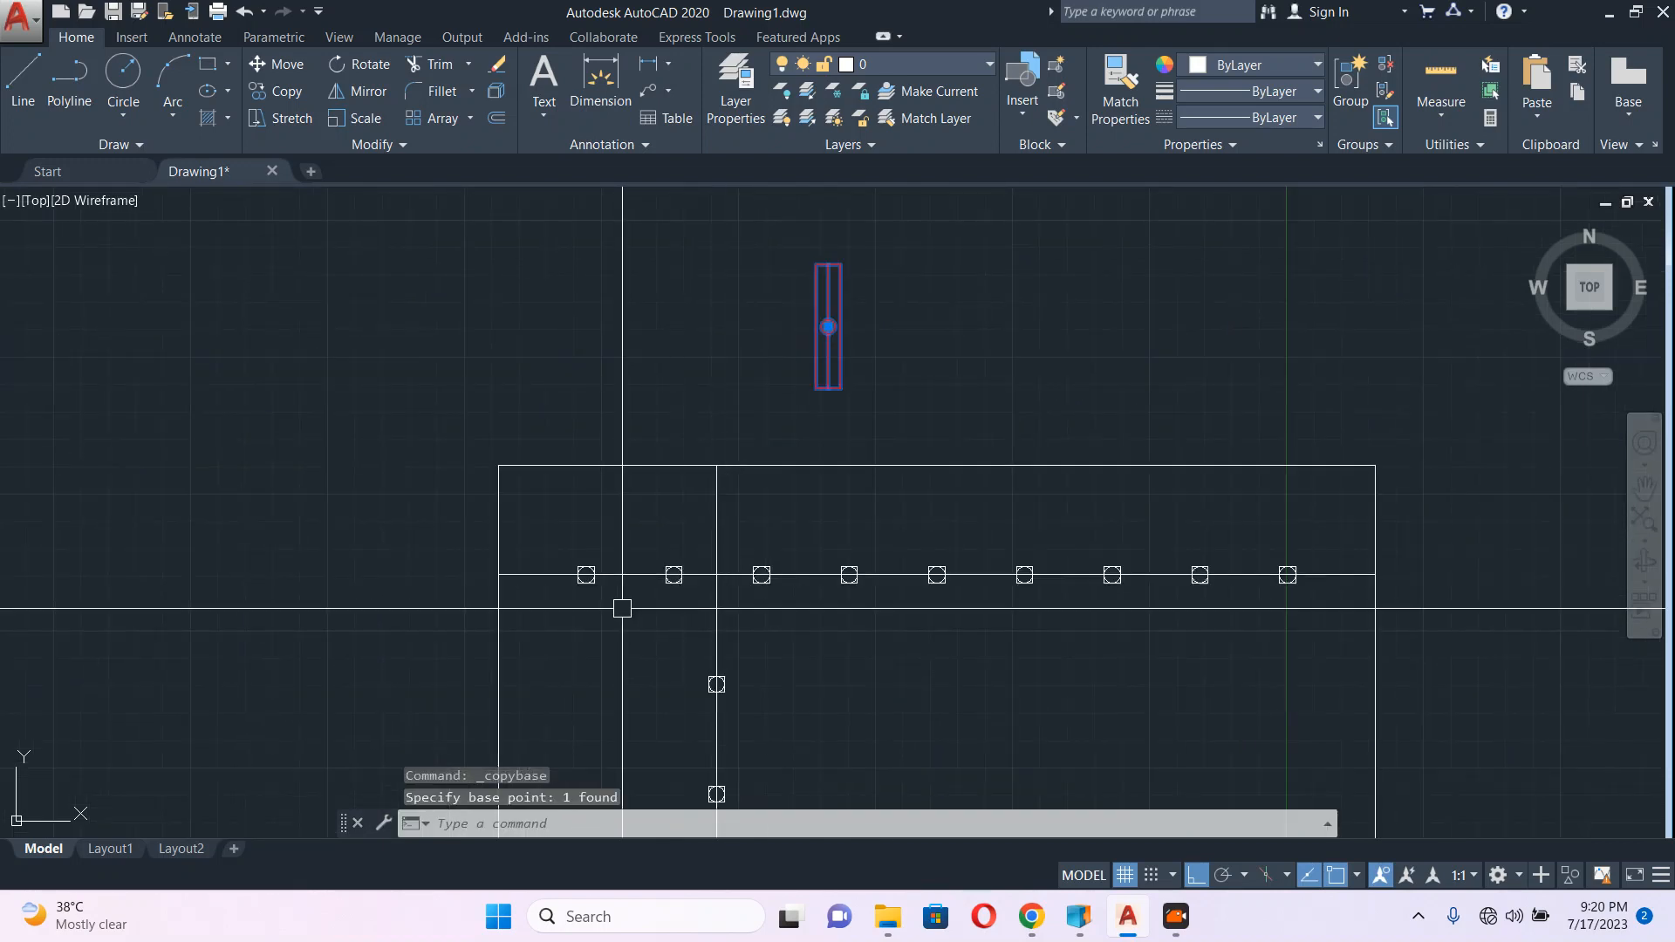
Step: Paste the vertical light block at the first and third division points on the horizontal line
key(Escape)
middle_drag(579, 597, 604, 461)
key(ctrl+v)
scroll(603, 462, up, 5)
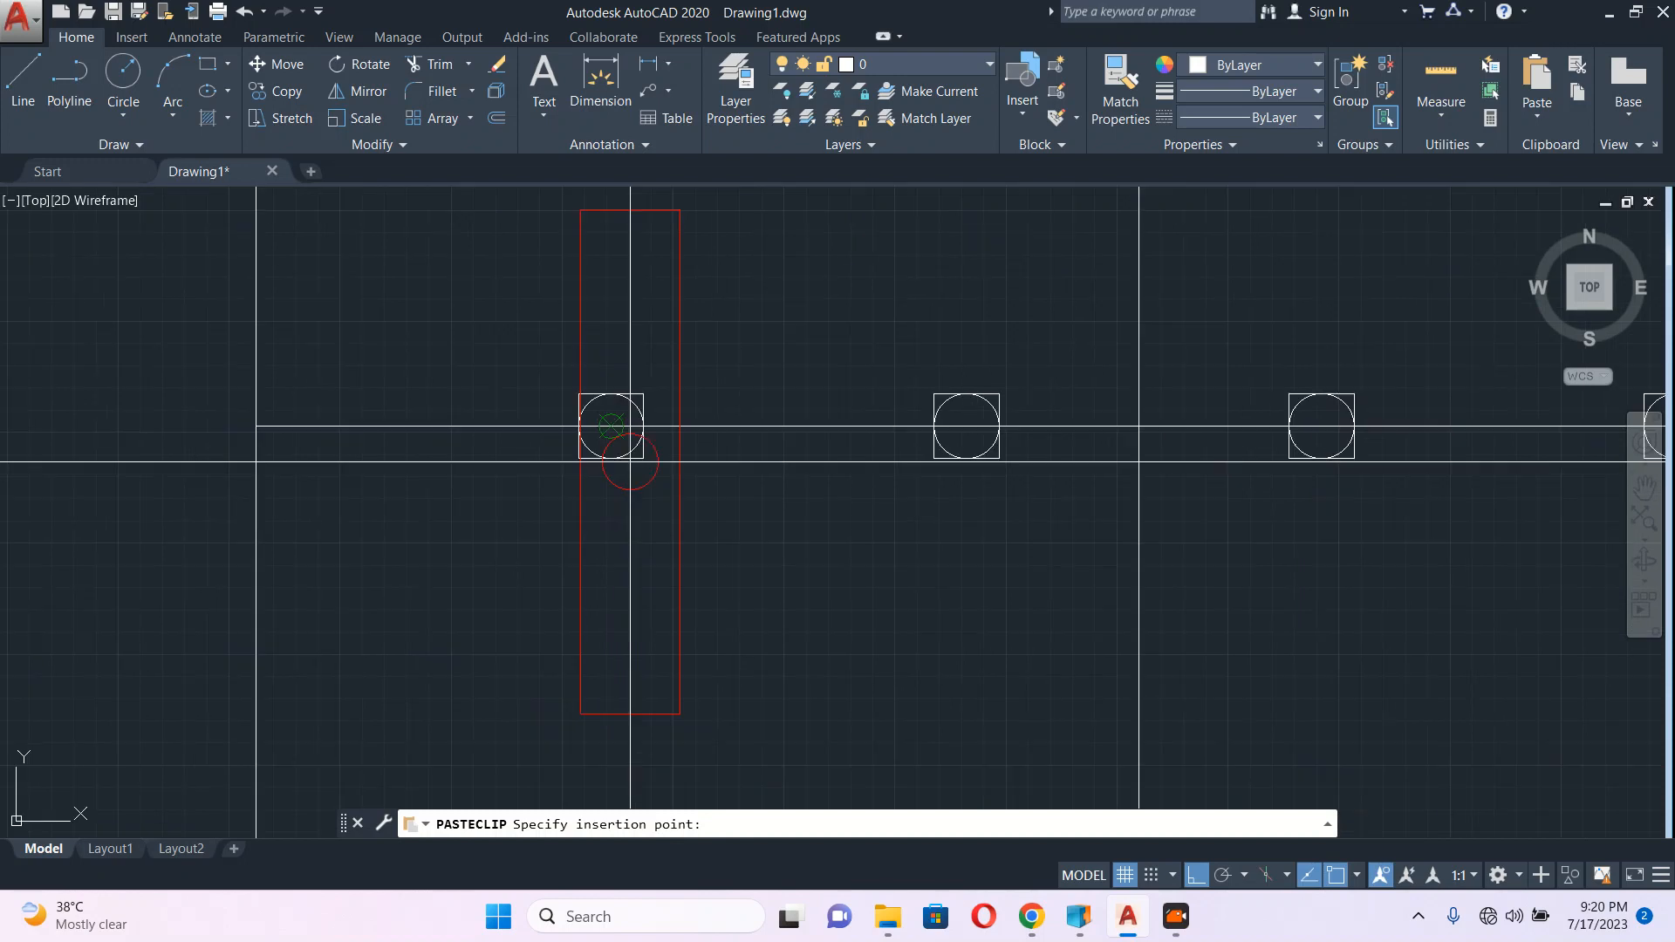
click(611, 426)
scroll(554, 485, down, 5)
scroll(692, 507, up, 4)
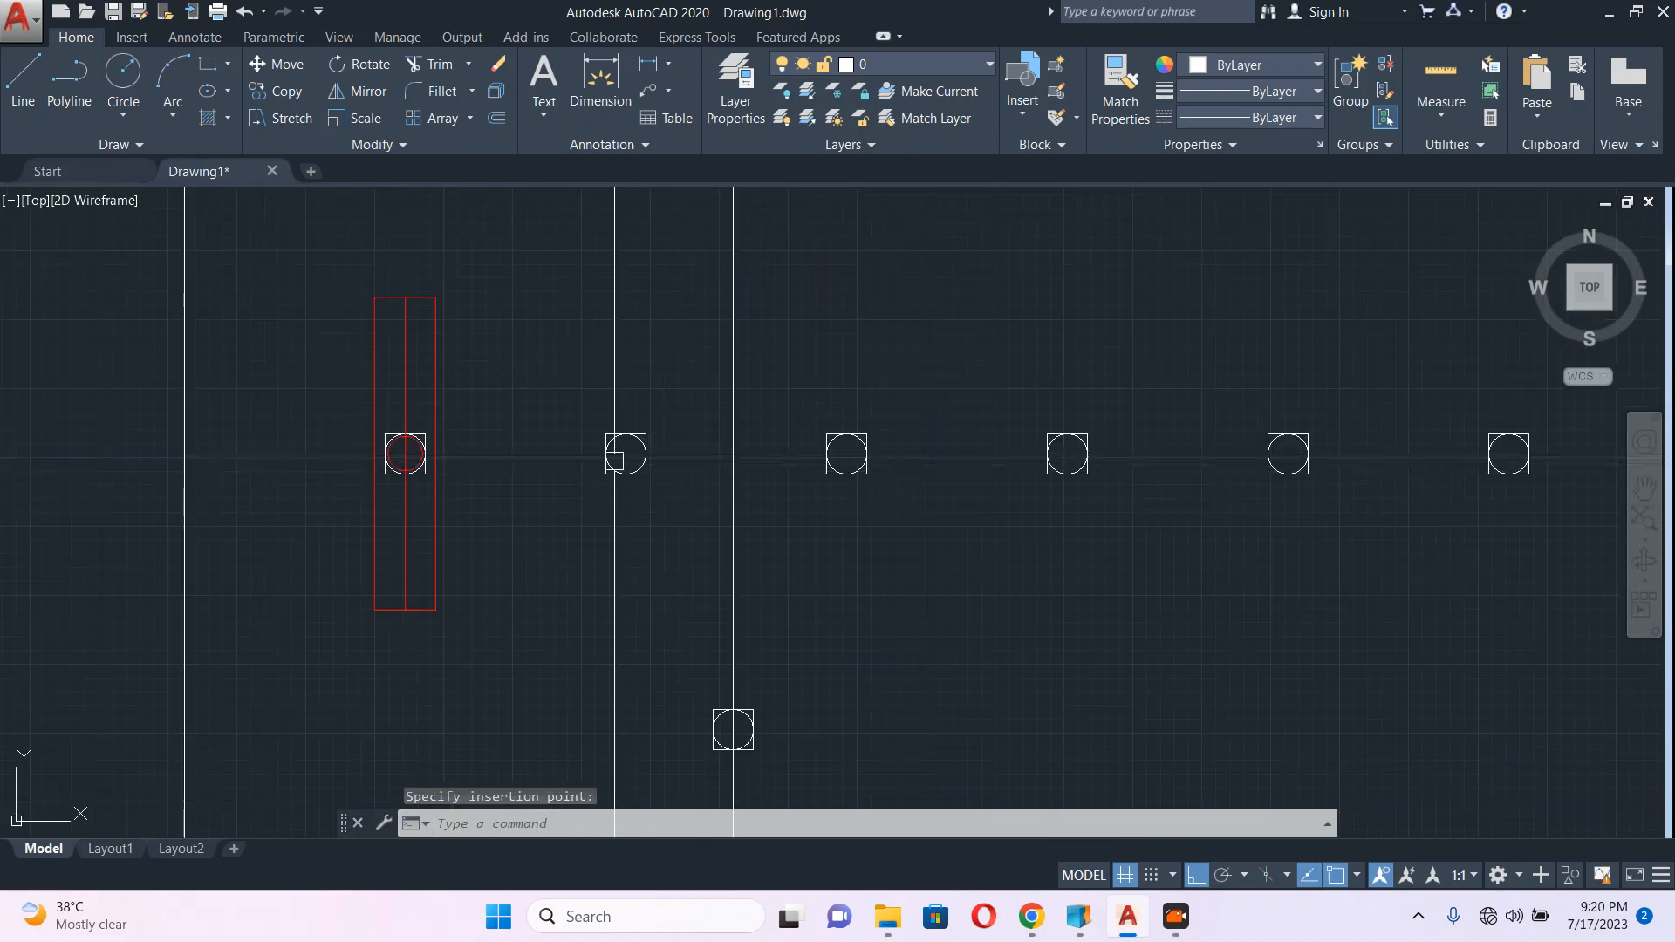
key(ctrl+v)
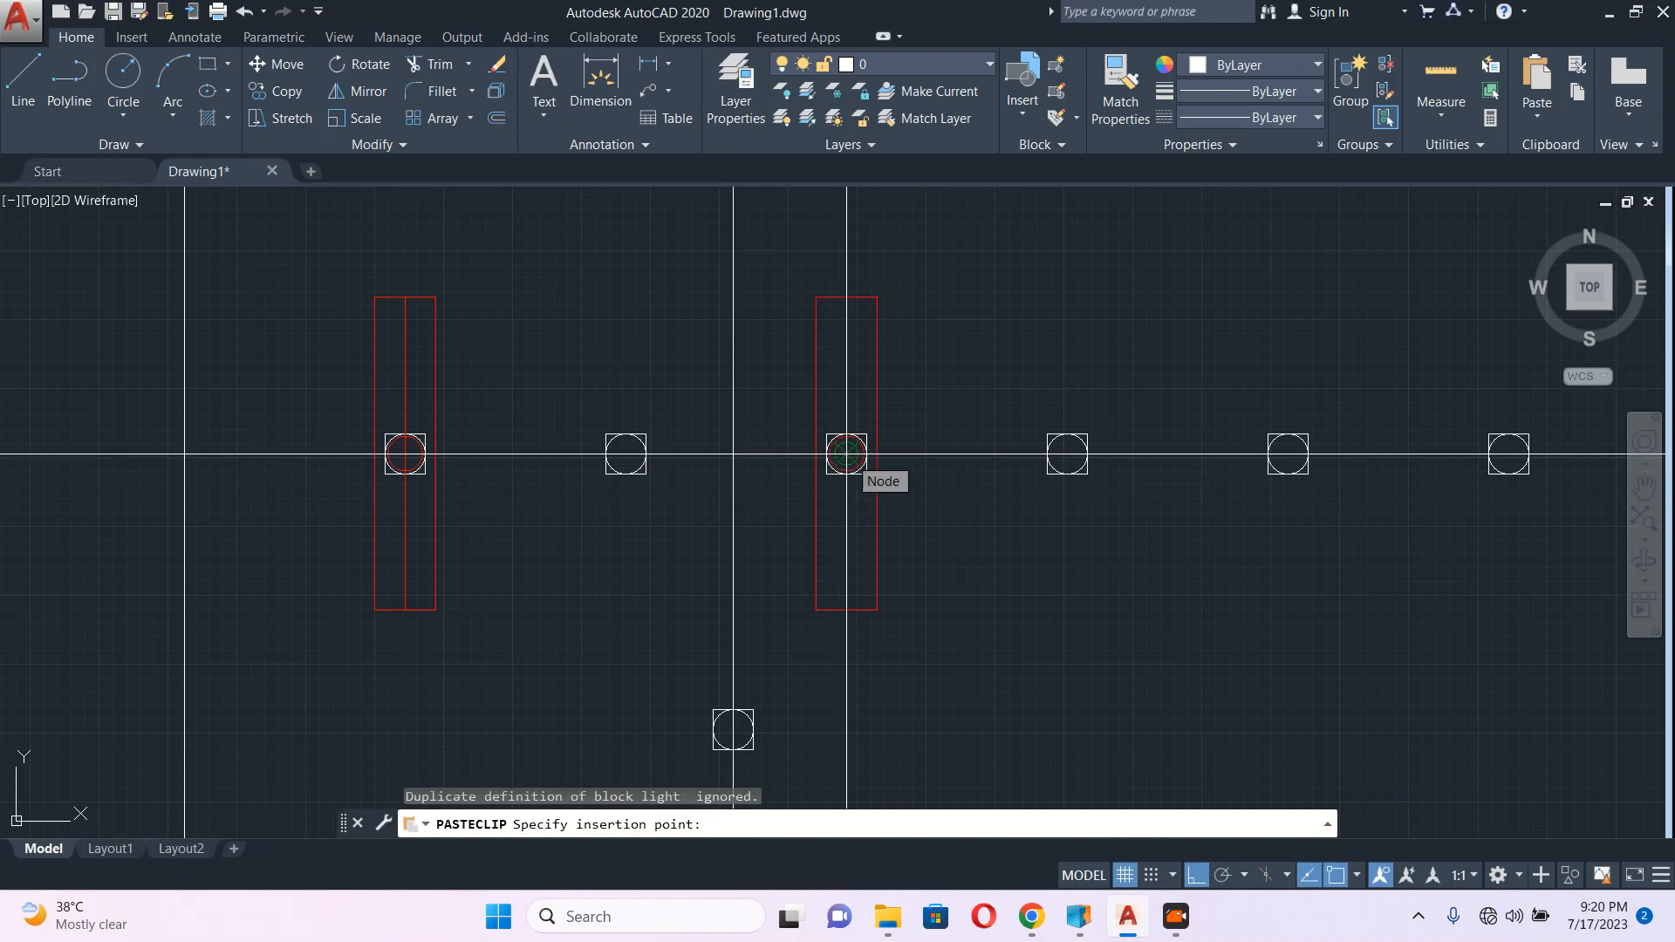
click(846, 454)
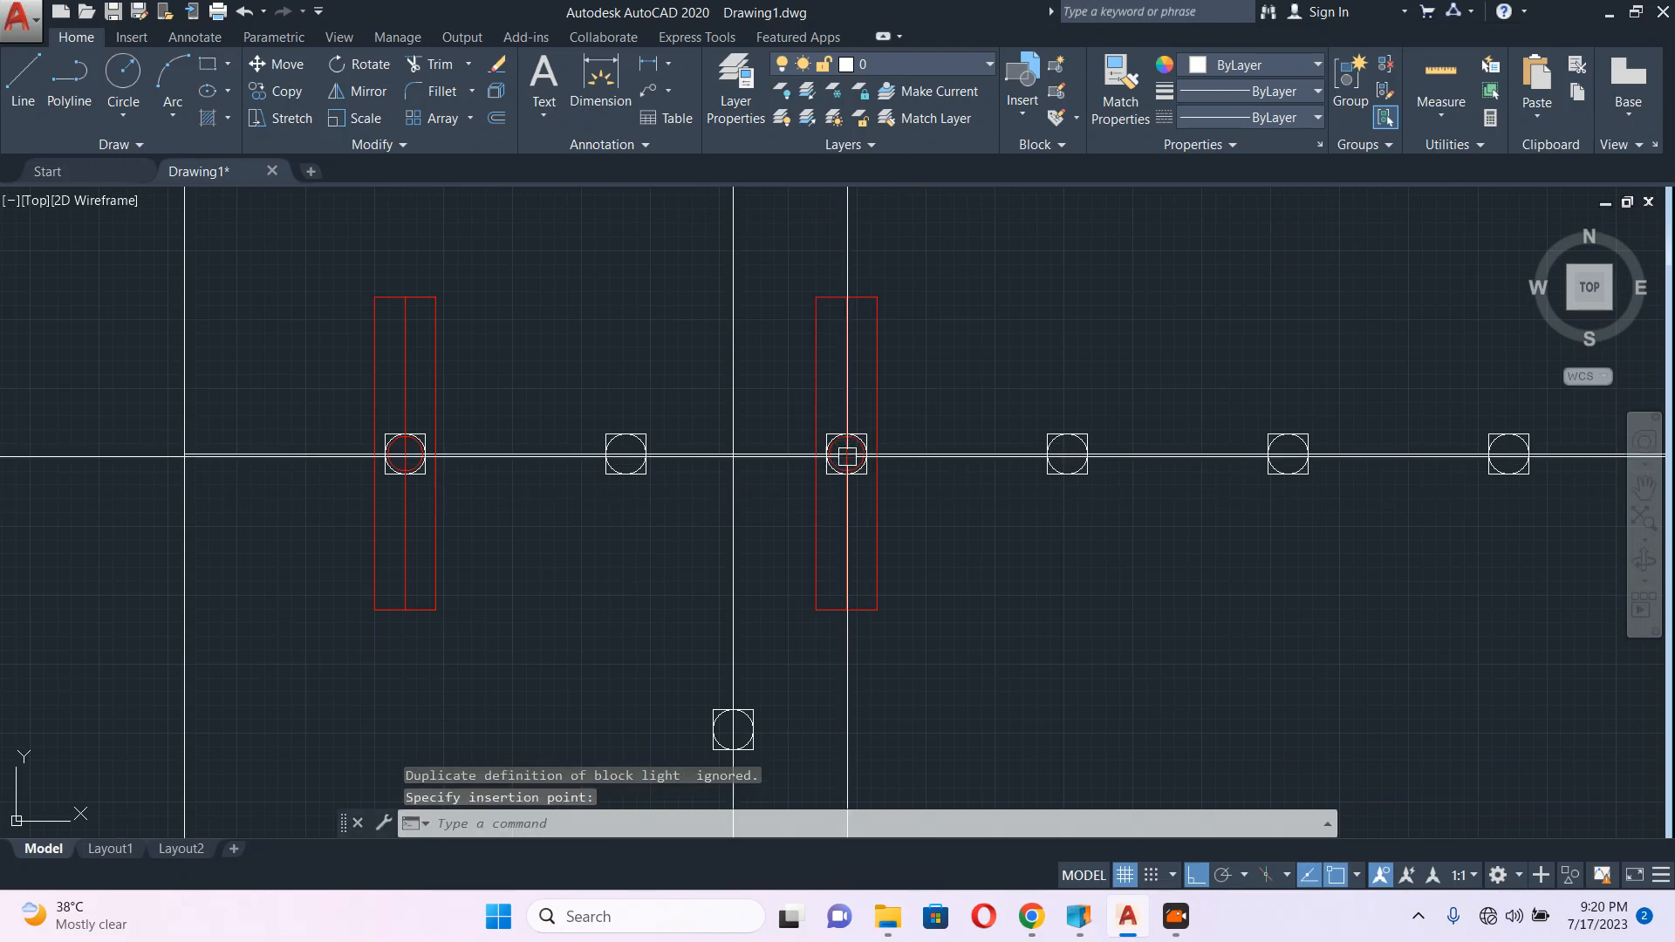
Step: Paste the vertical light block at the fifth, seventh and ninth division points on the horizontal line
middle_drag(1265, 454, 897, 389)
key(ctrl+v)
click(919, 389)
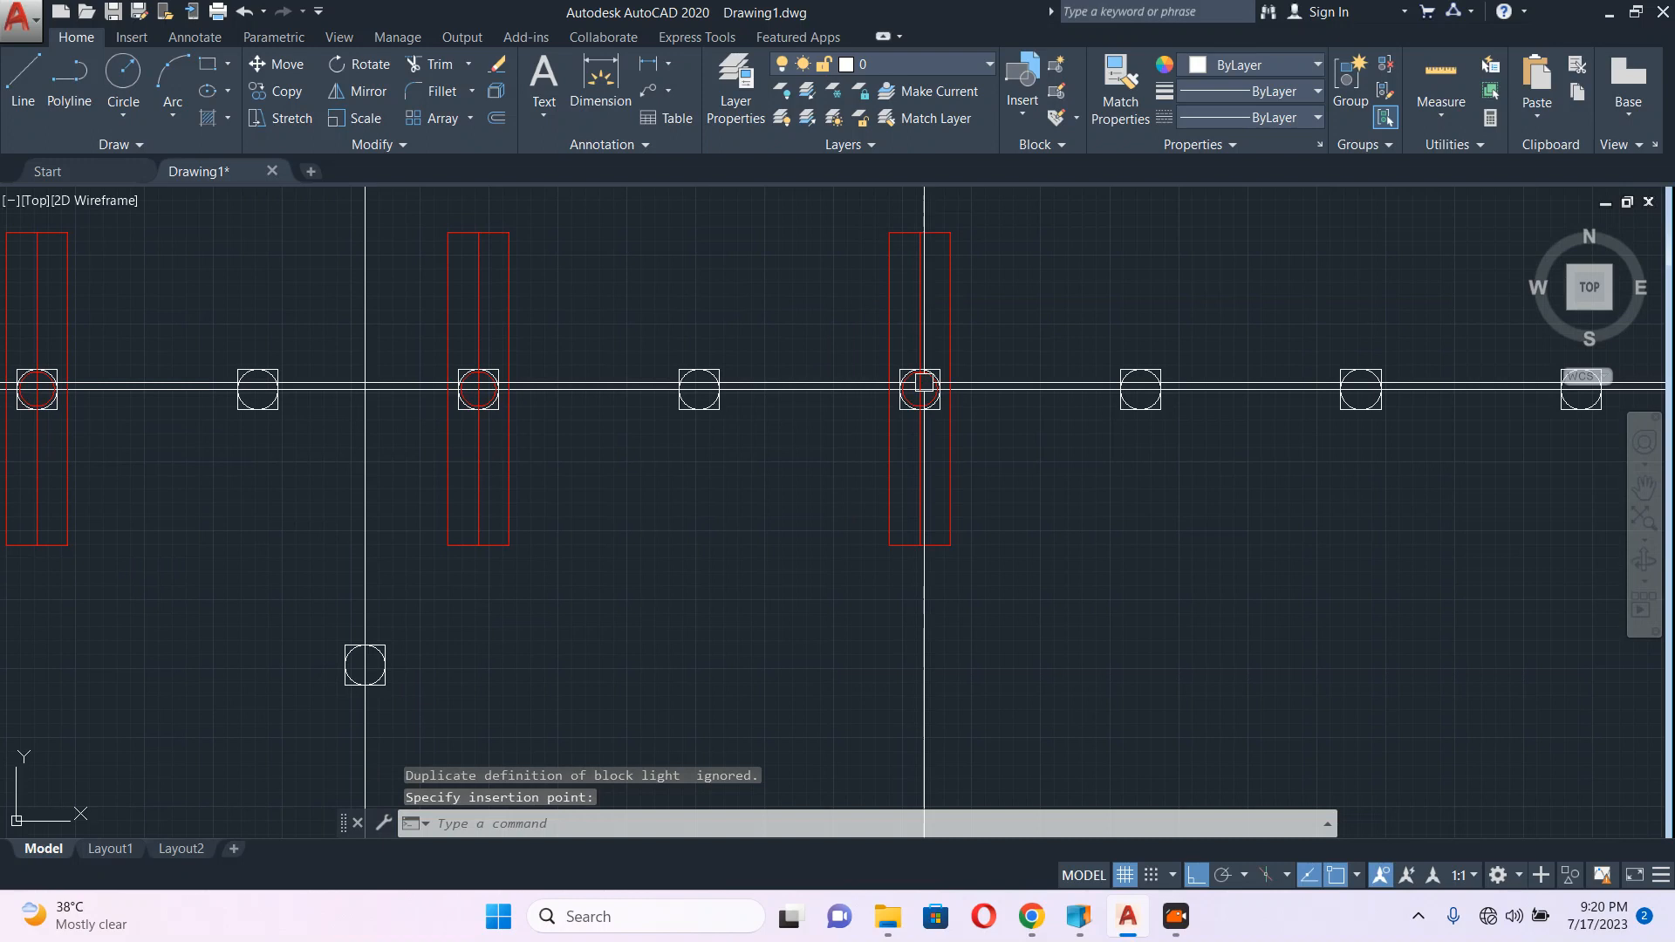
middle_drag(1371, 389, 841, 407)
key(ctrl+v)
click(831, 407)
scroll(867, 425, down, 4)
scroll(998, 451, up, 2)
key(ctrl+v)
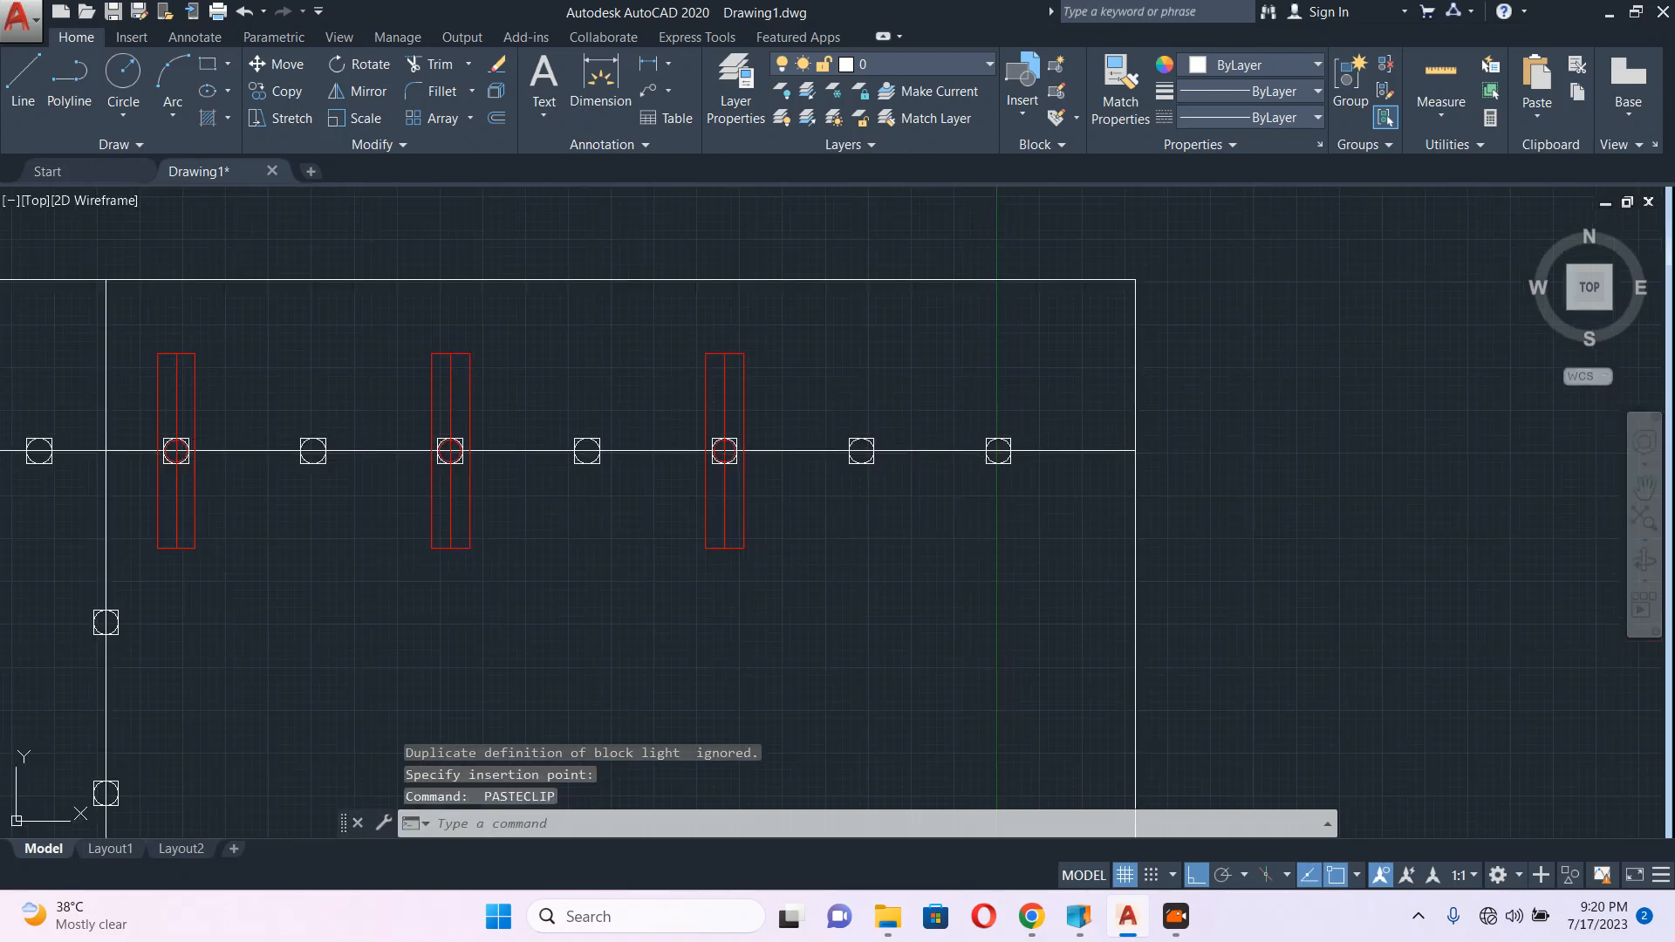
key(Escape)
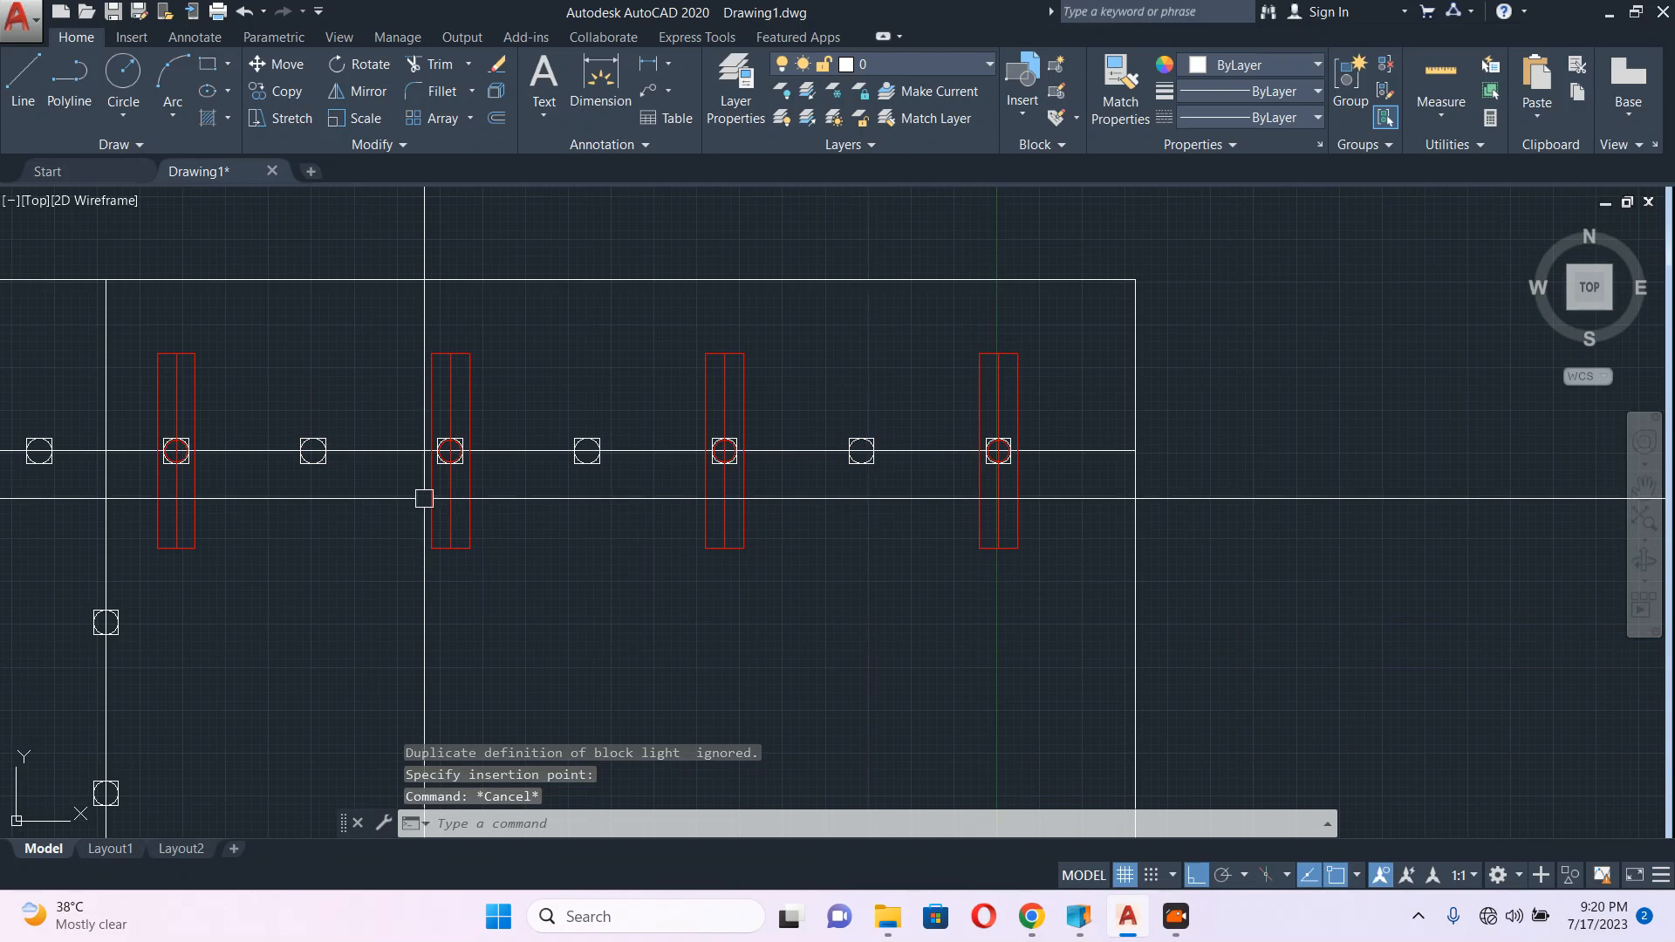
Step: Delete all the division point markers along the horizontal line, keeping the line and the light blocks
middle_drag(428, 497, 859, 509)
scroll(858, 508, down, 2)
click(398, 457)
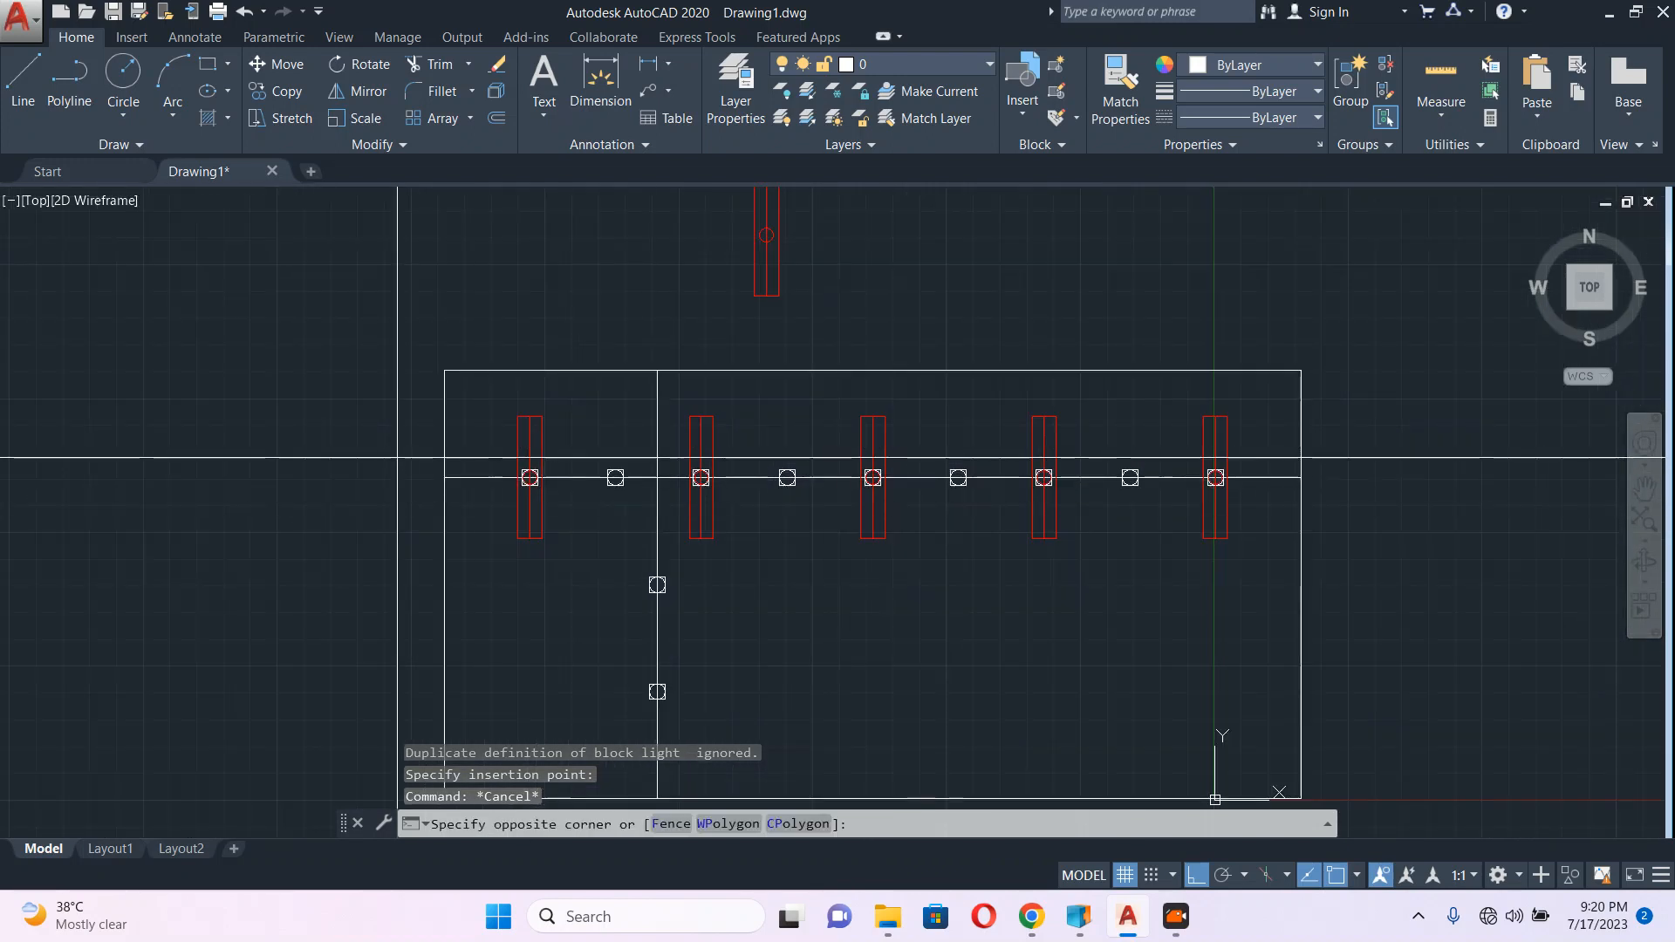
click(823, 506)
key(Escape)
click(354, 456)
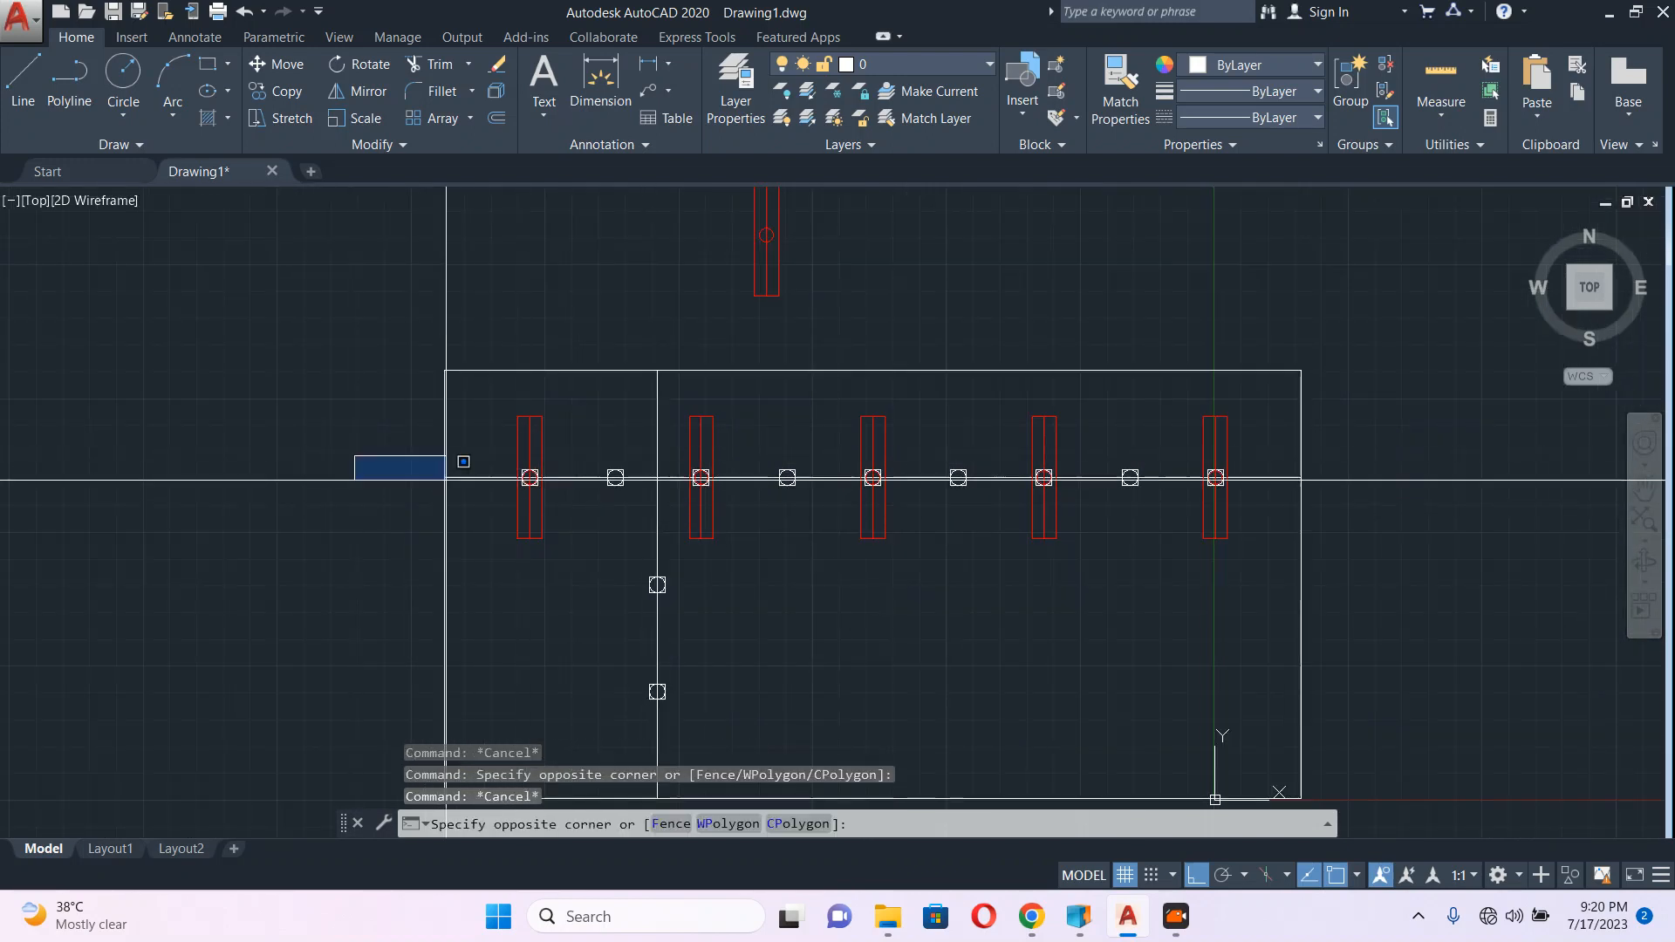
click(1239, 484)
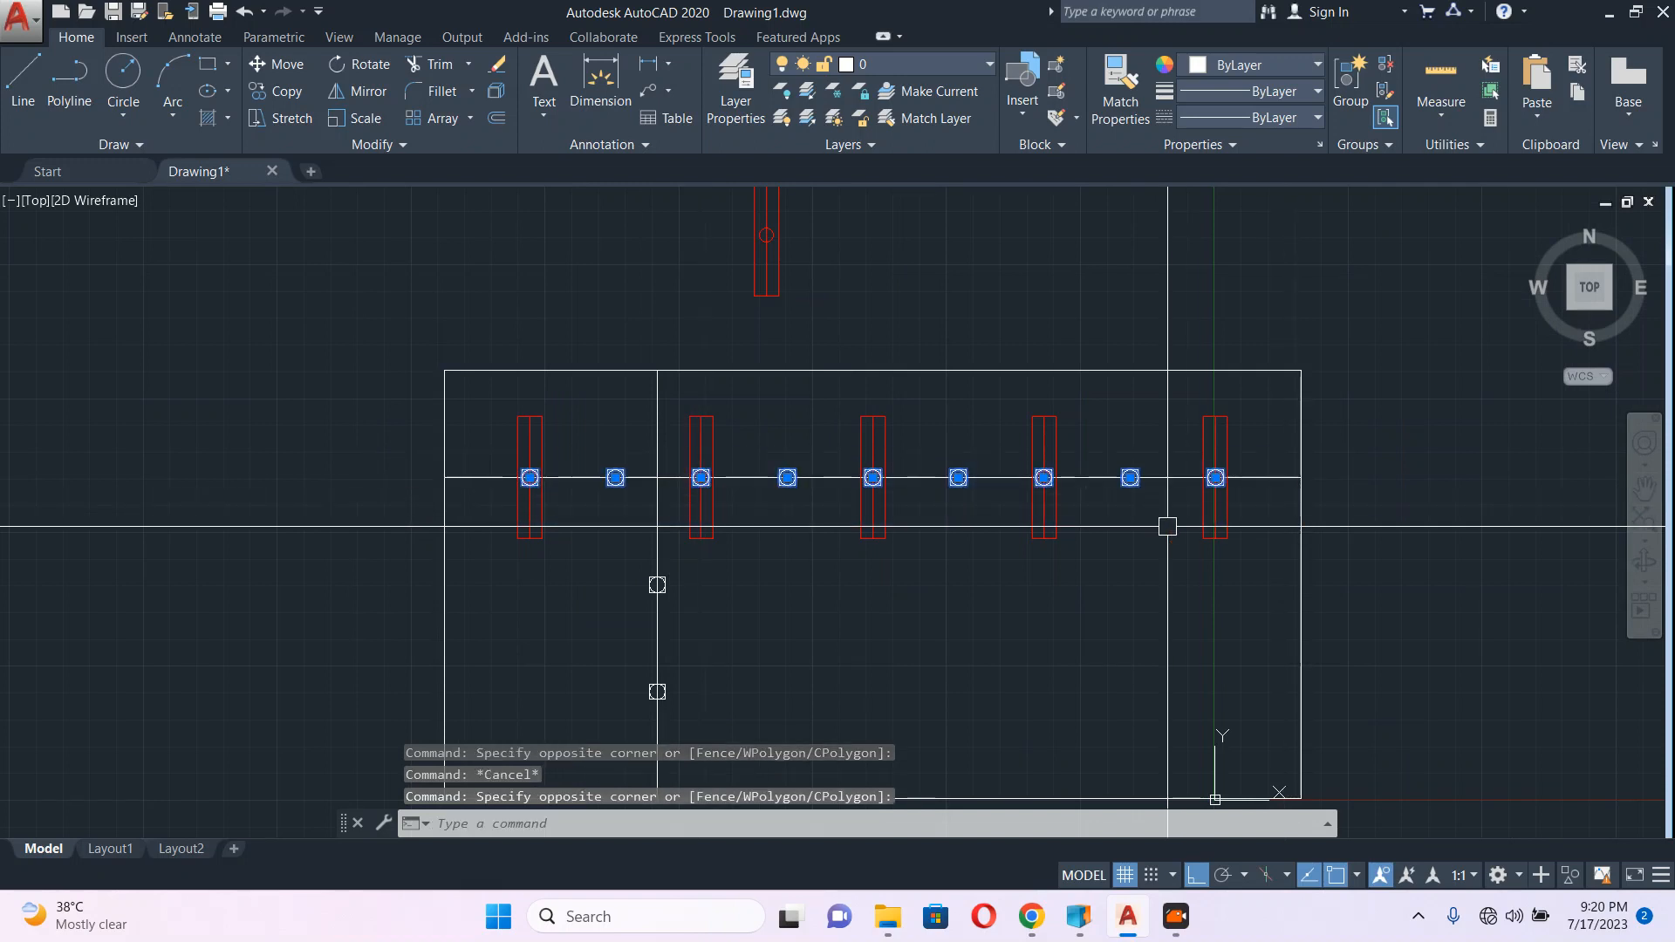
key(Delete)
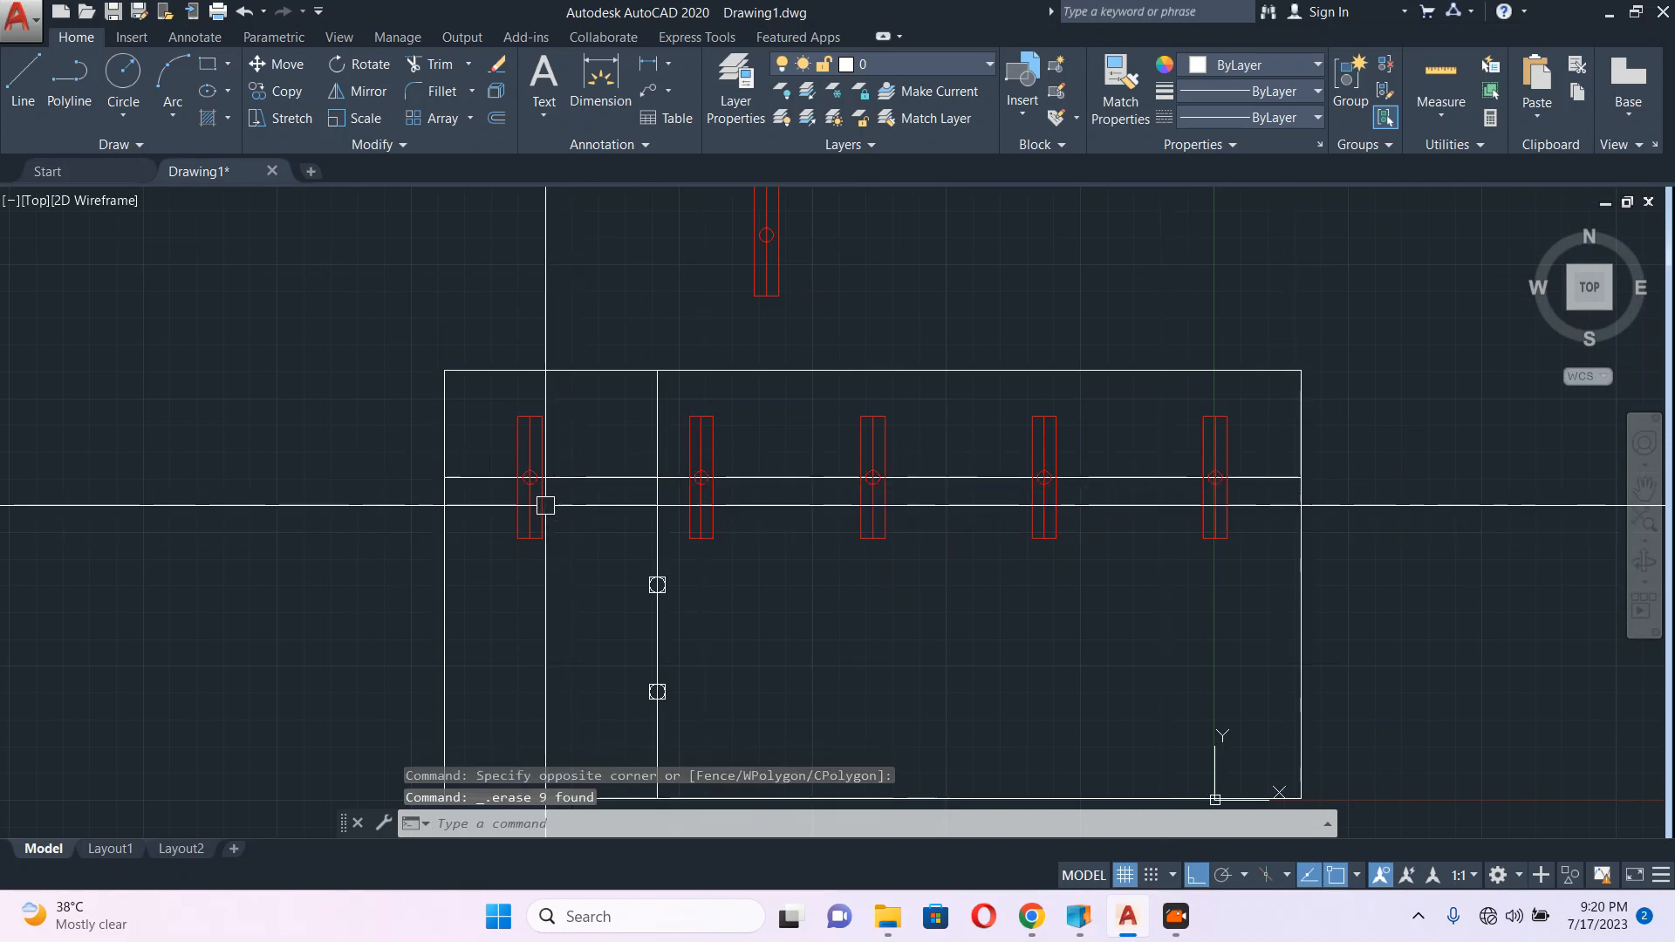
Step: Draw a circle centred on the first light, with its radius reaching the rectangle's left edge
scroll(627, 514, up, 2)
text(c)
key(Return)
scroll(471, 456, up, 2)
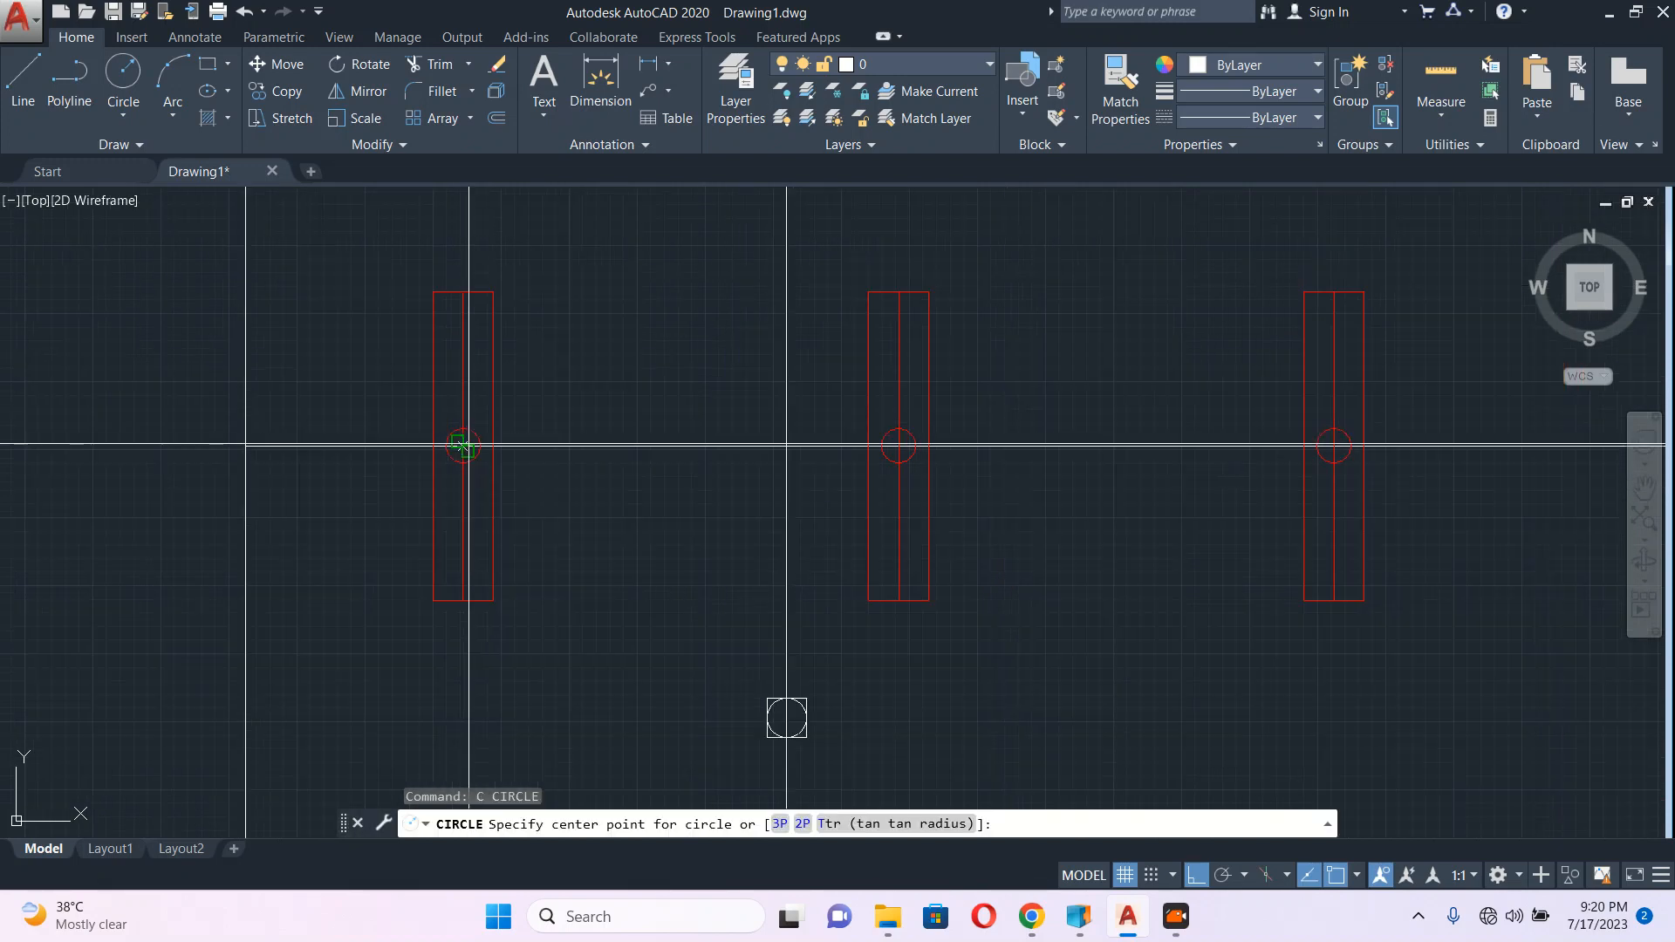
click(462, 445)
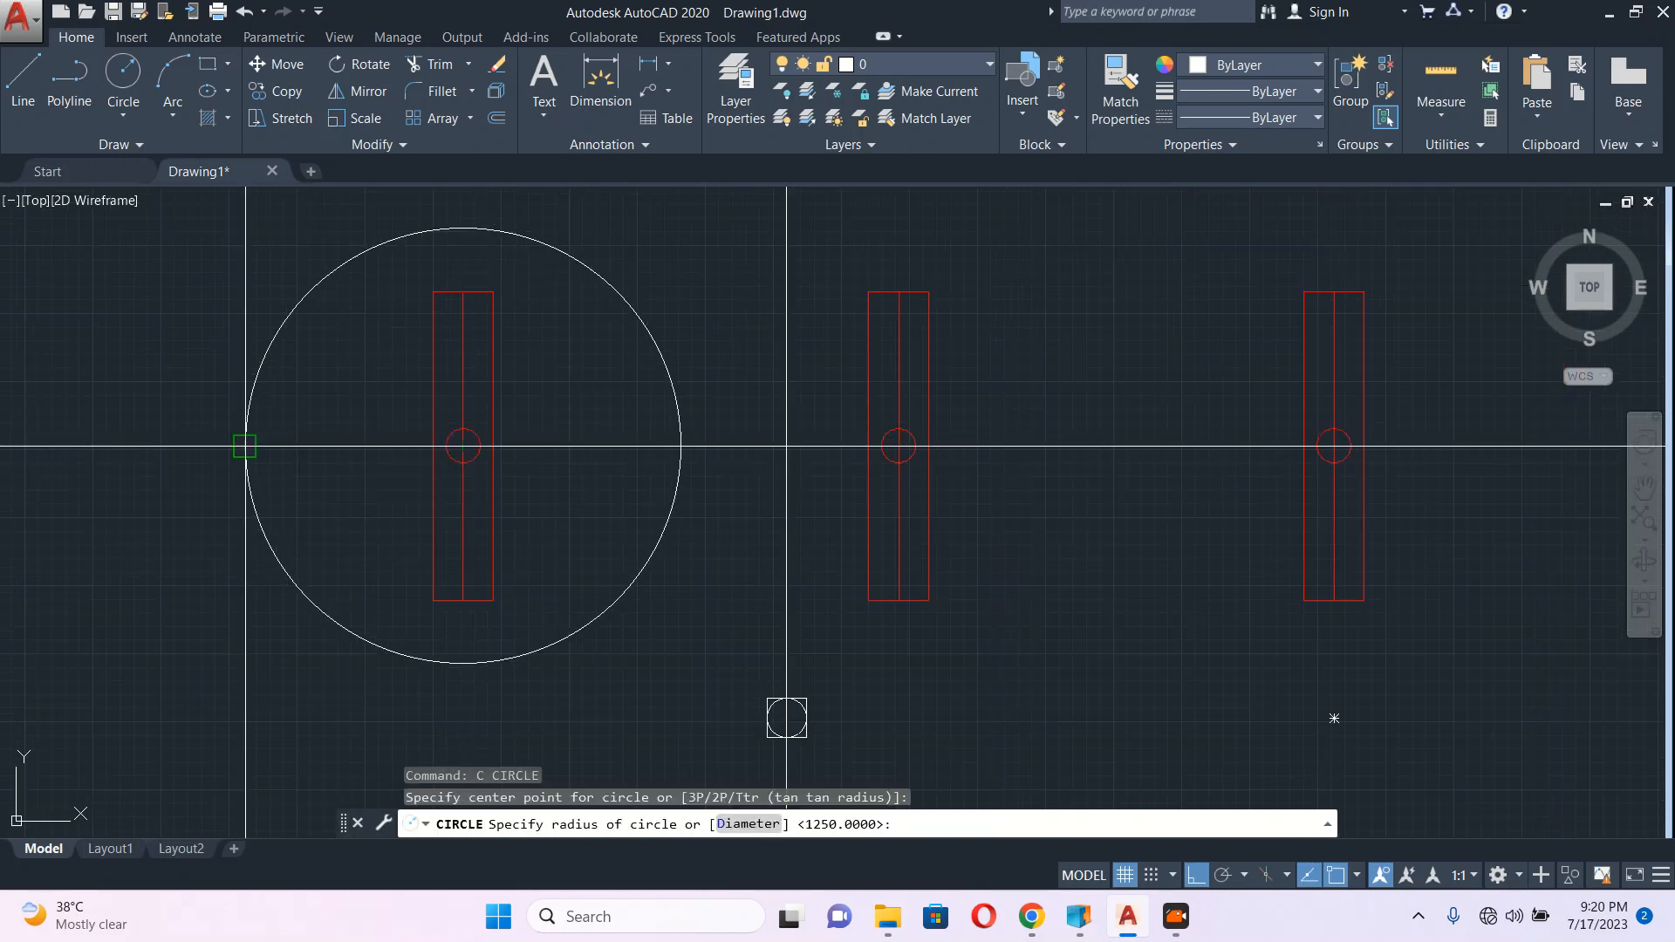
click(244, 440)
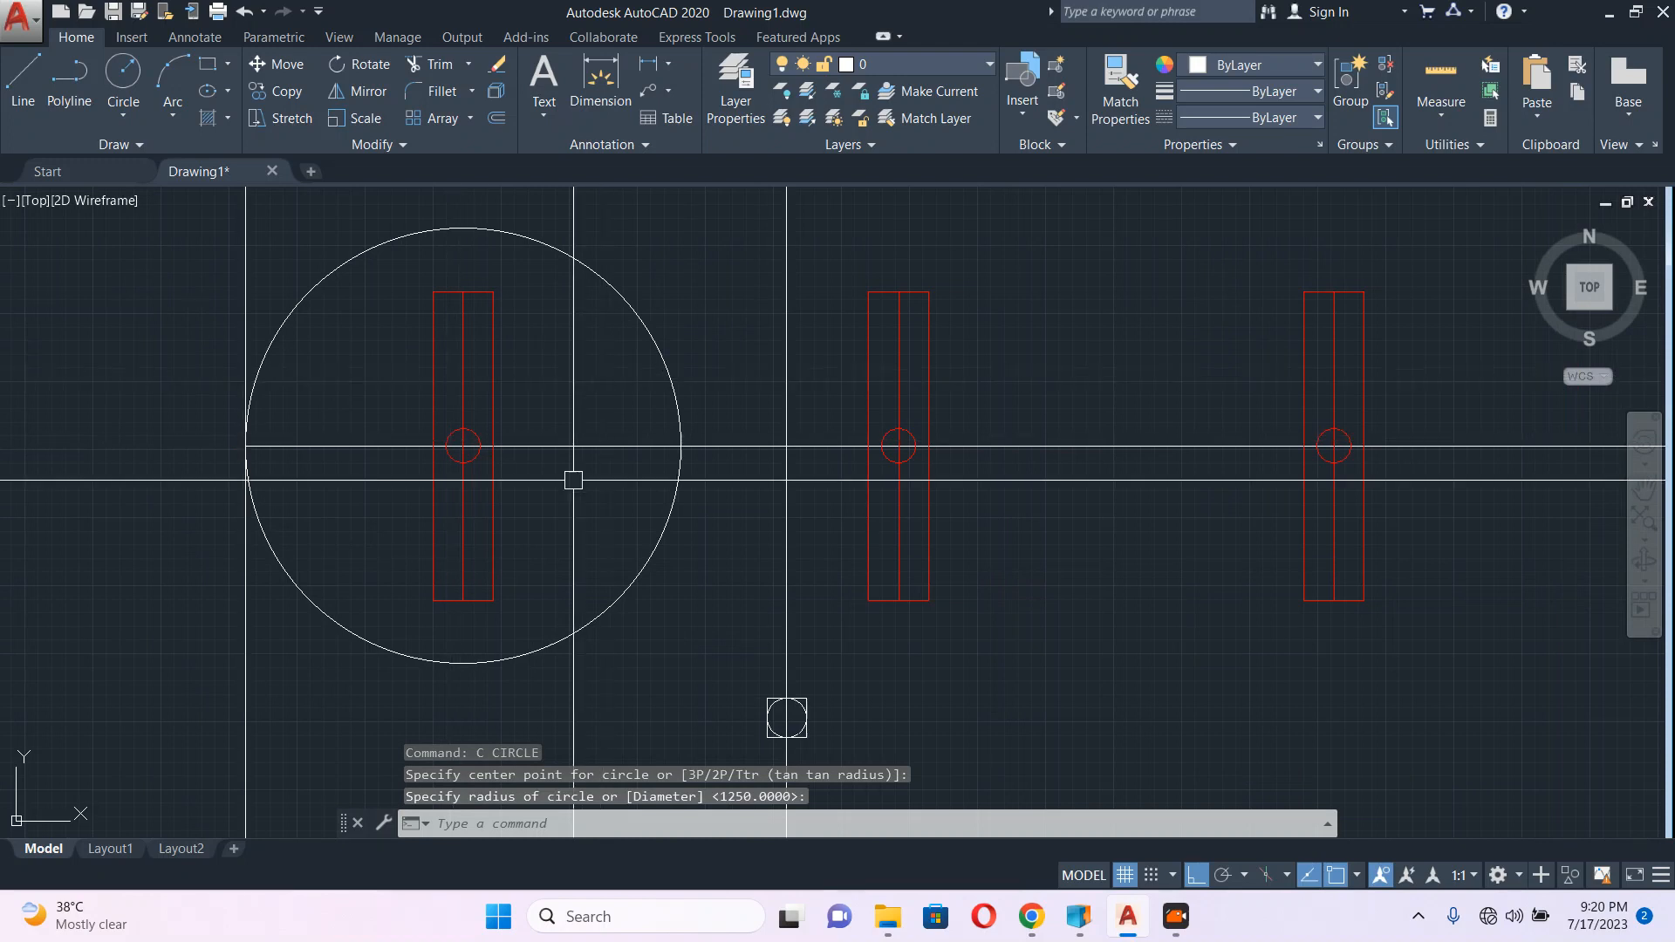
Step: Copy the large circle from the centre of the first light to the centre of the second light
click(658, 349)
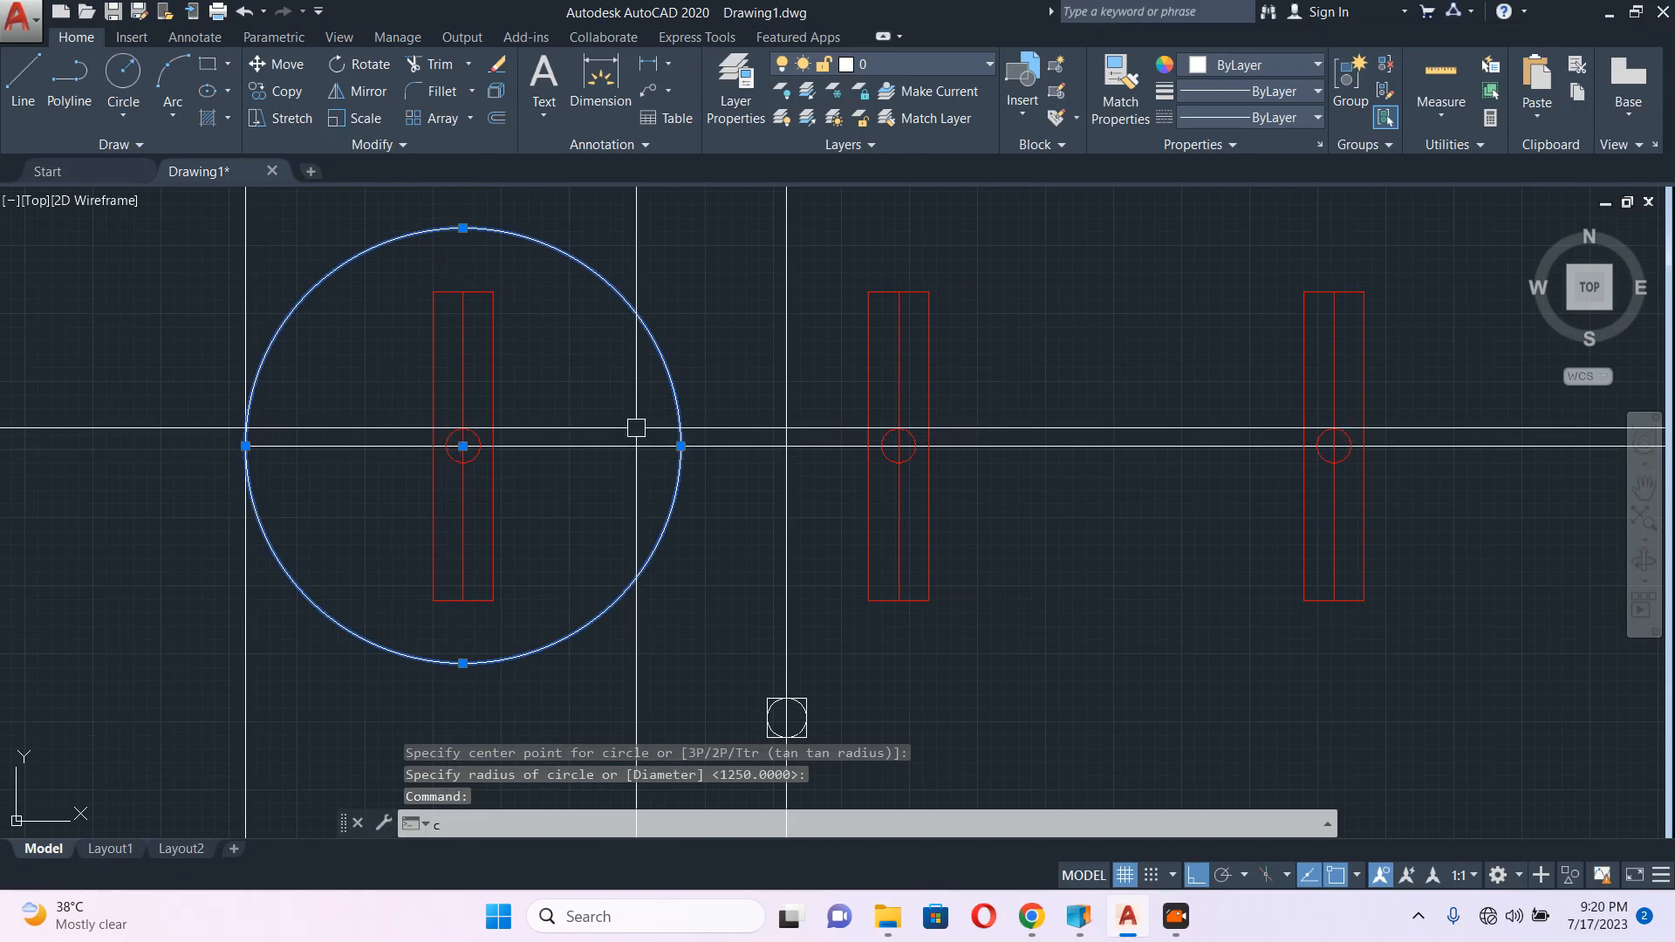
text(co)
key(Return)
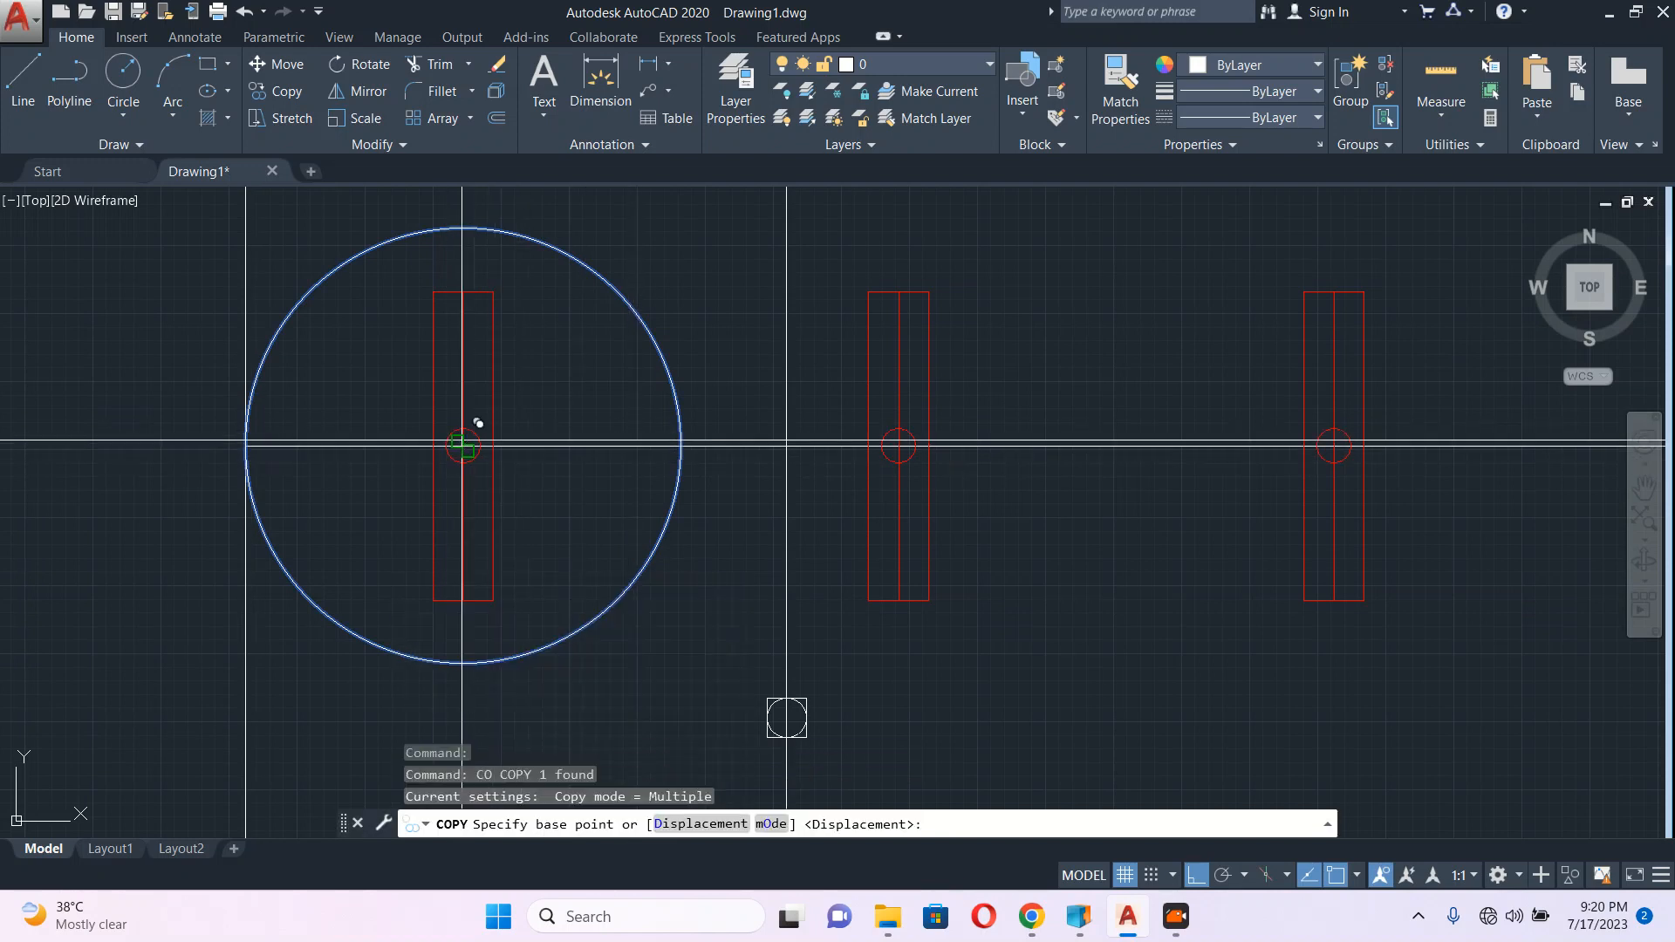
click(462, 444)
click(896, 445)
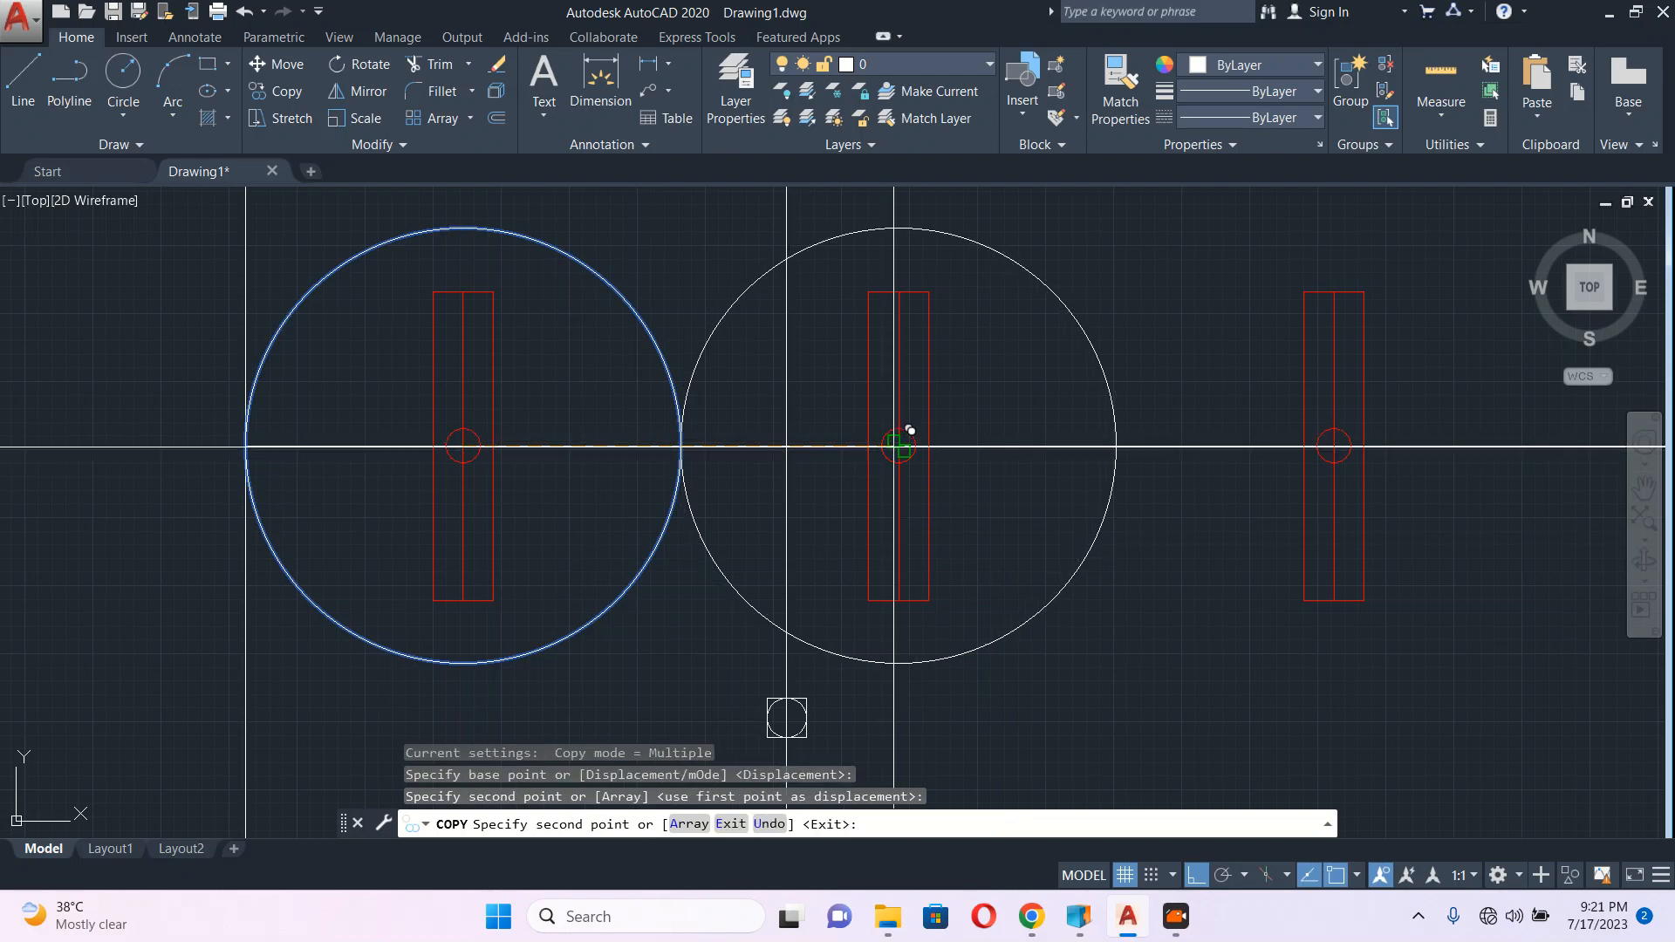
key(Escape)
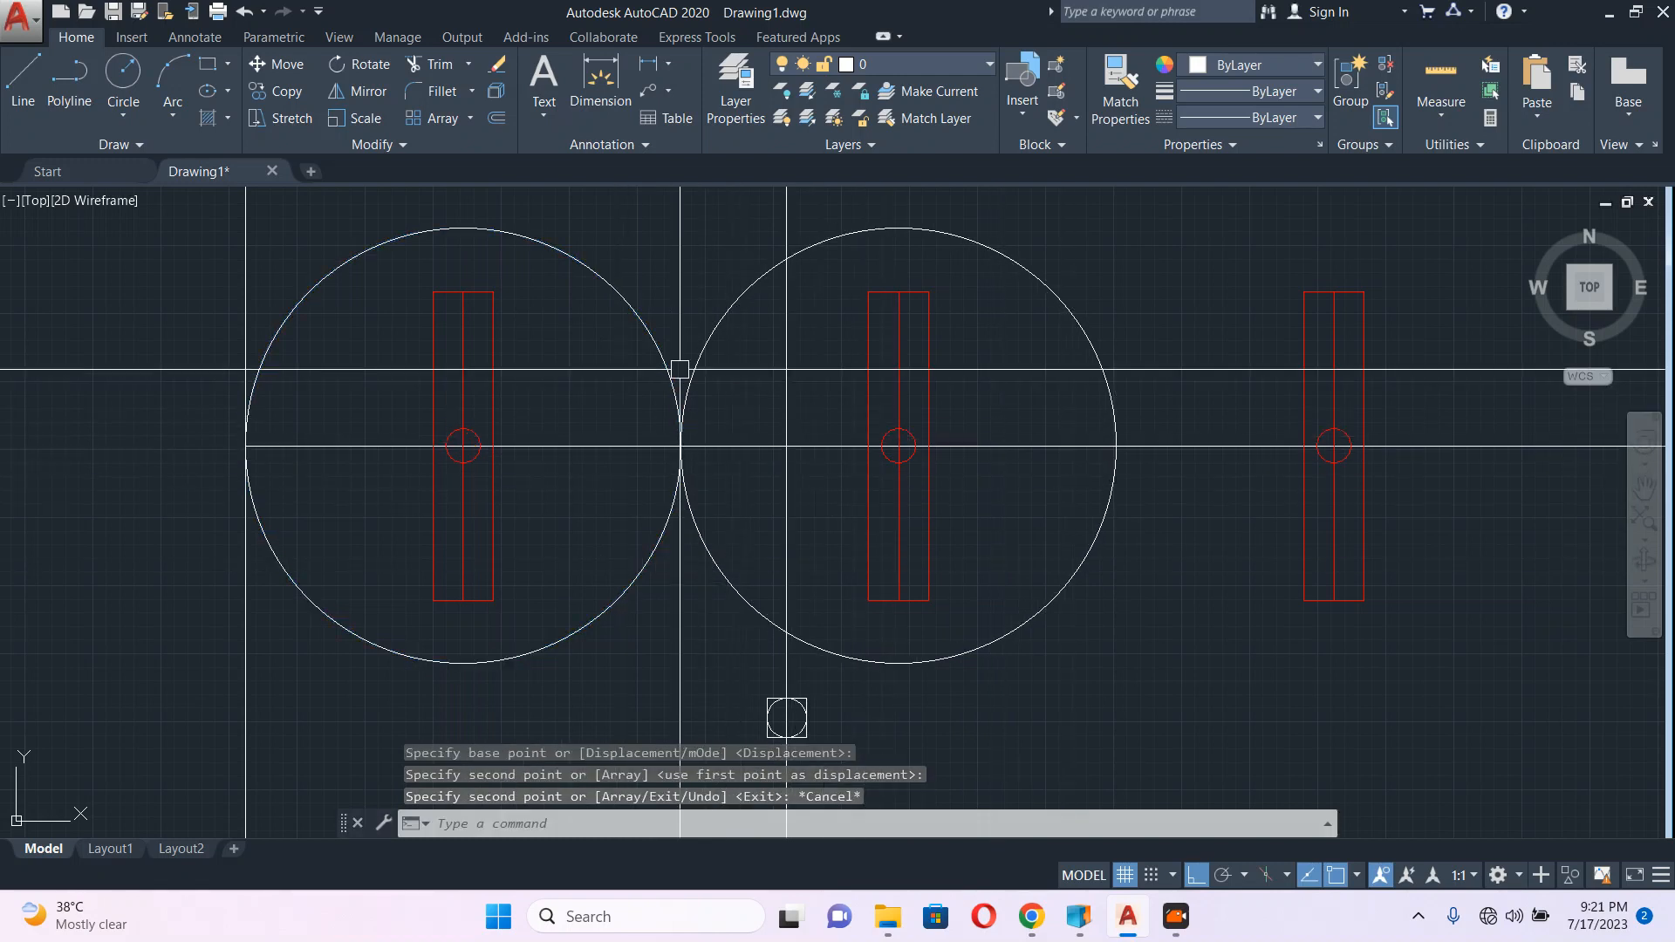
Step: Erase both large circles around the first two lights
click(1055, 362)
text(e)
key(Return)
click(605, 250)
click(571, 314)
key(space)
Step: Copy the row of five lights from the intersection of the two inner lines to the lower division point on the vertical line
scroll(570, 356, down, 4)
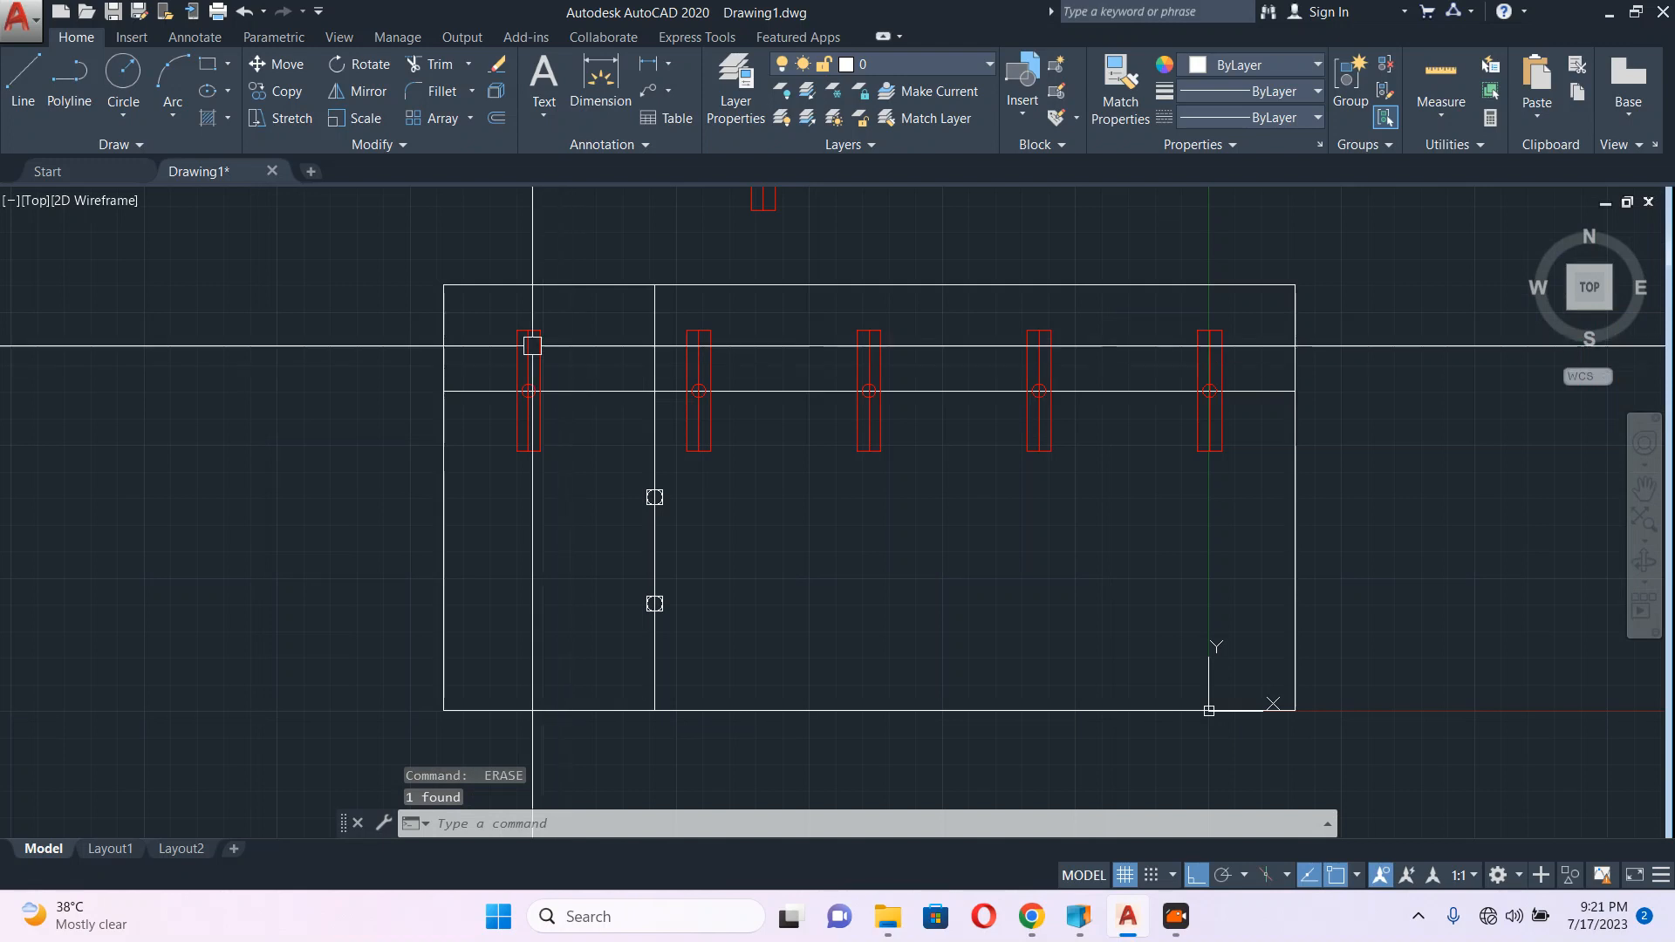
click(532, 345)
click(707, 343)
click(879, 345)
click(1038, 340)
click(1205, 338)
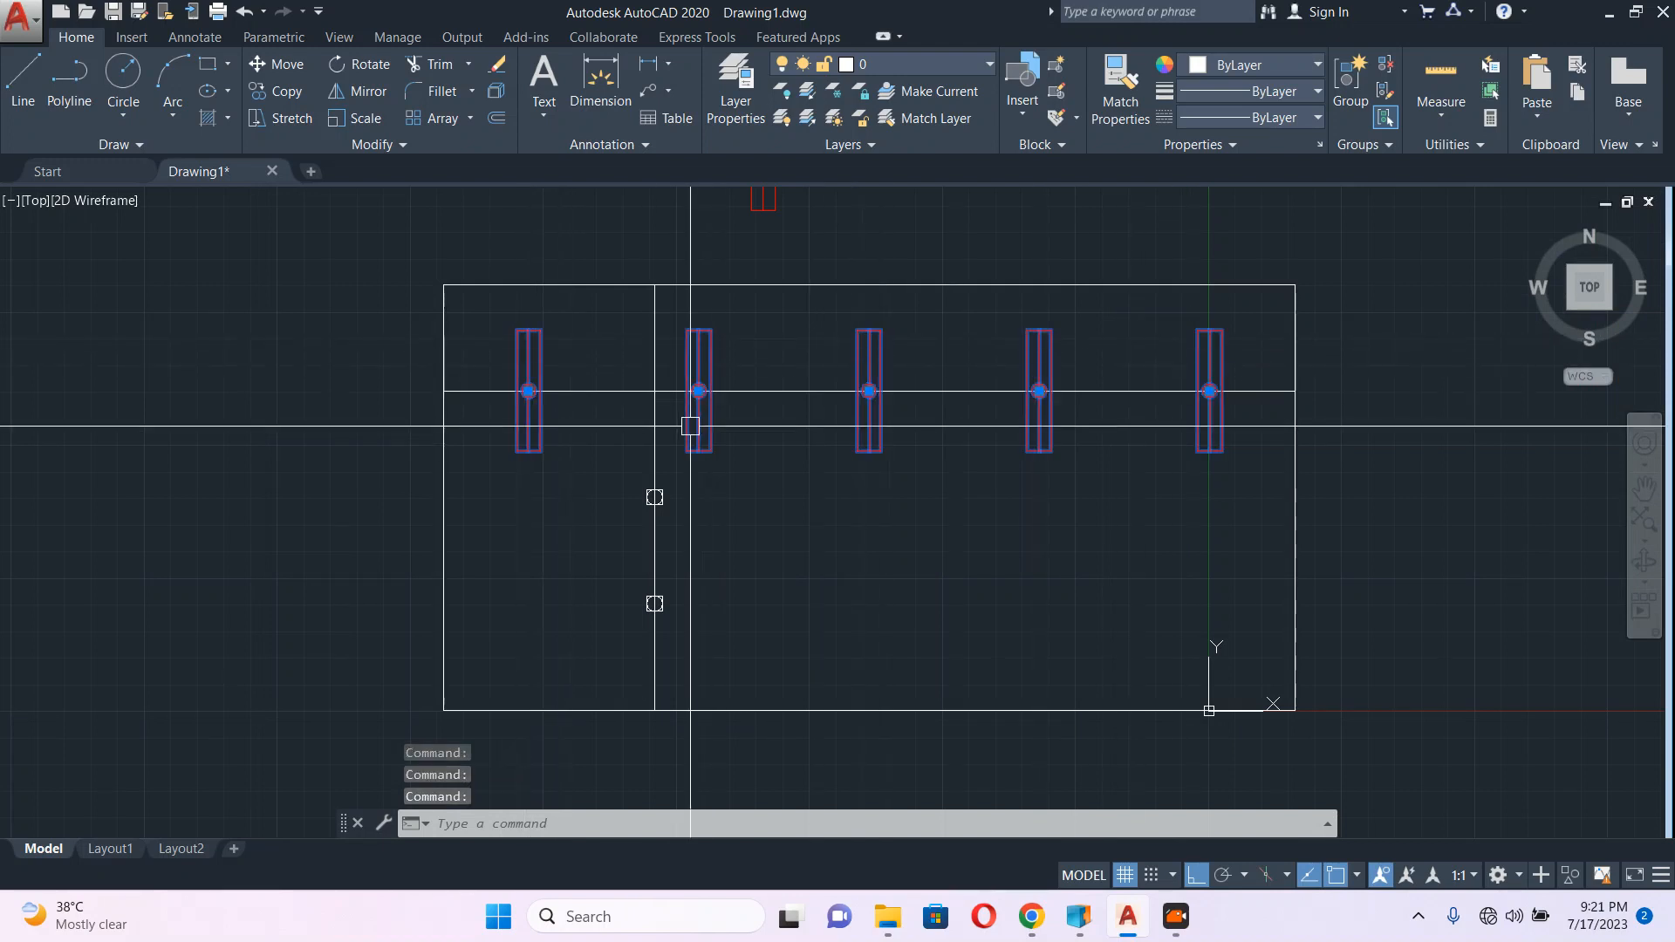
scroll(689, 426, up, 2)
text(co)
key(Return)
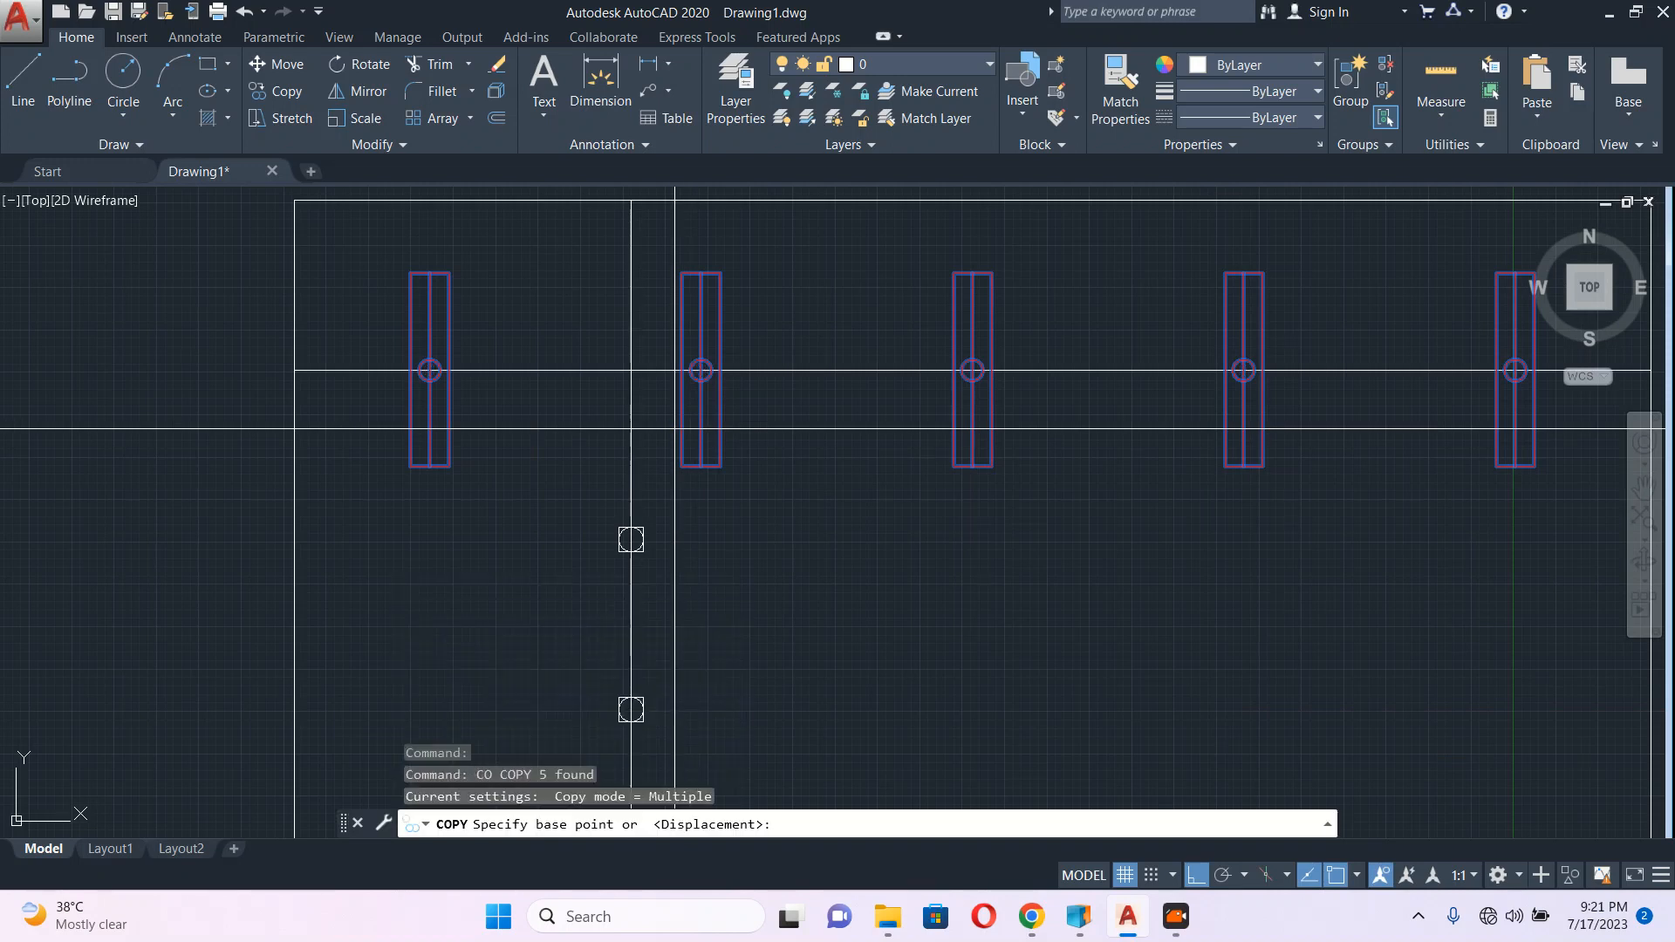
click(631, 371)
middle_drag(631, 708, 662, 504)
click(661, 505)
key(Escape)
Step: Erase the horizontal and vertical inner lines together with the two remaining division point markers
scroll(650, 511, down, 3)
scroll(643, 390, up, 2)
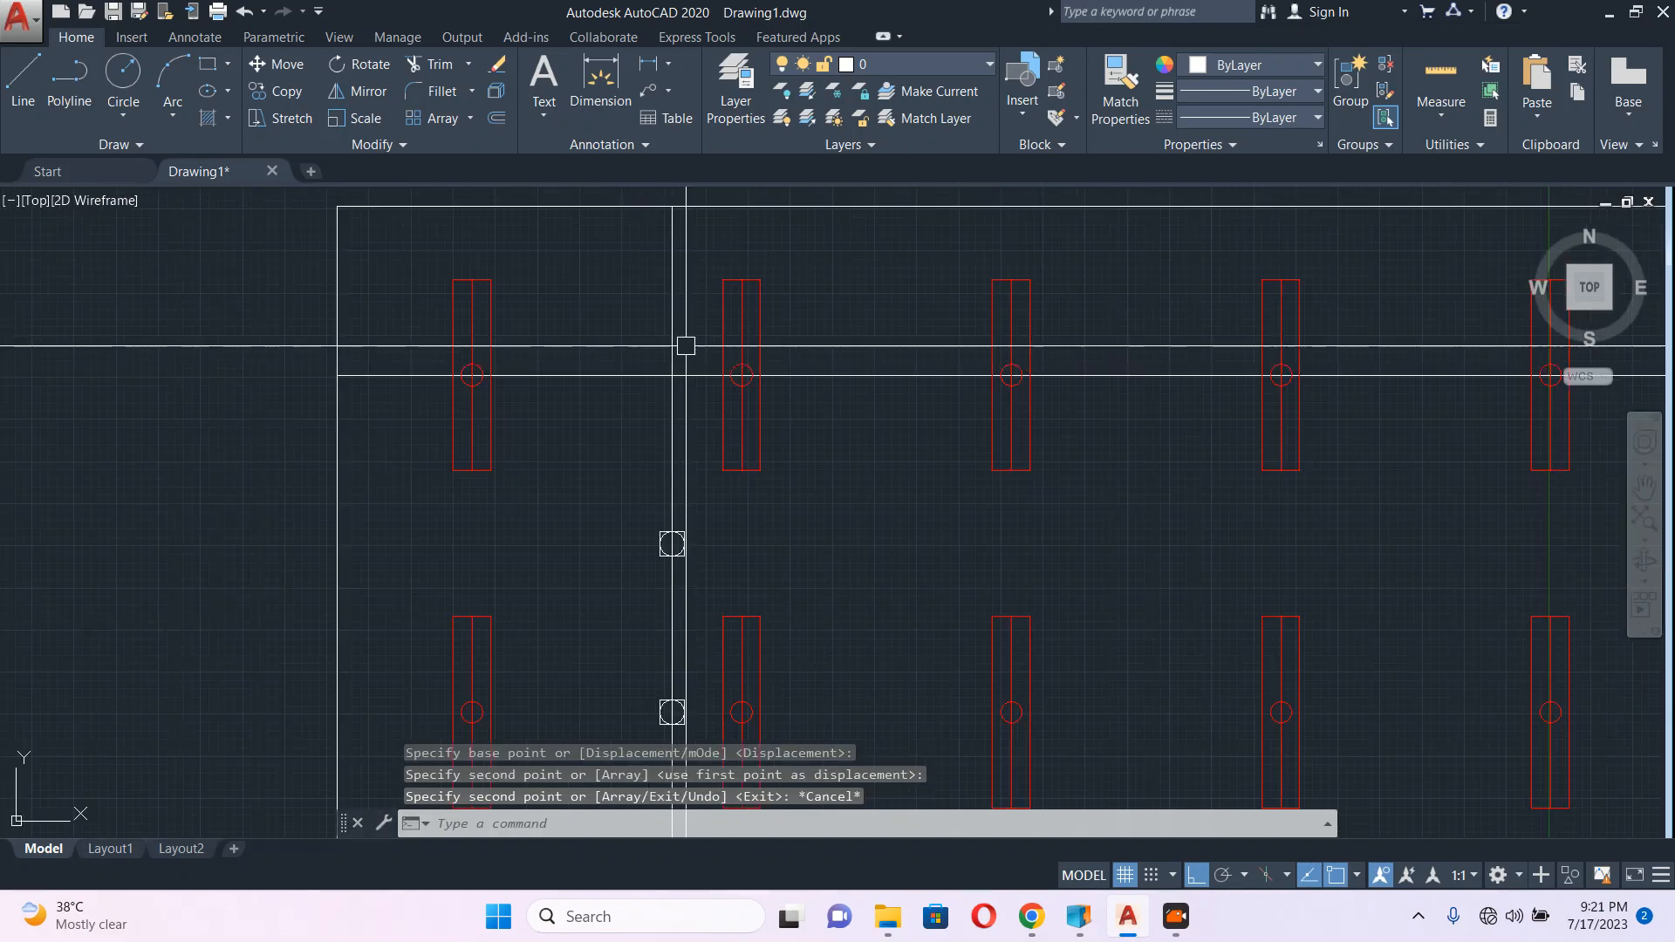
click(684, 347)
scroll(633, 519, down, 2)
click(640, 662)
text(e)
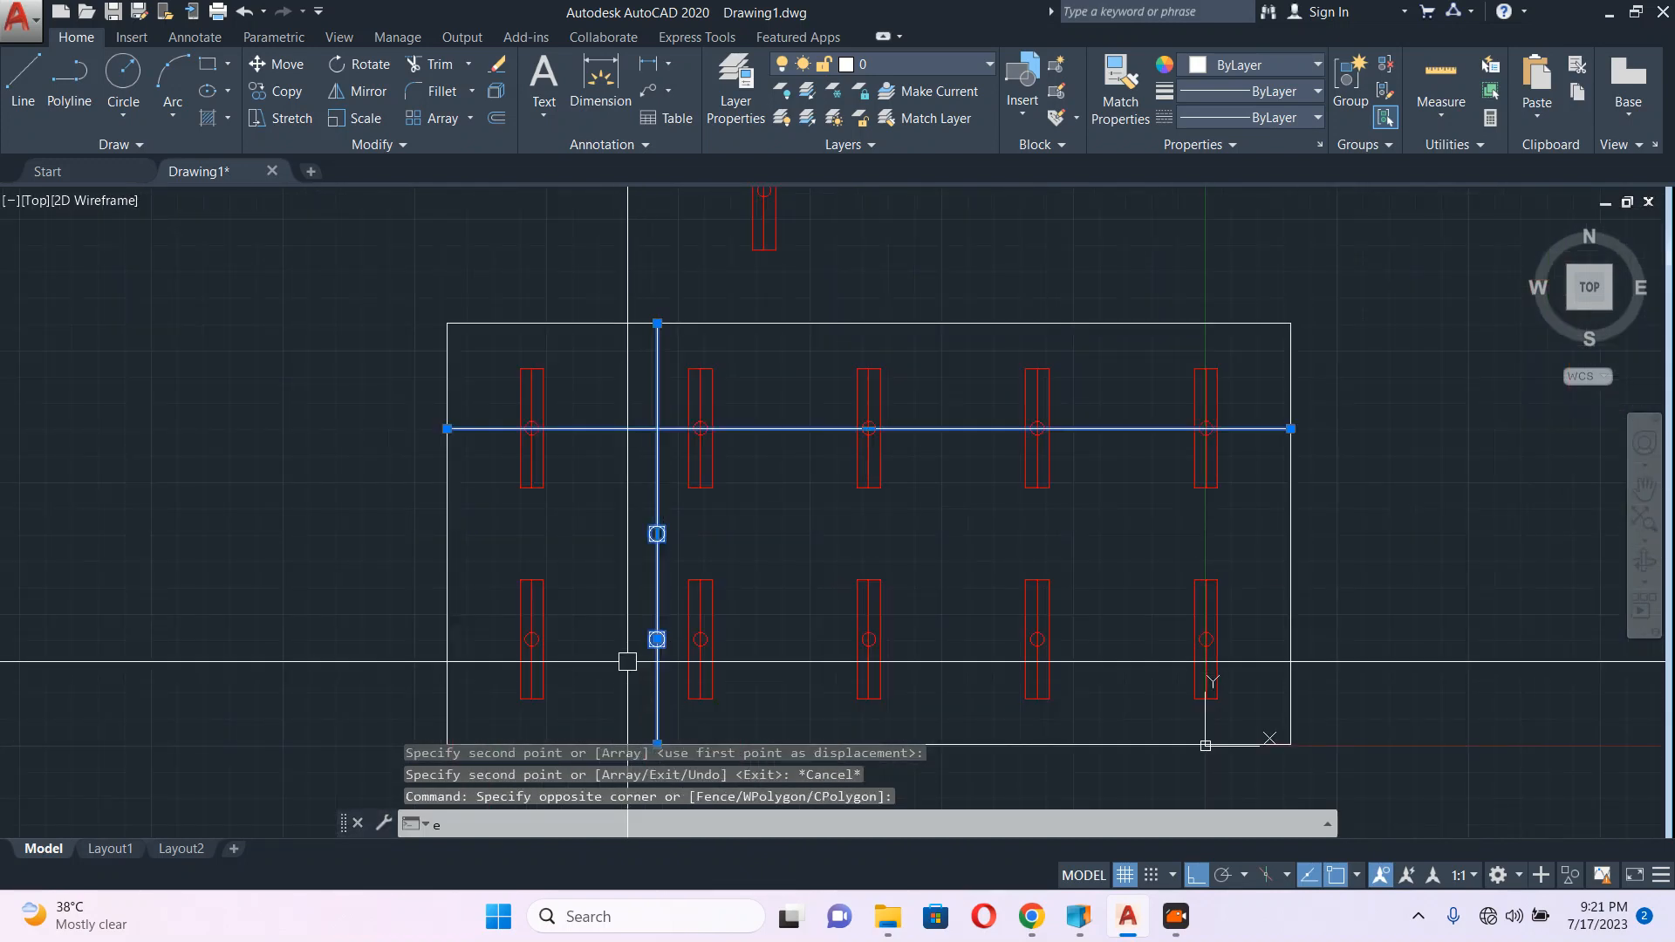
key(Return)
Step: Erase the spare light block above the rectangle
scroll(603, 578, down, 2)
middle_drag(694, 480, 633, 402)
click(695, 284)
click(591, 295)
text(e)
key(Return)
scroll(680, 526, up, 2)
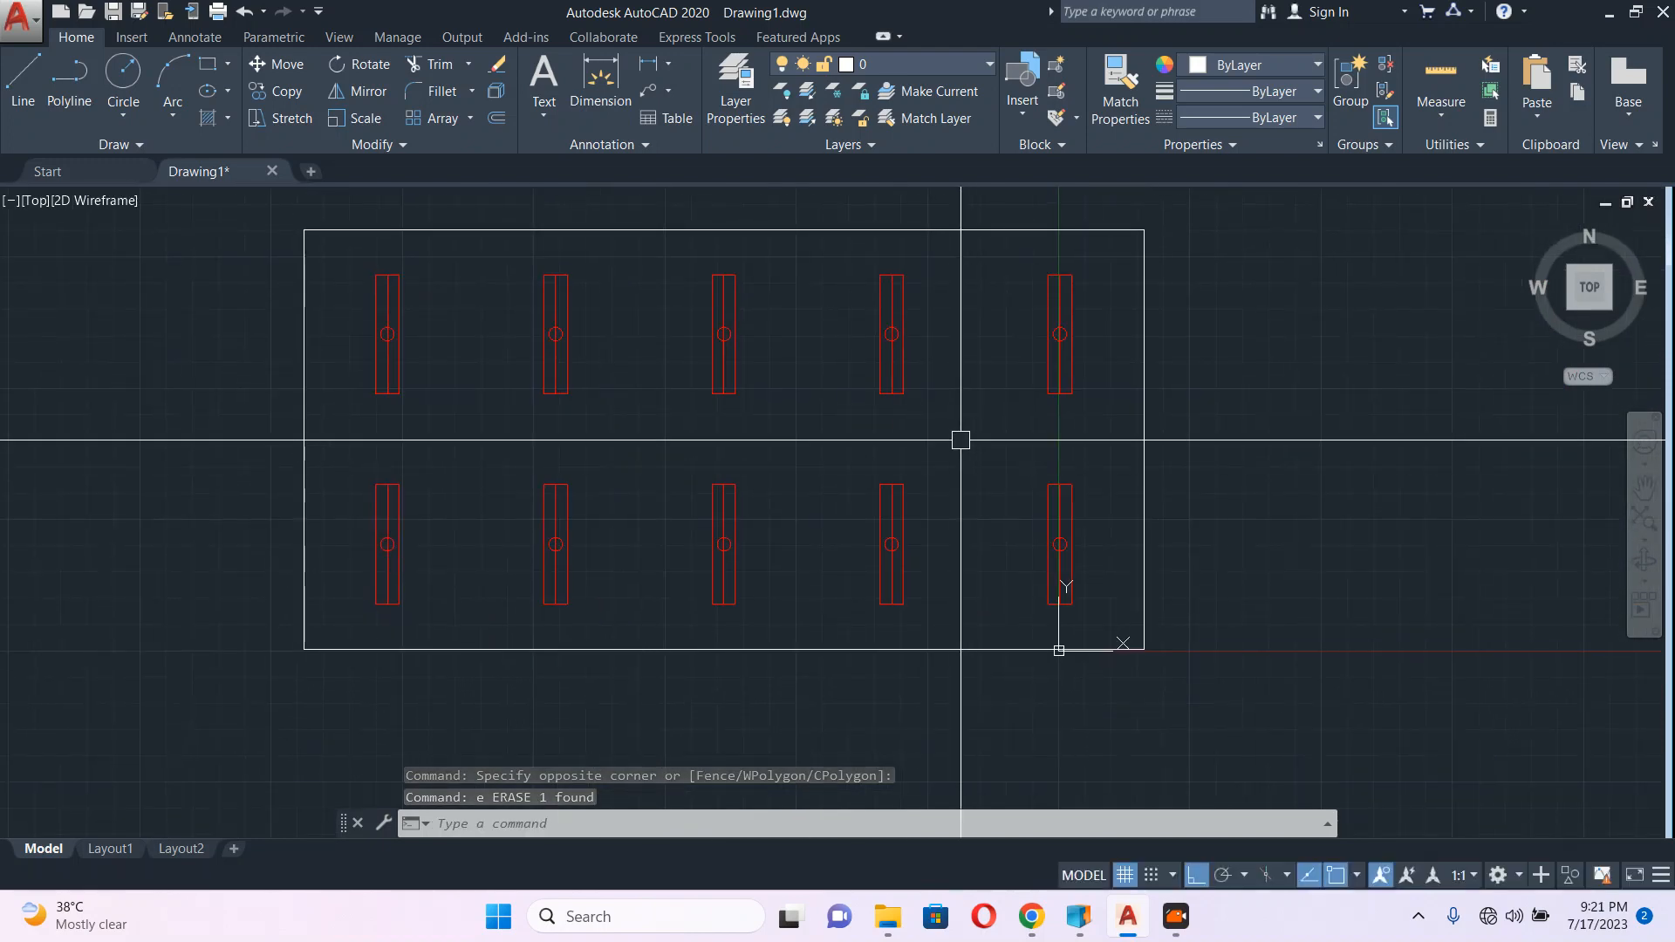
Step: Draw a circle with a radius of about 1117 centred on the first light of the upper row
scroll(636, 427, up, 2)
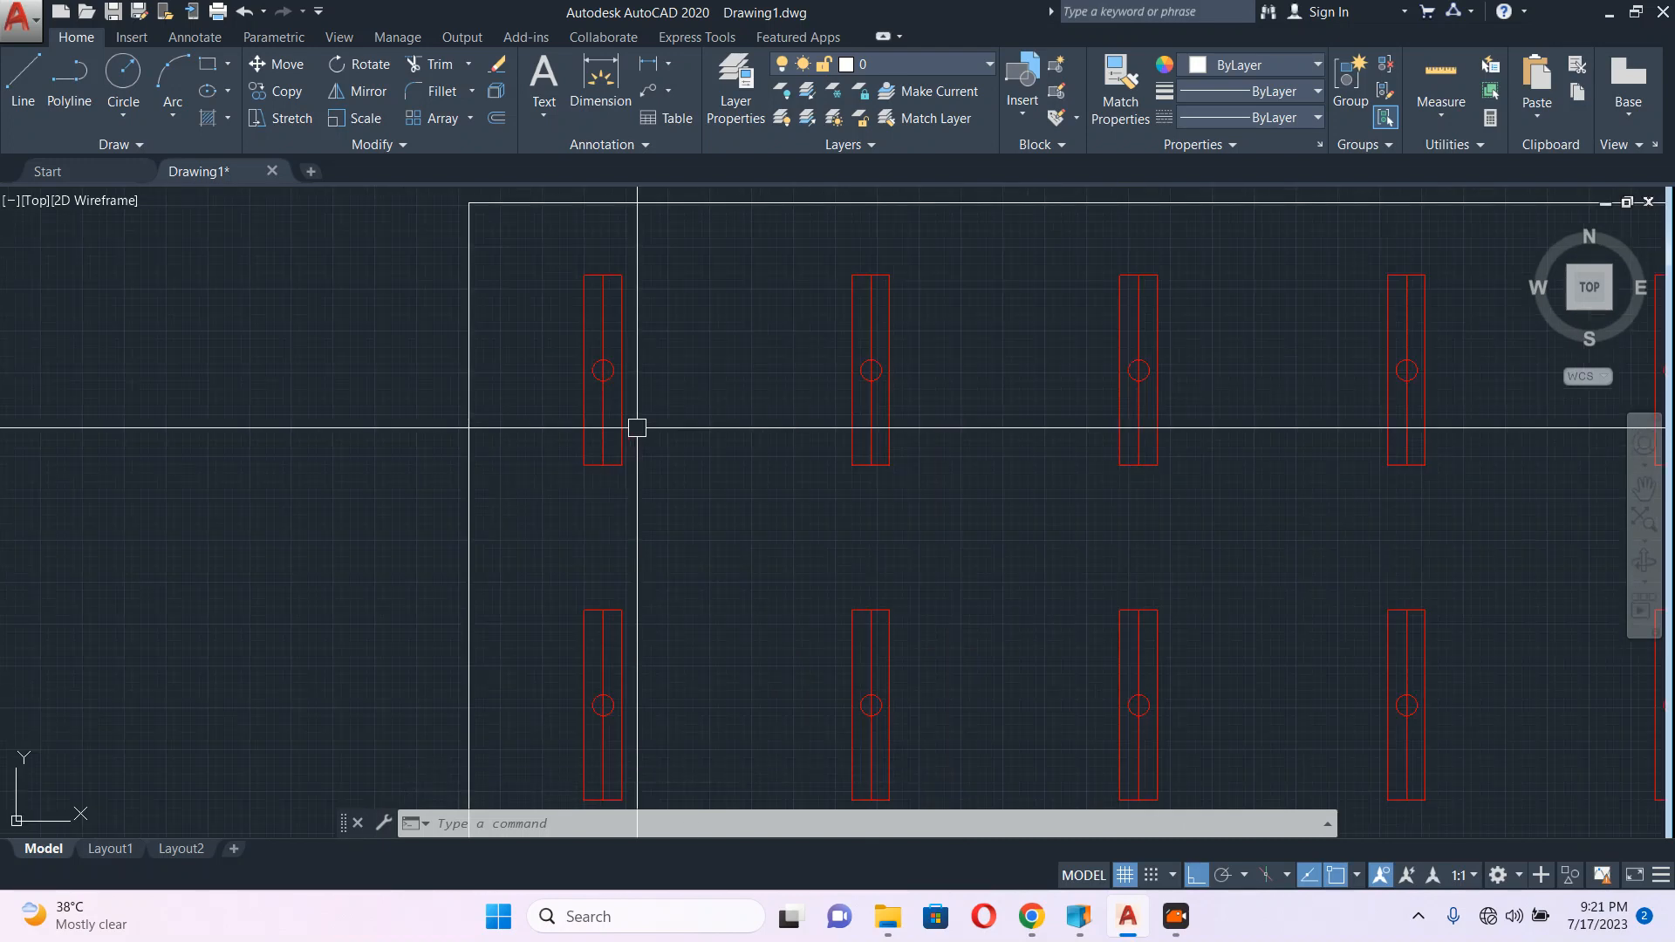
middle_drag(676, 443, 605, 475)
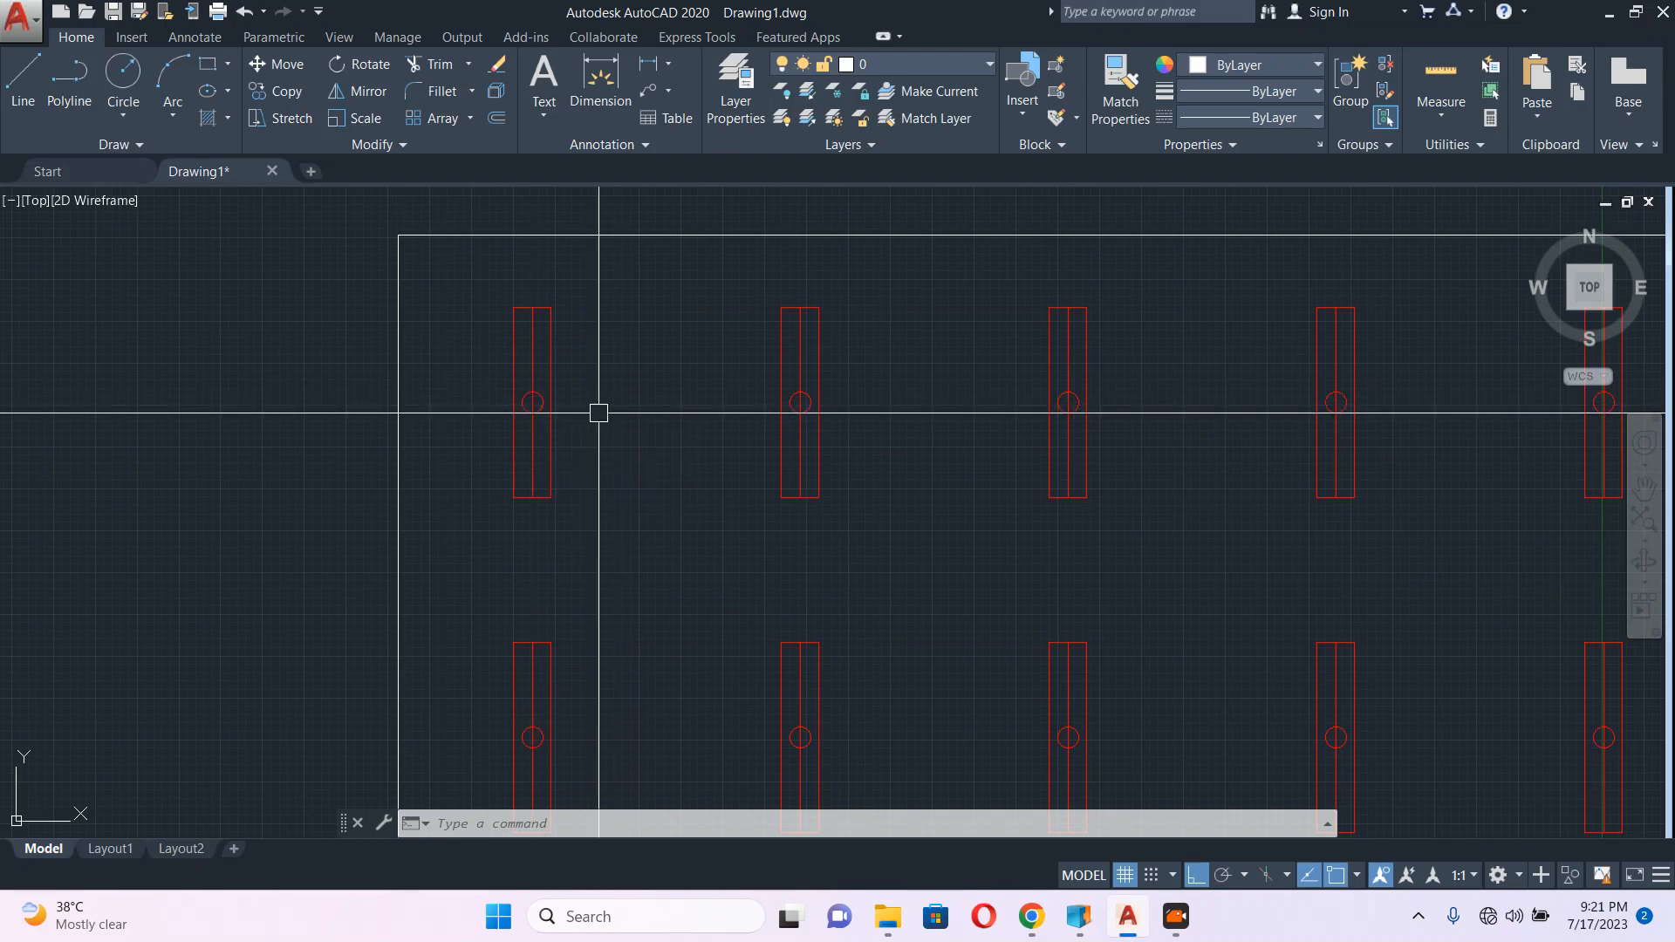
text(c)
key(Return)
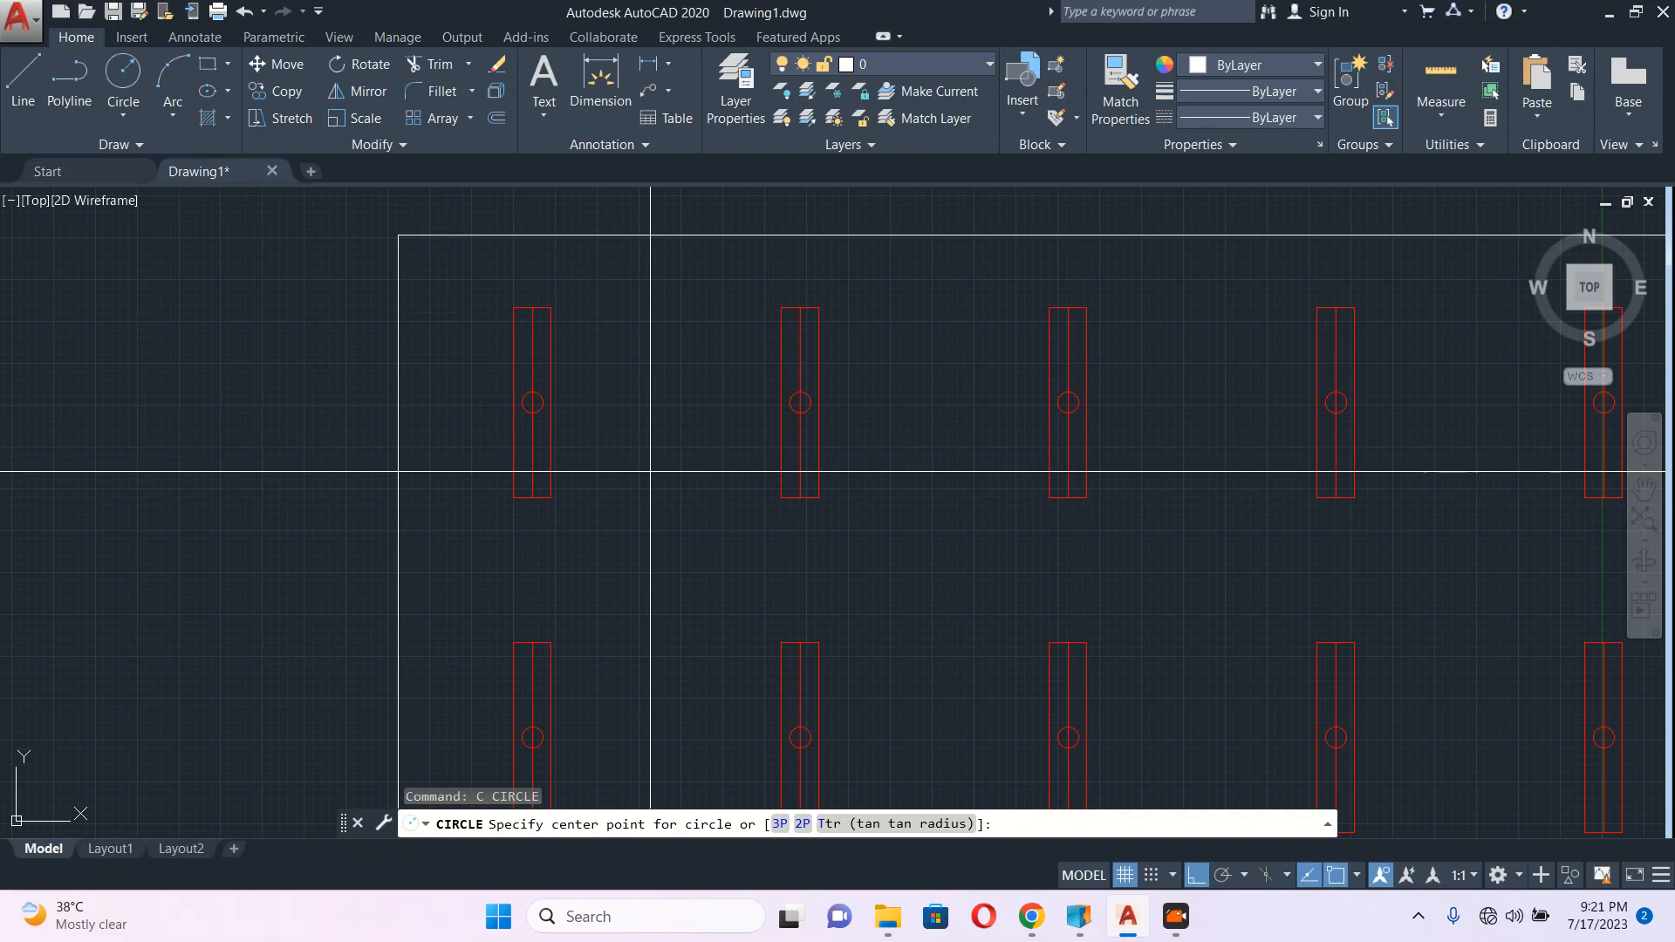
click(530, 403)
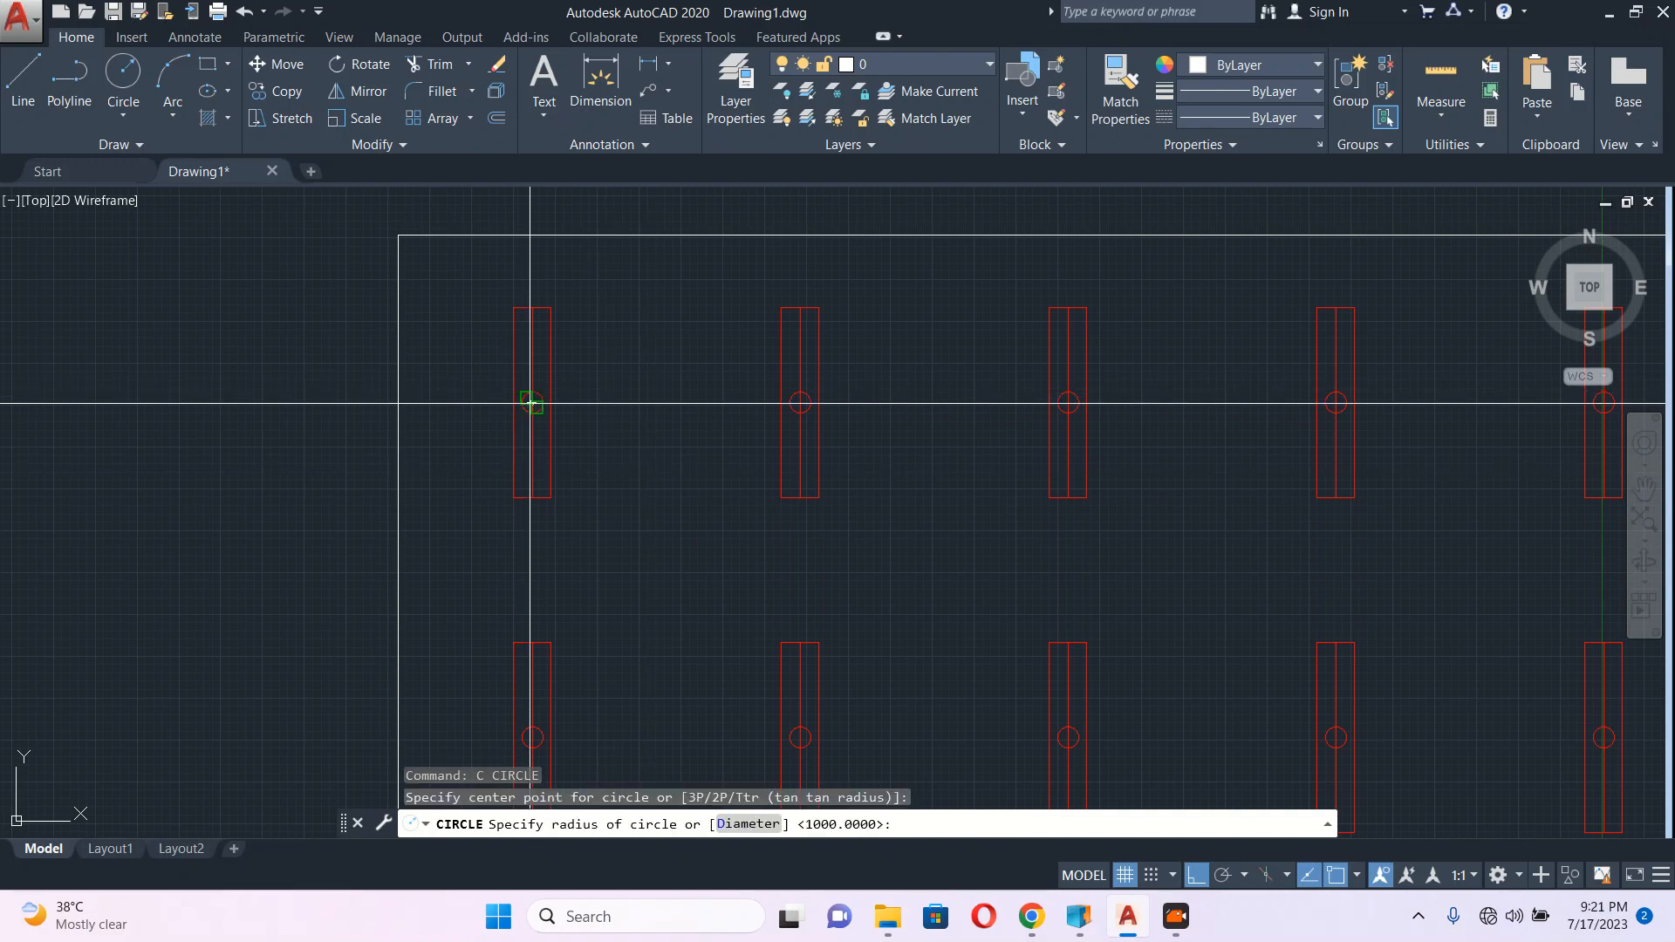
click(671, 335)
Step: Set the large circle's diameter to 3000 in its properties
click(666, 334)
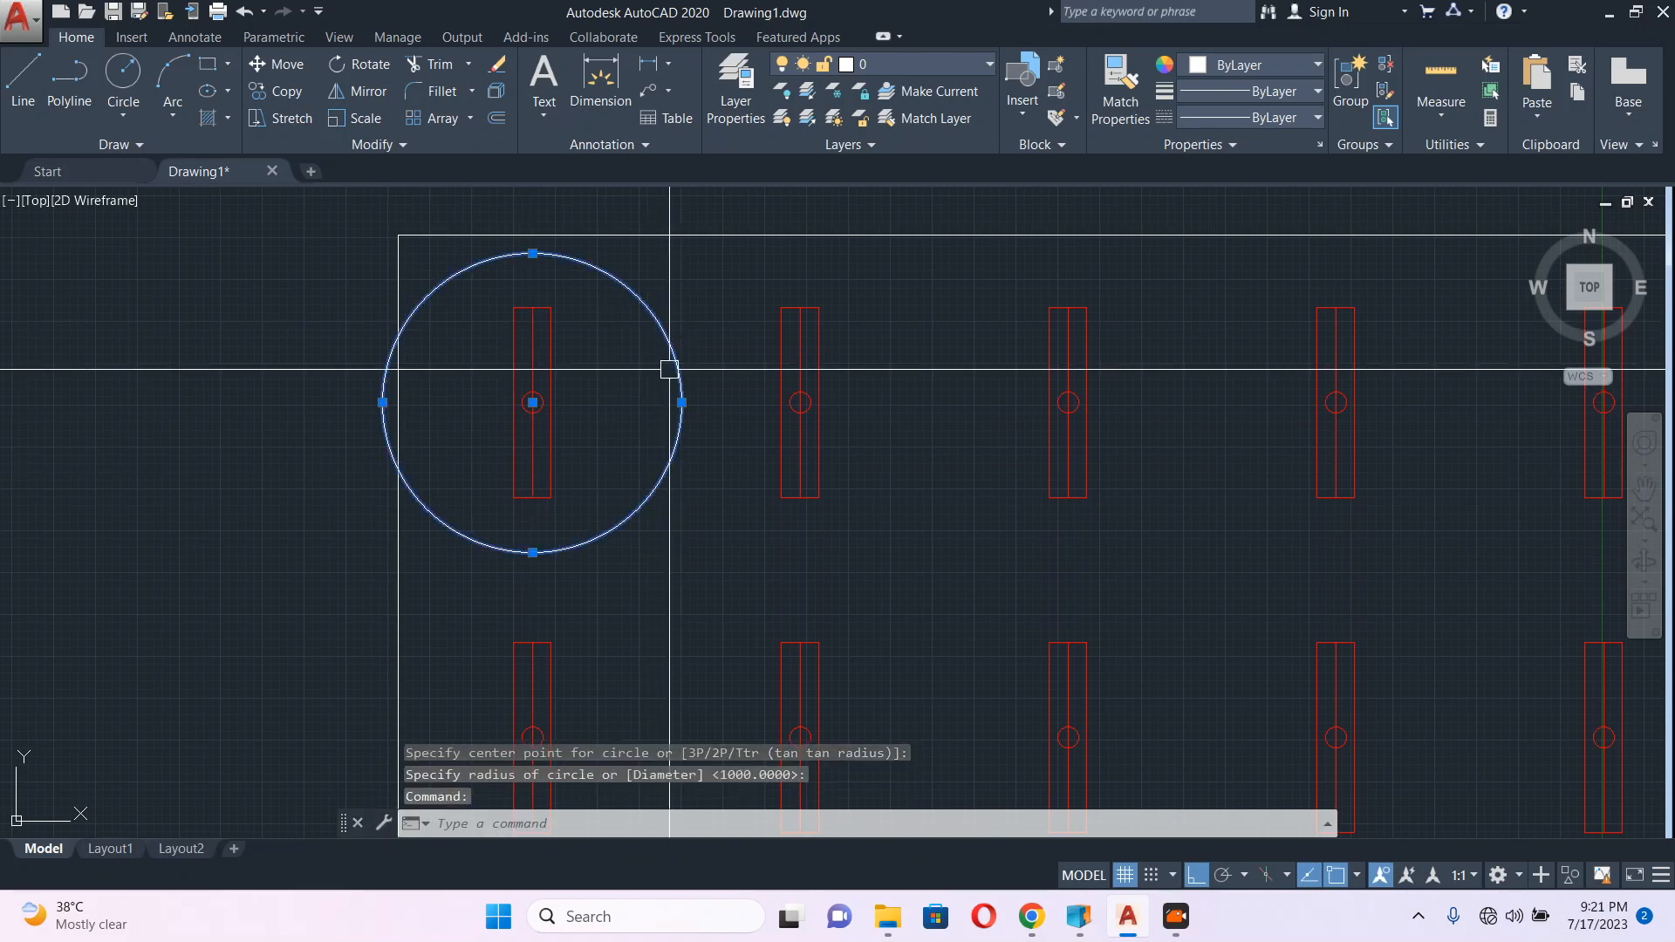
text(pr)
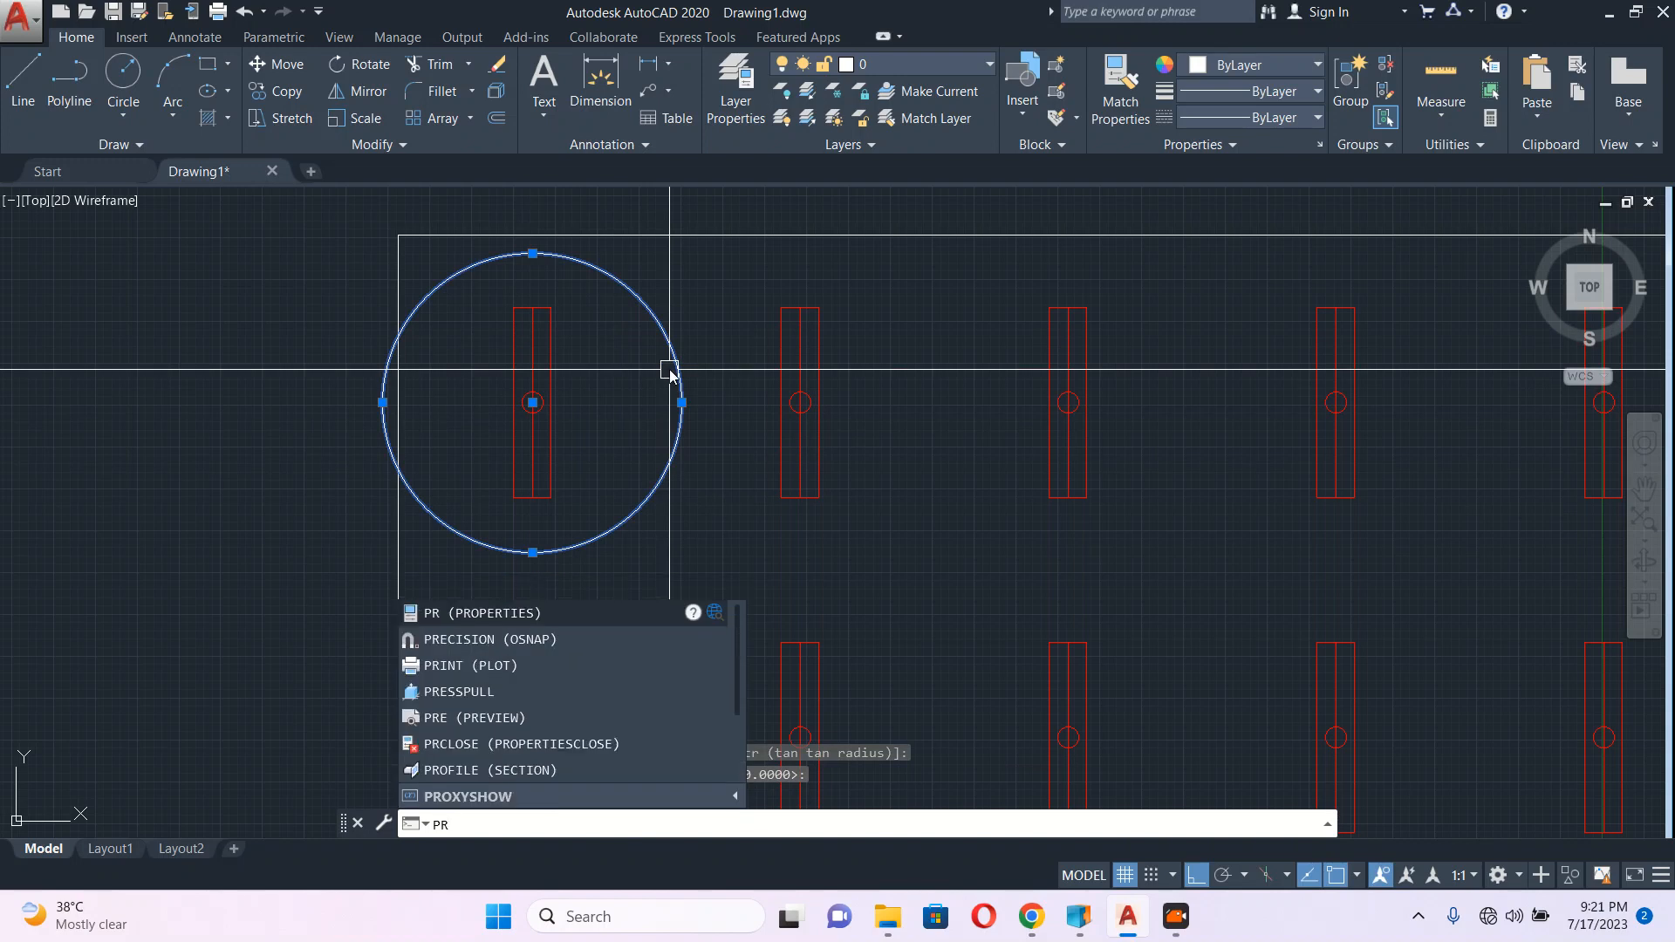
key(Return)
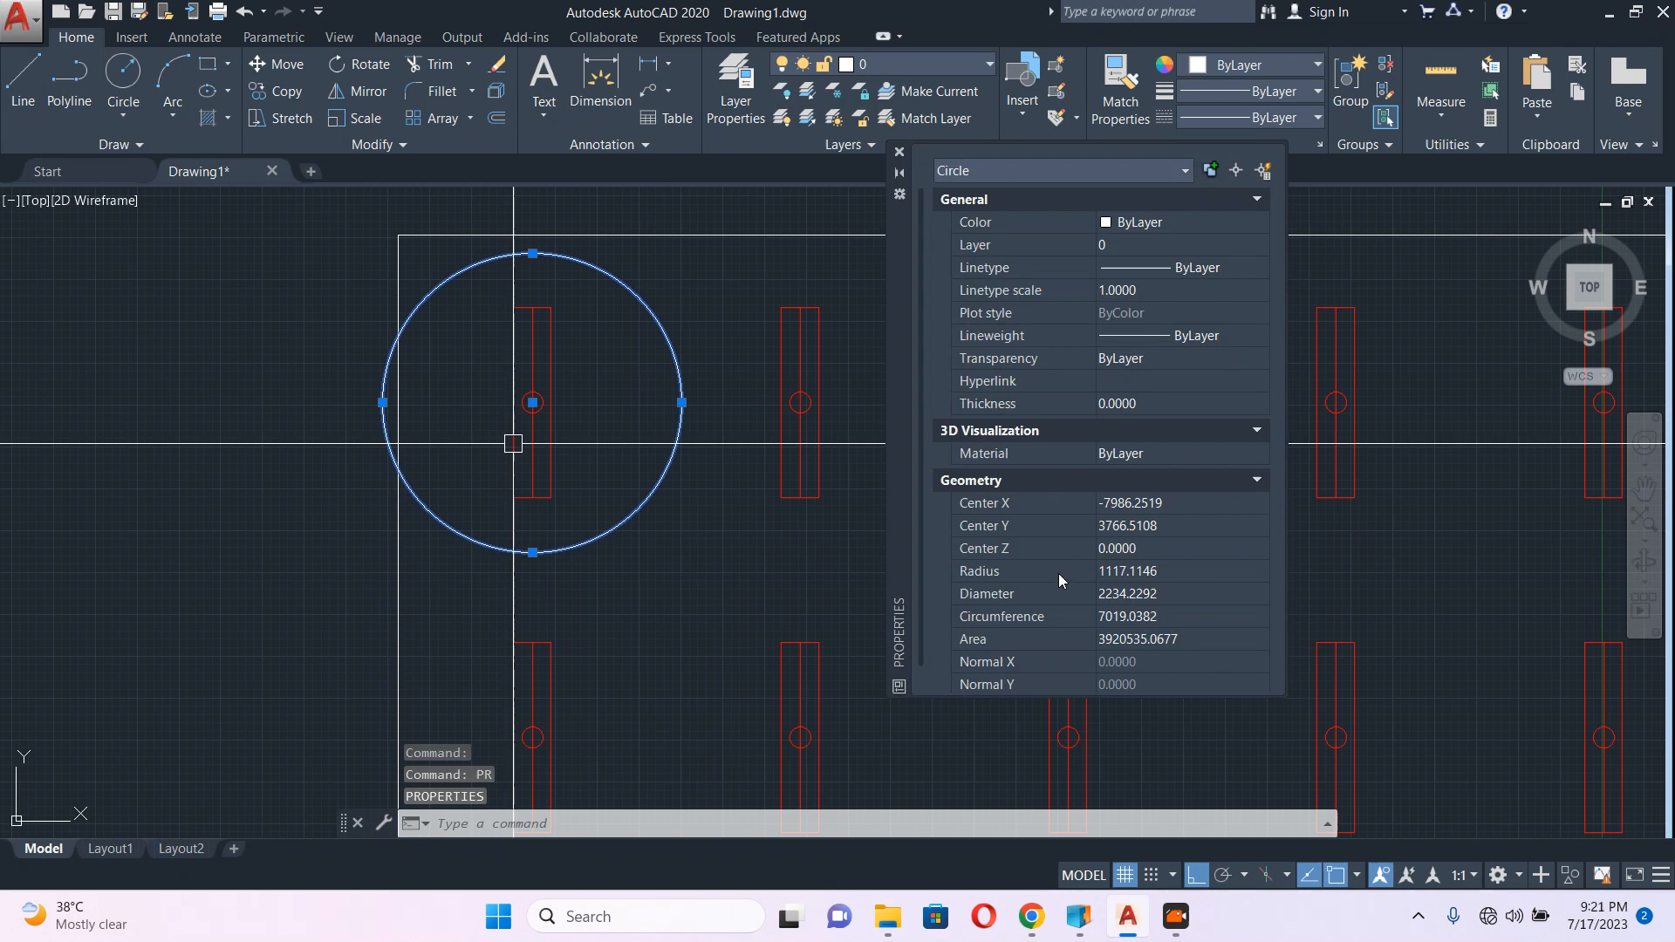
click(1186, 593)
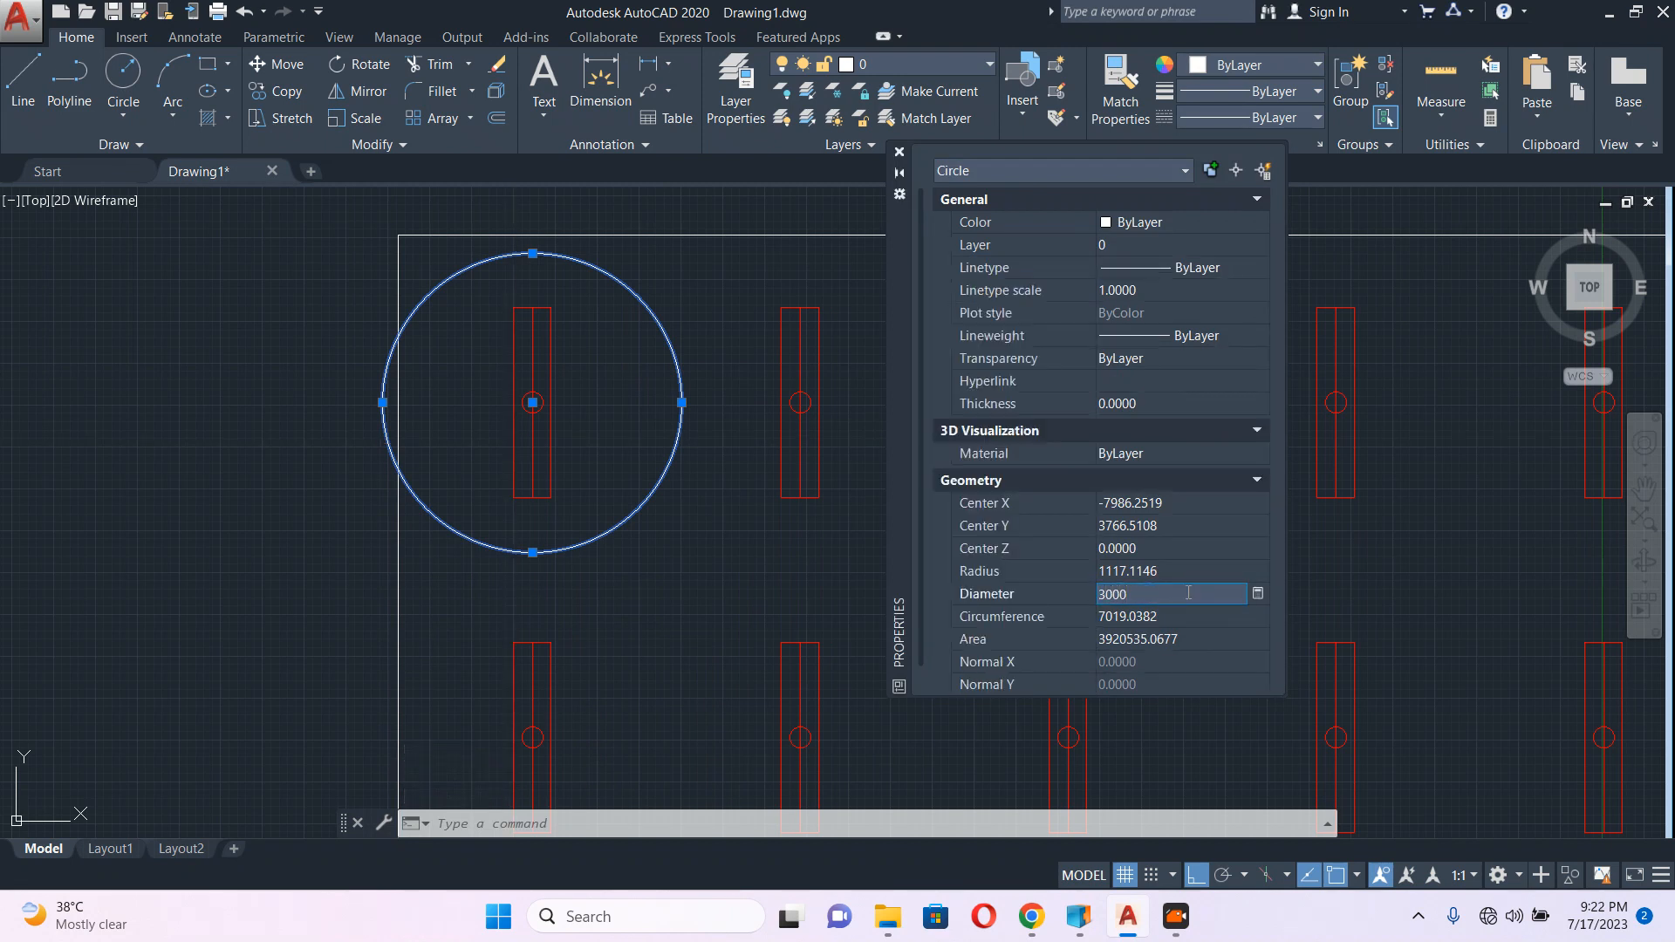
text(3000.0000)
key(Return)
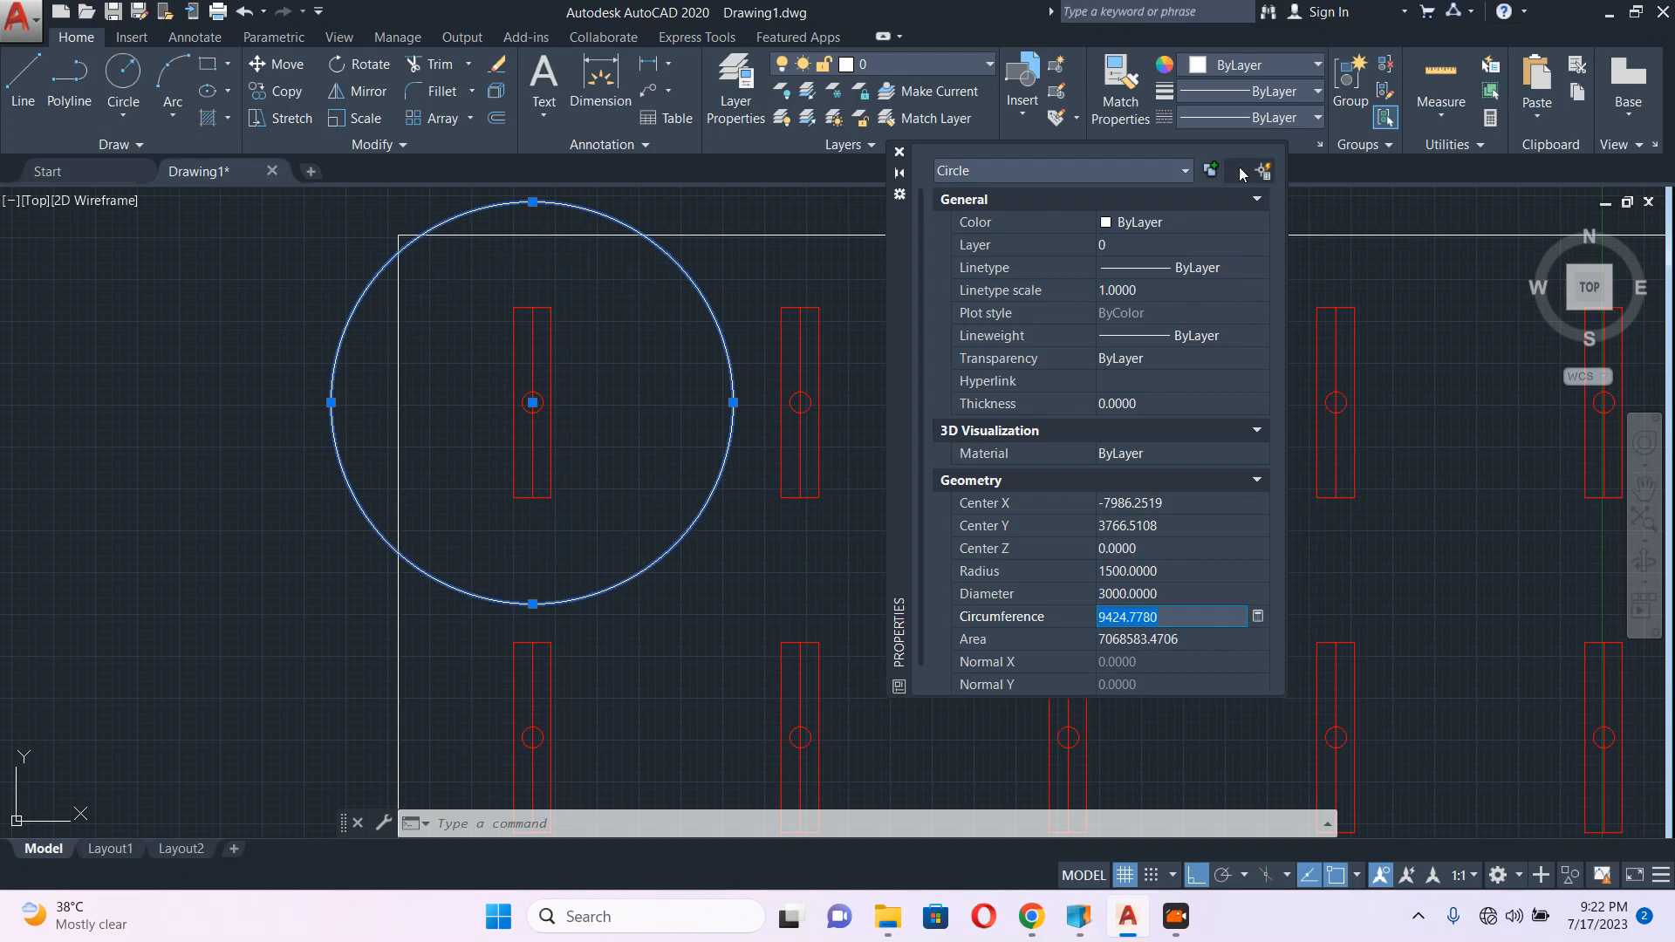
click(900, 153)
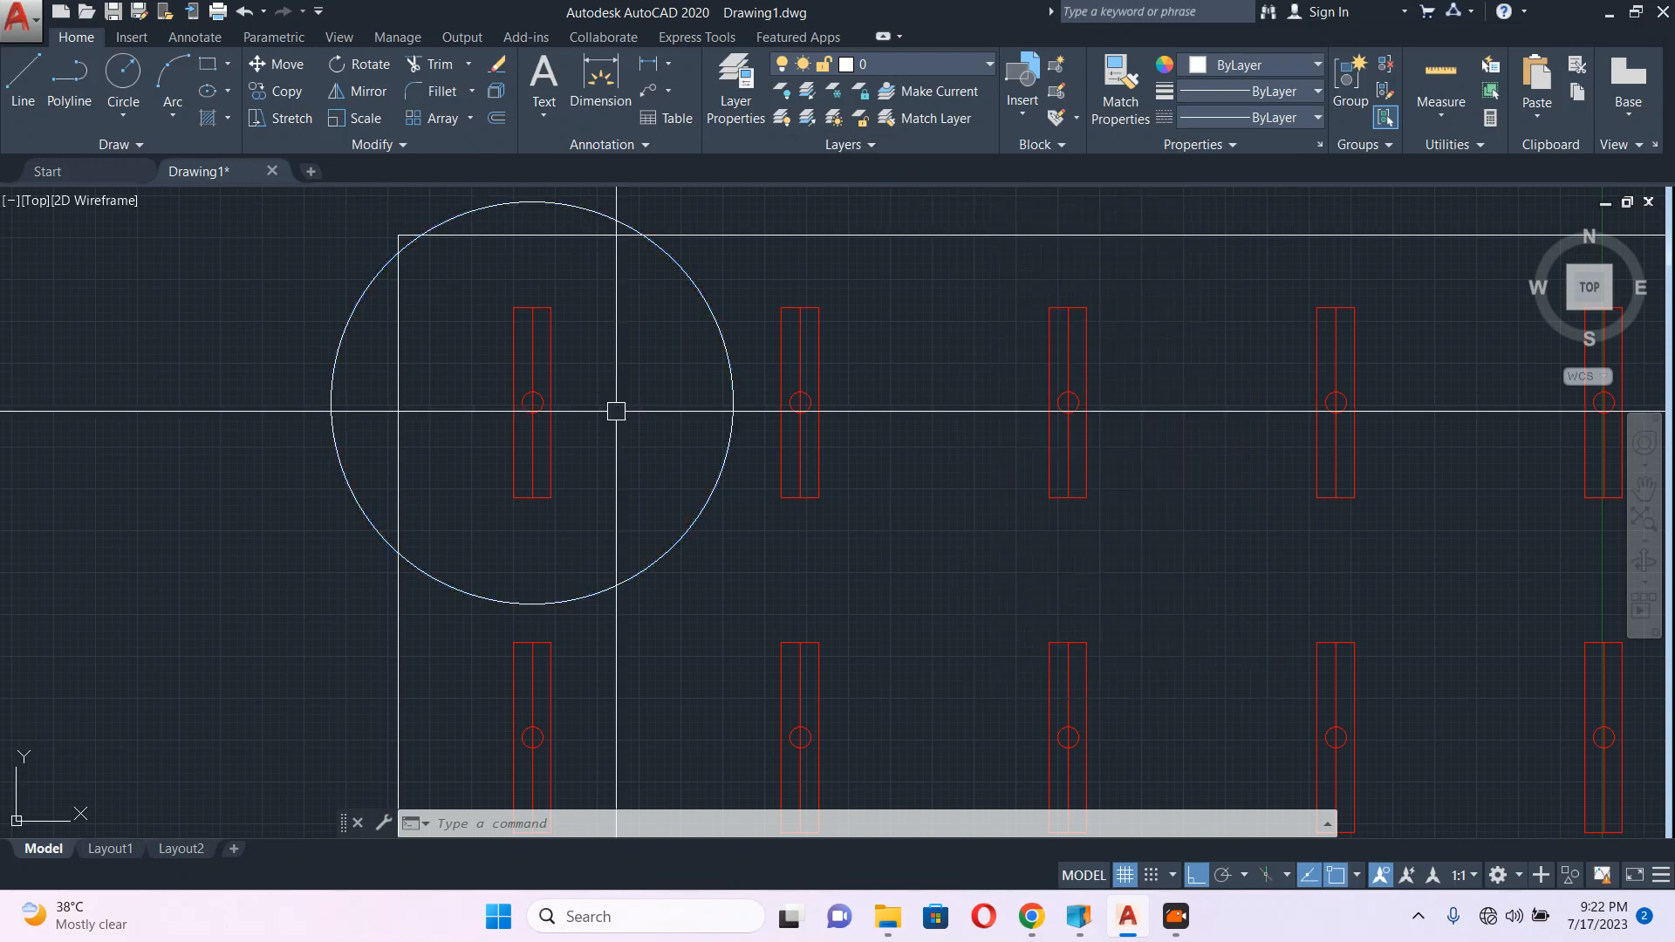
Step: Copy the 3000-diameter circle from the first light to the centre of the second light in the upper row
text(co)
key(Return)
scroll(532, 400, up, 2)
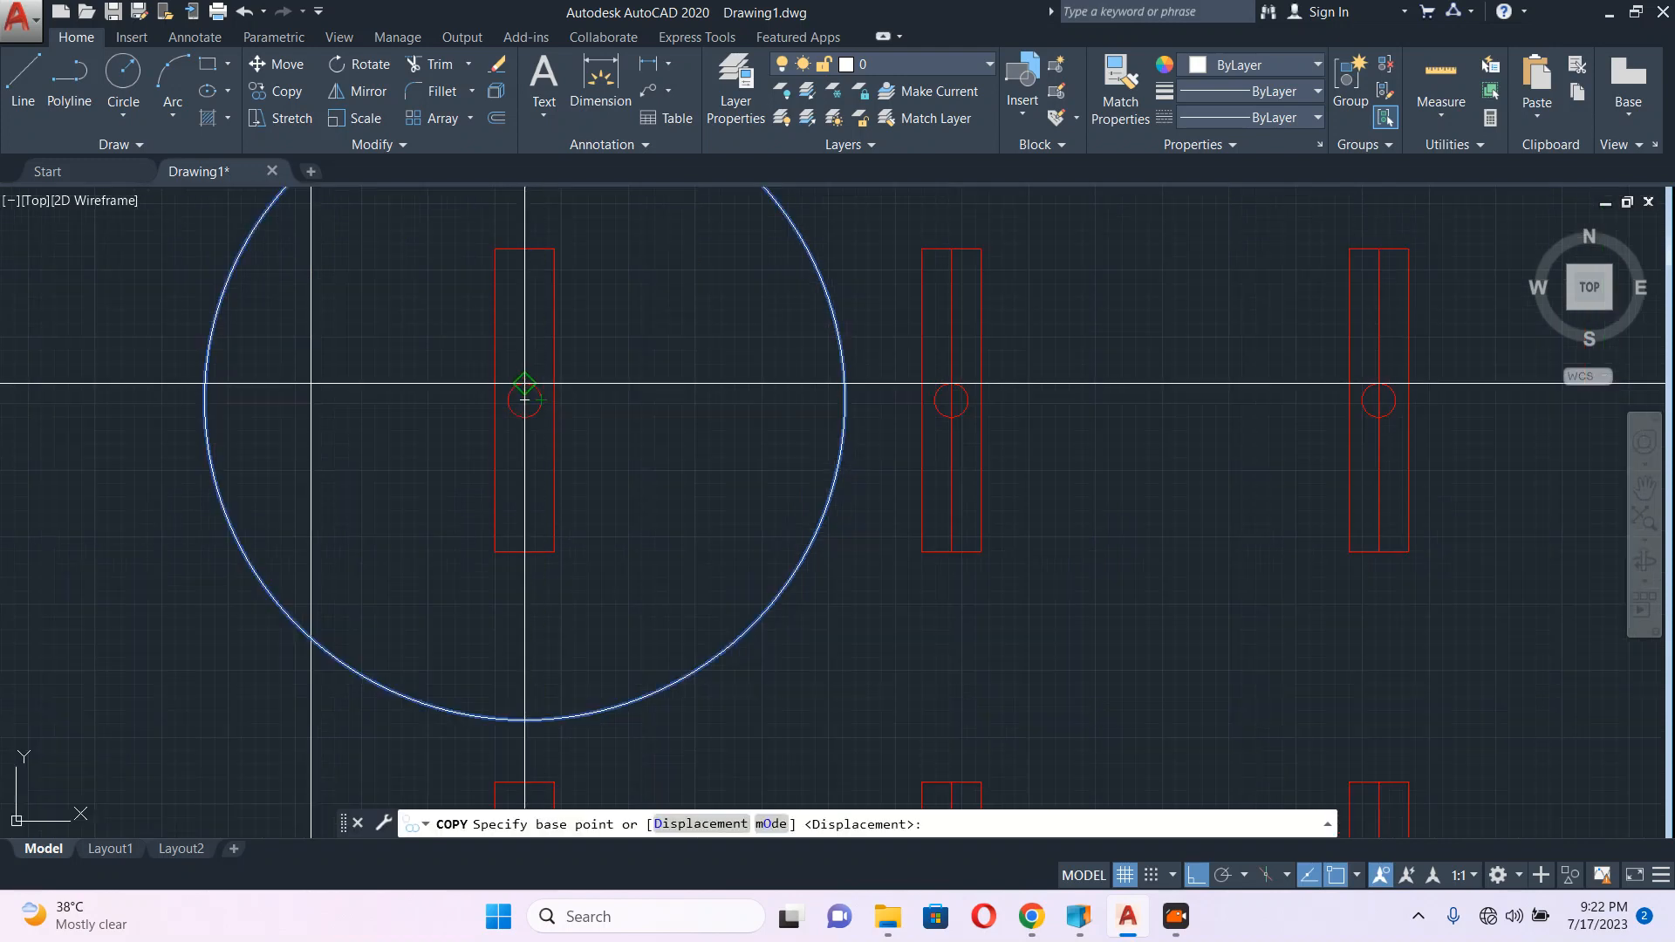
click(524, 401)
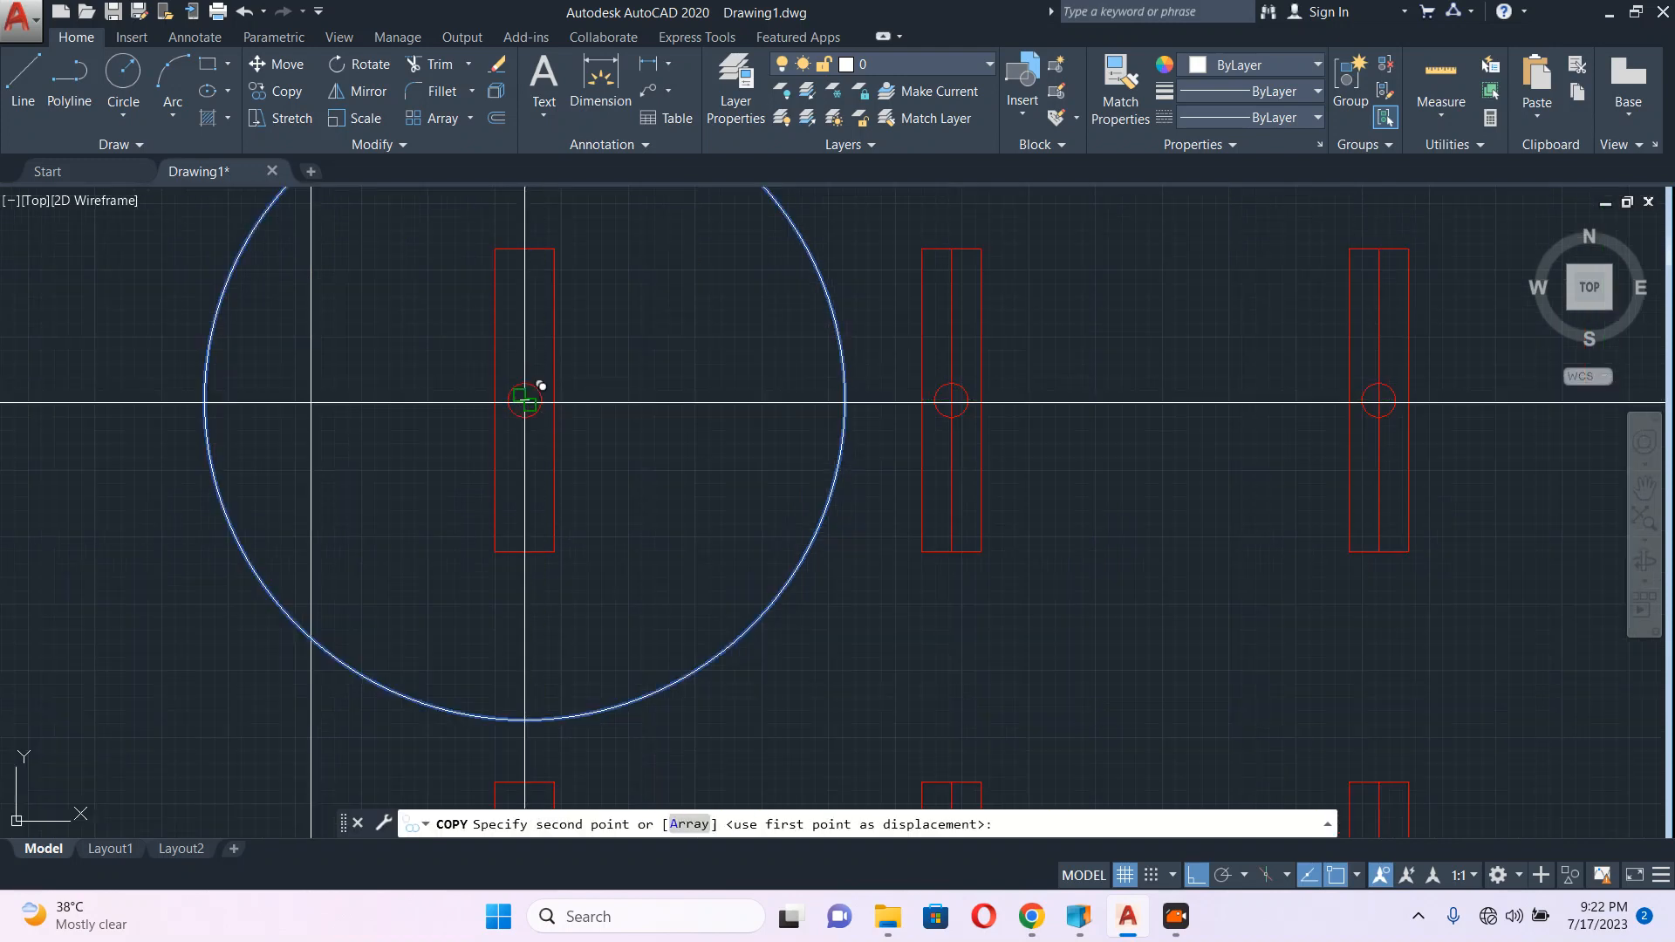
click(950, 400)
key(Return)
scroll(872, 447, down, 4)
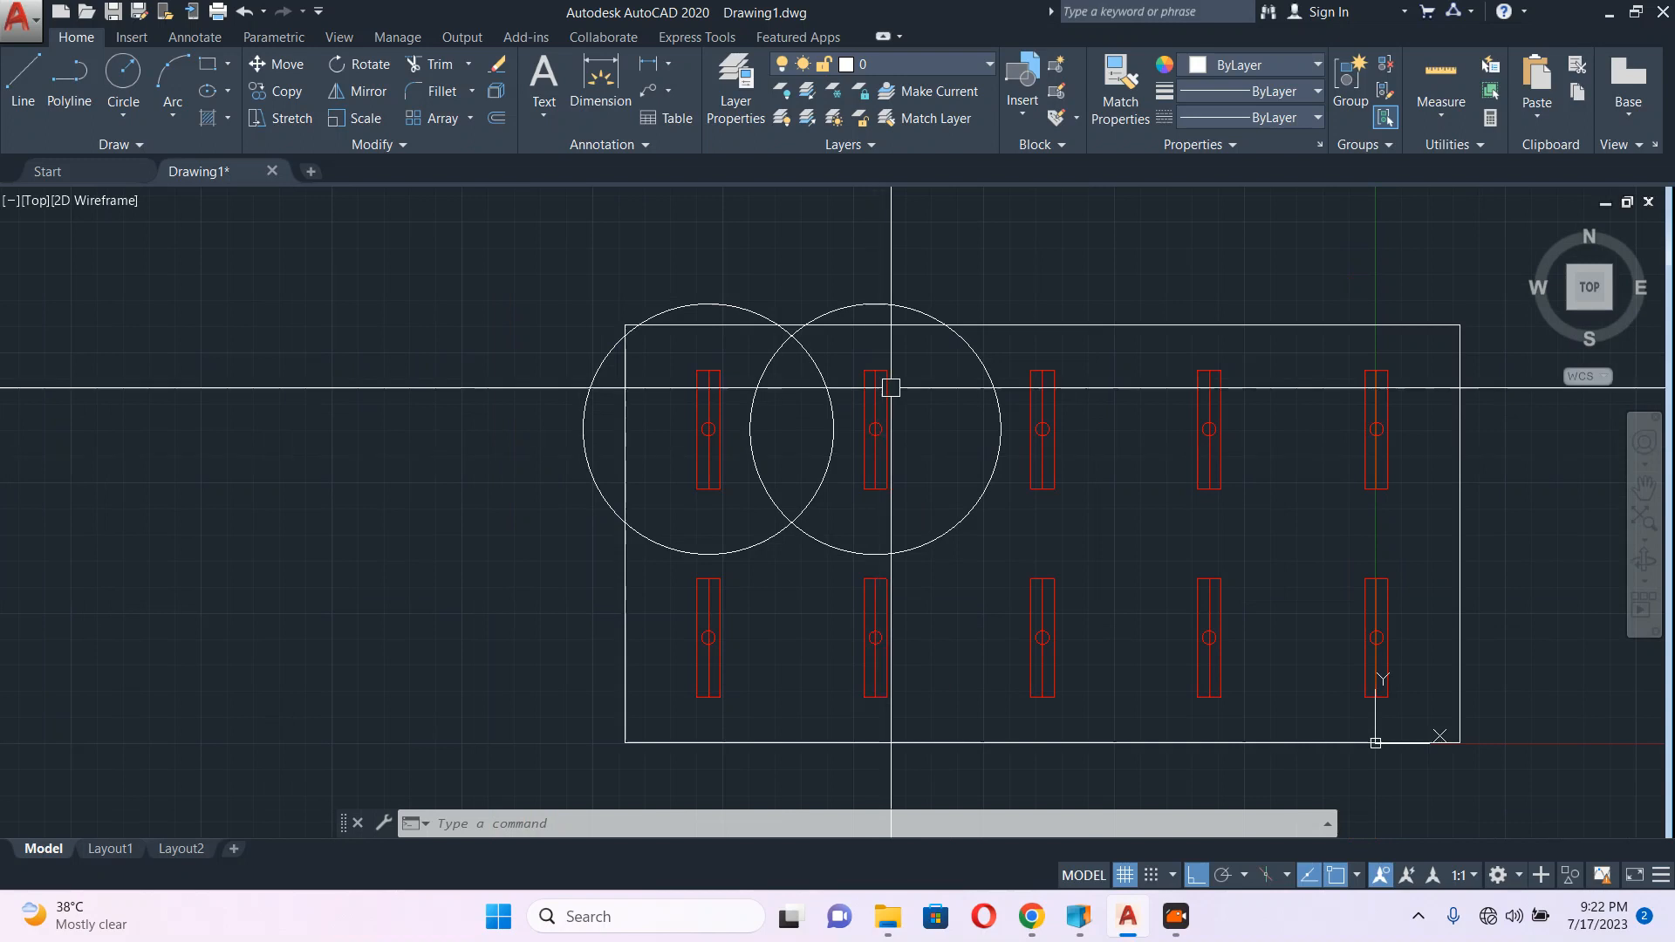
Step: Copy both large circles from the upper row onto the first two lights of the lower row
click(829, 523)
click(773, 486)
text(co)
key(Return)
scroll(875, 430, up, 5)
click(875, 430)
scroll(838, 576, down, 5)
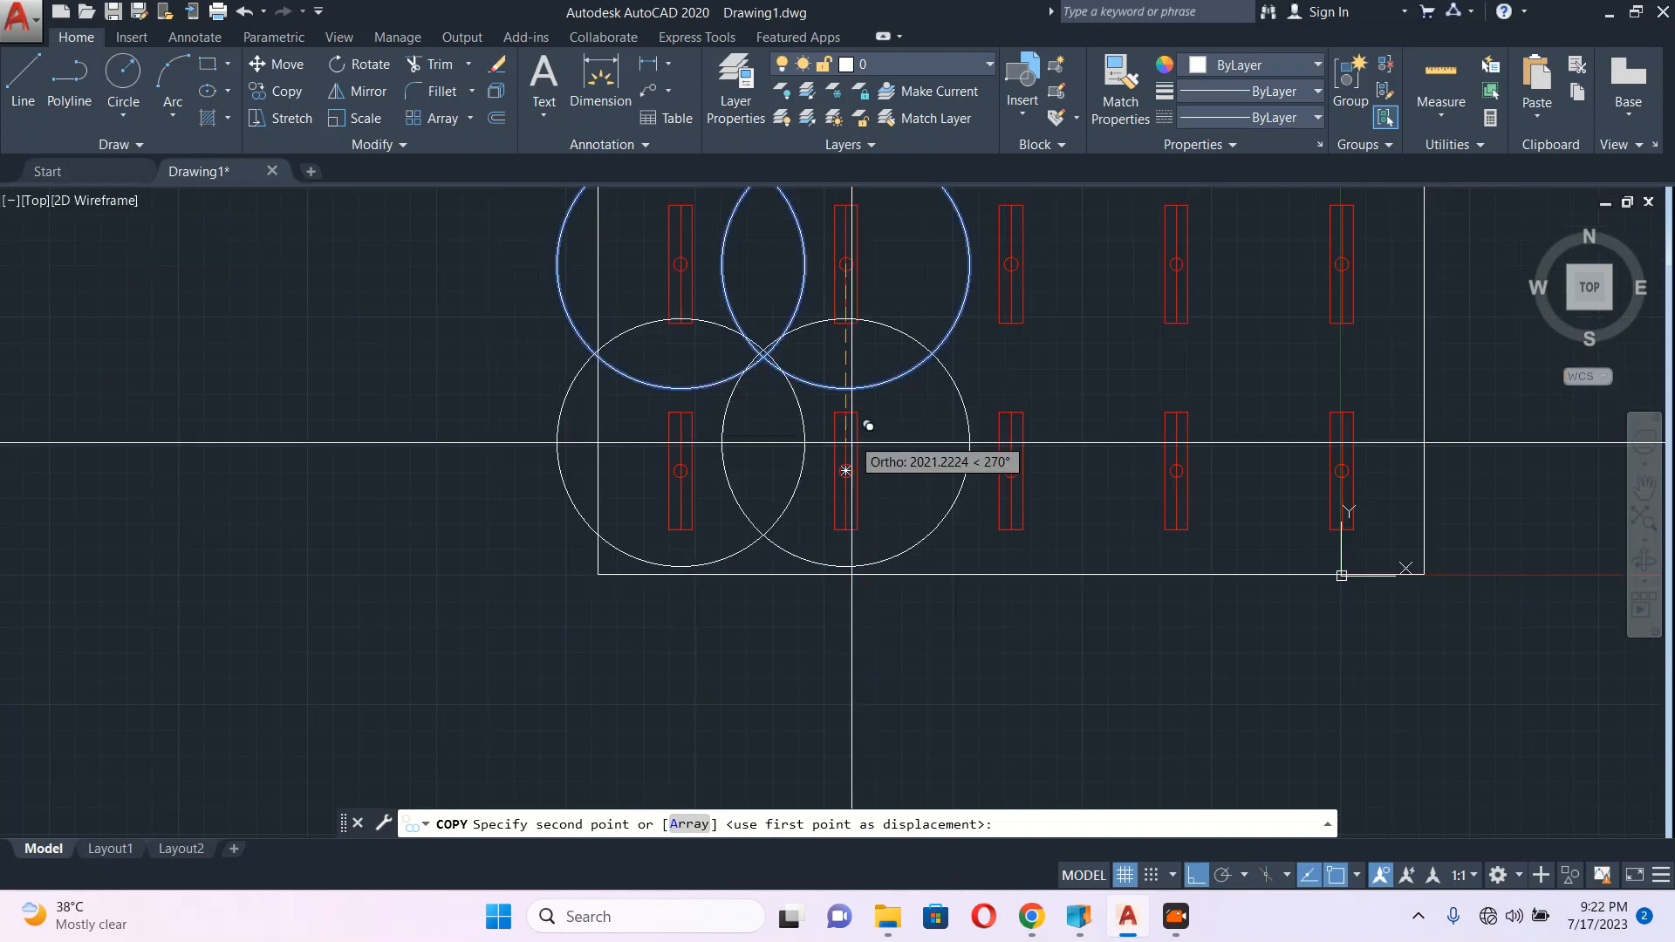
scroll(811, 463, up, 5)
click(801, 463)
key(Return)
Step: Examine how the four large circles overlap between the lights and along the room's edges
scroll(864, 513, down, 2)
scroll(980, 448, down, 1)
scroll(763, 418, up, 5)
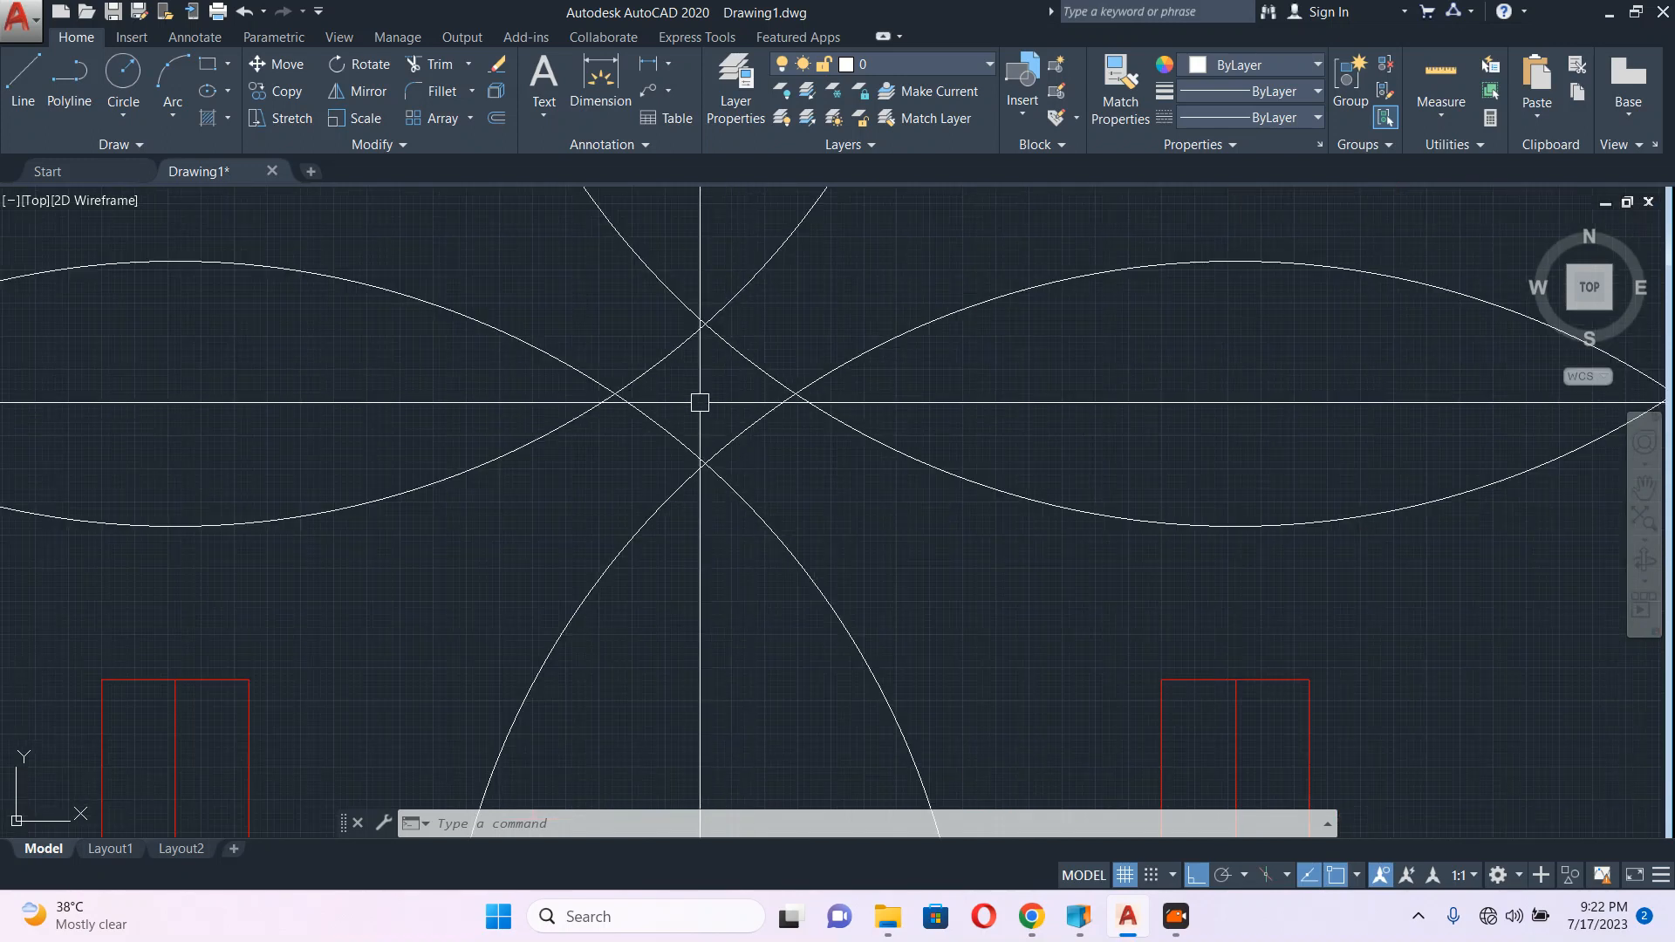
scroll(700, 402, down, 6)
scroll(724, 302, up, 4)
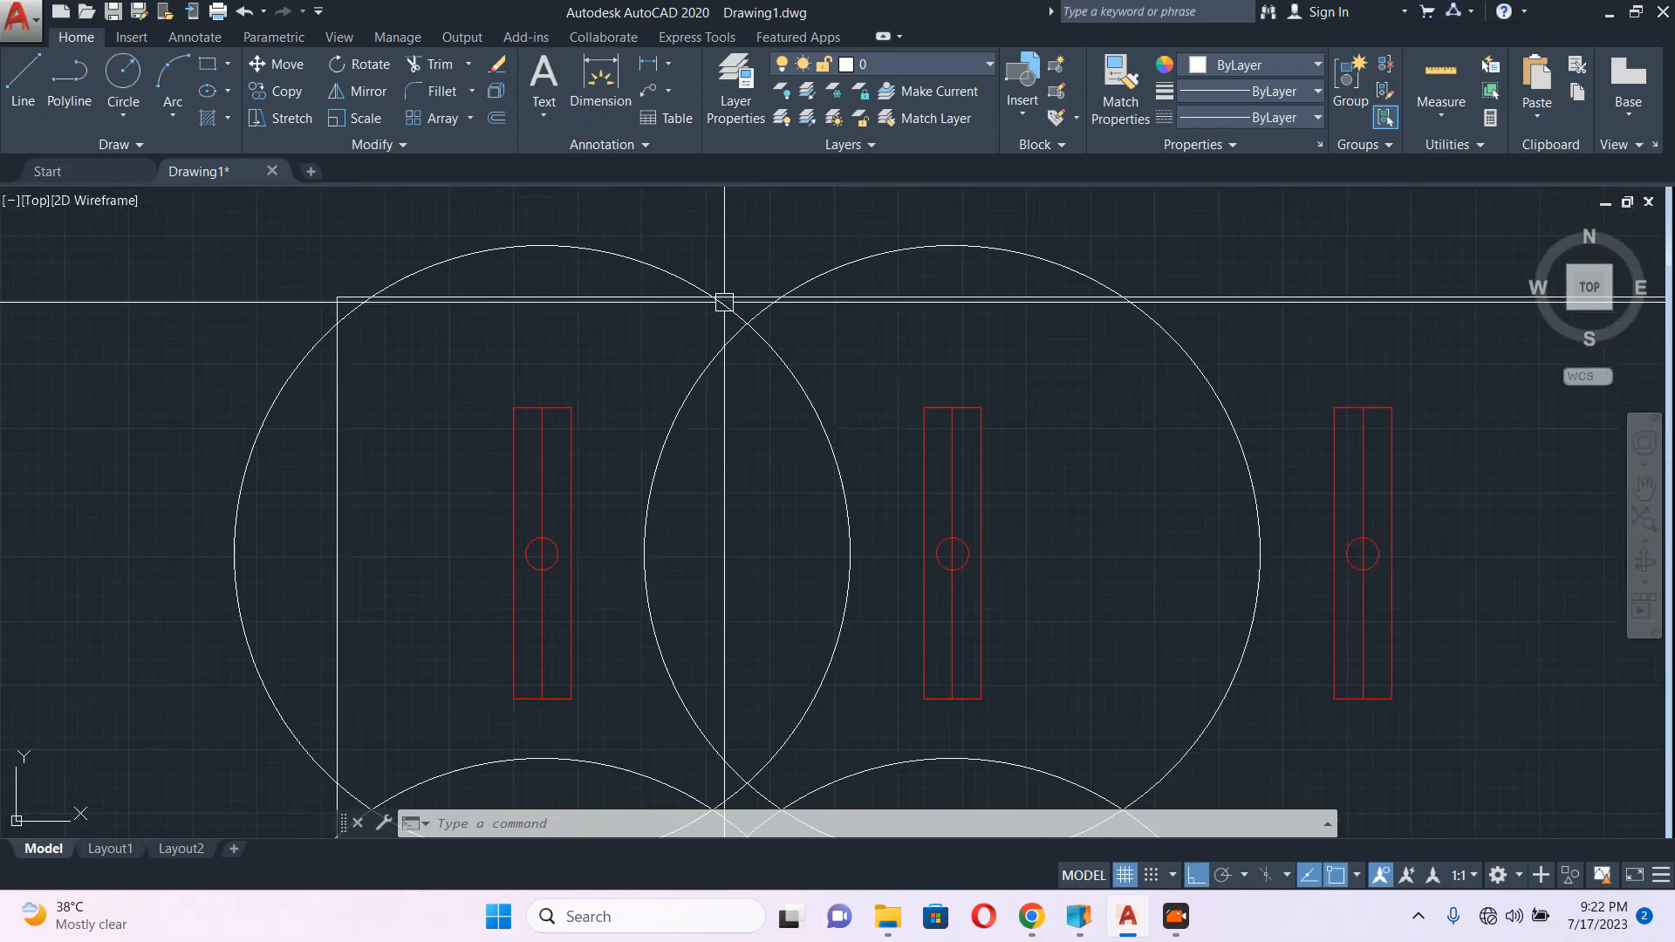
scroll(748, 456, down, 3)
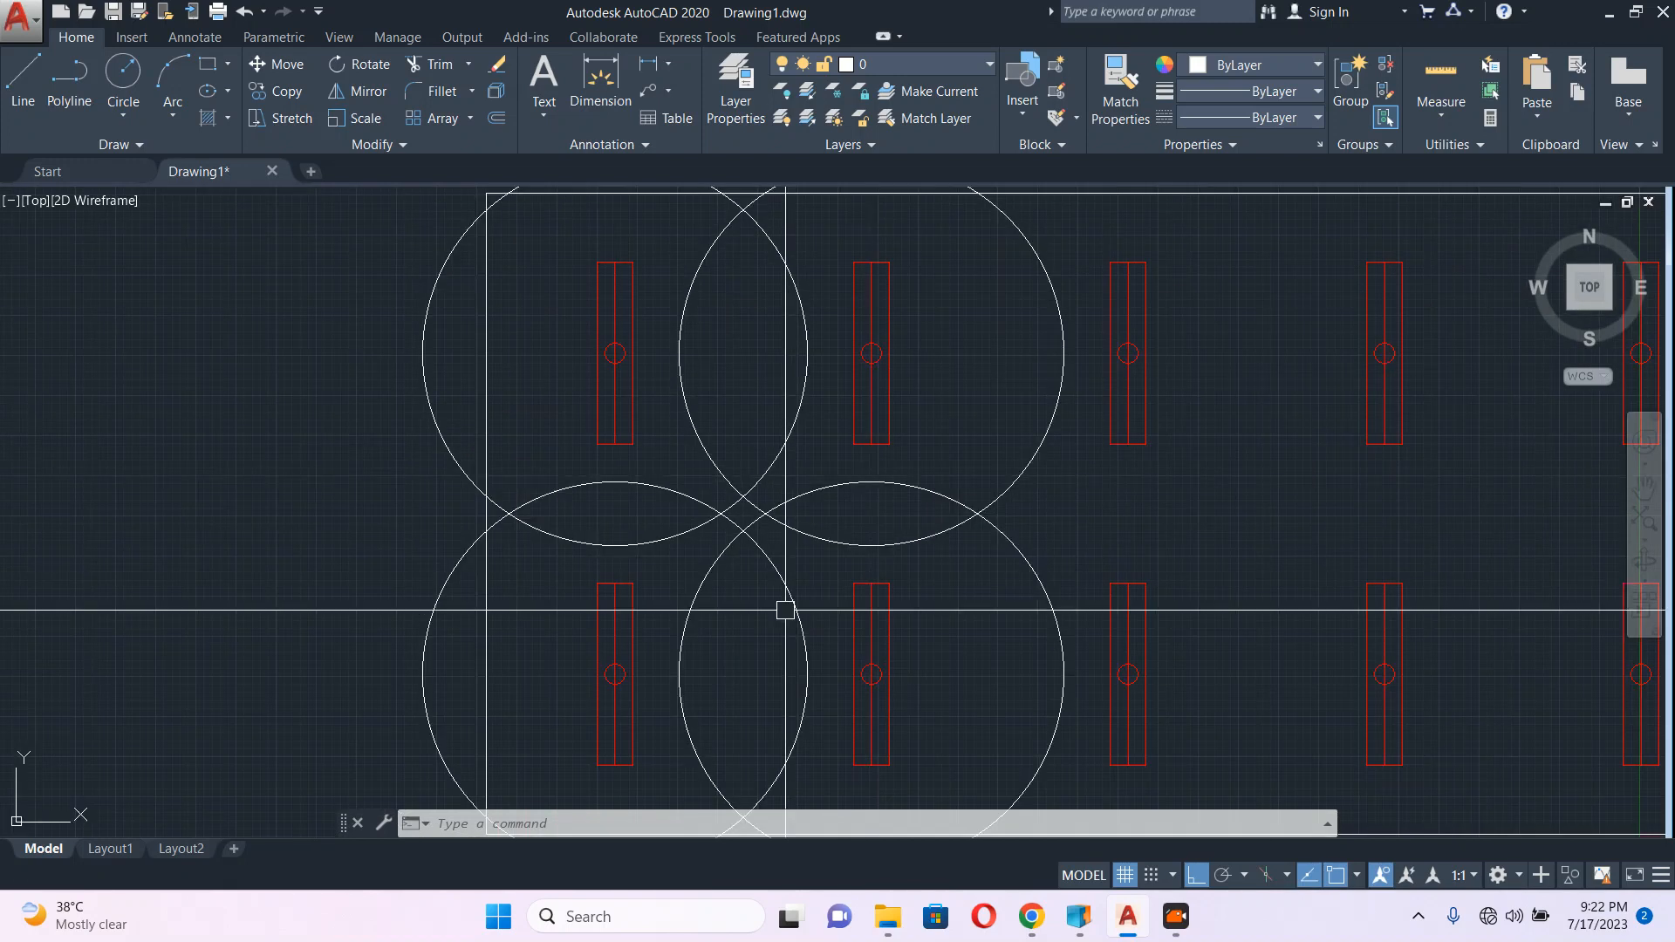
middle_drag(820, 603, 789, 518)
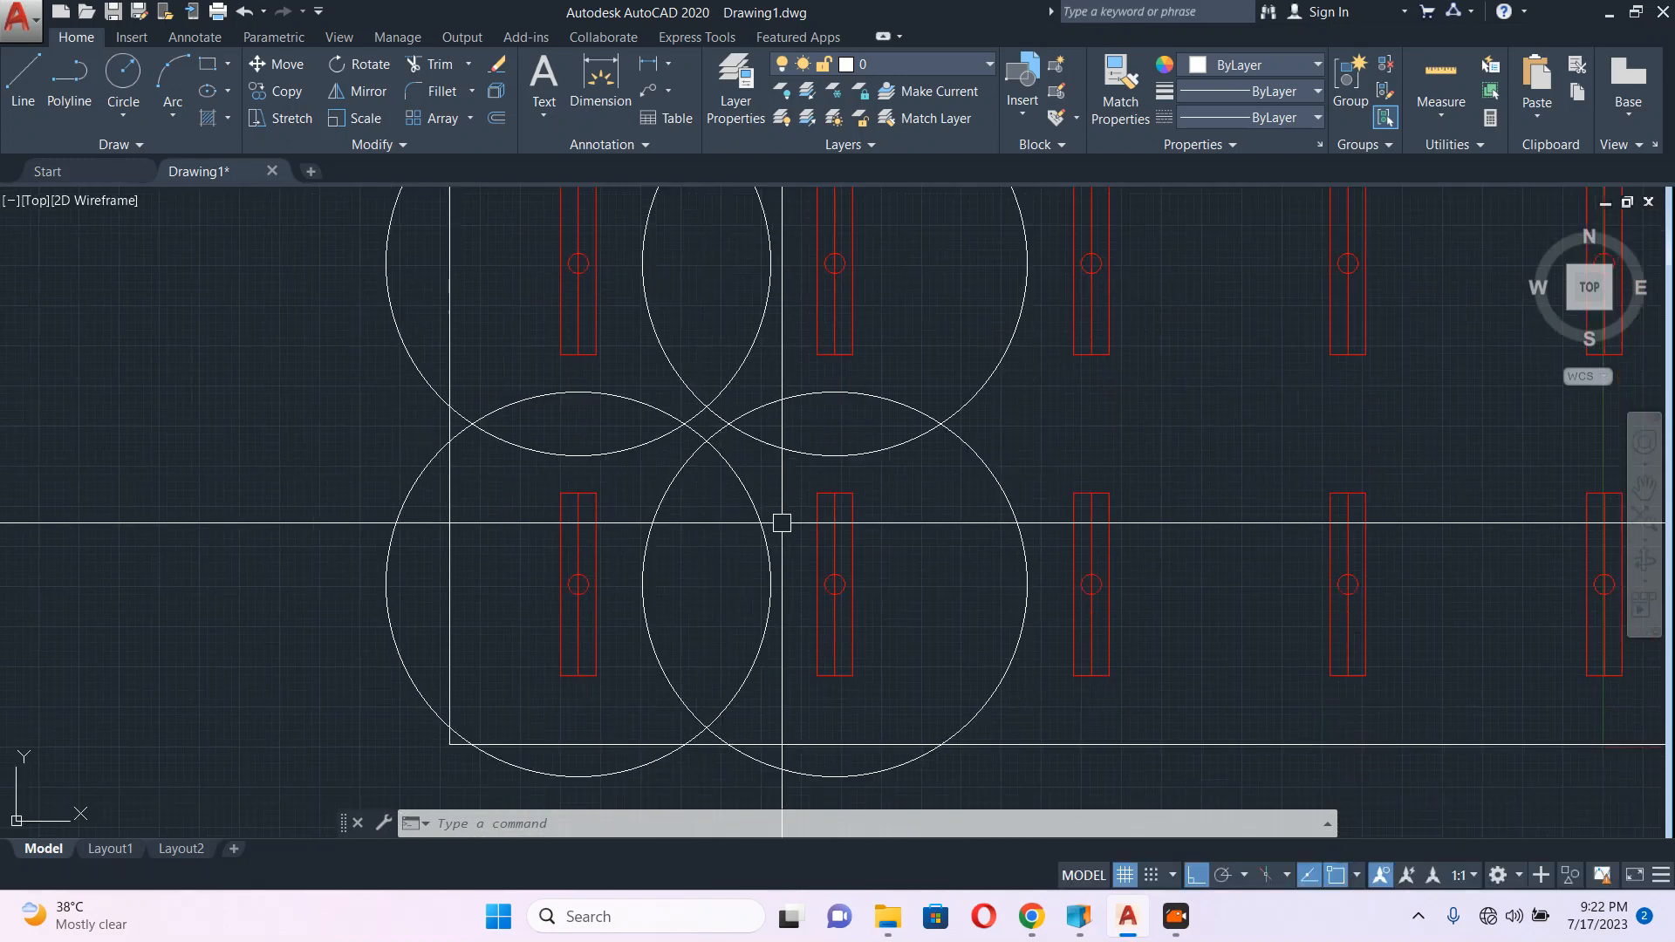
scroll(781, 523, down, 2)
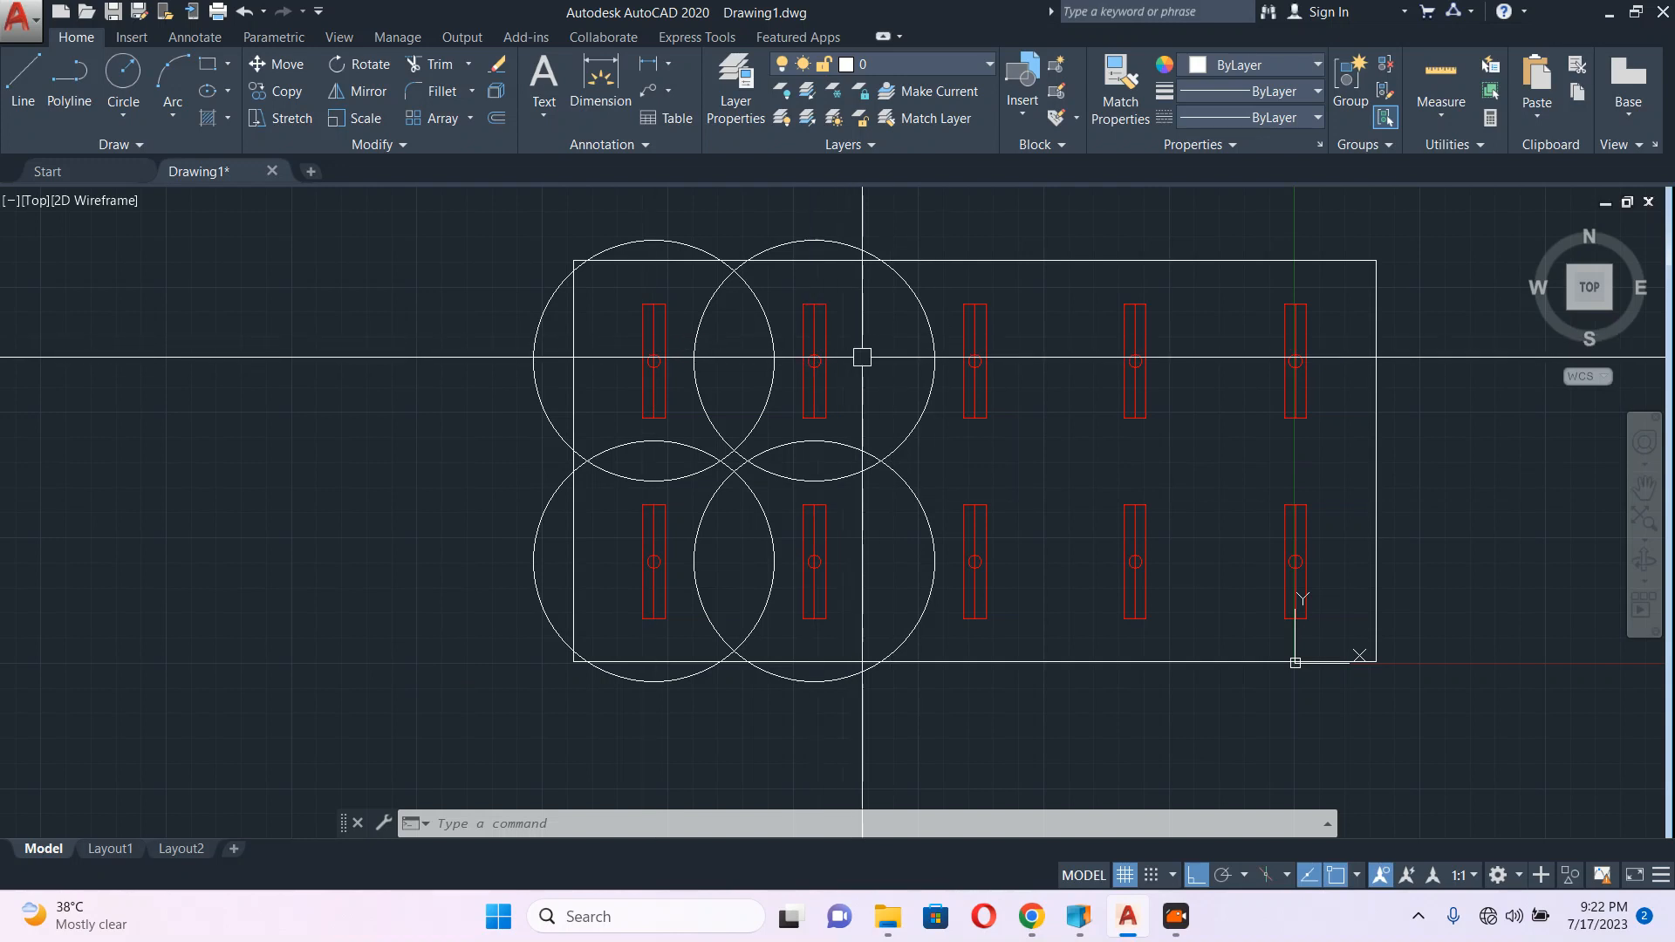
Step: Erase the four large circles around the first two lights of both rows
scroll(783, 309, up, 5)
click(763, 419)
click(635, 547)
scroll(785, 497, down, 4)
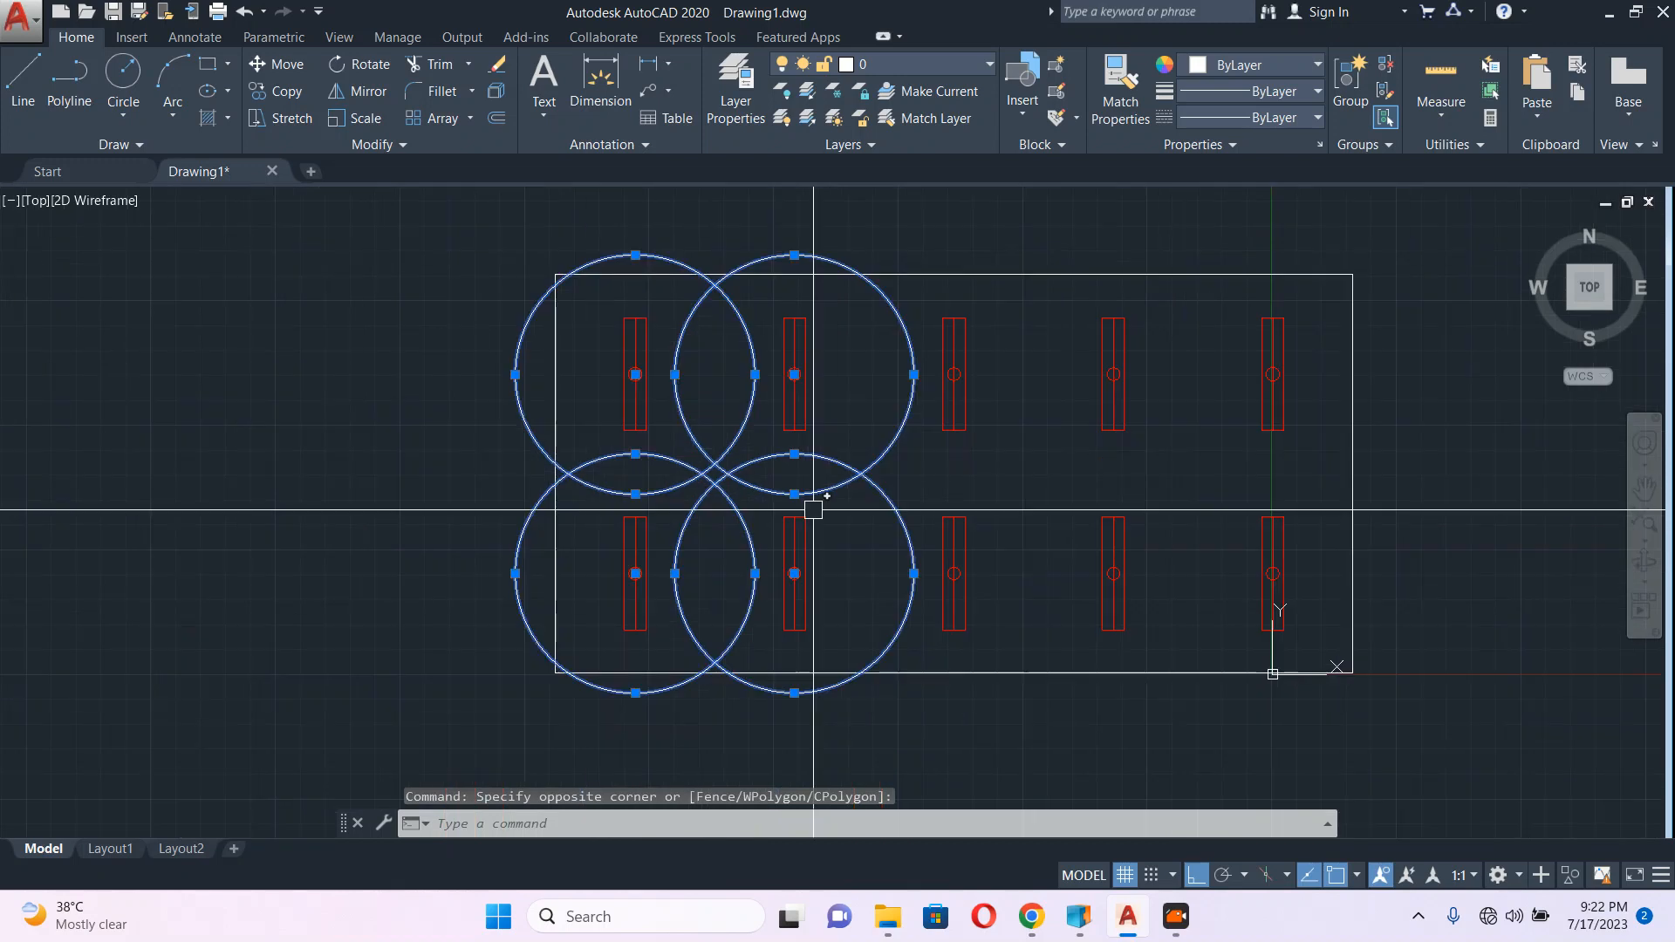
text(e)
key(Return)
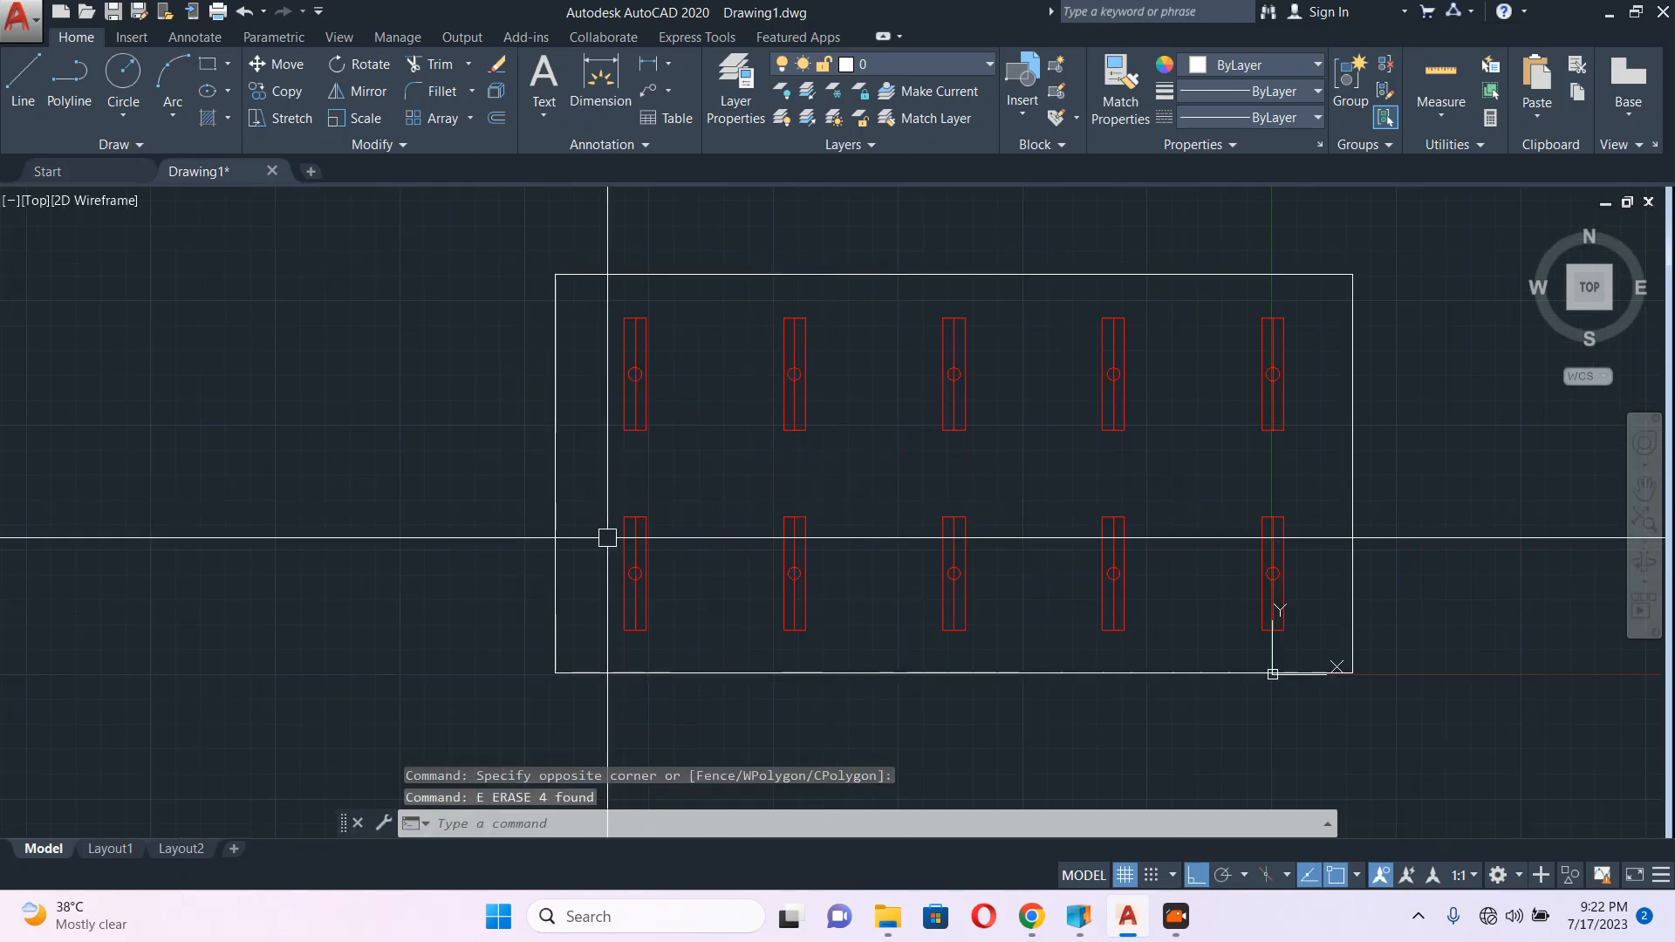
middle_drag(607, 537, 304, 451)
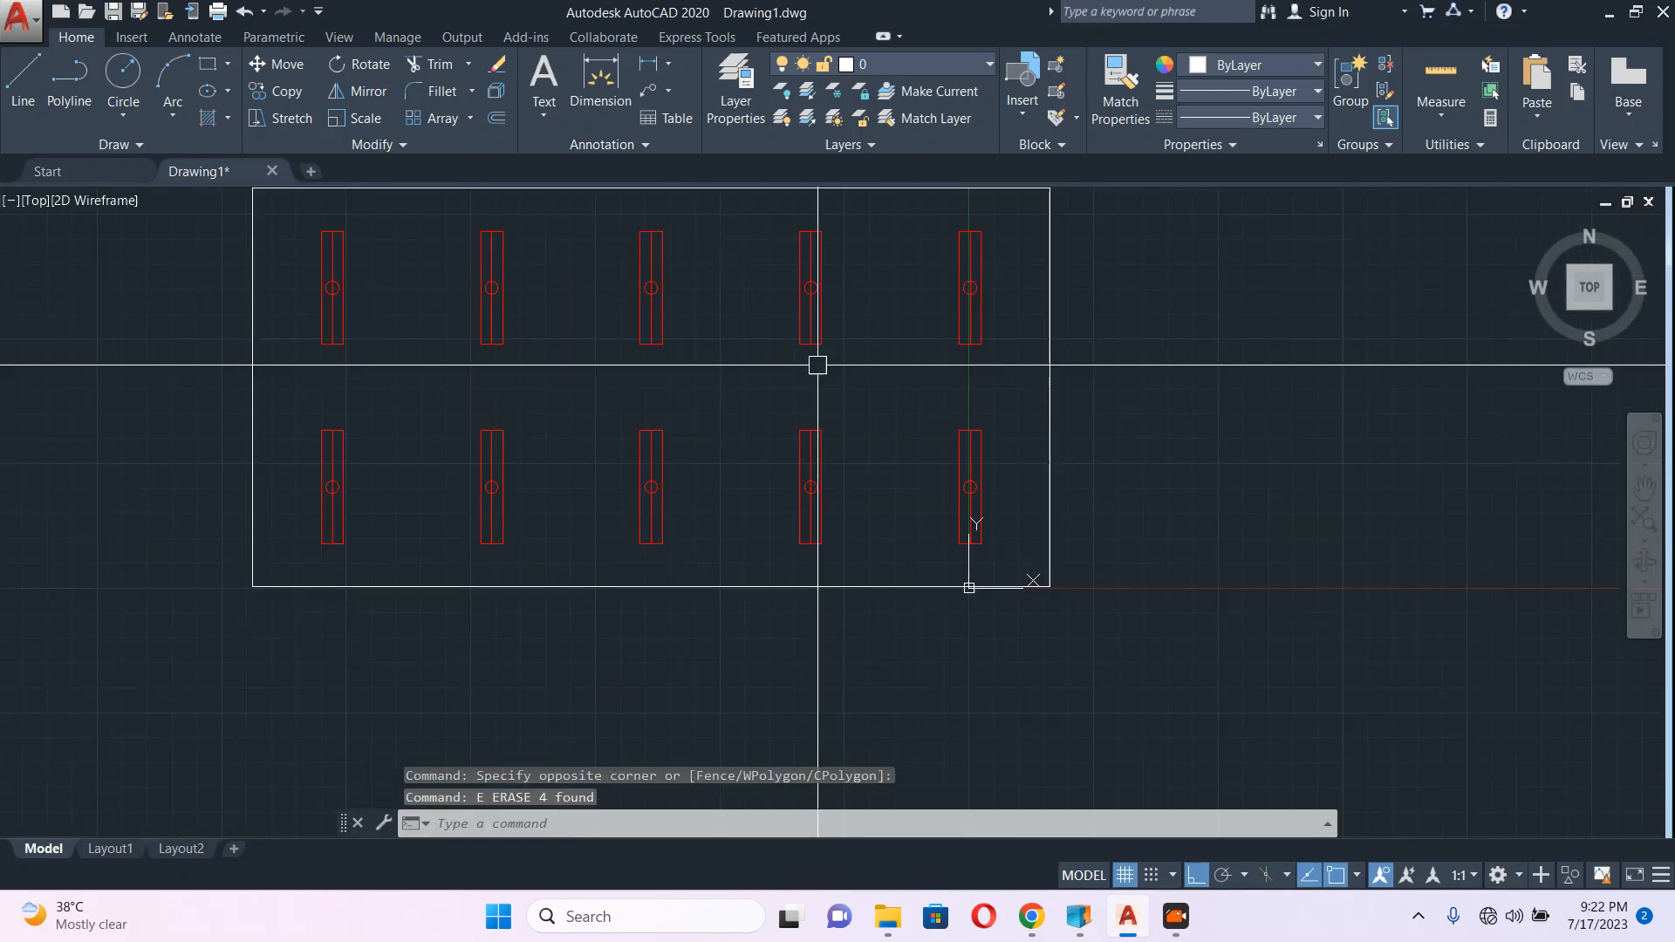
middle_drag(665, 428, 791, 488)
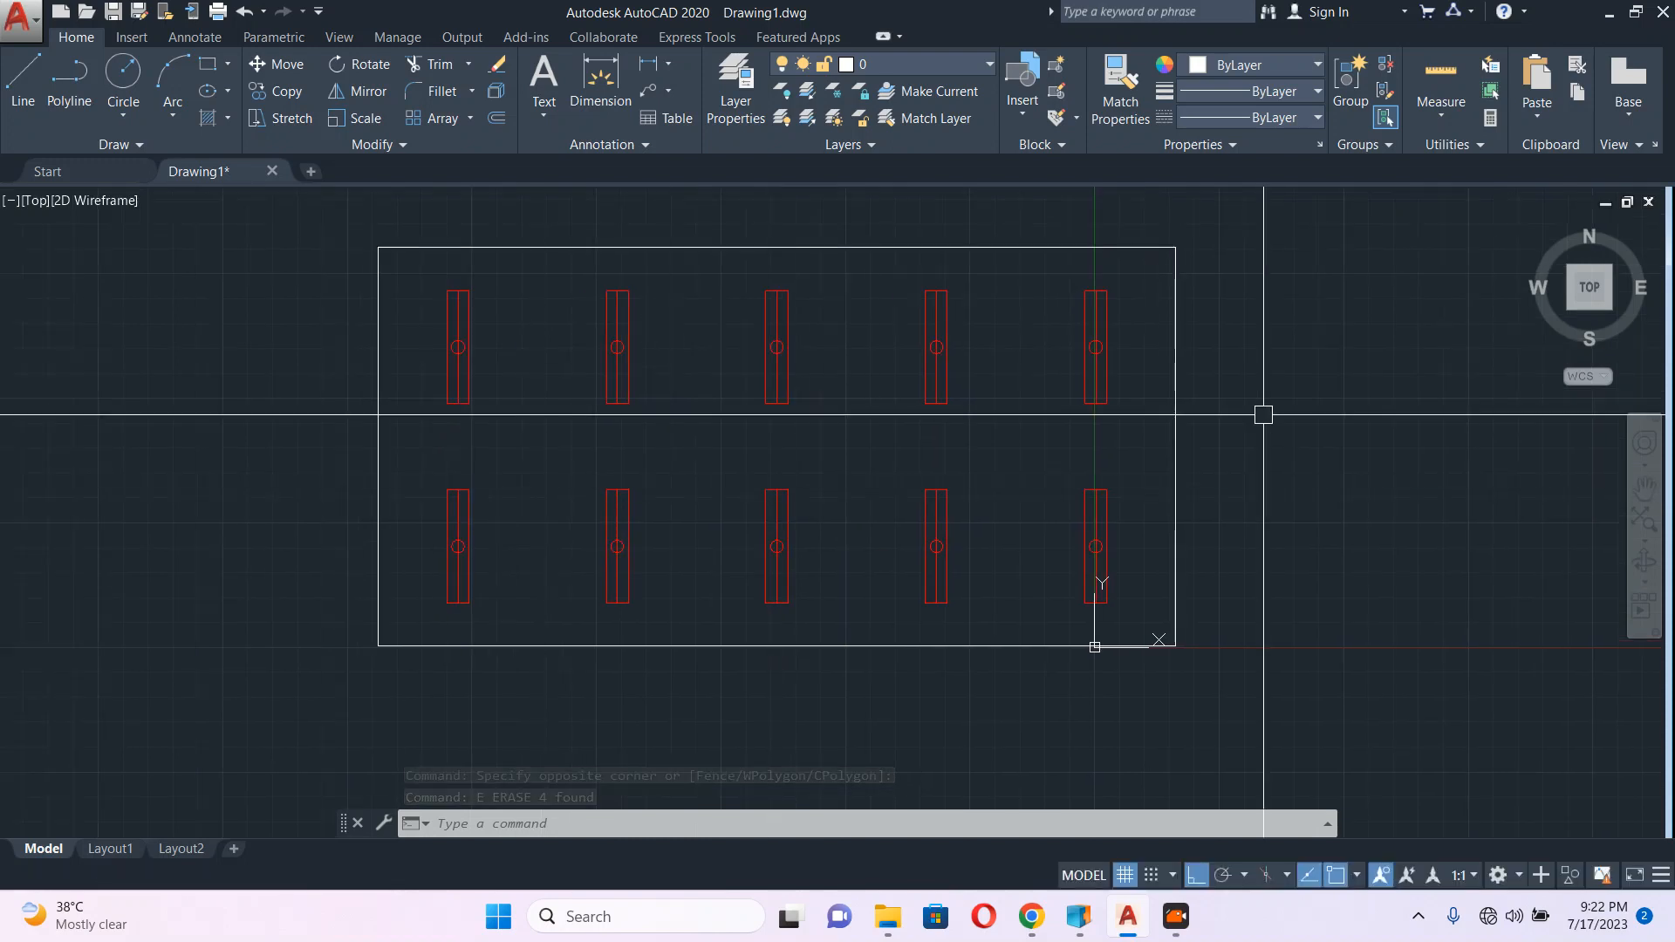
mouse_move(643, 451)
middle_down()
mouse_move(728, 487)
mouse_move(660, 464)
middle_up()
middle_drag(777, 553, 753, 516)
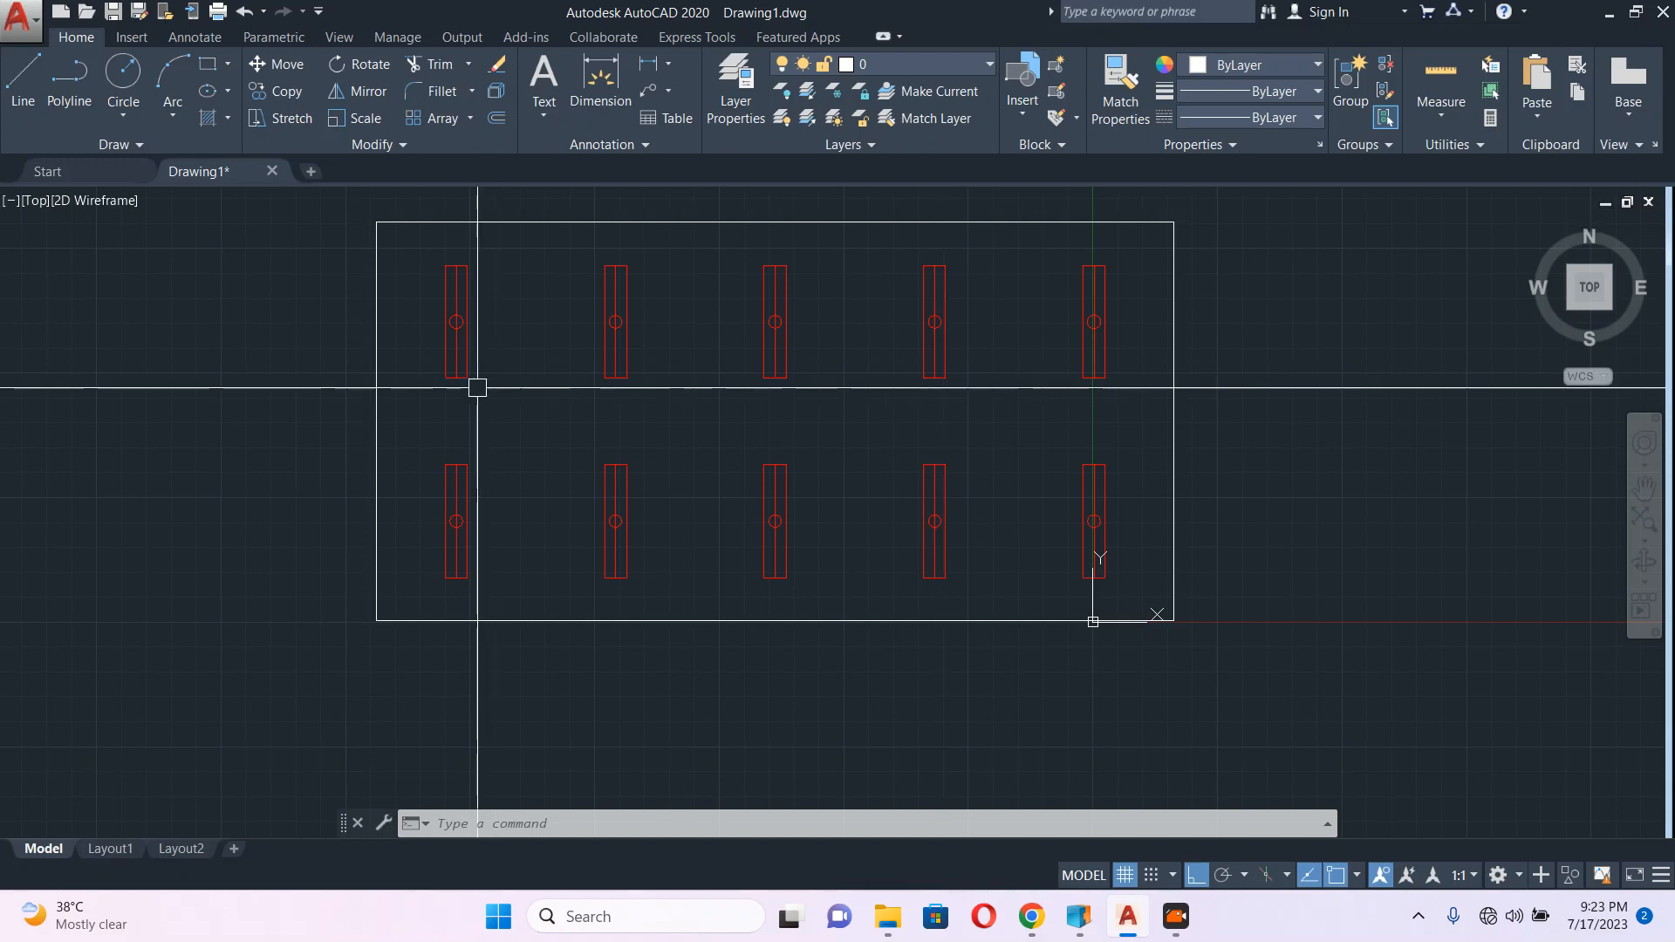
Step: Draw a bent polyline from the first light's centre, with a horizontal run below centre level, up to the second light's centre in the upper row
text(p)
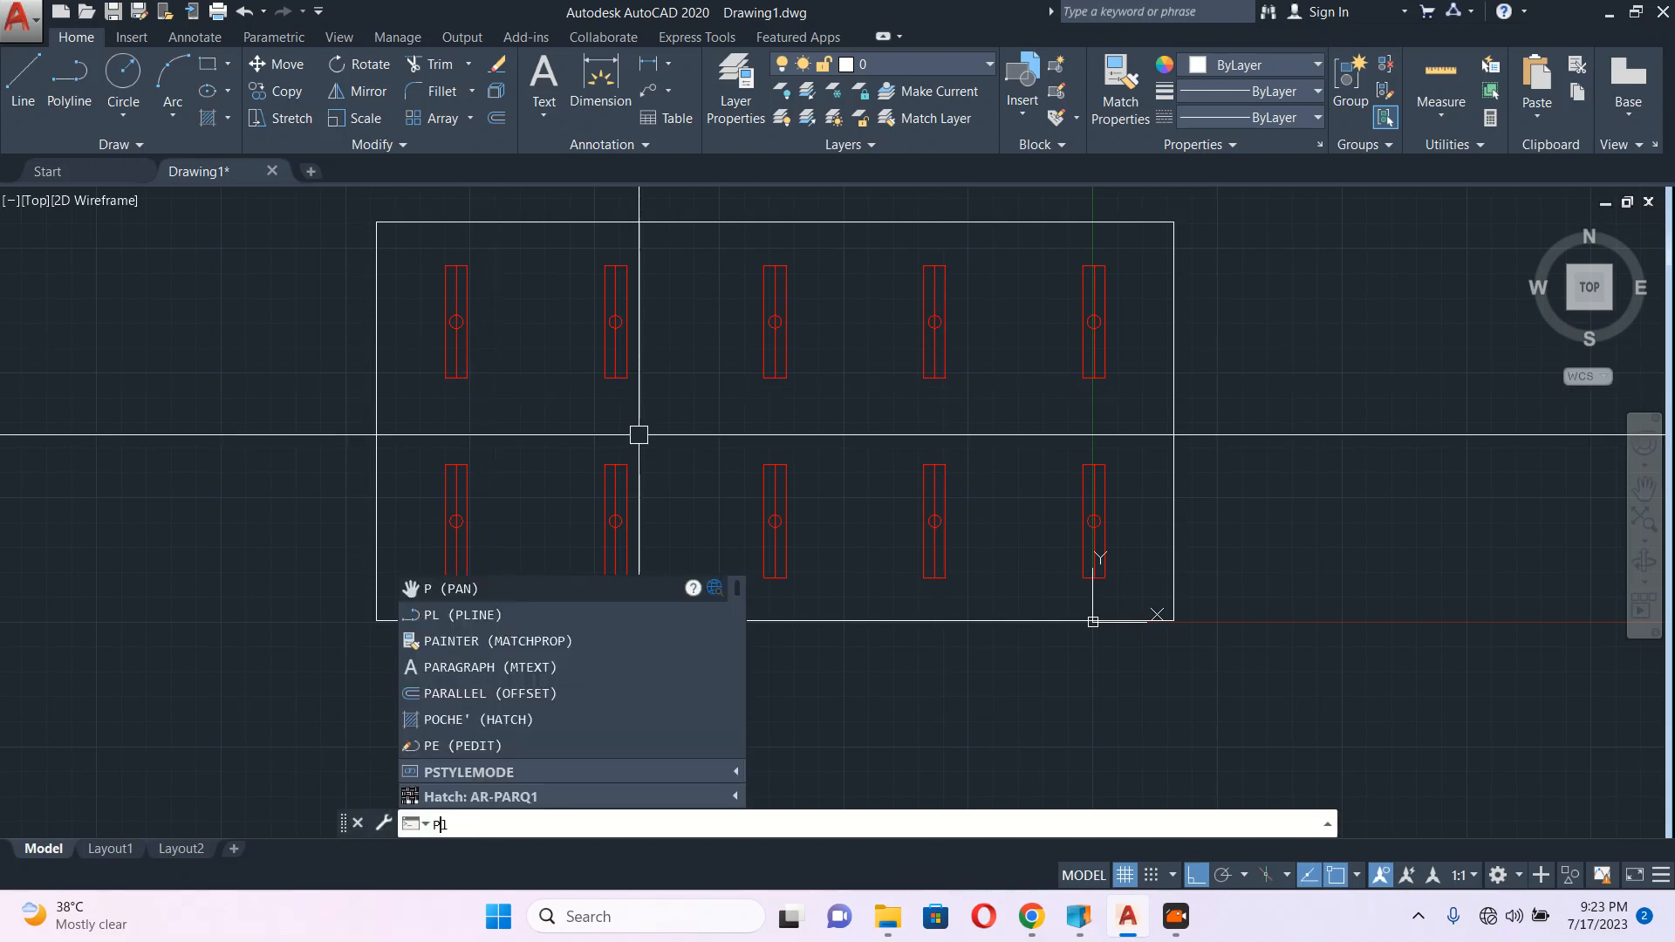
text(l)
key(Return)
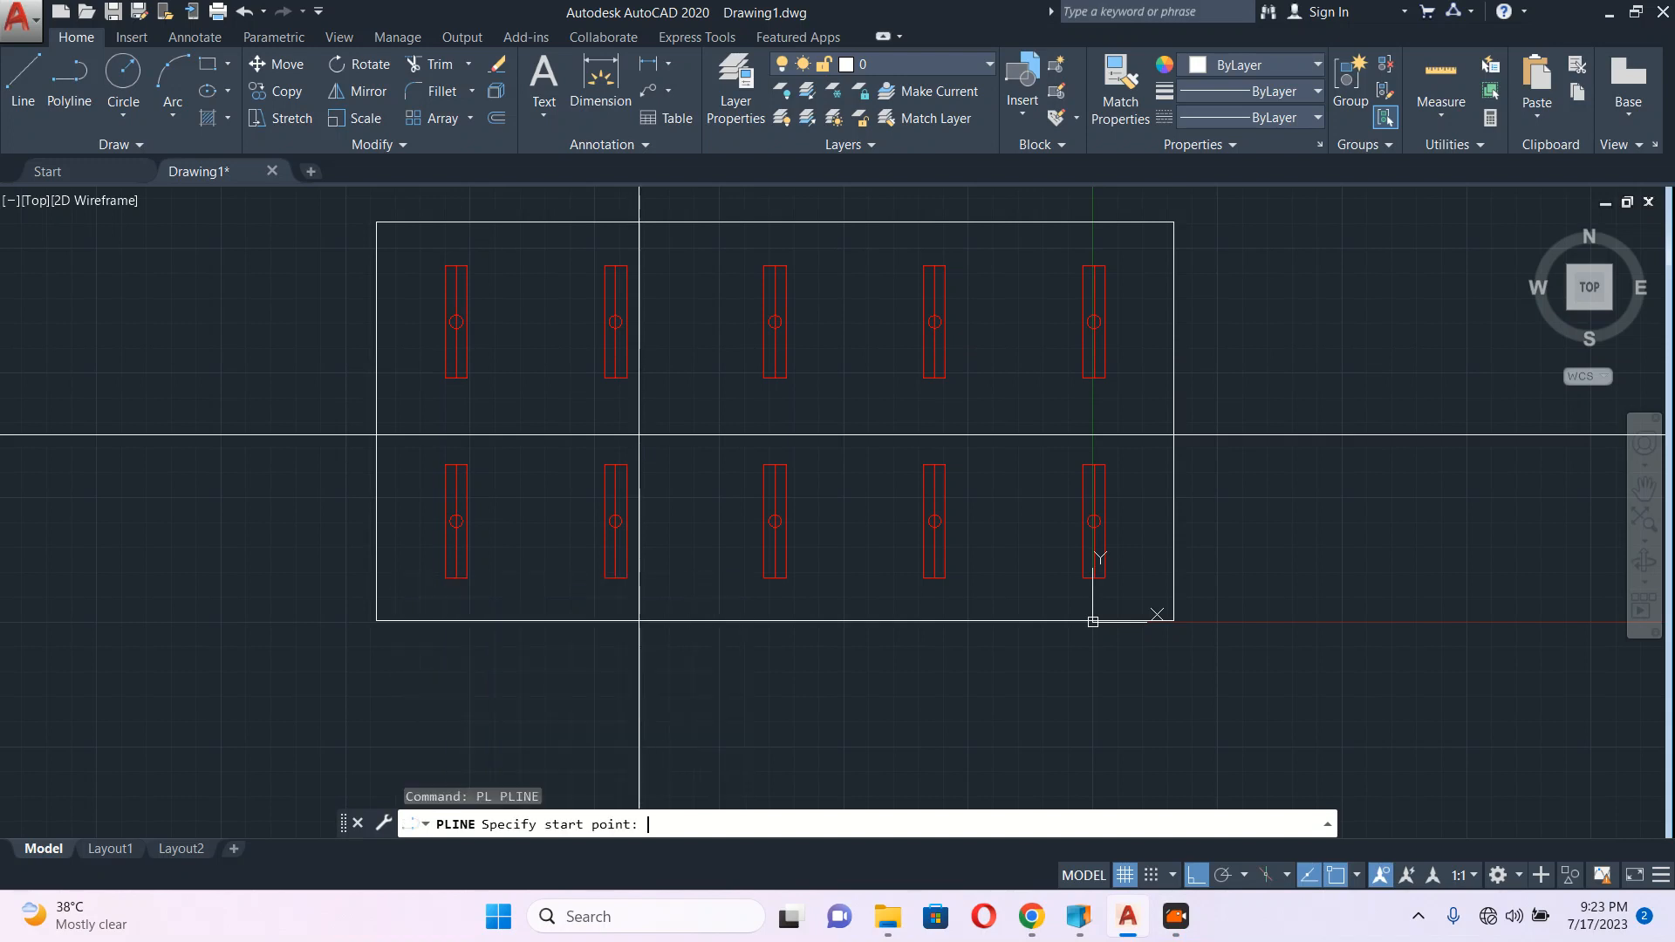
scroll(458, 323, up, 2)
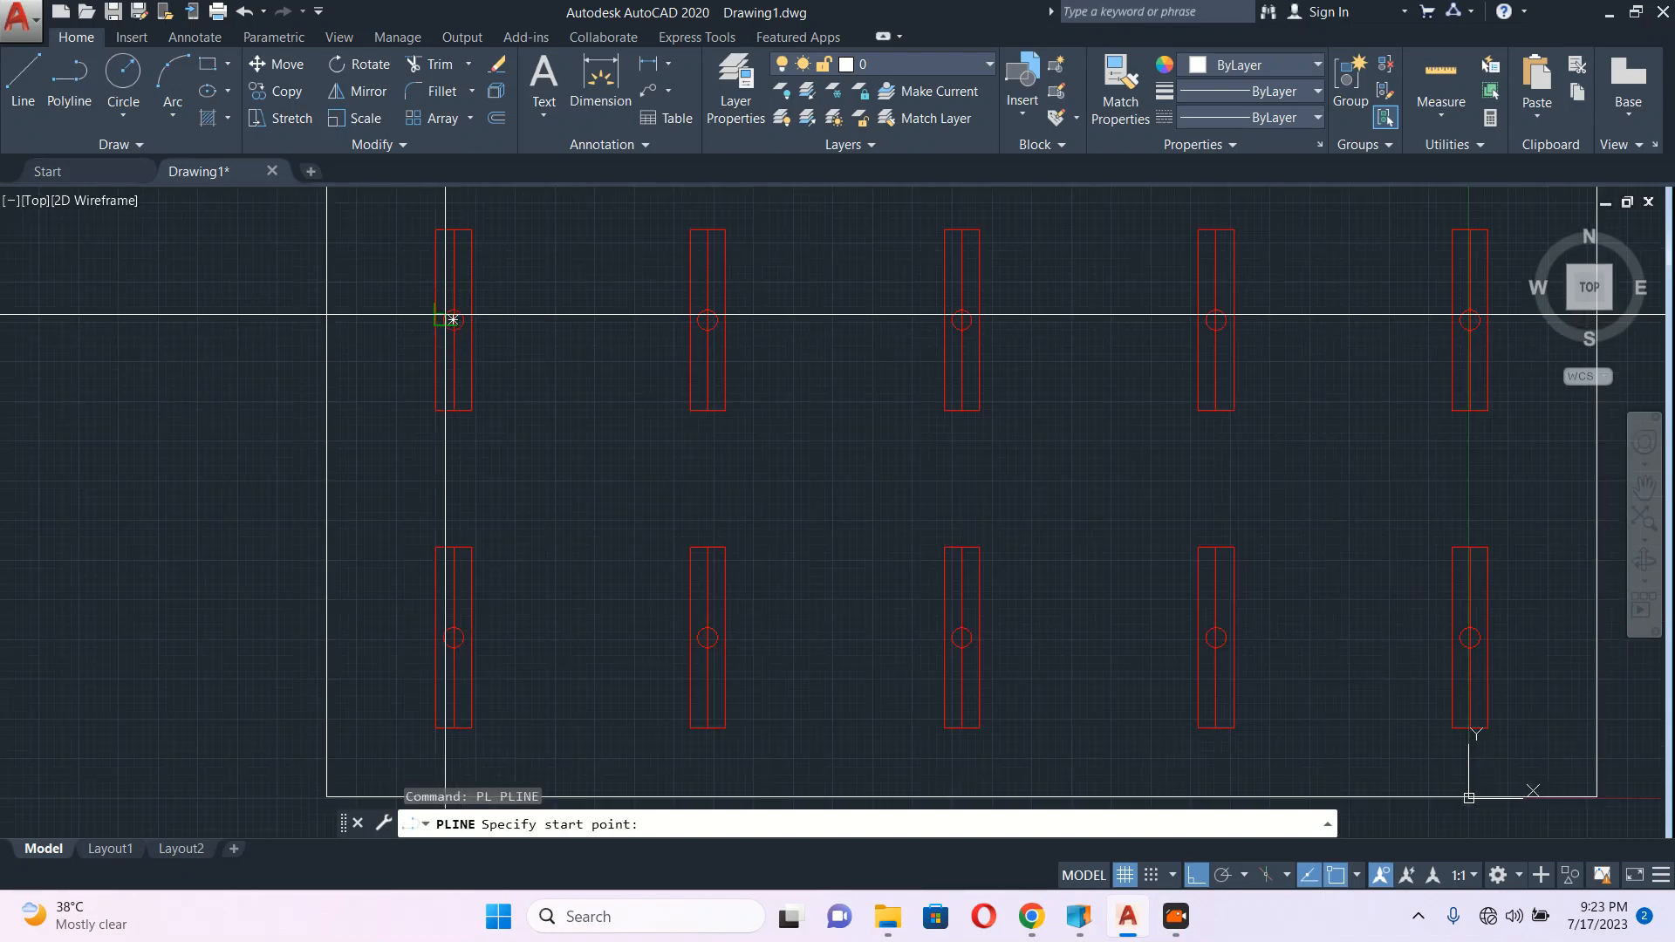
click(454, 320)
scroll(514, 358, up, 2)
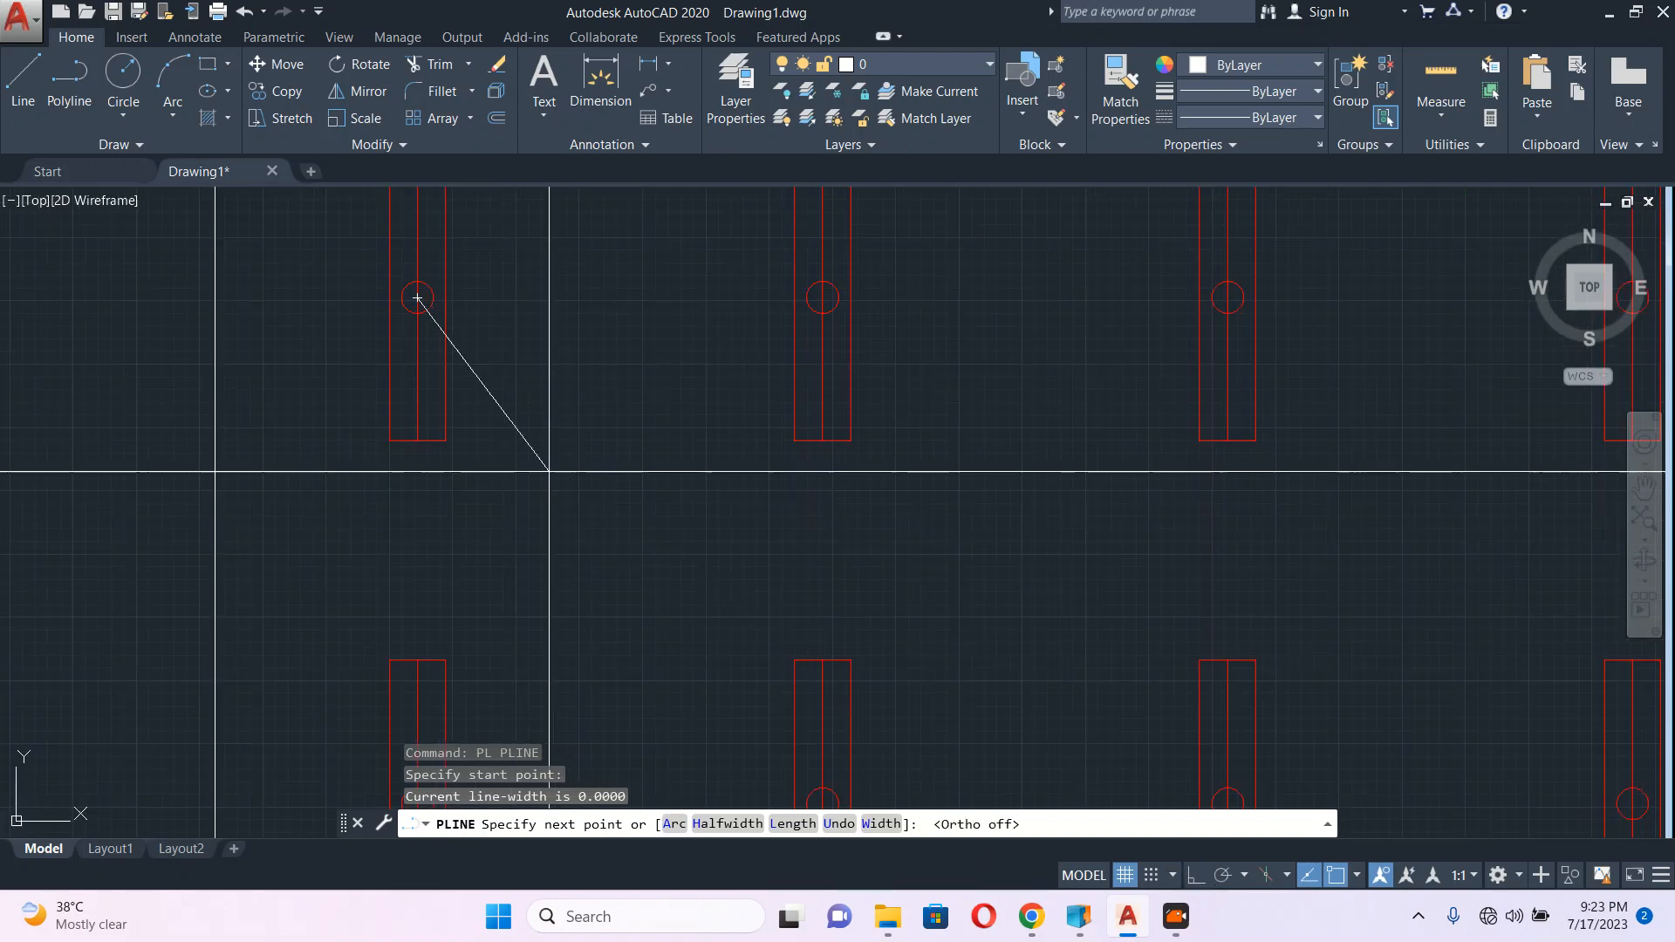
scroll(450, 281, up, 5)
click(467, 458)
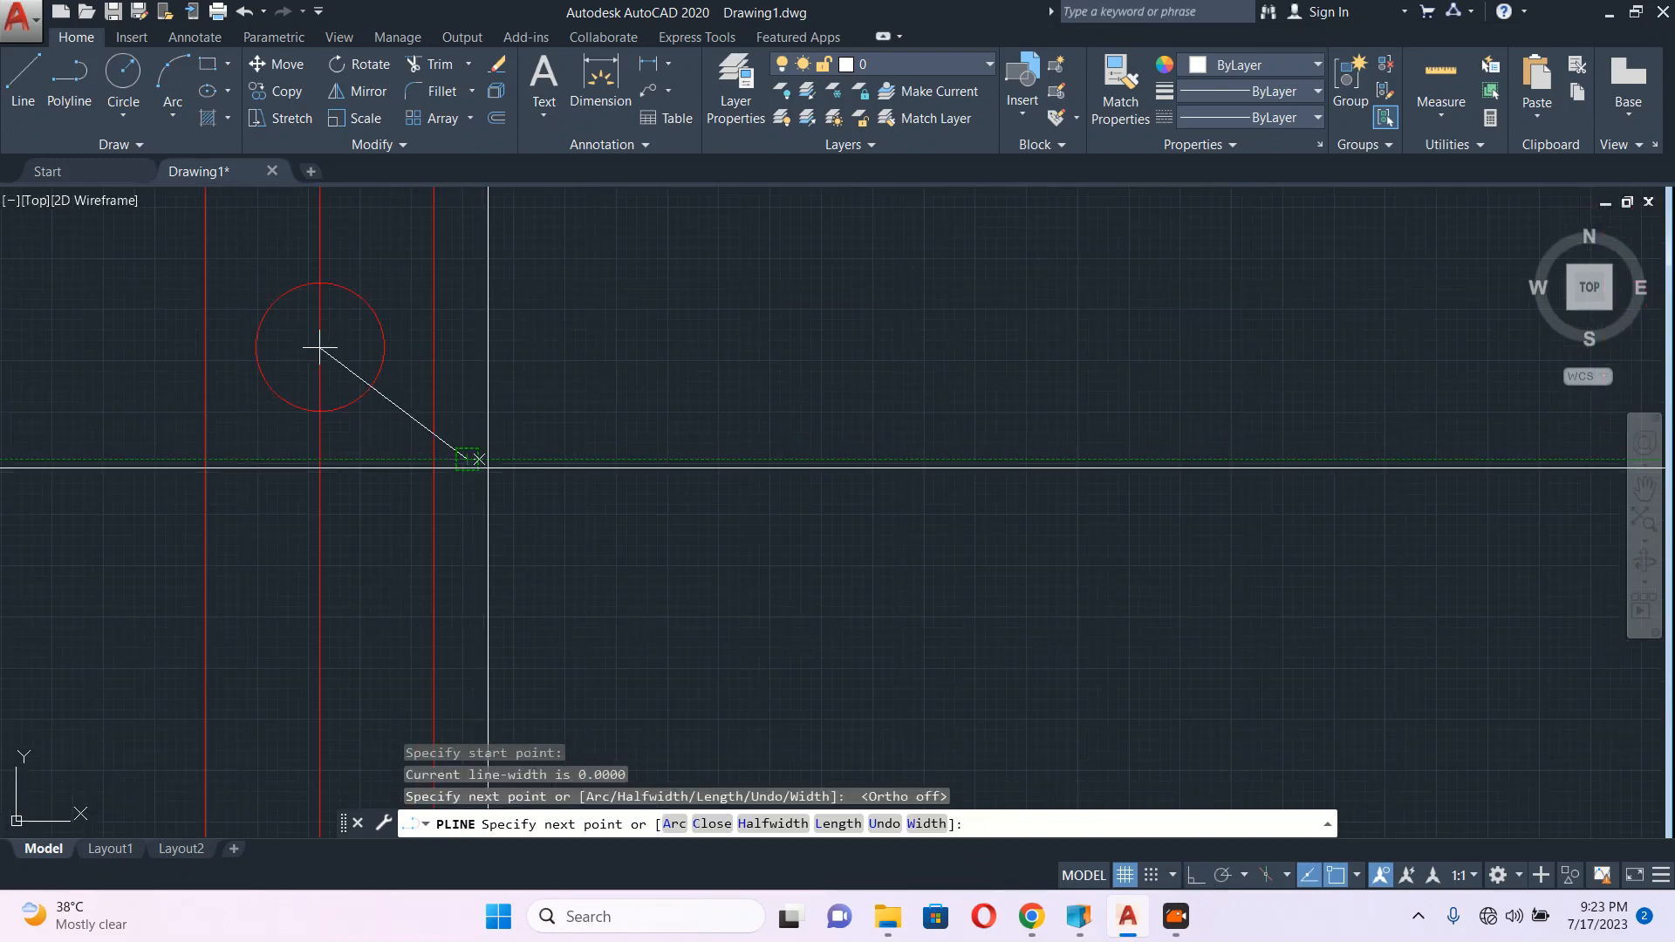
click(1202, 878)
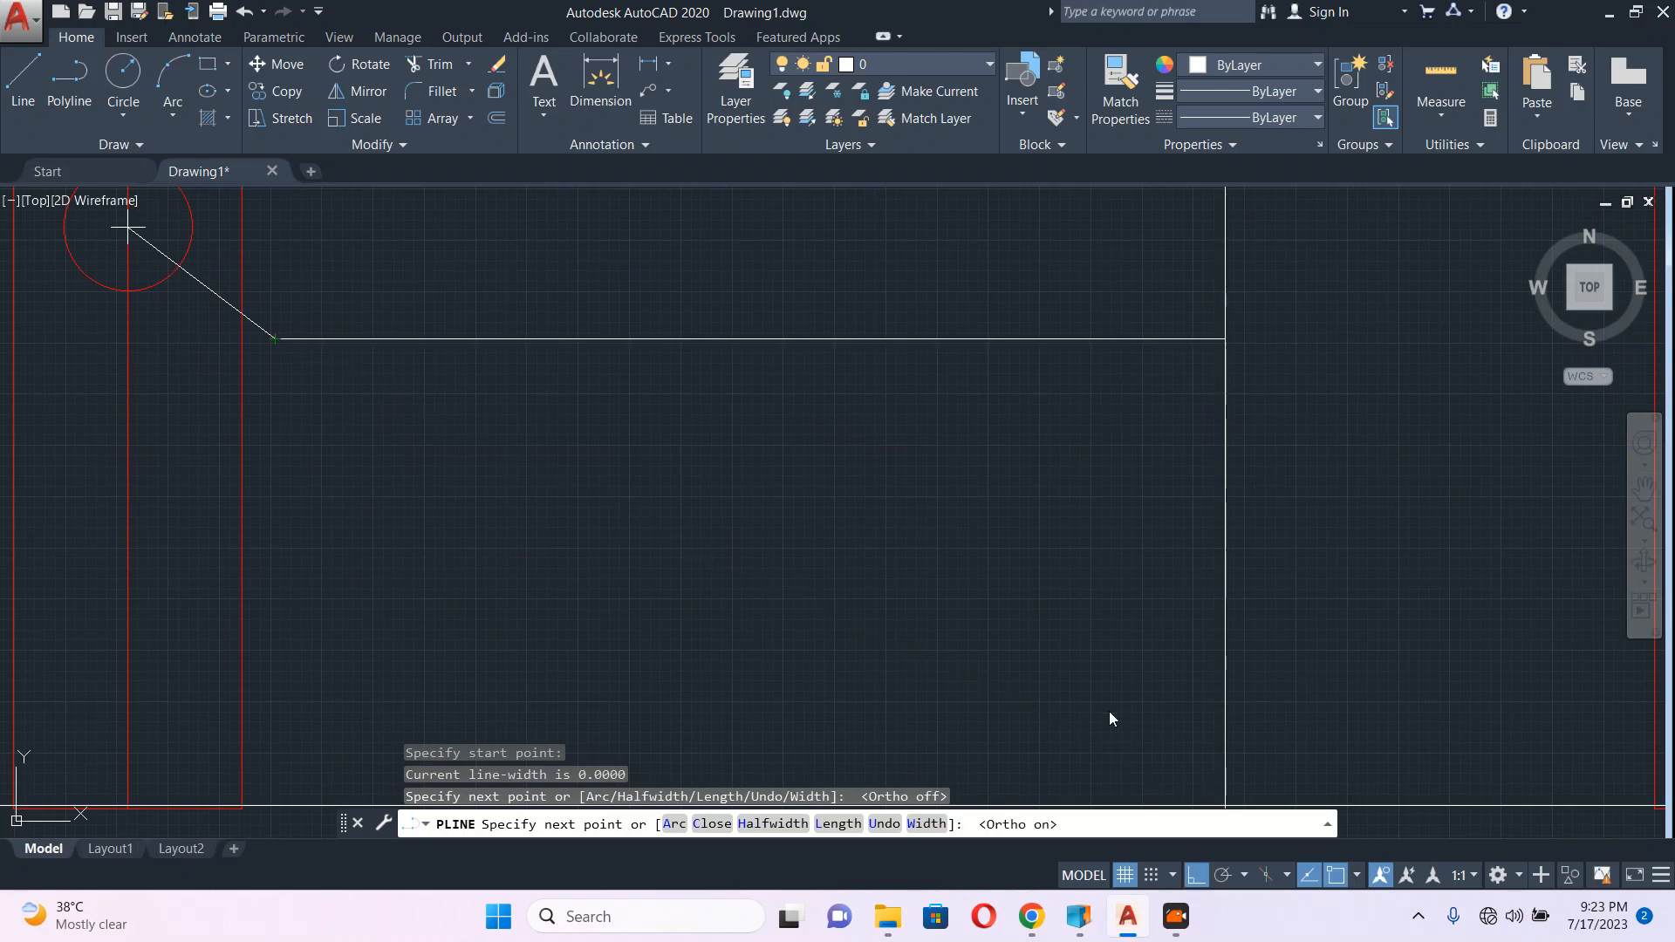
scroll(946, 477, down, 2)
click(946, 476)
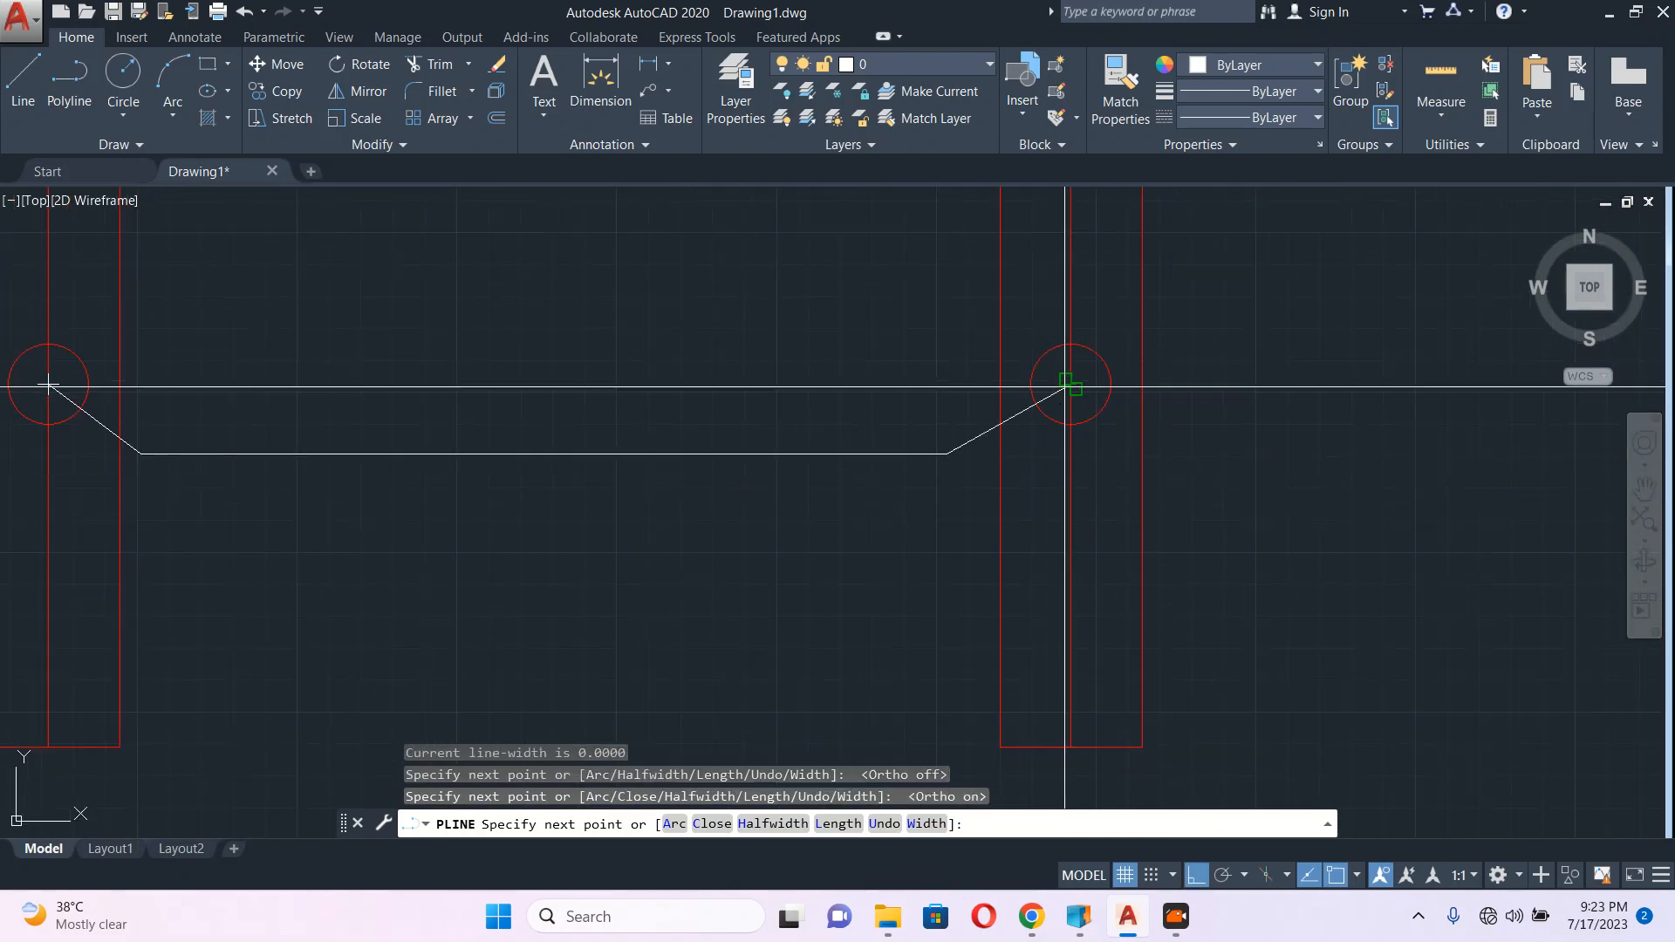
click(1070, 383)
key(Escape)
scroll(998, 405, down, 5)
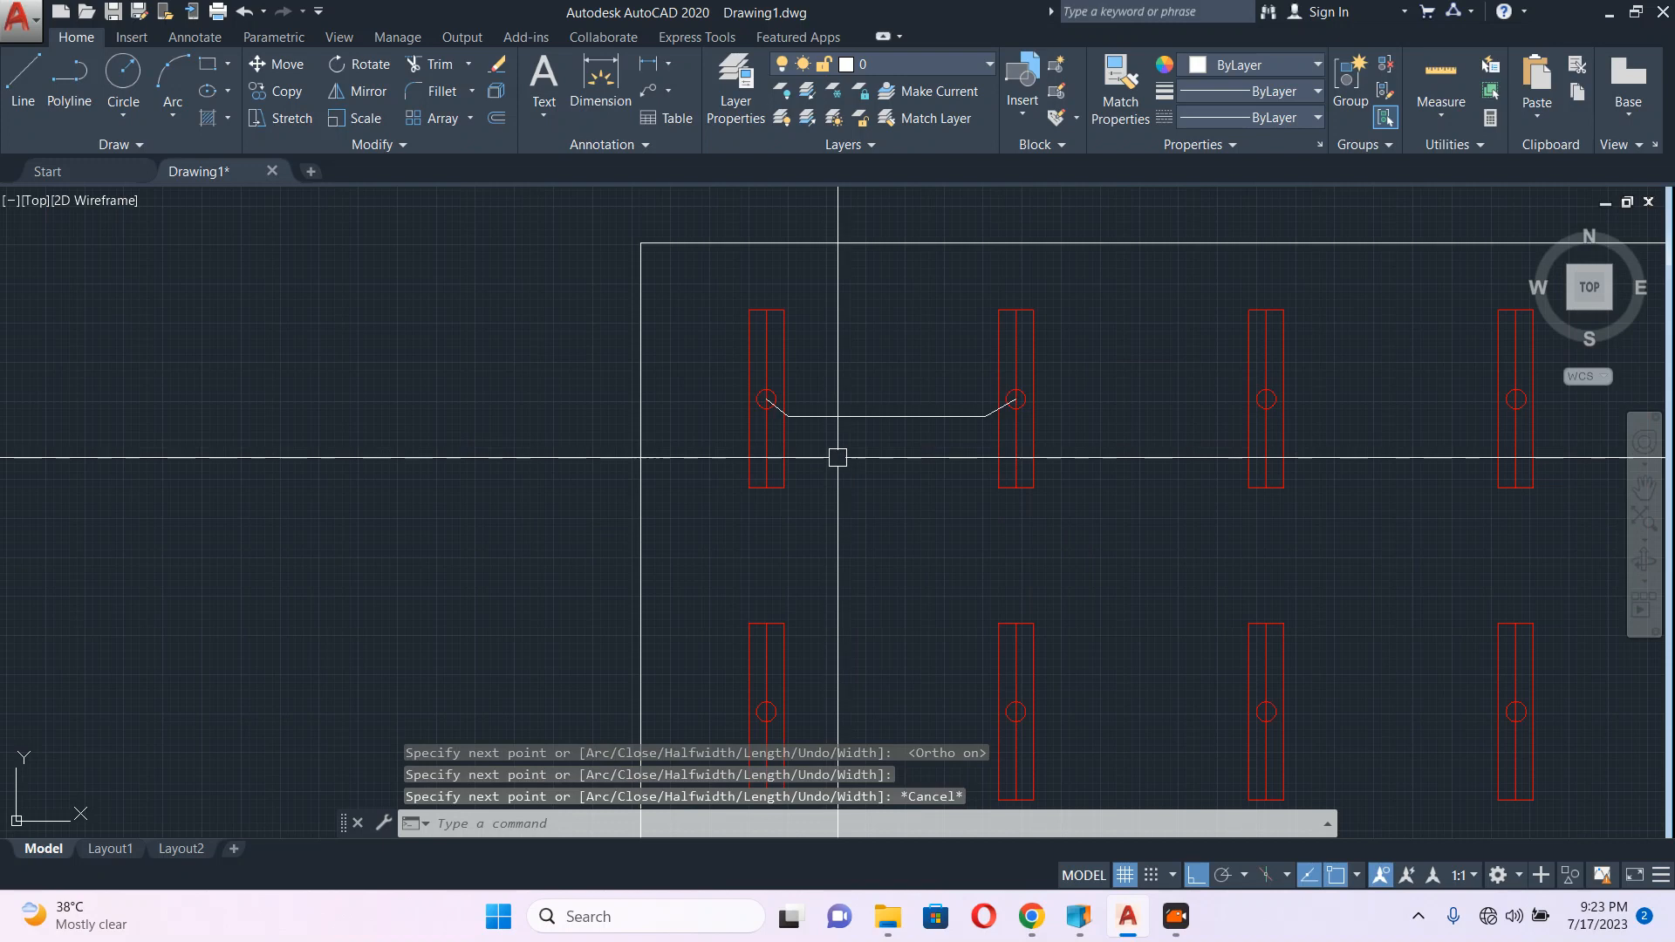
Step: Erase the bent polyline between the first two upper lights
click(879, 403)
click(860, 456)
text(e)
key(Return)
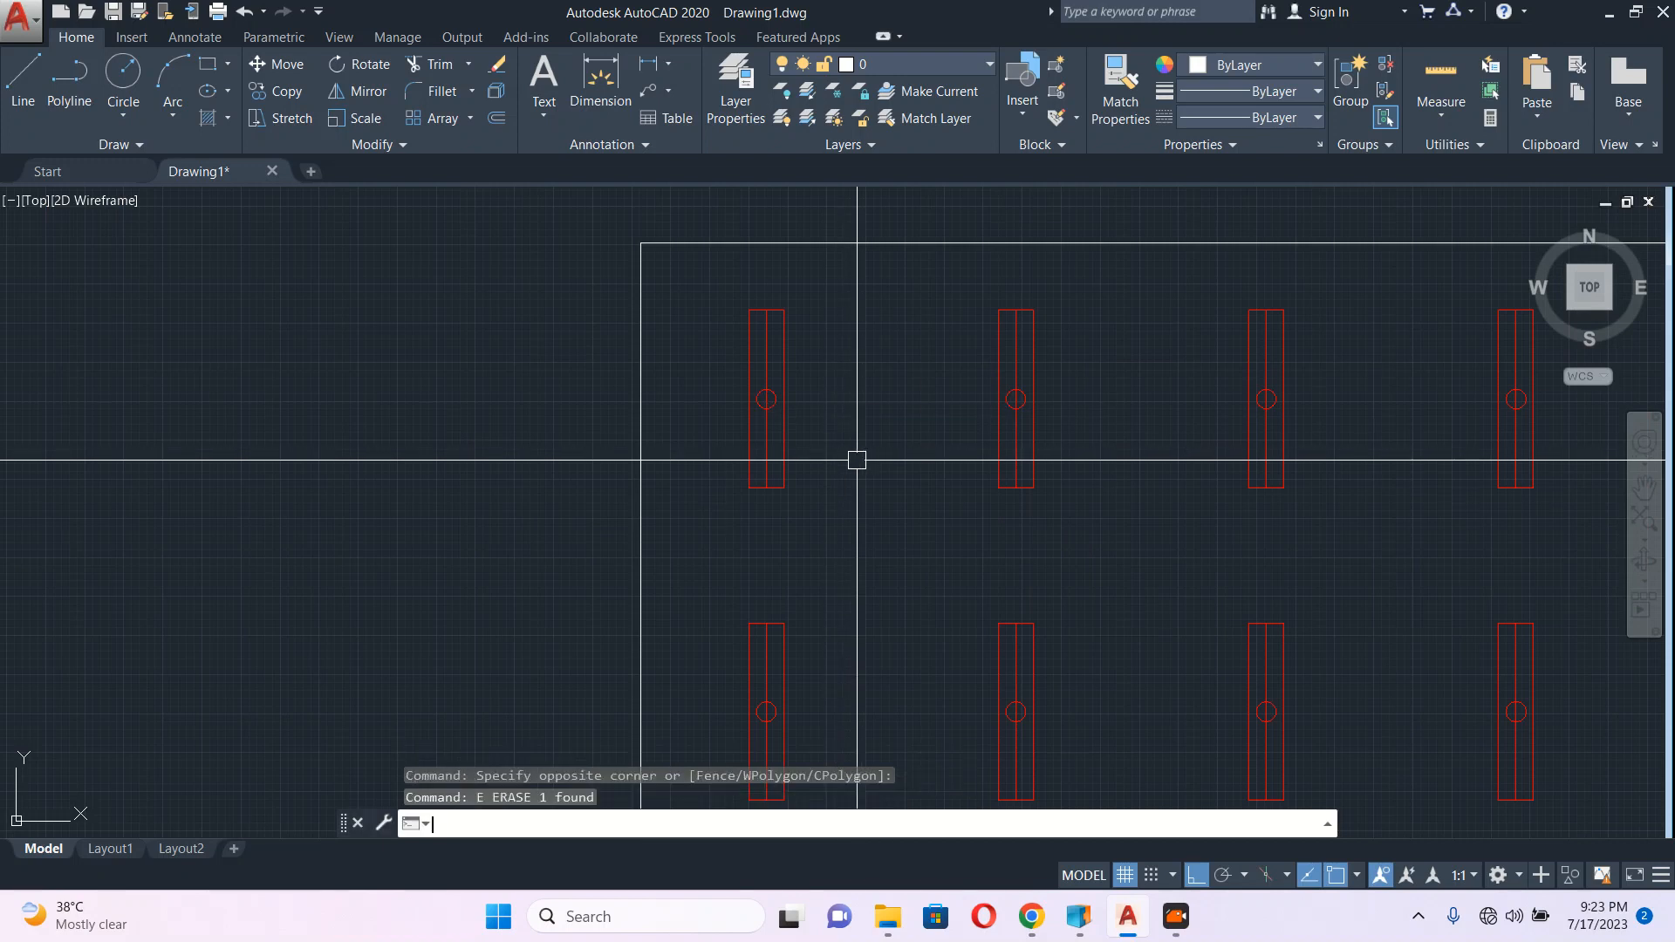
text(pl)
key(Return)
click(766, 398)
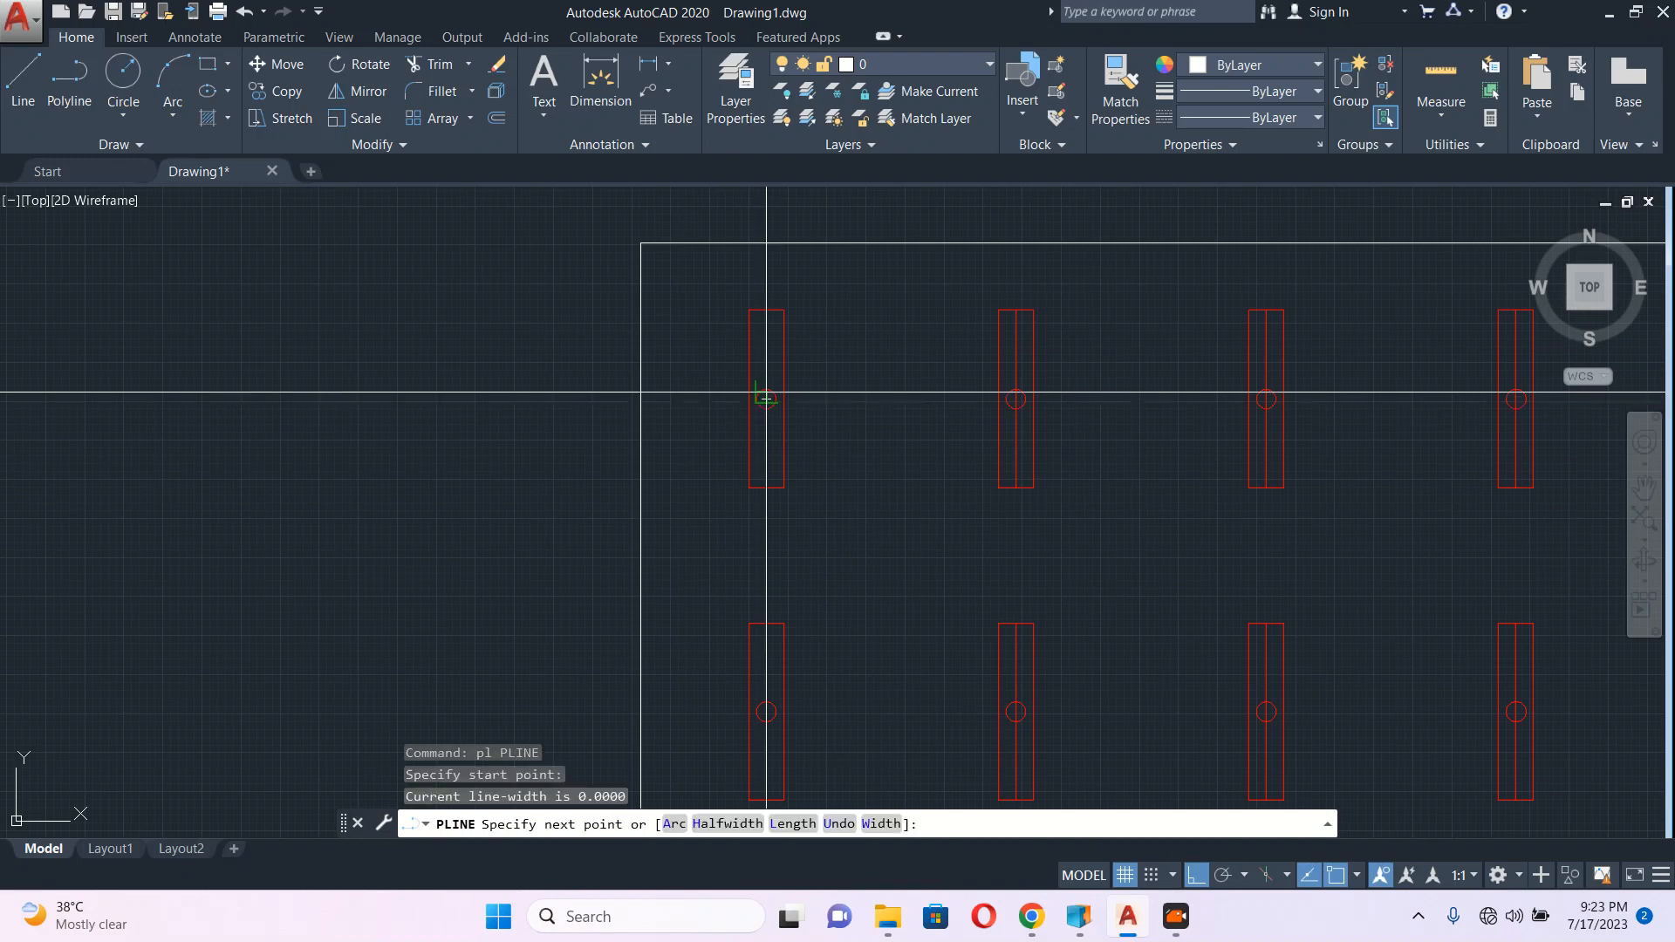
key(Escape)
Step: Start a polyline at the first upper light's centre and run it horizontally through the row to just past the last light
scroll(766, 403, up, 2)
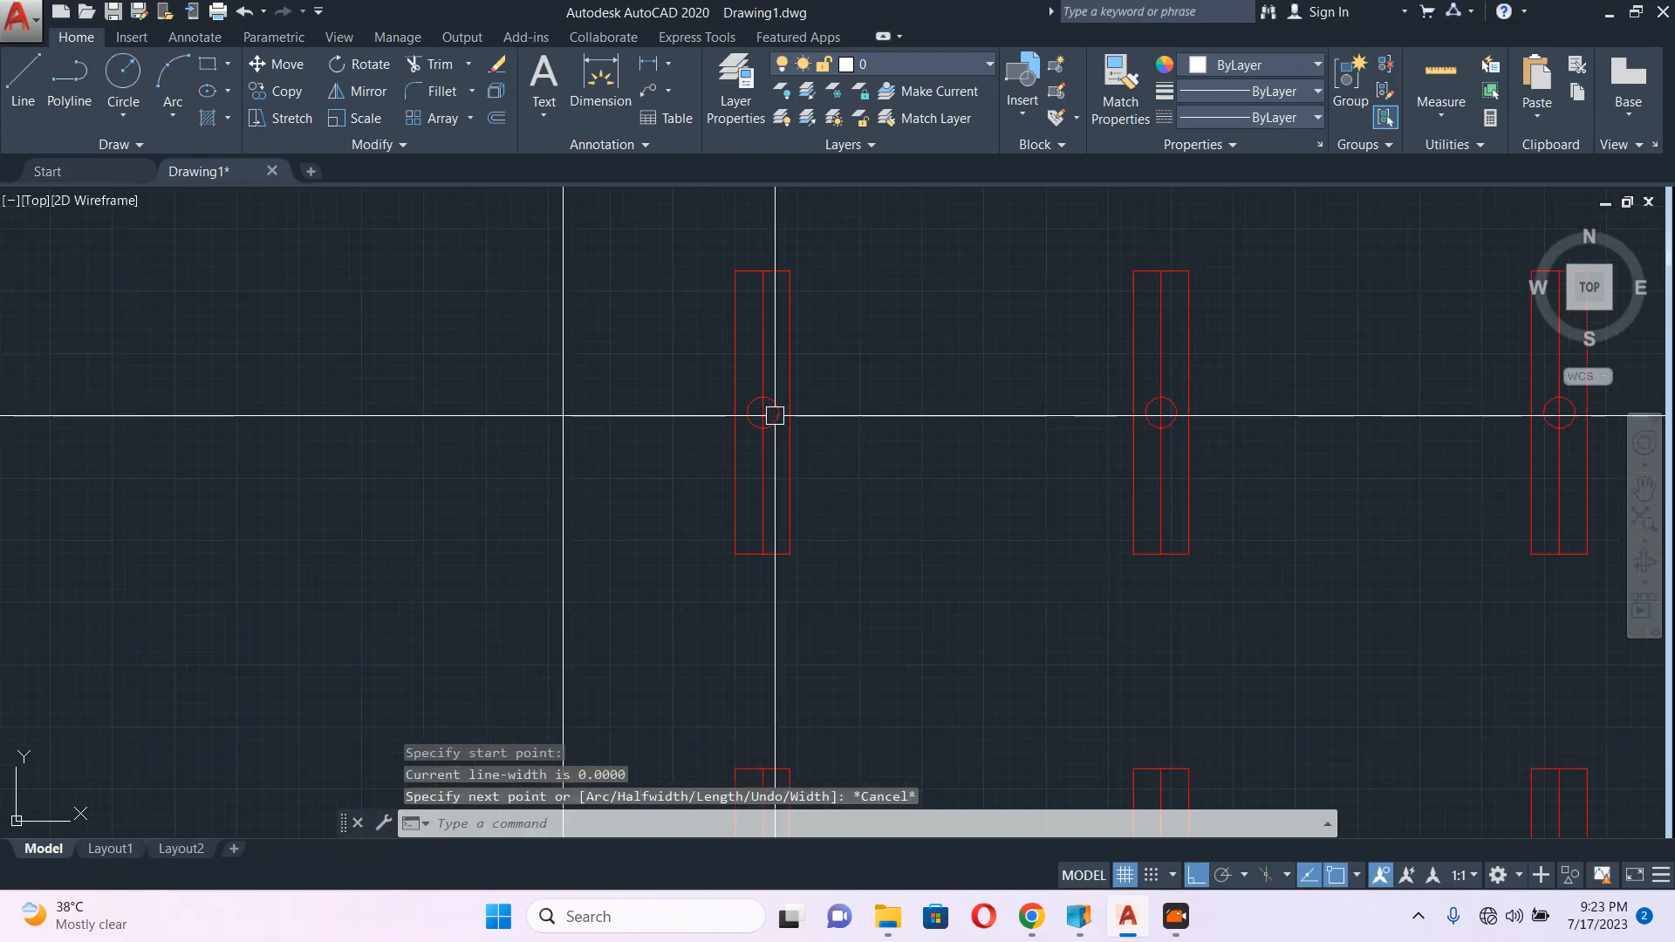
key(Return)
click(761, 418)
scroll(881, 464, down, 5)
scroll(837, 485, up, 6)
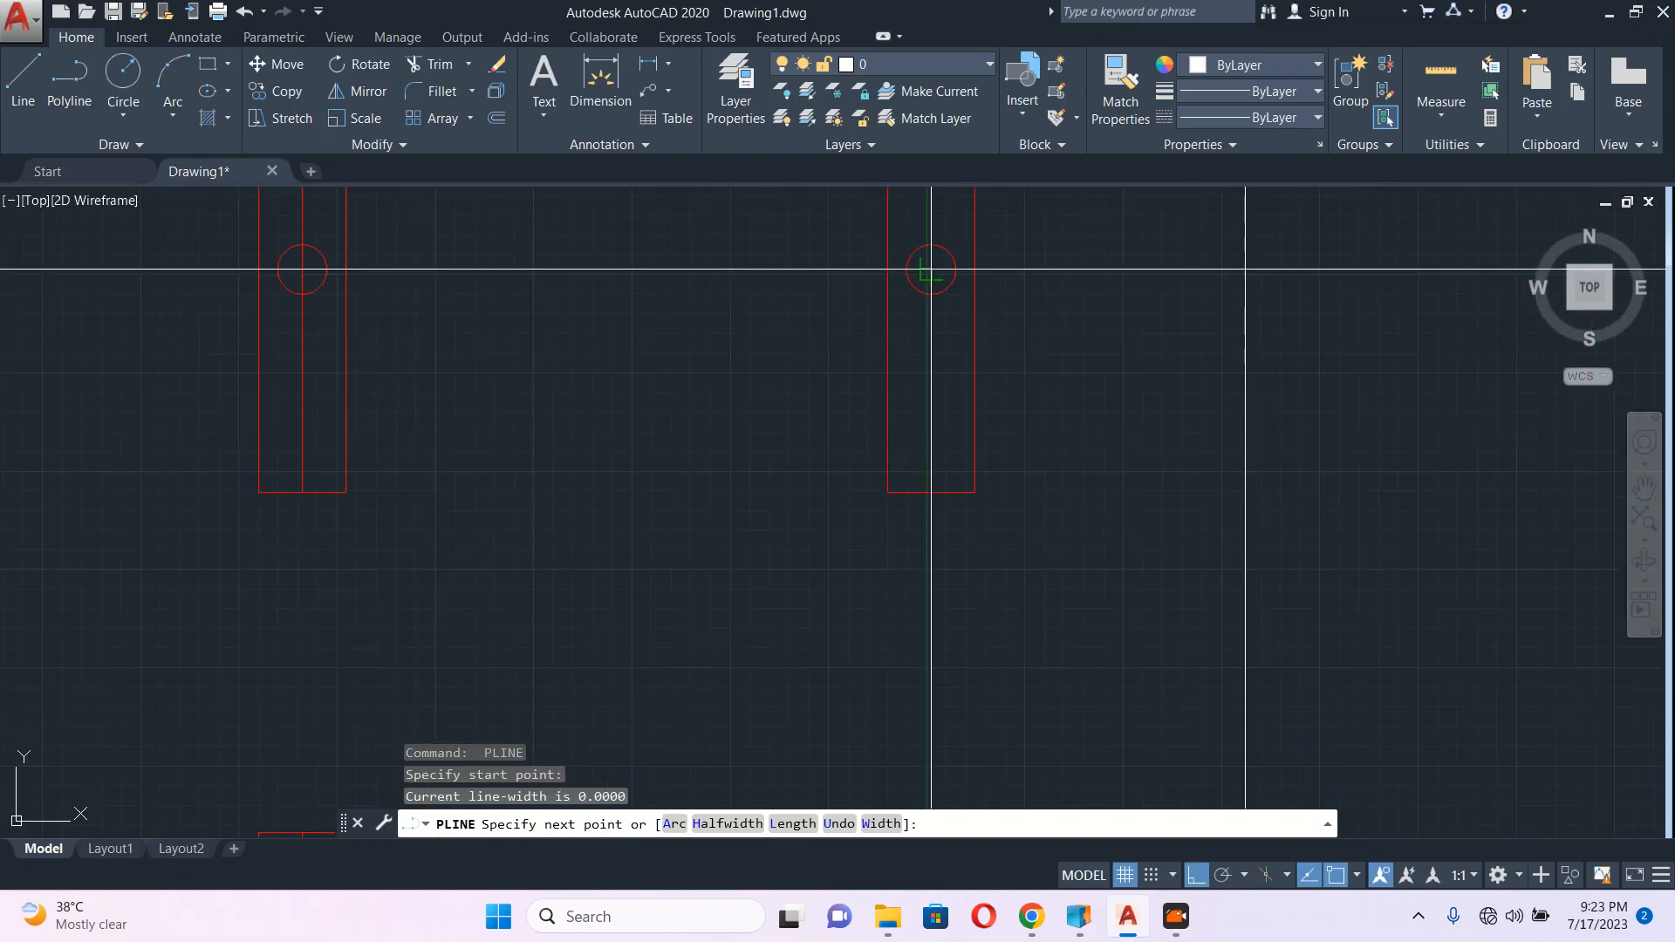
click(1047, 273)
Step: Continue the polyline straight down to the lower row's centre level and back through that row, ending at the first lower light's centre
scroll(1016, 462, down, 3)
middle_drag(1016, 463, 806, 188)
scroll(739, 505, up, 4)
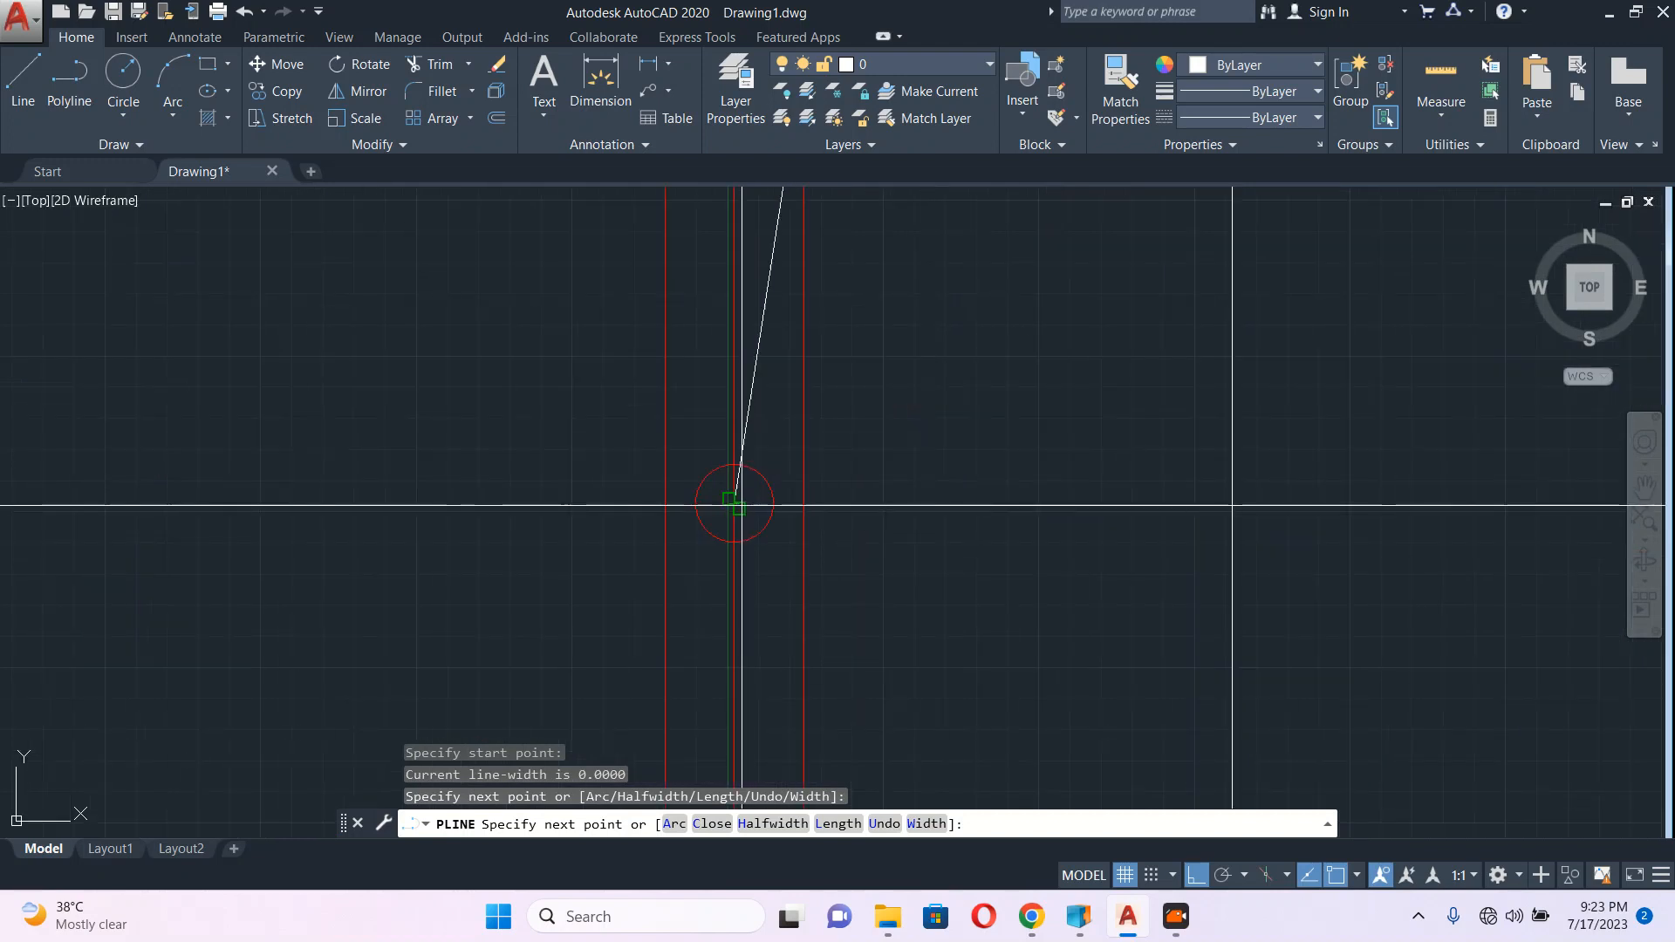
click(734, 503)
scroll(1073, 480, down, 4)
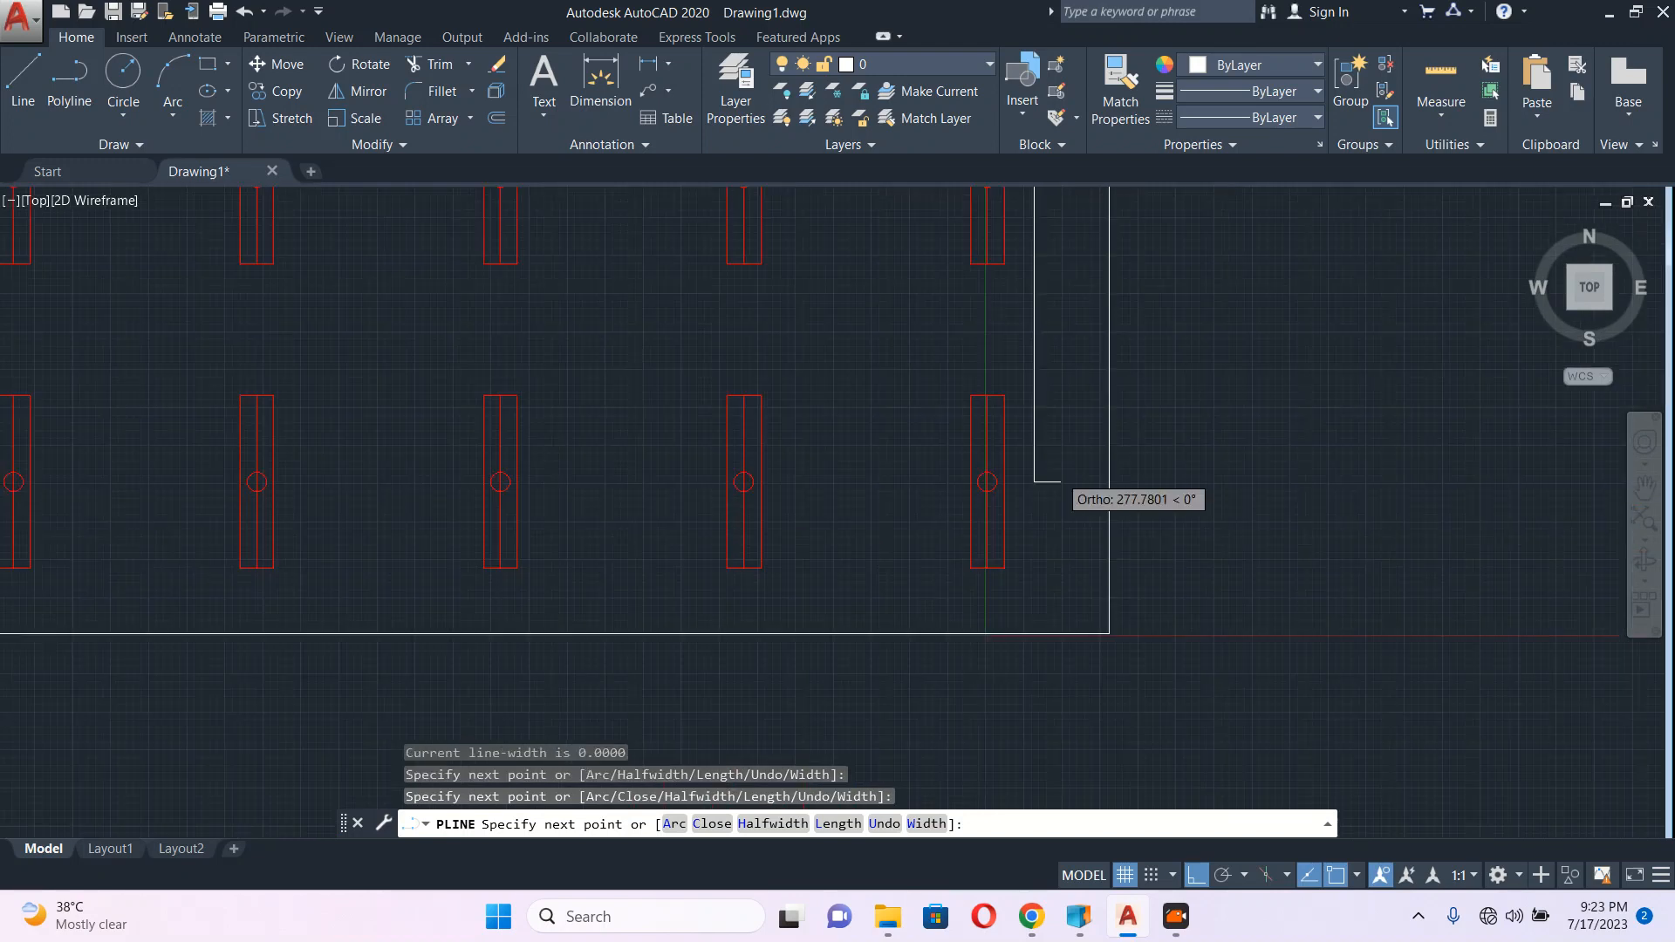
scroll(415, 479, up, 4)
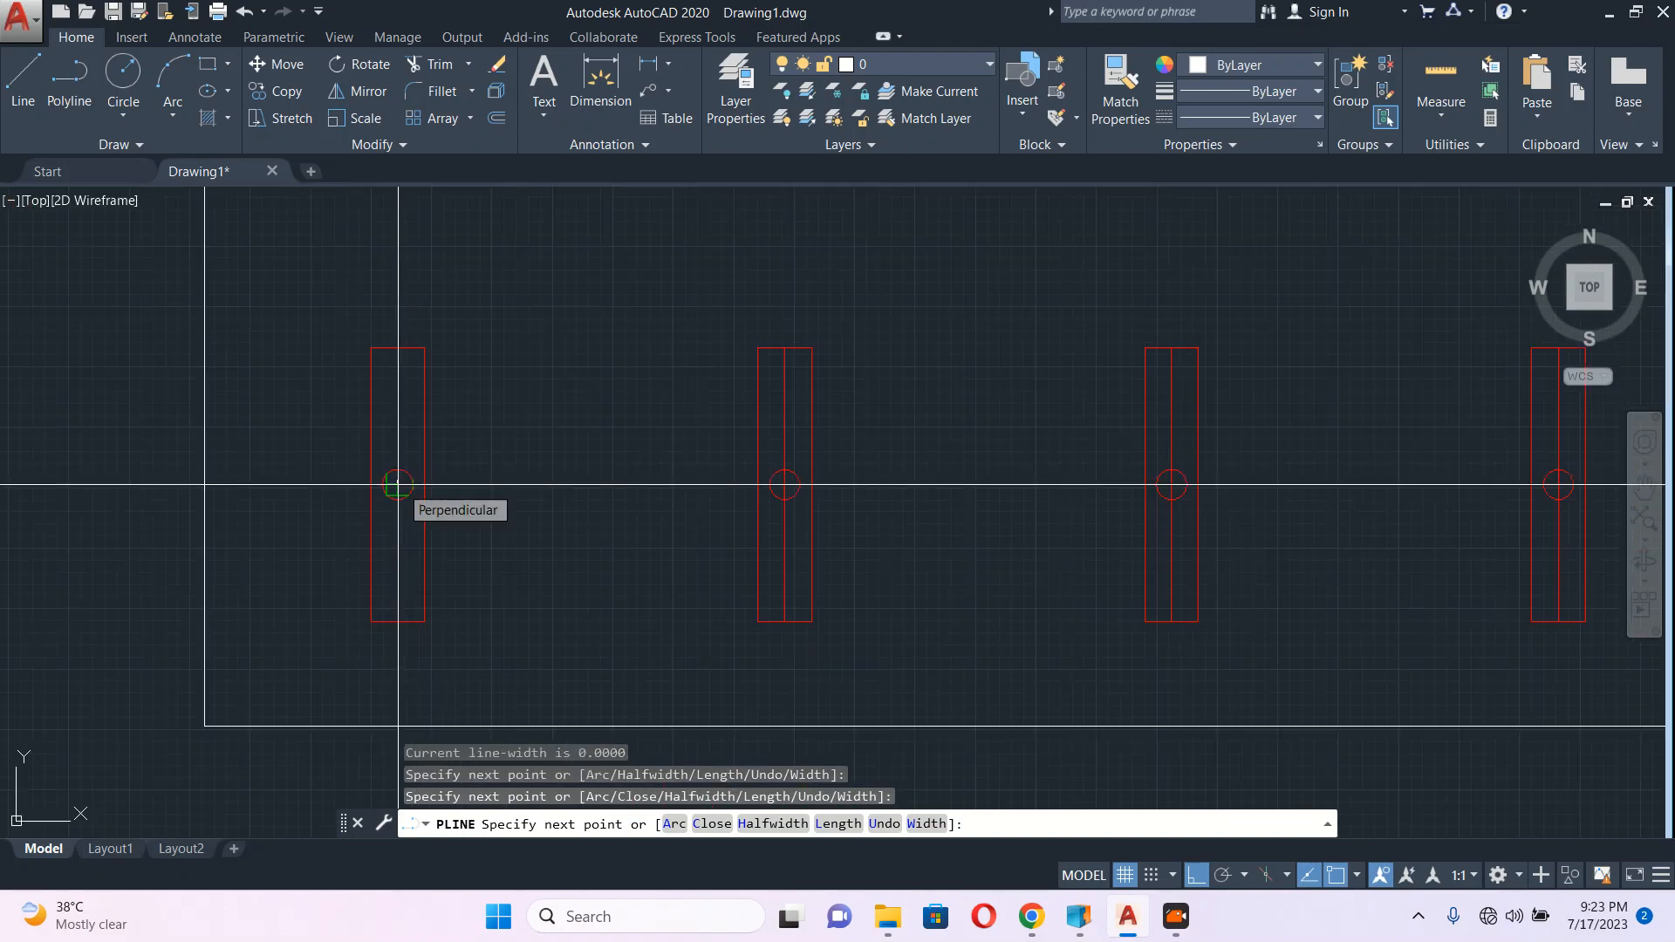
click(397, 483)
key(Escape)
scroll(514, 479, down, 4)
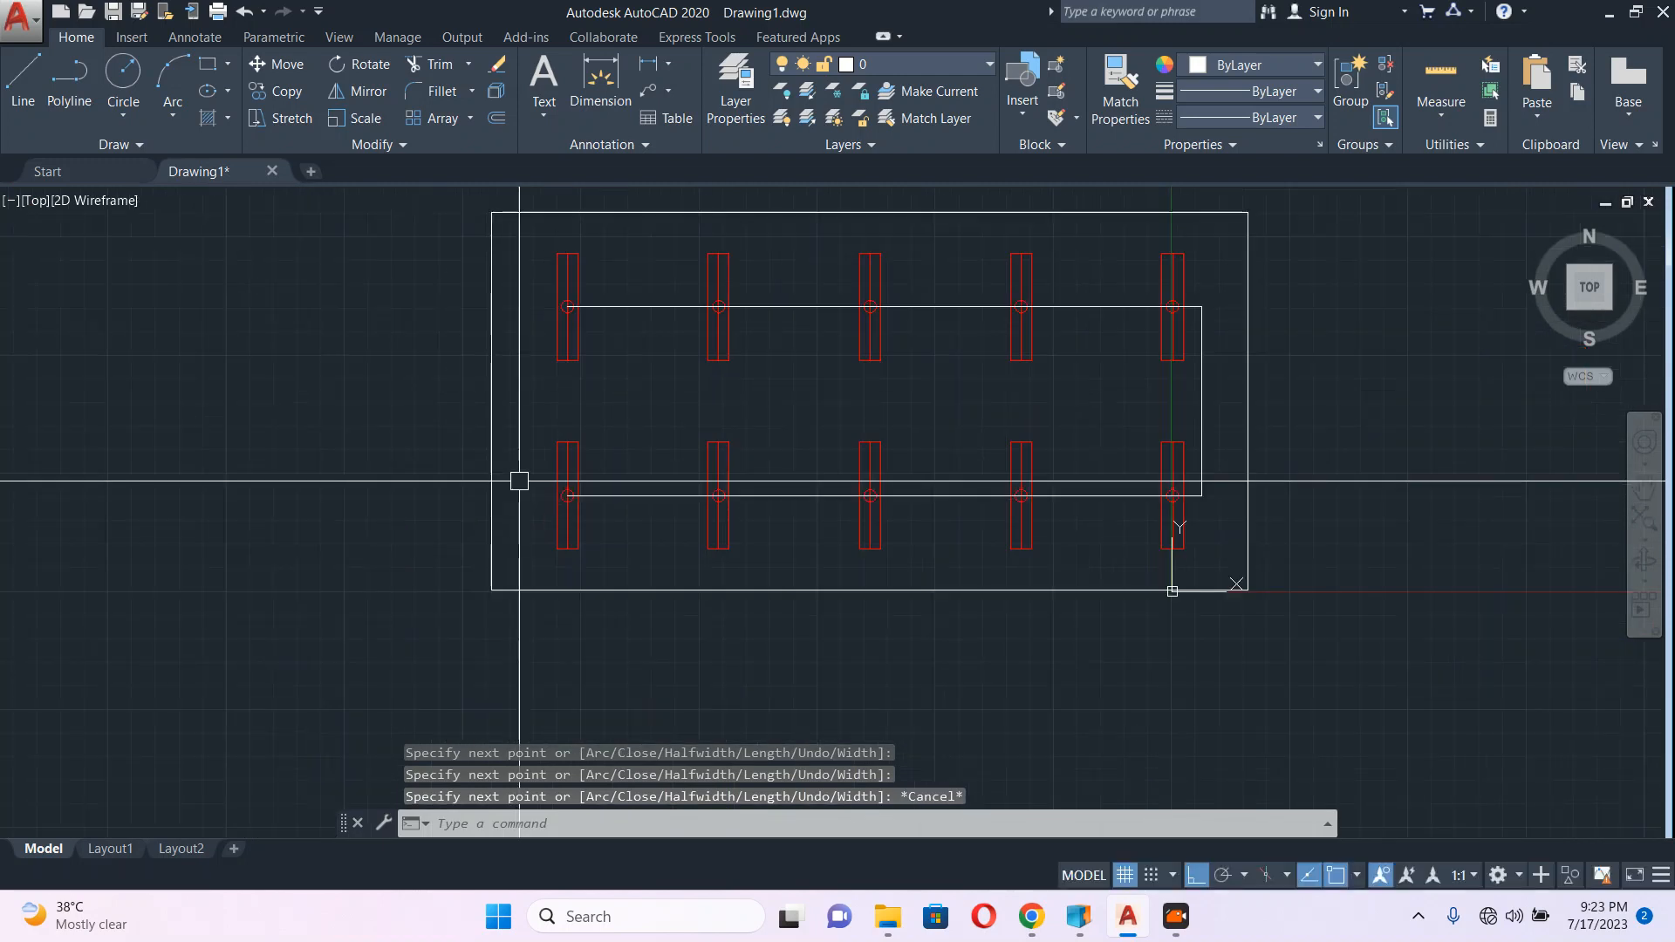
Step: Draw a small upright rectangle against the inside of the room's left wall, beside the first upper light
scroll(528, 285, up, 2)
text(rec)
key(Return)
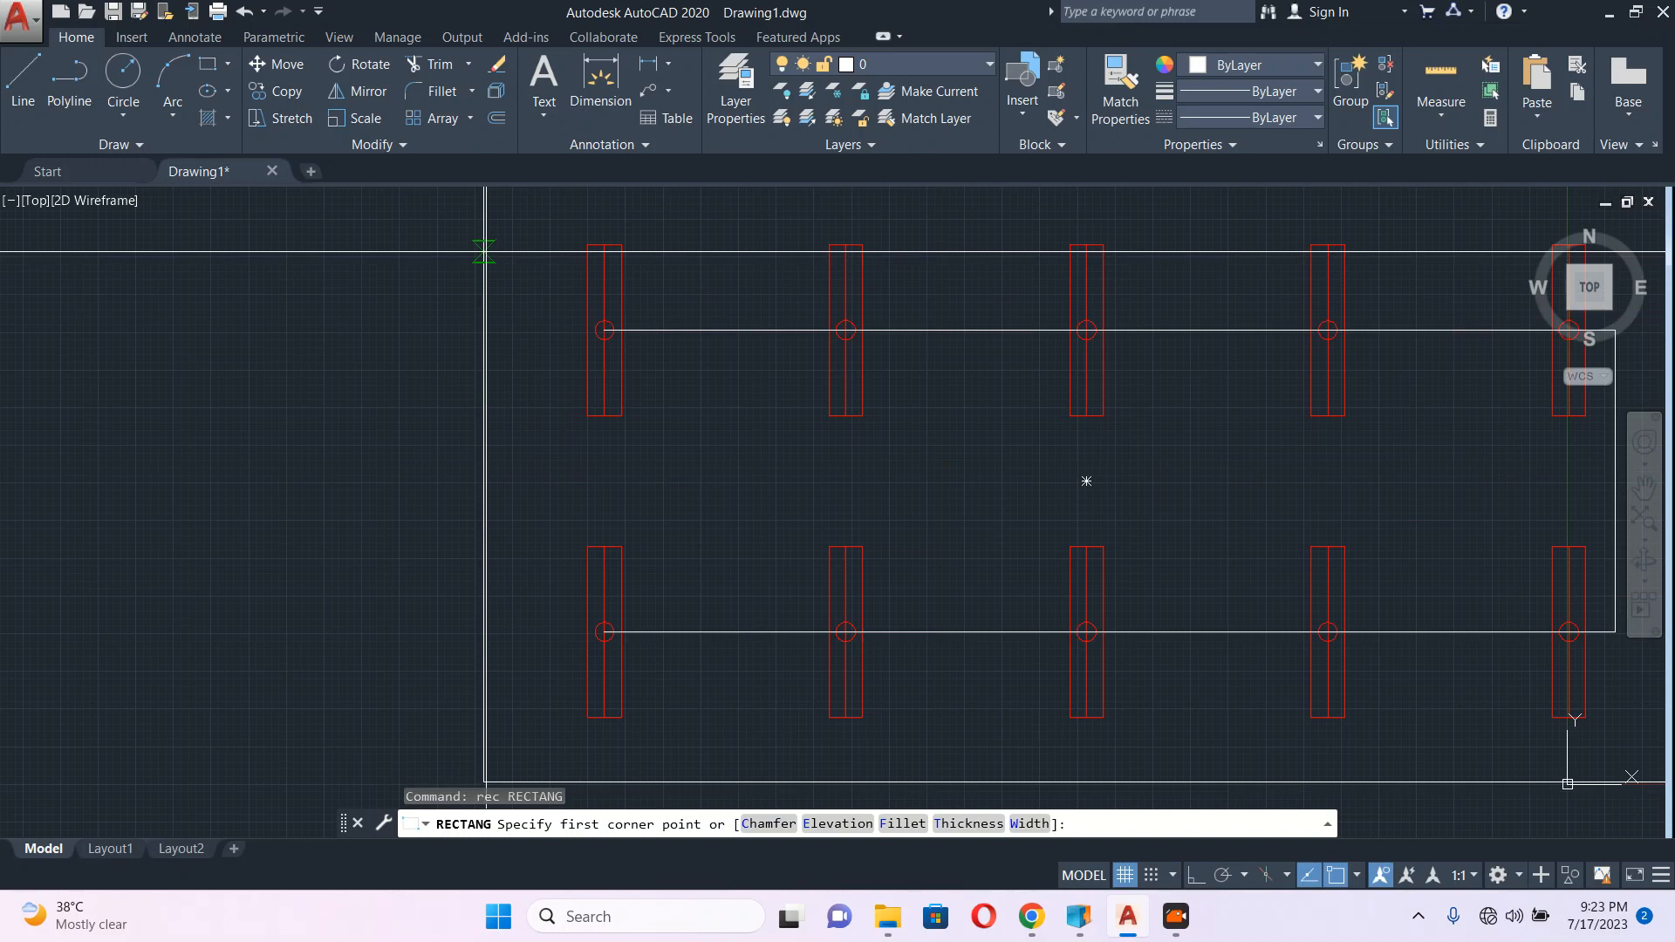
click(484, 251)
click(529, 338)
key(Escape)
Step: Draw a diagonal polyline across the small wall rectangle from its upper-right corner to its lower-left corner
scroll(488, 314, up, 2)
text(pl)
key(Return)
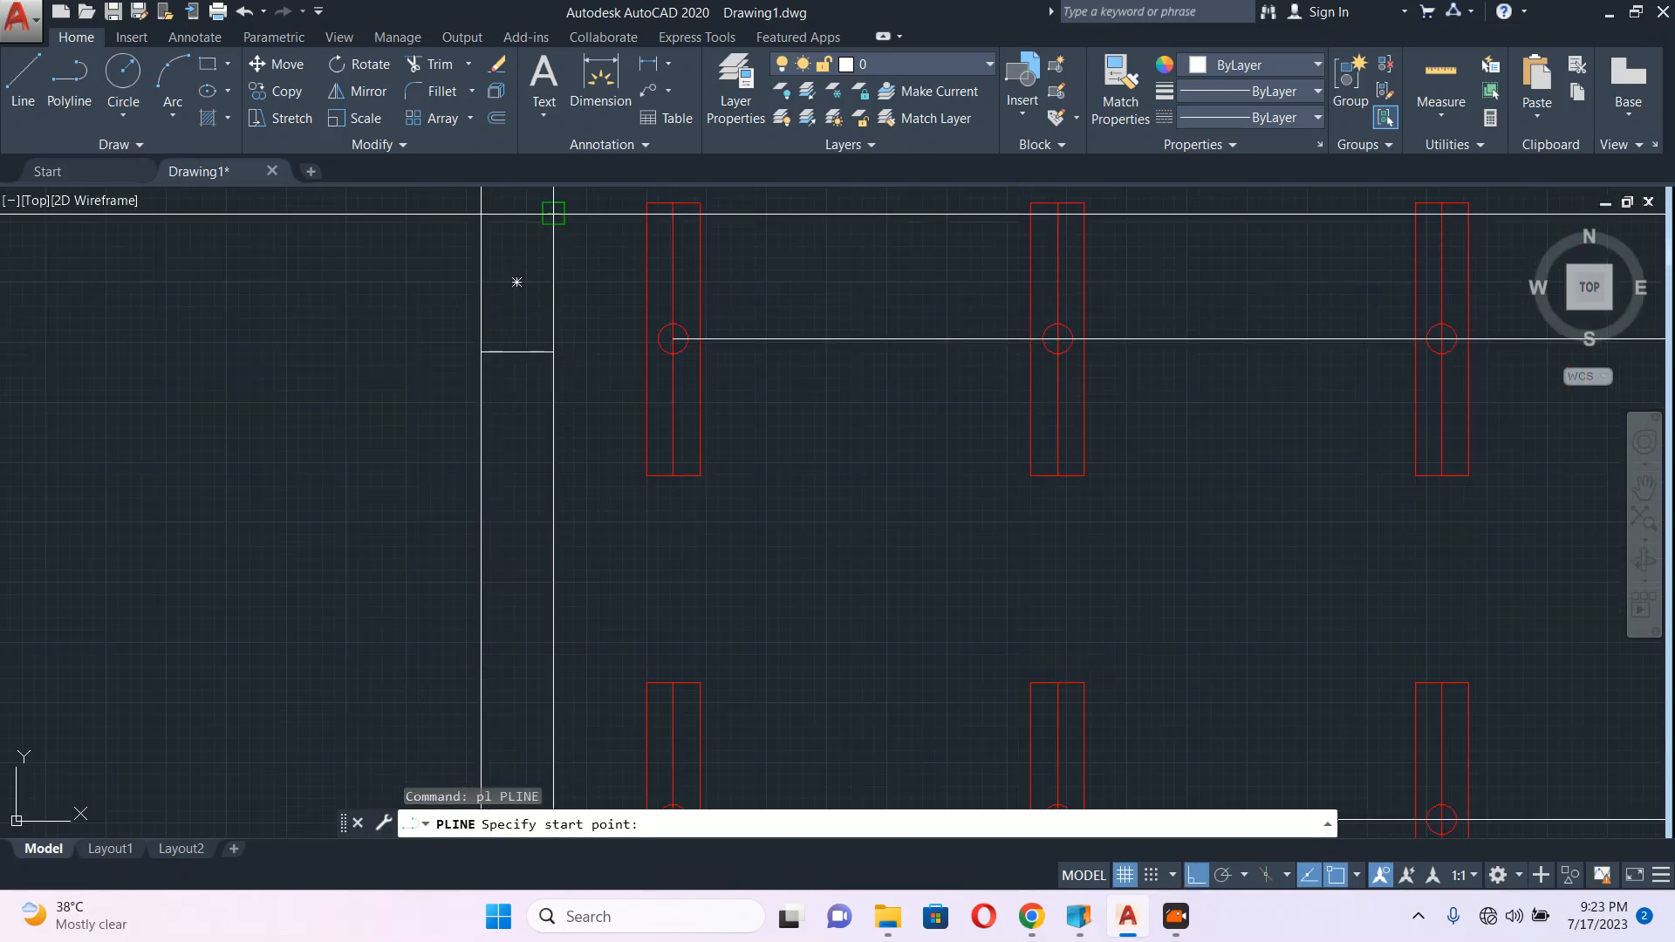
click(553, 213)
click(482, 352)
key(Escape)
Step: Hatch the lower-right triangle of the small wall rectangle
text(h)
key(Return)
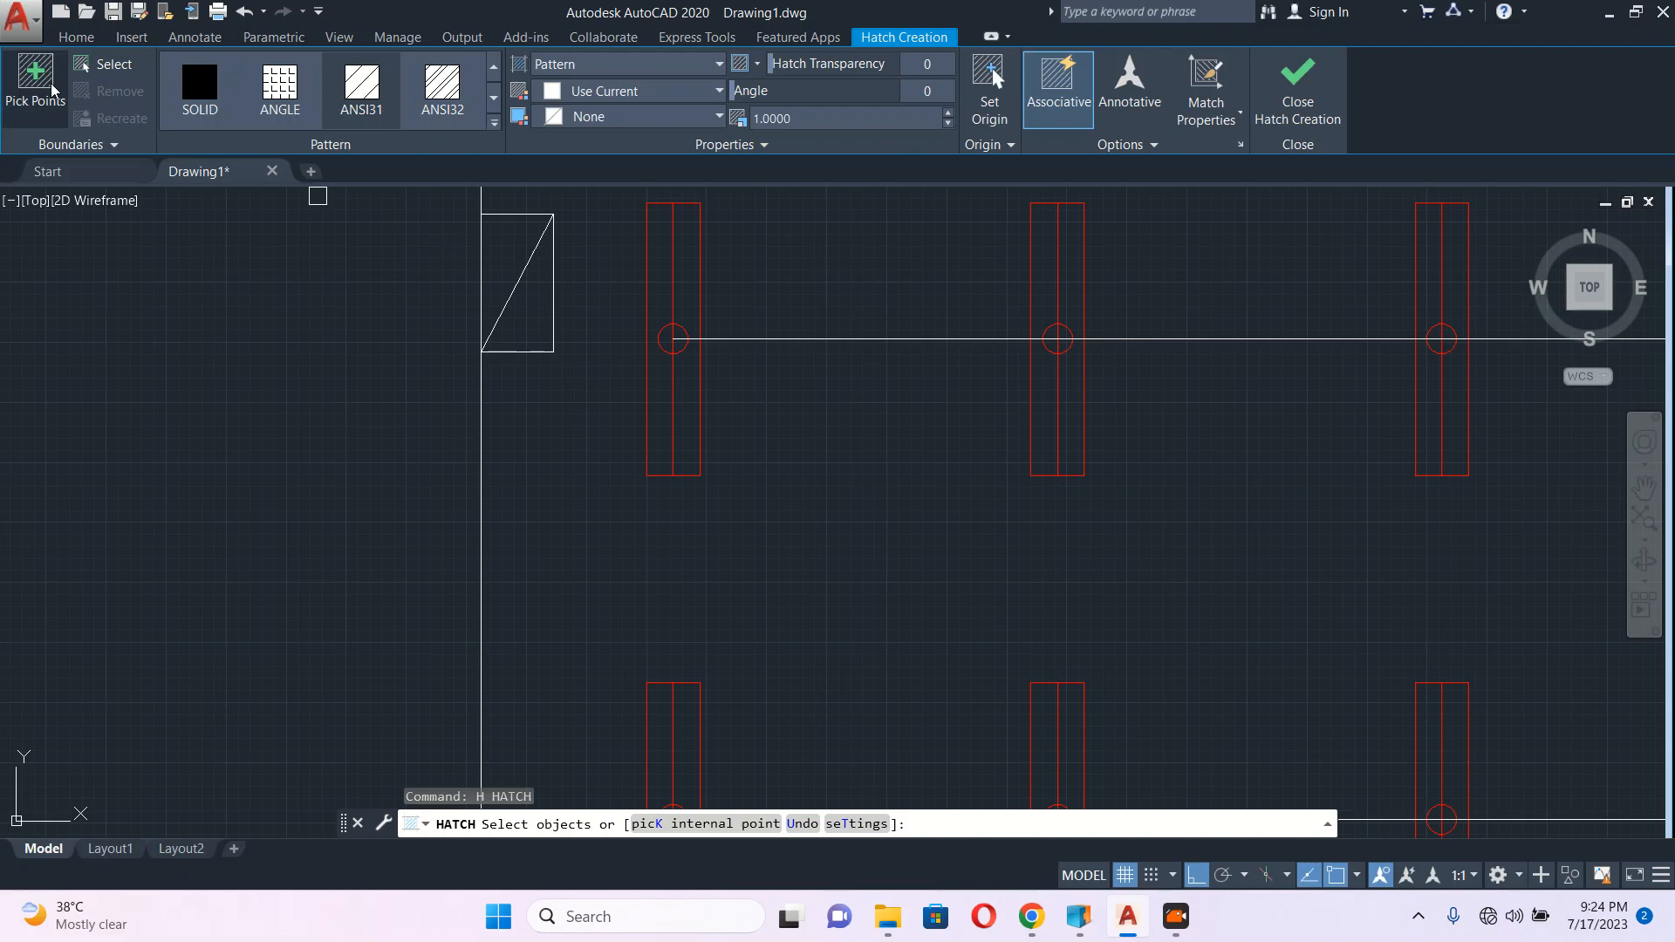
click(35, 83)
click(530, 303)
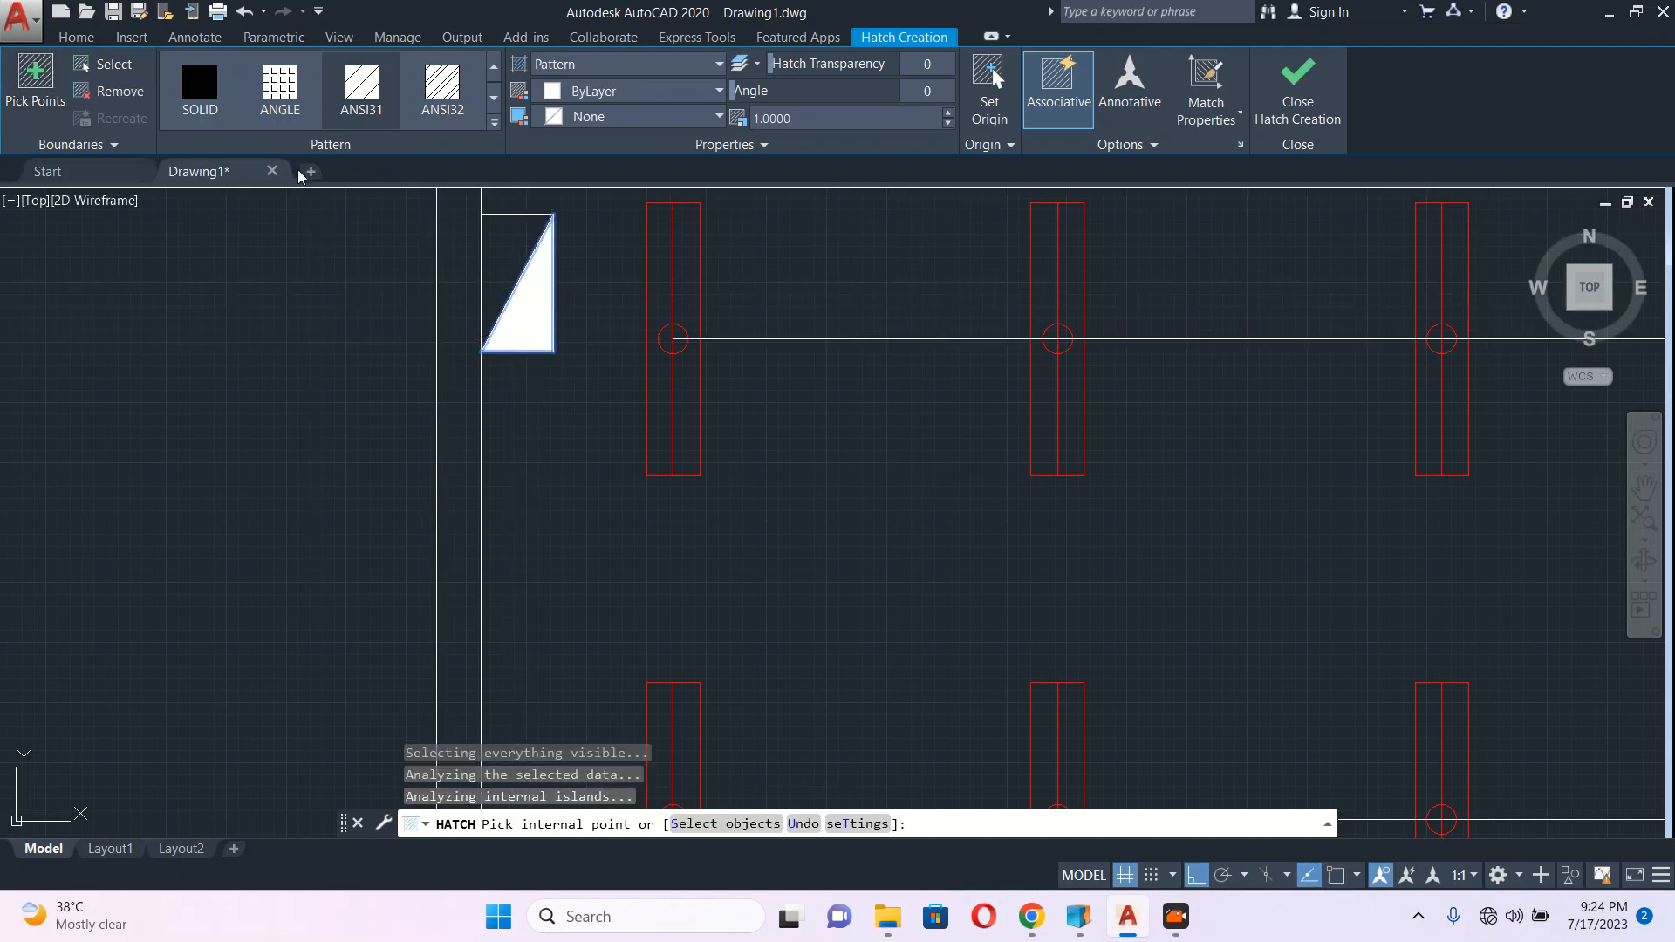
key(Return)
Step: Change the colour of the small half-hatched wall symbol, including its outline, diagonal and hatch, to Red
click(381, 209)
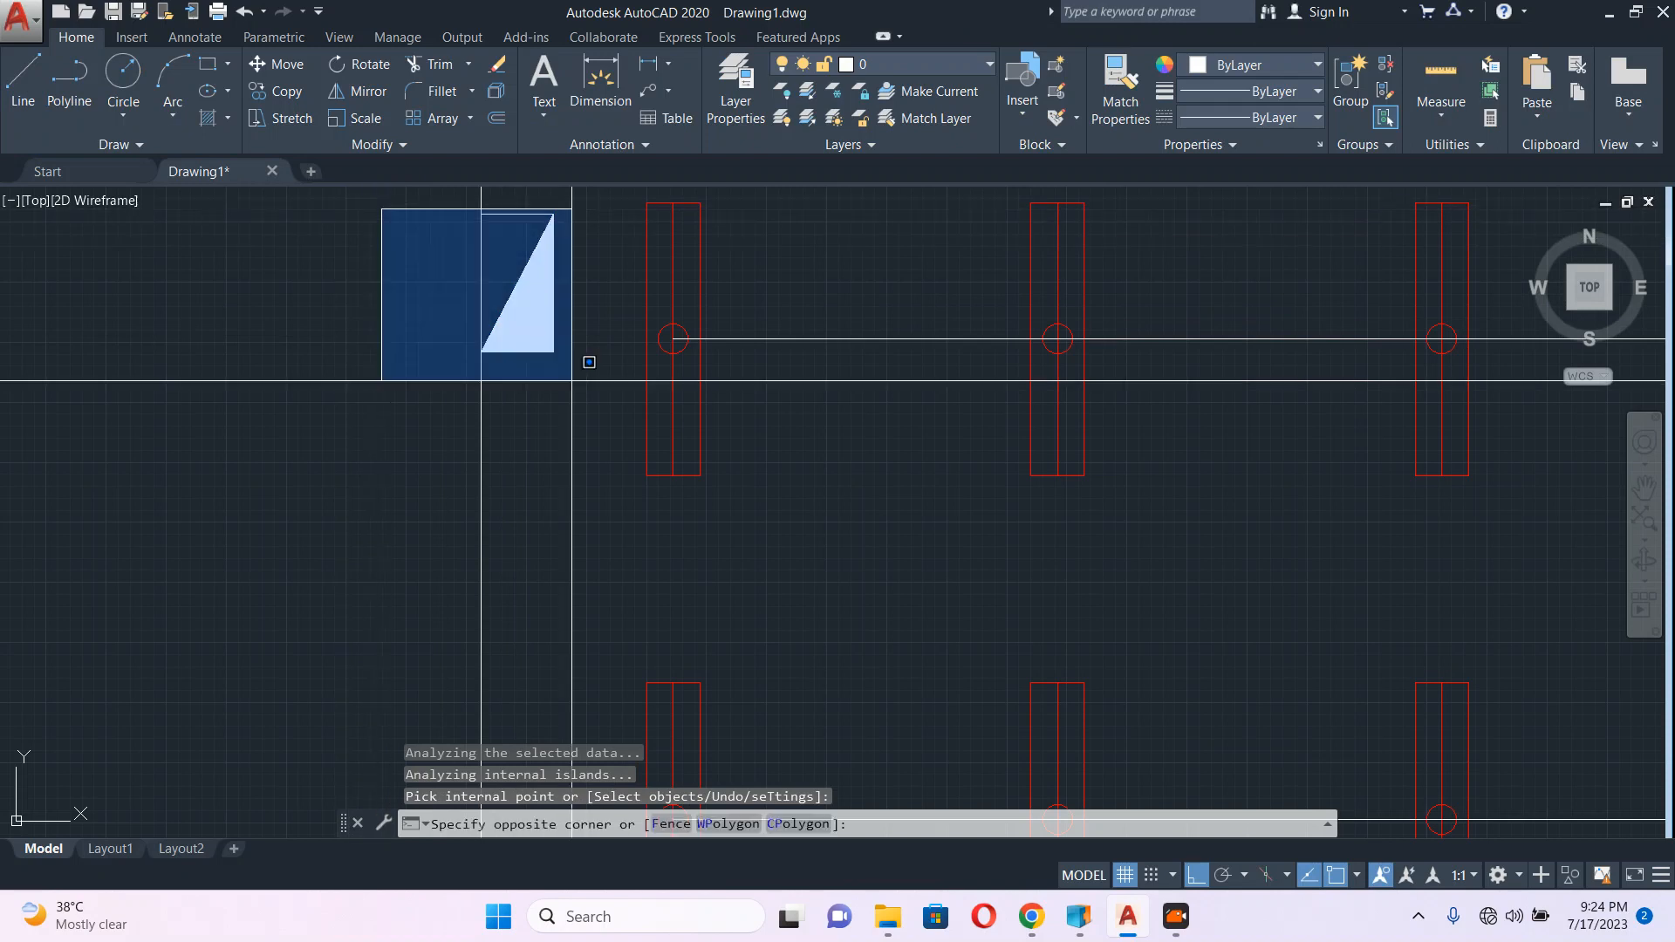
click(571, 379)
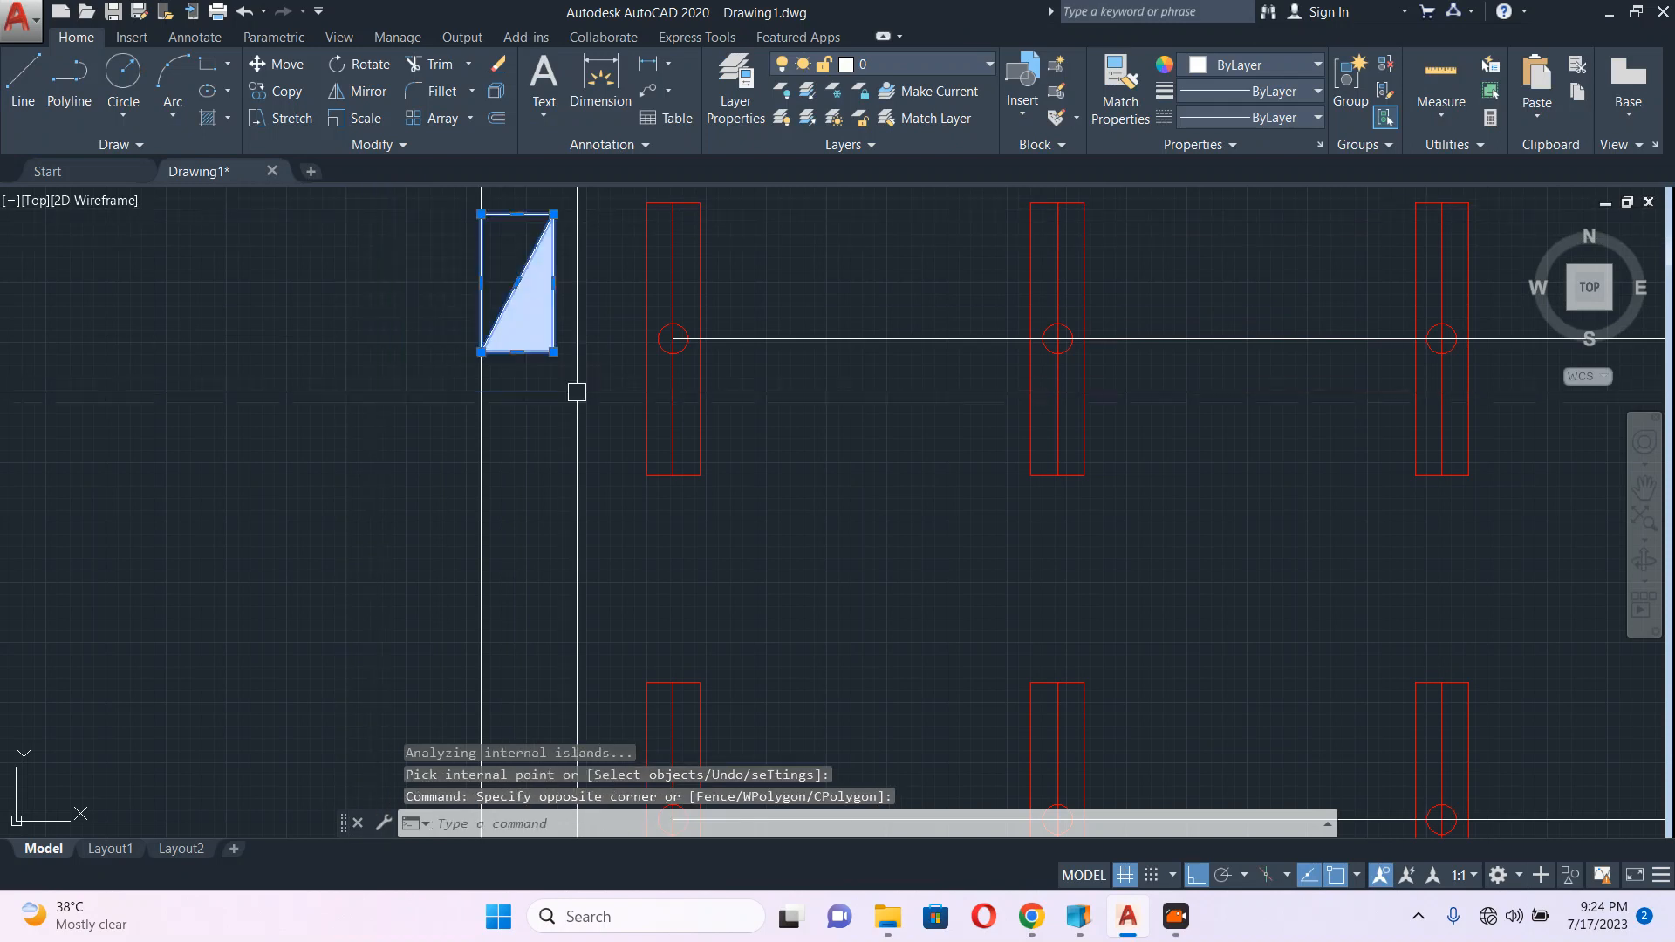
click(1224, 67)
click(1192, 287)
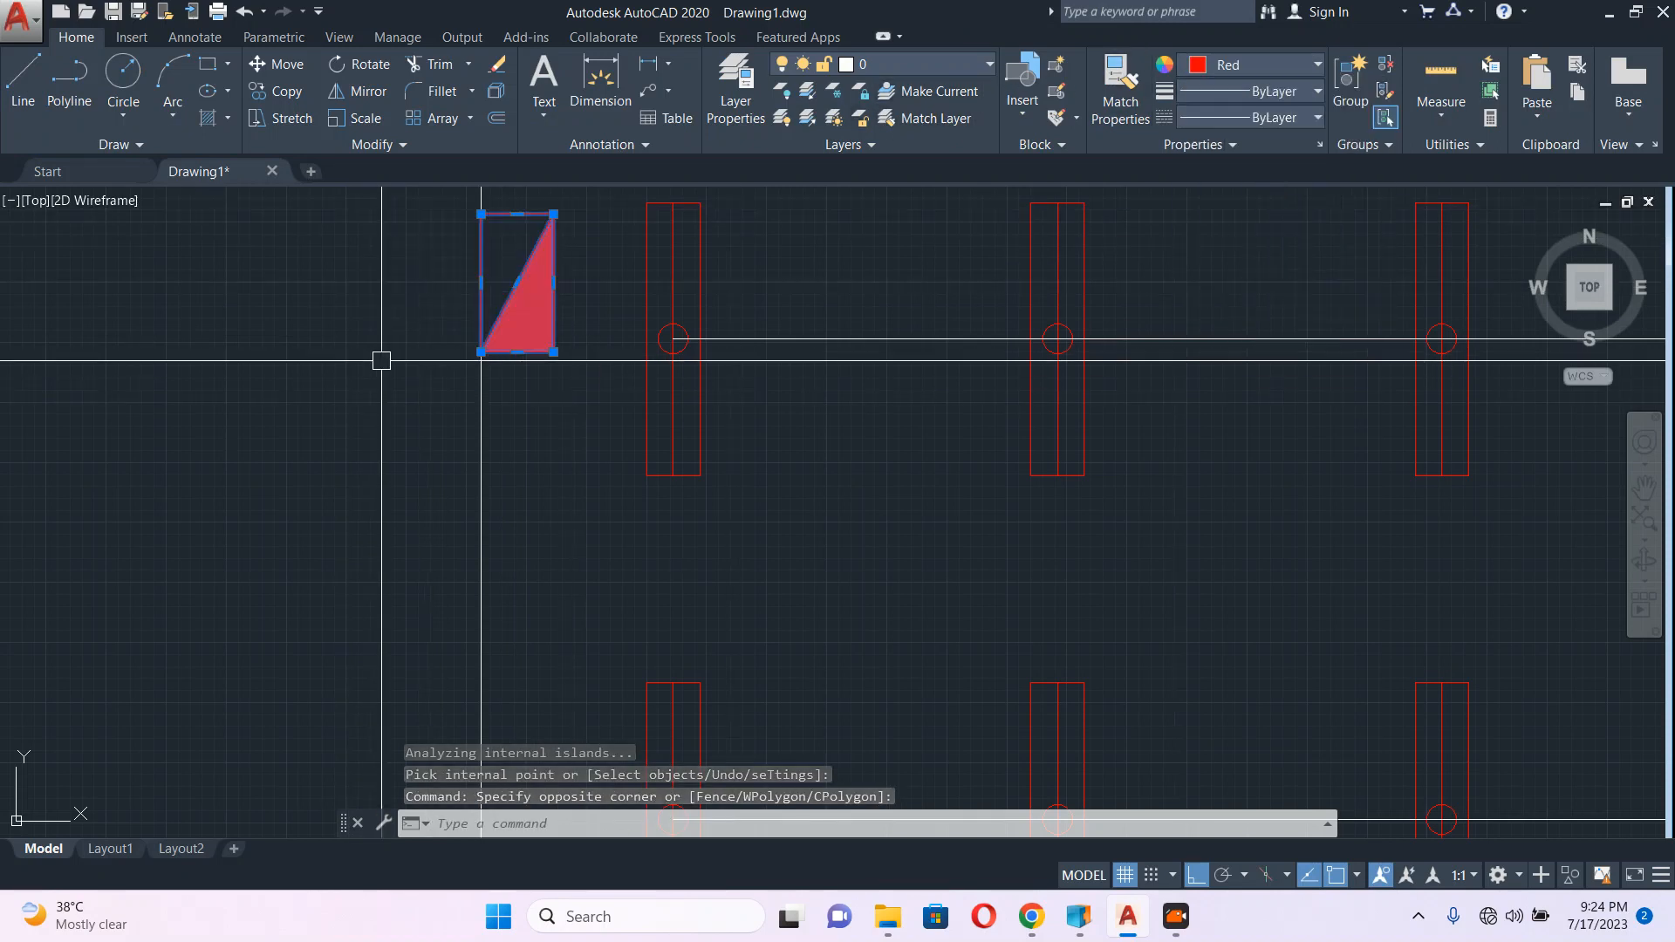
key(Escape)
Step: Break the room's left wall line to leave an opening beside the first lower light
scroll(523, 393, down, 3)
scroll(550, 414, up, 2)
middle_drag(587, 438, 599, 393)
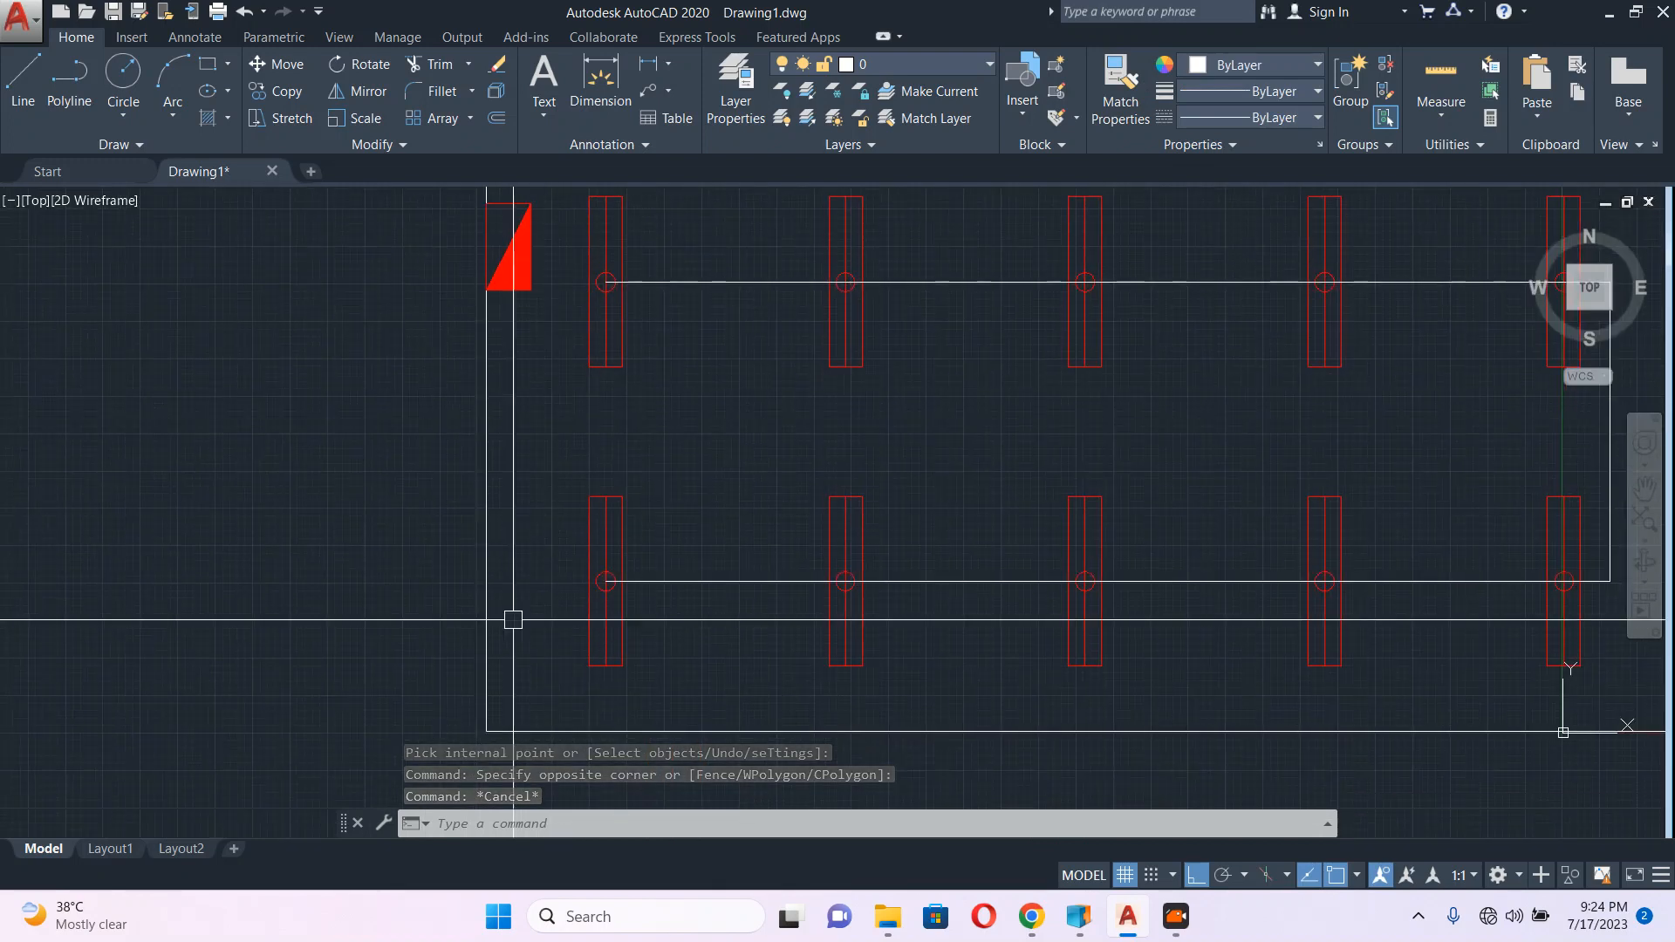
middle_drag(509, 617, 533, 526)
text(br)
key(Return)
click(514, 561)
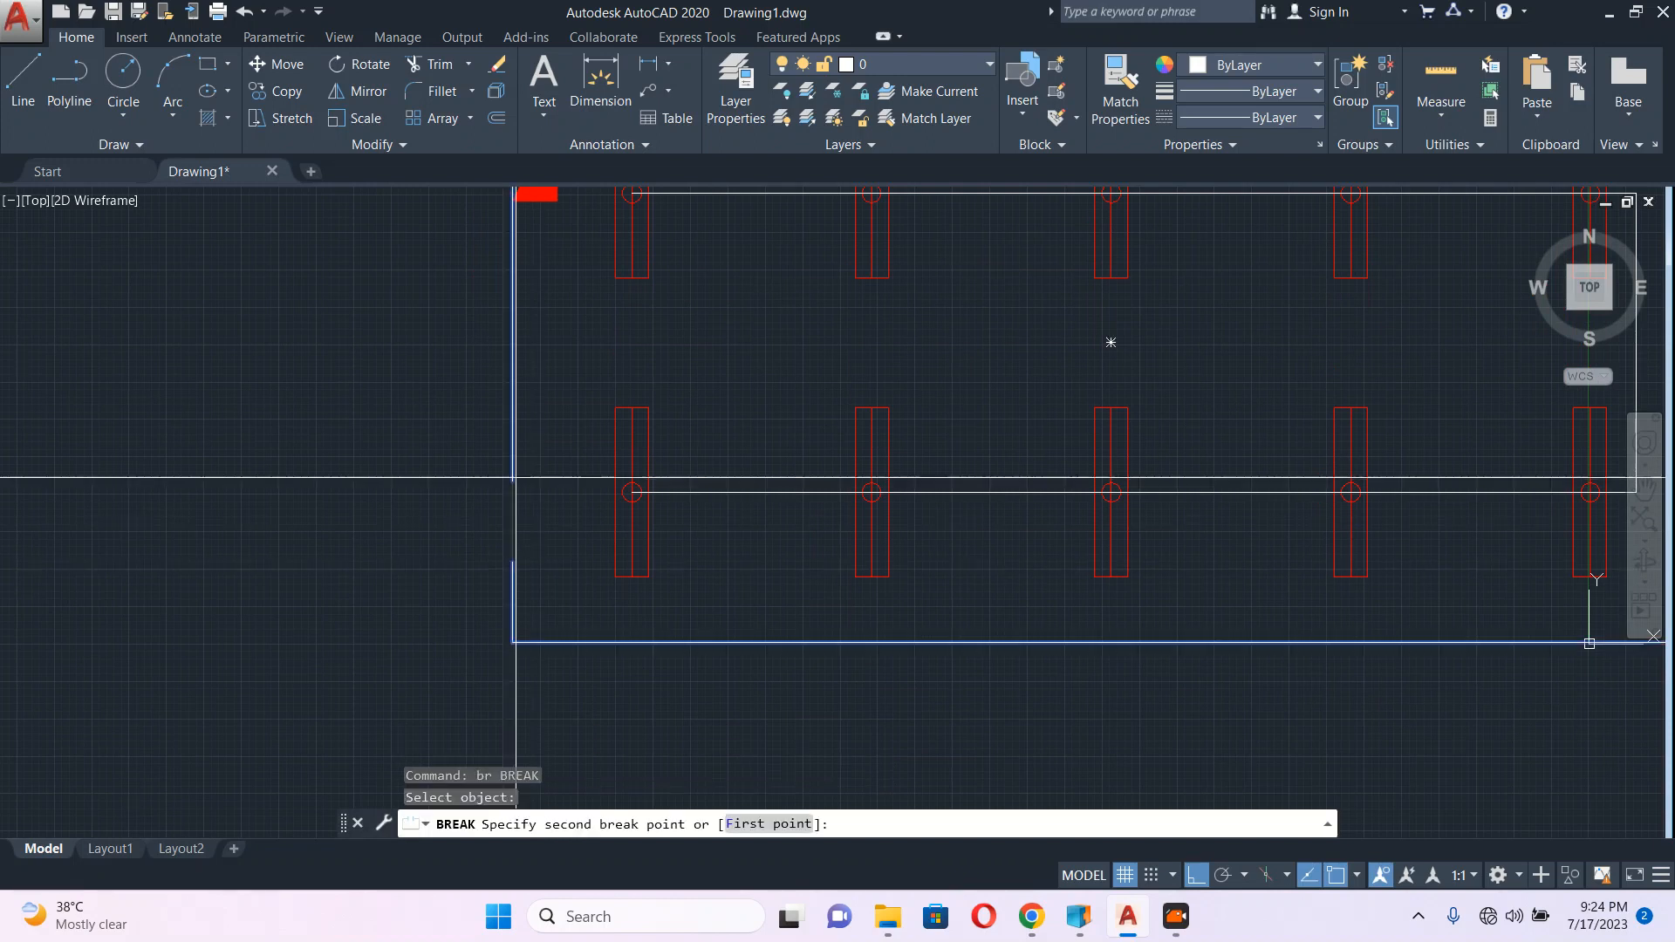
click(510, 414)
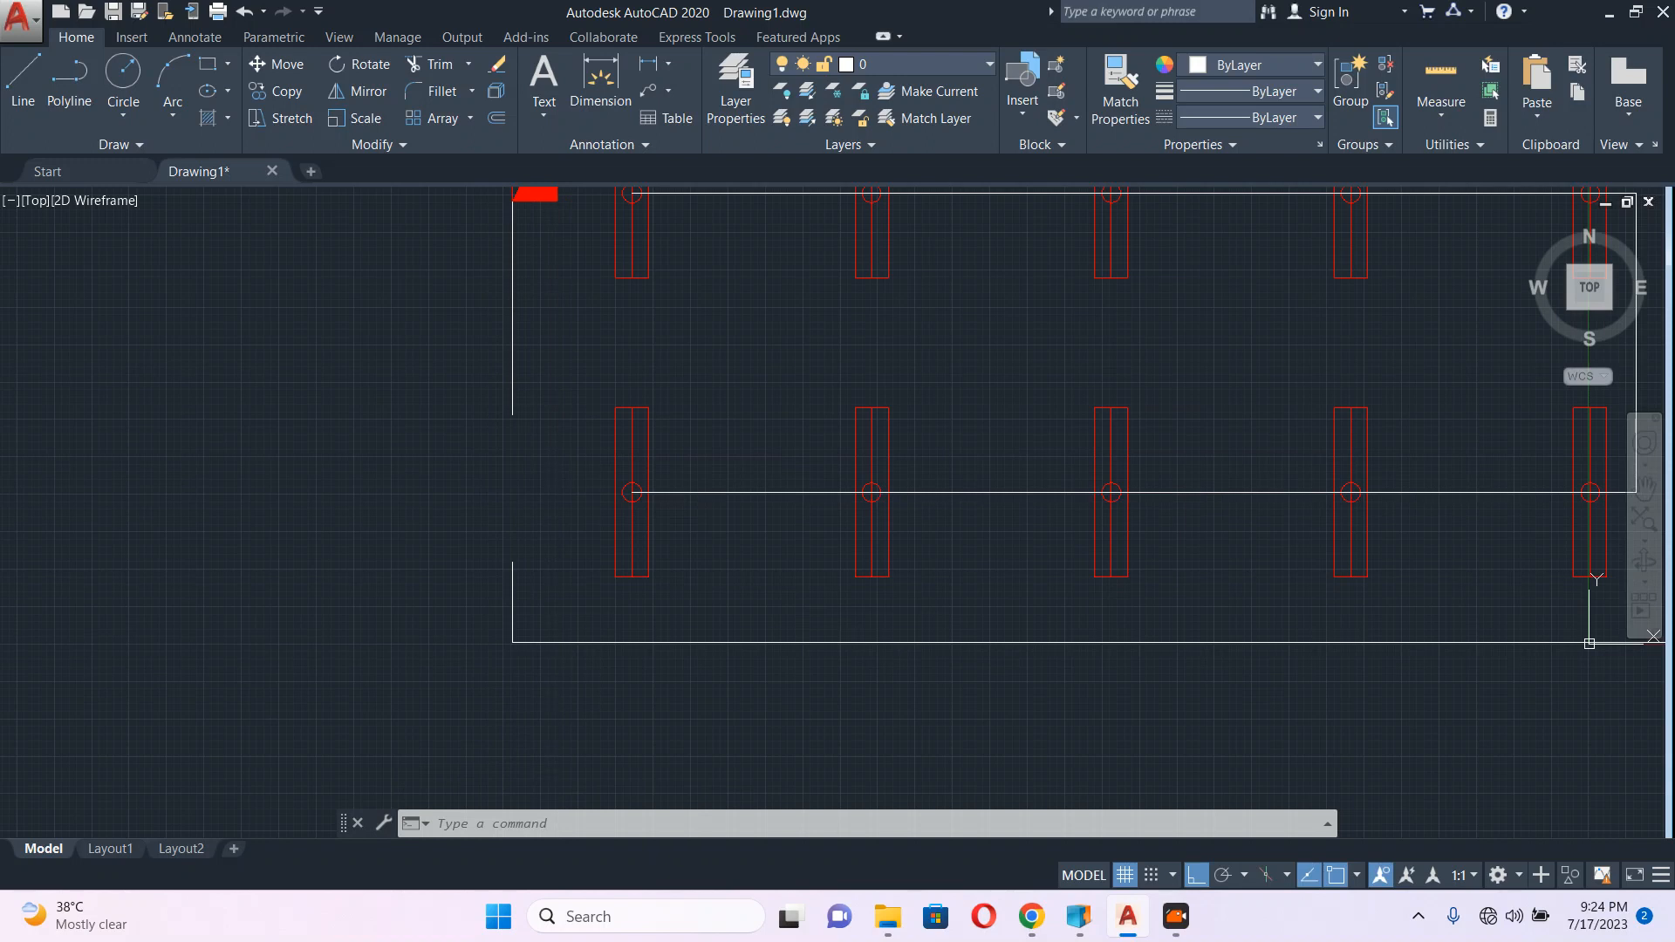
Step: Draw a small circle with a radius of about 43 against the inside of the short left wall piece below the opening
scroll(527, 602, up, 6)
text(c)
key(Return)
click(488, 541)
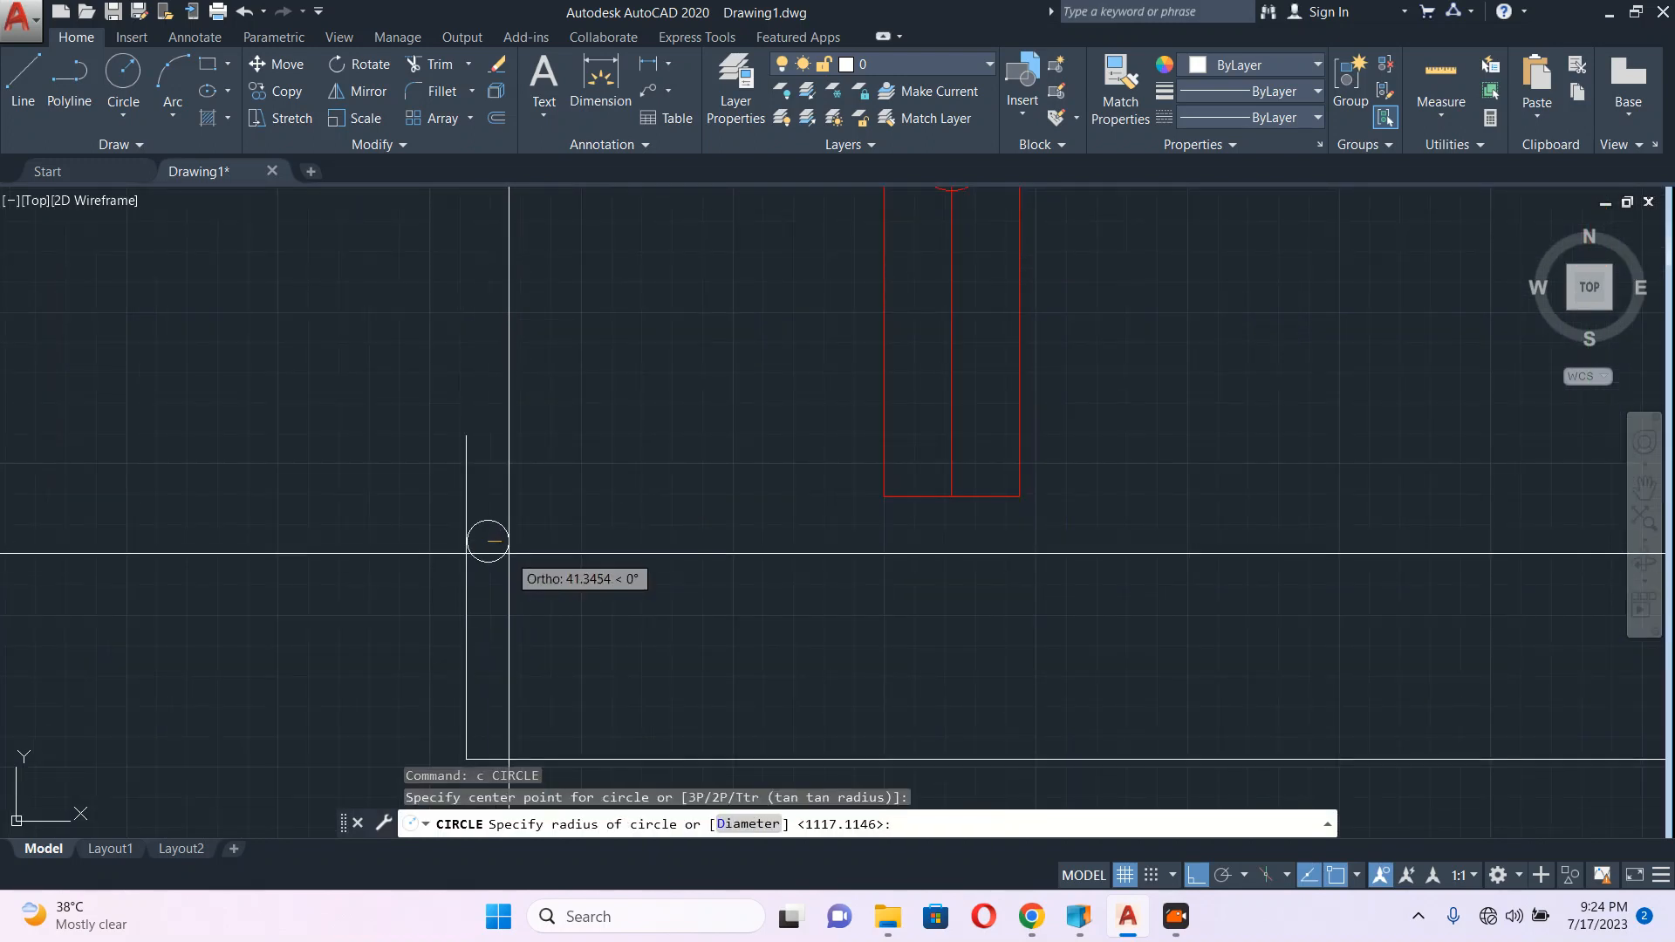
key(Escape)
Step: Draw a short horizontal polyline from the small circle's right quadrant into the room
text(p)
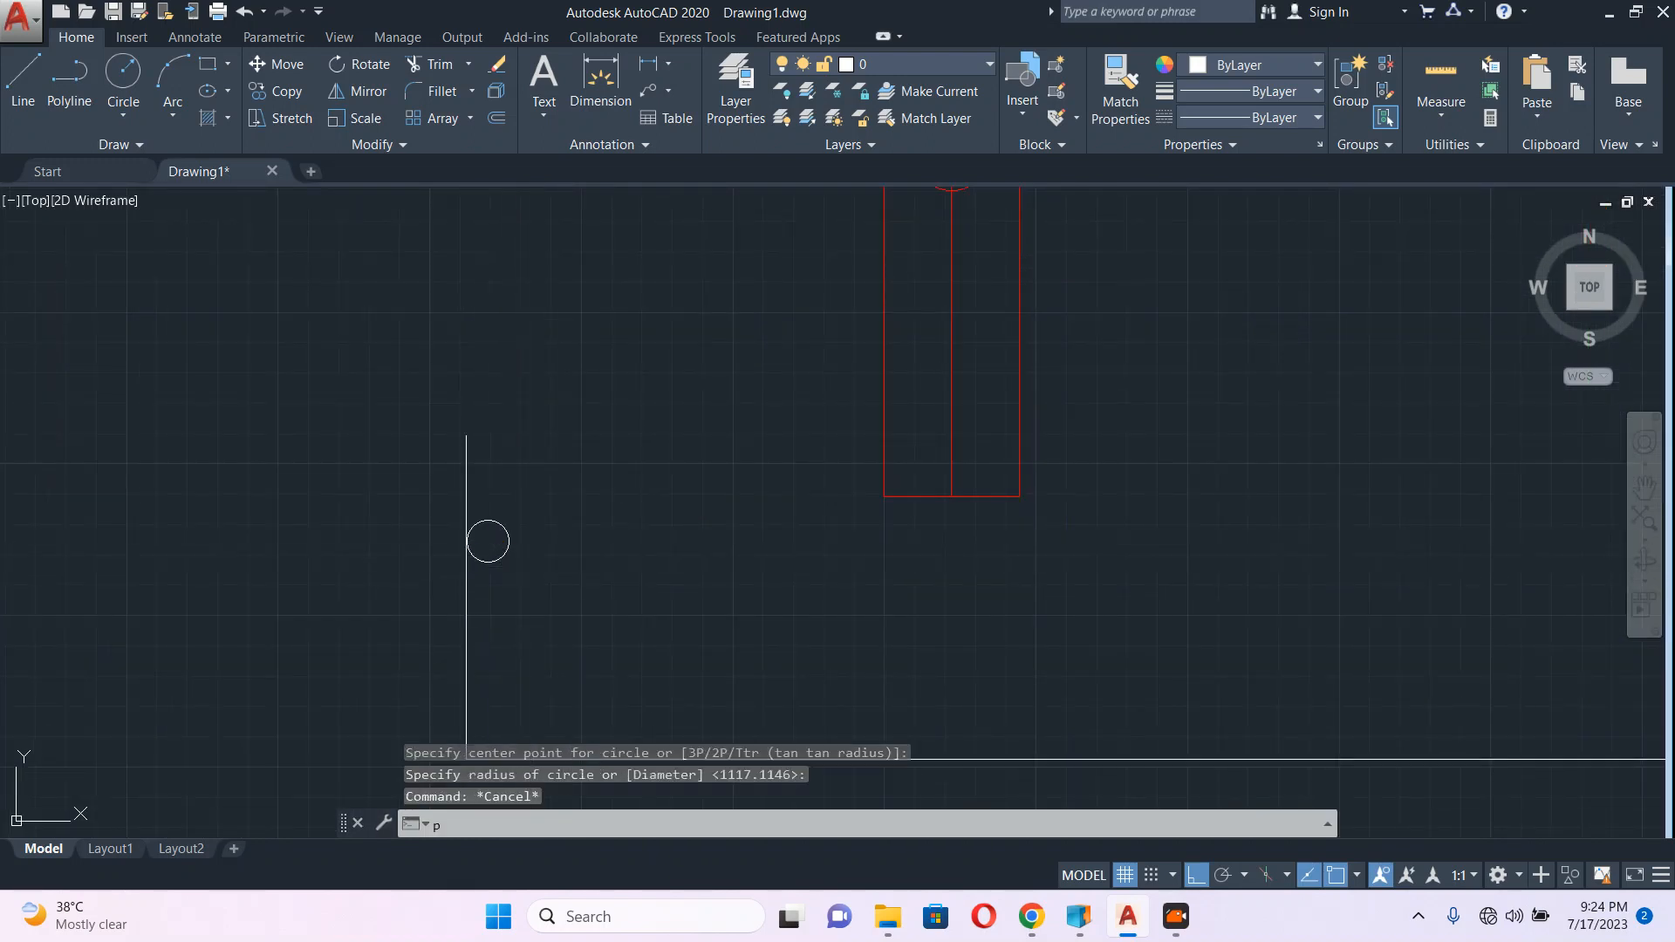
text(l)
key(Return)
click(509, 541)
click(647, 561)
key(Escape)
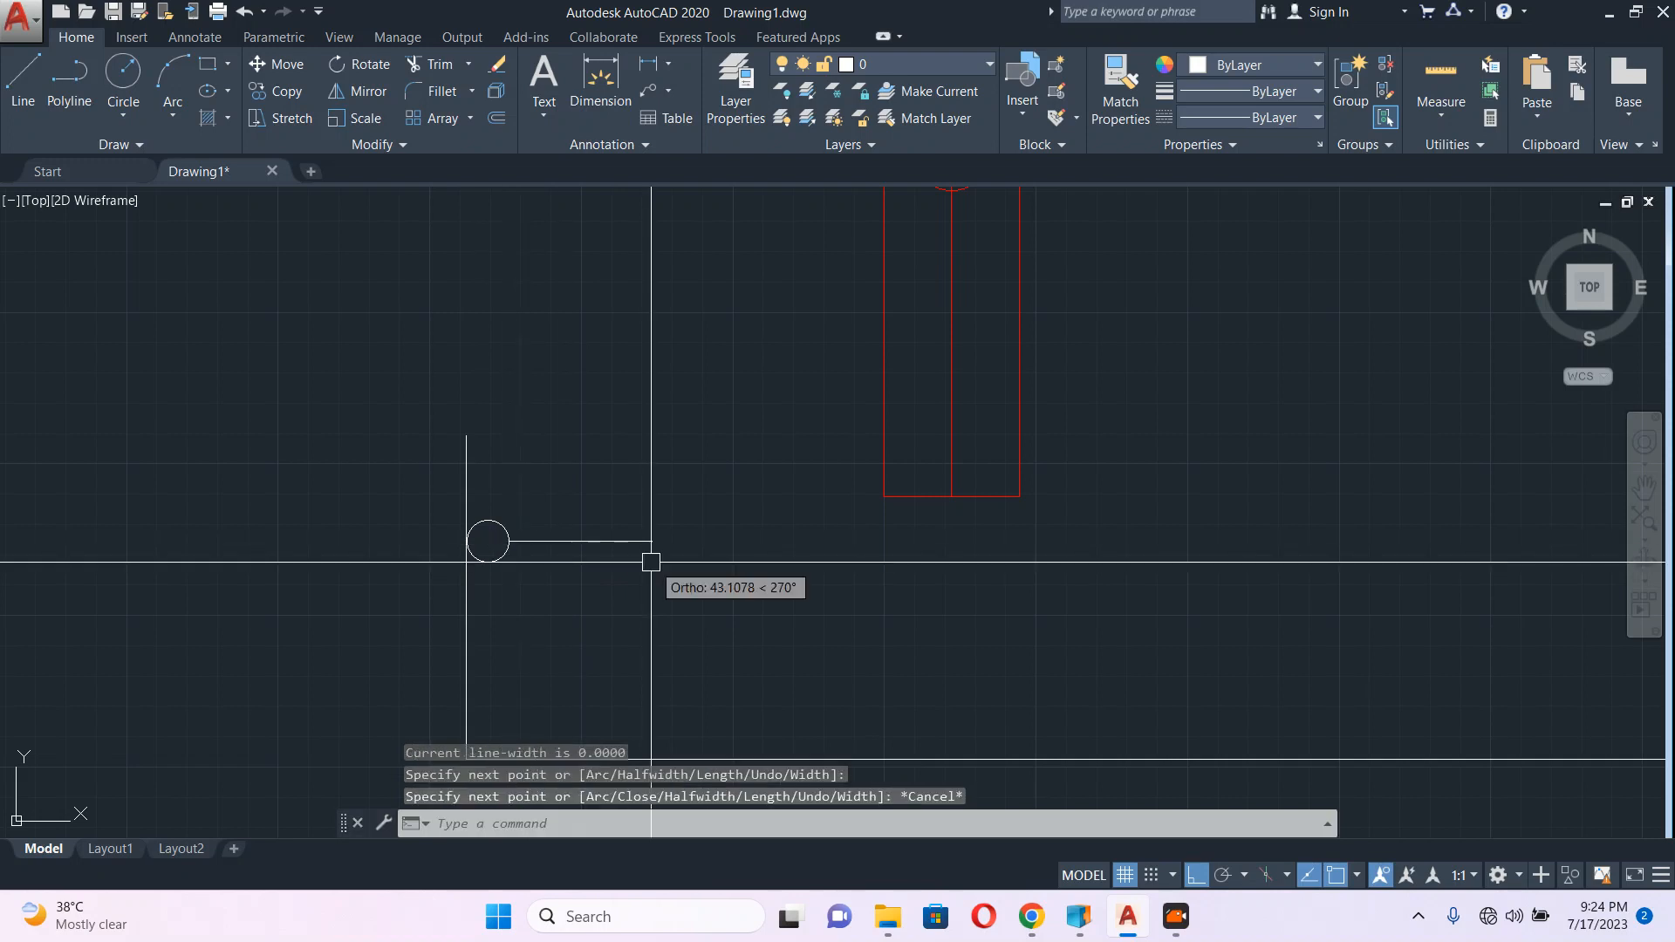
Step: Change the colour of the small circle and its horizontal polyline to Red
click(404, 515)
click(751, 627)
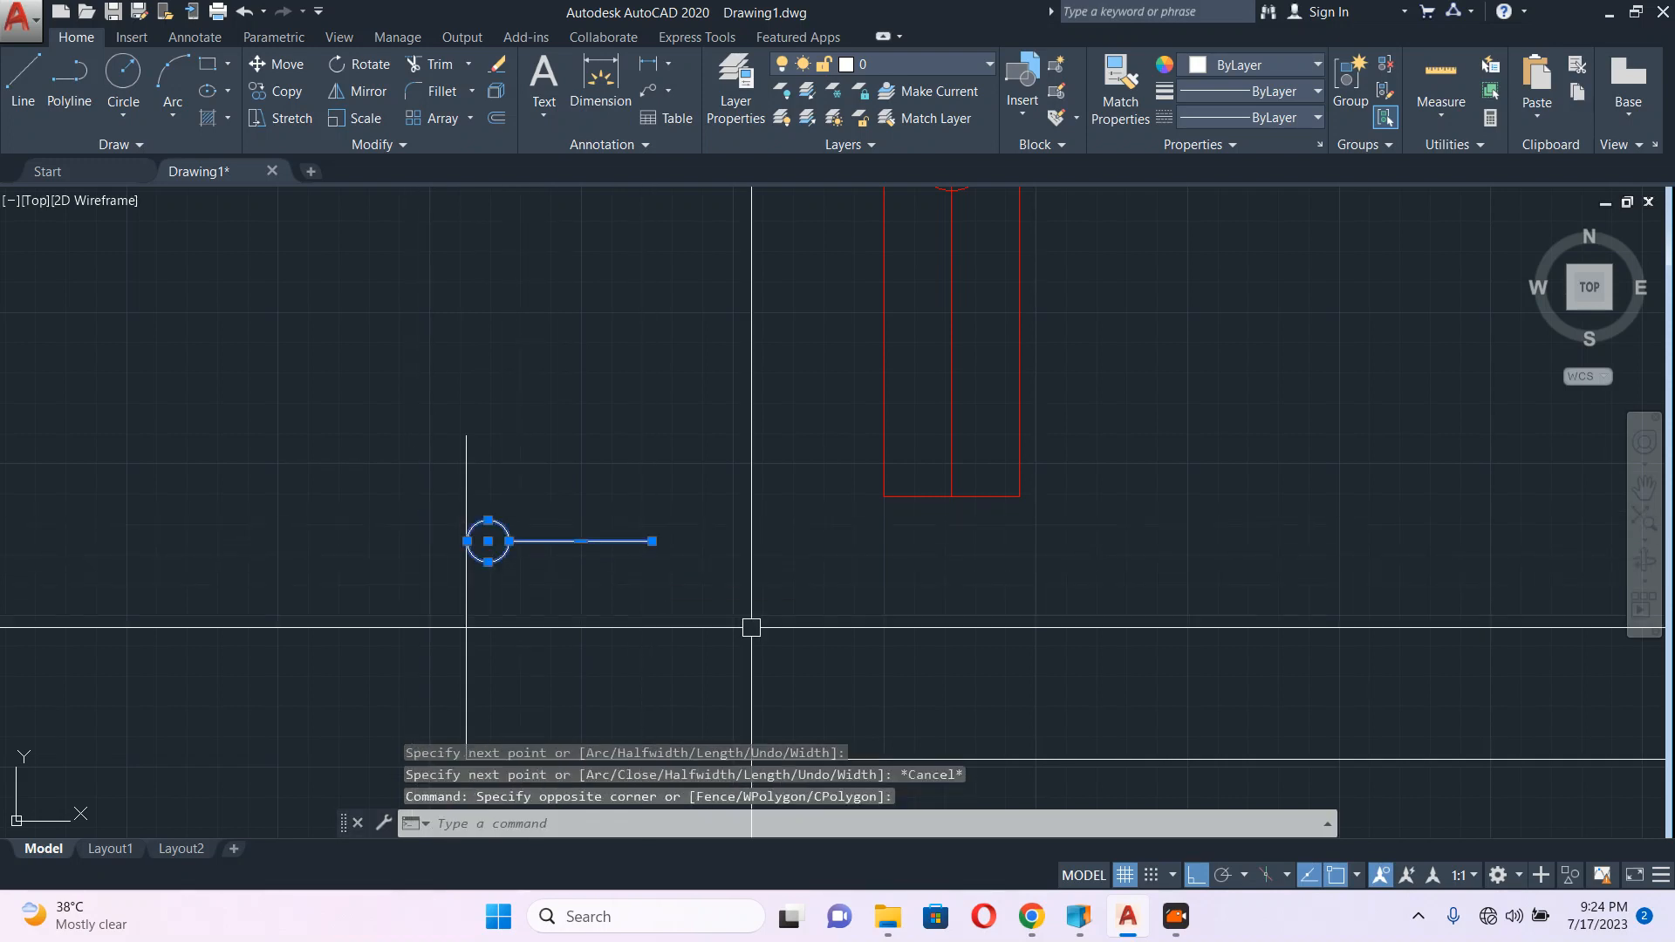
click(1243, 66)
click(1192, 286)
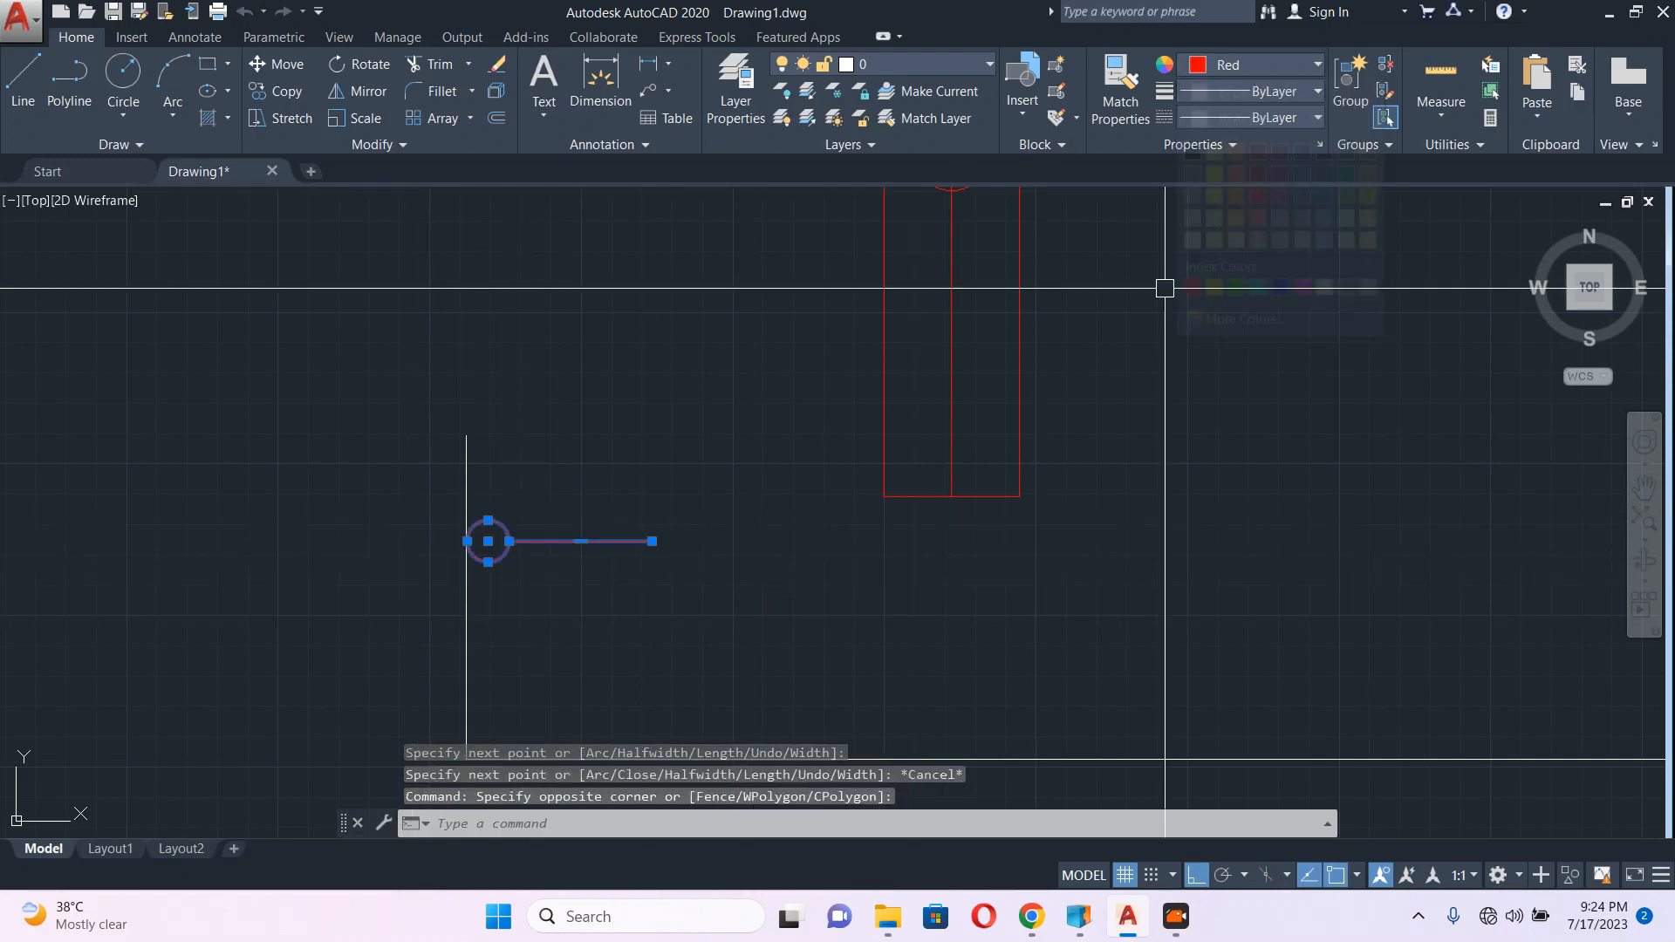
key(Escape)
Step: Examine the lighting layout, including the hatched wall symbol, both light rows, the wall opening and the circle symbol below it
scroll(631, 517, down, 4)
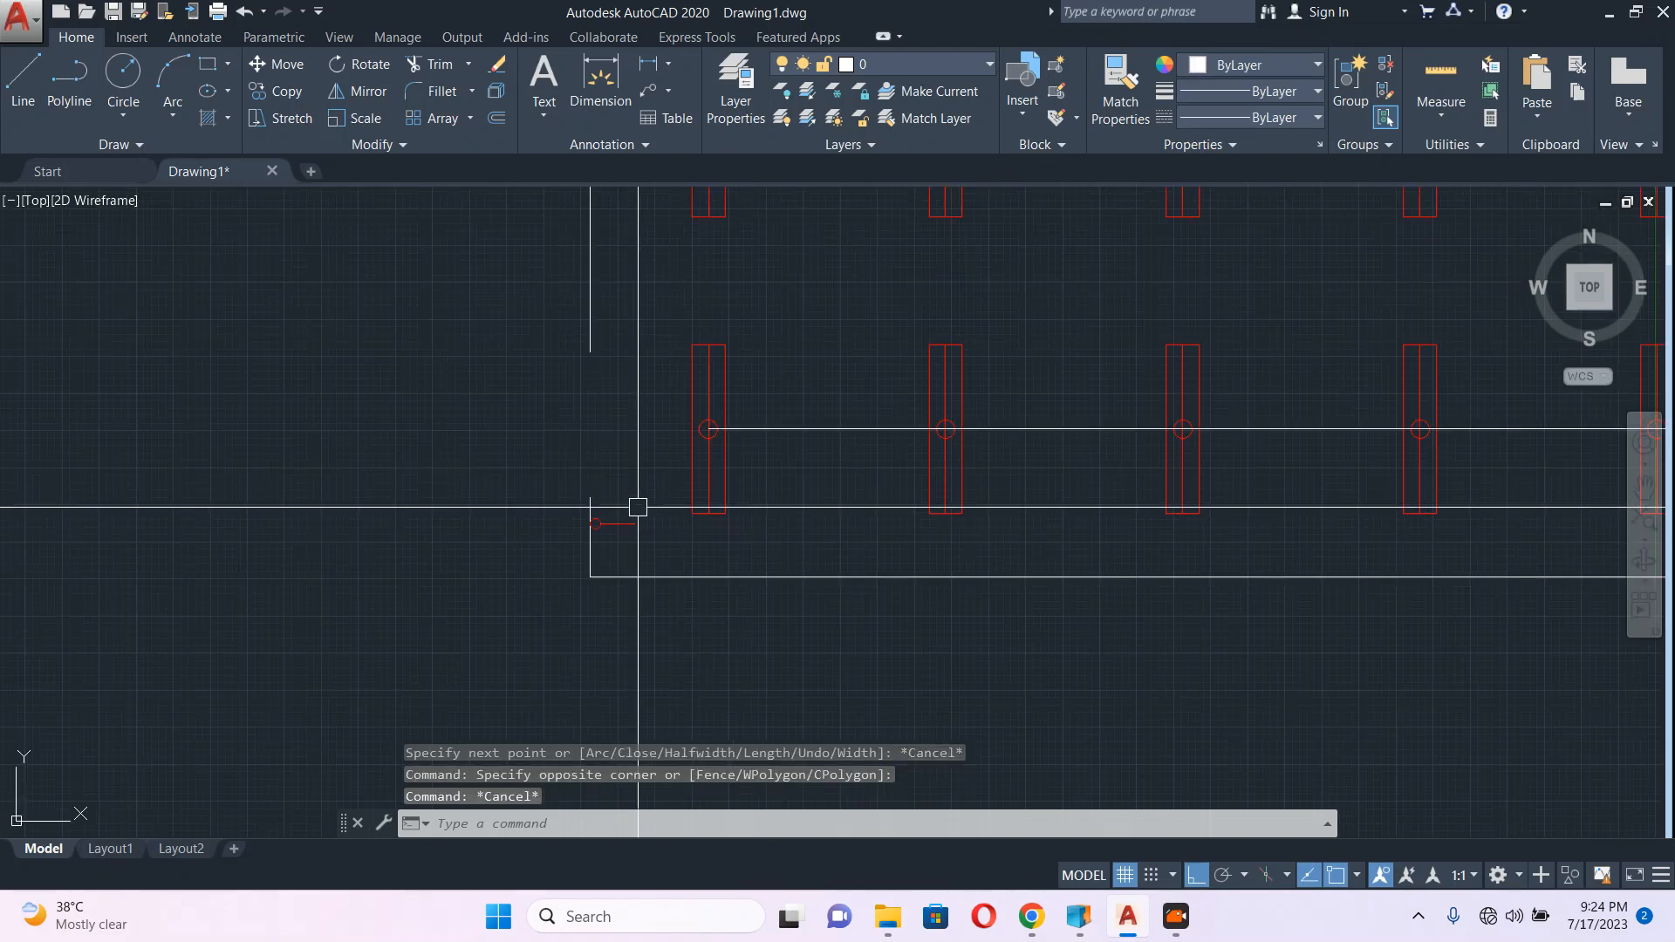
scroll(638, 507, down, 2)
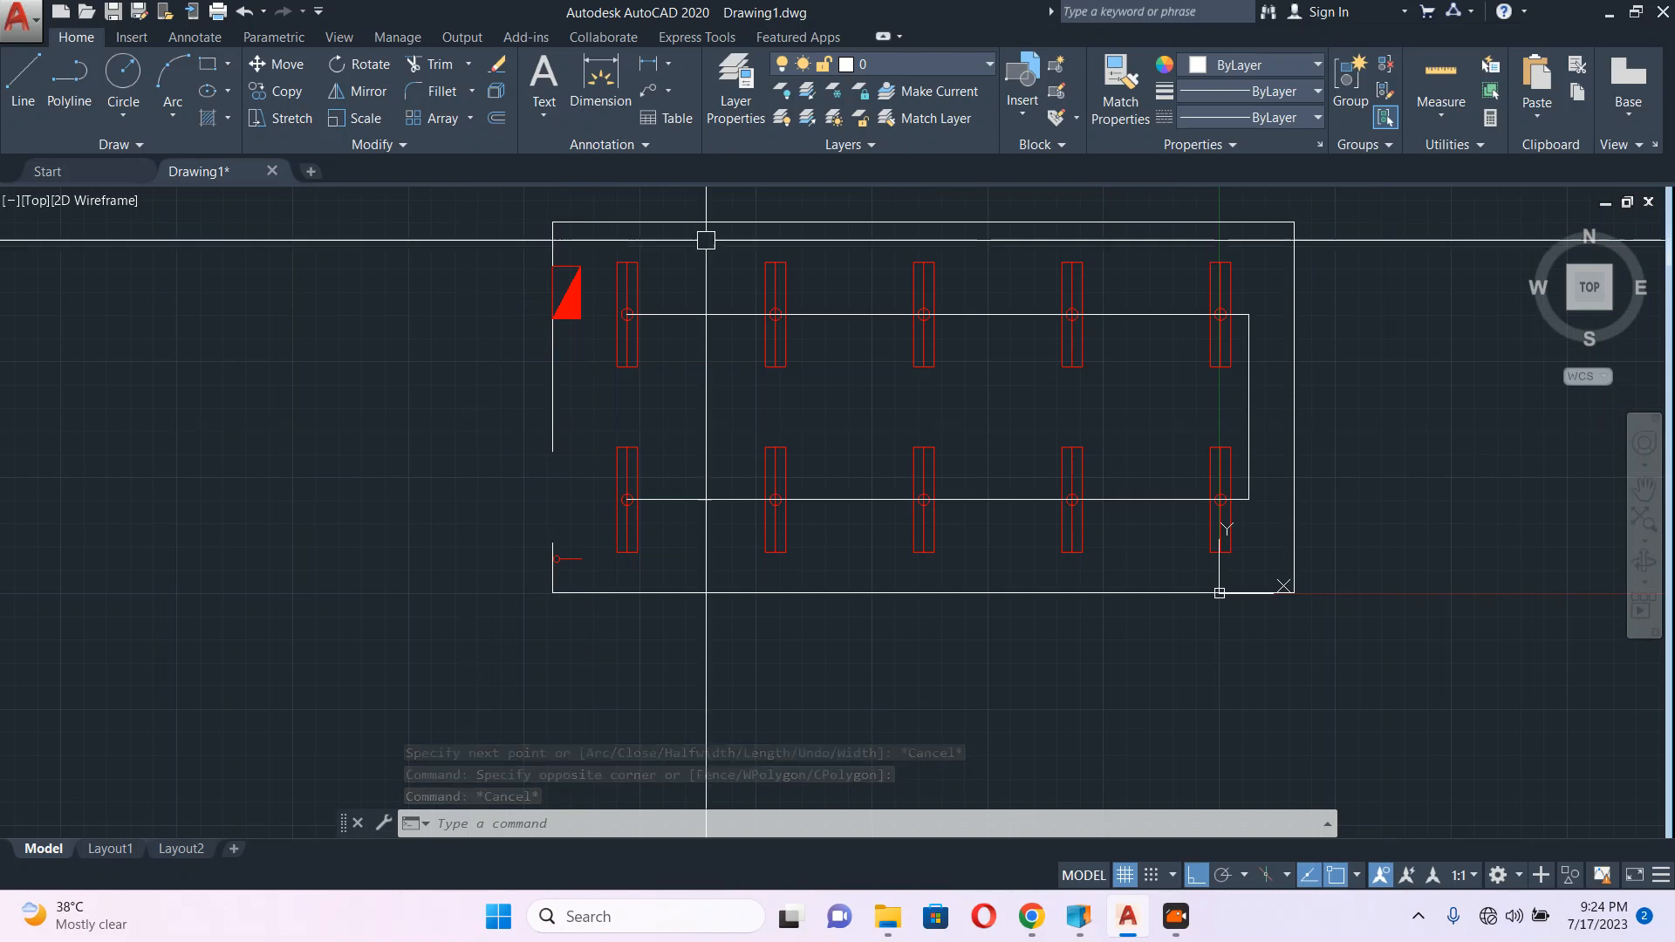
scroll(581, 326, up, 2)
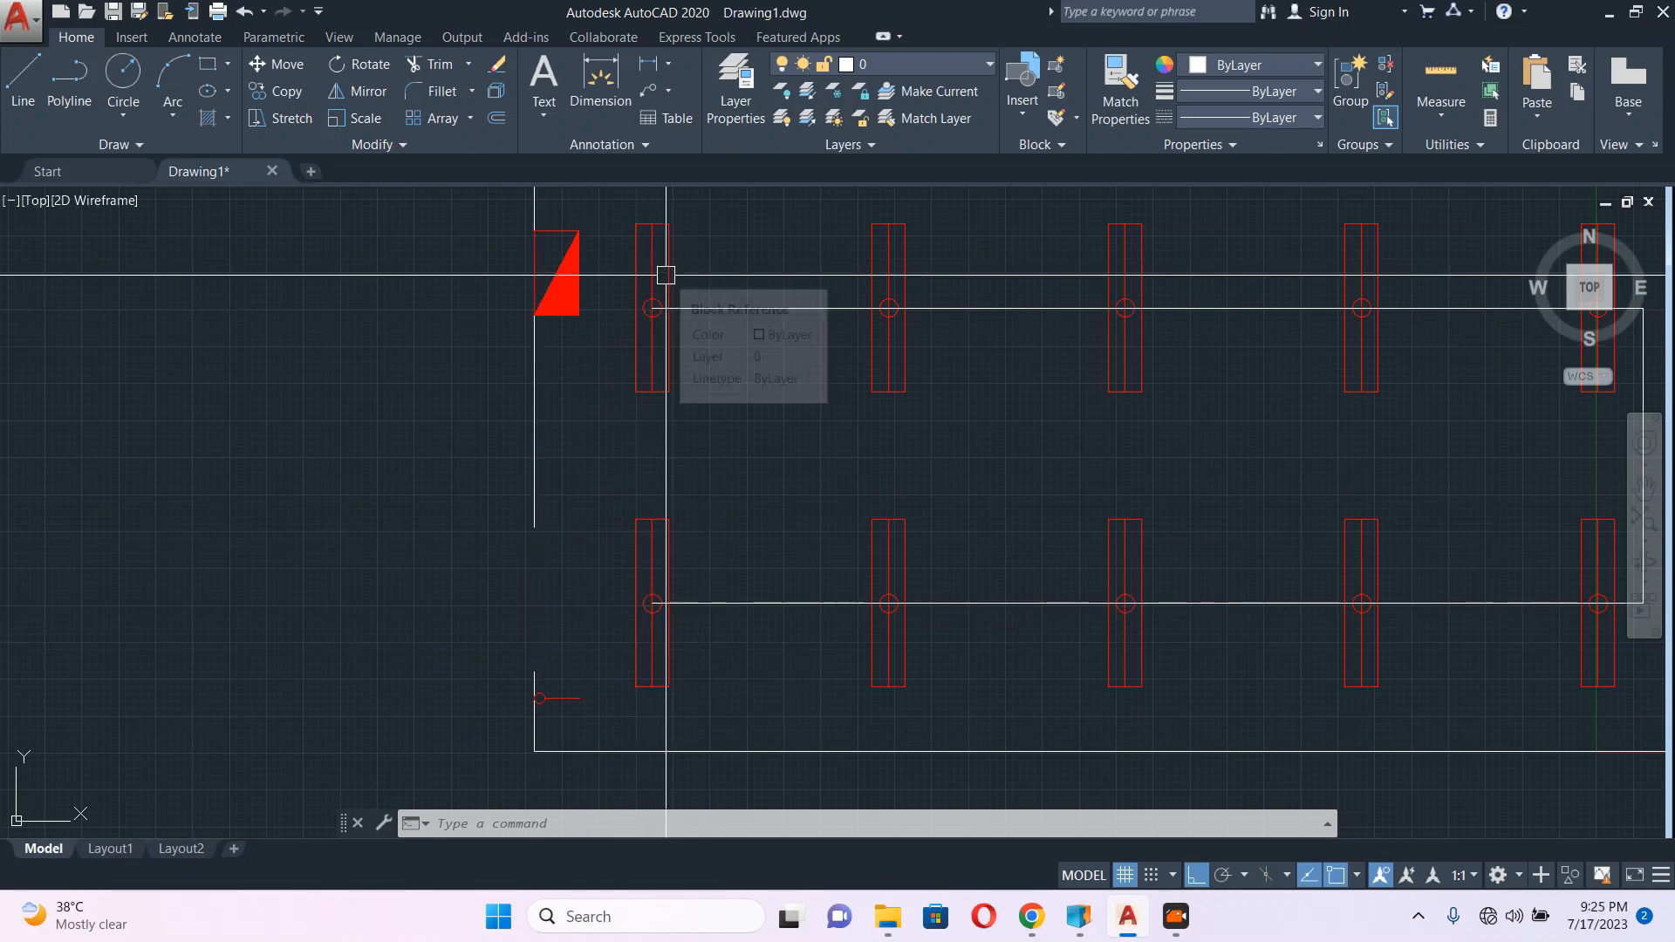
middle_drag(642, 312, 584, 373)
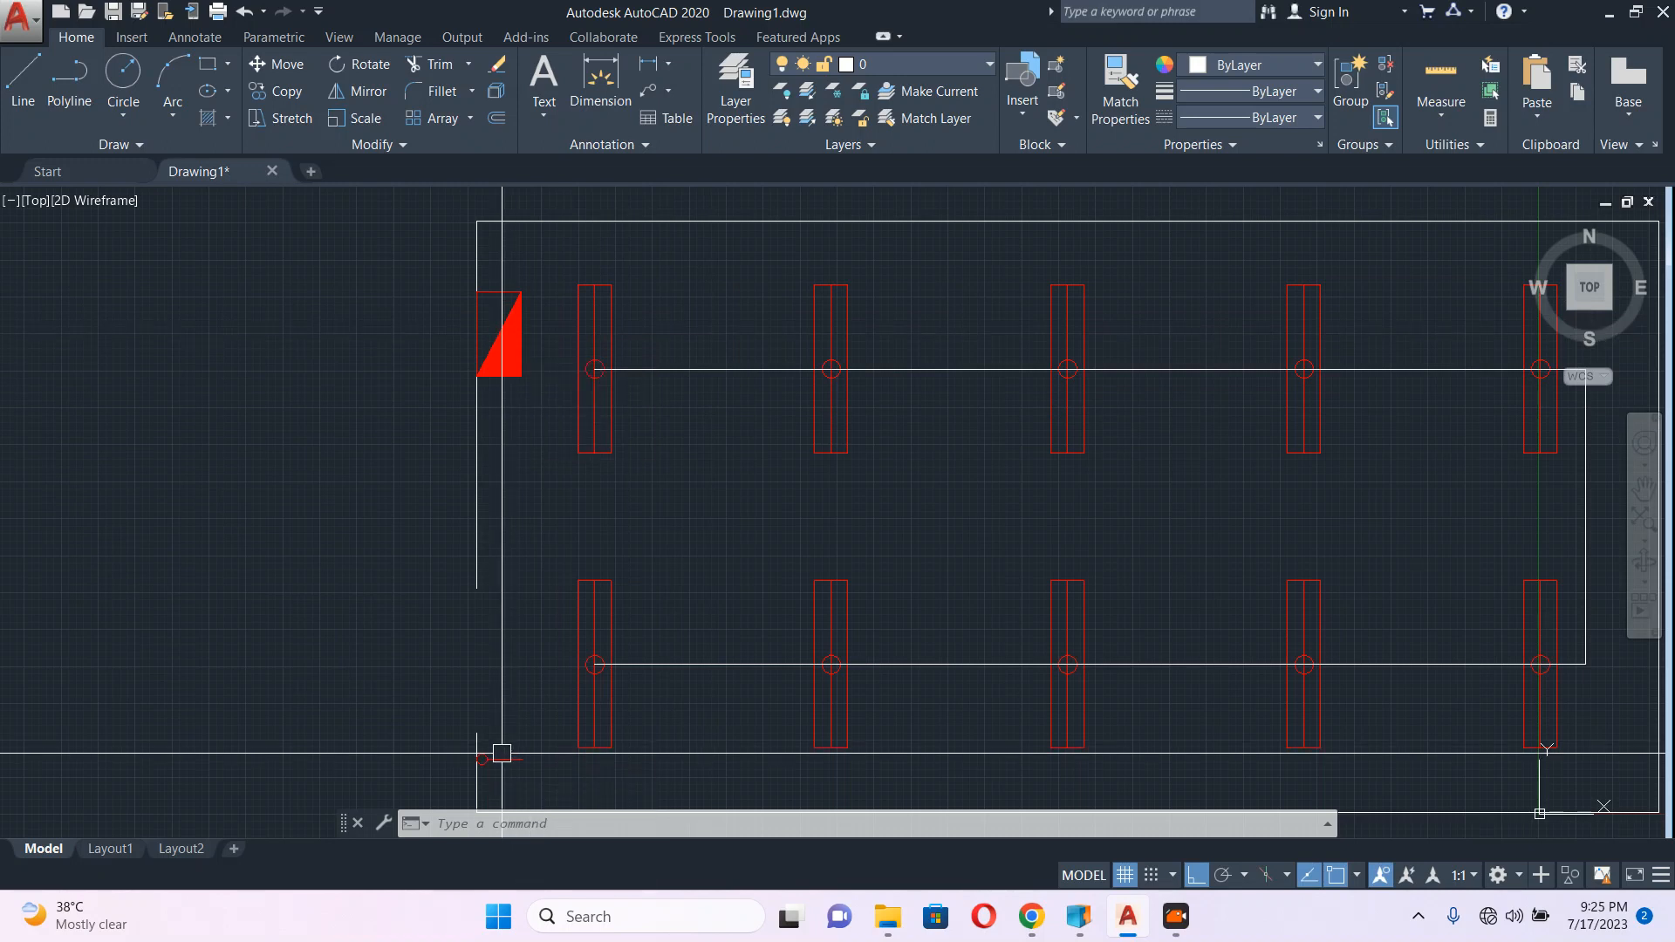
middle_drag(630, 458, 635, 411)
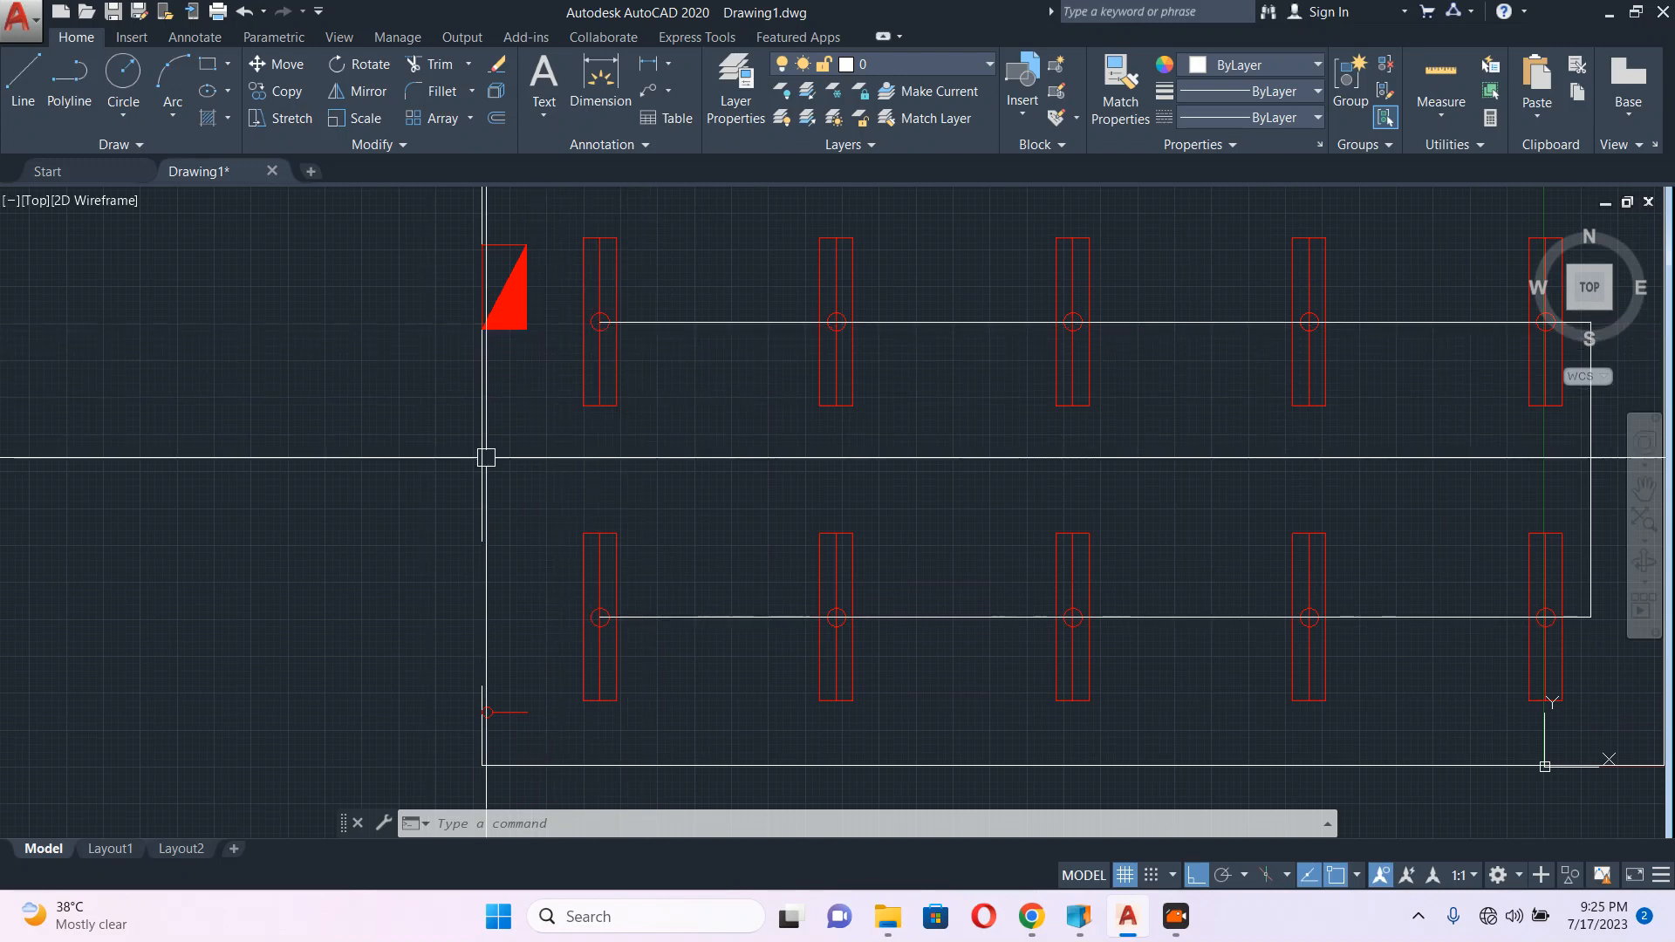
scroll(557, 289, up, 2)
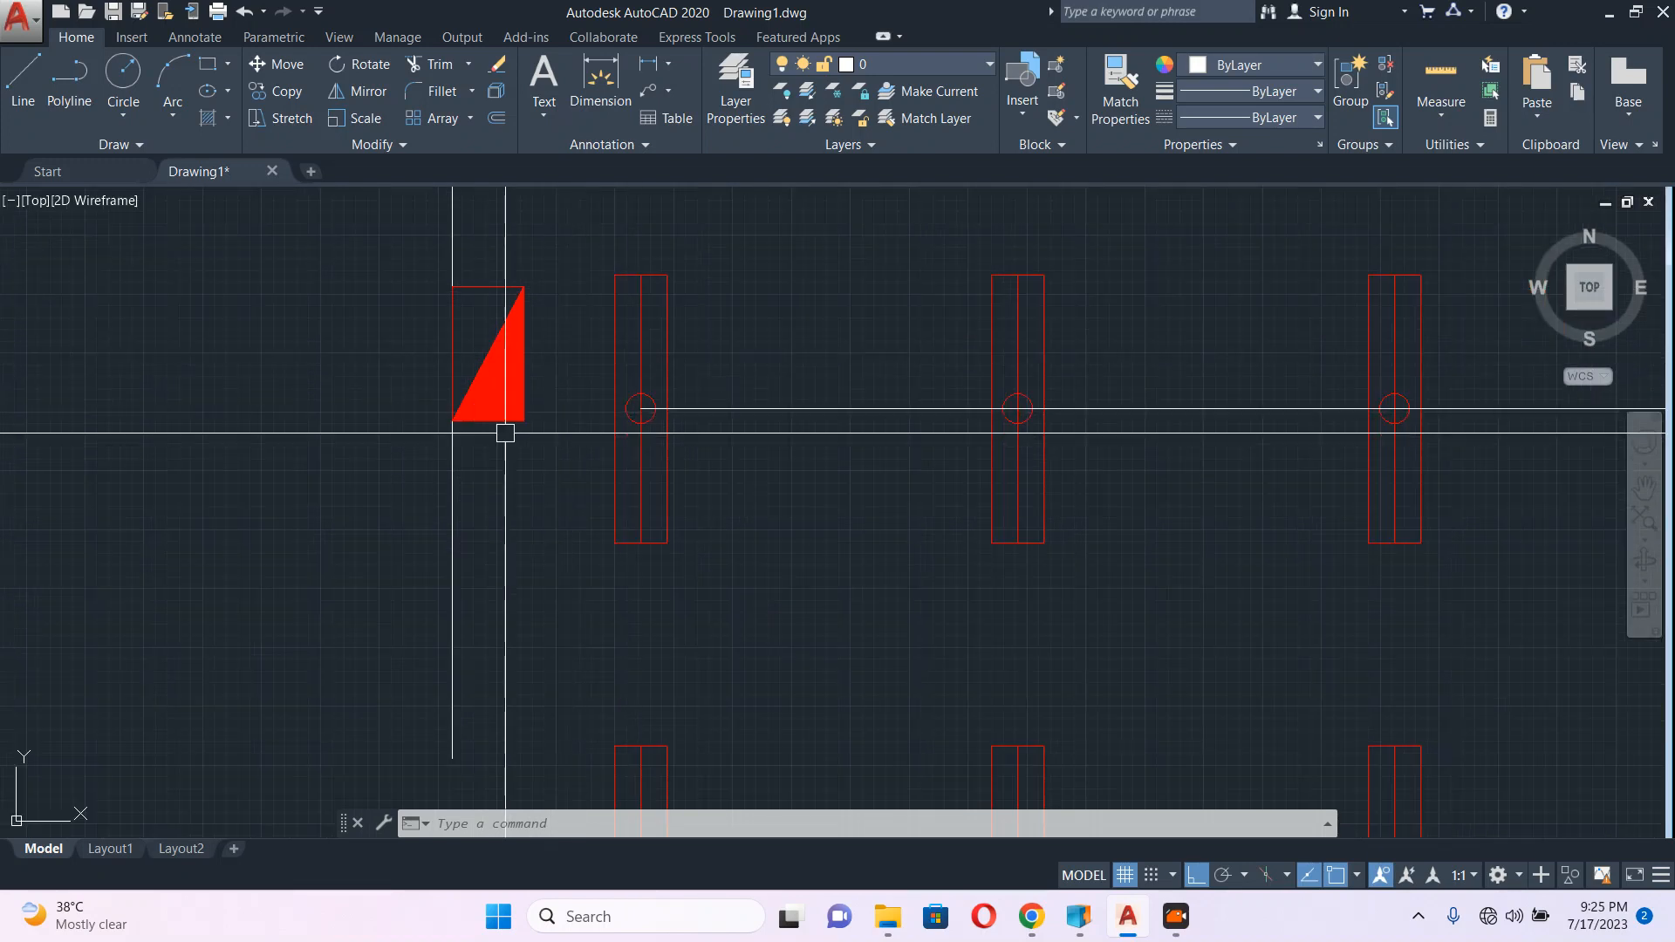
scroll(662, 423, down, 2)
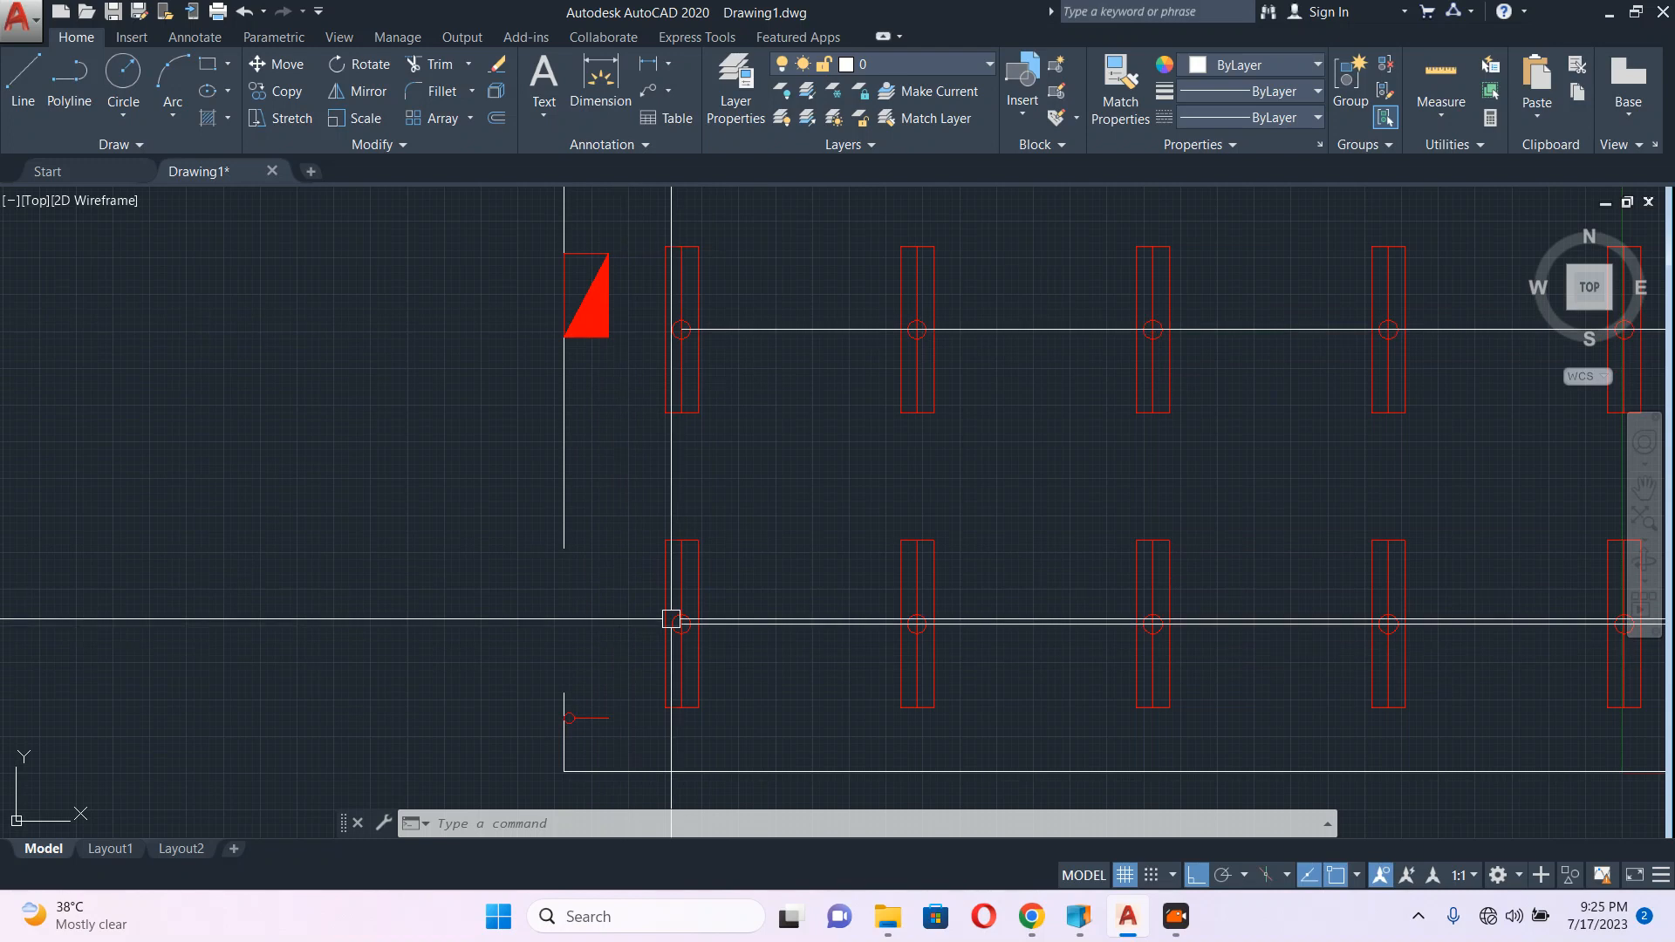
mouse_move(579, 728)
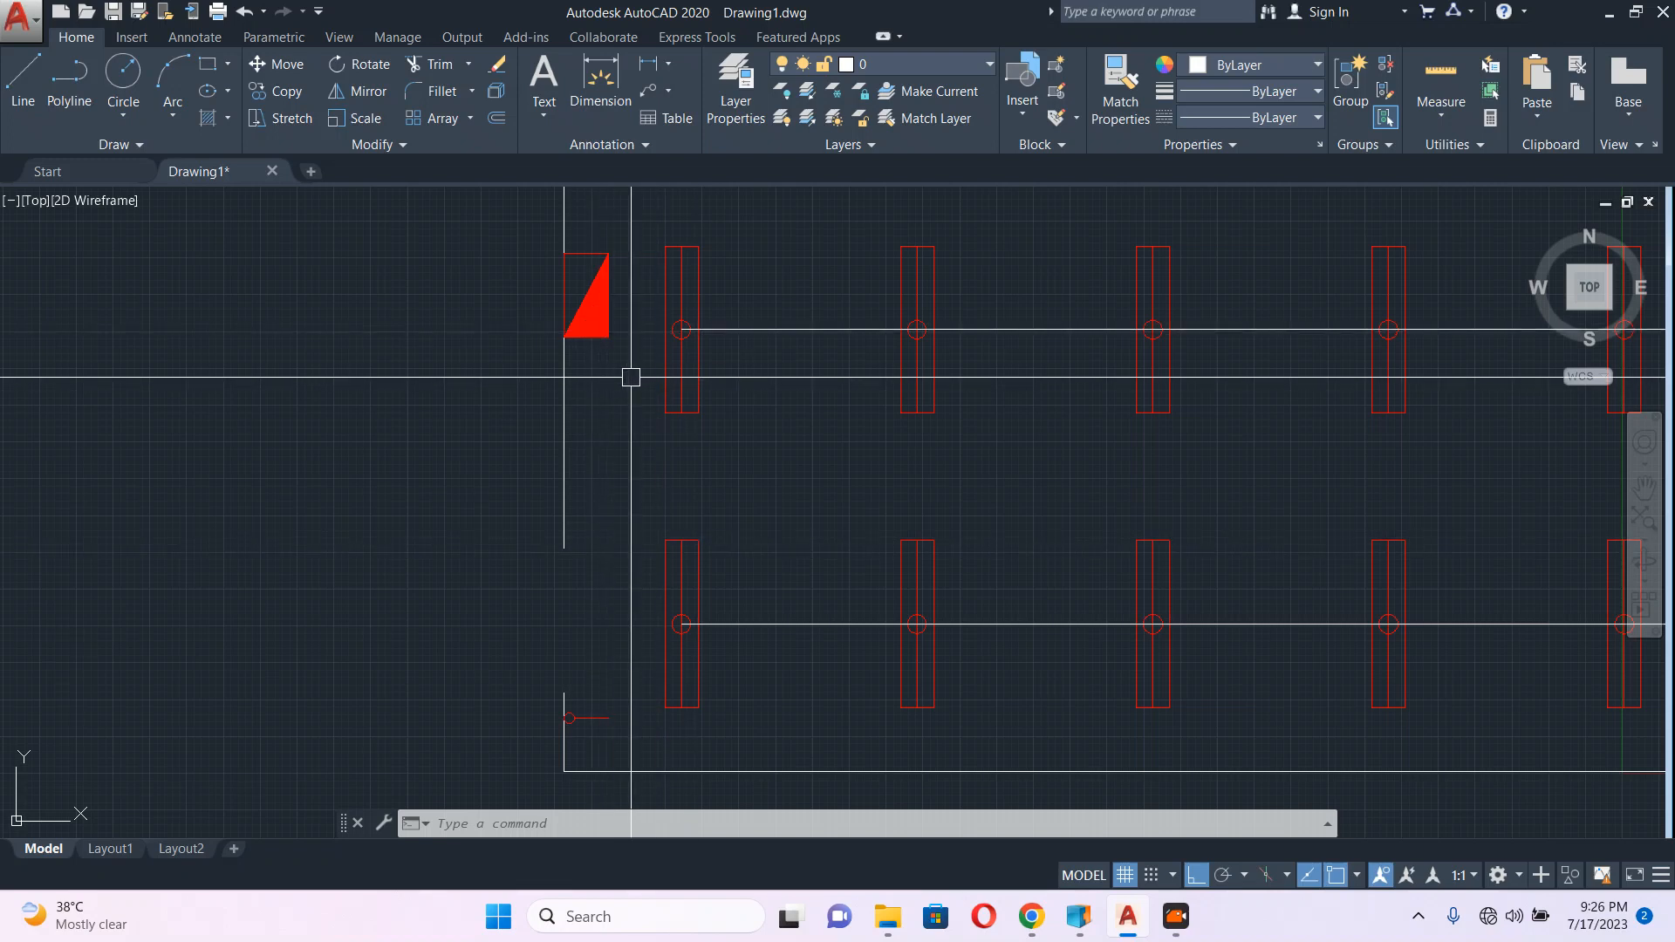
Step: Stretch the start of the lights' connecting polyline from the first upper light's centre horizontally to the hatched wall symbol's right edge
text(p)
scroll(701, 324, up, 4)
key(Escape)
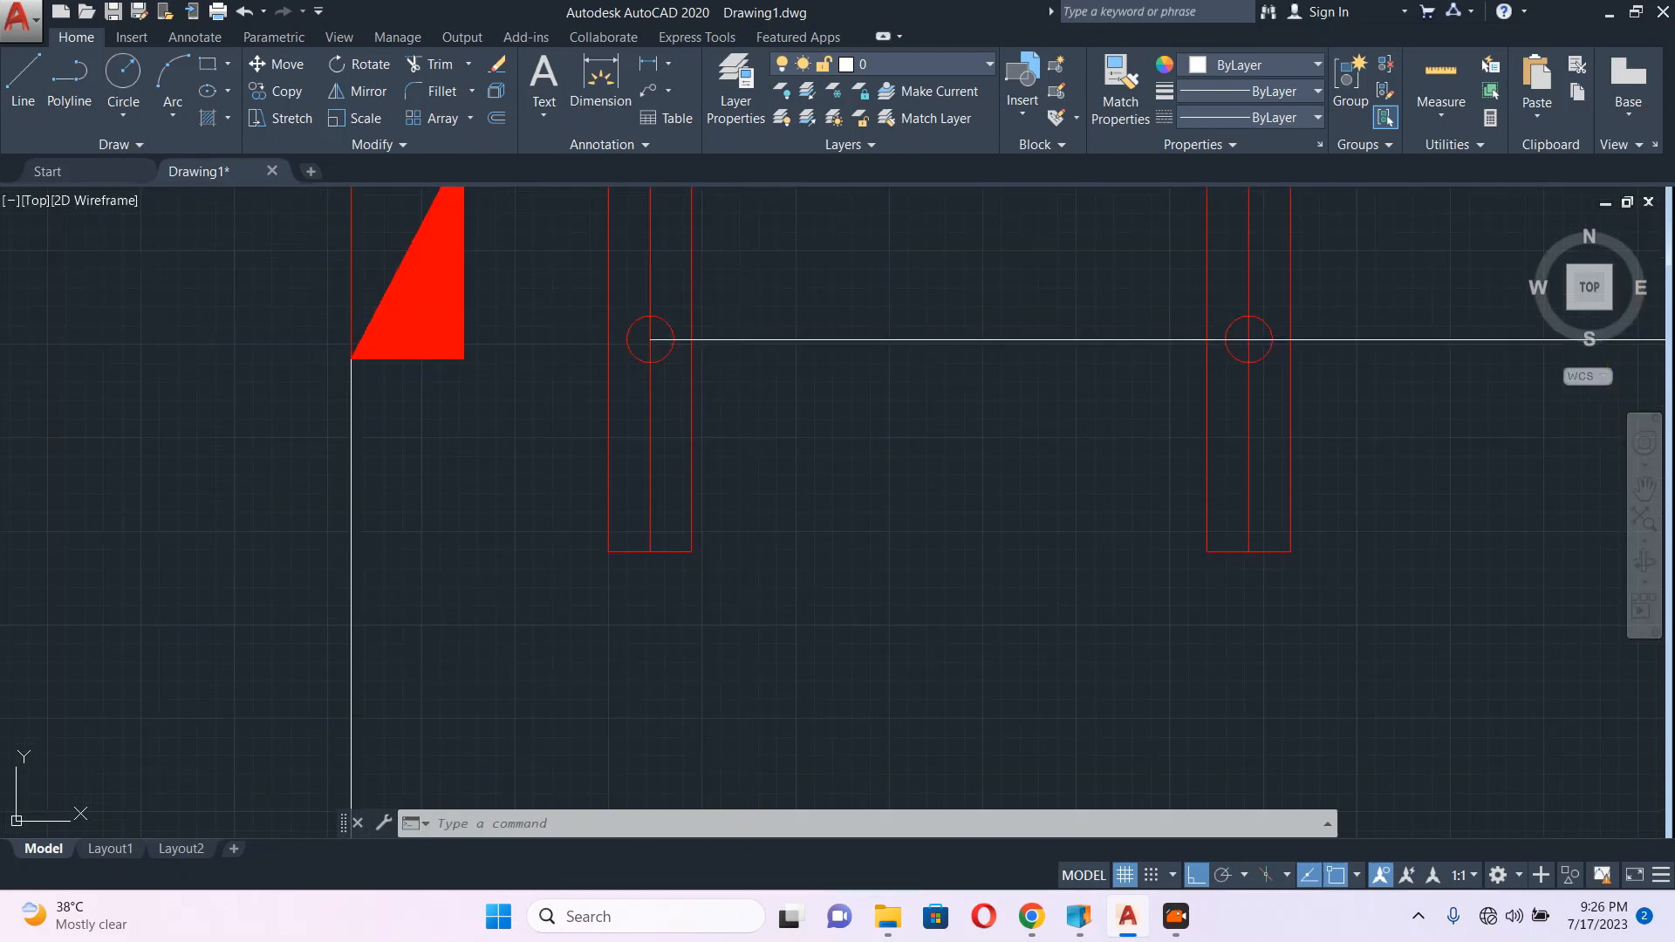
click(649, 338)
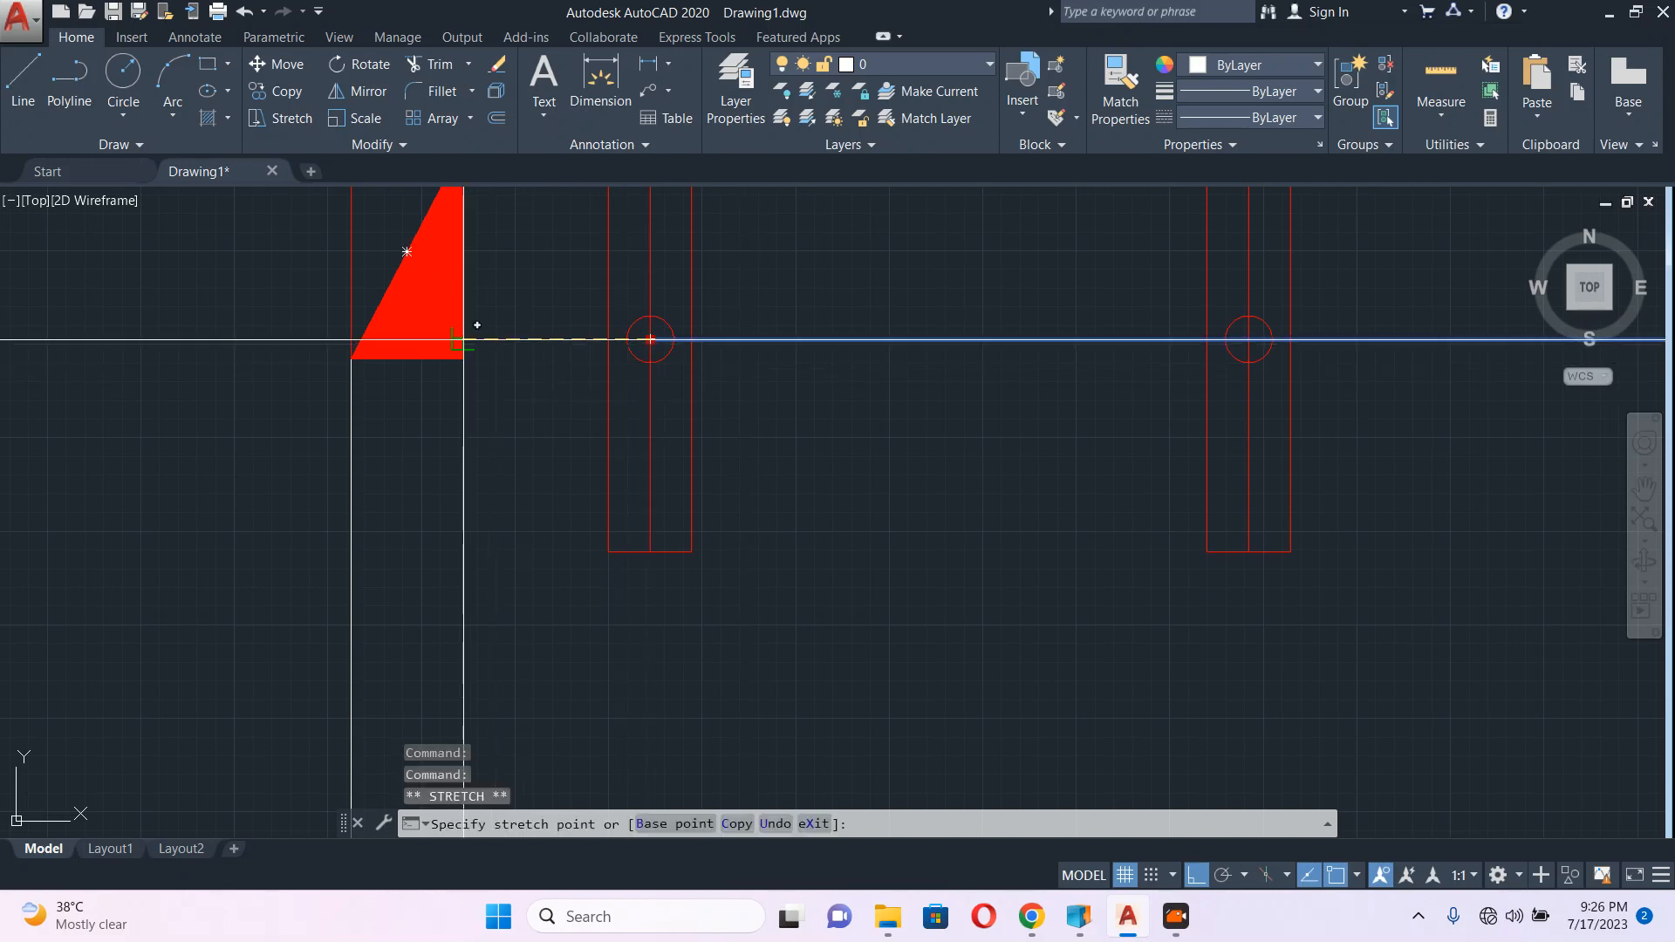
key(Escape)
Step: Start a polyline at the first upper light's centre and, with ortho off, add a short segment sloping down toward the left wall
scroll(571, 445, down, 2)
middle_drag(575, 460, 636, 401)
text(pl)
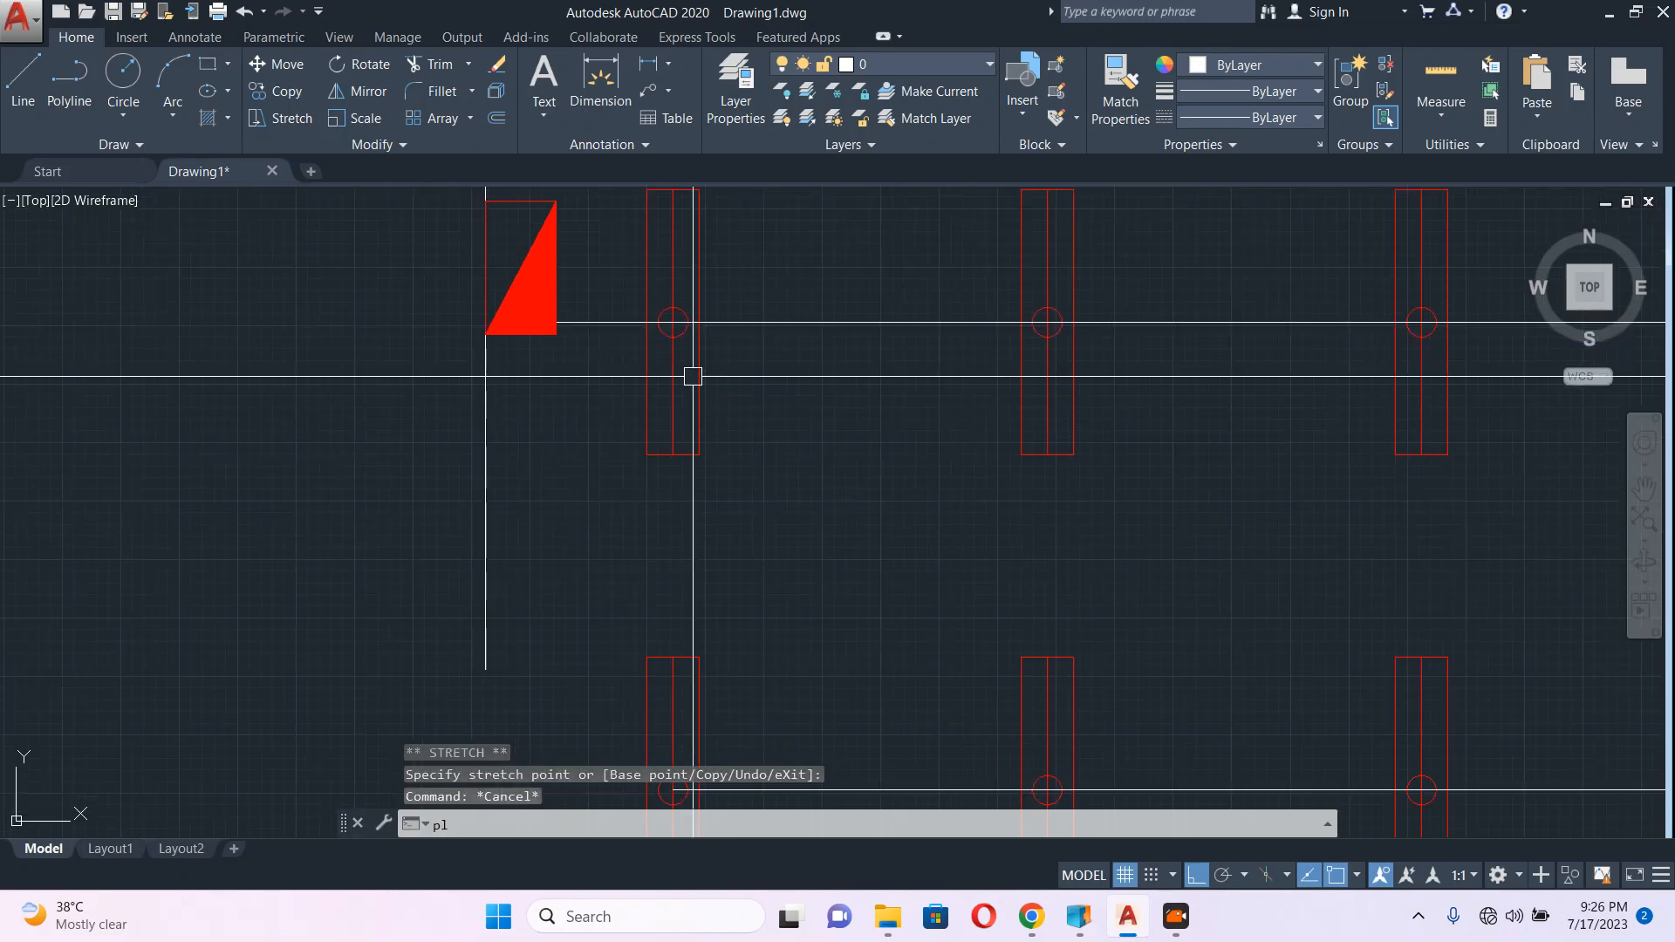
key(Return)
click(672, 324)
click(1196, 875)
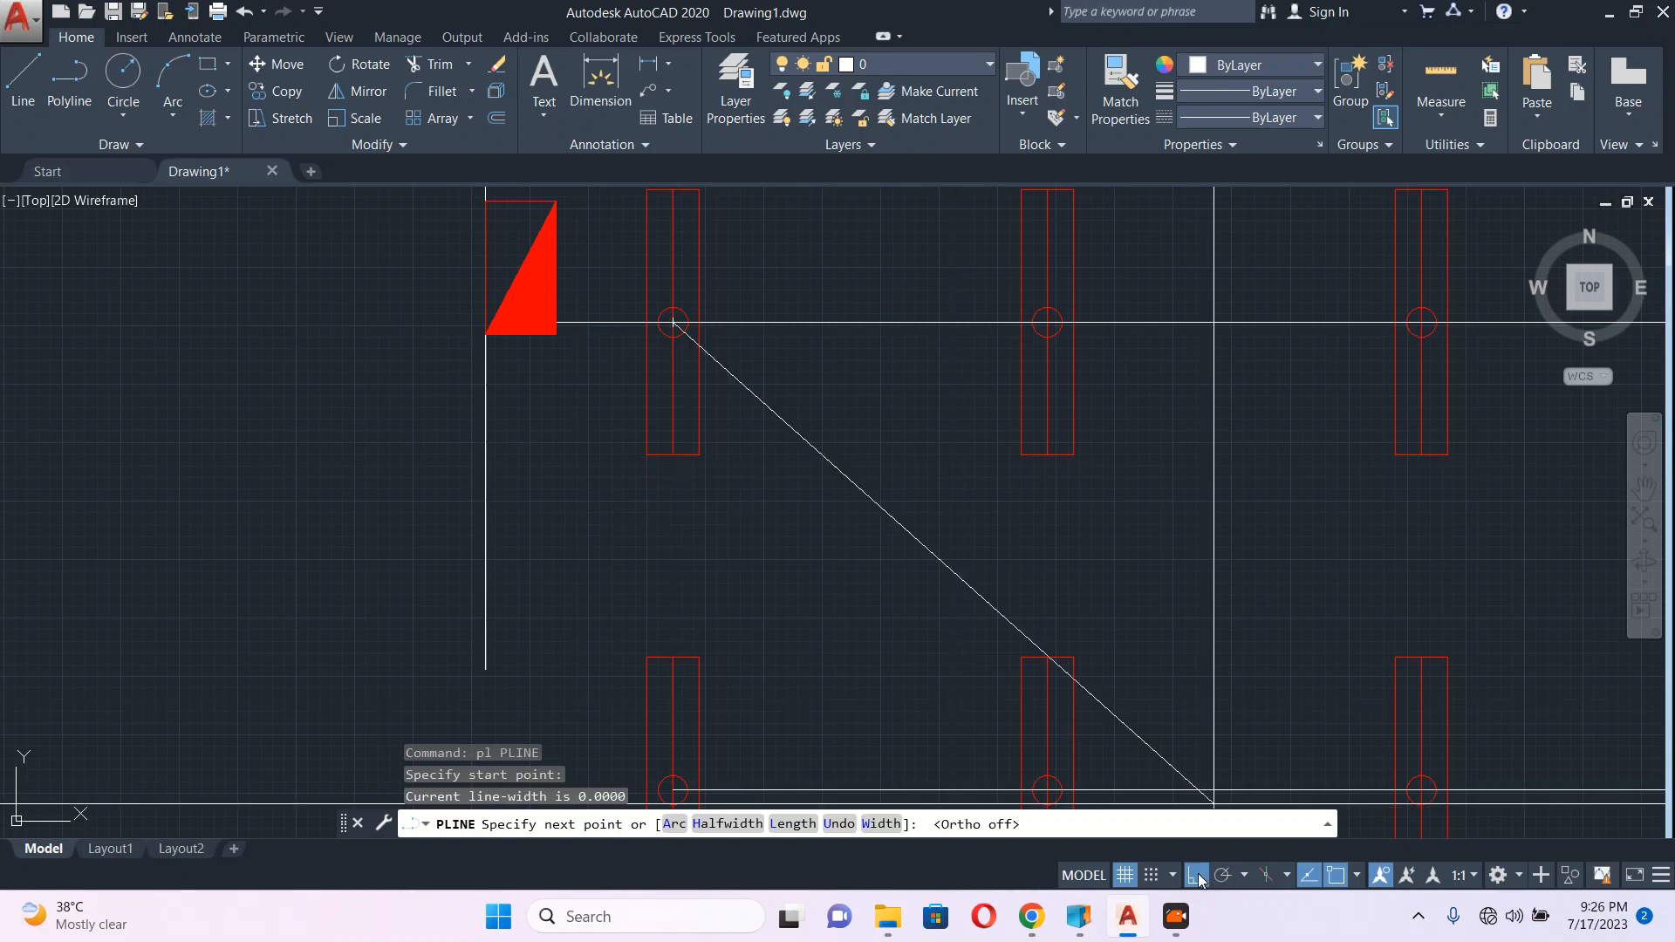
click(606, 356)
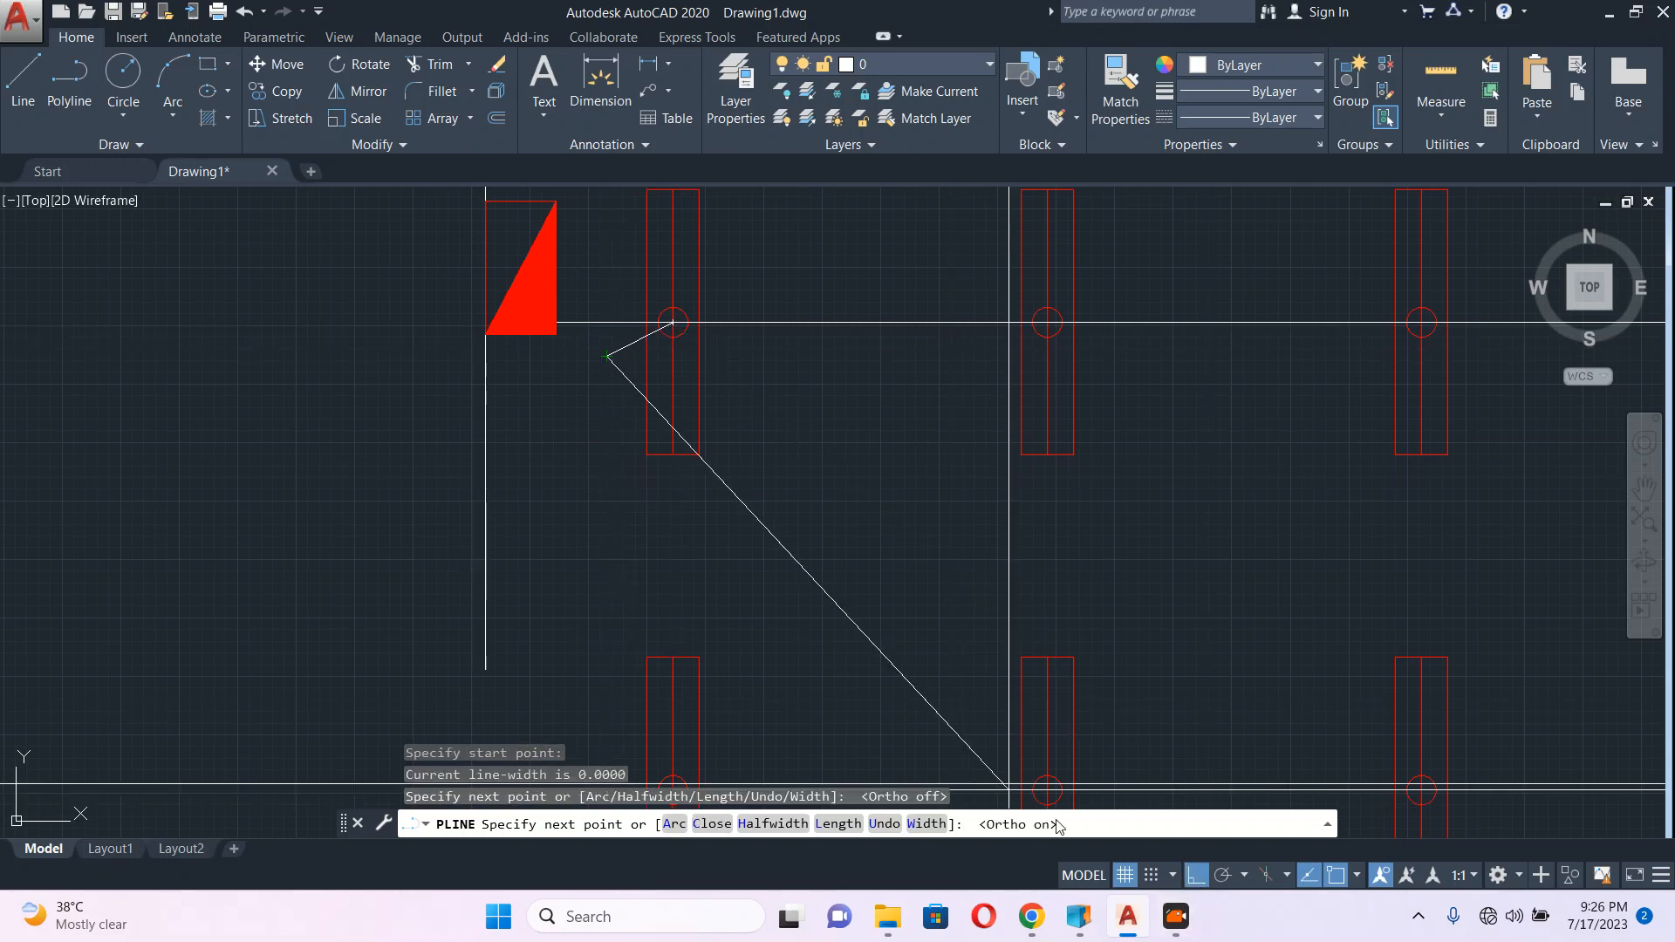
Step: Continue the polyline straight down past the first lower light, left toward the wall, and diagonally down to the small circle's right quadrant
middle_drag(634, 522, 680, 295)
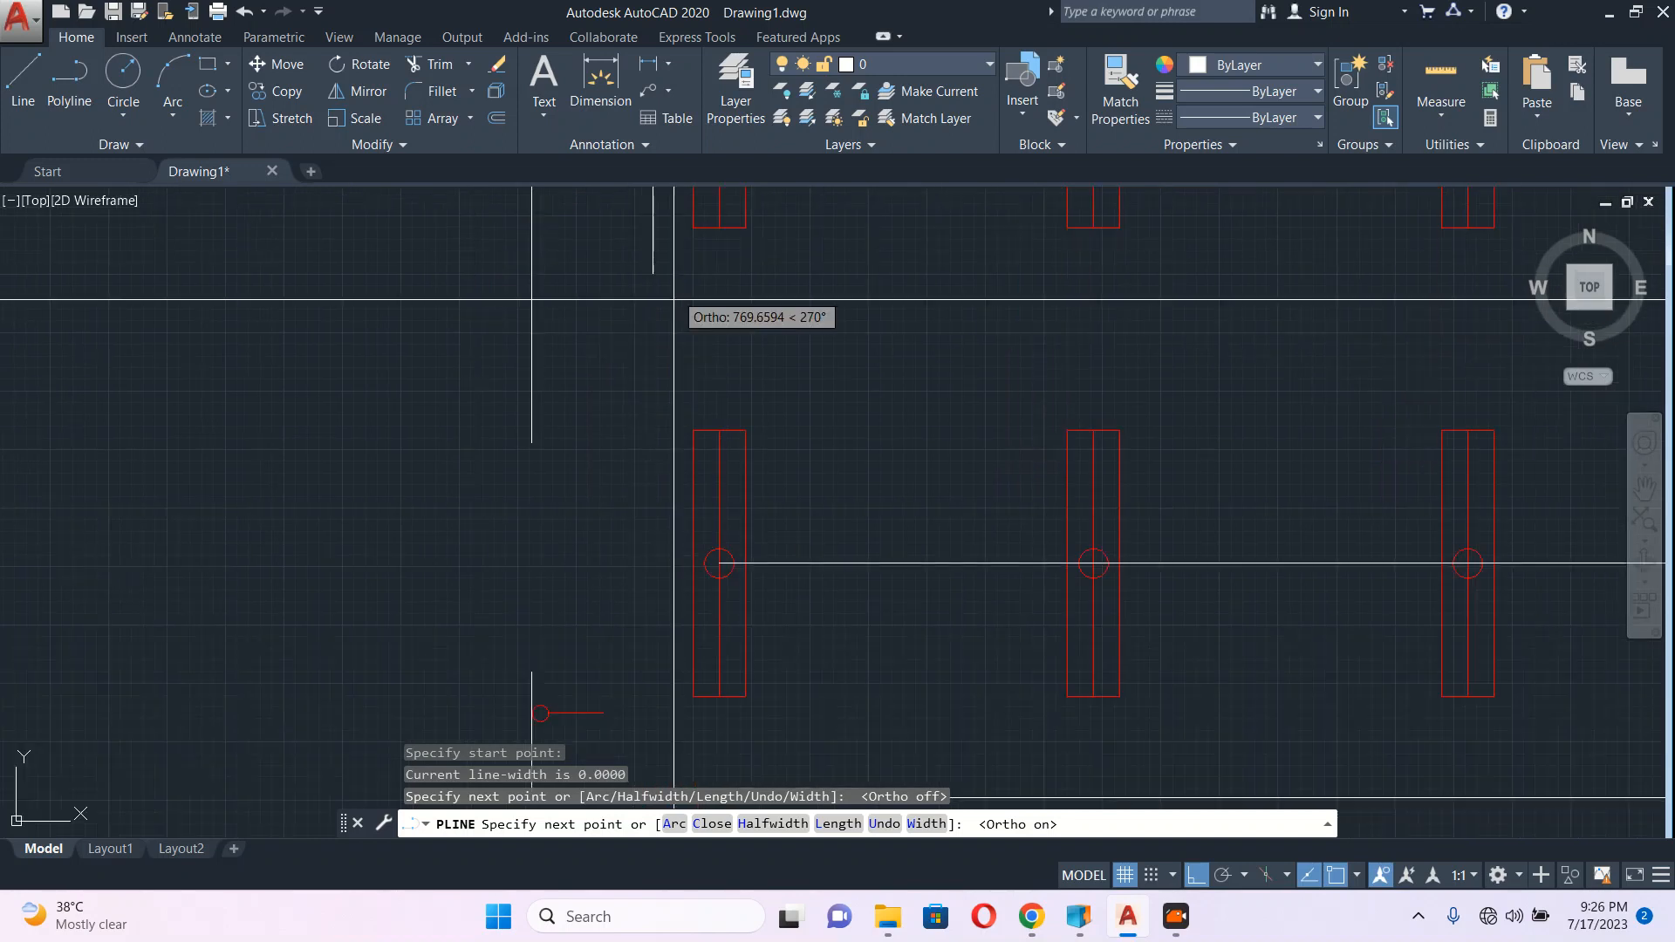
middle_drag(605, 672, 686, 434)
scroll(697, 457, up, 2)
click(703, 434)
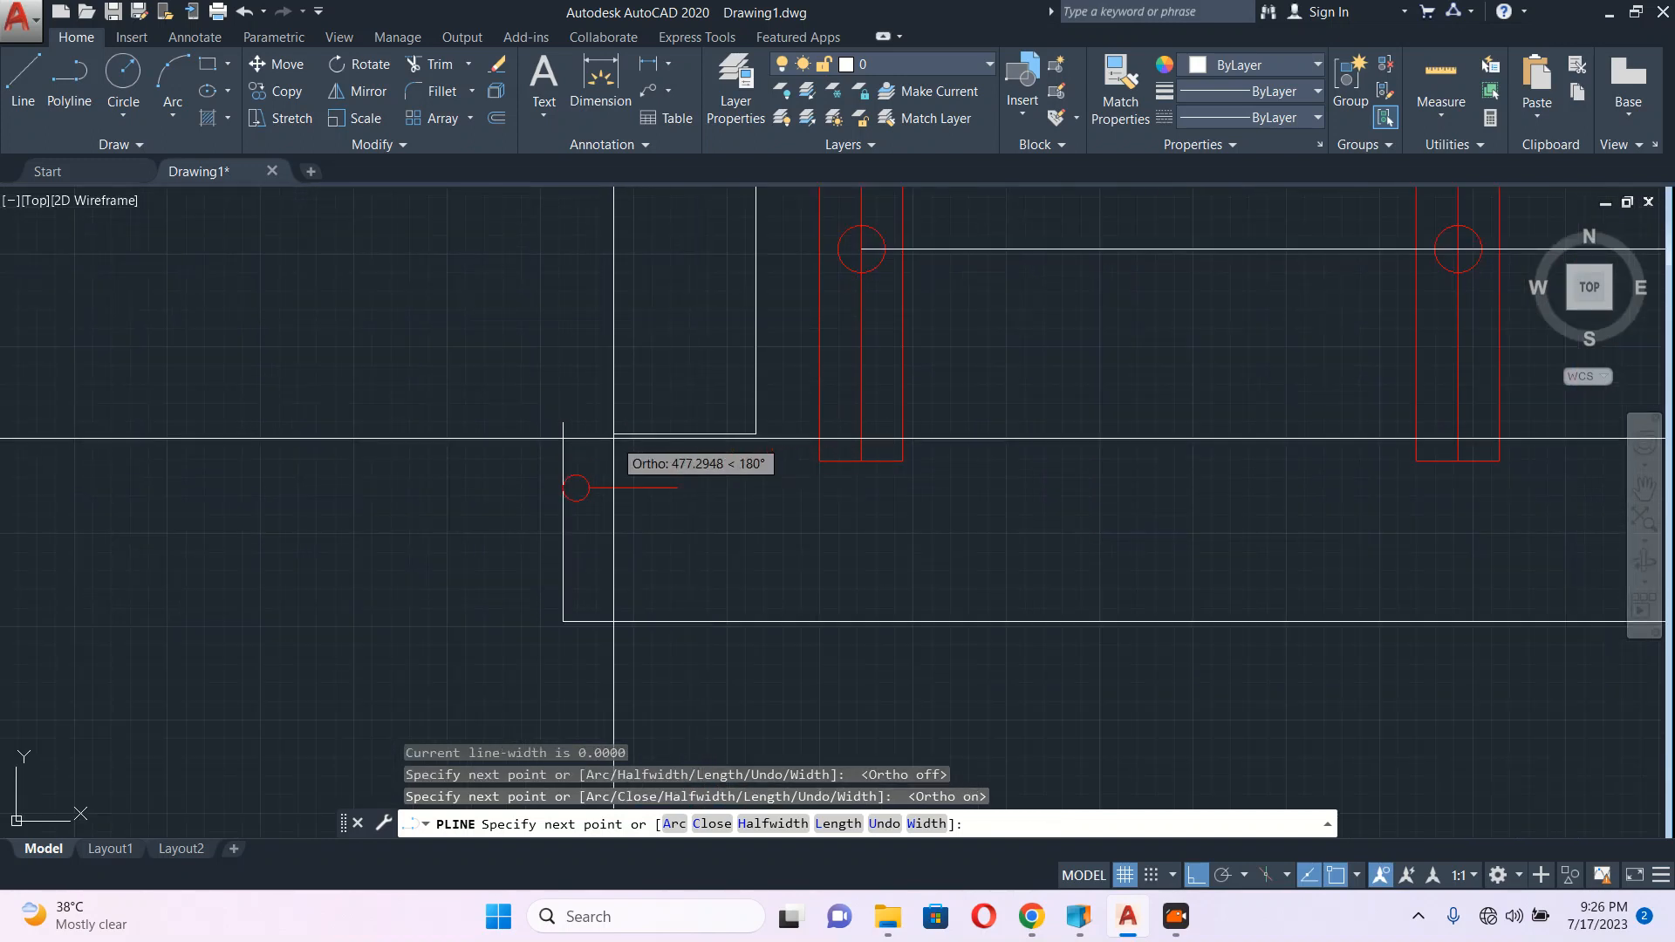
click(613, 436)
click(588, 488)
key(Escape)
Step: Draw a short vertical polyline across the connecting line between the hatched wall symbol and the first upper light
scroll(680, 558, down, 4)
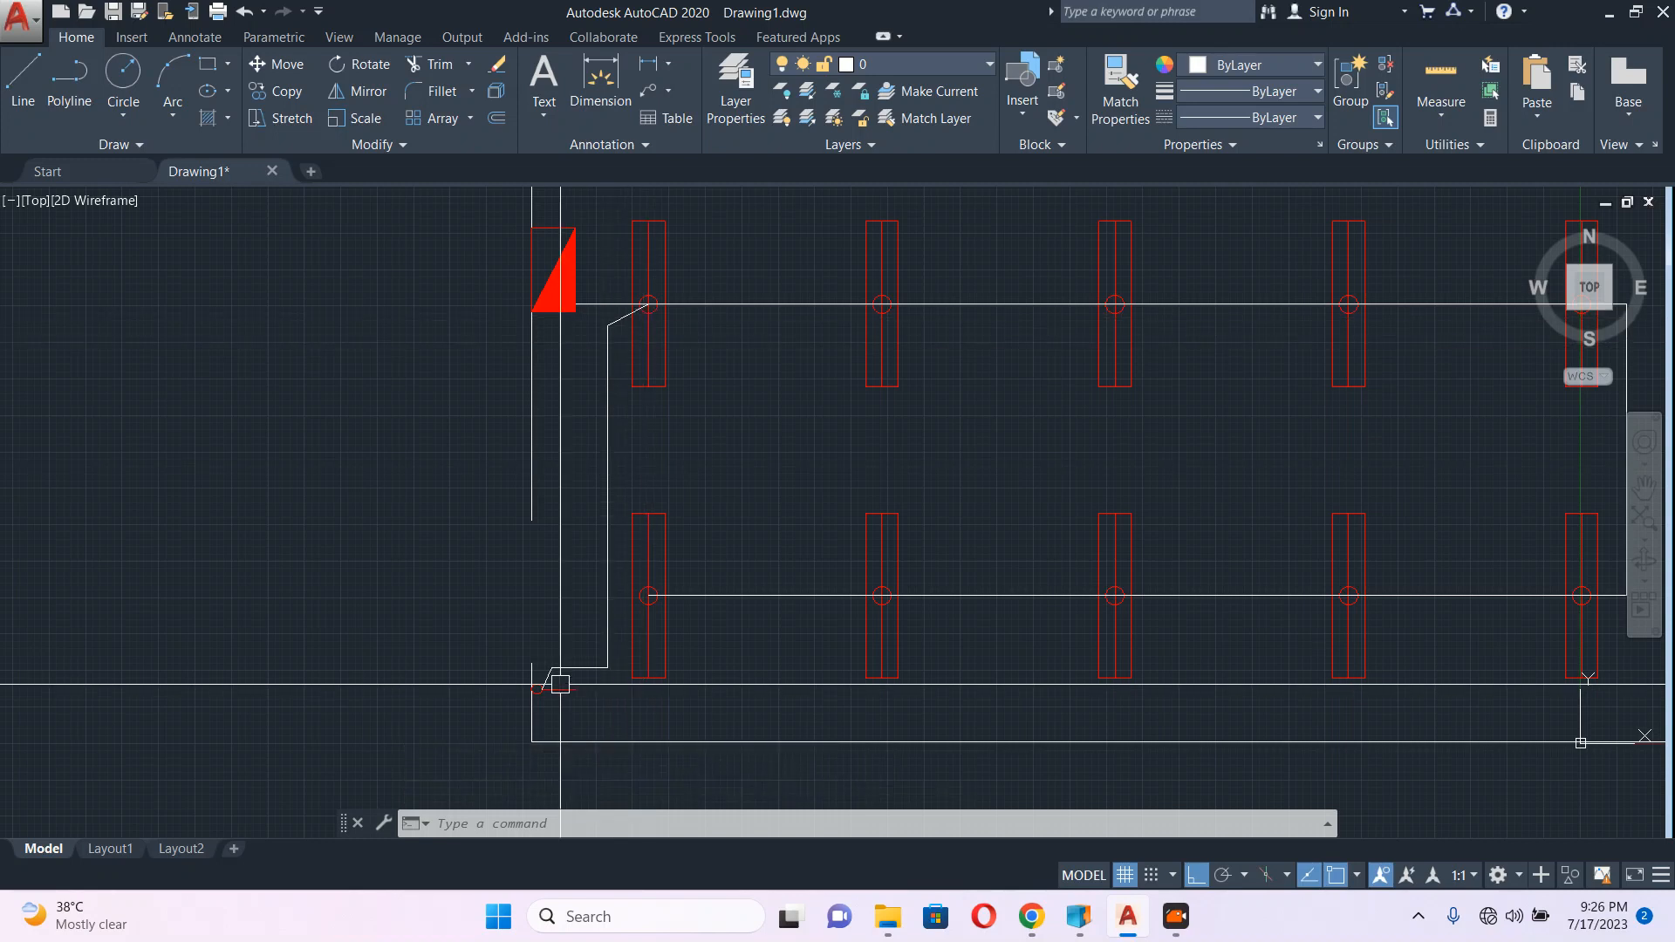
scroll(643, 328, down, 2)
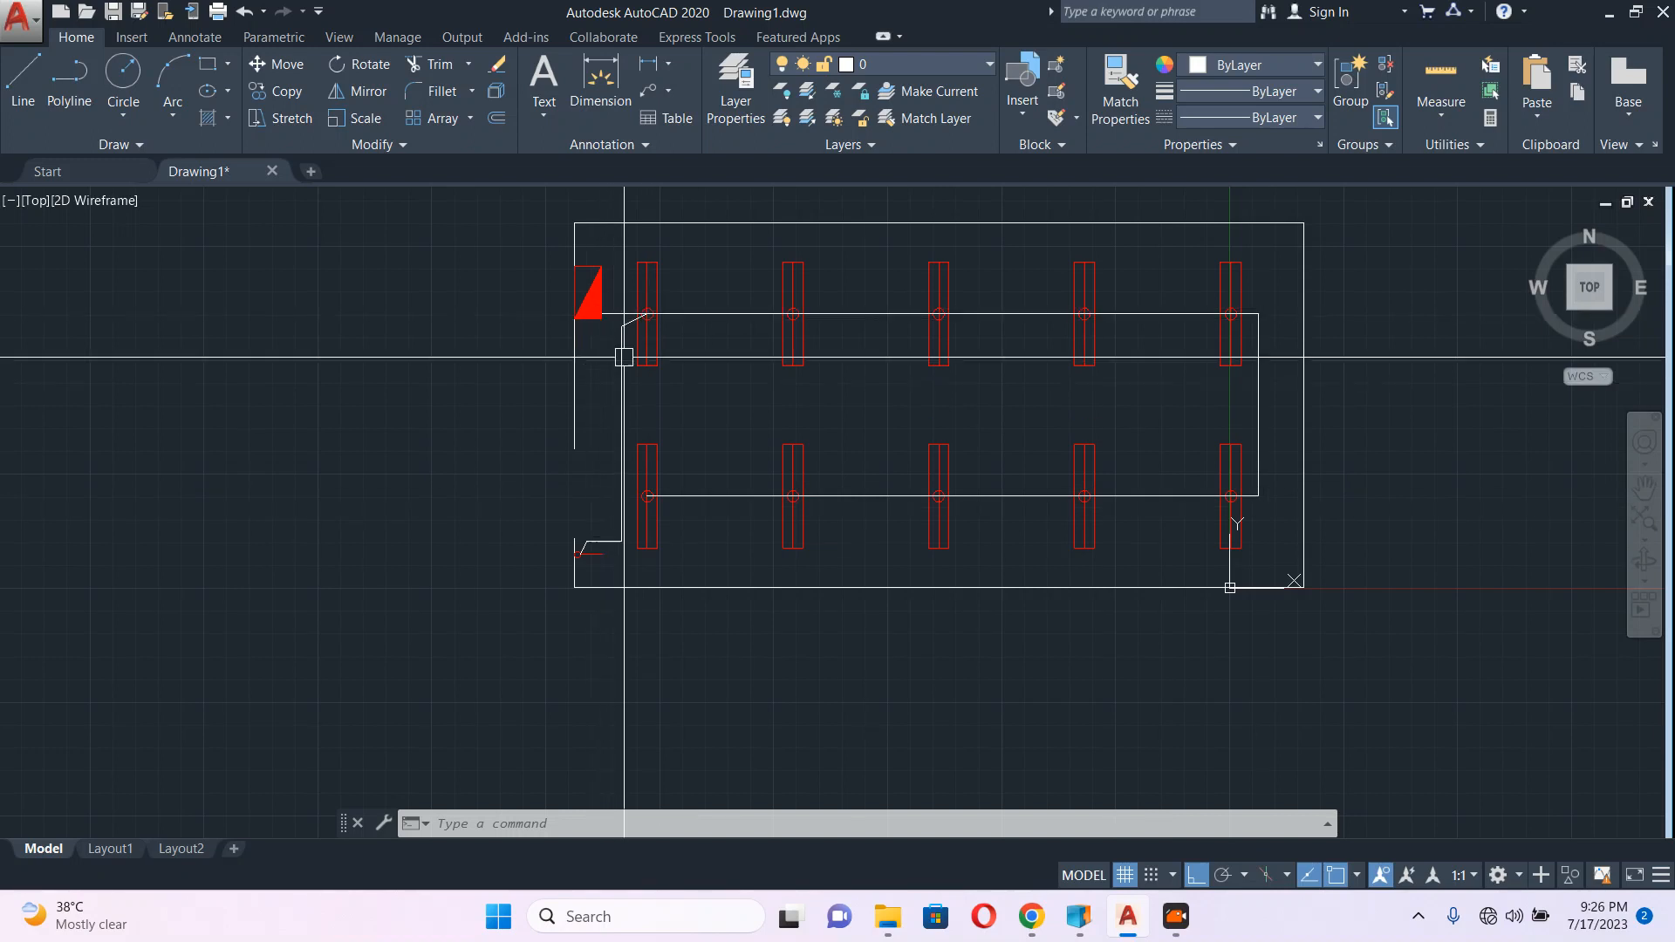
scroll(646, 365, up, 2)
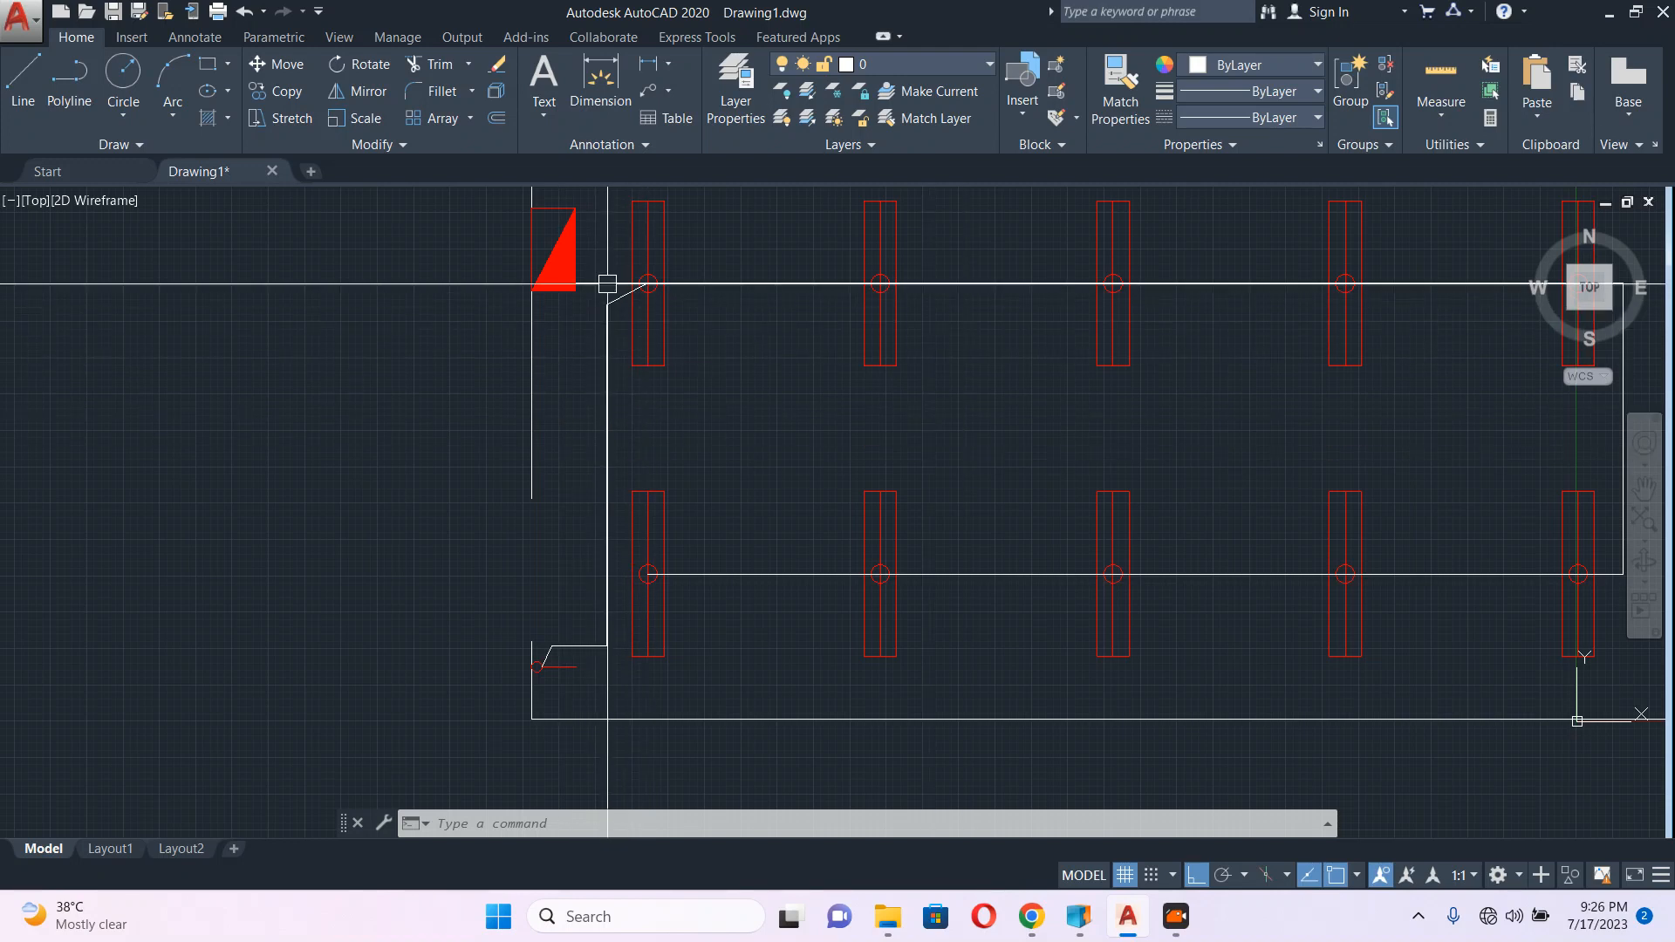
scroll(601, 271, up, 5)
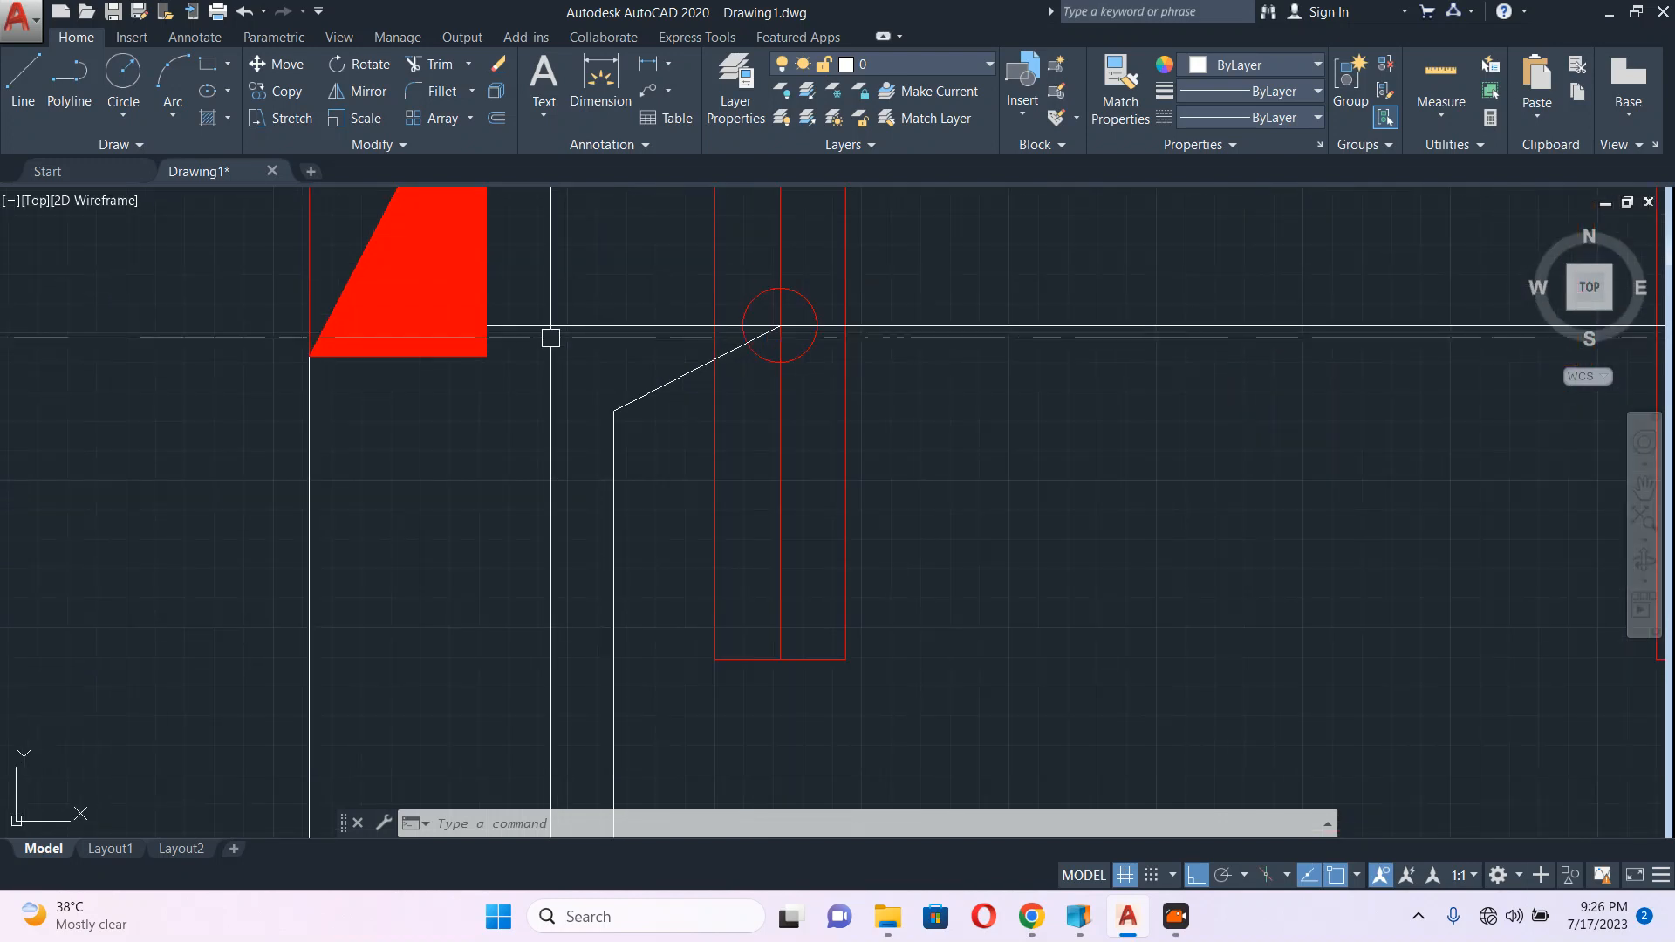
text(pl)
key(Return)
scroll(532, 312, up, 2)
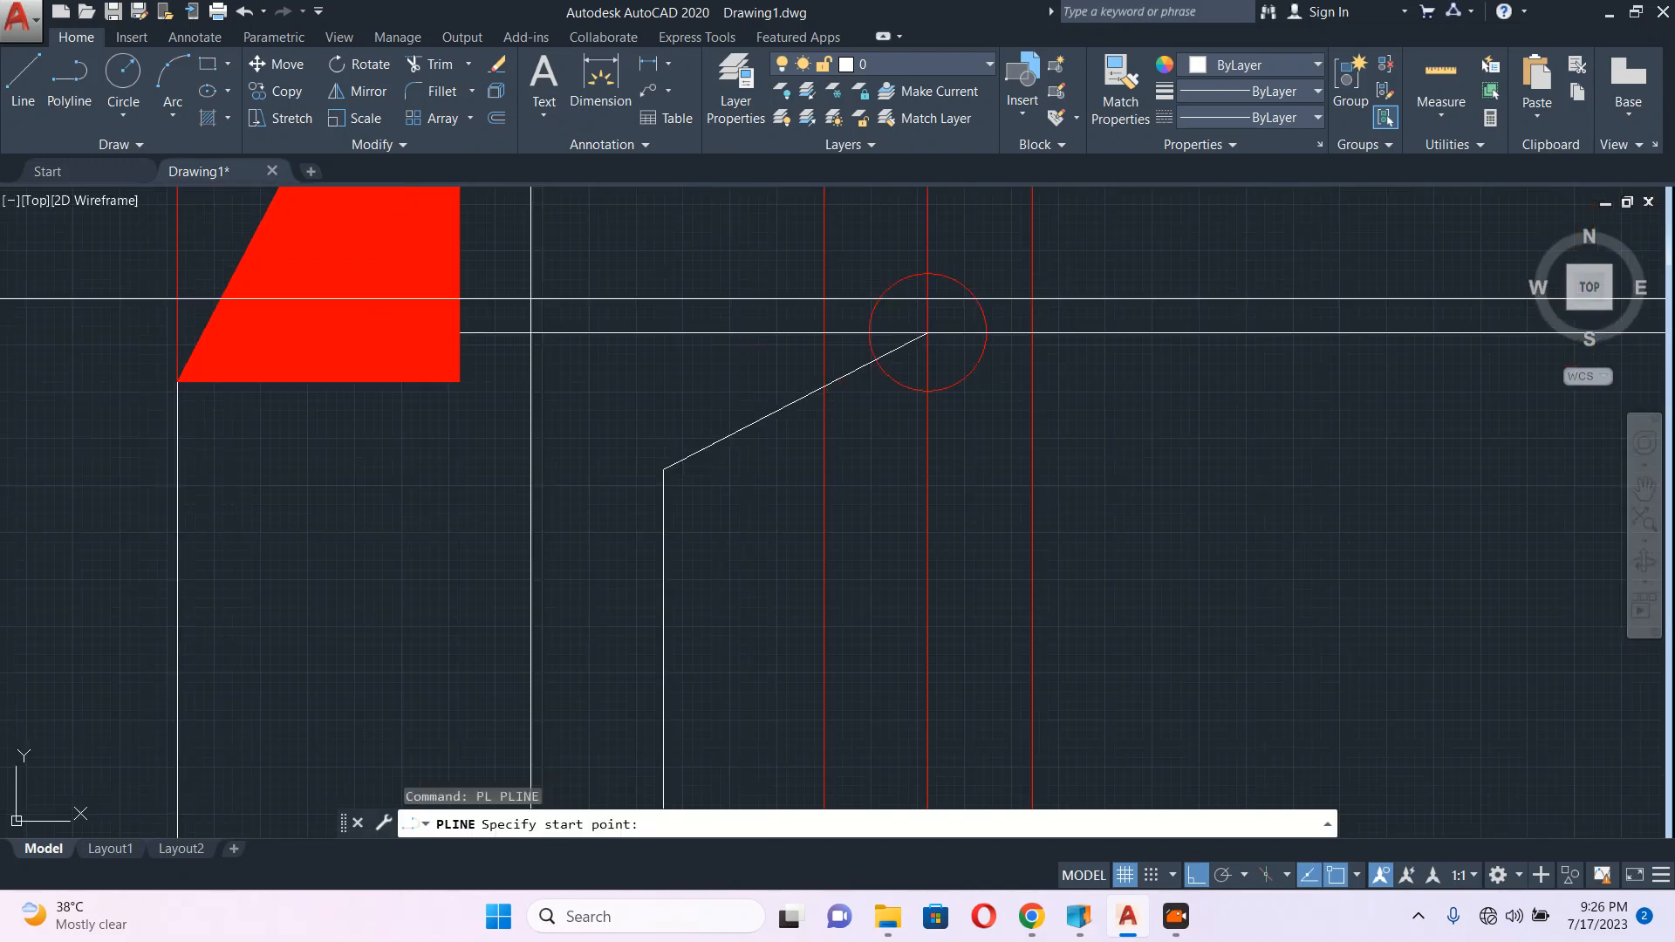
click(540, 279)
click(540, 394)
key(Escape)
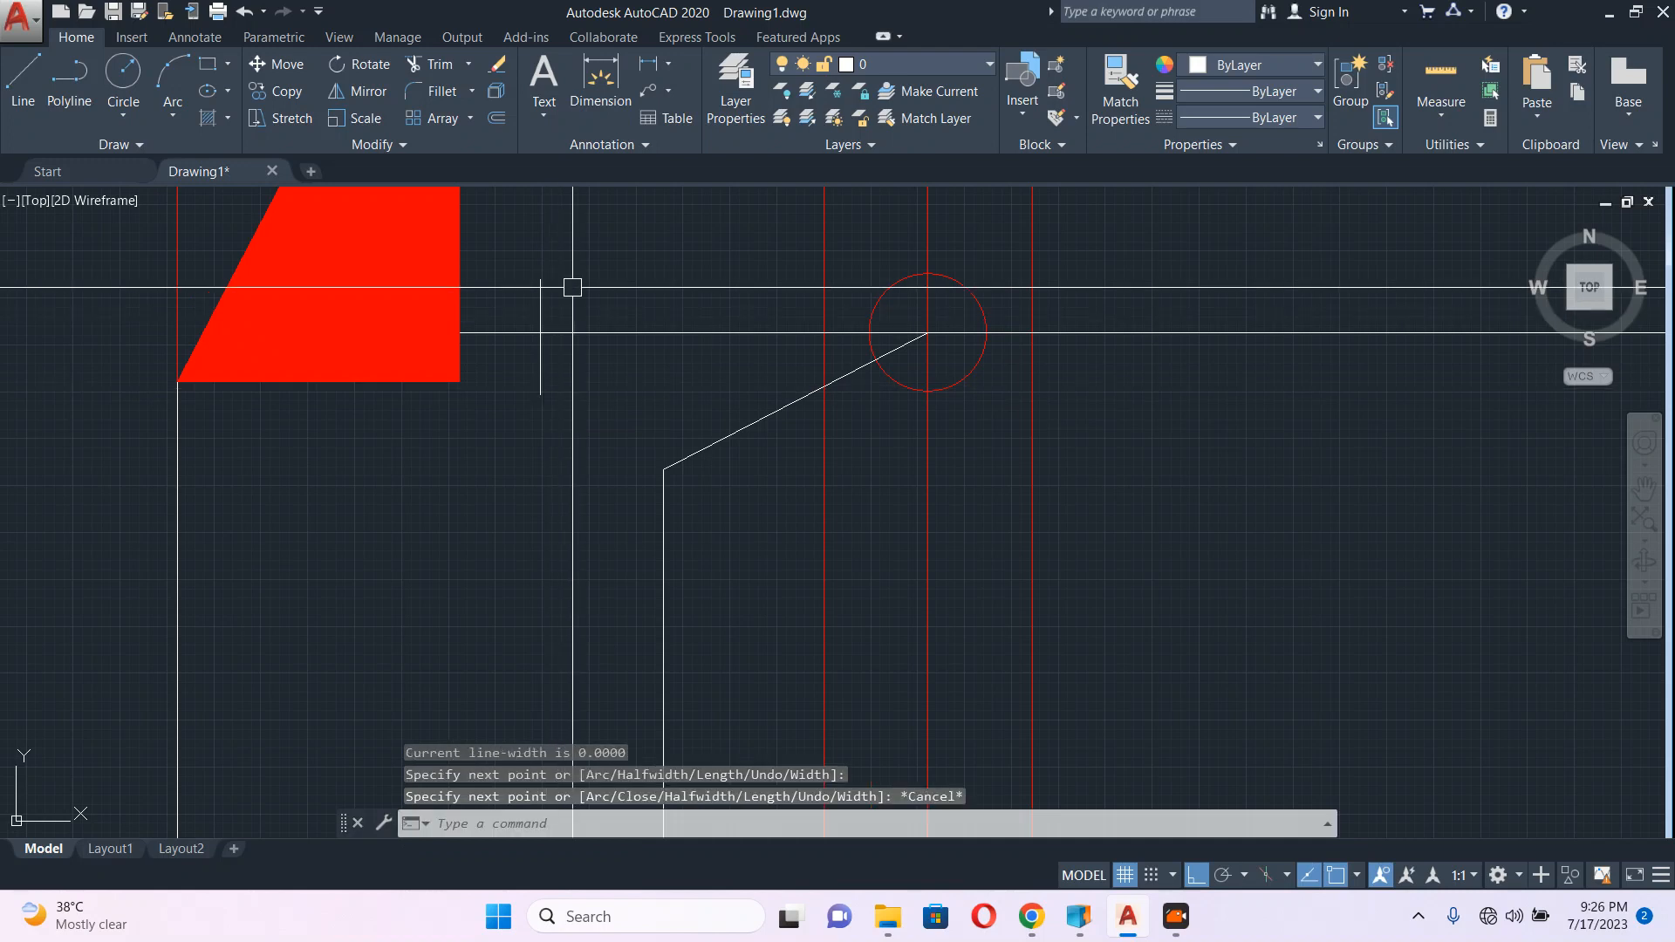
click(572, 288)
click(519, 312)
text(c)
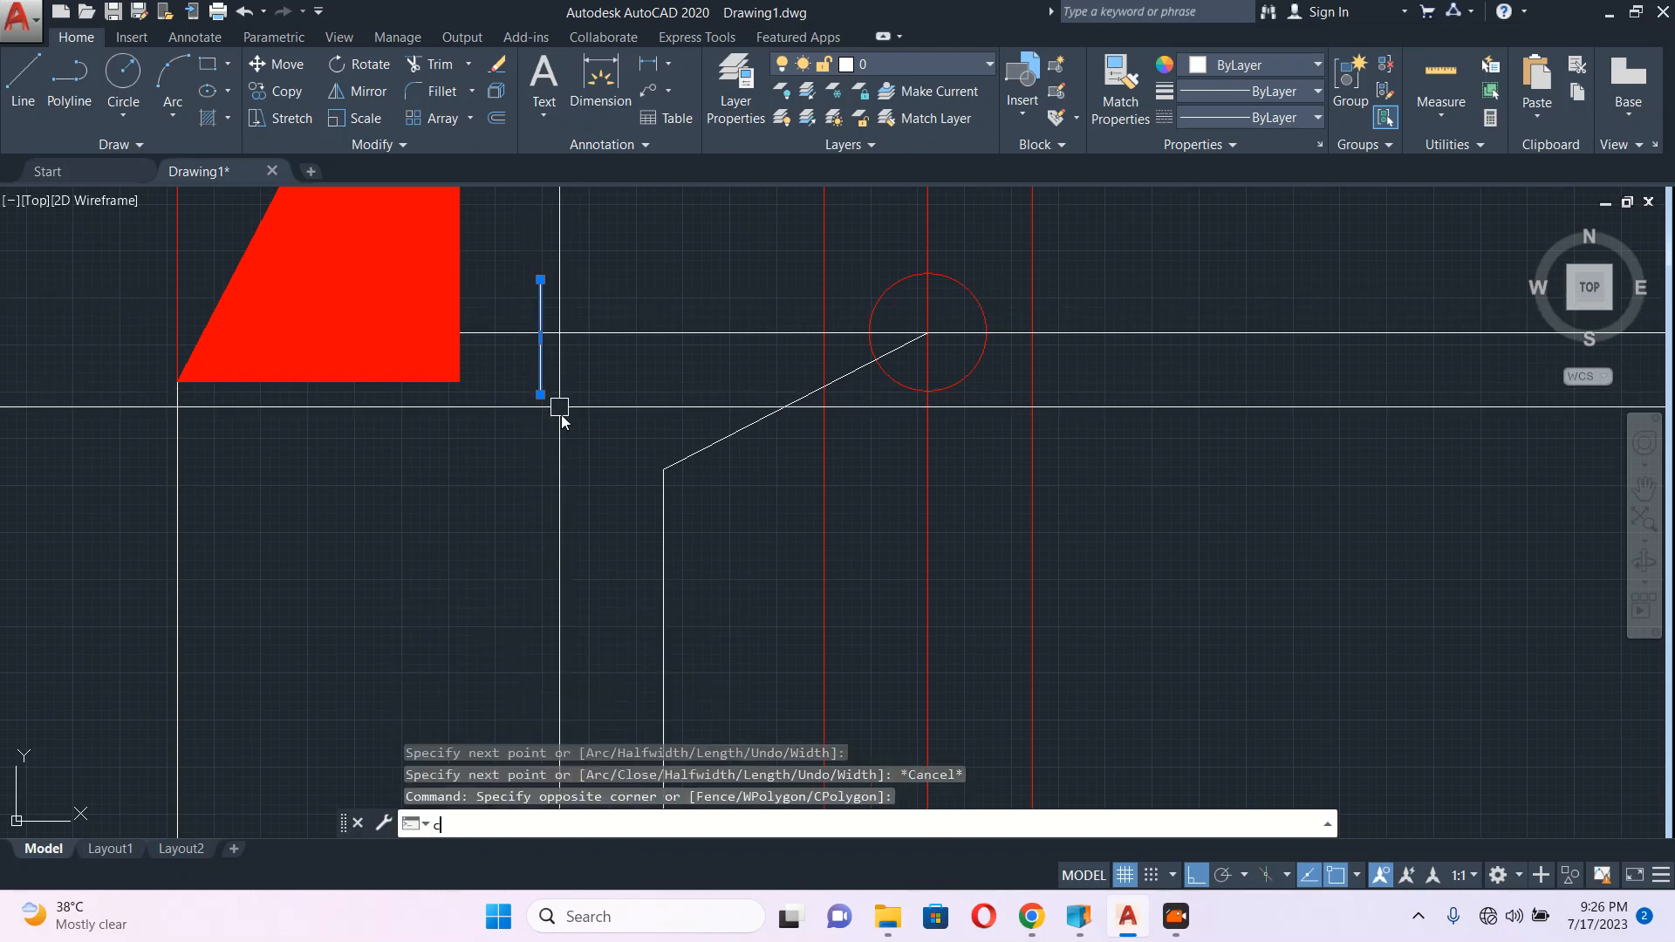
key(Return)
click(471, 456)
key(Escape)
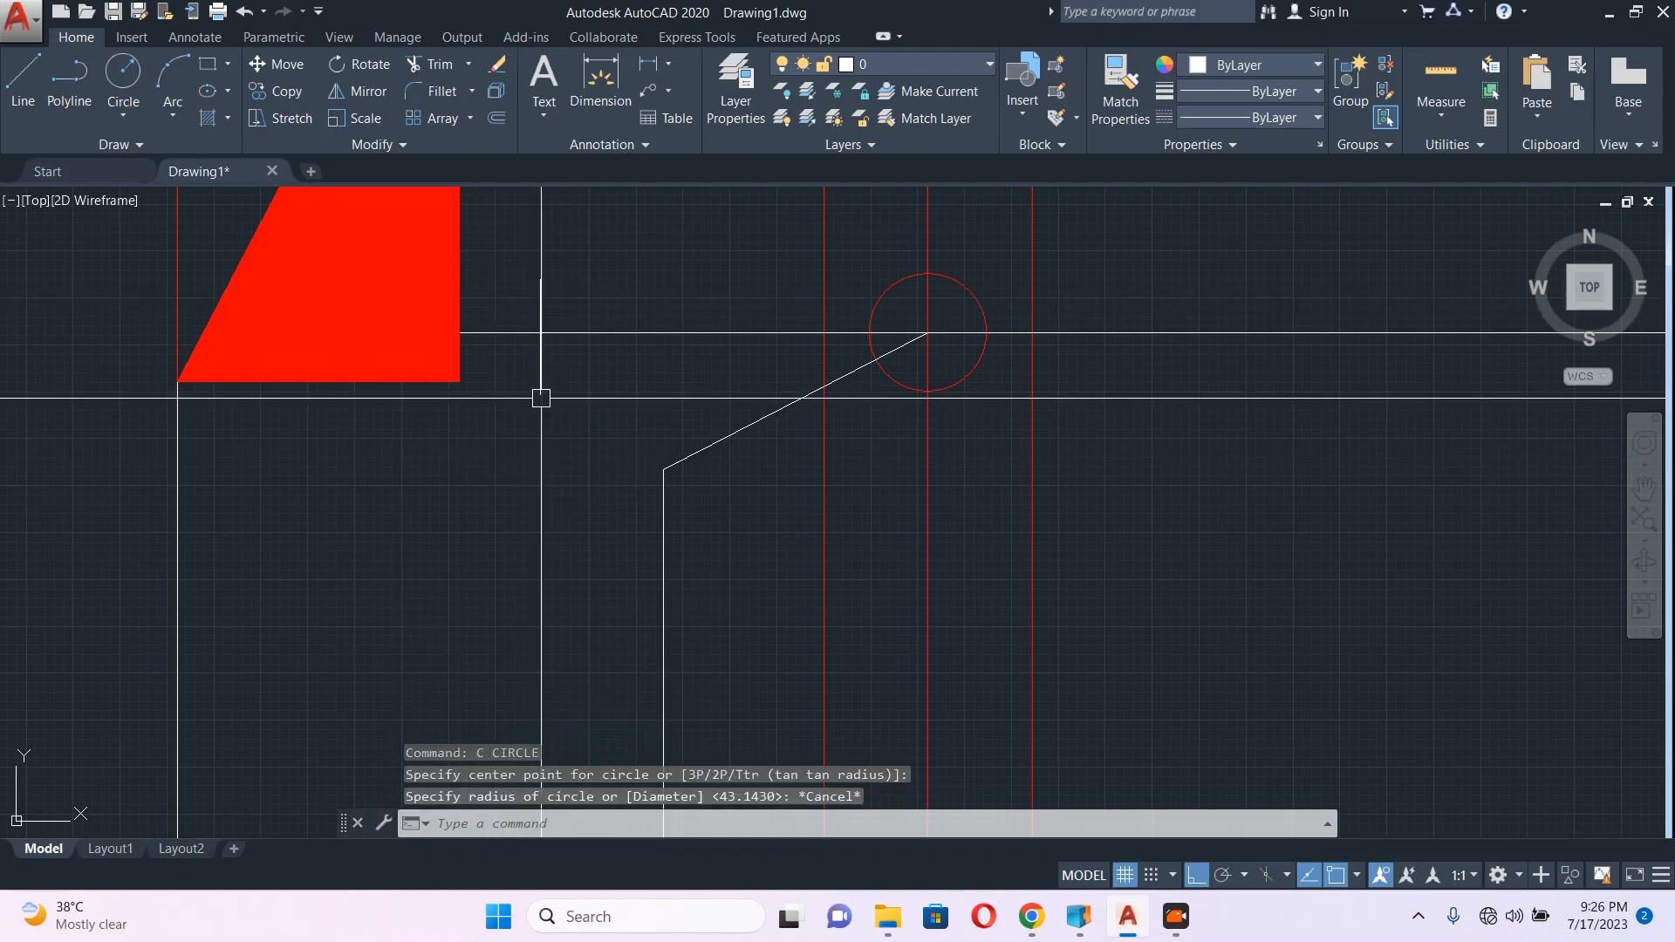
Step: Copy the short vertical tick twice to the right along the line between the hatched wall symbol and the first upper light
text(co)
key(Return)
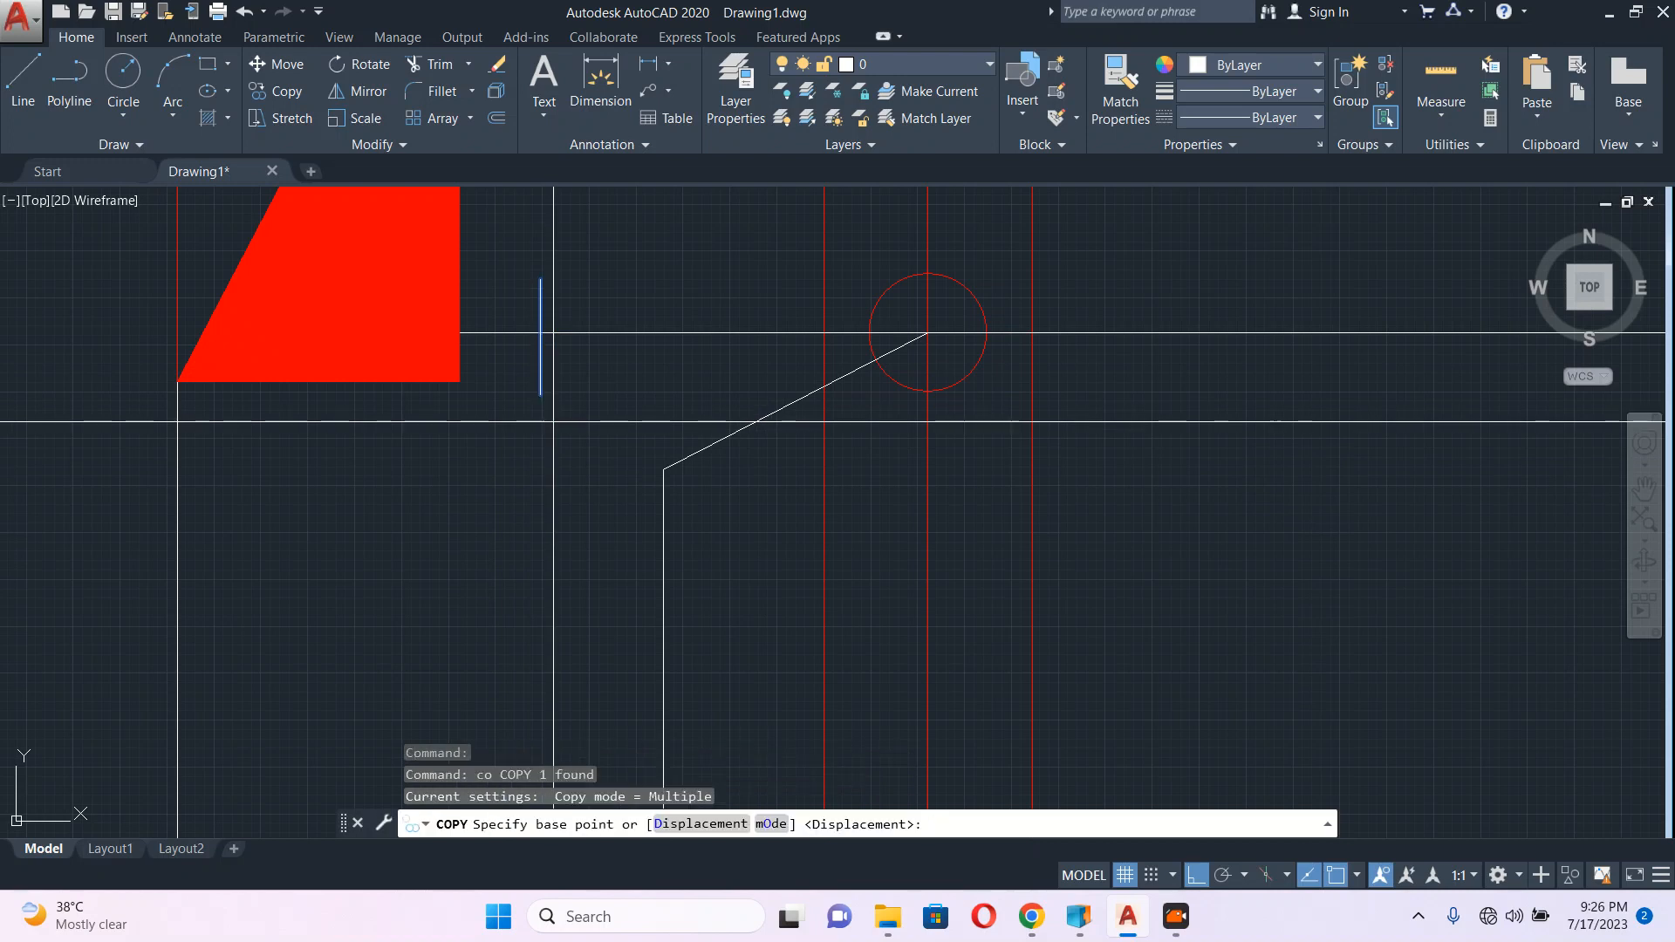
click(456, 458)
click(478, 460)
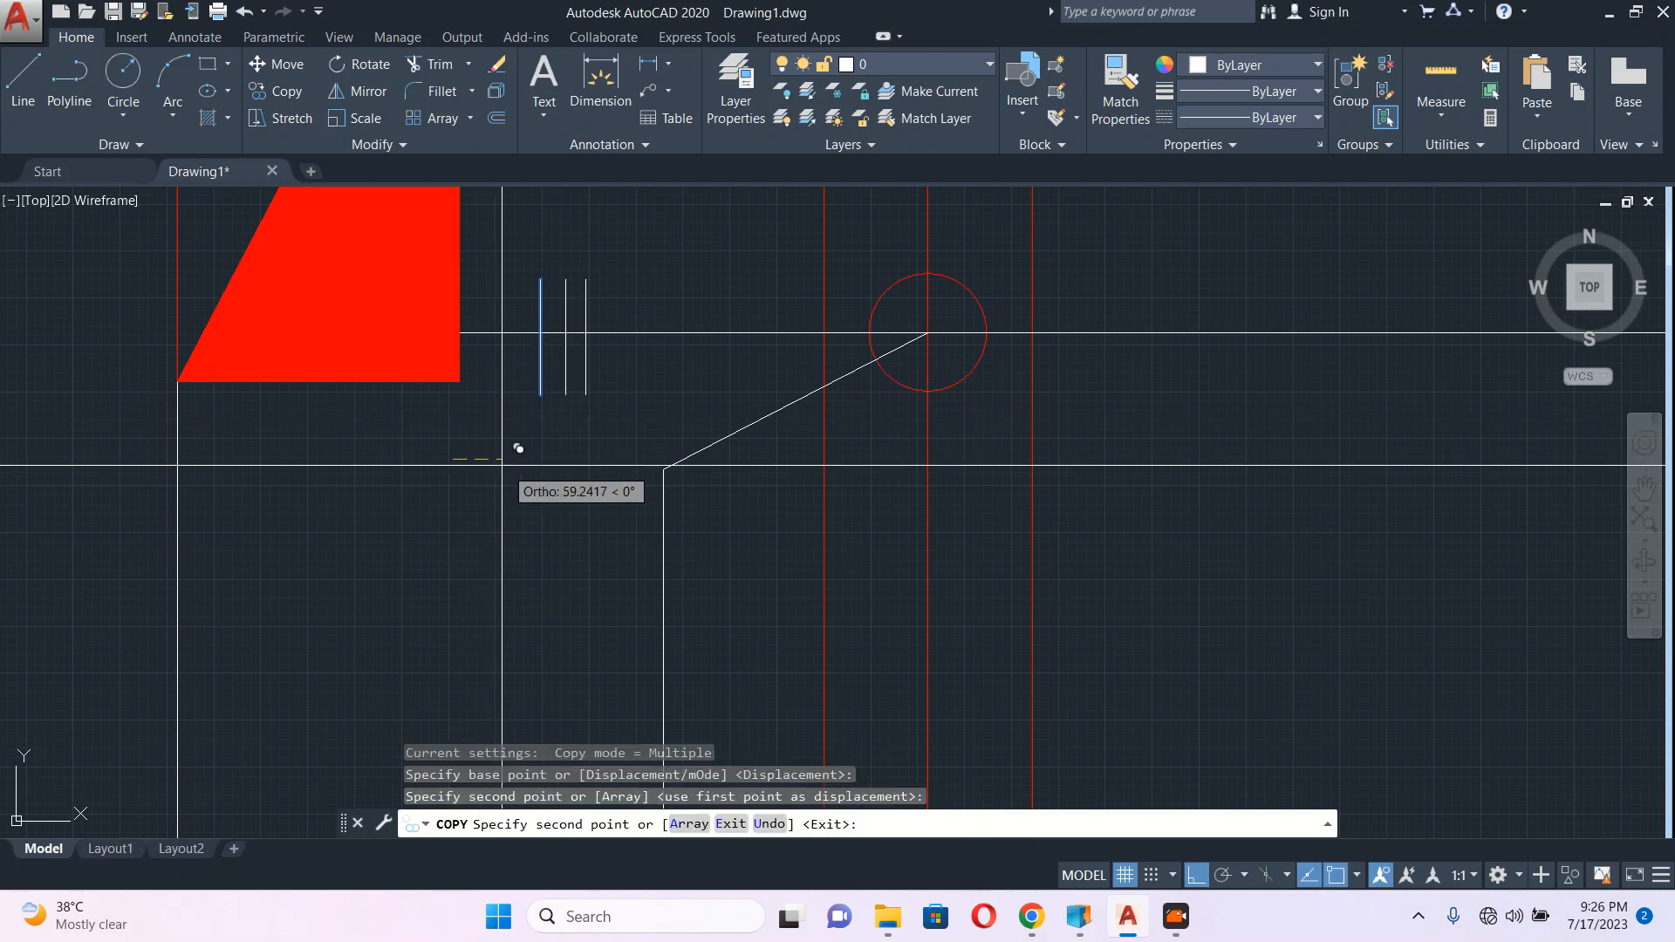
click(511, 460)
key(Escape)
Step: Draw a short horizontal polyline tick across the vertical switch wire, just below its bend near the first upper light
scroll(724, 479, down, 4)
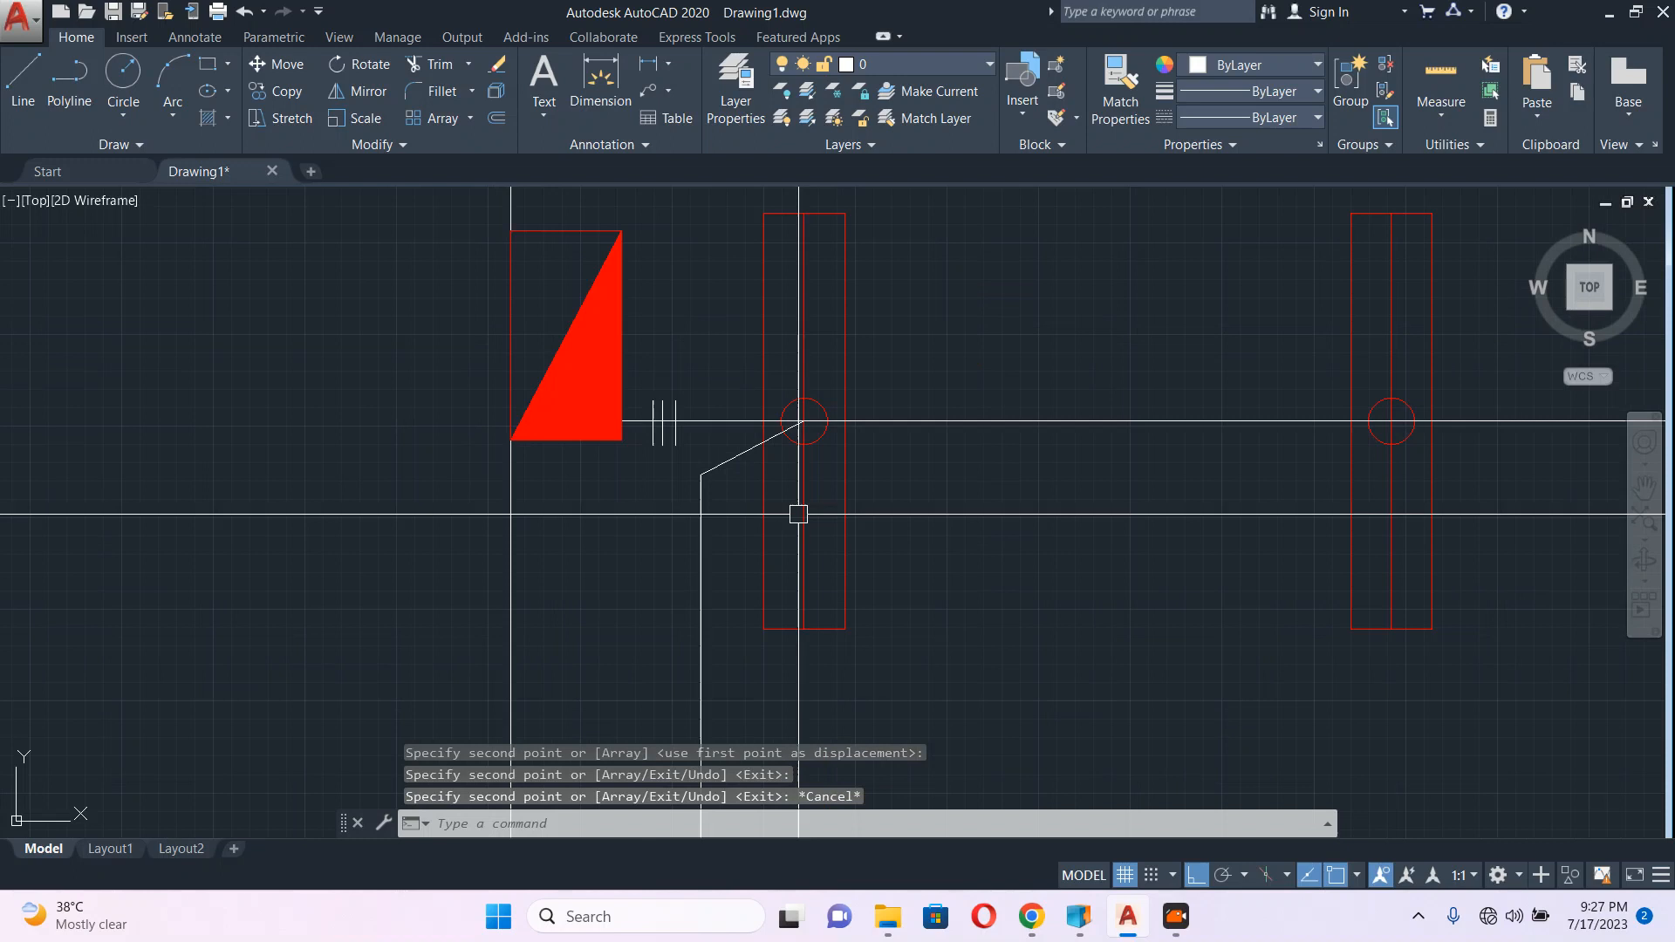
scroll(767, 479, down, 4)
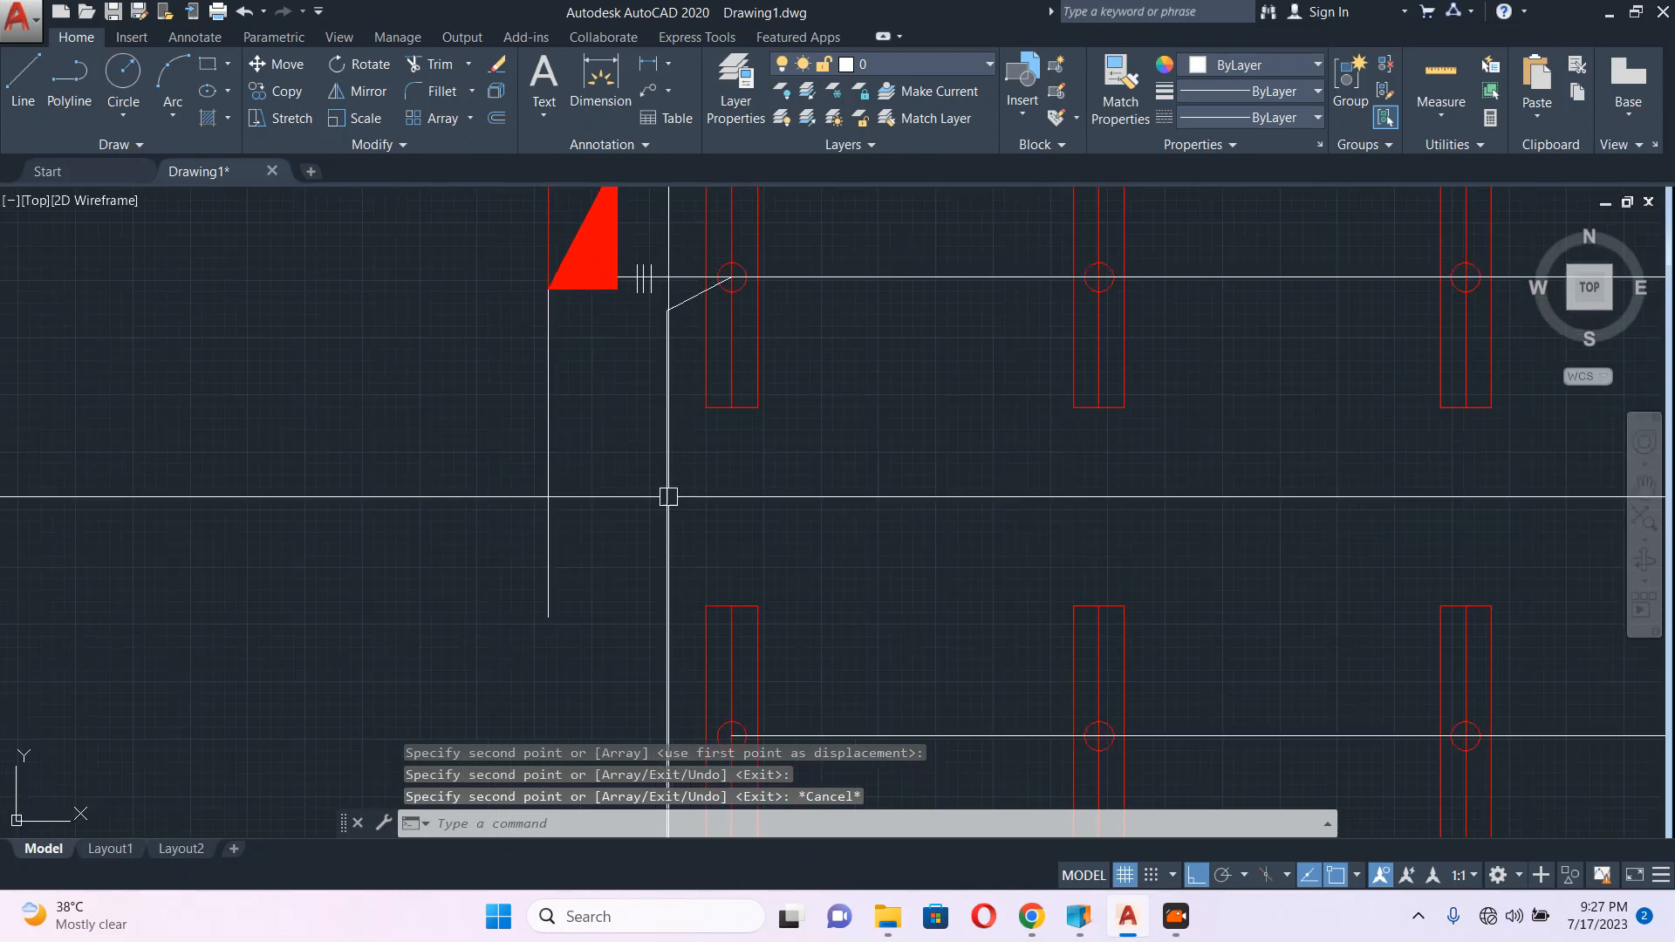
scroll(665, 288, down, 2)
scroll(677, 327, up, 4)
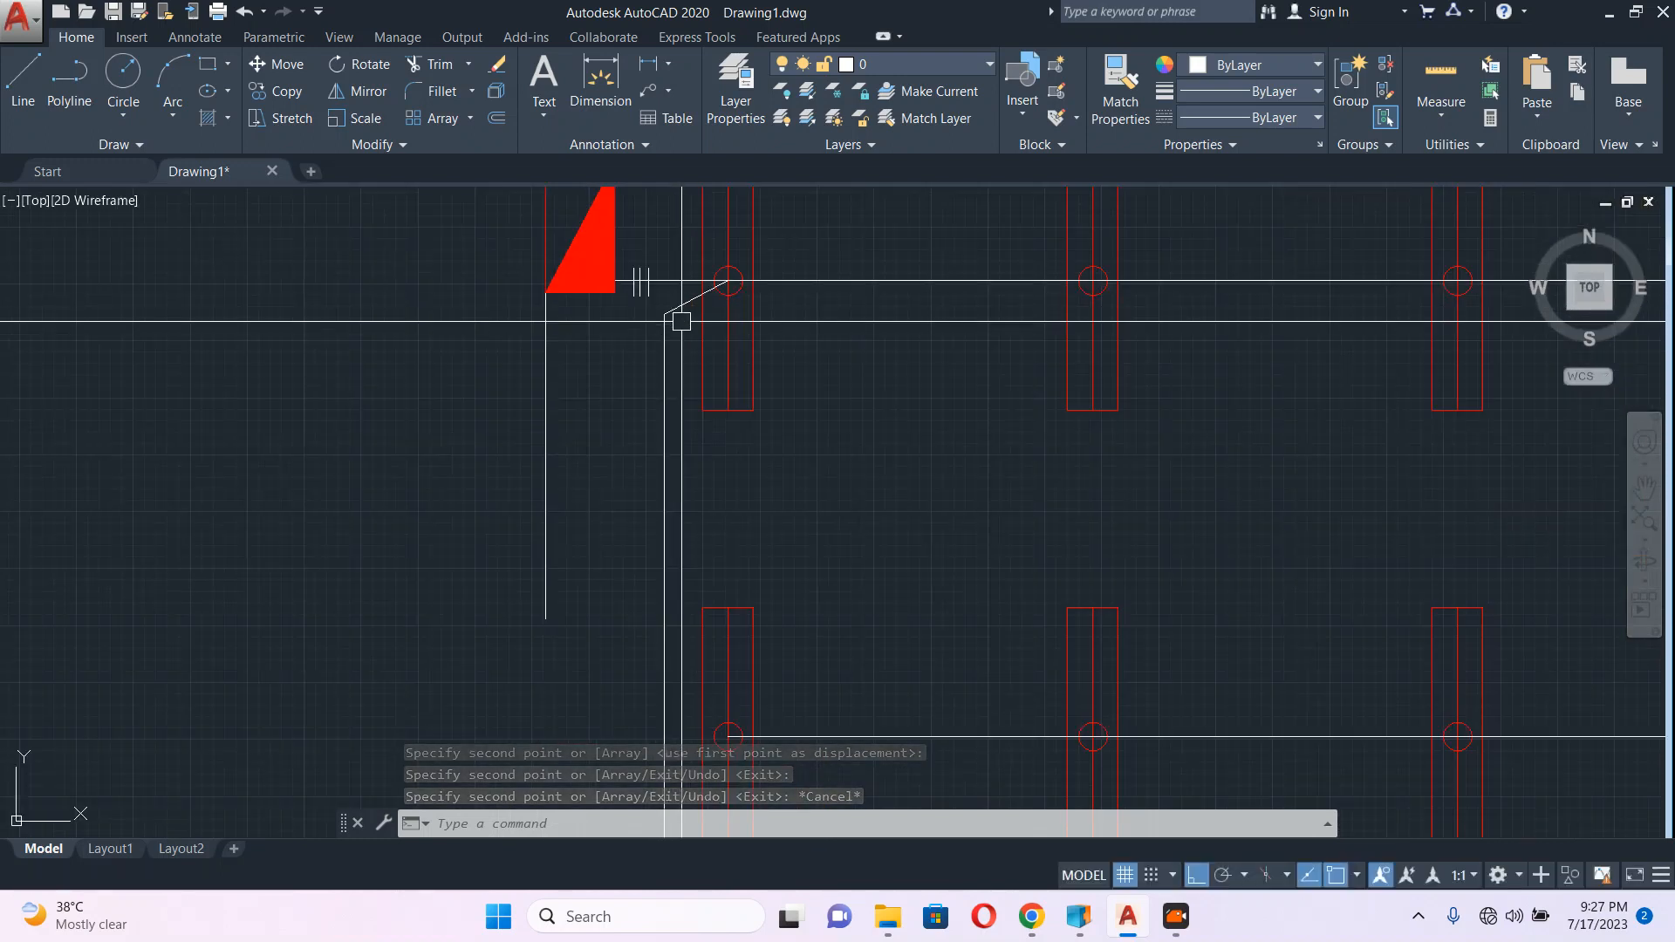
scroll(658, 314, up, 5)
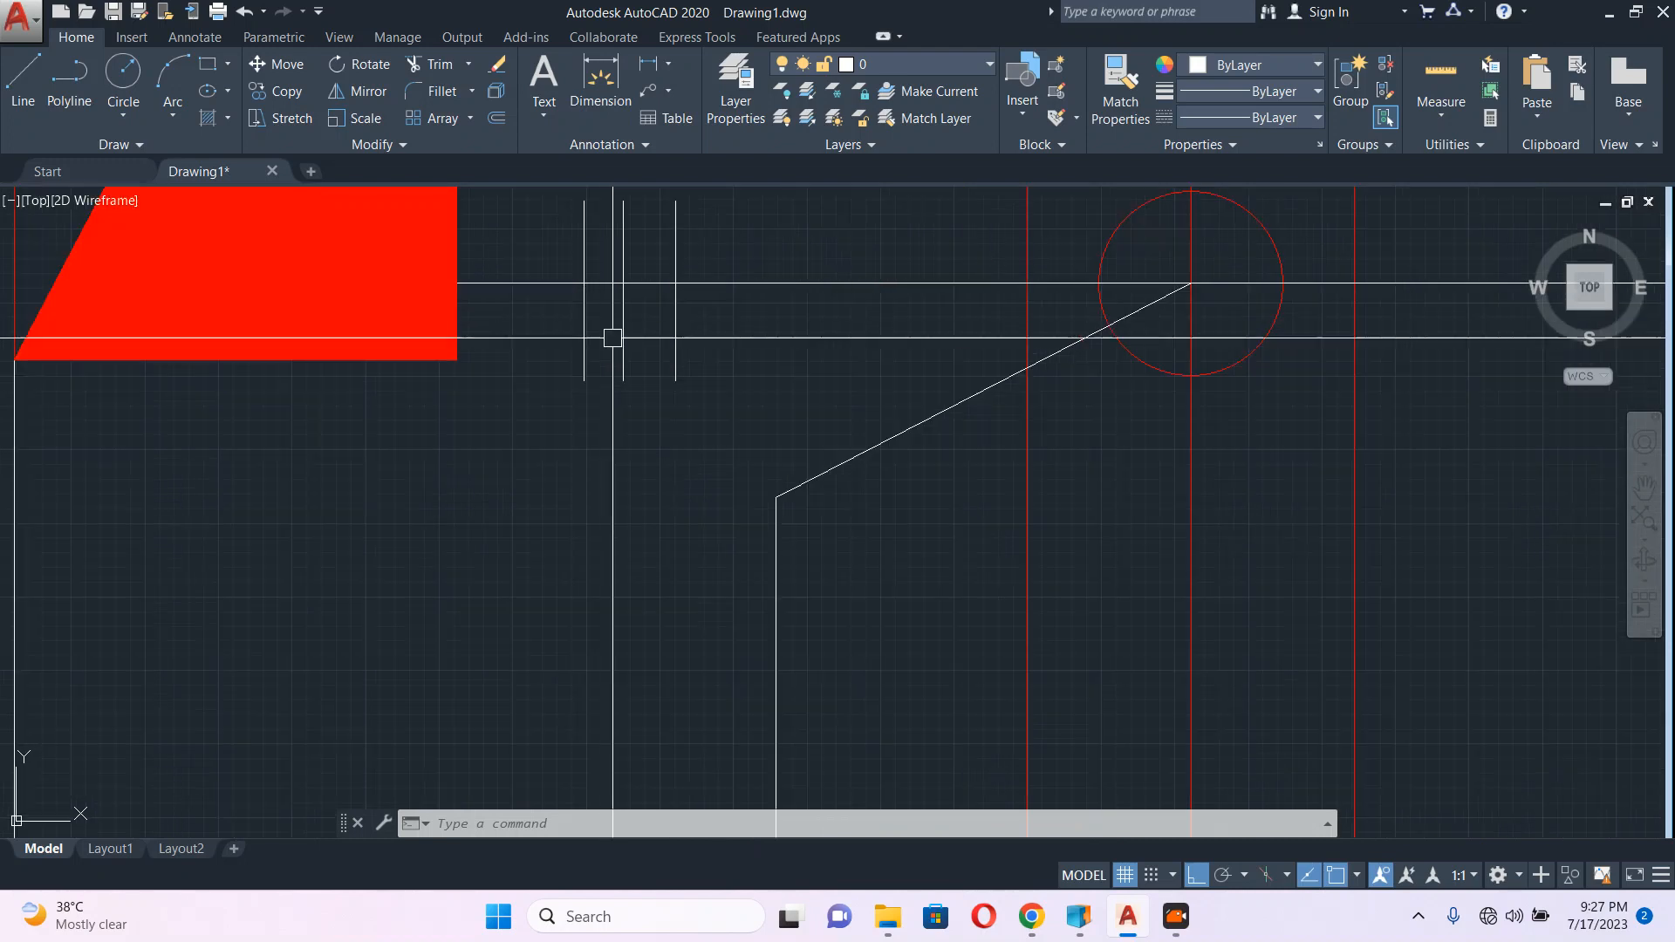
text(pl)
key(Return)
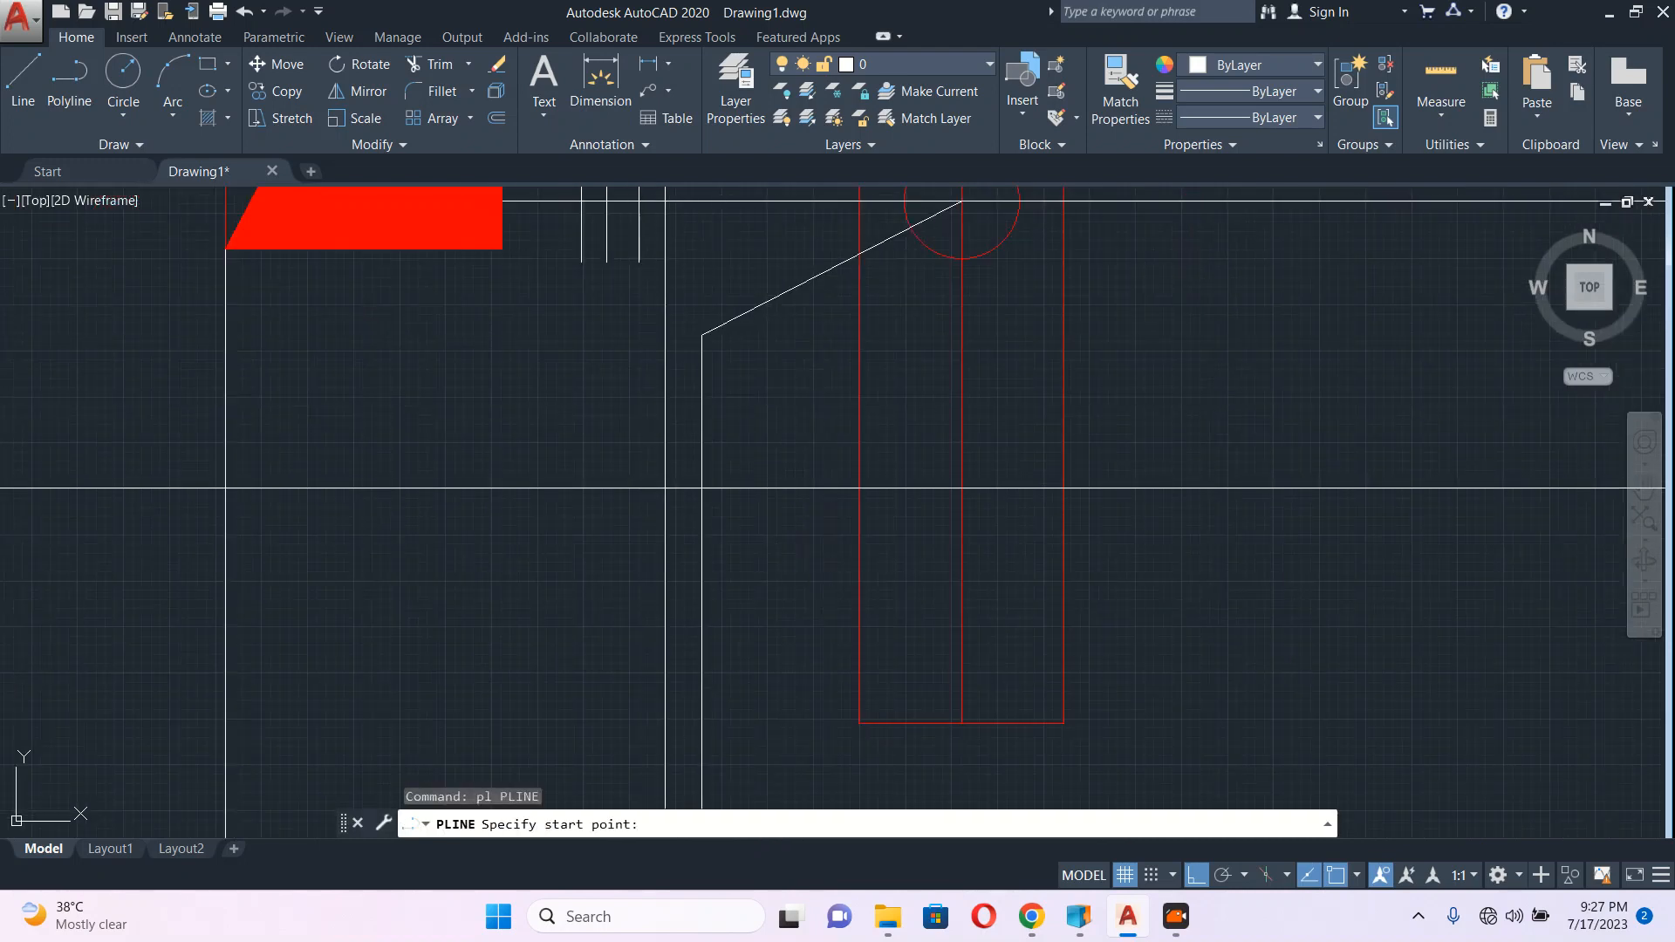
click(666, 487)
click(743, 488)
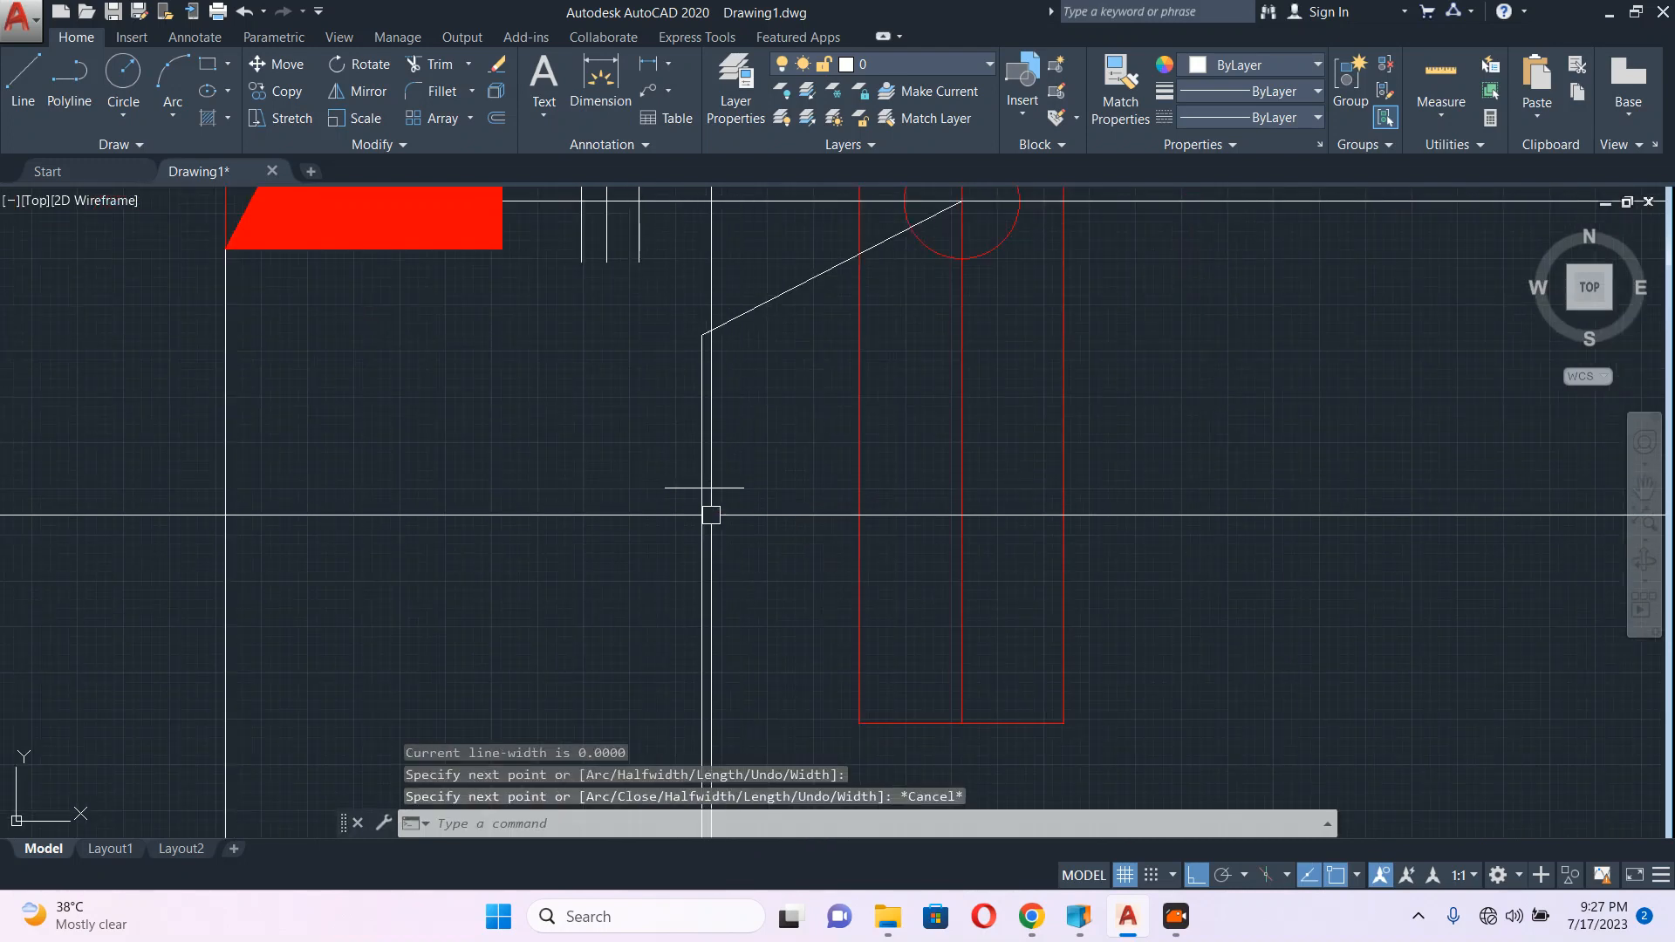
key(Escape)
Step: Copy the horizontal tick a short distance straight down the vertical switch wire
middle_drag(749, 542, 747, 495)
text(c)
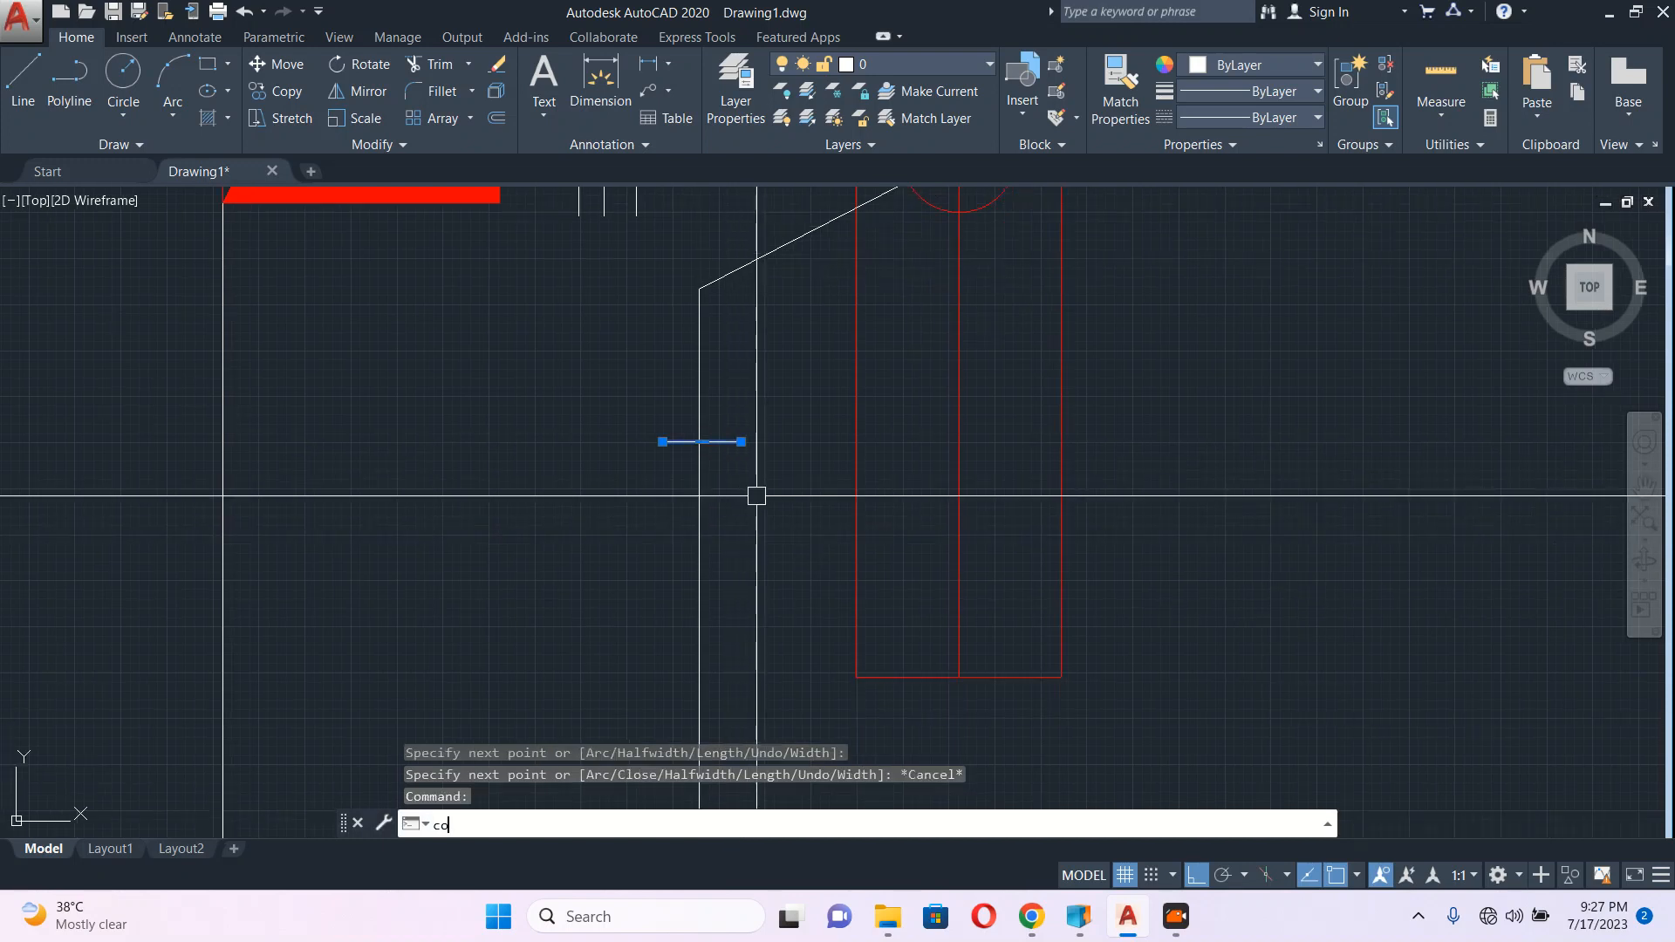
text(o)
key(Return)
click(765, 484)
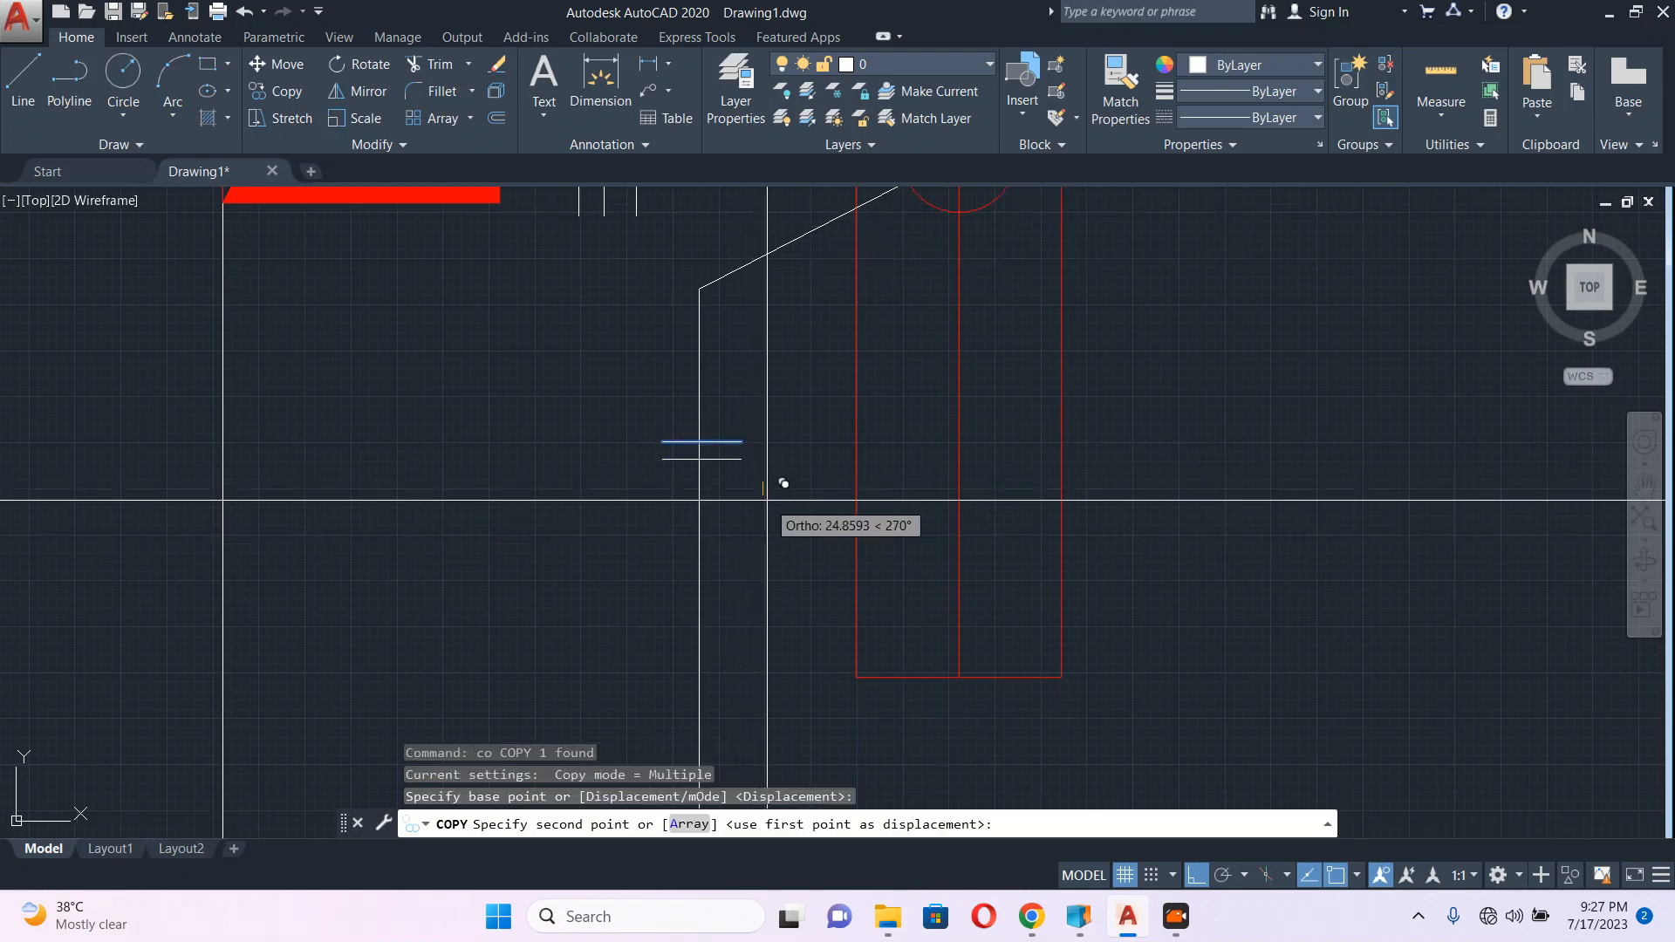
click(766, 503)
key(Escape)
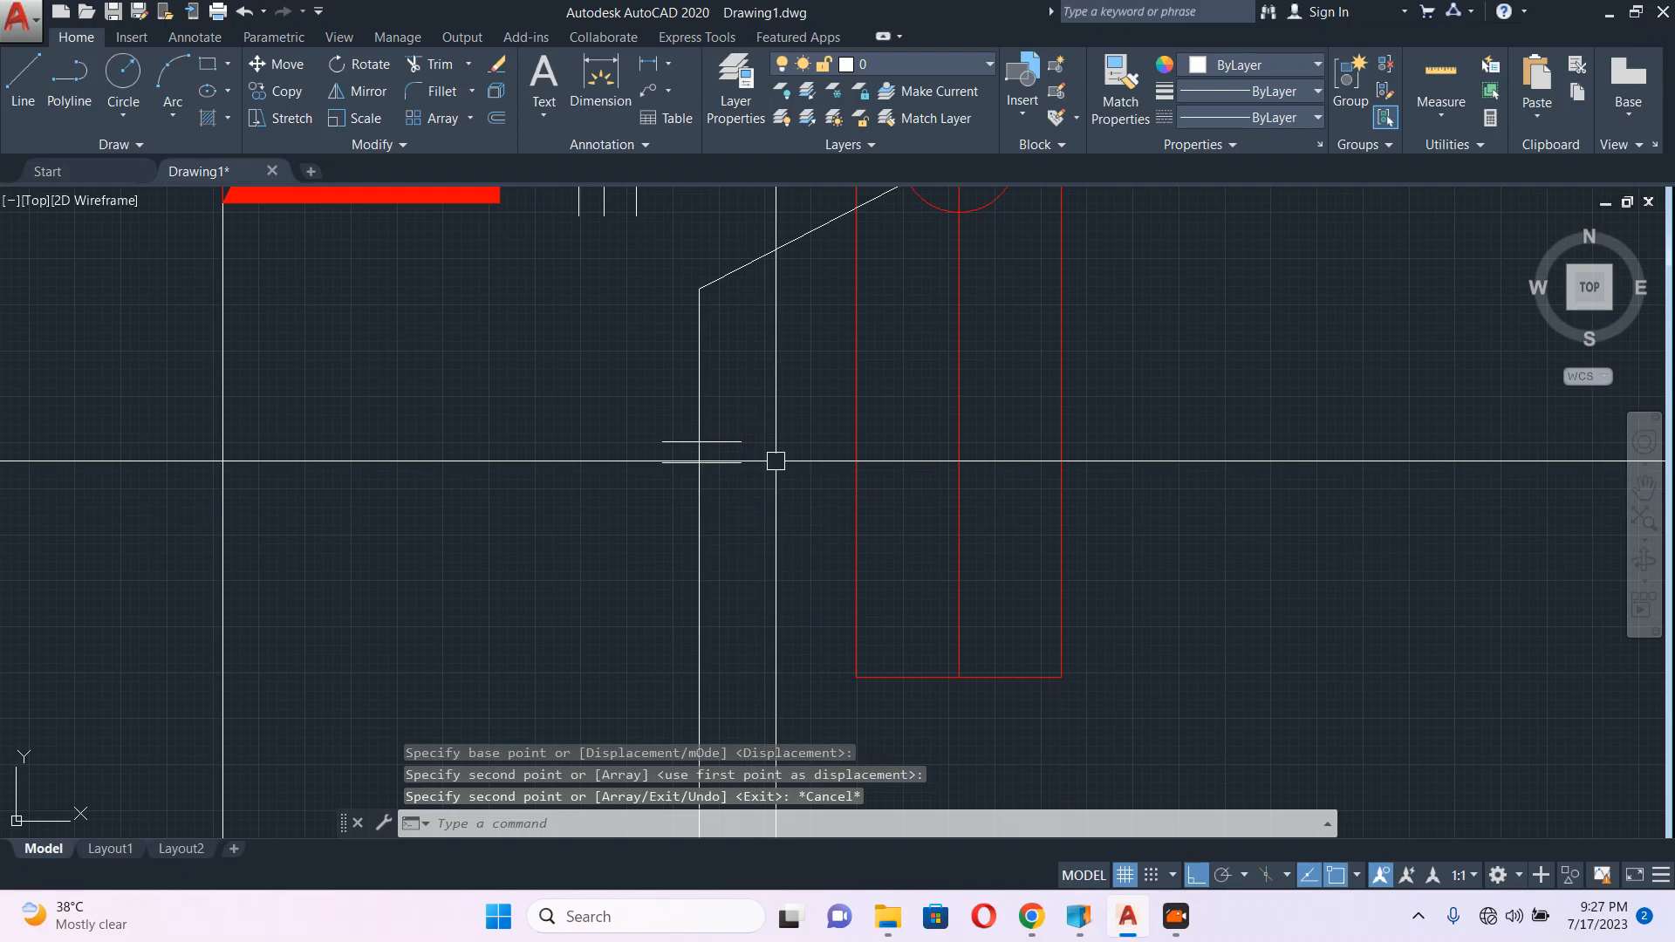
Step: Copy the pair of horizontal ticks straight down the vertical switch wire to form a group of four evenly spaced ticks
click(773, 424)
click(721, 501)
middle_drag(776, 553, 770, 516)
text(co)
key(Return)
click(781, 487)
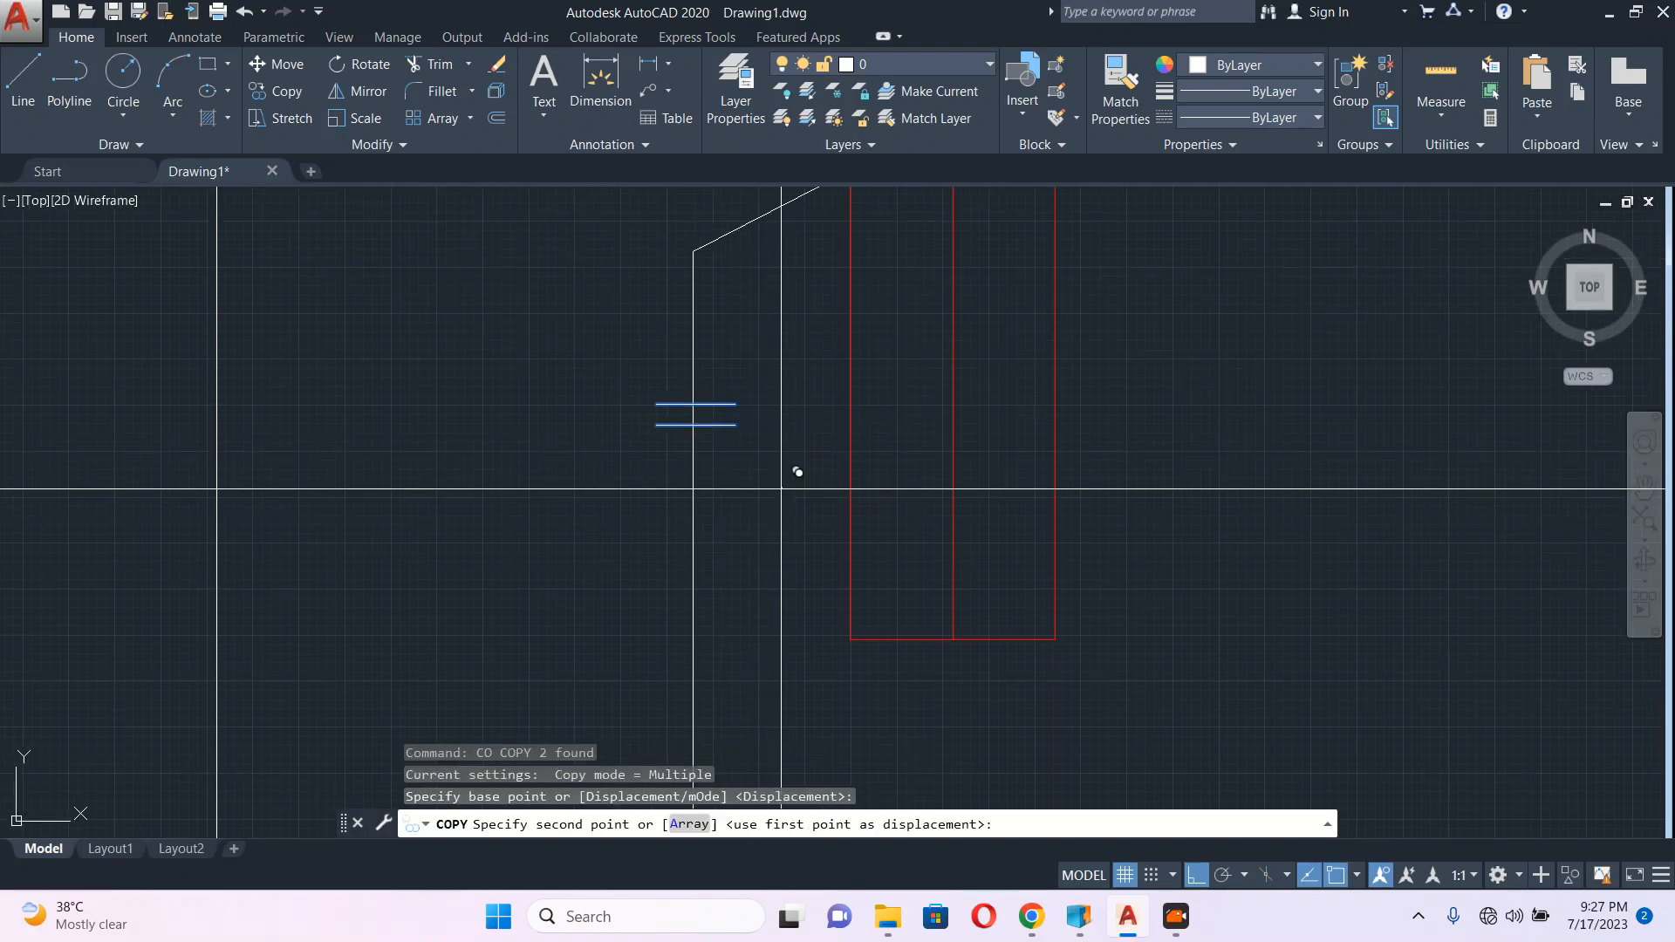
click(781, 524)
key(Escape)
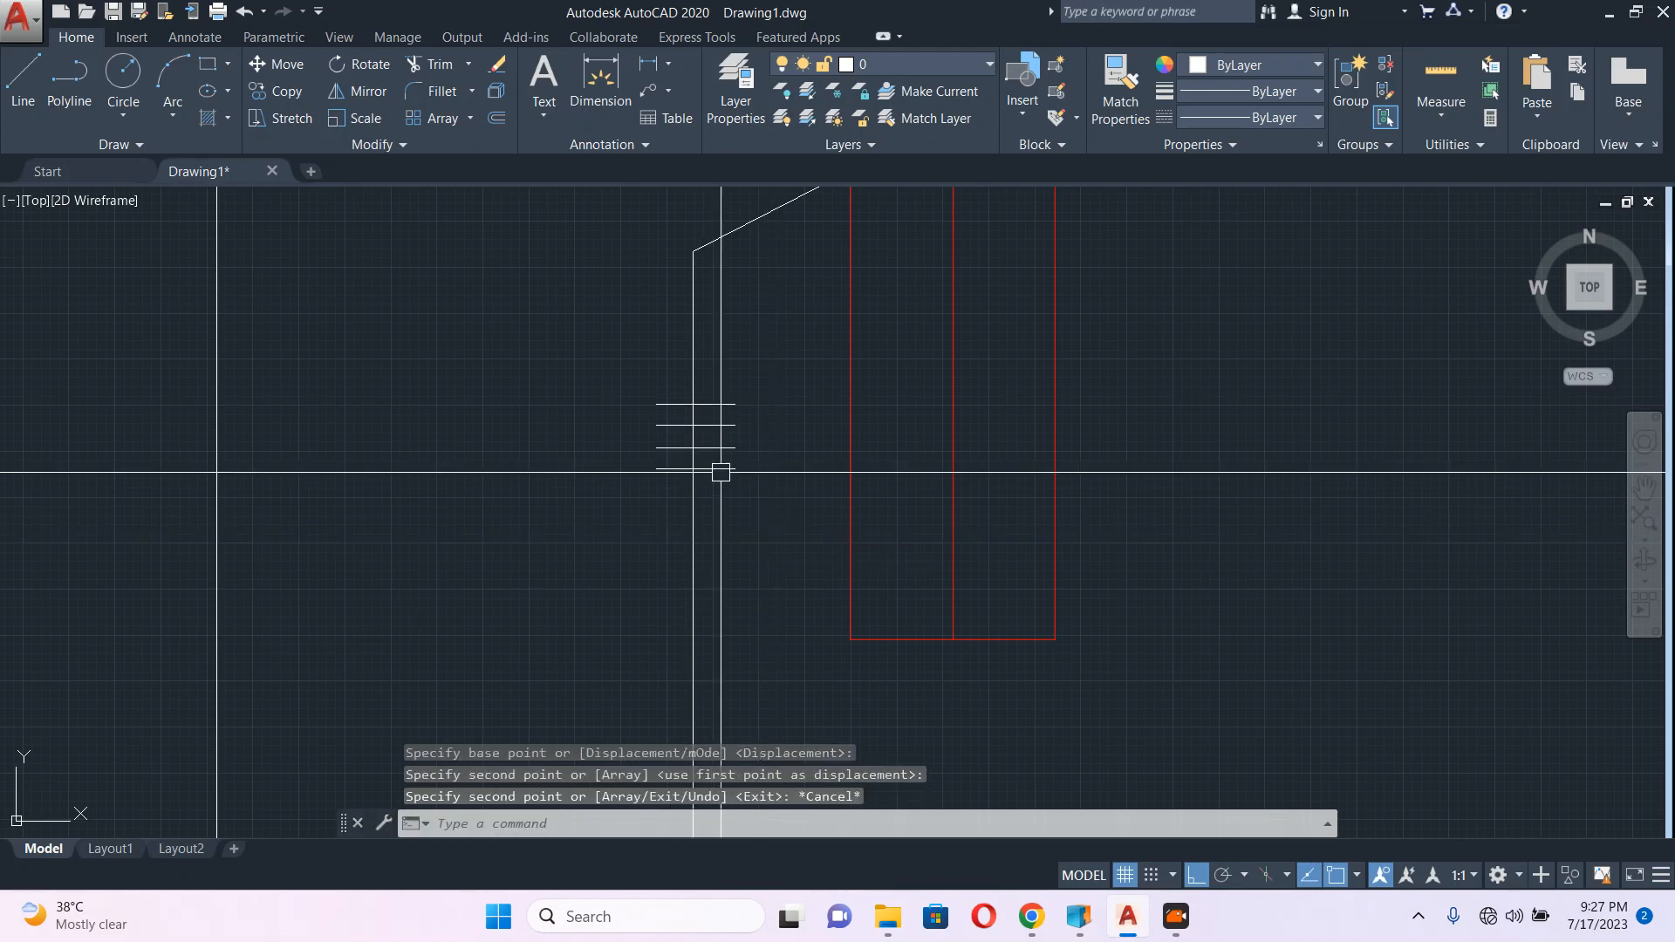
Step: Copy the three vertical ticks beside the hatched symbol along the upper wiring line, placing one group between each pair of neighbouring lights
scroll(710, 441, down, 4)
scroll(688, 306, up, 3)
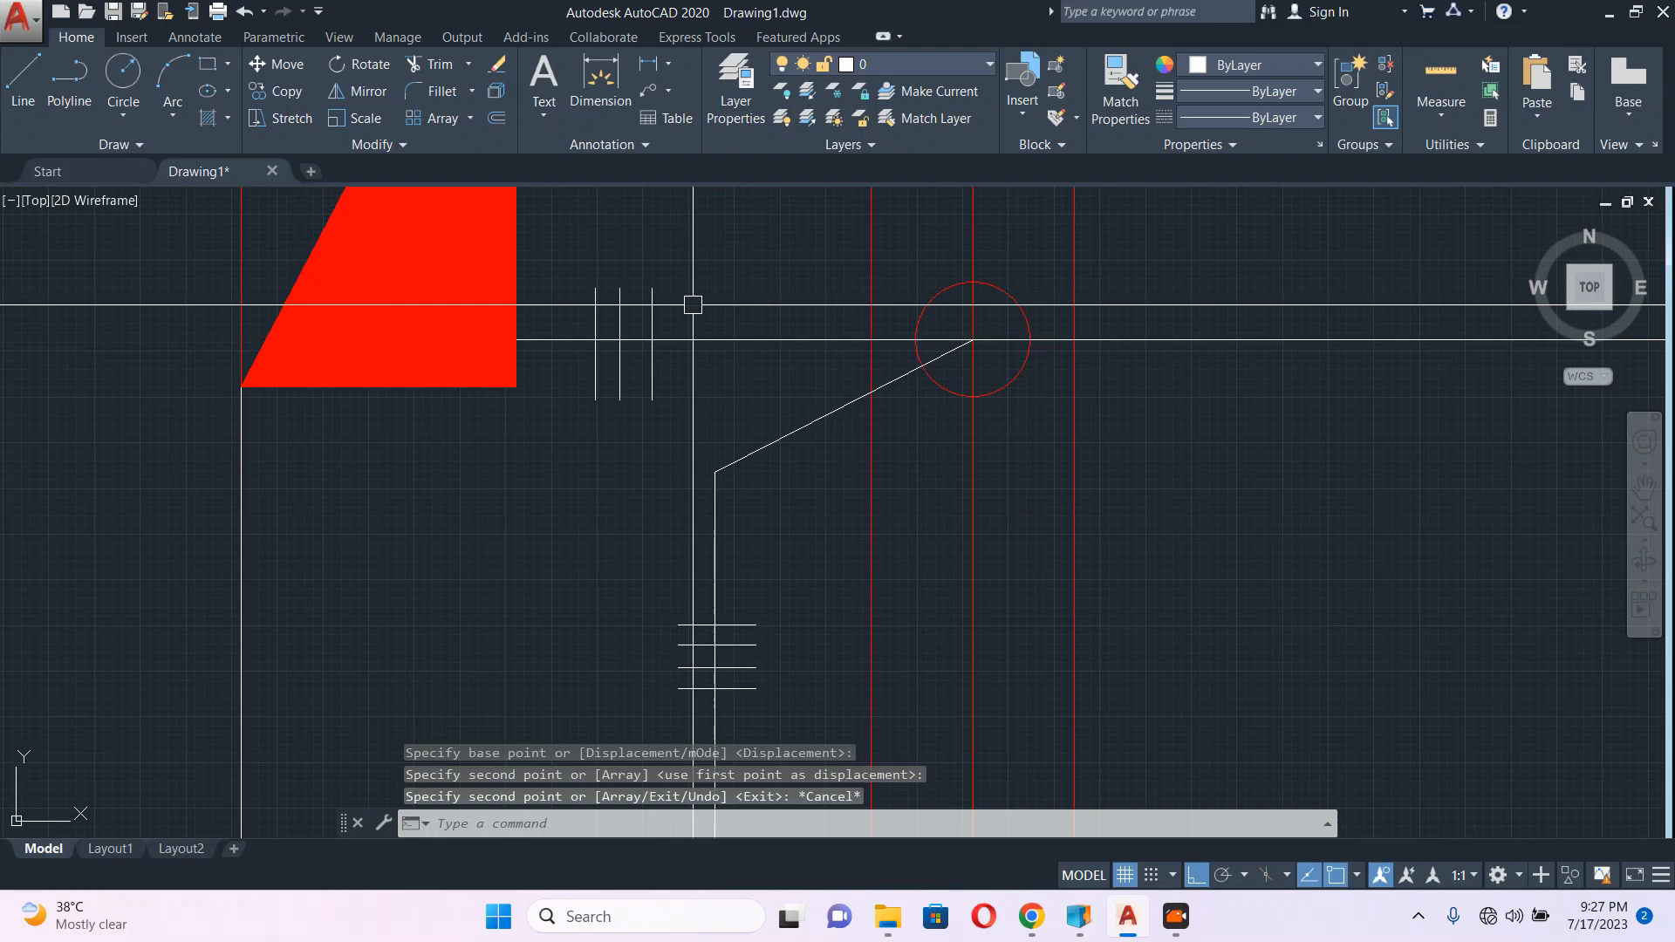
click(591, 254)
click(702, 444)
middle_drag(702, 444, 648, 393)
text(c)
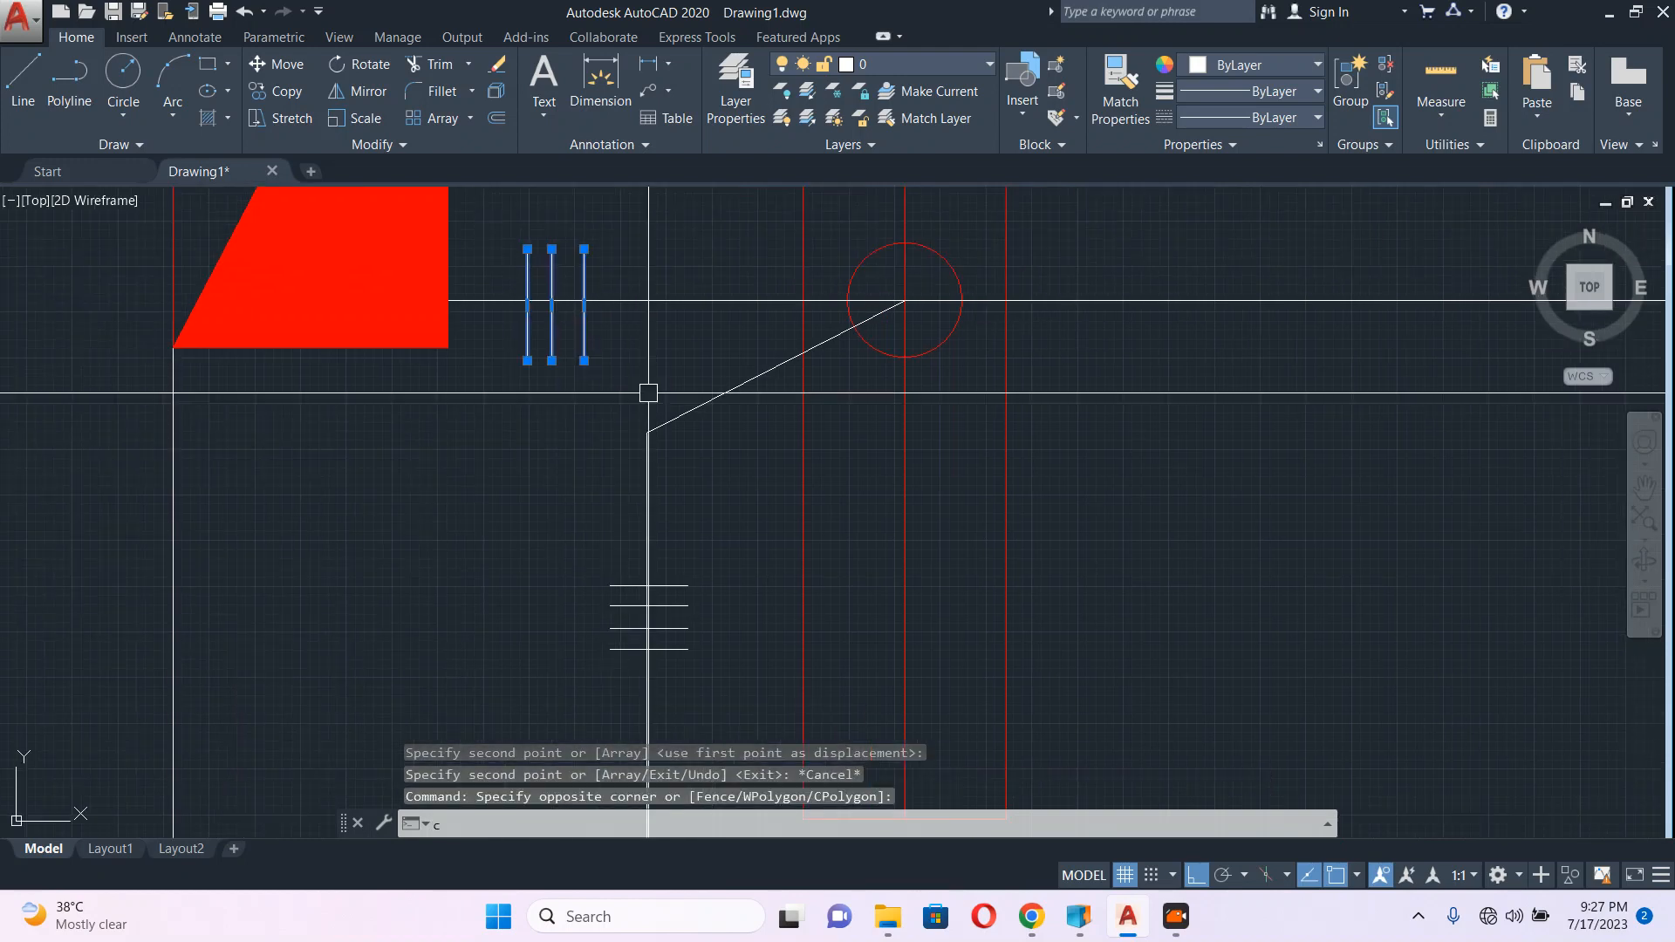
text(o)
key(Return)
click(636, 368)
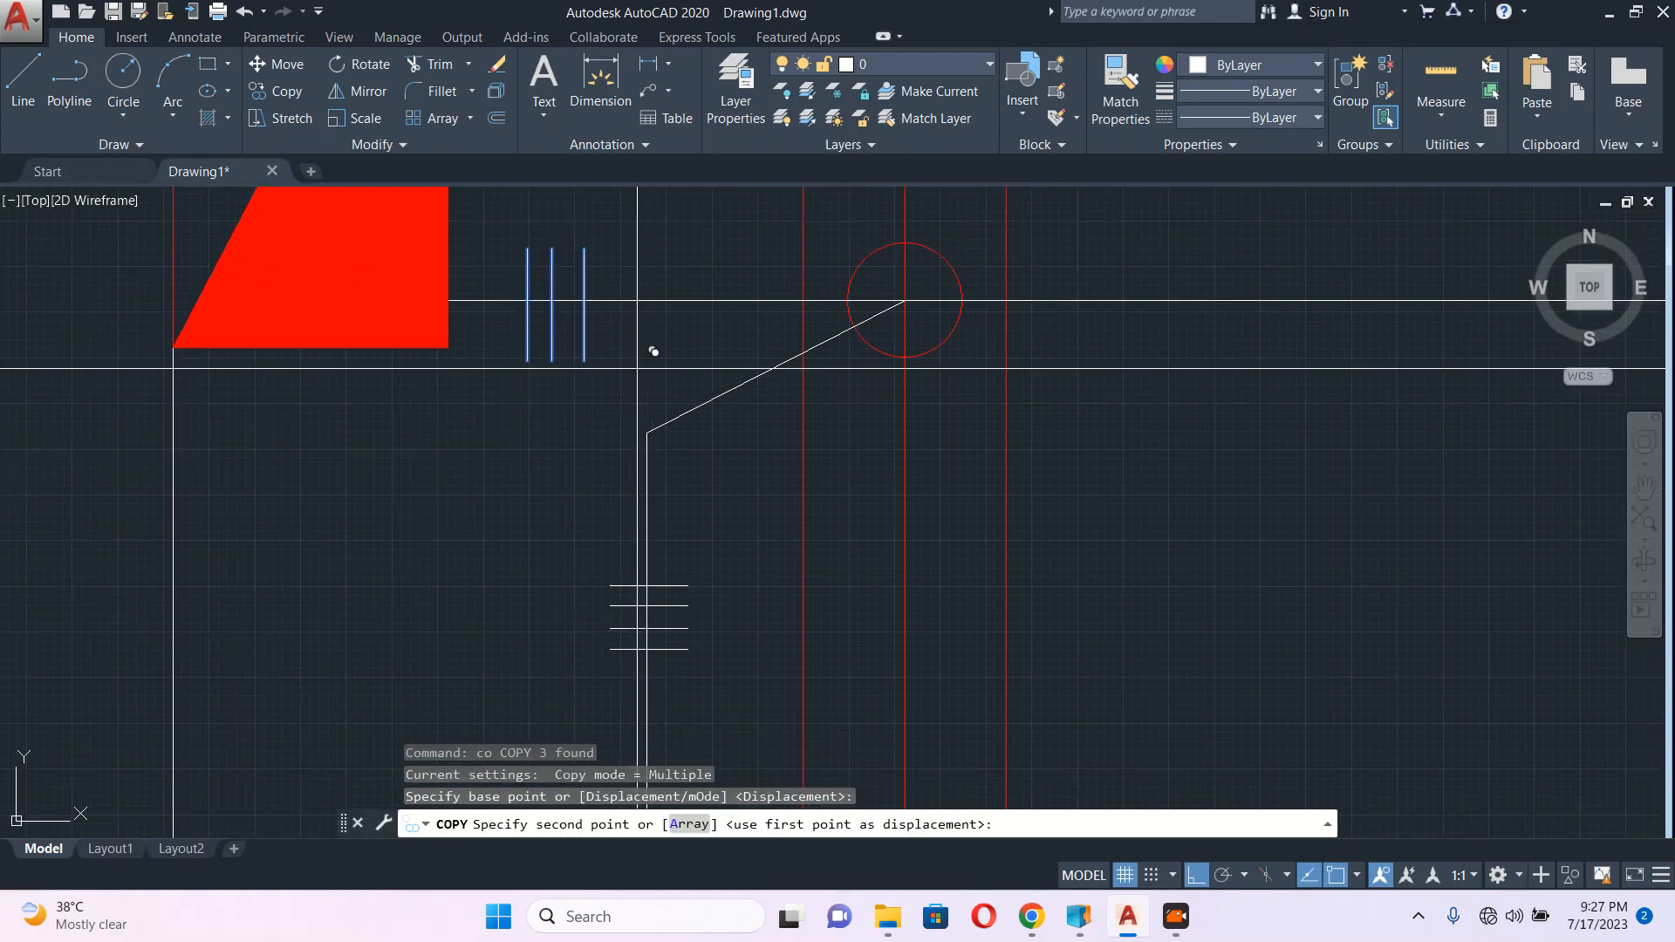
scroll(868, 384, down, 3)
click(835, 395)
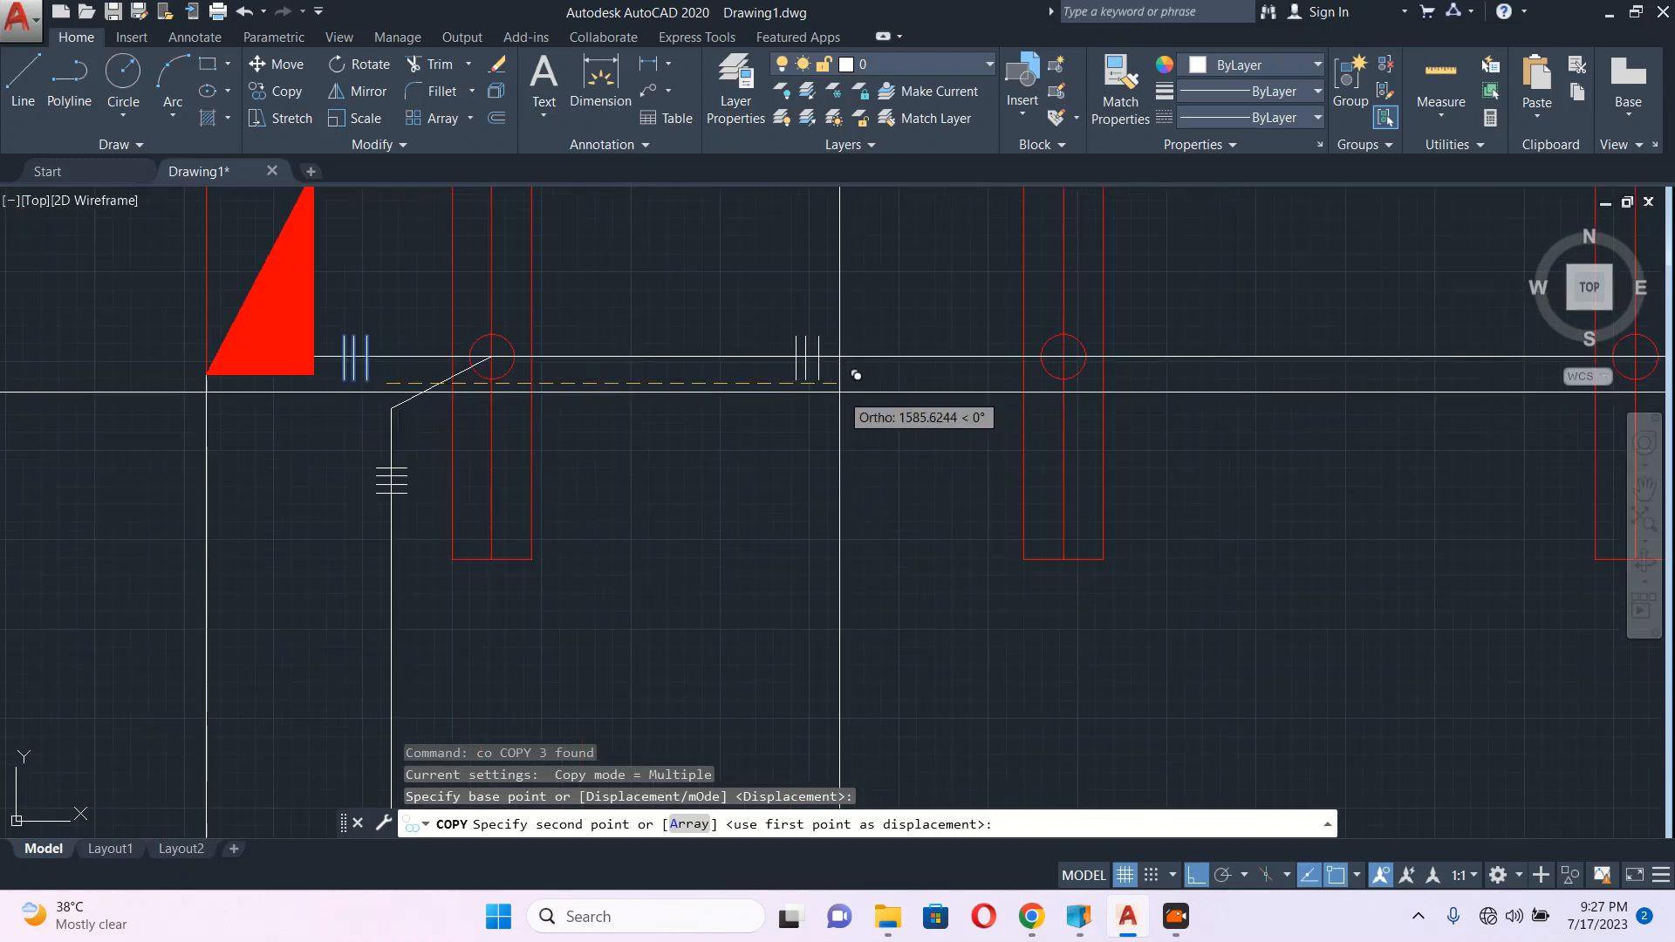
middle_drag(1417, 464, 559, 439)
scroll(558, 438, down, 2)
click(920, 416)
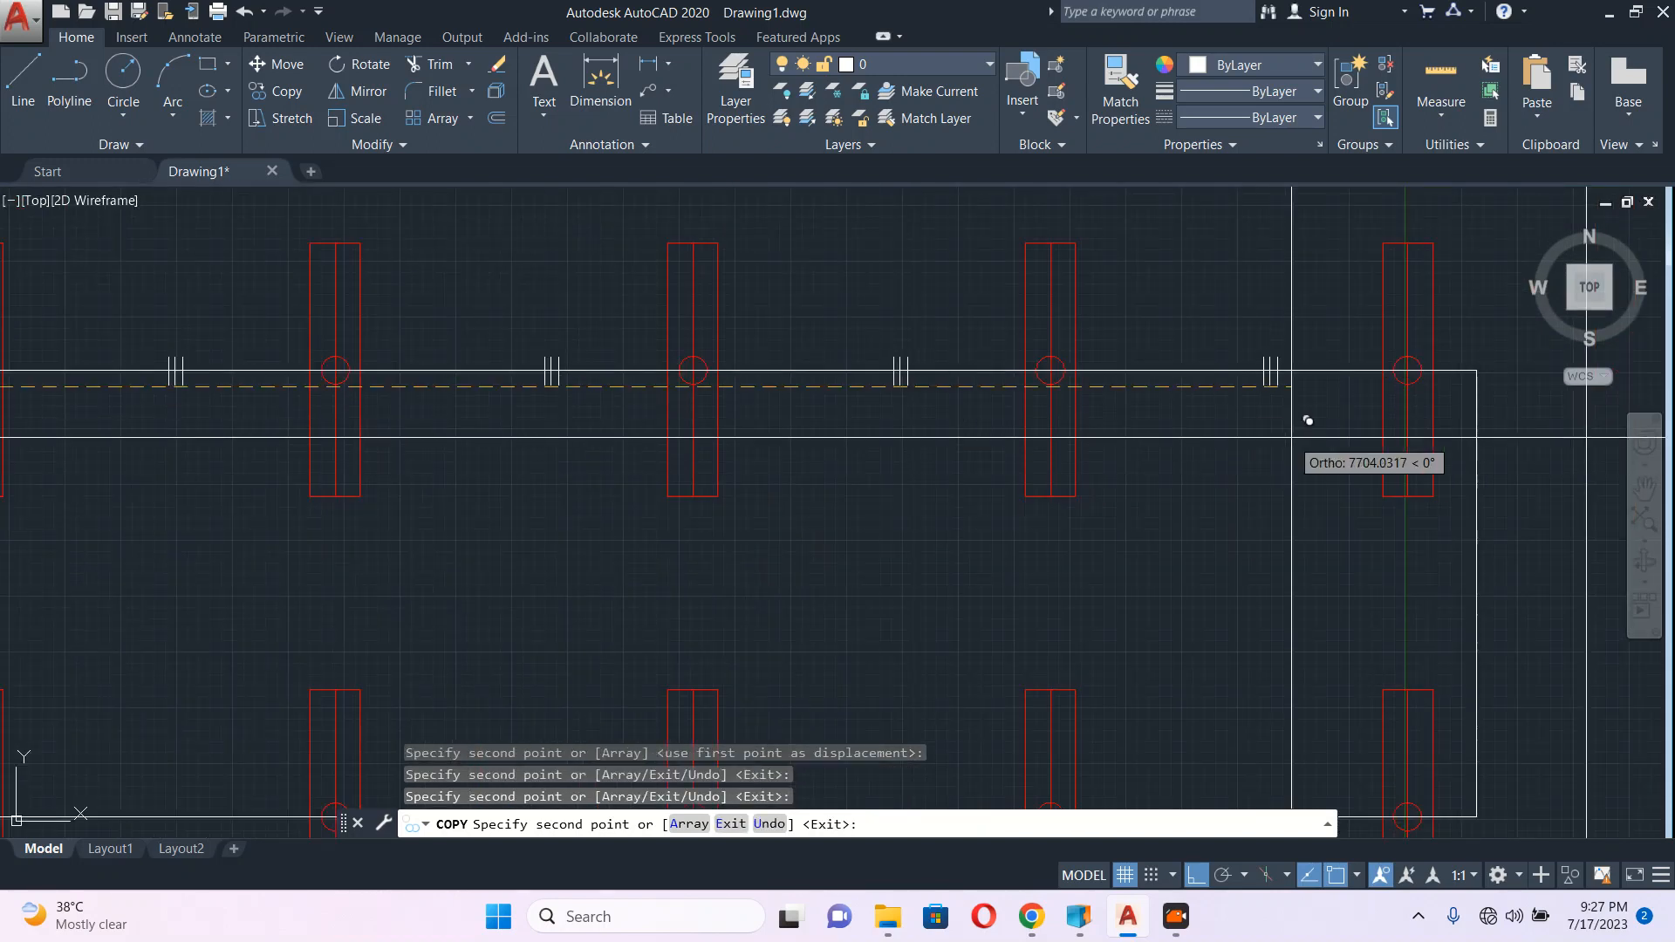
scroll(1207, 377, down, 2)
key(Escape)
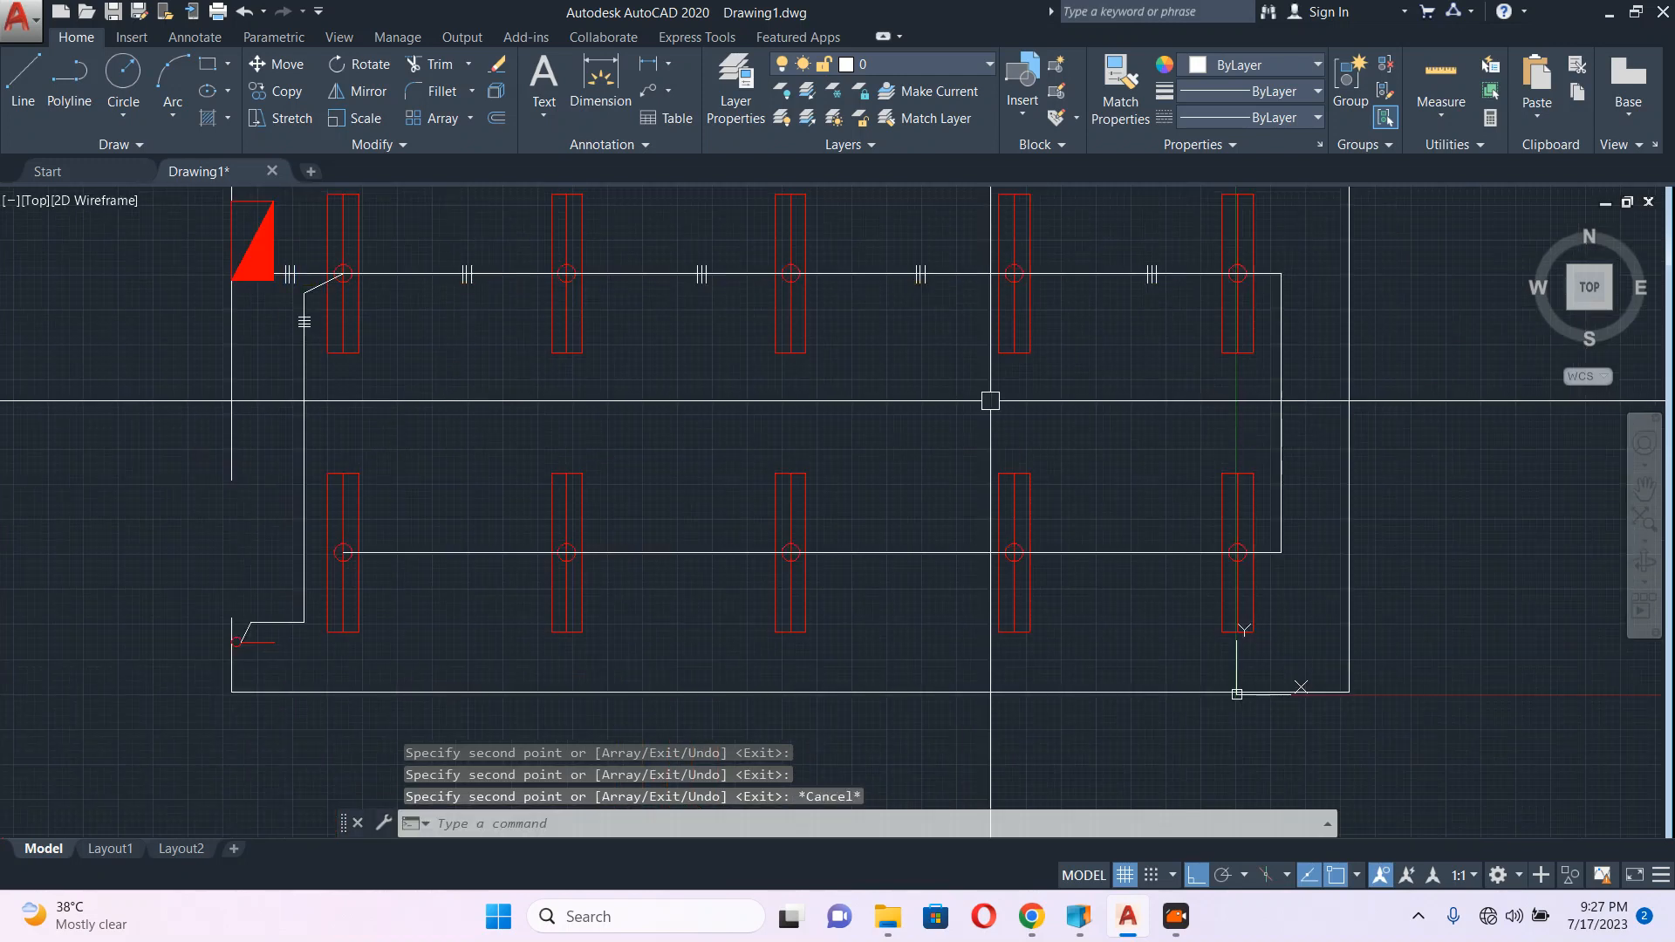
Step: Copy the four tick groups between the upper lights straight down onto the lower row's wiring line
click(418, 243)
click(1191, 335)
middle_drag(1084, 439, 1039, 400)
text(co)
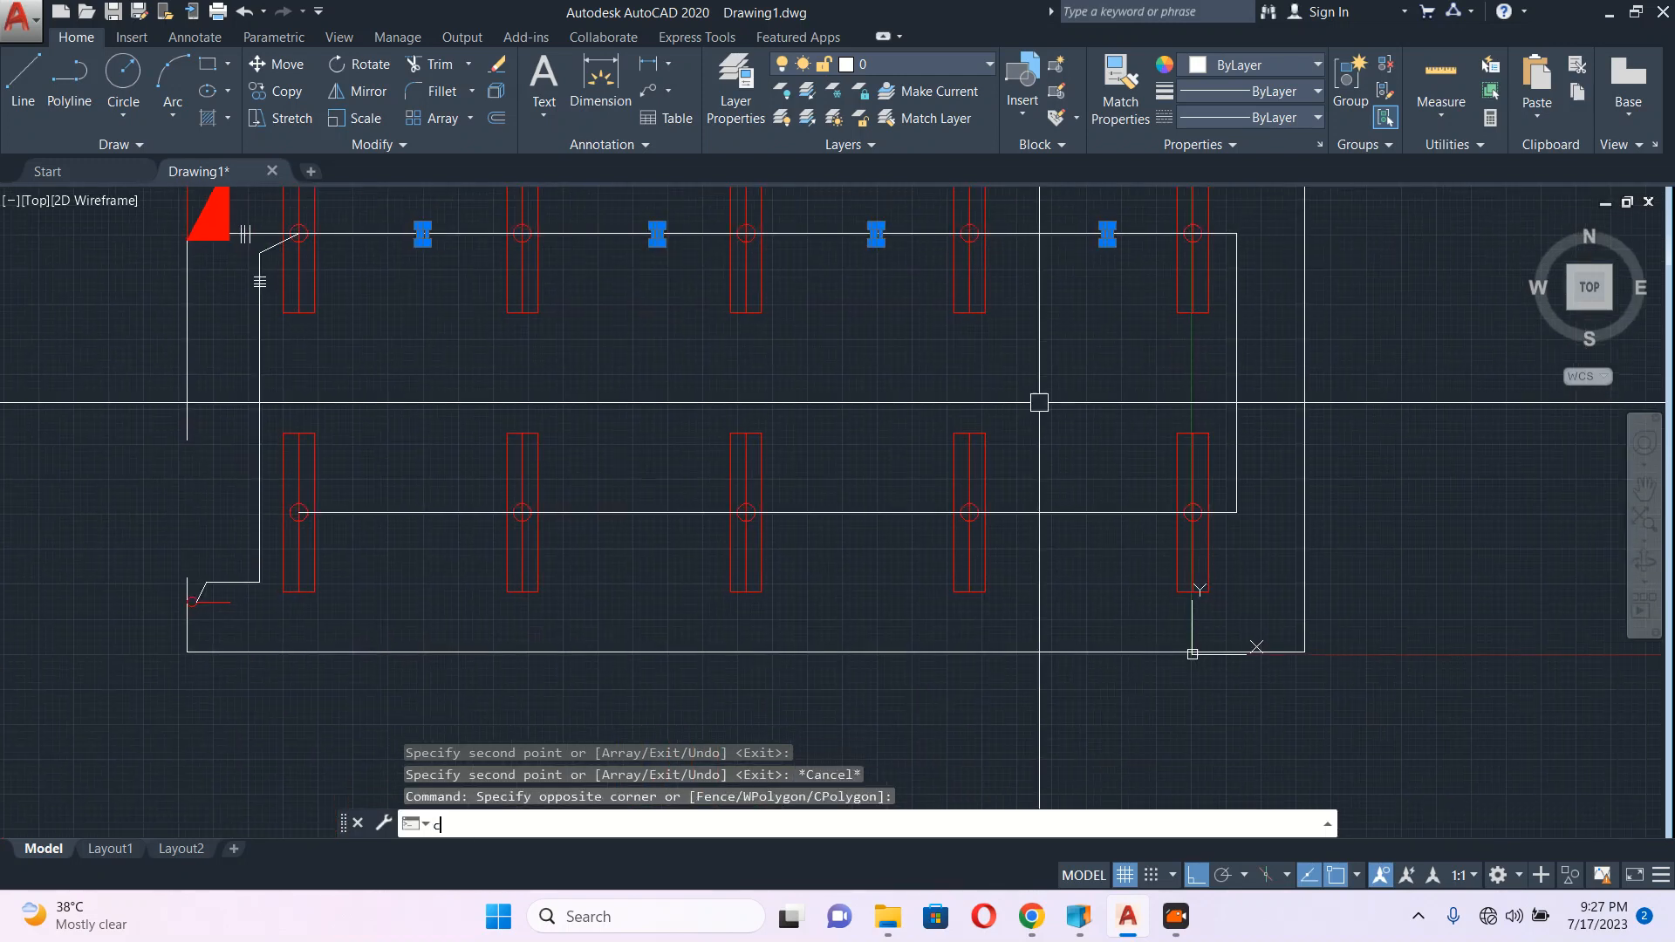
key(Return)
click(1409, 350)
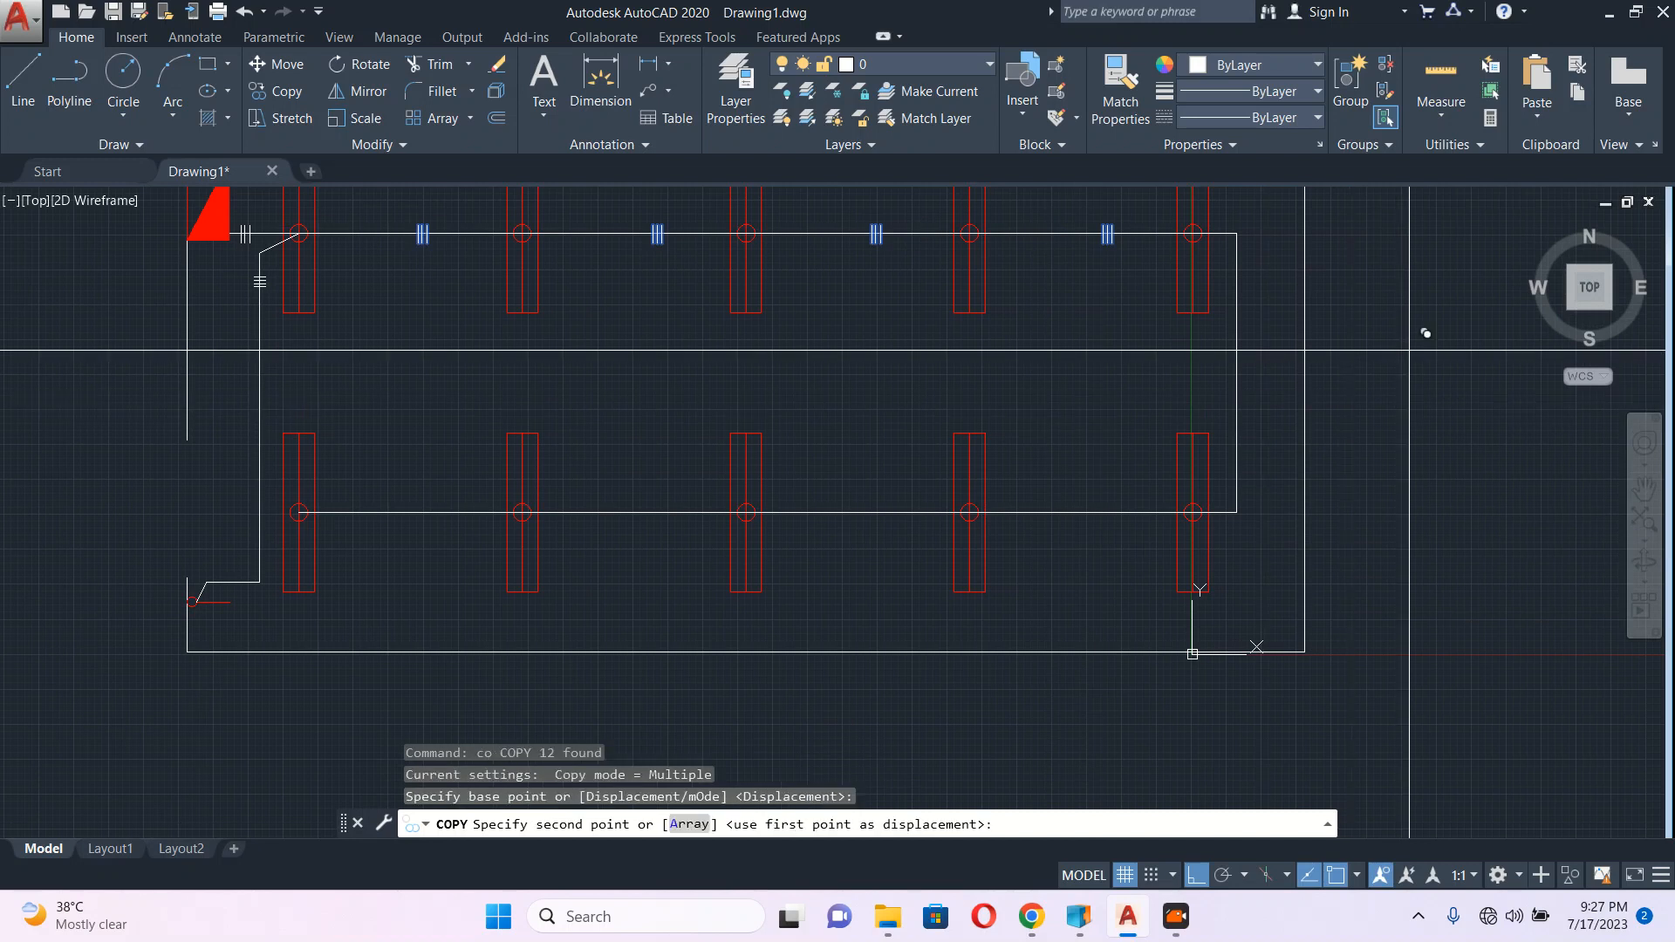
click(1429, 631)
key(Escape)
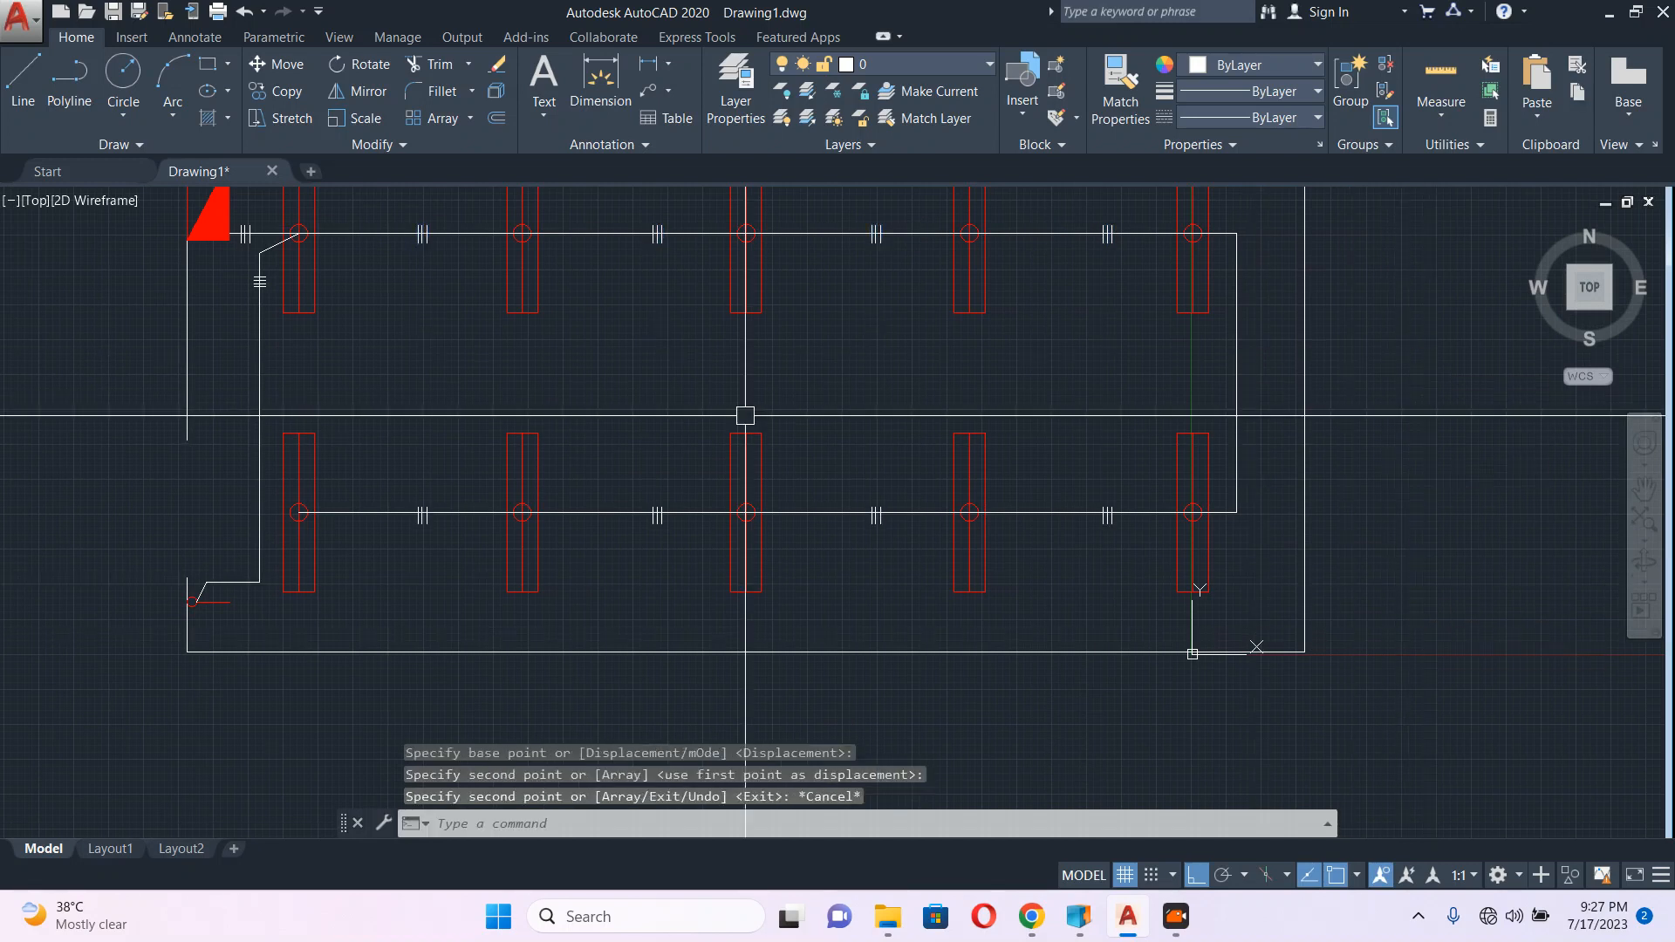
Step: Copy the lower three horizontal ticks from the switch wire across to the vertical wire joining the two light rows beside the right wall
scroll(231, 272, up, 5)
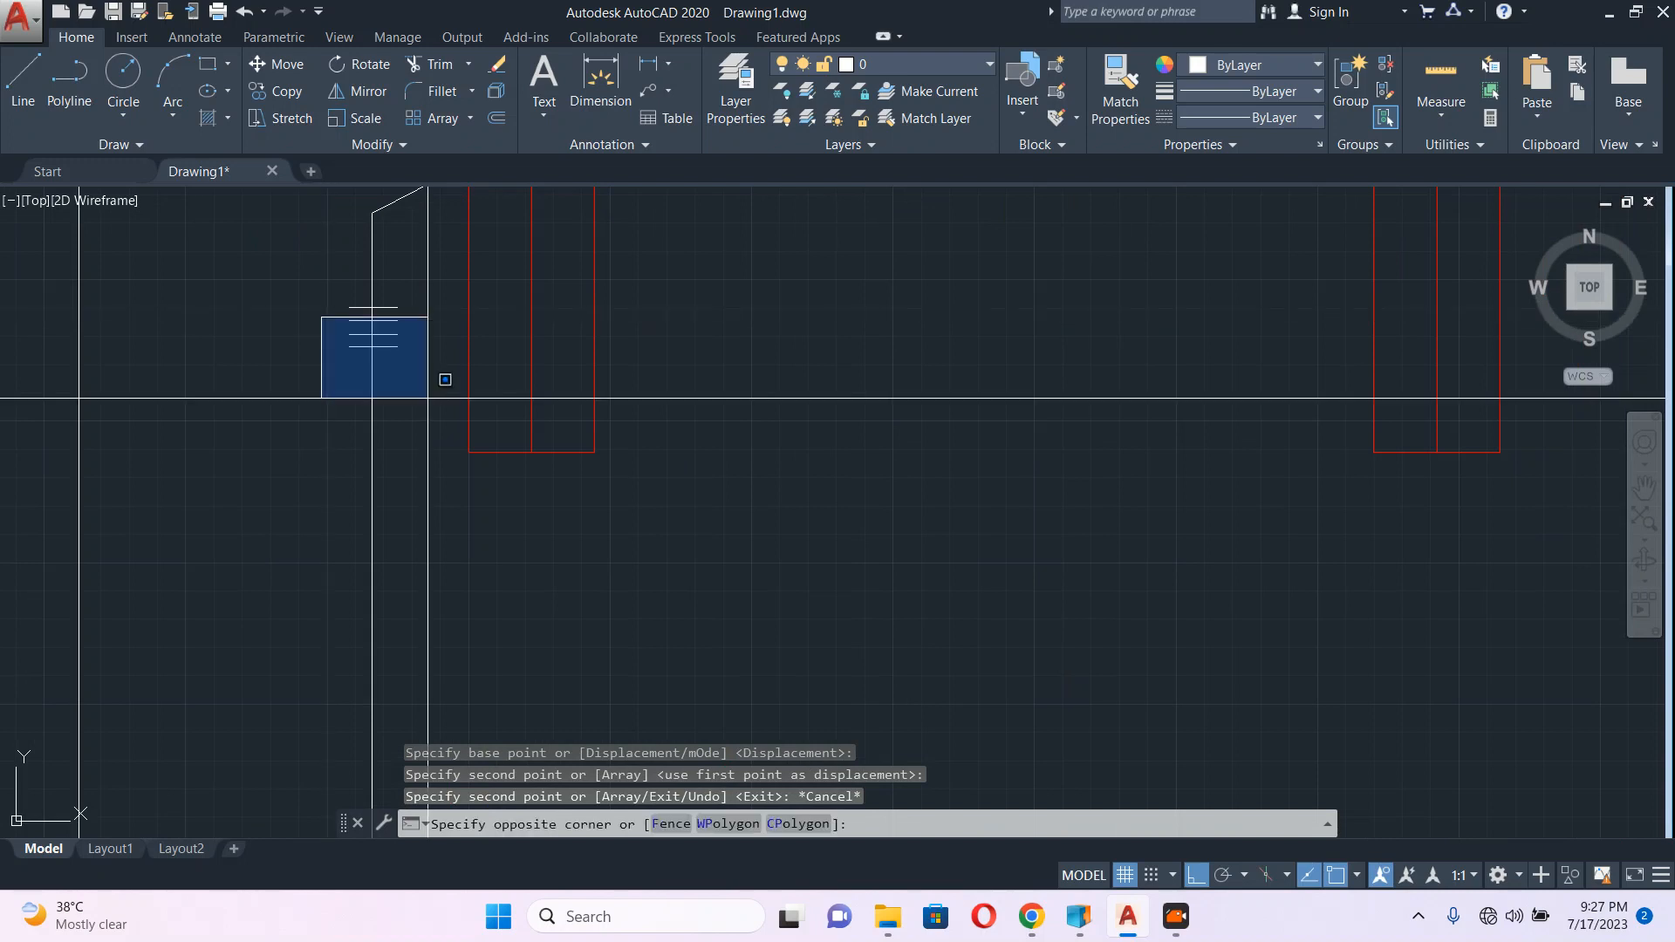
click(440, 384)
text(co)
key(Return)
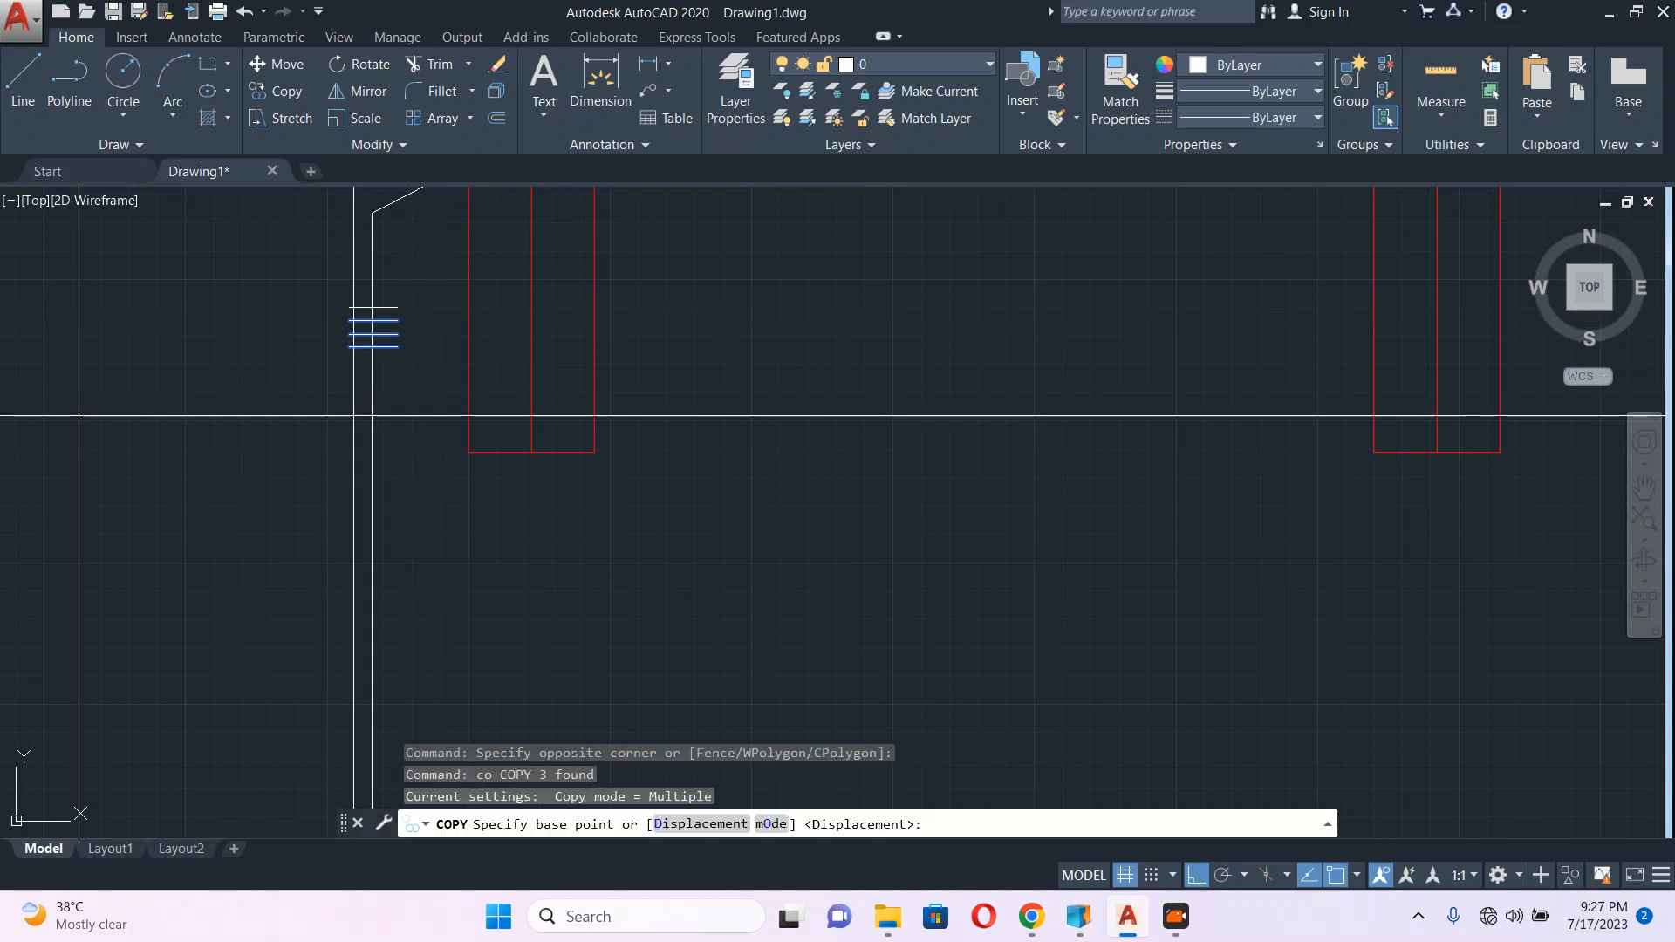
click(372, 414)
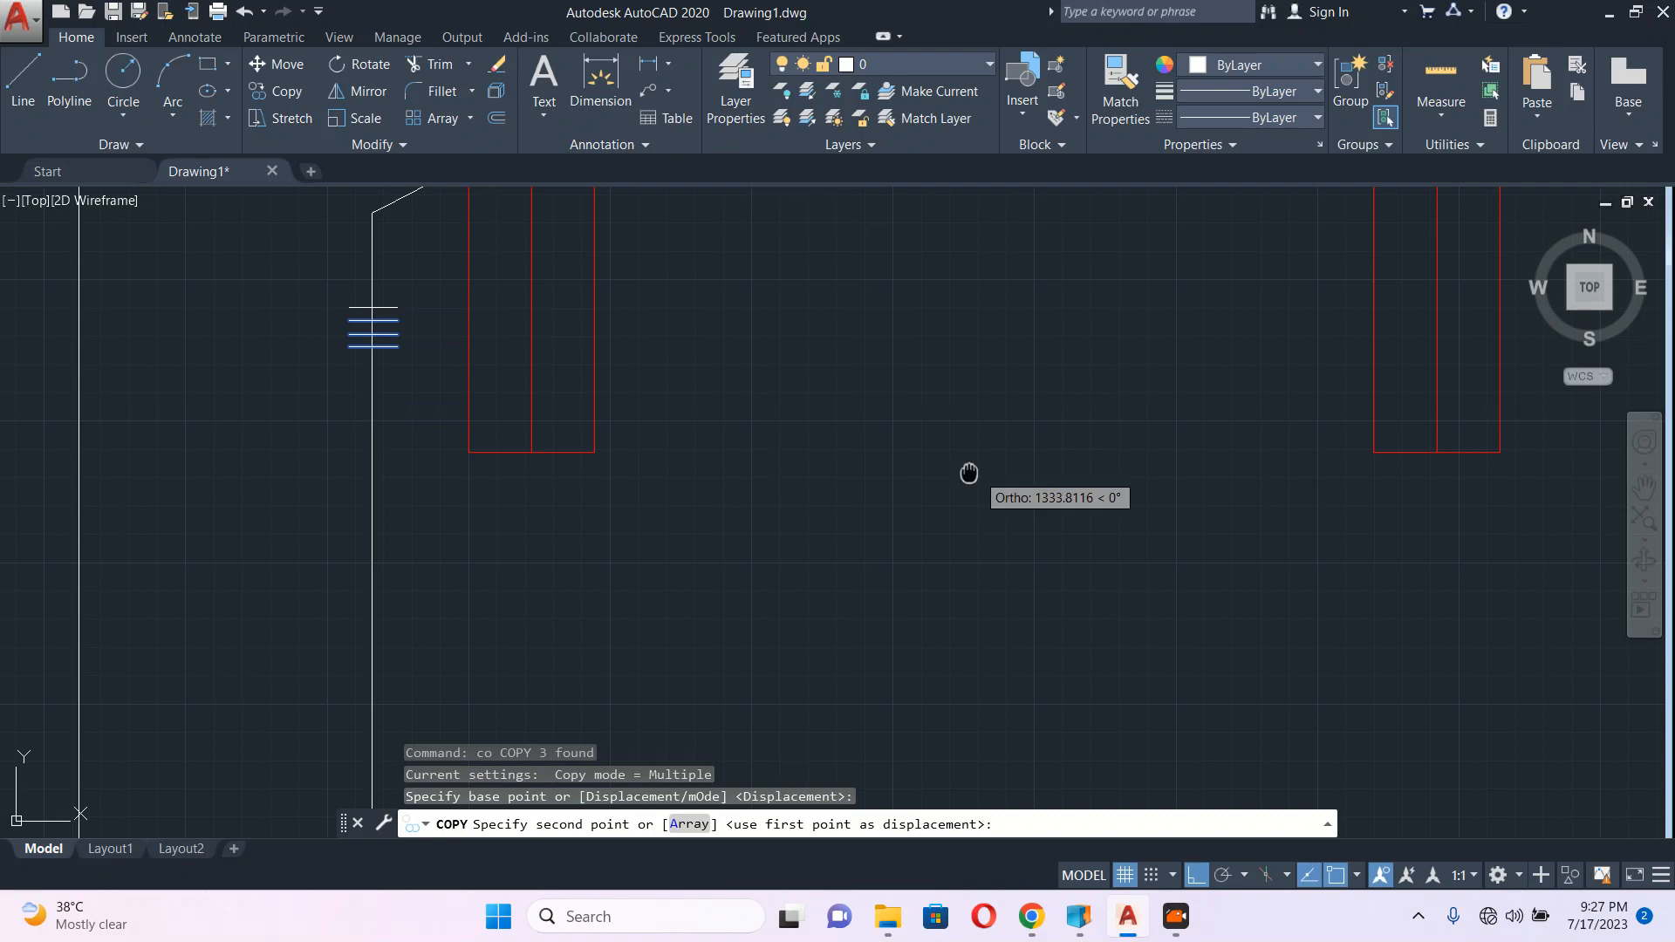
middle_drag(969, 472, 265, 357)
scroll(383, 358, down, 8)
scroll(868, 445, up, 4)
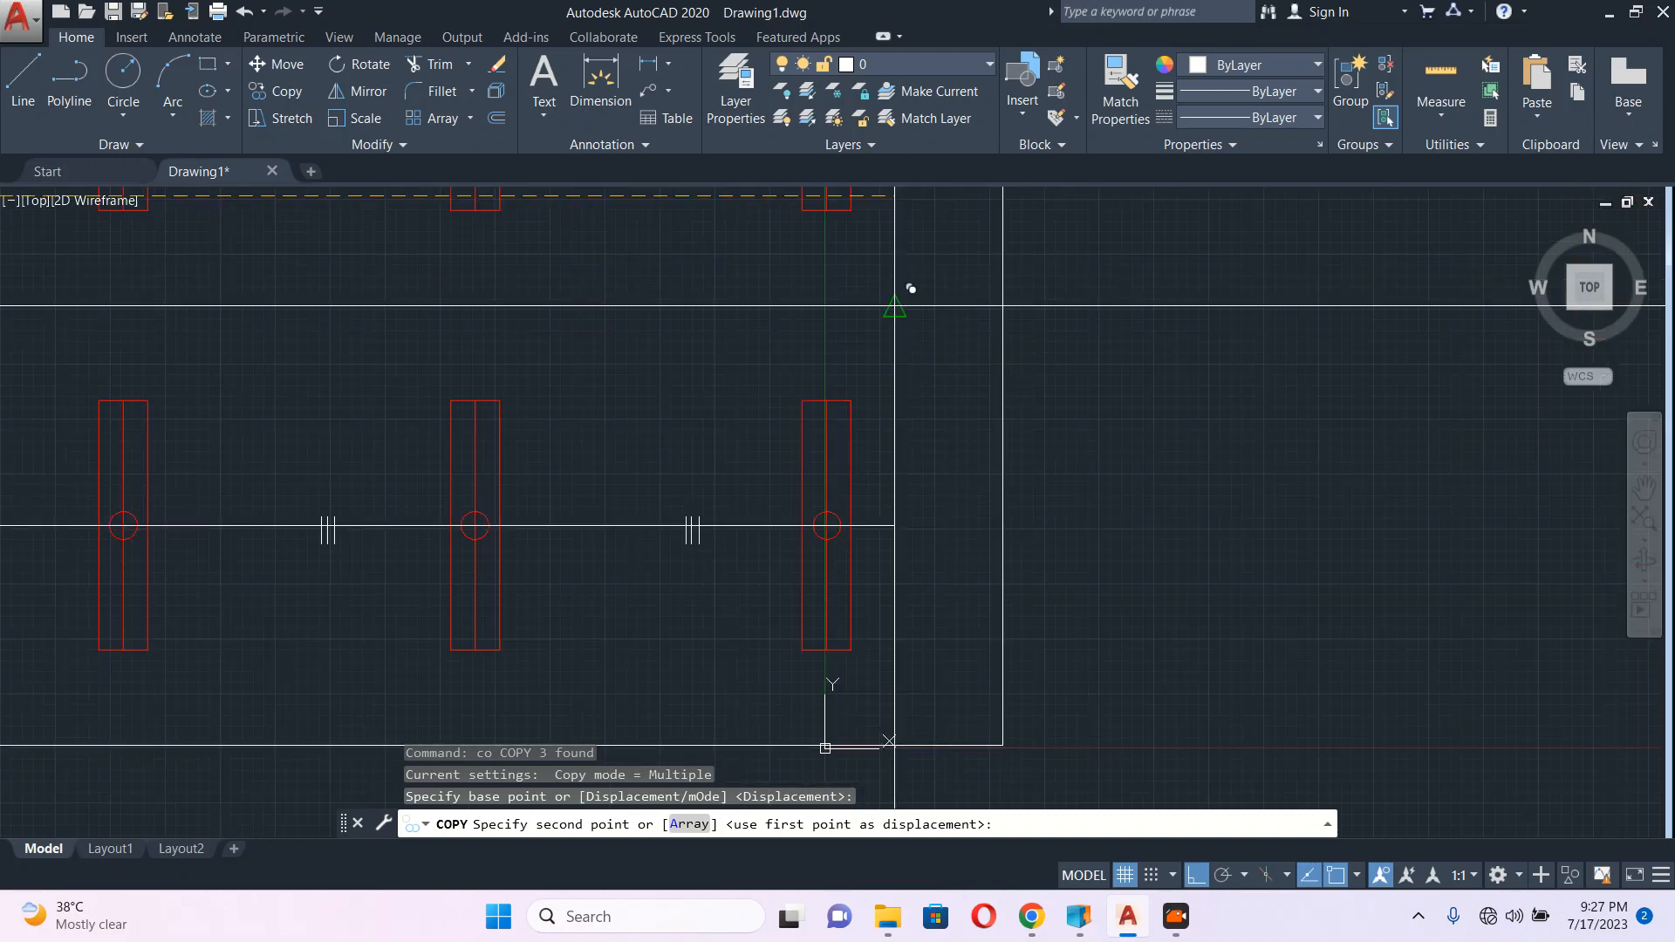
click(888, 226)
key(Escape)
Step: Move the three copied horizontal ticks down the right-hand vertical wire into the gap between the two light rows
middle_drag(881, 267, 855, 352)
click(854, 214)
click(908, 330)
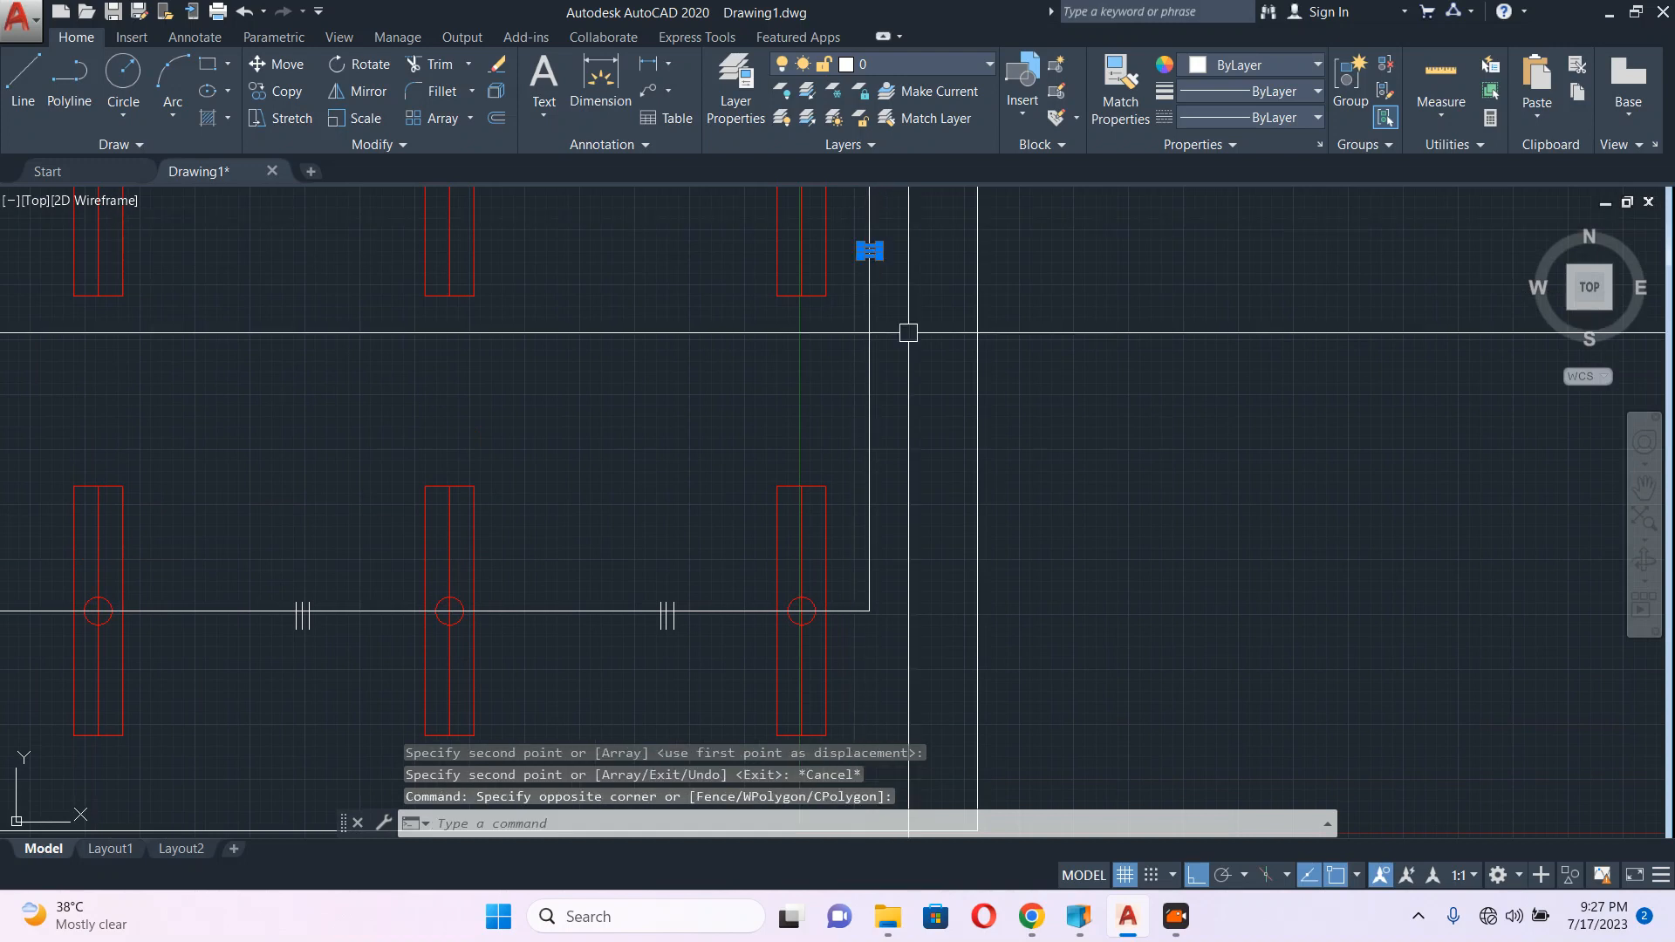
text(m)
key(Return)
click(1134, 286)
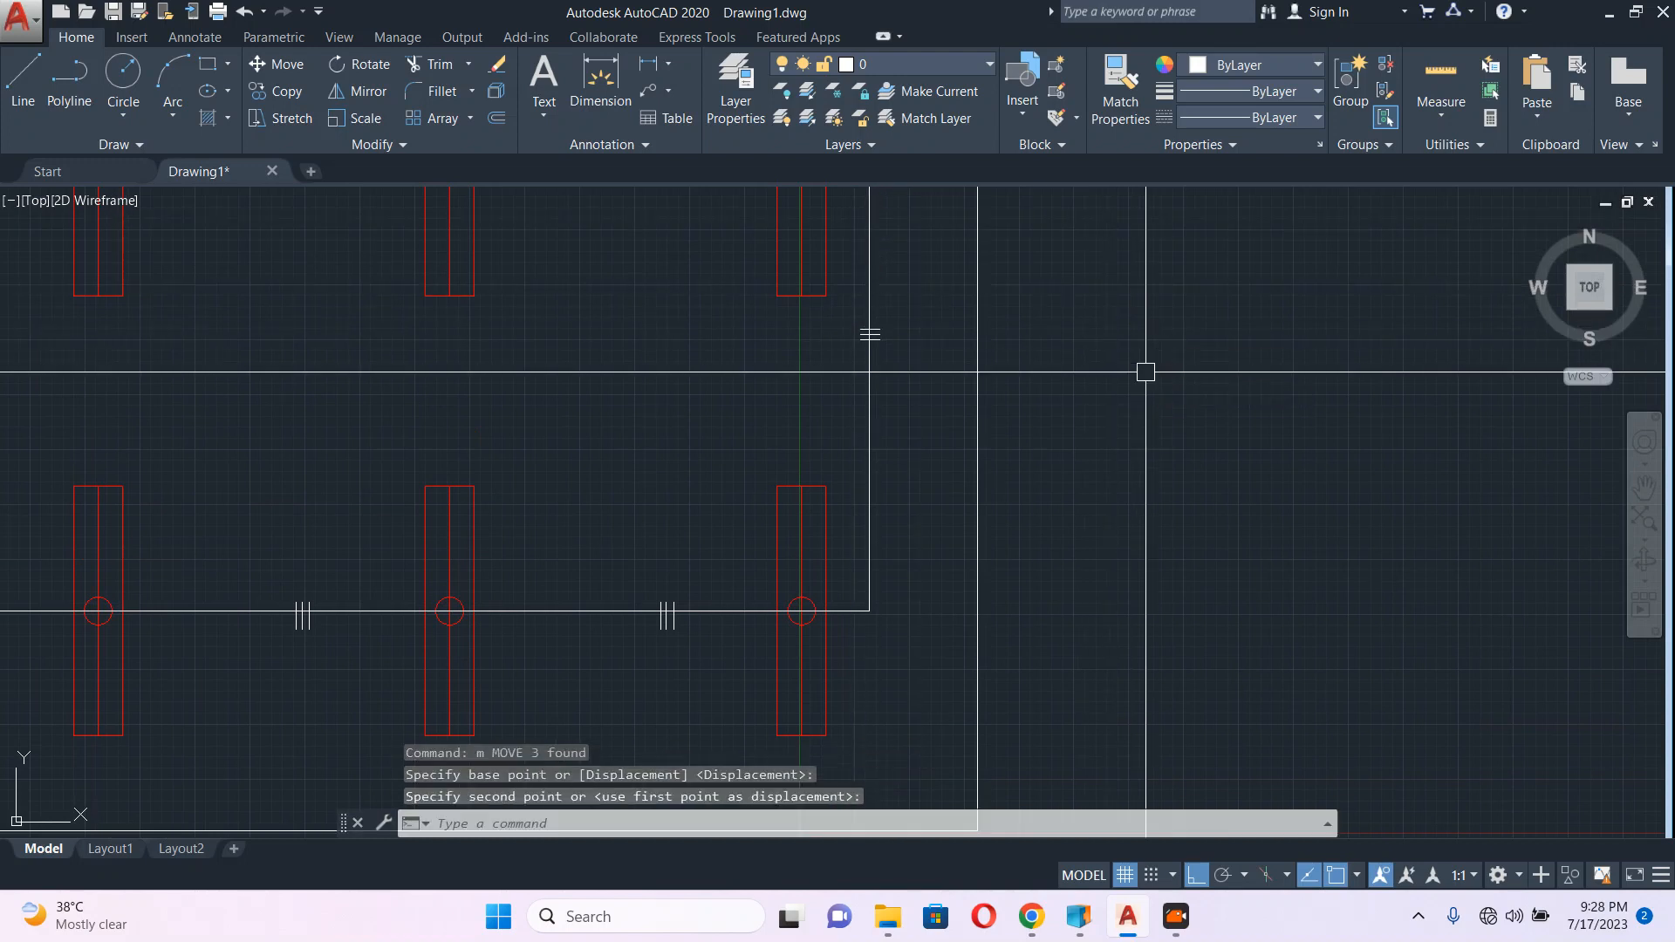
Step: Draw a short vertical polyline tick across the red line of the switch symbol near its free end, and select the tick
scroll(1145, 372, down, 5)
scroll(605, 359, up, 5)
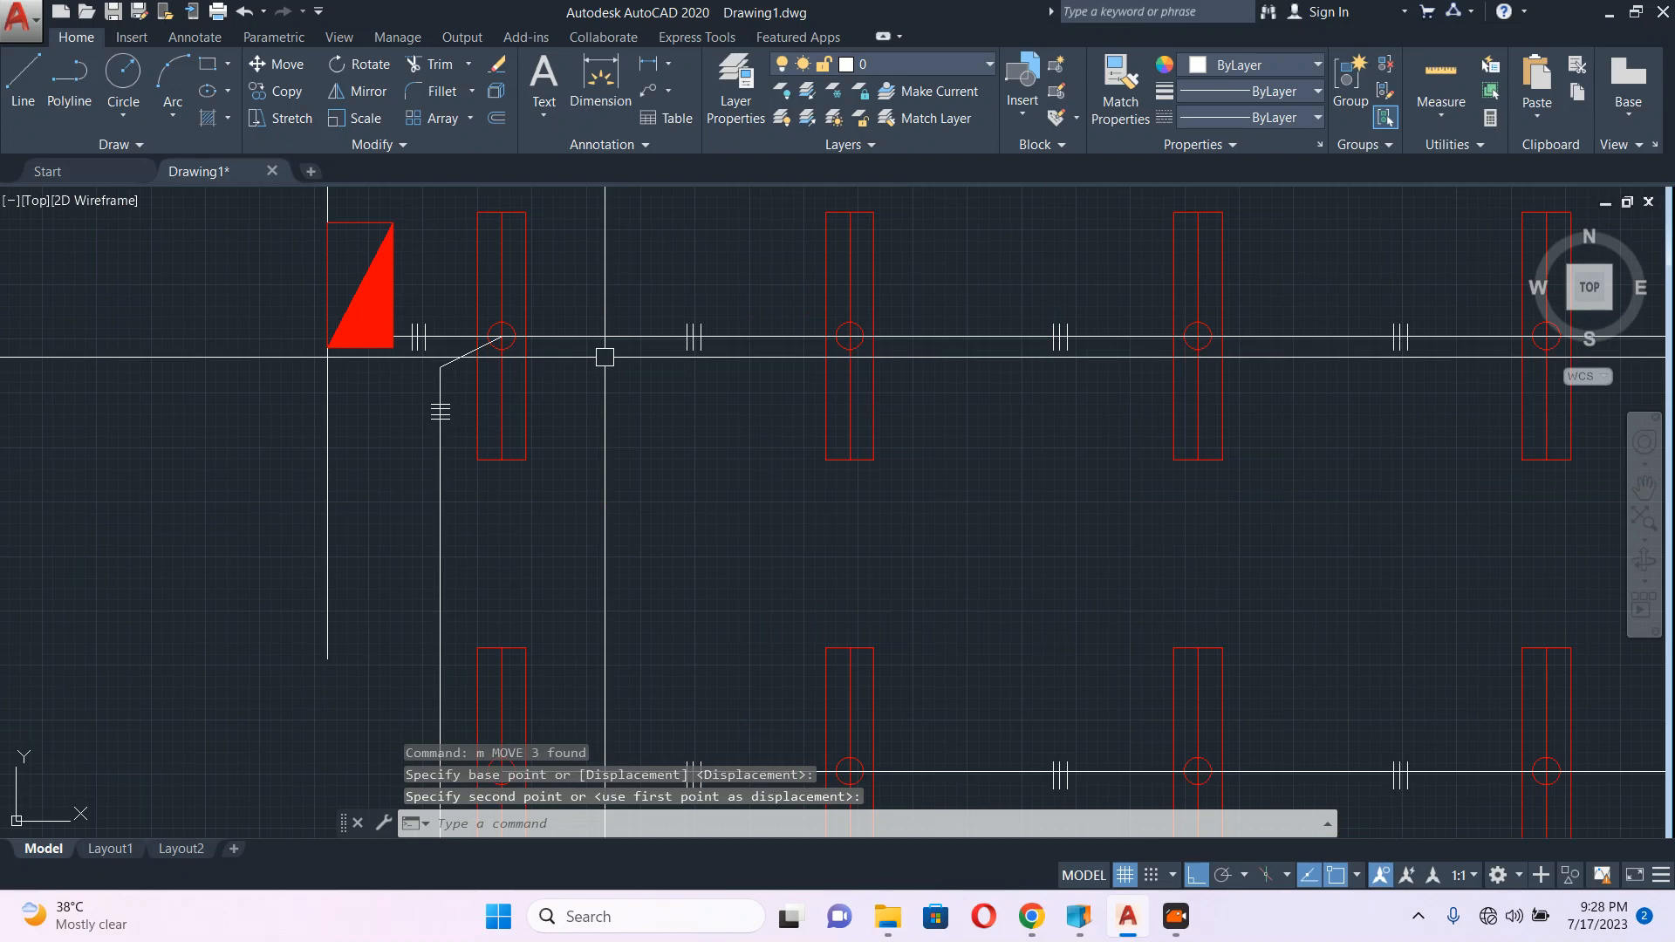
scroll(700, 366, up, 4)
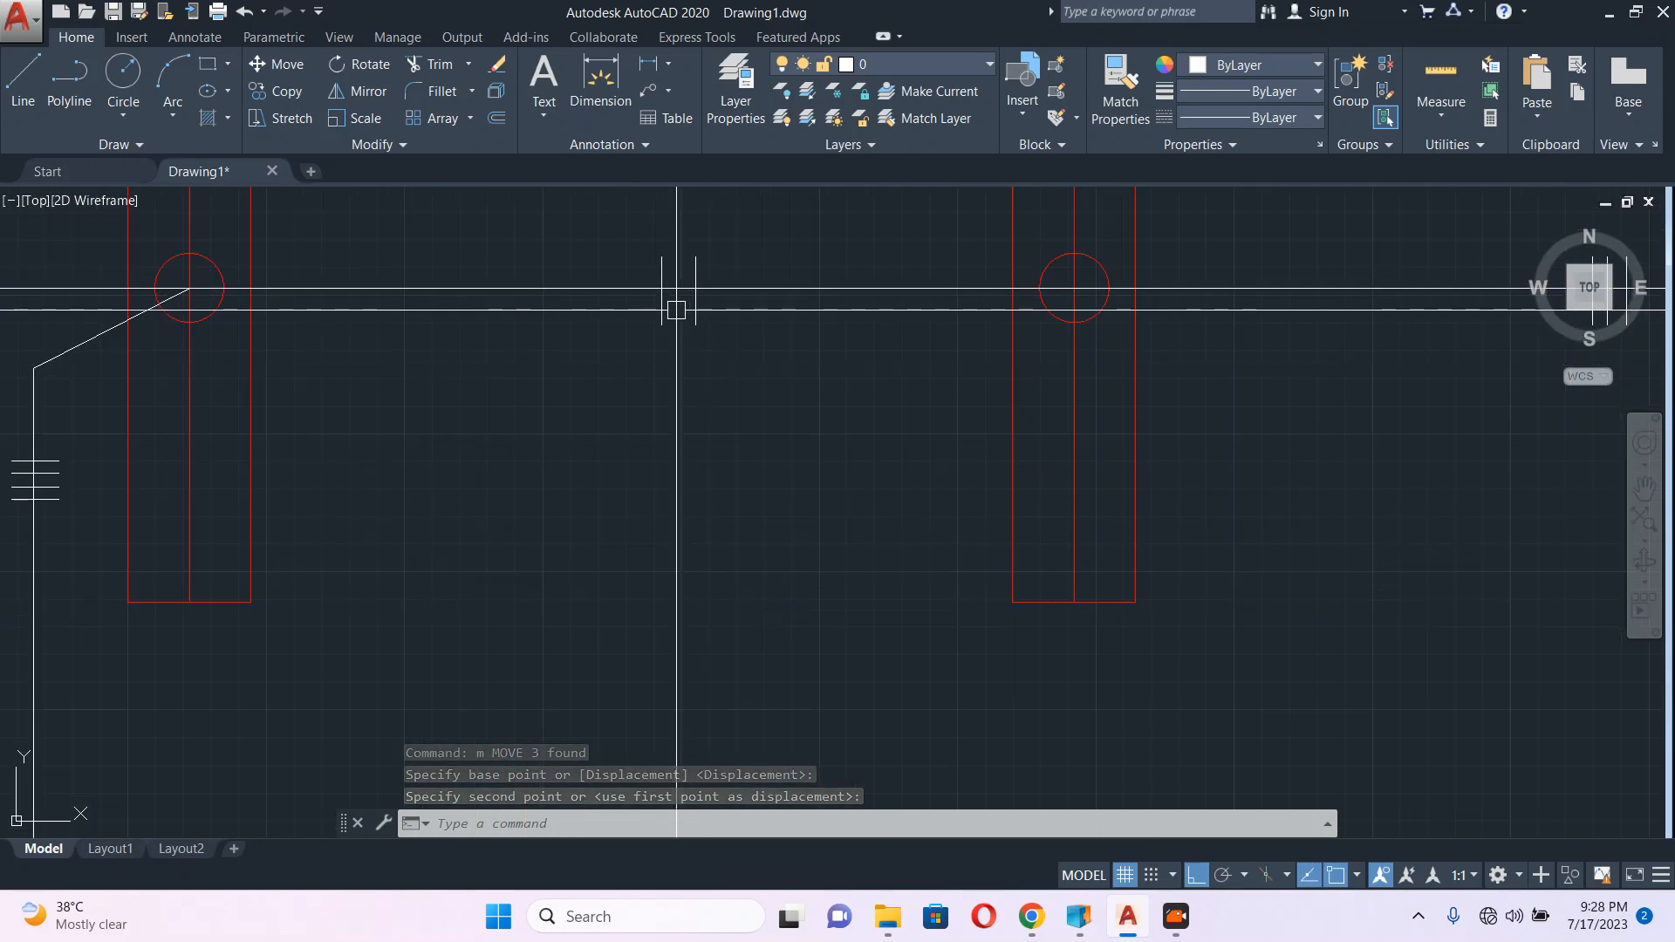
scroll(703, 295, down, 6)
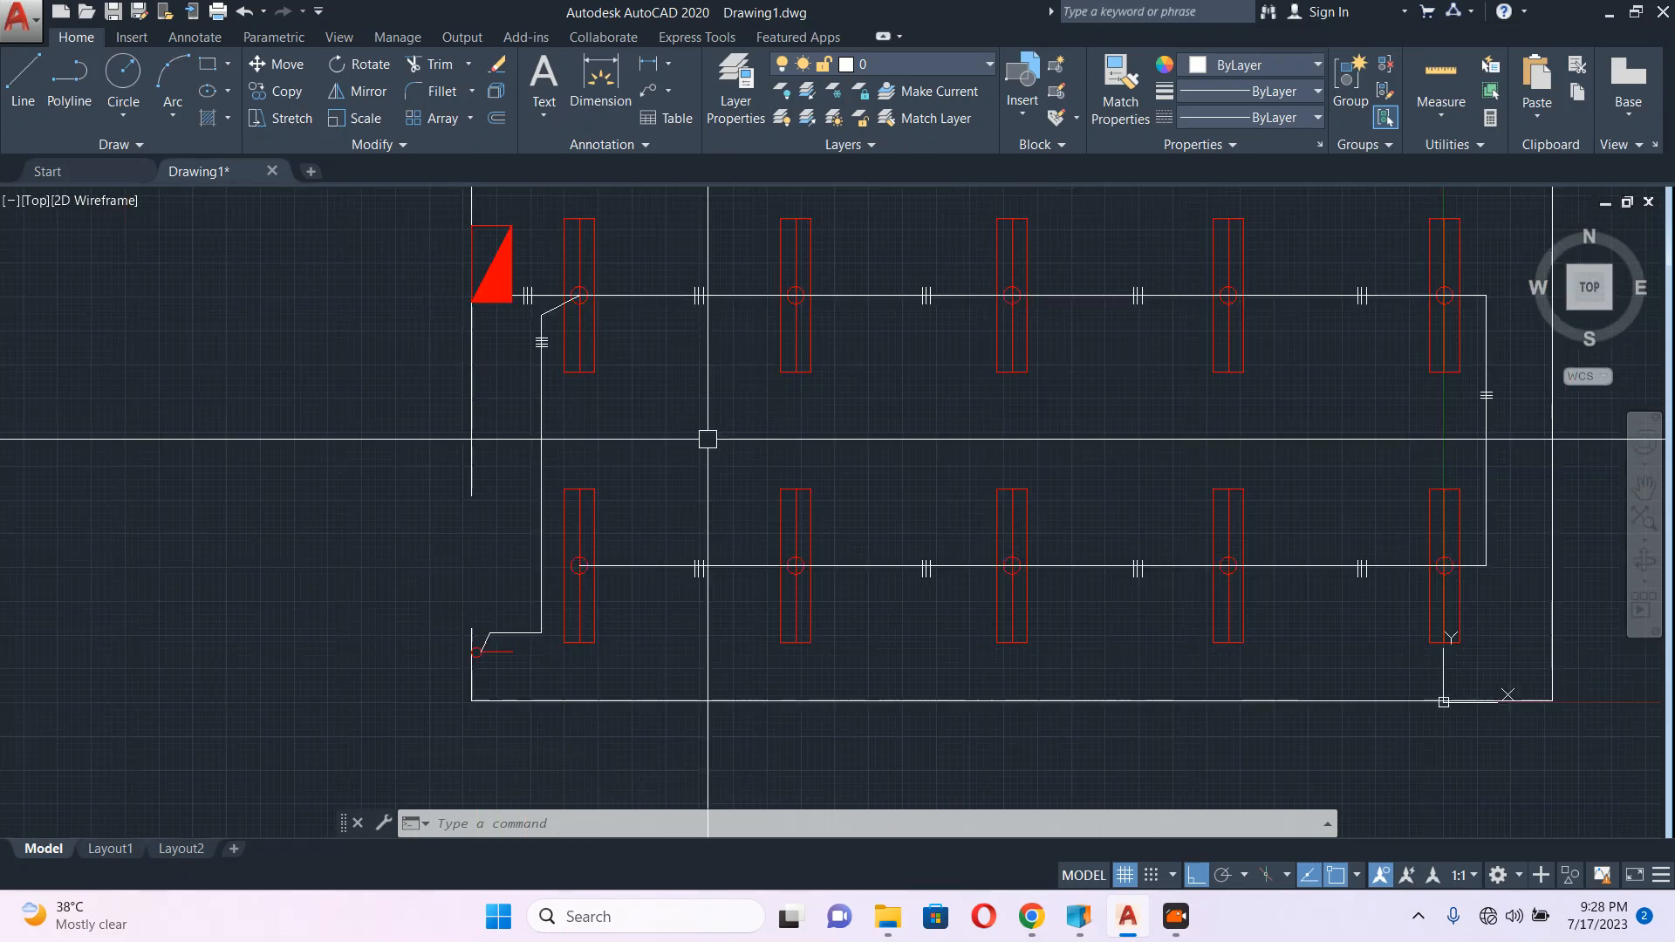
scroll(475, 652, up, 4)
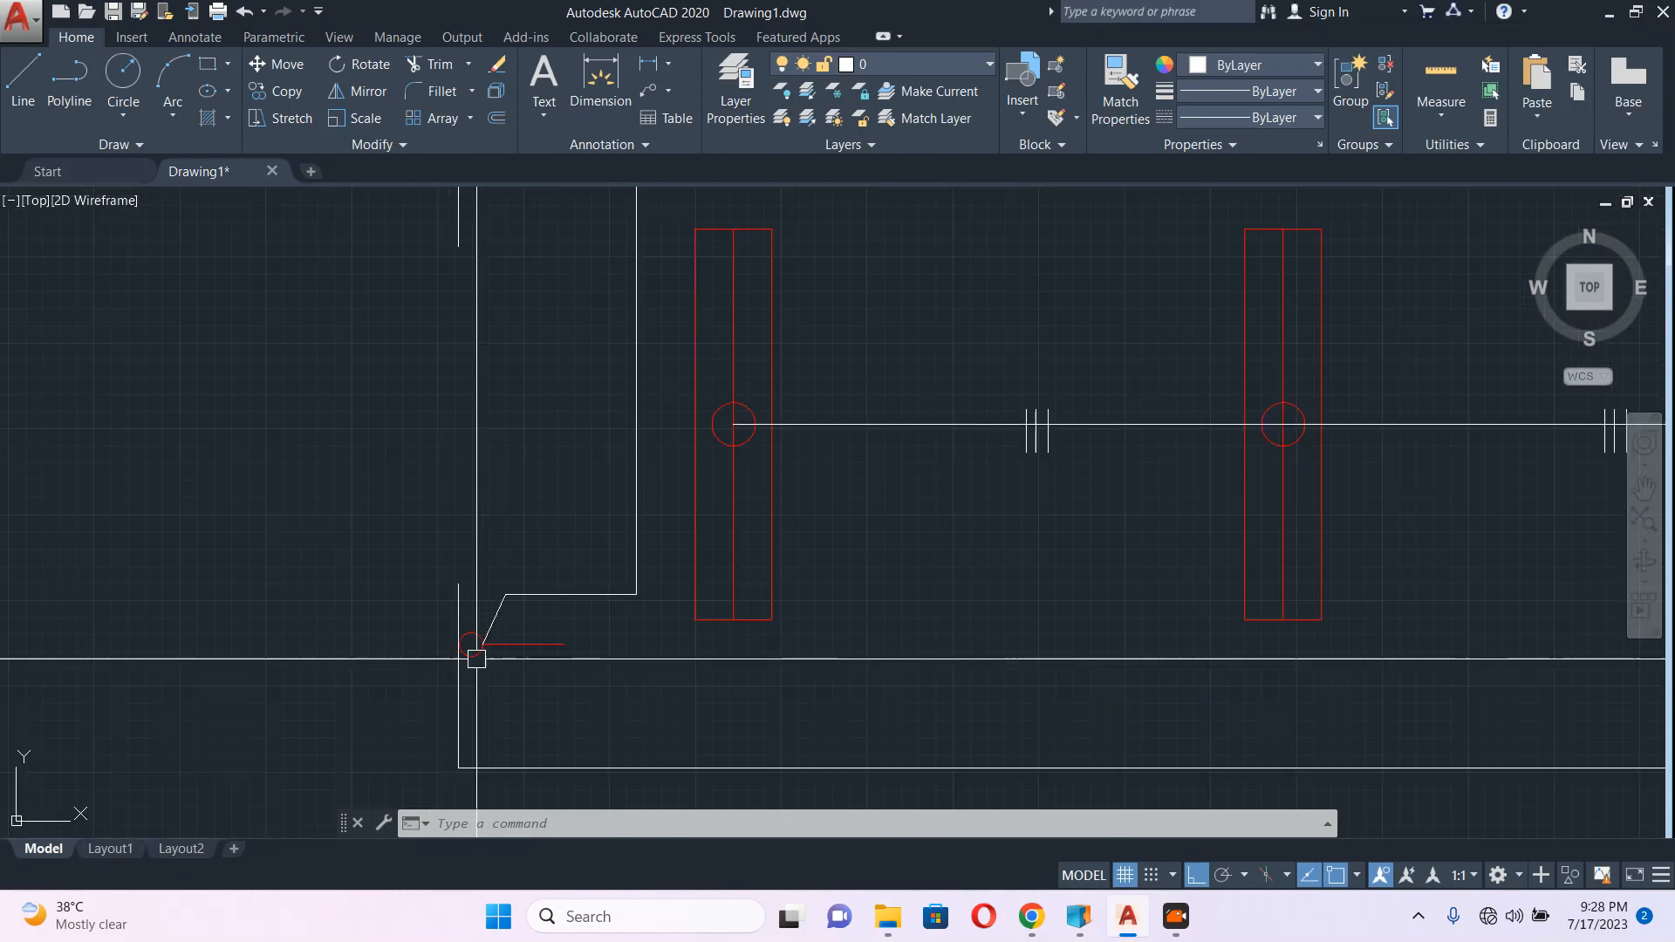
scroll(542, 671, up, 4)
text(pl)
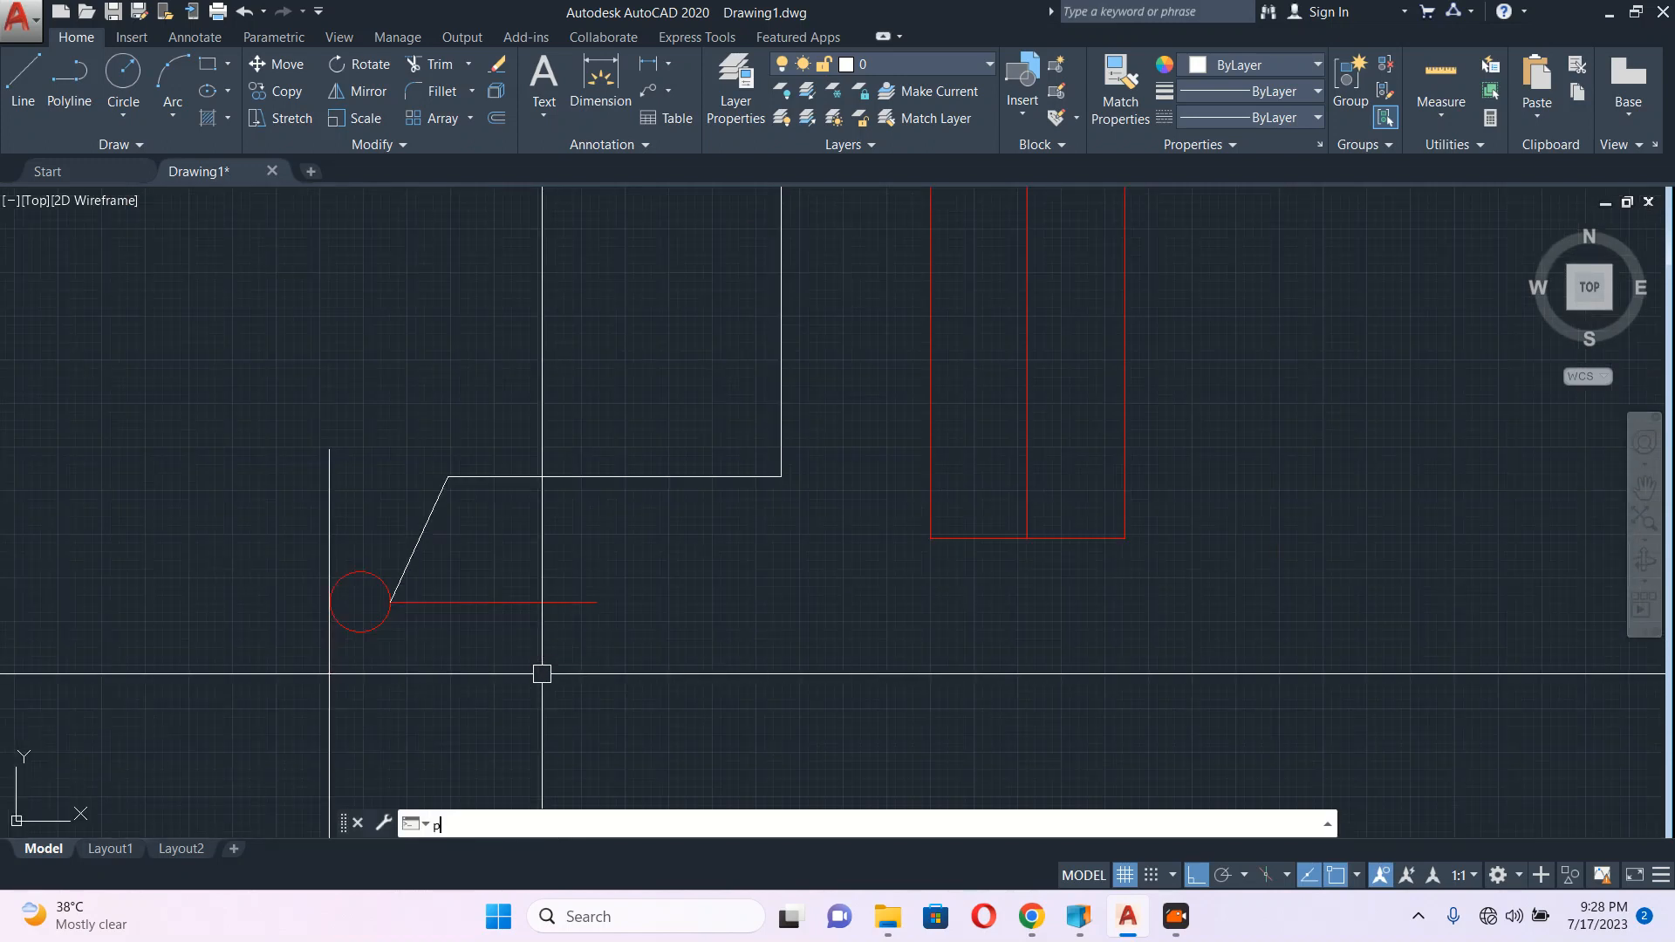
key(Return)
middle_drag(562, 614, 667, 481)
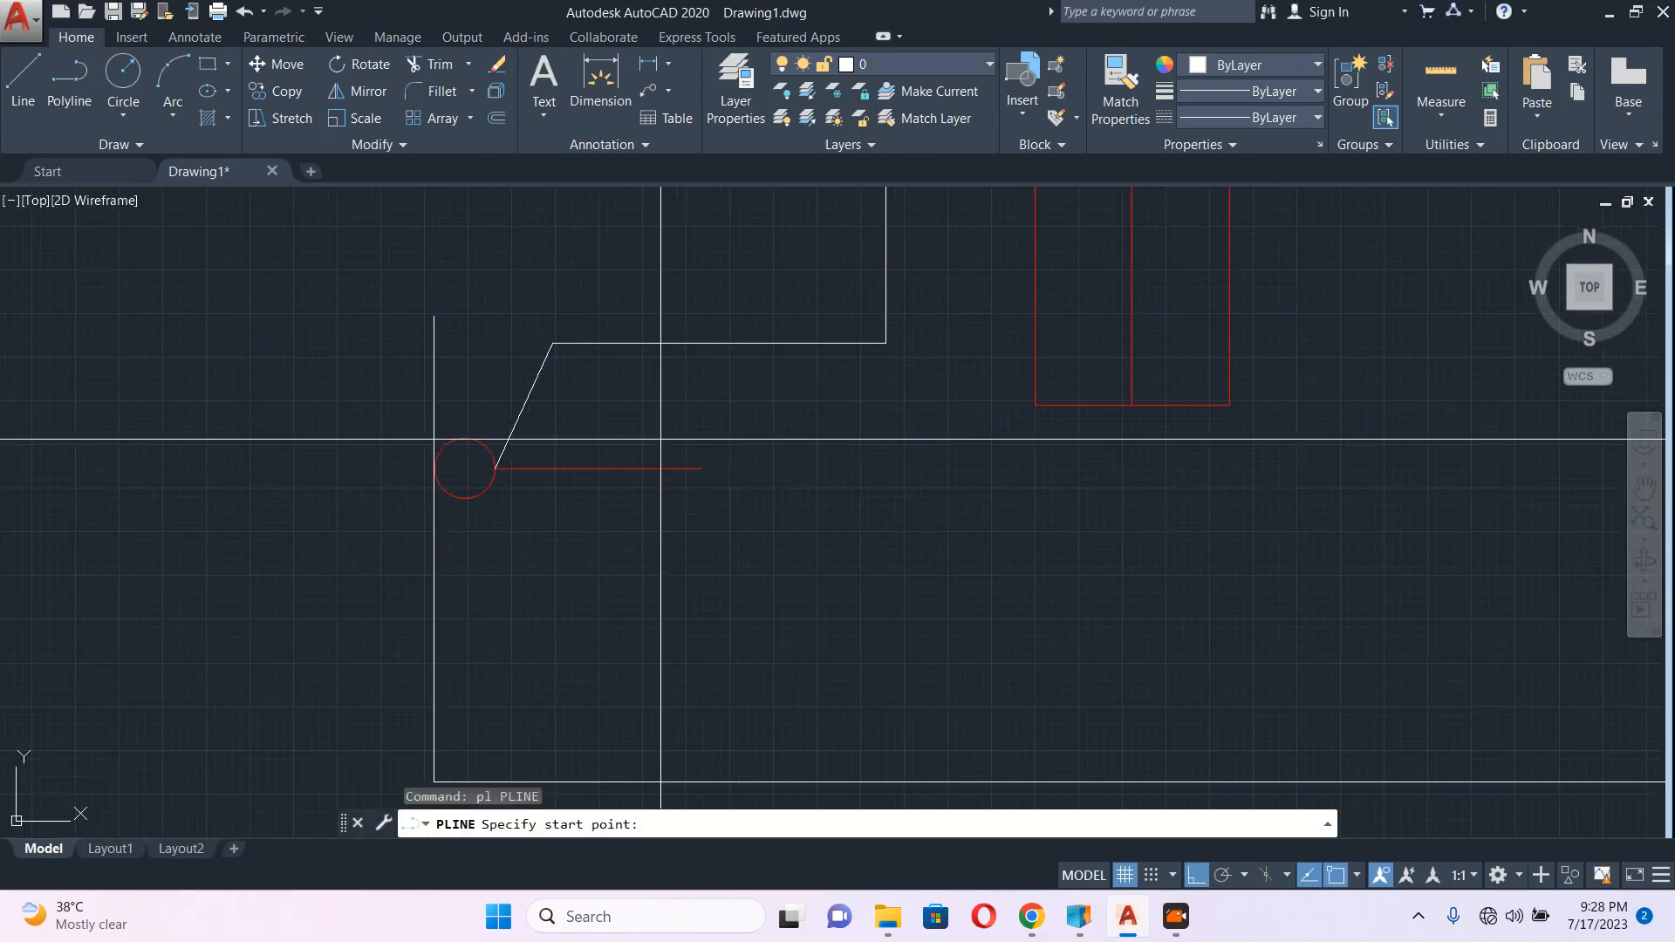
click(656, 427)
click(647, 510)
key(Escape)
click(657, 456)
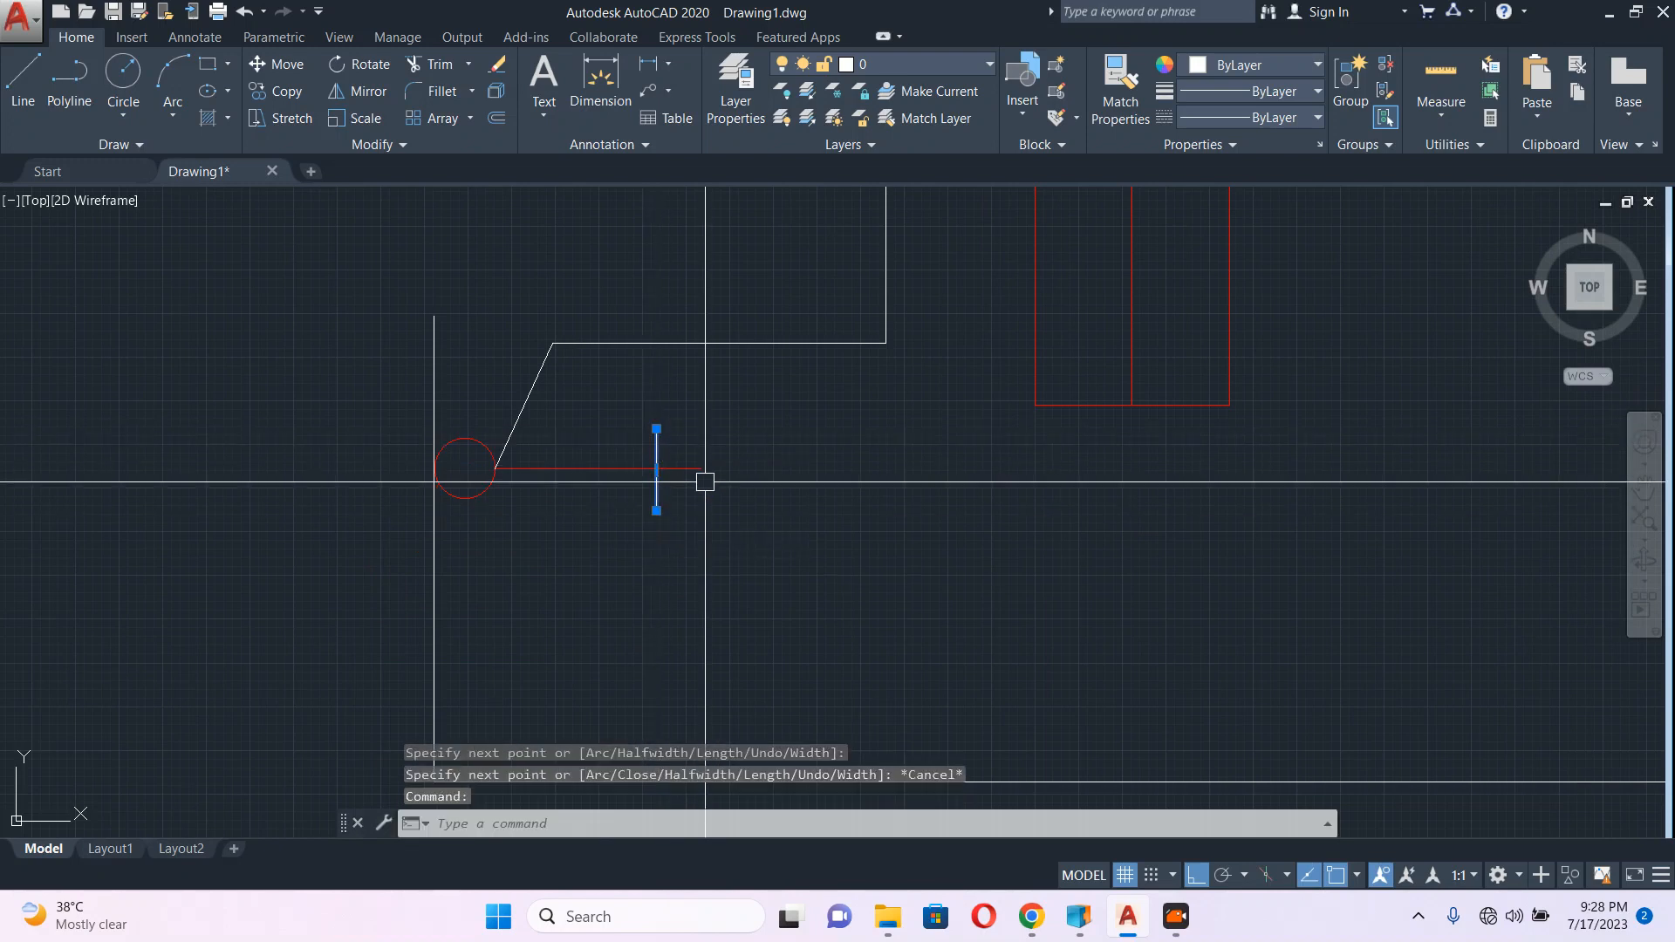
Step: Copy the vertical tick a short distance along the switch symbol's red line toward its circle, making a pair of ticks
text(co)
key(Return)
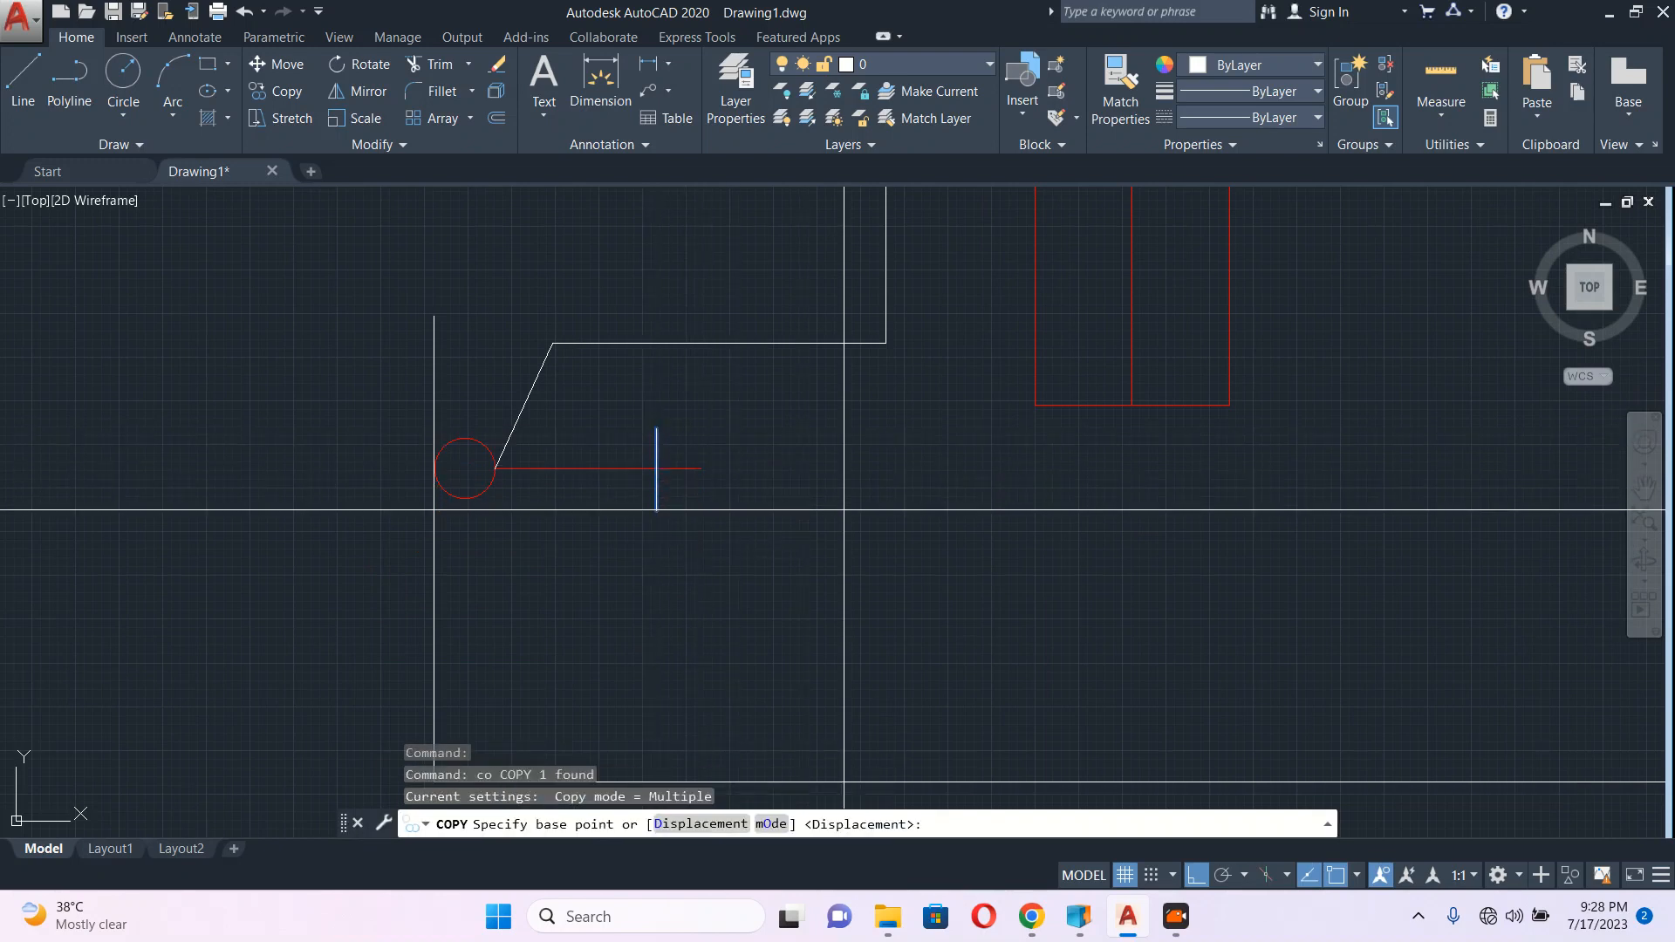
click(841, 505)
click(808, 505)
key(Escape)
Step: Change the color of the two ticks on the switch symbol to Red
scroll(808, 505, down, 5)
scroll(512, 621, up, 8)
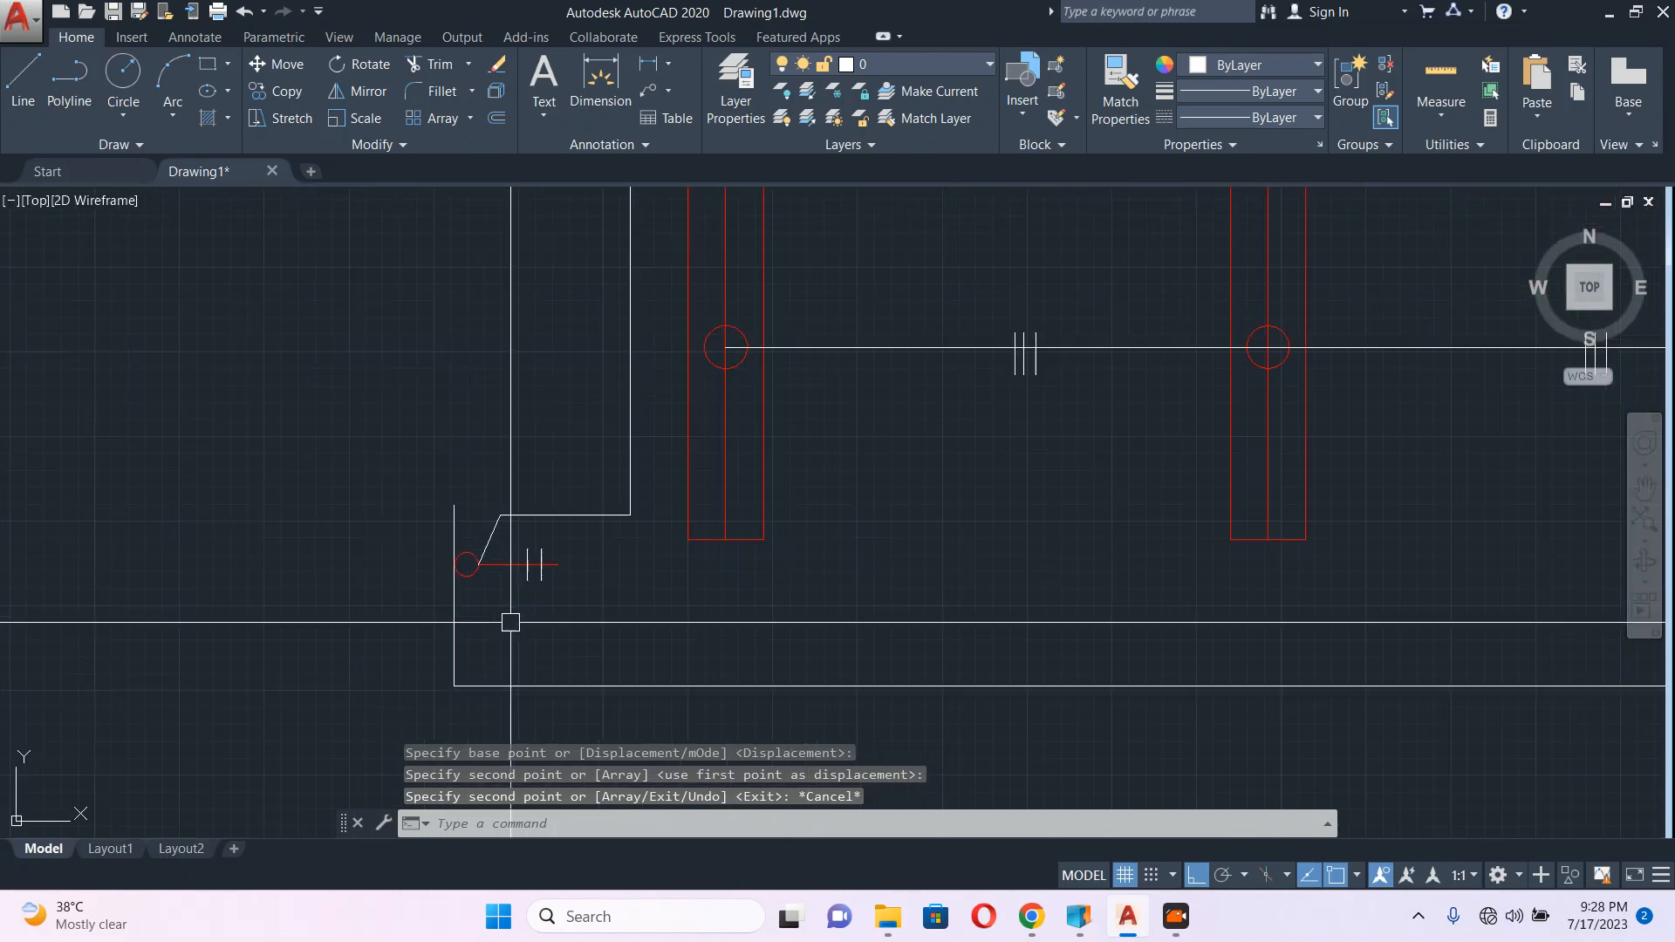
click(524, 630)
click(646, 464)
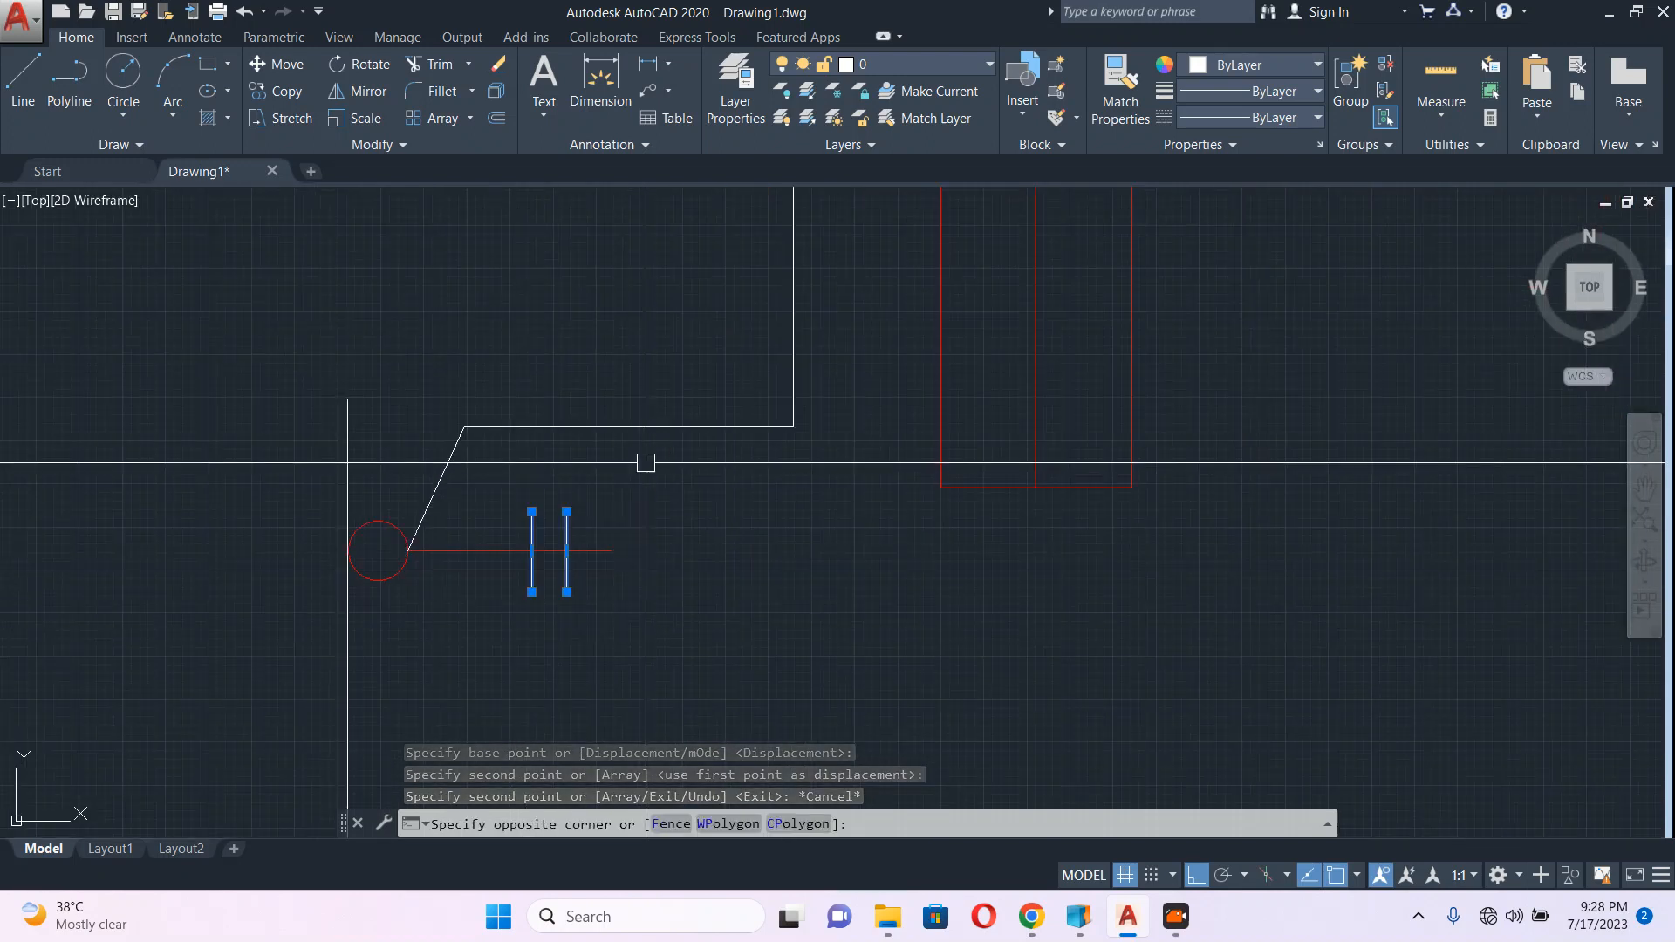
click(1241, 68)
click(1196, 288)
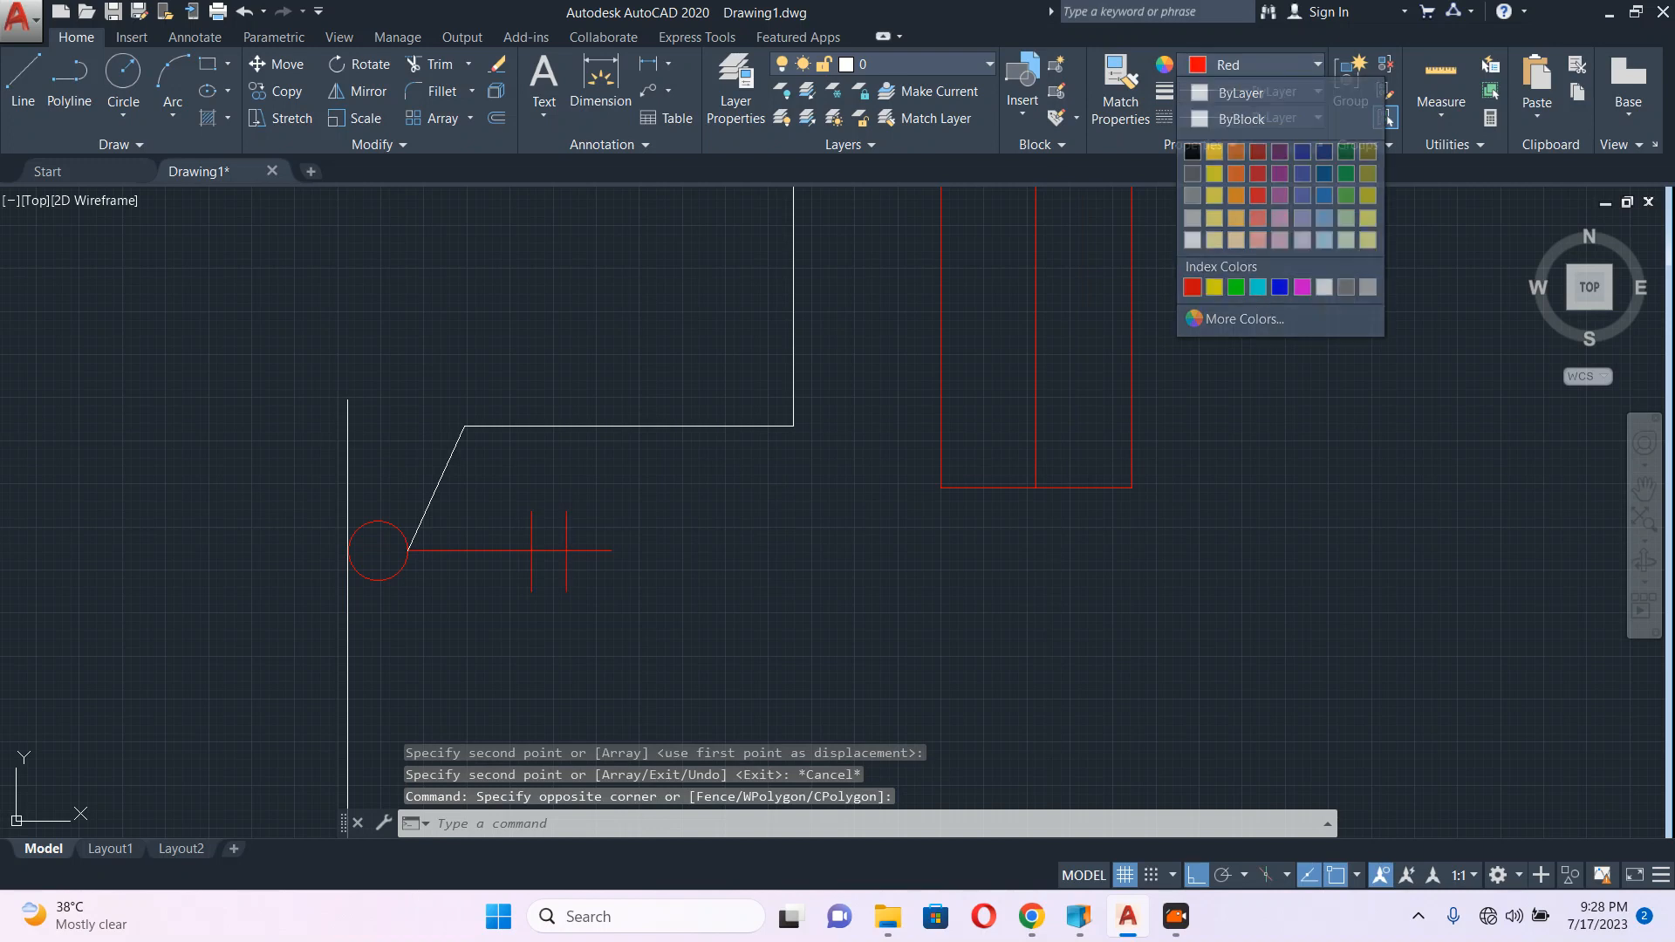
key(Escape)
Step: Erase the lower three horizontal ticks on the vertical switch wire near the first upper light, keeping only the uppermost one
scroll(931, 456, down, 4)
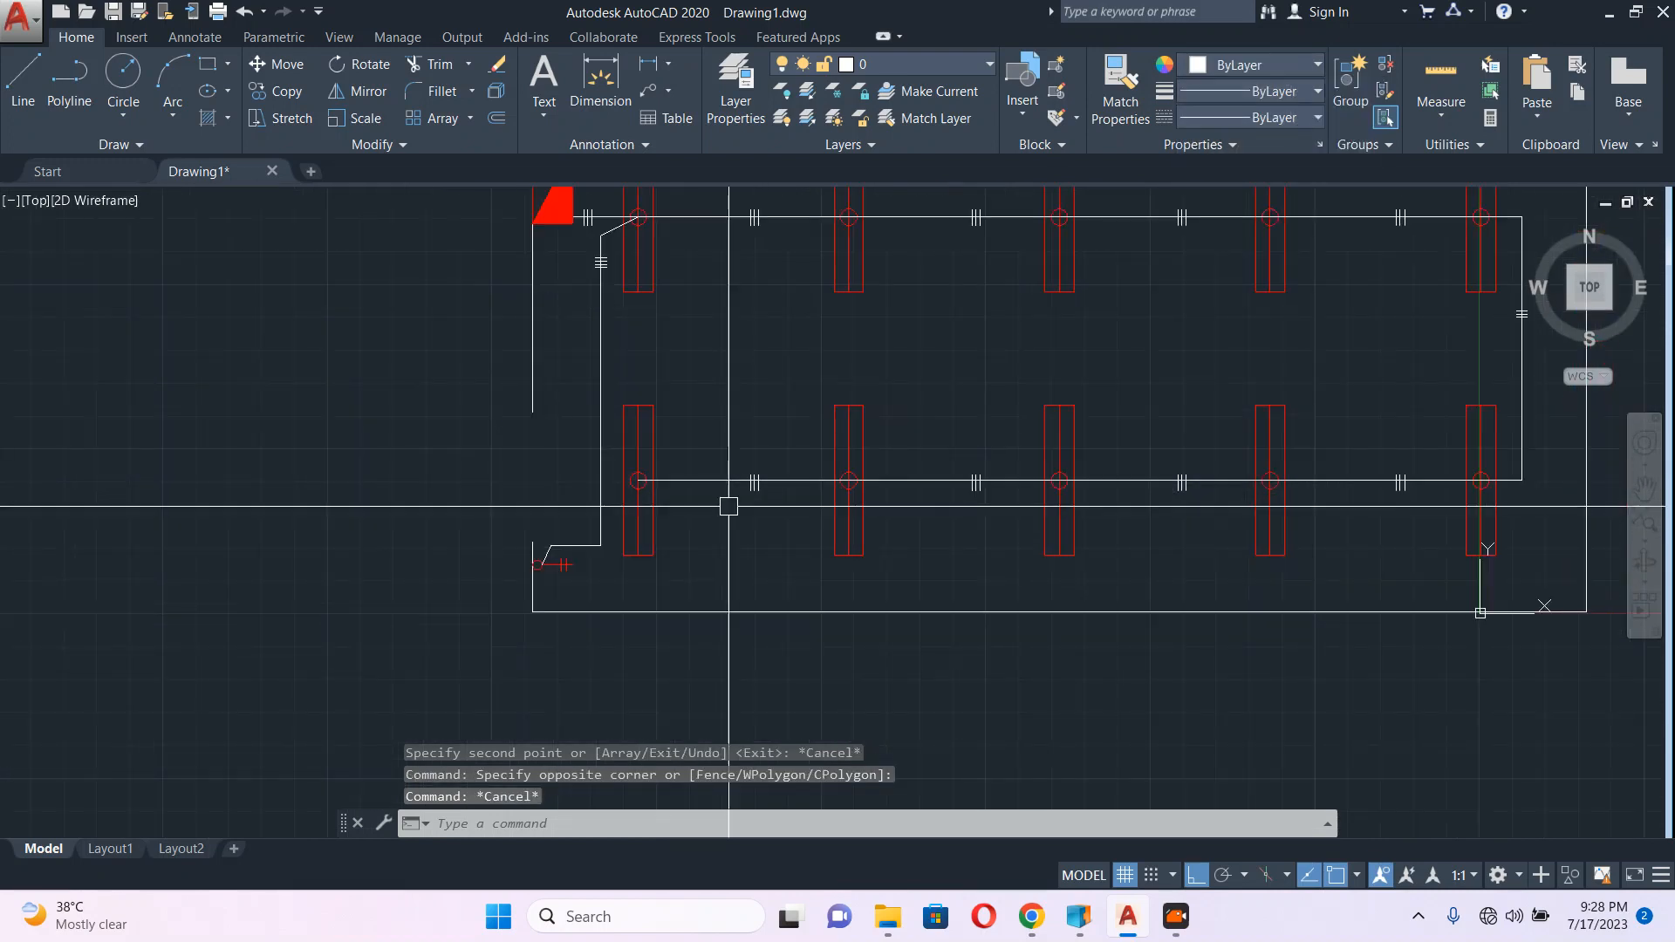
middle_drag(852, 291, 637, 395)
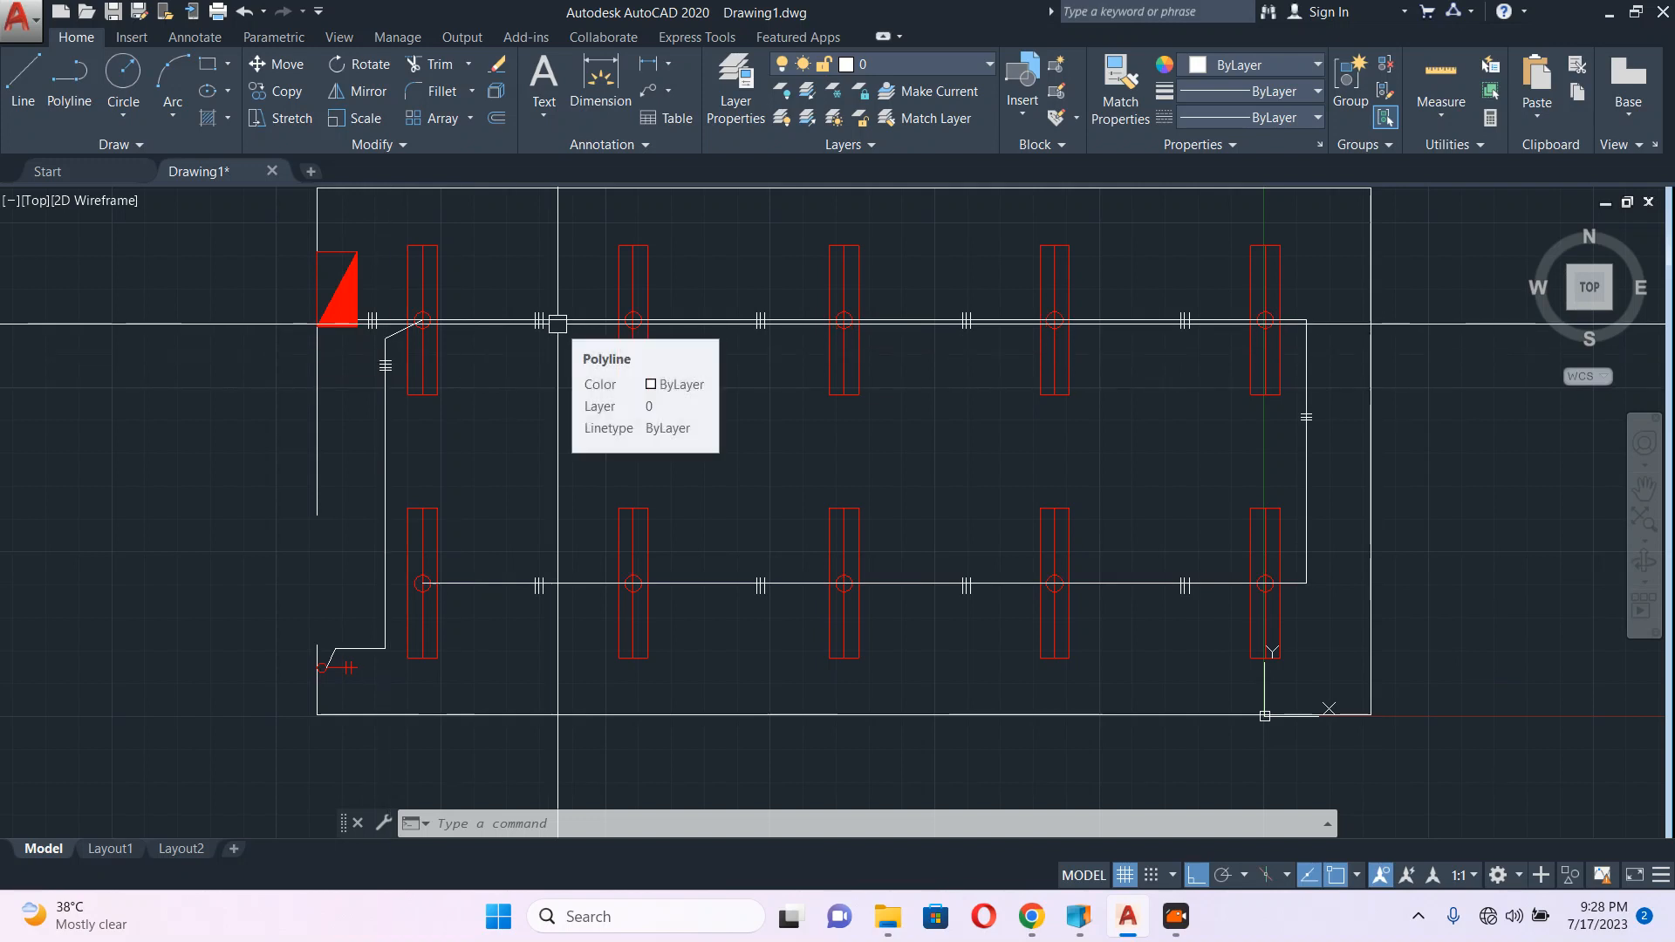
scroll(344, 315, up, 6)
click(418, 259)
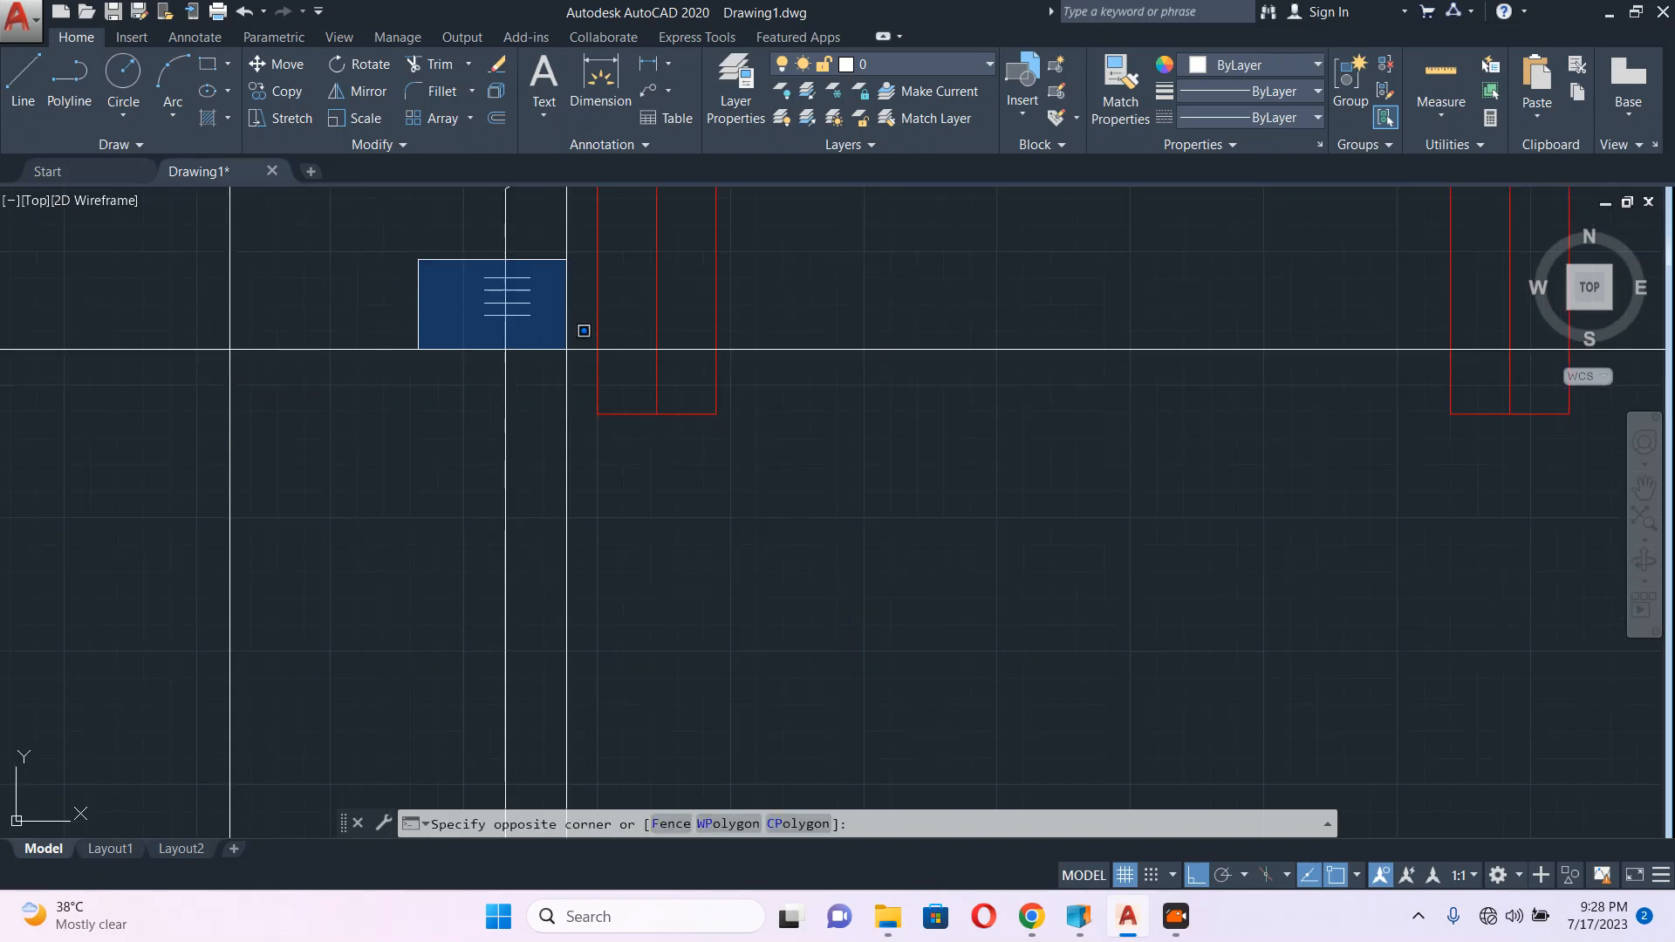
key(Escape)
scroll(453, 283, up, 4)
click(454, 282)
click(682, 438)
text(e)
key(Return)
key(Return)
Step: Copy the remaining horizontal tick twice downward along the switch wire at closer, even spacing
click(602, 268)
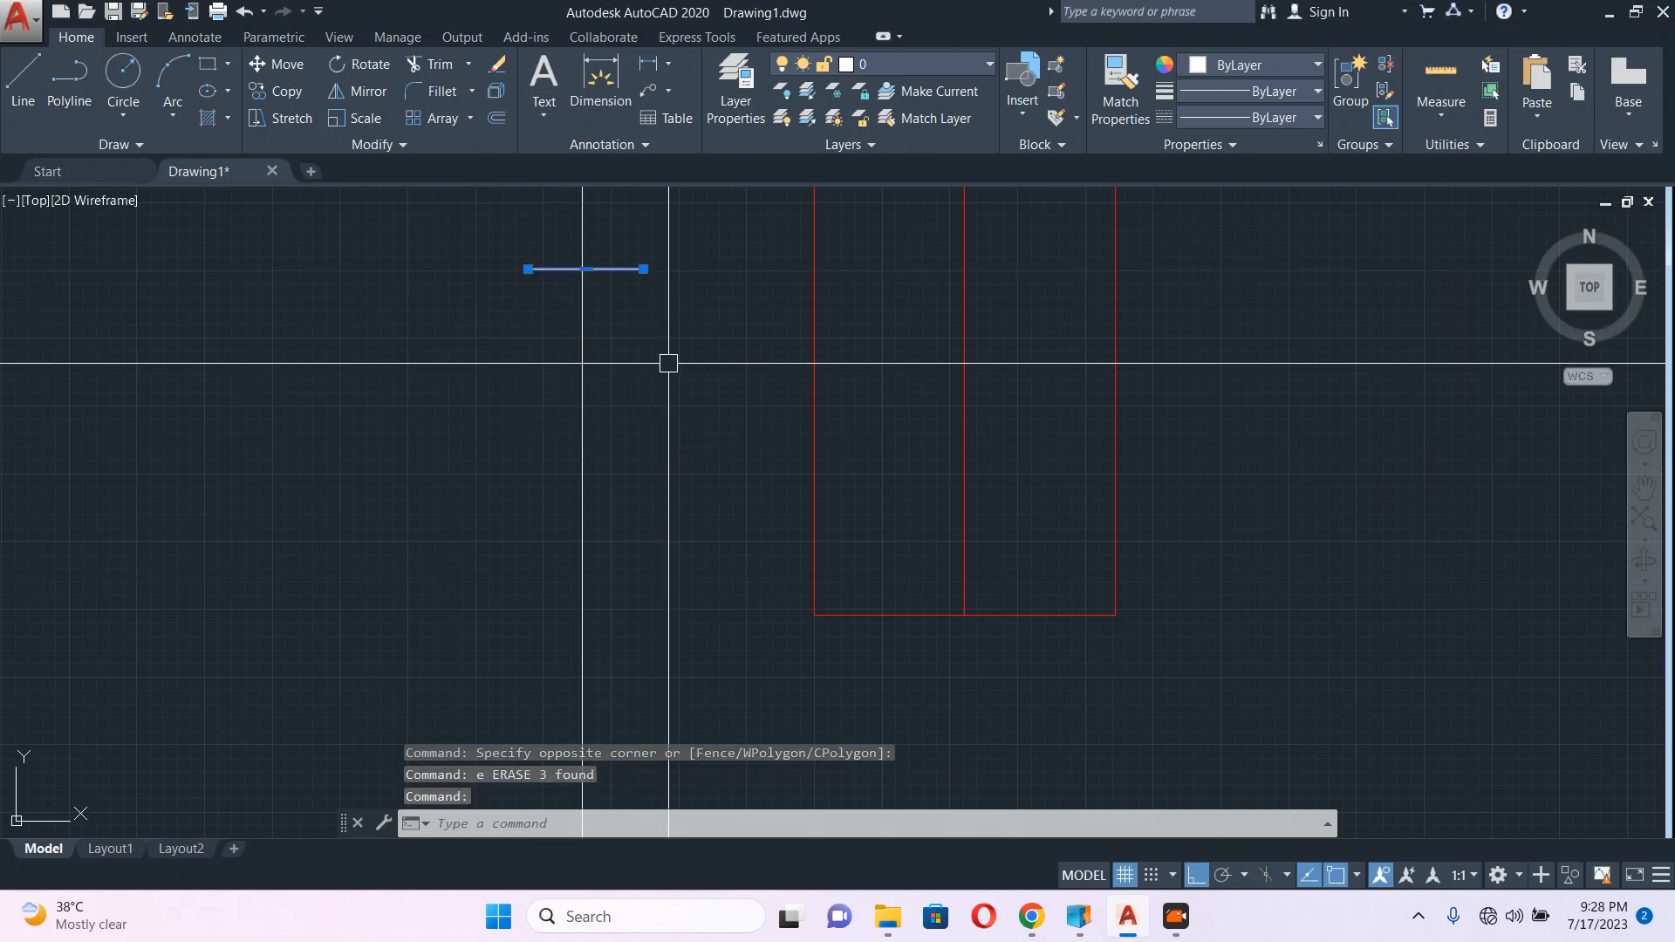
scroll(642, 543, down, 2)
middle_drag(626, 536, 623, 430)
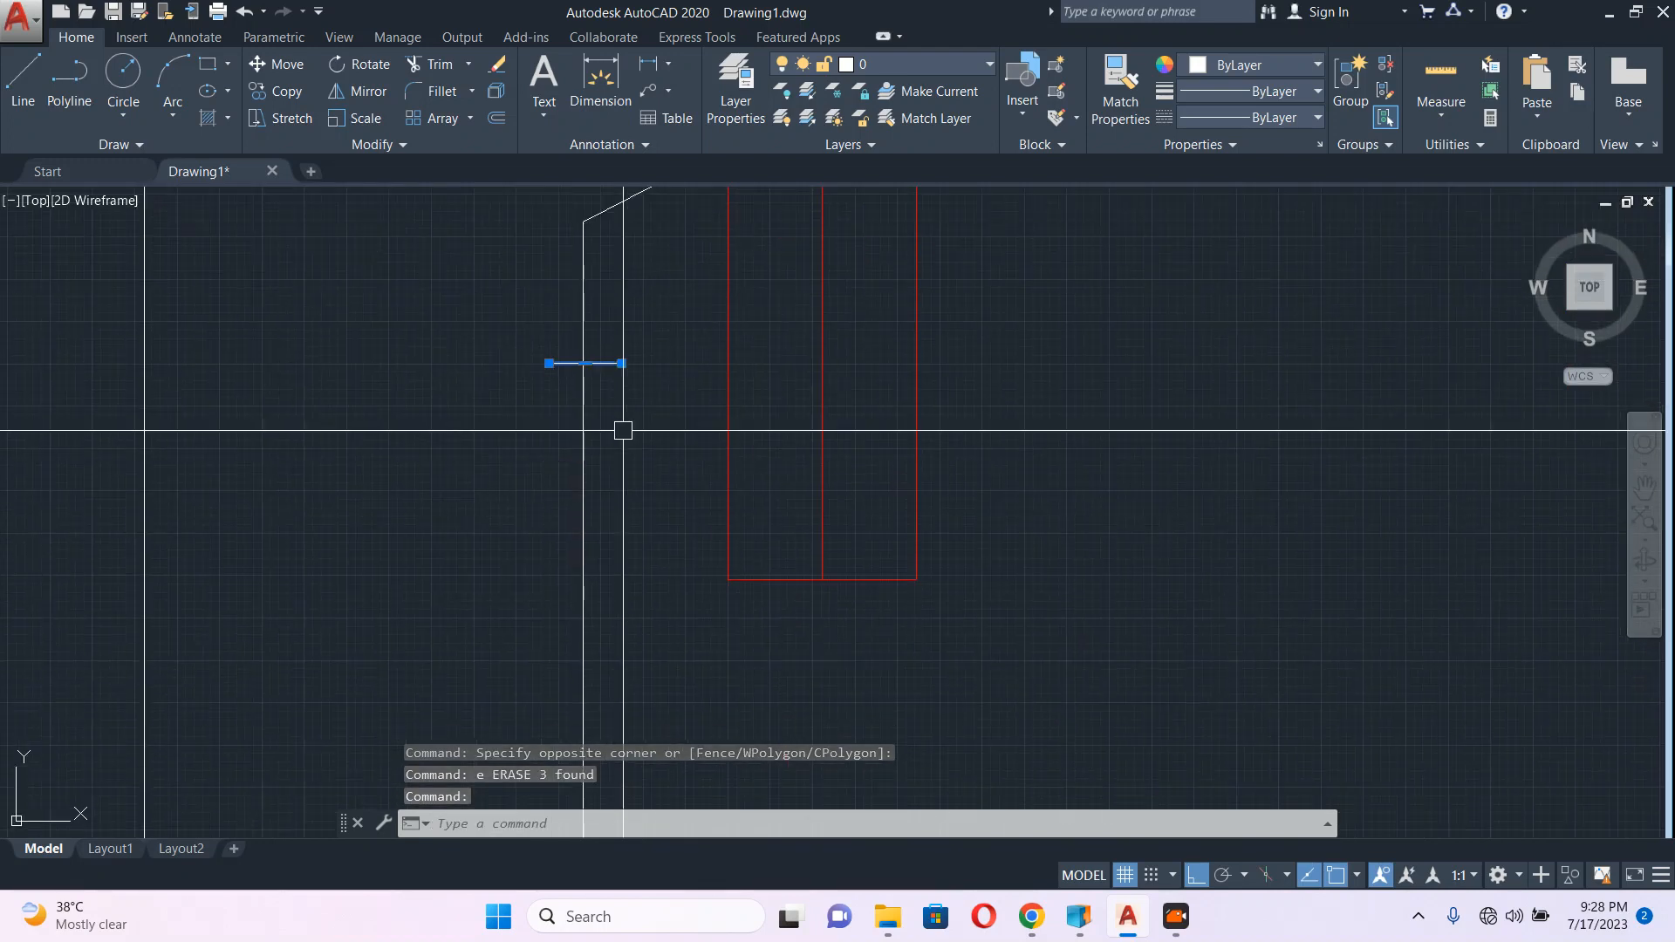
text(co)
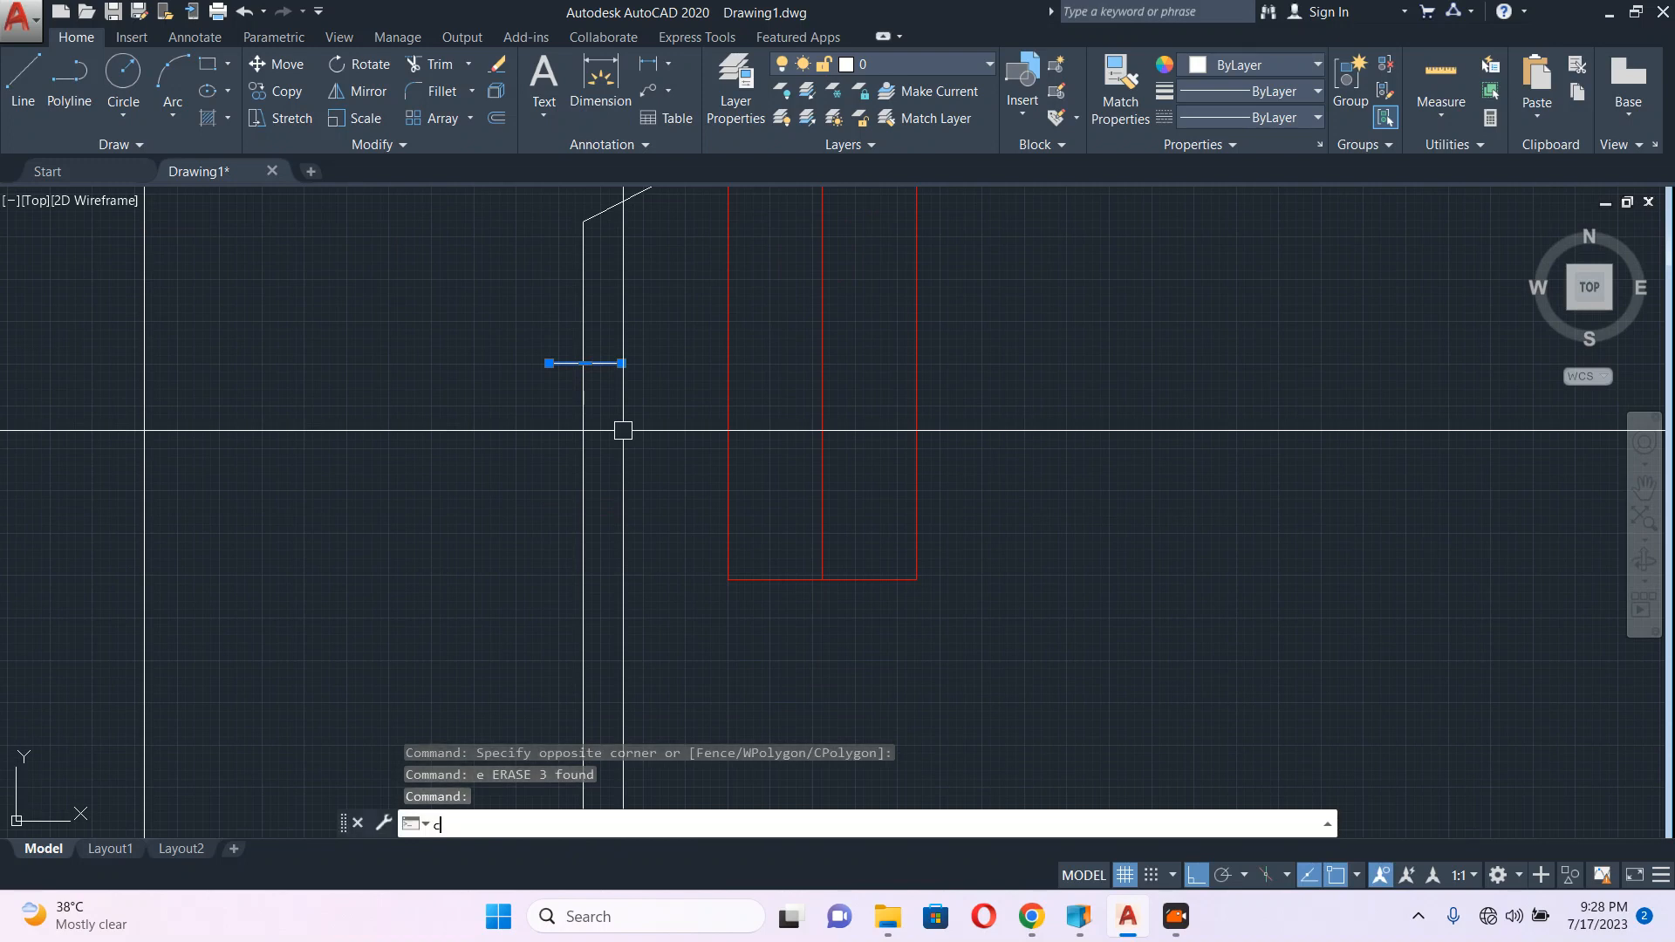
key(Return)
click(625, 425)
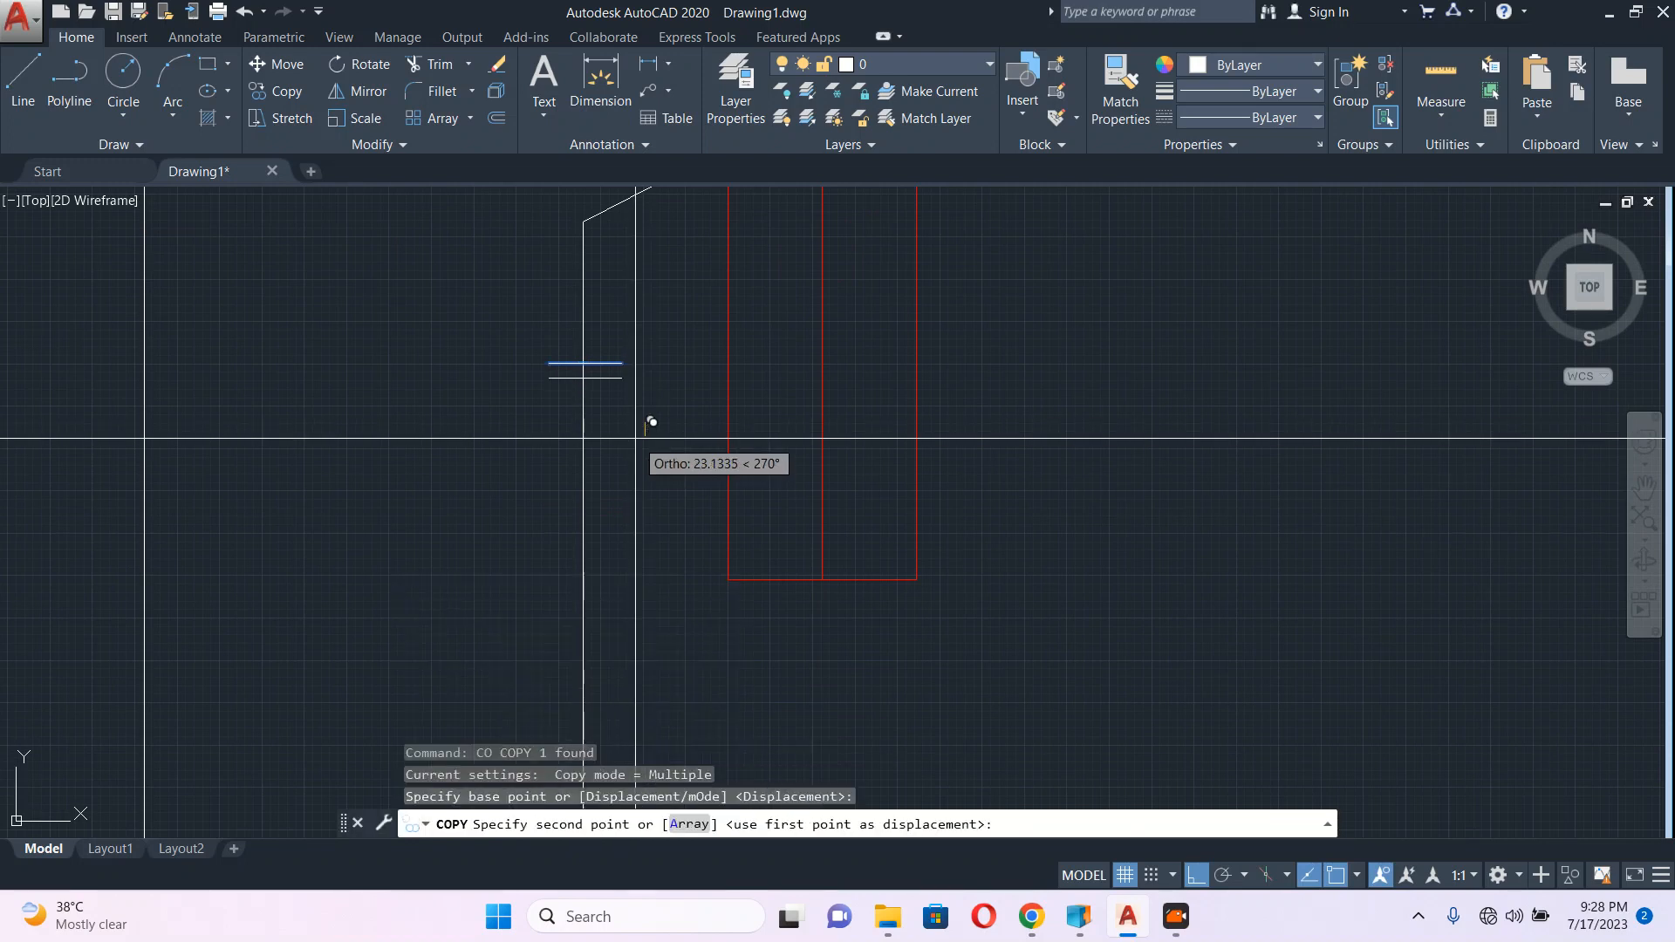
click(648, 423)
key(Escape)
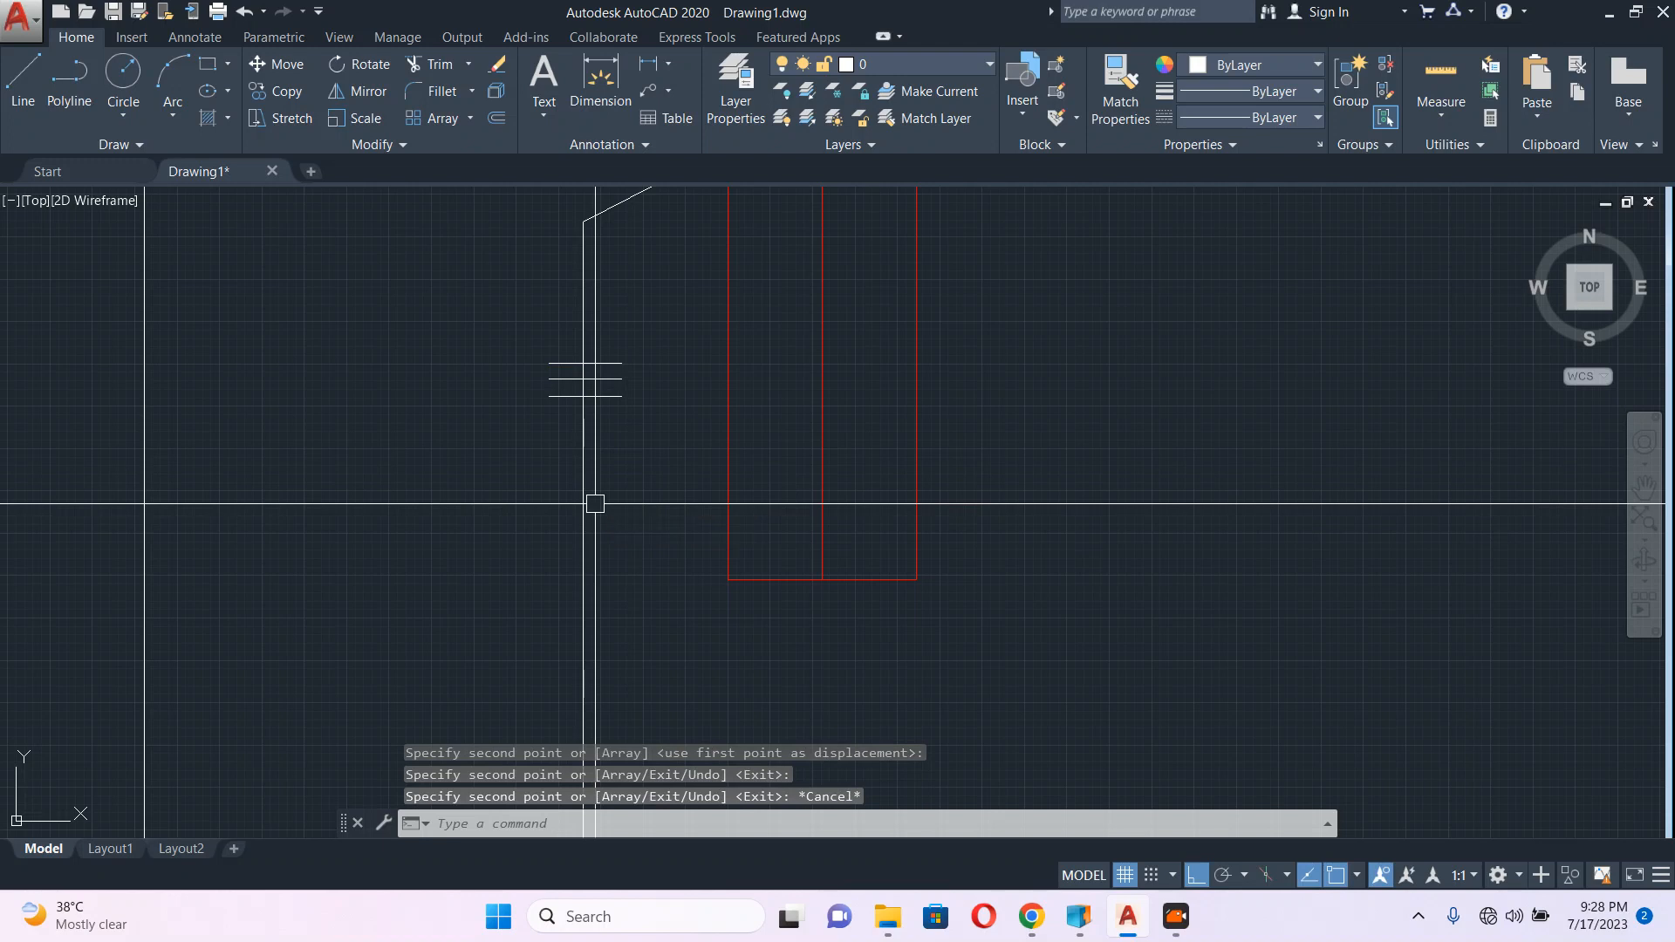
Step: Copy the lower two horizontal ticks downward on the switch wire to make a group of five evenly spaced ticks
click(648, 375)
click(613, 445)
text(co)
key(Return)
click(651, 463)
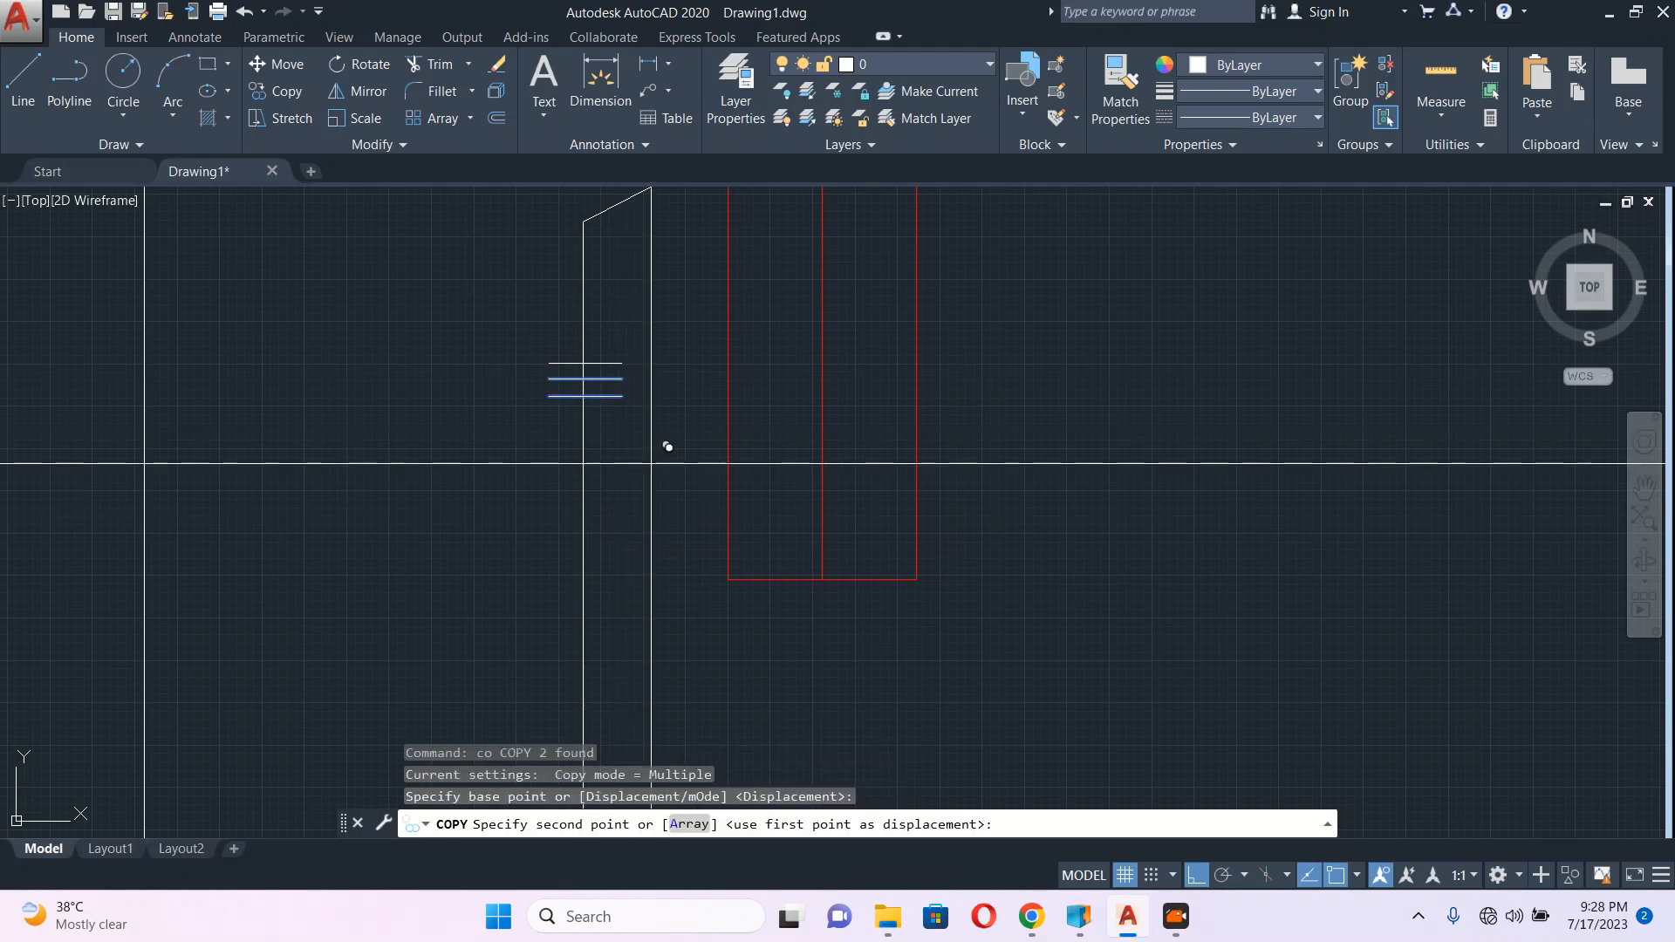
click(672, 487)
key(Escape)
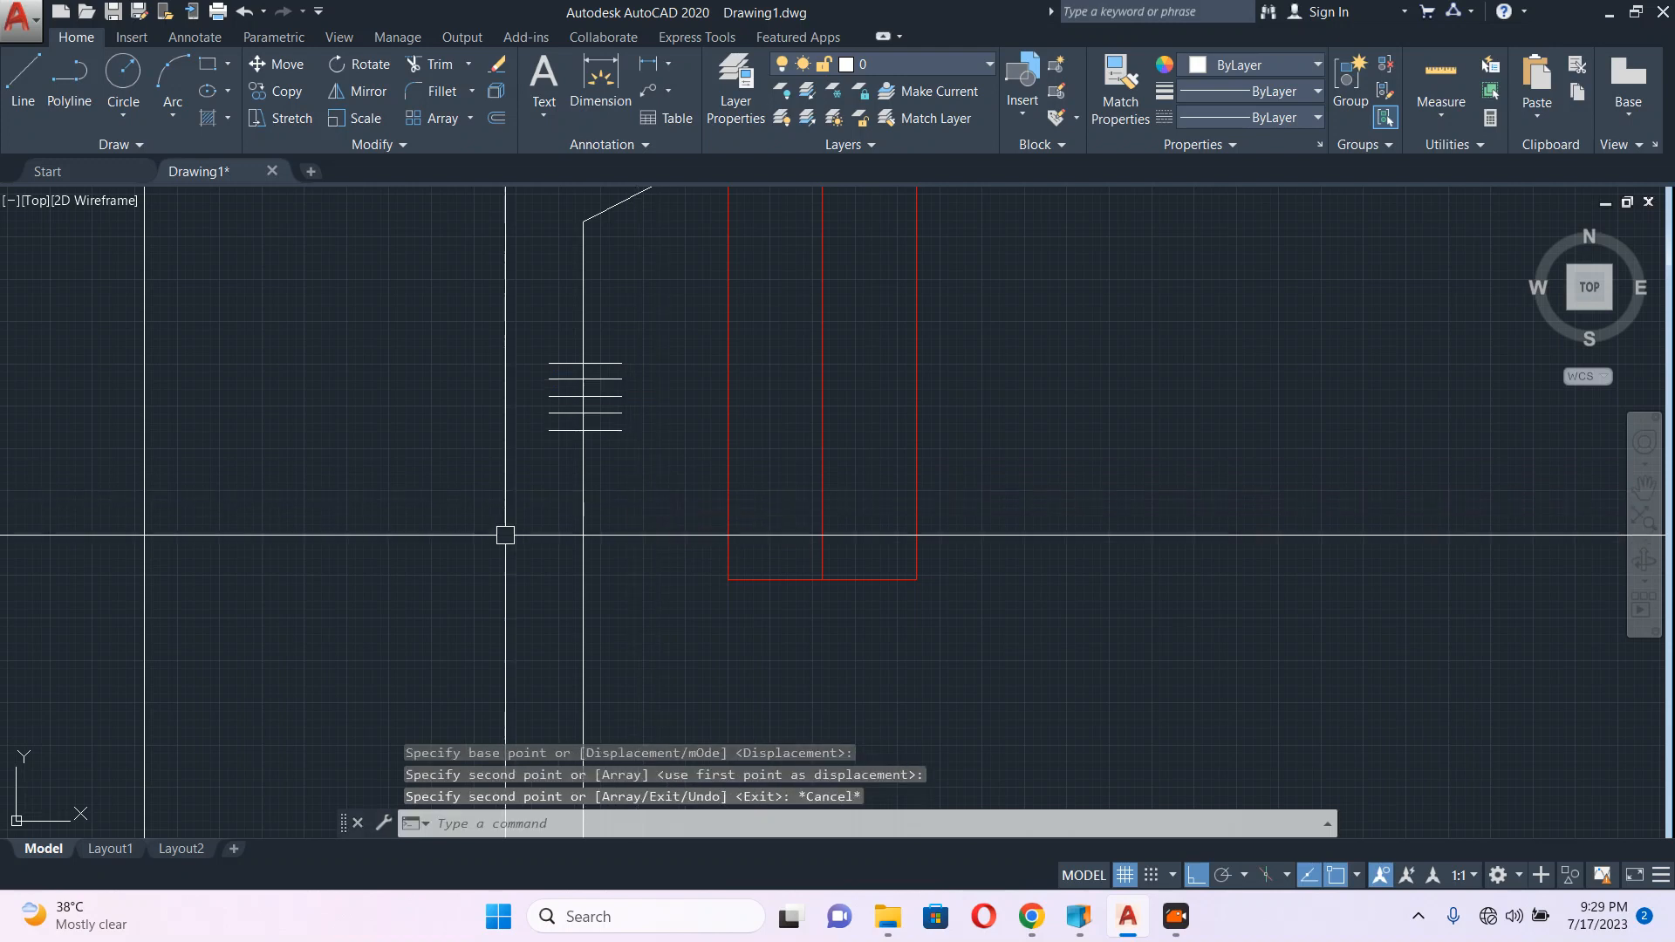
Step: Copy the last tick between the first two upper lights slightly along the wire to give that group a fourth tick
scroll(594, 418, down, 5)
scroll(1374, 653, up, 1)
middle_drag(595, 377, 537, 455)
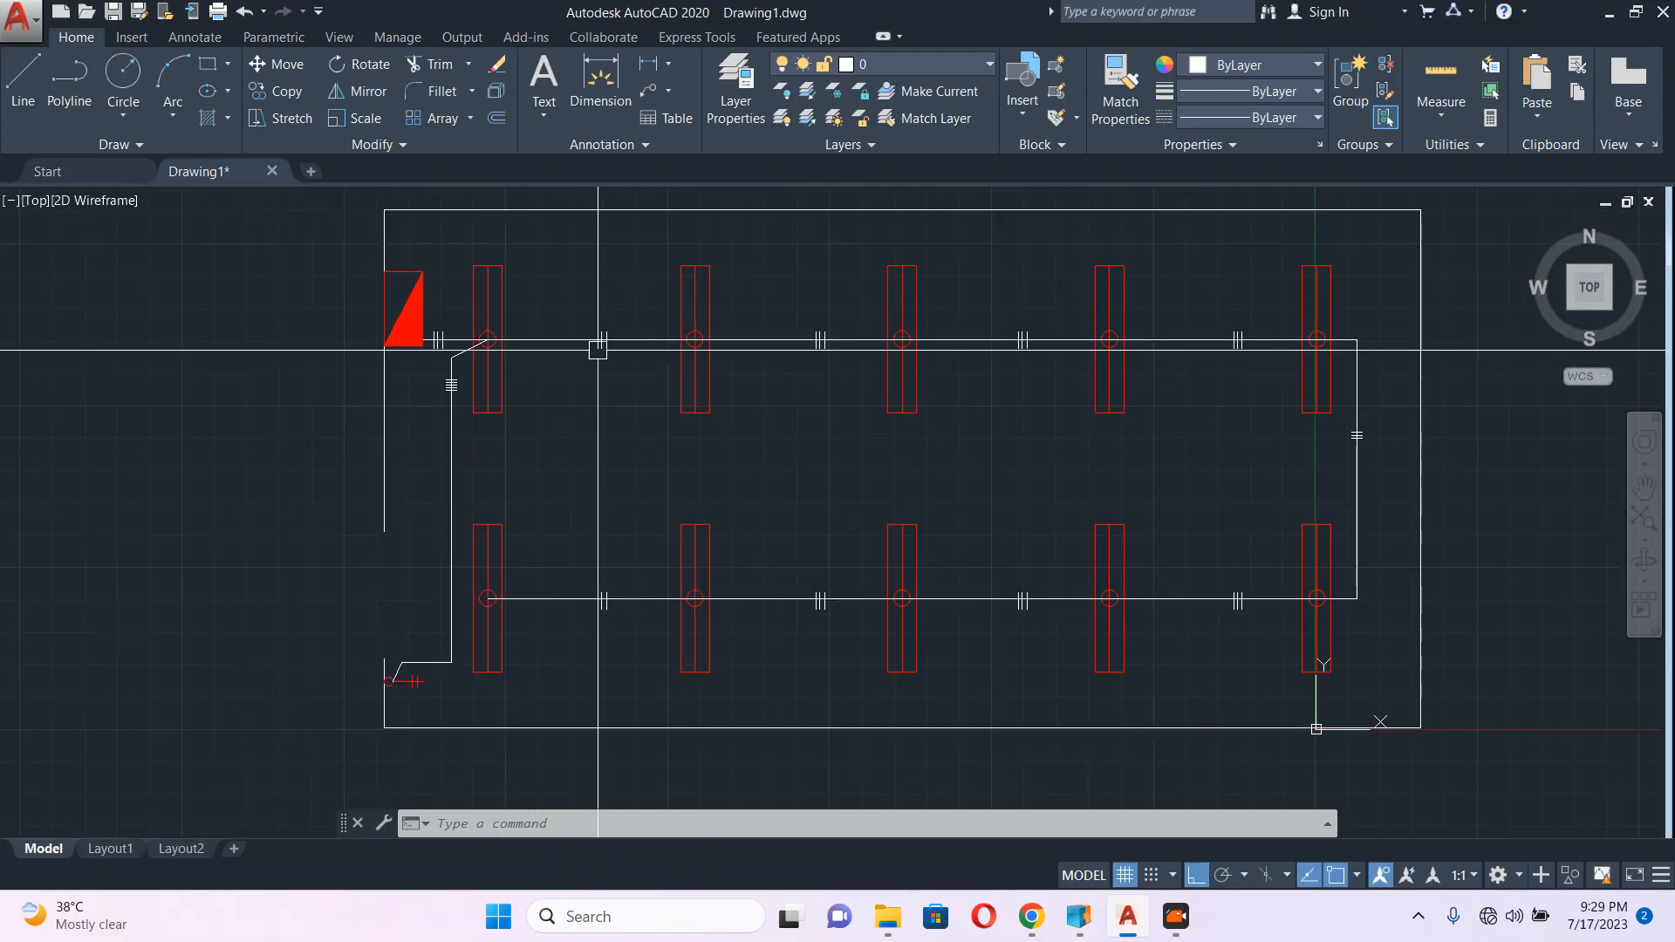
scroll(611, 350, up, 6)
click(593, 323)
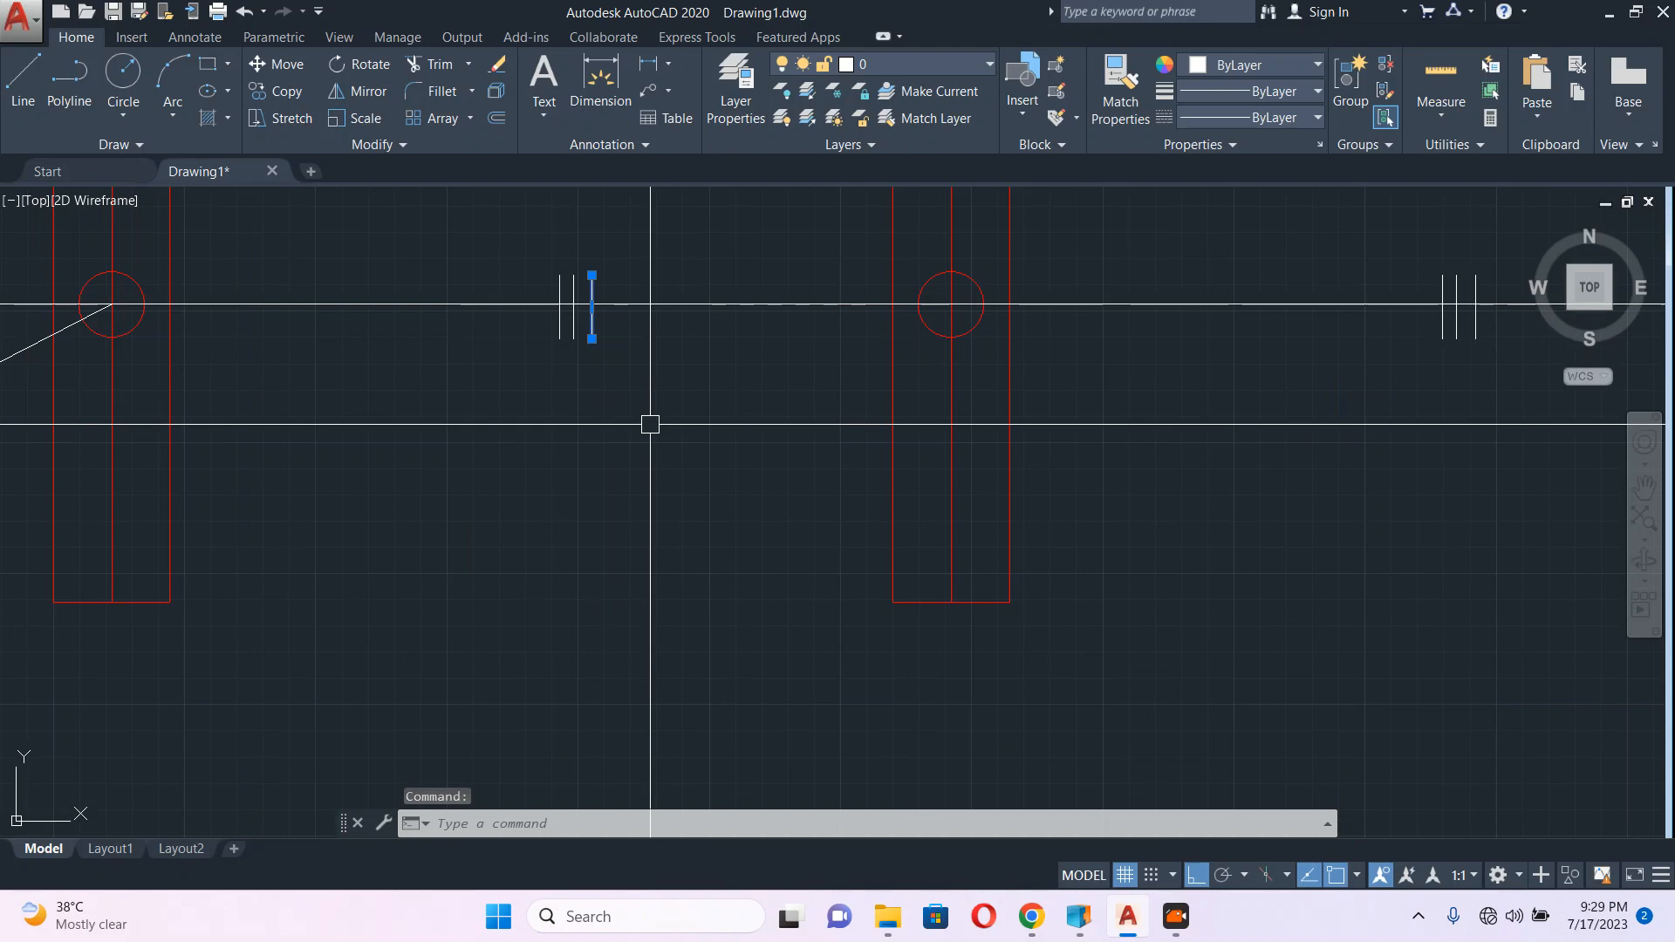
scroll(646, 426, down, 4)
mouse_move(636, 497)
middle_down()
mouse_move(617, 400)
mouse_move(1076, 576)
middle_up()
scroll(1076, 576, down, 2)
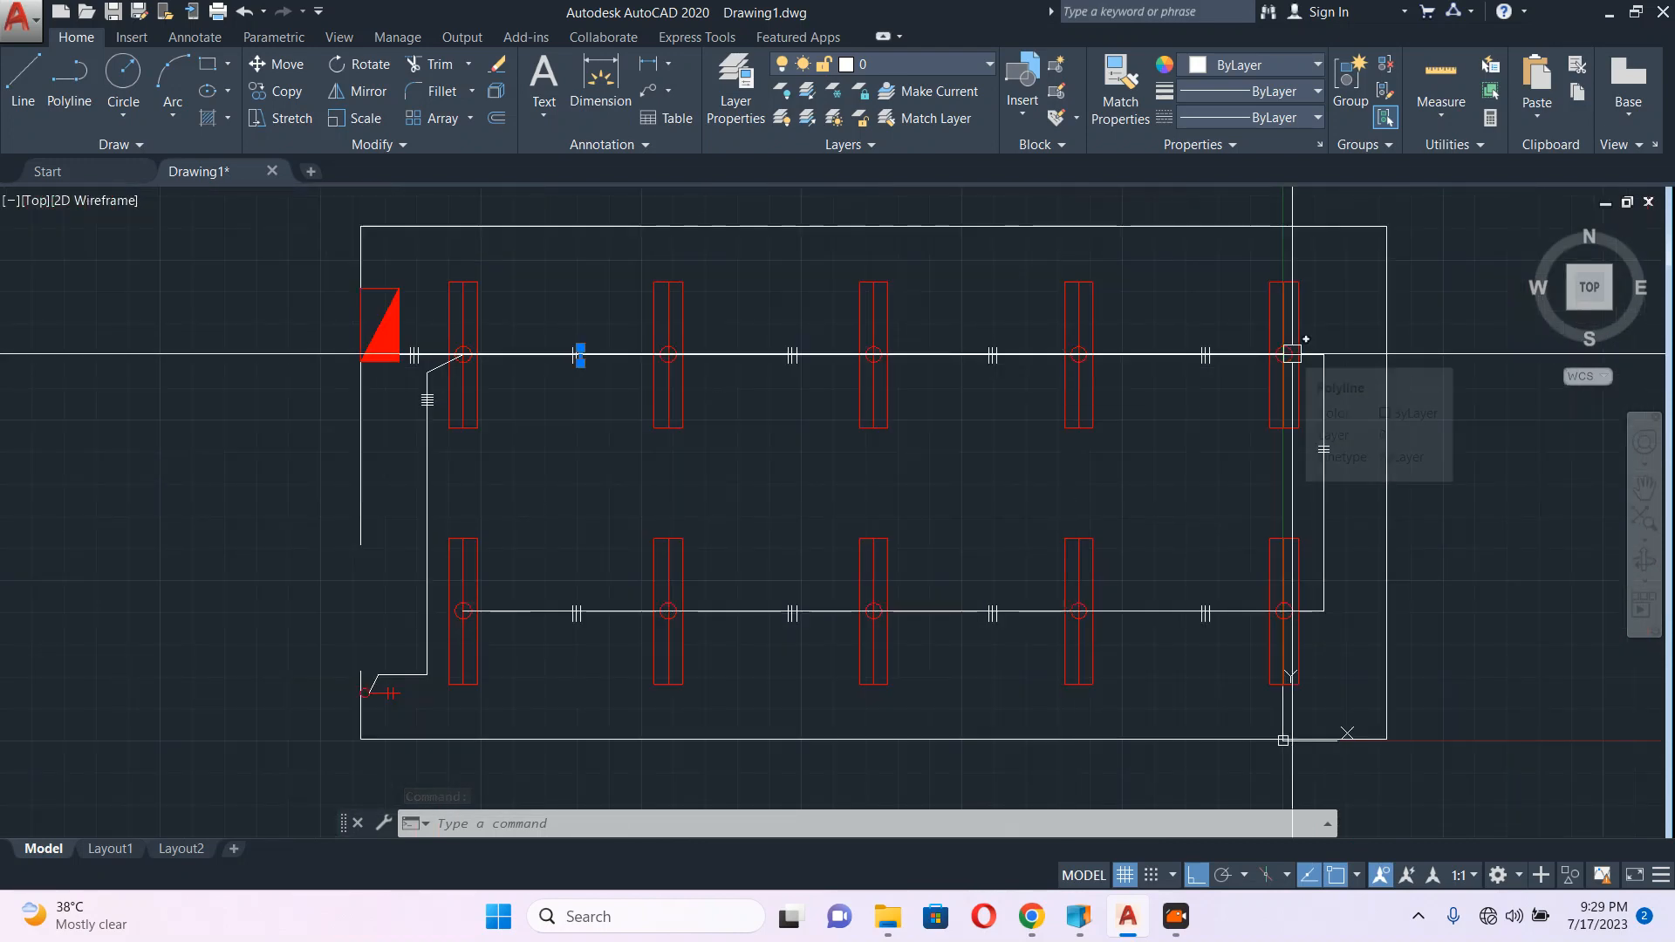
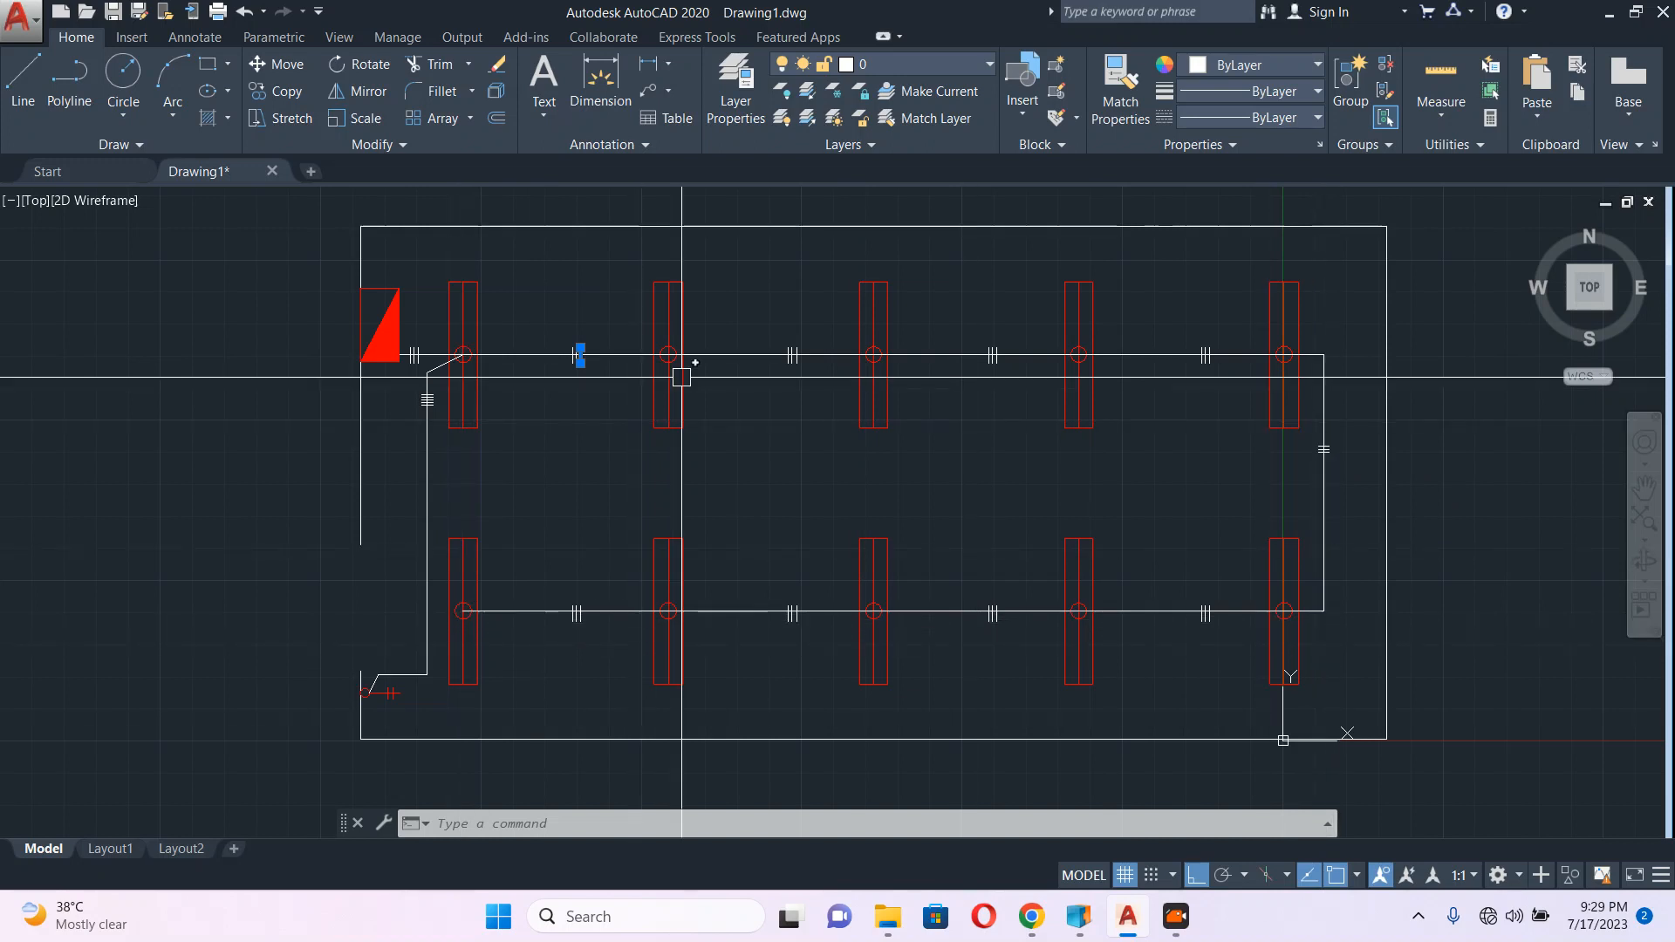
scroll(591, 355, up, 8)
text(co)
key(Return)
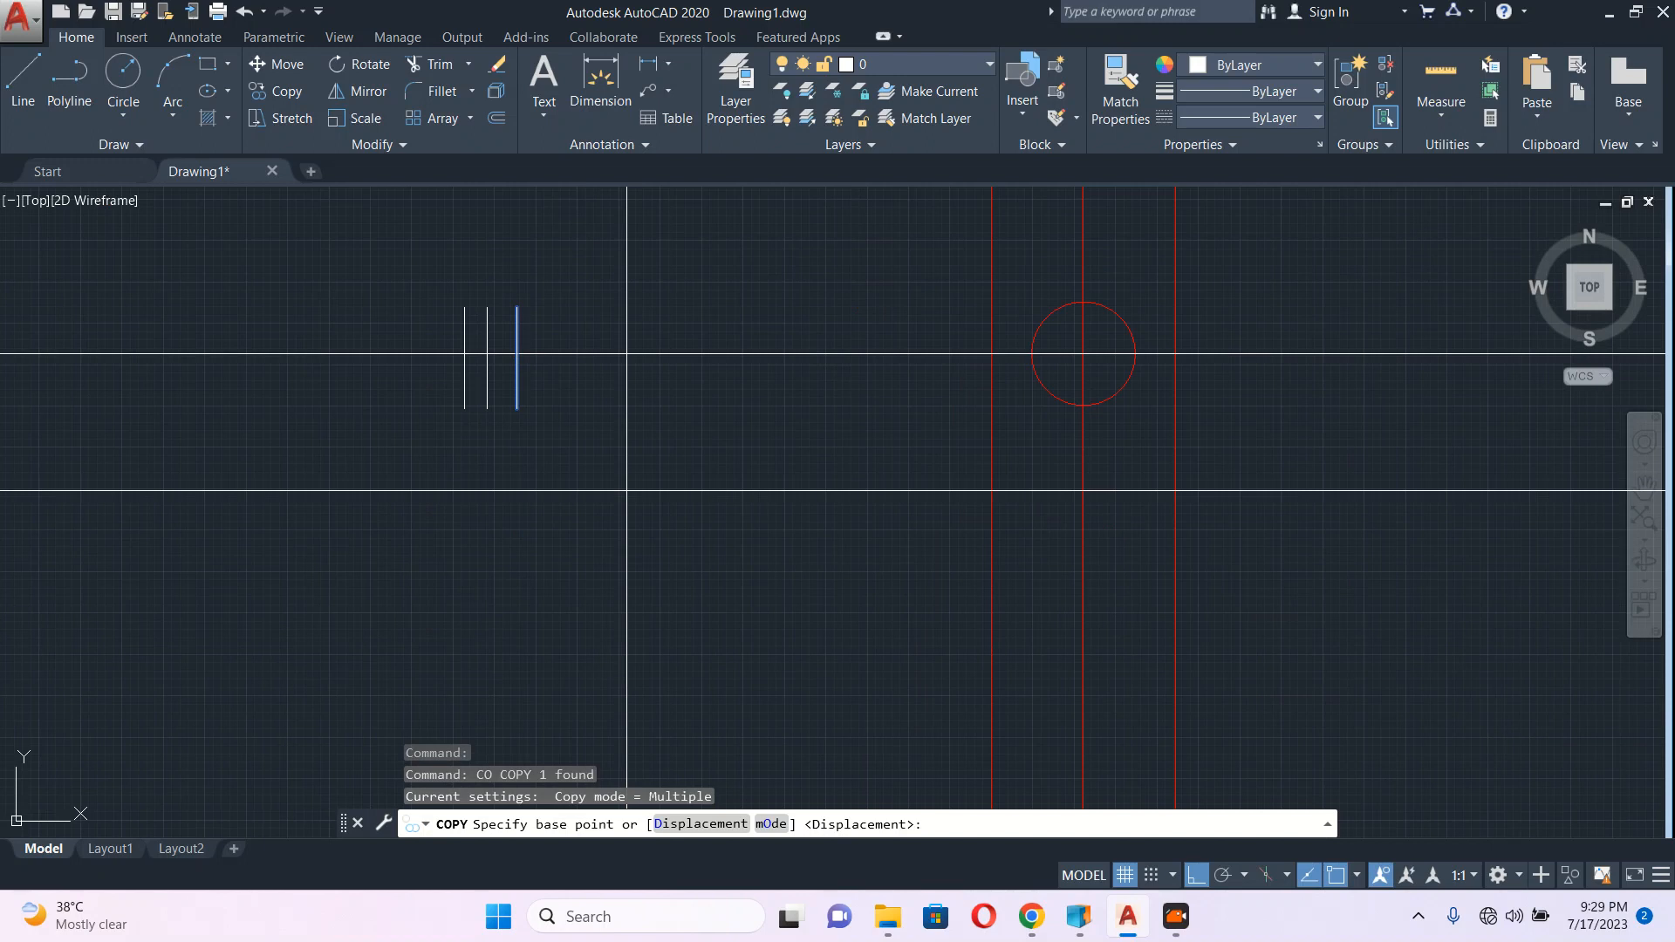
click(628, 491)
click(653, 492)
Step: Place further copies of the tick beside the other three groups on the upper row's wire, giving each four ticks
middle_drag(1223, 541, 484, 459)
scroll(484, 458, down, 5)
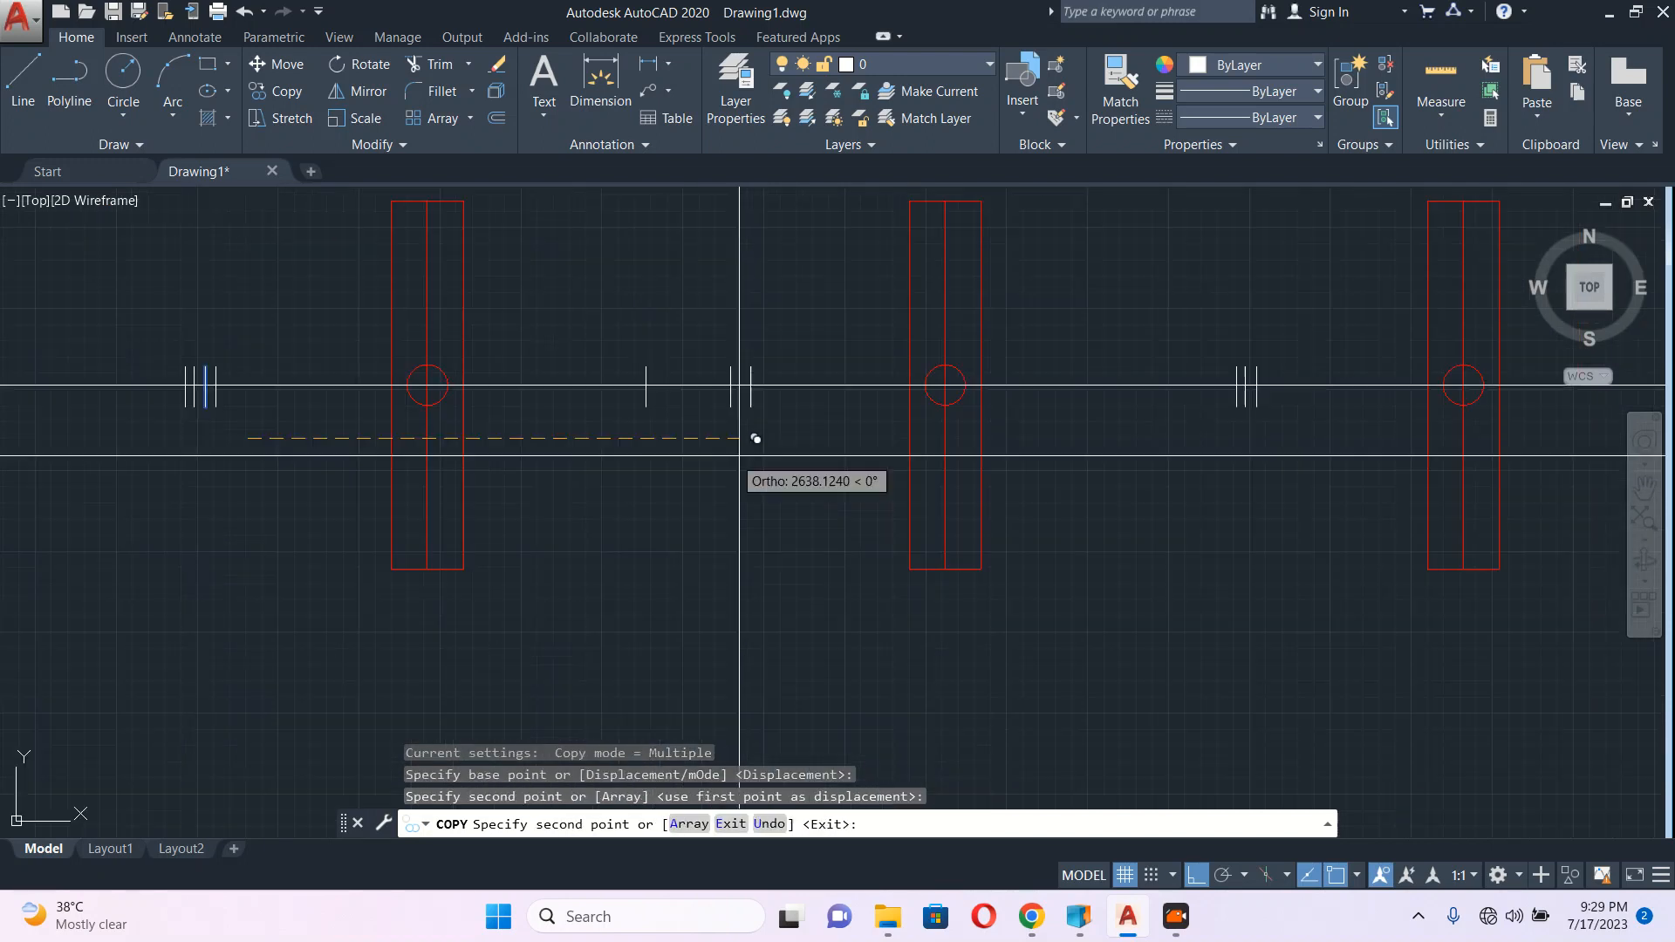
click(807, 456)
click(1327, 457)
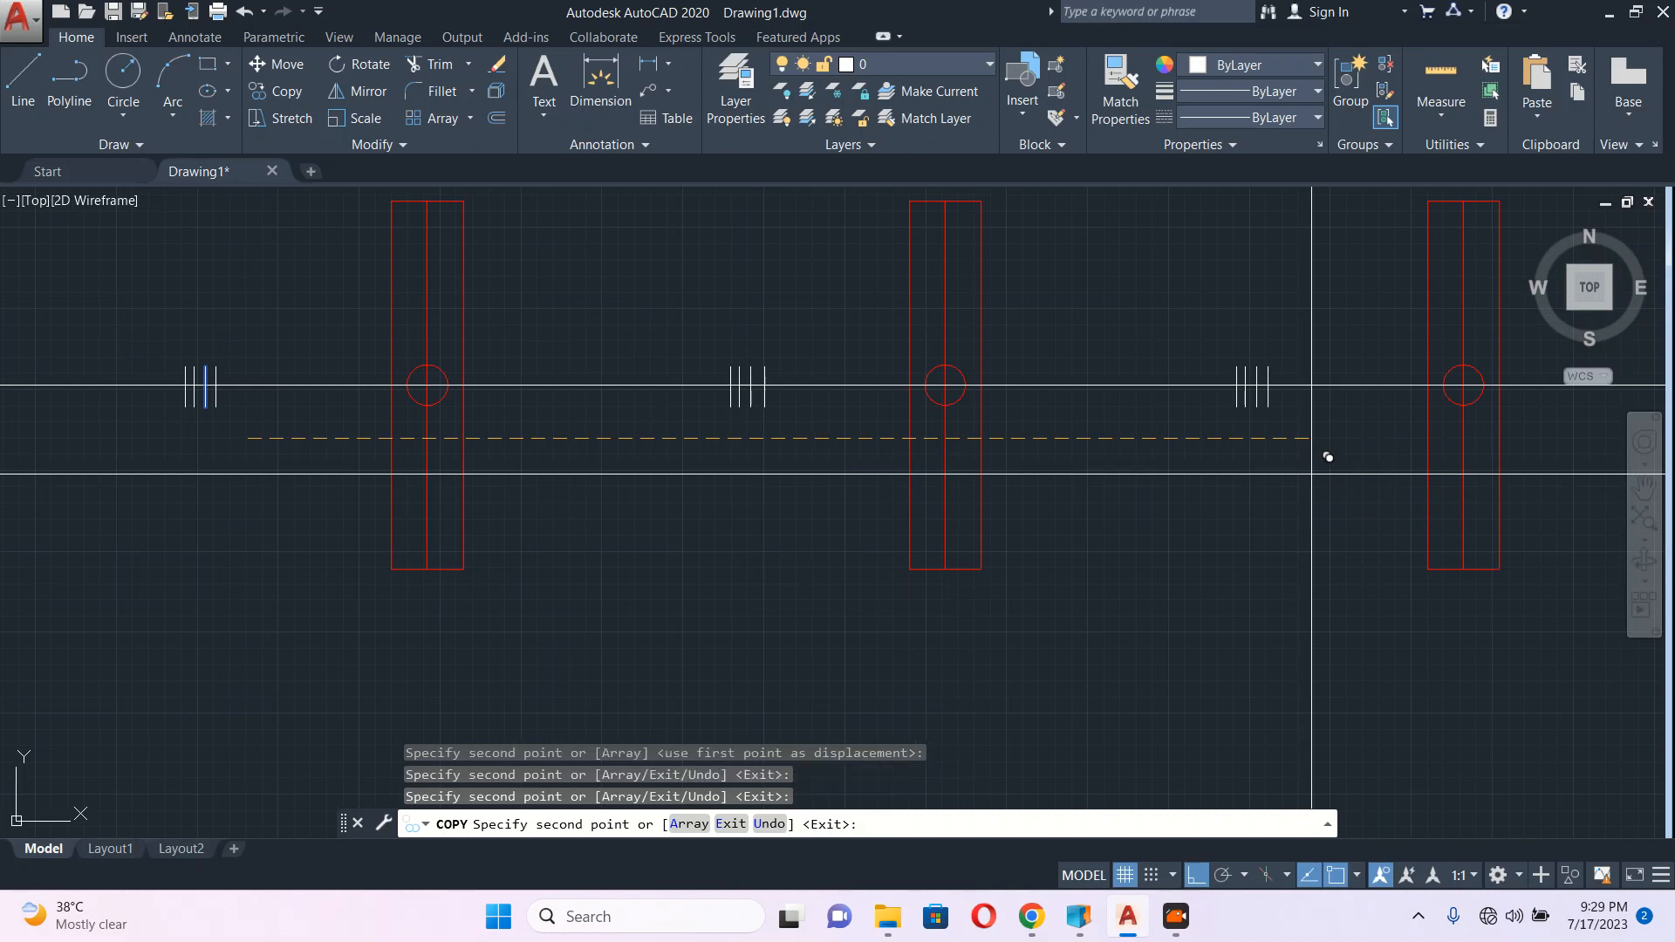
middle_drag(1328, 468, 1046, 476)
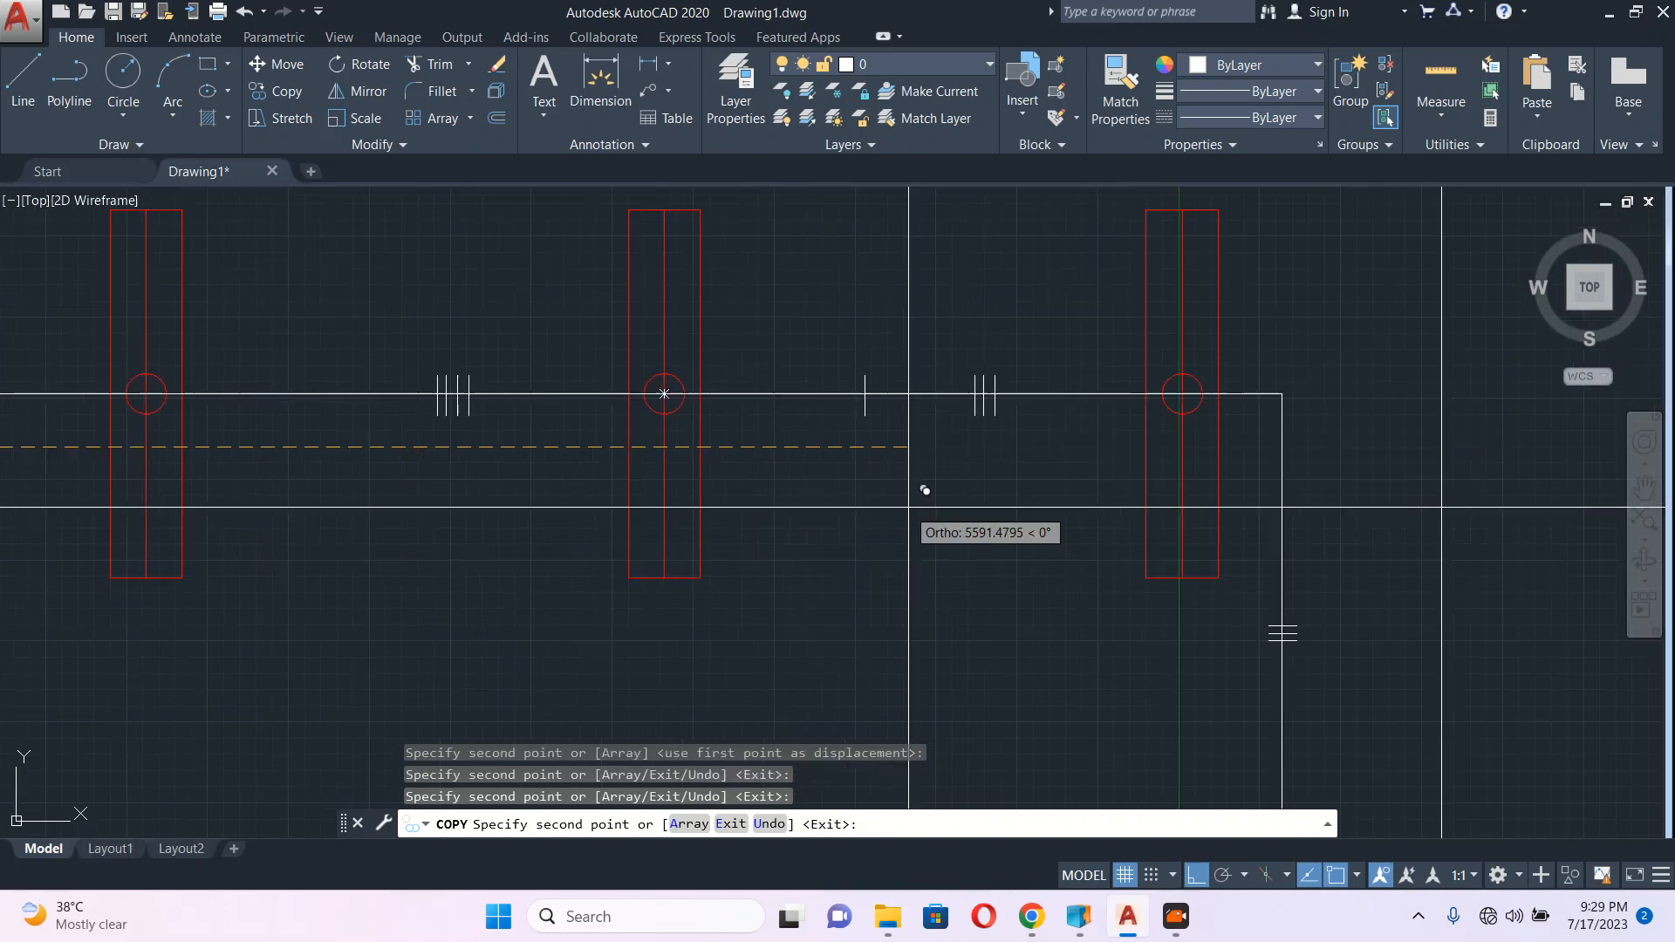
click(1067, 496)
key(Escape)
Step: Examine the tick marks along the wiring of both light rows and around the switch
scroll(1060, 515, down, 3)
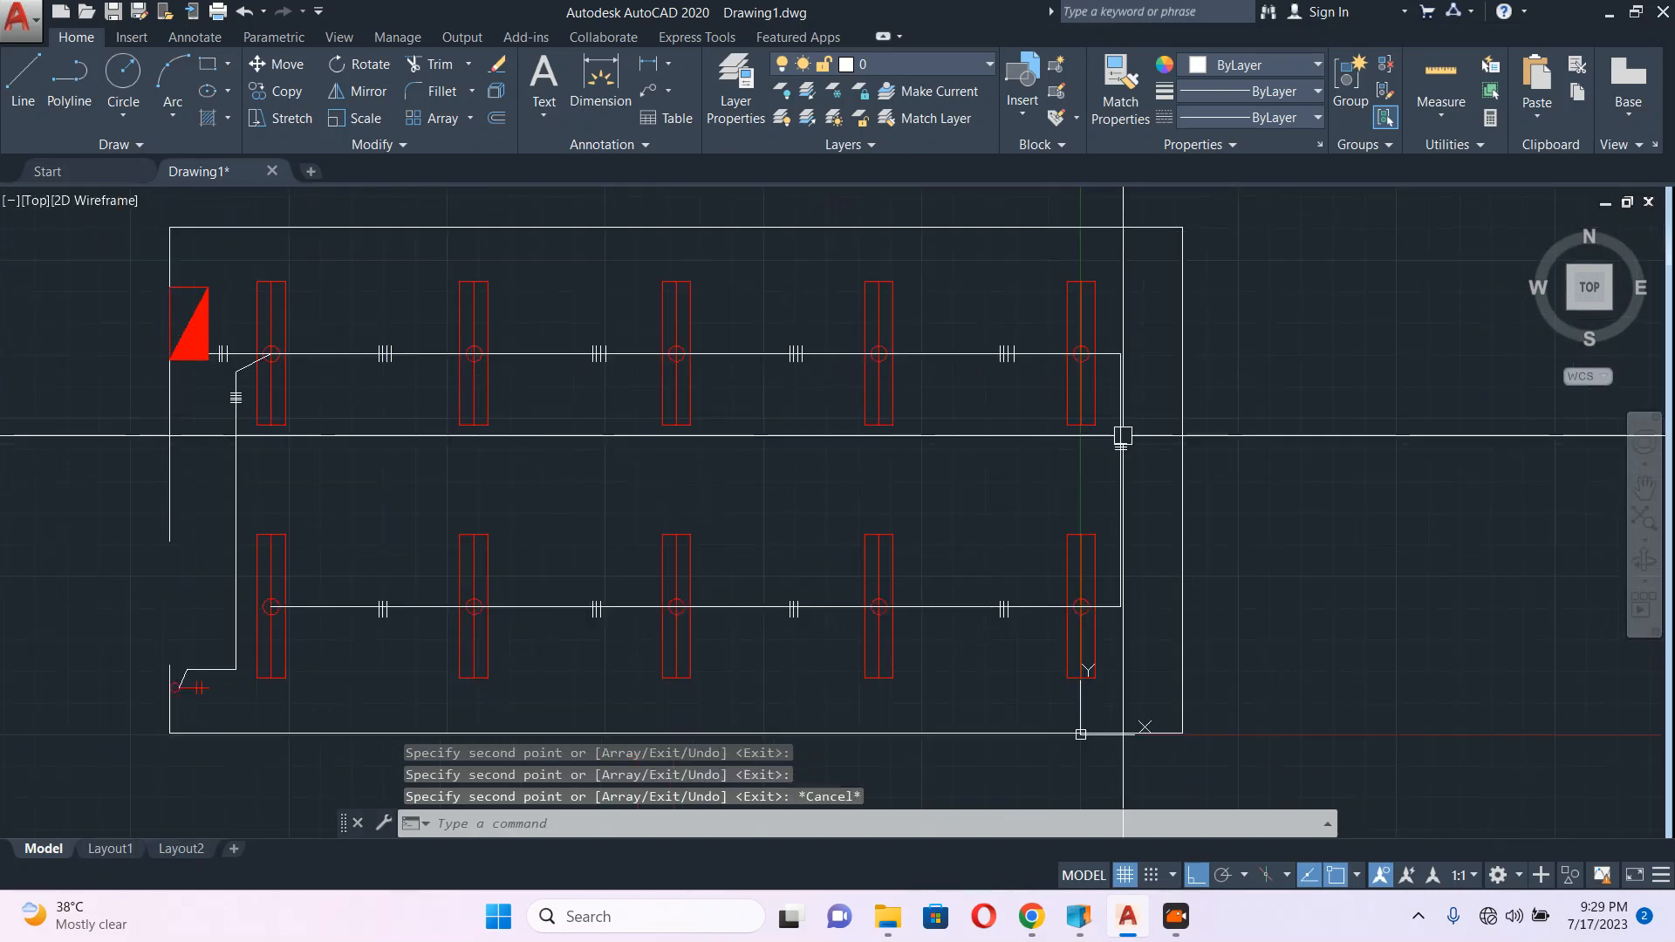
middle_drag(335, 590, 483, 535)
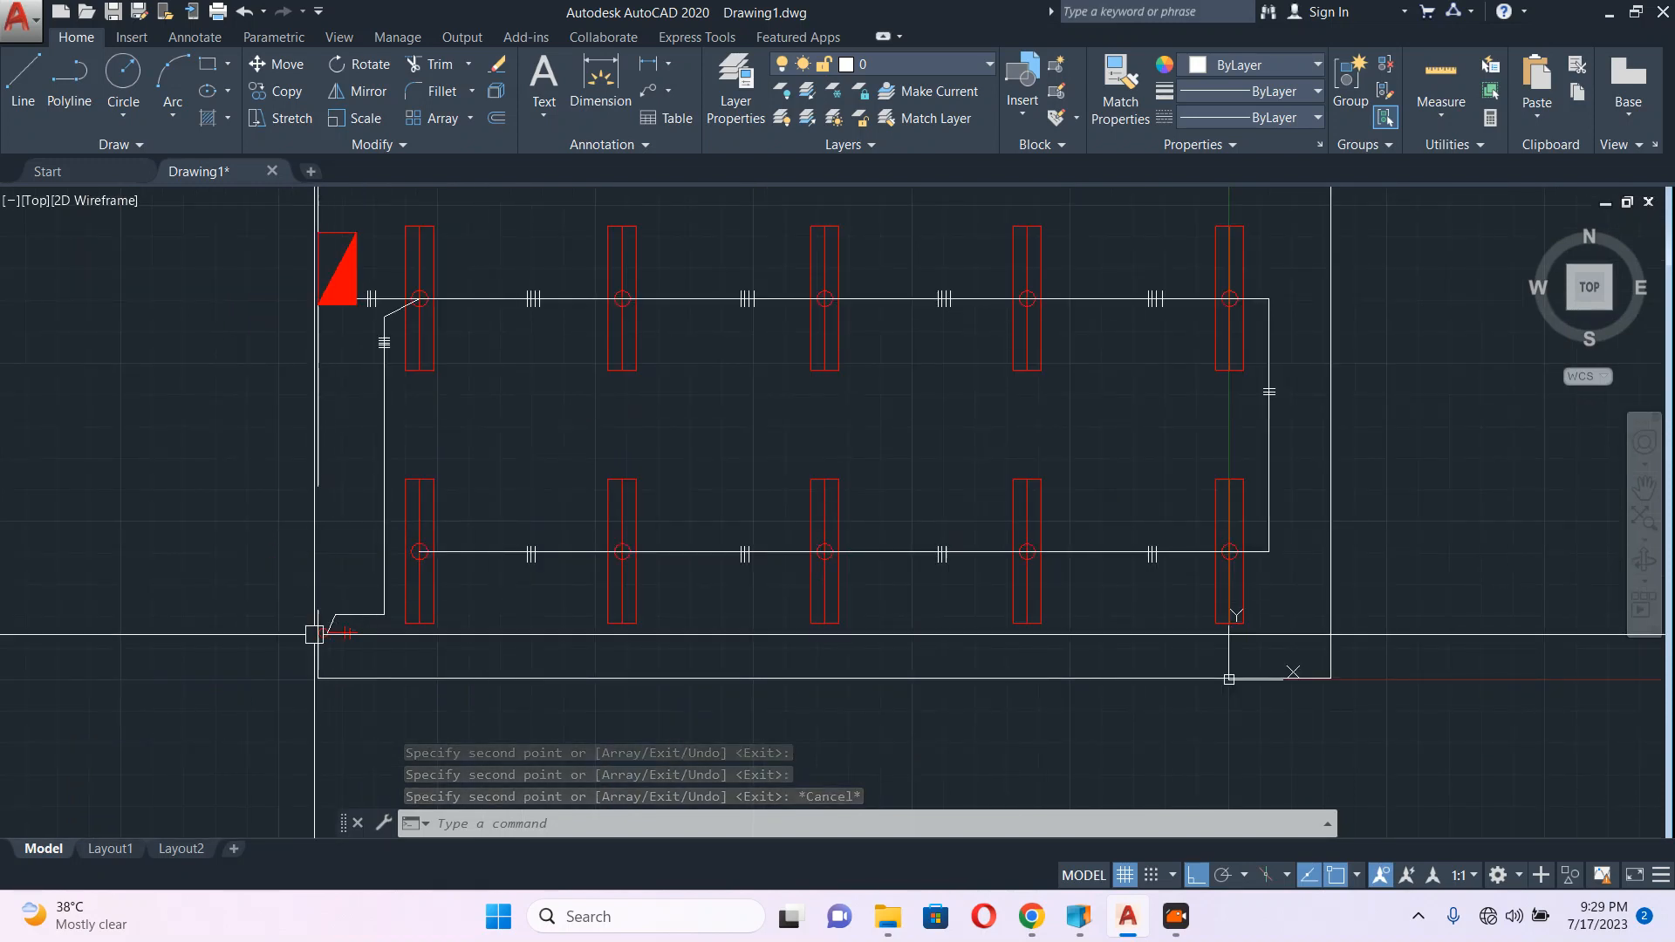
scroll(330, 629, up, 4)
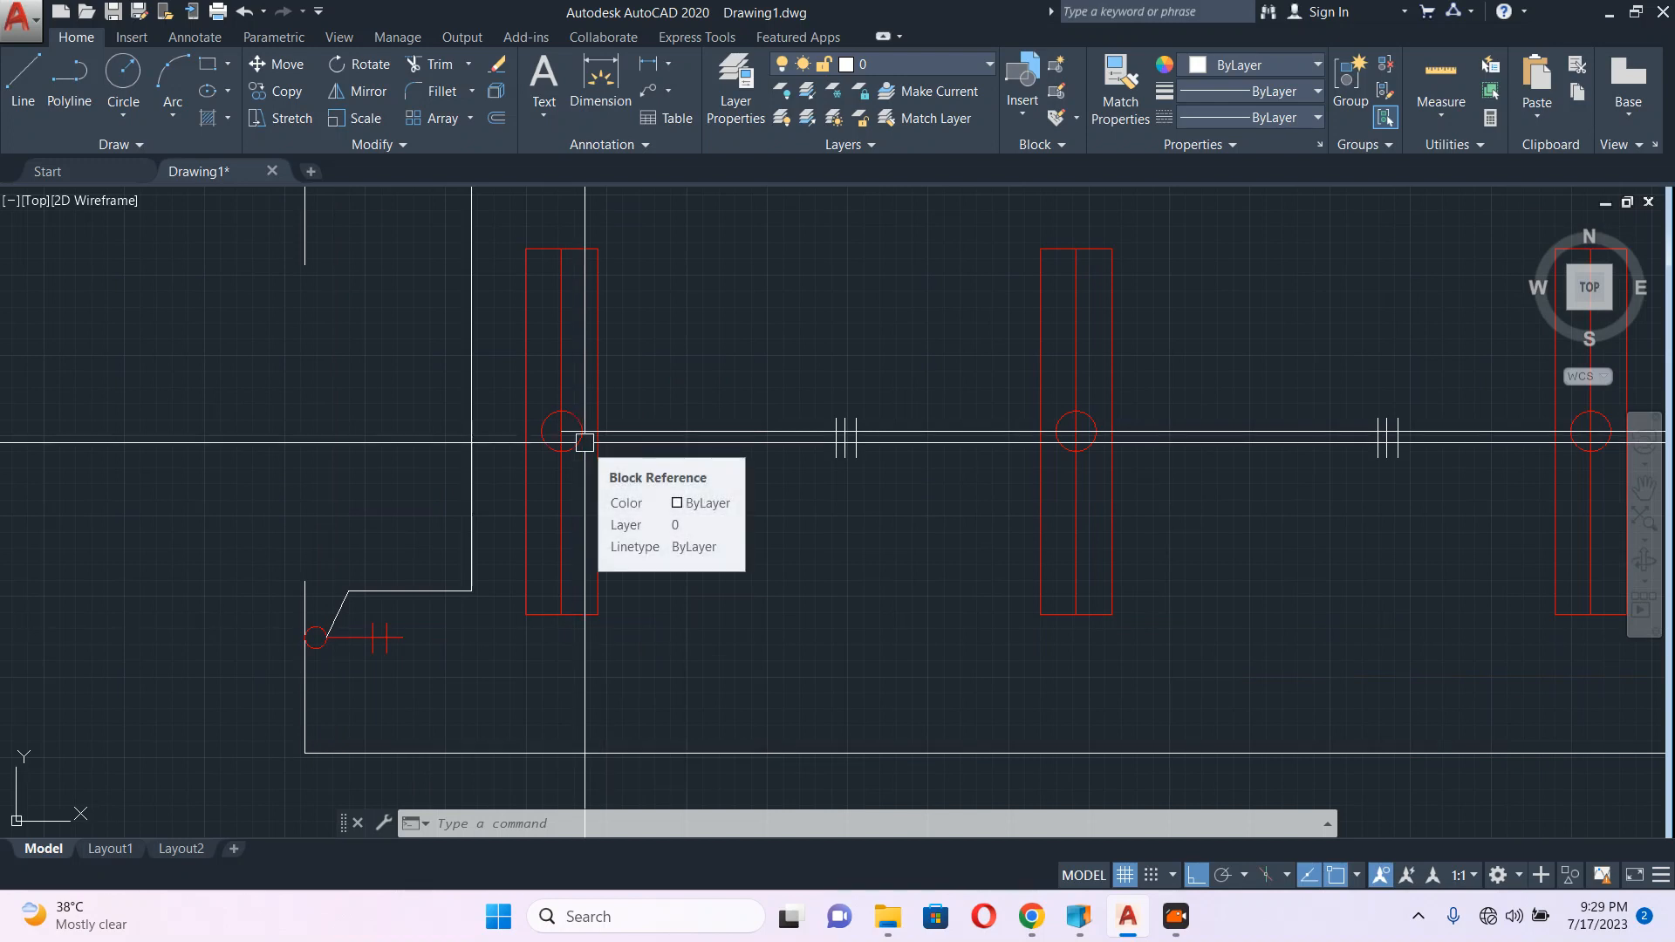
scroll(584, 442, down, 5)
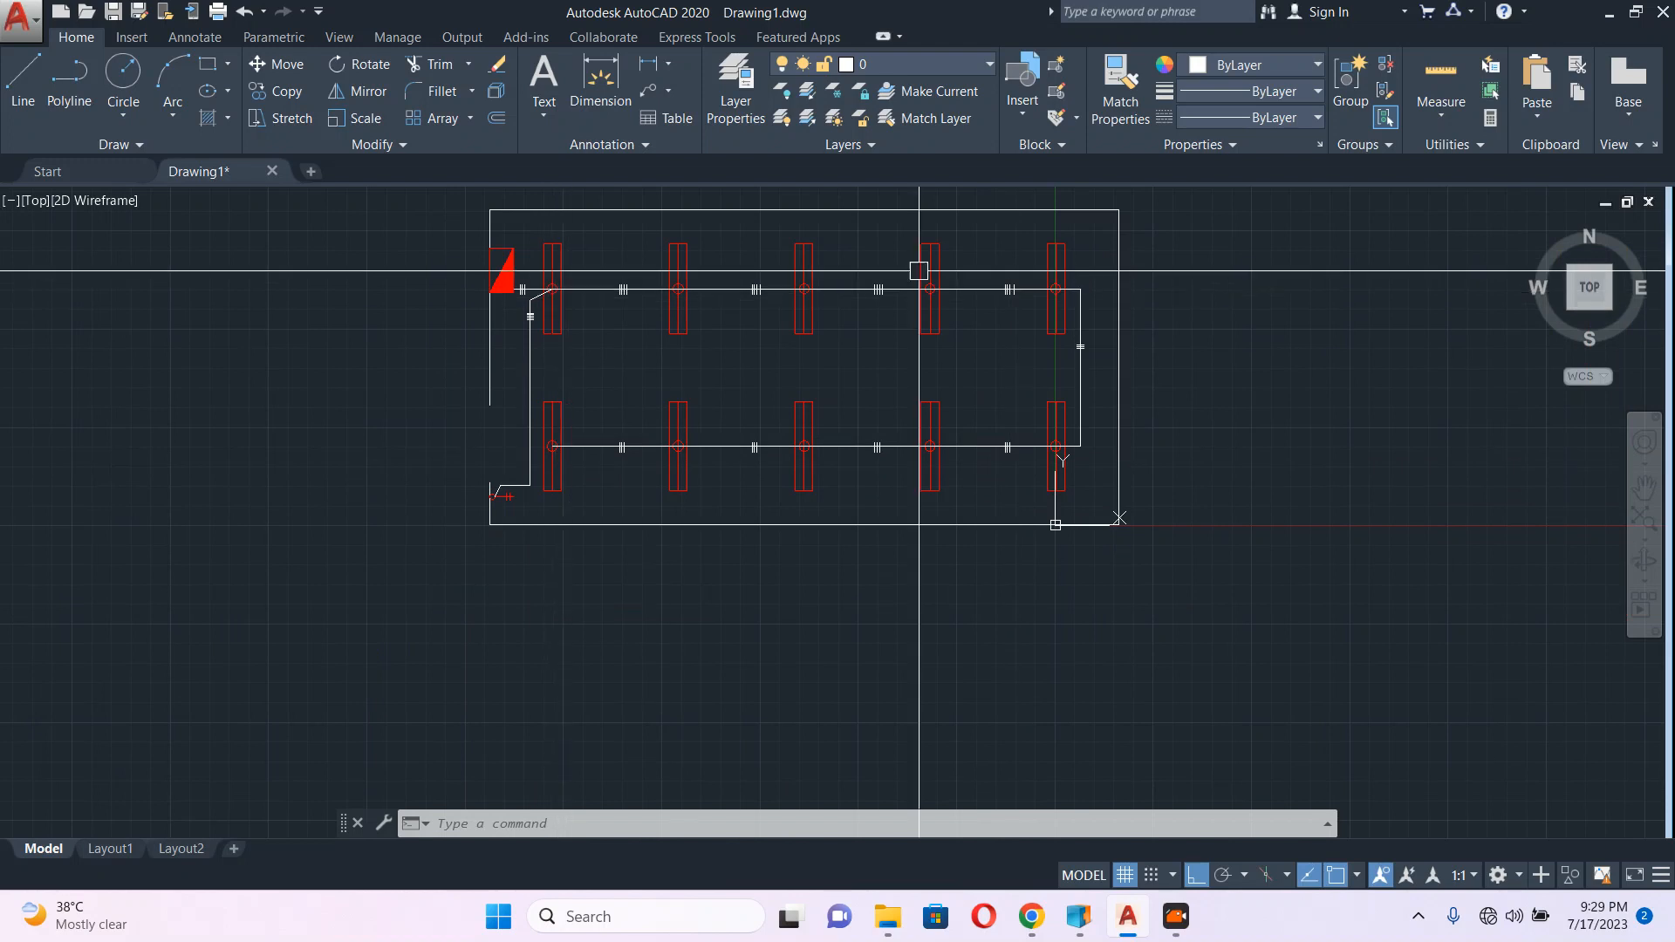
scroll(676, 297, up, 2)
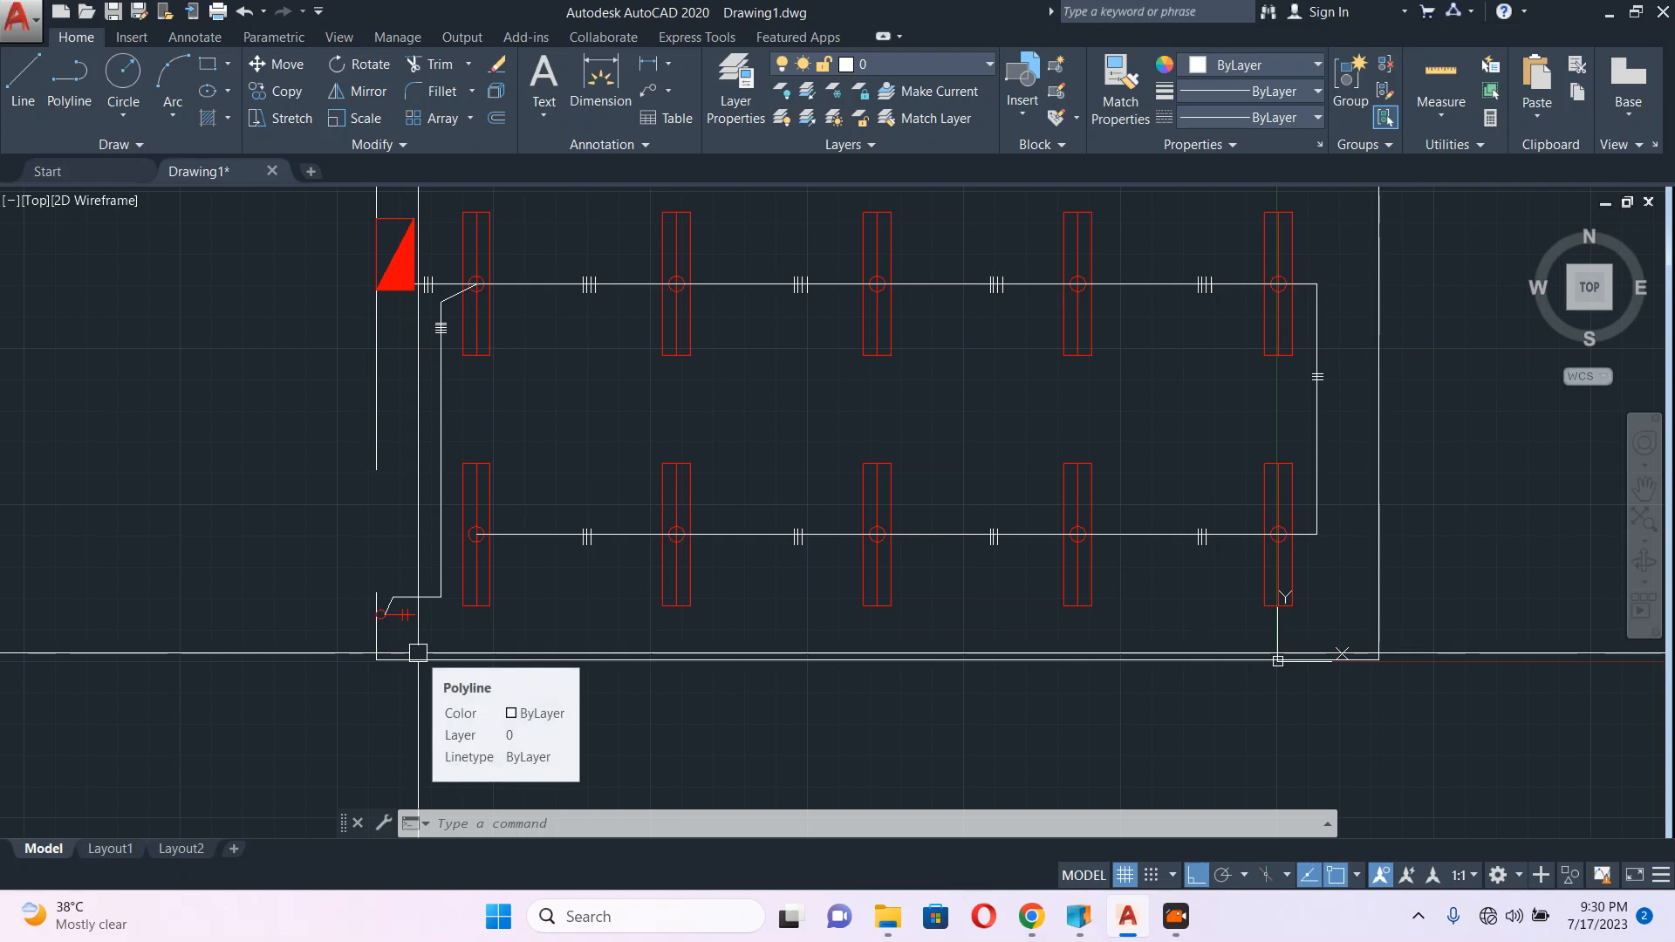
scroll(417, 652, up, 4)
scroll(392, 621, down, 7)
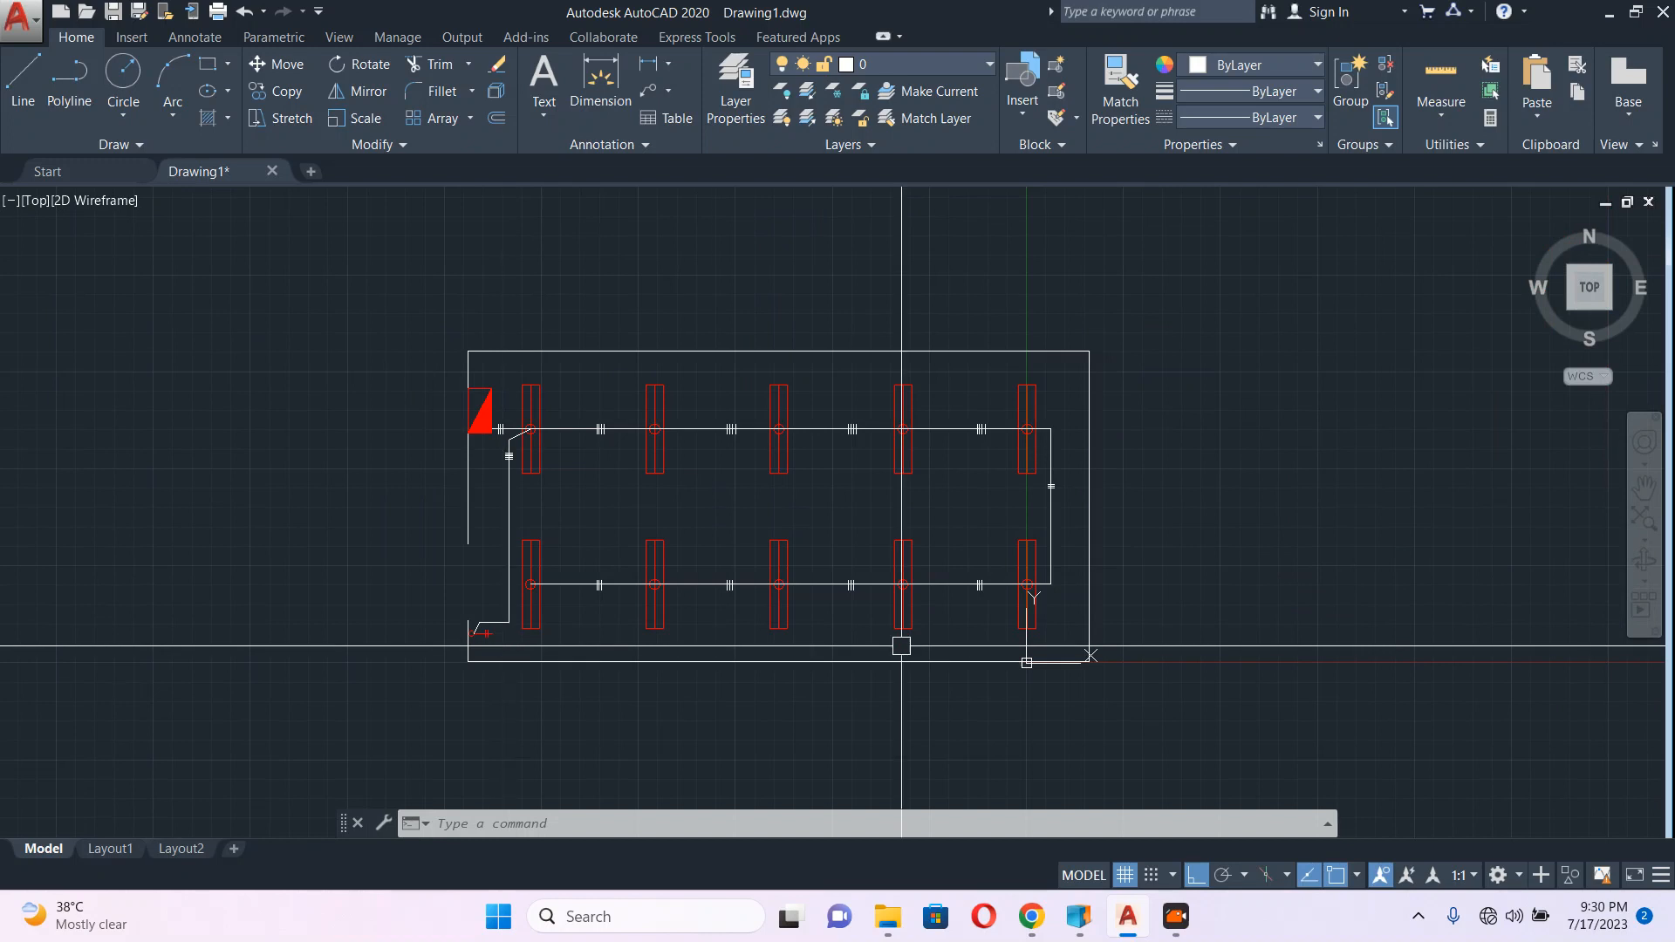
Step: Copy the five lights of the upper row straight up by about 2891 units to form a row above the room
middle_drag(642, 489, 665, 541)
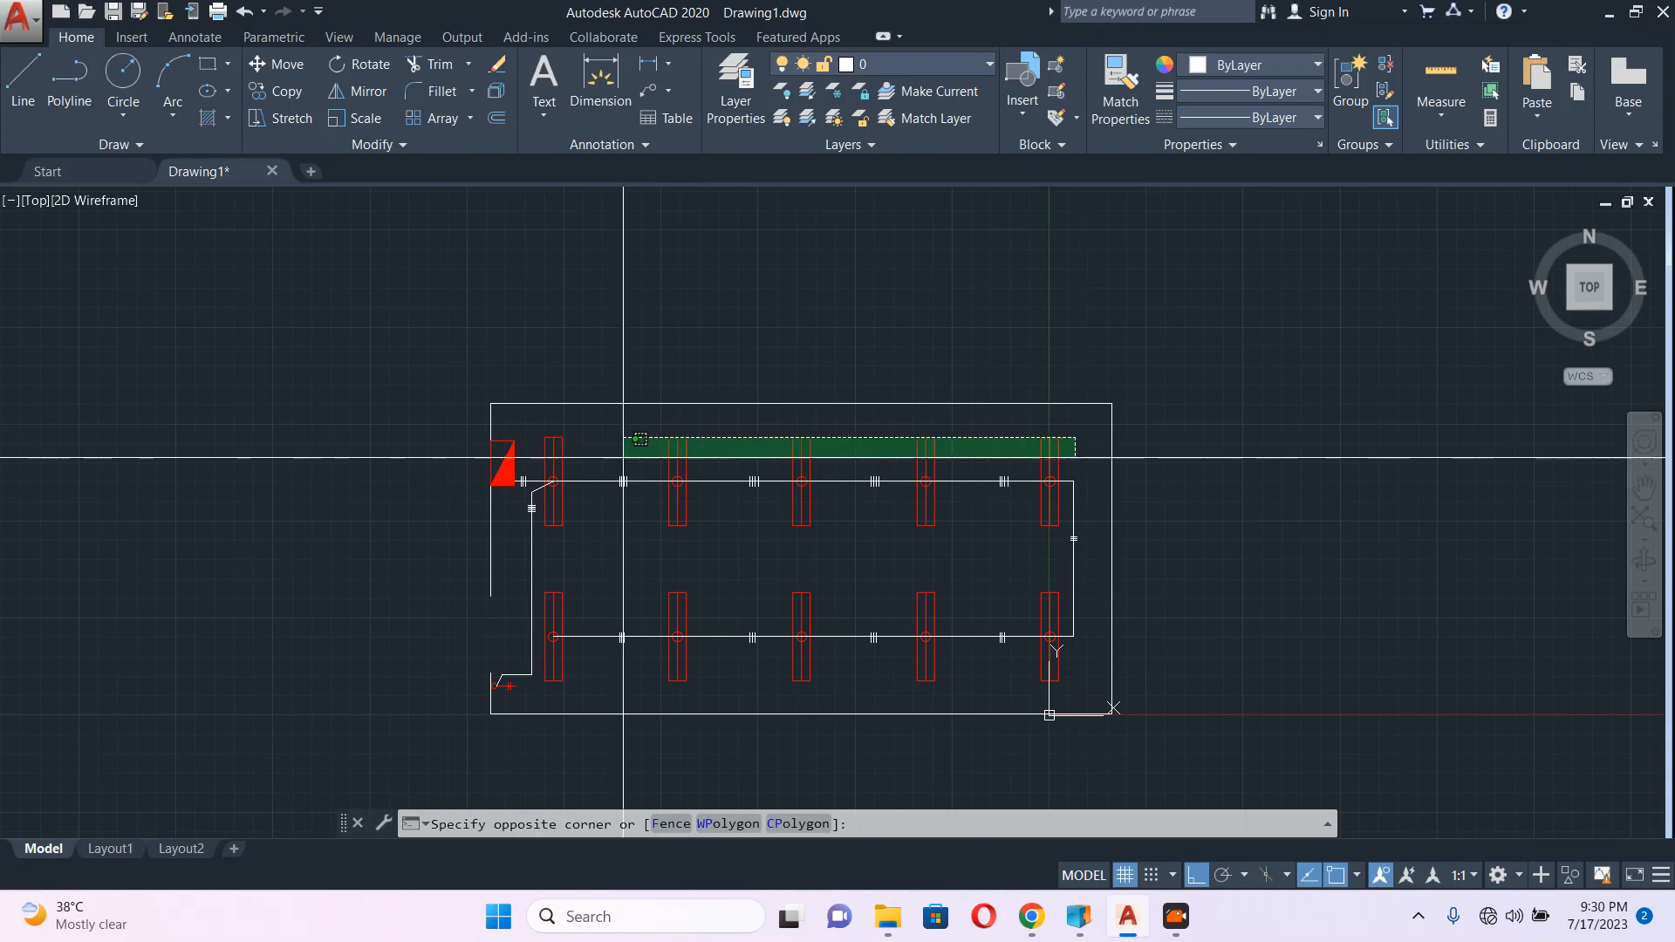
click(560, 456)
text(c)
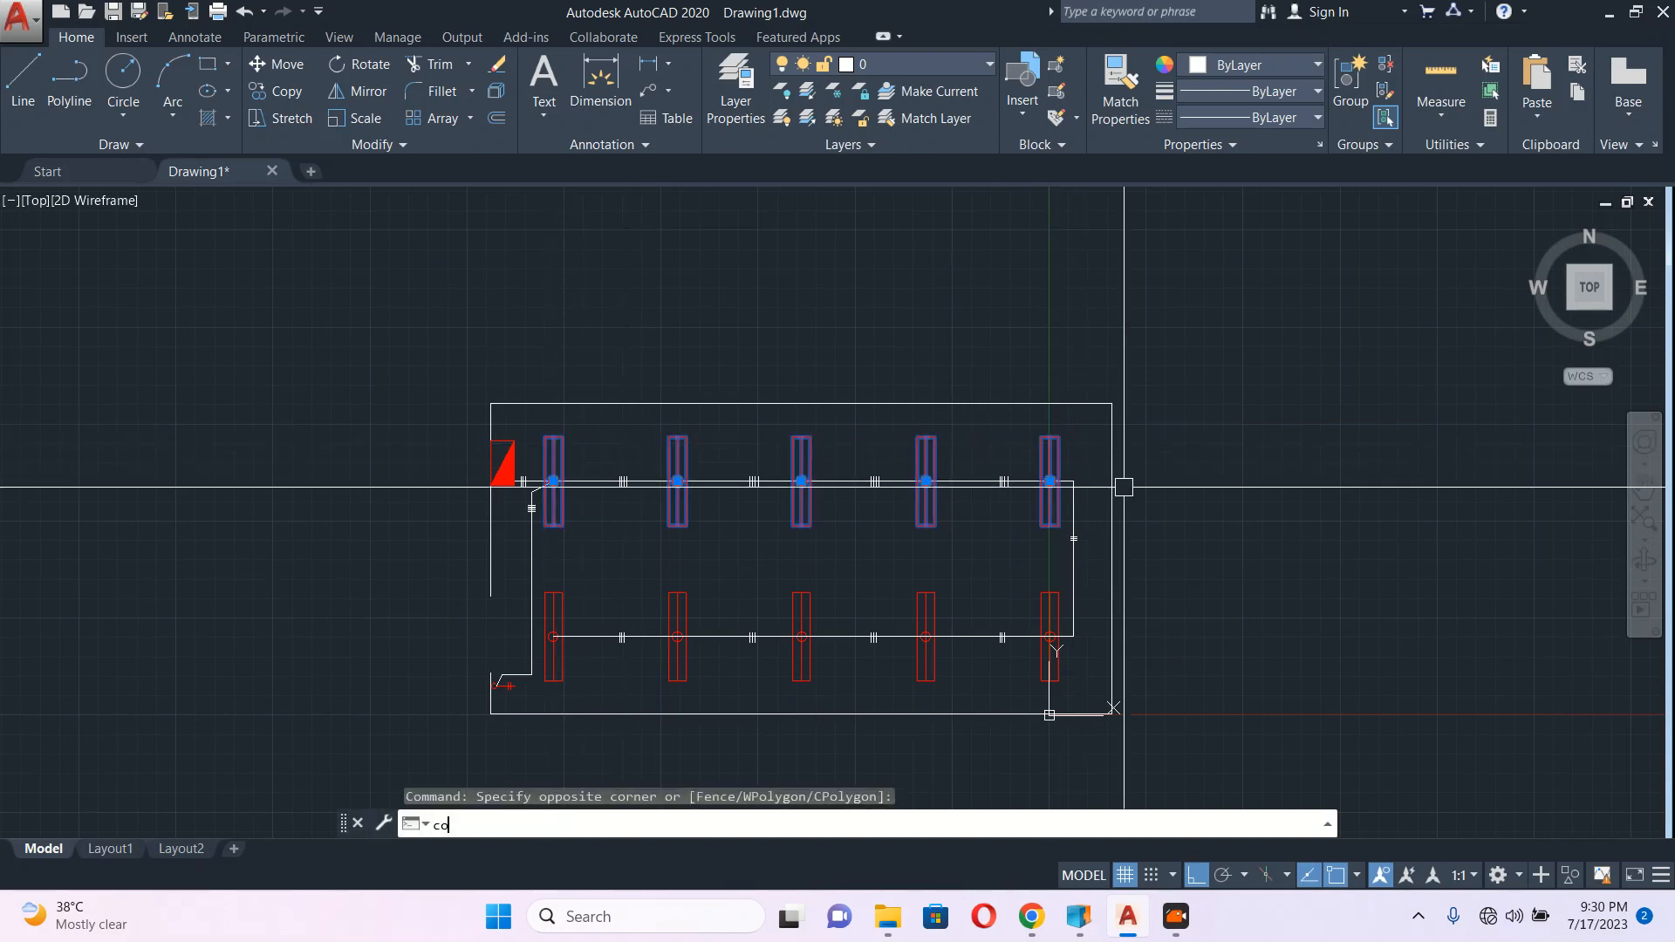
text(o)
key(Return)
click(1185, 523)
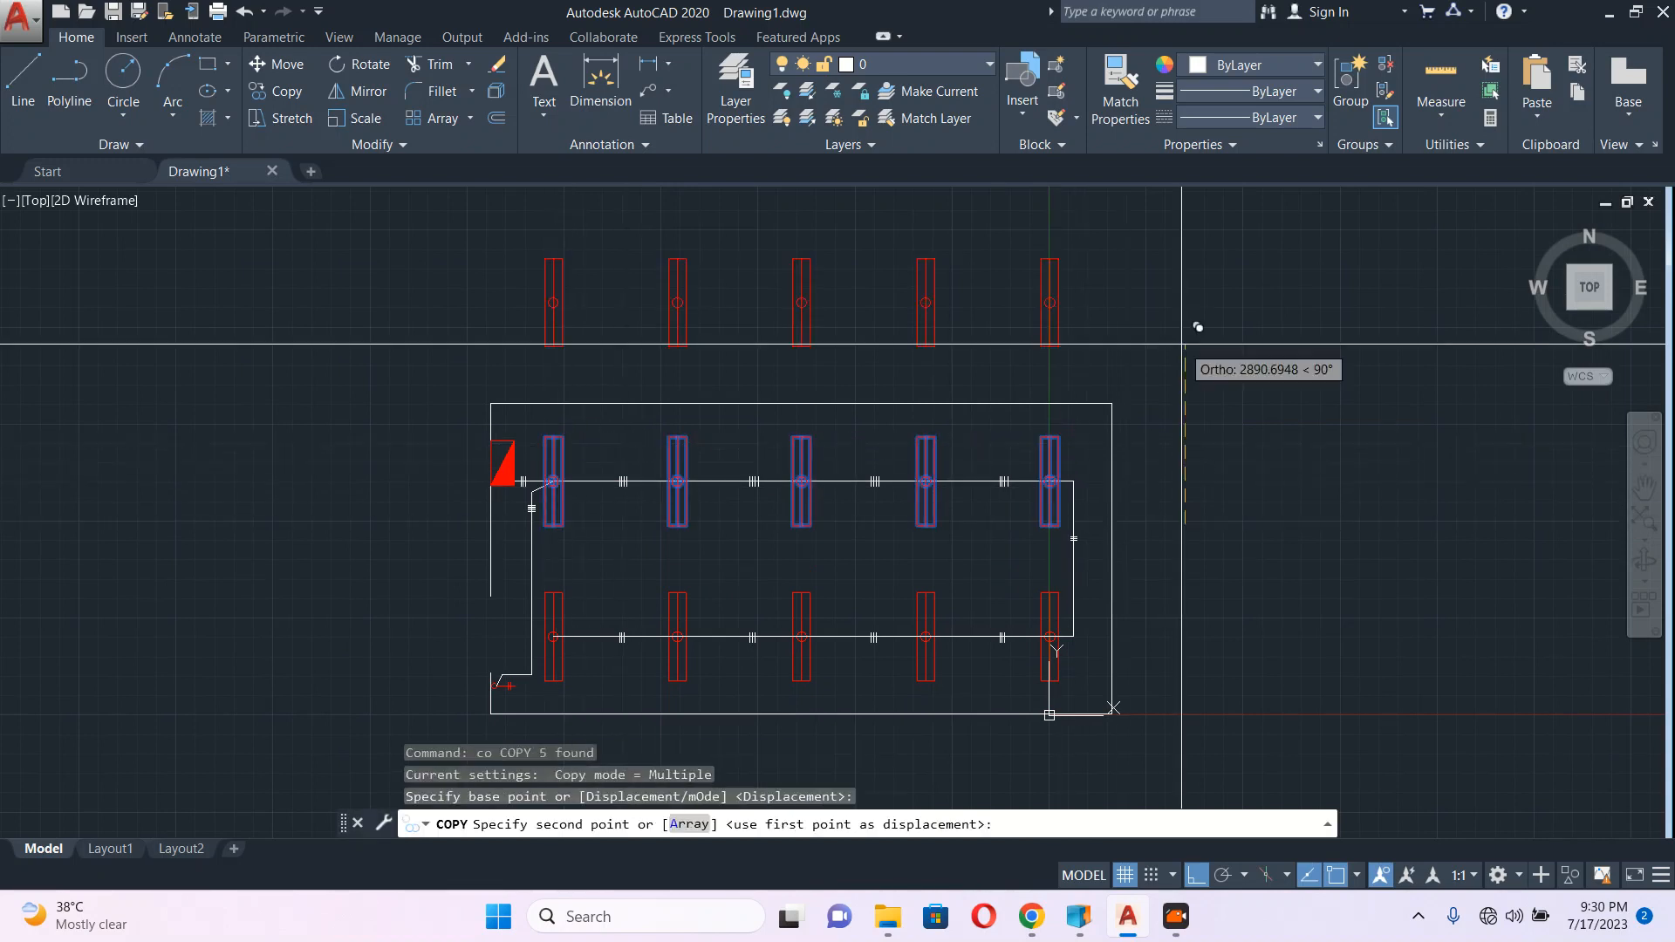
click(1181, 344)
key(Escape)
Step: Draw a rectangle around the copied light row, starting at the room's upper-left corner and spanning the room's full width
middle_drag(927, 376, 896, 472)
text(rec)
key(Return)
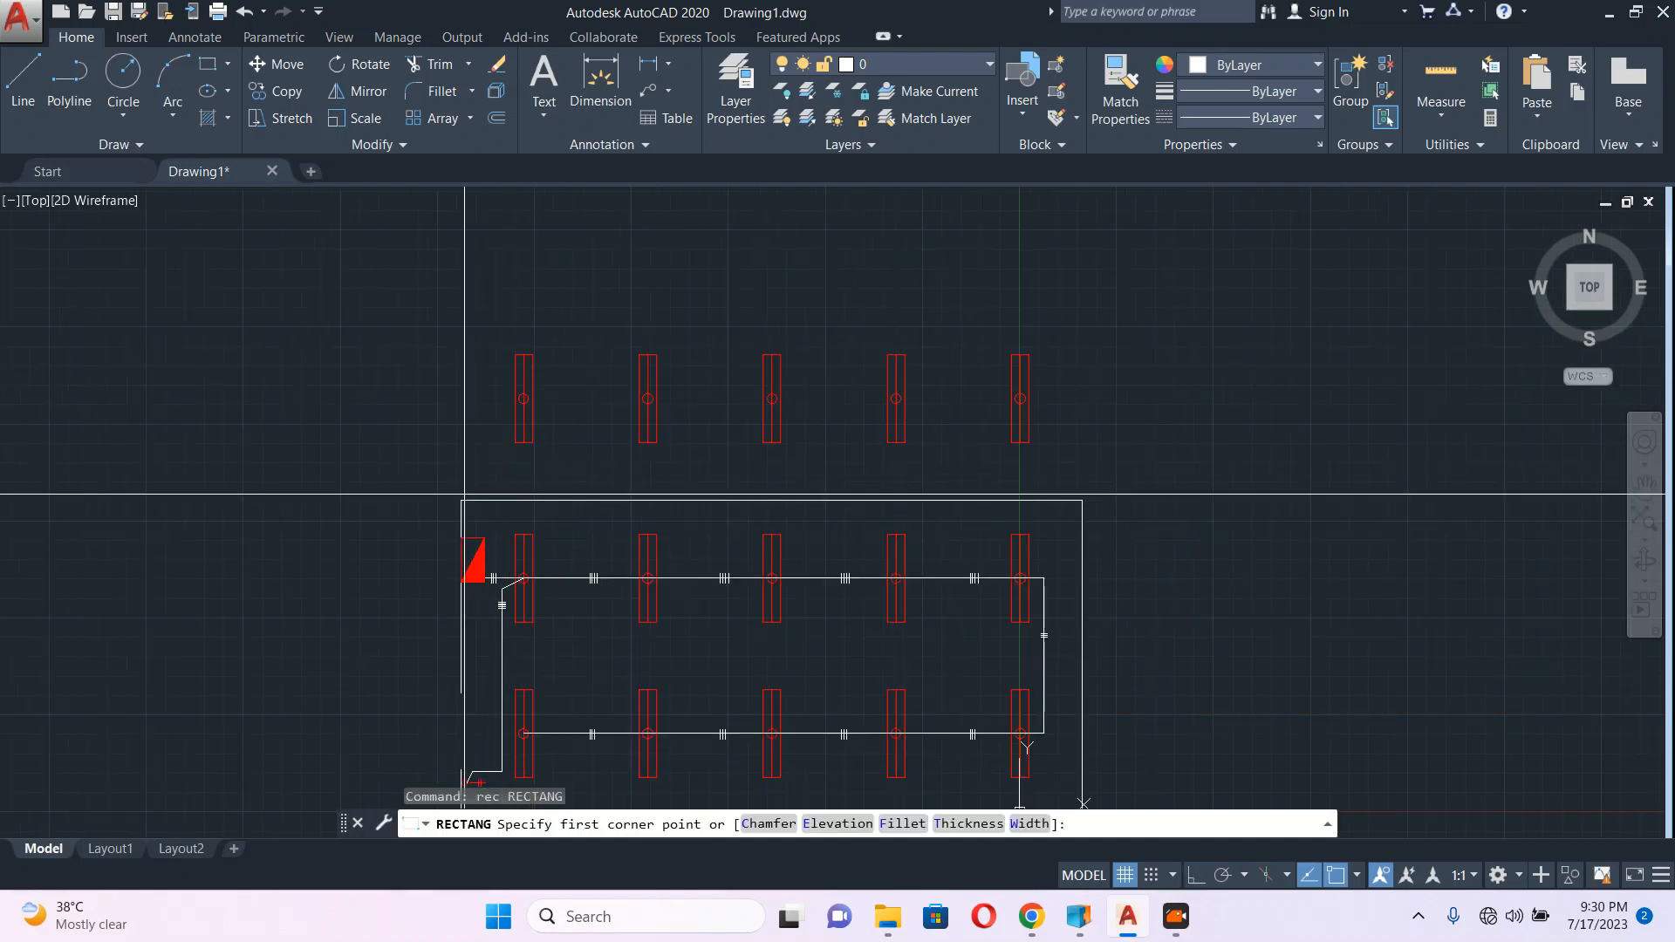
click(462, 500)
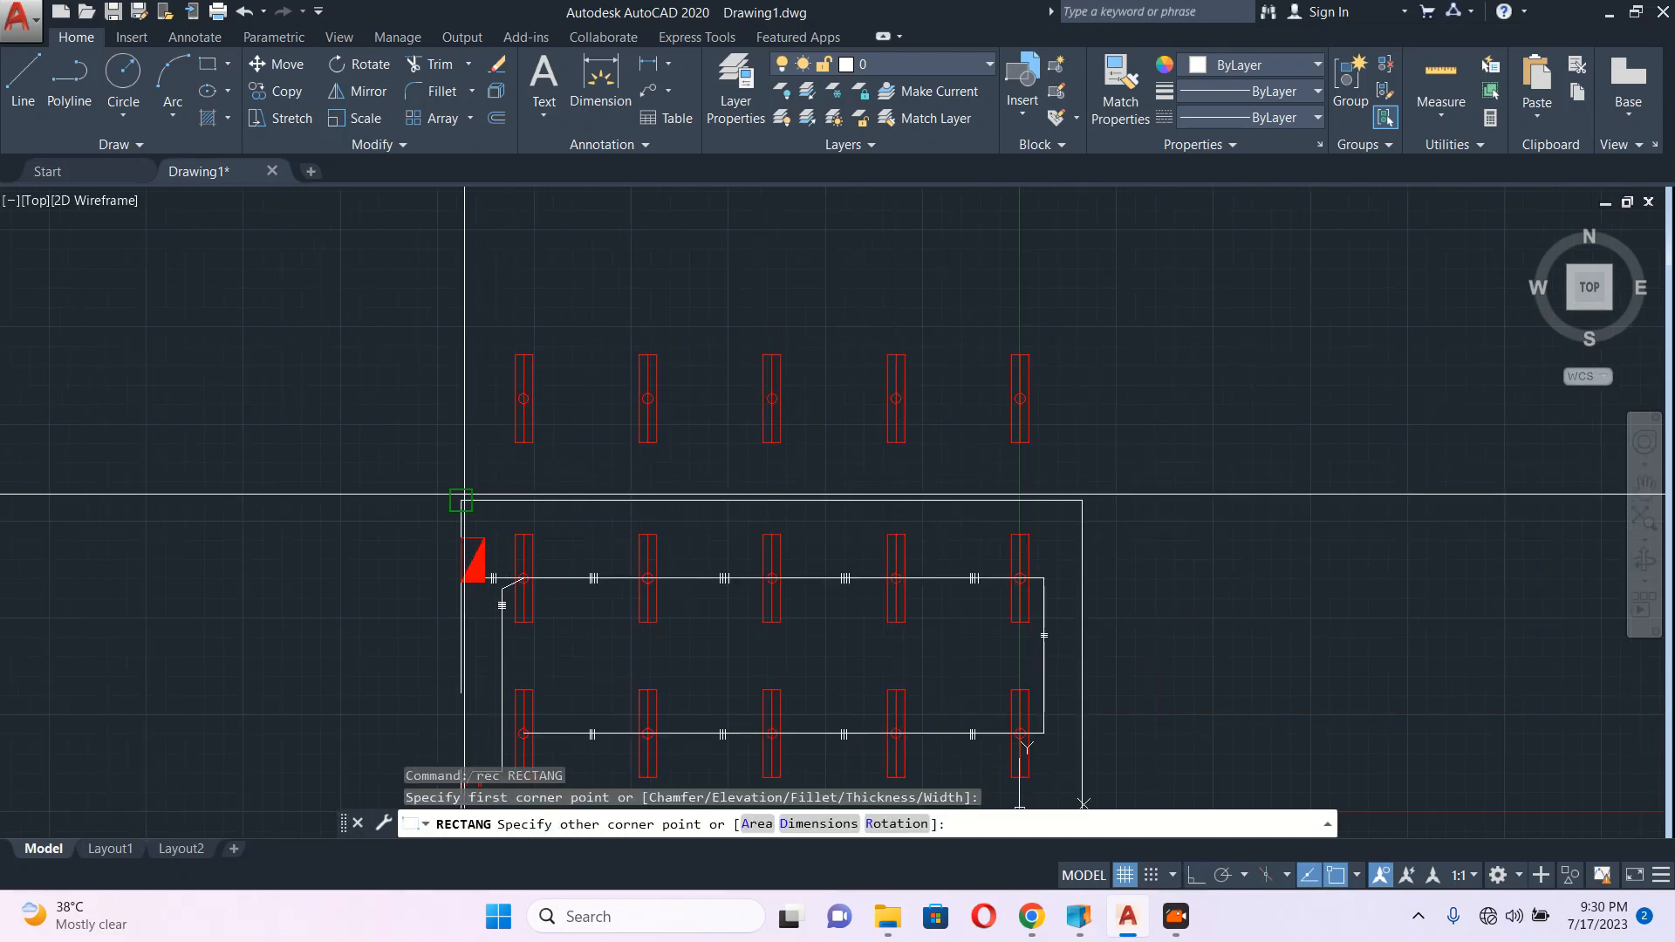
click(1081, 314)
key(Escape)
middle_drag(910, 523, 933, 401)
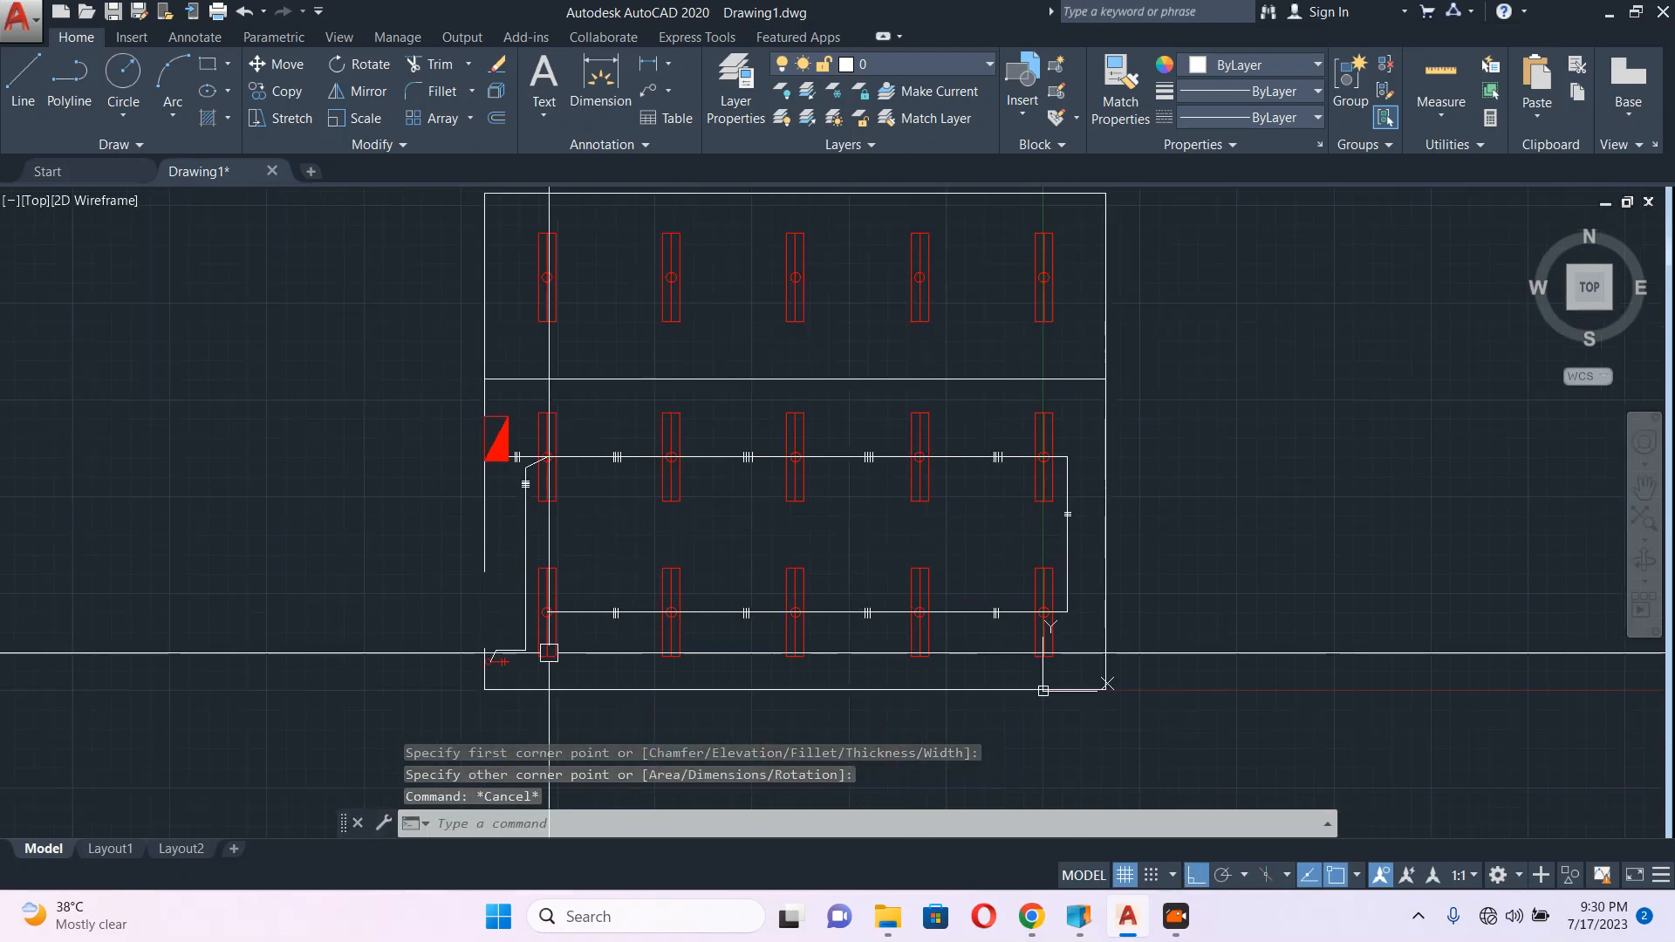
middle_drag(546, 652, 560, 631)
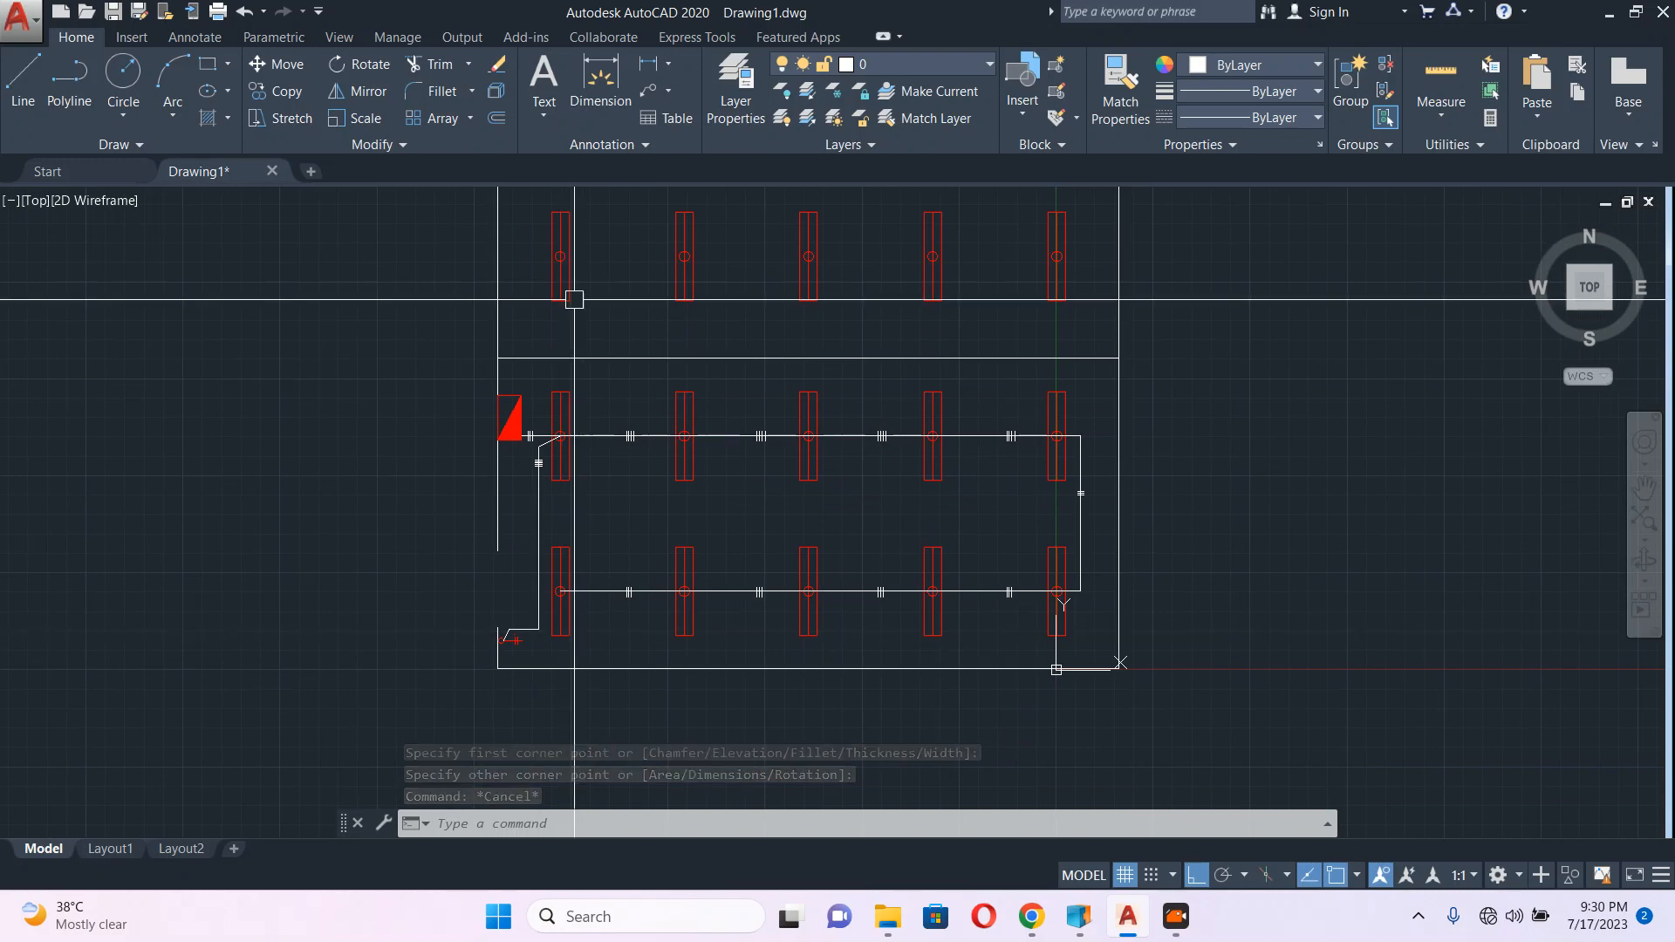
Step: Copy the lower-left switch's circle and horizontal line, without its ticks, straight up about 4900 units onto the new room's left wall
scroll(493, 632, up, 8)
click(640, 527)
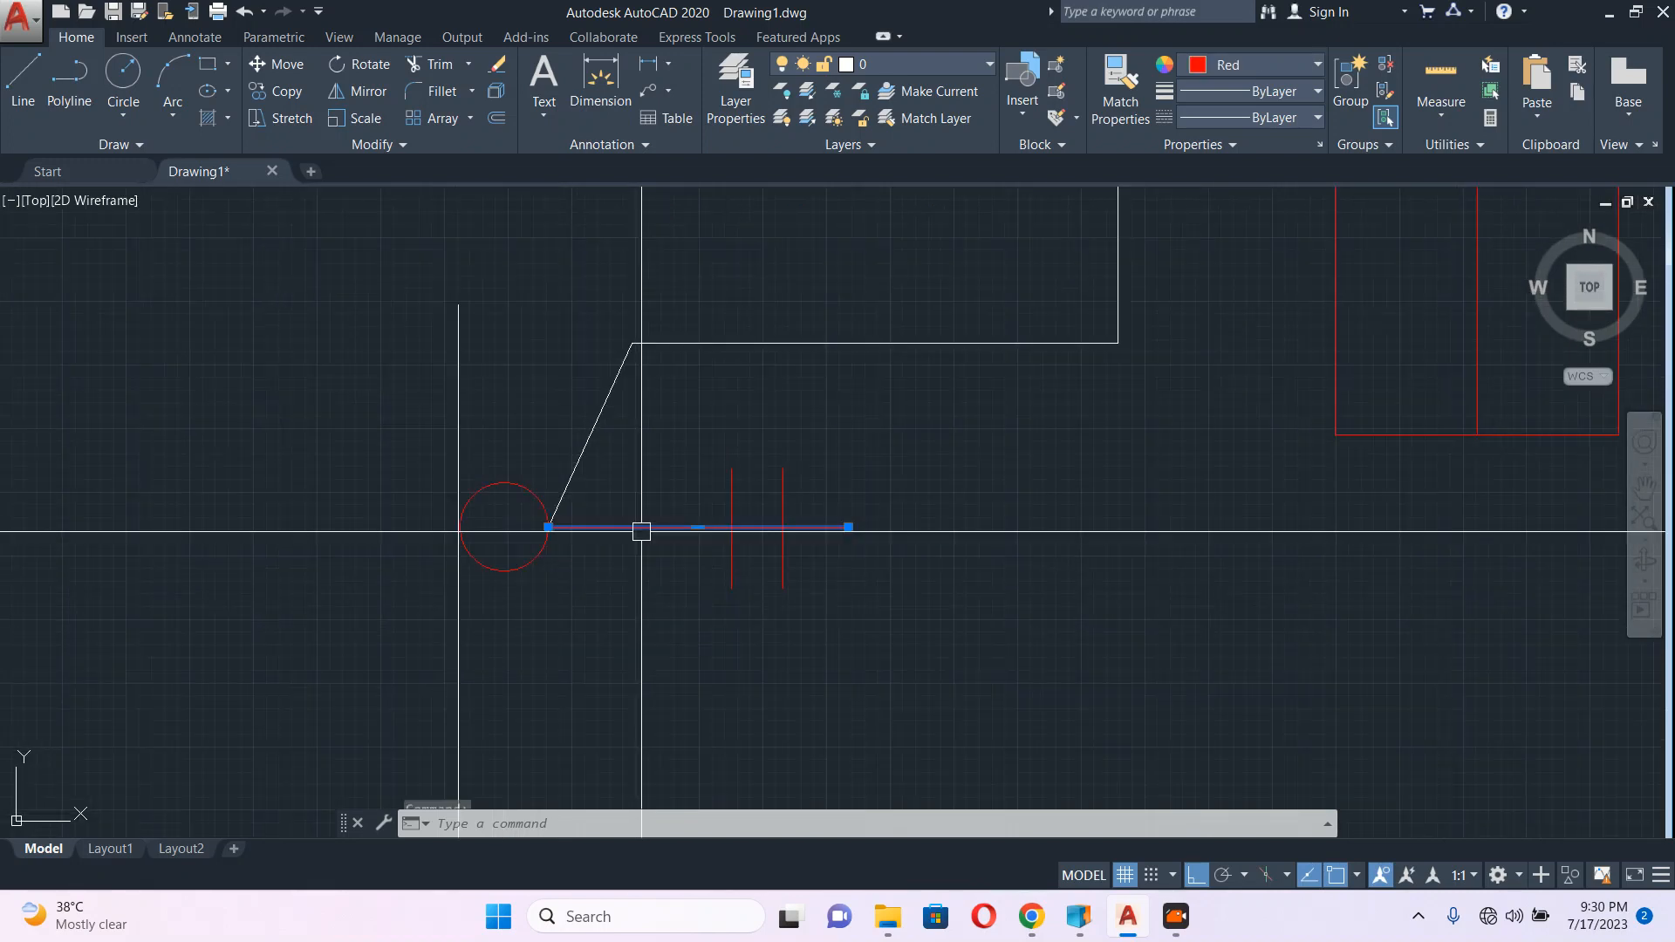
click(536, 495)
middle_drag(603, 519, 648, 594)
text(co)
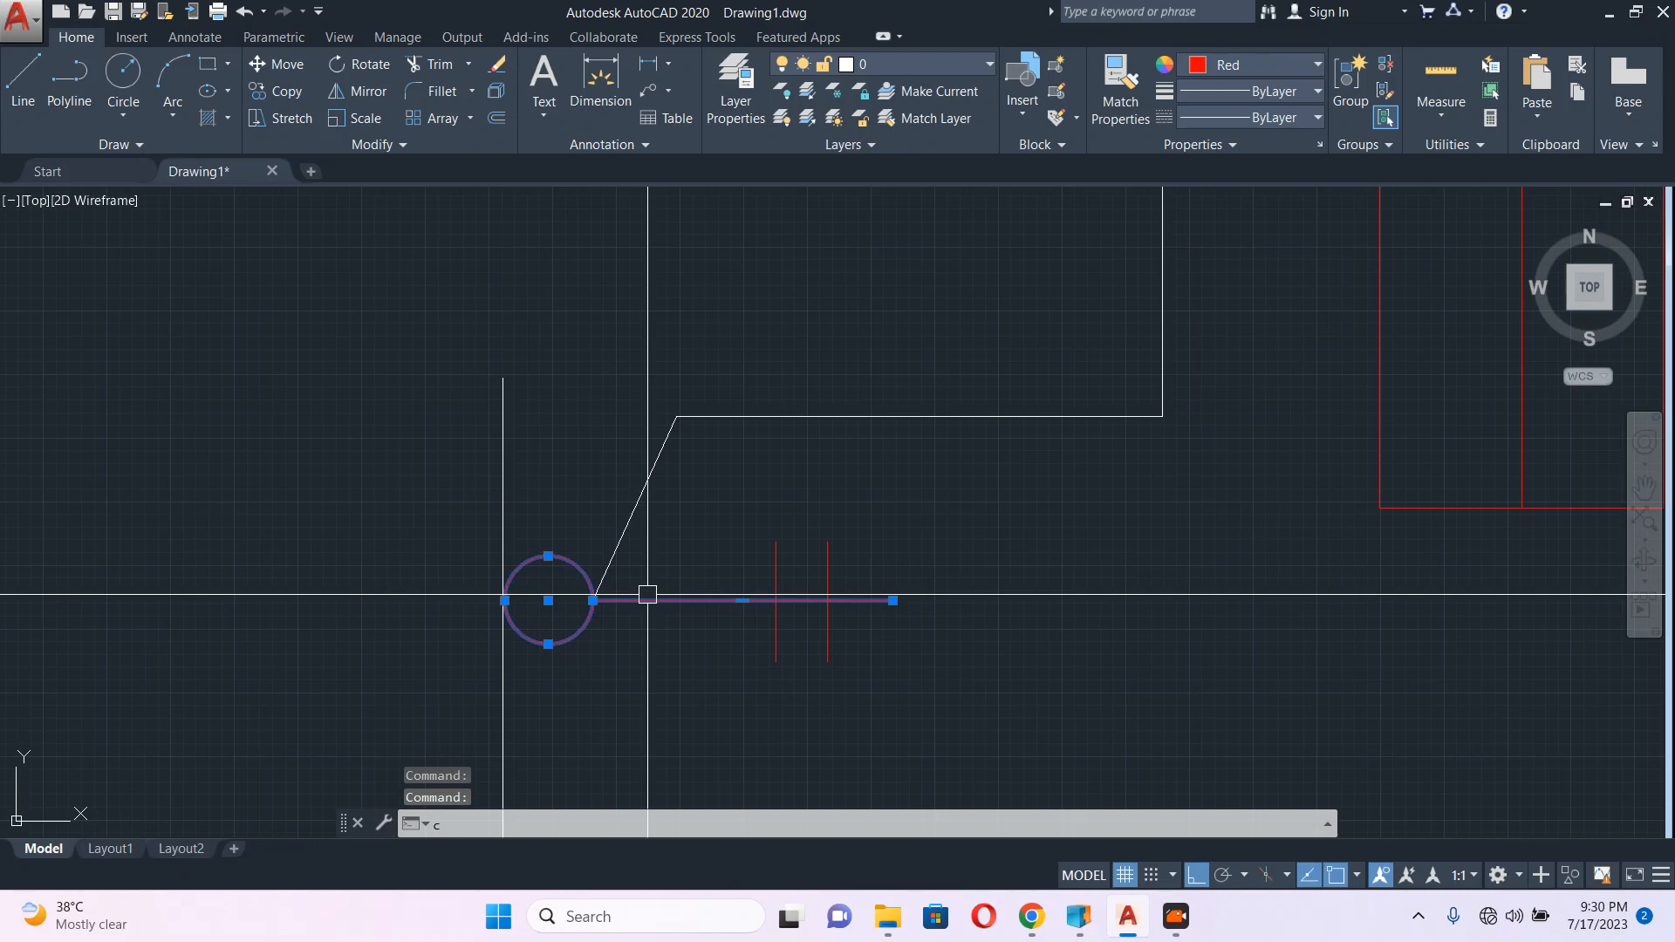
key(Return)
scroll(648, 594, down, 6)
click(823, 606)
scroll(829, 432, down, 3)
middle_drag(805, 348, 849, 638)
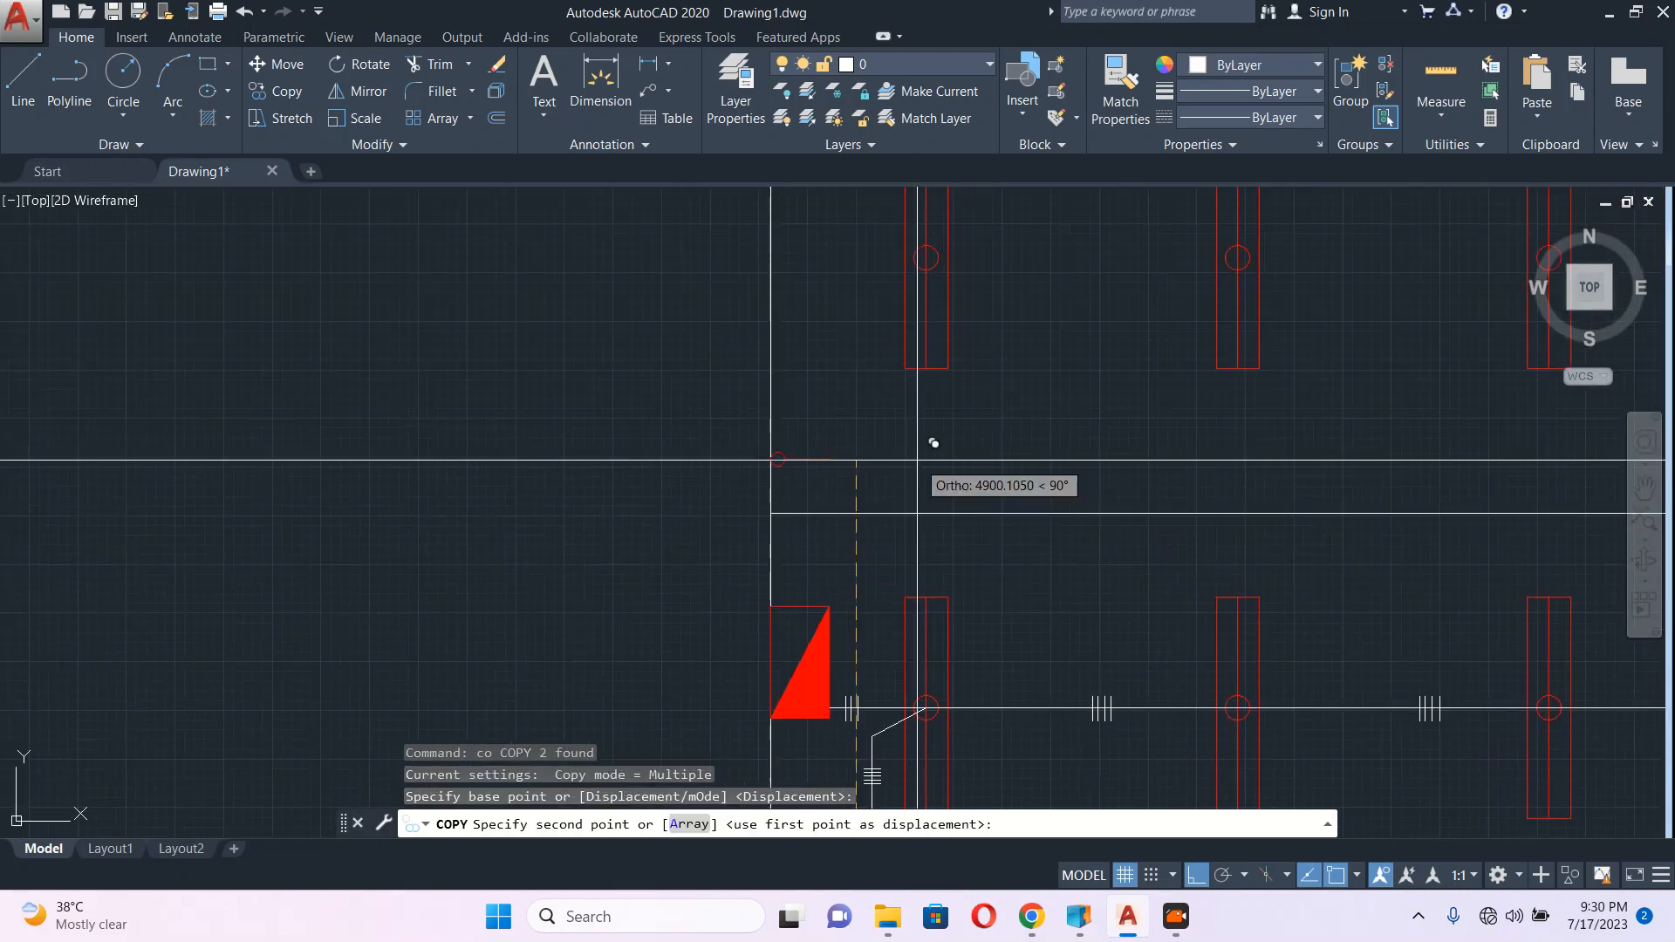
click(922, 446)
key(Escape)
scroll(813, 428, down, 4)
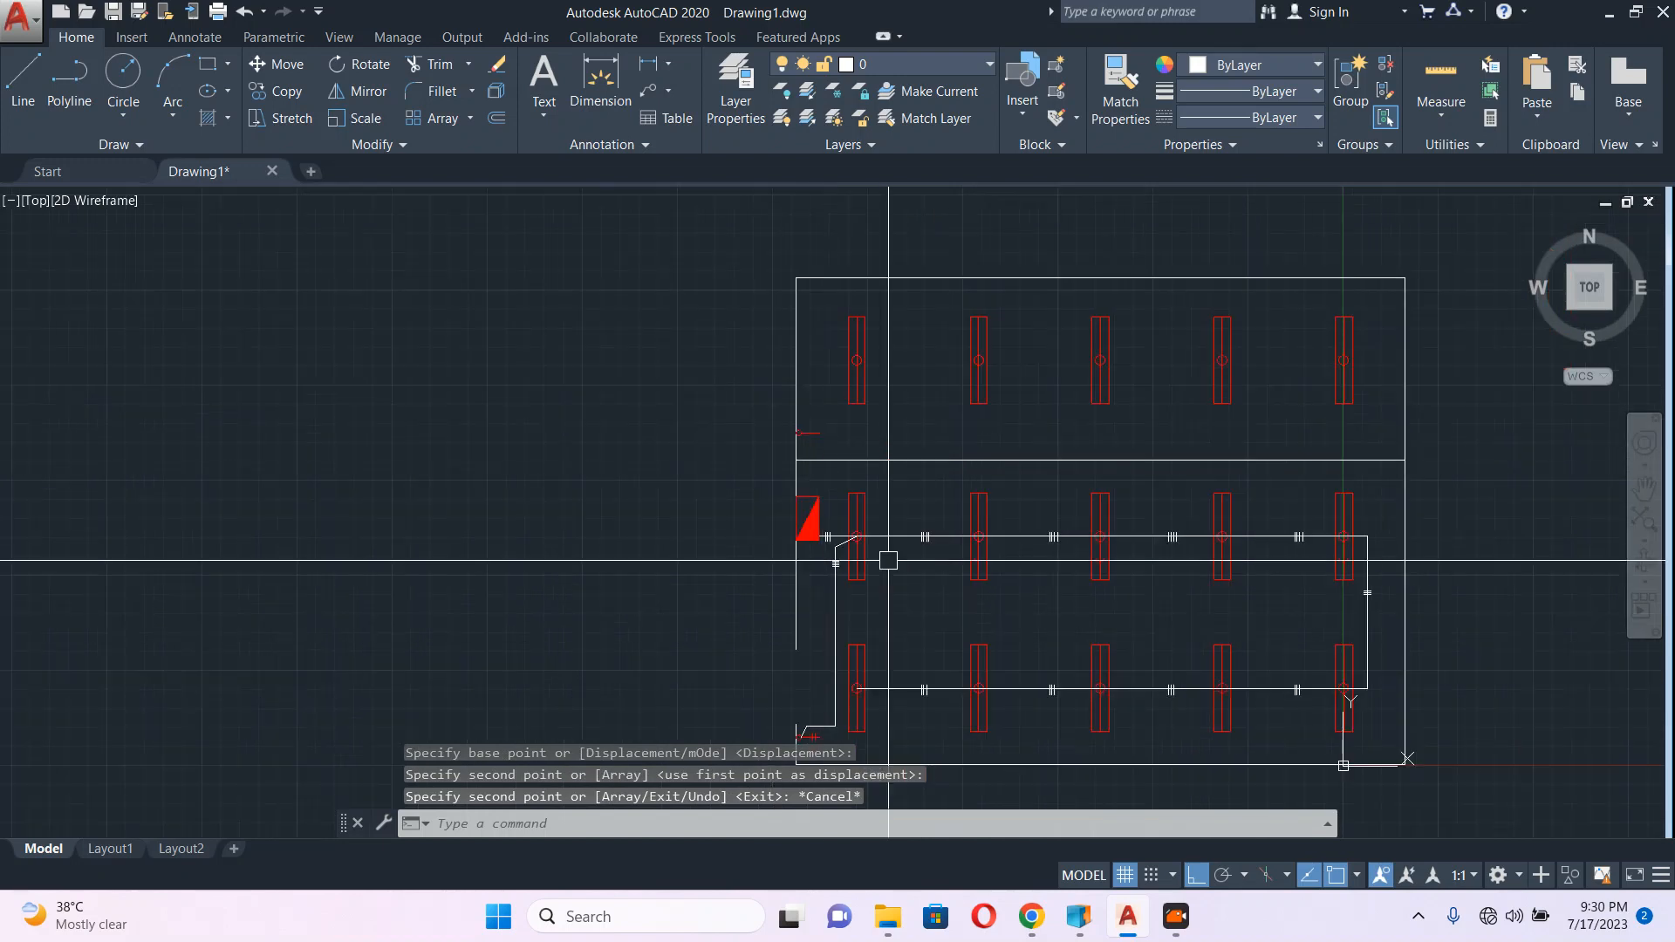
Step: Draw a straight polyline wire through the new room's light row, from the first light's centre to the last light's centre
middle_drag(1115, 421, 1010, 448)
text(p)
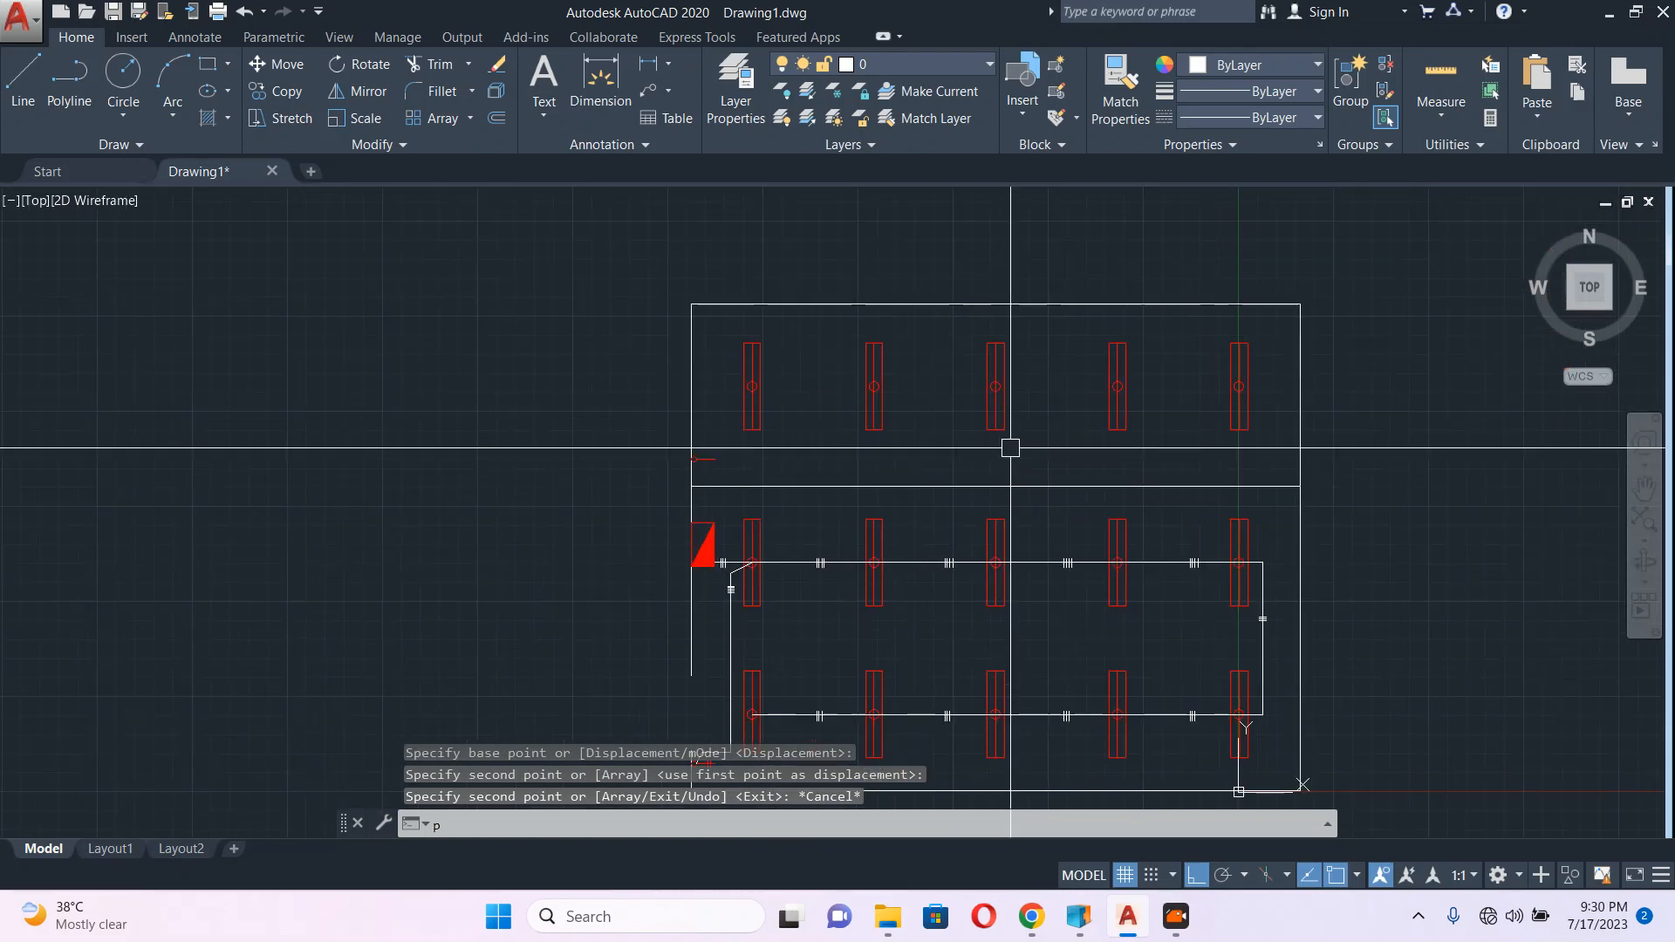
text(l)
key(Return)
scroll(735, 400, up, 4)
click(776, 365)
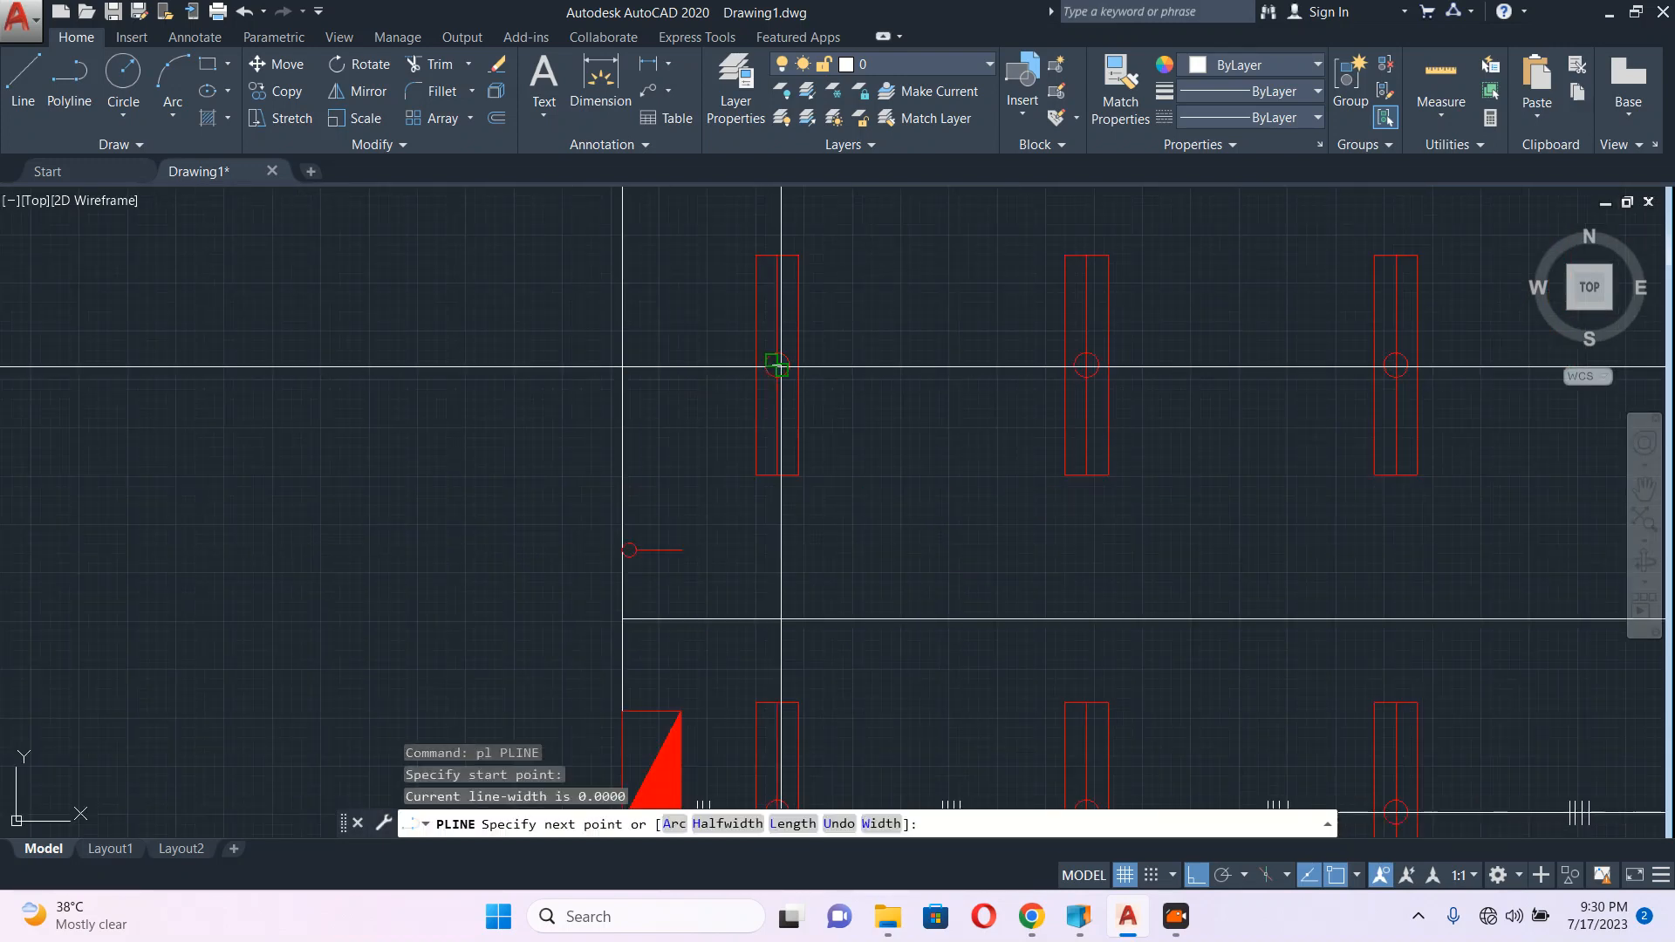
middle_drag(1177, 448, 456, 475)
scroll(1222, 392, up, 2)
click(1222, 392)
key(Escape)
scroll(1223, 439, down, 6)
scroll(707, 553, up, 3)
Step: Draw a polyline wire from the new room's switch circle, with an angled start, up and across to the first light's centre
text(pl)
key(Return)
scroll(611, 592, up, 5)
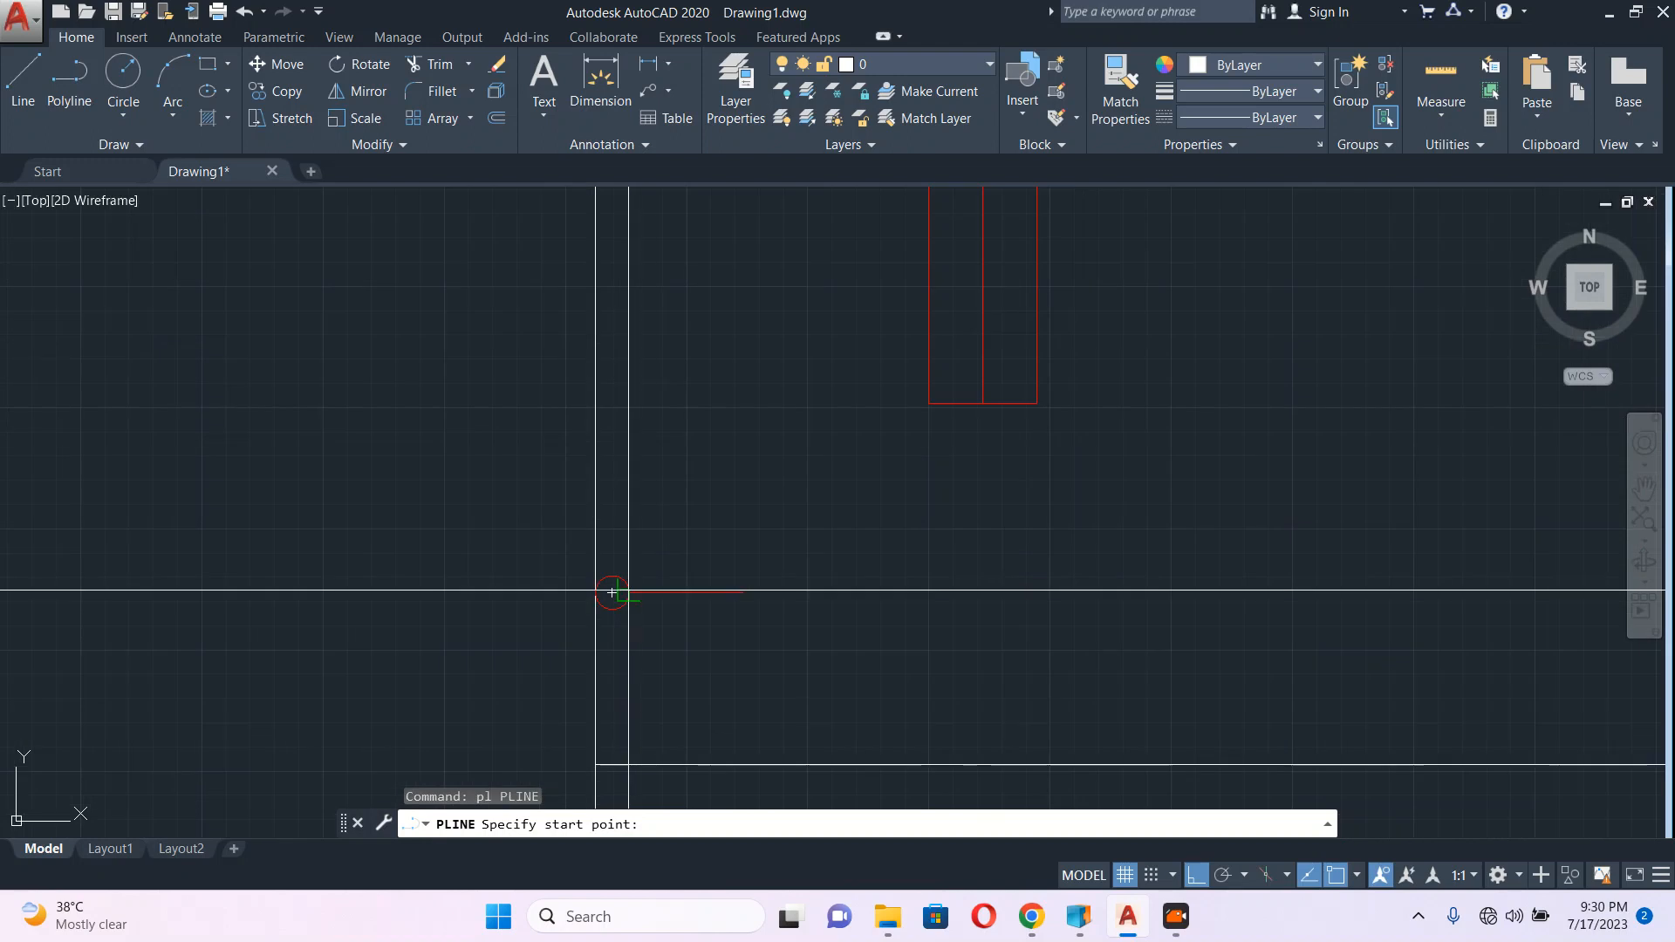
click(627, 590)
click(1180, 878)
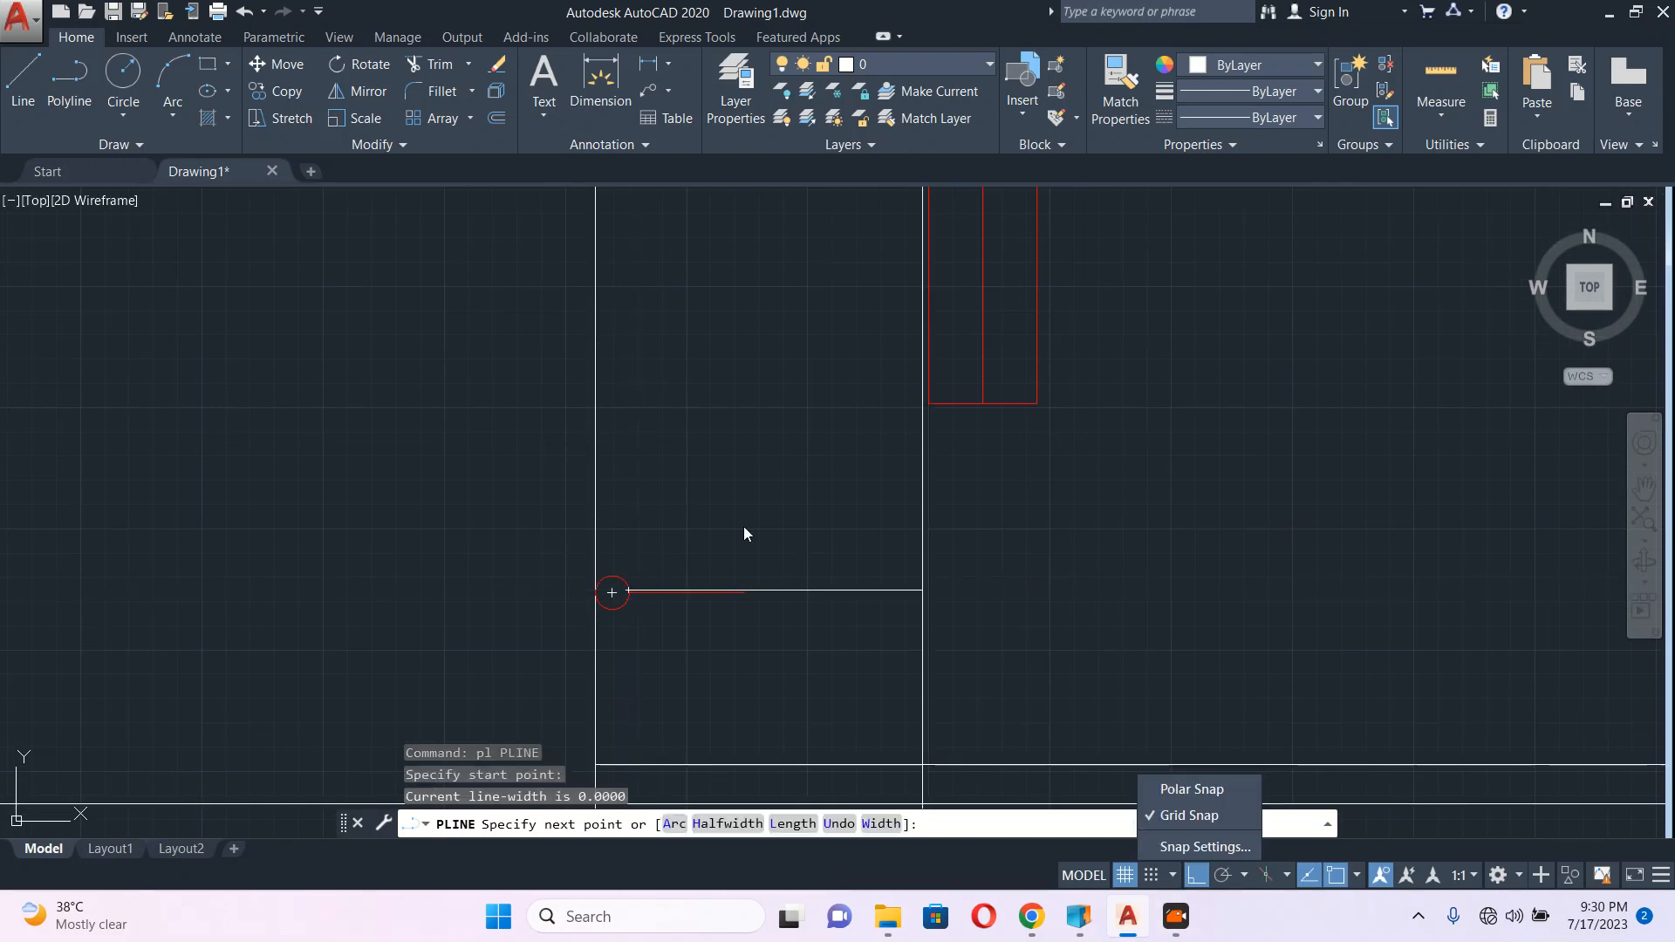
click(1195, 872)
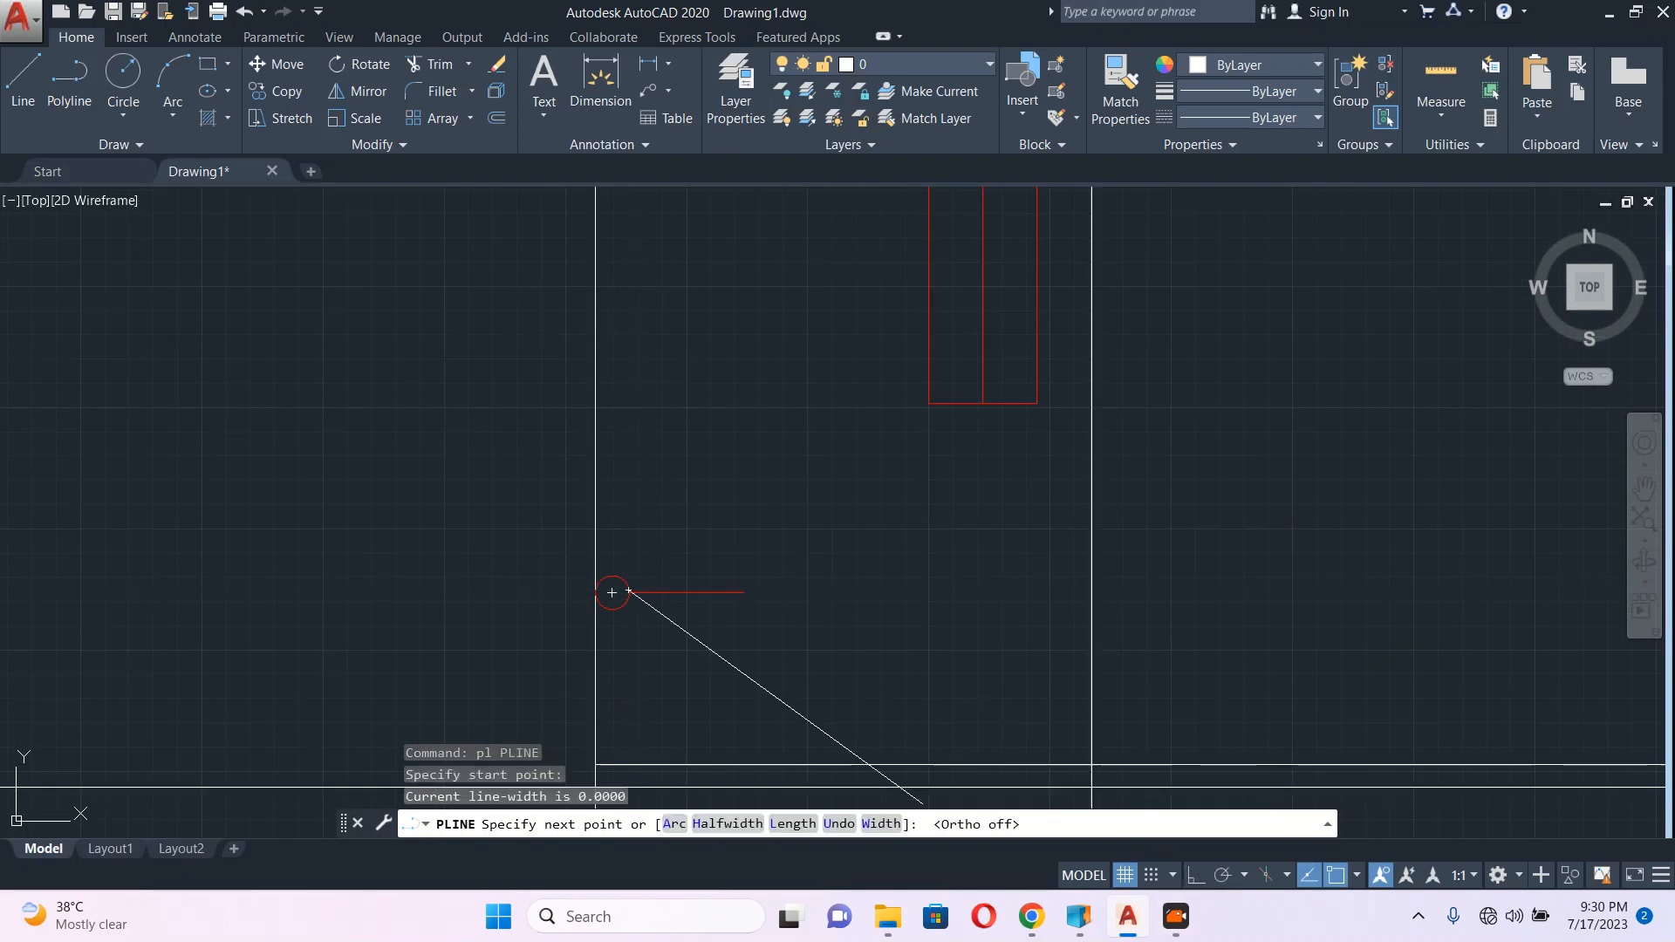
click(673, 557)
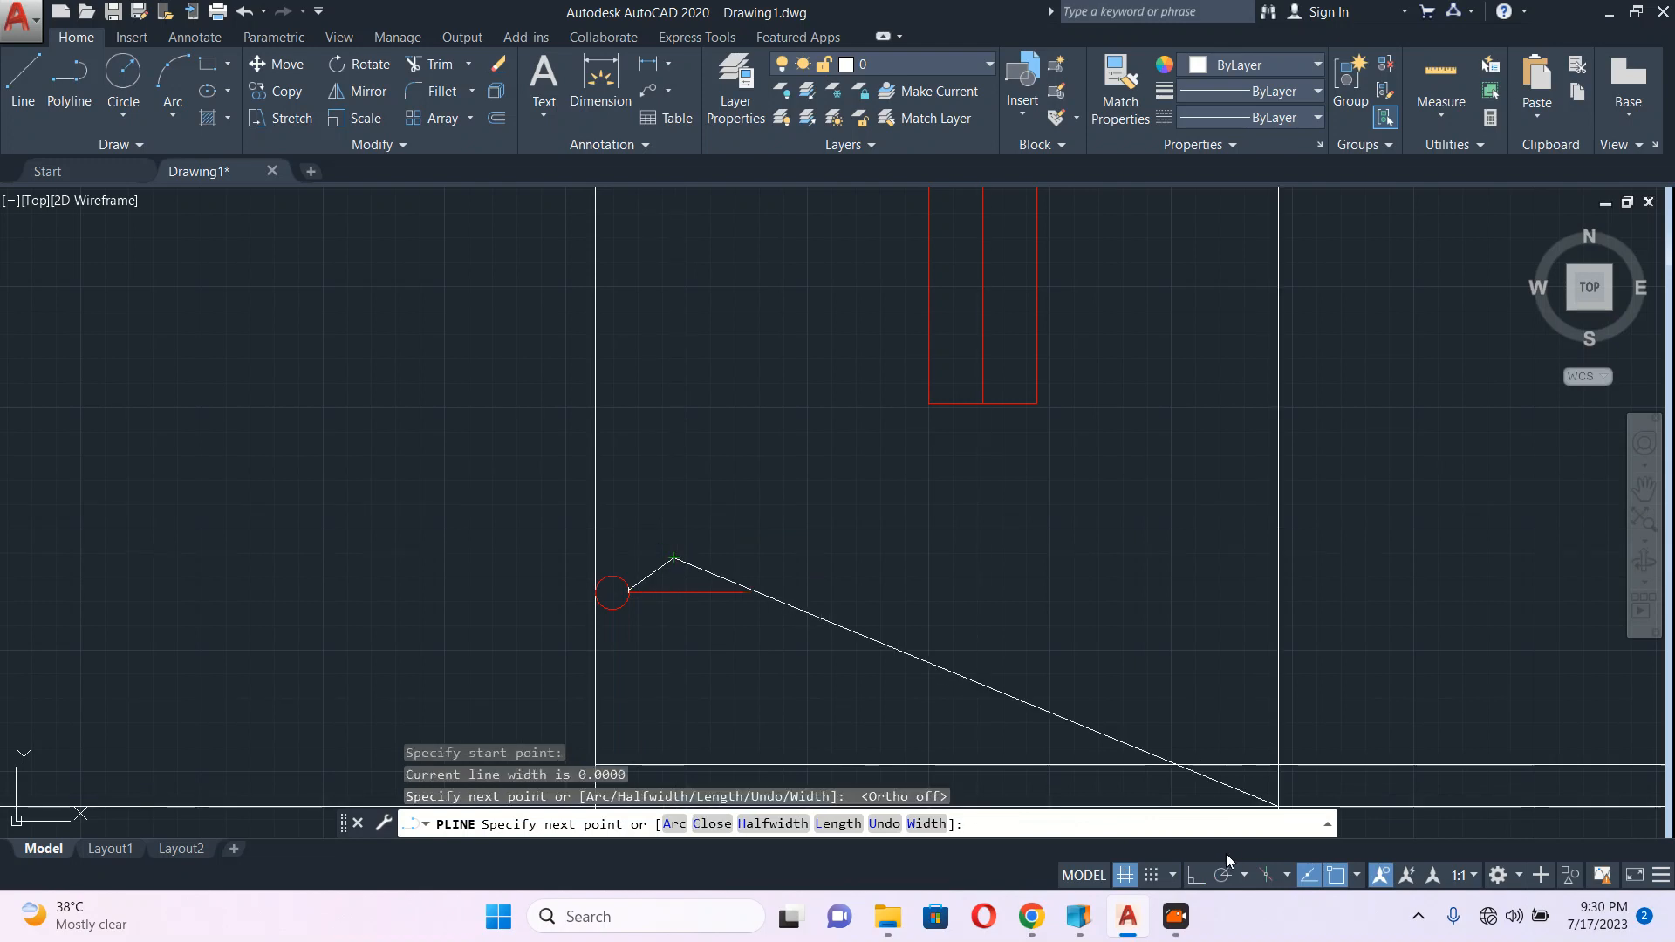
middle_drag(728, 367, 797, 648)
click(810, 442)
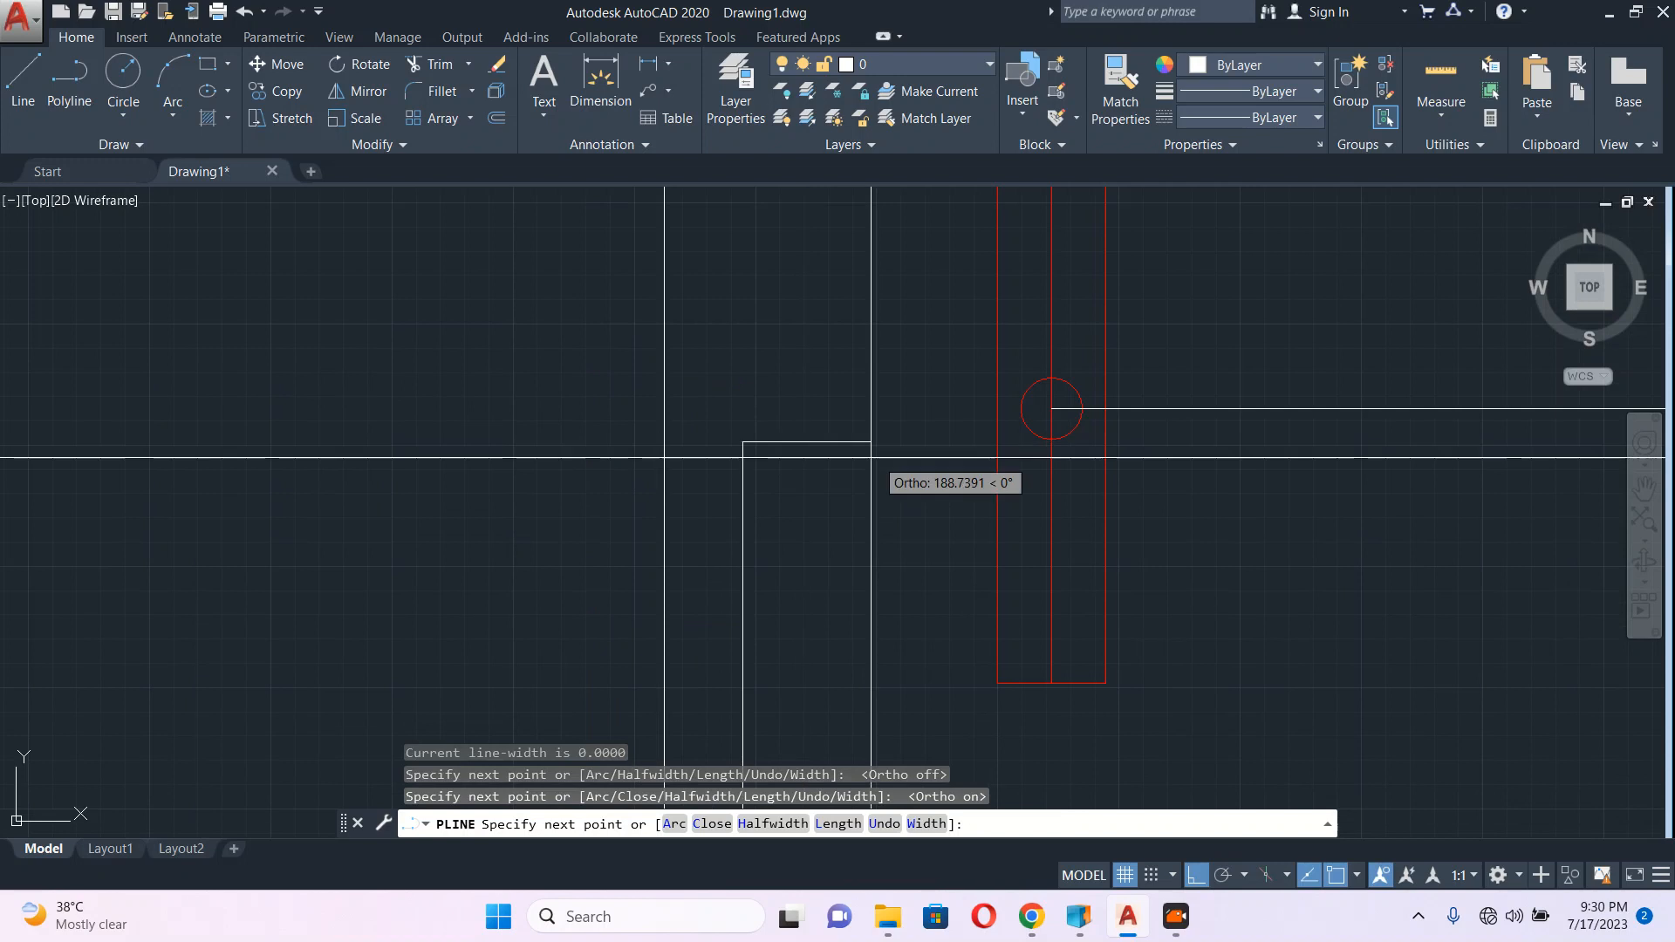
click(975, 442)
click(1051, 407)
key(Escape)
scroll(898, 559, down, 7)
middle_drag(902, 533, 708, 407)
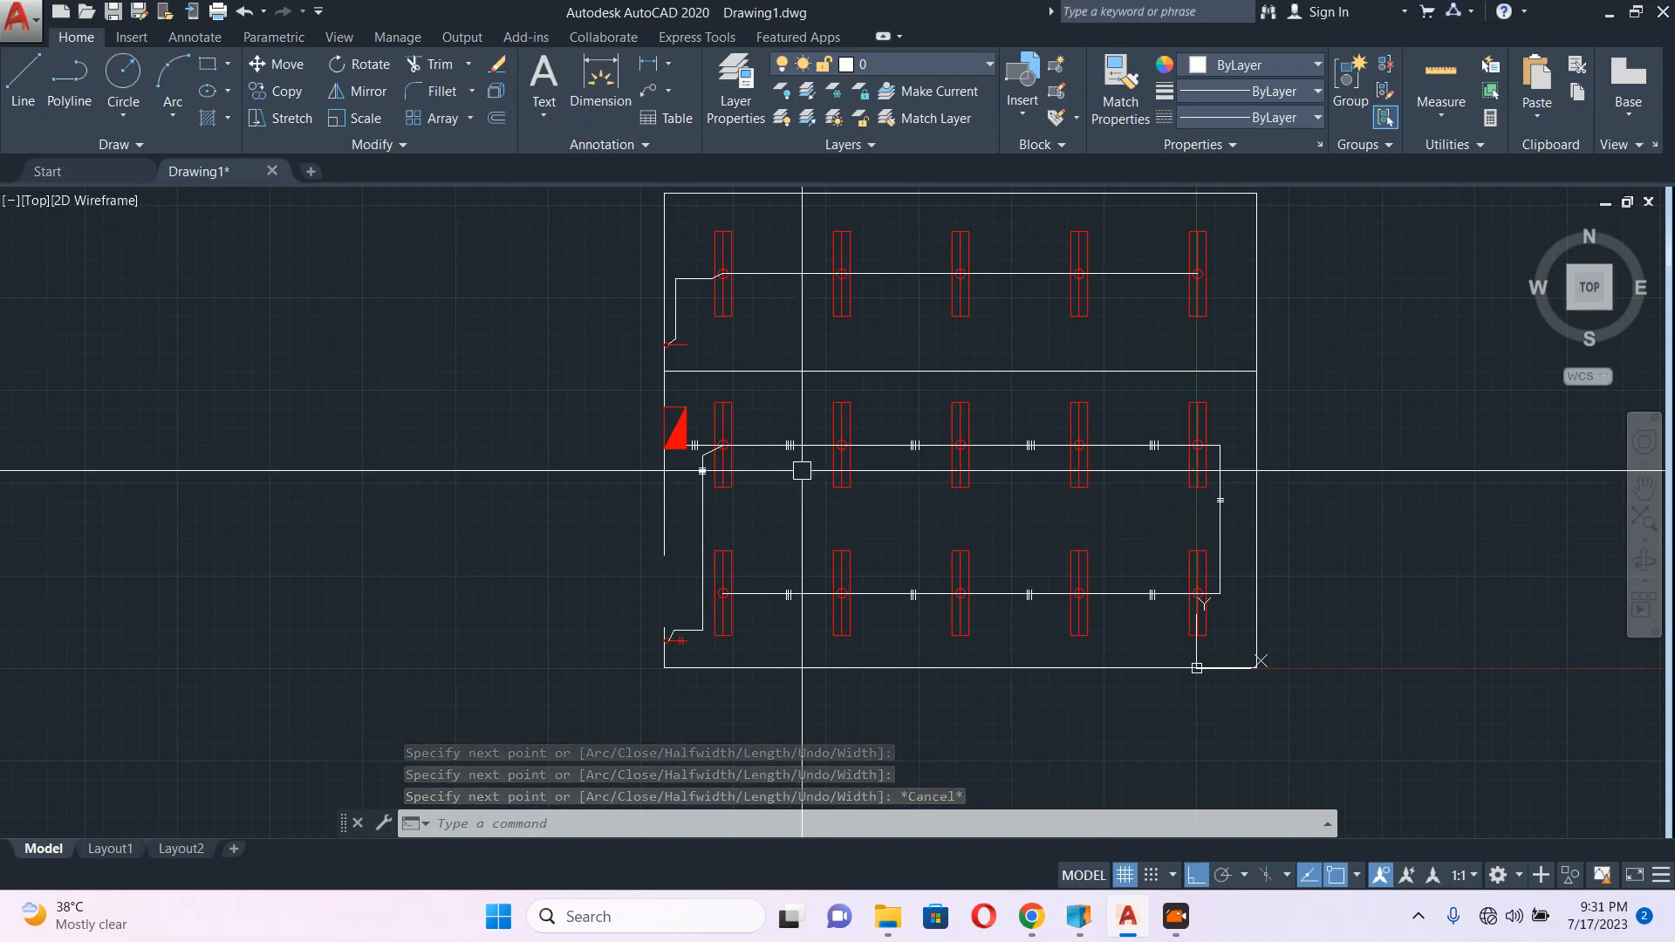
scroll(748, 481, up, 4)
text(t)
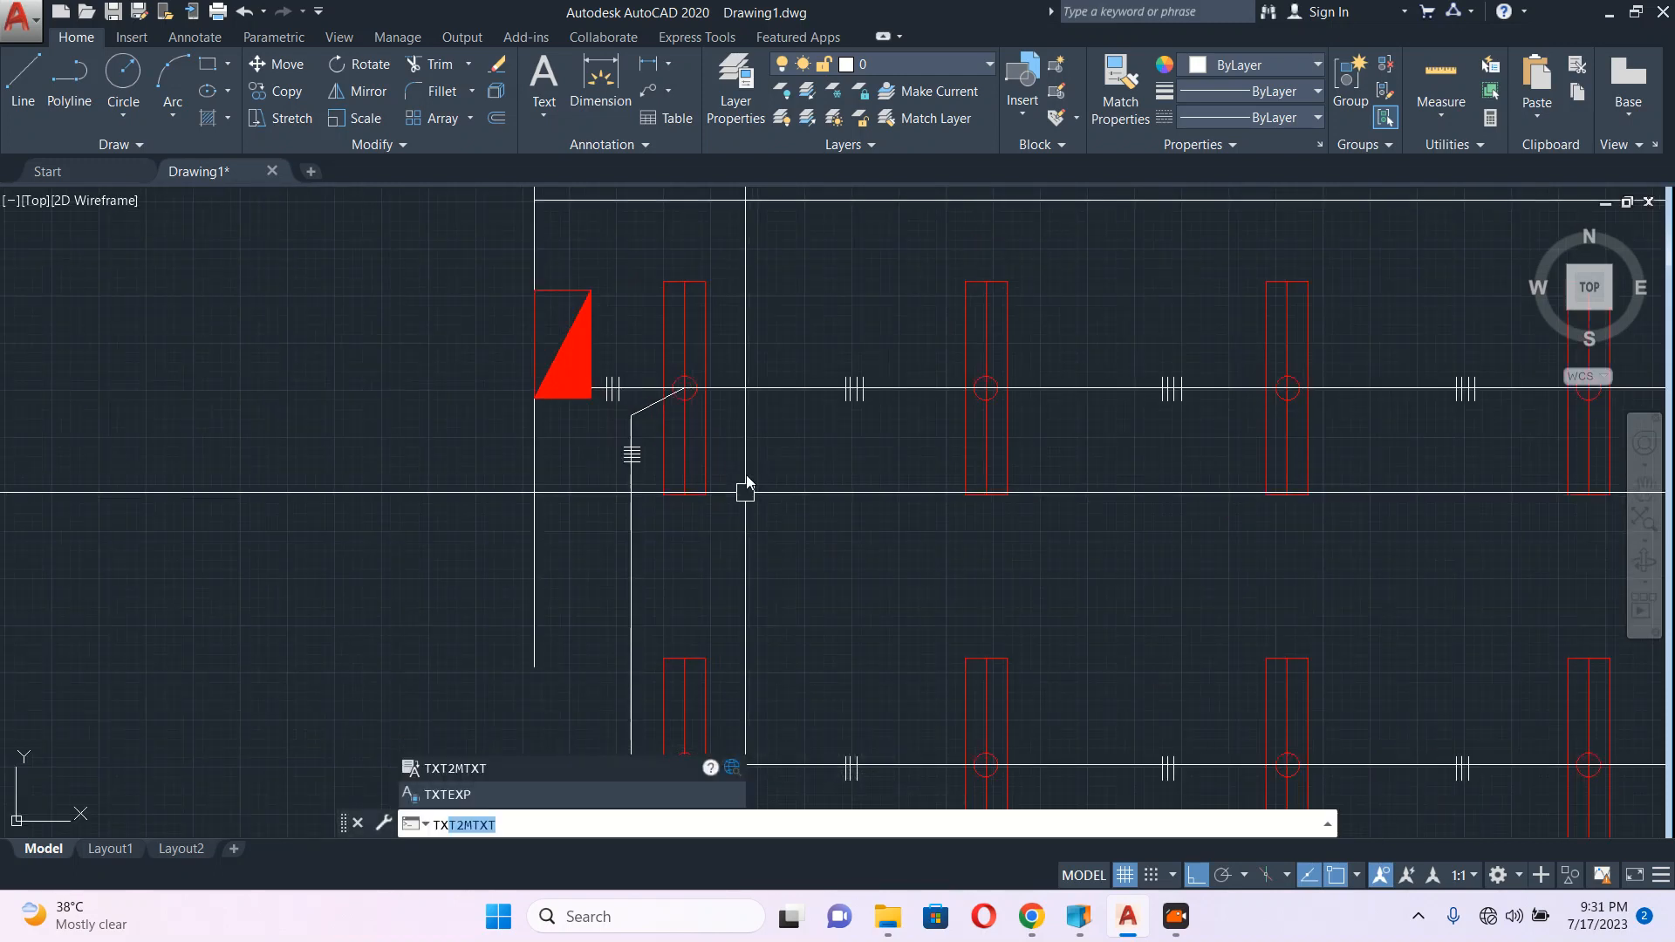
key(Escape)
text(tx)
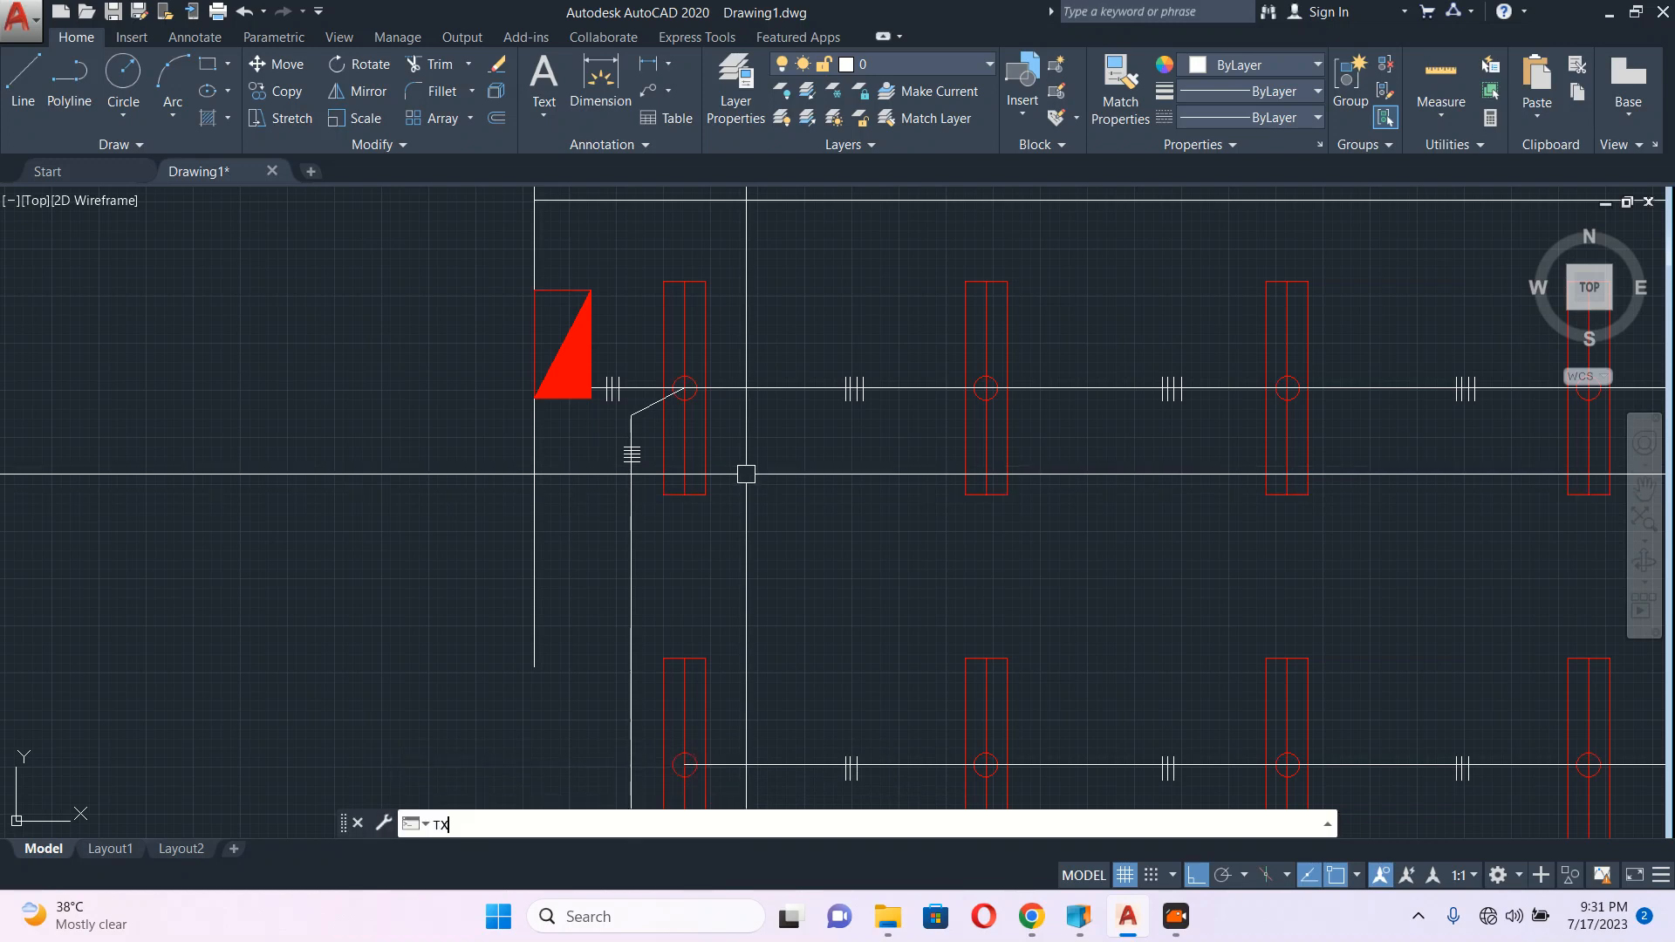
key(Return)
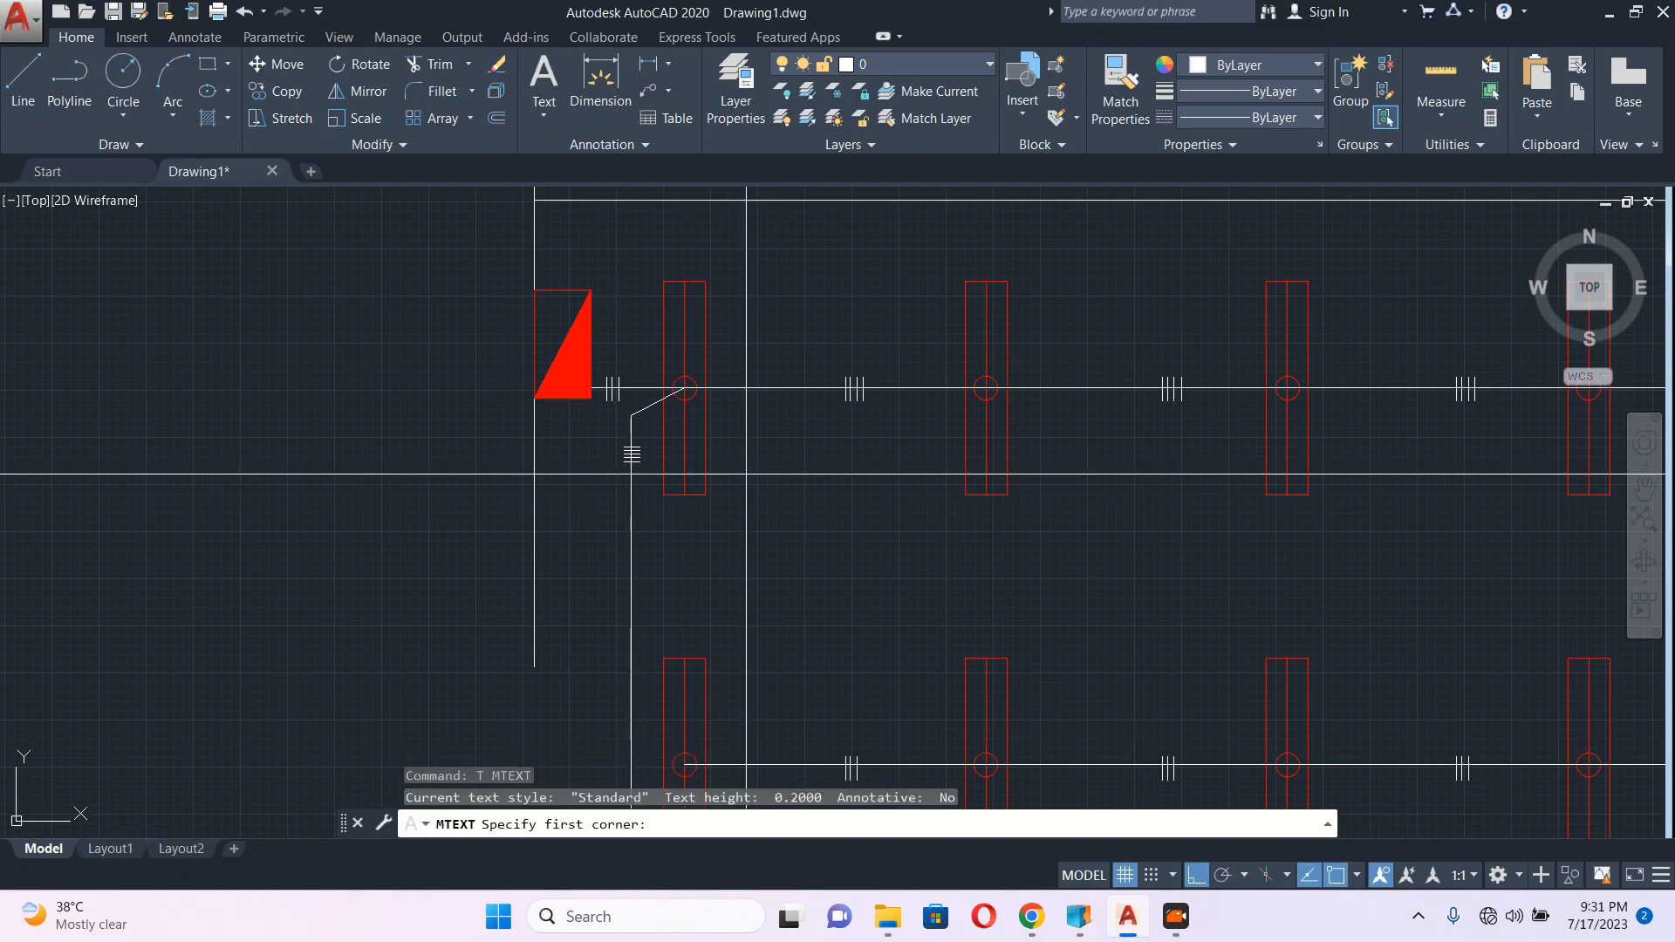
click(760, 470)
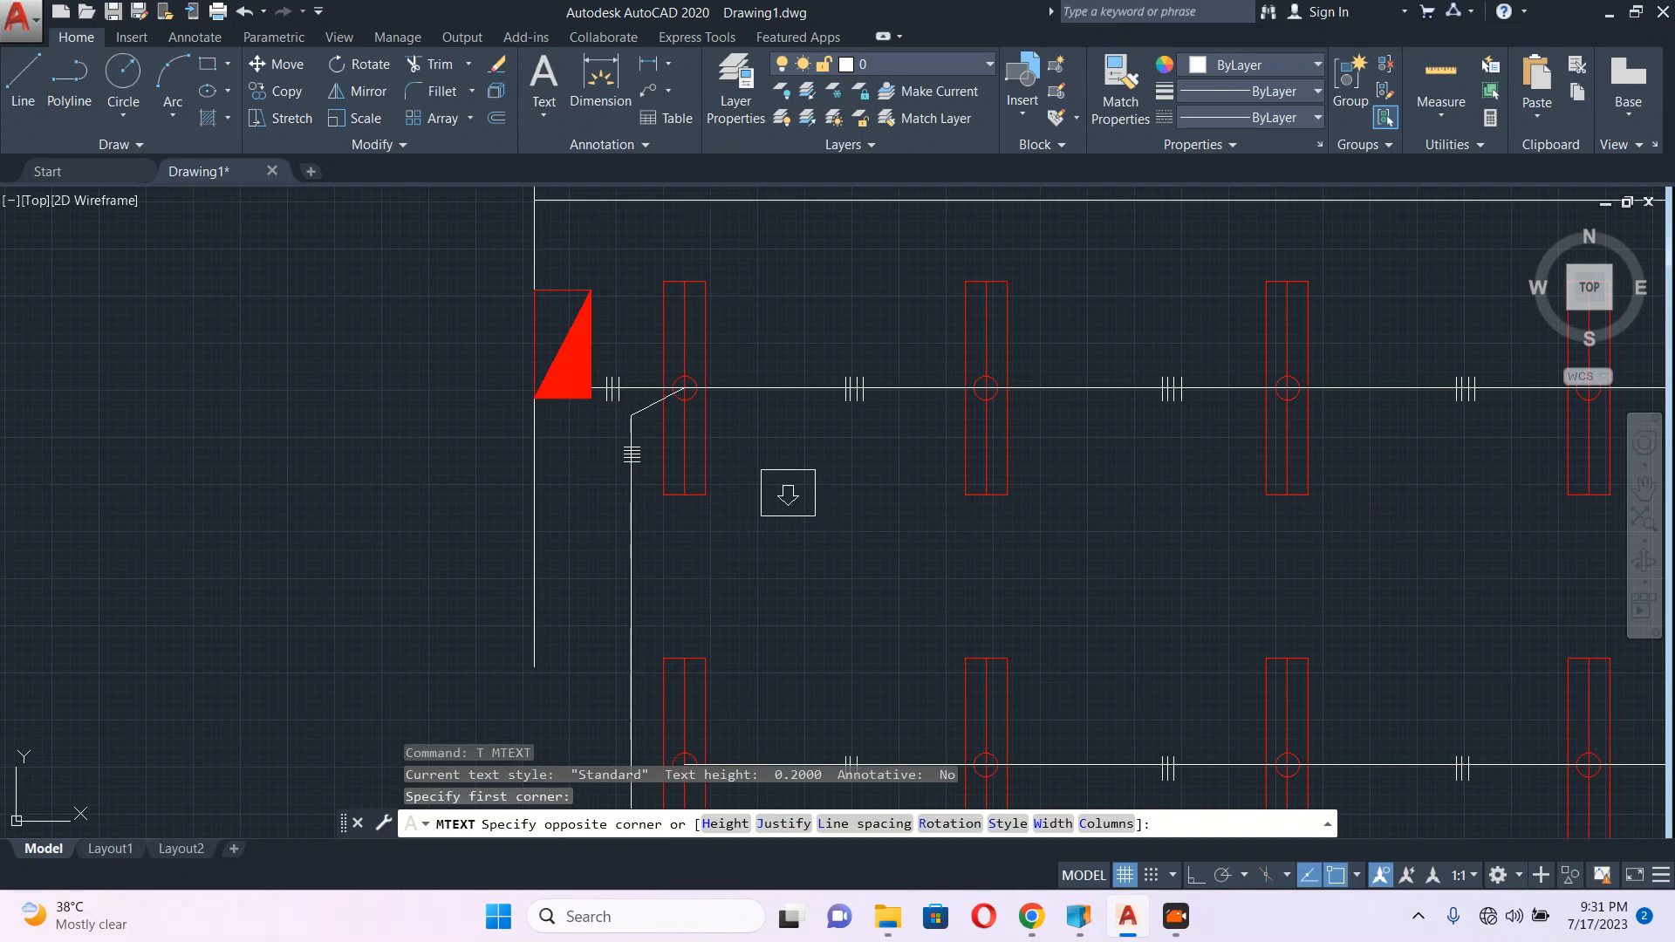
click(814, 515)
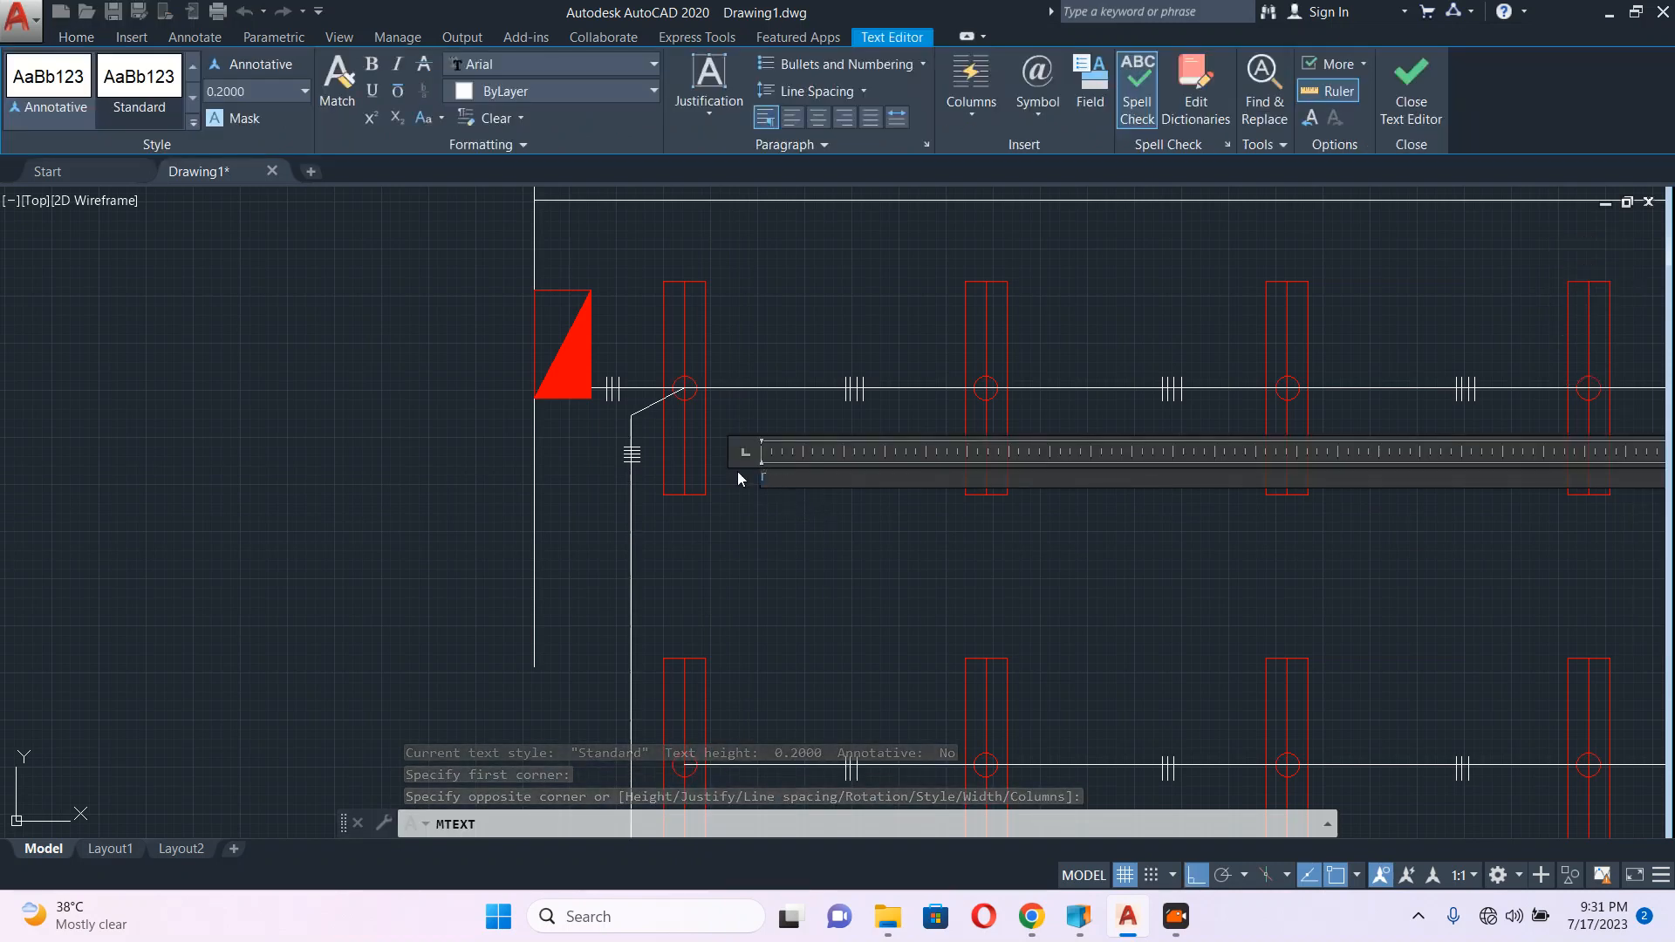
key(Escape)
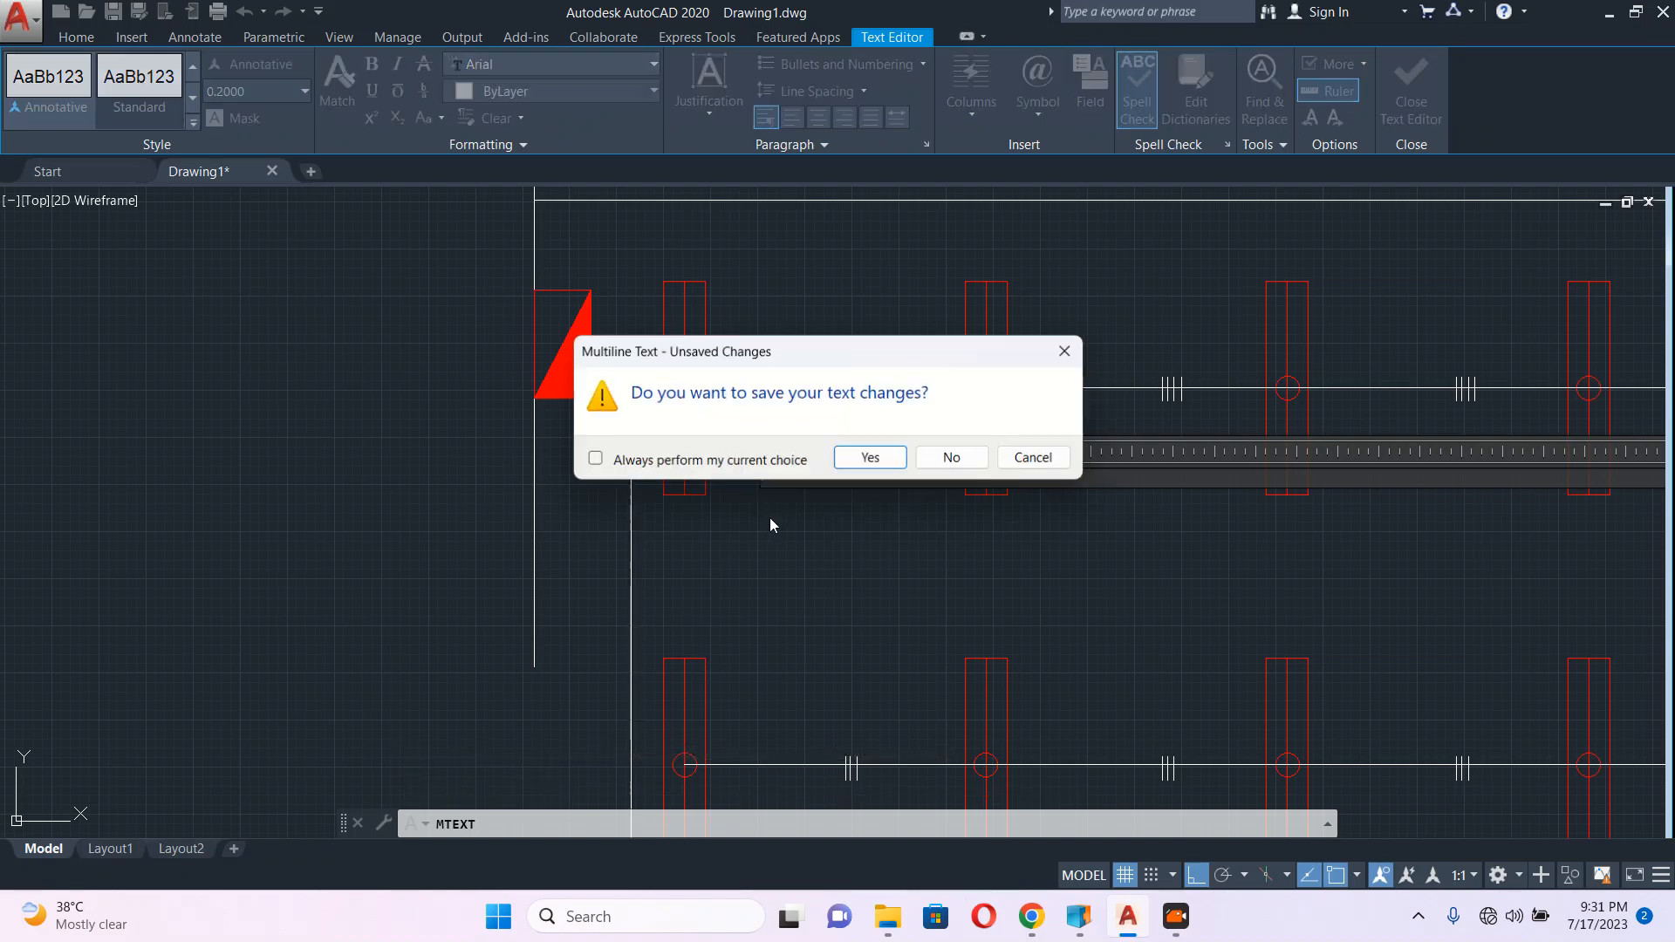
click(953, 459)
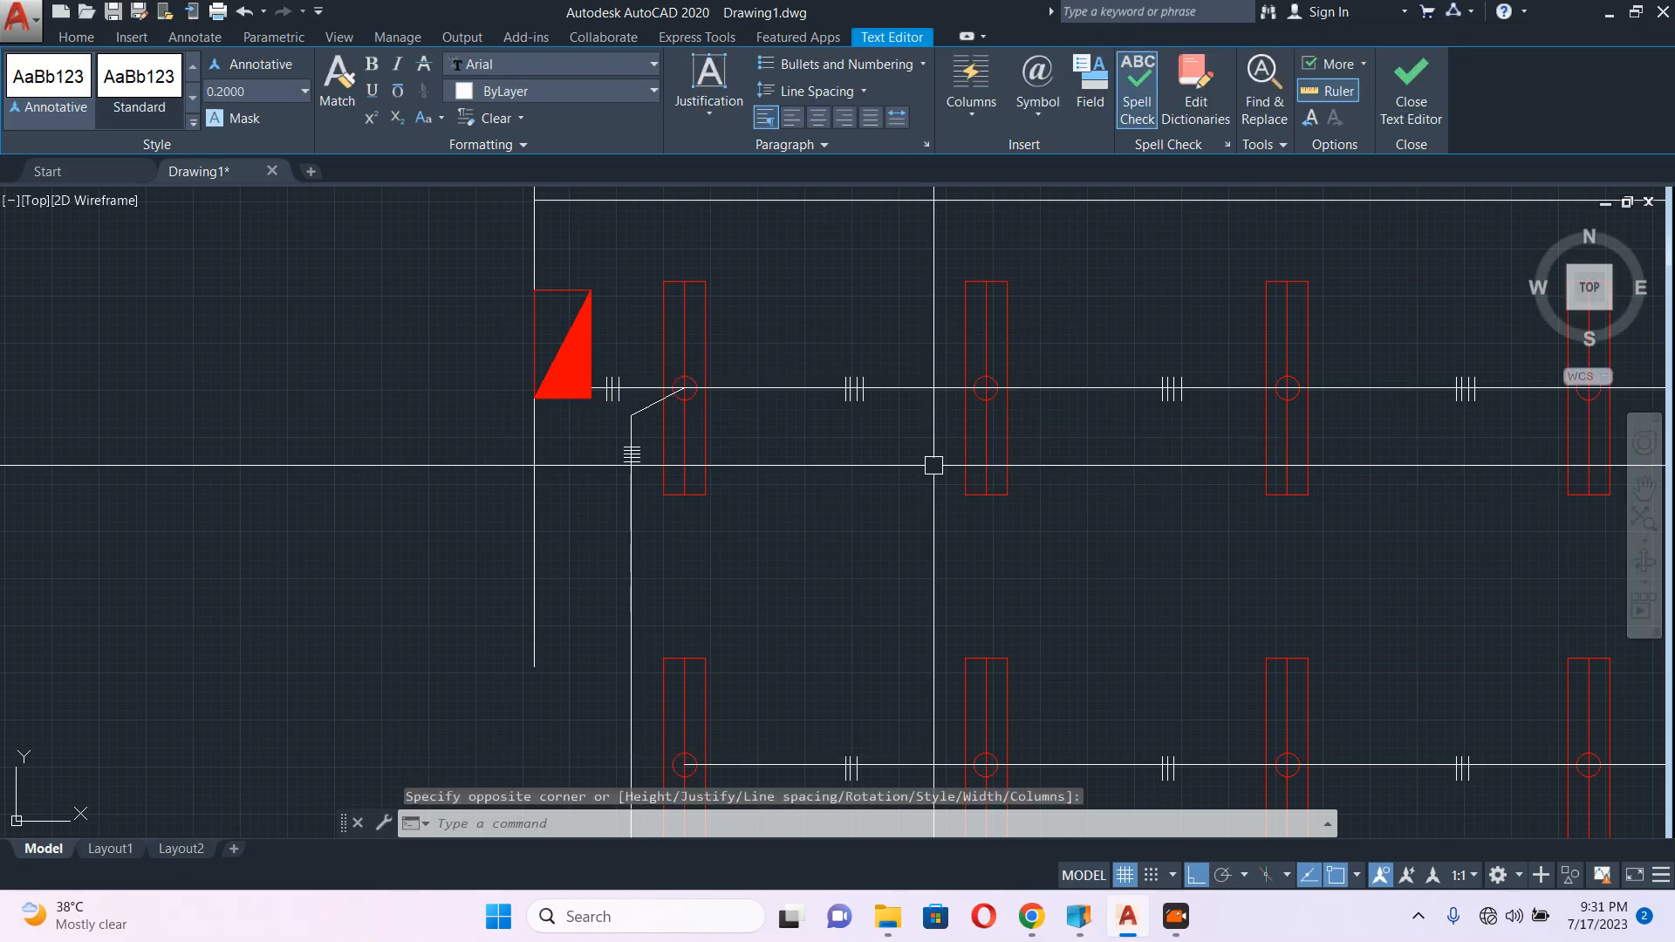
Step: Try to place a multiline text between the two lower light rows, beside the first light, and select it
text(mte)
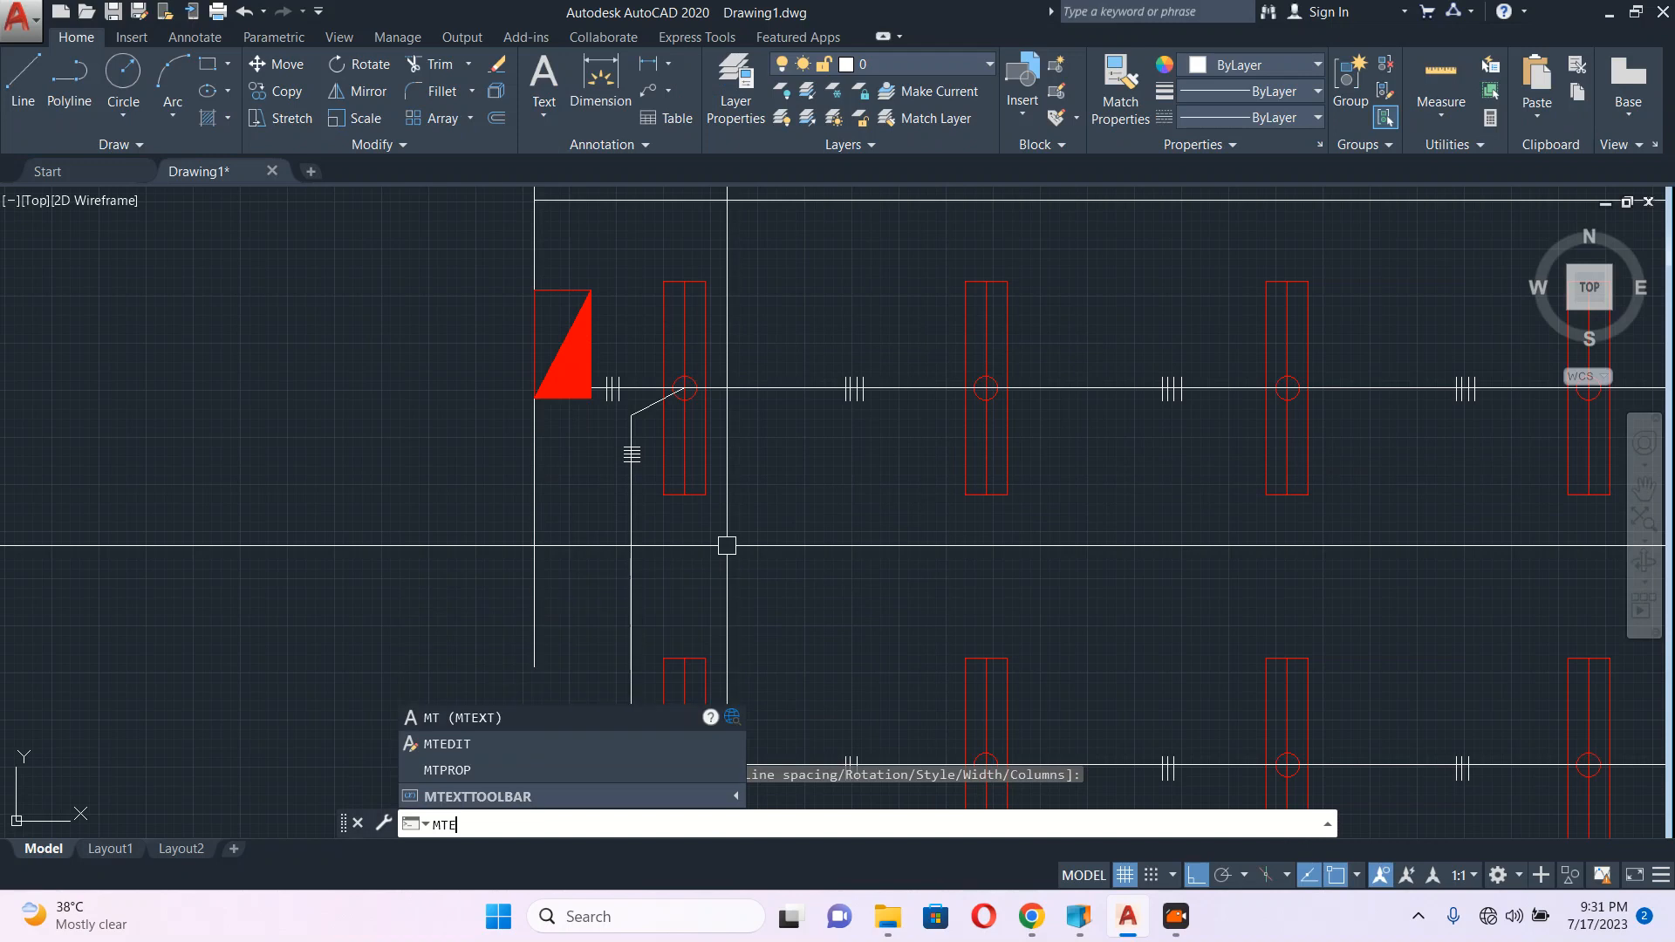
key(Return)
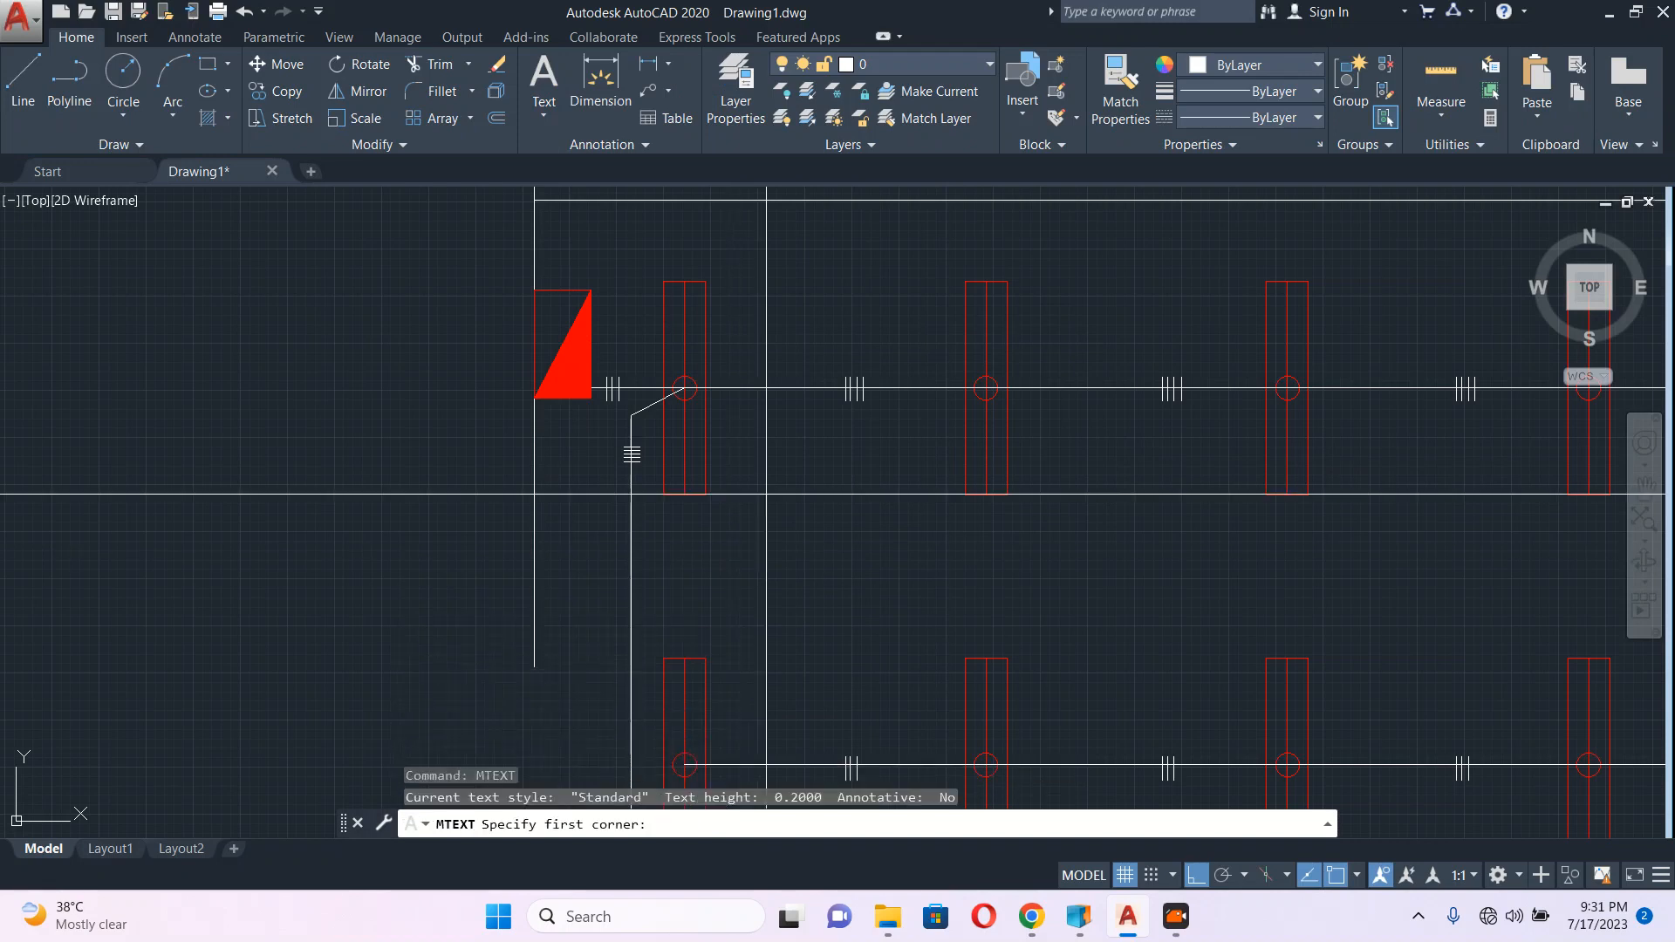
click(760, 481)
click(833, 536)
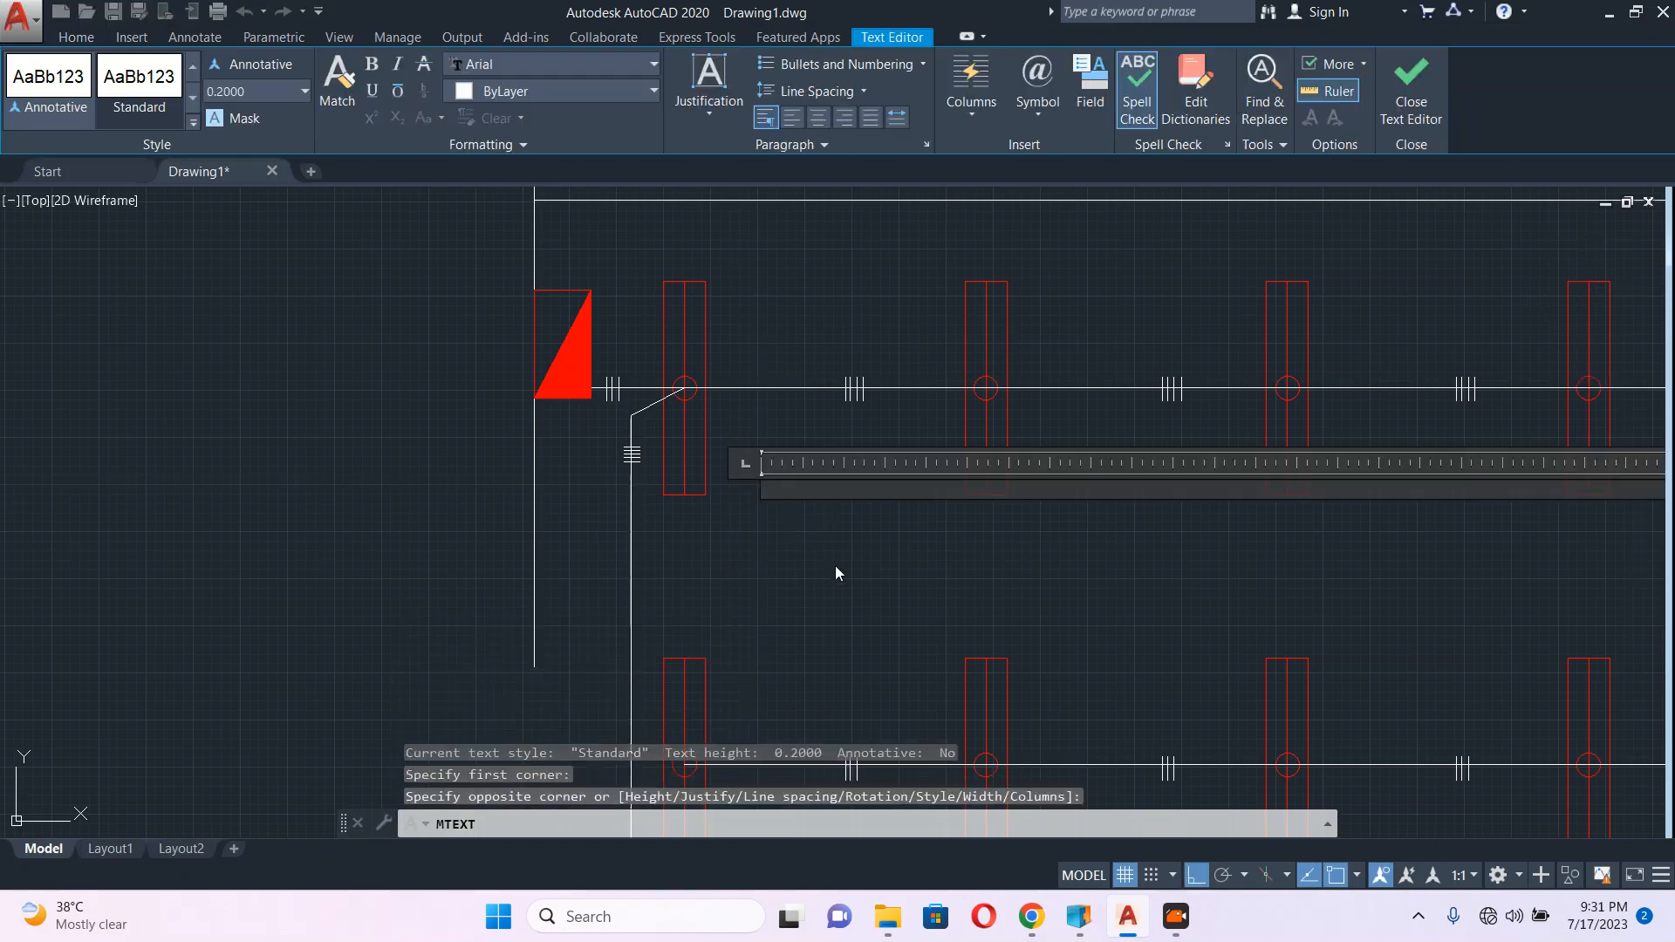
click(824, 571)
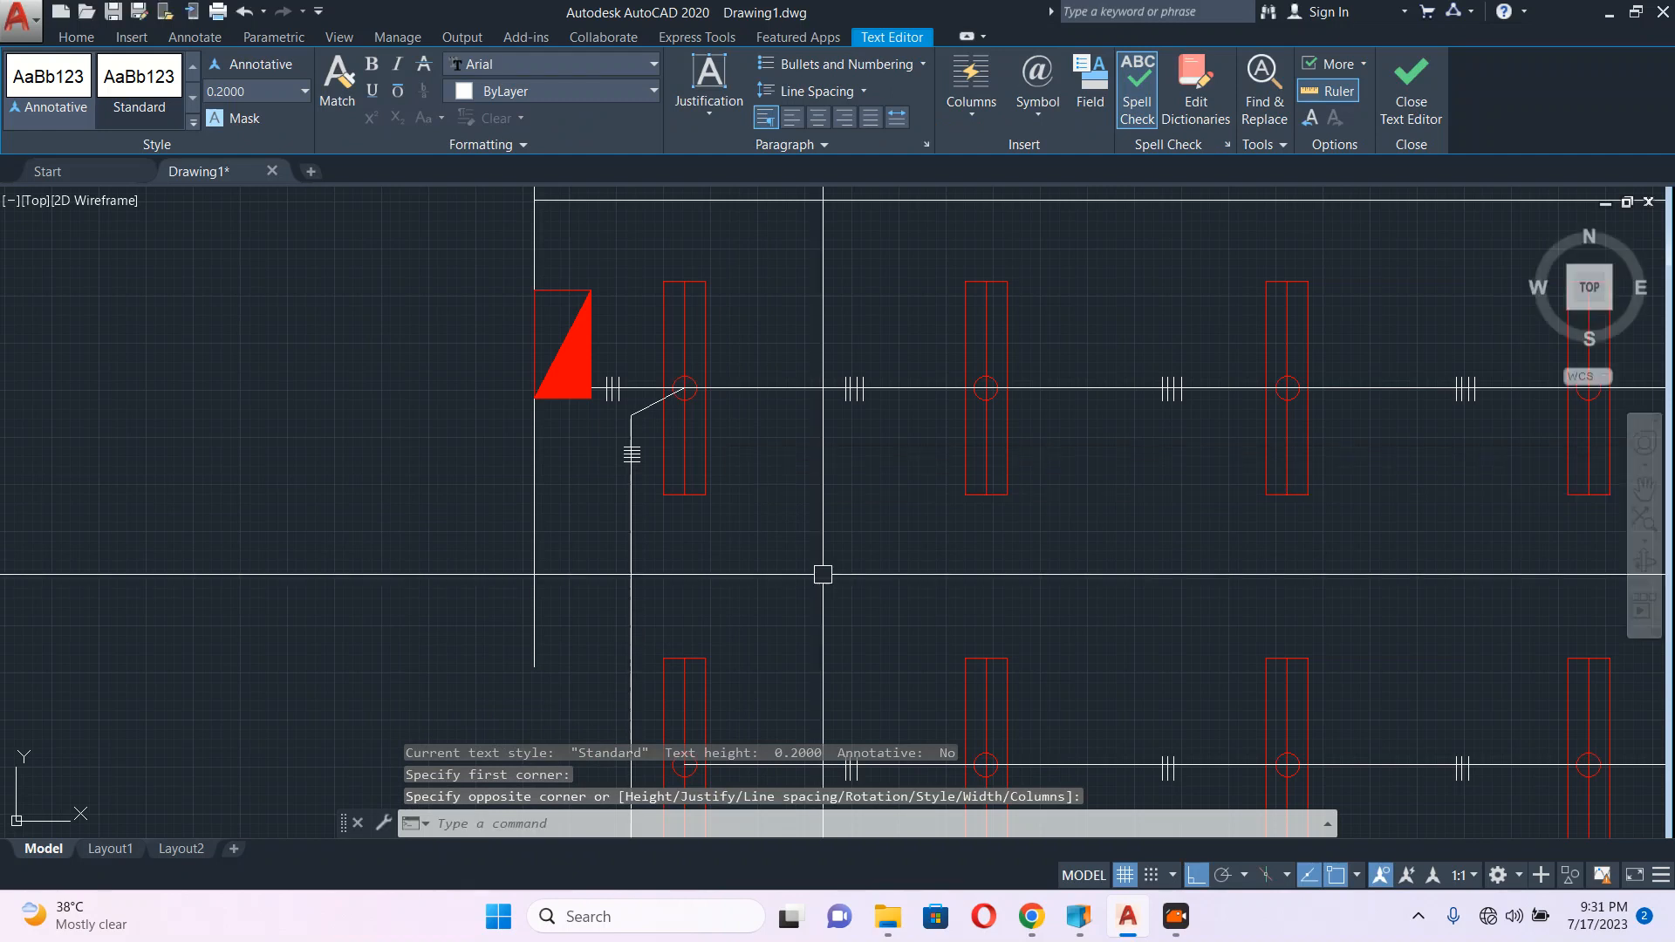
click(741, 441)
click(830, 546)
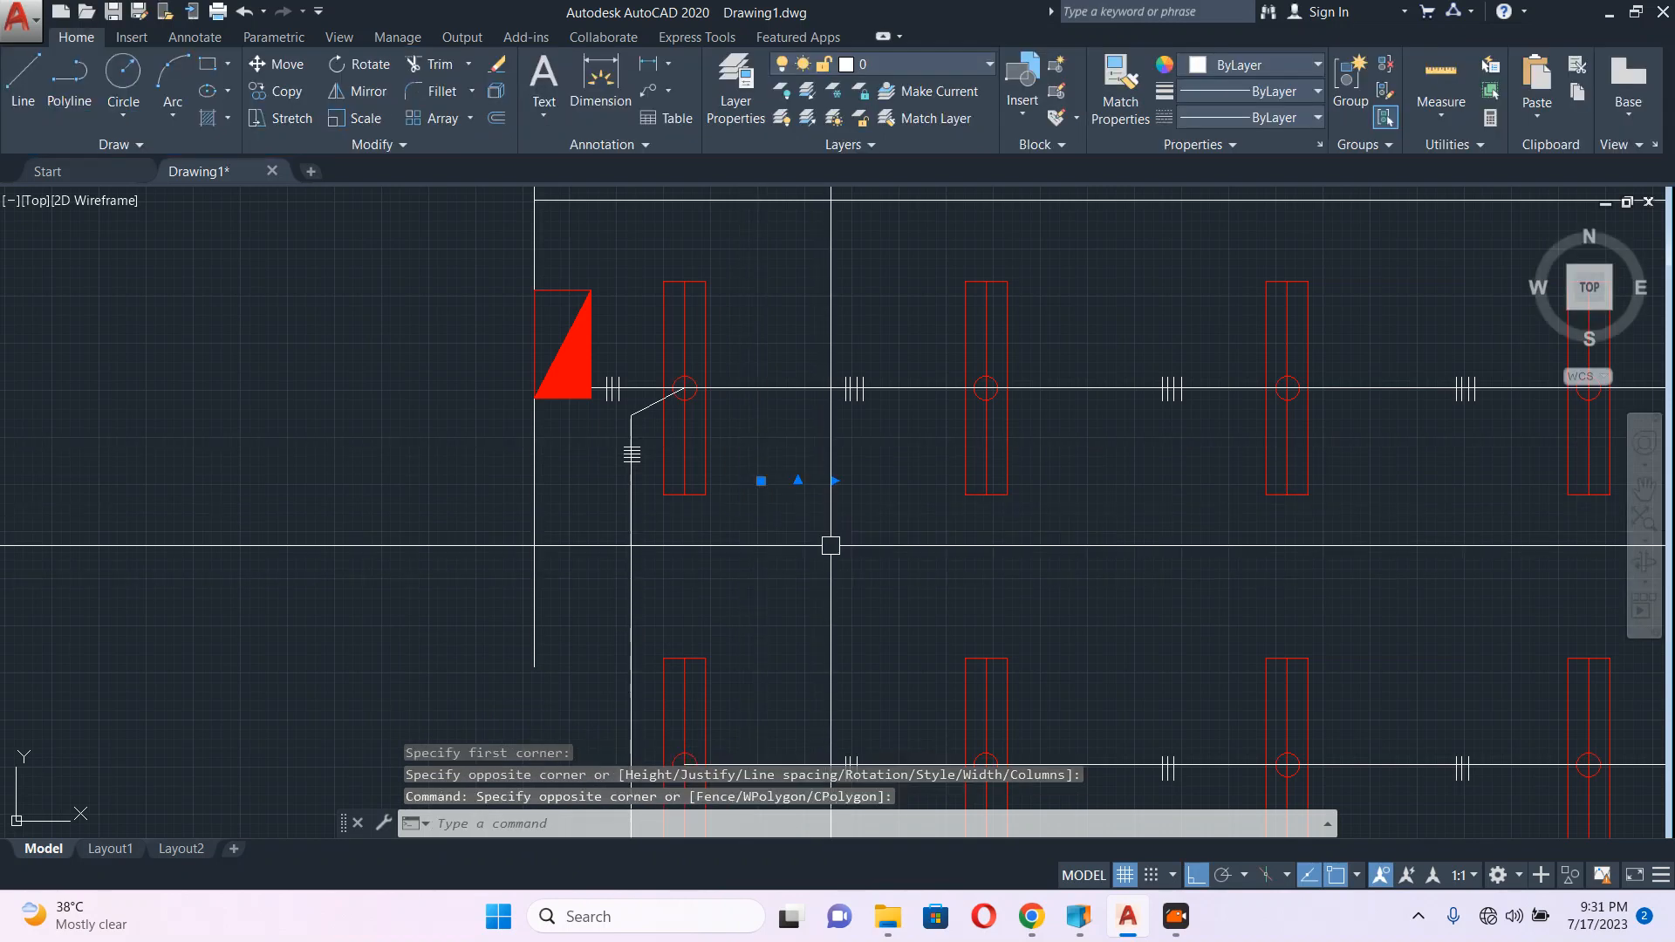
Step: Try to enlarge the selected multiline text by scaling it freehand from a base point beside it
scroll(693, 520, down, 6)
scroll(701, 509, up, 8)
text(SC)
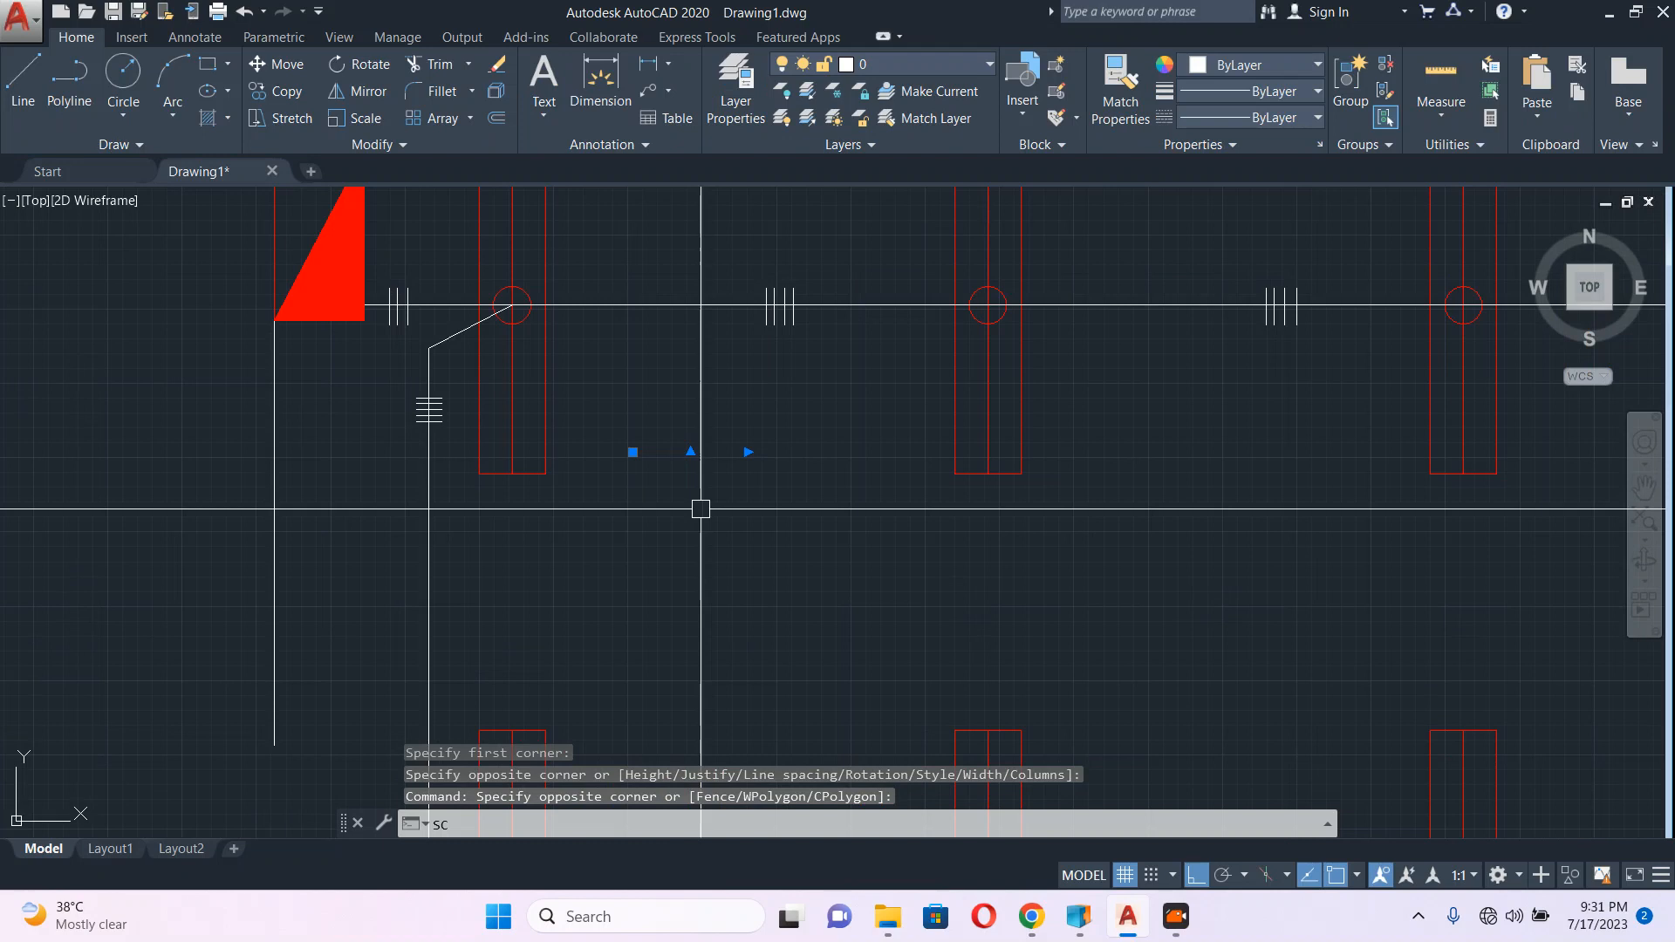
key(Return)
click(659, 451)
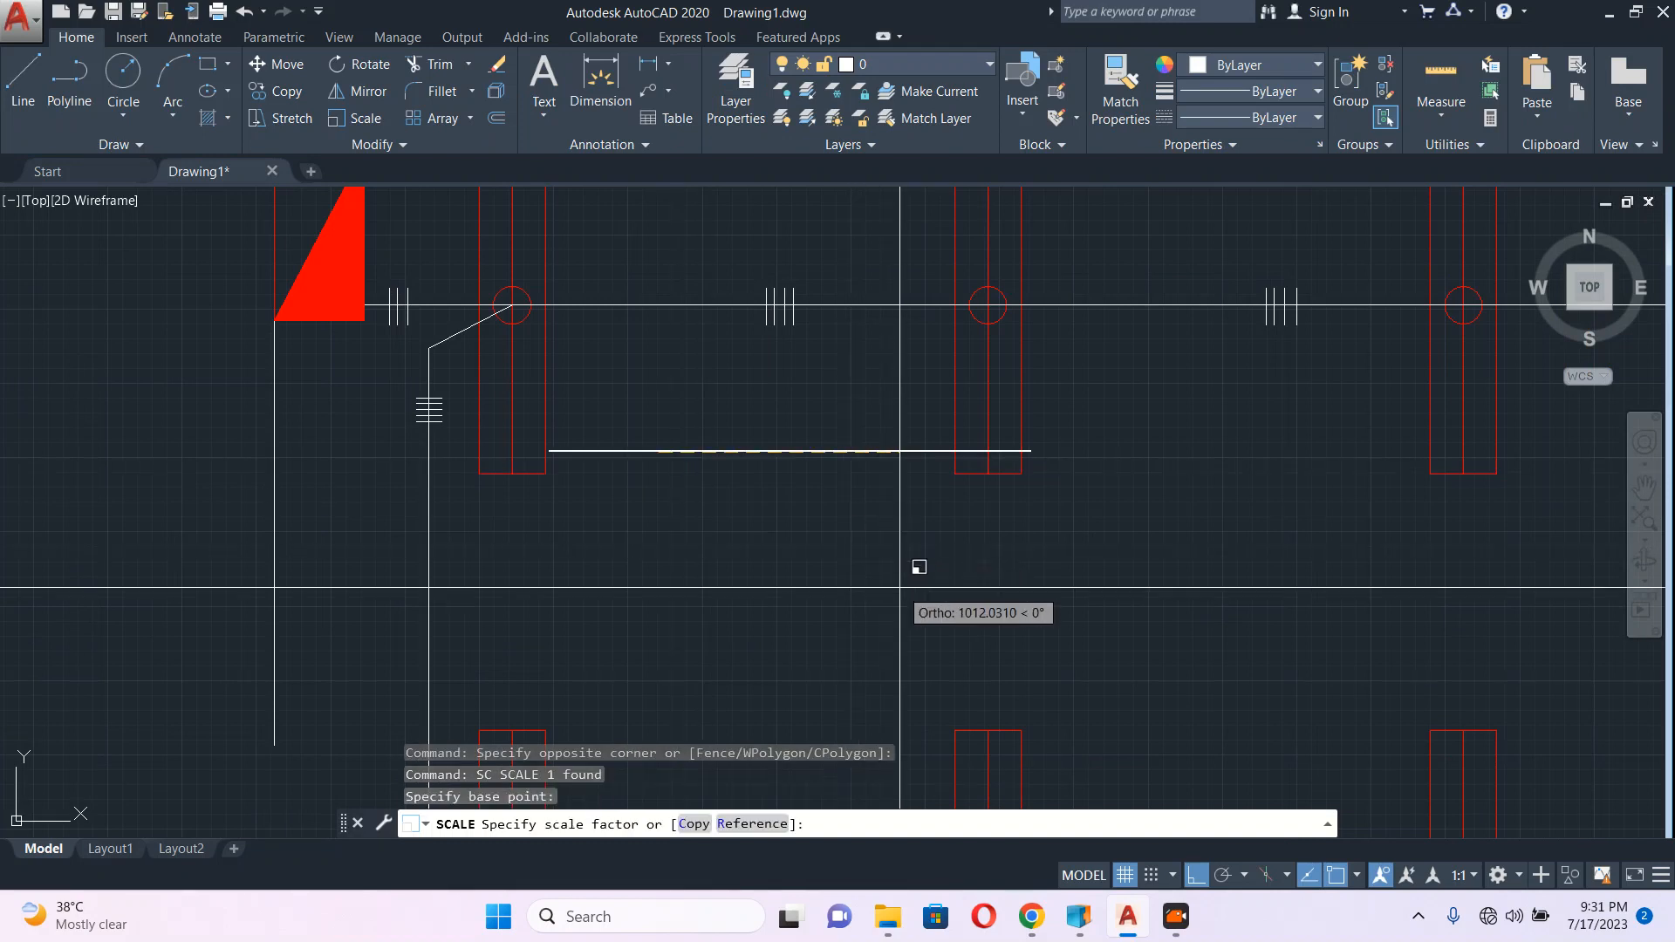
click(899, 587)
Step: Look for the scaled text across the light rows and the full extents of the drawing
scroll(899, 587, down, 10)
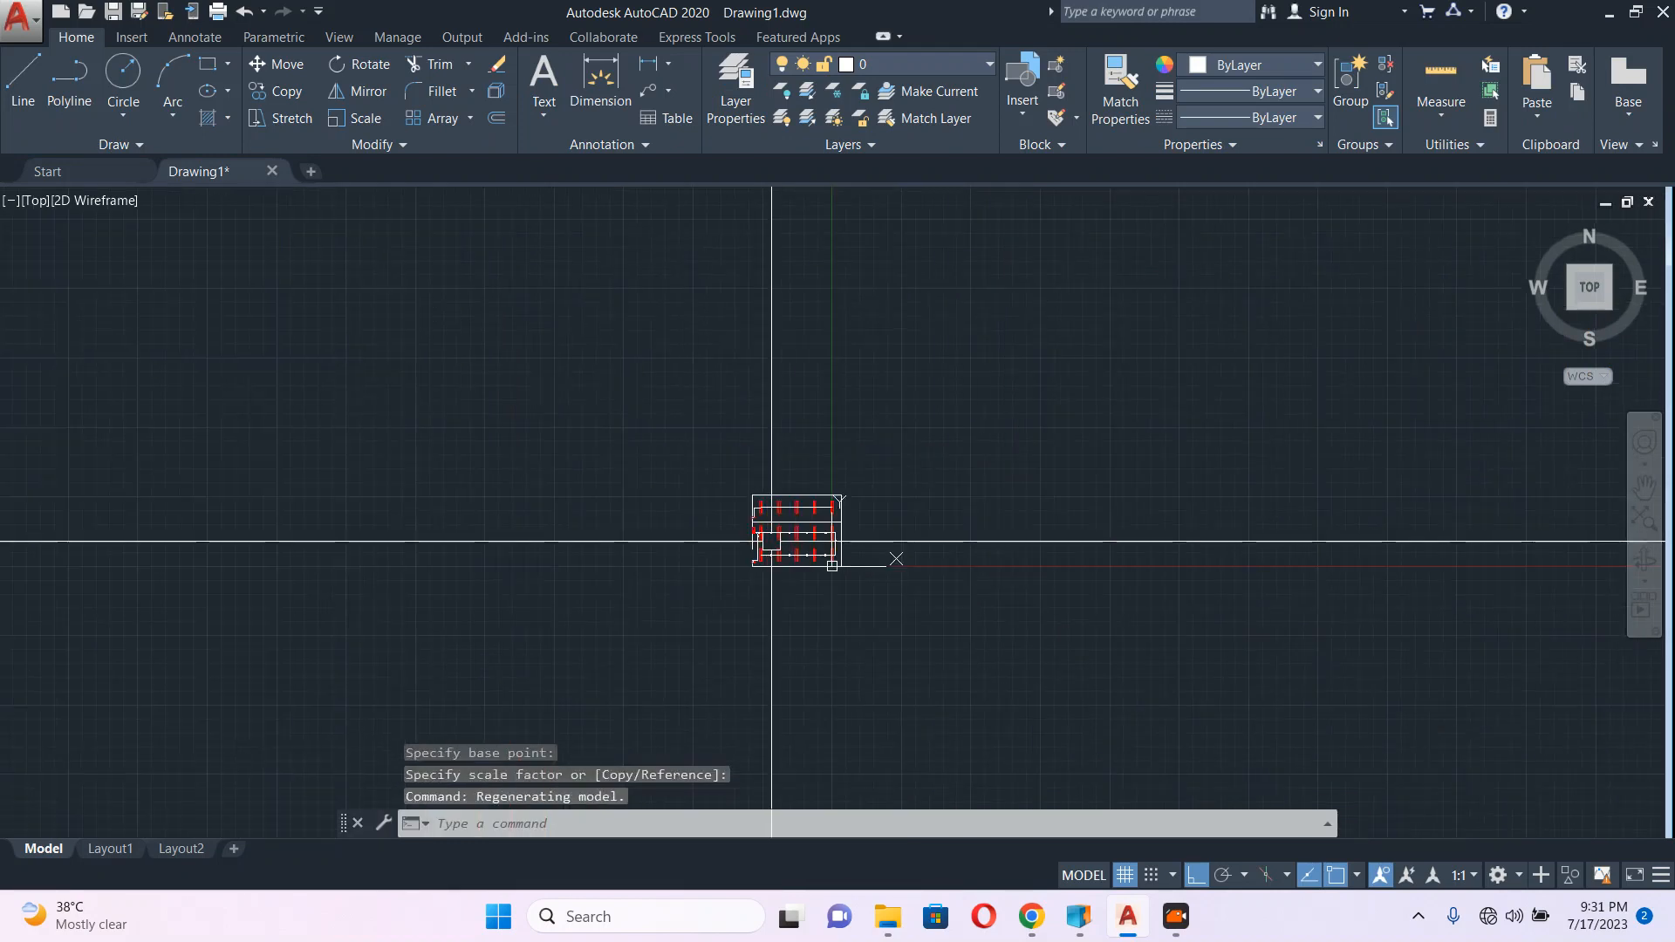
scroll(771, 541, up, 8)
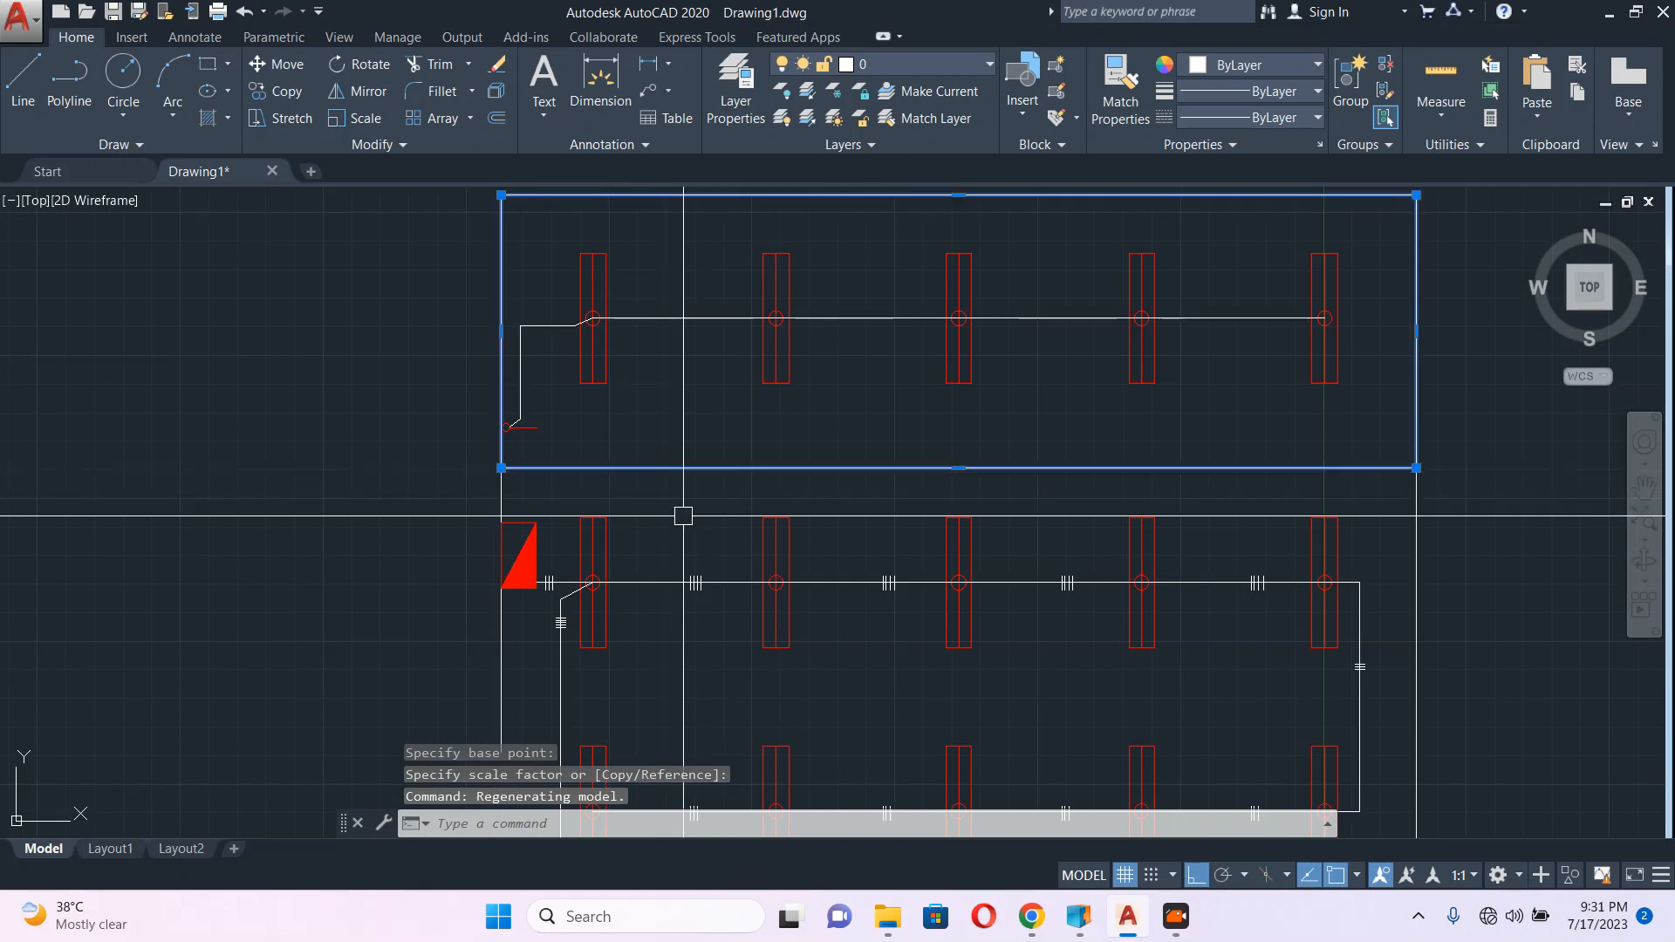
key(Escape)
click(627, 415)
key(Escape)
click(647, 554)
scroll(669, 568, down, 10)
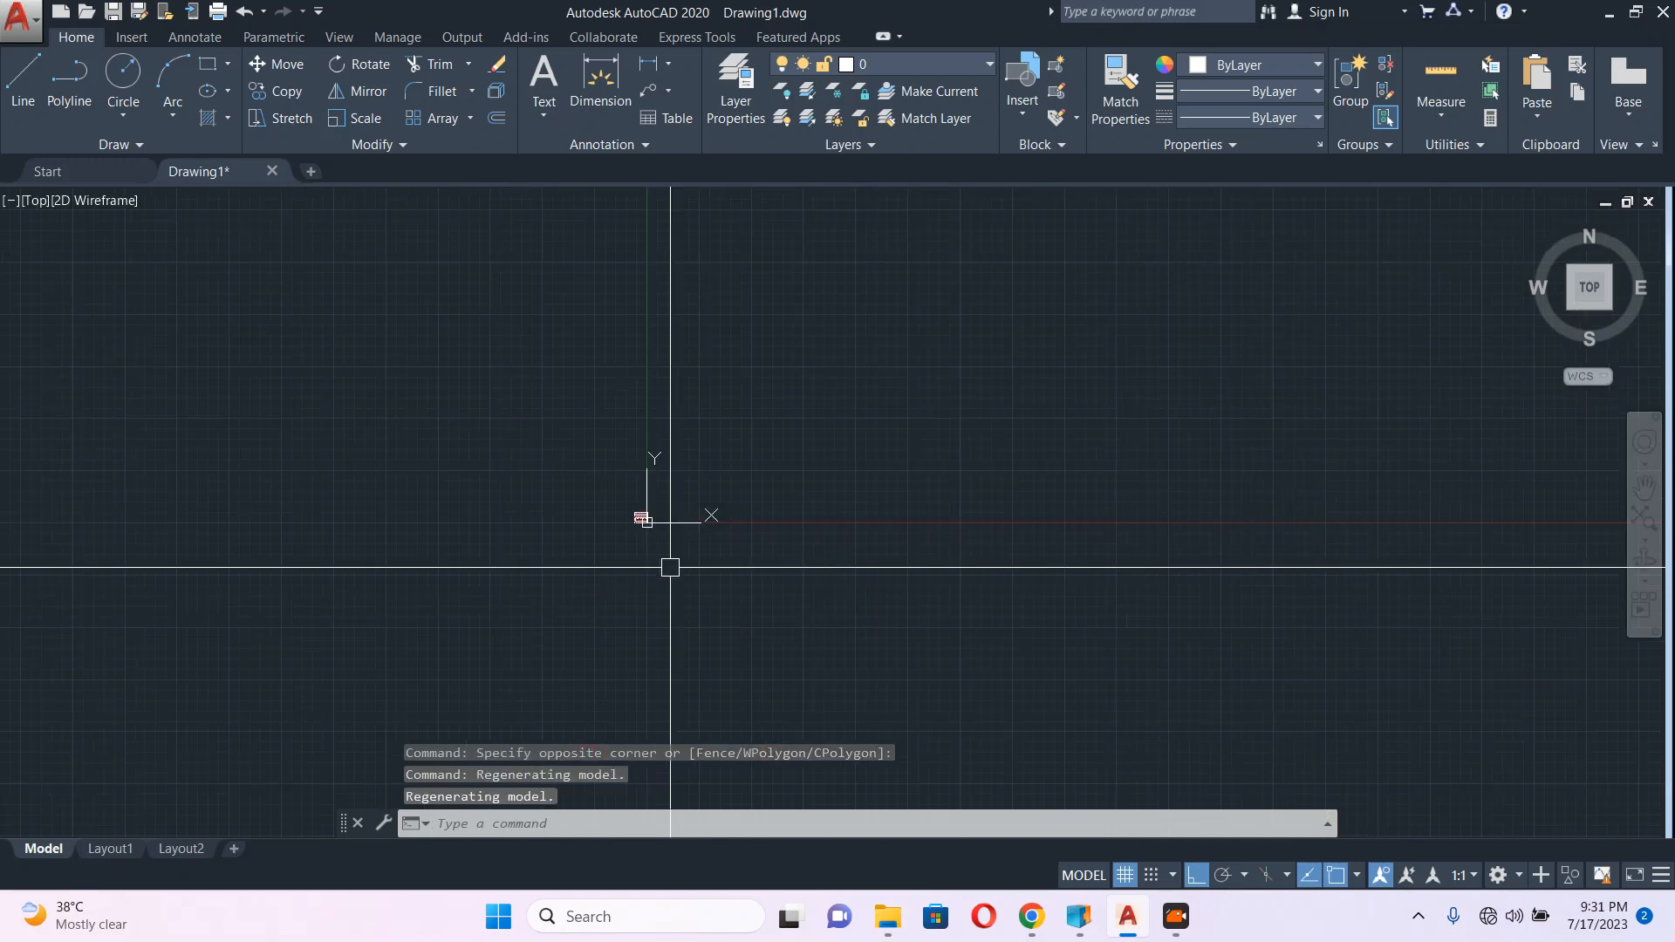
middle_click(670, 568)
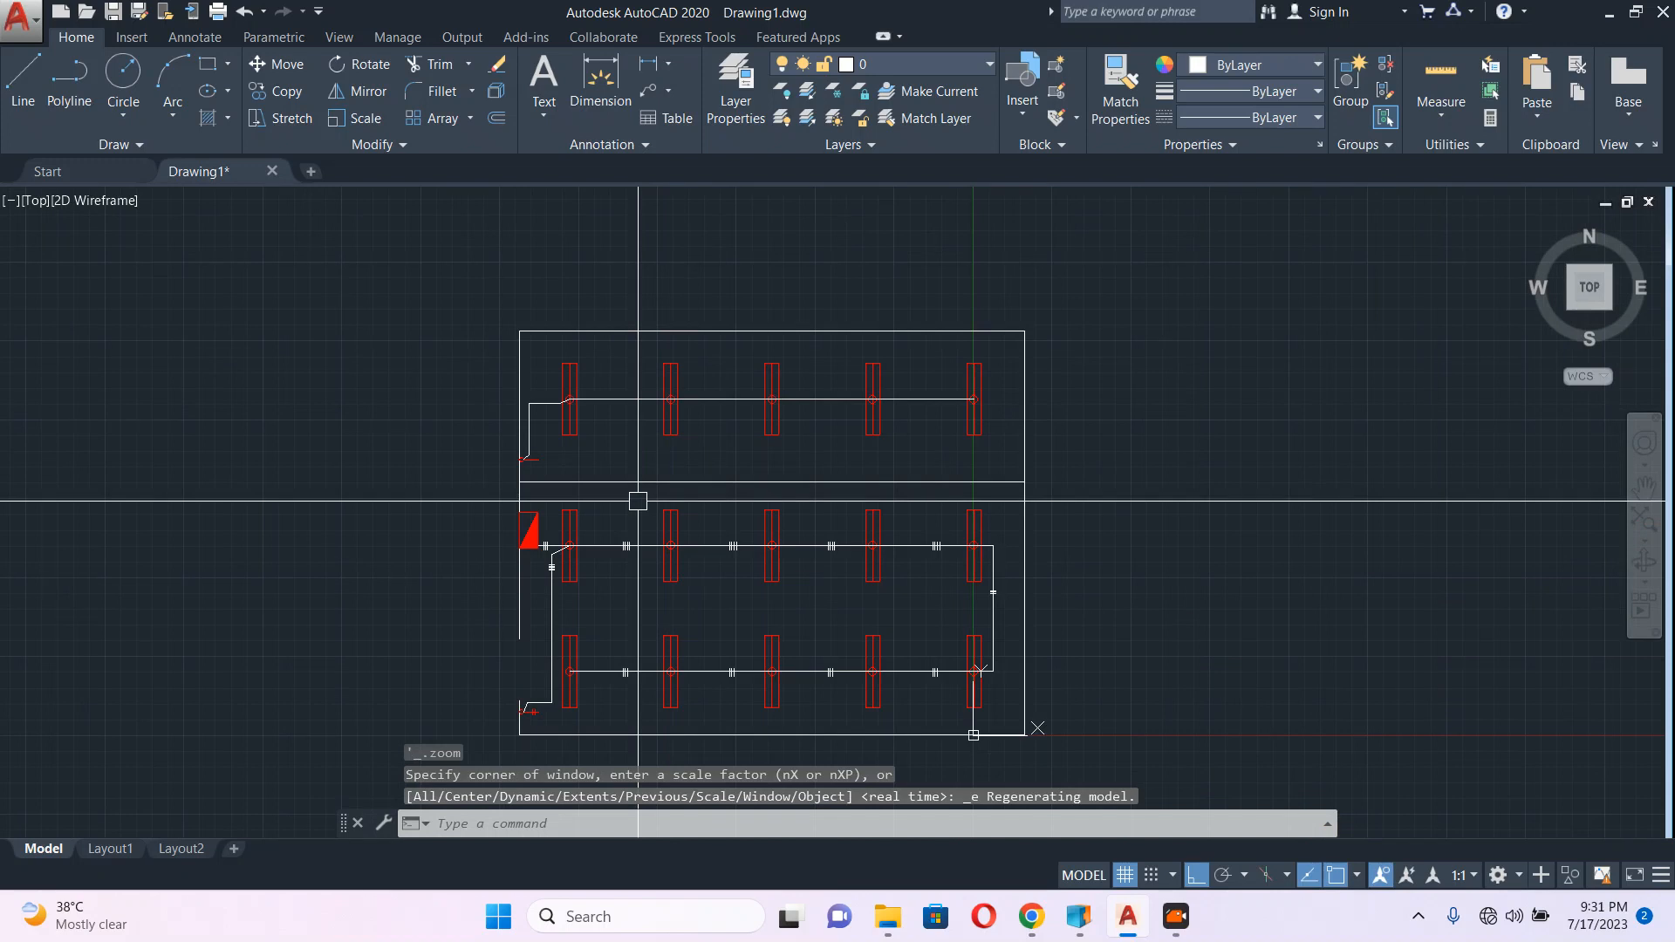
scroll(637, 501, up, 4)
Step: Undo the view changes and the scaling of the multiline text
text(u)
key(Return)
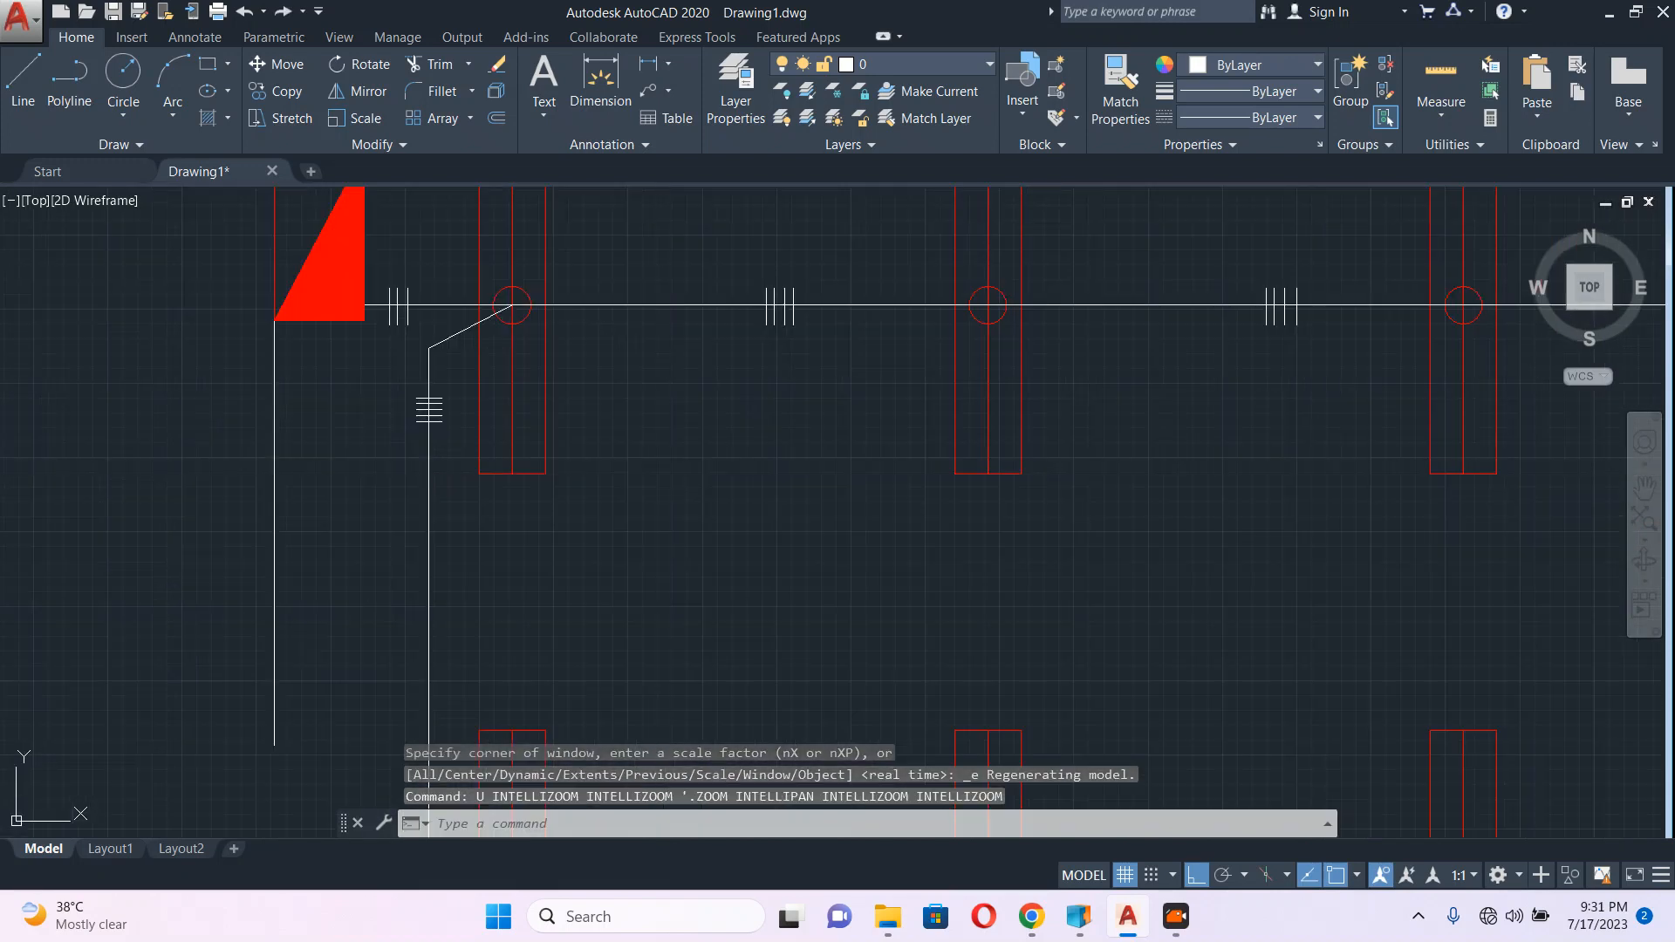
text(u)
key(Return)
Step: Place a horizontal linear dimension about 682 units long between the two lower light rows and explode it
text(dli)
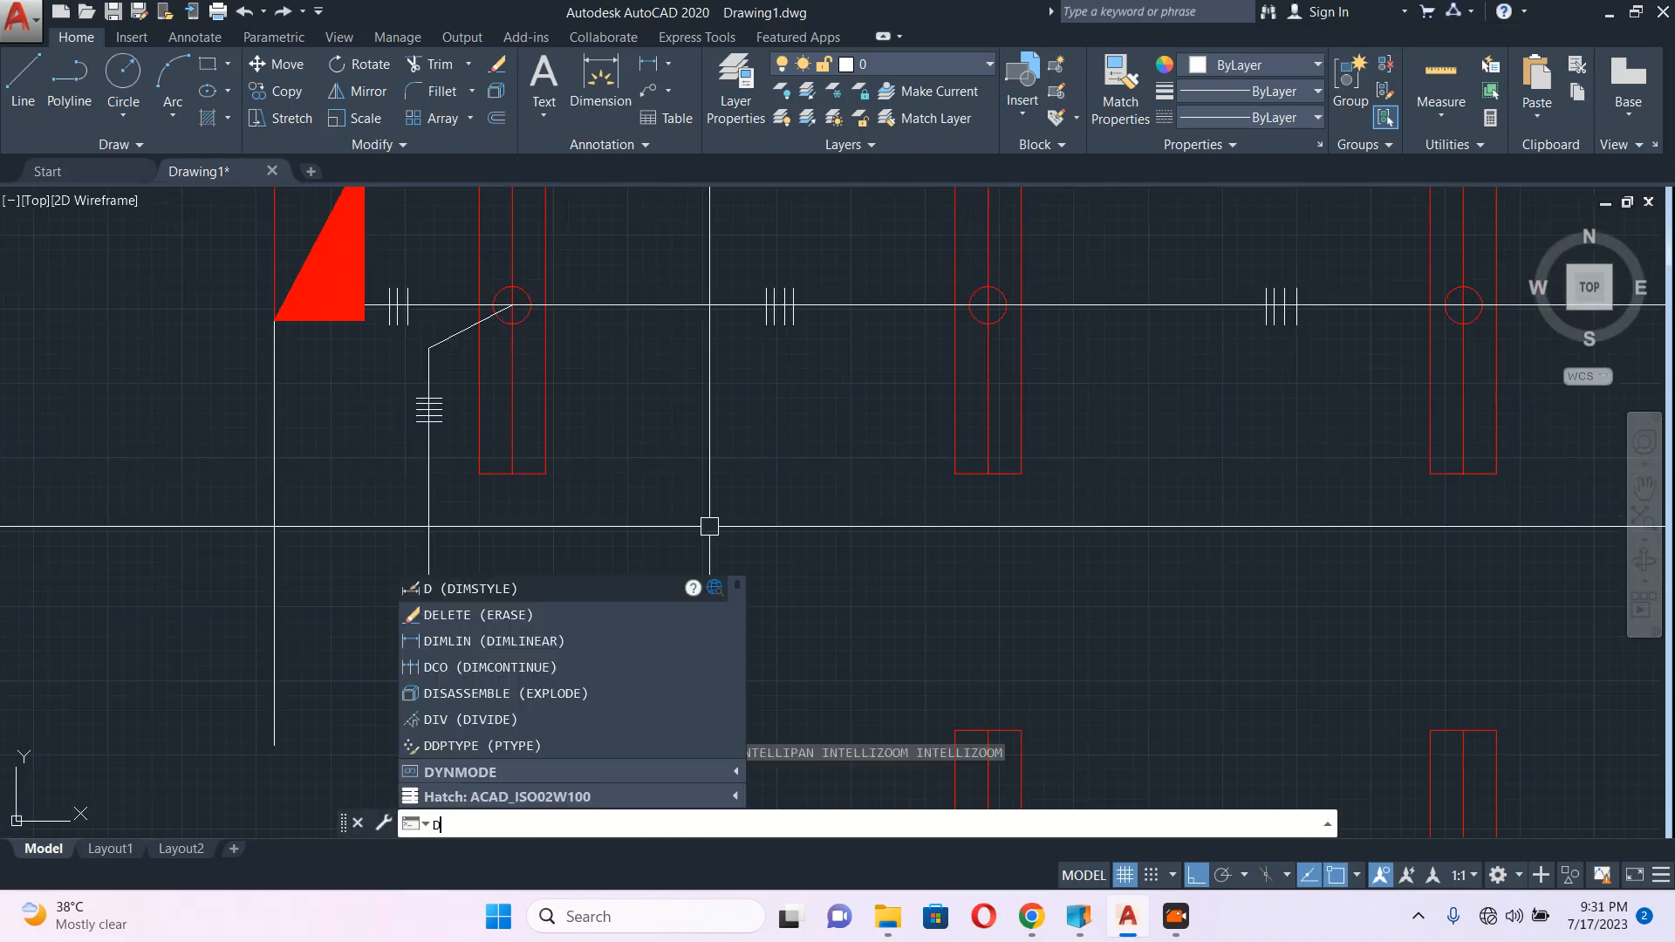
key(Return)
click(618, 555)
click(780, 555)
double_click(802, 495)
text(x)
key(Return)
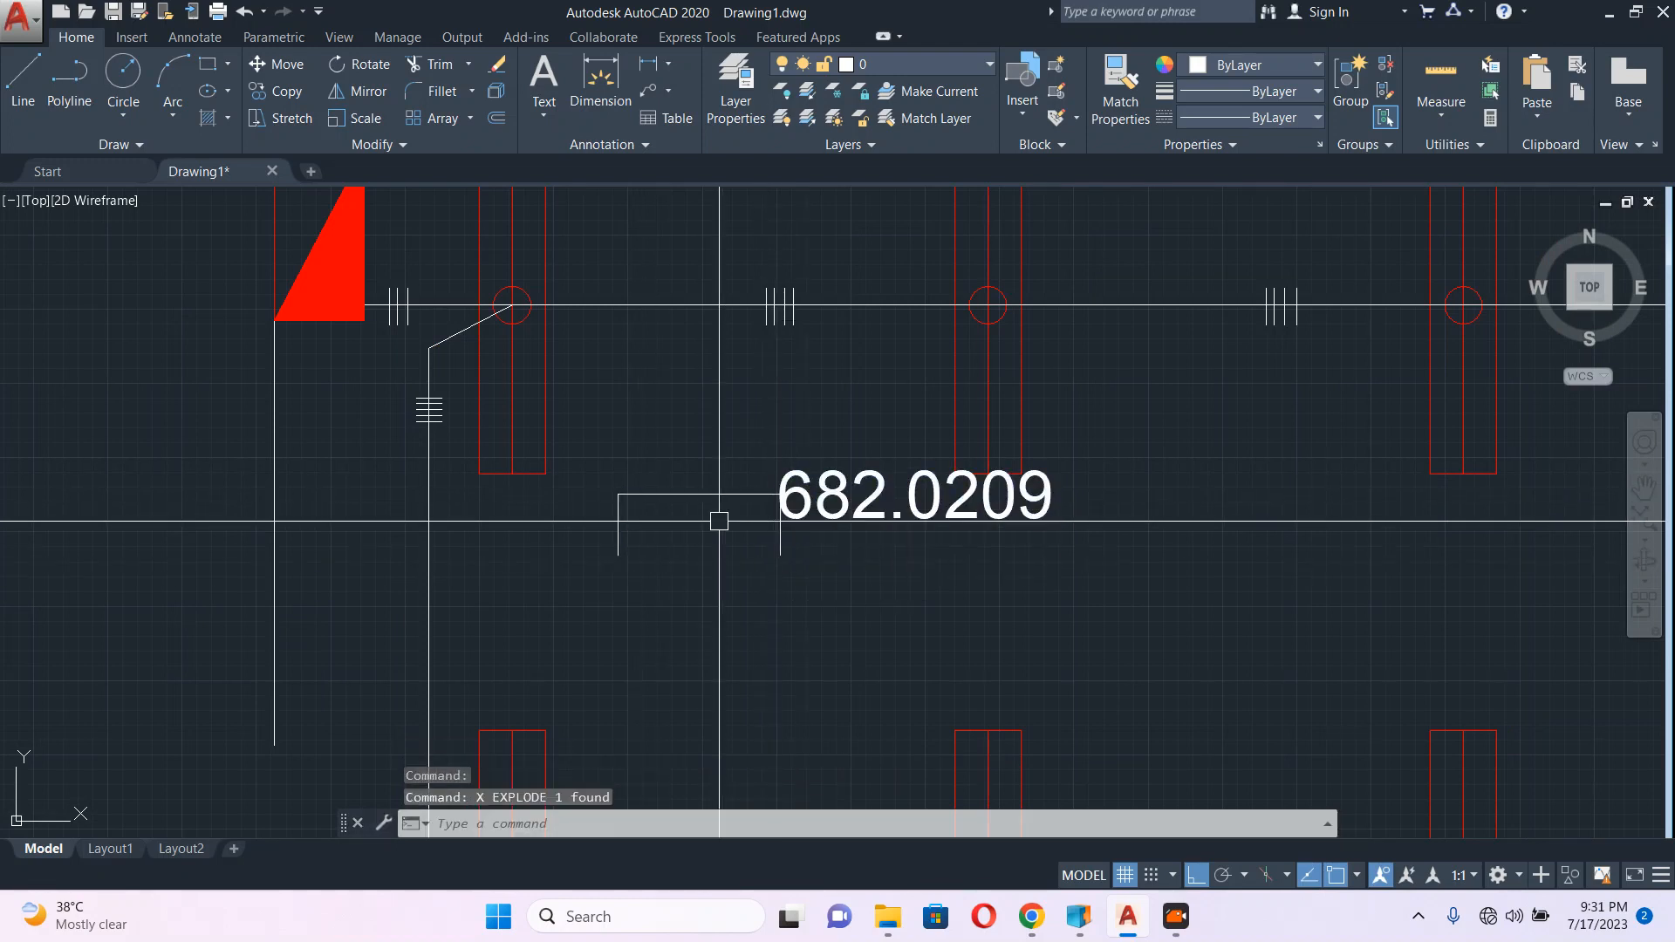
Step: Erase the exploded dimension's lines, keeping only its number text
click(838, 600)
click(839, 601)
text(e)
key(Return)
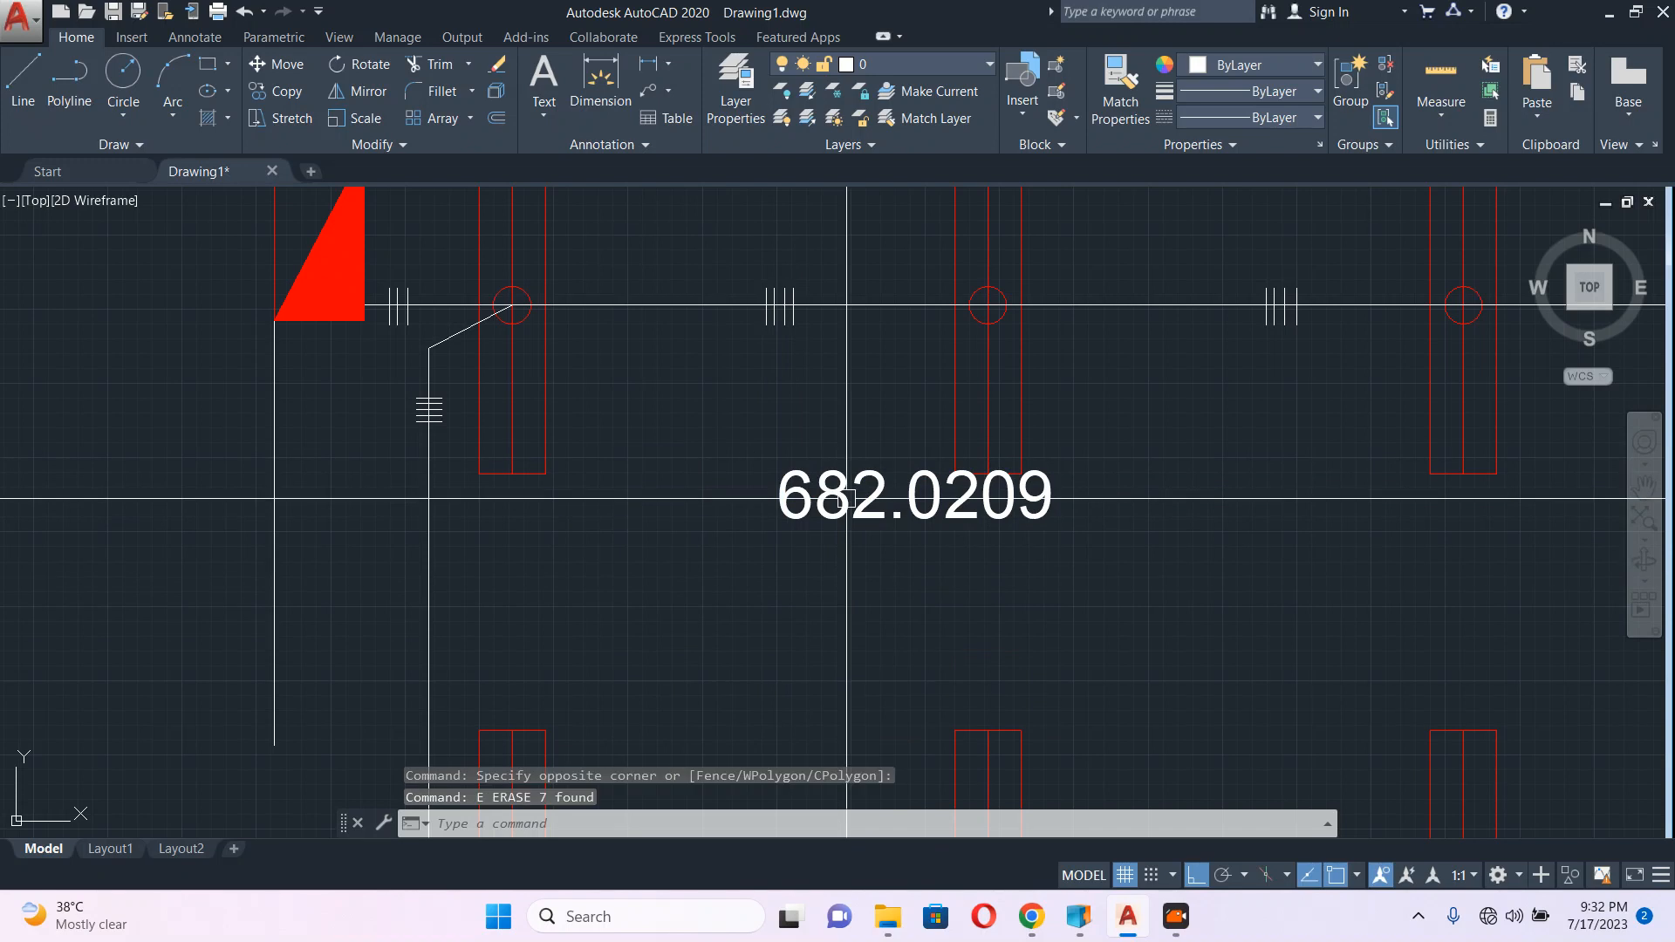
Step: Replace the remaining dimension number between the two lower light rows with the text R1 and explode it
click(862, 496)
double_click(853, 496)
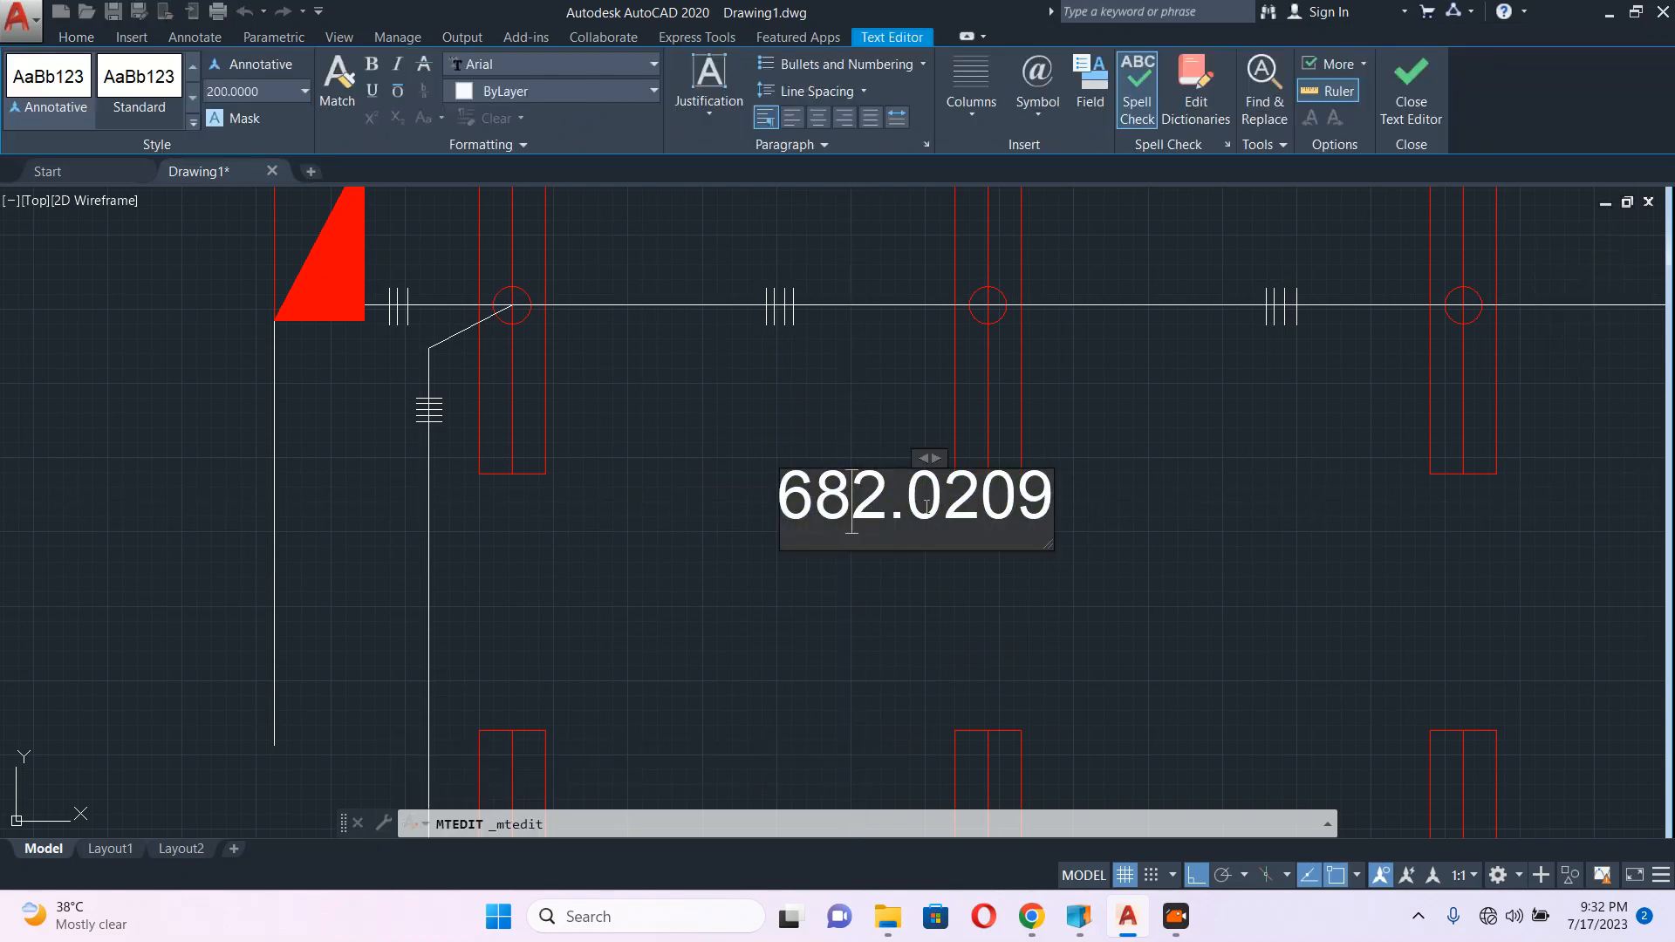
drag(934, 465, 1082, 494)
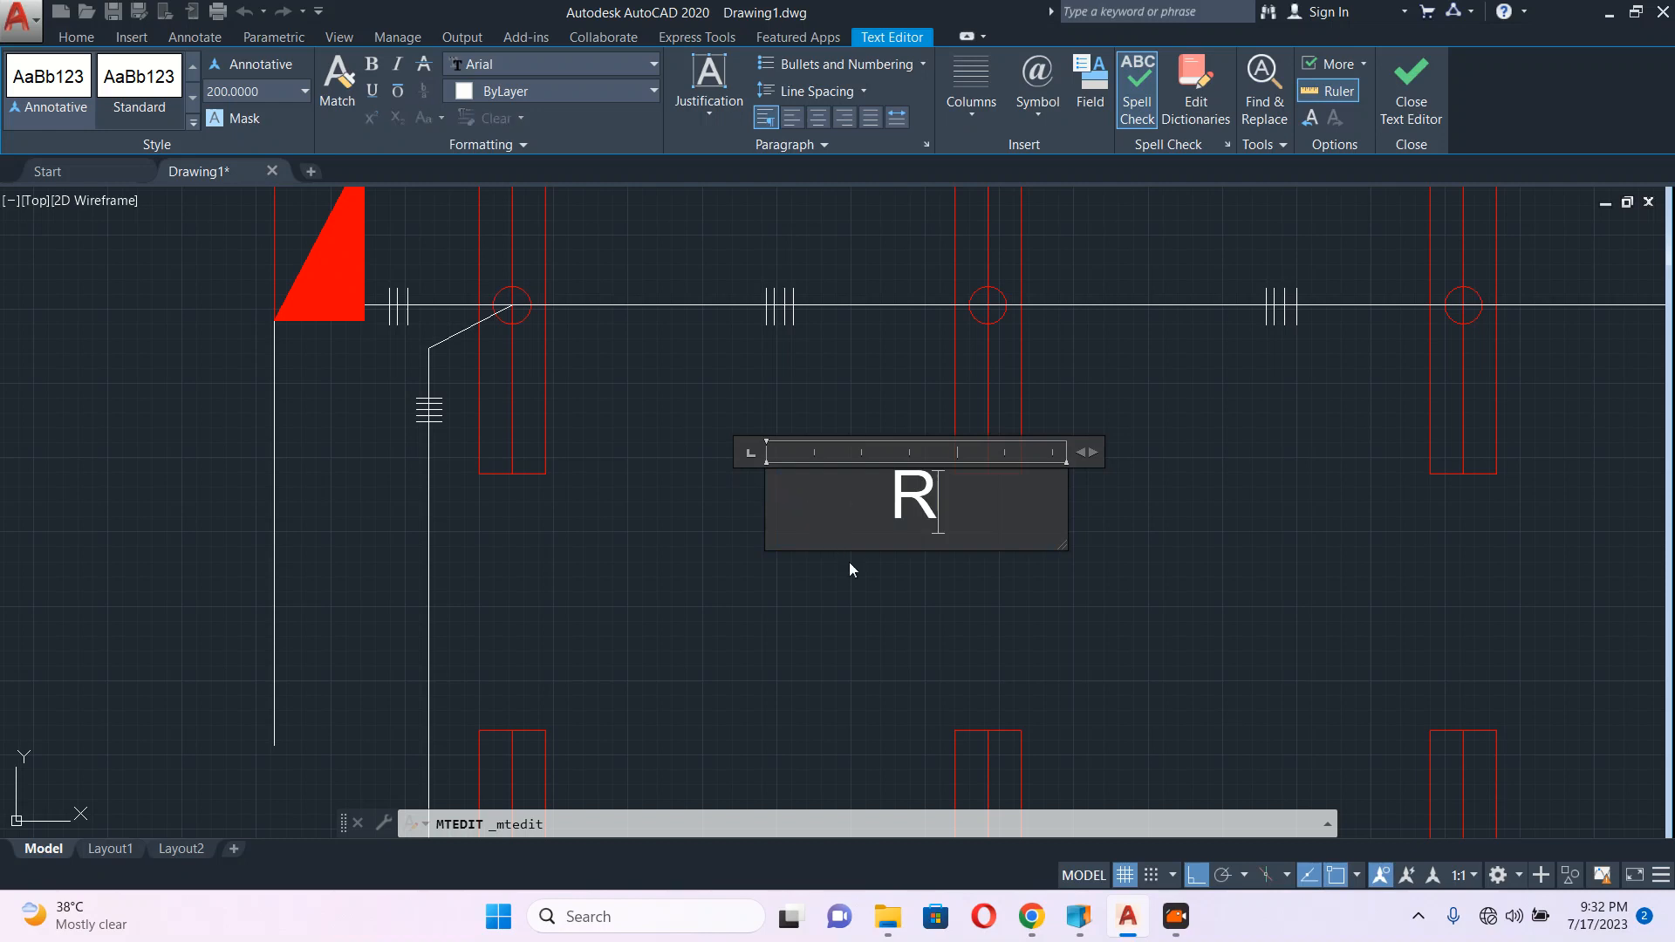
click(823, 623)
text(x)
key(Return)
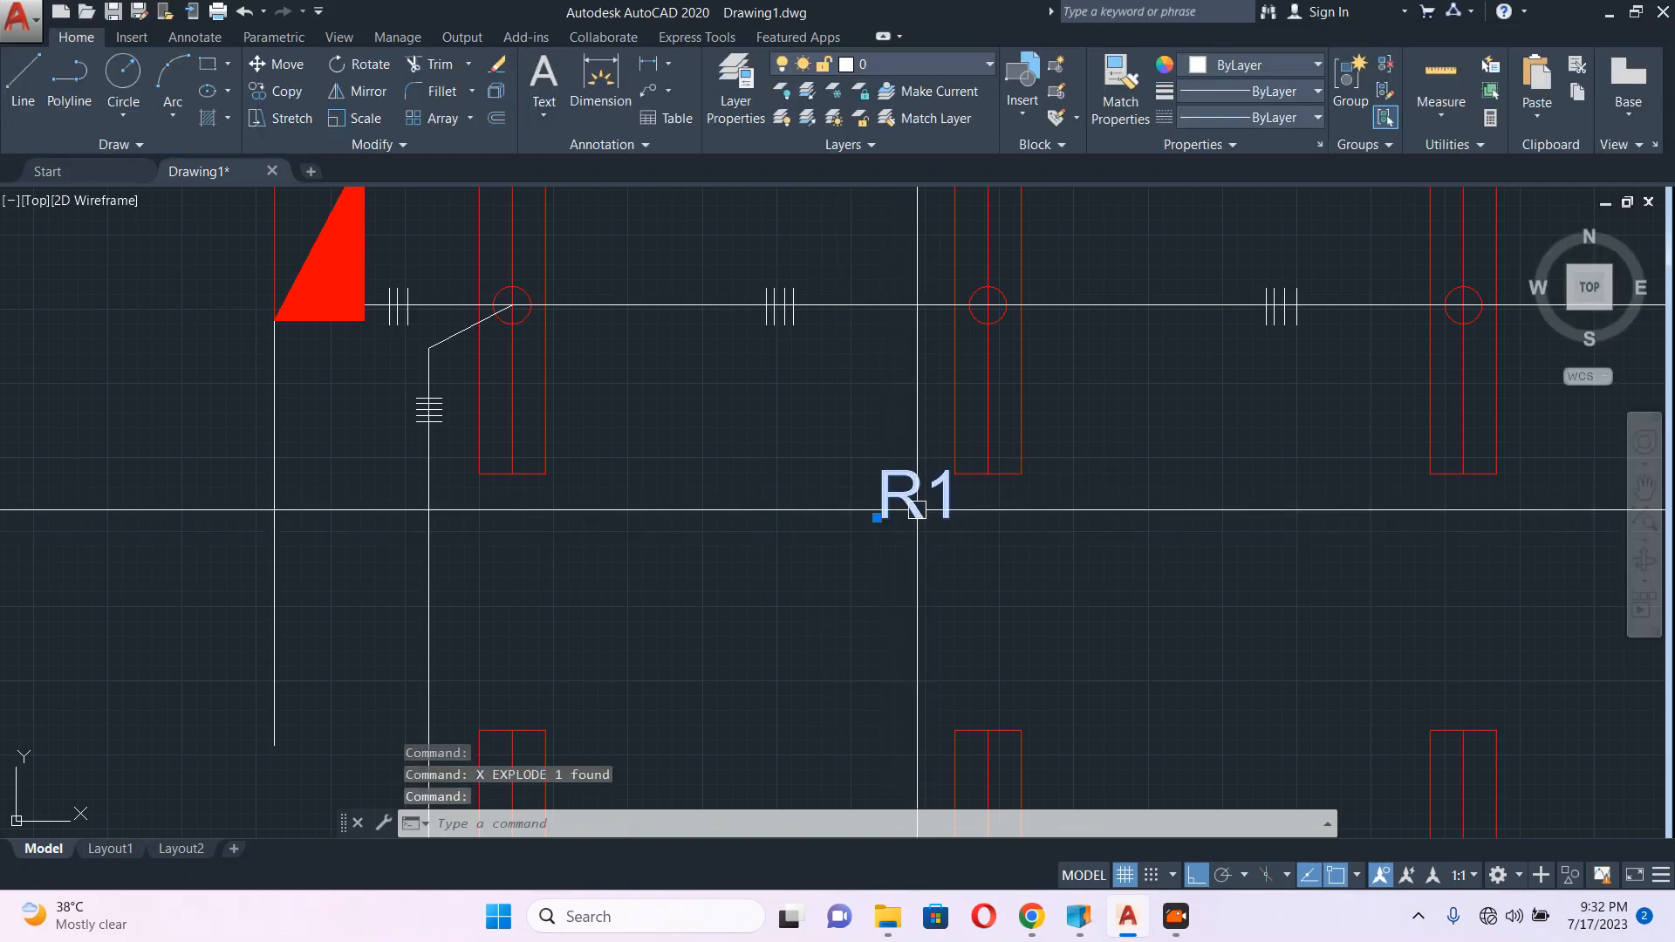
Step: Move the R1 label beside the first light of the lower room's upper row, near the red panel symbol
text(m)
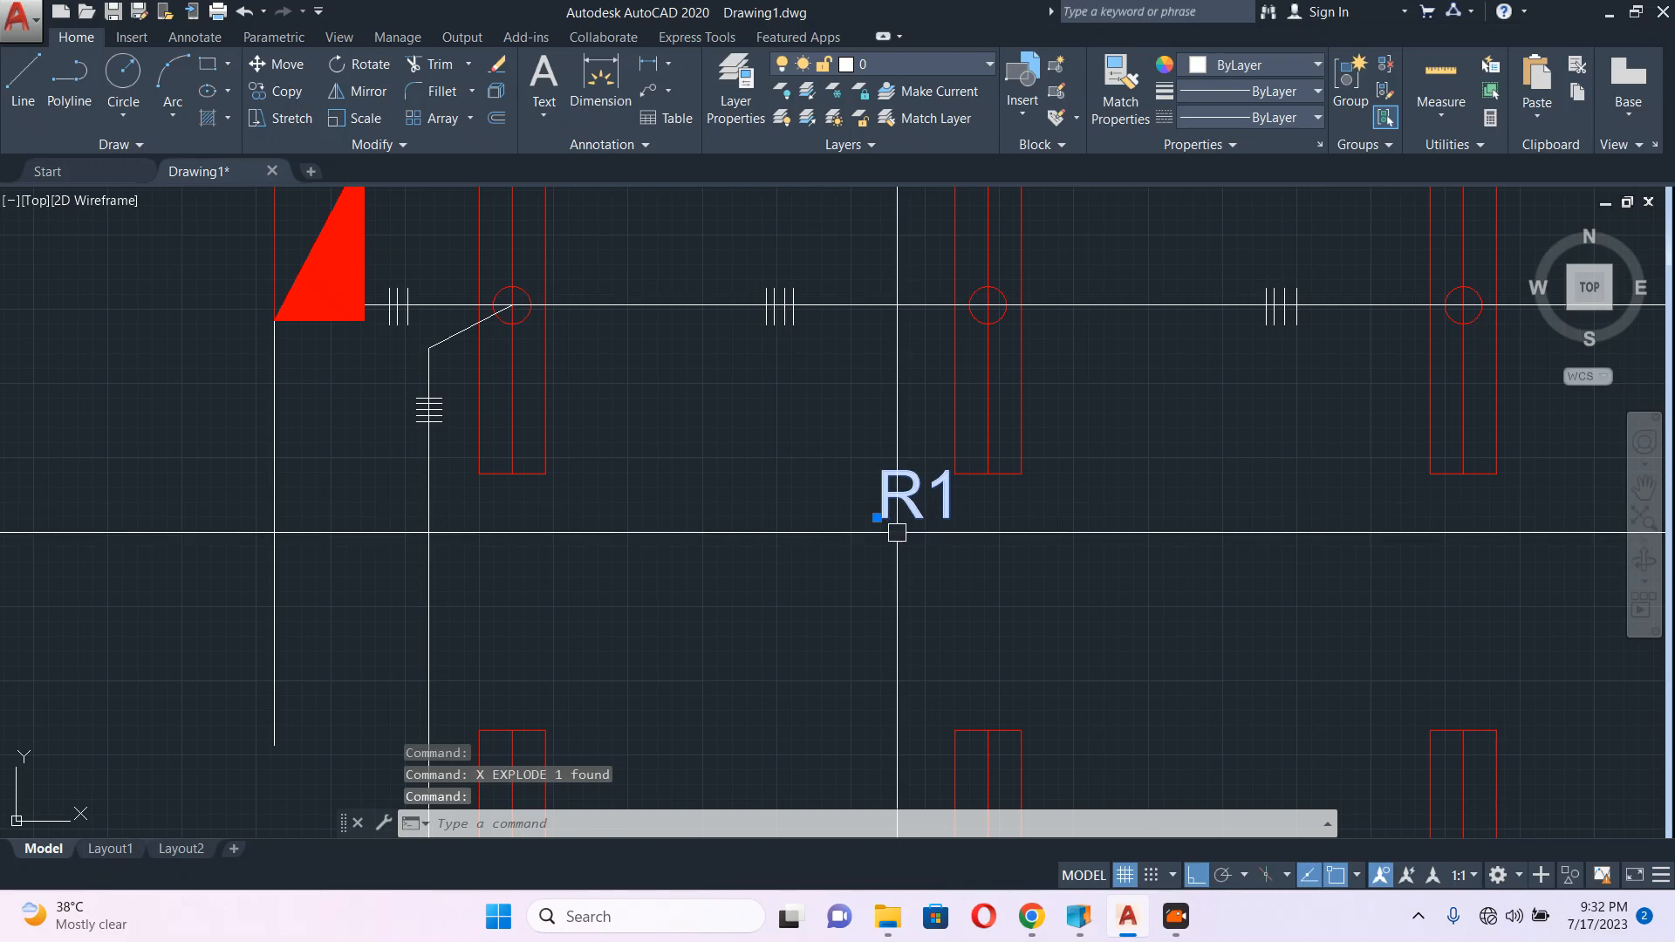
key(Return)
click(910, 563)
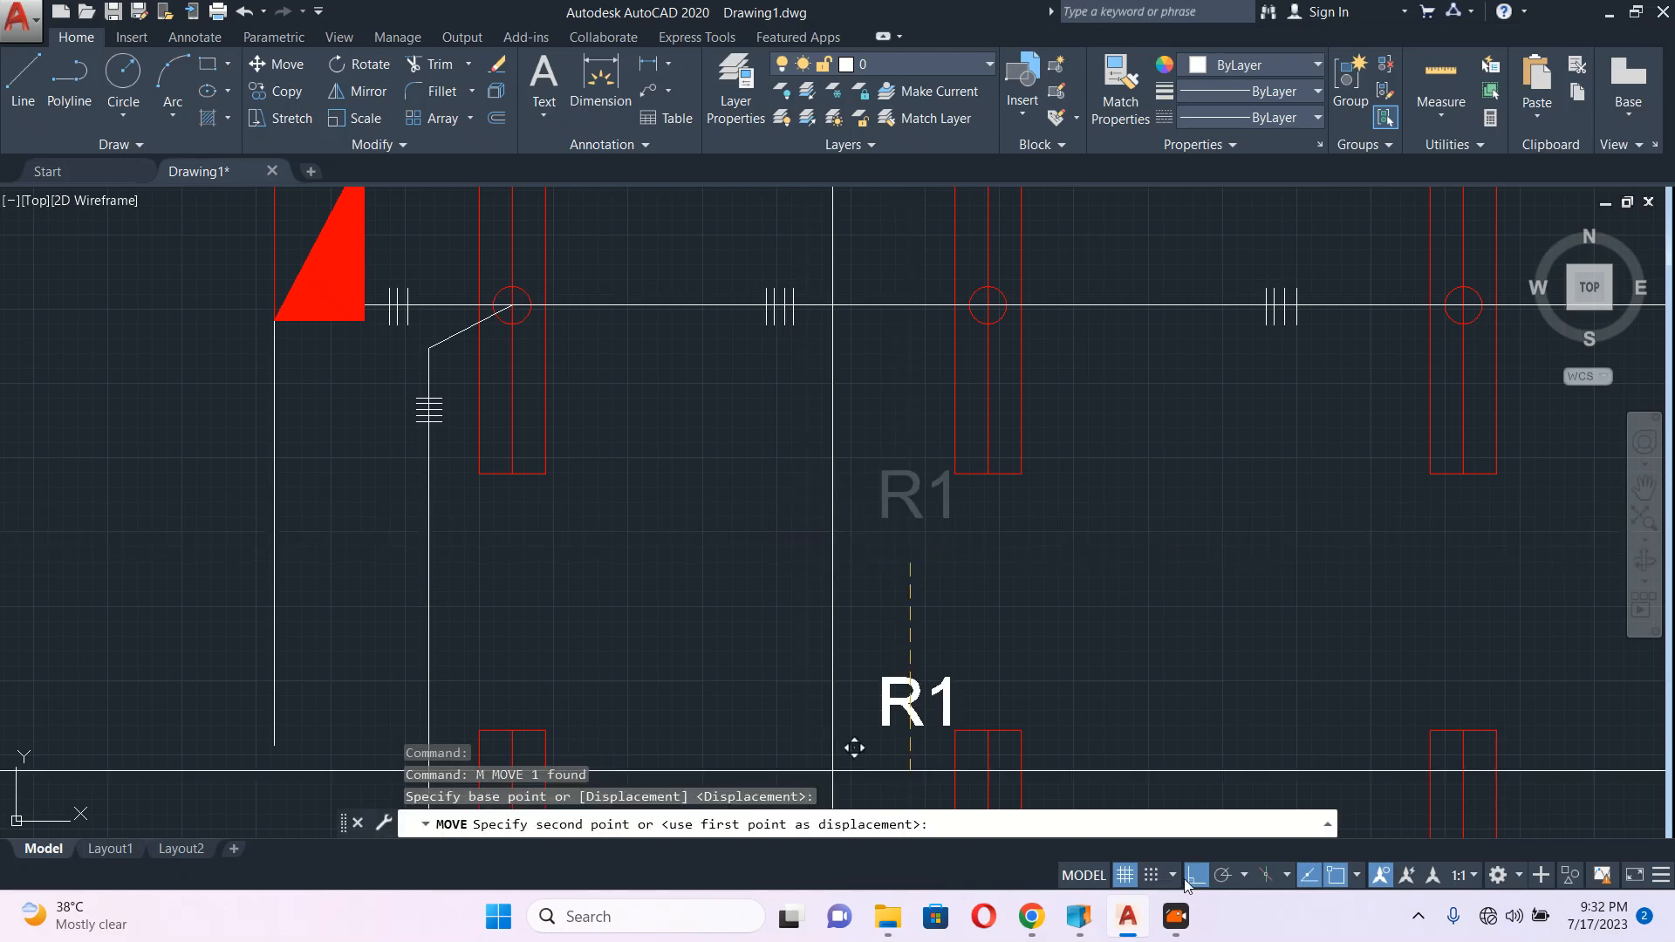
click(618, 475)
Step: Copy the R1 label beside the first light of the upper room's row
scroll(619, 486, down, 6)
scroll(619, 485, up, 5)
text(co)
key(Return)
click(640, 491)
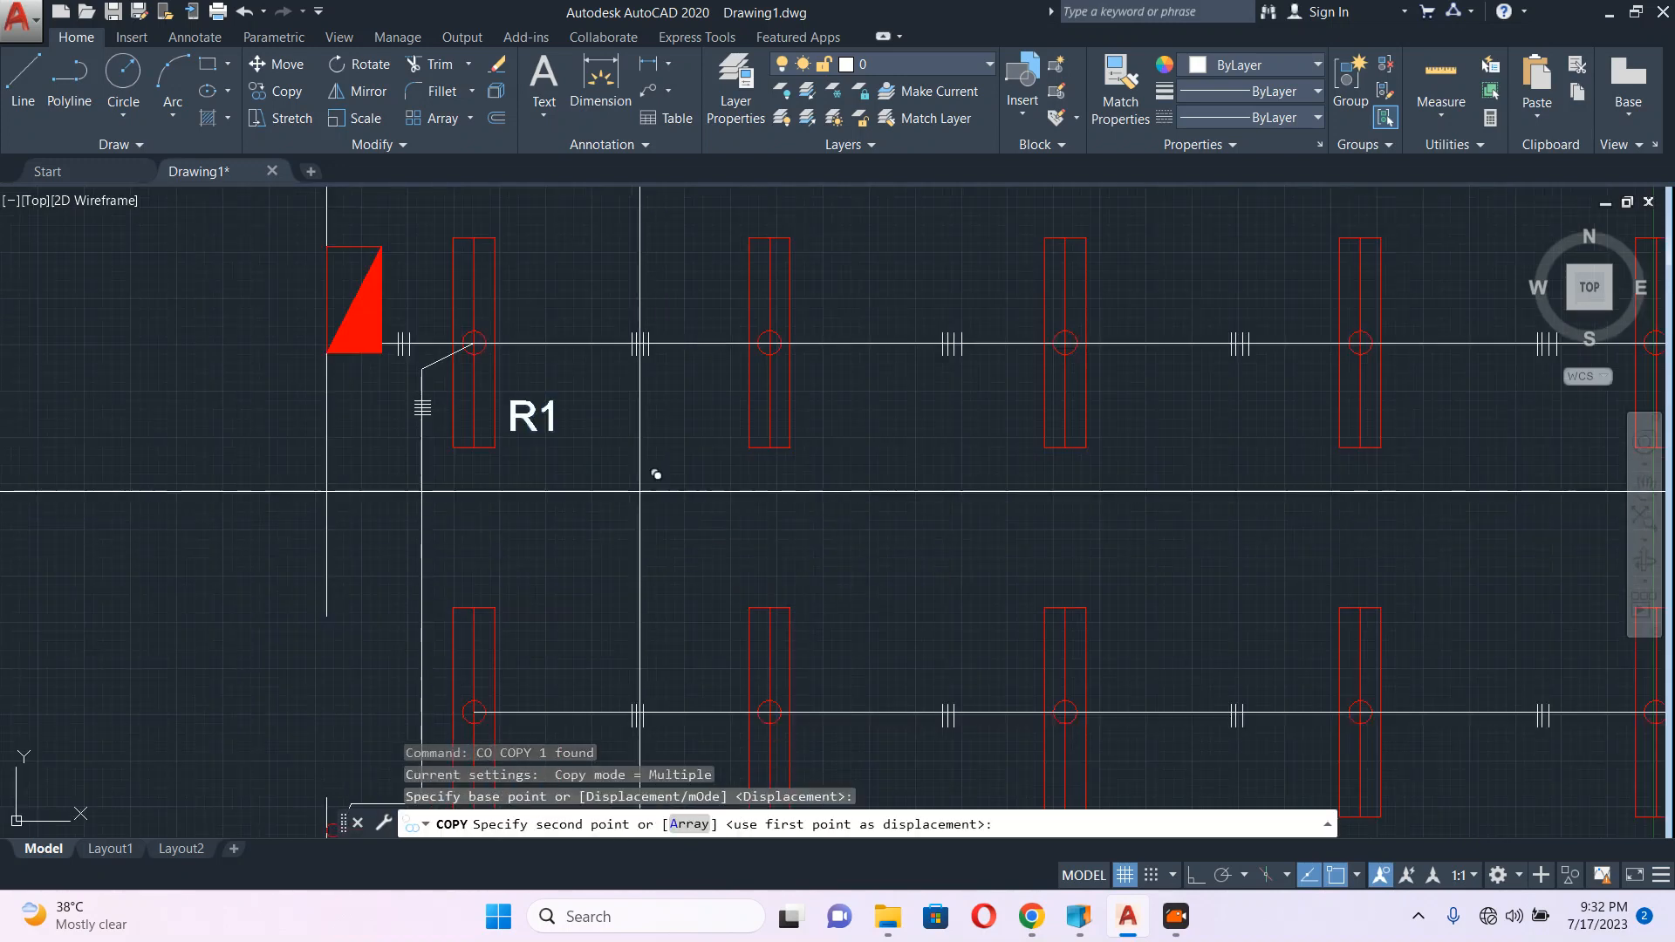
mouse_move(703, 437)
middle_down()
mouse_move(753, 718)
mouse_move(762, 513)
middle_up()
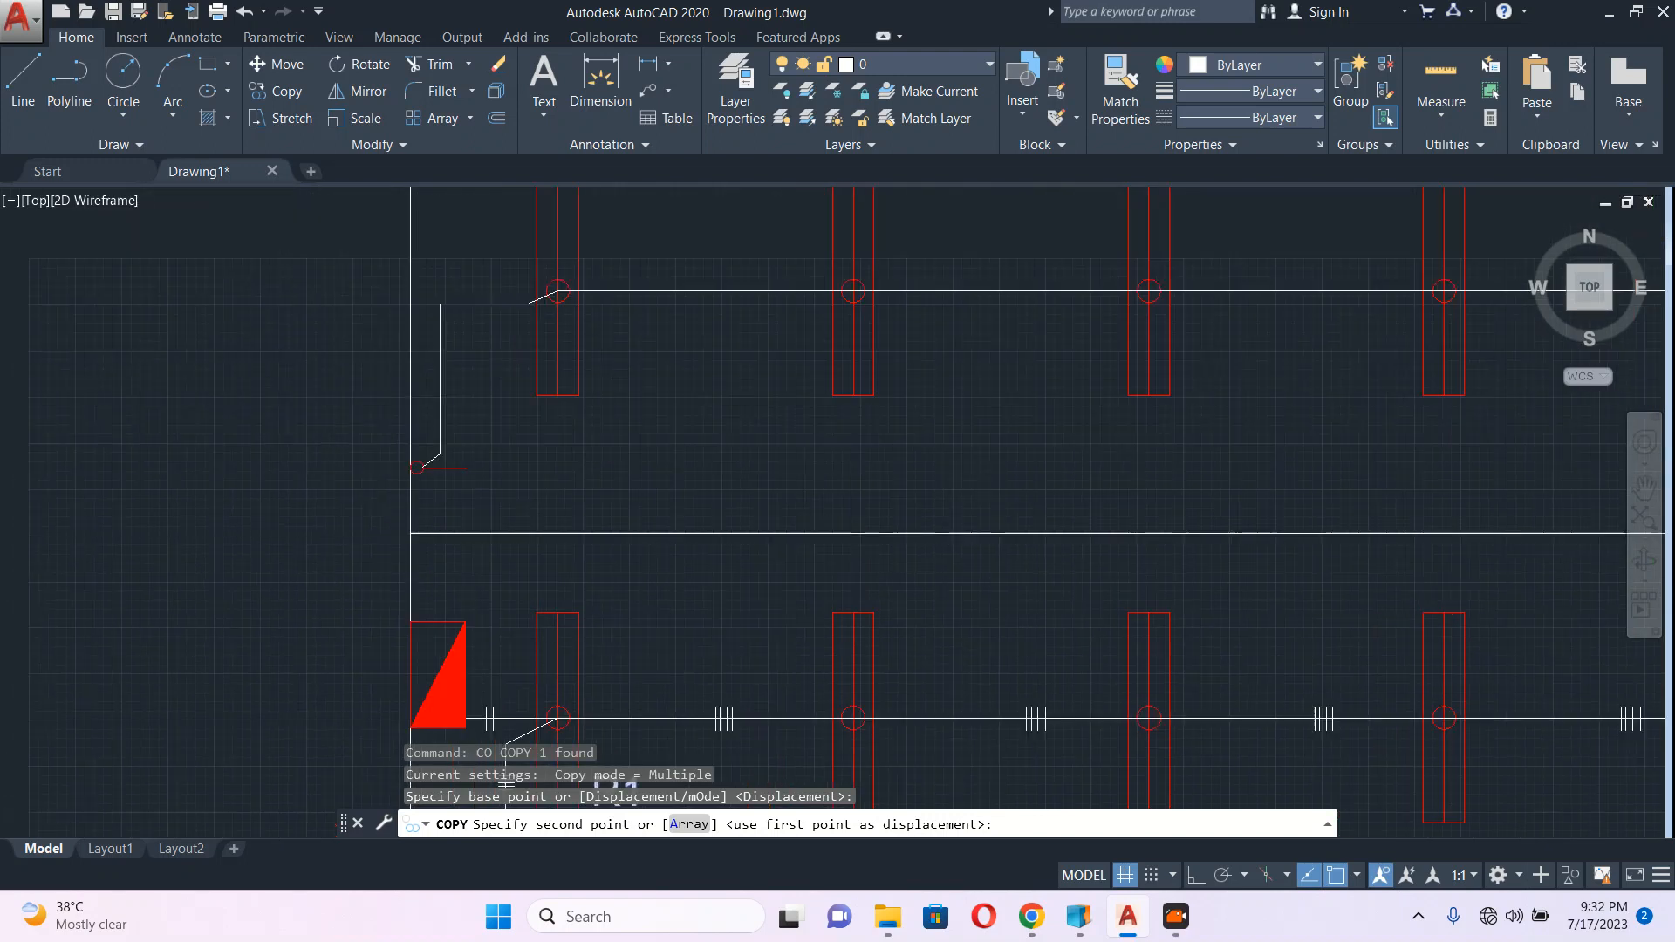
click(738, 417)
key(Escape)
scroll(742, 439, down, 4)
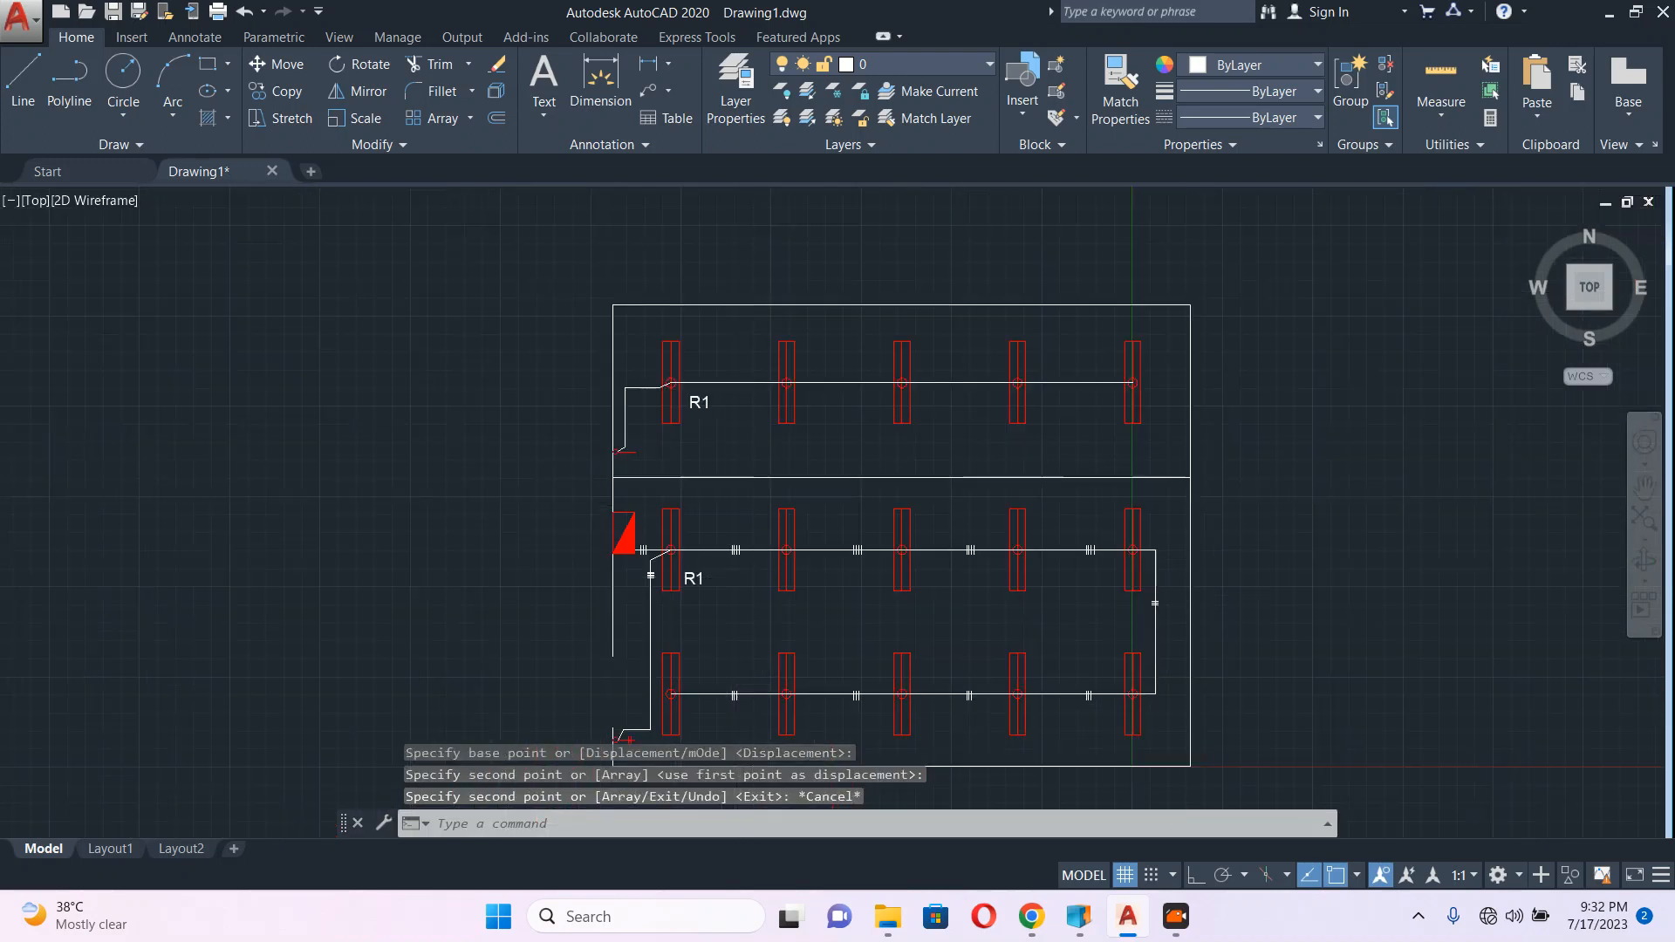
Step: Start a polyline near the first light beside the red panel symbol in the lower room
scroll(668, 556, up, 8)
text(P)
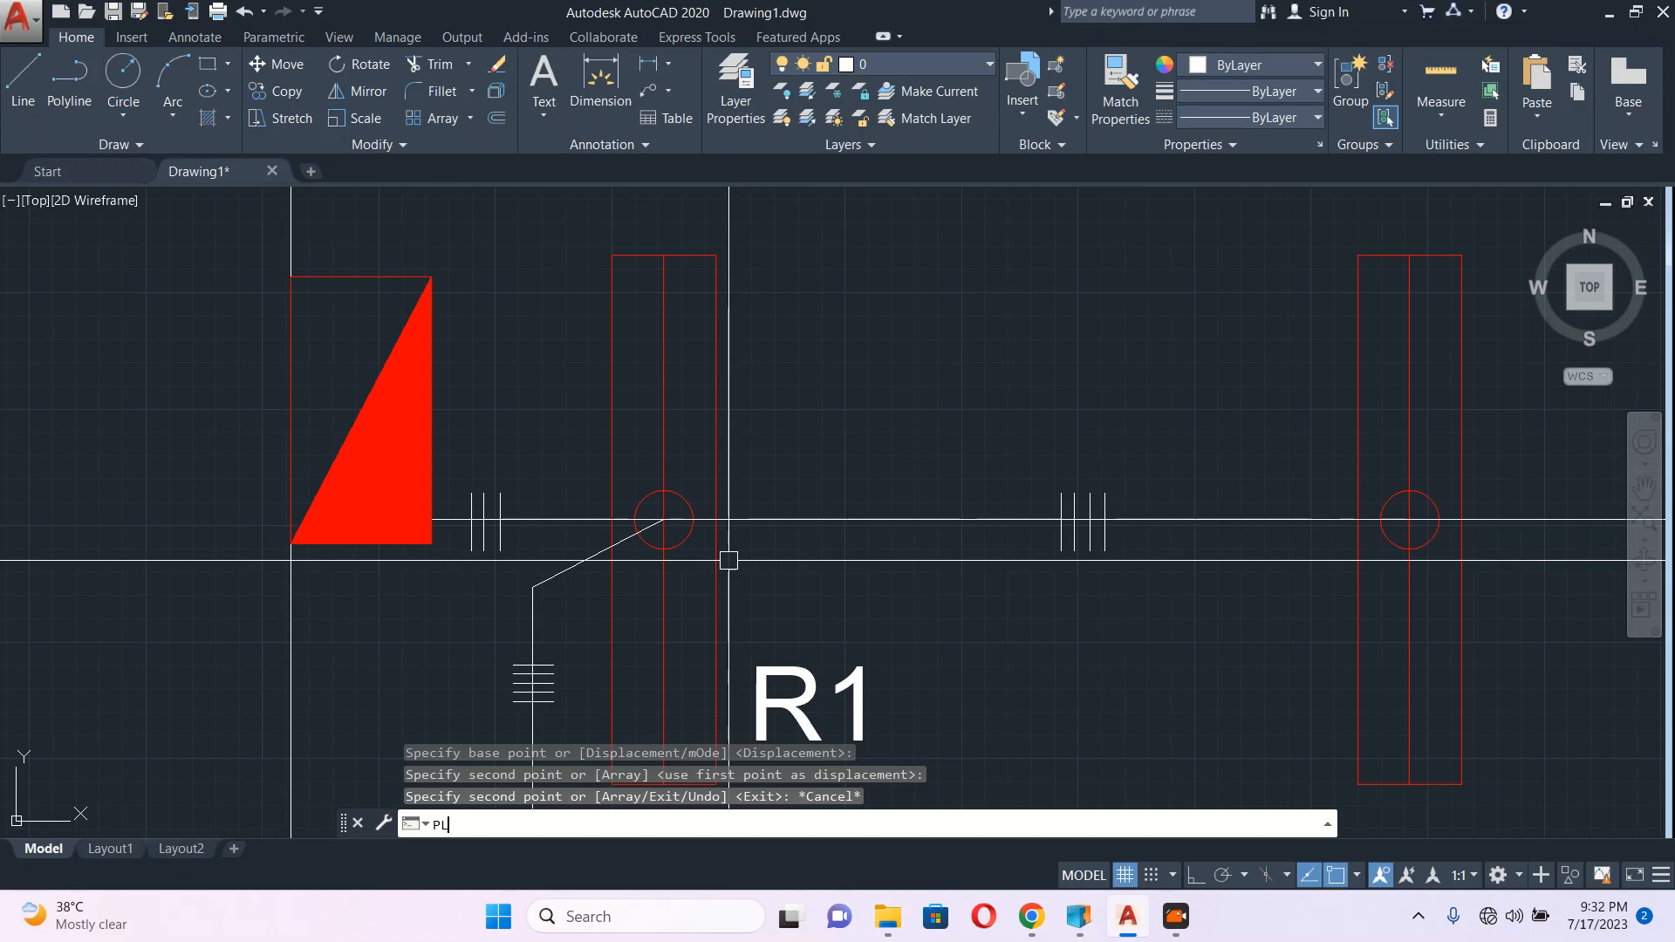
Step: Draw a wiring polyline from the first light beside the distribution board up to the first light in the upper room
text(L)
key(Return)
click(663, 520)
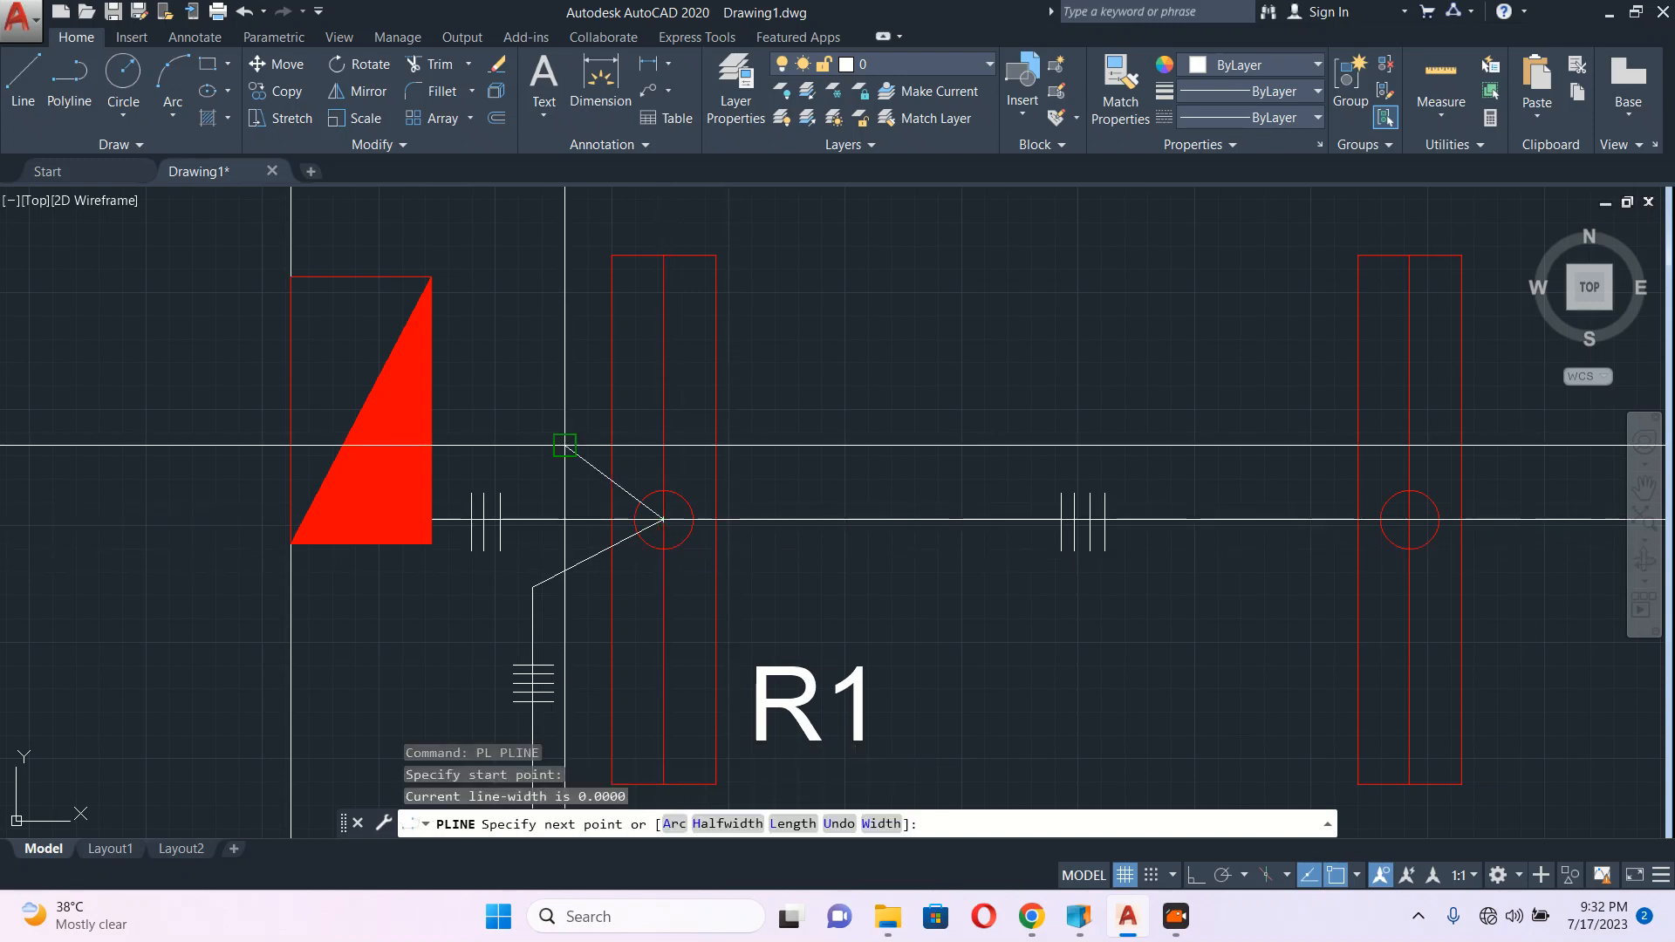
click(564, 445)
scroll(575, 471, down, 5)
scroll(611, 436, up, 3)
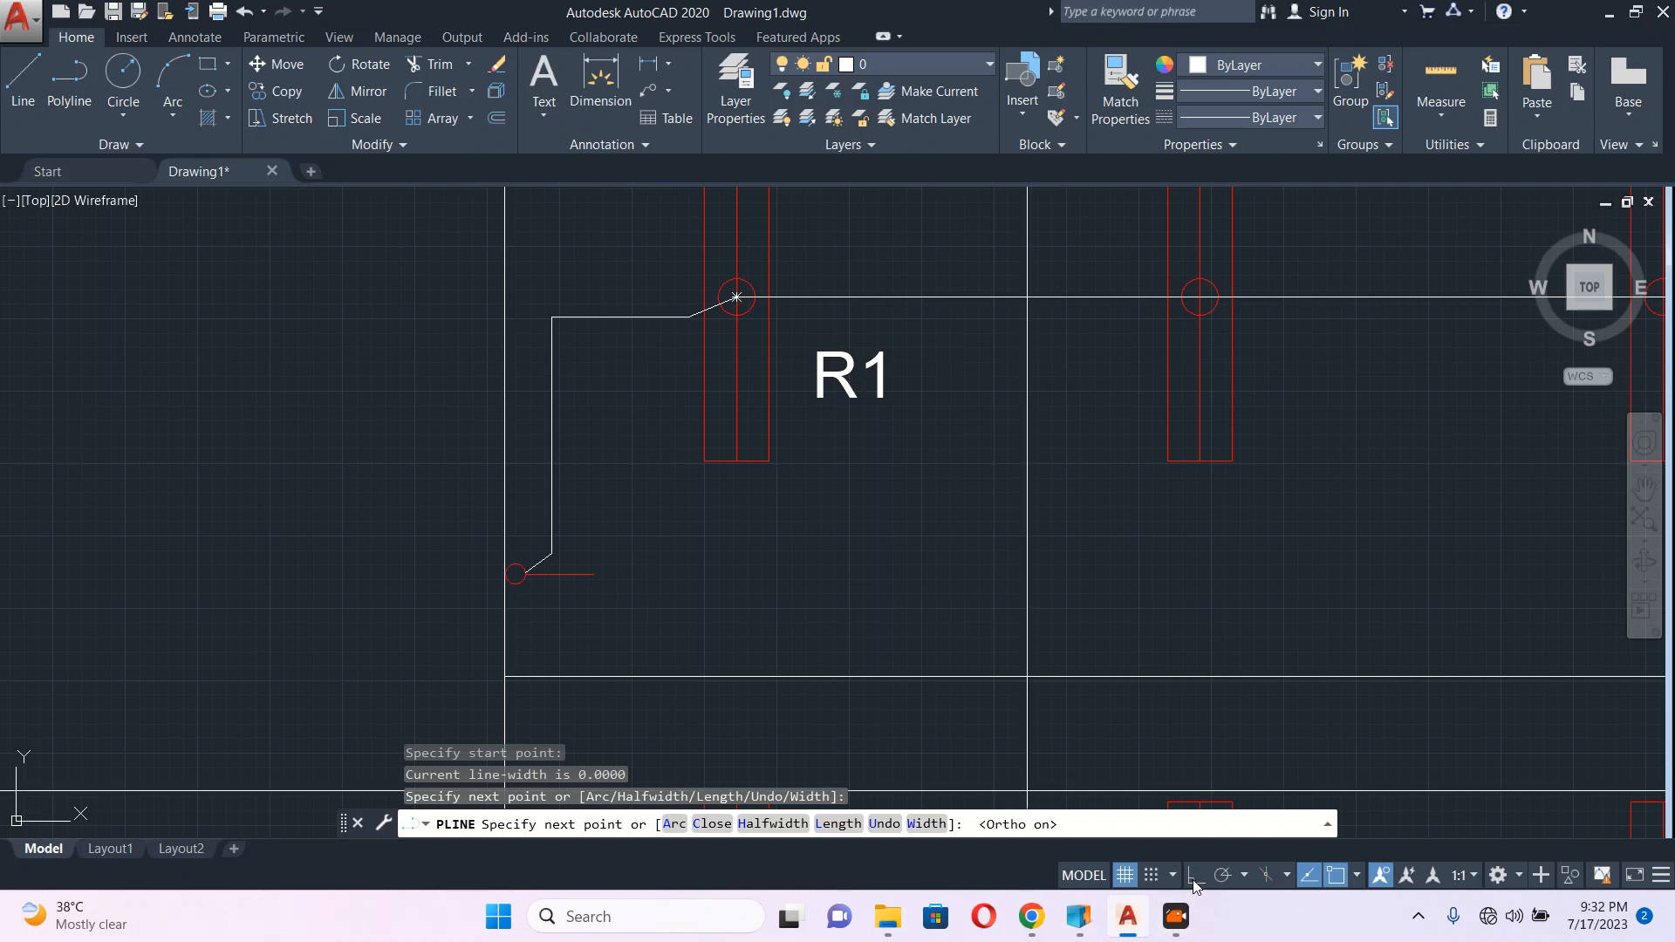
click(676, 346)
click(737, 298)
key(Escape)
Step: Change the colour of the room wall outline to blue
scroll(771, 497, down, 6)
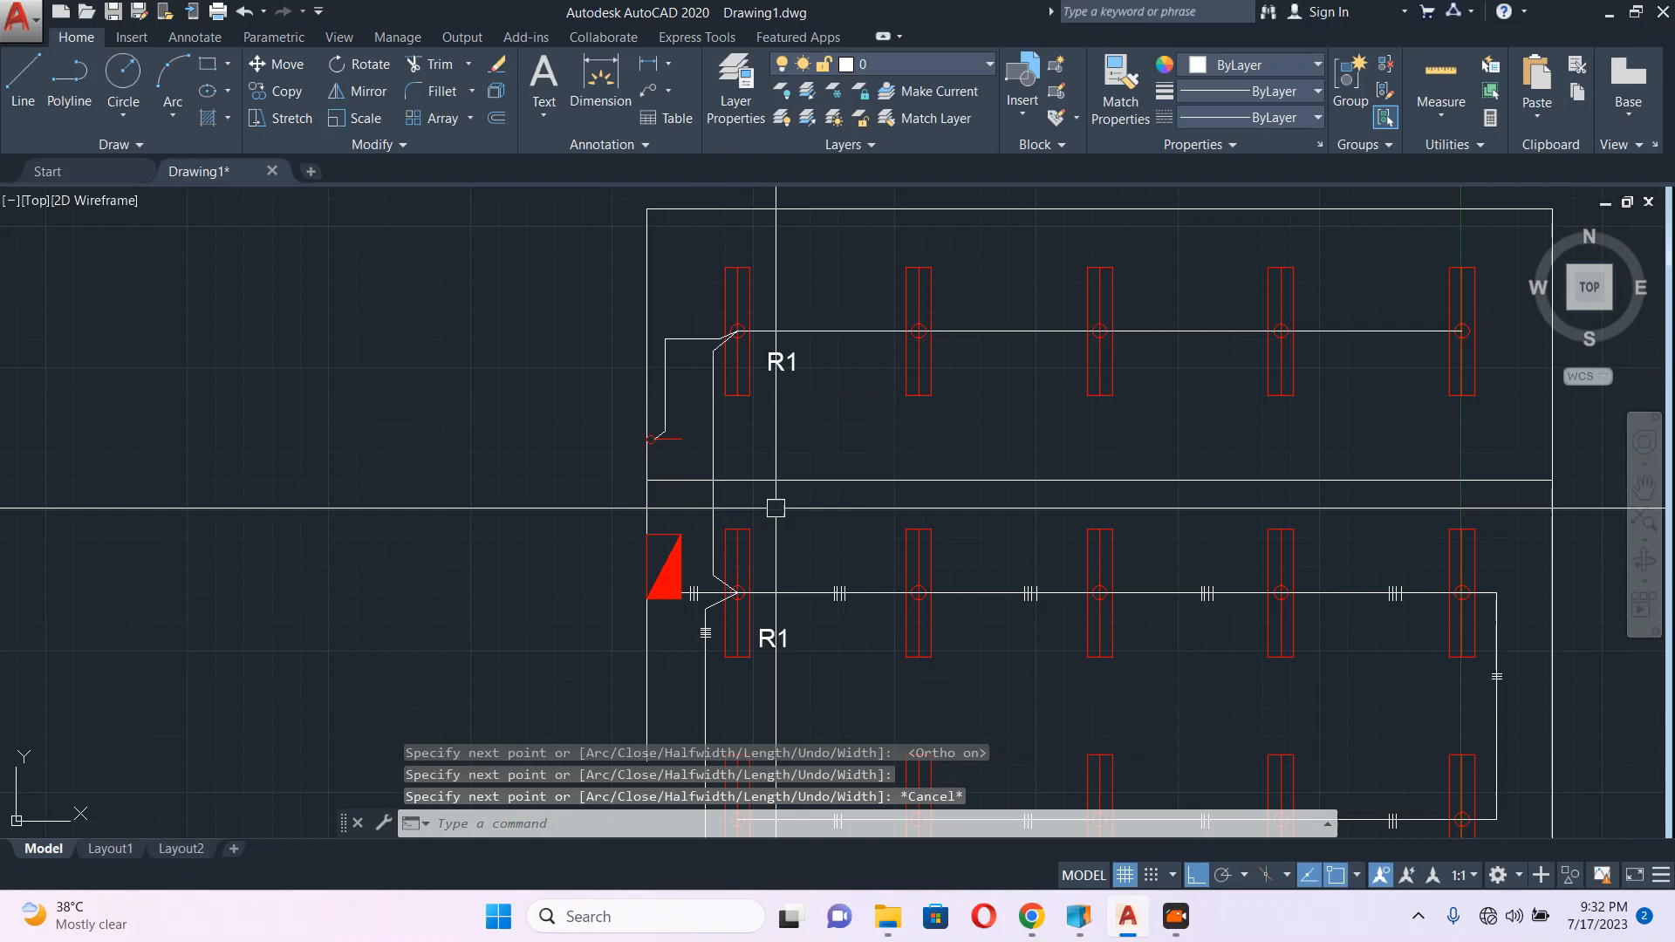
scroll(1114, 341, up, 2)
click(1114, 341)
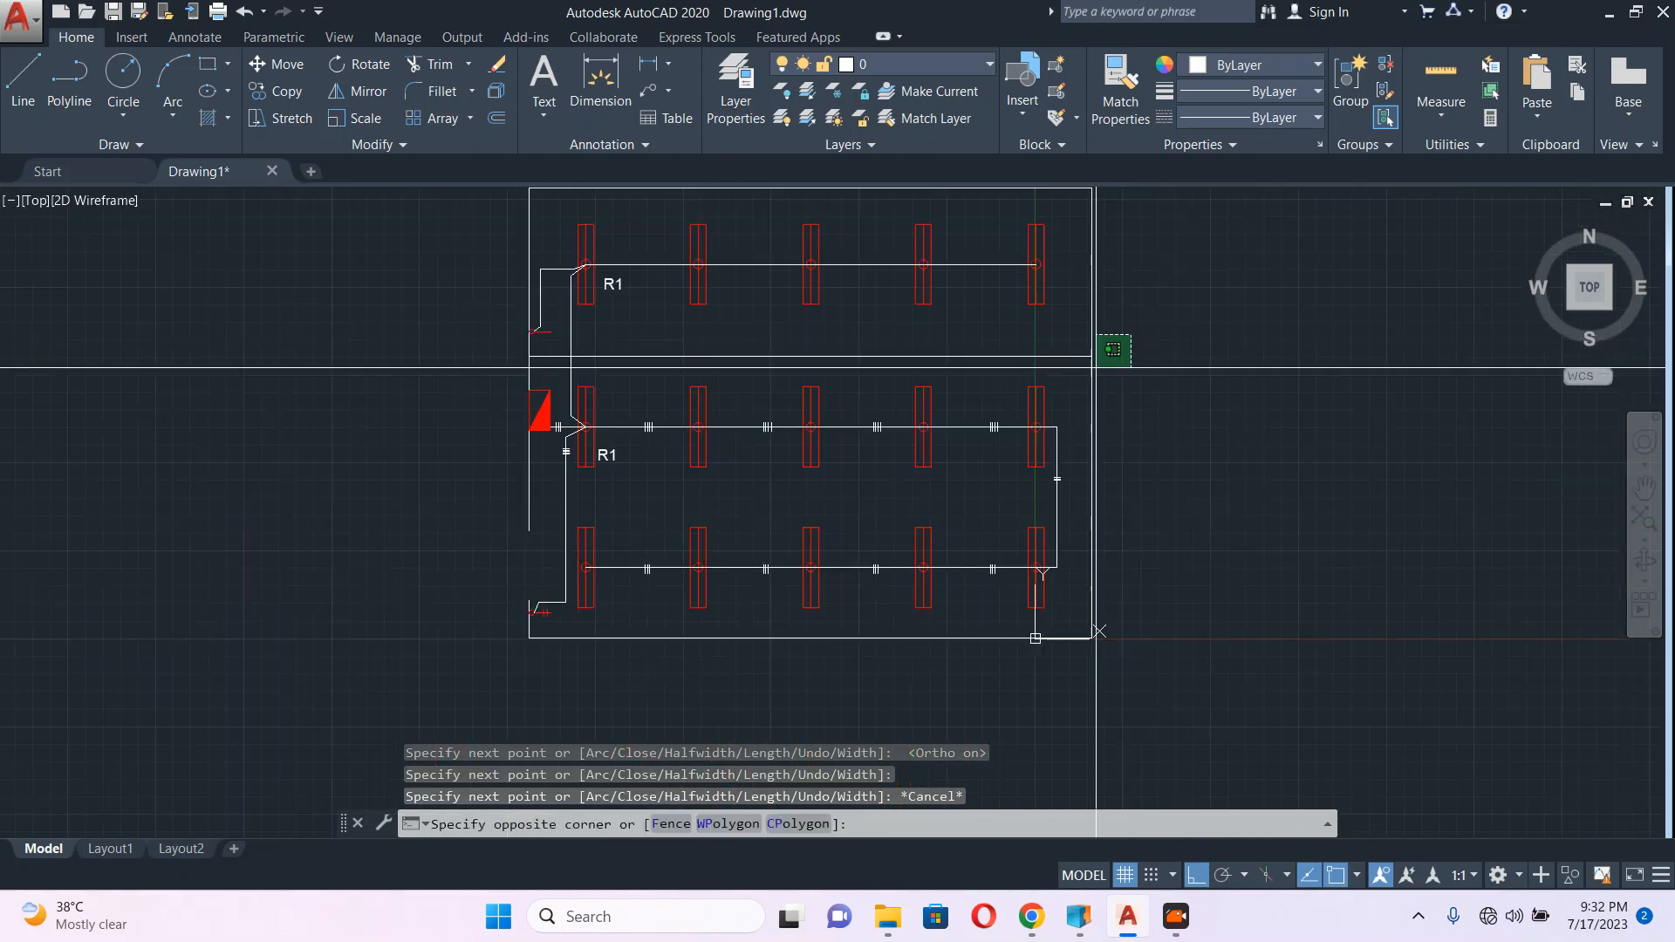
click(1082, 364)
click(1235, 66)
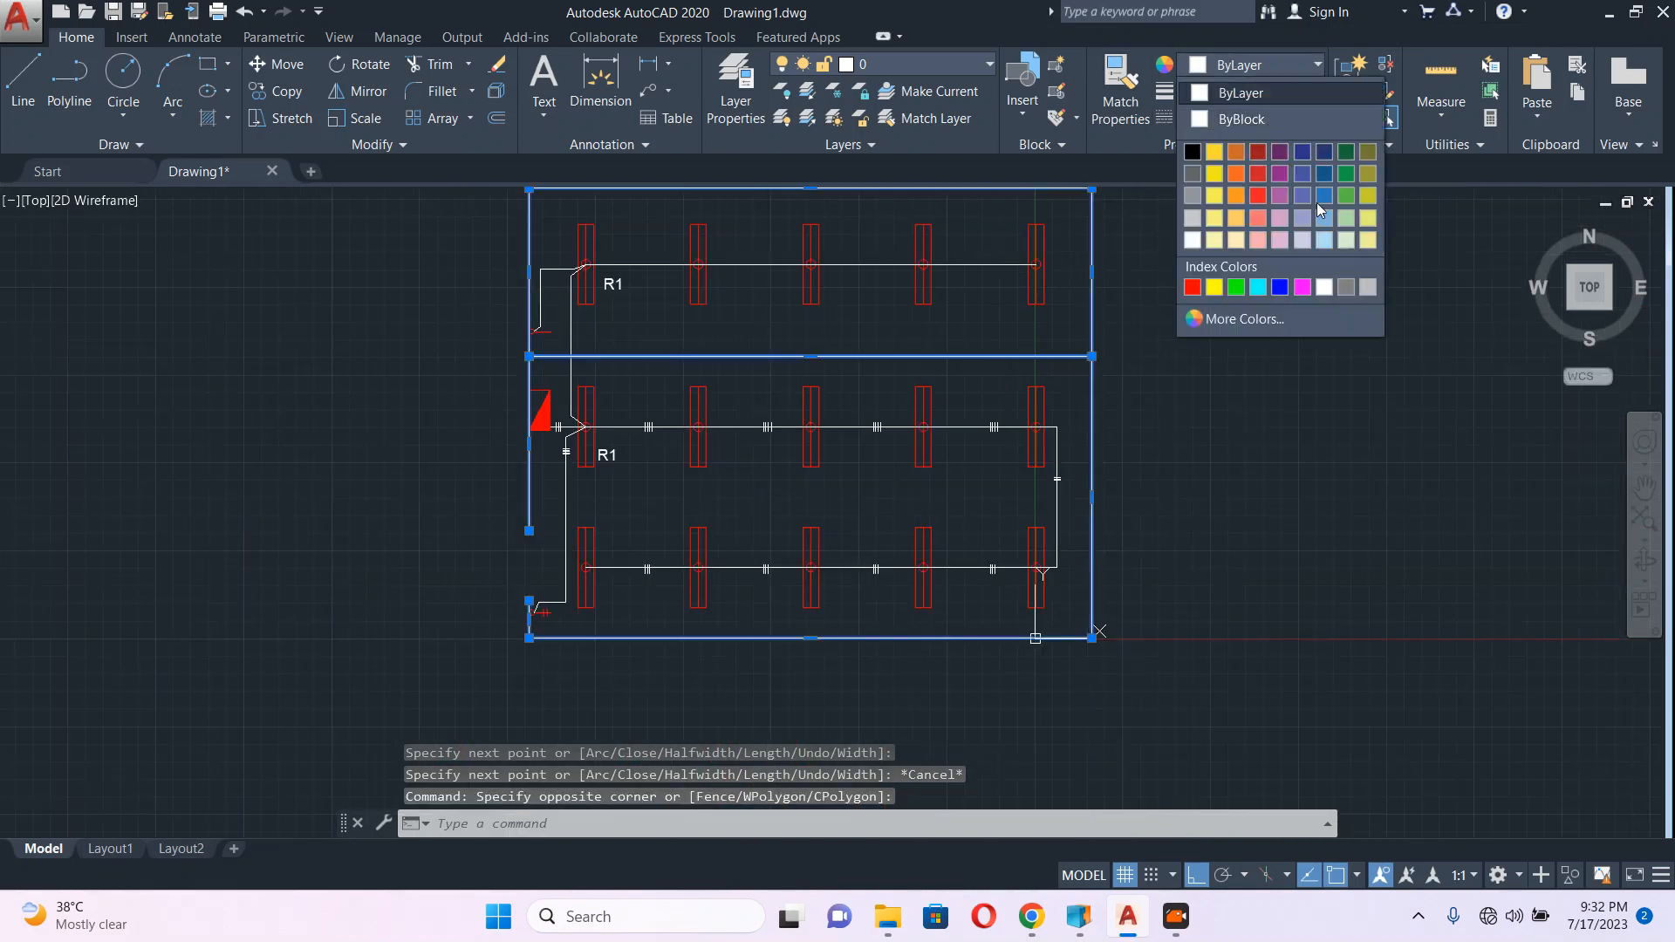
click(1280, 287)
key(Escape)
Step: Copy the lowest conductor tick mark on the vertical switch wire to just below the existing ticks
scroll(562, 529, up, 3)
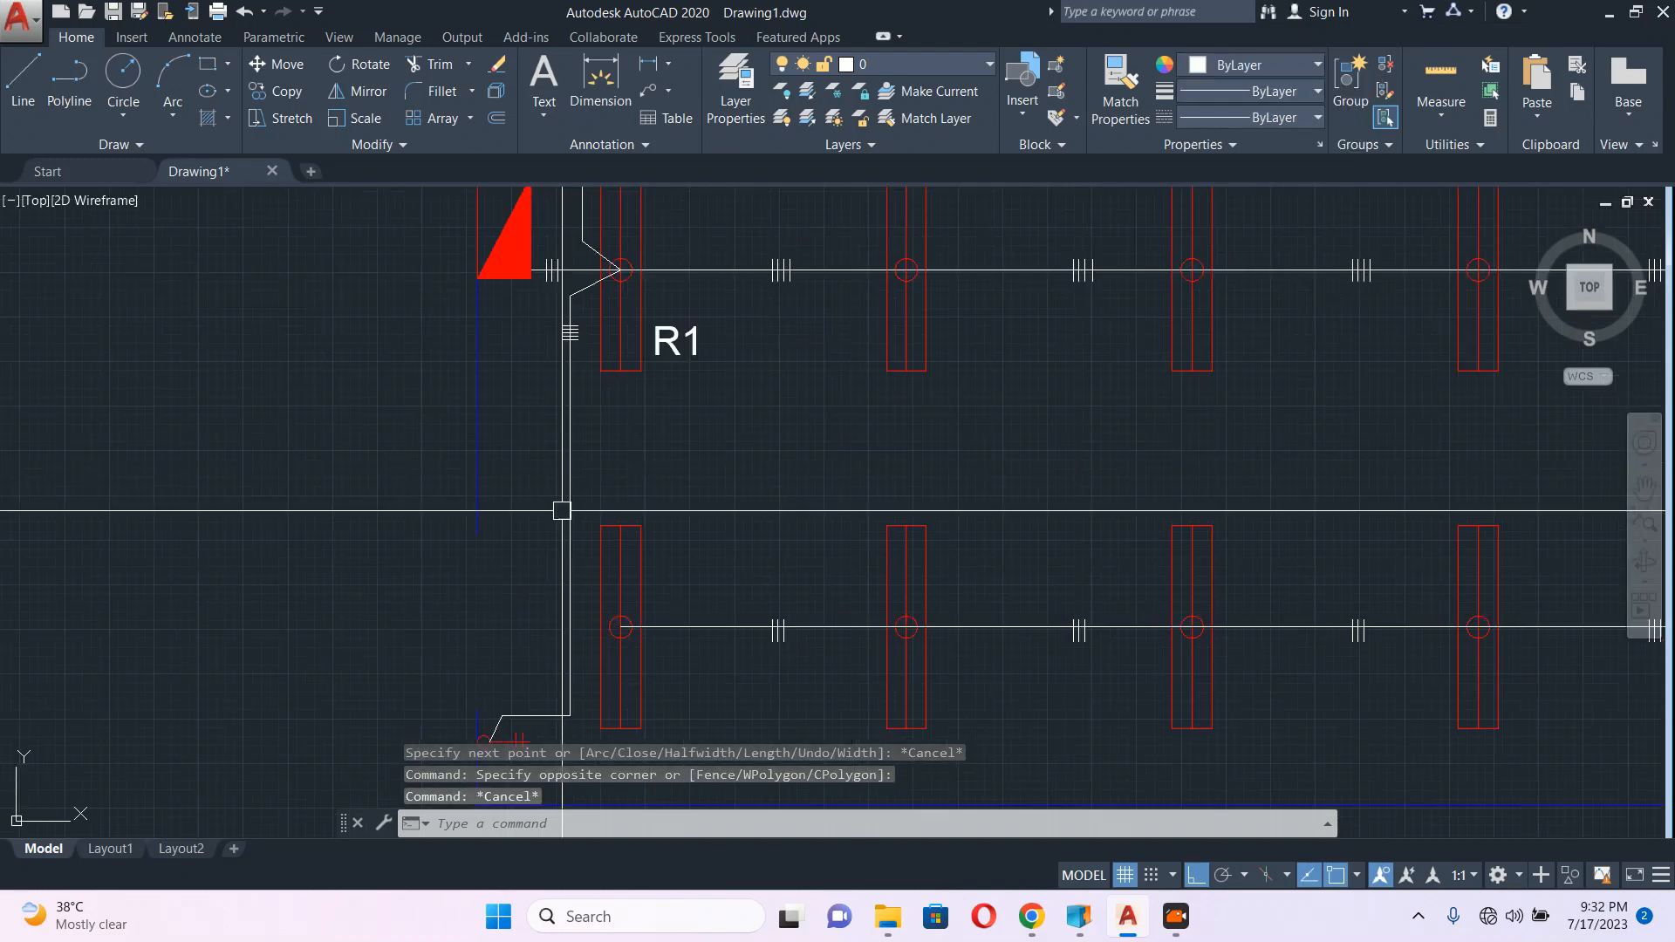
scroll(586, 387, up, 5)
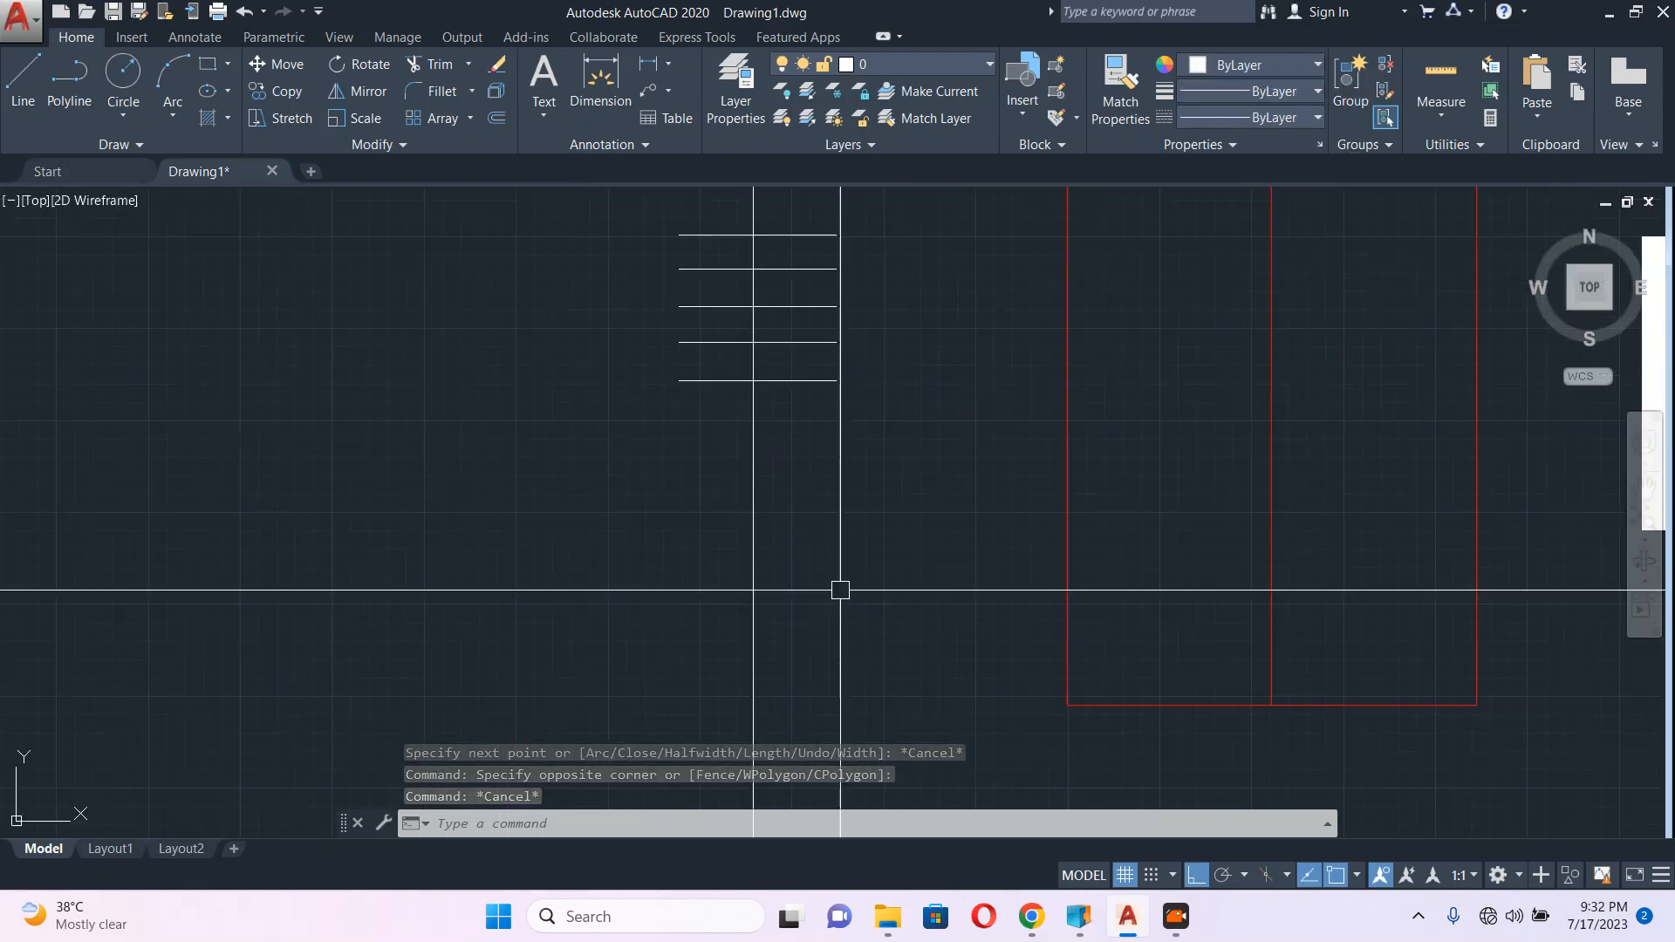
click(808, 375)
scroll(683, 443, down, 2)
text(co)
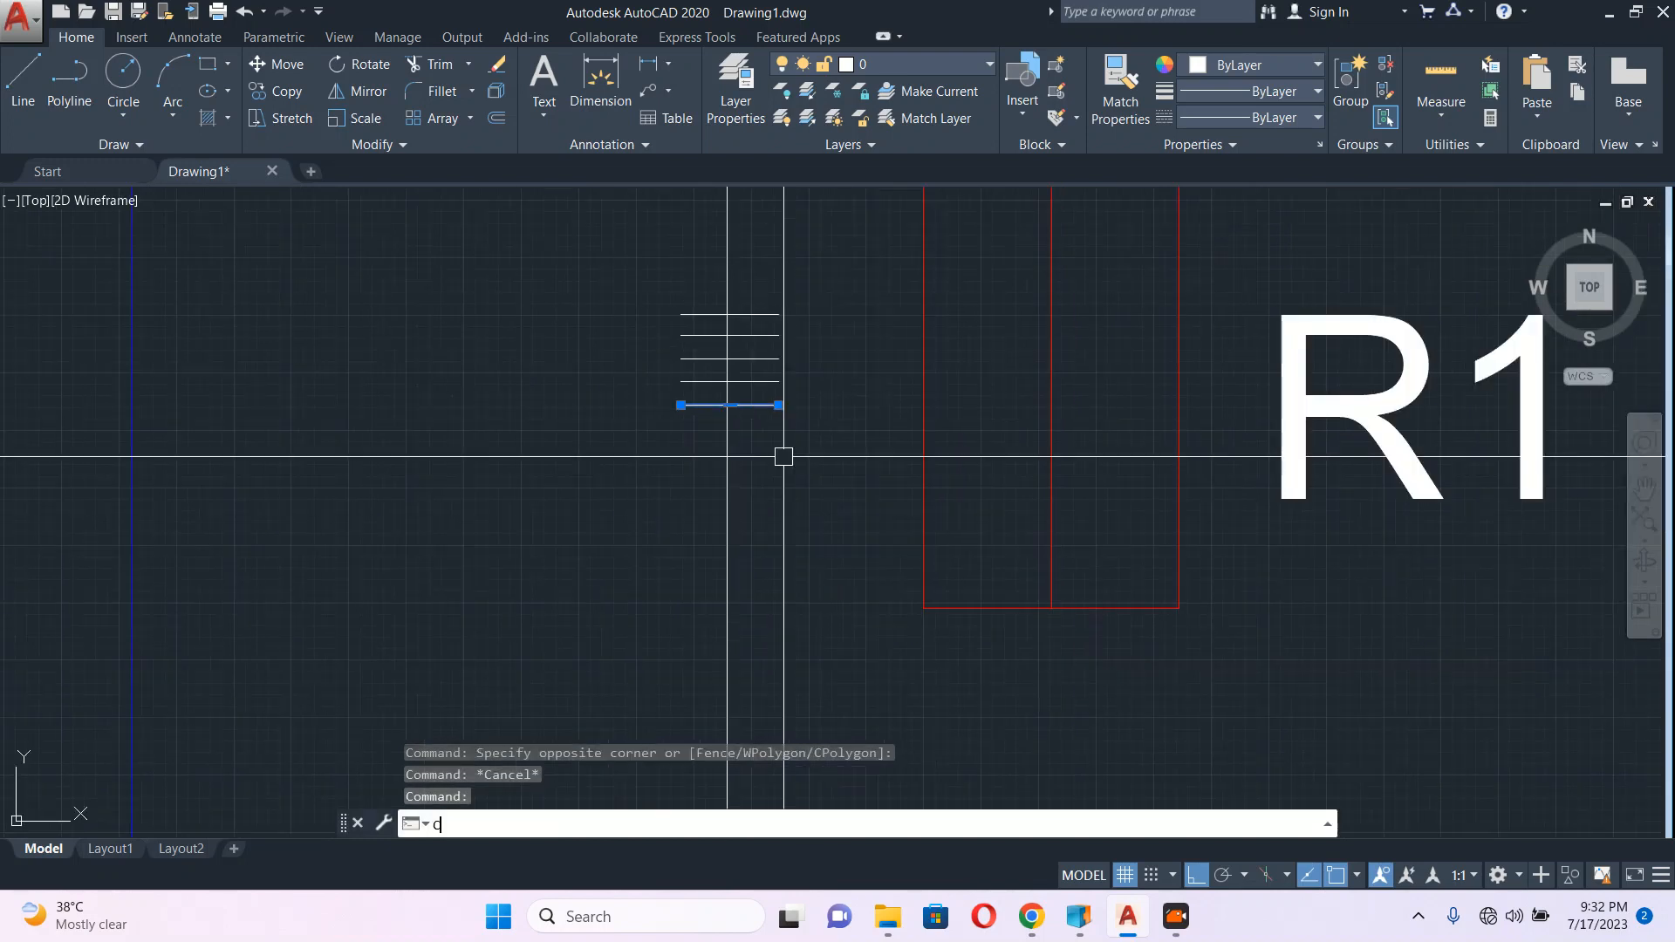
key(Return)
click(805, 448)
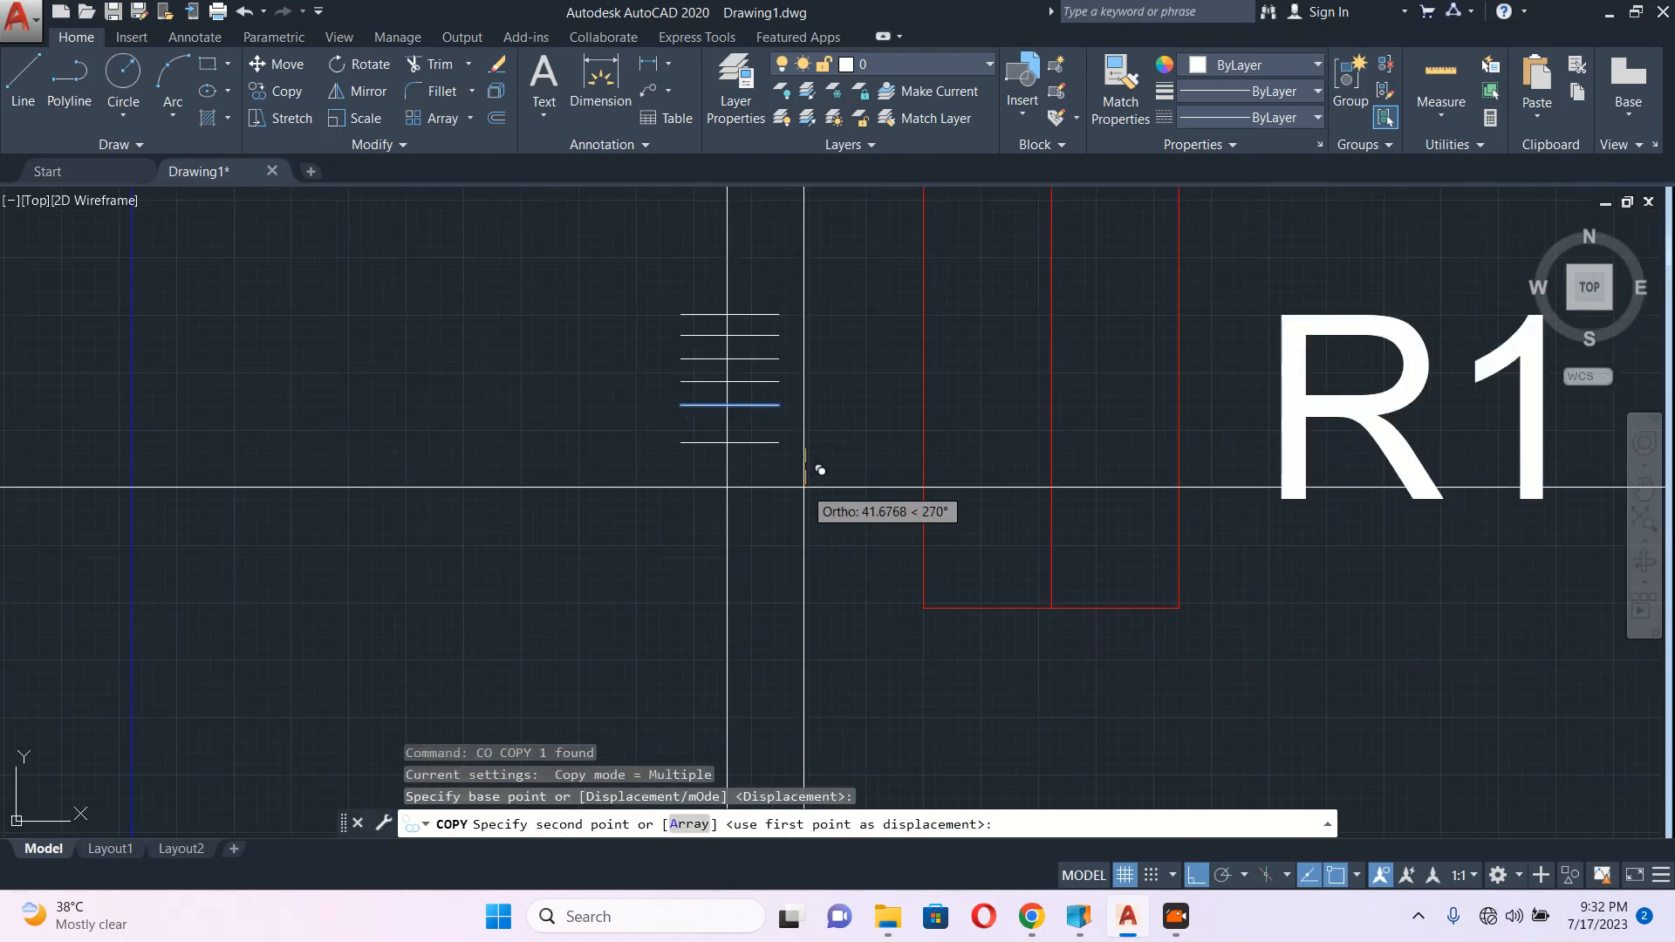
click(811, 478)
key(Escape)
Step: Draw a short vertical polyline in the empty space beside the floor plan as the switch diagram's upper contact
scroll(811, 478, down, 5)
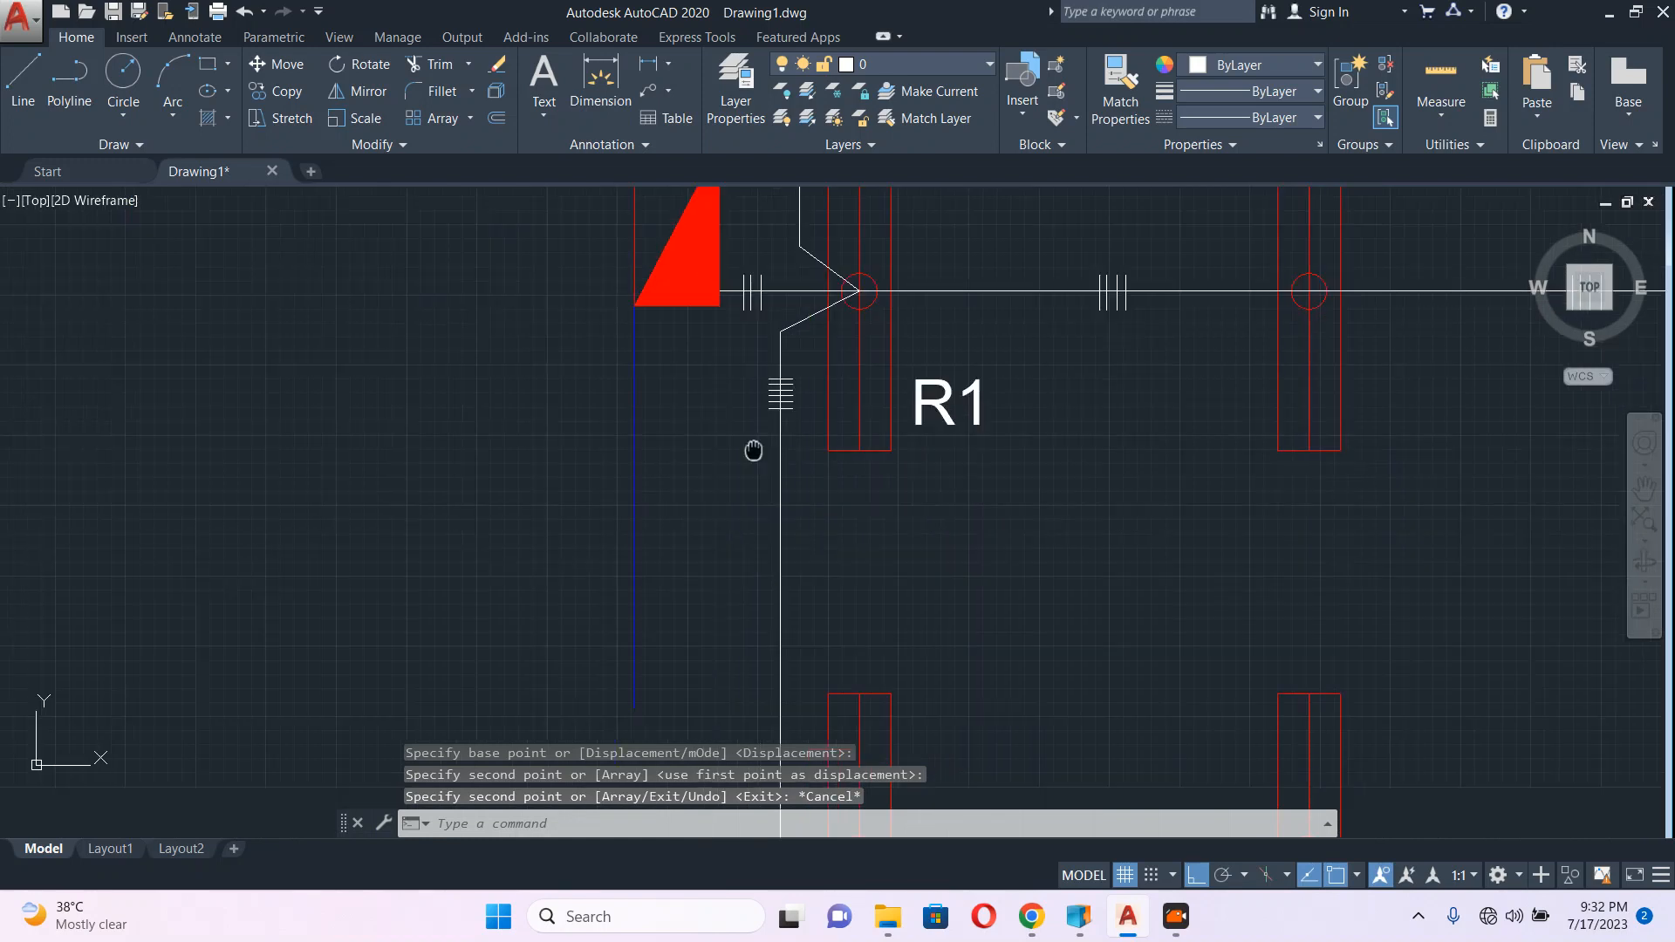
scroll(864, 314, down, 2)
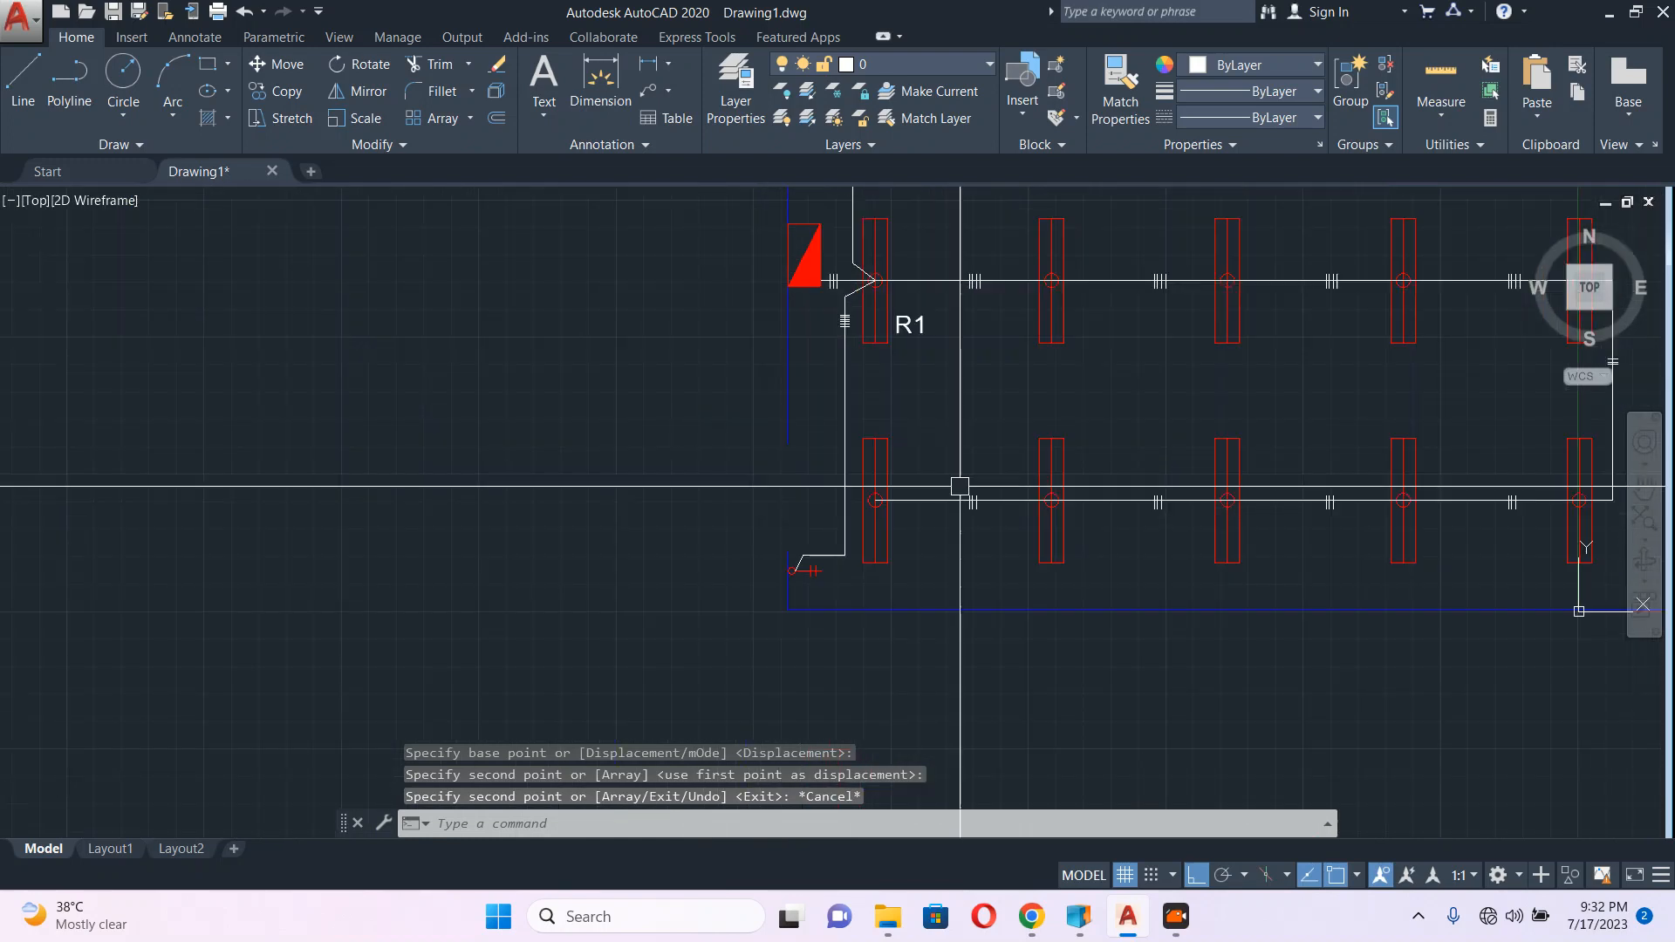
scroll(846, 323, up, 5)
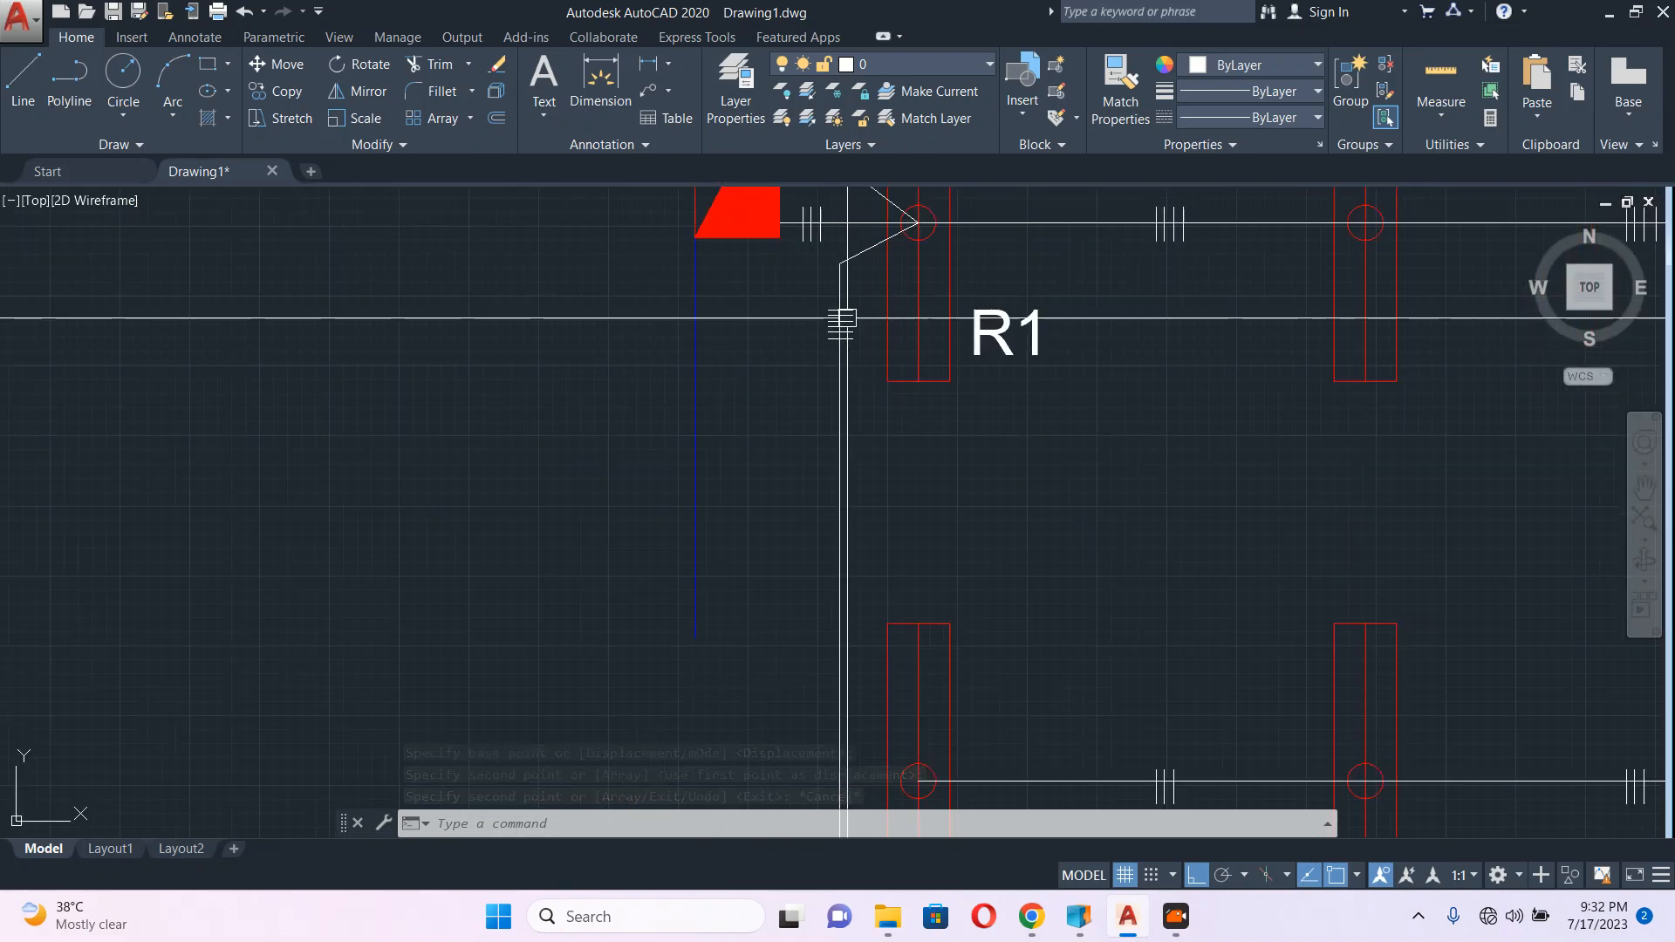
scroll(842, 340, down, 5)
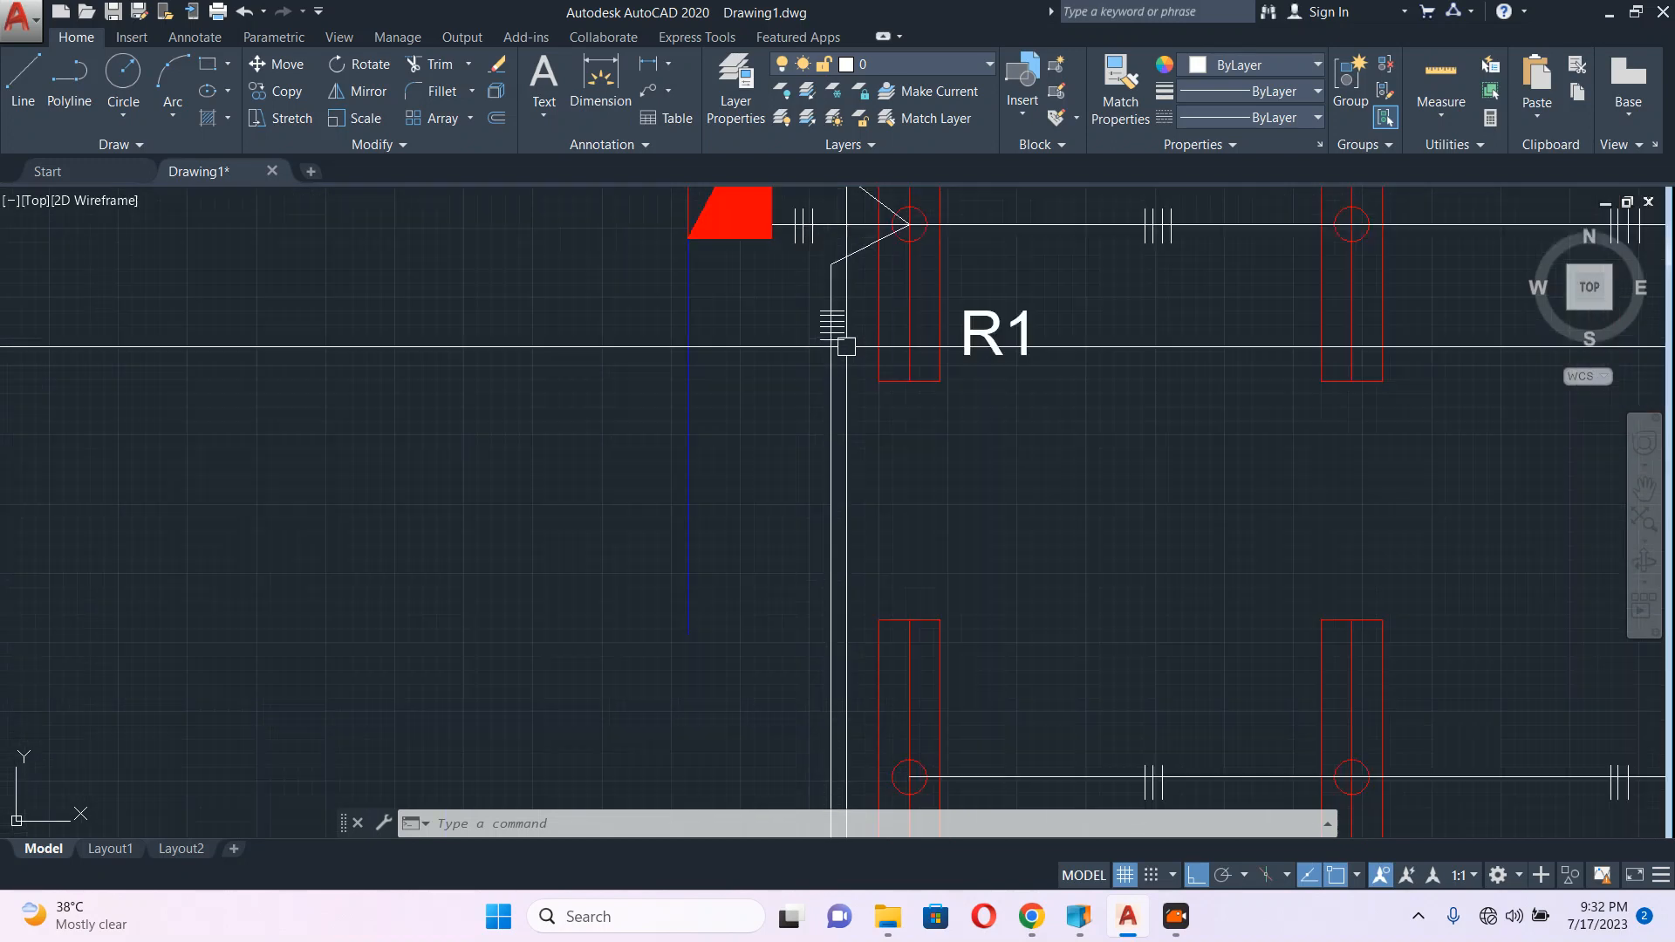
text(PLINE Specify start point:)
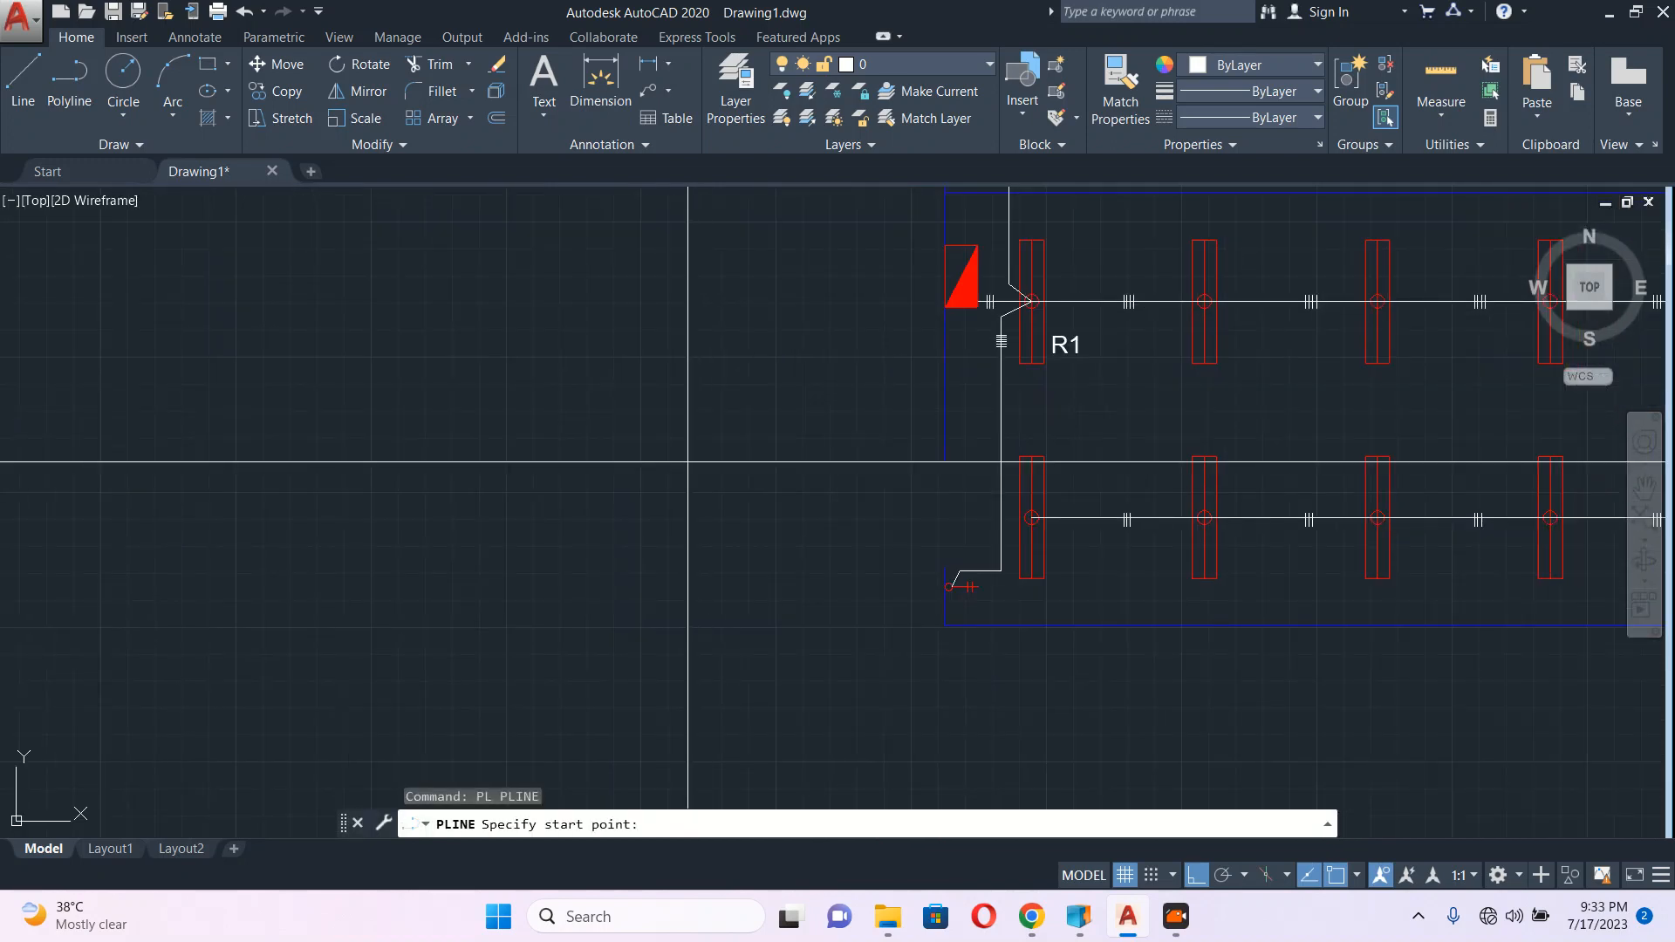
click(636, 322)
click(636, 390)
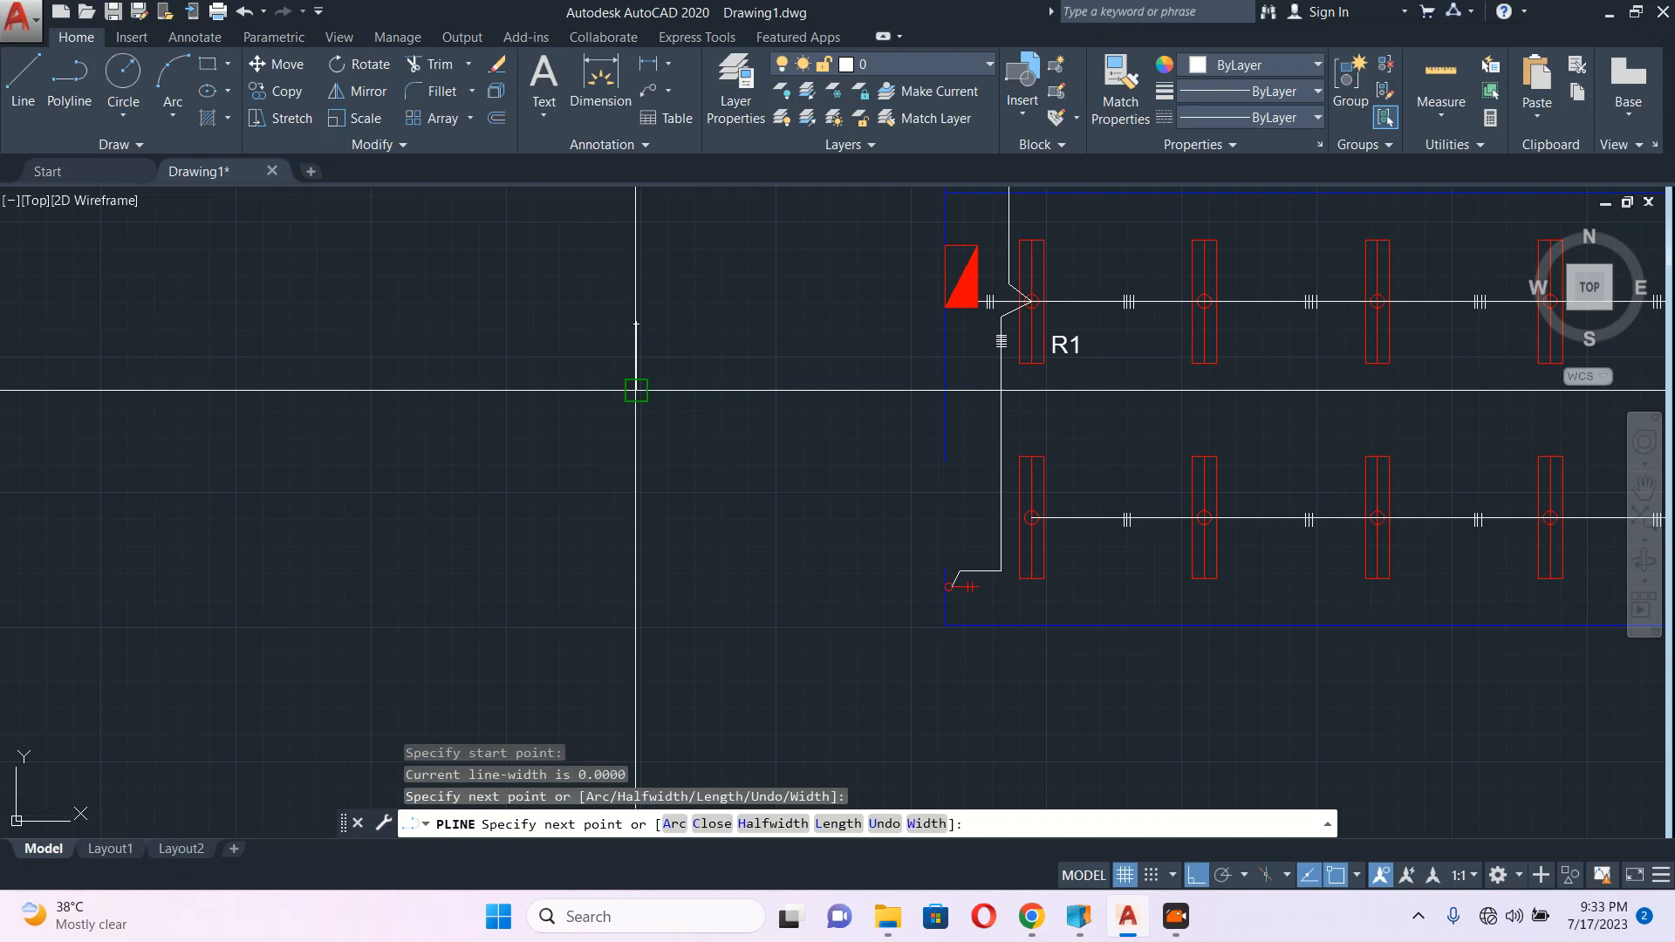
key(Escape)
Step: Draw the open switch contact below the short line as a polyline with a slanted segment and a vertical tail
text(PL)
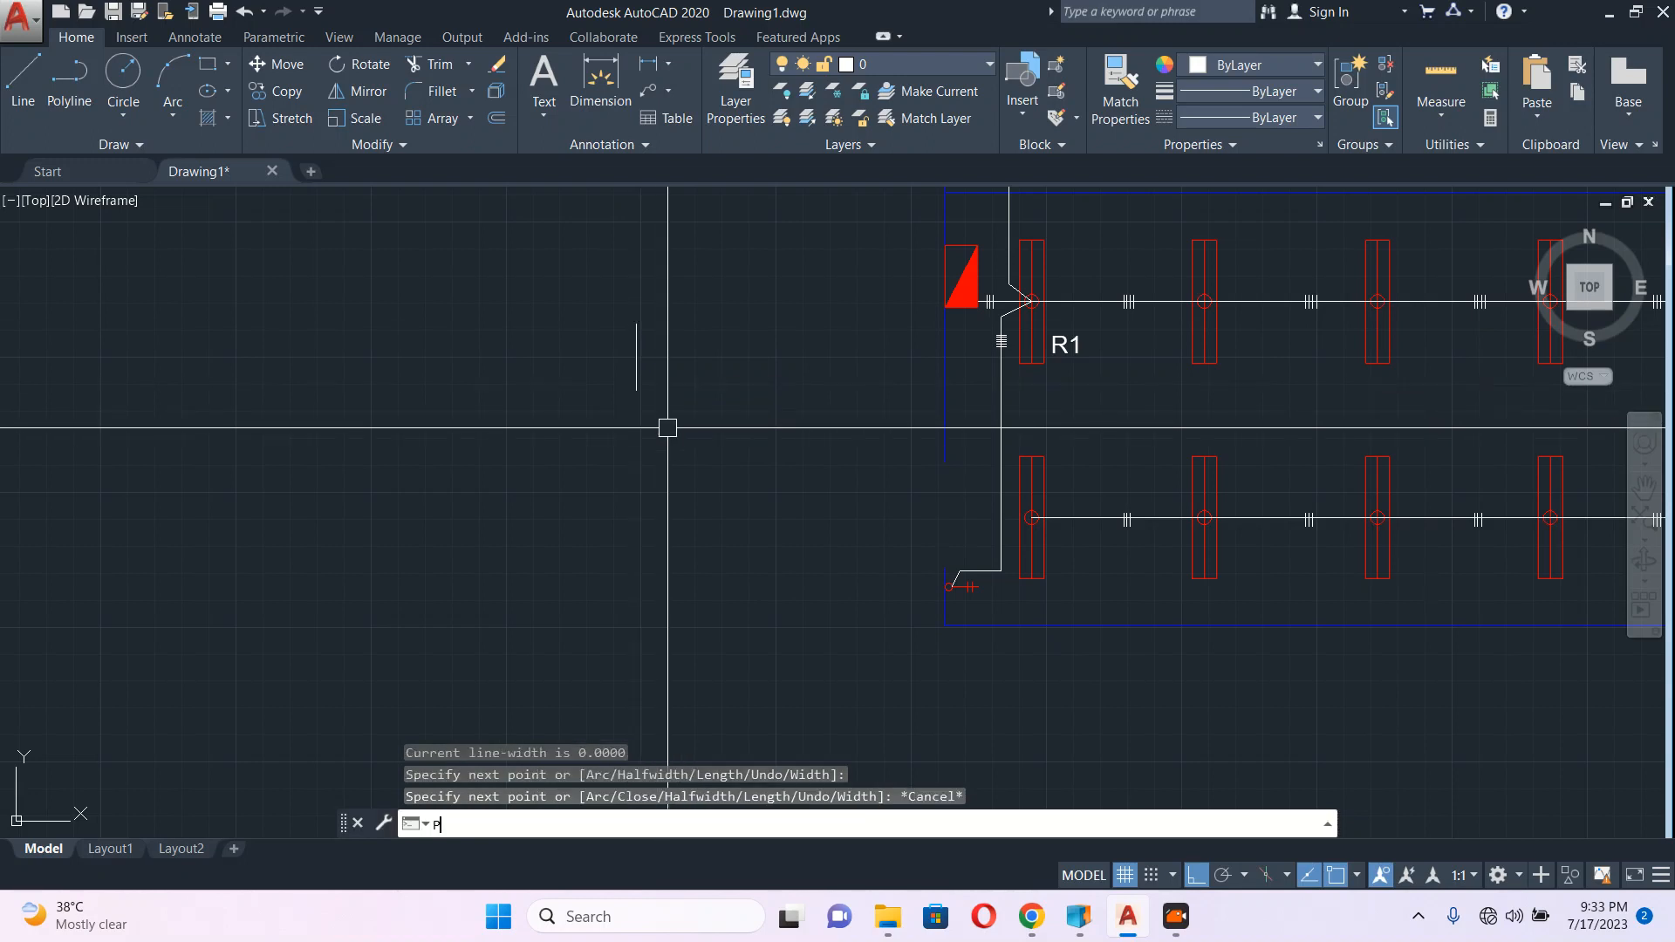
key(Return)
click(669, 397)
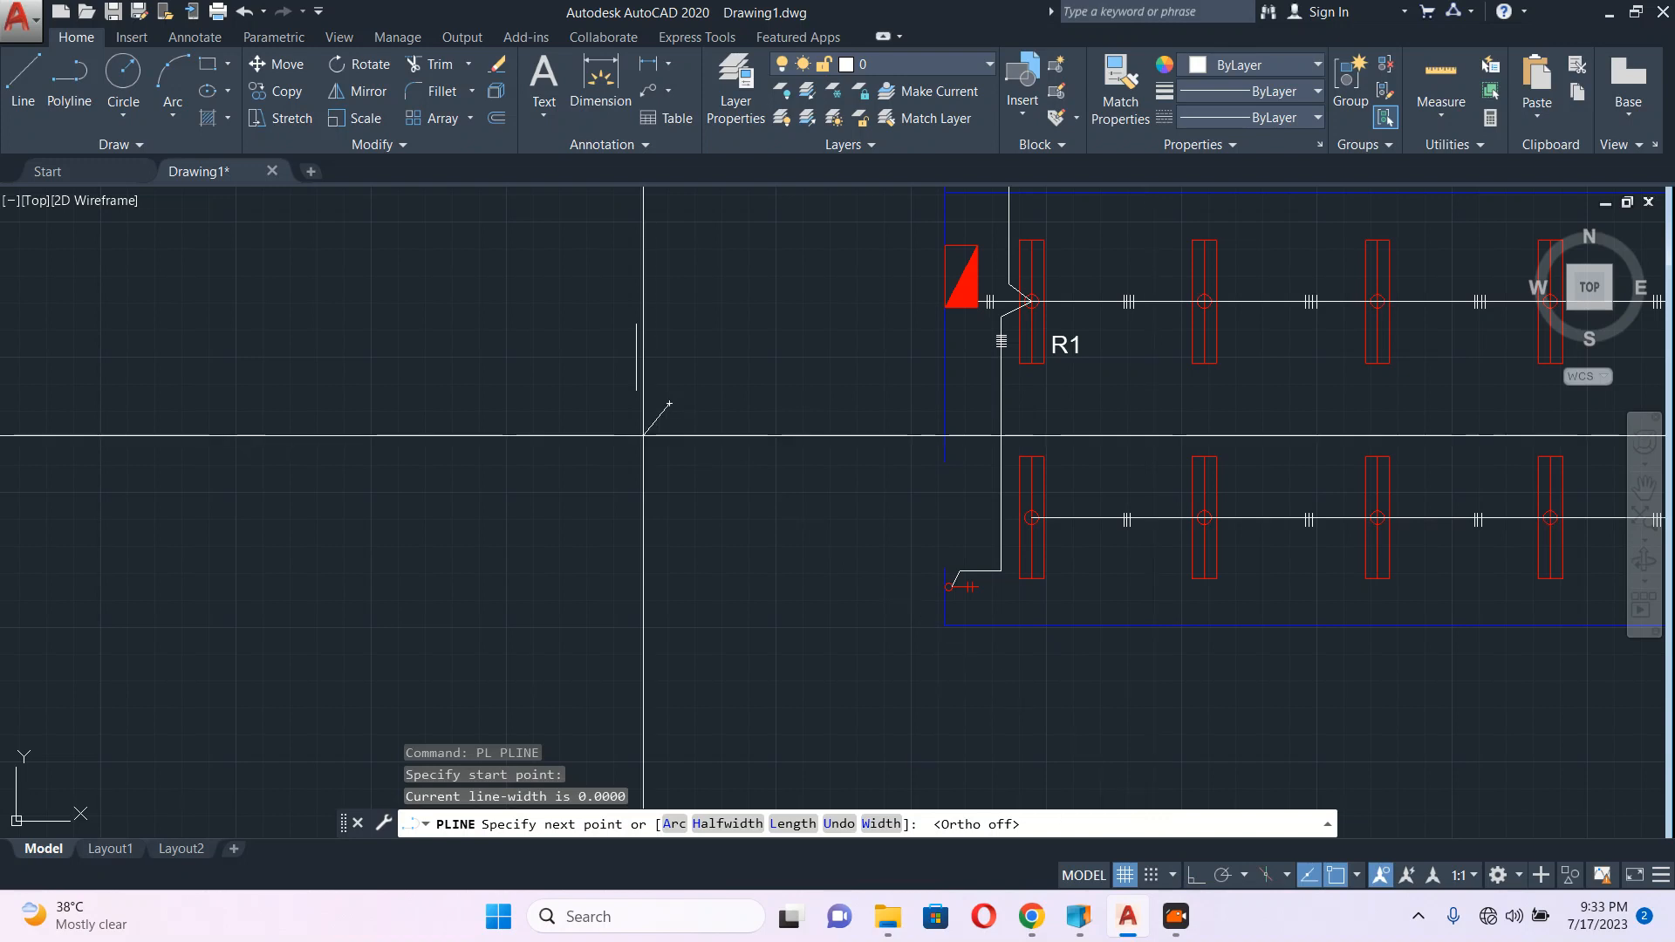
click(639, 435)
click(639, 508)
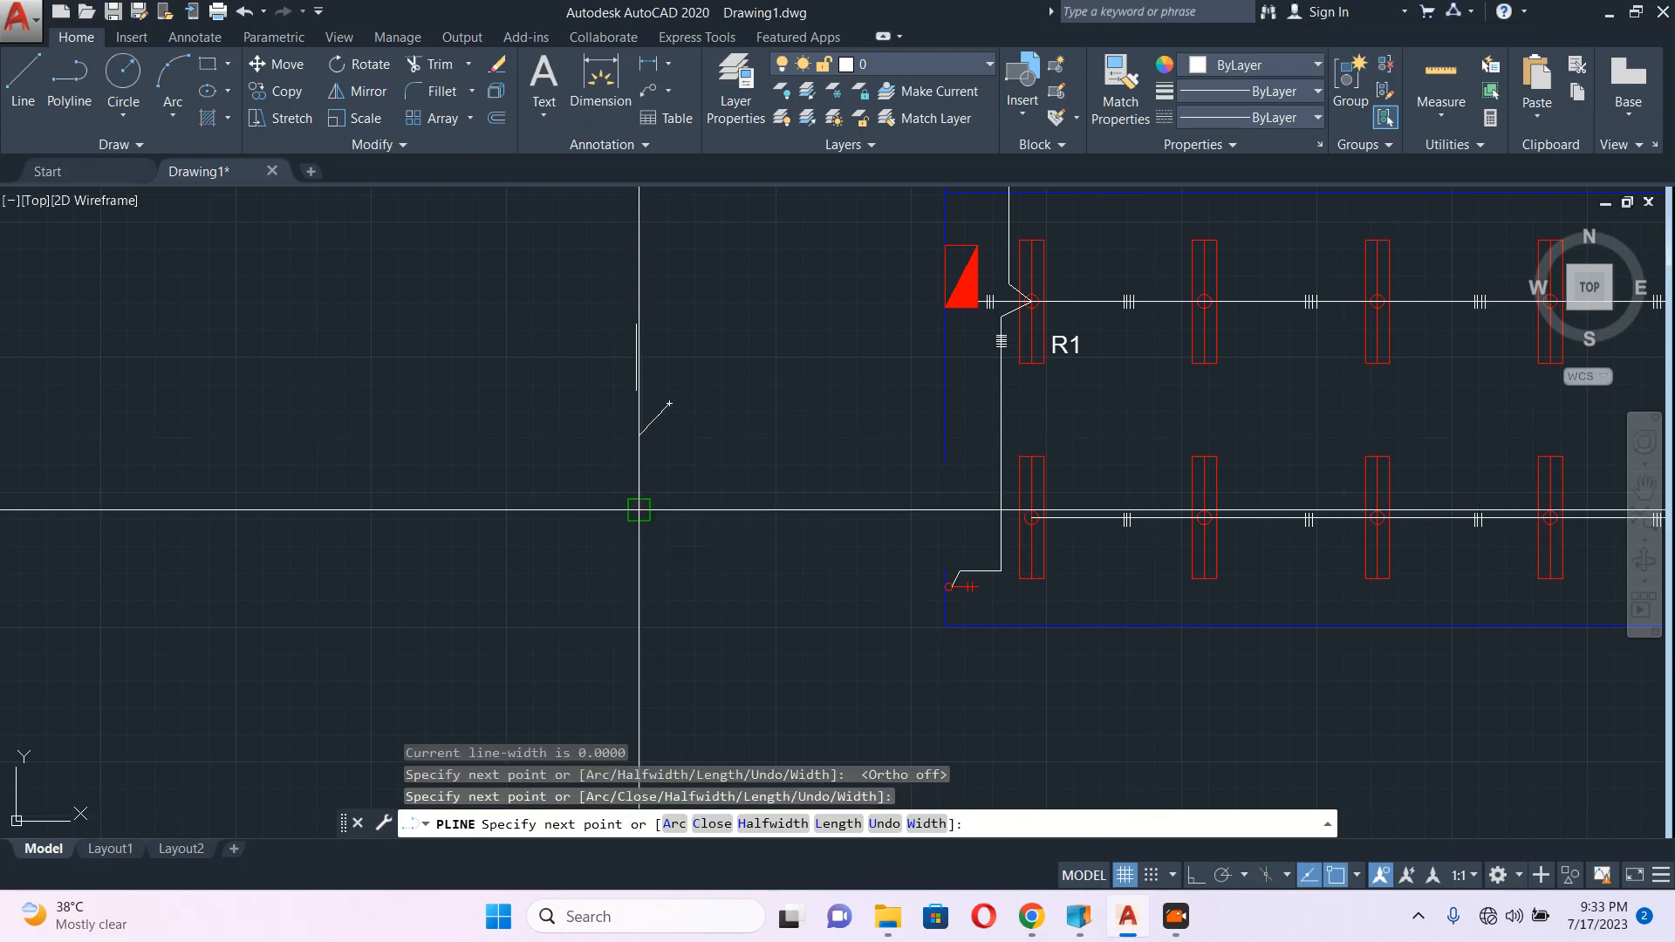
key(Escape)
Step: With magenta as the current colour, draw a polyline down beside the switch, across beneath it and up to its lower end
scroll(653, 411, up, 2)
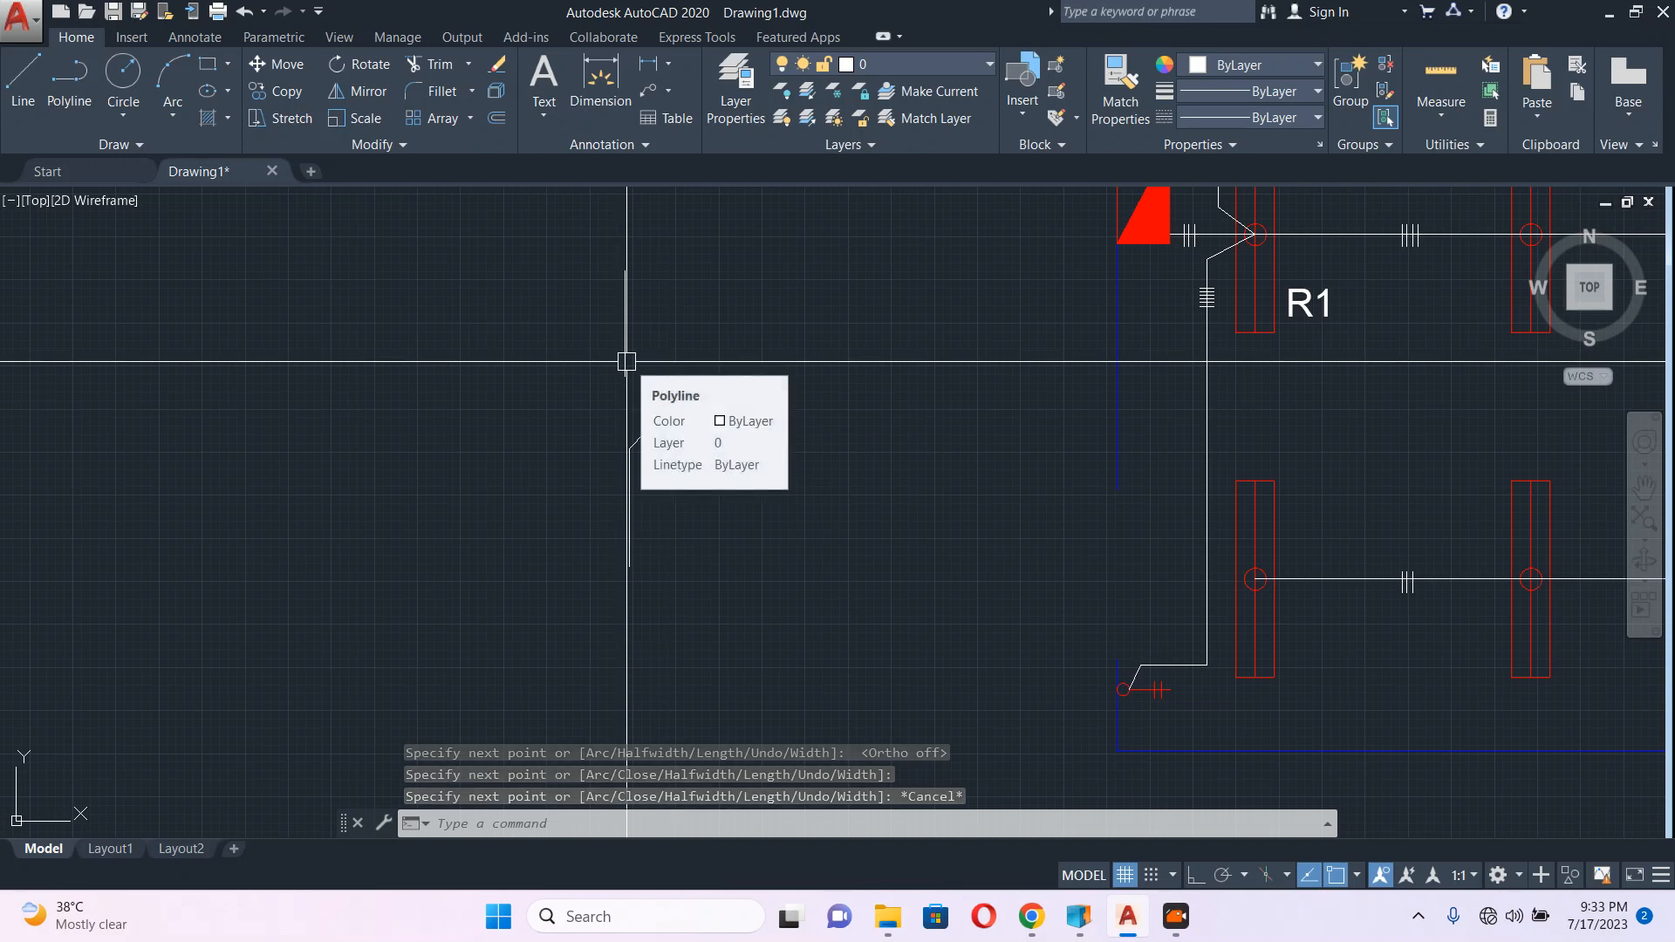
middle_drag(561, 456, 707, 443)
click(1273, 65)
click(1304, 287)
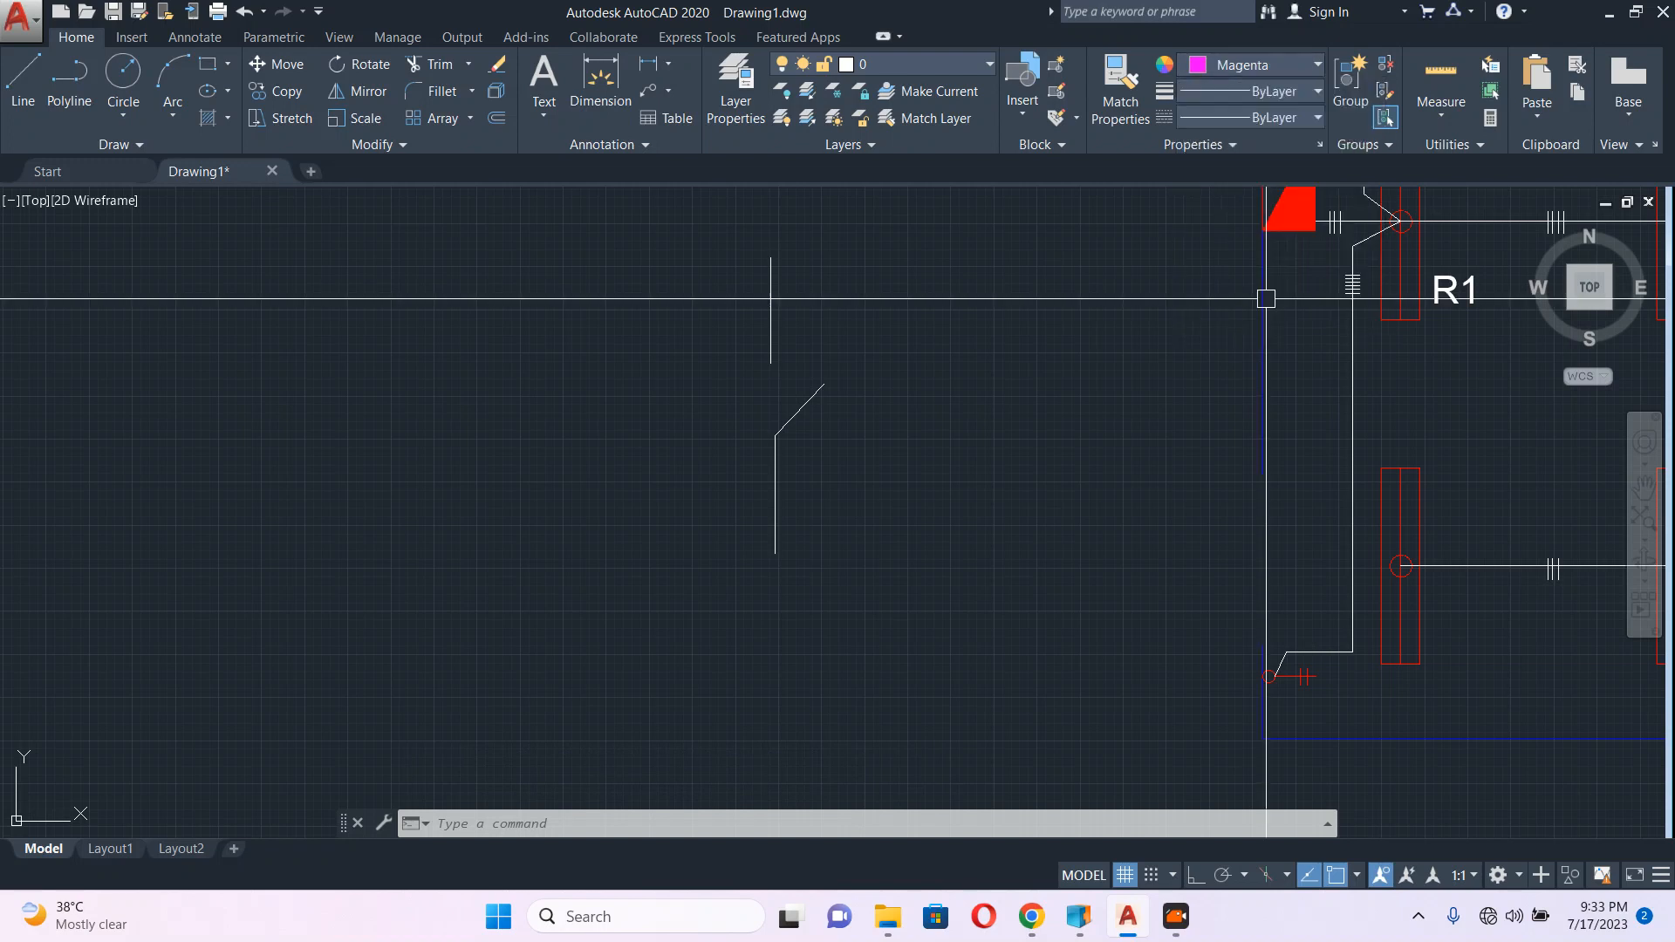
scroll(844, 392, down, 5)
text(P)
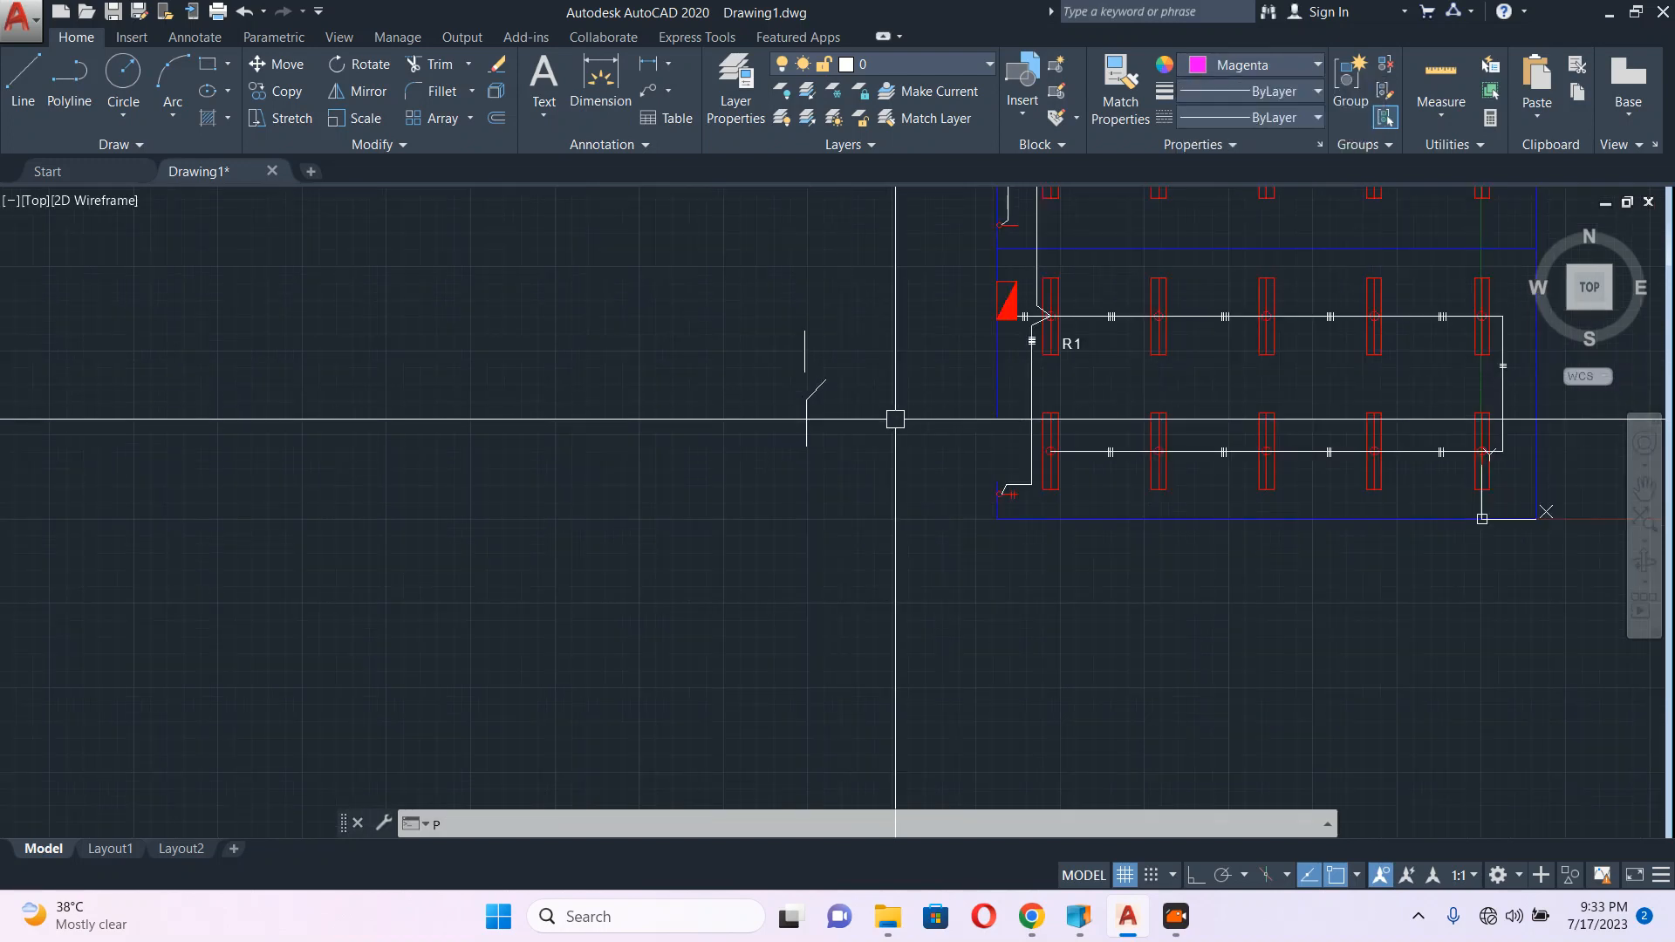
text(L)
key(Return)
click(739, 328)
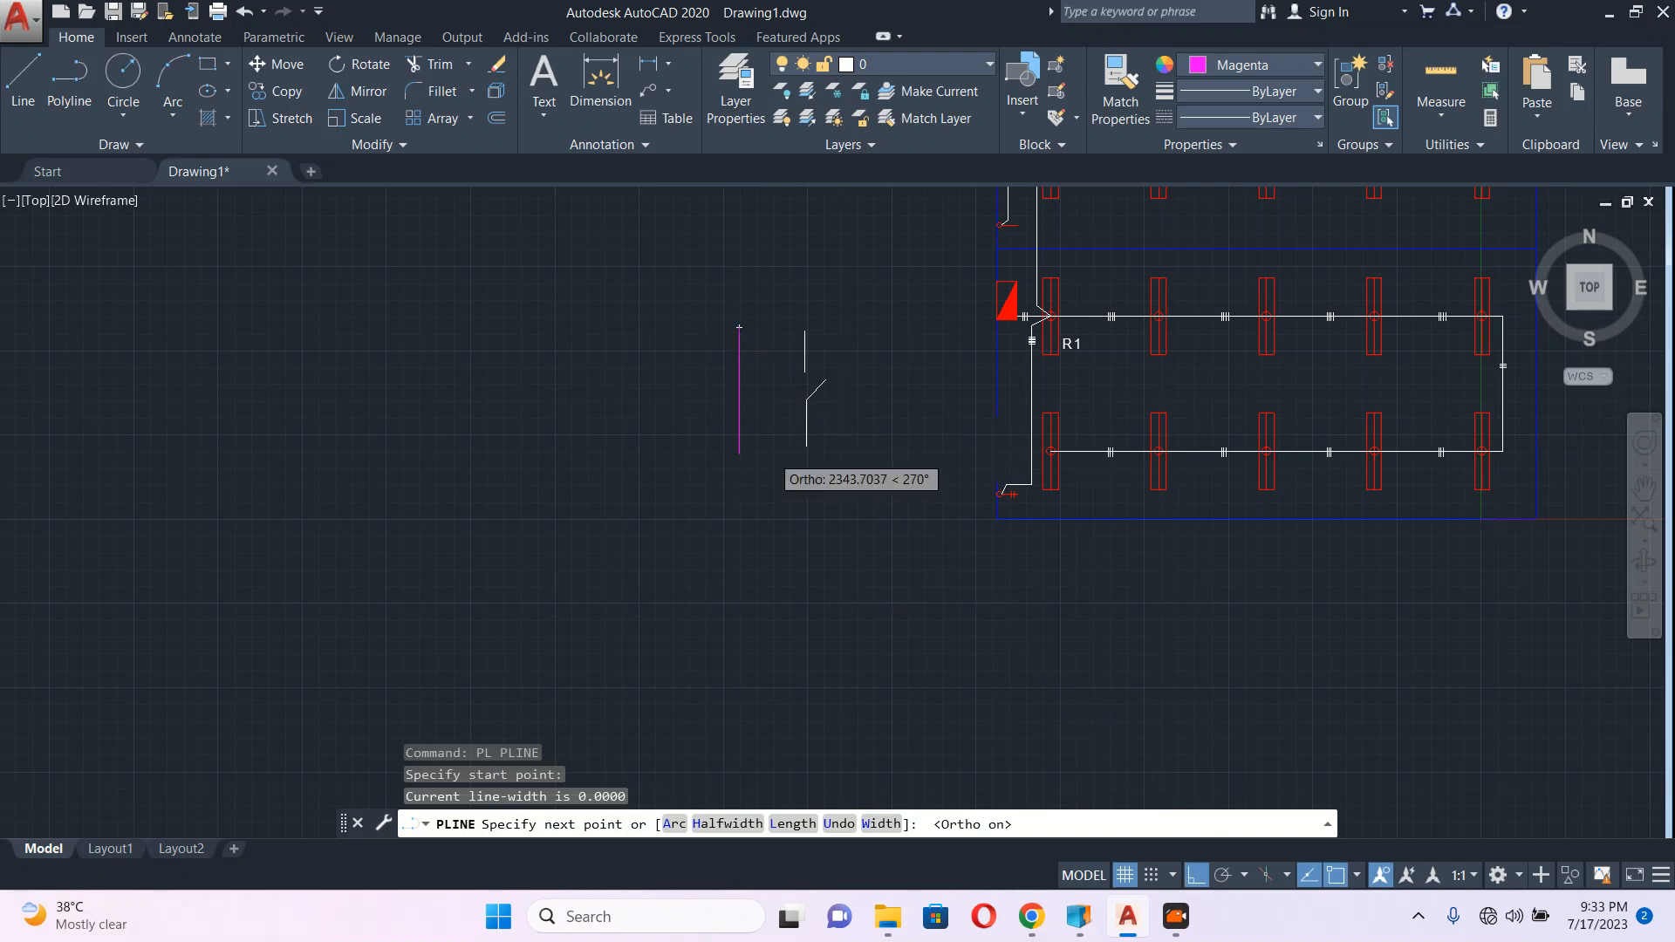
scroll(772, 449, up, 5)
click(788, 439)
click(905, 443)
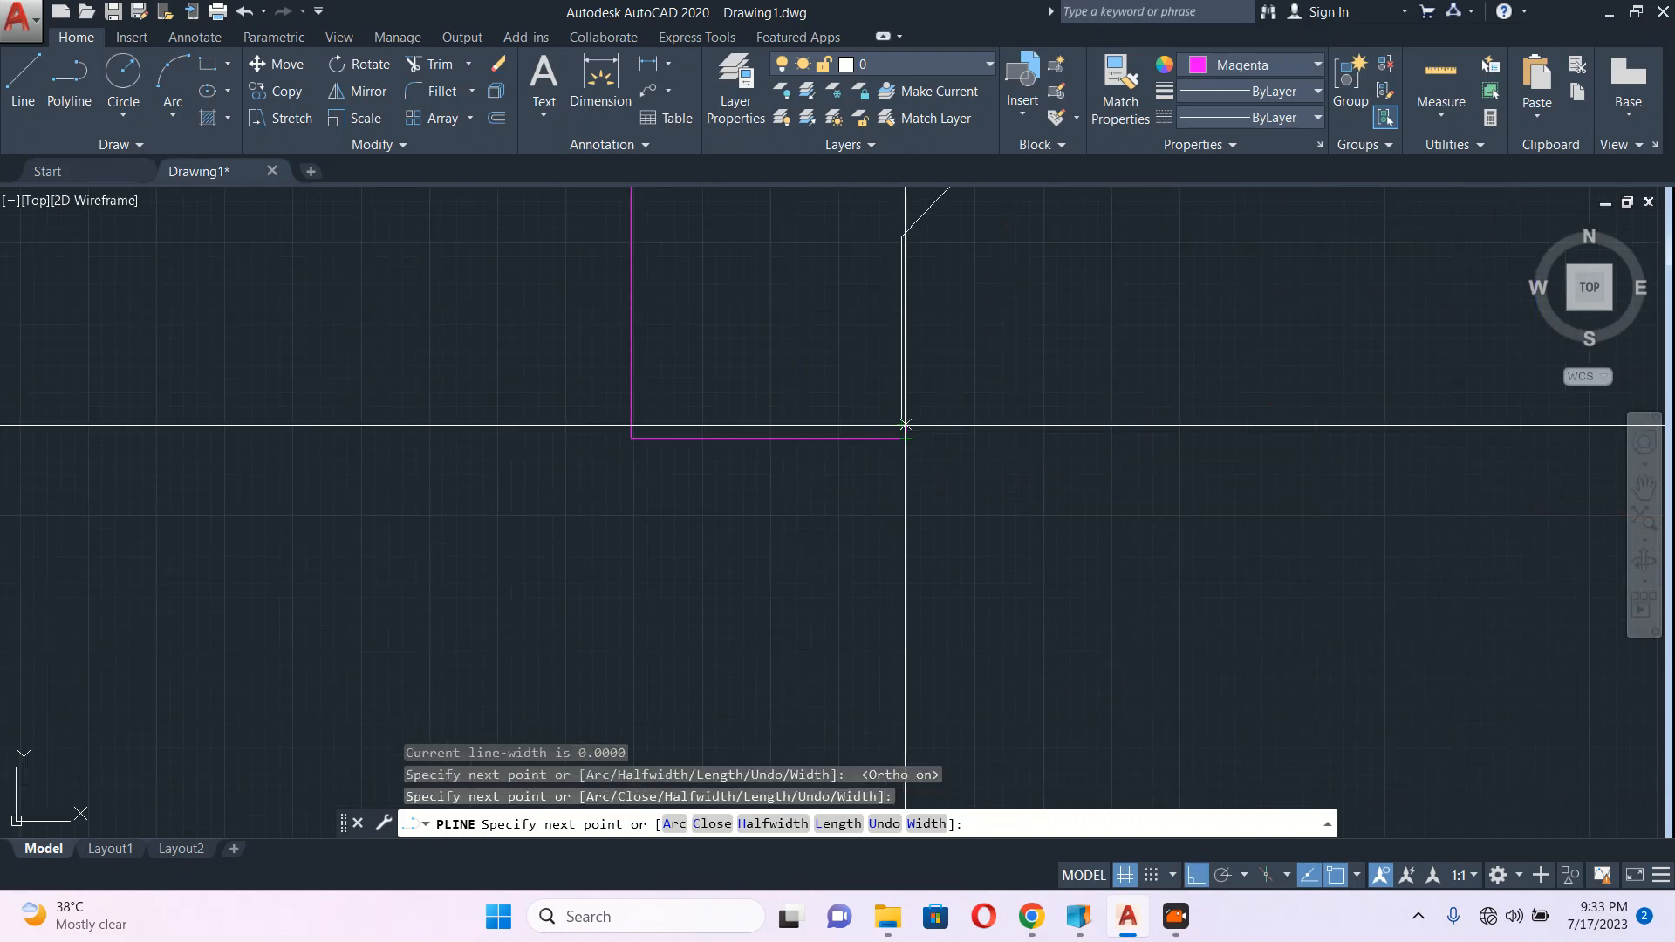
click(905, 424)
key(Escape)
Step: Stretch the magenta wire's short end sideways into line with the switch contact's lower end
scroll(908, 447, up, 4)
click(918, 385)
click(893, 453)
text(s)
key(Return)
scroll(1018, 401, up, 2)
click(1024, 399)
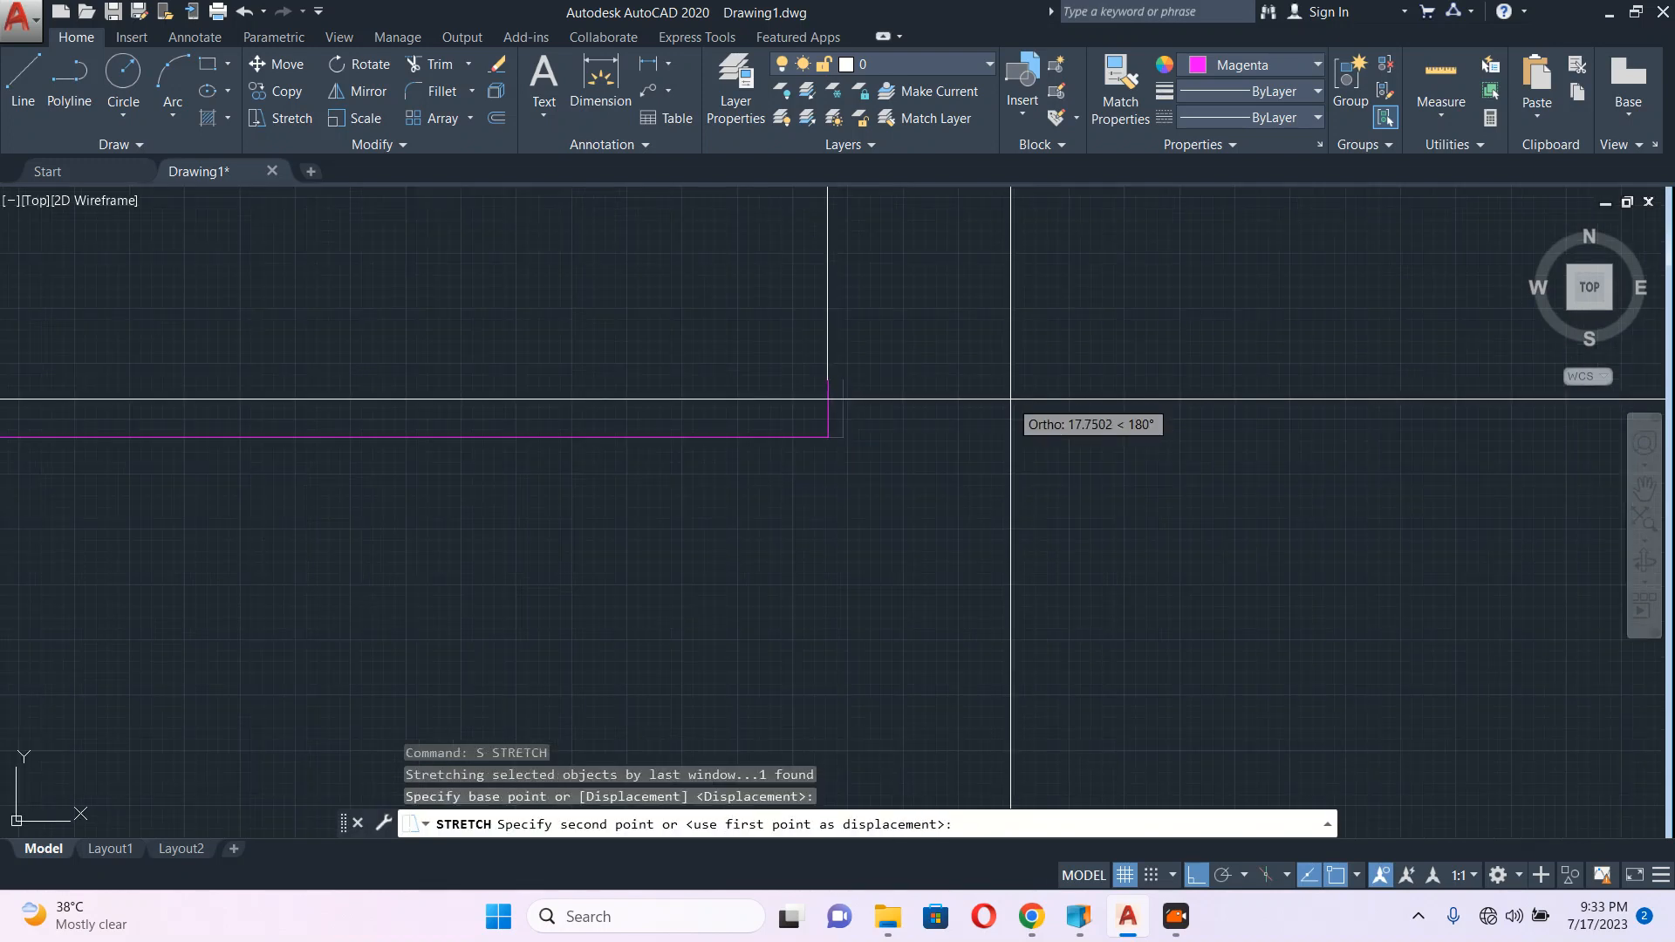
click(1011, 399)
Step: Draw a magenta vertical polyline upward from the top end of the switch's upper contact
scroll(997, 400, down, 5)
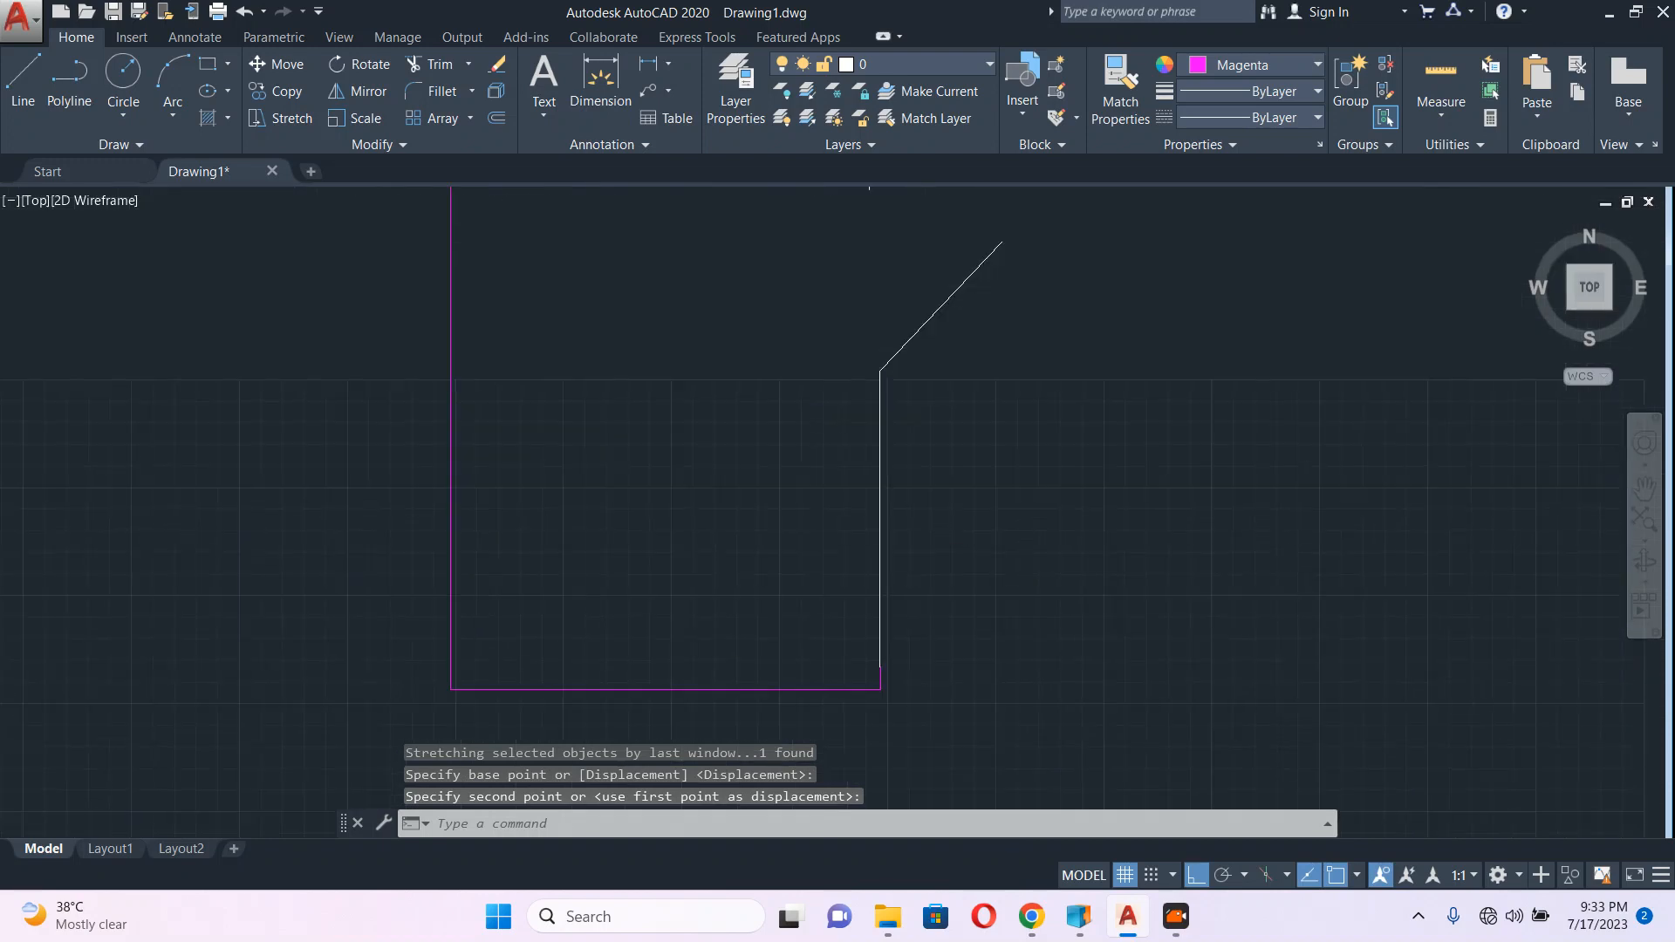
scroll(941, 689, down, 3)
text(pl)
key(Return)
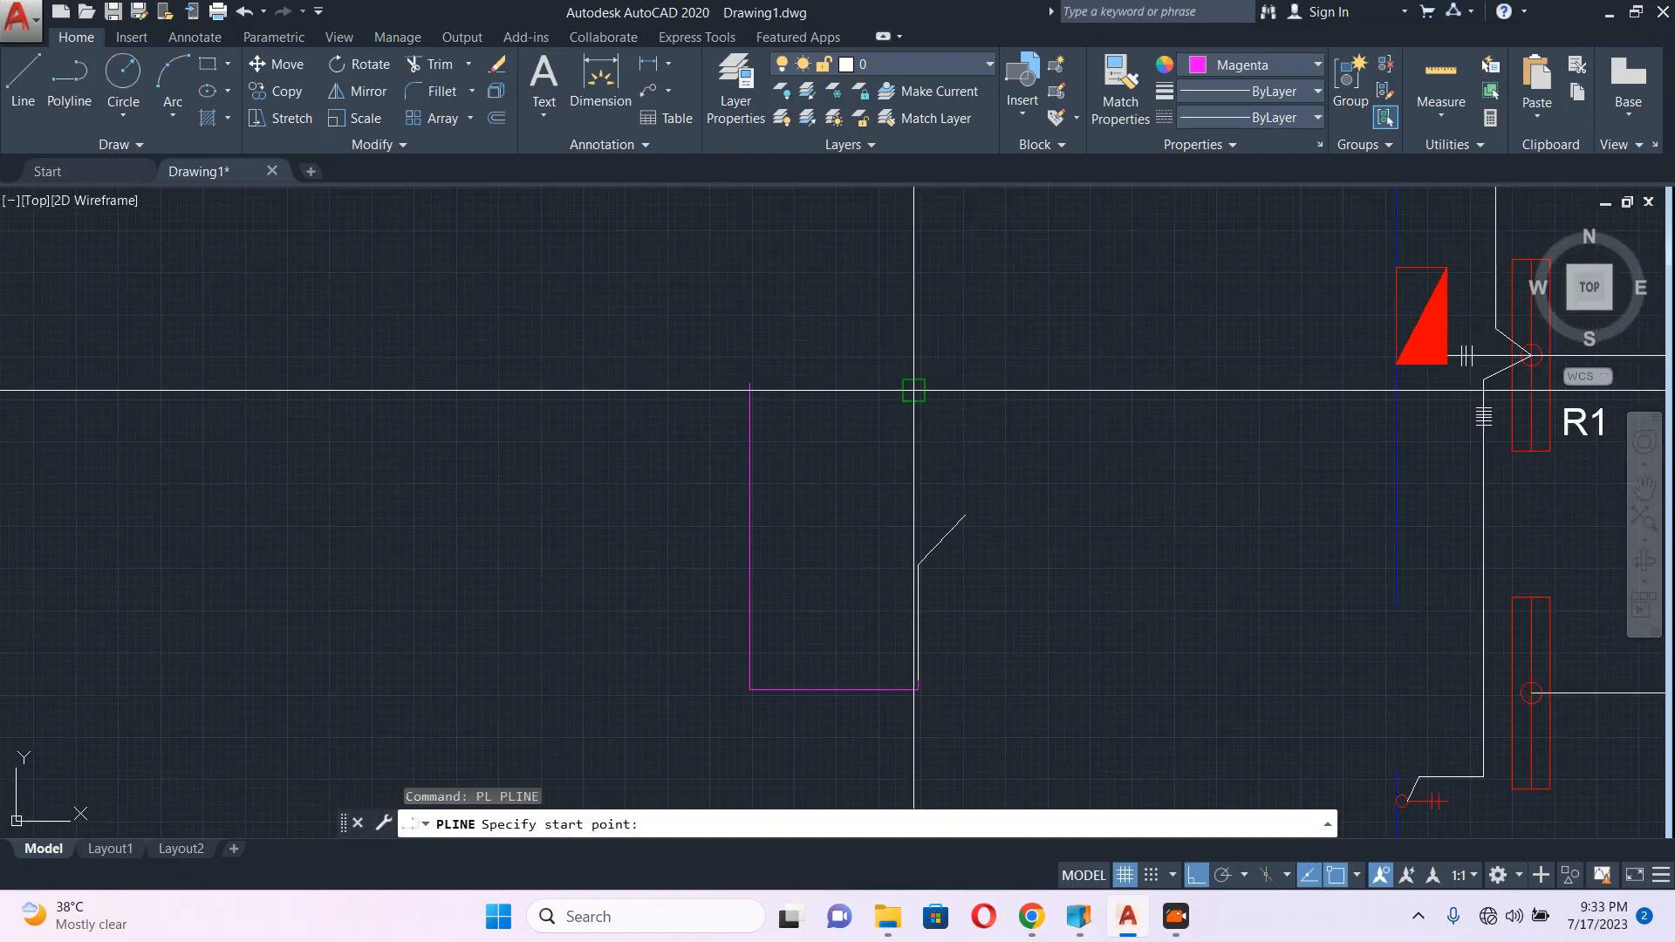
click(913, 390)
scroll(941, 240, down, 2)
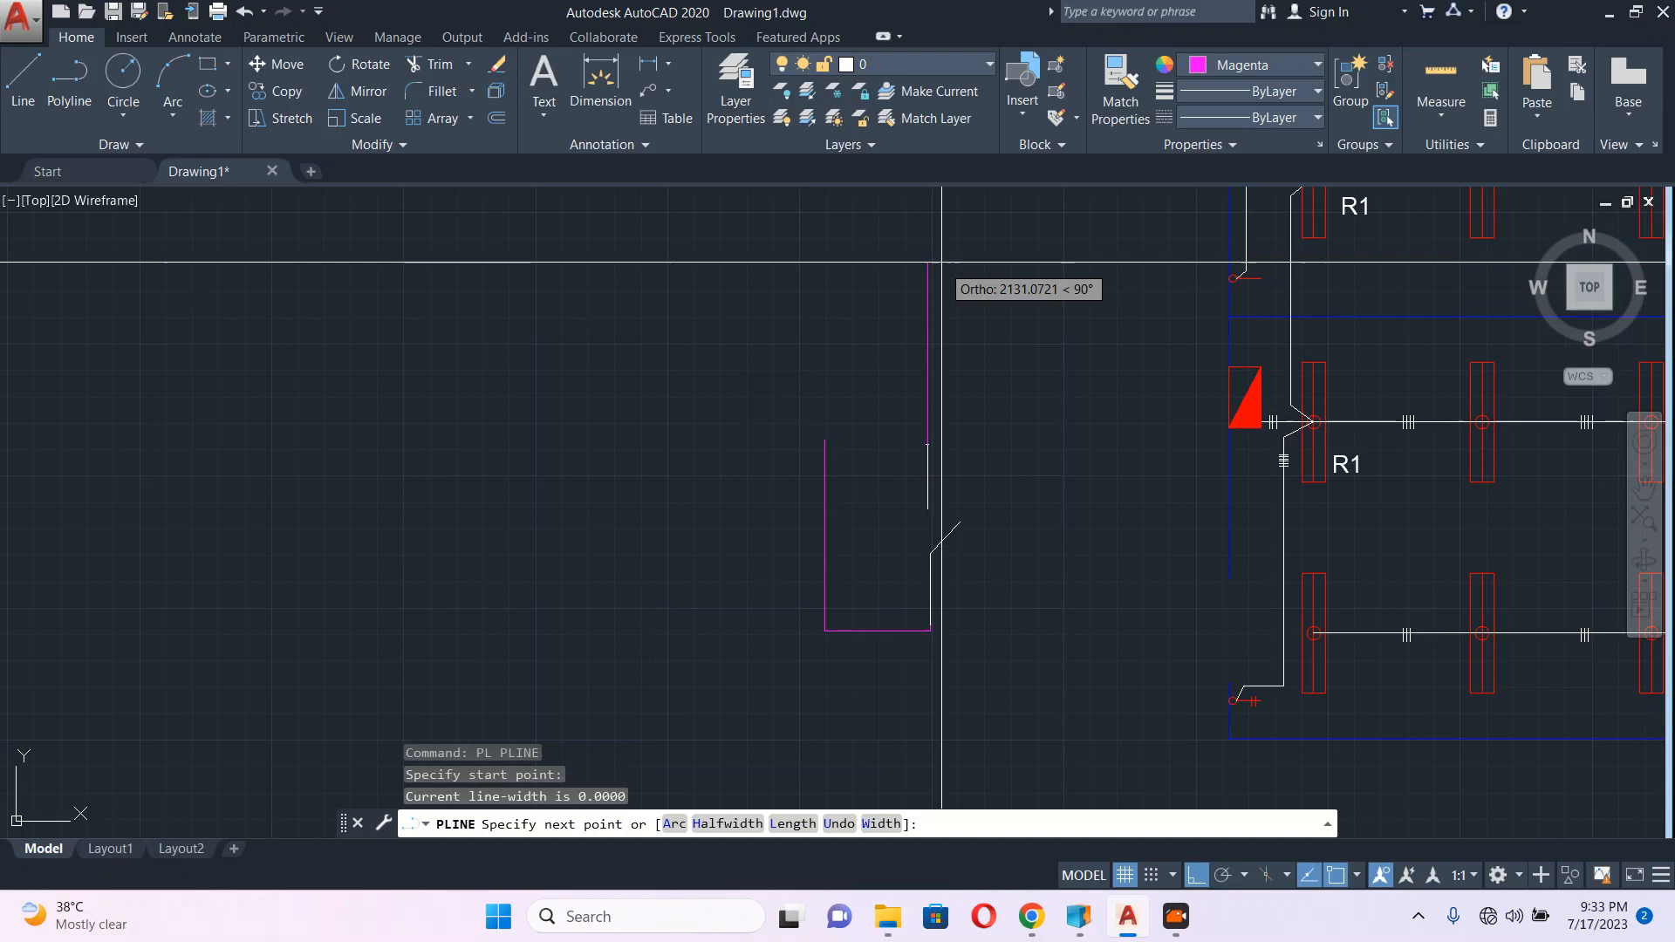
click(935, 292)
key(Escape)
Step: Copy the R1 label beside the distribution board to the start of the magenta supply wire in the switch diagram
scroll(1134, 433, down, 3)
scroll(1151, 433, up, 4)
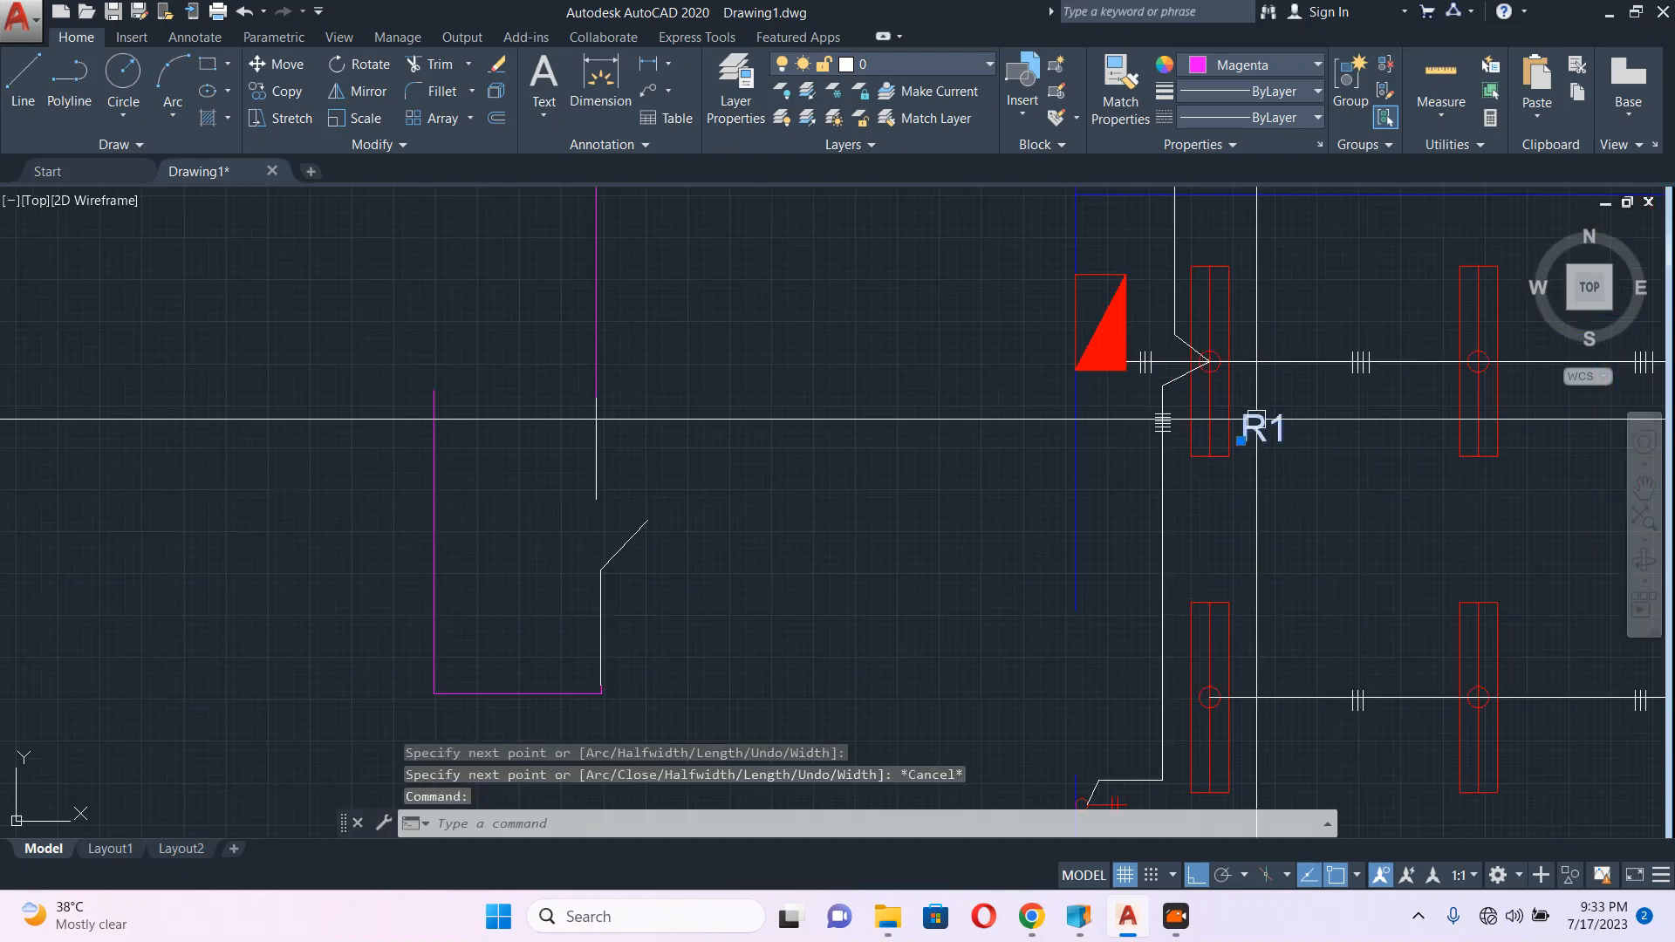
click(1261, 431)
text(co)
key(Return)
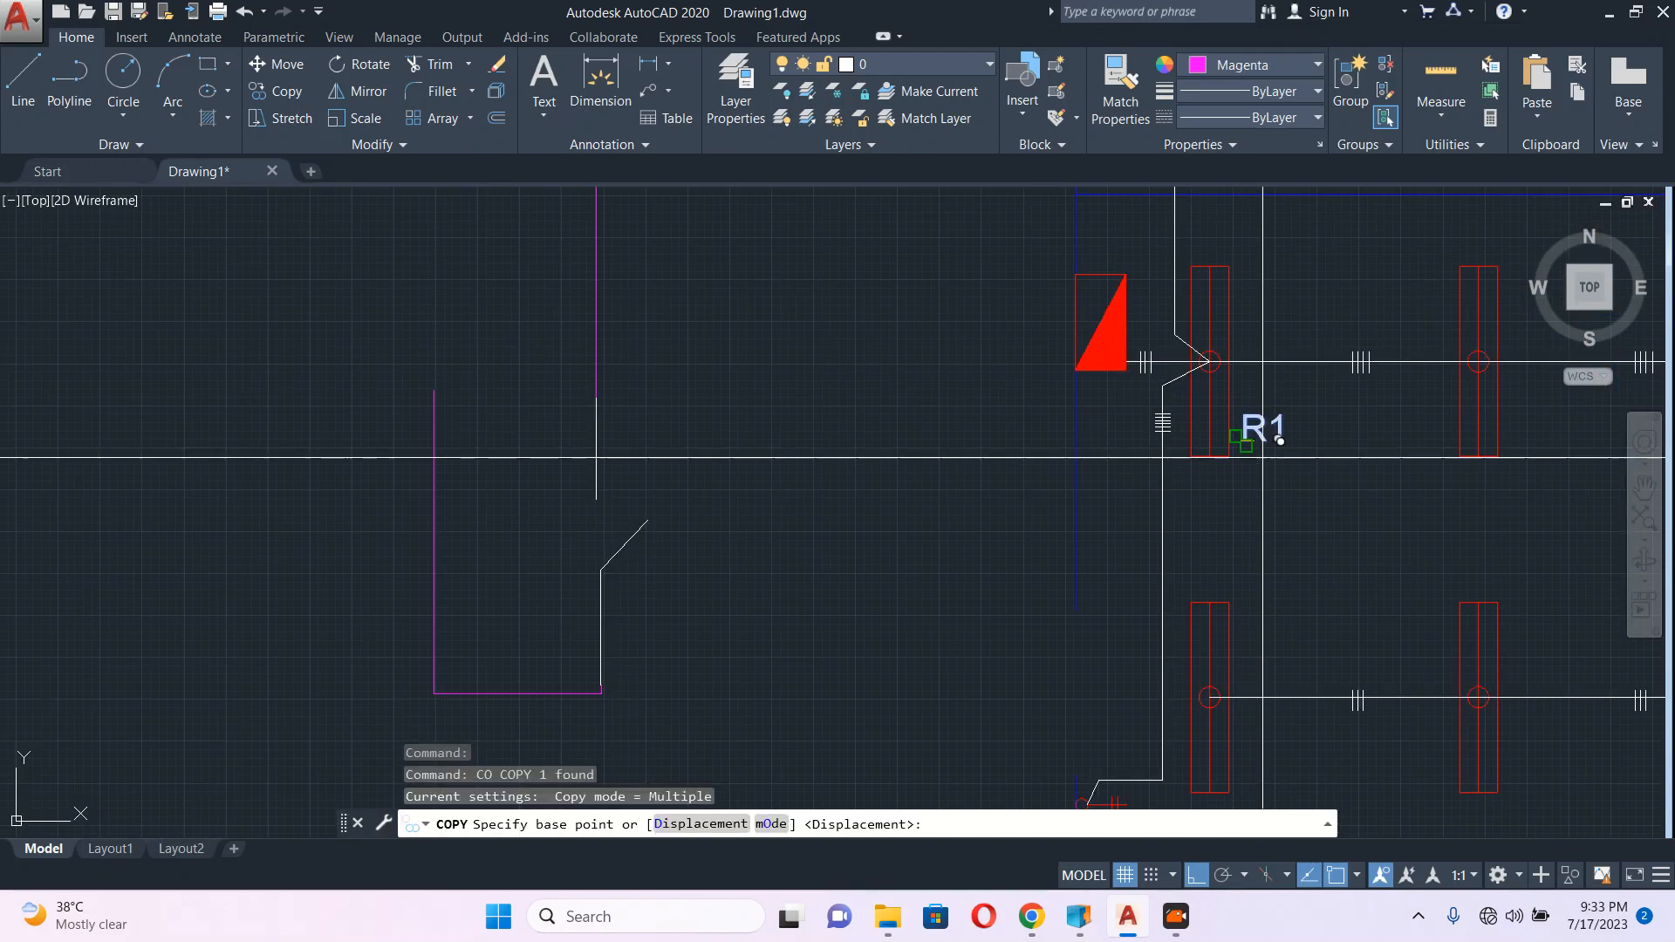
click(1240, 440)
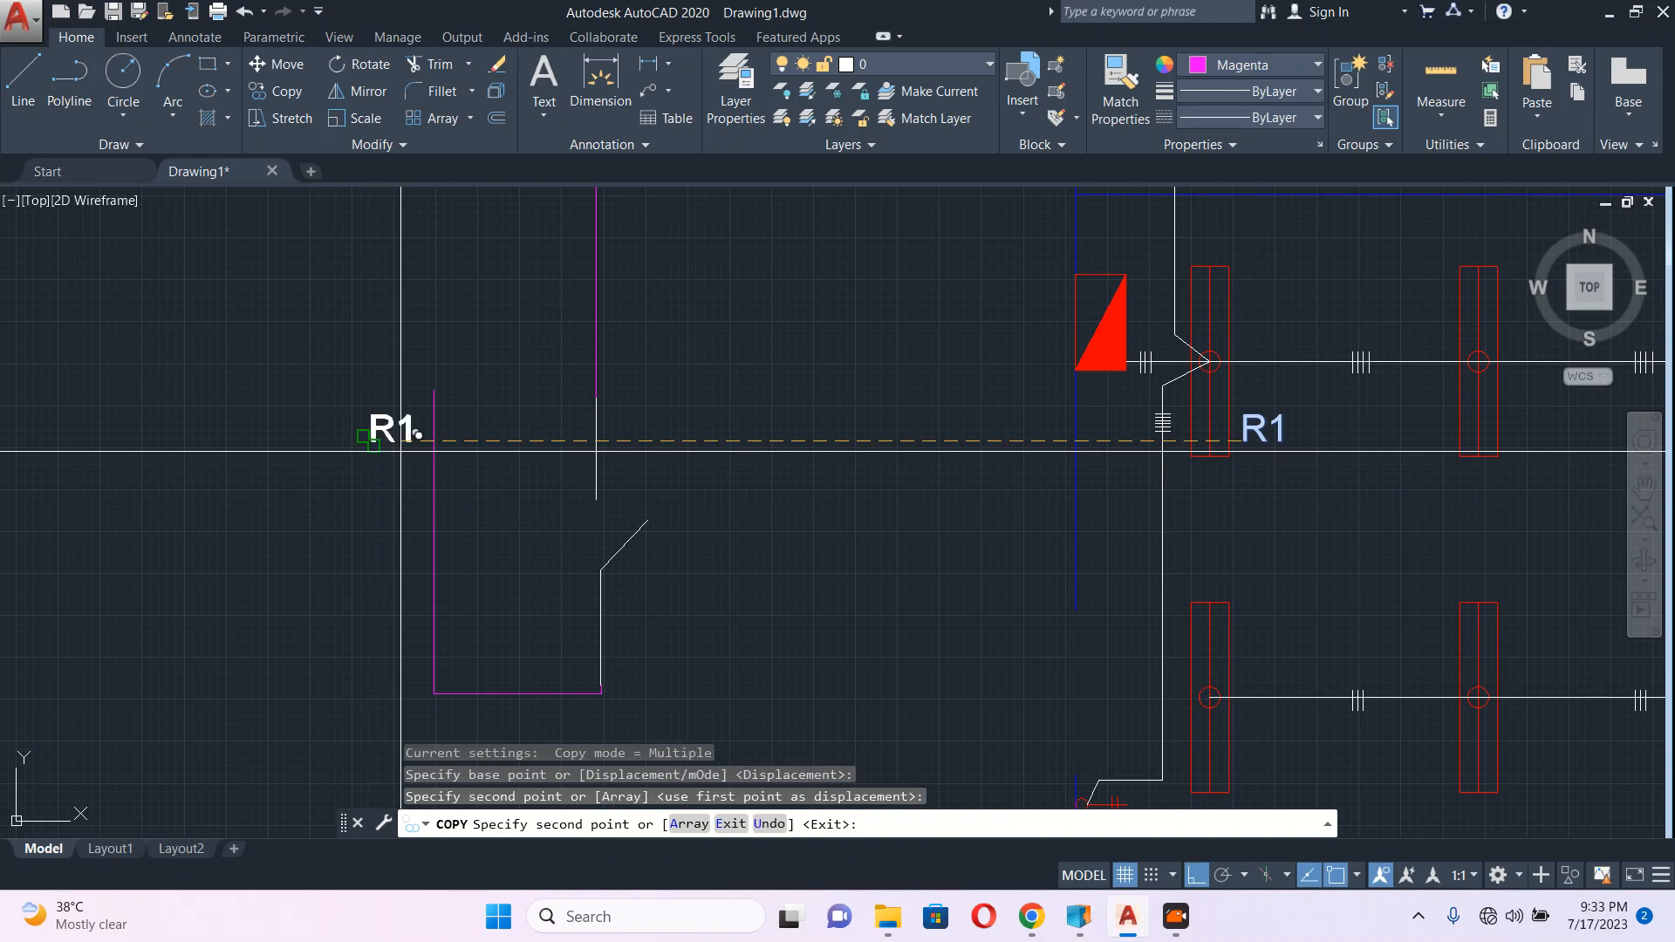
key(Escape)
Step: Change the copied label's text to FROM DB
middle_drag(414, 419, 647, 434)
double_click(644, 436)
text(FROM DB)
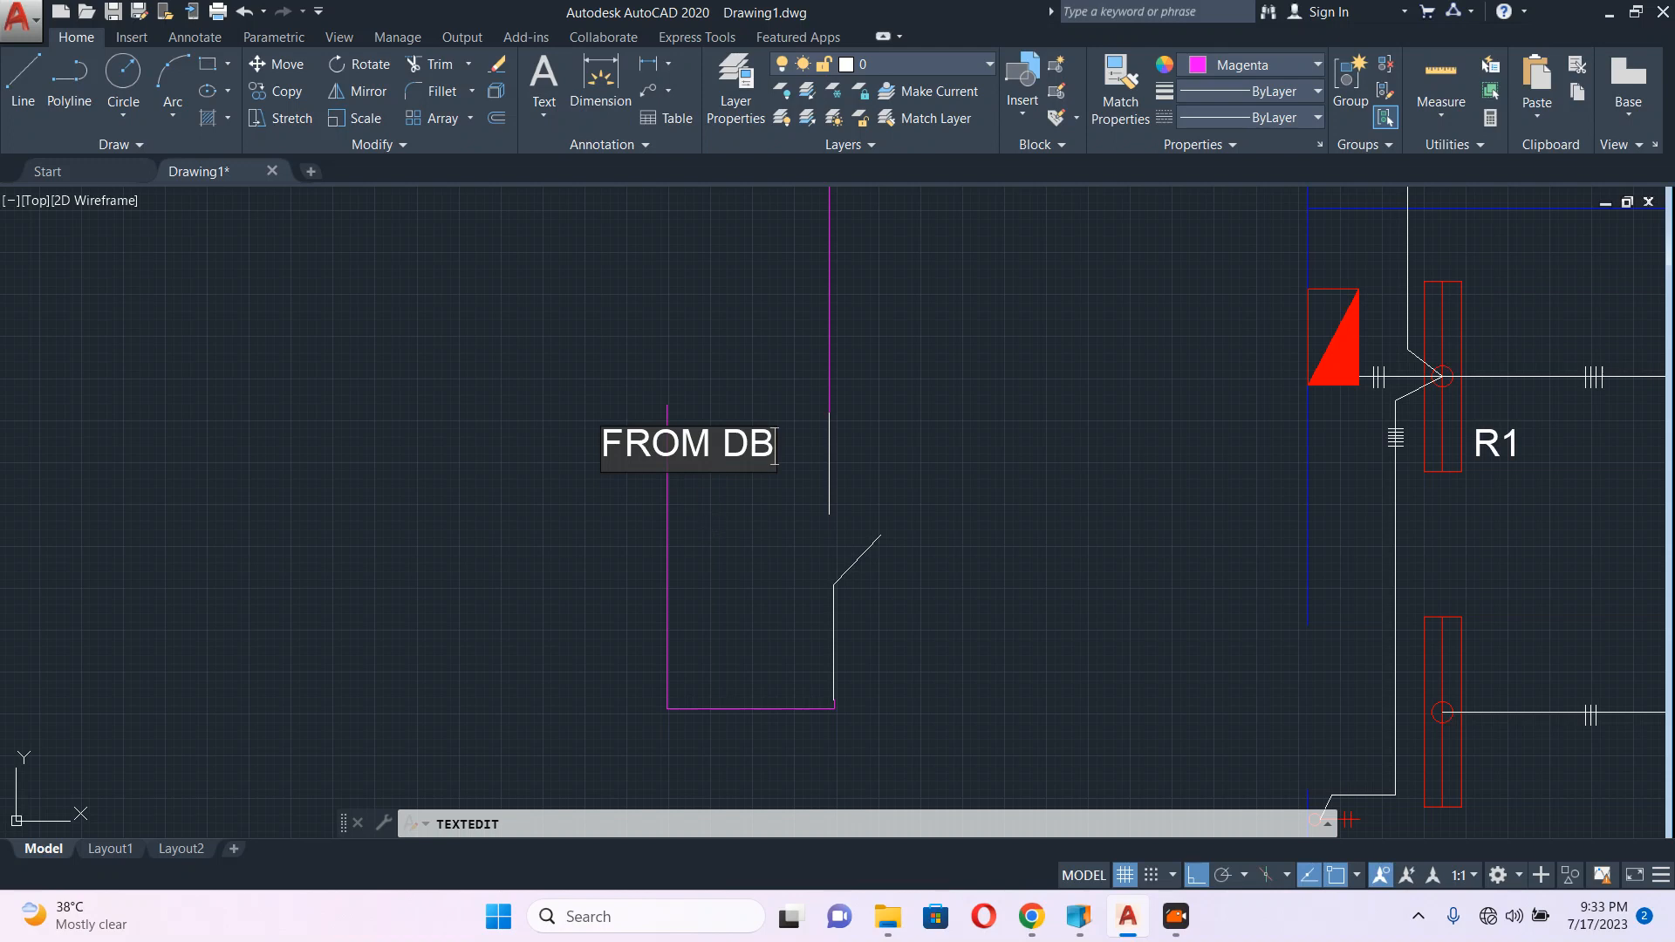
click(705, 521)
key(Escape)
Step: Move the FROM DB label horizontally off the magenta wire to the clear space beside it
click(635, 443)
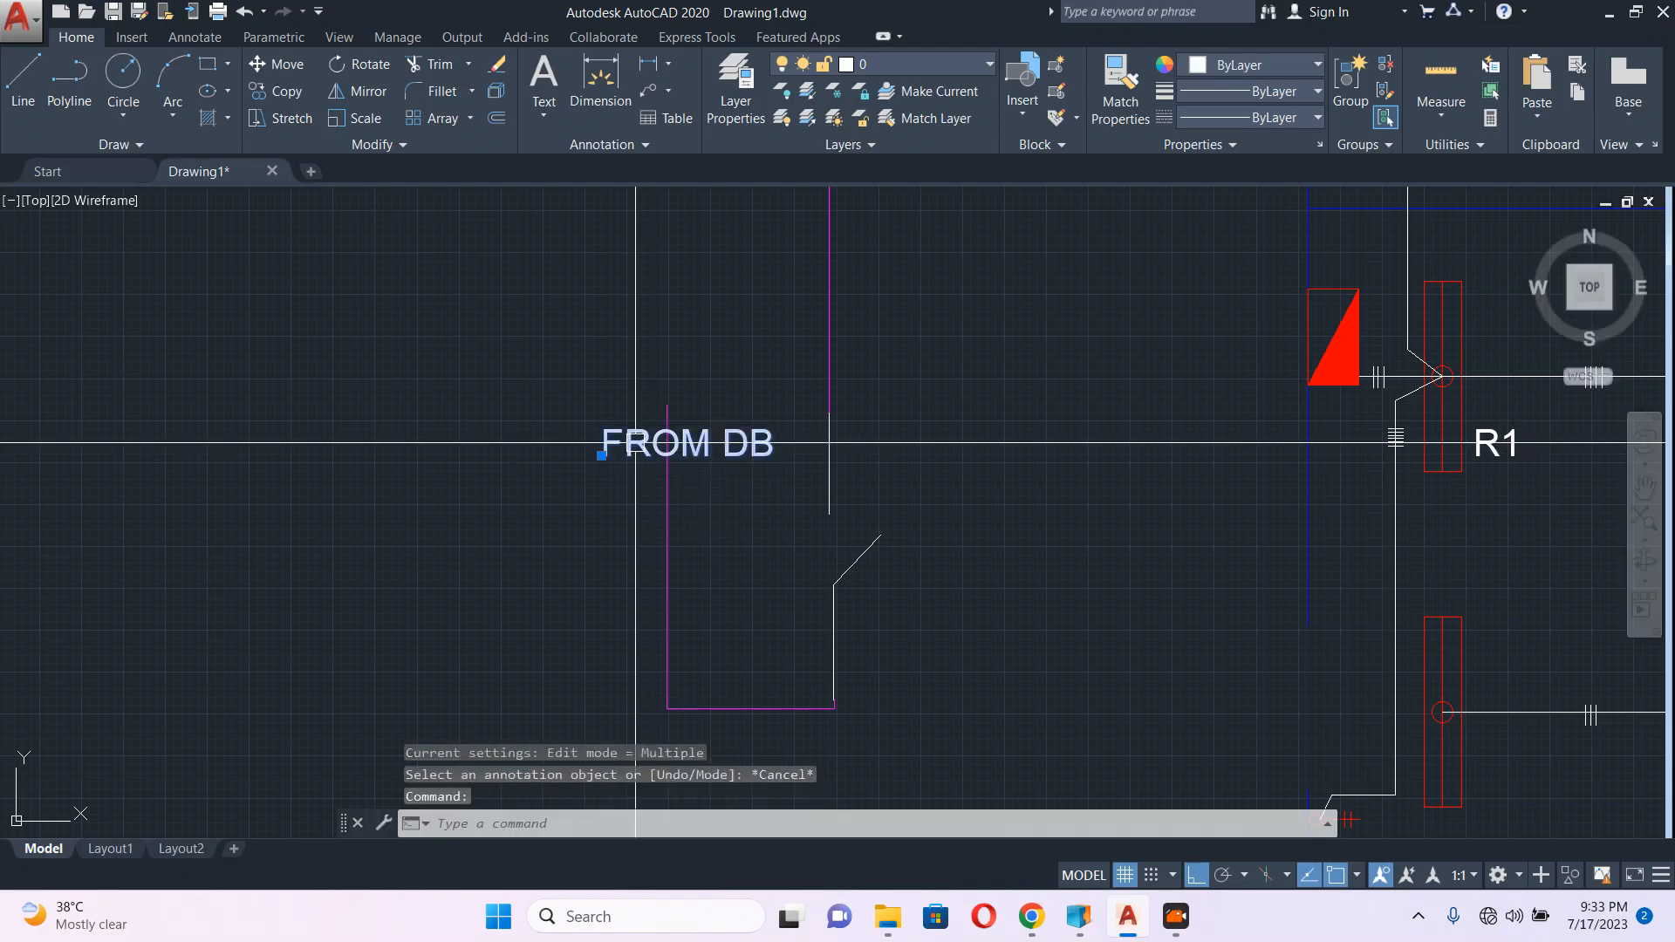
text(M)
key(Return)
click(635, 442)
click(464, 479)
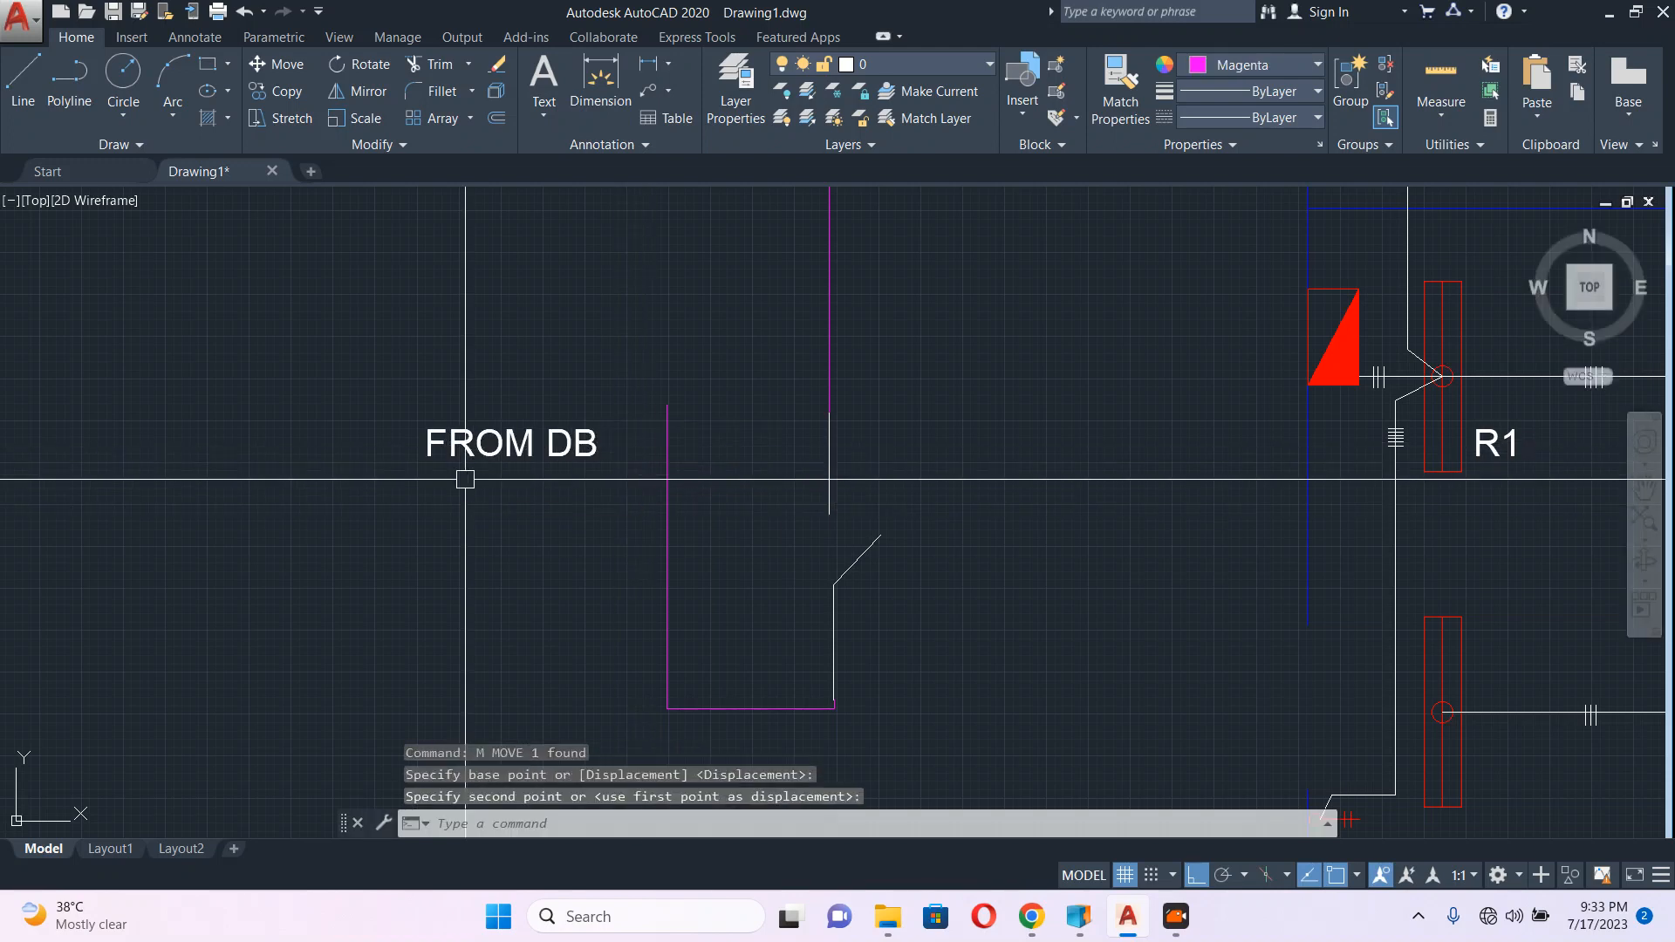
key(Escape)
Step: Copy the FROM DB label to the clear space beside the magenta wire rising from the switch's upper contact
middle_drag(533, 437, 584, 484)
text(co)
key(Return)
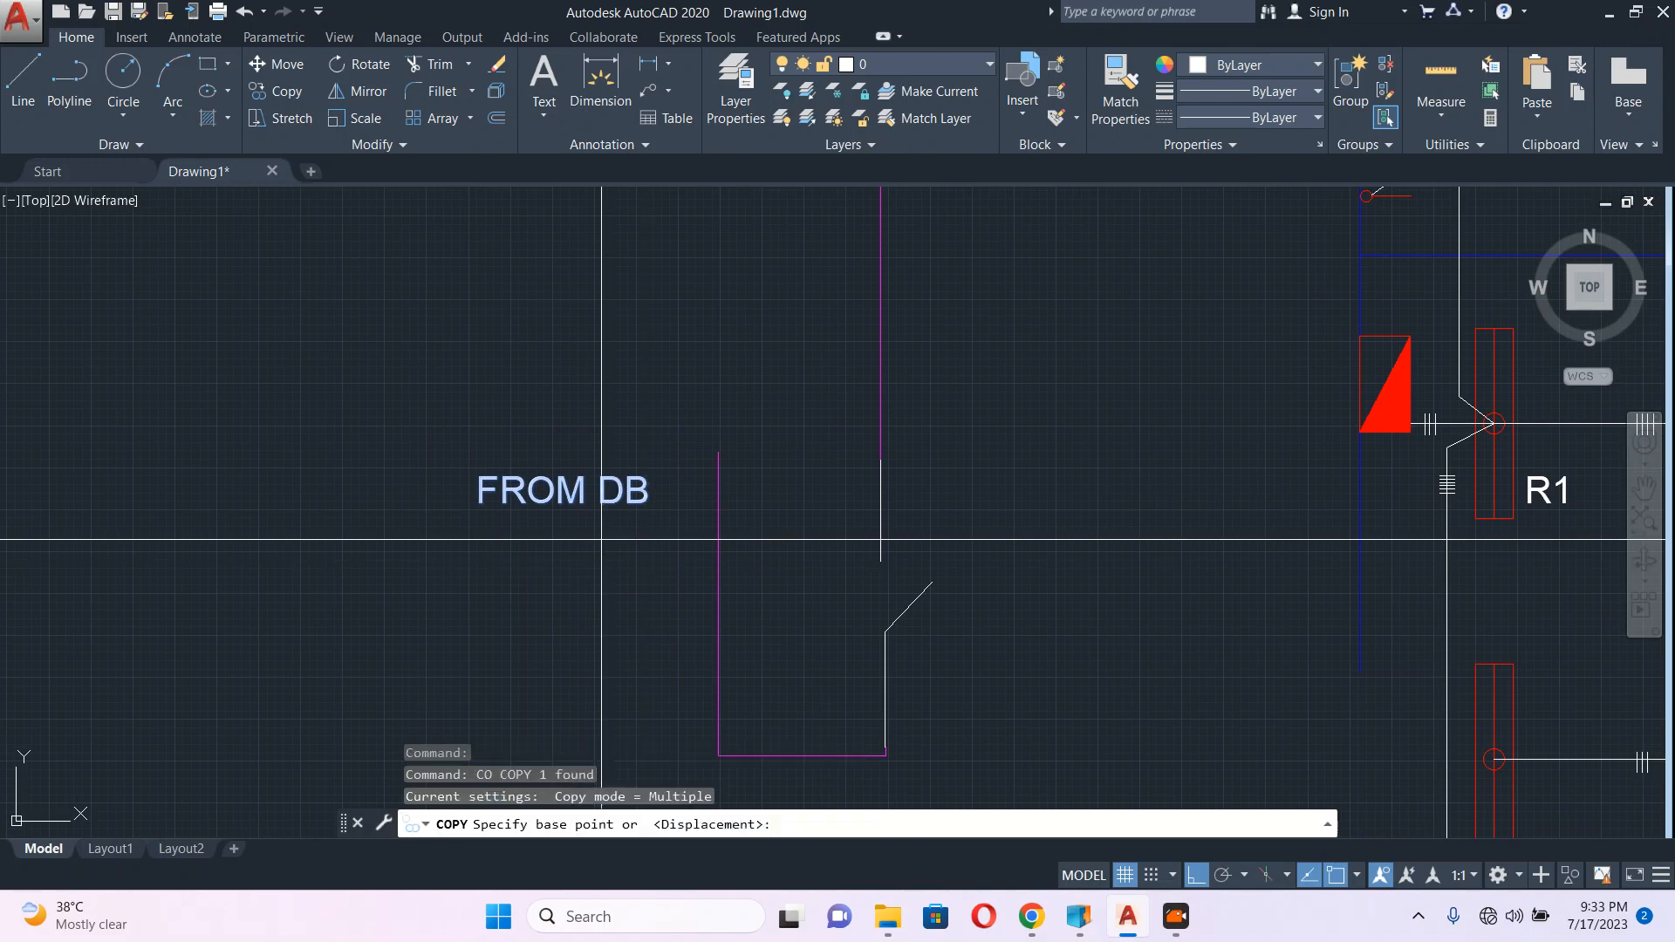
click(478, 501)
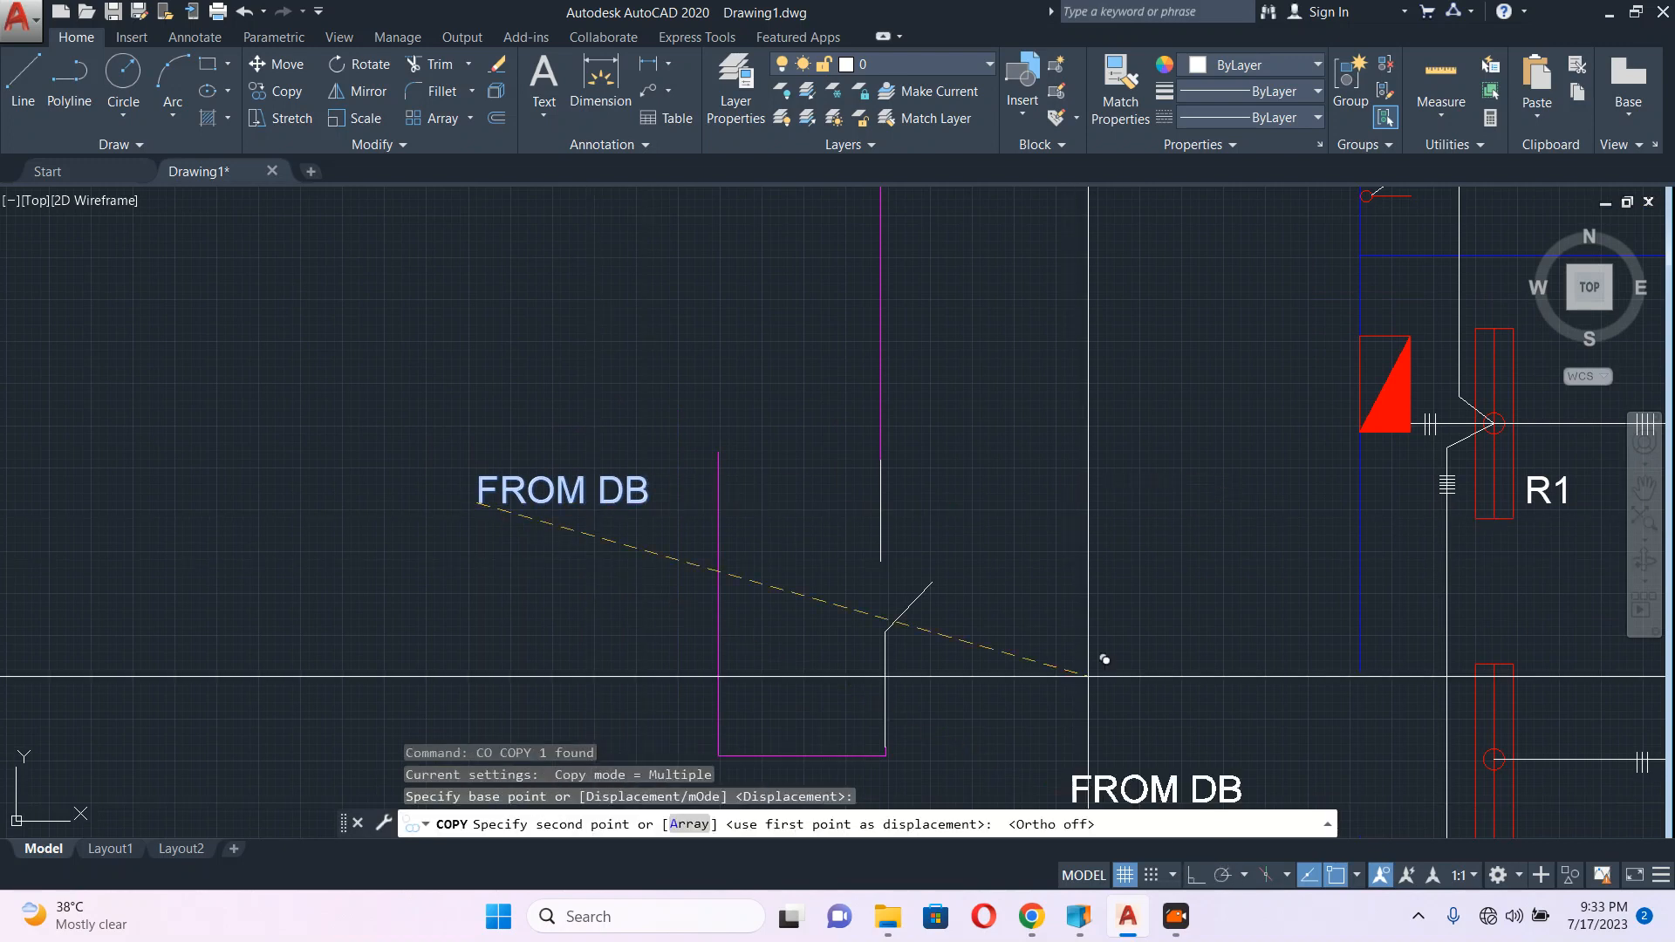
click(912, 319)
key(Escape)
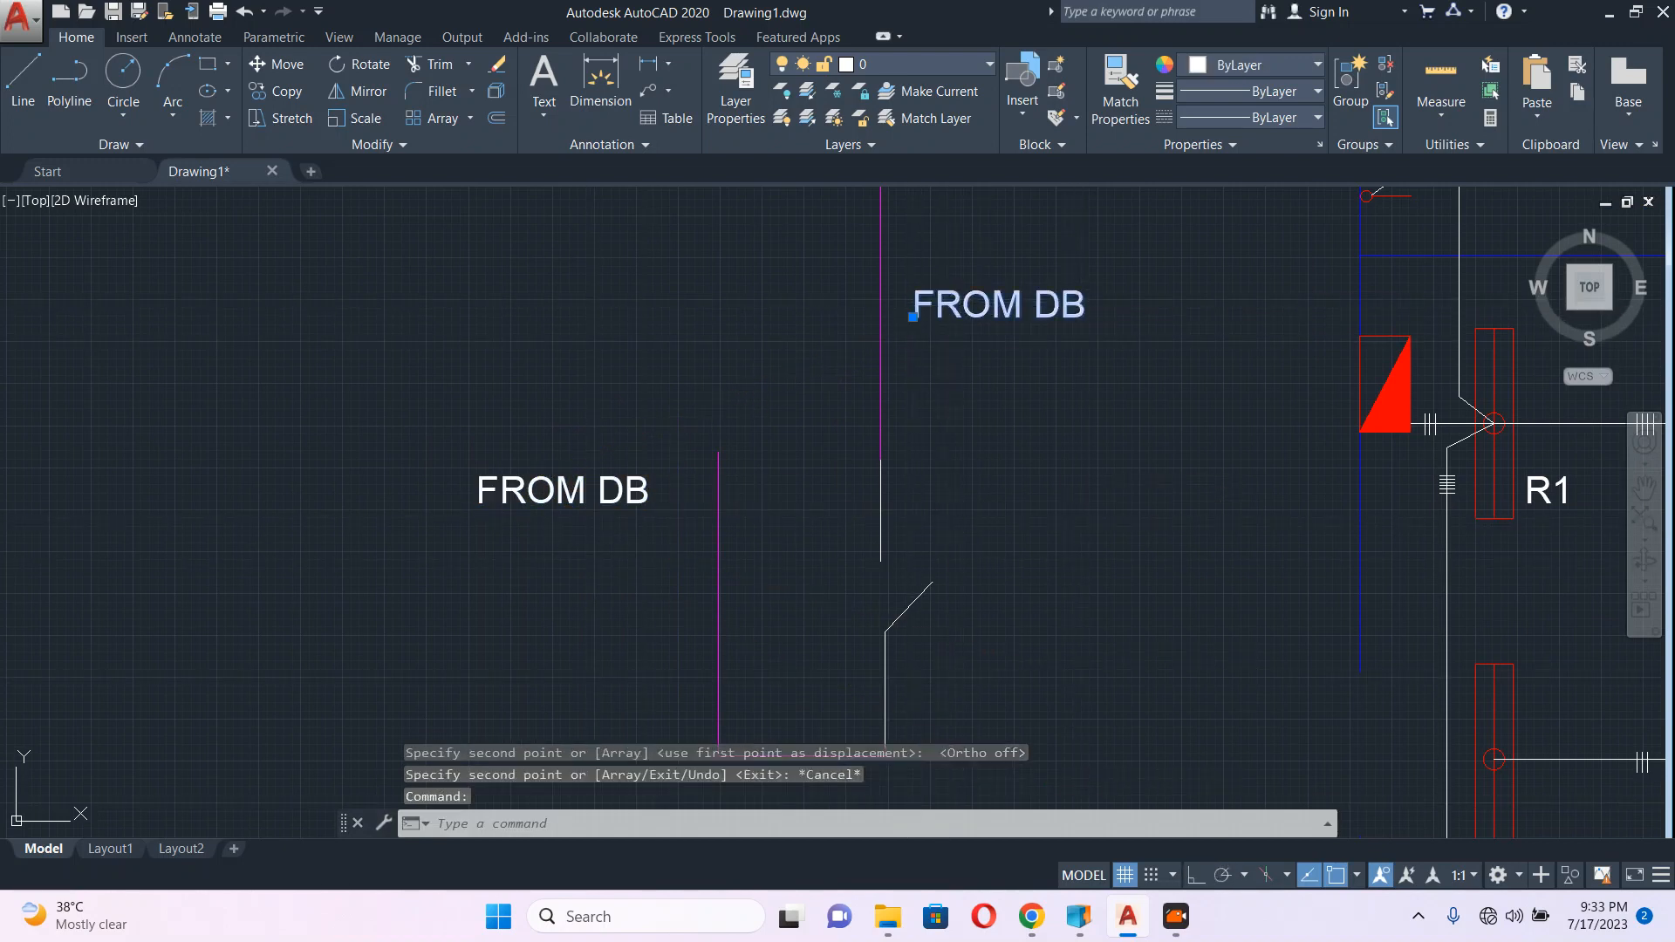
Step: Change the copied label's text to TO DEVICE
double_click(951, 307)
text(TQ)
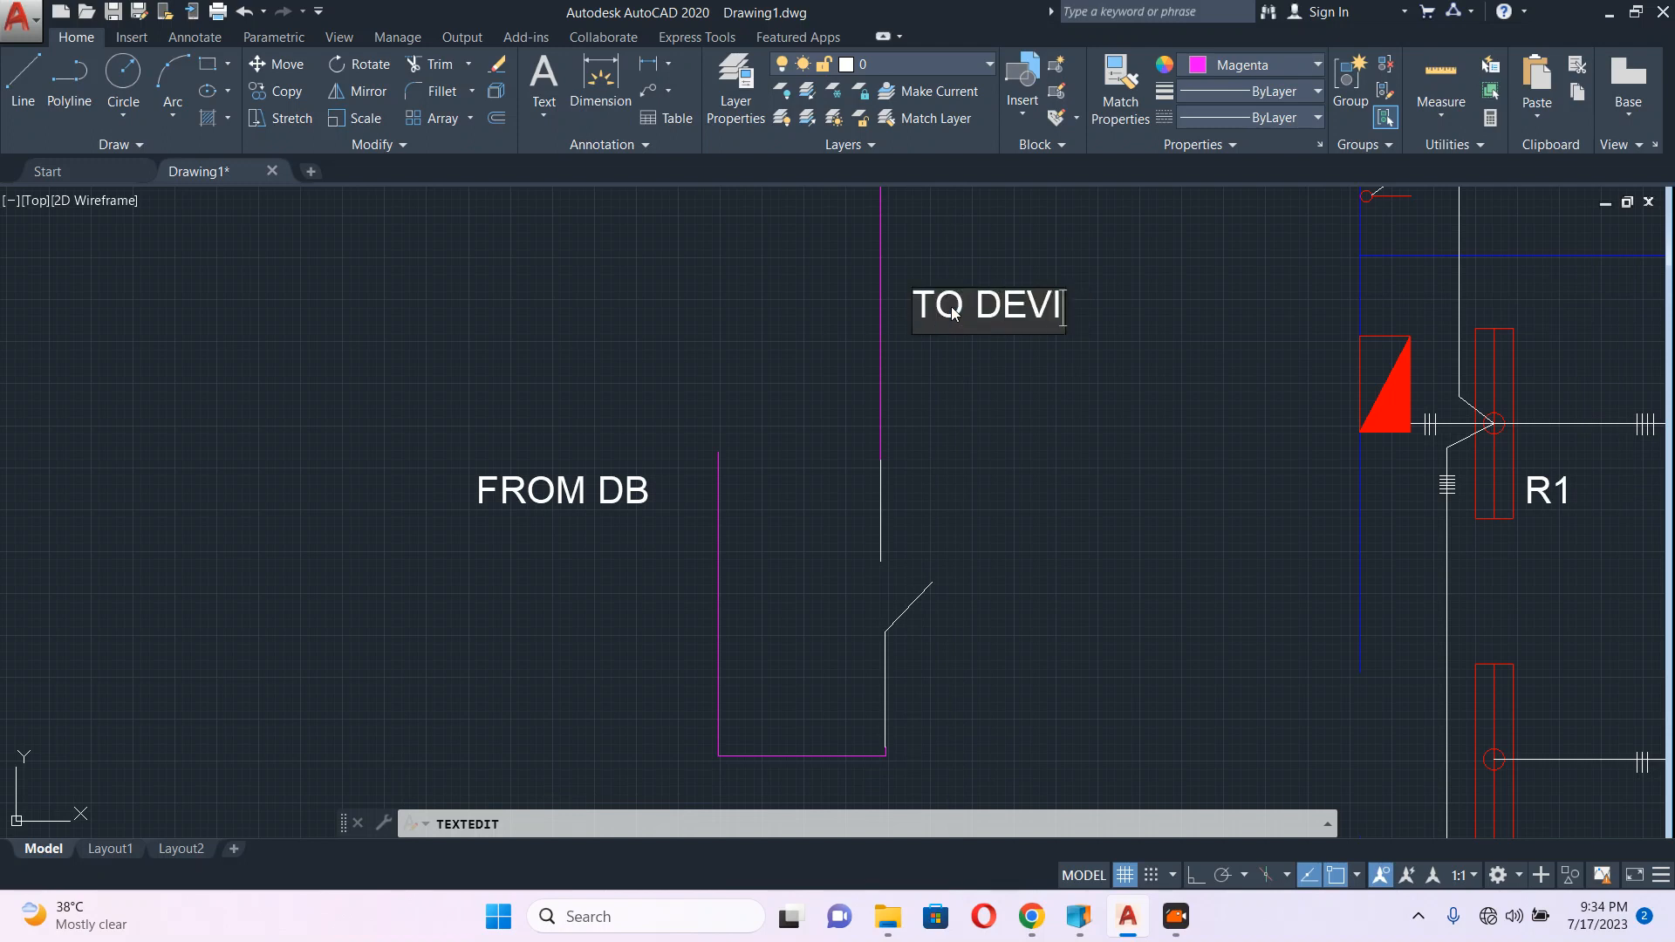
click(1116, 396)
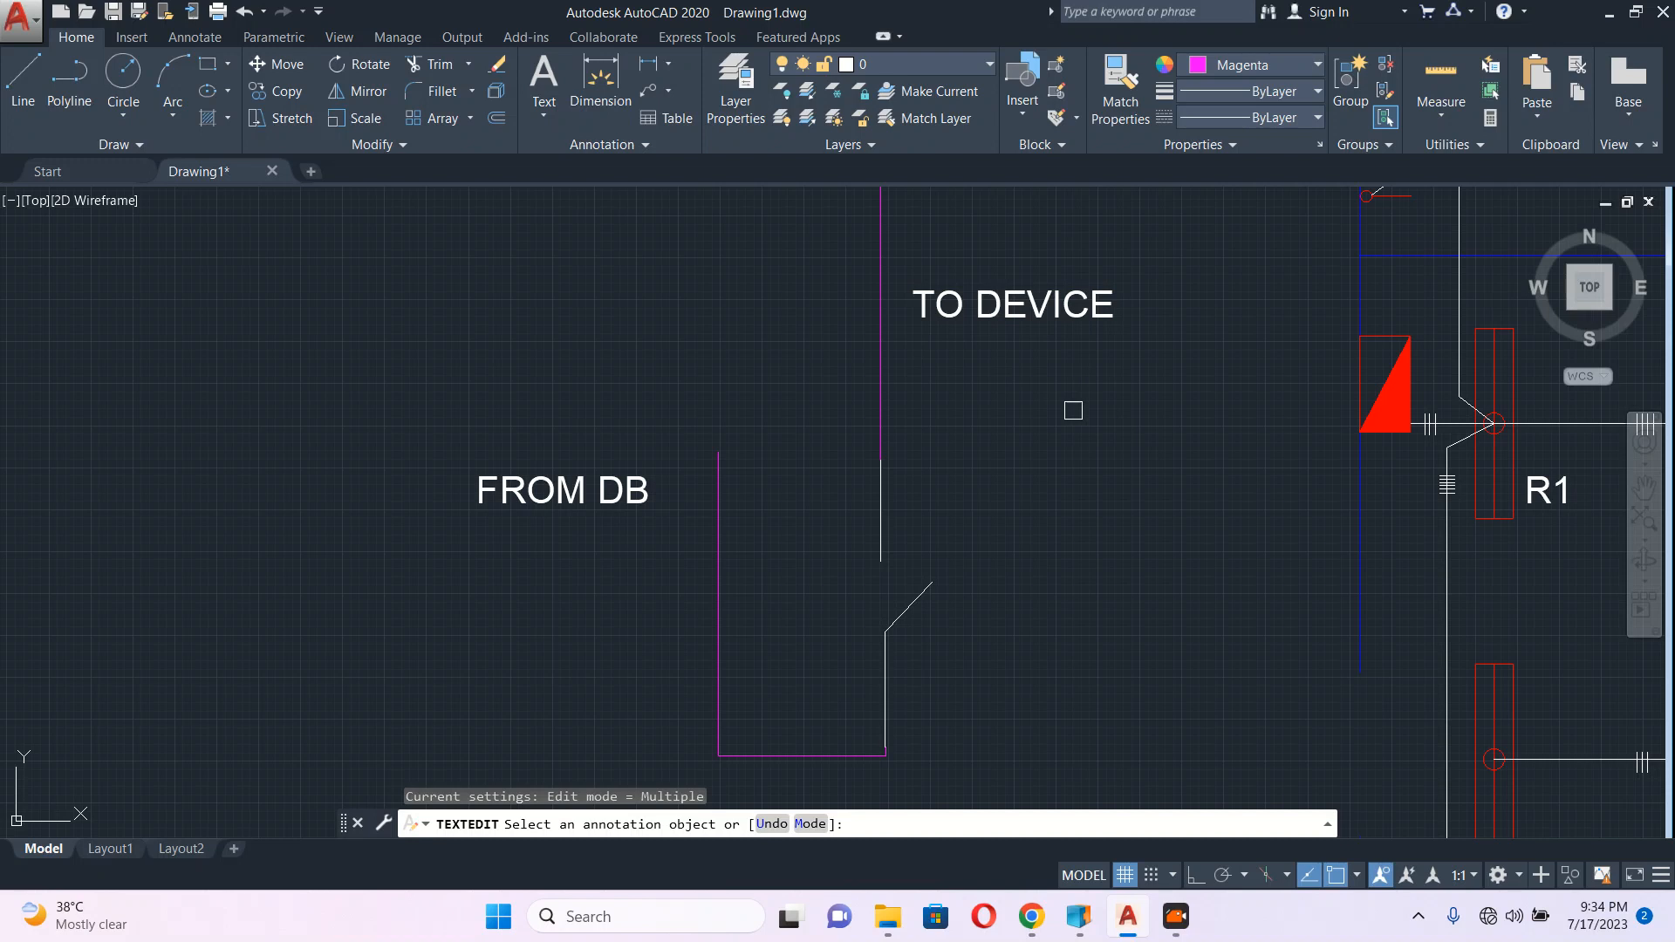
middle_drag(1061, 500, 894, 434)
scroll(872, 427, down, 4)
key(Escape)
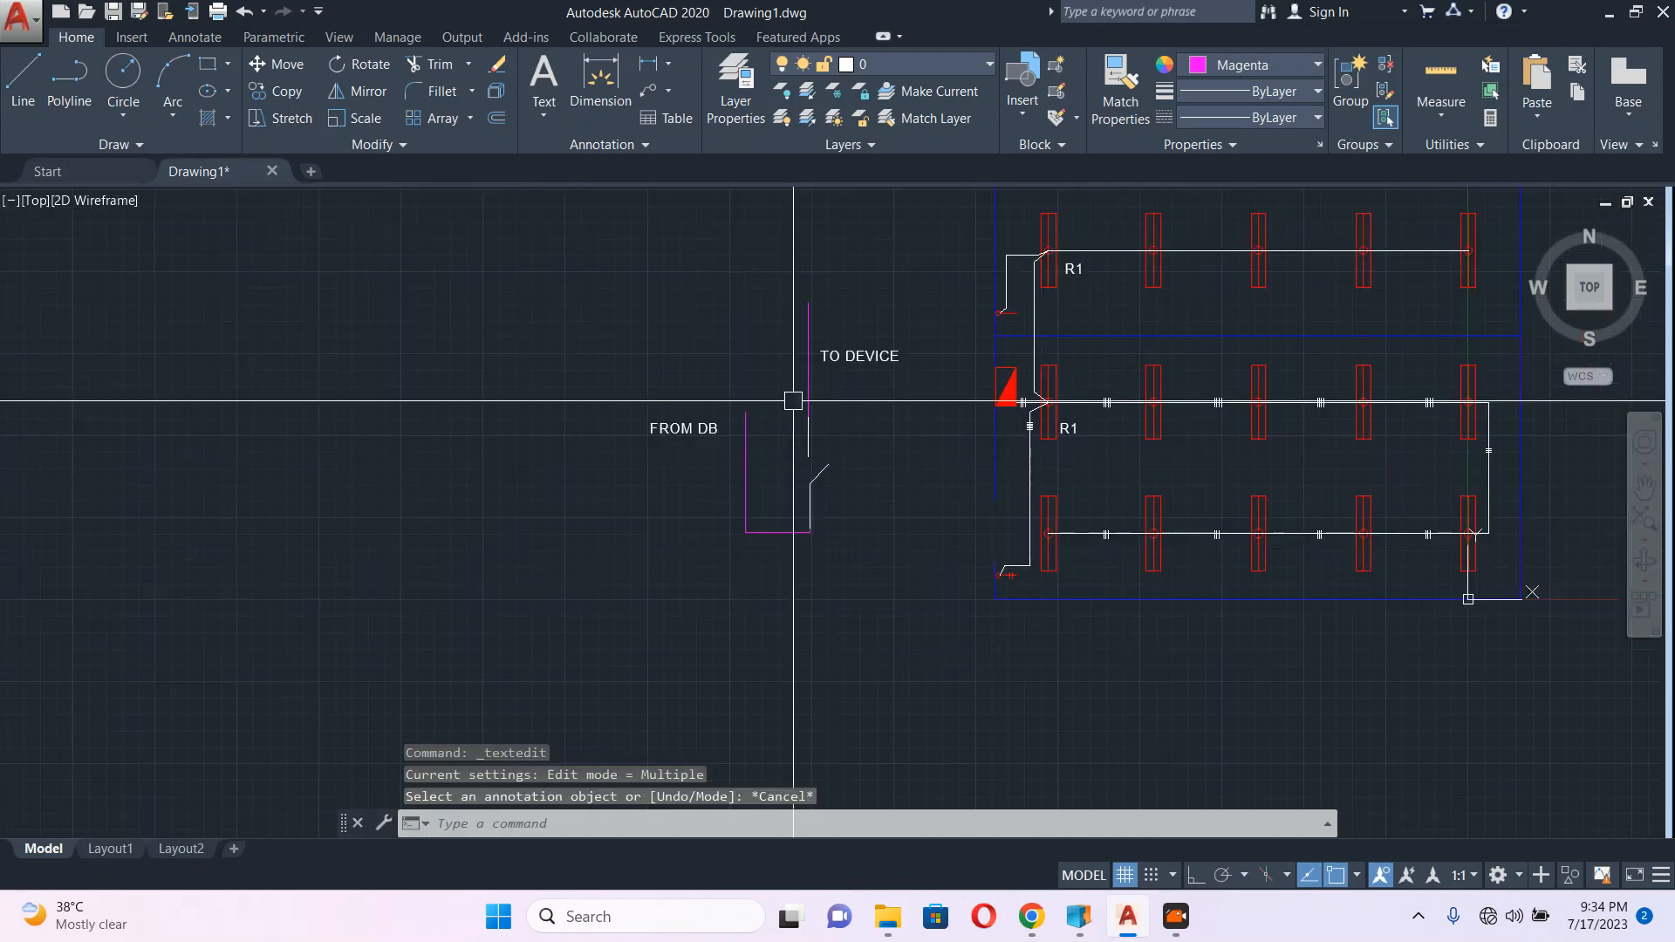
Step: Copy both parts of the switch symbol a short distance beside the original, on the TO DEVICE side
scroll(802, 443, up, 2)
click(782, 384)
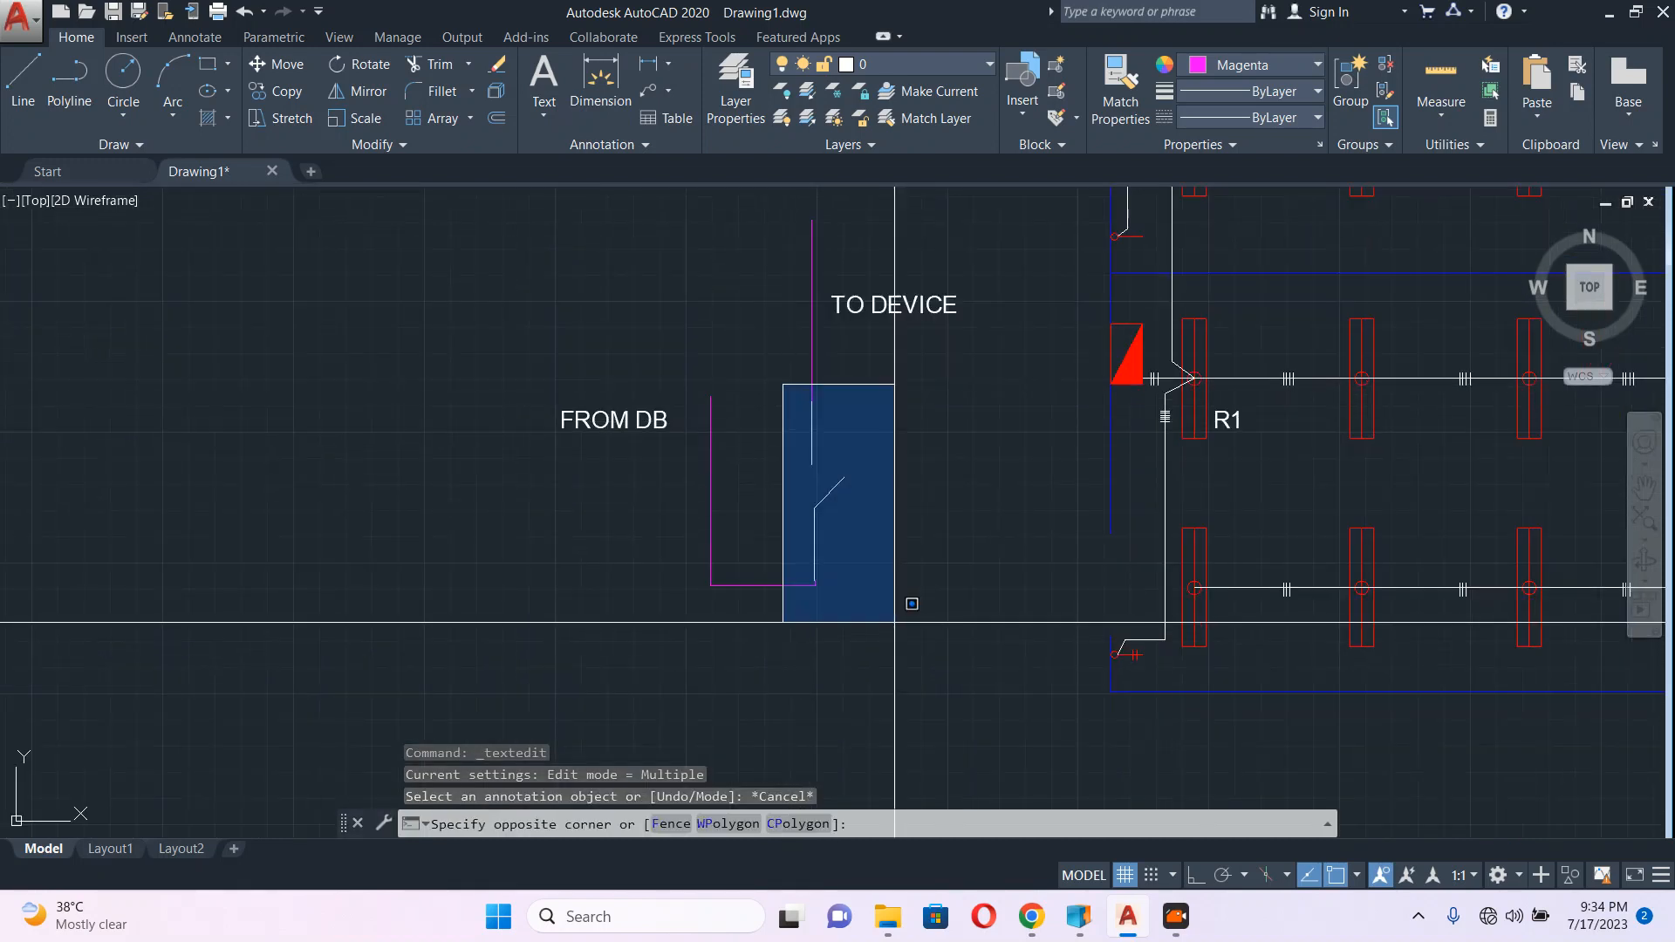
click(894, 622)
text(co)
key(Return)
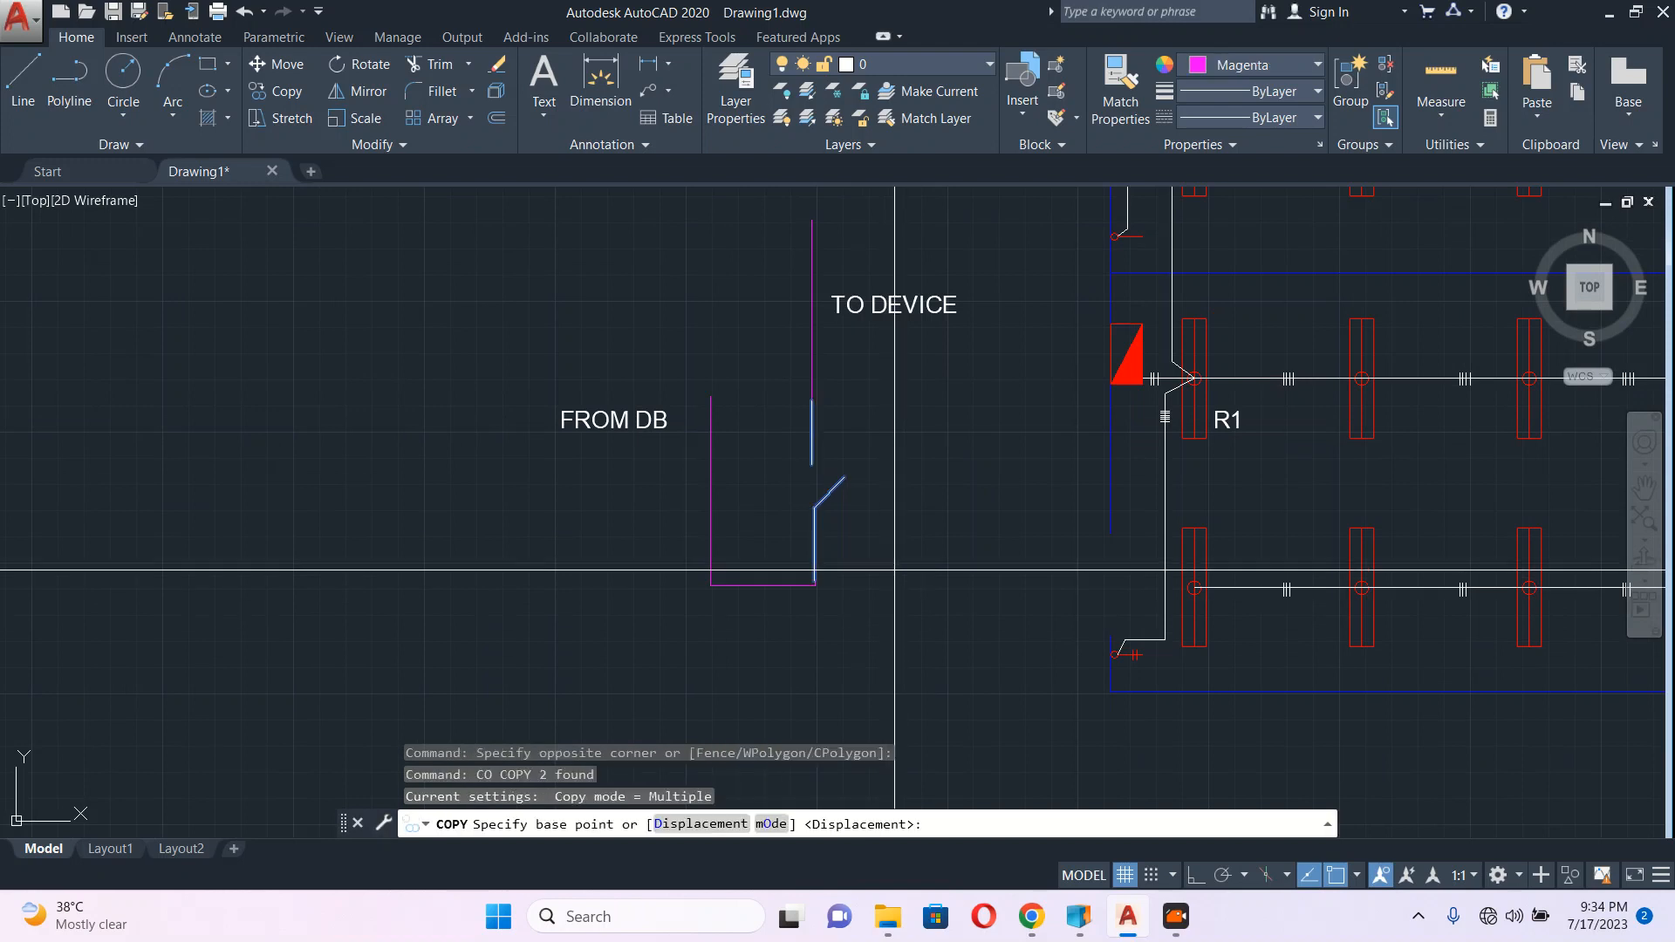
click(888, 558)
click(950, 564)
key(Escape)
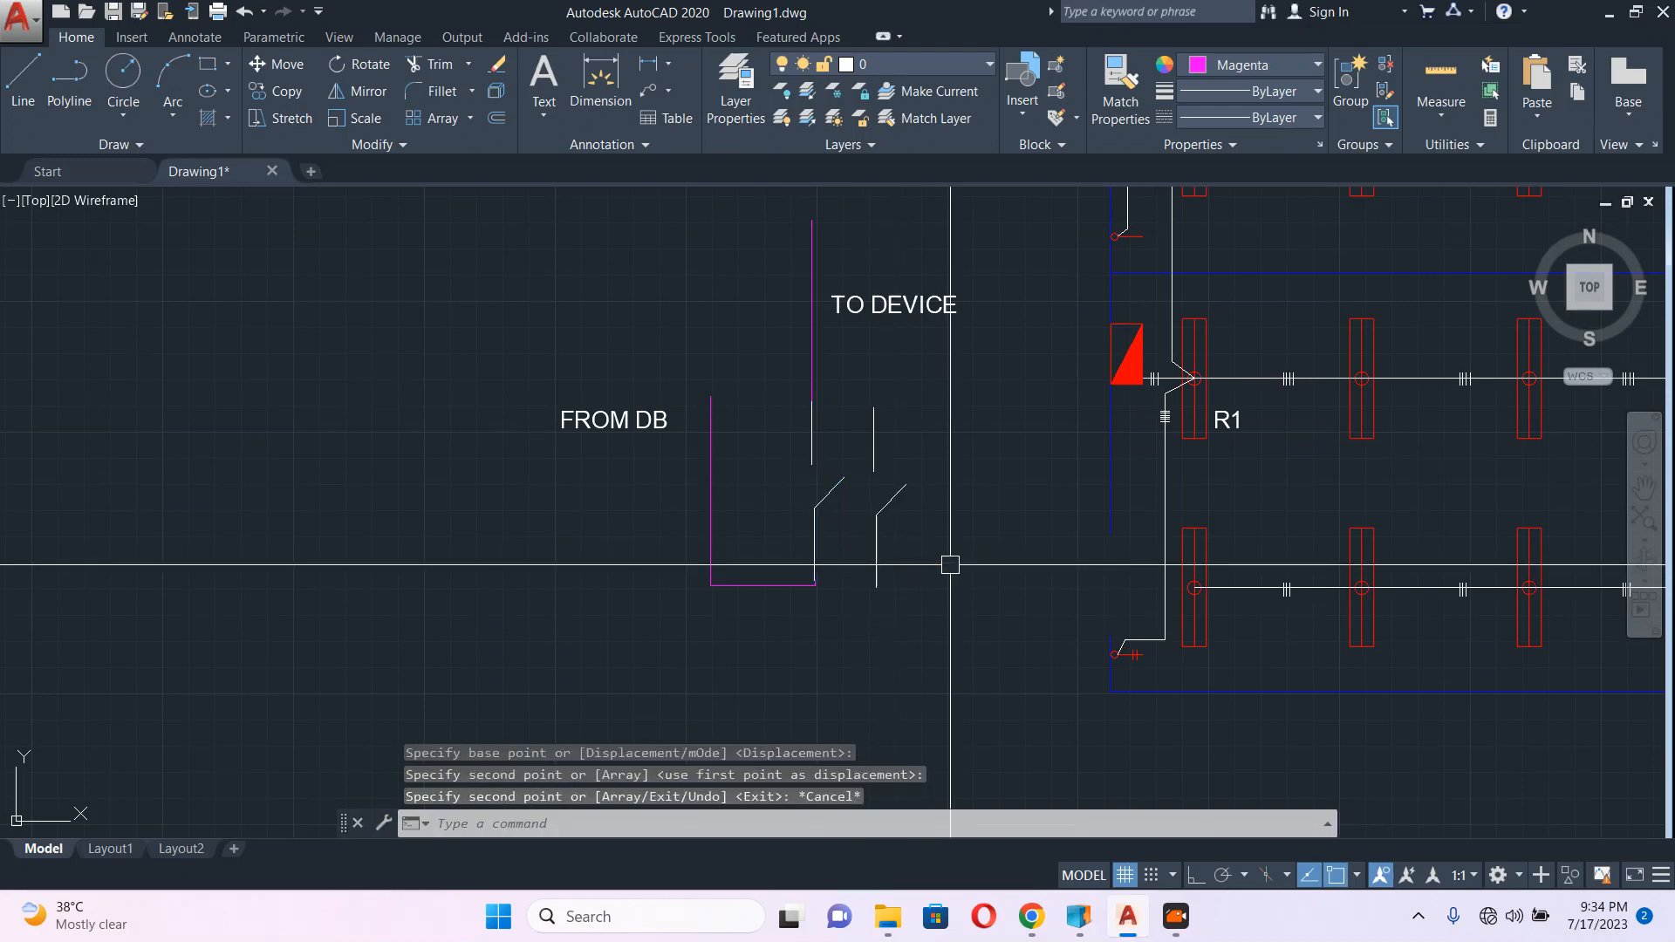
Step: Draw a magenta vertical polyline upward from the second switch's upper contact, level with the top of the first output wire
text(pl)
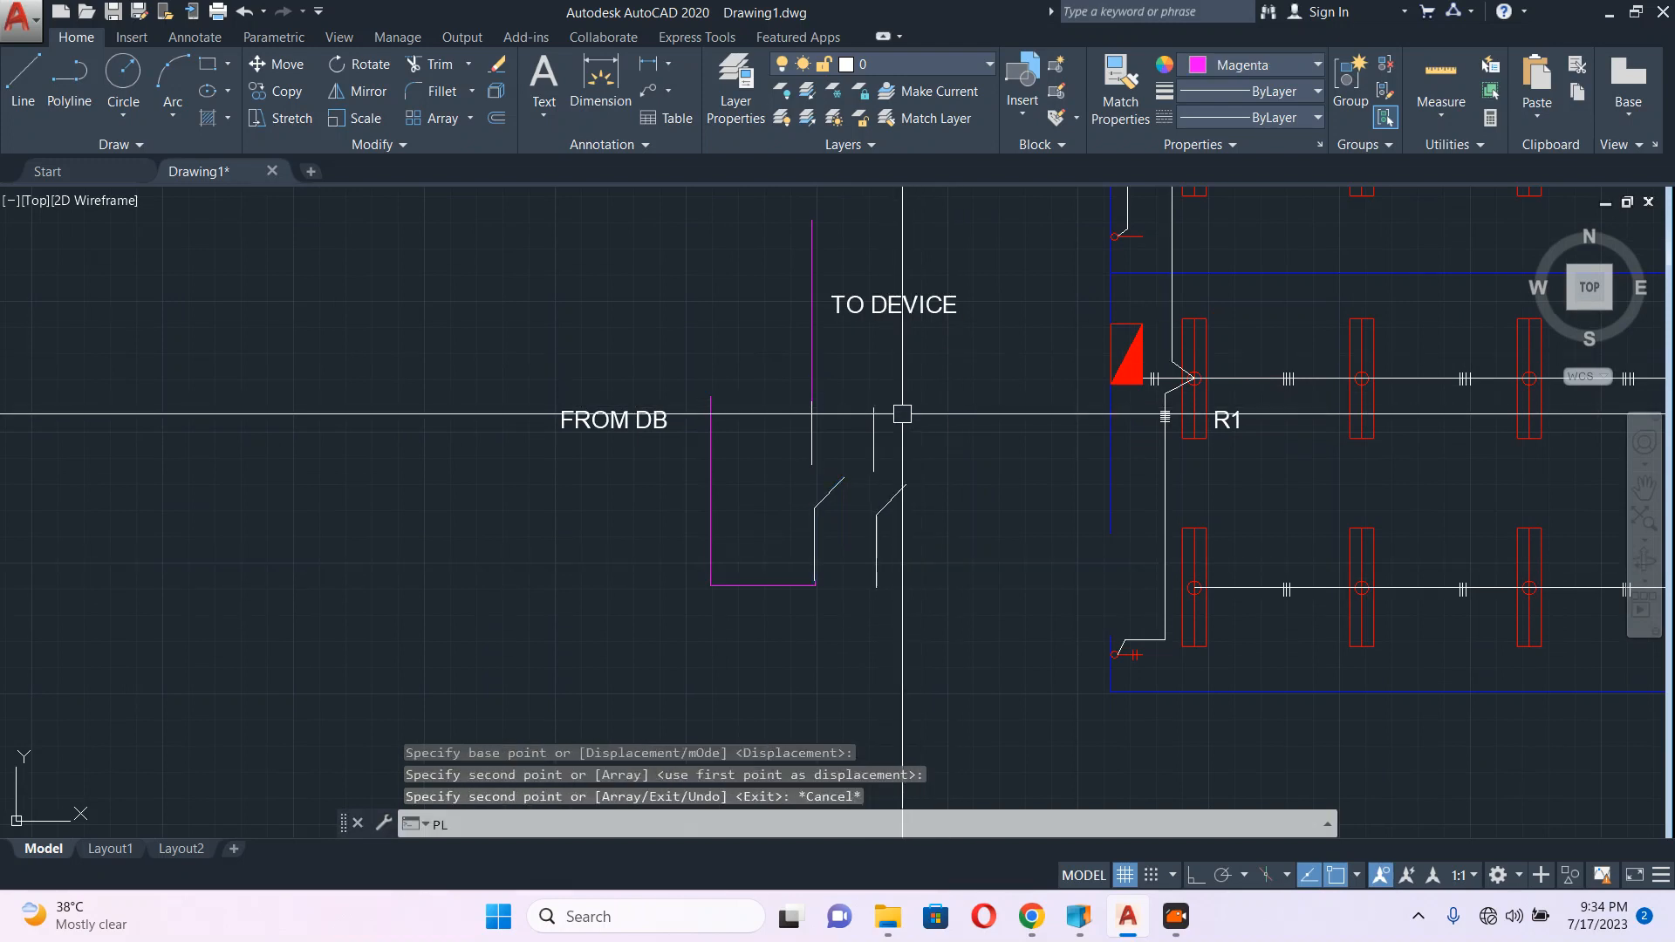
key(Return)
click(873, 407)
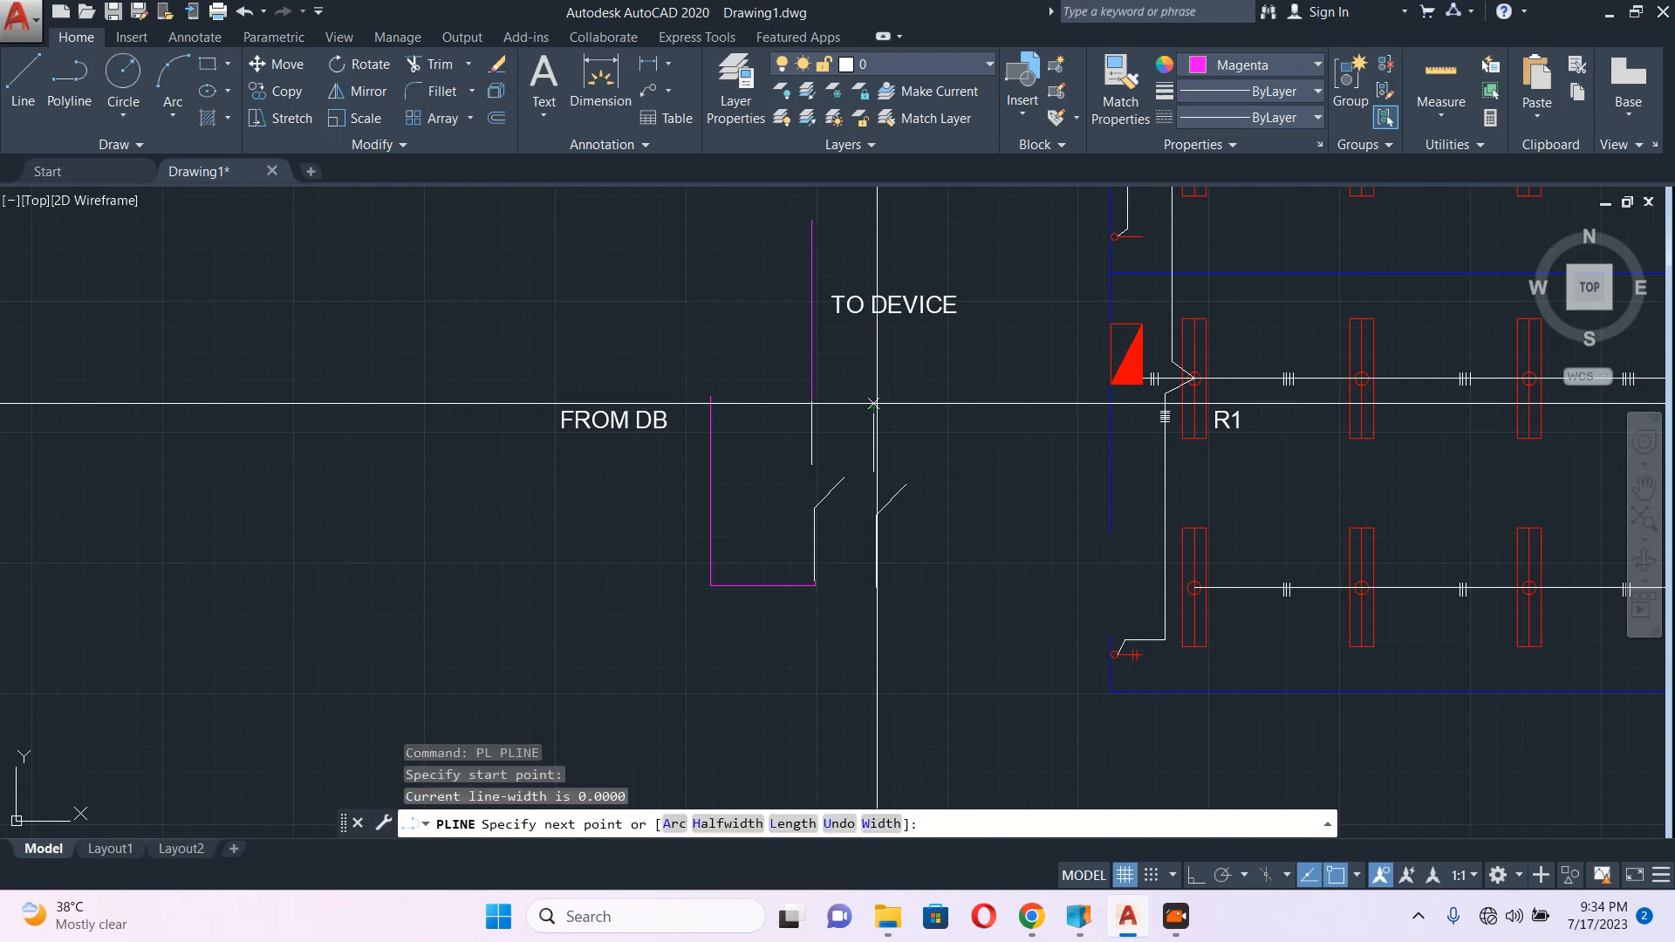
click(873, 218)
key(Return)
Step: Move the TO DEVICE label off the second output wire to the clear space beside it
text(m)
key(Return)
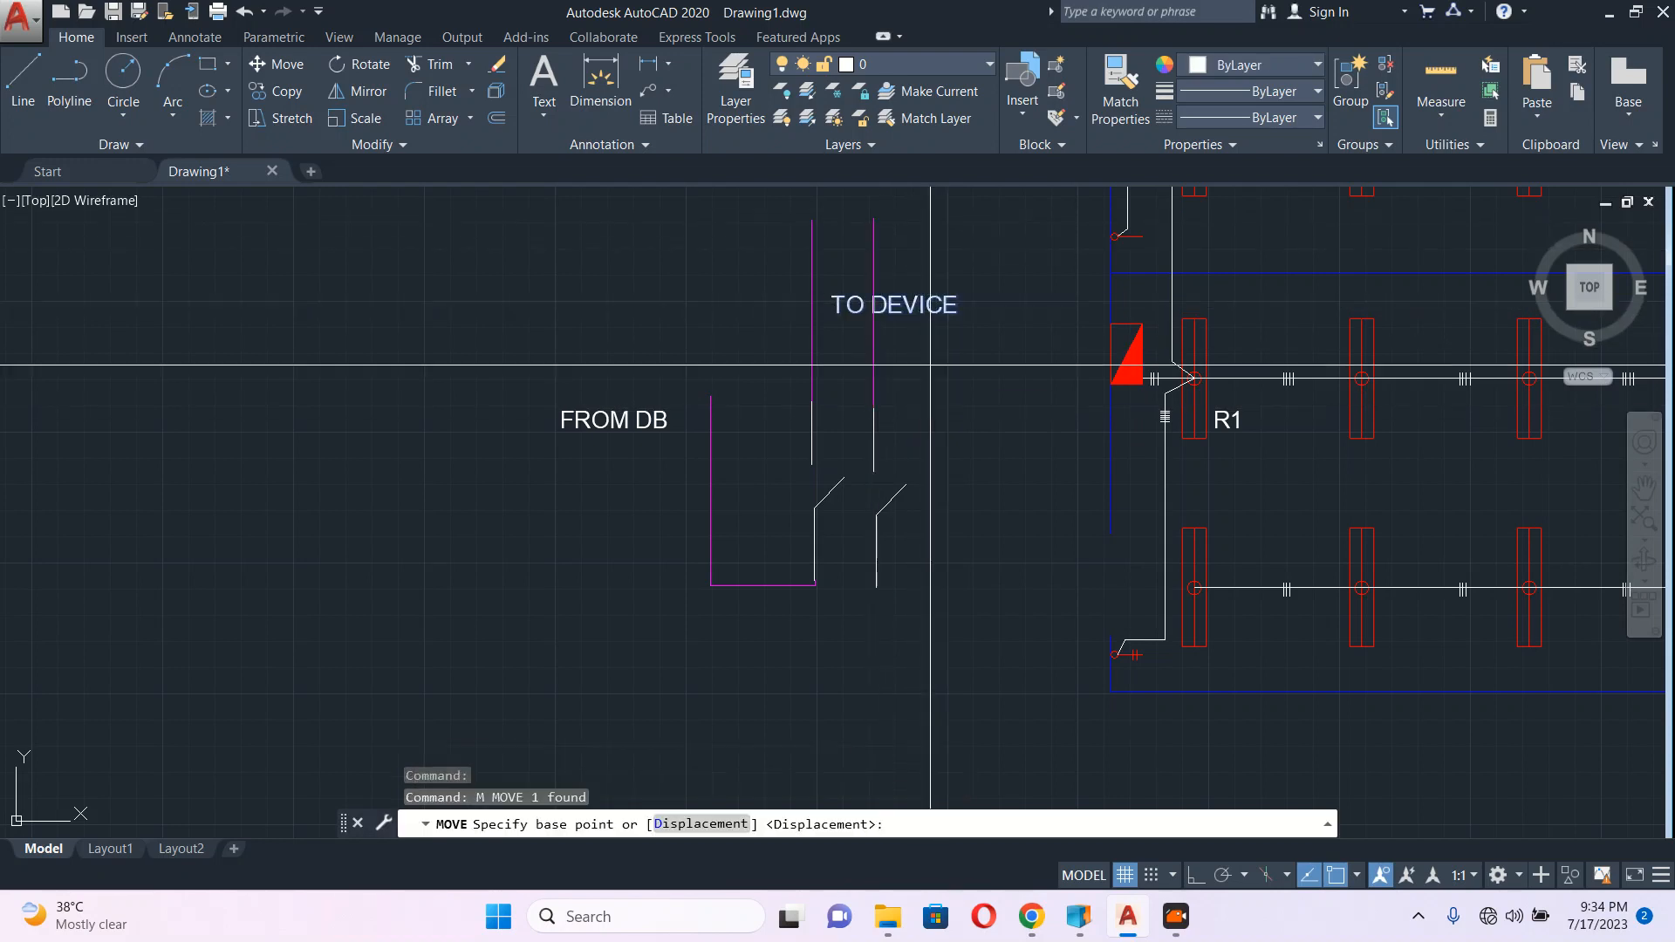
click(942, 353)
key(Escape)
Step: Draw a magenta polyline linking the supply wire at the first switch's lower end to the bottom of the second switch
scroll(812, 606, up, 4)
text(pl)
key(Return)
click(833, 553)
scroll(857, 579, up, 4)
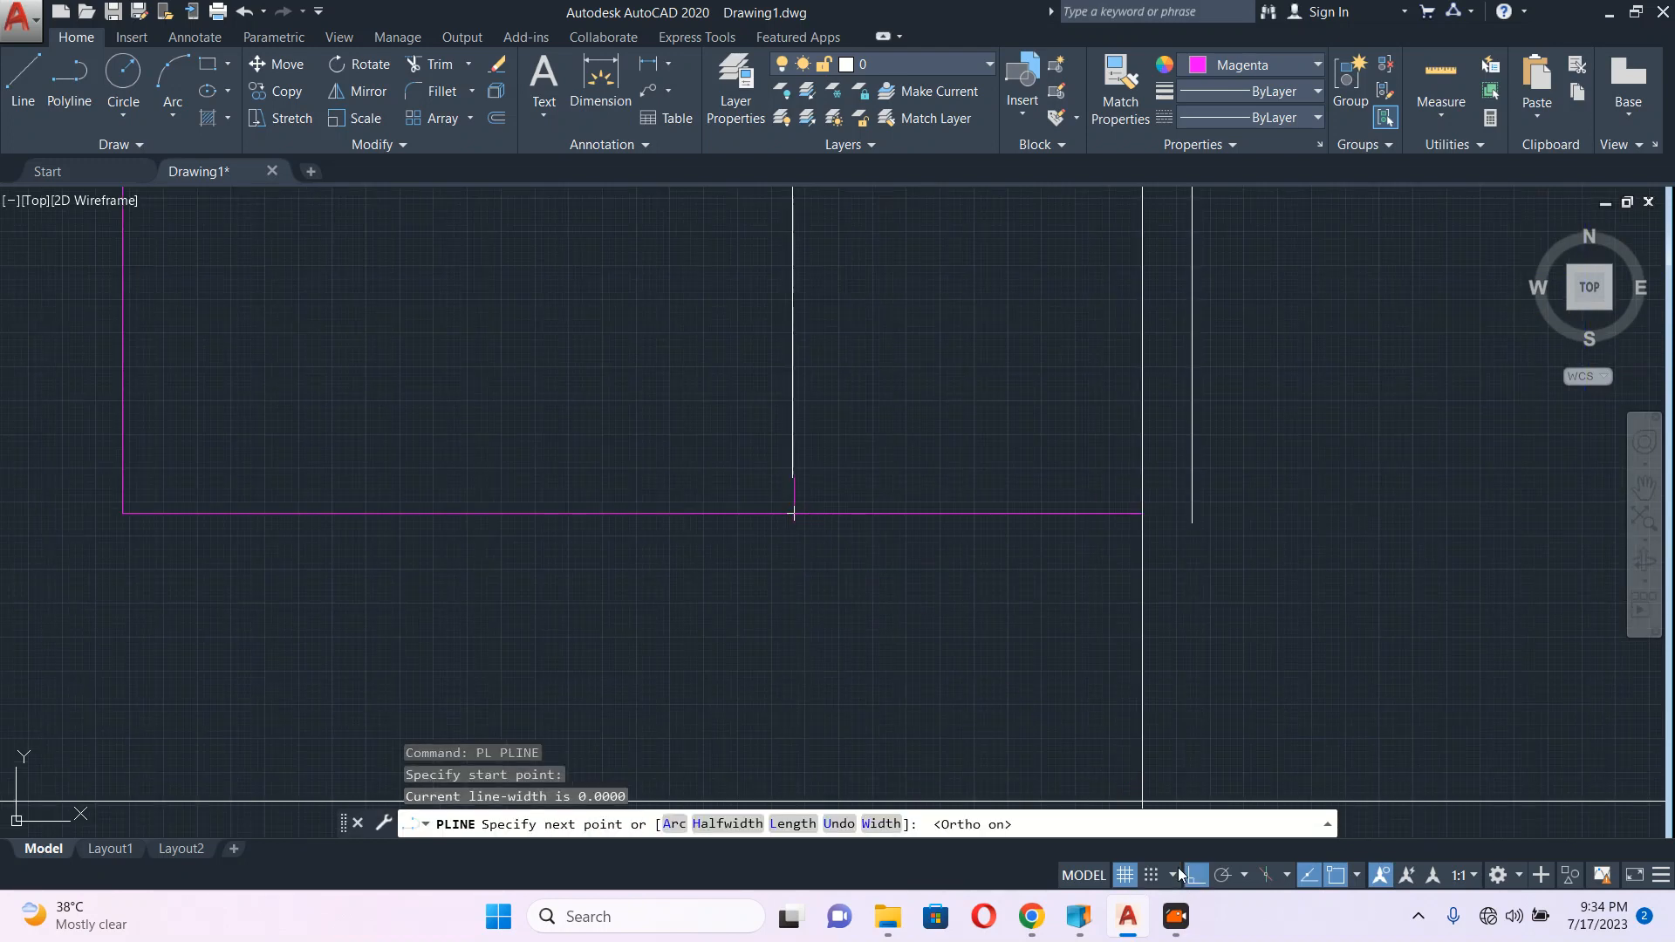
click(793, 577)
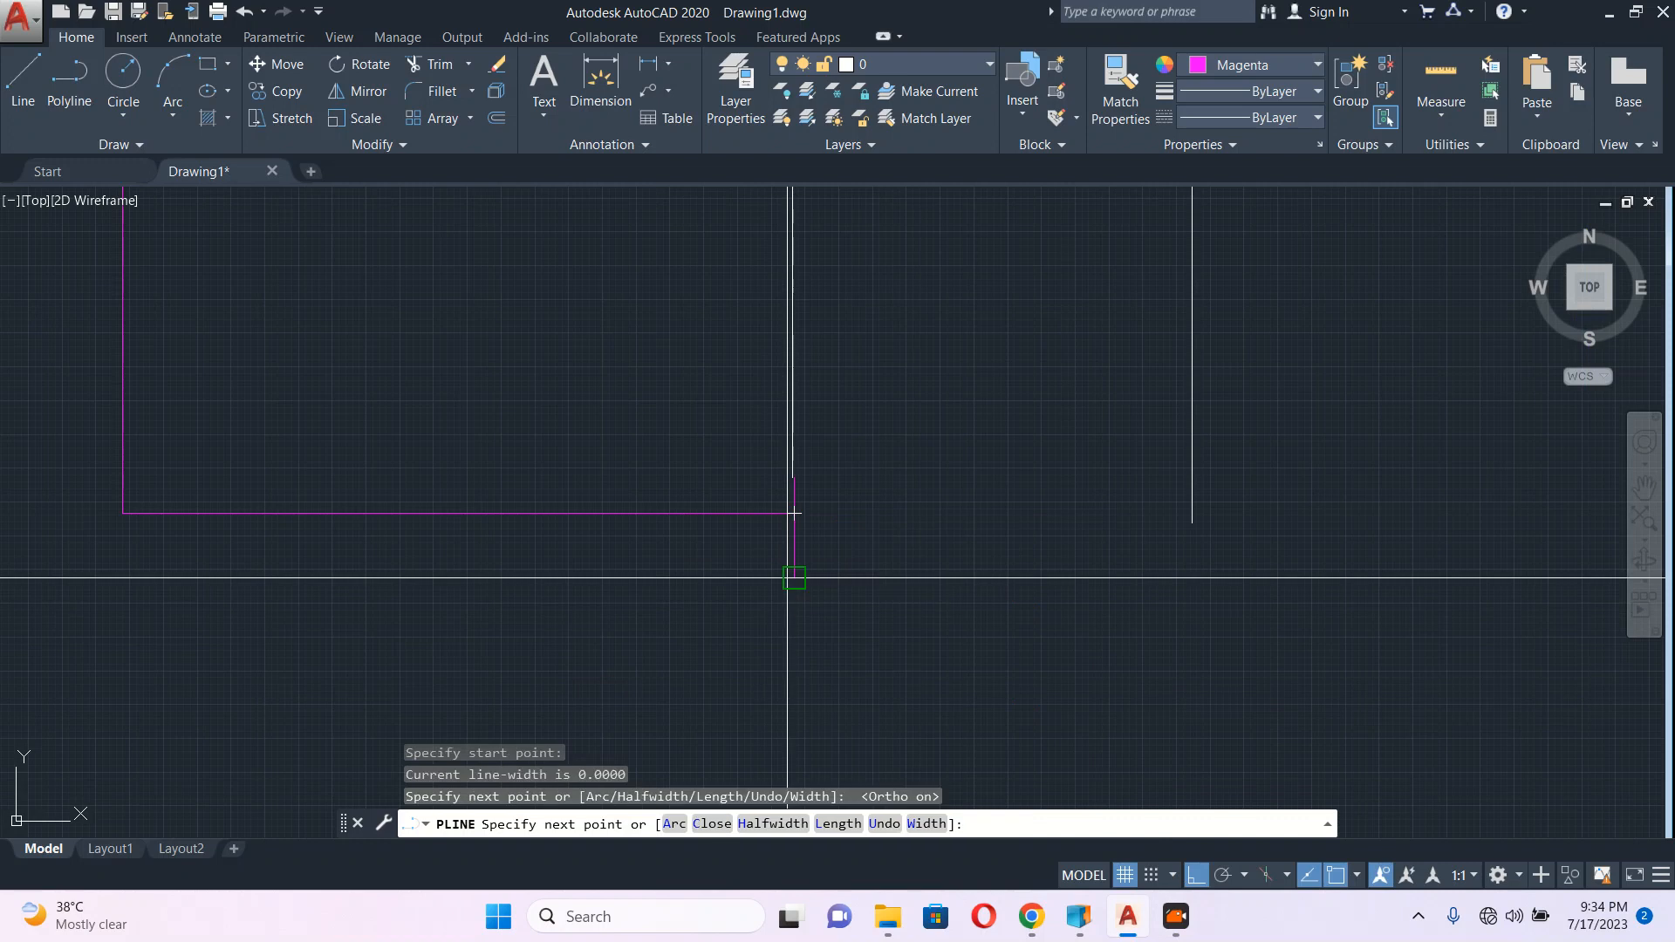
click(1191, 577)
key(Escape)
scroll(1038, 550, down, 5)
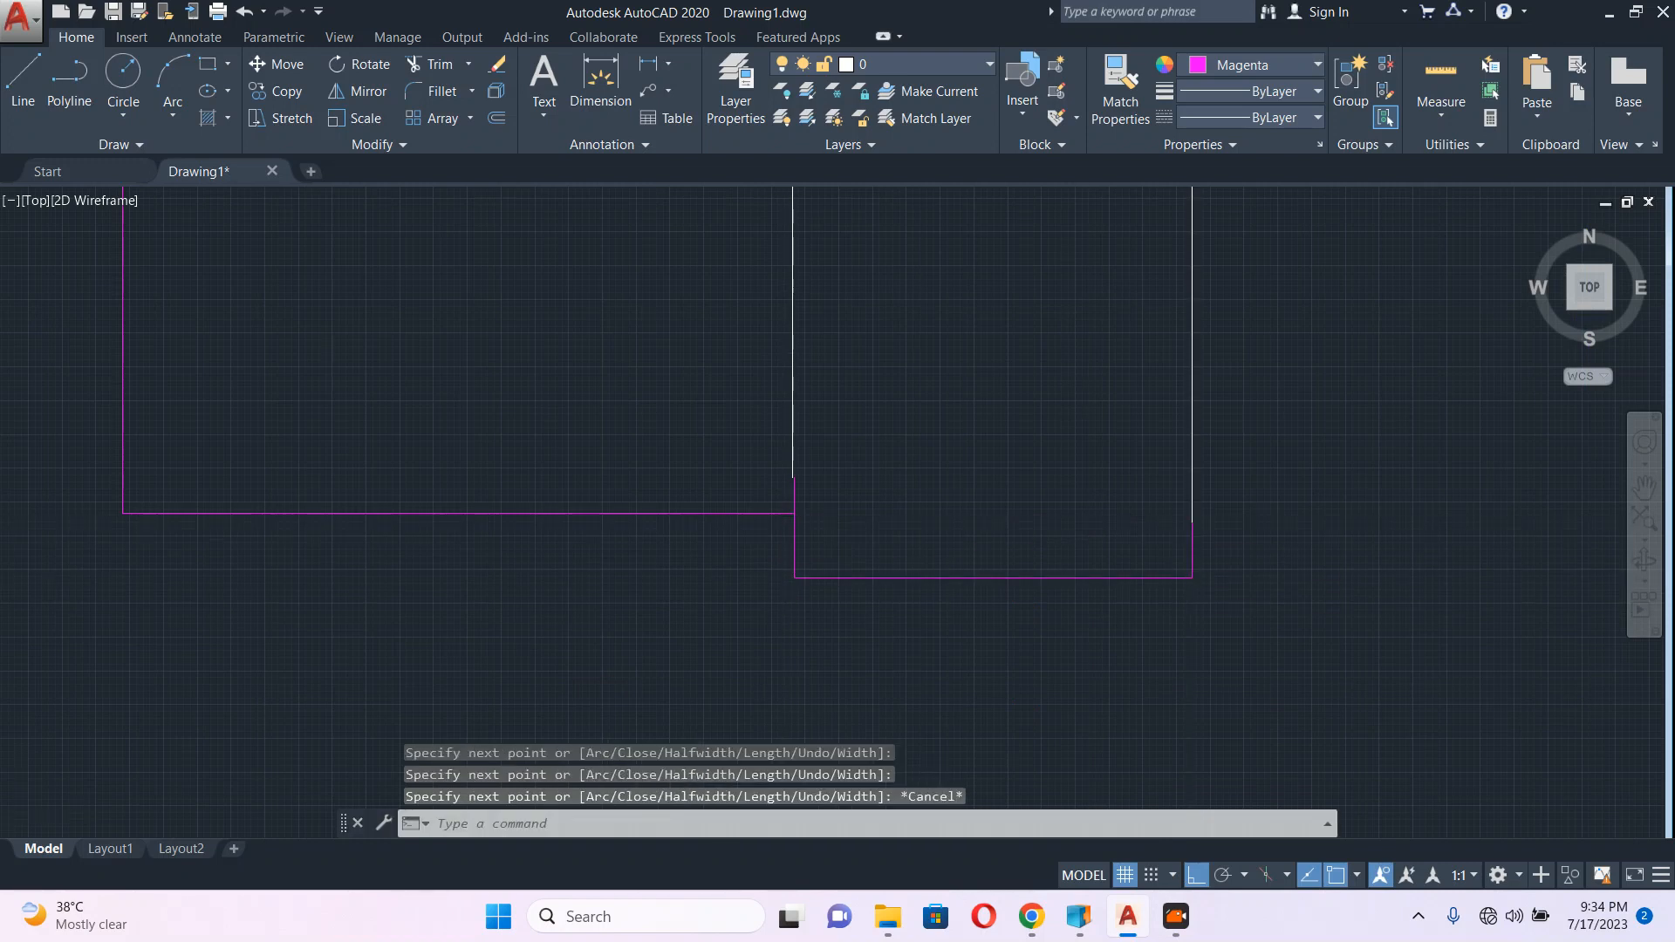
Step: Copy the second switch symbol straight up to the clear space above the output wires
click(968, 441)
click(1091, 650)
text(c)
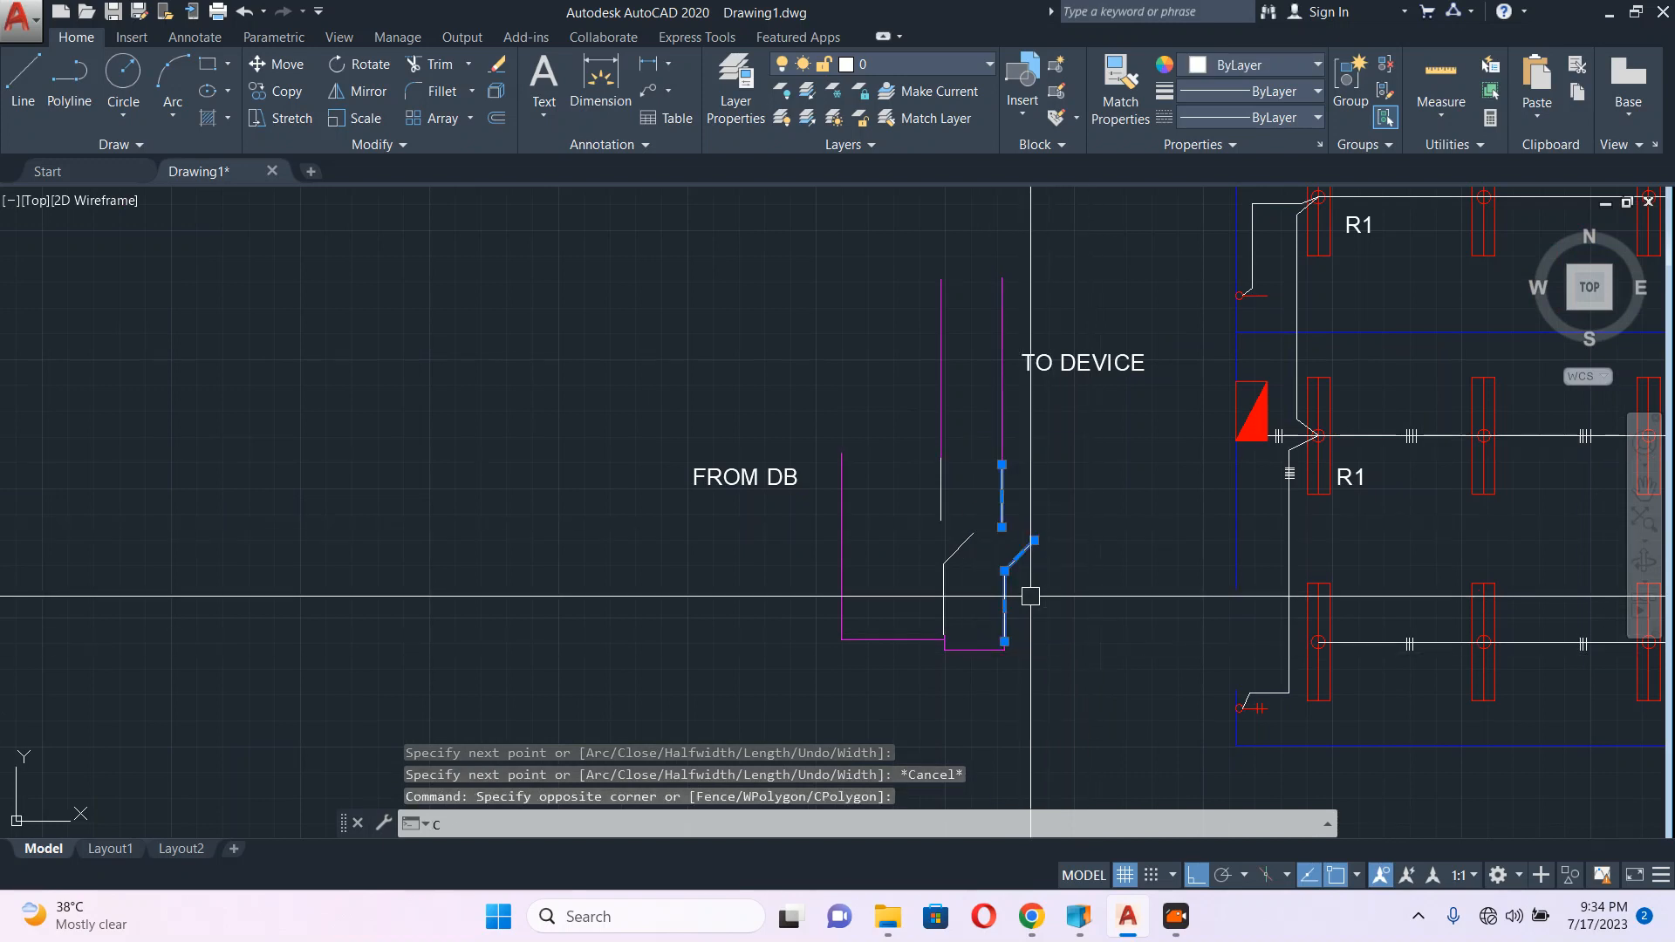
text(o)
key(Return)
click(1075, 602)
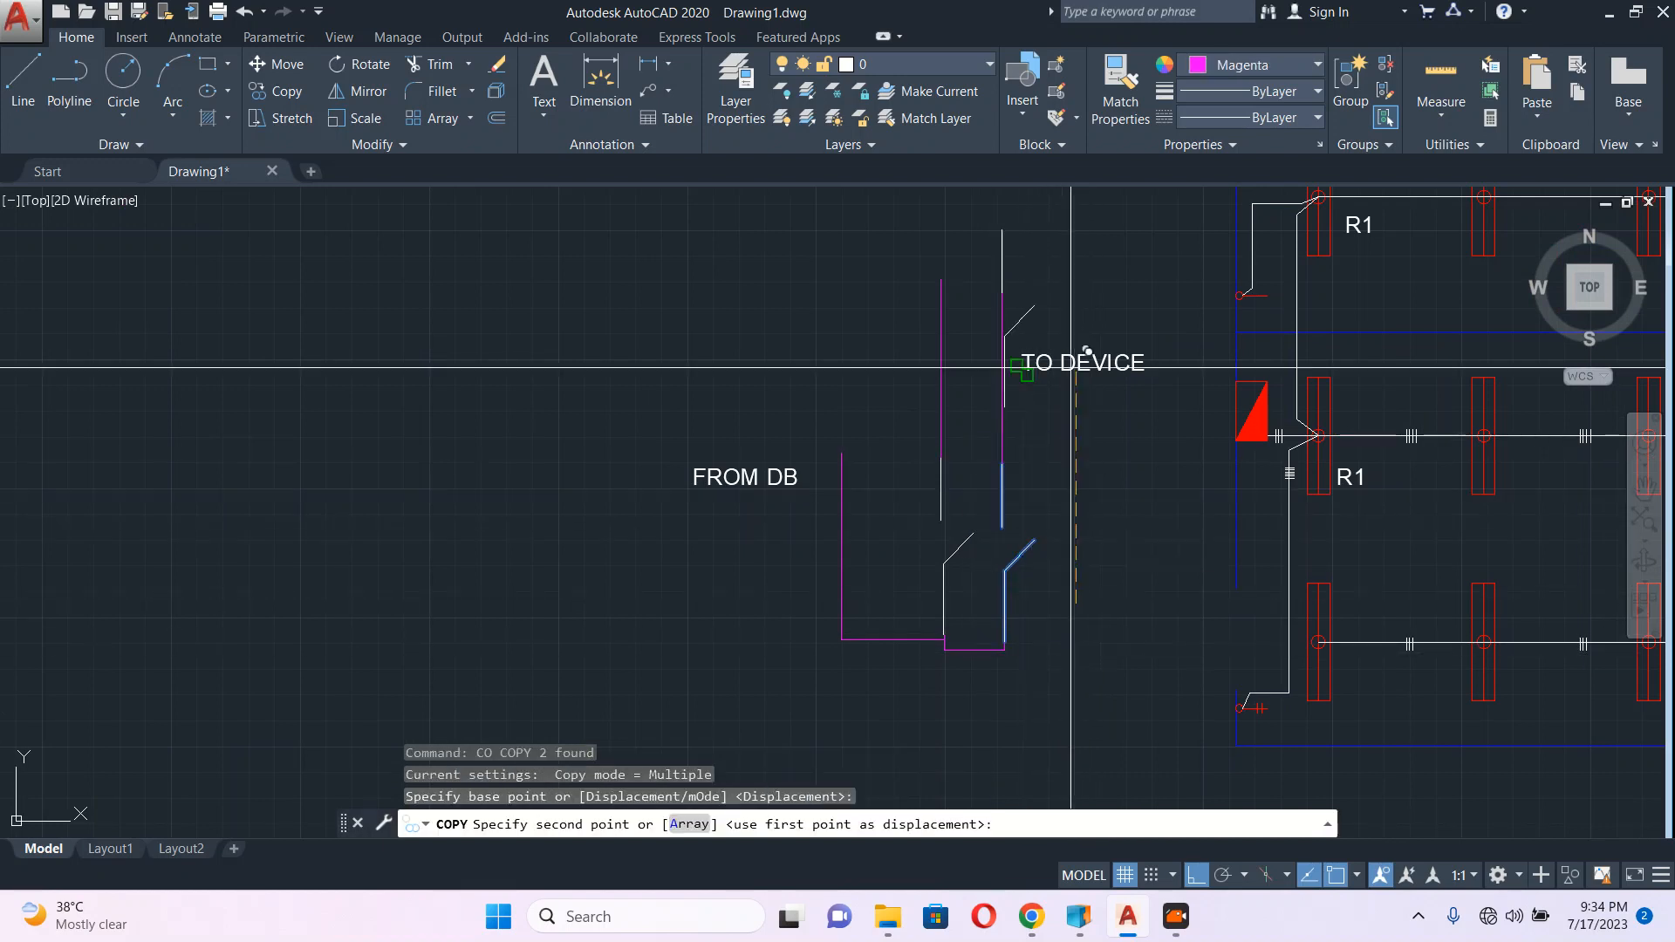
middle_drag(1070, 384, 1058, 565)
click(1091, 269)
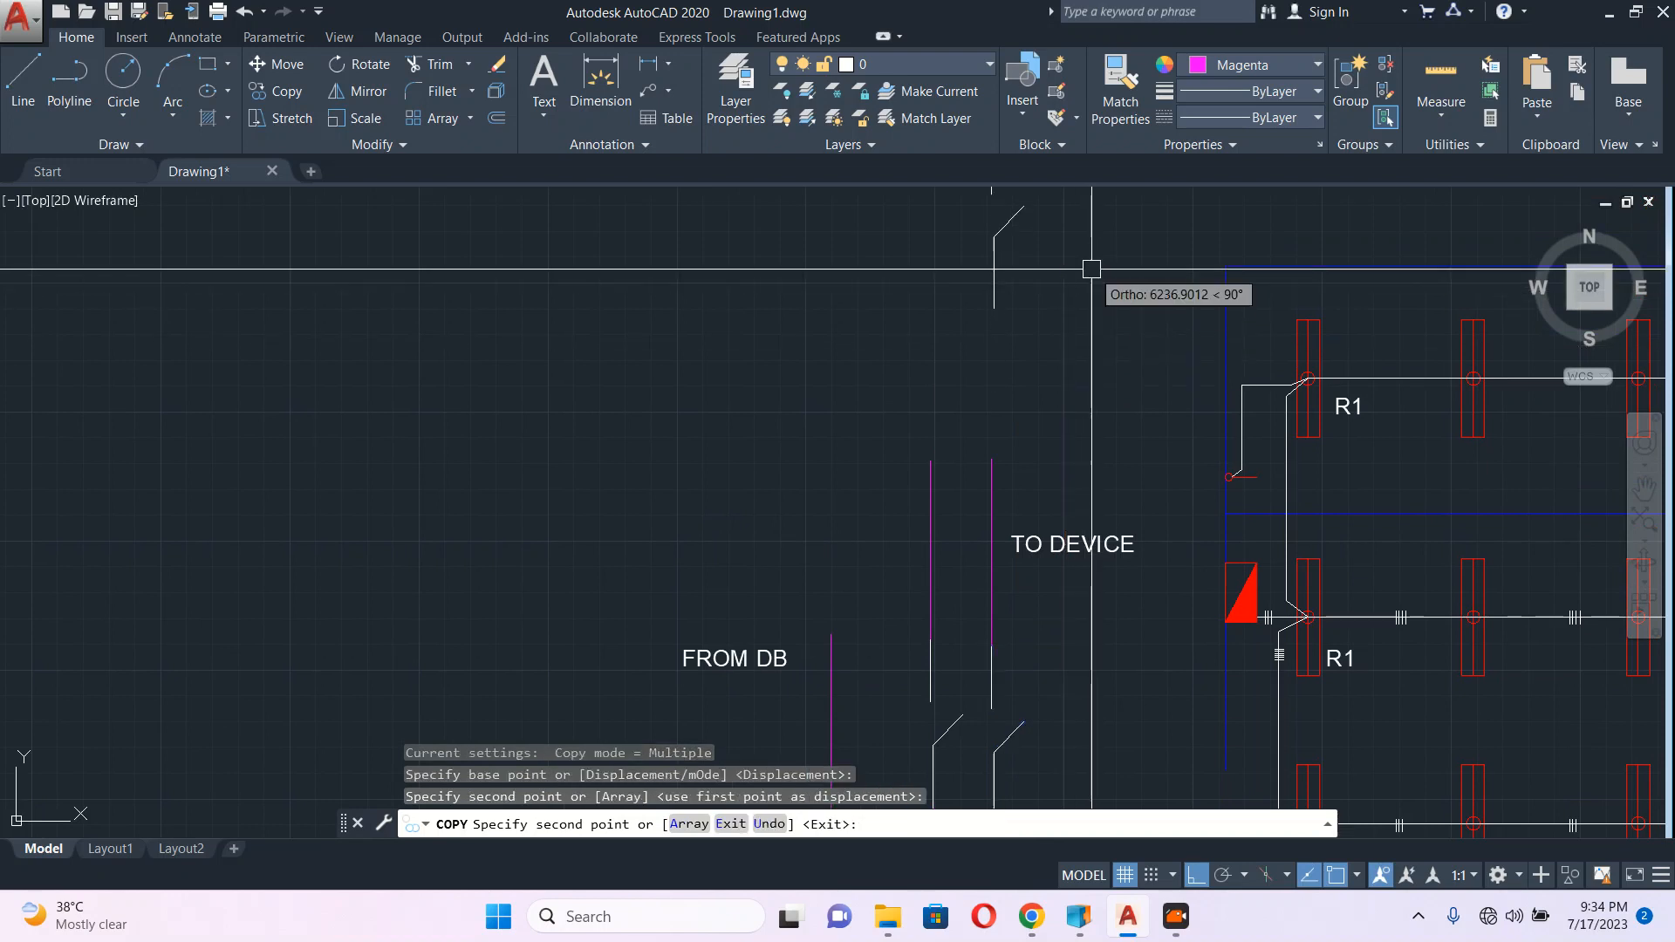
key(Escape)
Step: Move the copied upper switch horizontally away from the plan, well beyond the FROM DB label
scroll(1101, 419, down, 3)
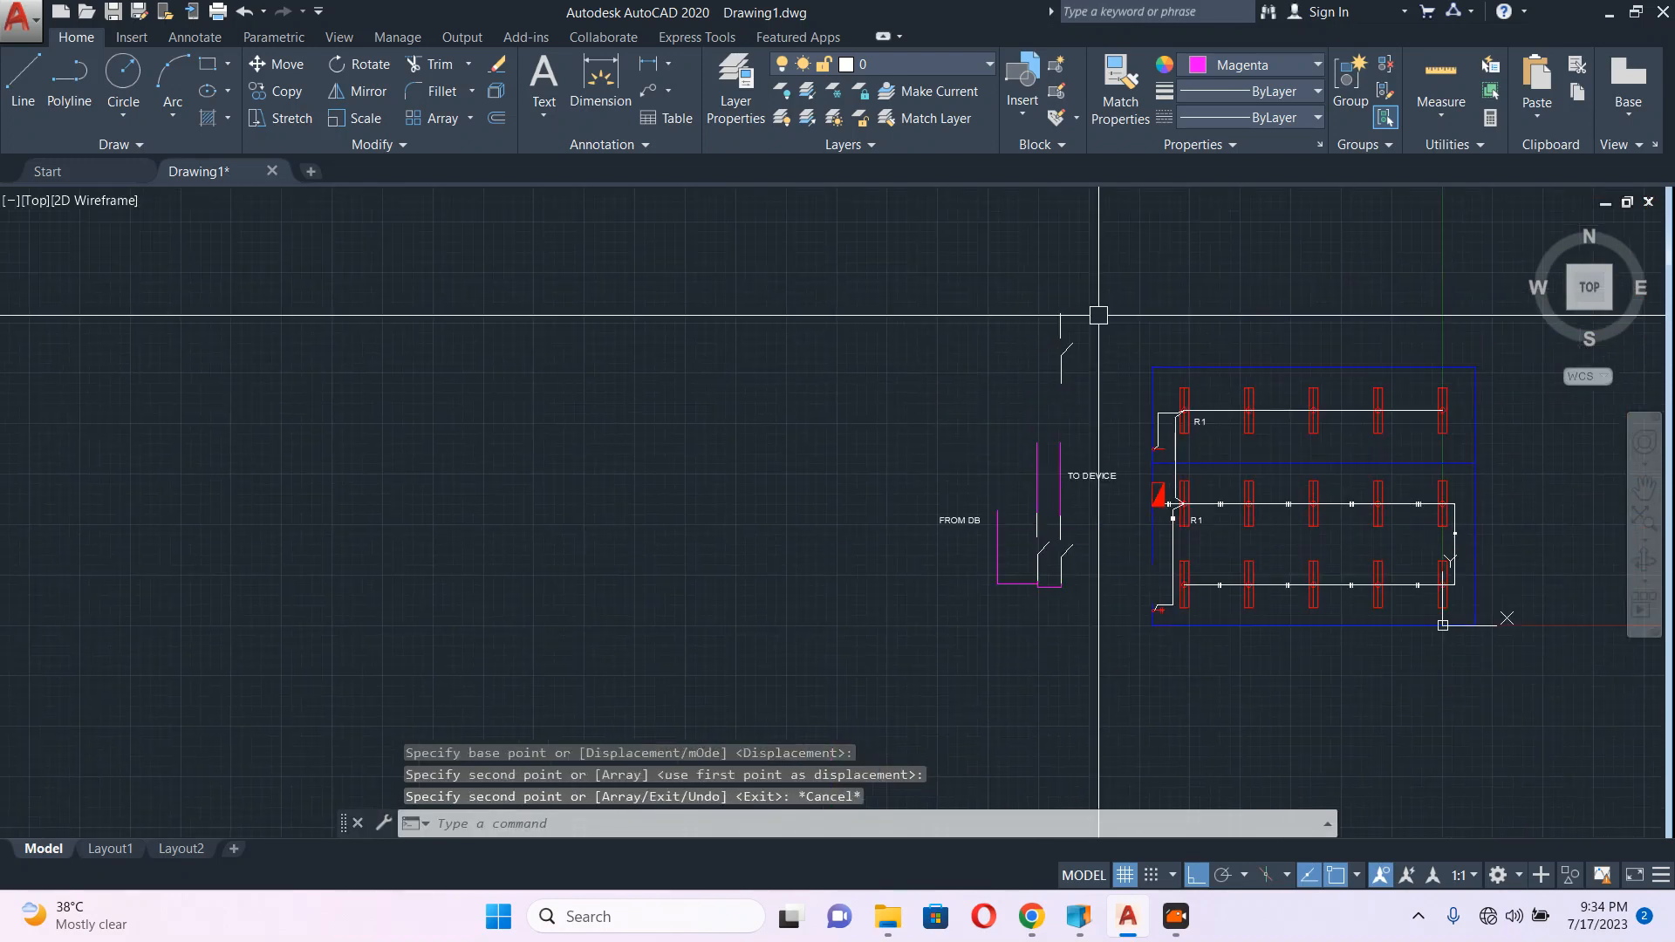
click(1098, 315)
click(1018, 388)
text(m)
key(Return)
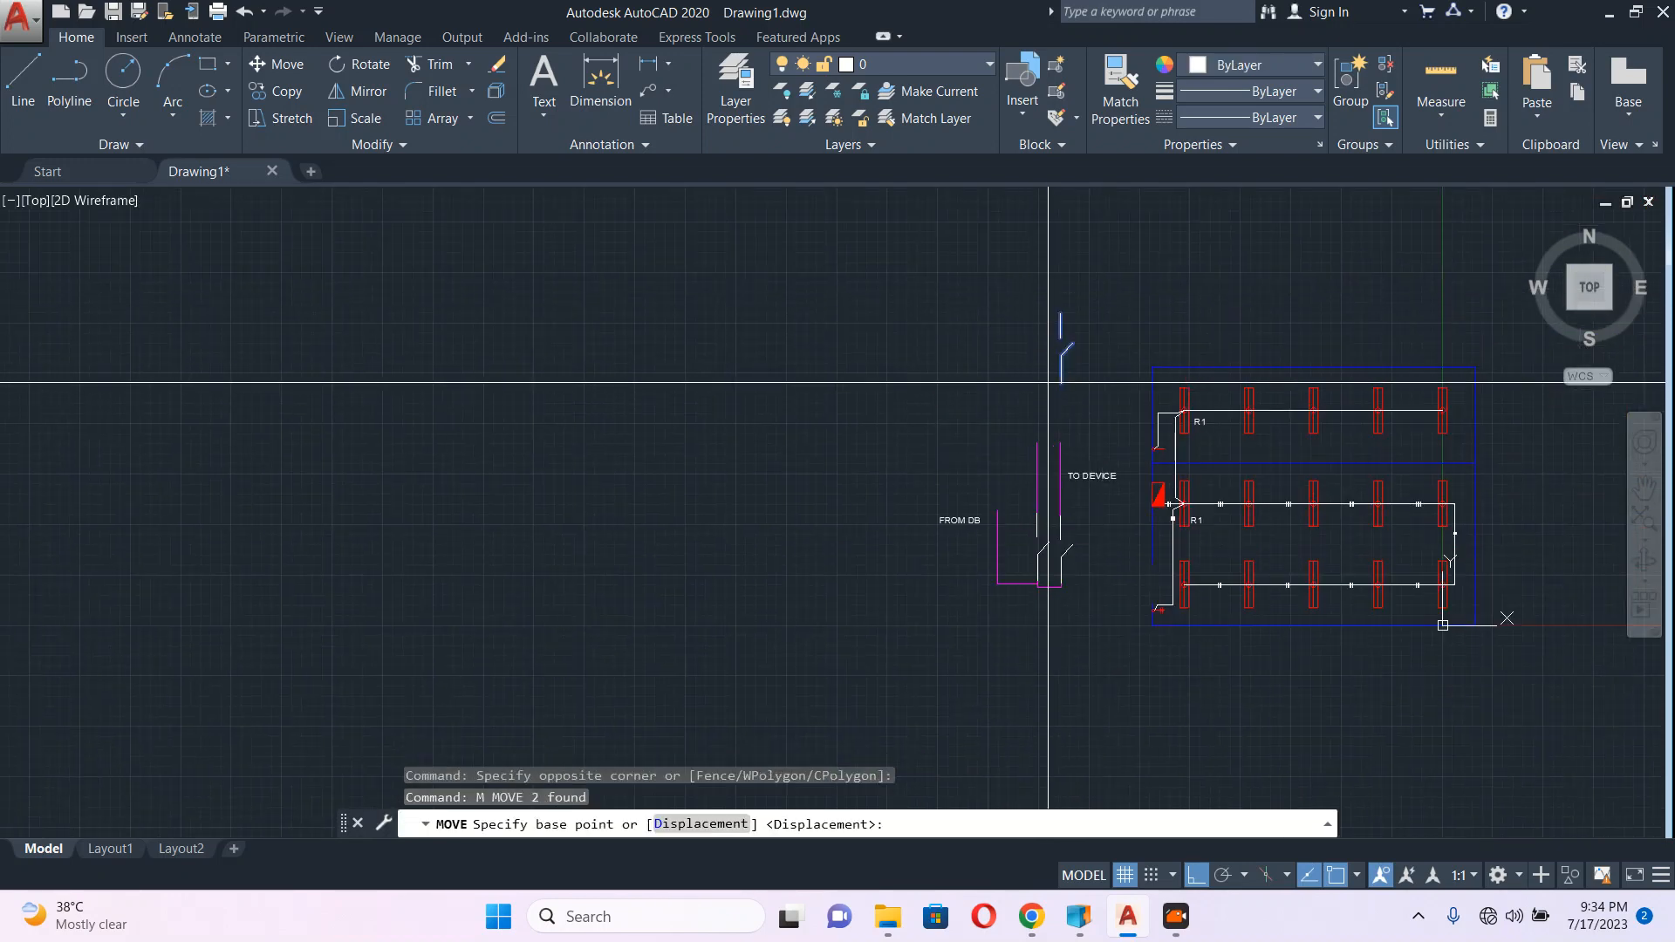
click(1048, 415)
key(Escape)
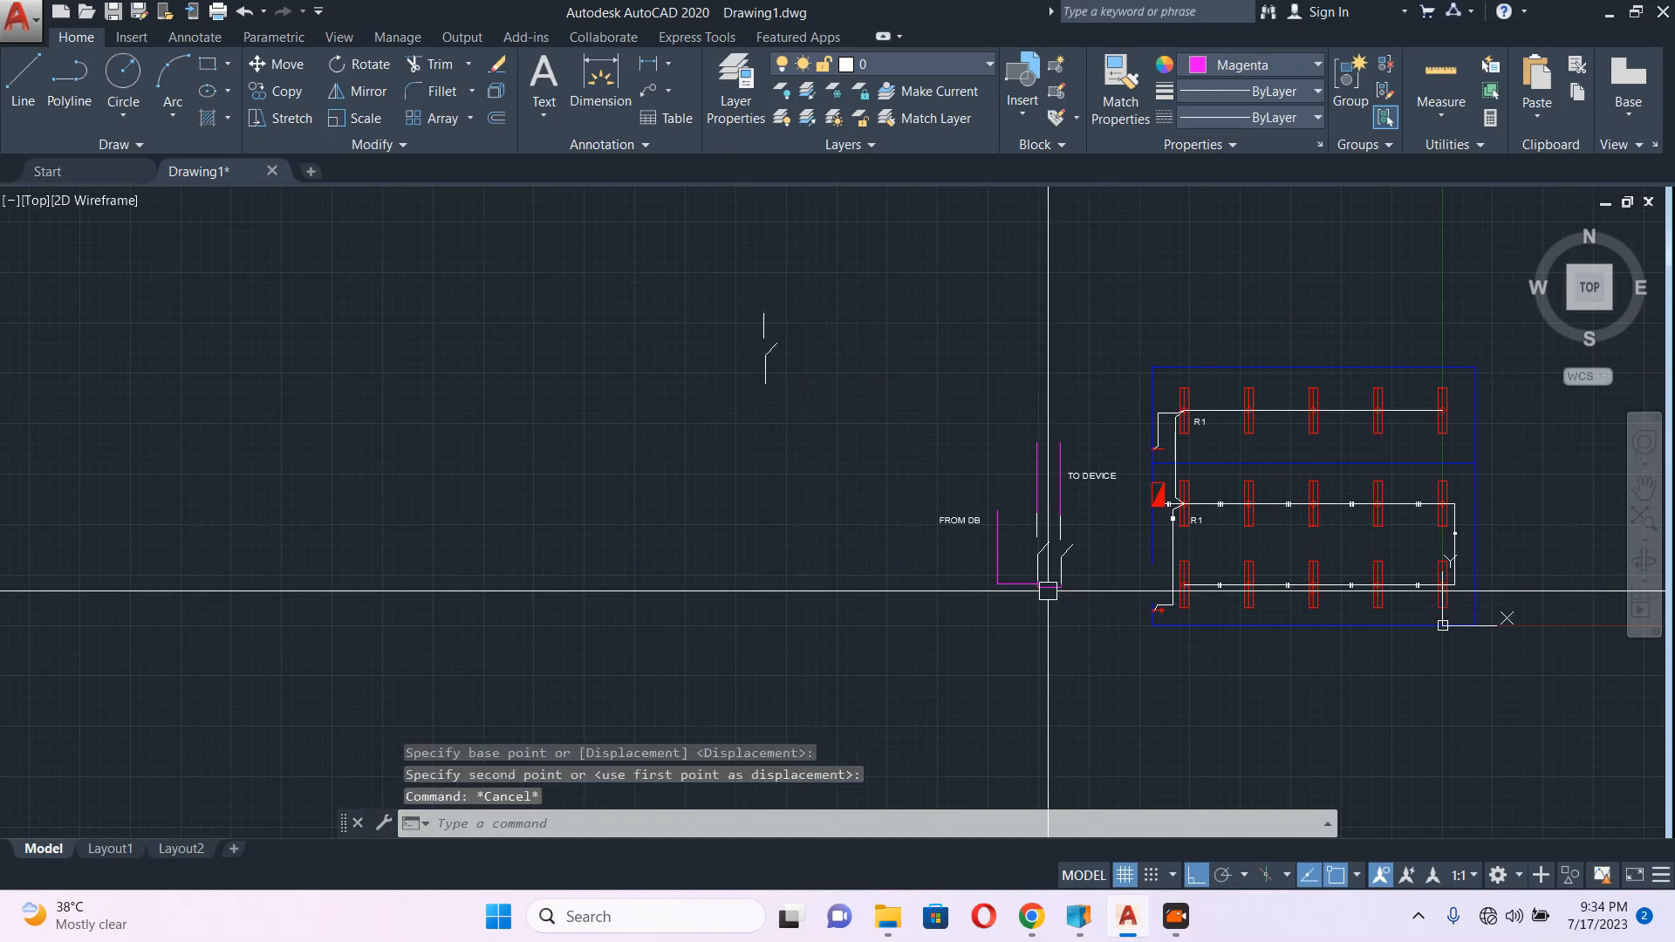
Step: Draw a magenta polyline from the link below the second switch out, up and across to the remote third switch's lower end
scroll(1051, 586, up, 2)
text(p)
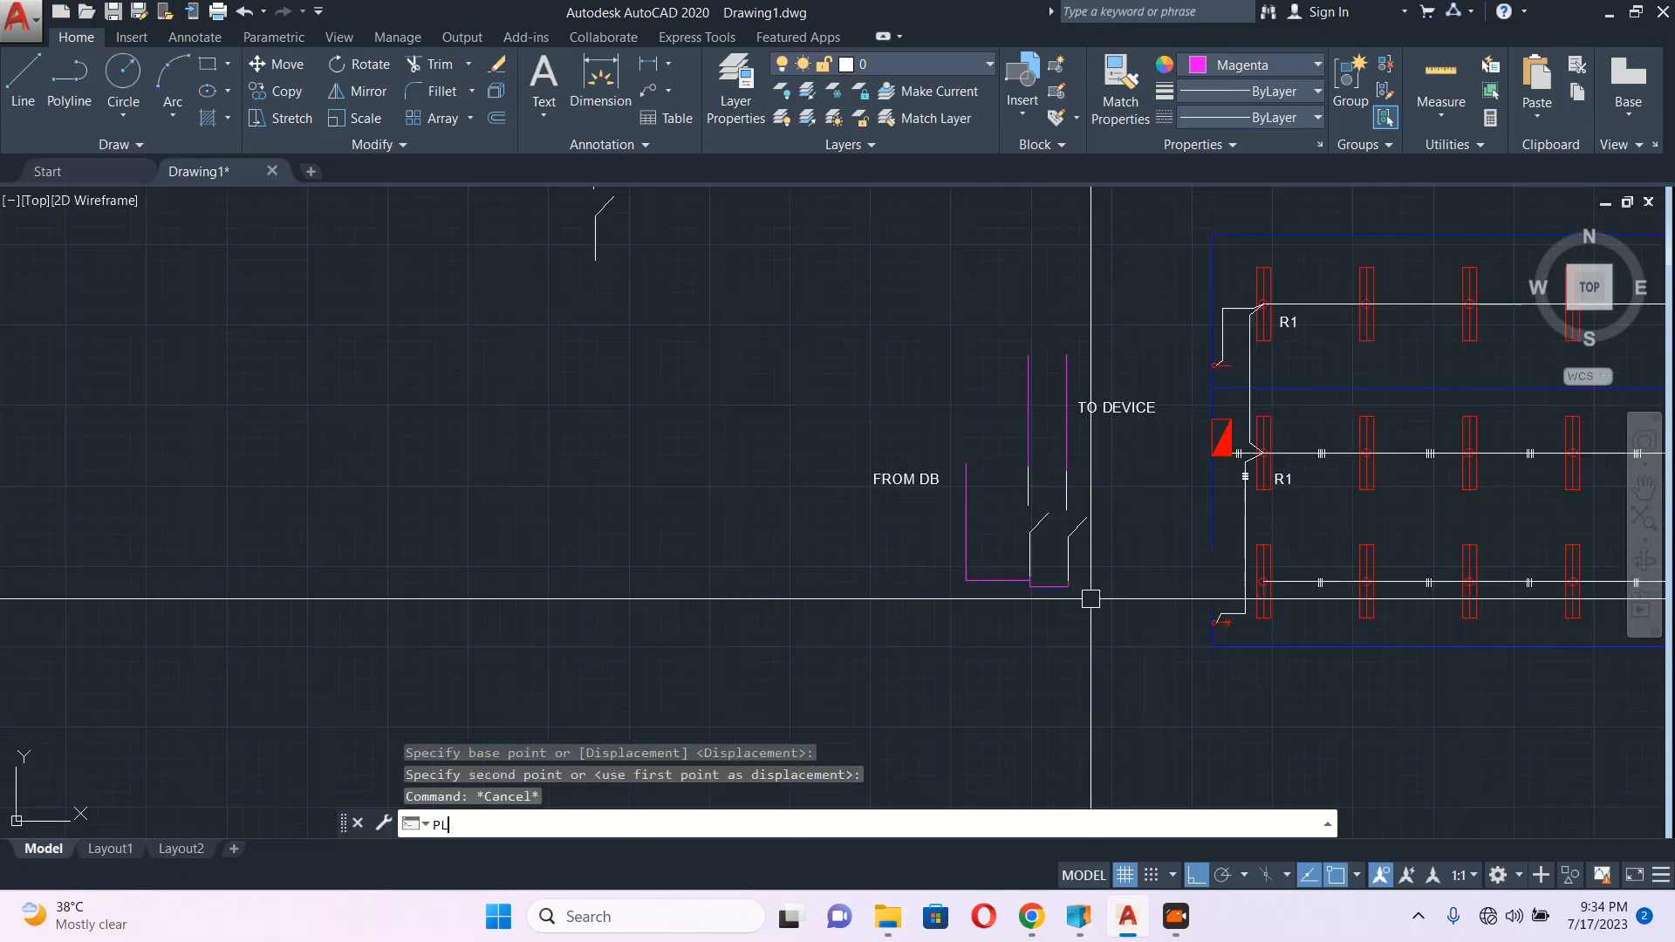
key(Return)
scroll(1086, 594, up, 5)
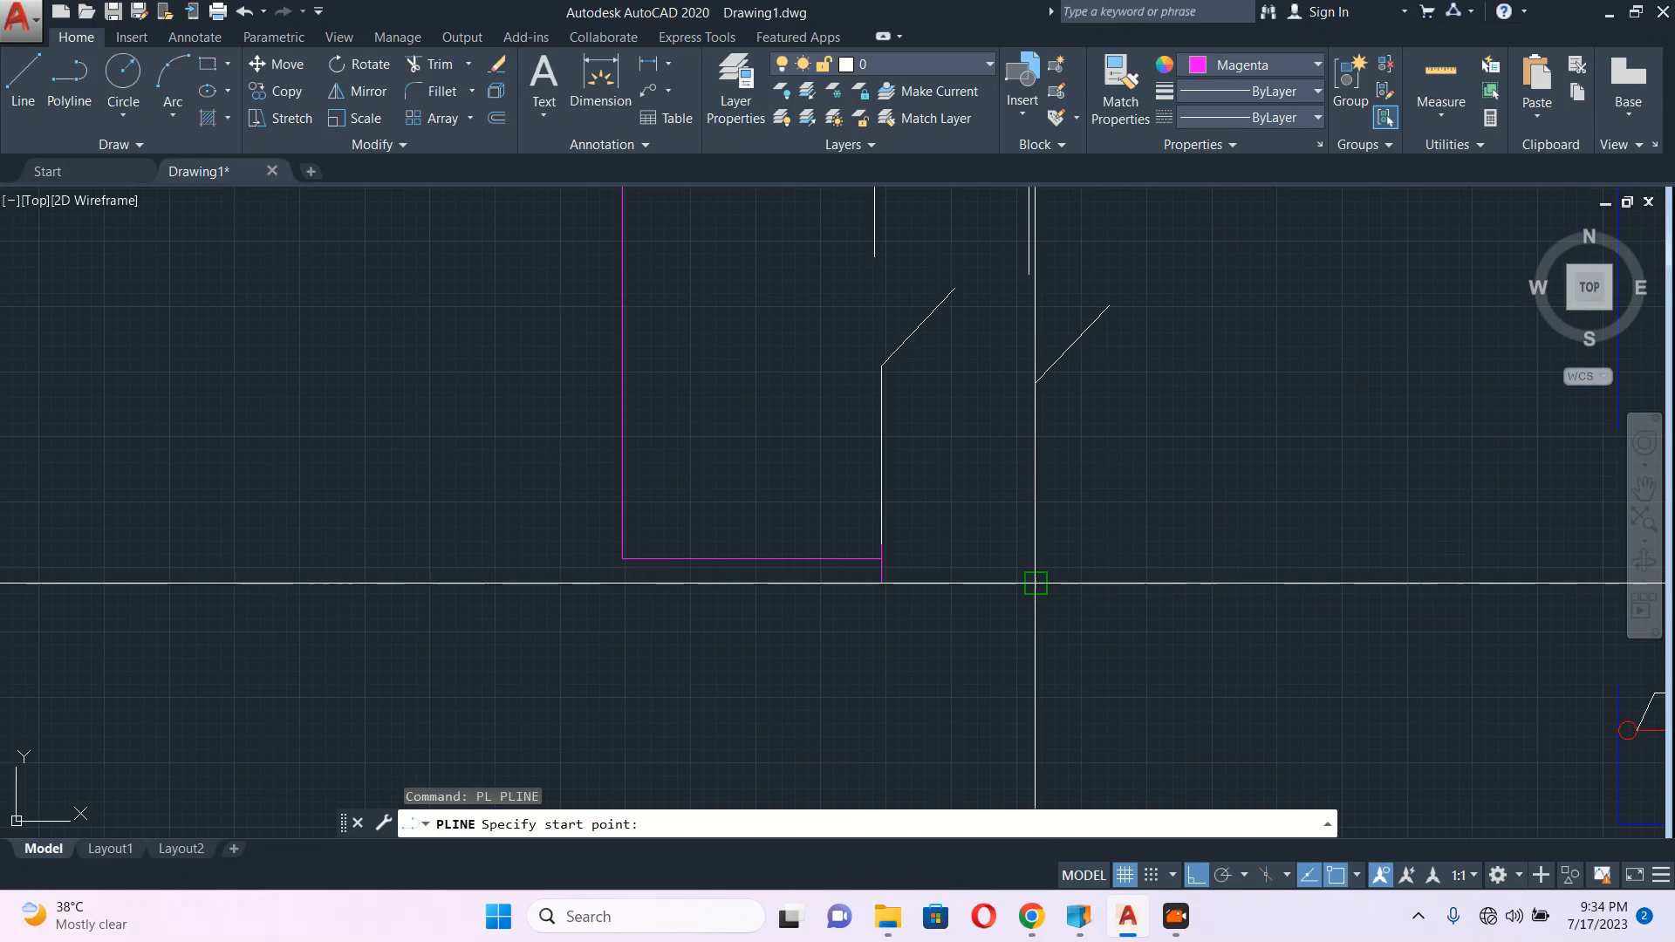
click(1036, 582)
scroll(1259, 618, down, 4)
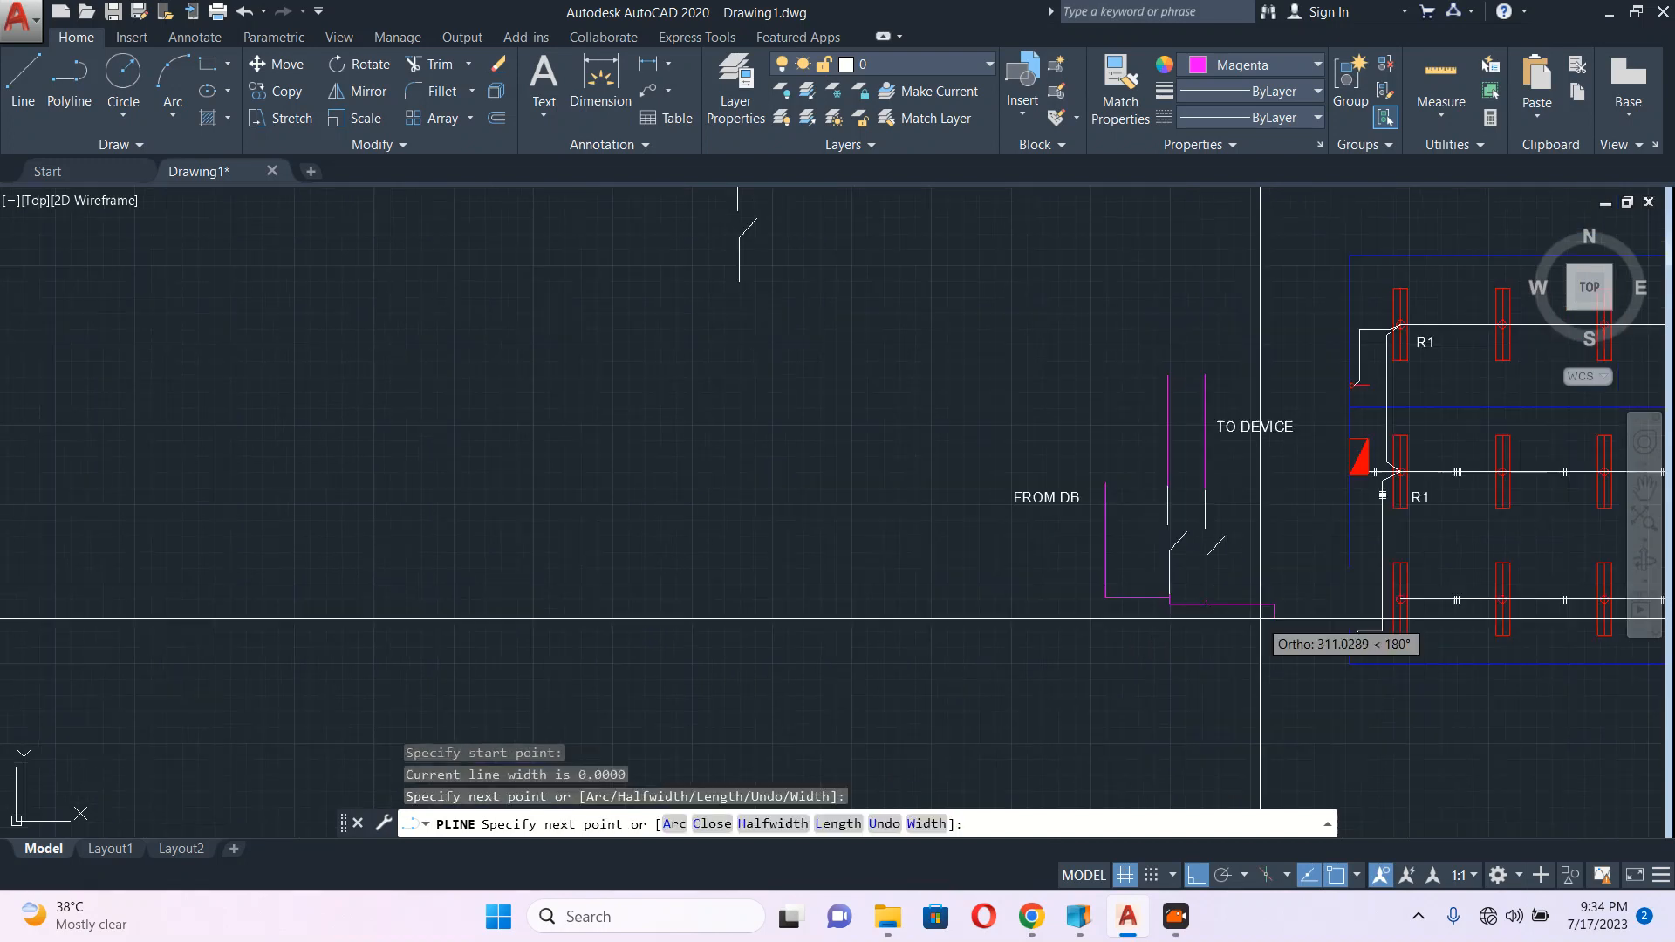
click(1233, 299)
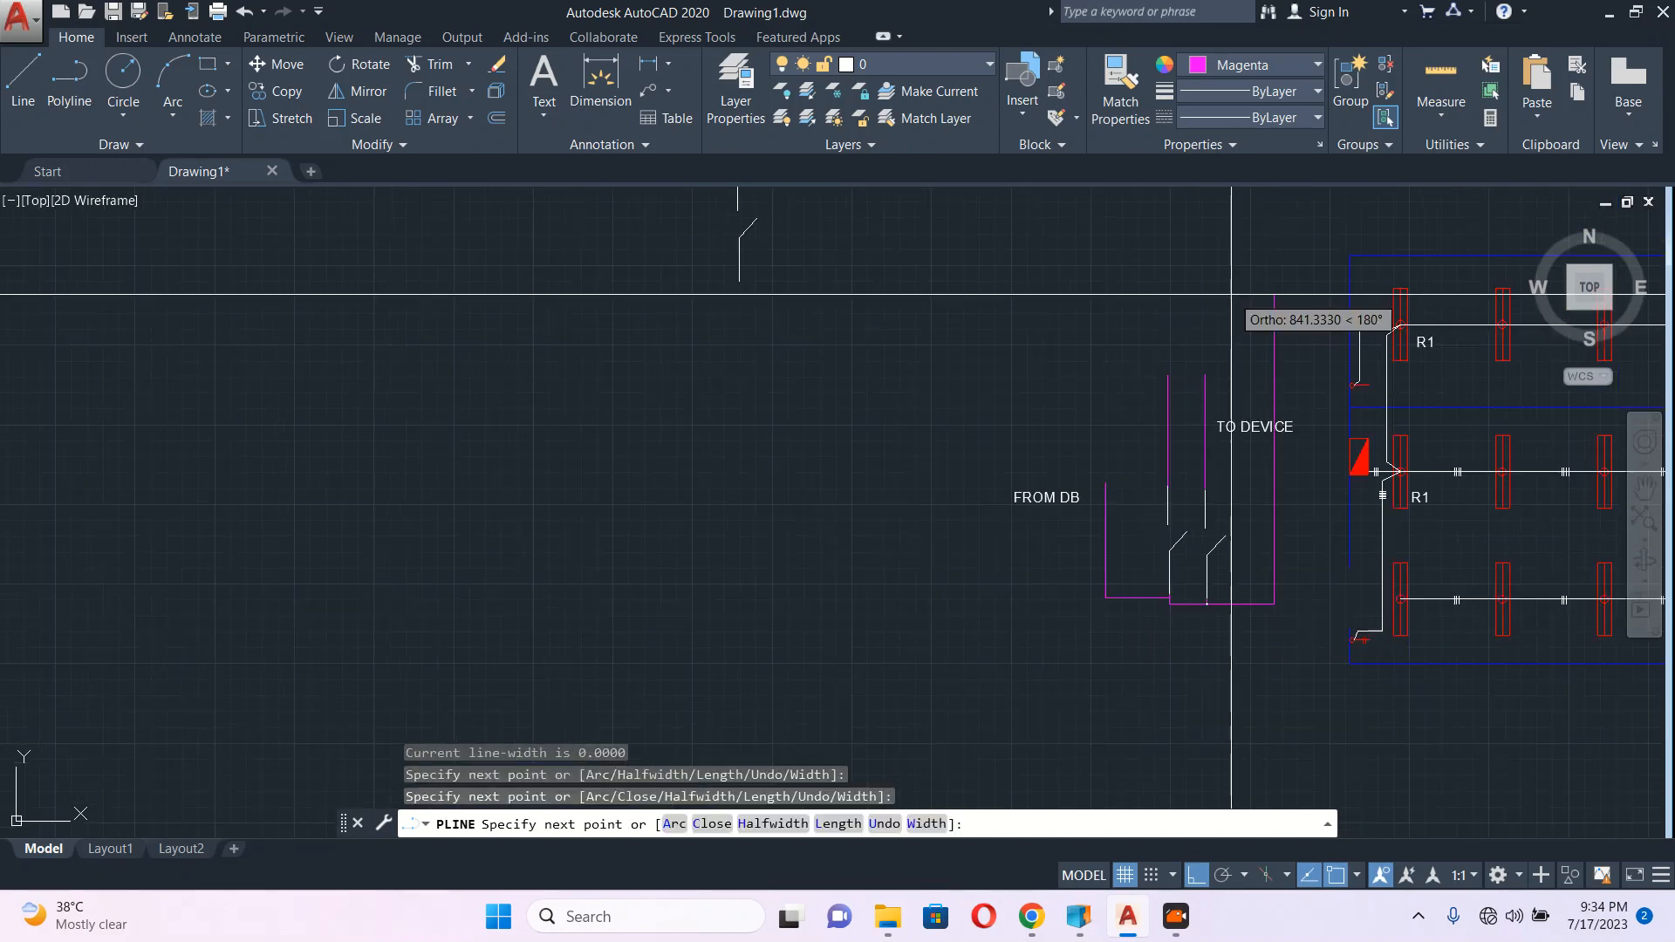
scroll(735, 298, up, 4)
click(733, 291)
click(733, 254)
key(Escape)
Step: Stretch the magenta FROM DB supply wire vertically upward
scroll(816, 396, down, 3)
middle_drag(1117, 525, 756, 365)
click(1005, 545)
click(912, 524)
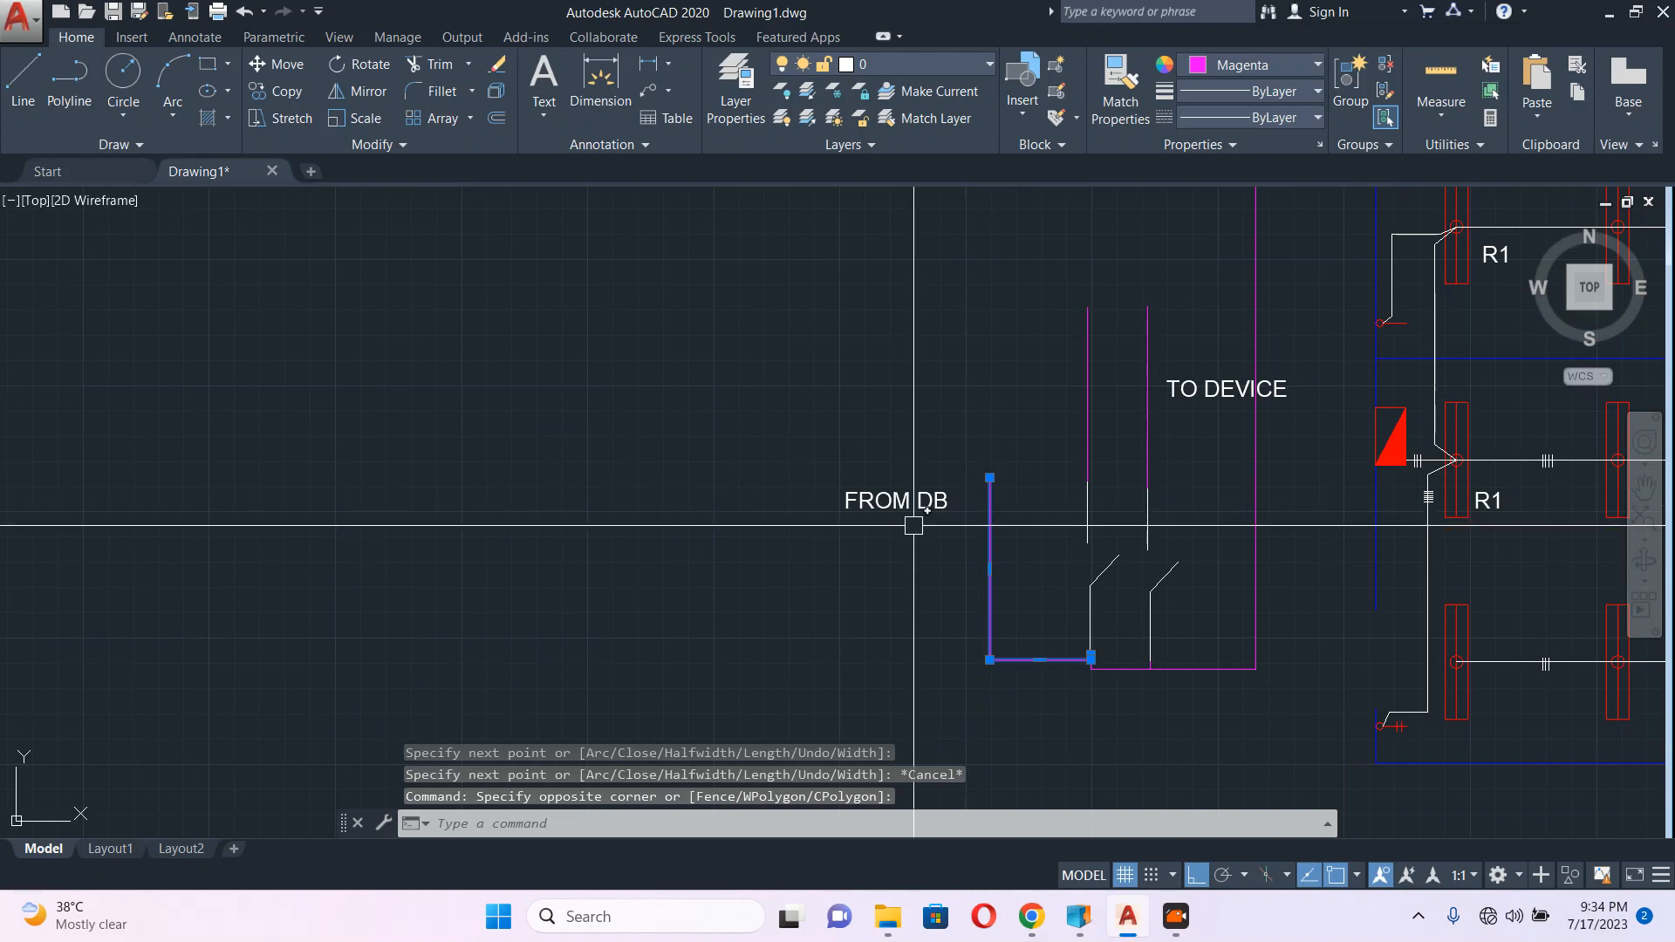
text(s)
key(Return)
click(723, 421)
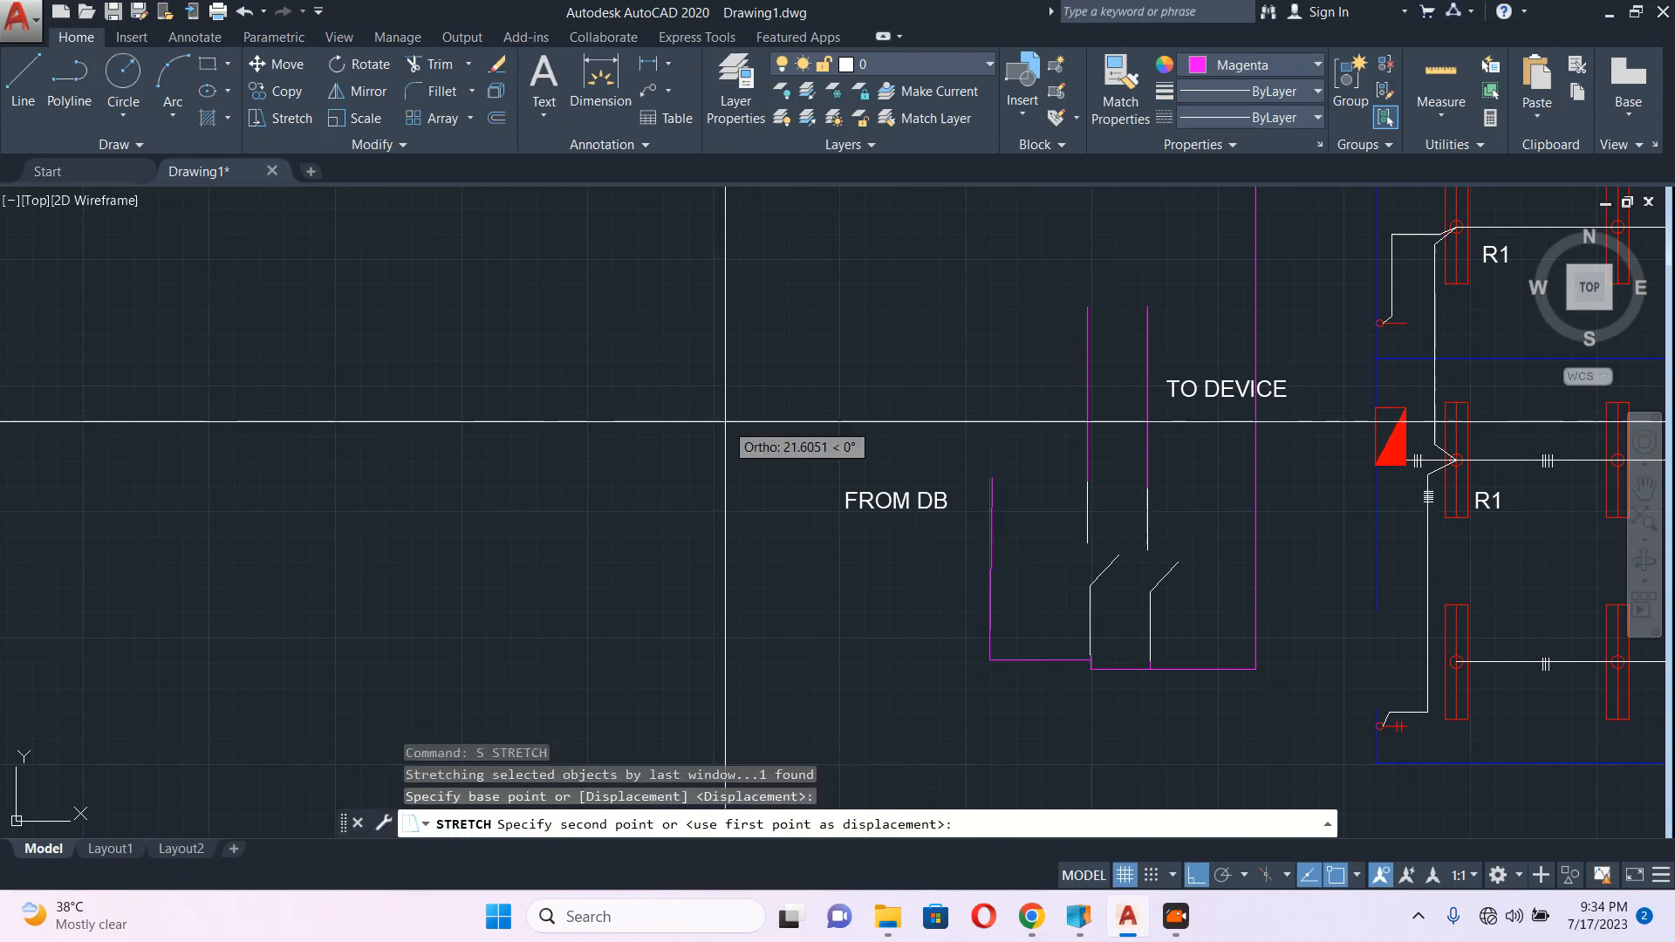
click(732, 285)
key(Escape)
Step: Draw a short magenta vertical polyline upward from the third switch's upper contact
scroll(1115, 591, down, 1)
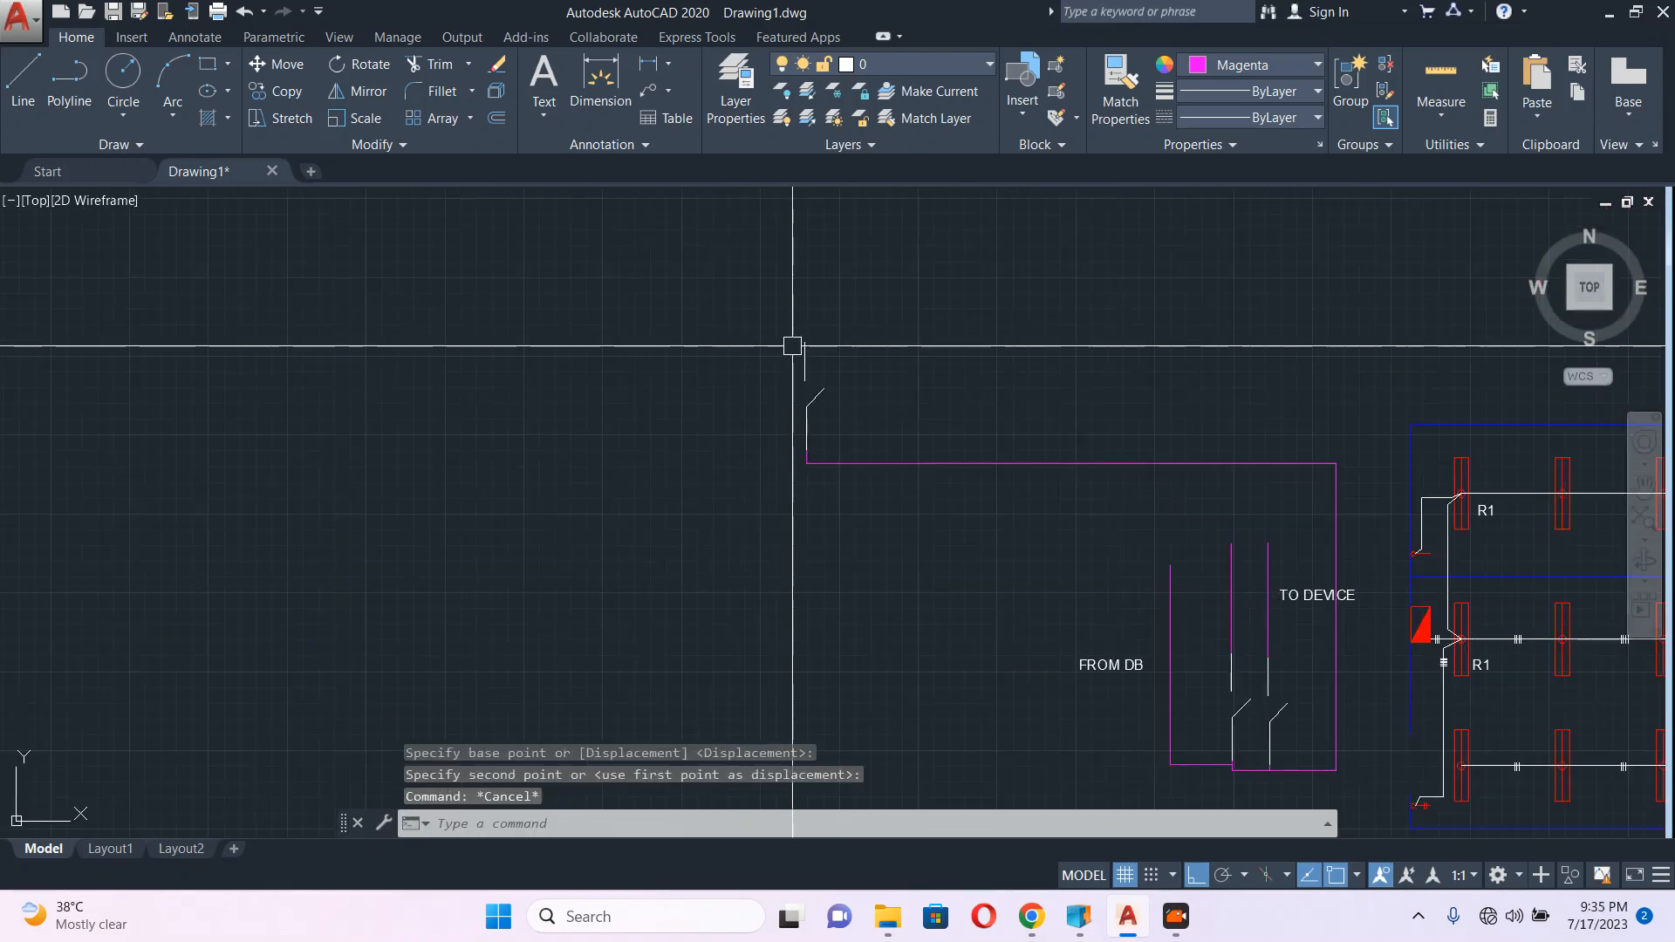
text(pl)
key(Return)
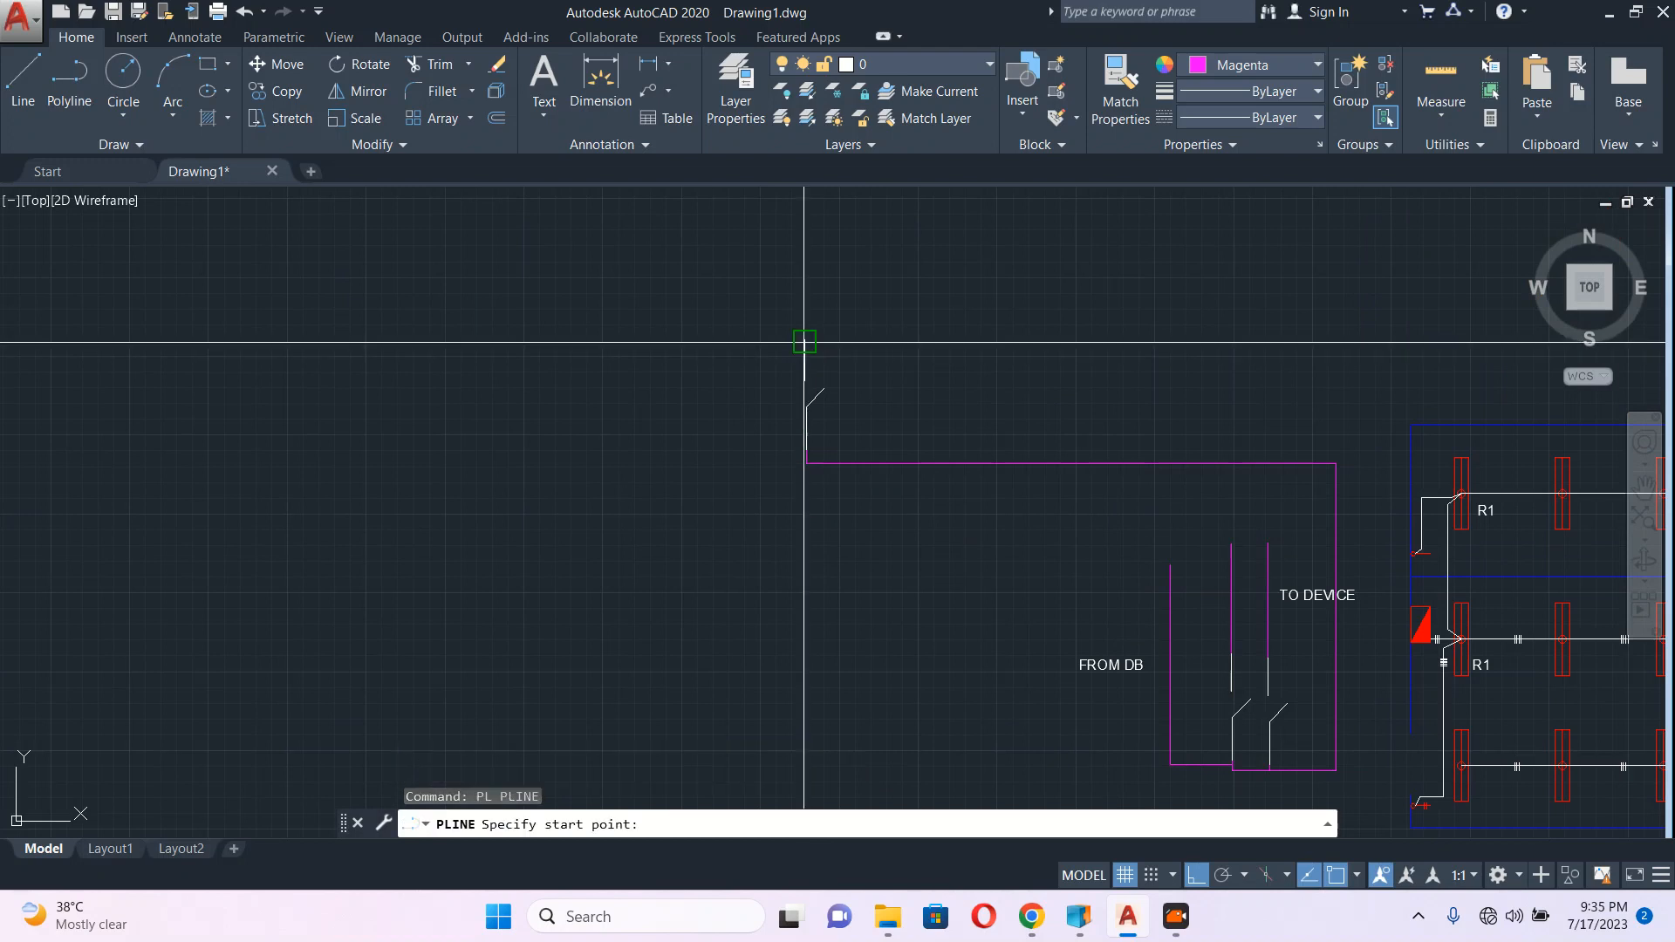
click(805, 341)
click(804, 251)
key(Escape)
Step: Change the color of the upper two of the six tick marks on the lower room's switch wire to green
middle_drag(1302, 569, 991, 428)
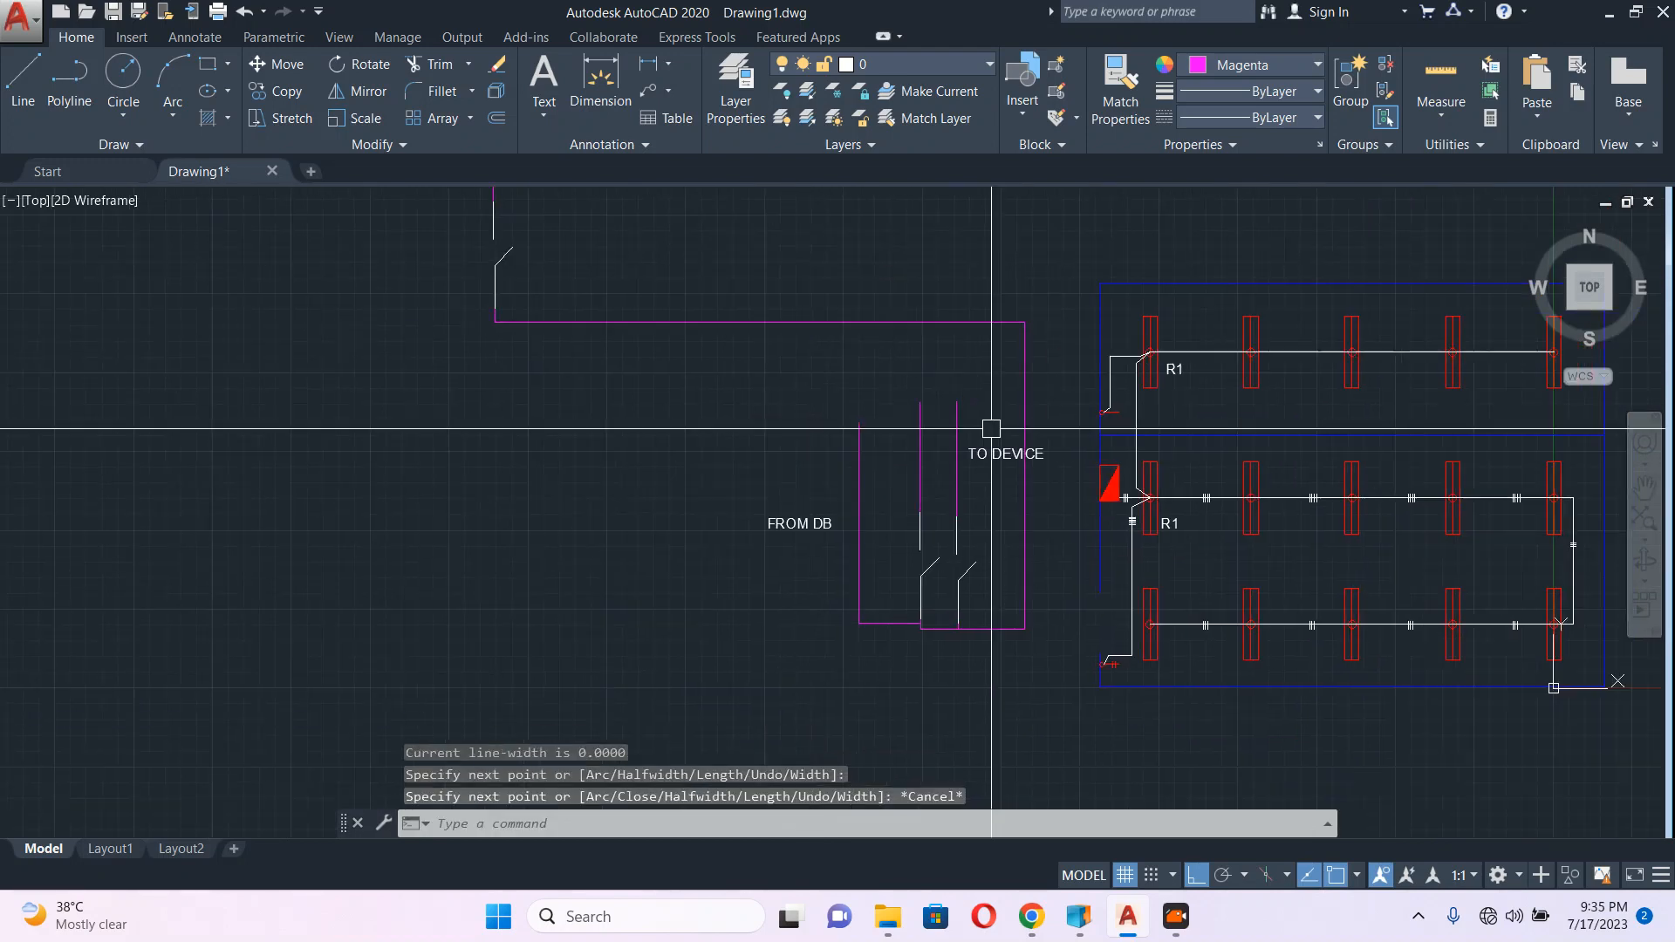
scroll(1111, 554, up, 4)
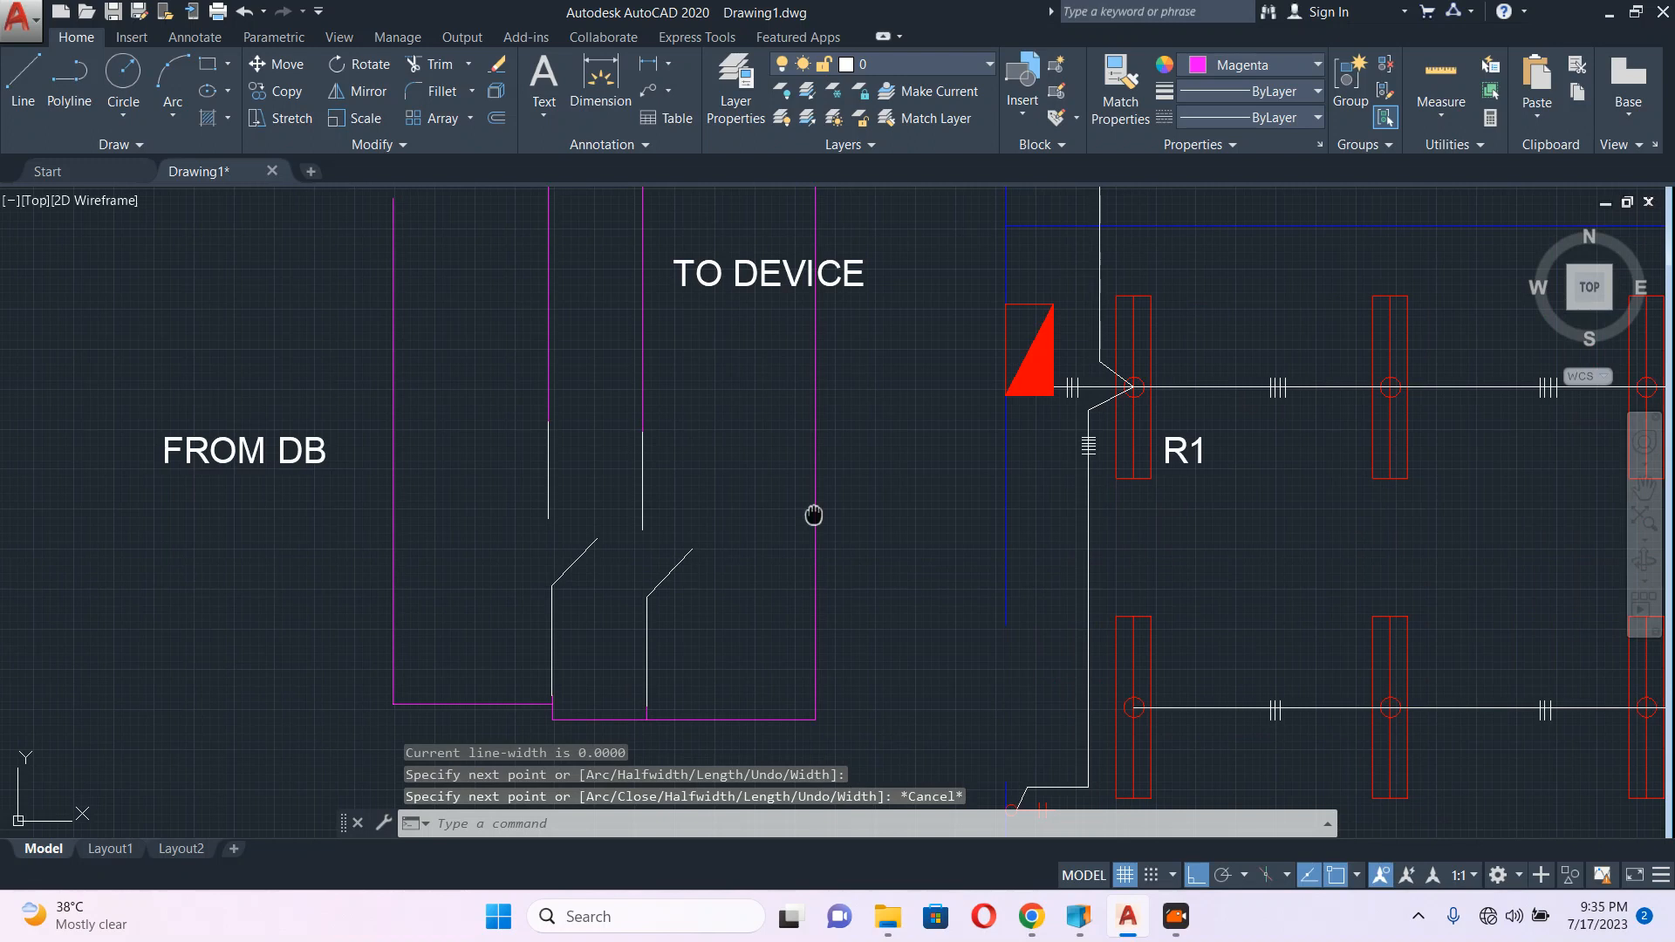
middle_drag(815, 516, 1053, 575)
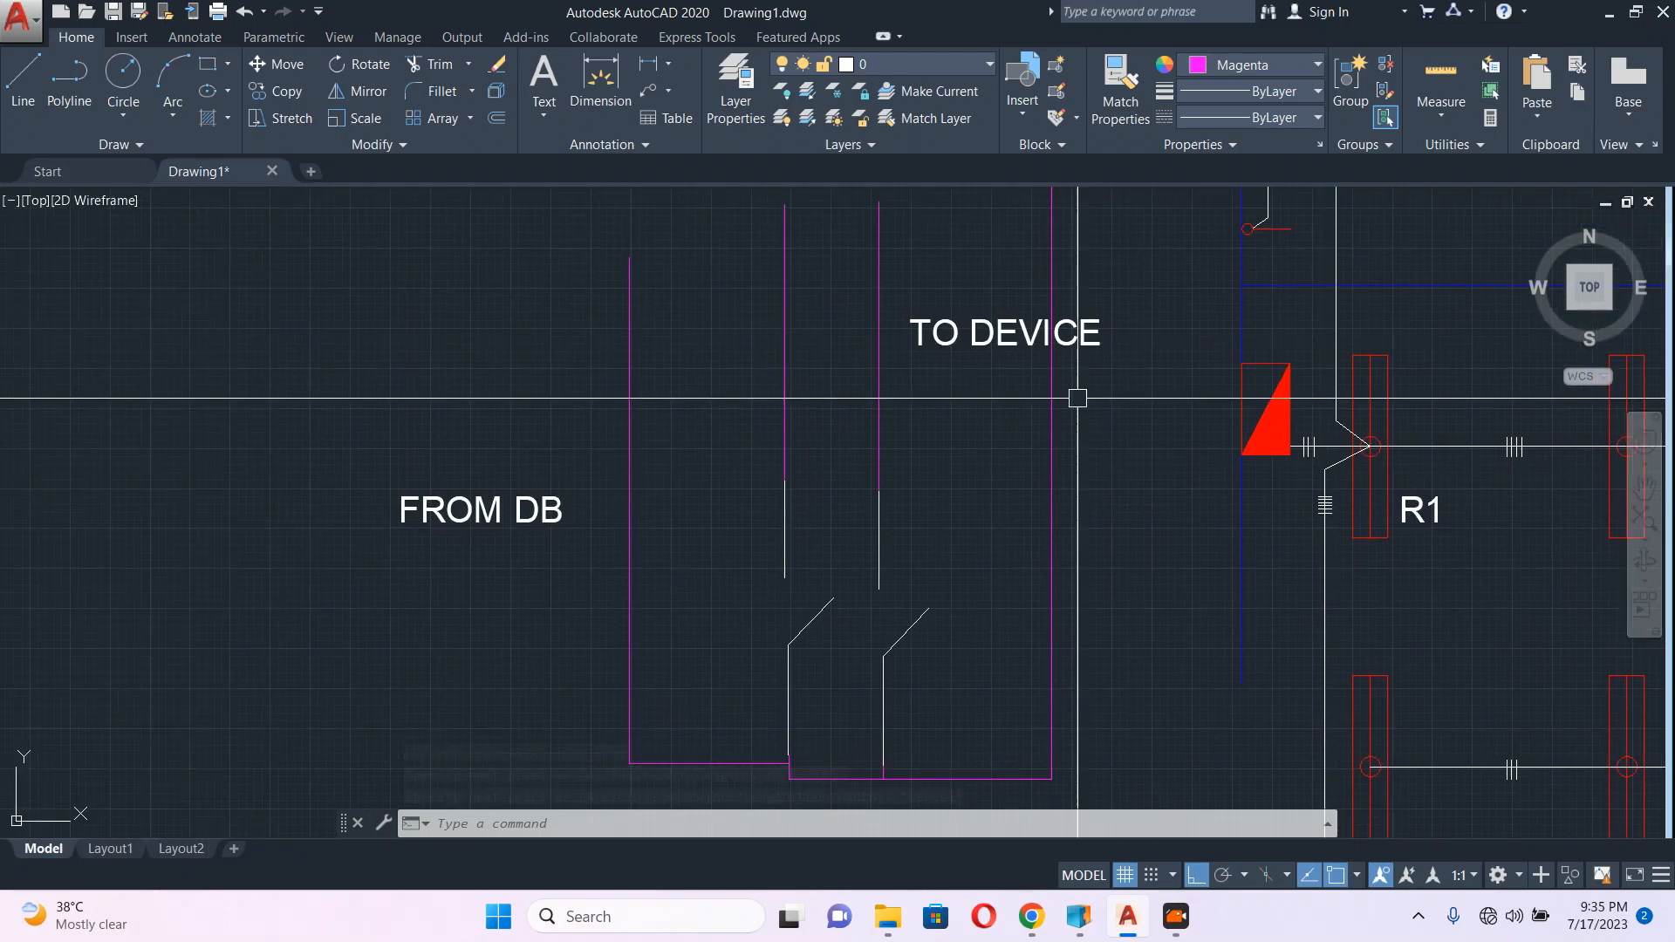
scroll(1079, 402, up, 5)
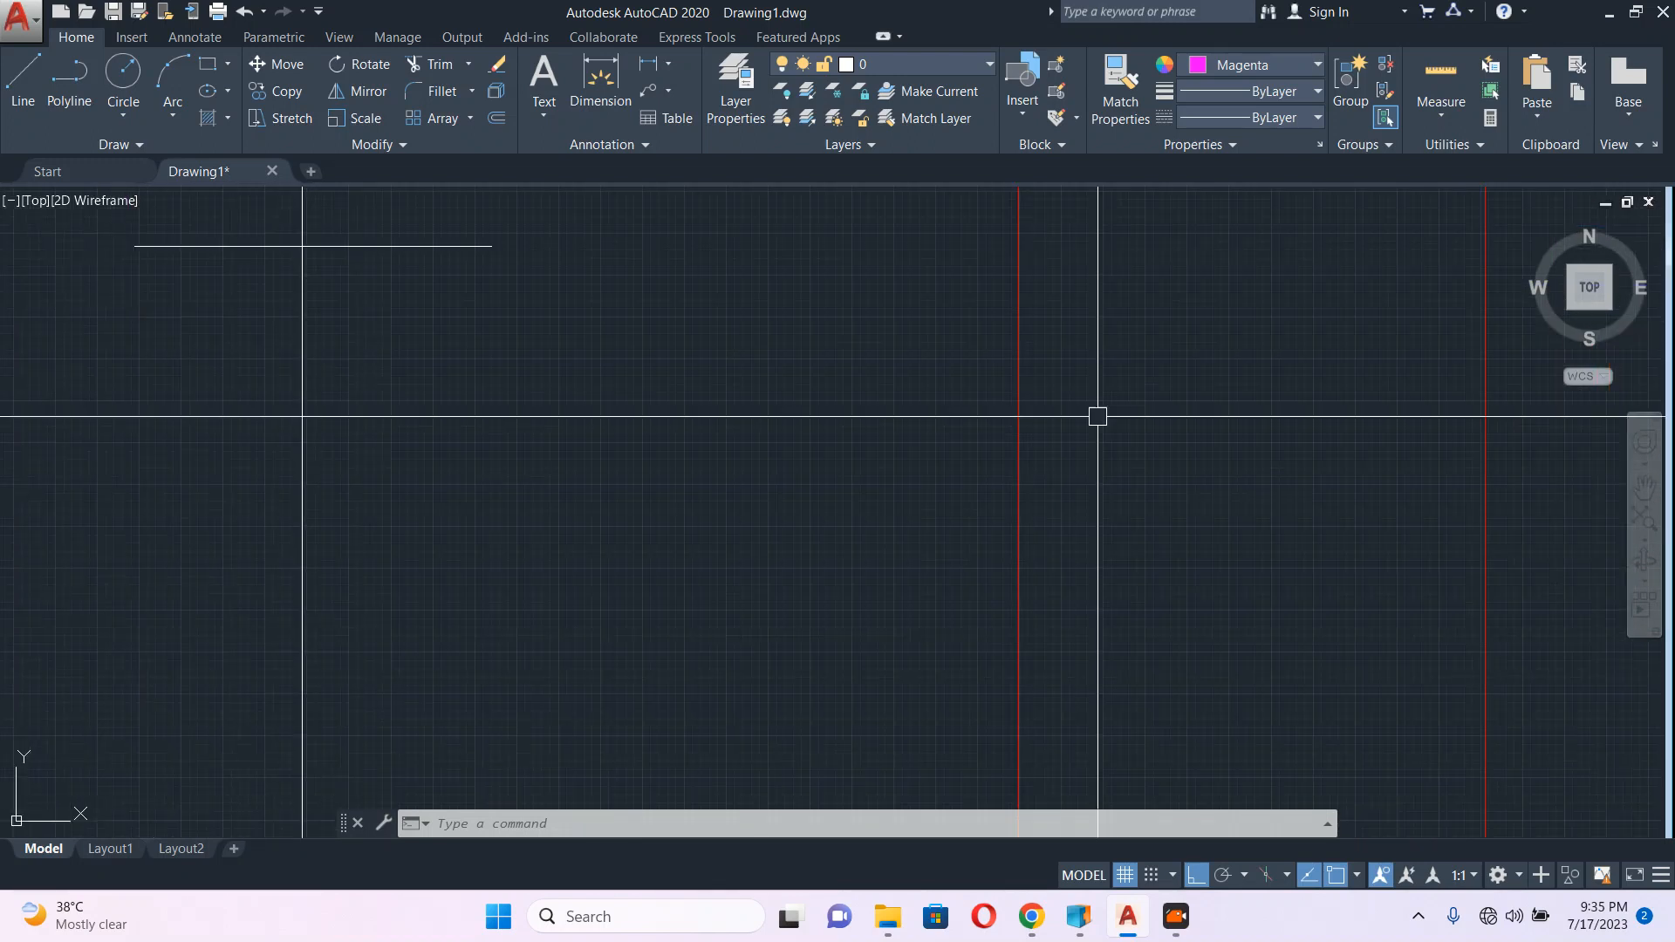
scroll(973, 379, down, 3)
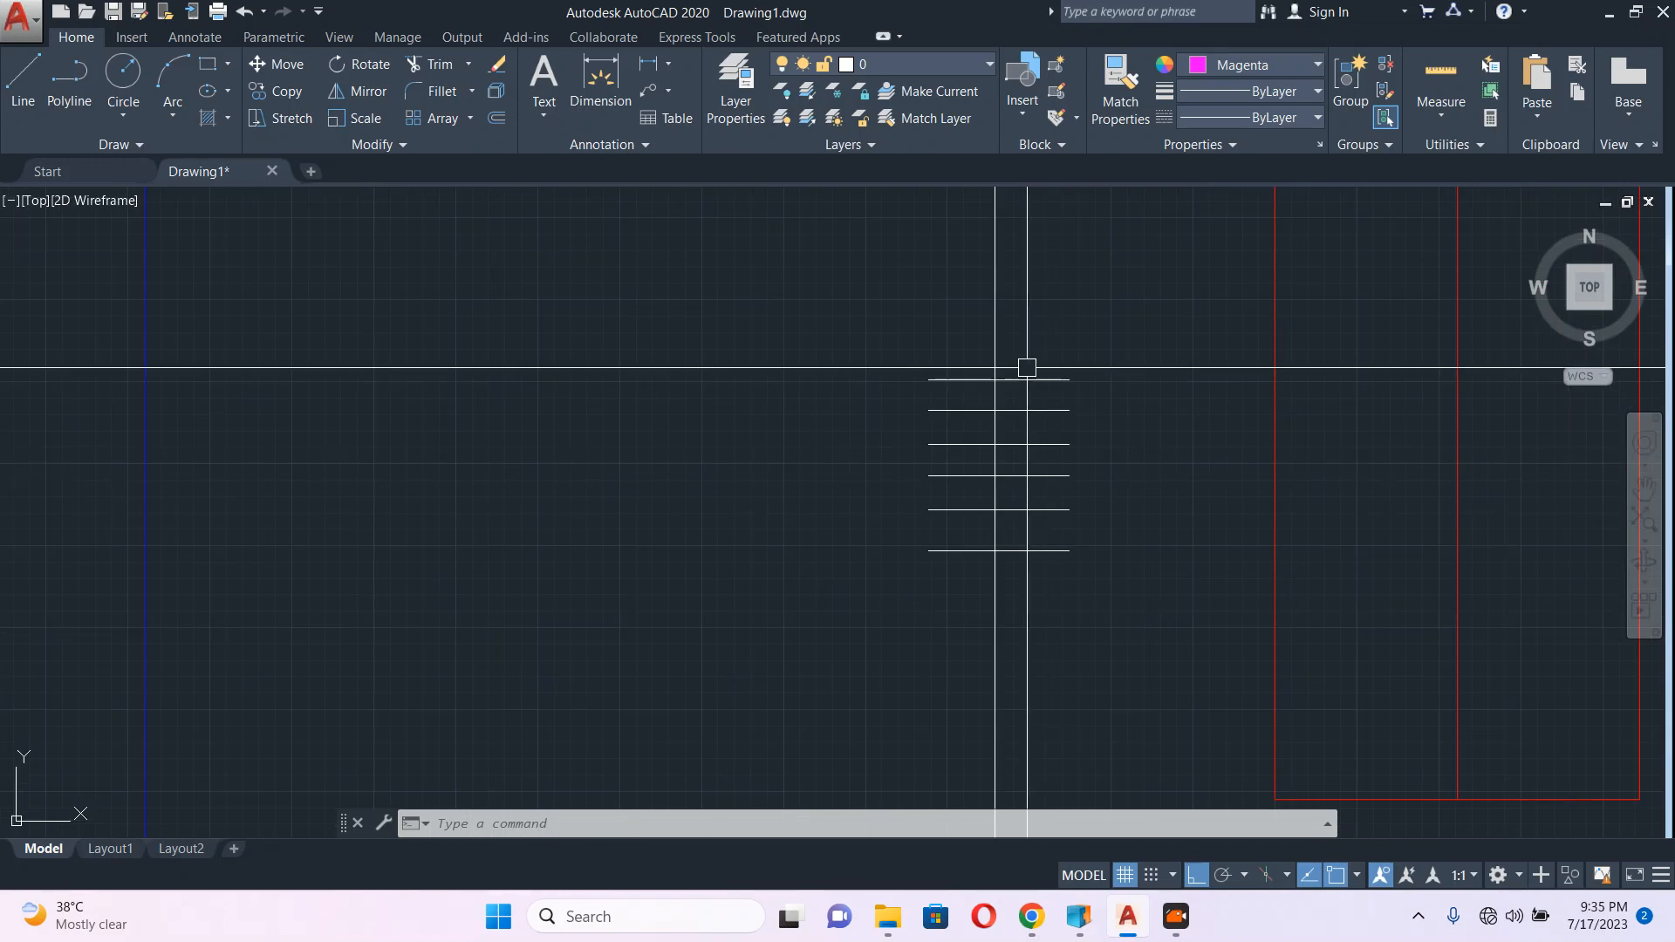
click(1060, 364)
click(1027, 417)
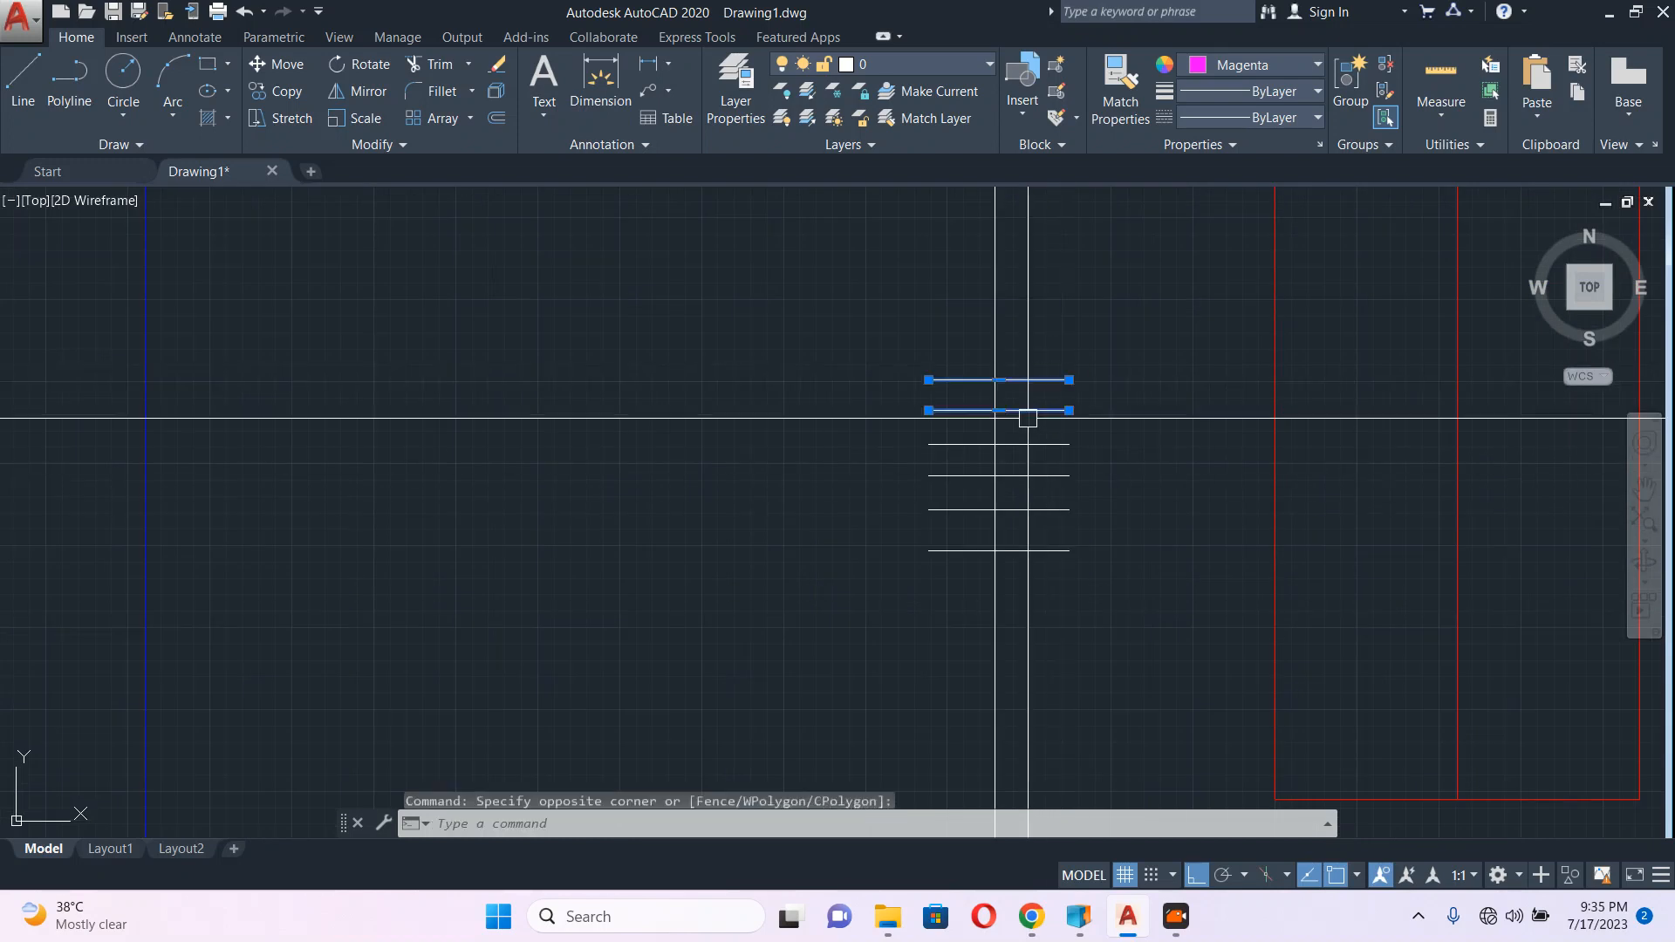
click(1216, 69)
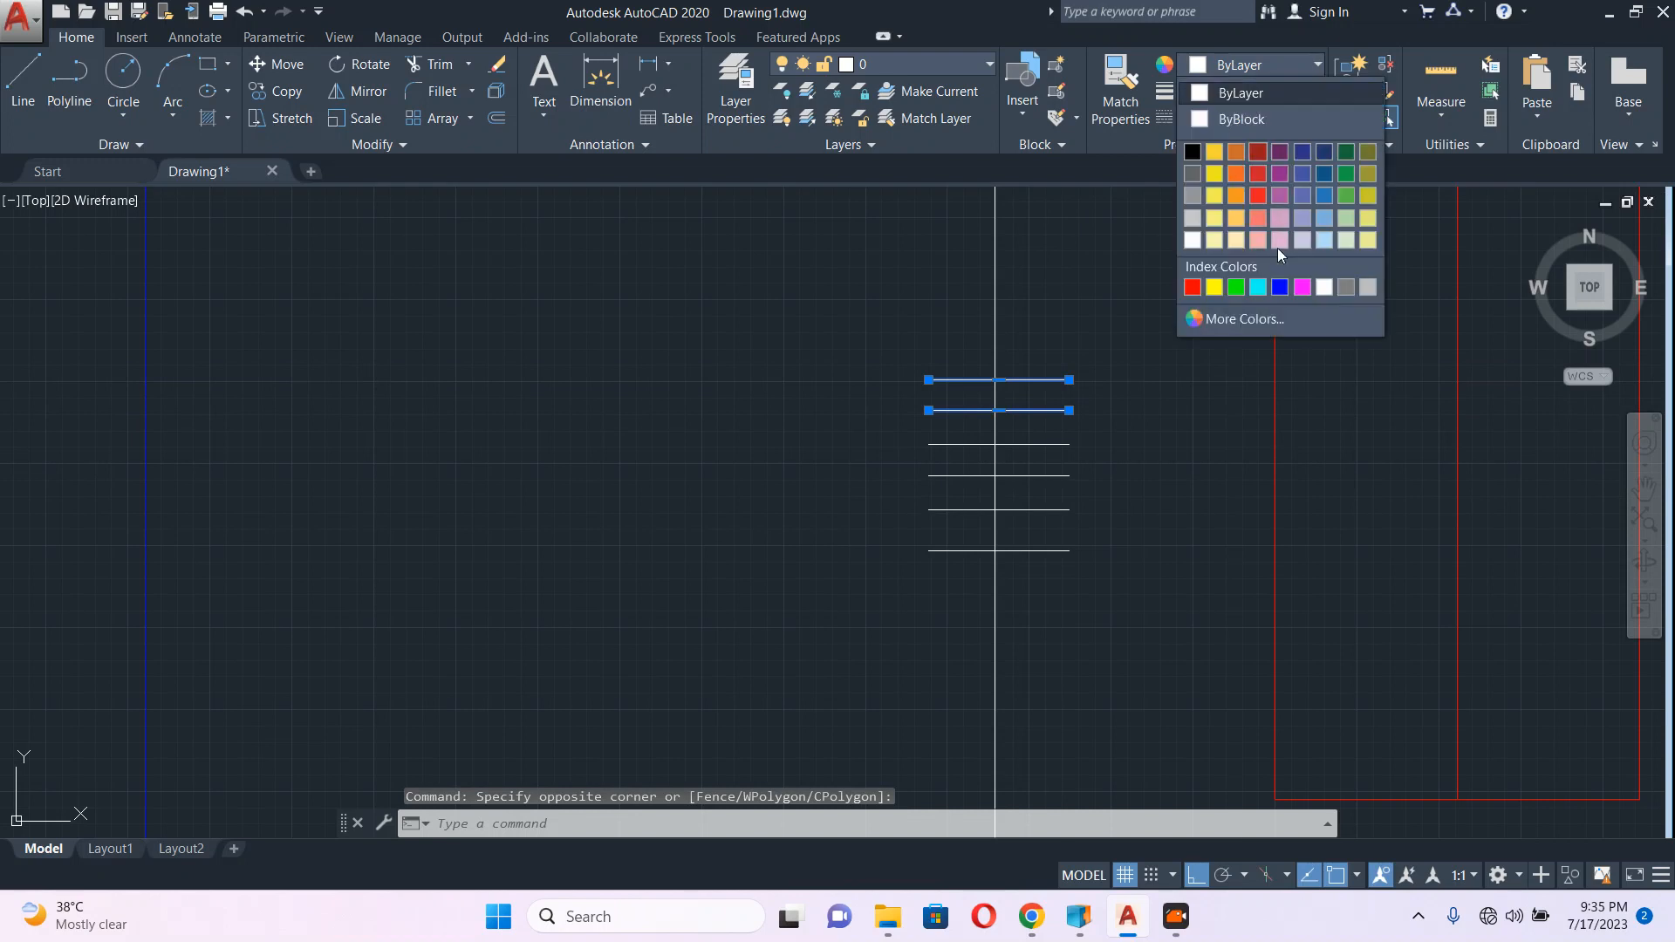
click(1234, 291)
click(1246, 290)
key(Escape)
scroll(1160, 444, down, 6)
key(Escape)
scroll(1117, 403, down, 3)
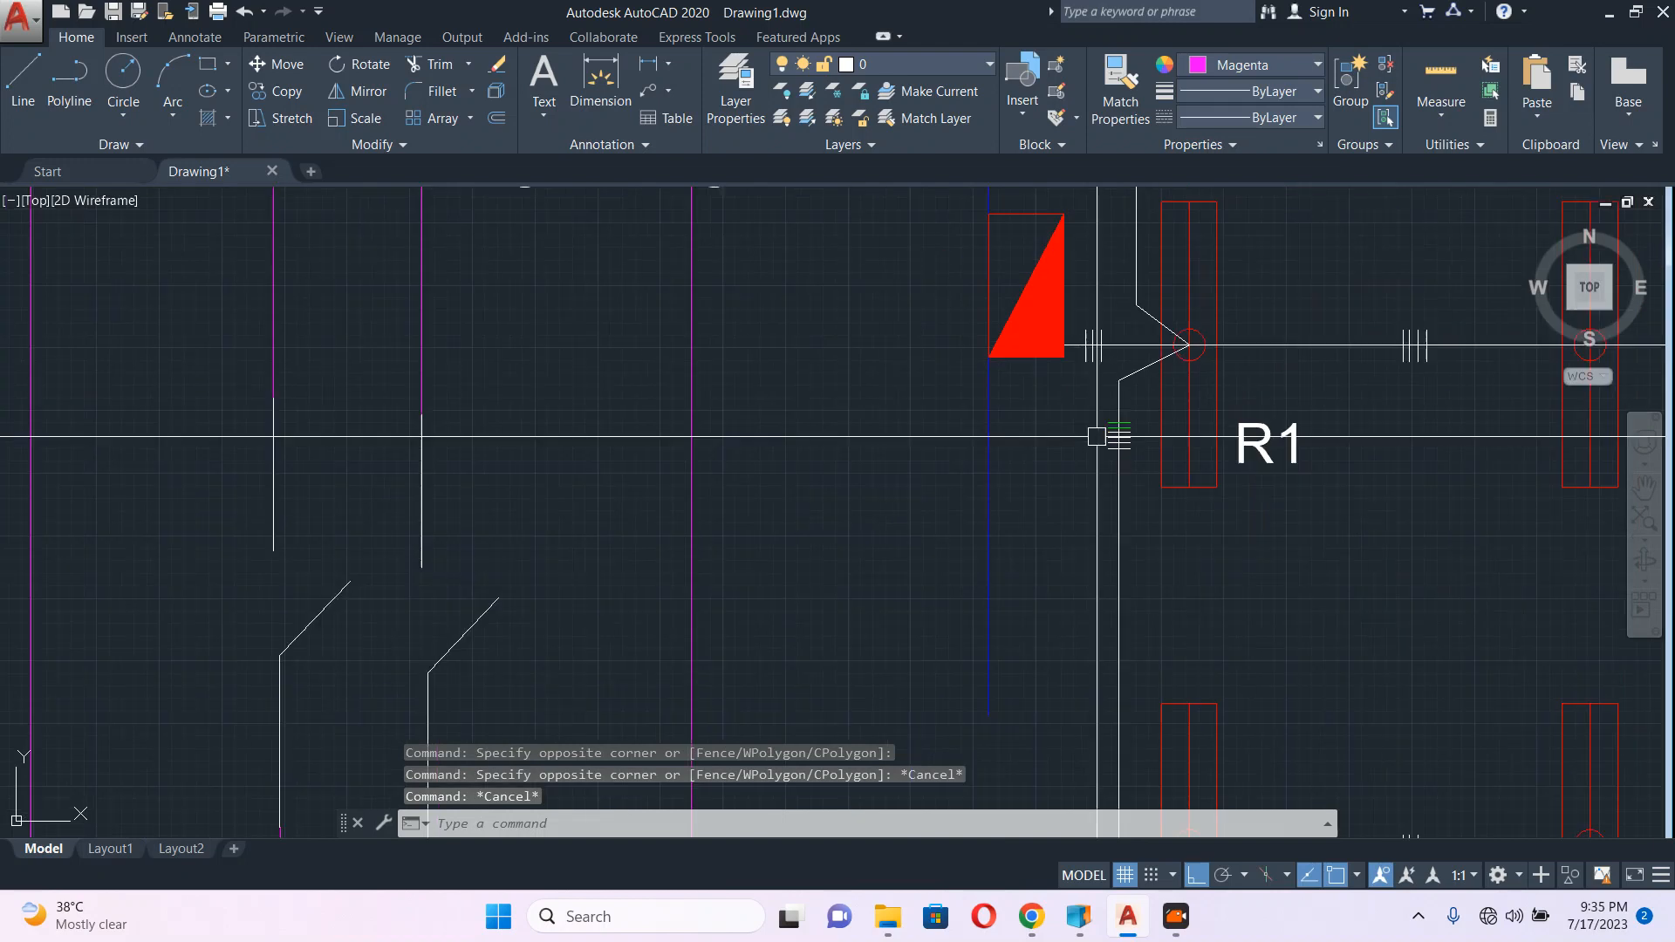
middle_drag(844, 466, 963, 577)
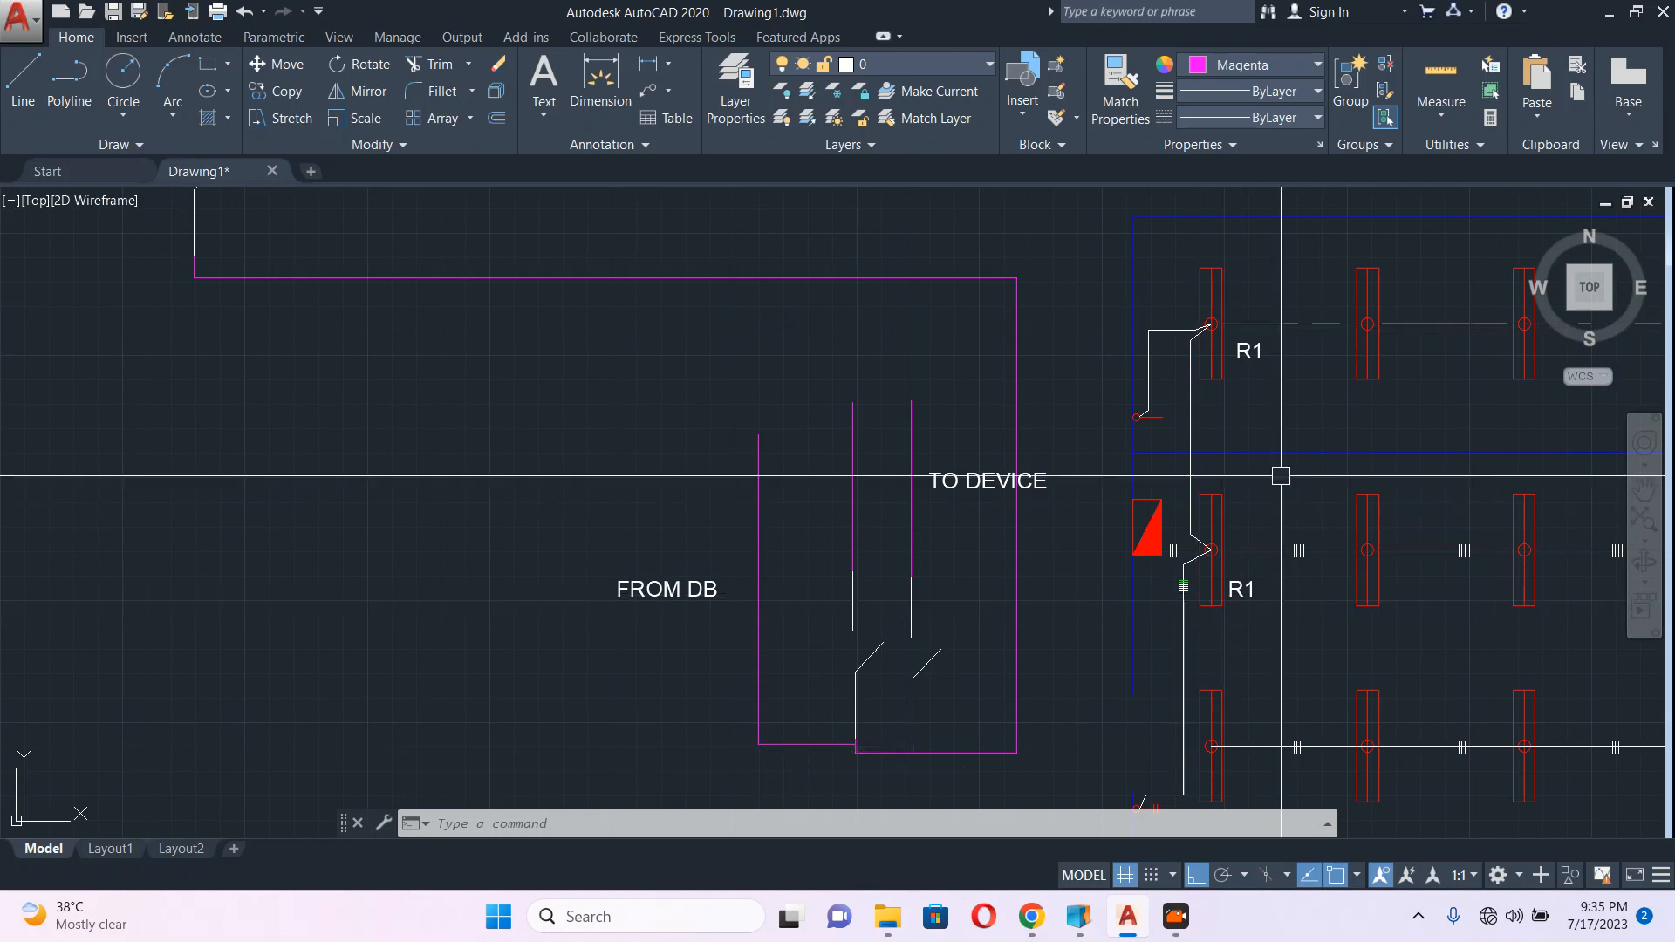
middle_drag(1200, 449, 930, 482)
scroll(911, 479, up, 5)
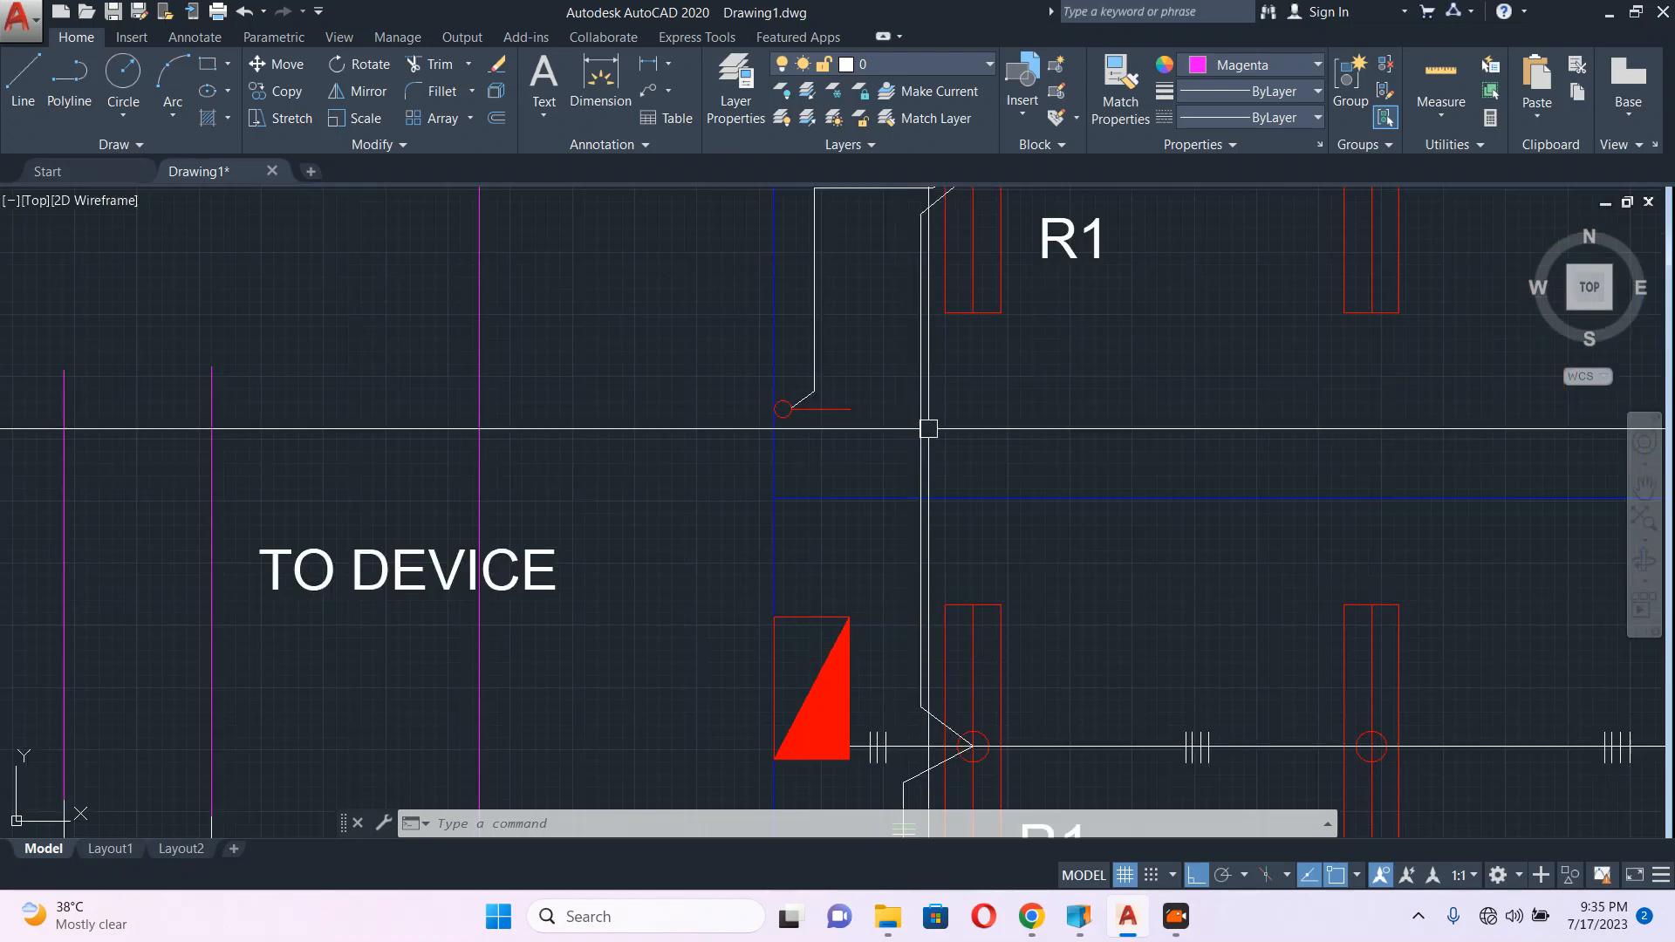
middle_drag(1300, 684, 1234, 571)
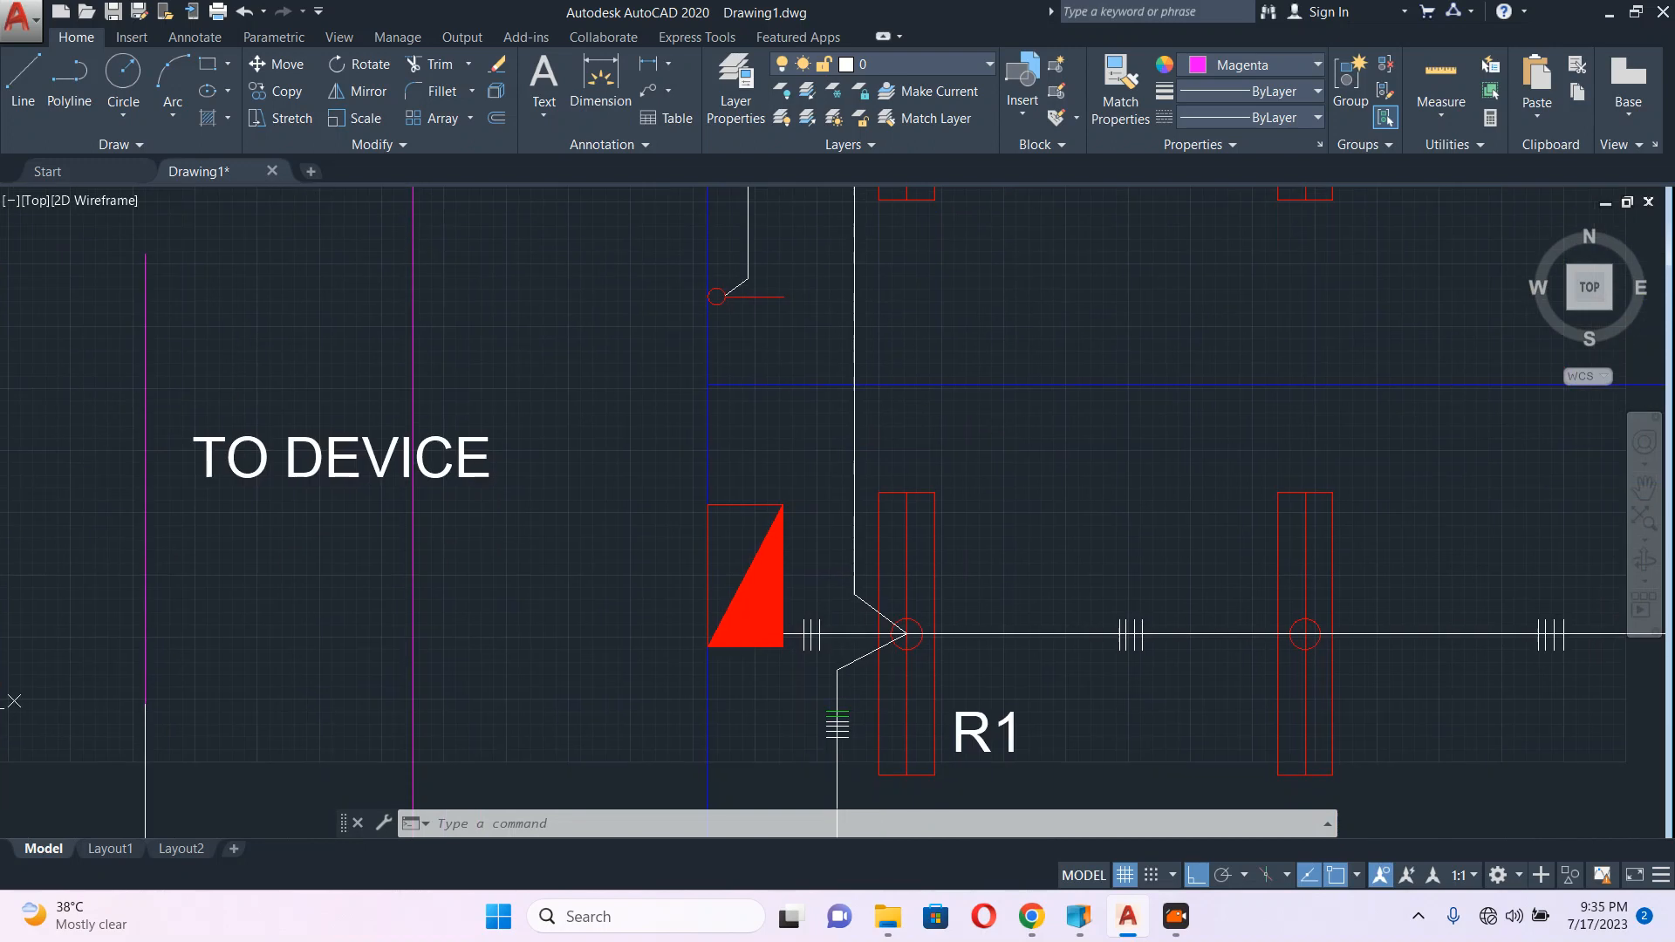
mouse_move(964, 441)
middle_down()
mouse_move(998, 573)
mouse_move(933, 604)
mouse_move(927, 328)
middle_up()
scroll(859, 610, up, 6)
click(733, 535)
click(909, 455)
text(q)
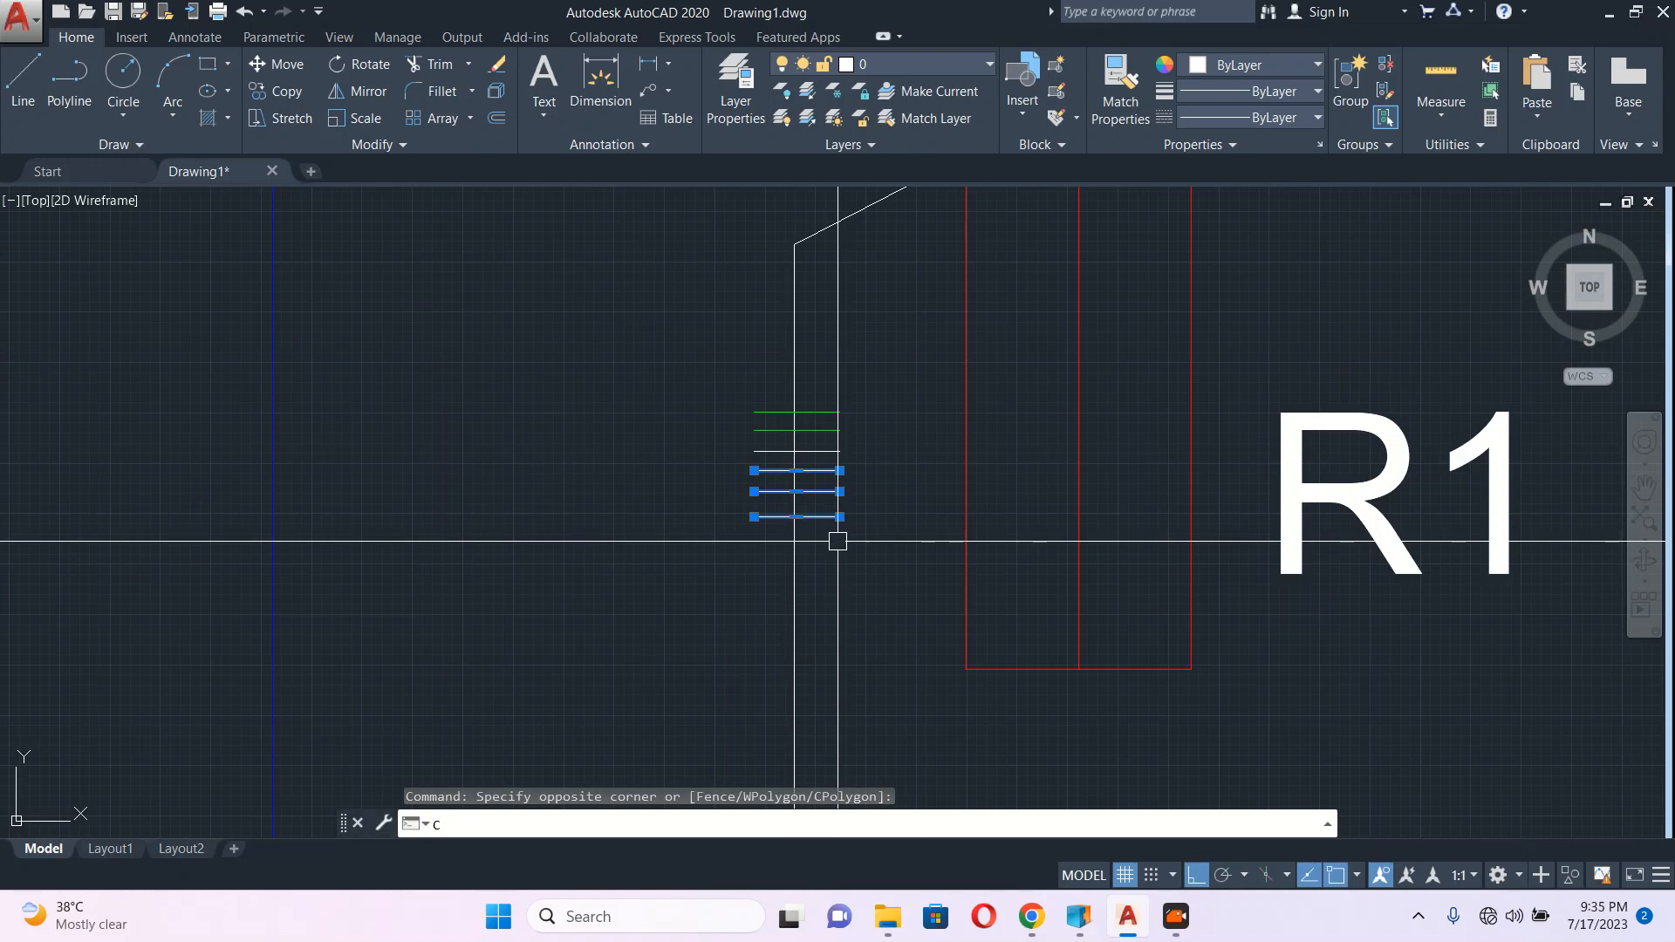
key(Return)
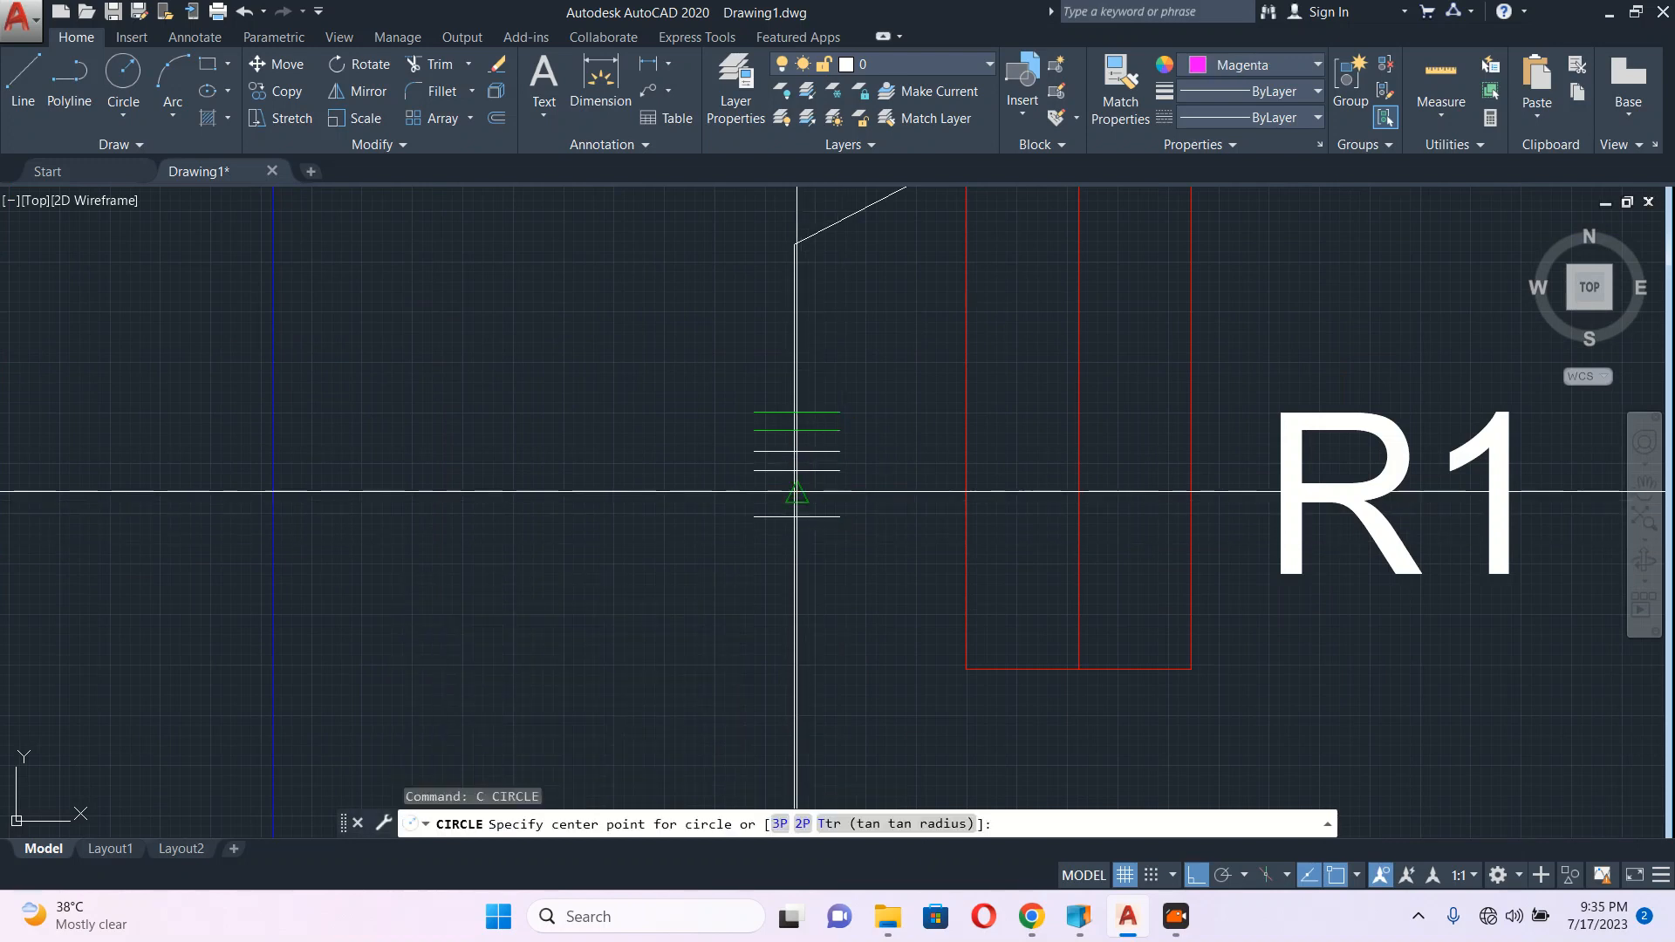
click(795, 491)
key(Escape)
Step: Copy the lowest three white tick marks from the lower switch wire onto the vertical link wire, level with the upper room's switch
click(723, 535)
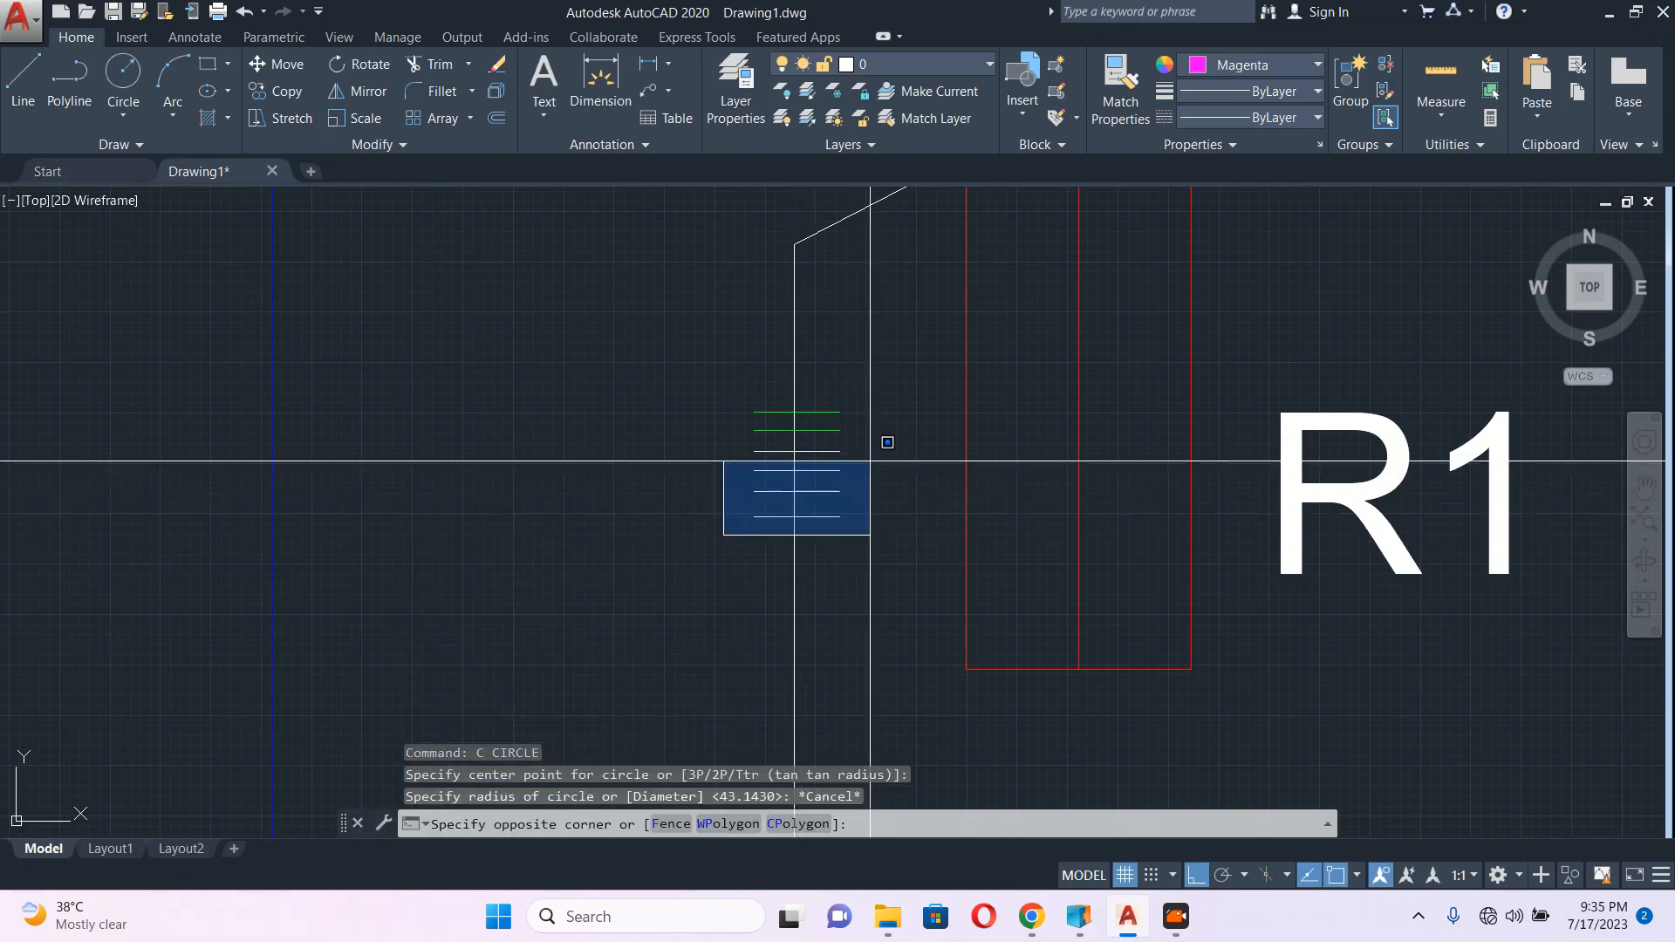
click(870, 460)
text(co)
key(Return)
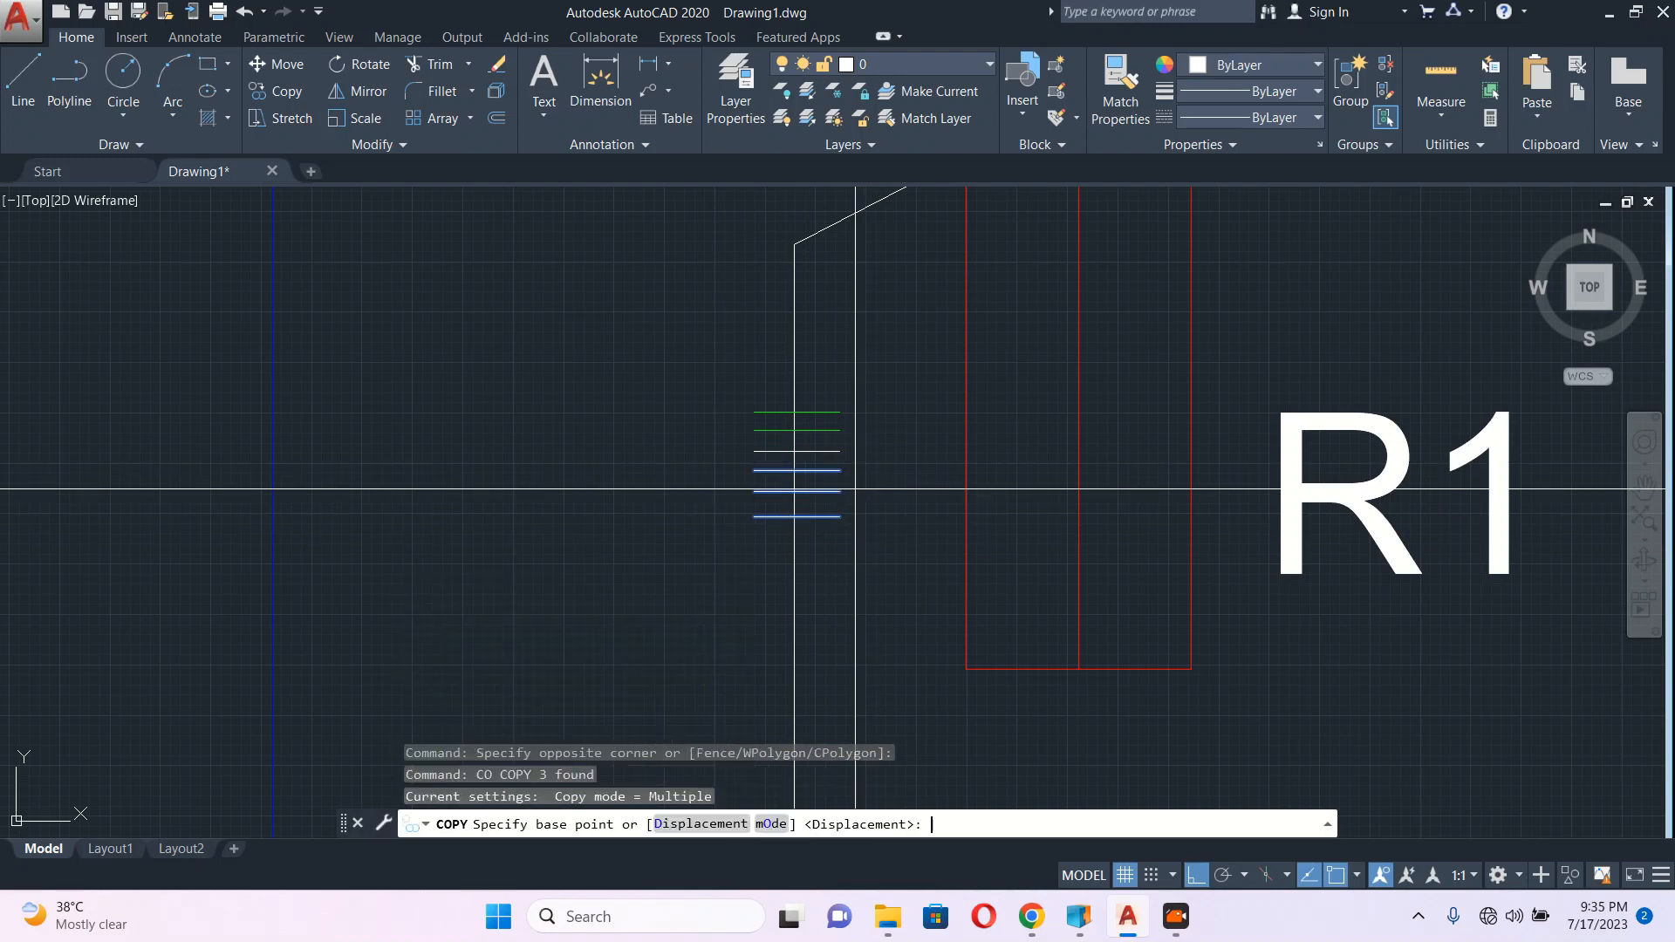
click(795, 470)
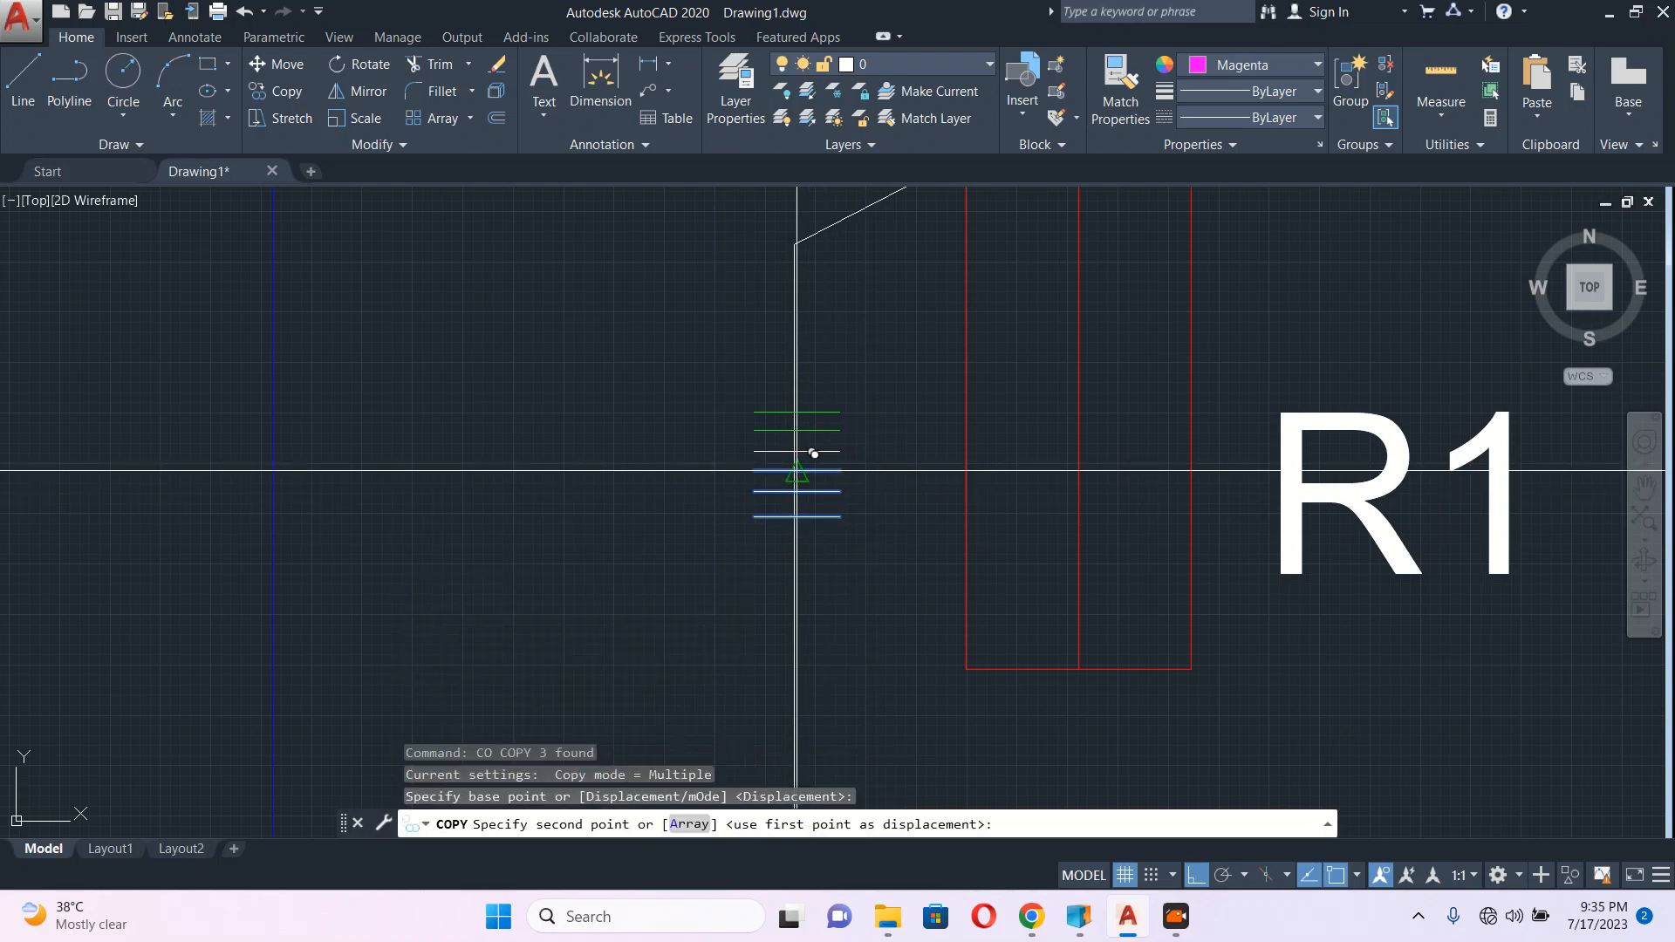
scroll(813, 454, down, 5)
click(910, 329)
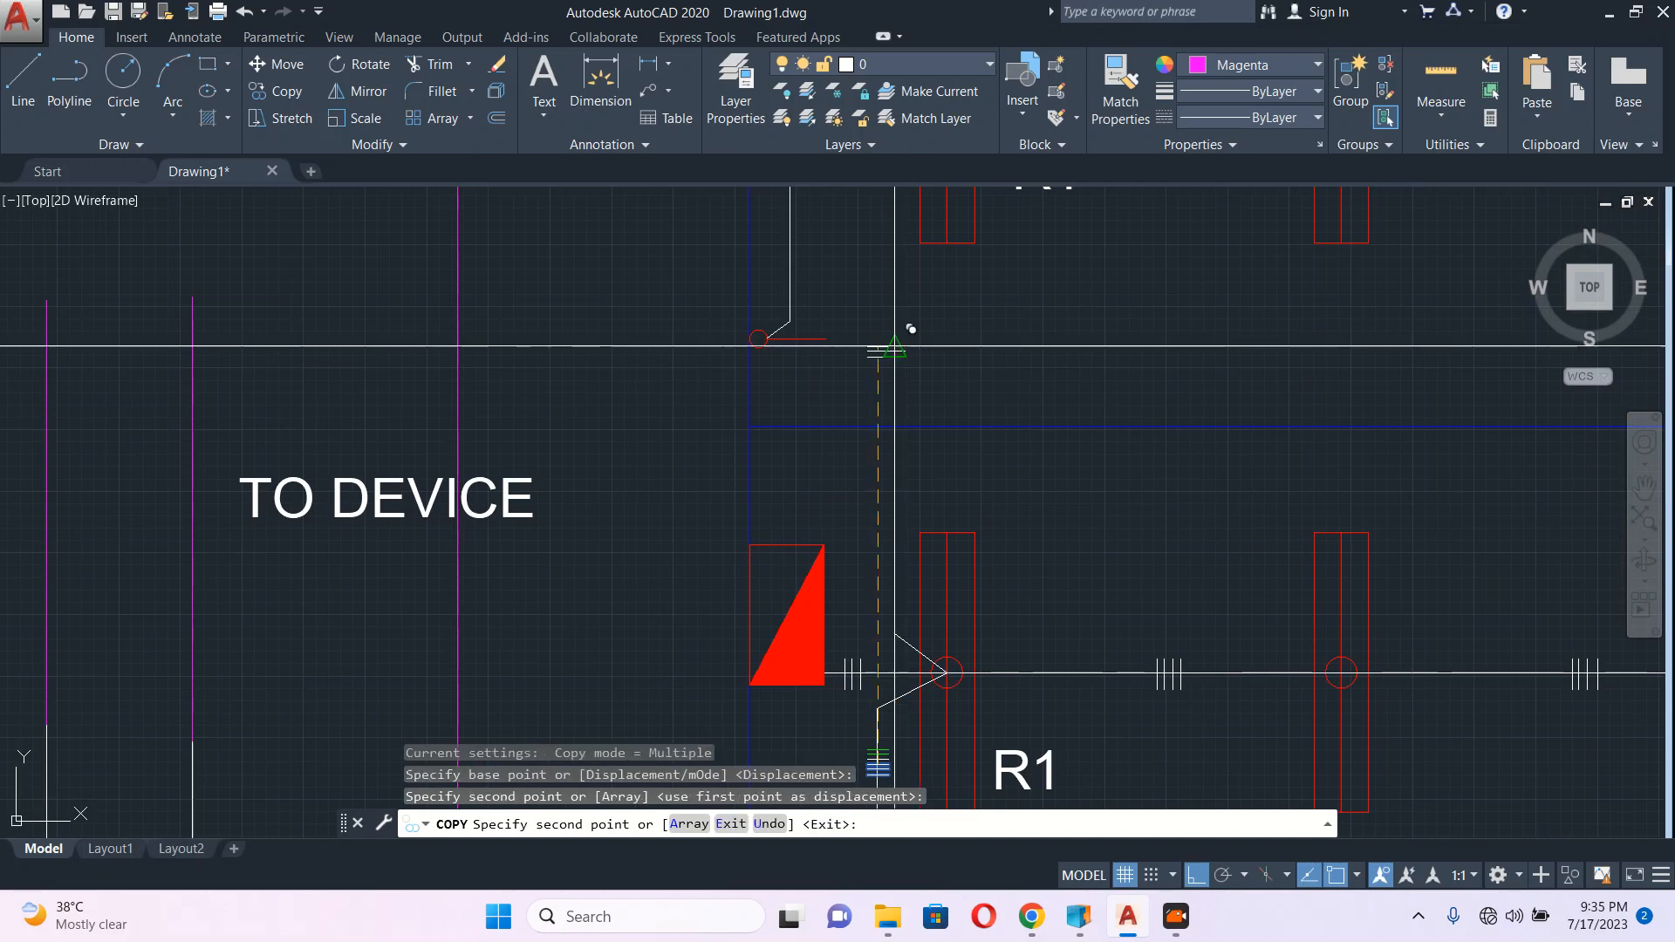
key(Escape)
Step: Examine the tick marks on the vertical link wire and around the first light junction beside the distribution board
mouse_move(977, 609)
middle_down()
mouse_move(860, 489)
mouse_move(935, 616)
mouse_move(900, 589)
middle_up()
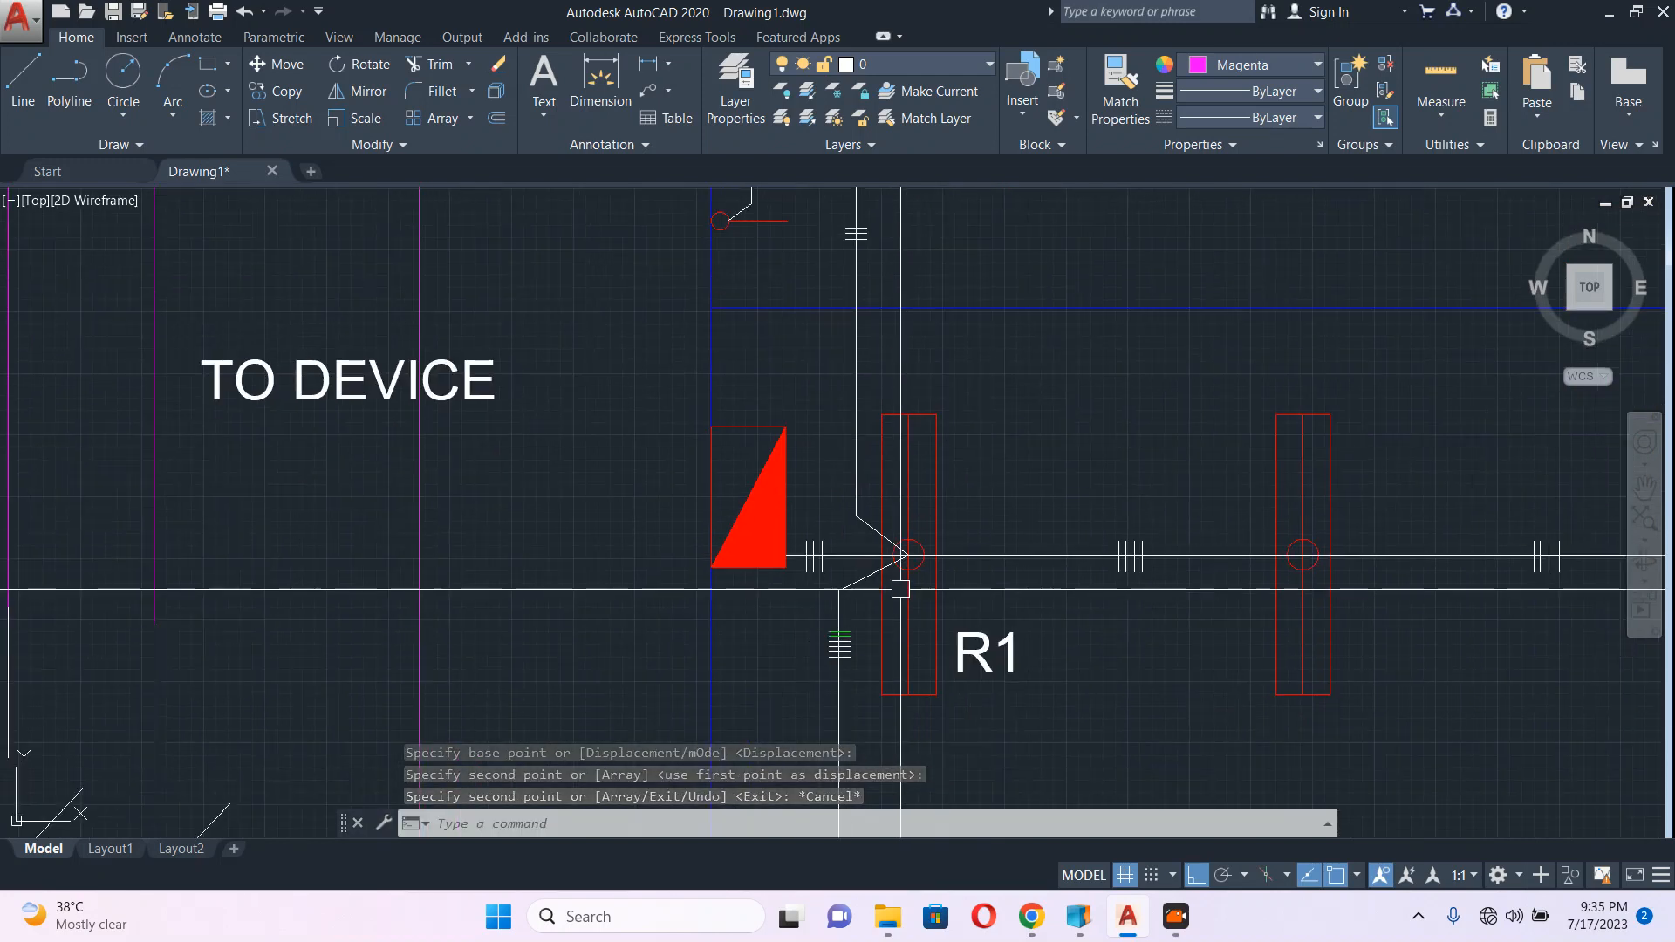
scroll(900, 588, up, 4)
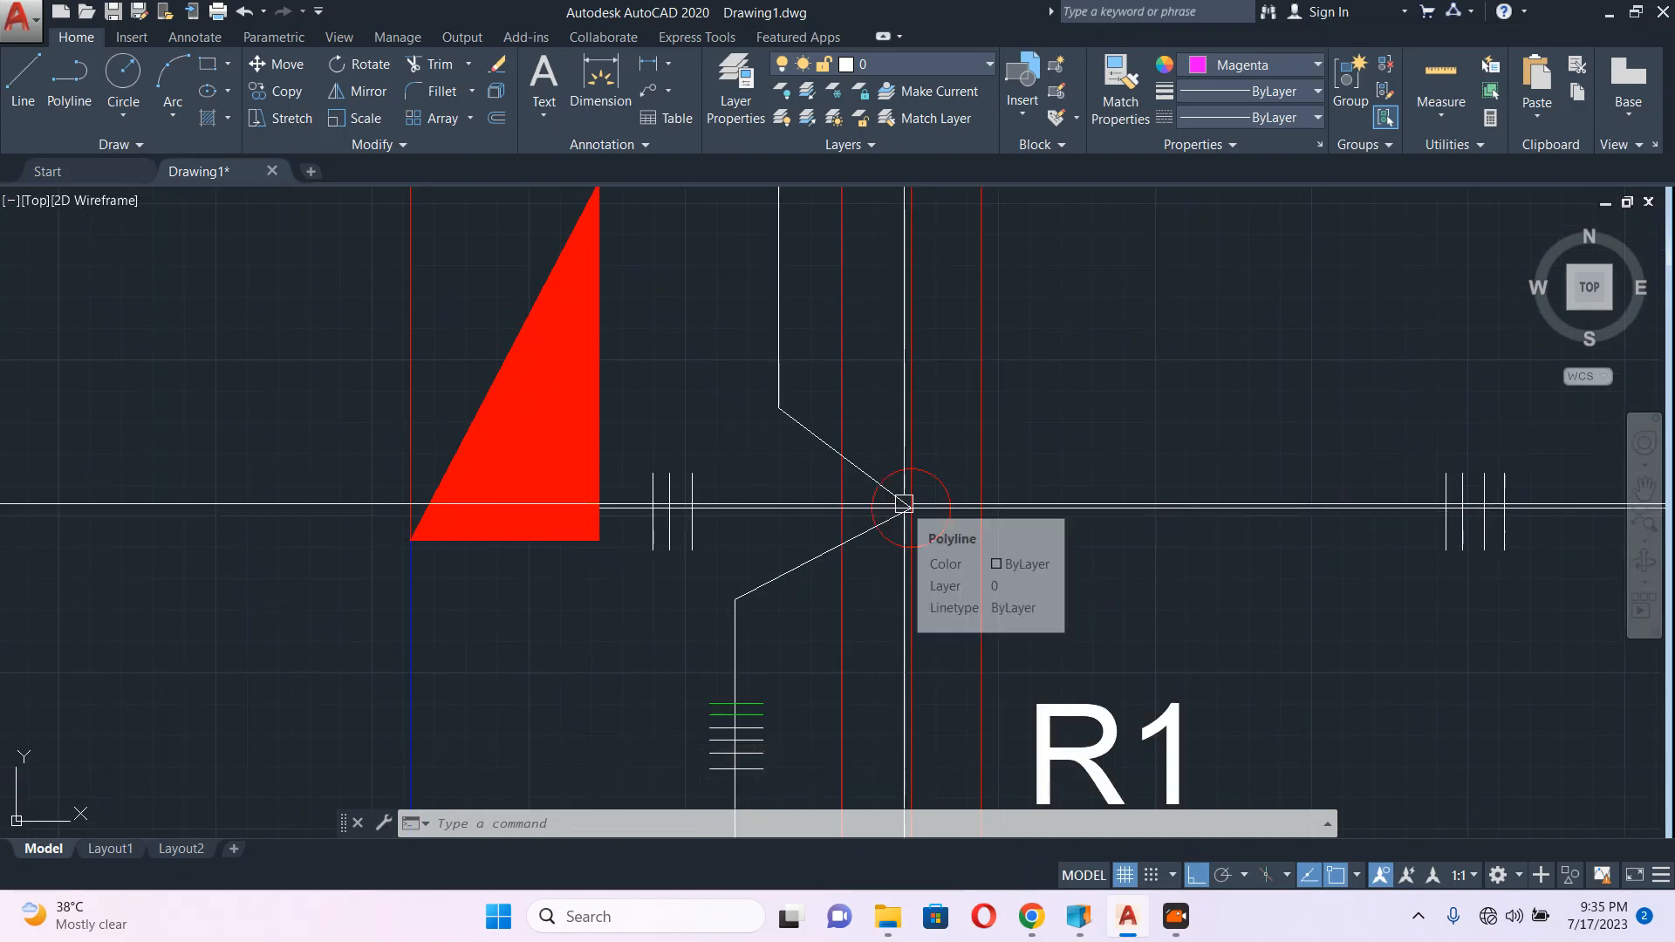
scroll(936, 553, down, 5)
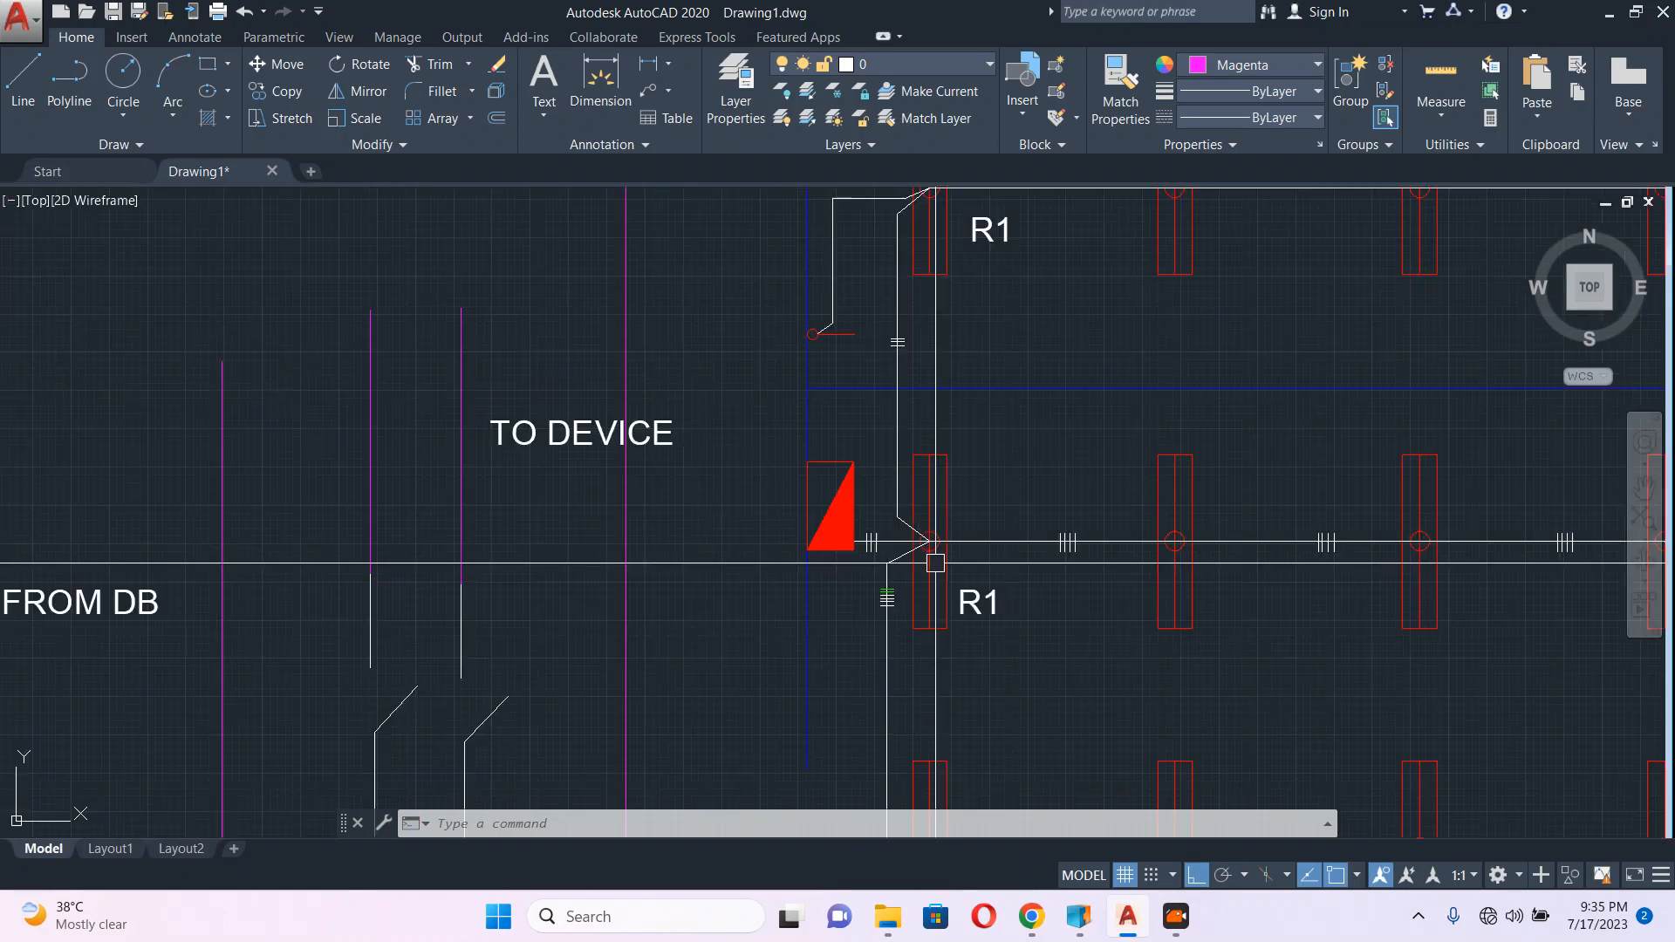
middle_drag(896, 334, 878, 497)
scroll(877, 500, up, 2)
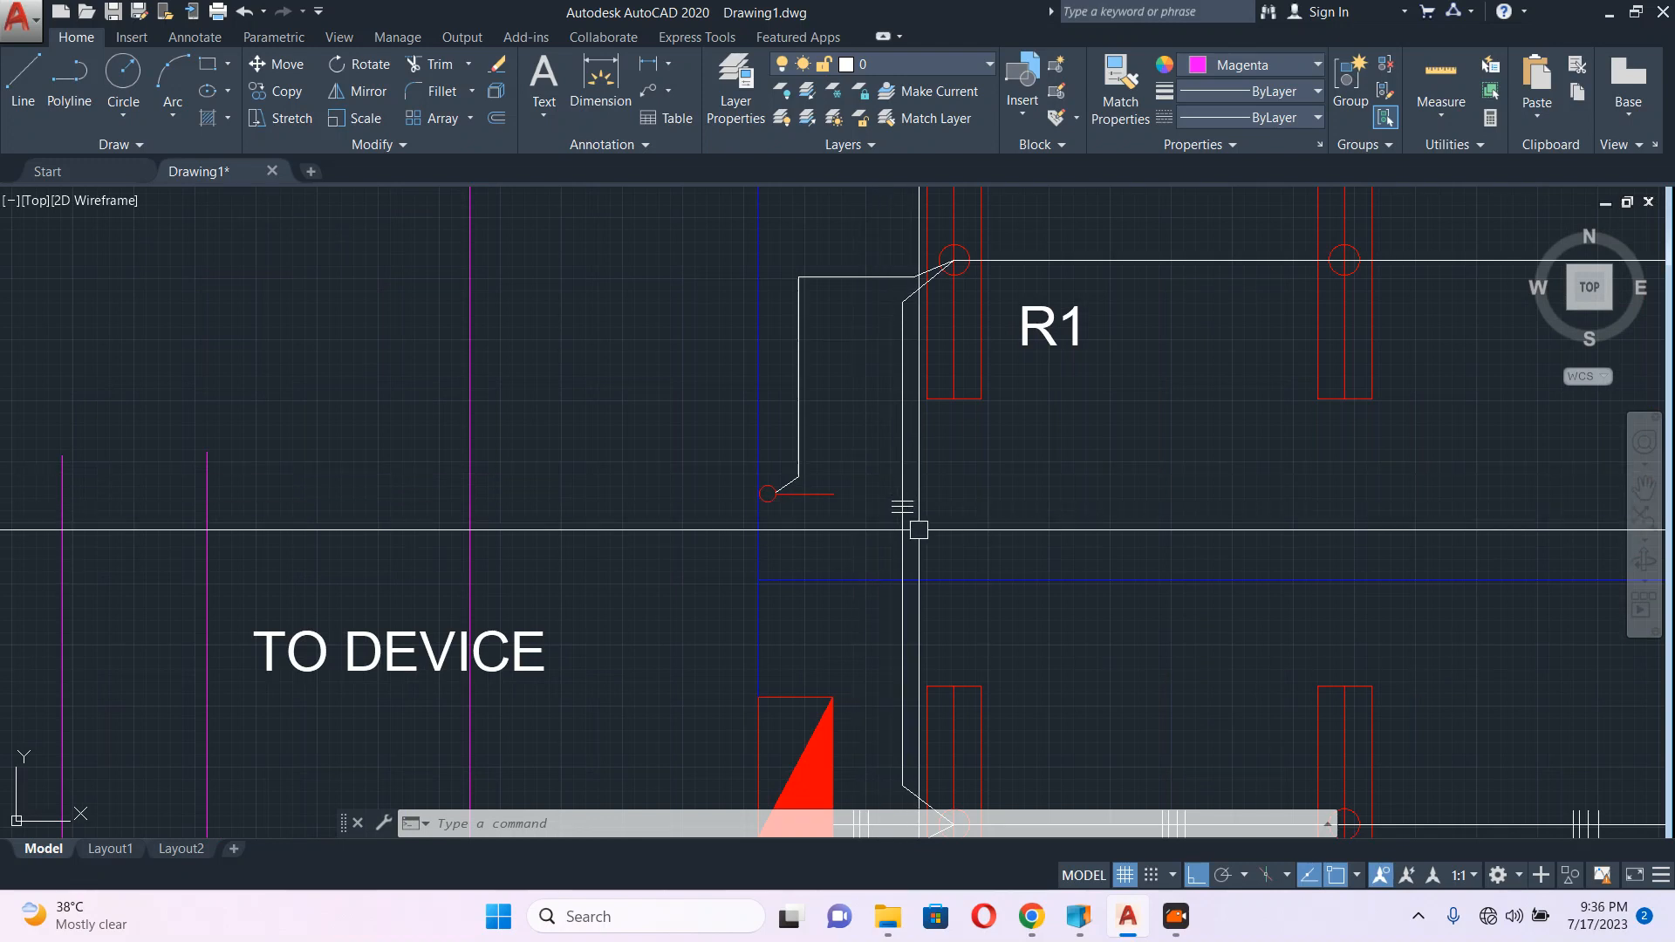
mouse_move(934, 510)
middle_down()
mouse_move(897, 437)
mouse_move(897, 289)
middle_up()
scroll(897, 289, down, 4)
scroll(907, 441, up, 4)
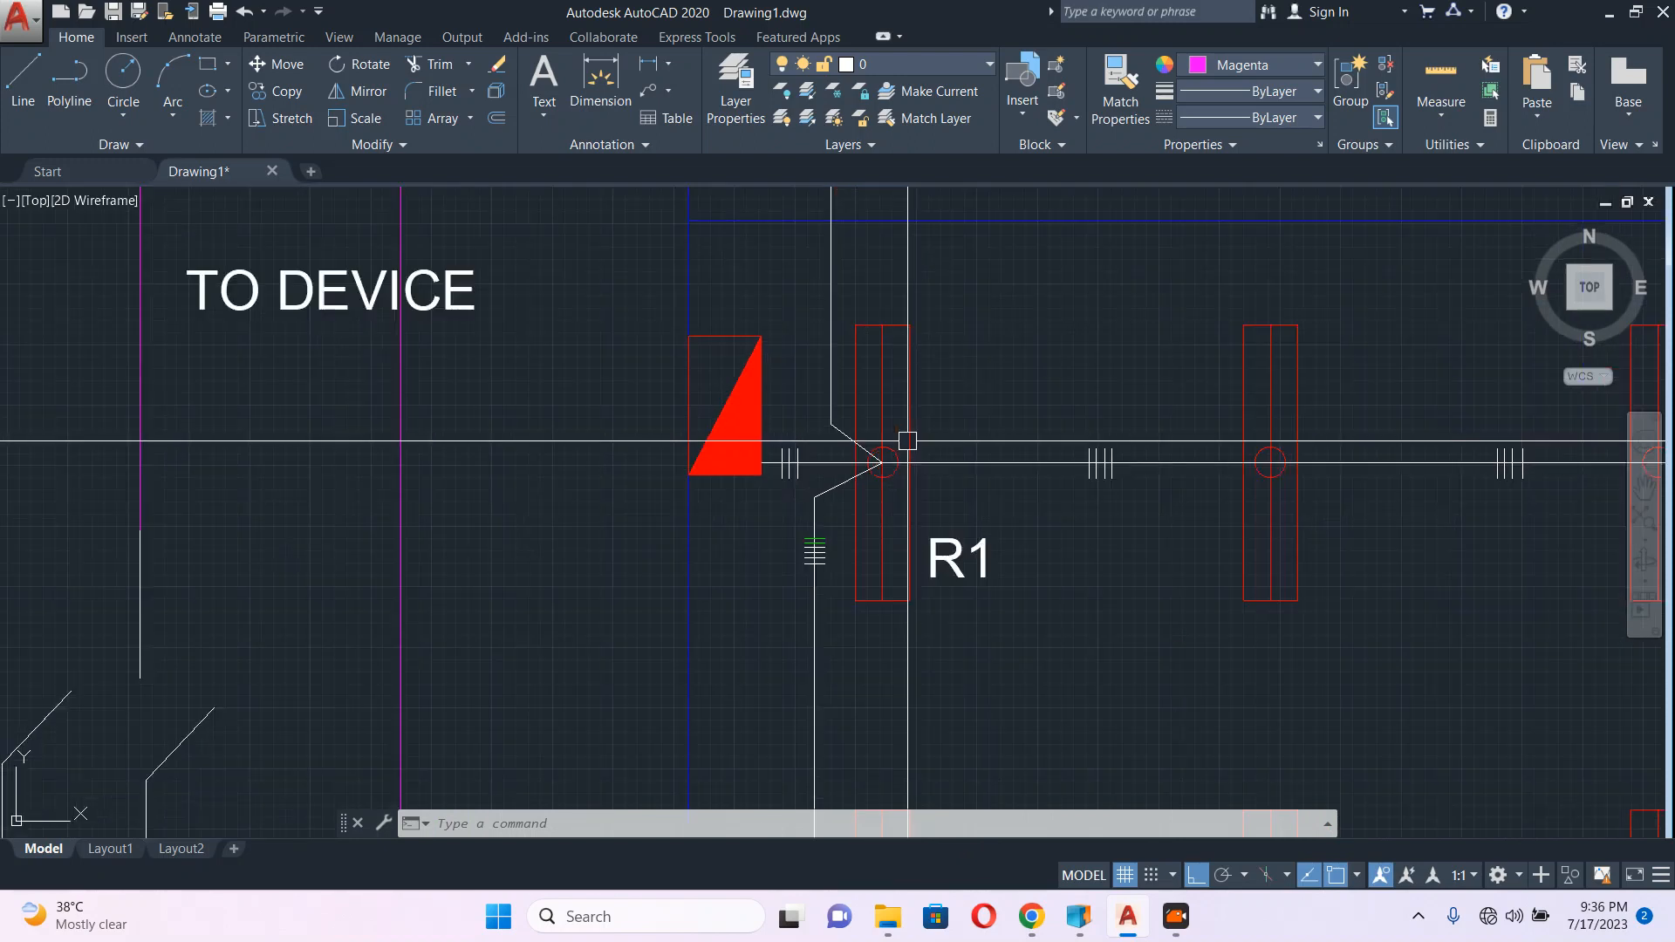
middle_drag(891, 314, 913, 436)
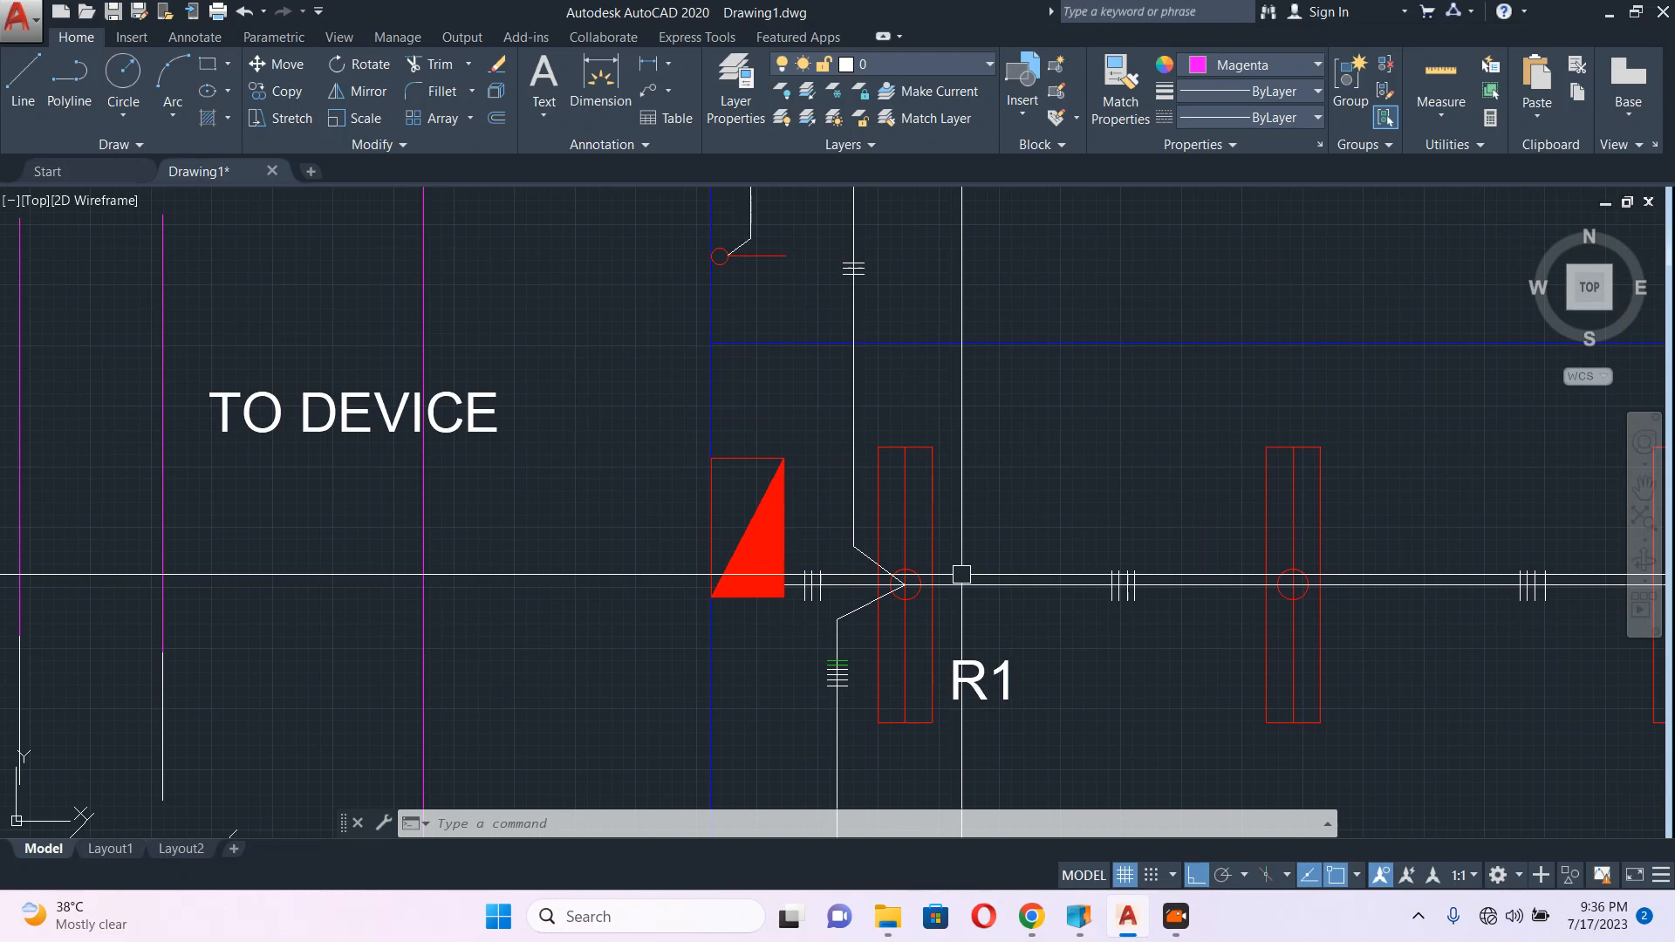
middle_drag(960, 572, 916, 396)
scroll(928, 406, up, 5)
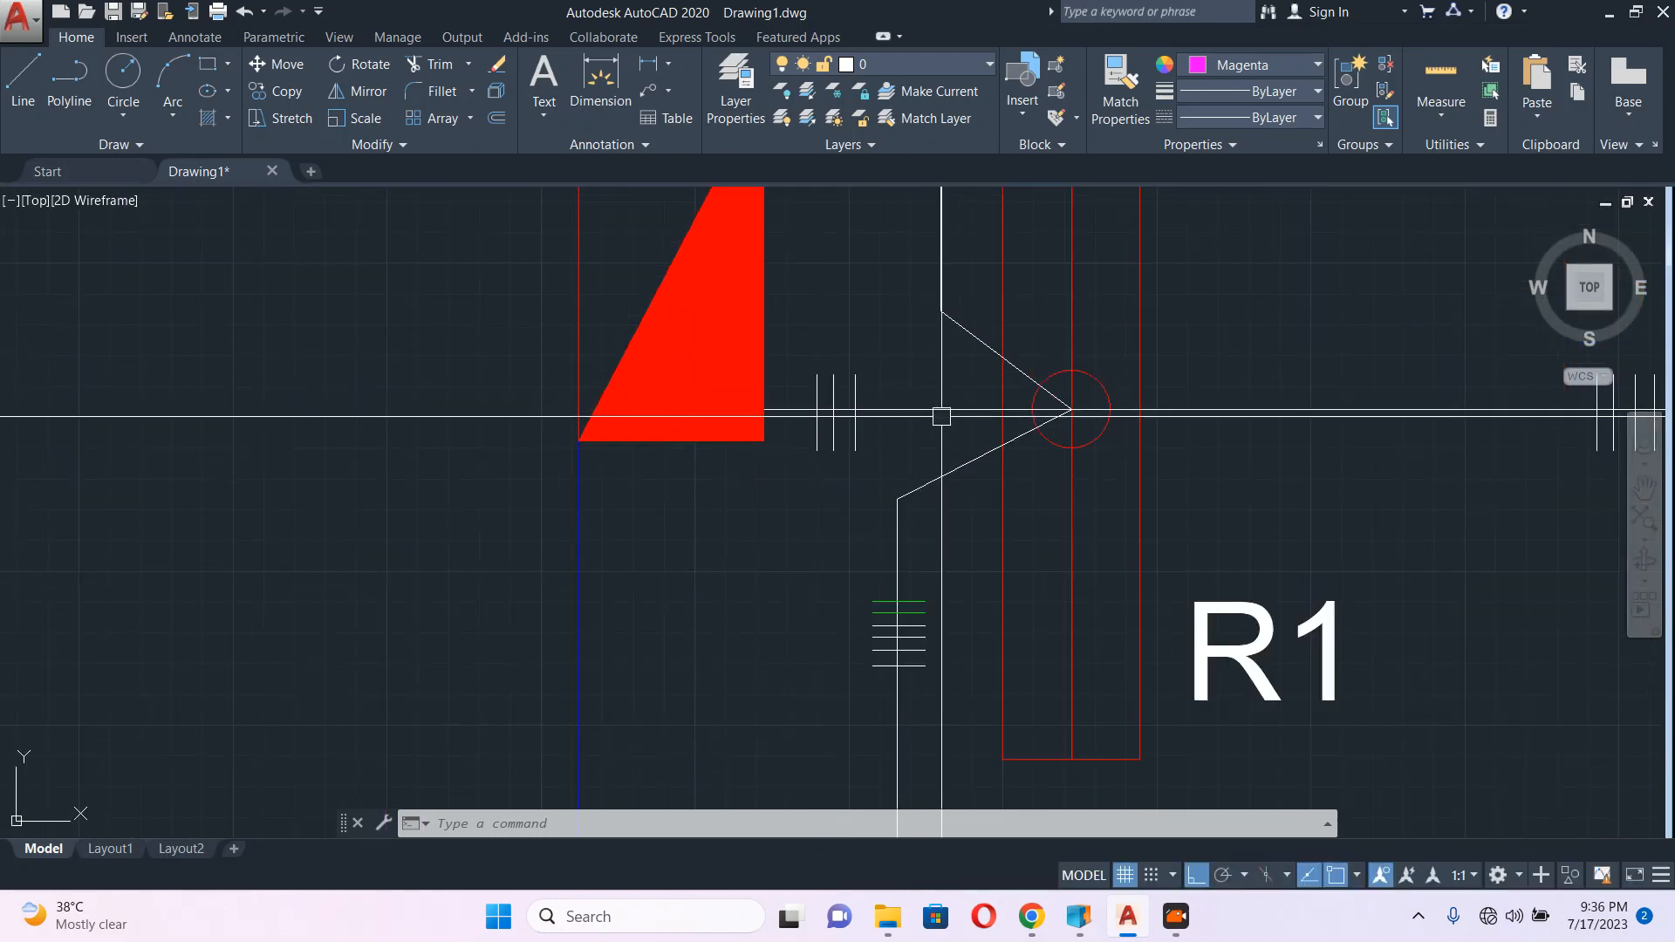
middle_drag(1072, 394, 937, 417)
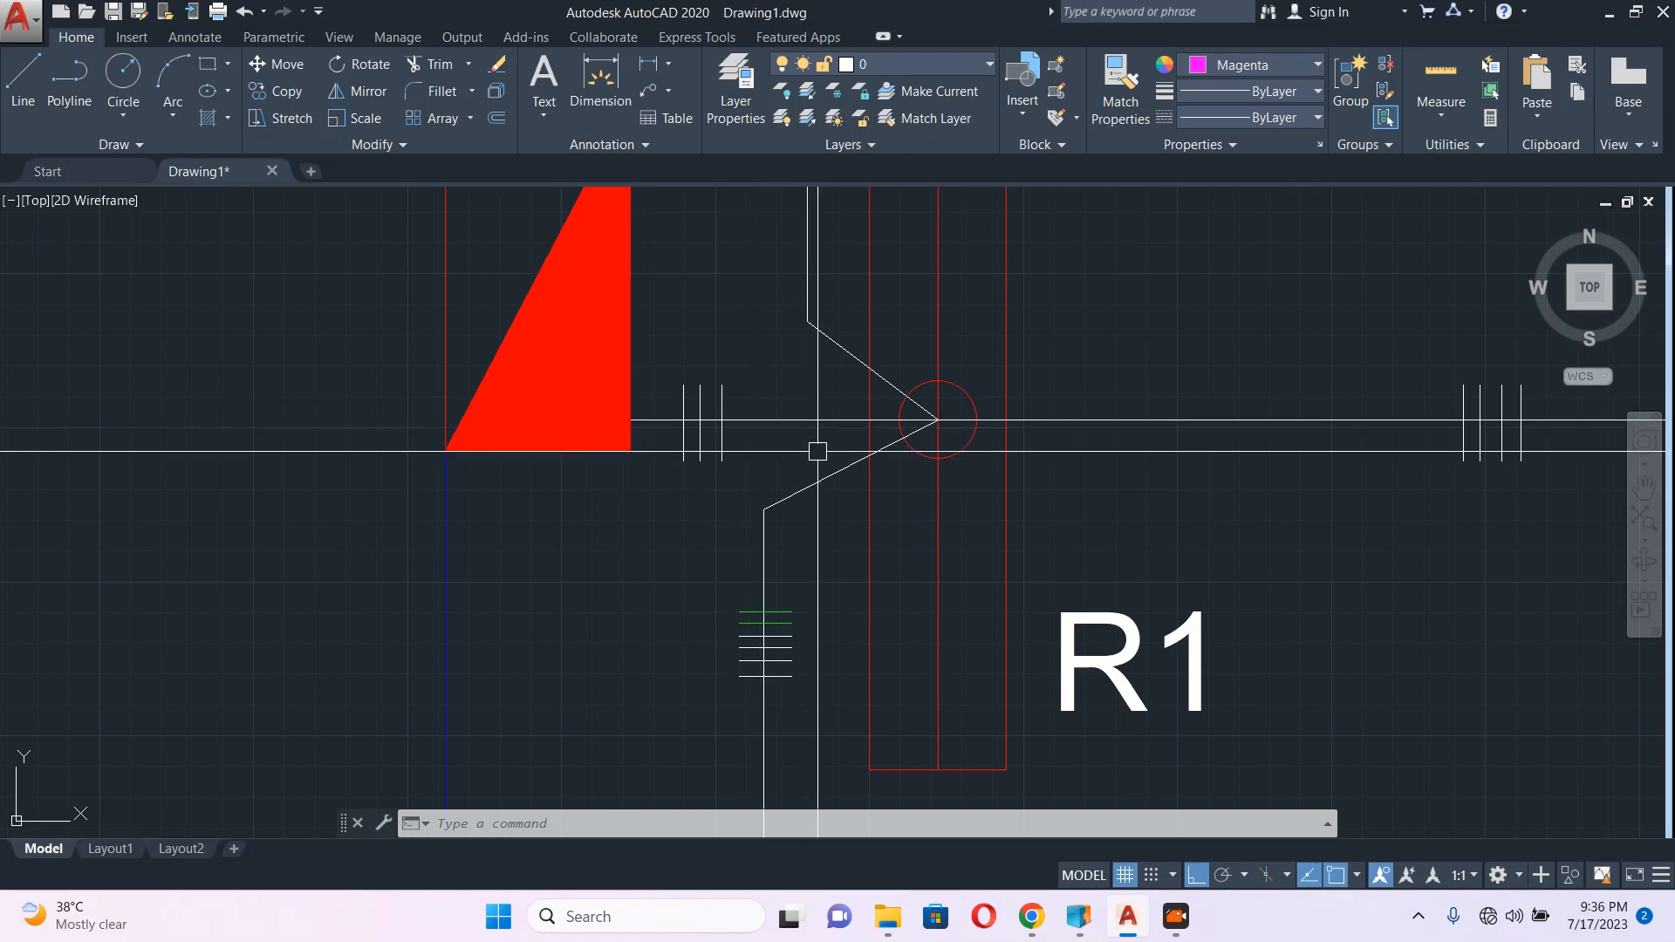
scroll(797, 449, down, 10)
Step: Trace the magenta wire to the remote third switch and compare it with the plan's junction and the upper room's switch wire
click(708, 606)
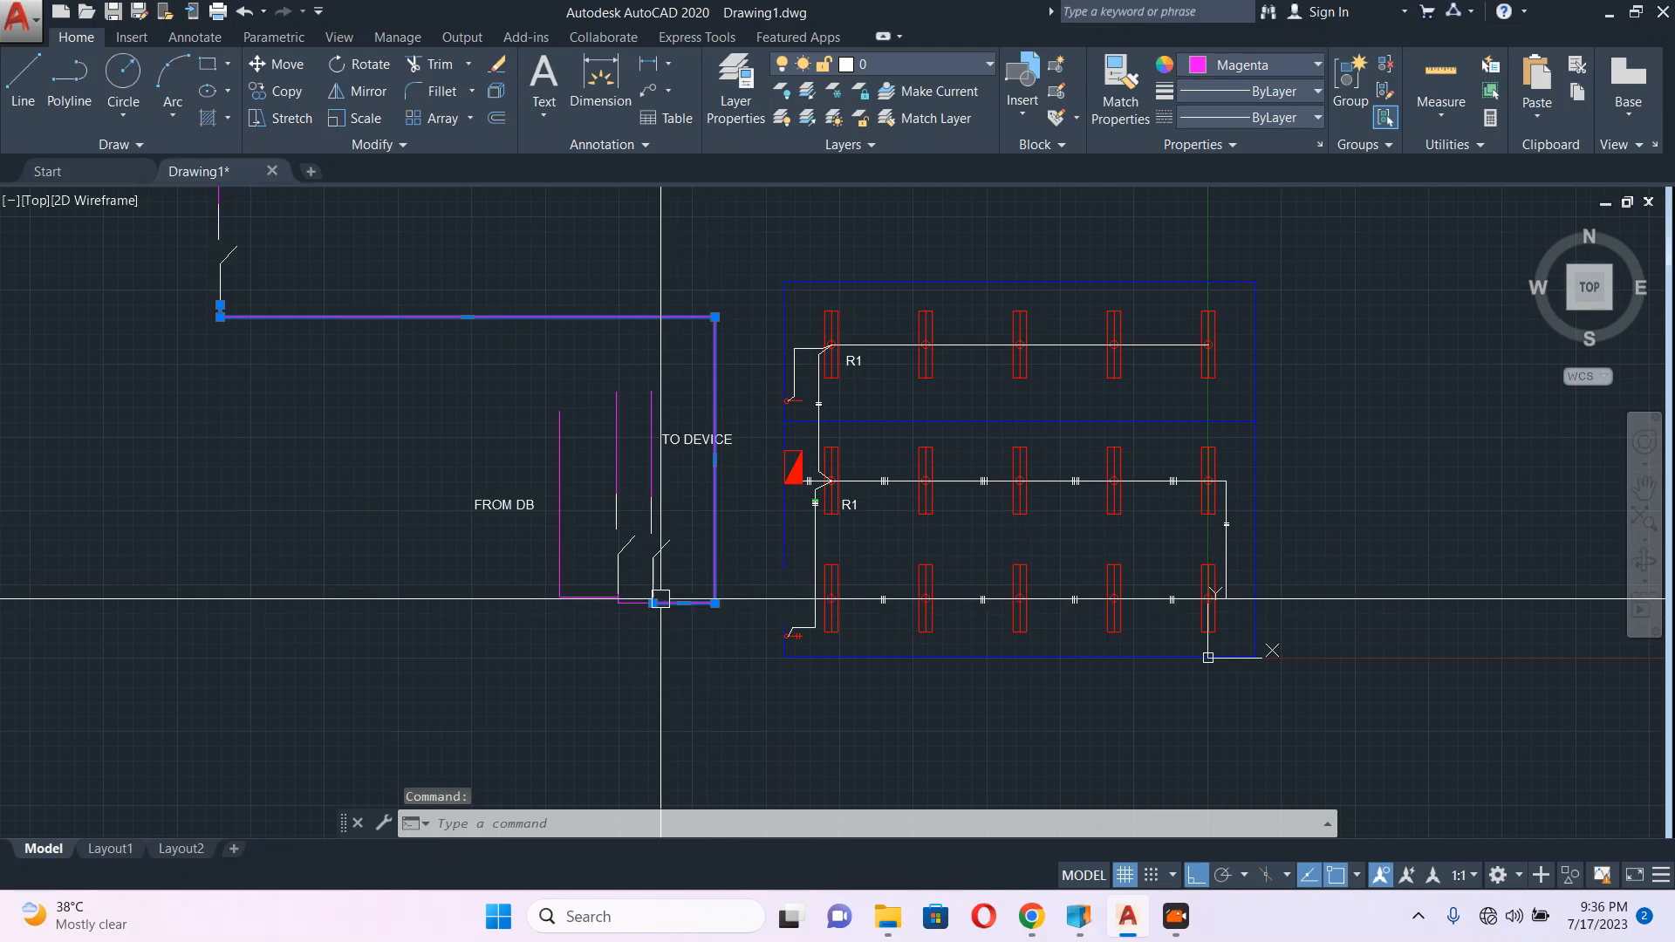
scroll(833, 488, up, 8)
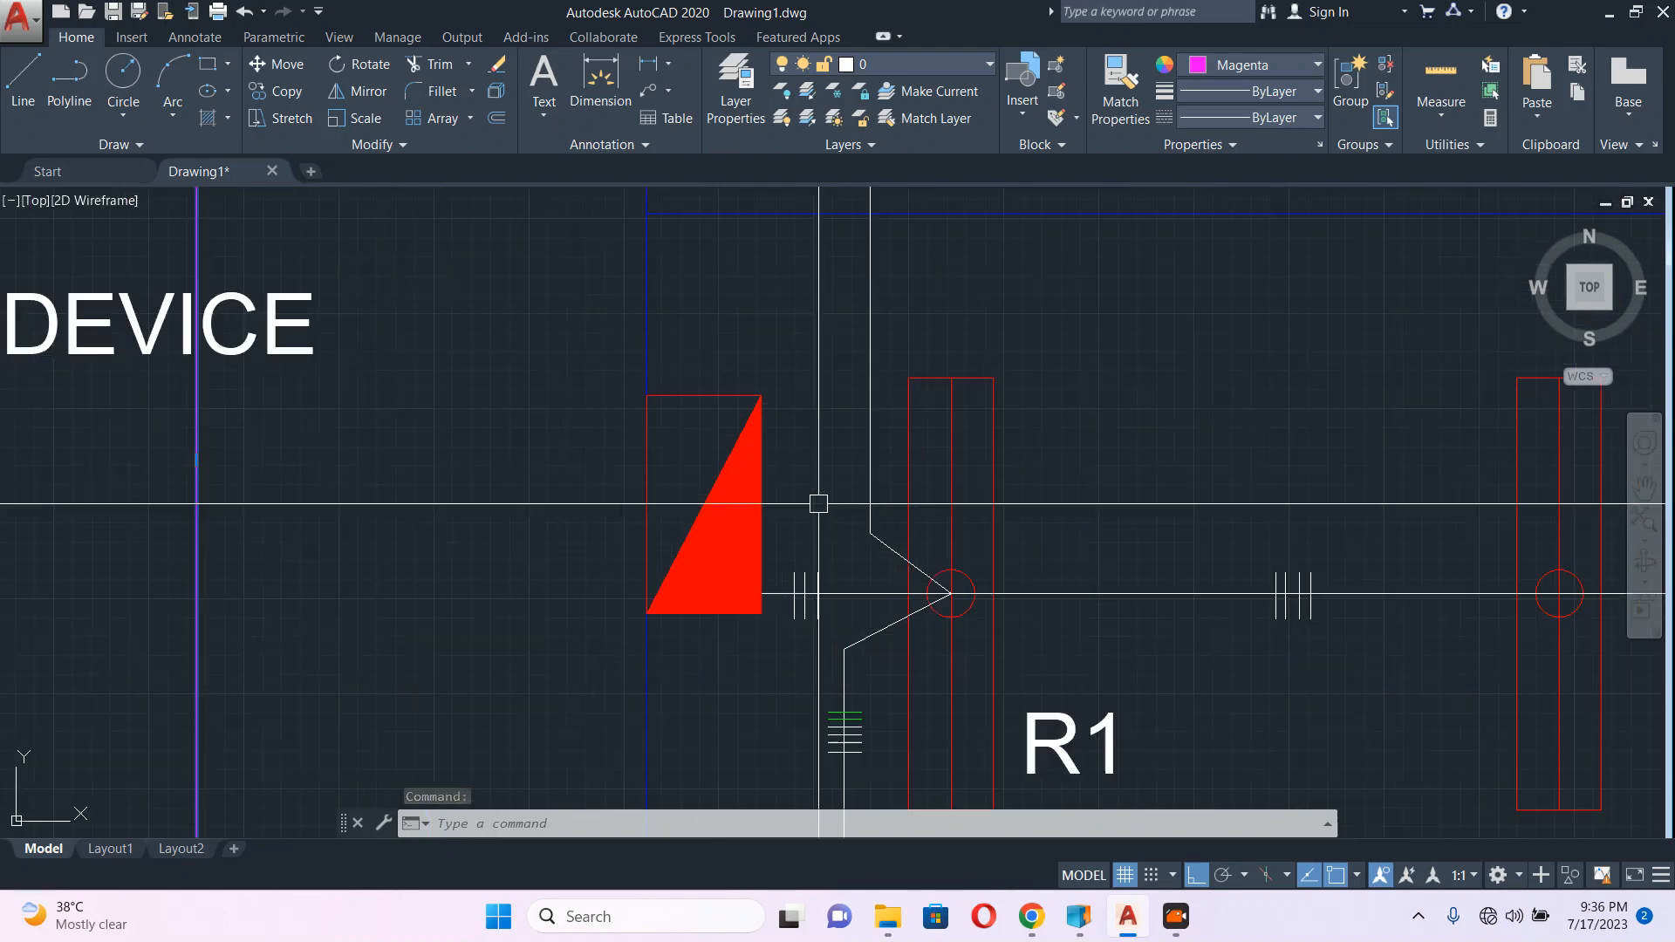
key(Escape)
scroll(946, 588, up, 4)
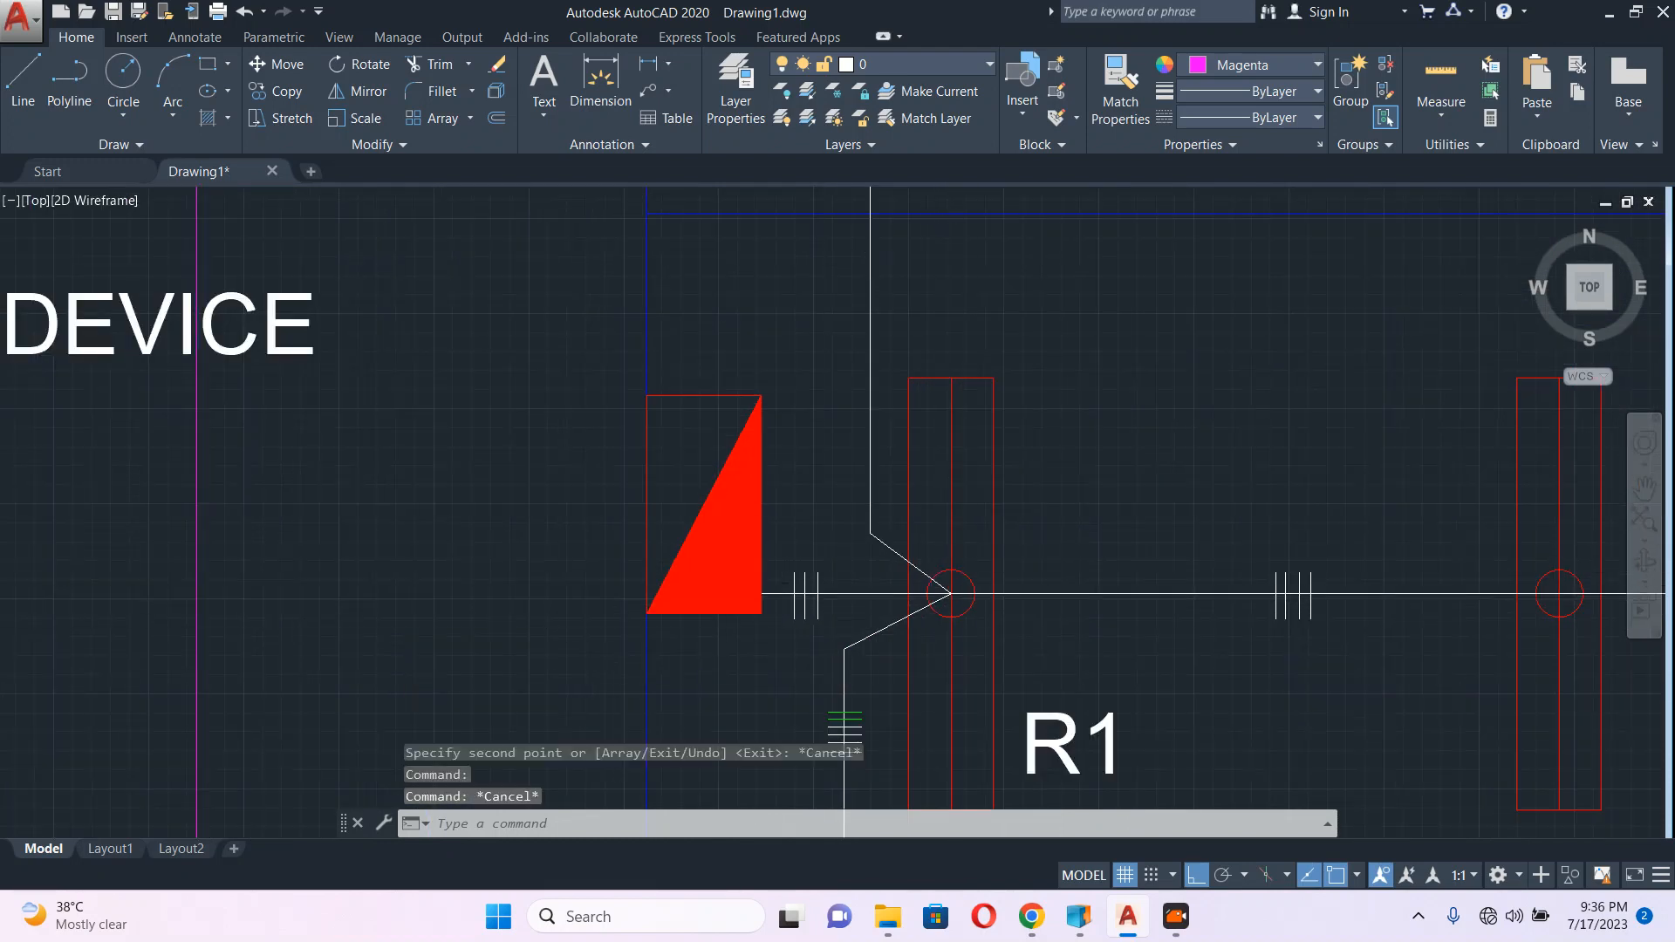
middle_drag(954, 637, 840, 474)
scroll(872, 478, down, 4)
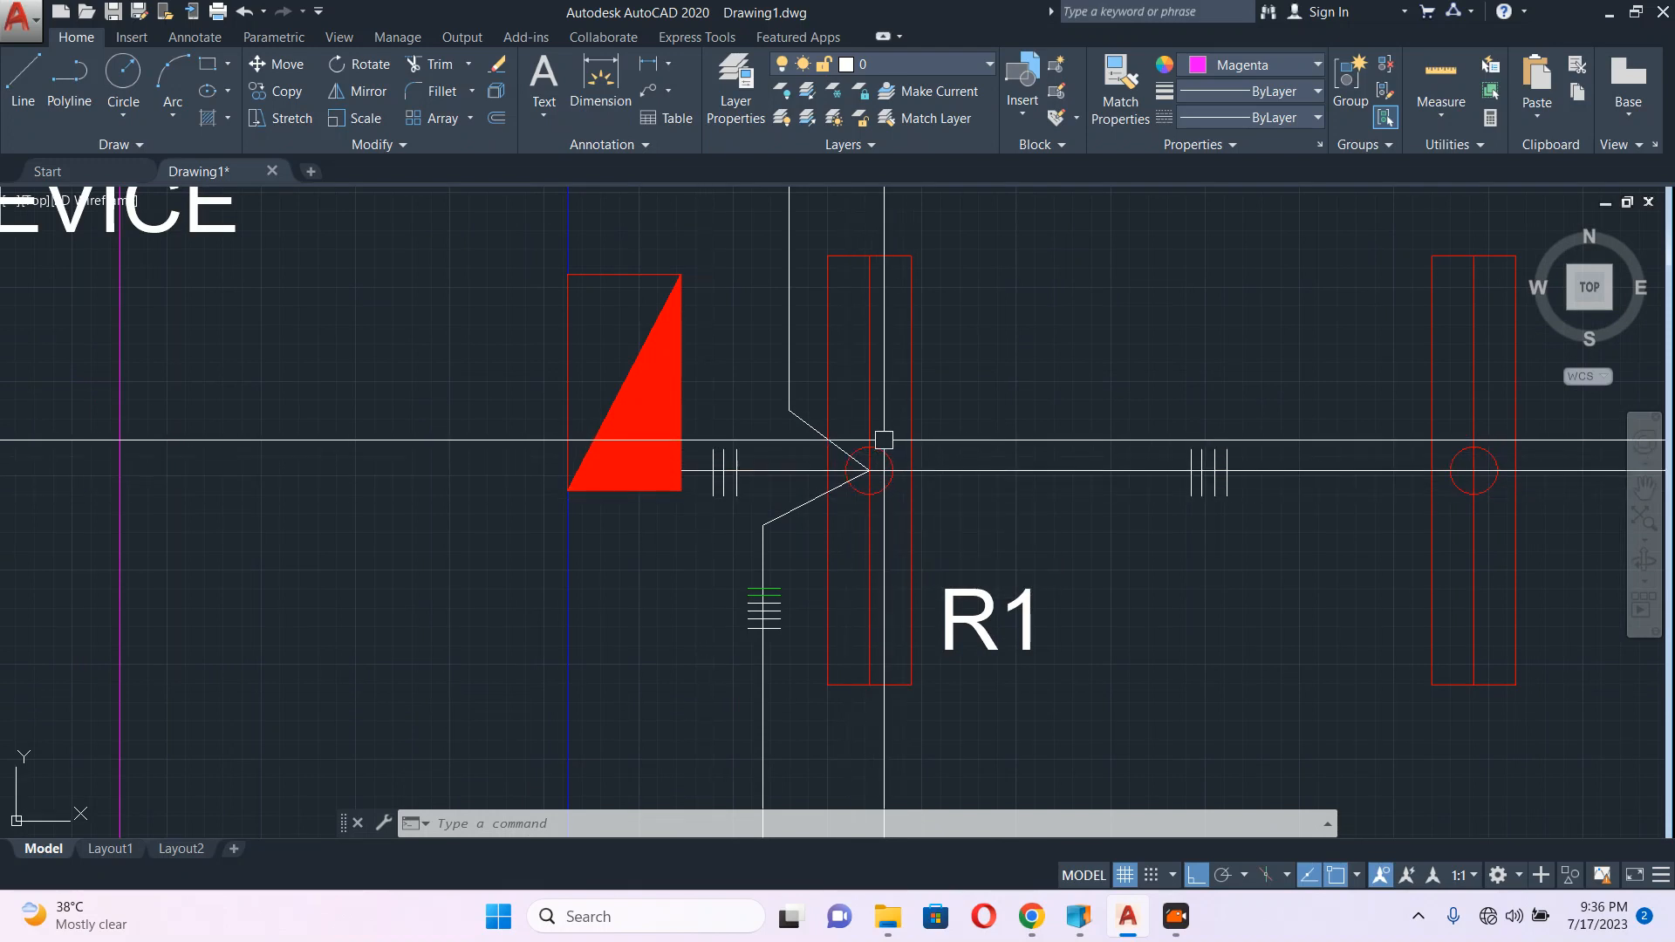
scroll(854, 461, down, 3)
scroll(830, 264, up, 2)
scroll(862, 310, down, 1)
scroll(846, 386, down, 2)
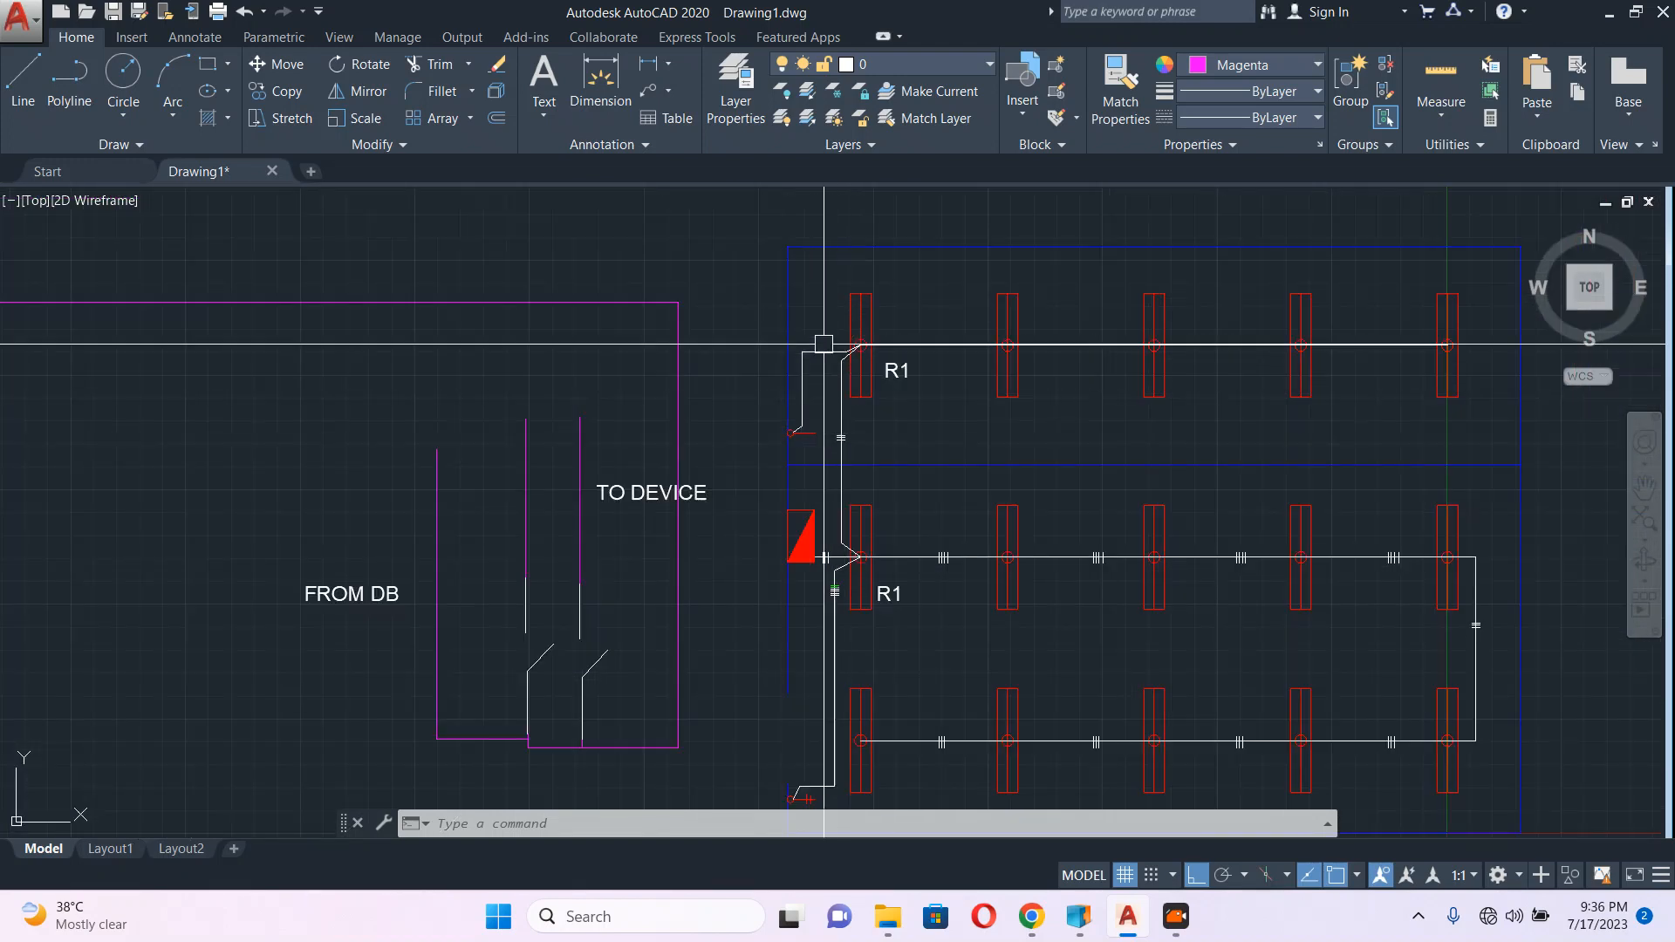
scroll(843, 454, up, 4)
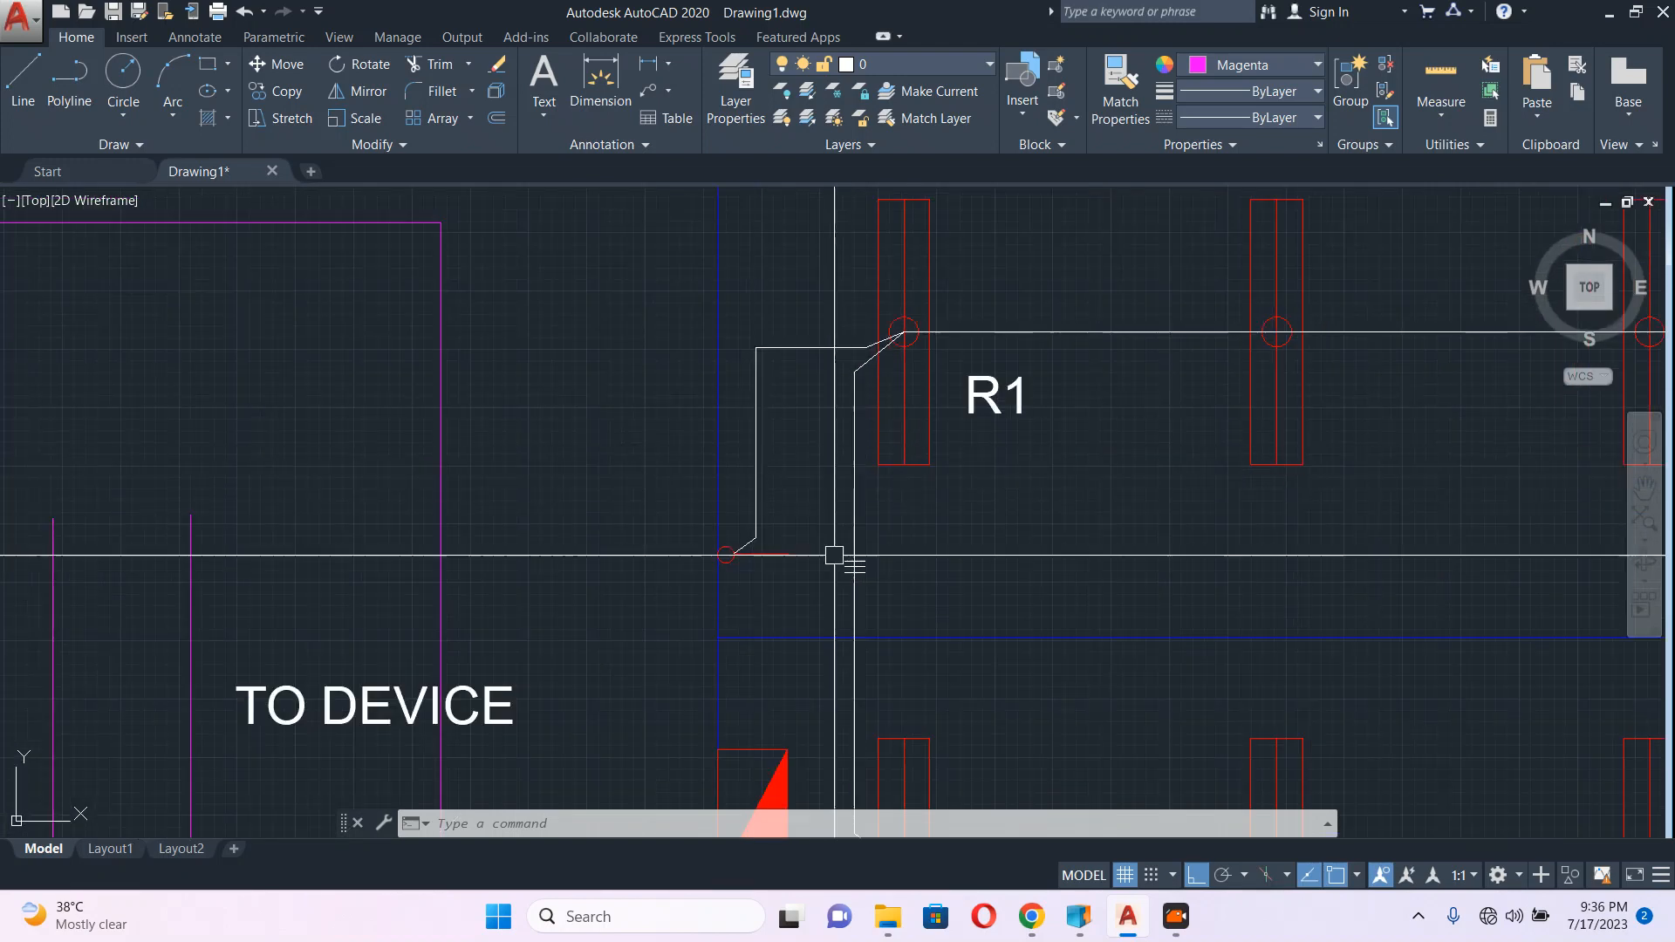
scroll(839, 561, up, 2)
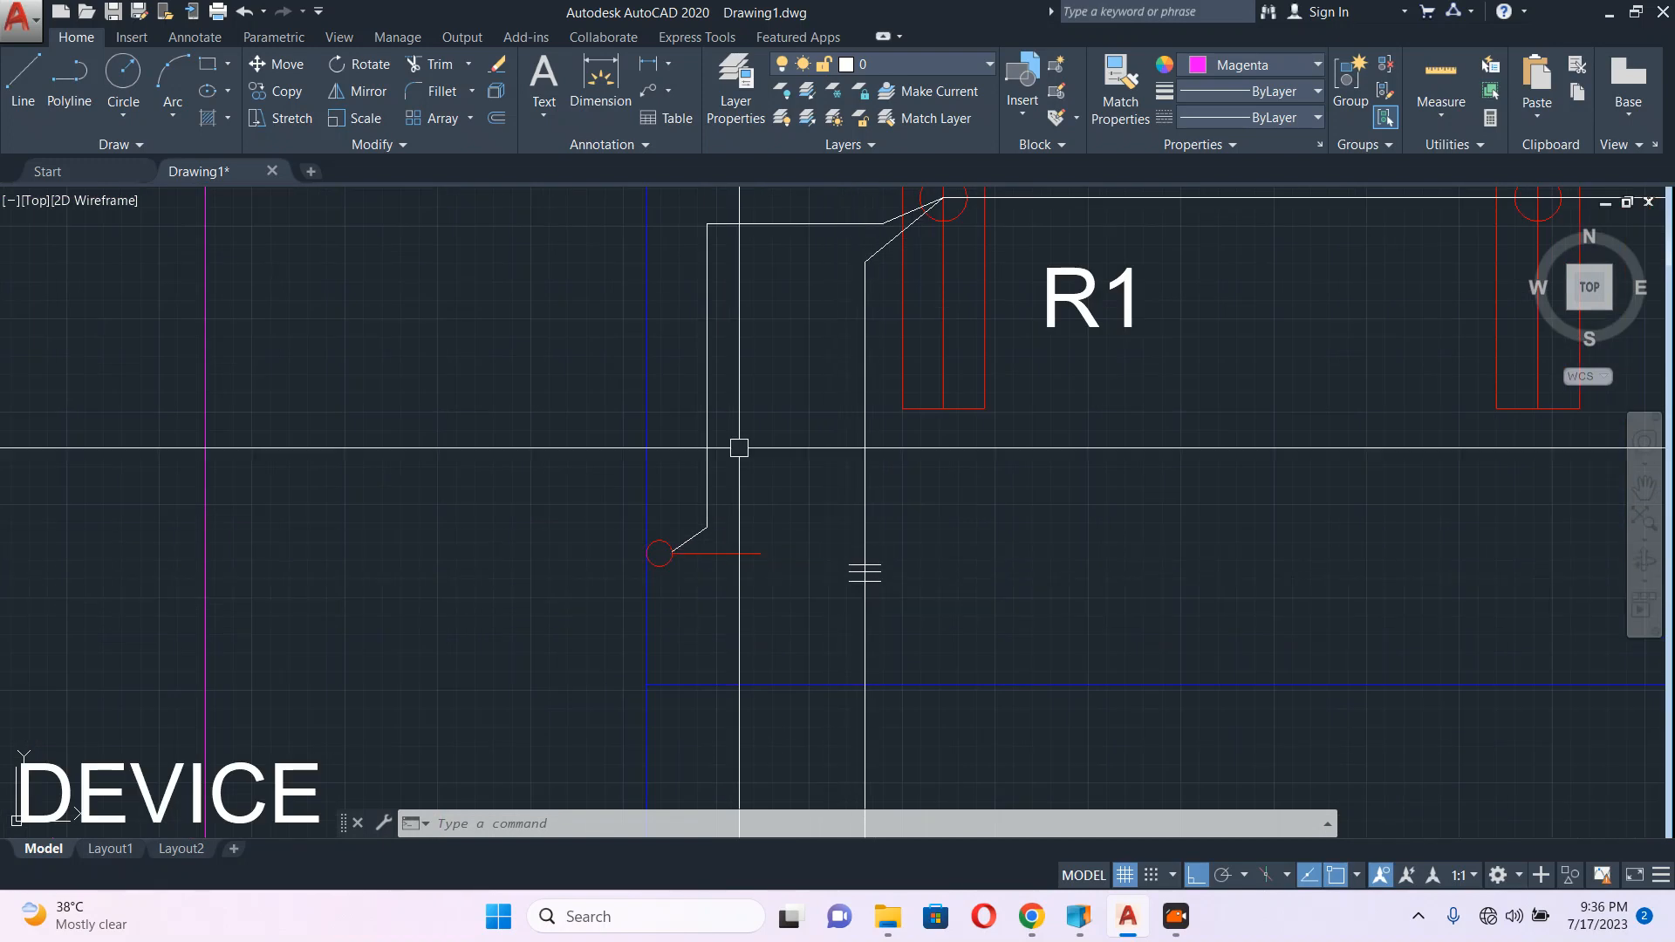
scroll(856, 288, down, 3)
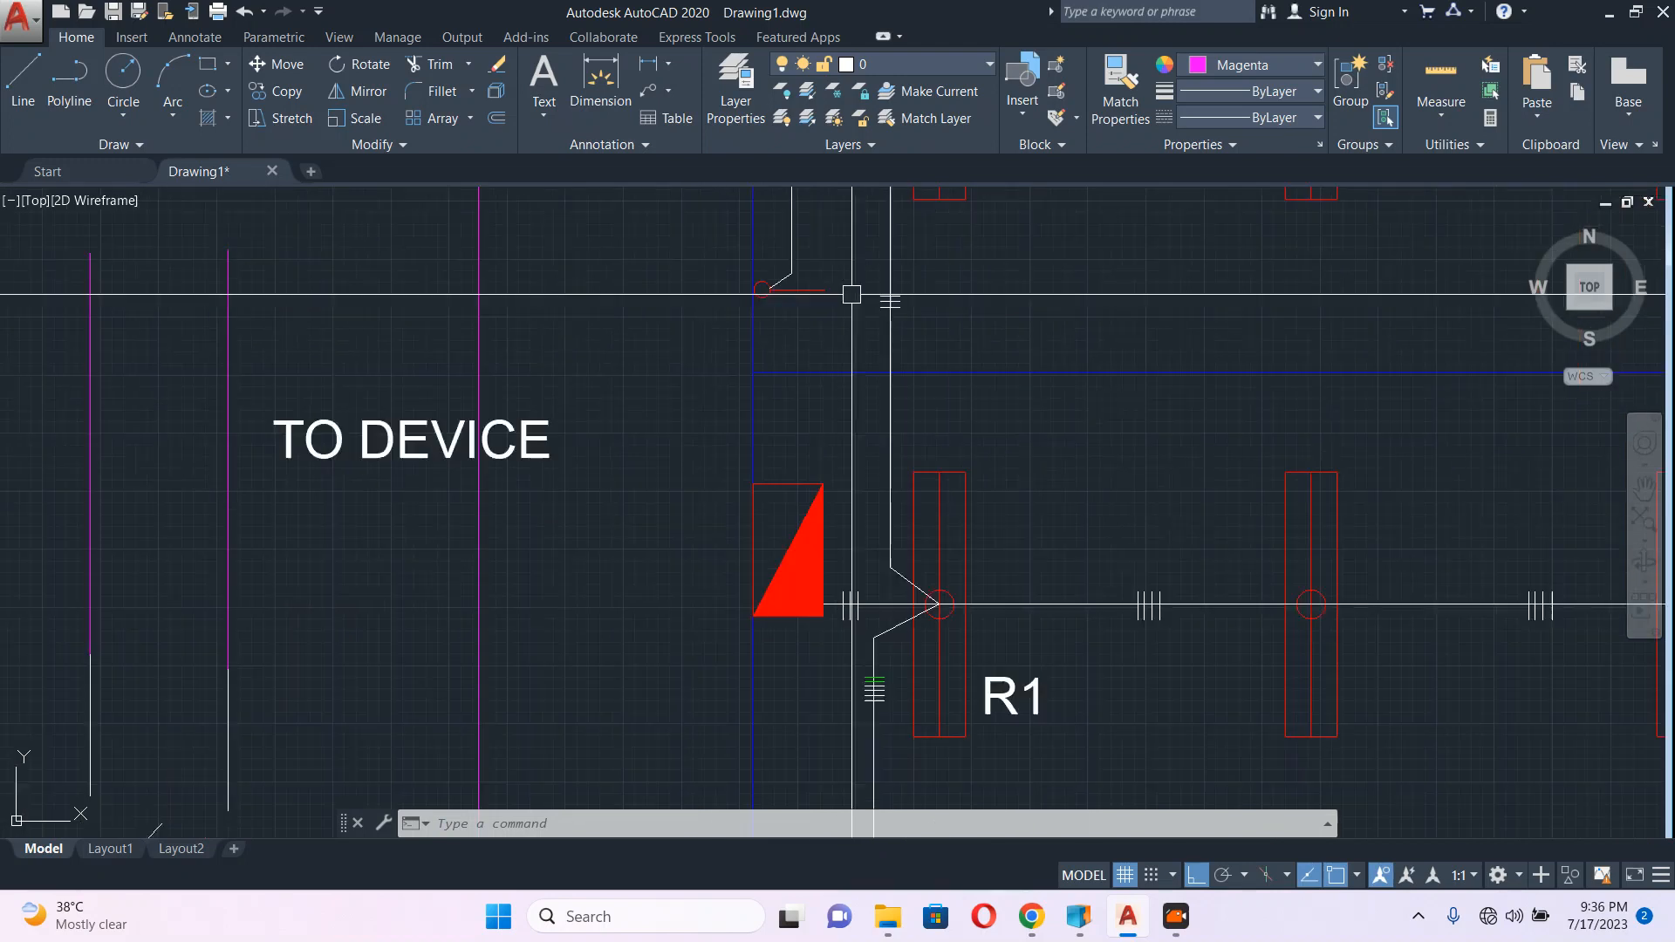
Step: Copy the three tick marks from the vertical link wire onto the upper room's switch wire, above the switch
scroll(887, 288, up, 7)
click(843, 284)
click(997, 419)
middle_drag(975, 414, 973, 449)
text(co)
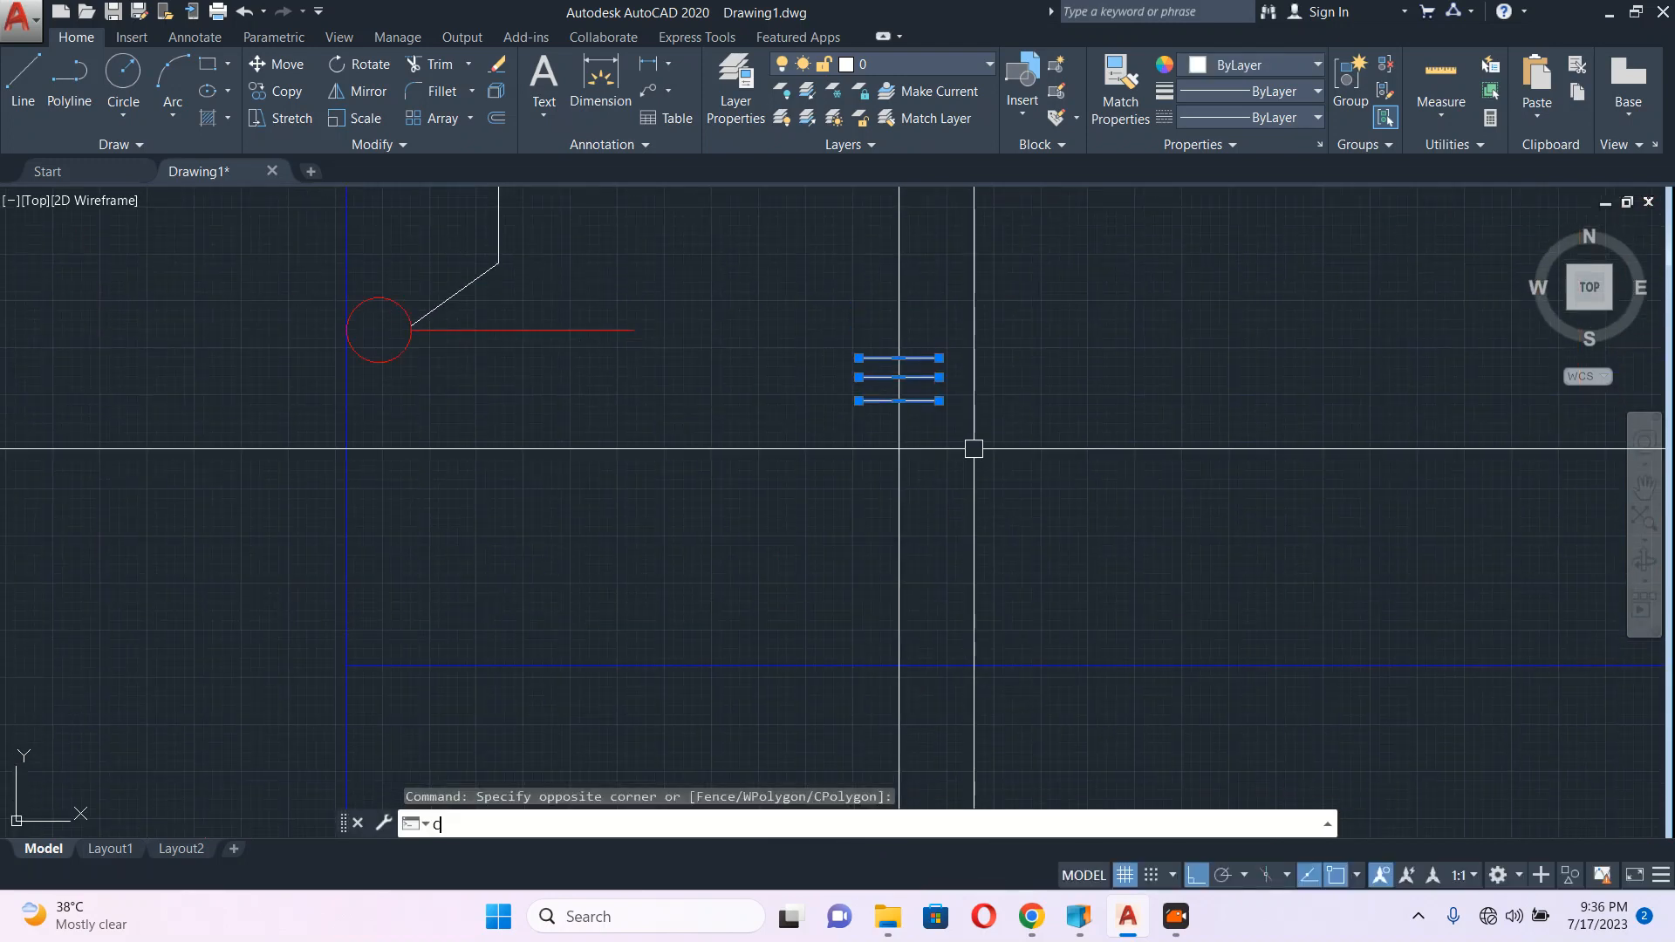
key(space)
click(899, 377)
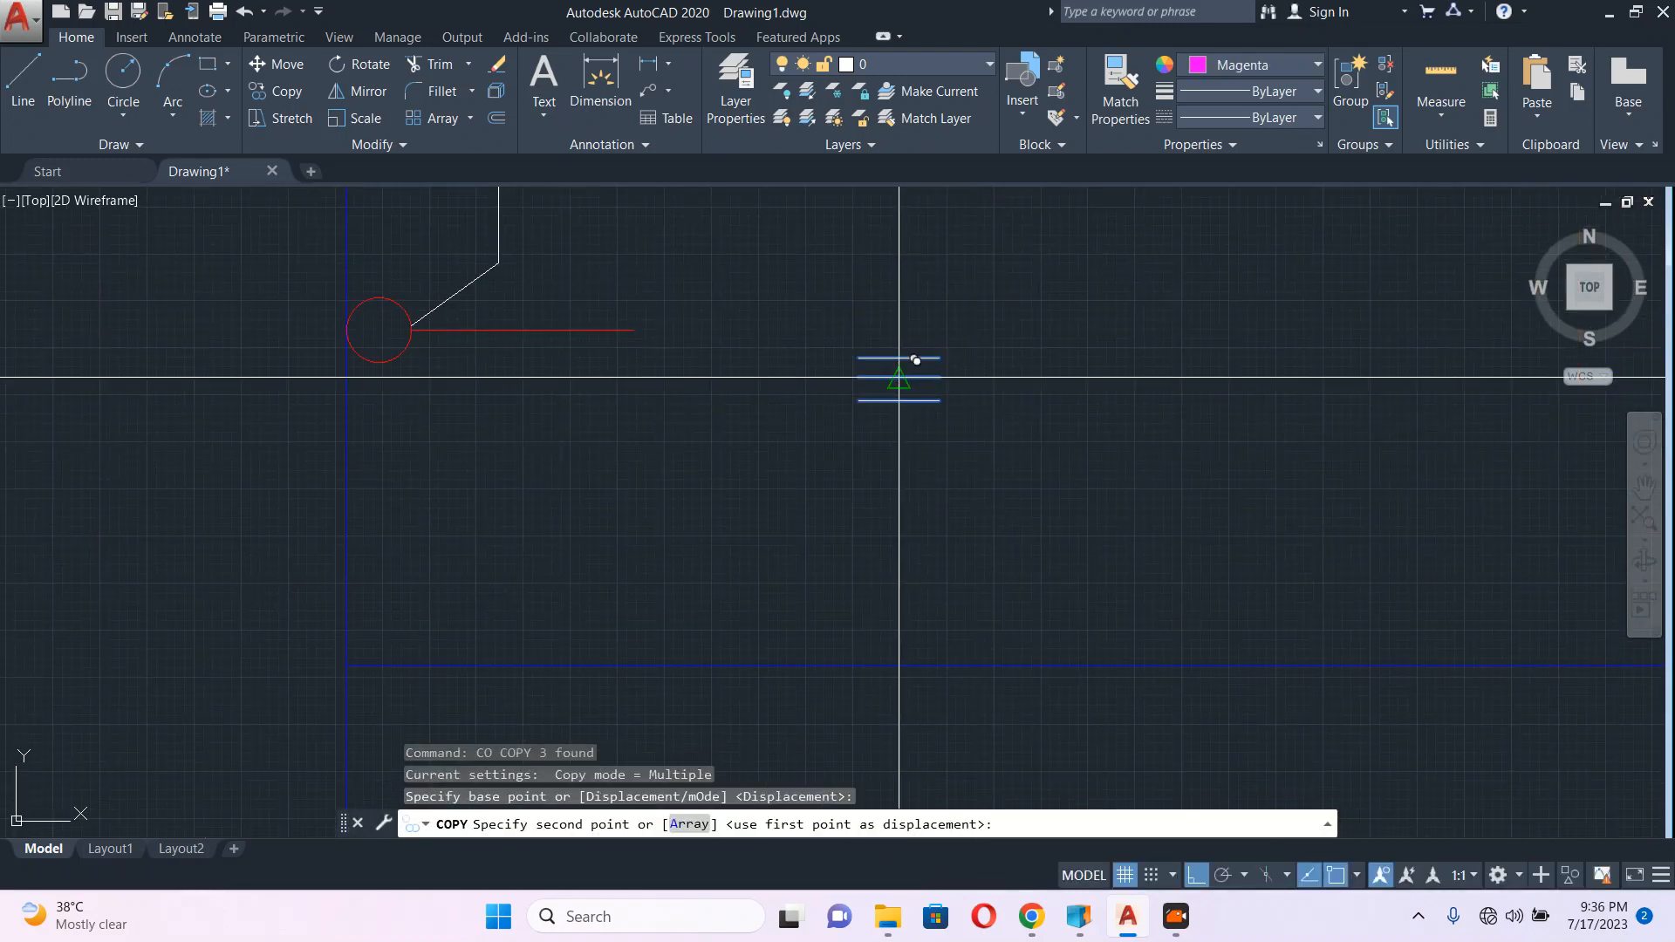
middle_drag(711, 314, 875, 598)
click(663, 294)
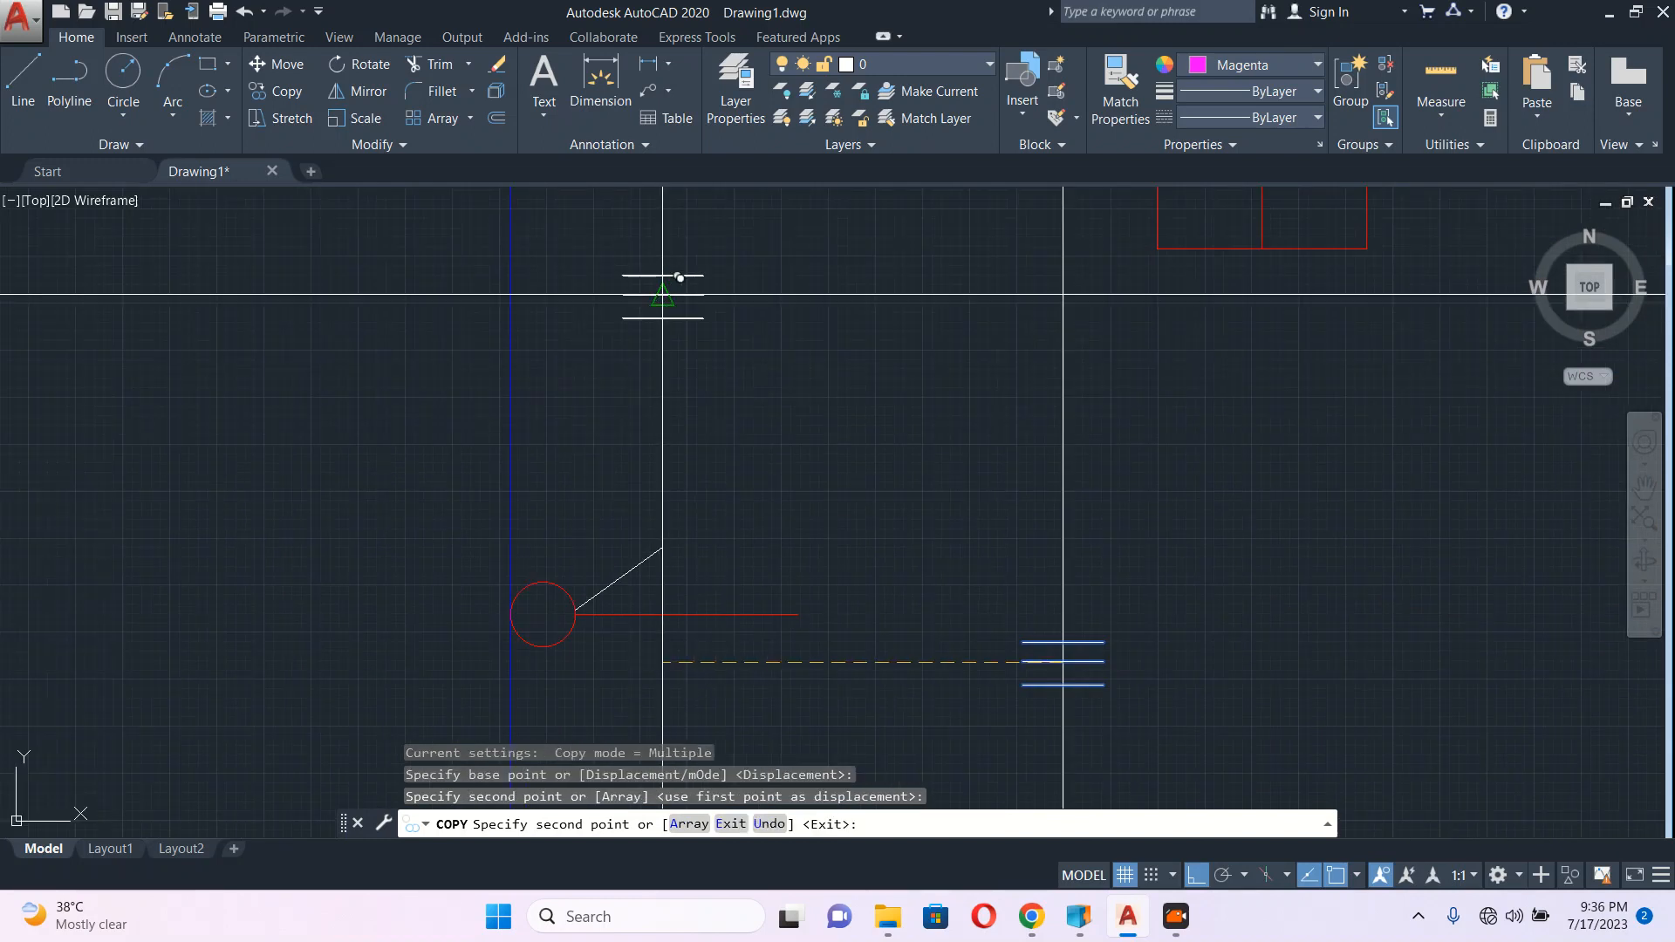
key(Escape)
Step: Copy one tick mark on the upper room's switch wire downward to make a group of four
scroll(674, 301, up, 6)
click(710, 364)
middle_drag(710, 367, 711, 285)
text(c)
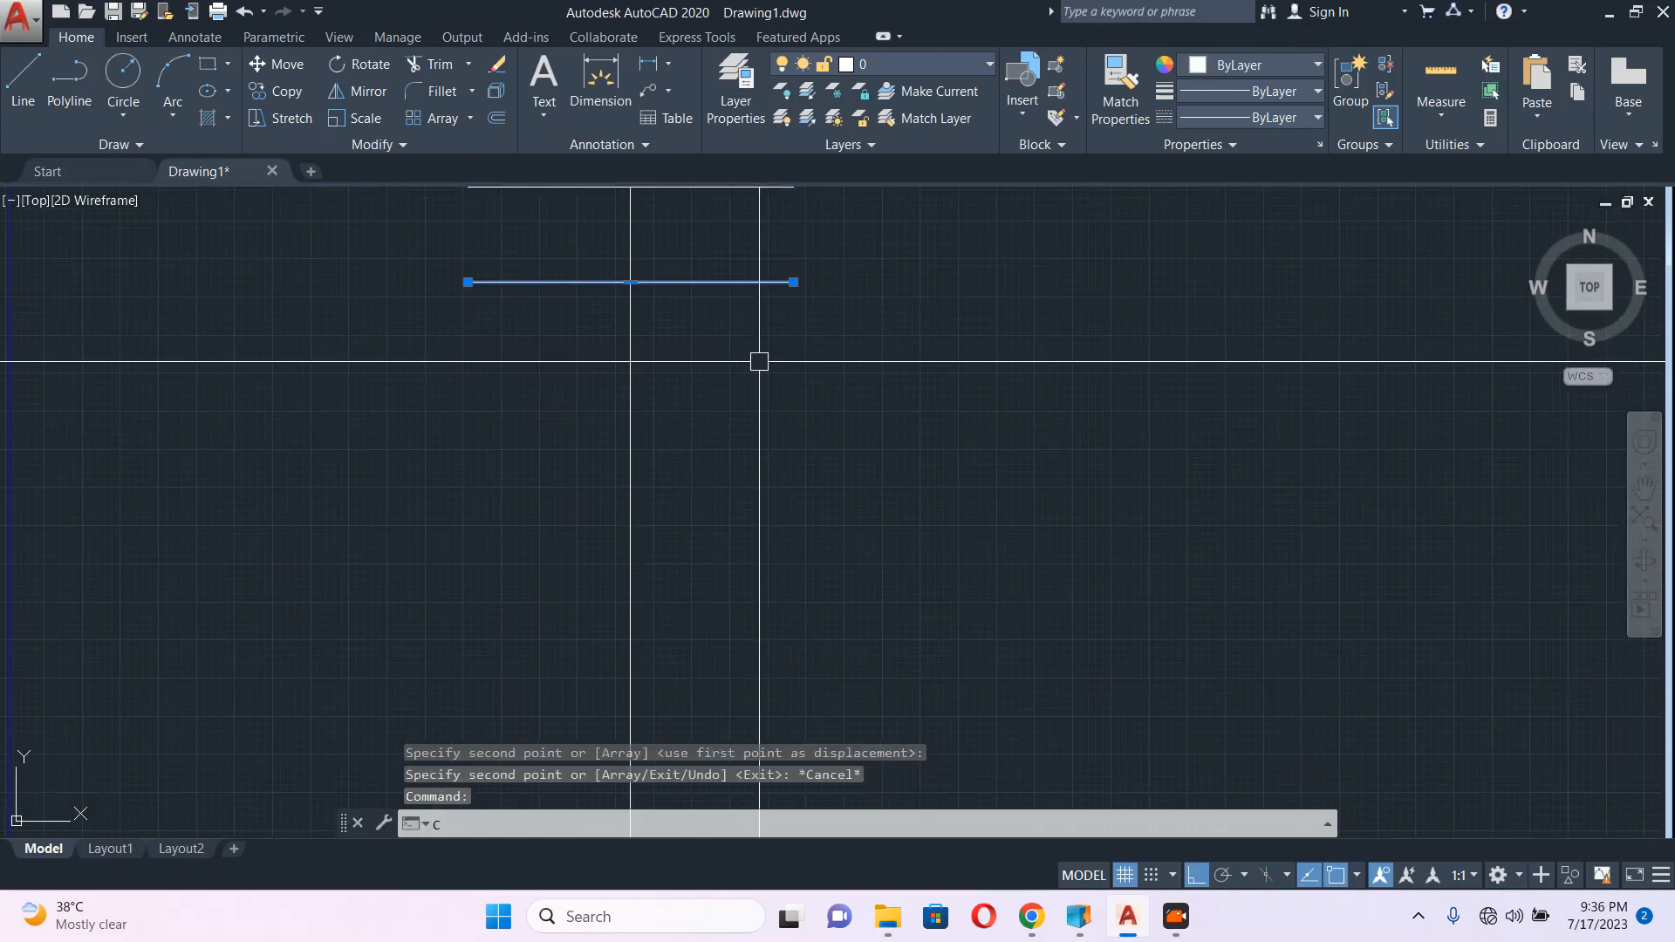
text(o)
key(space)
click(961, 404)
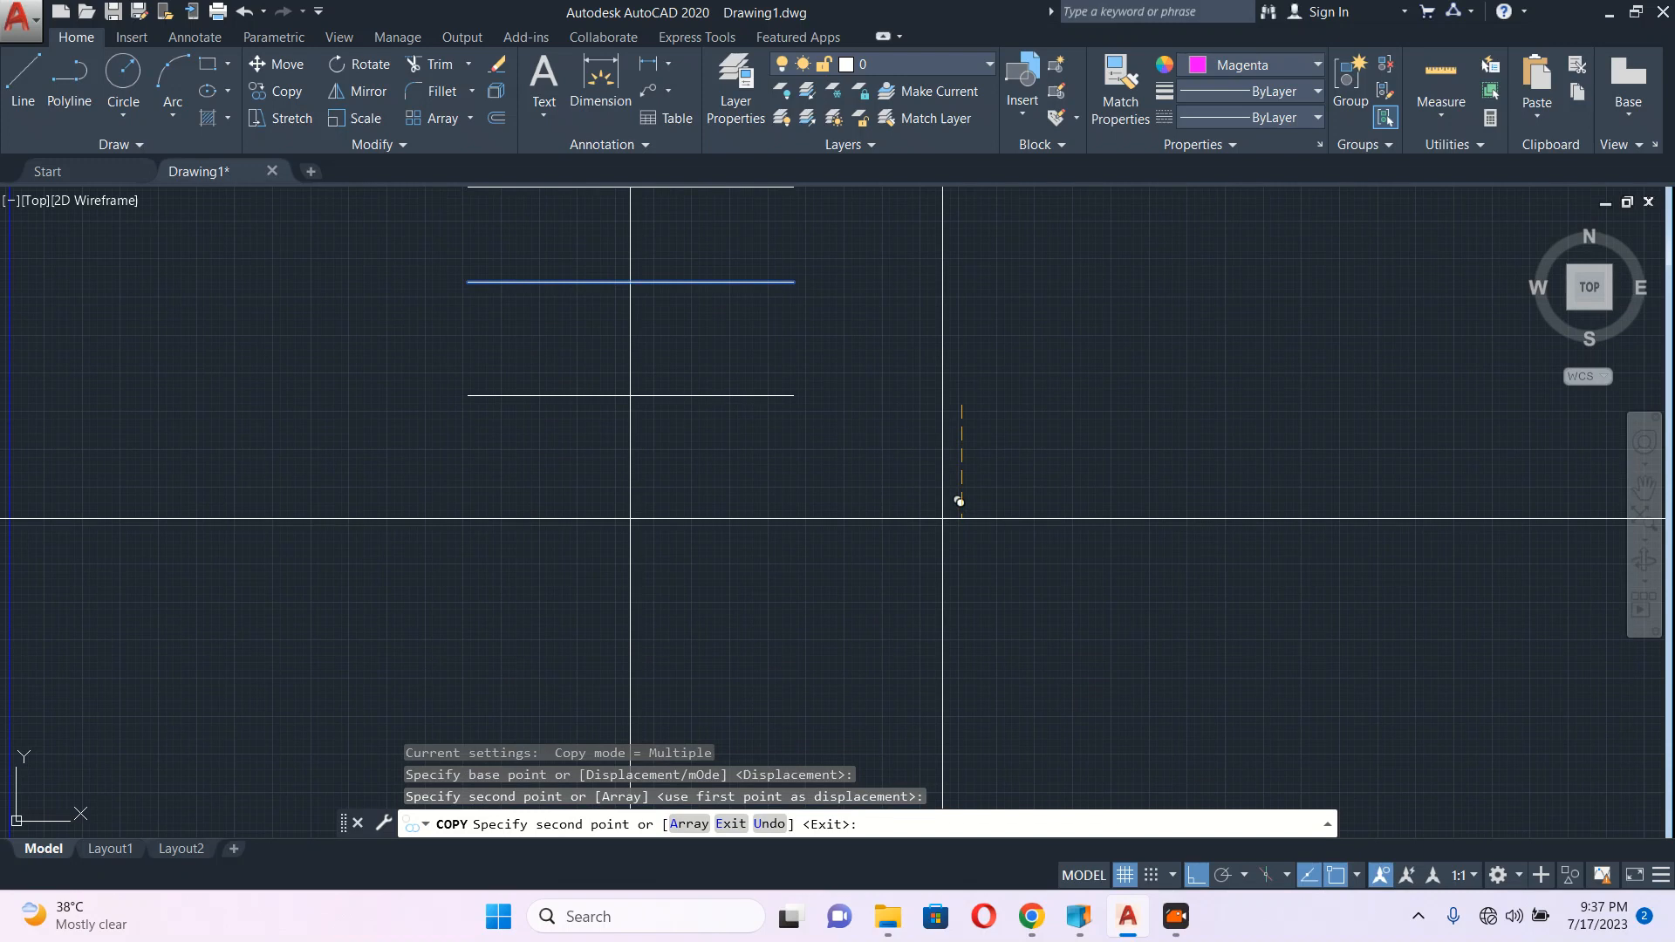
key(Escape)
Step: Copy the three-tick group from the first span of the lowest light row onto the first span of the upper room's row
scroll(863, 462, down, 9)
middle_drag(860, 460, 642, 202)
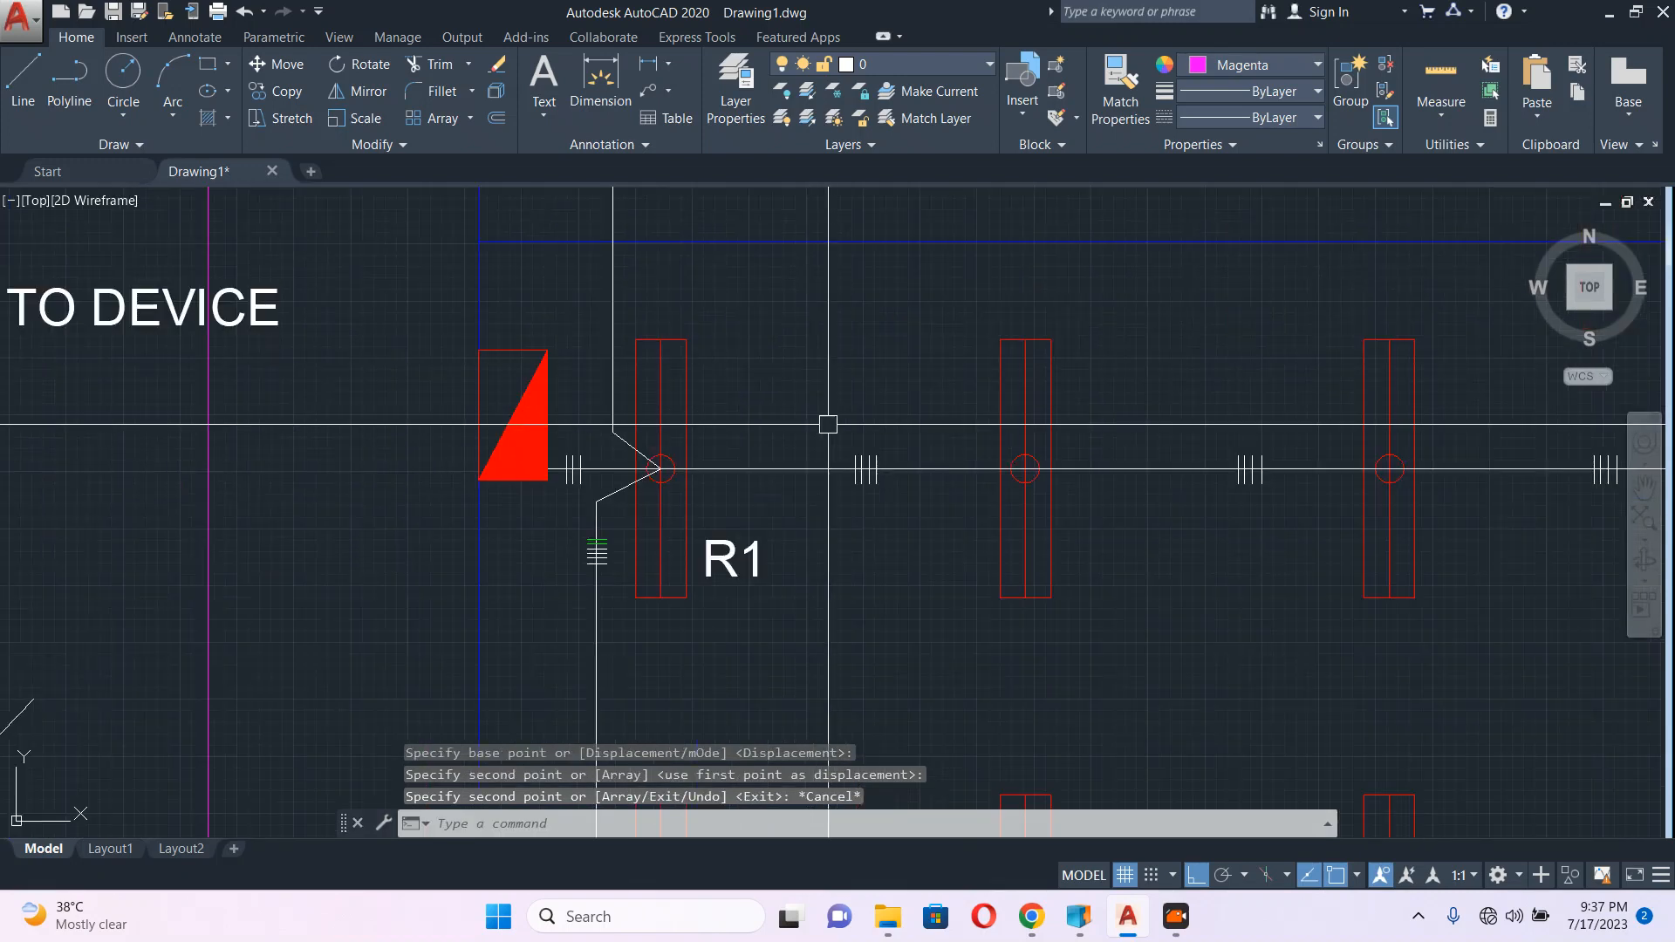
scroll(946, 455, down, 6)
middle_drag(934, 550, 844, 453)
scroll(837, 461, up, 4)
click(775, 411)
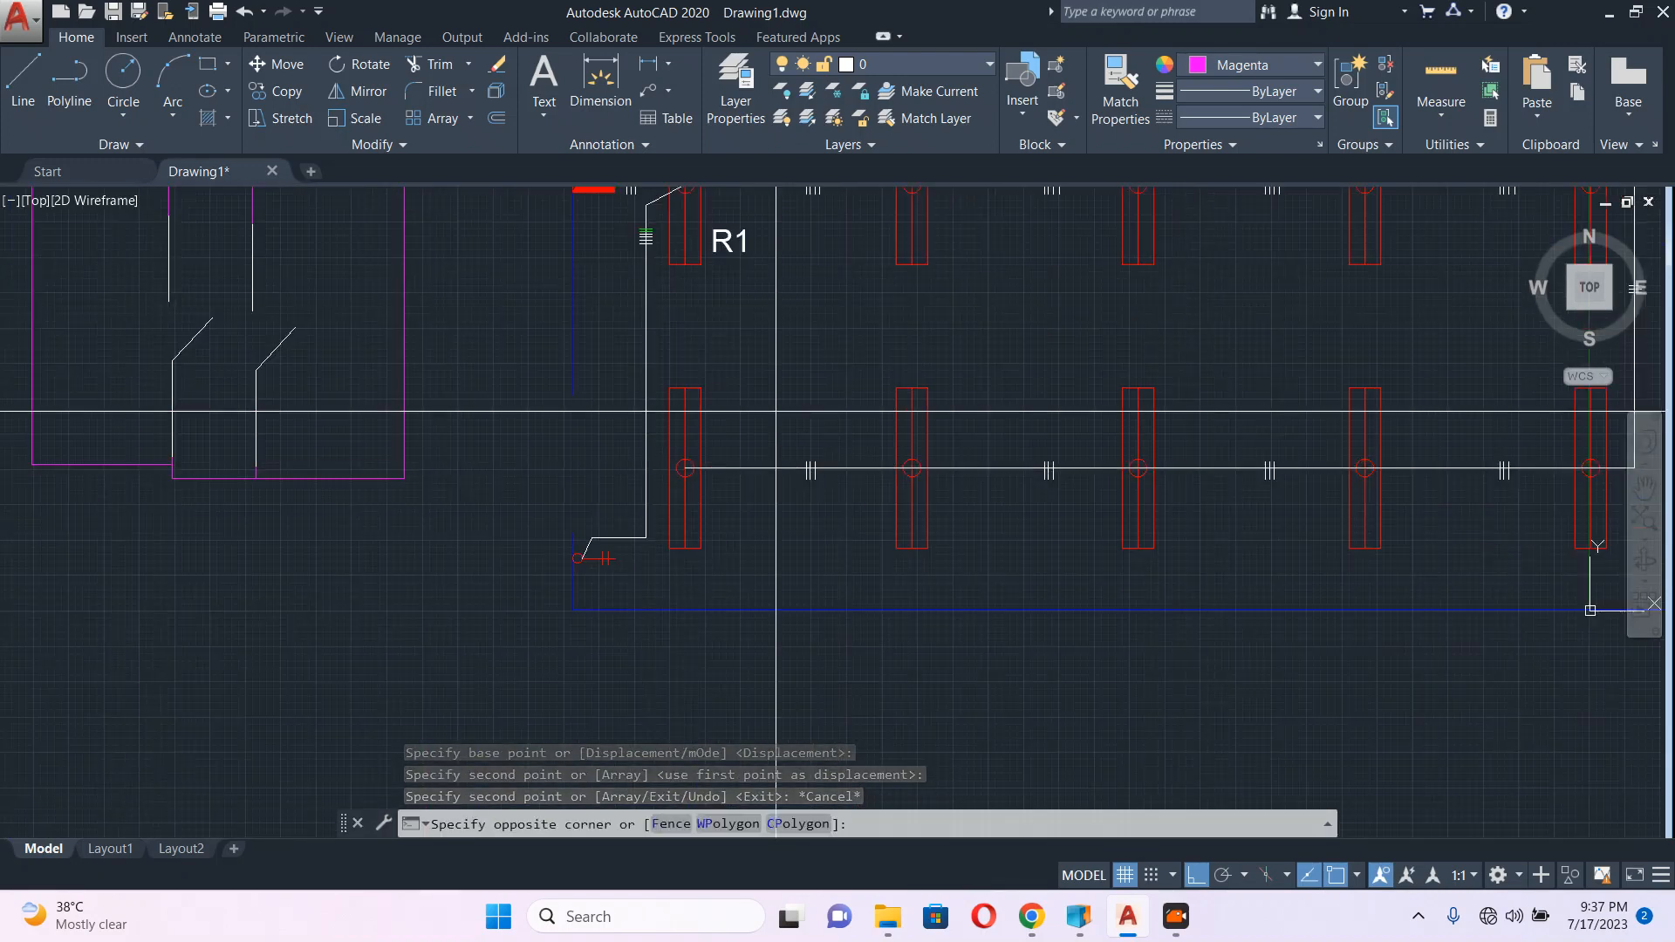
click(842, 507)
text(co)
key(Return)
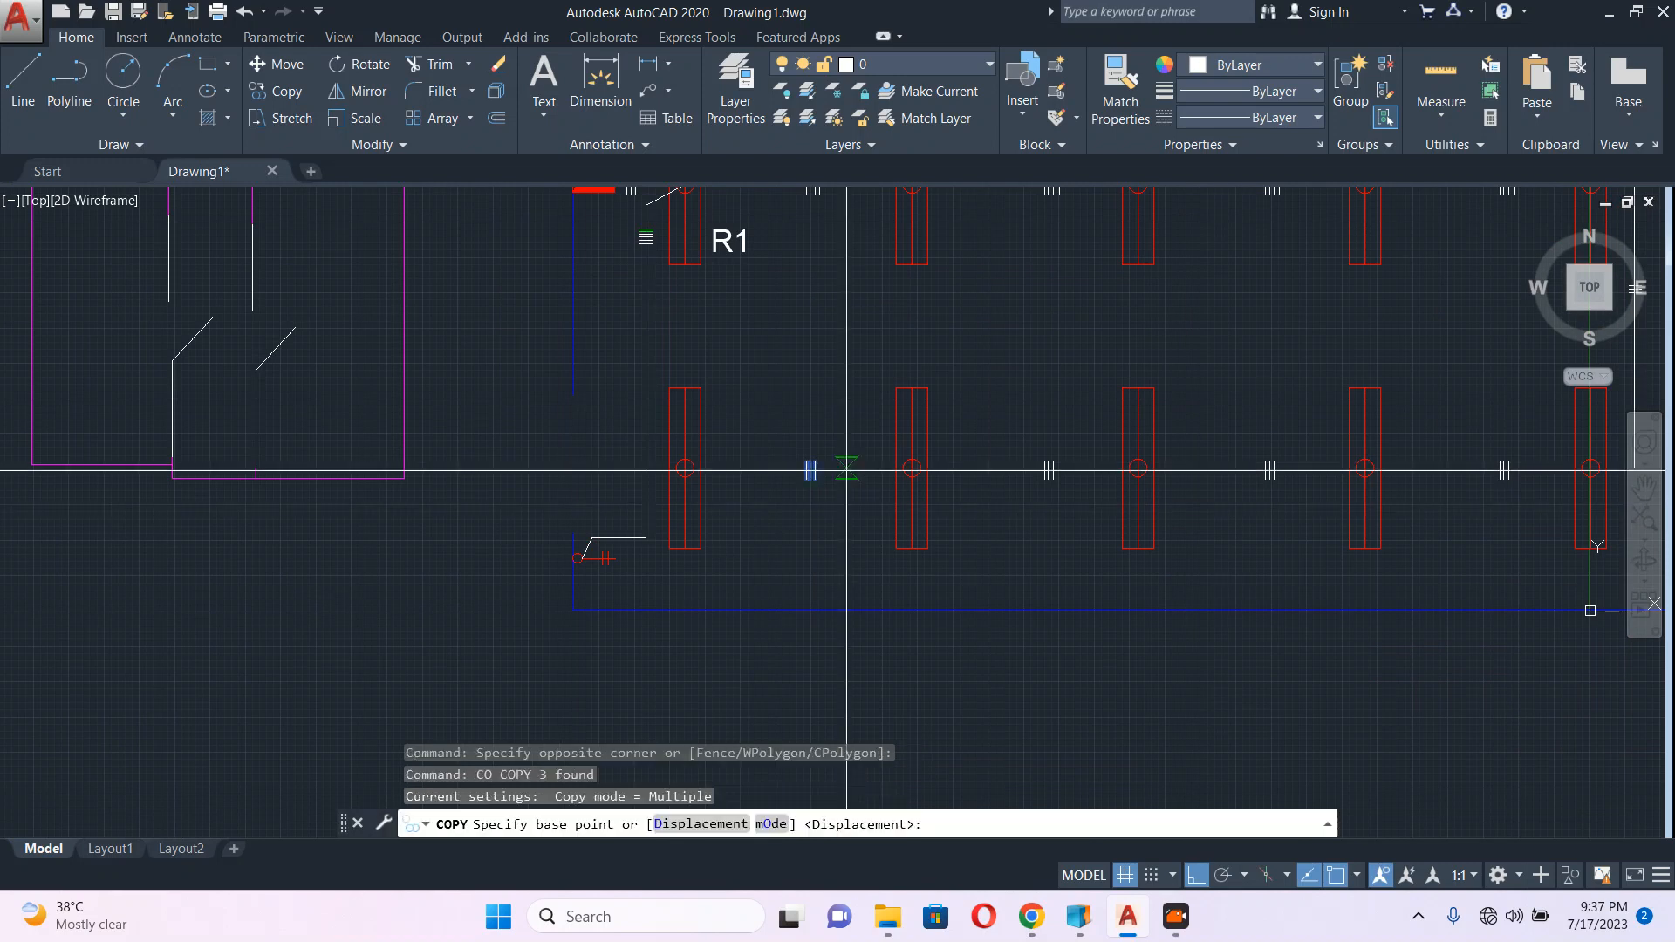
click(841, 470)
scroll(839, 418, down, 4)
scroll(877, 428, up, 5)
click(871, 382)
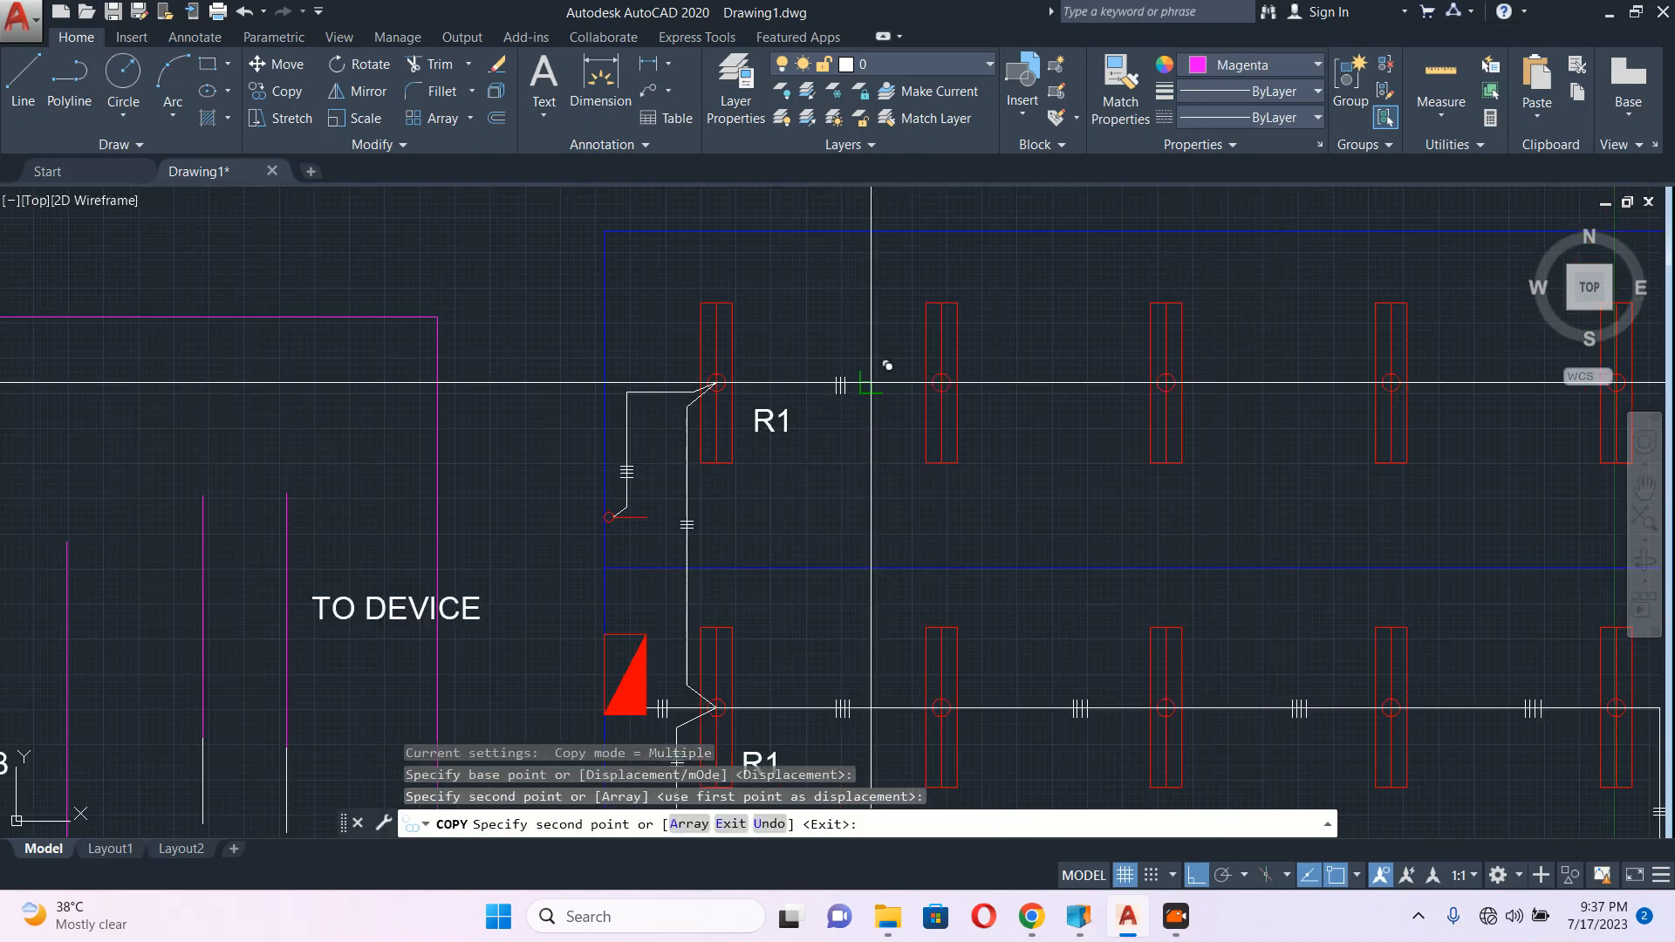
key(Escape)
Step: Copy the three-tick group along the upper room's circuit wire onto each of its remaining three spans
click(803, 331)
click(903, 452)
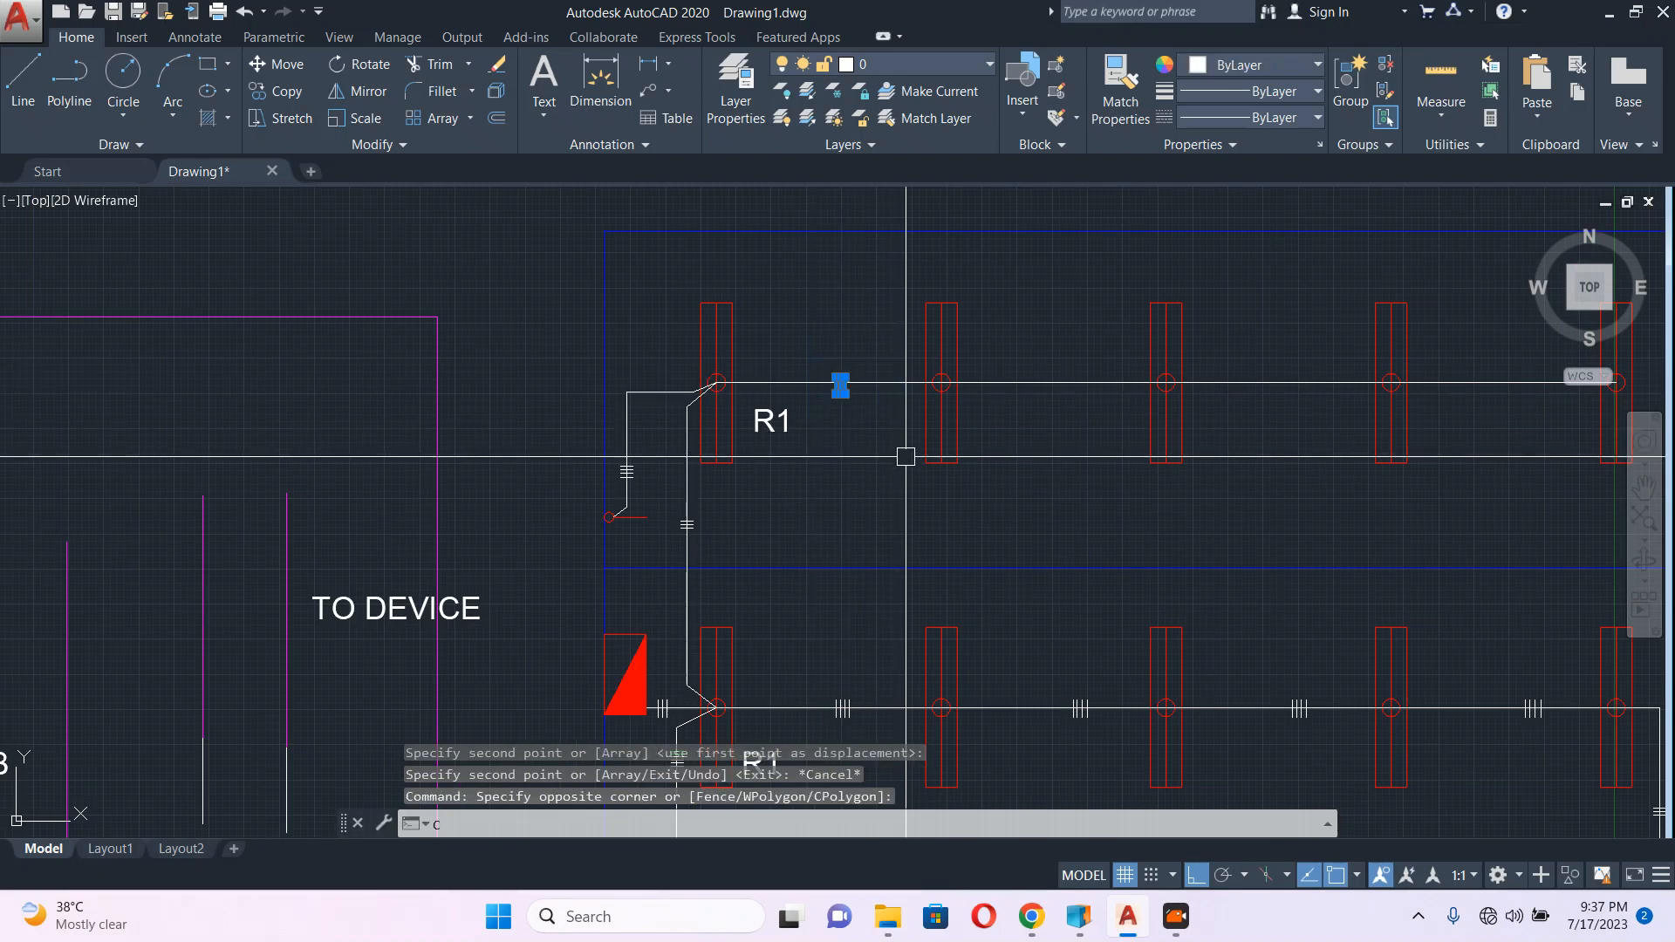
text(co)
key(Return)
click(867, 487)
click(1076, 491)
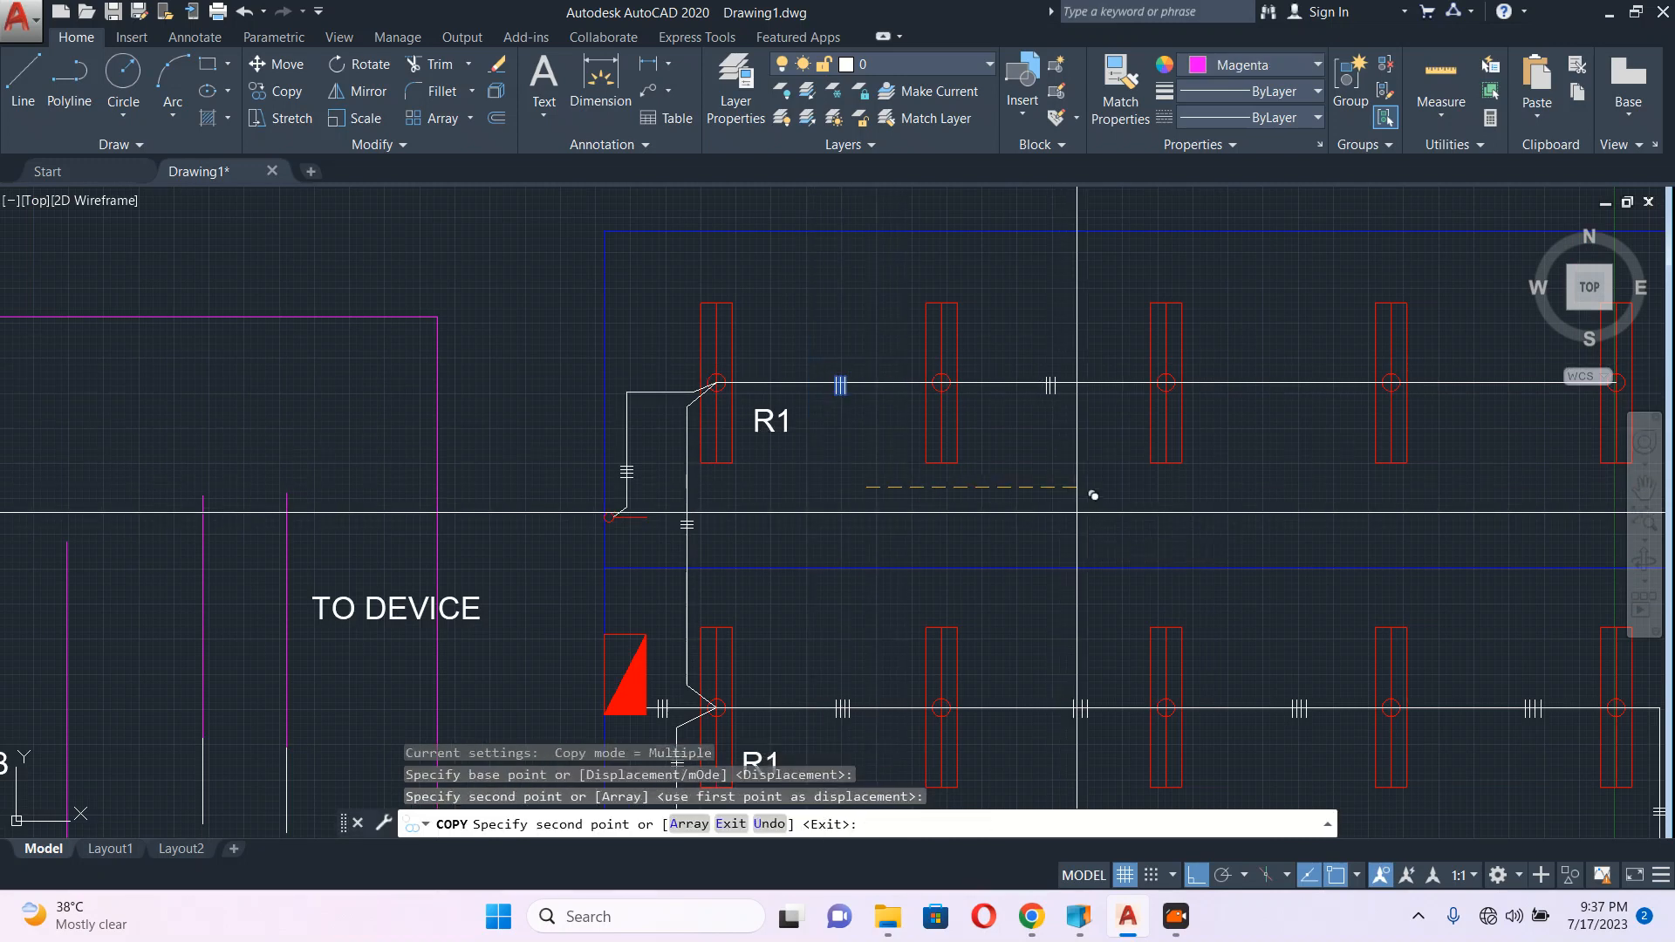
click(1302, 495)
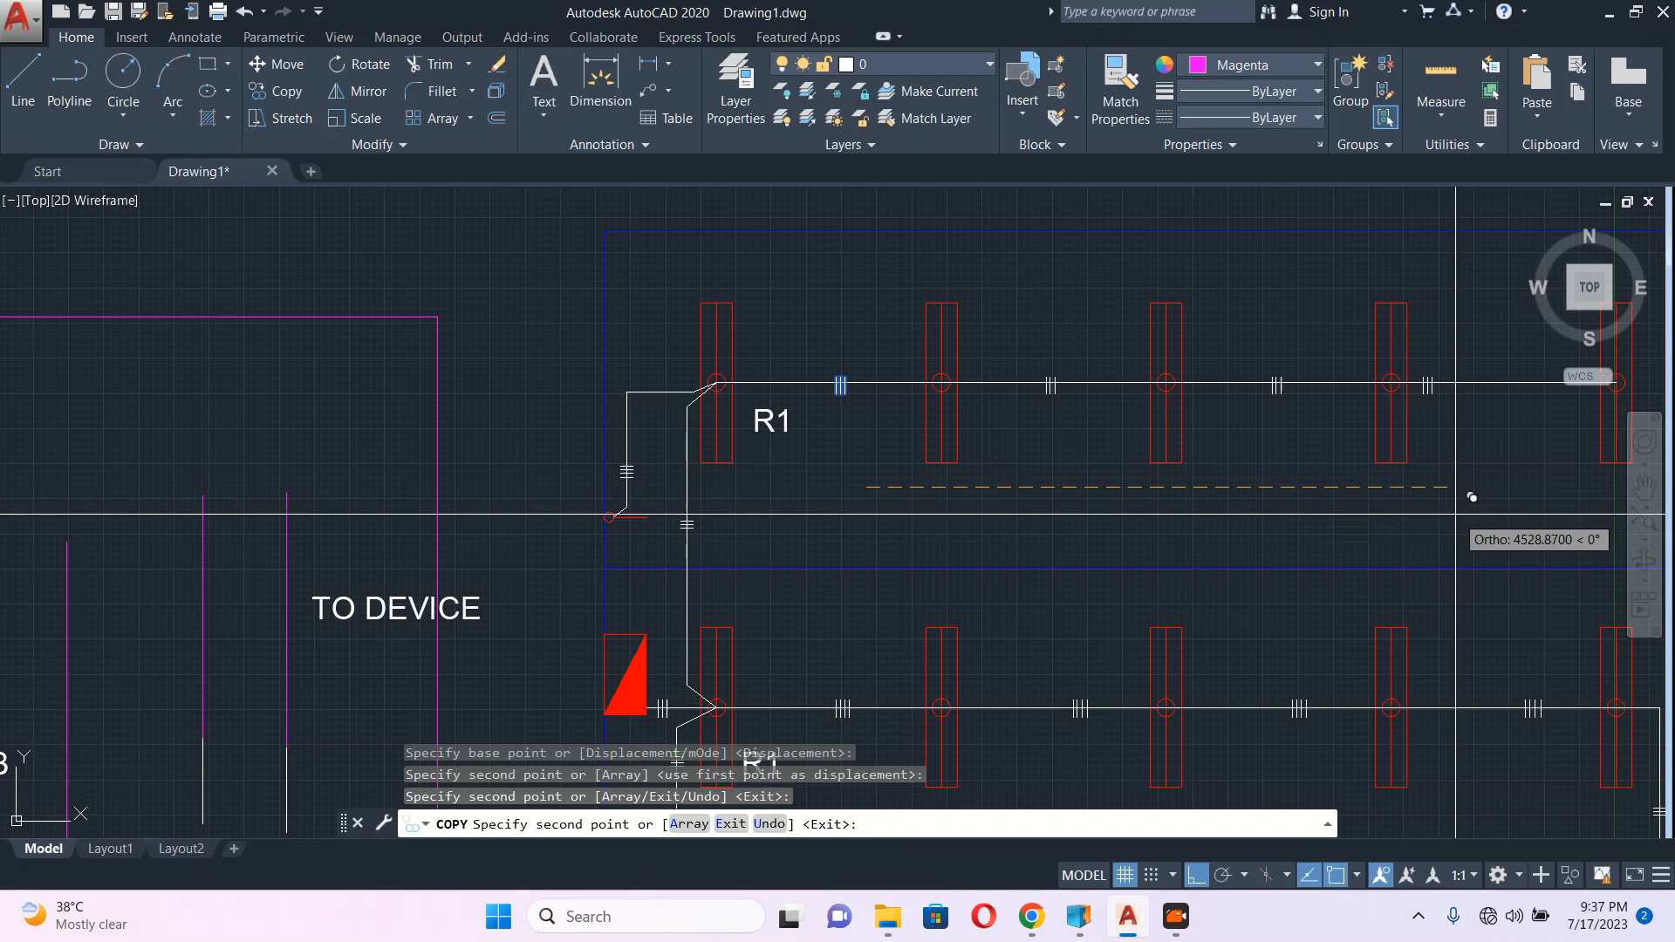
middle_drag(1535, 499, 1123, 465)
click(1123, 465)
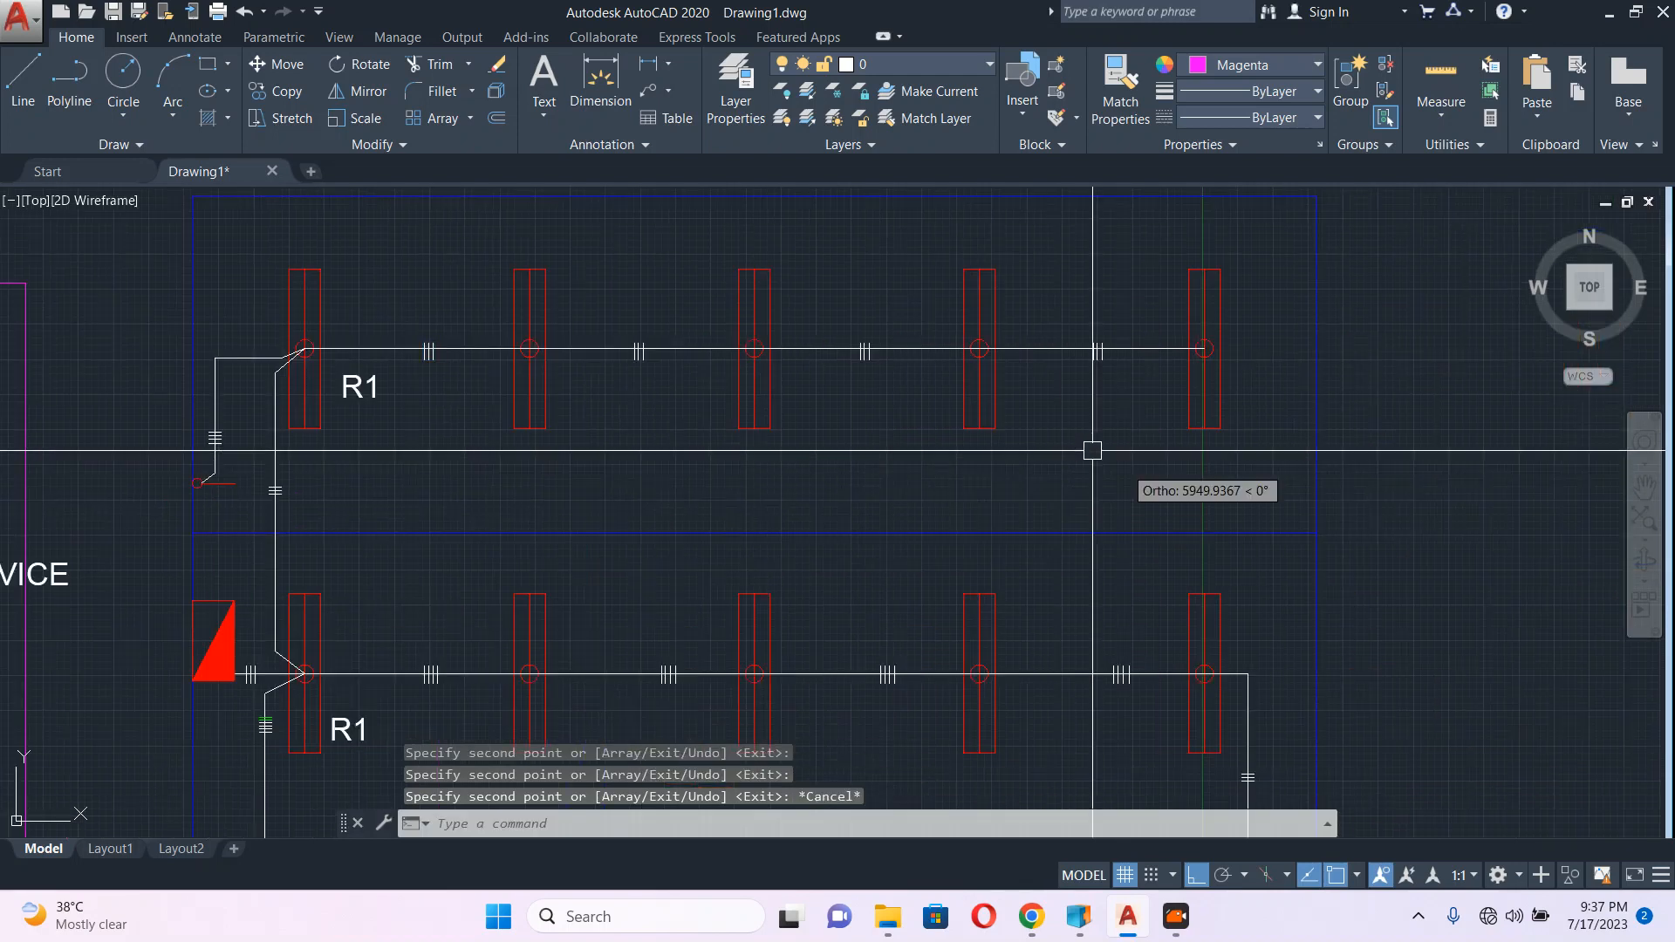
scroll(819, 504, down, 4)
key(Escape)
Step: Move the upper room row's four tick groups slightly upward to centre them on the circuit wire
middle_drag(802, 532, 923, 558)
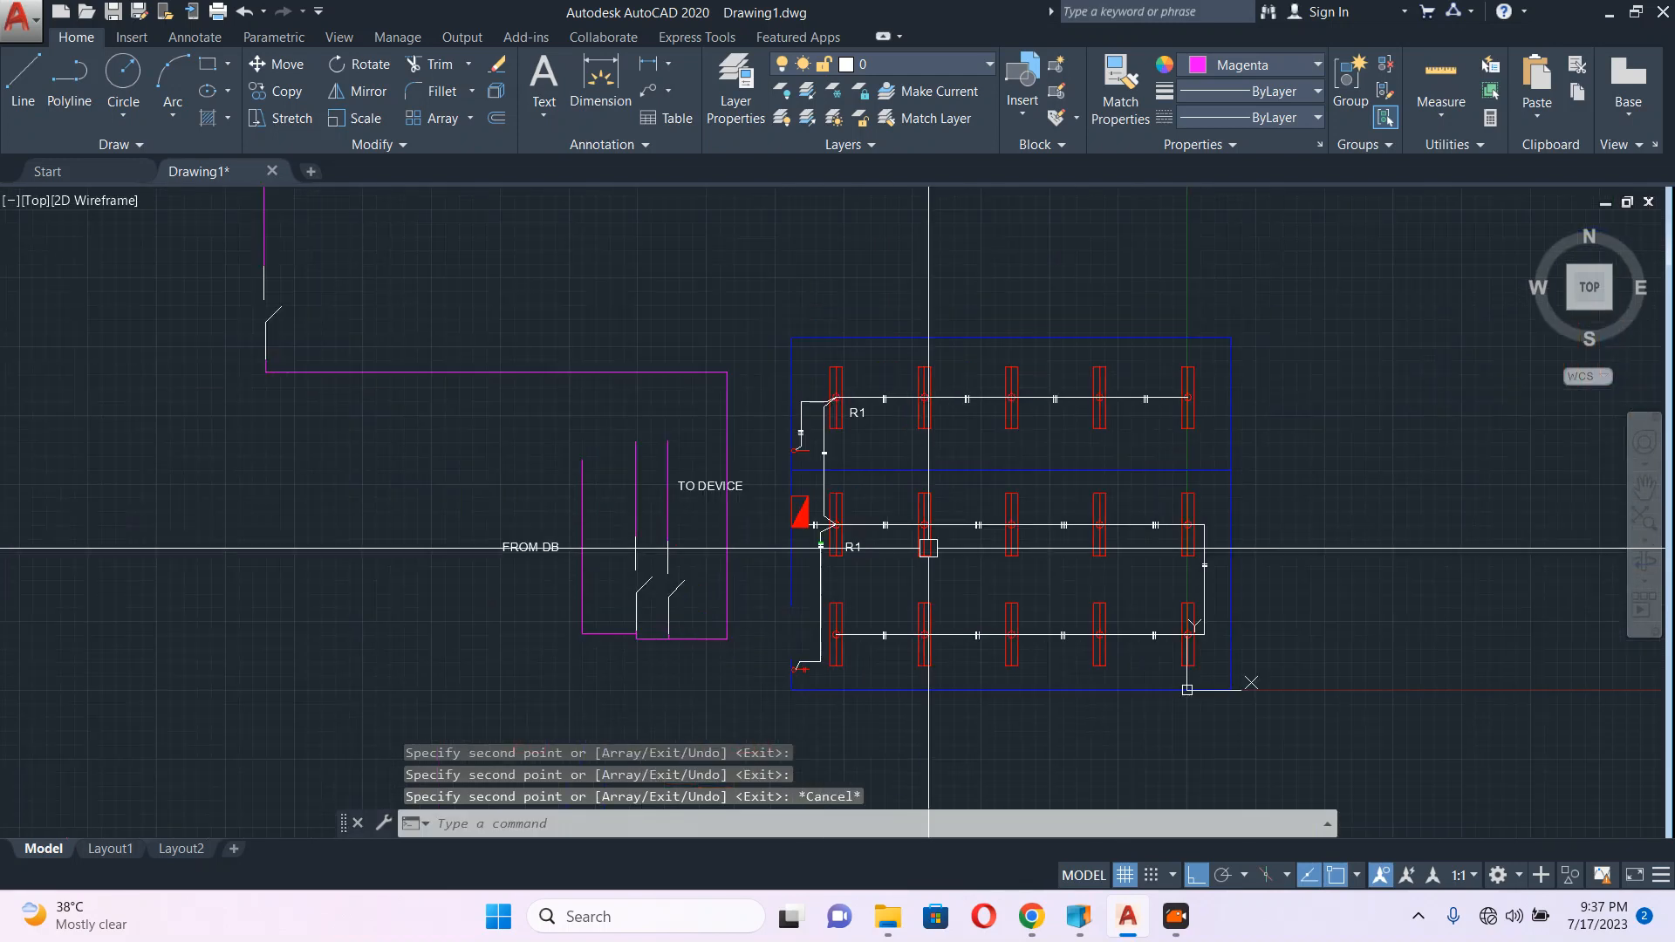
middle_drag(697, 383, 692, 405)
scroll(905, 490, up, 4)
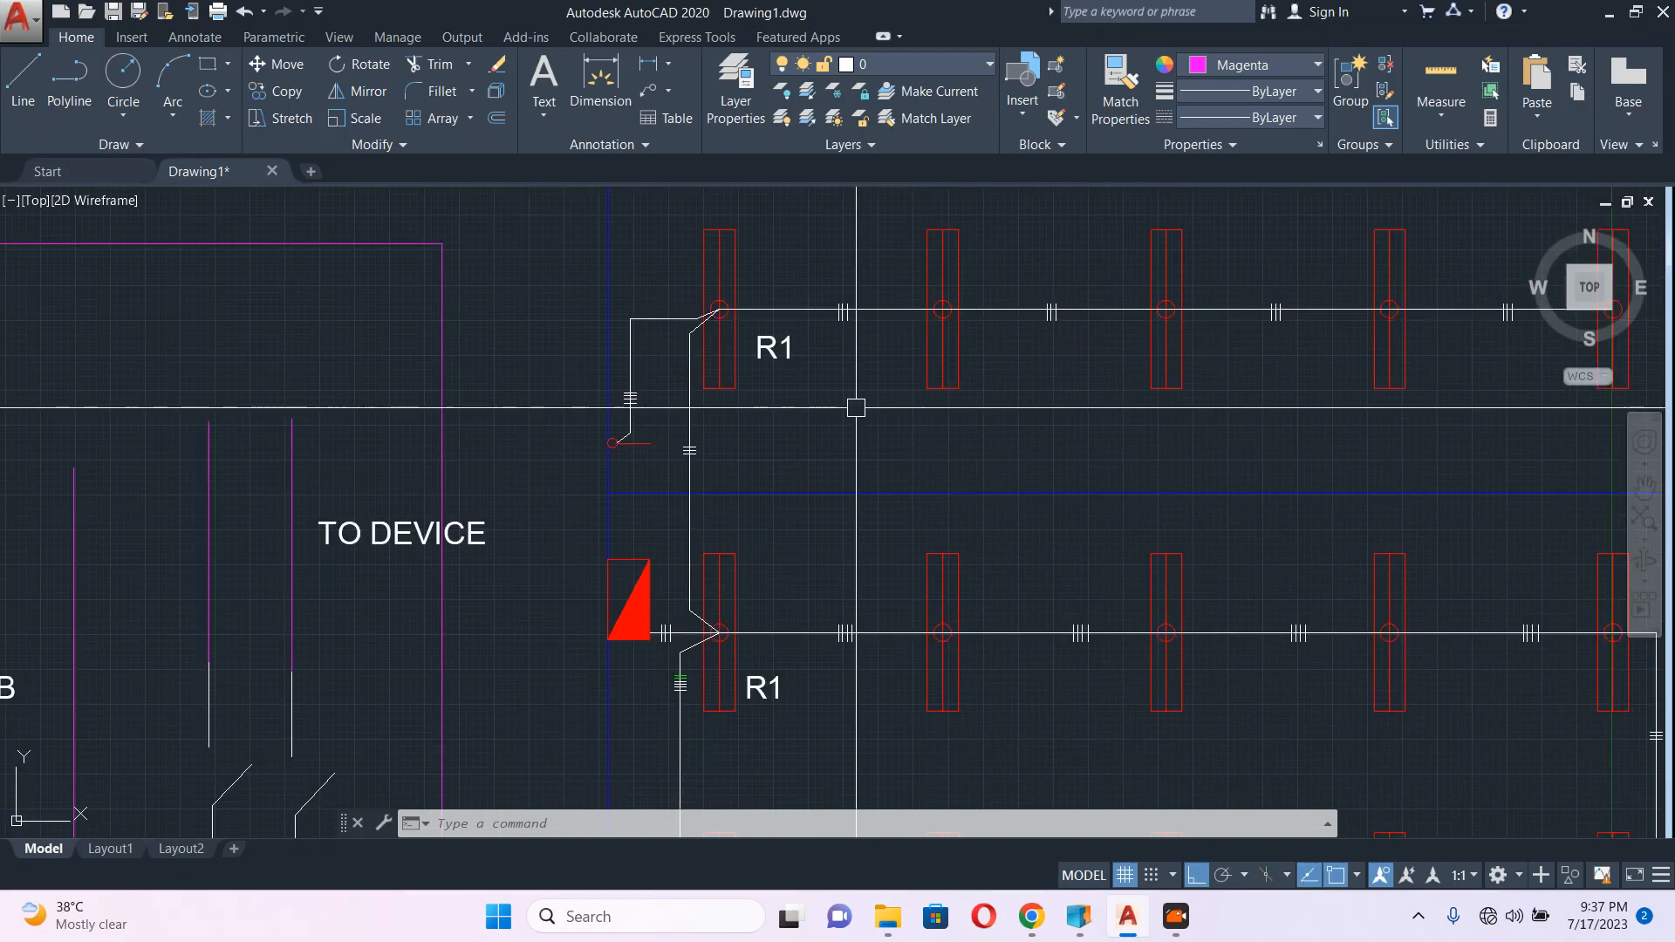
middle_drag(991, 363, 839, 432)
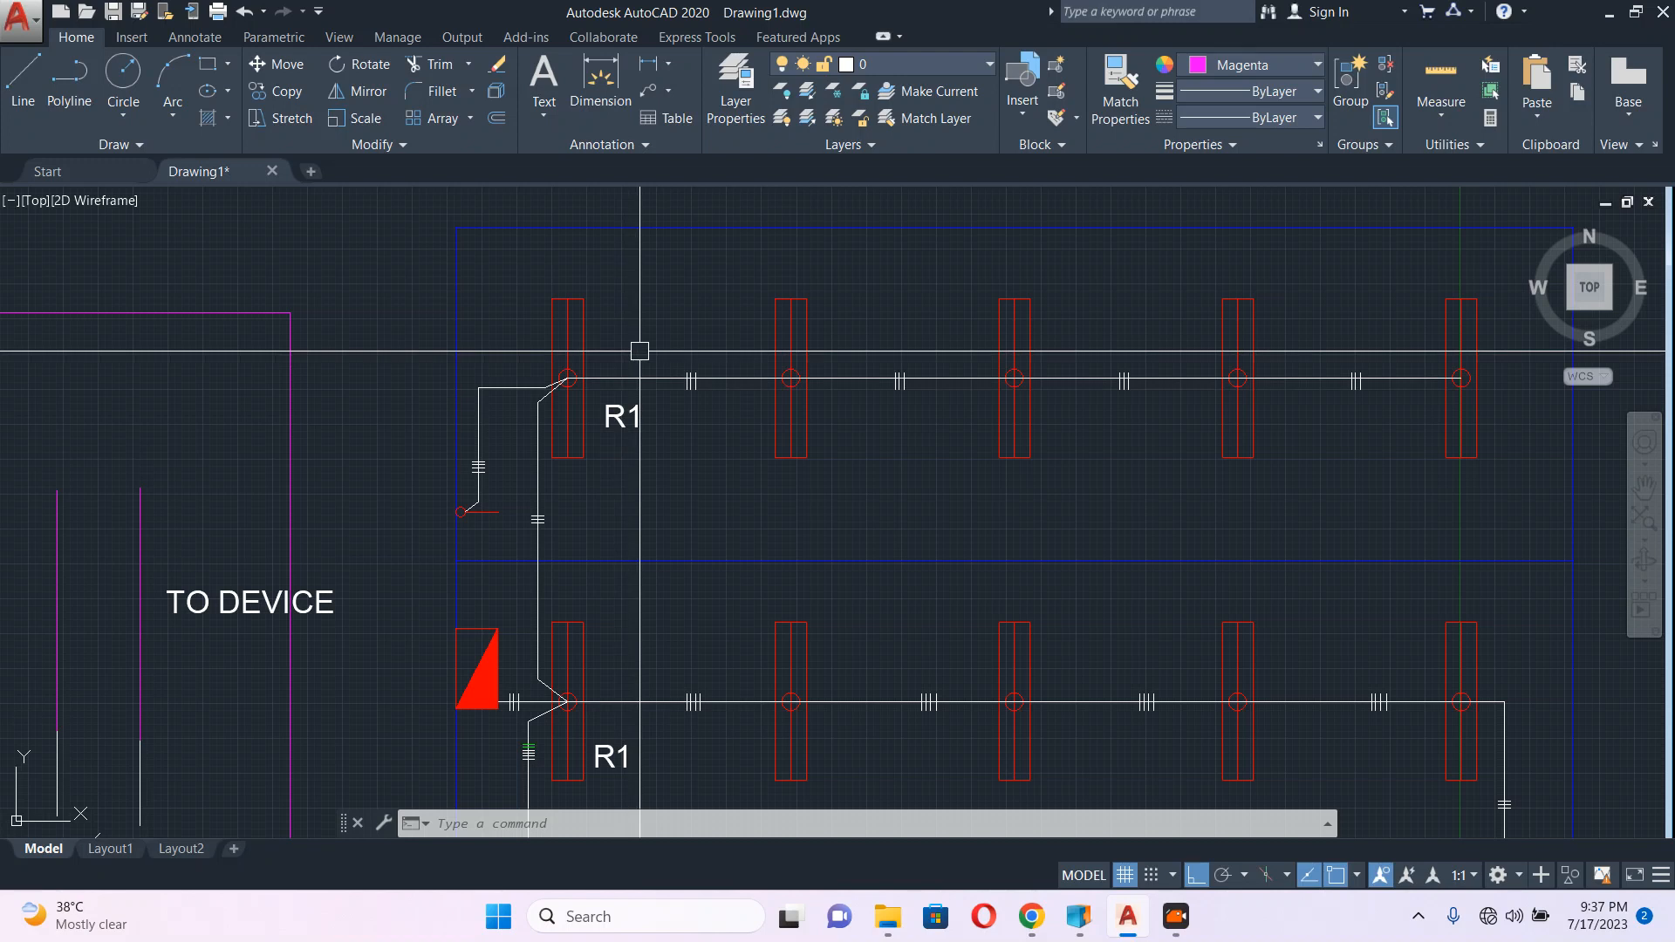
click(641, 351)
click(1428, 426)
text(M)
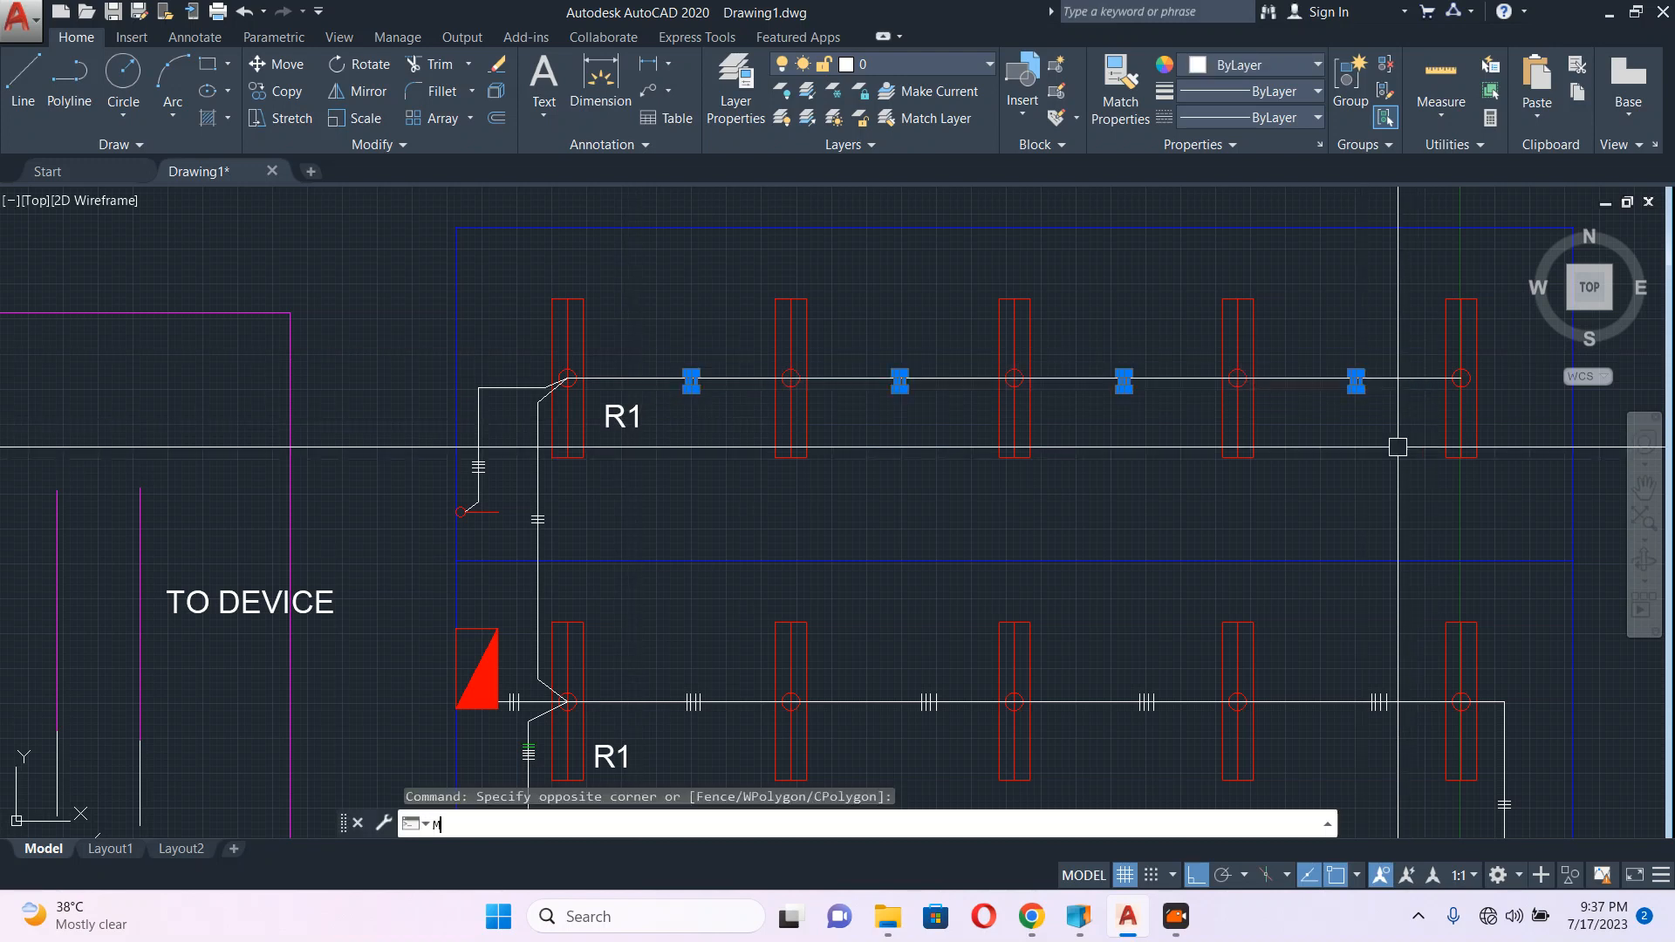
key(Return)
scroll(1397, 447, up, 4)
click(1408, 397)
click(1390, 423)
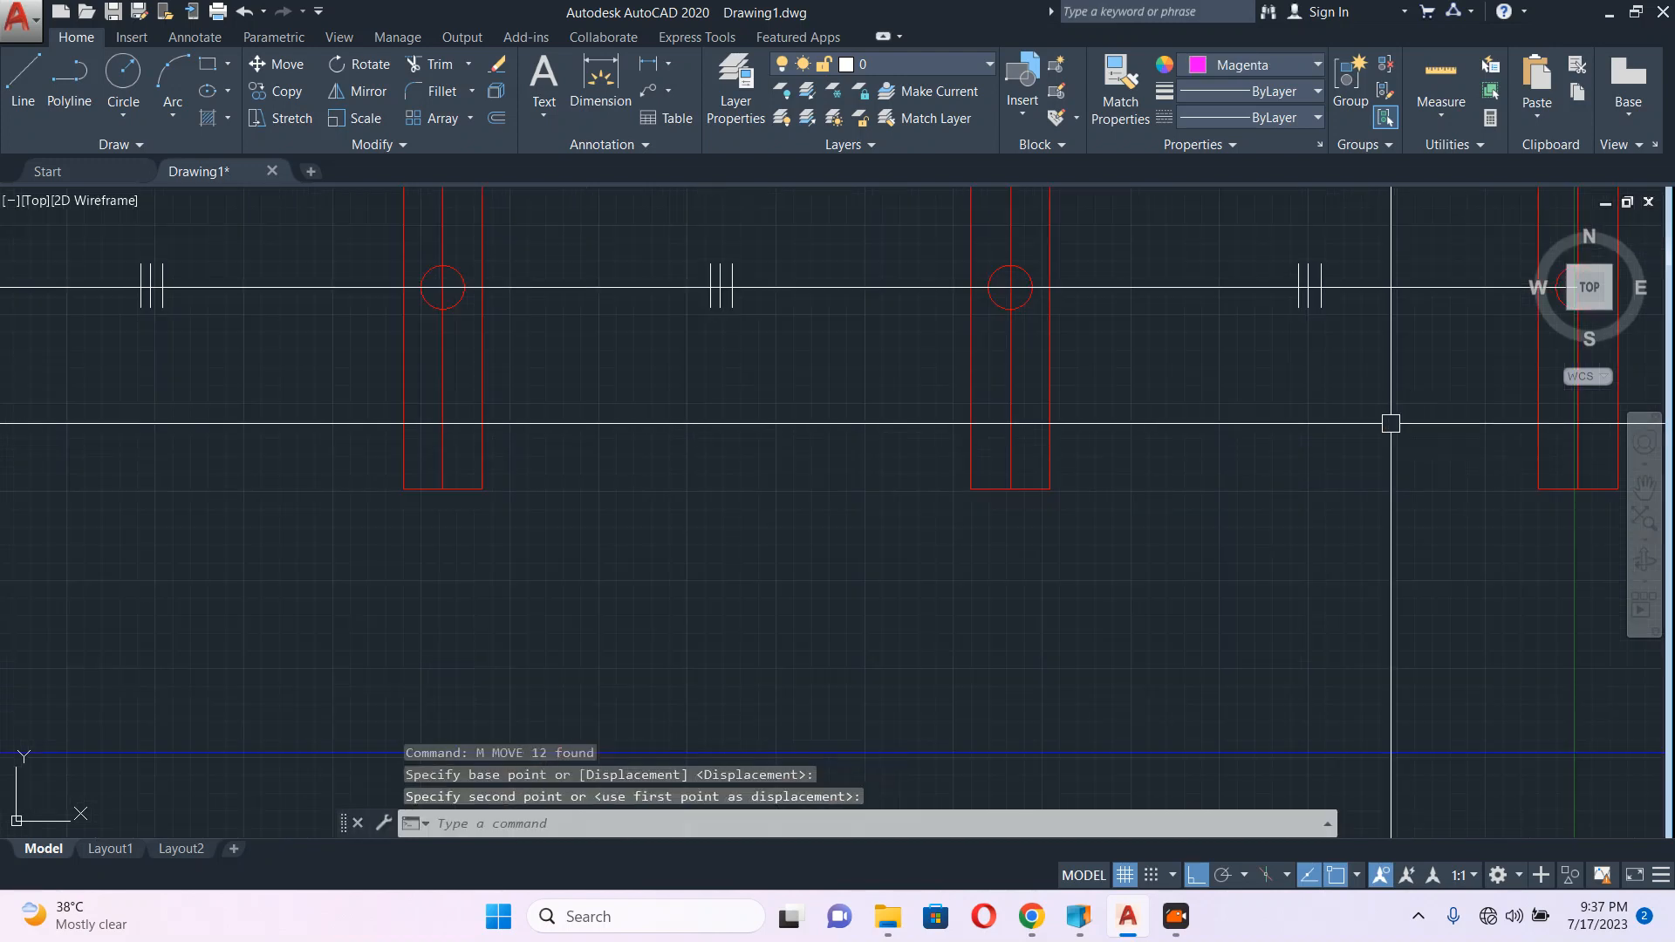
key(Escape)
Step: Examine the wiring plan, comparing the tick marks on the upper room's circuit, switch wire and link wire with the lower room's
scroll(1027, 404, down, 5)
scroll(1028, 408, up, 3)
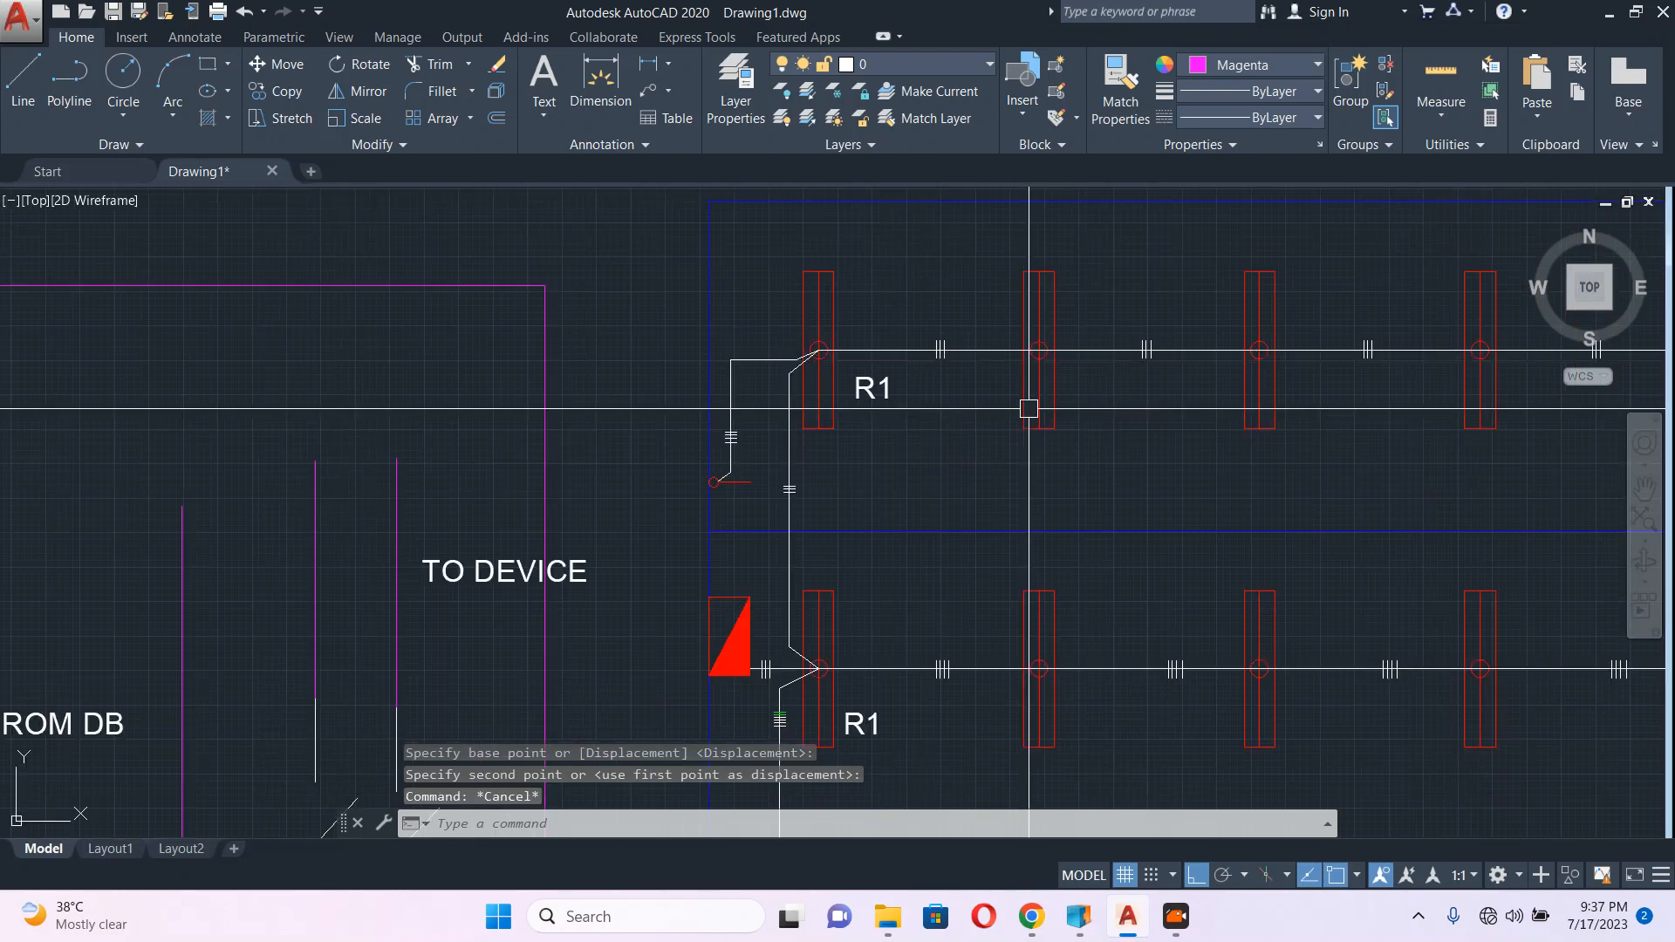
mouse_move(1029, 408)
middle_down()
mouse_move(876, 334)
mouse_move(872, 348)
middle_up()
scroll(1035, 463, down, 6)
scroll(1079, 450, up, 4)
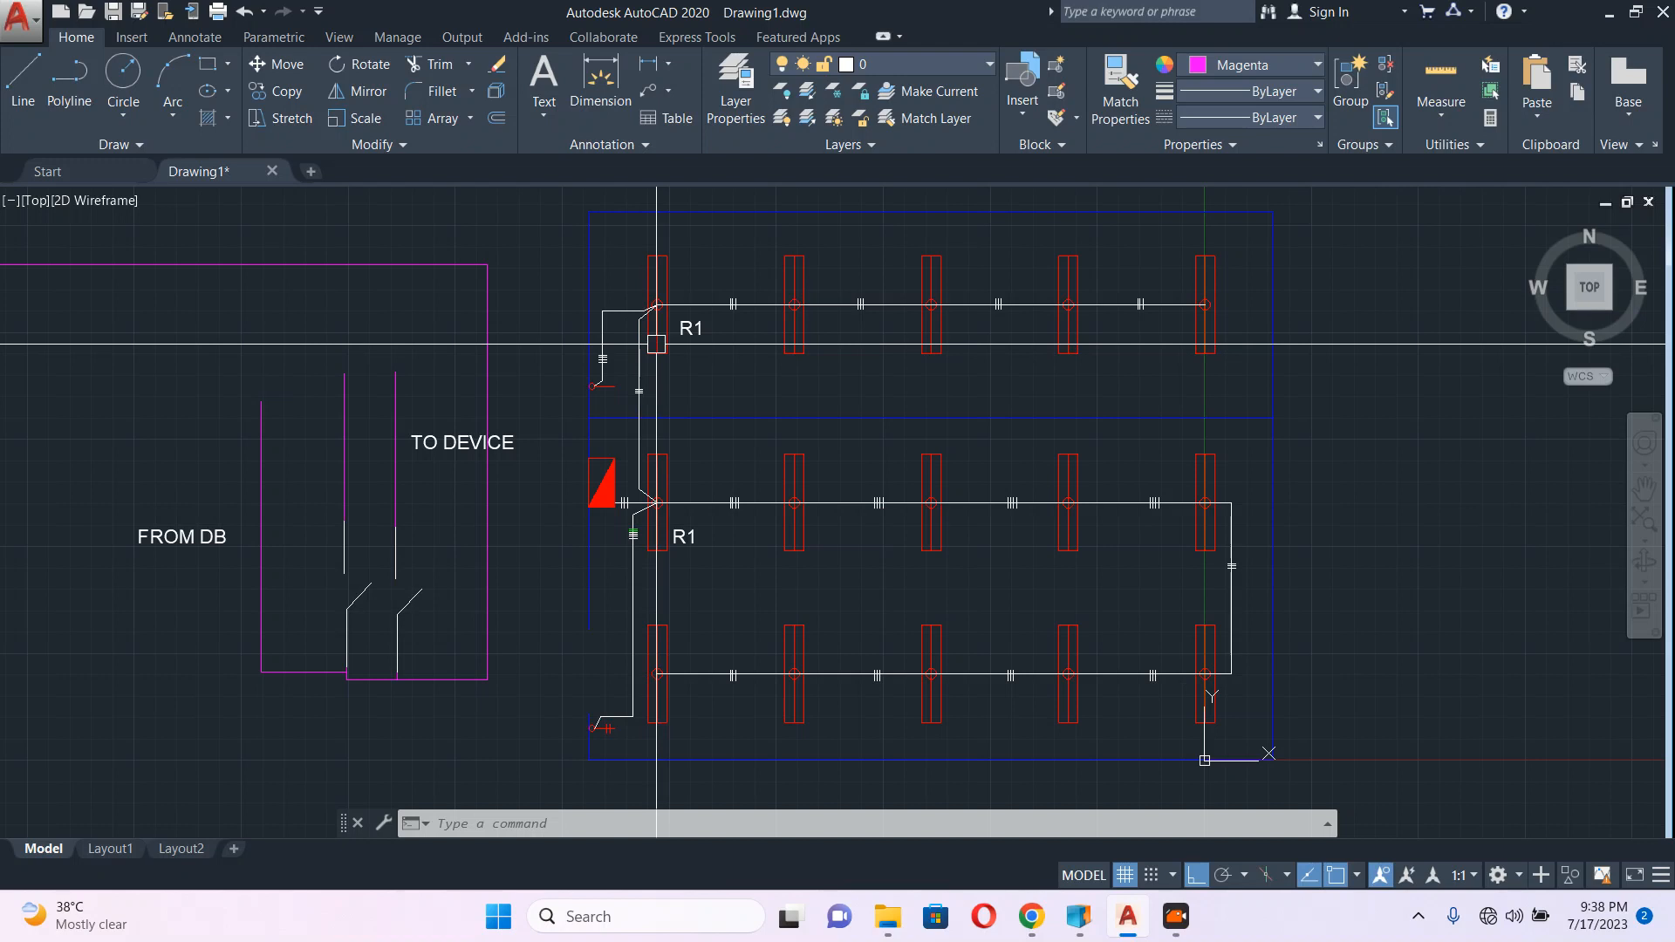
scroll(656, 343, up, 4)
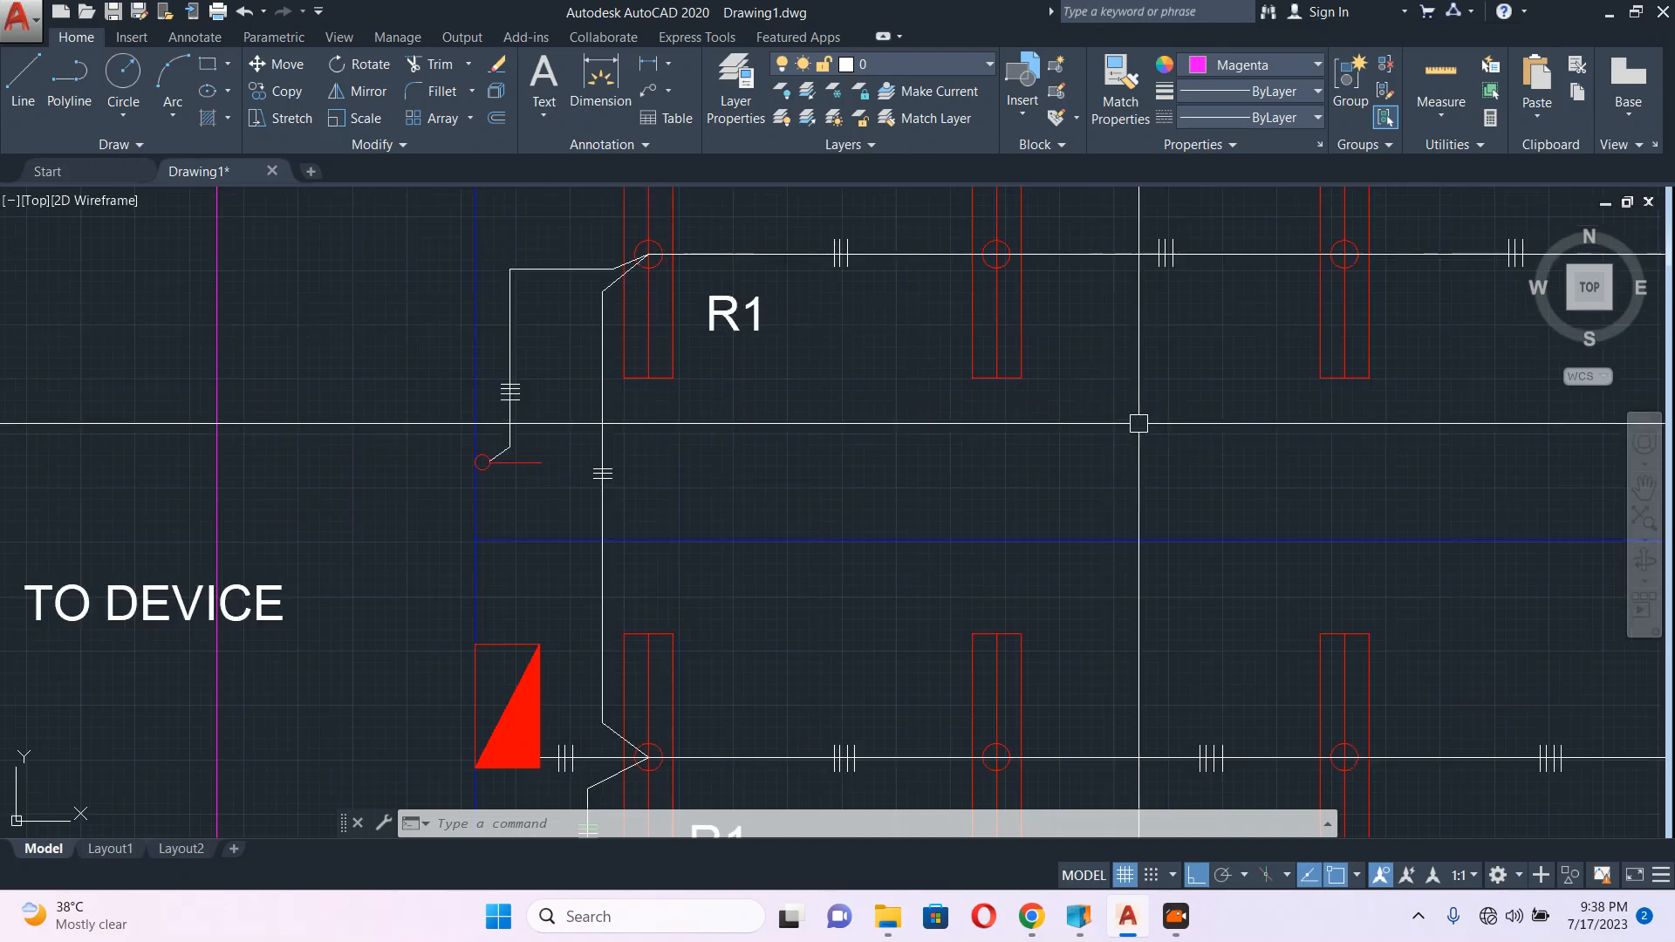
scroll(1251, 419, down, 6)
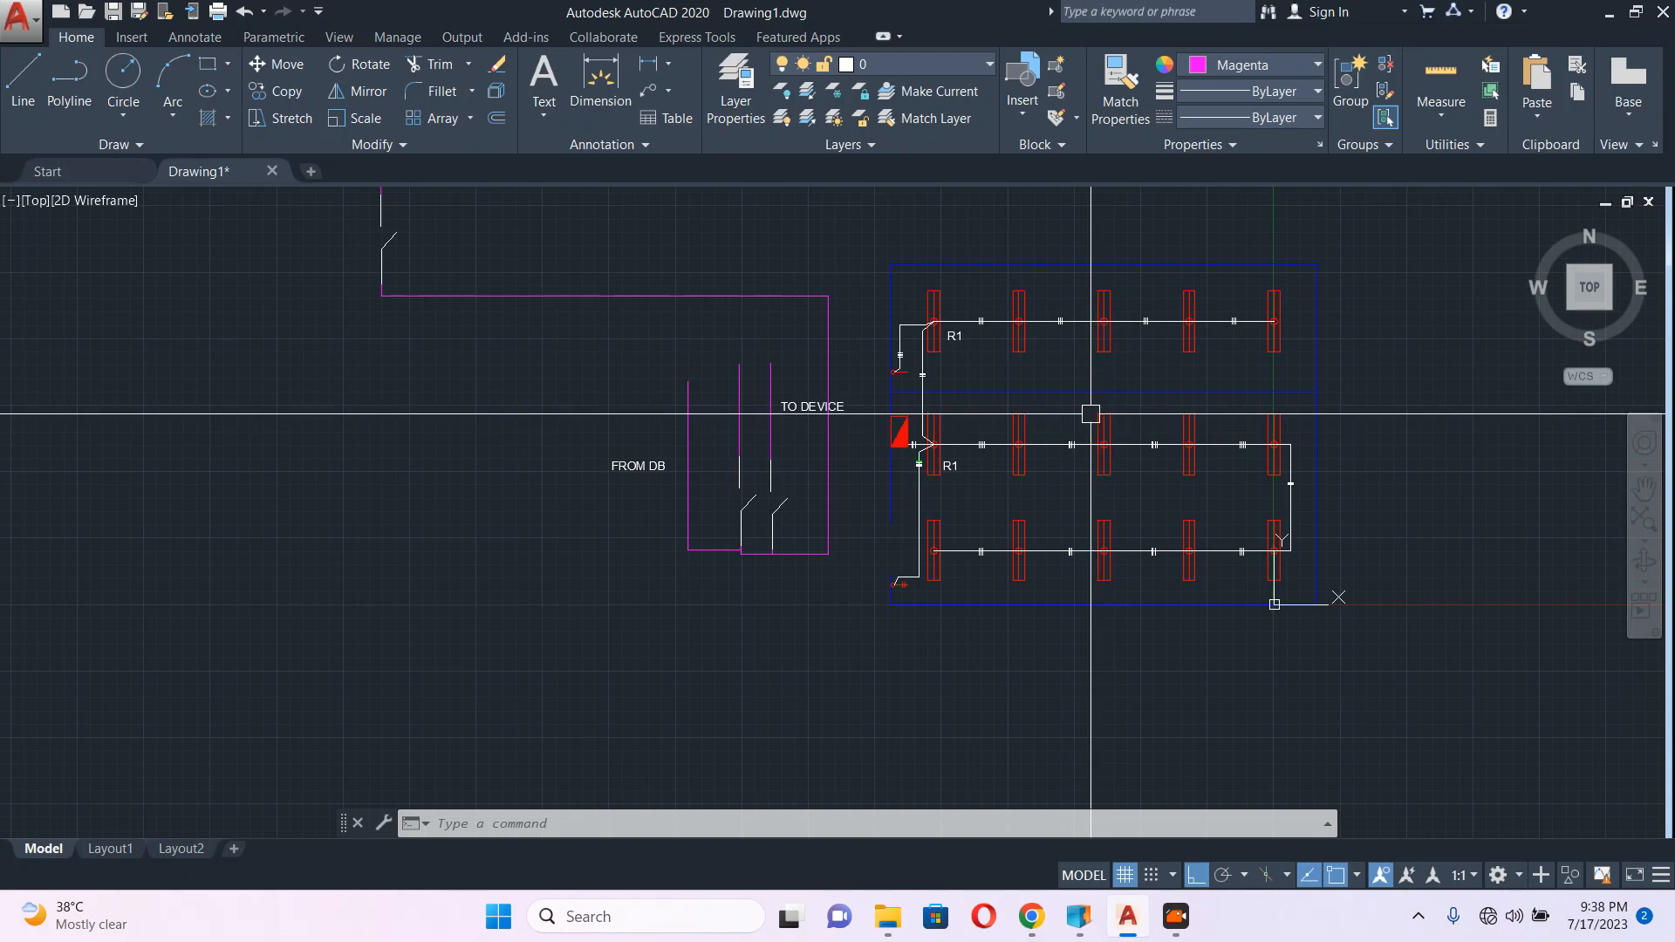
scroll(859, 353, up, 4)
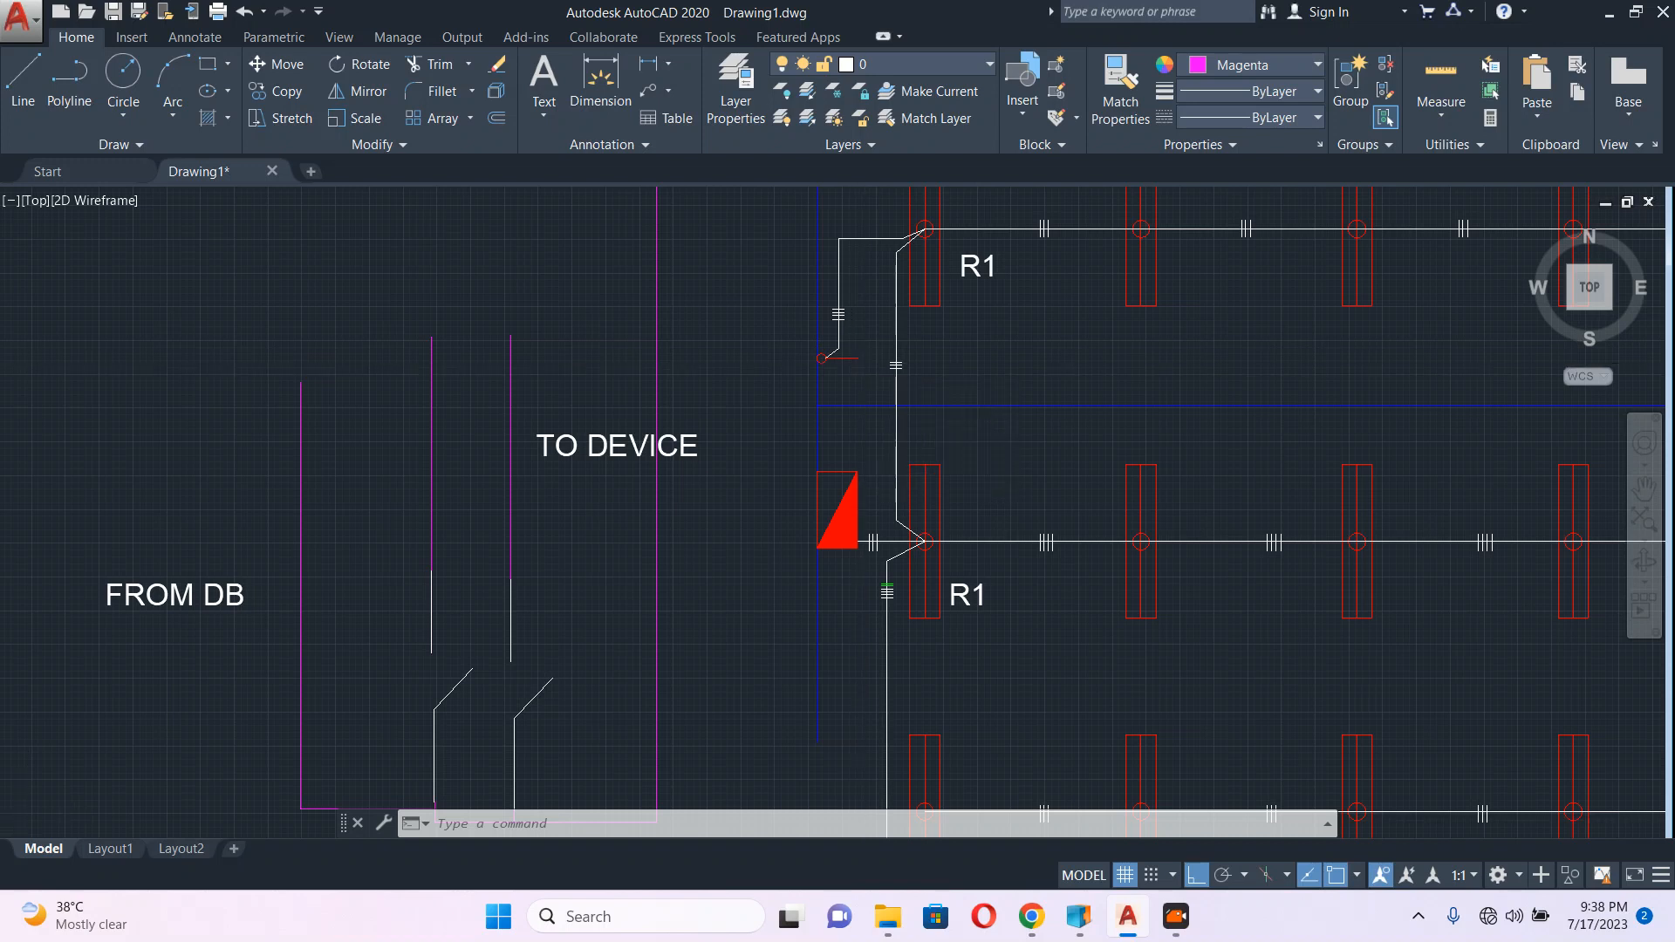
scroll(836, 368, down, 4)
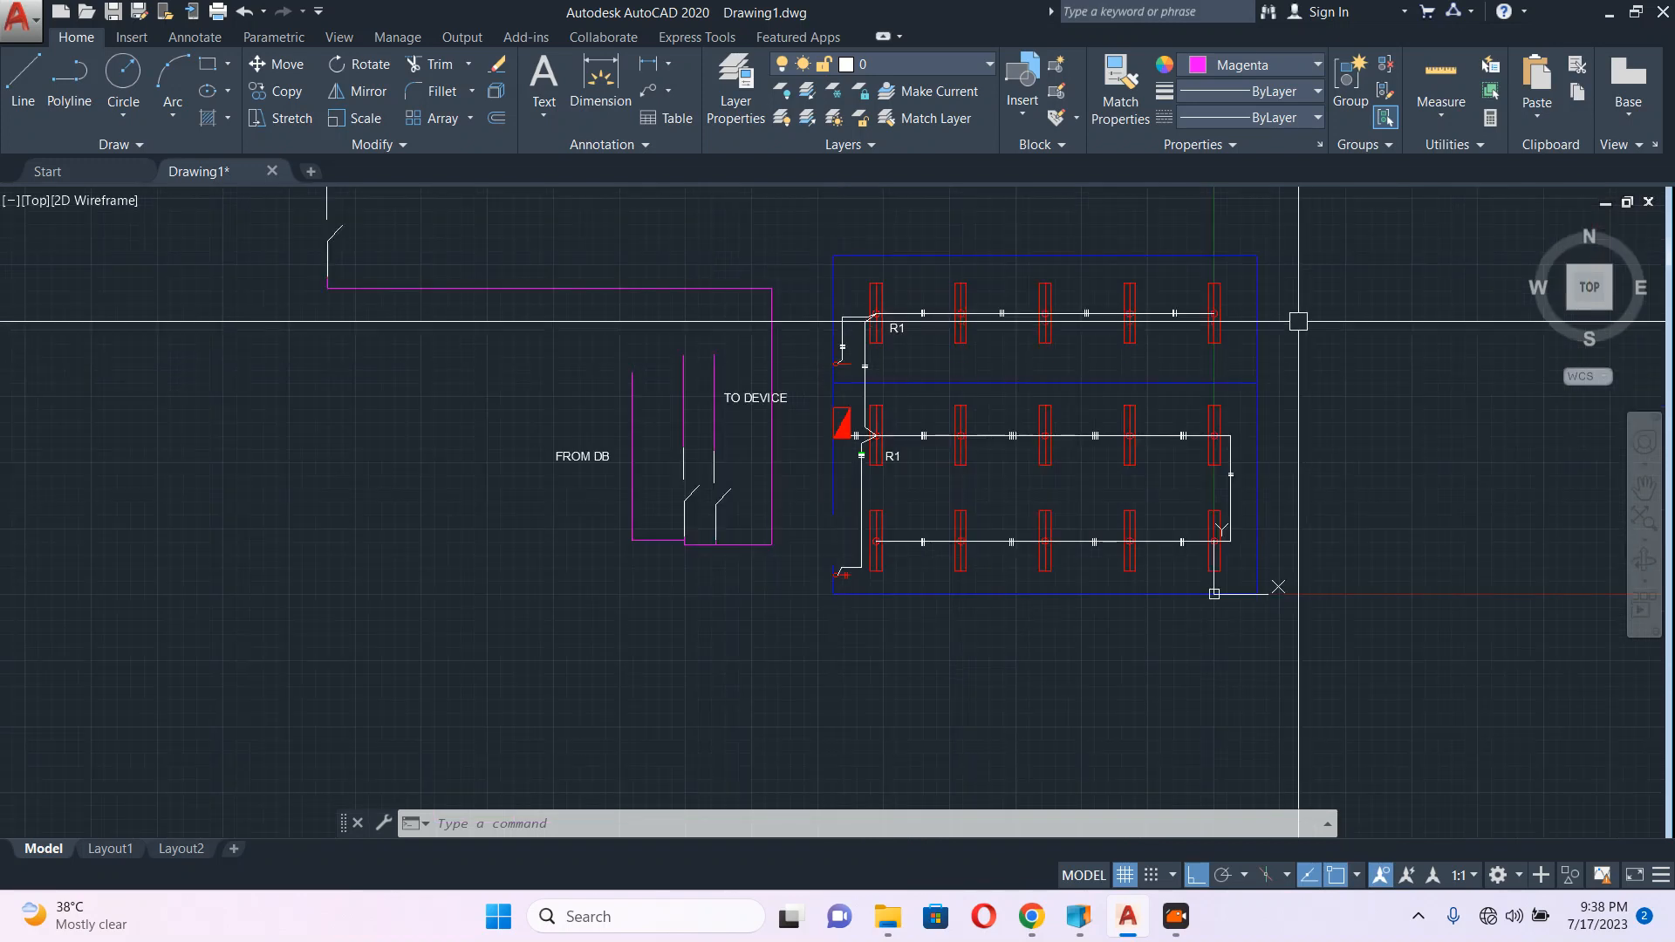
scroll(856, 364, up, 6)
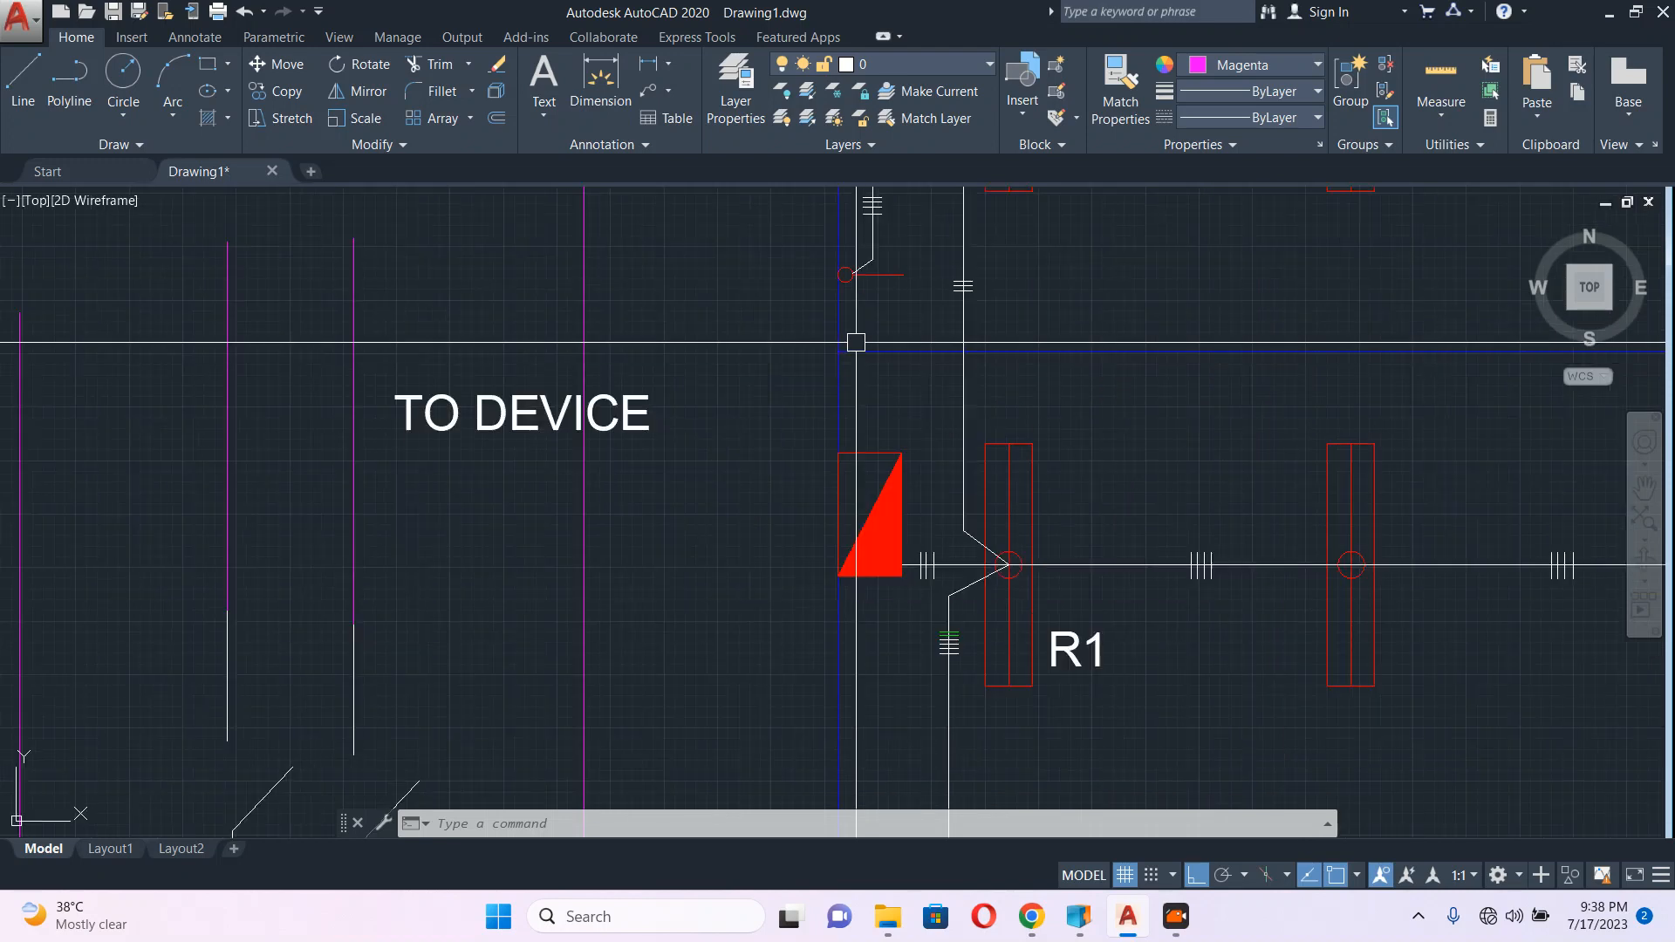
middle_drag(886, 280, 785, 463)
scroll(928, 399, up, 2)
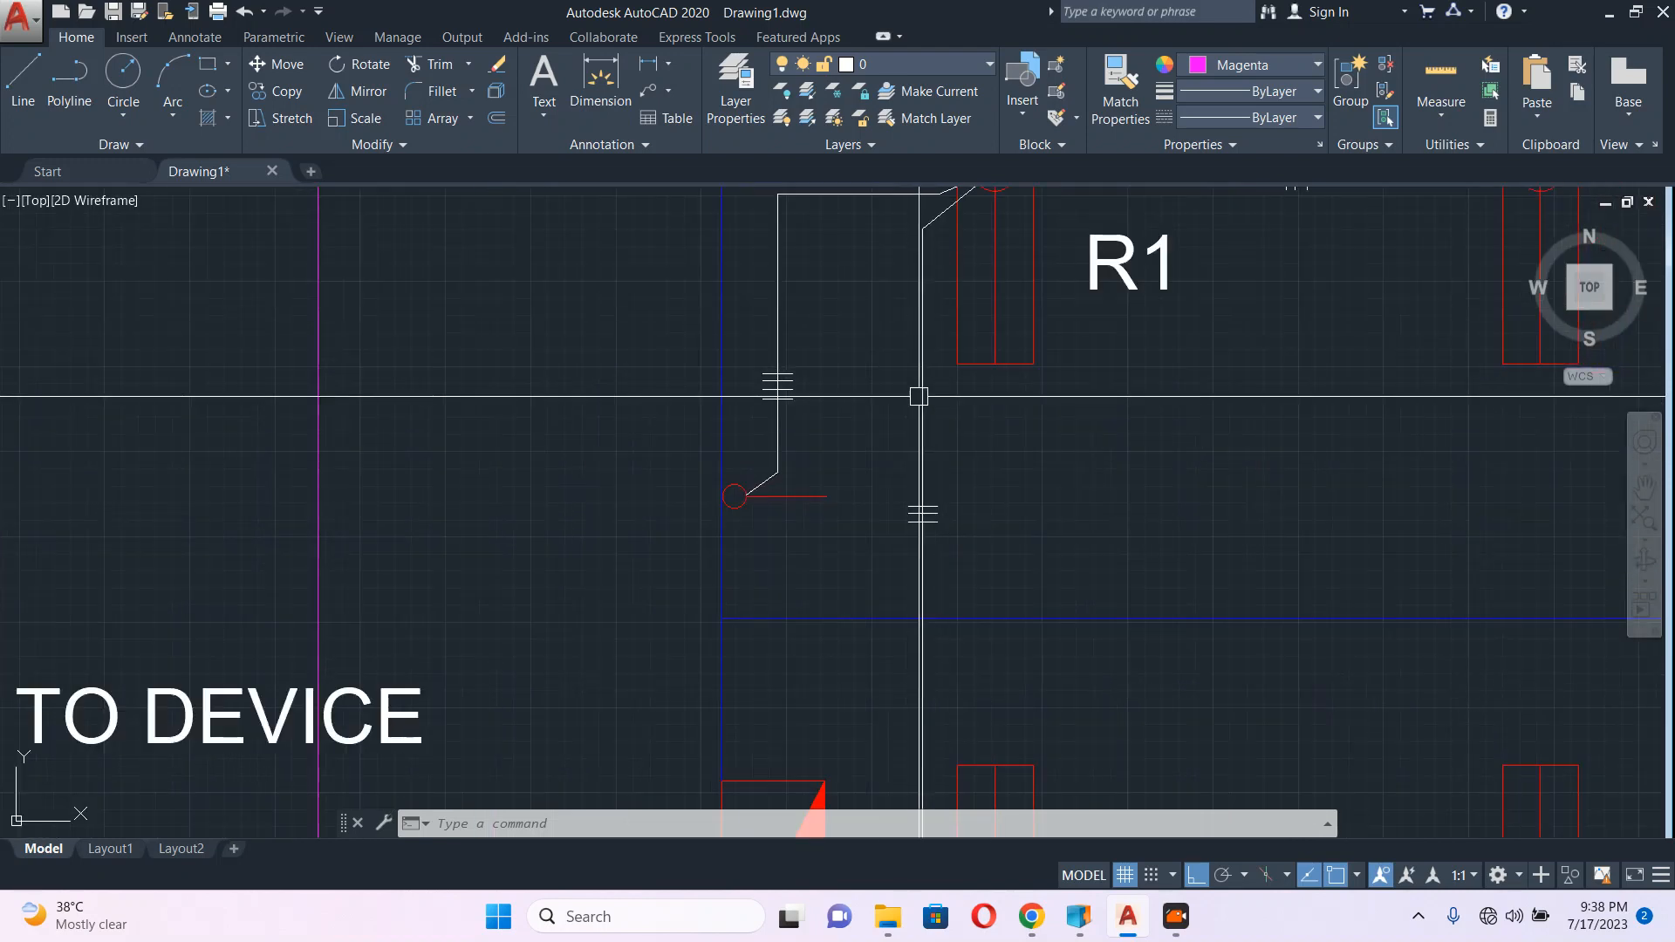
scroll(918, 396, down, 2)
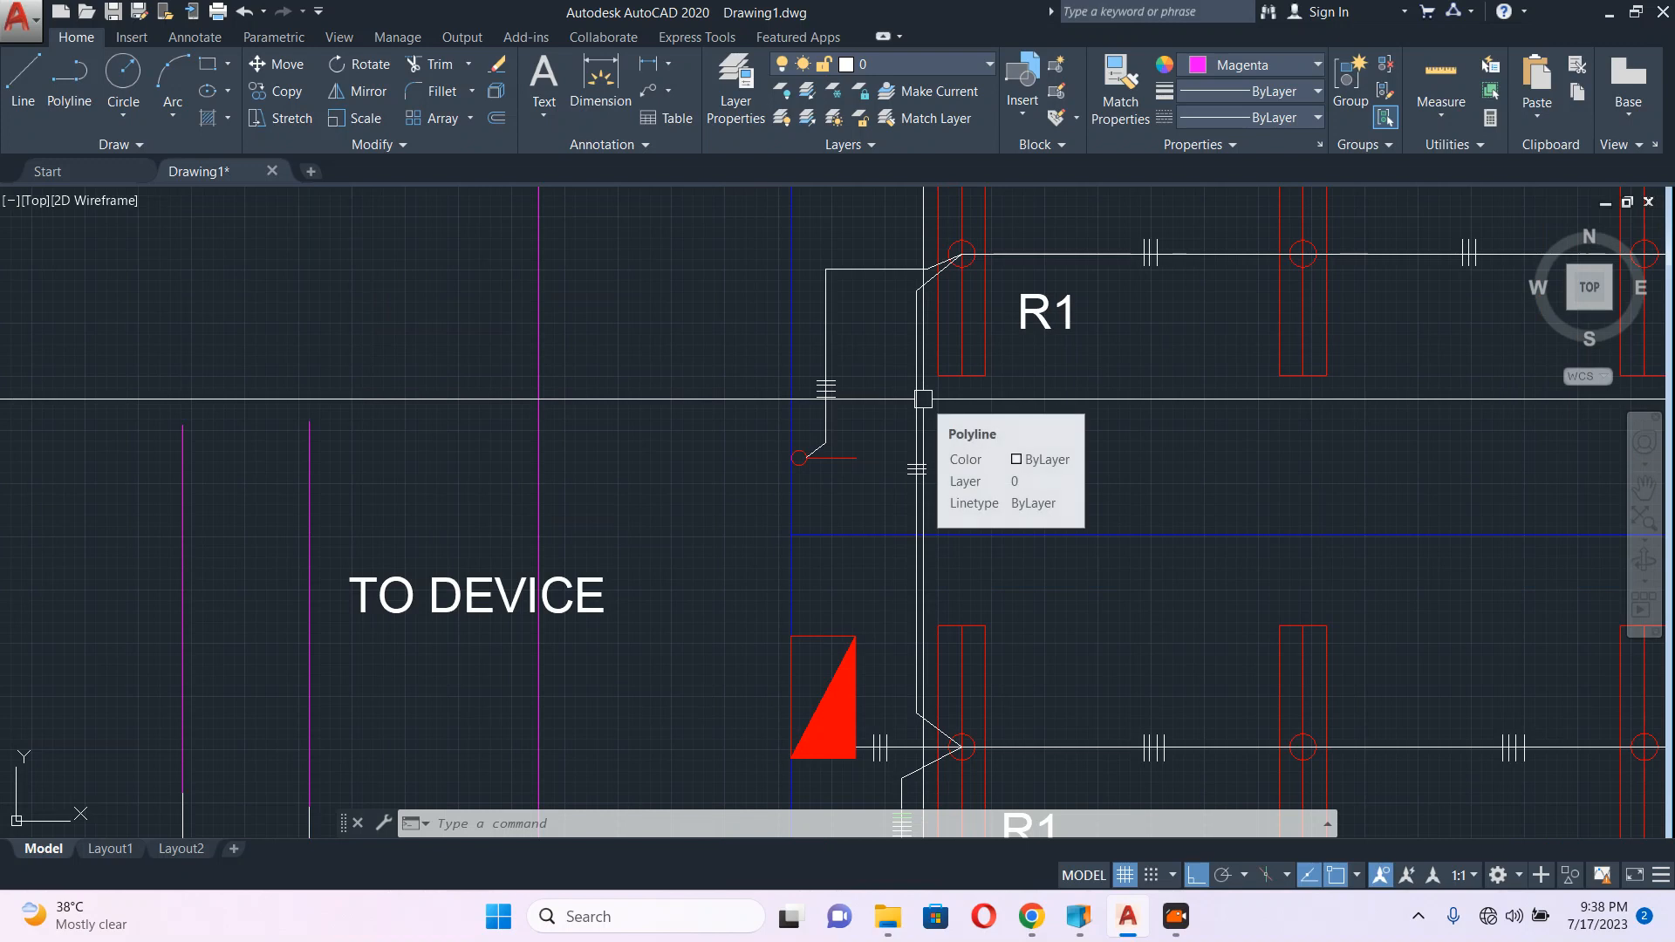
scroll(793, 423, down, 6)
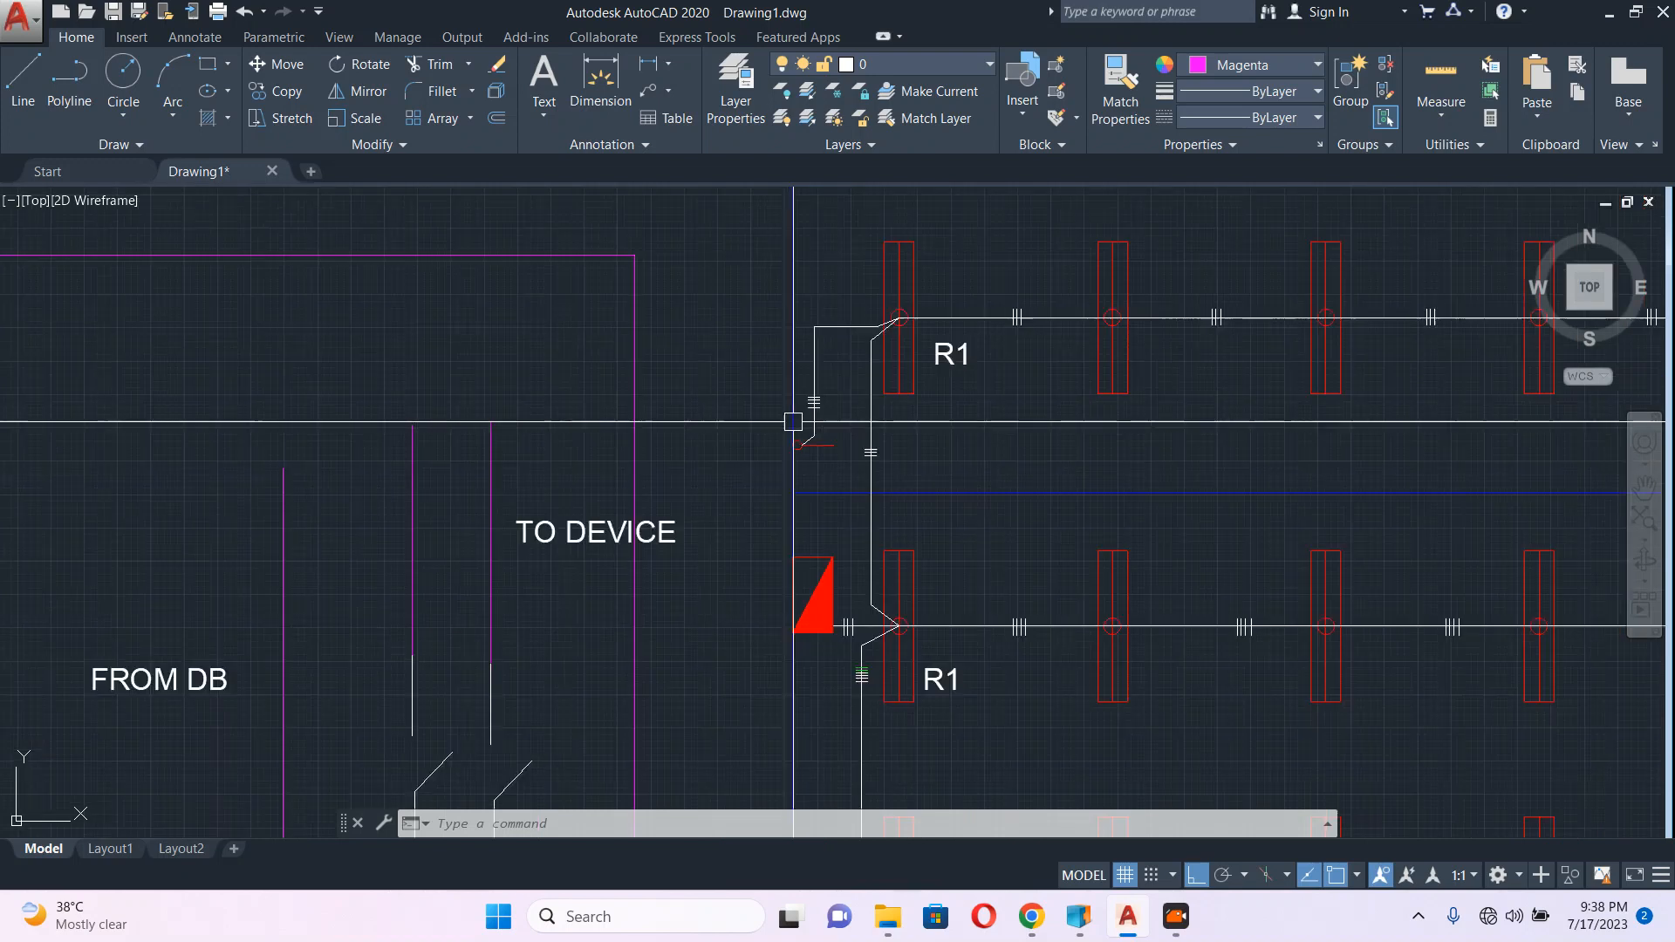
scroll(795, 416, up, 2)
scroll(794, 416, up, 2)
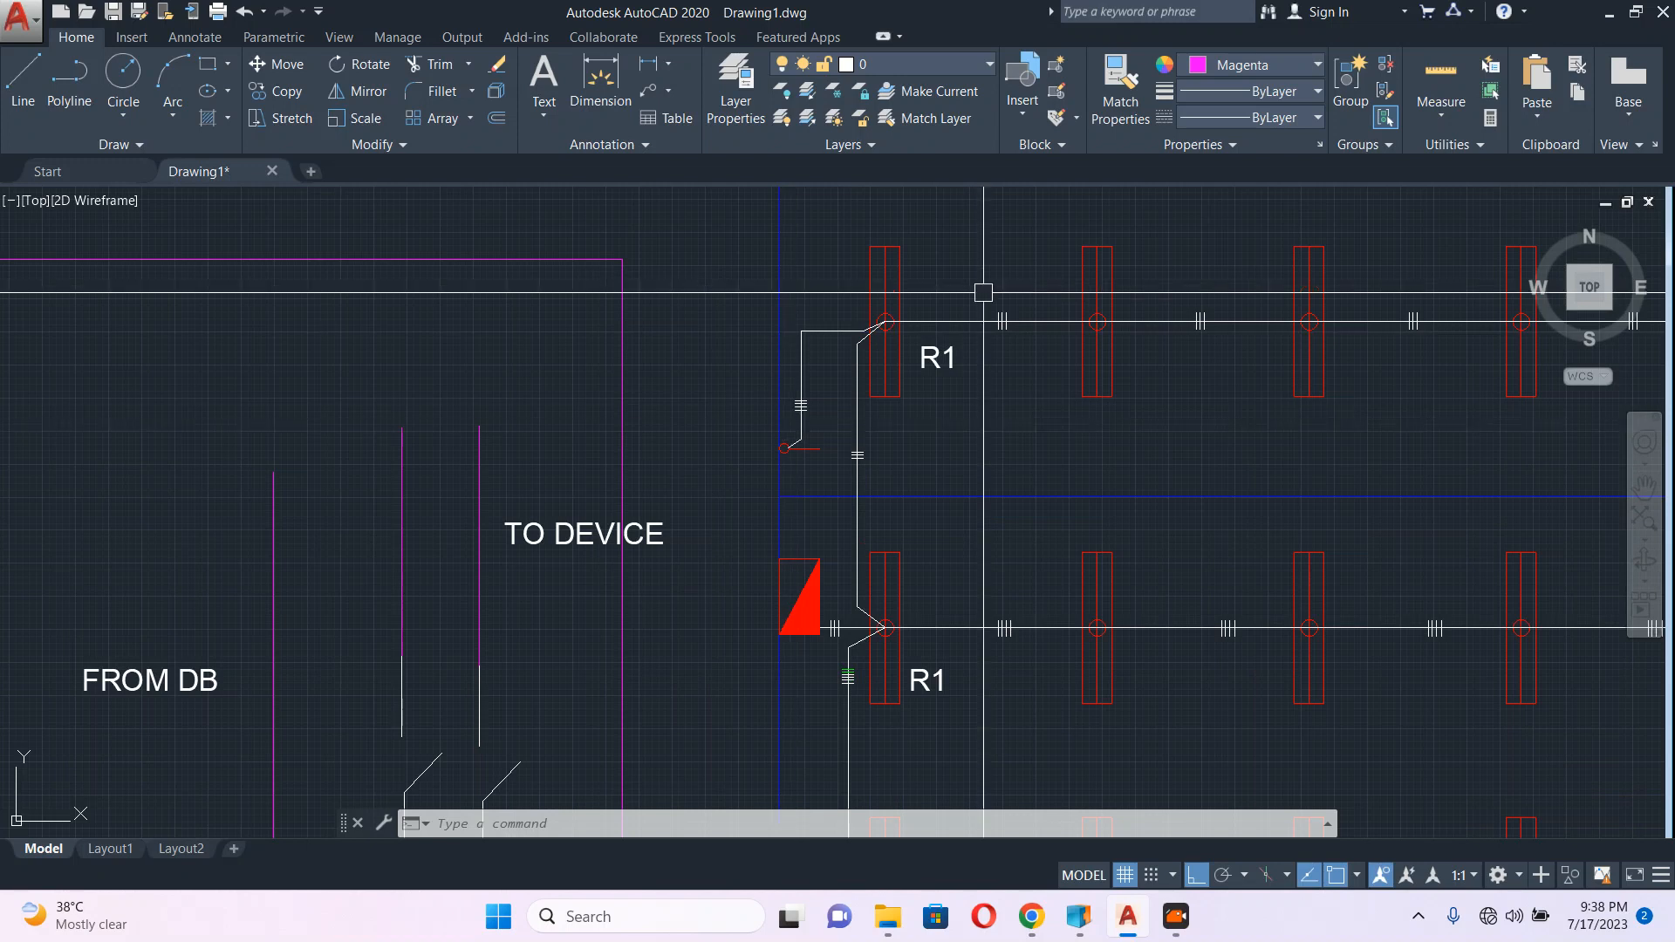
scroll(366, 489, down, 4)
scroll(863, 456, up, 2)
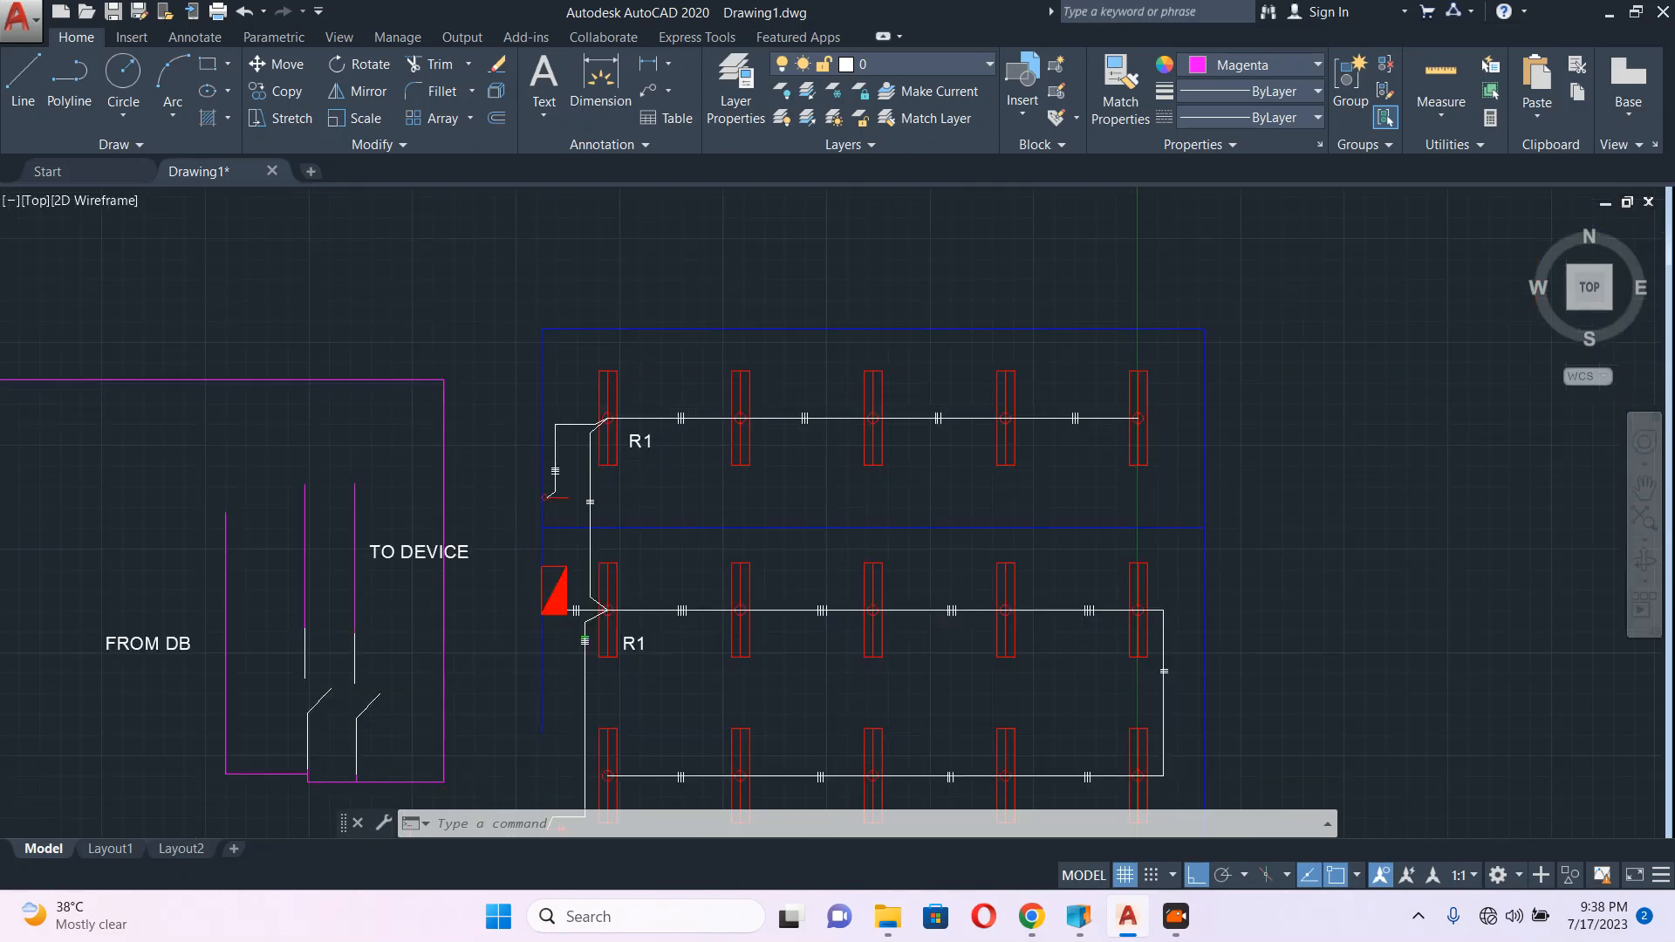
scroll(617, 389, up, 4)
Step: Break an opening in the upper room's left wall, above the switch
text(D)
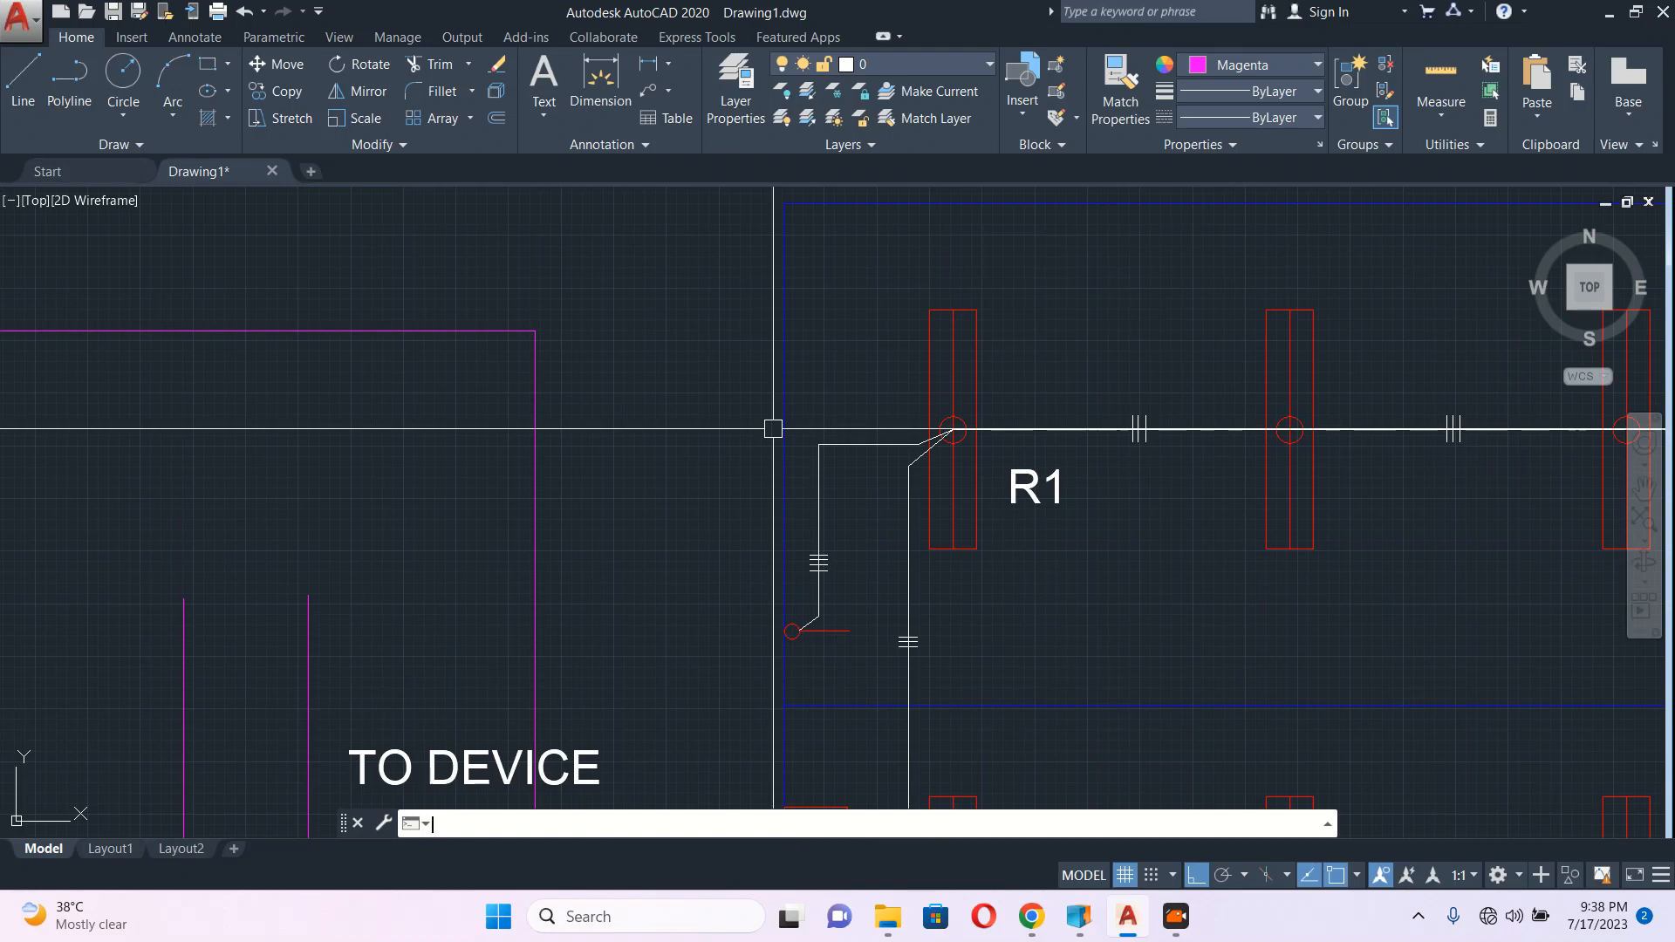
text(R)
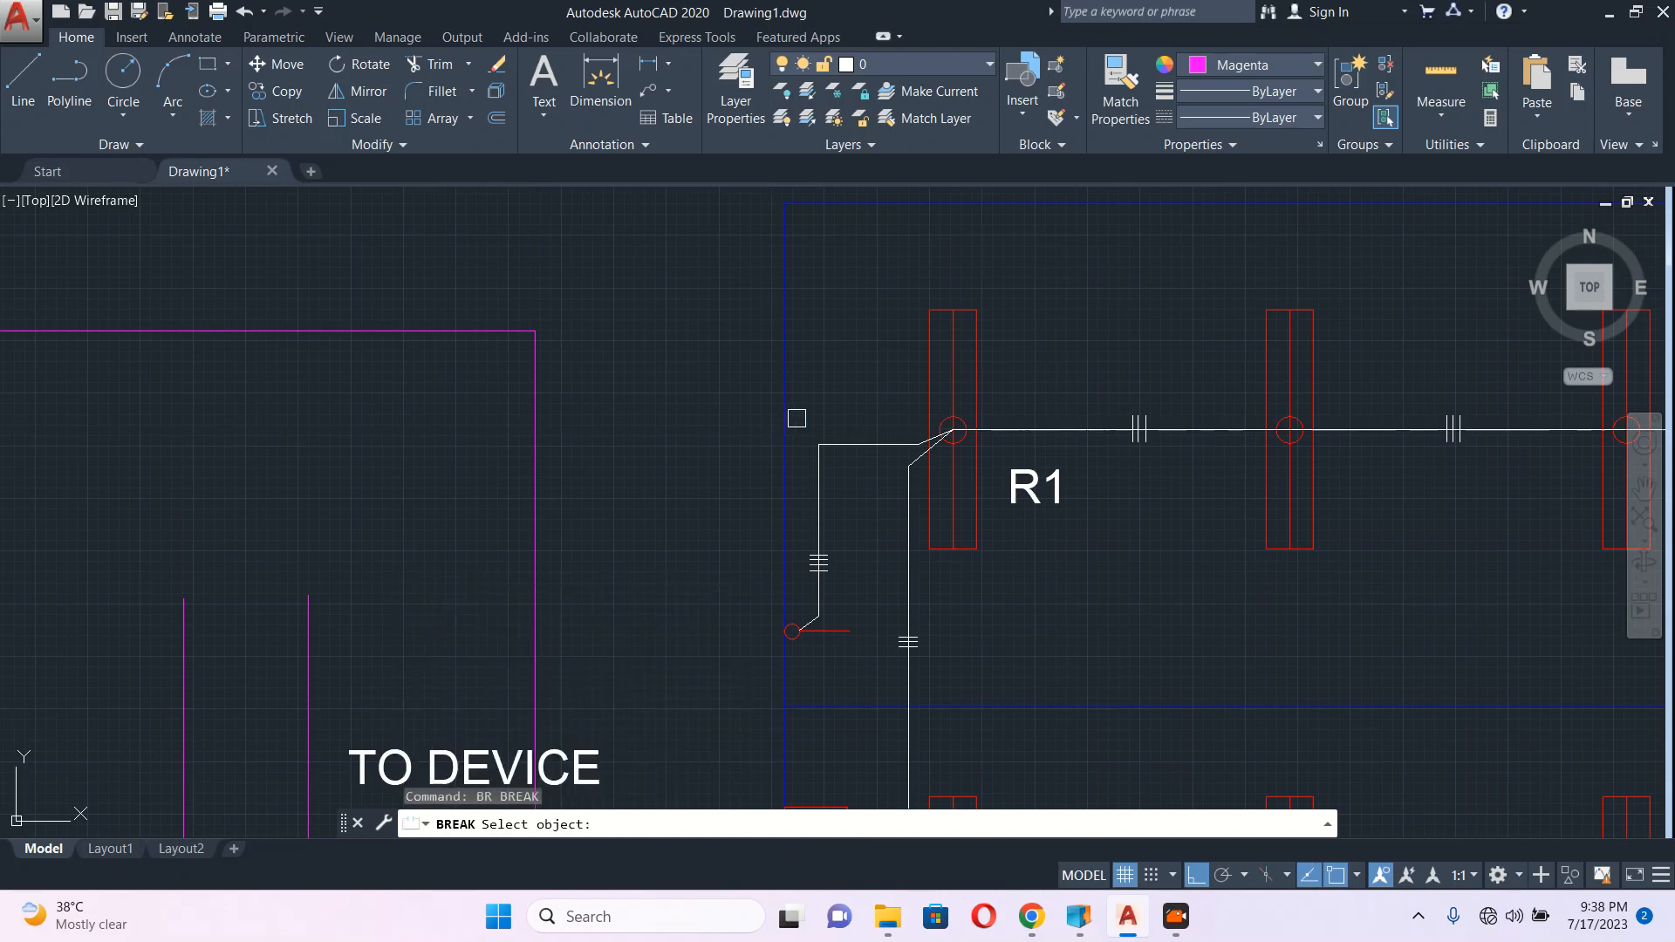
click(785, 409)
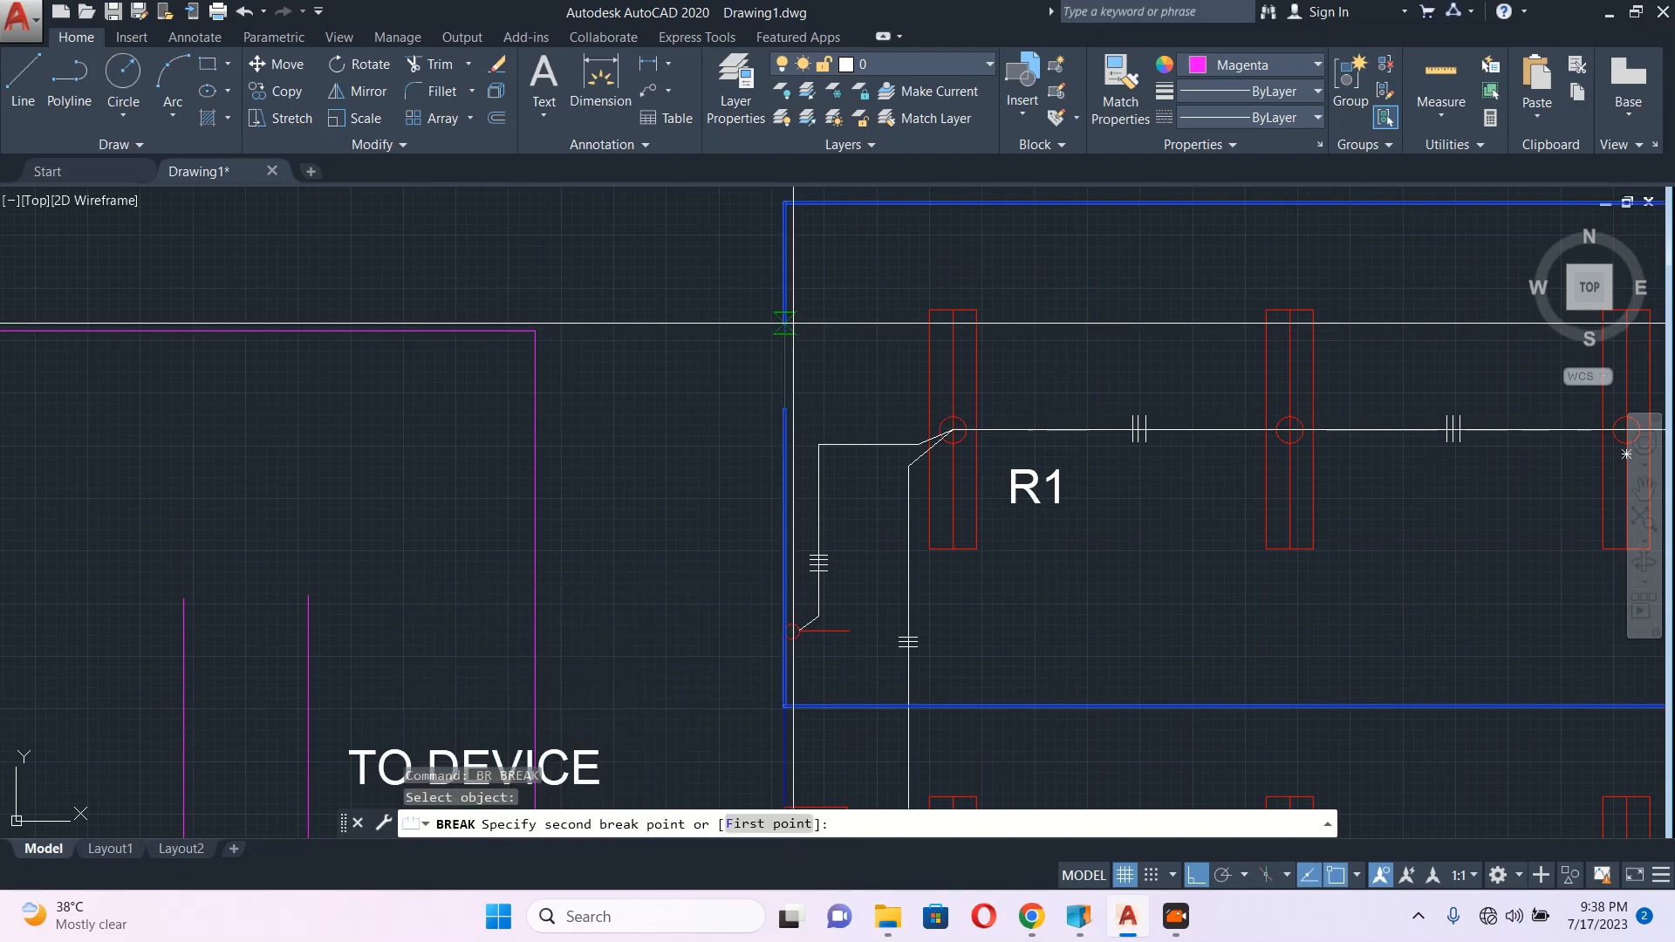
key(Escape)
Step: Break a second opening in the upper room's top wall, between the last light fixture and the right corner
scroll(792, 324, down, 5)
scroll(1056, 332, up, 5)
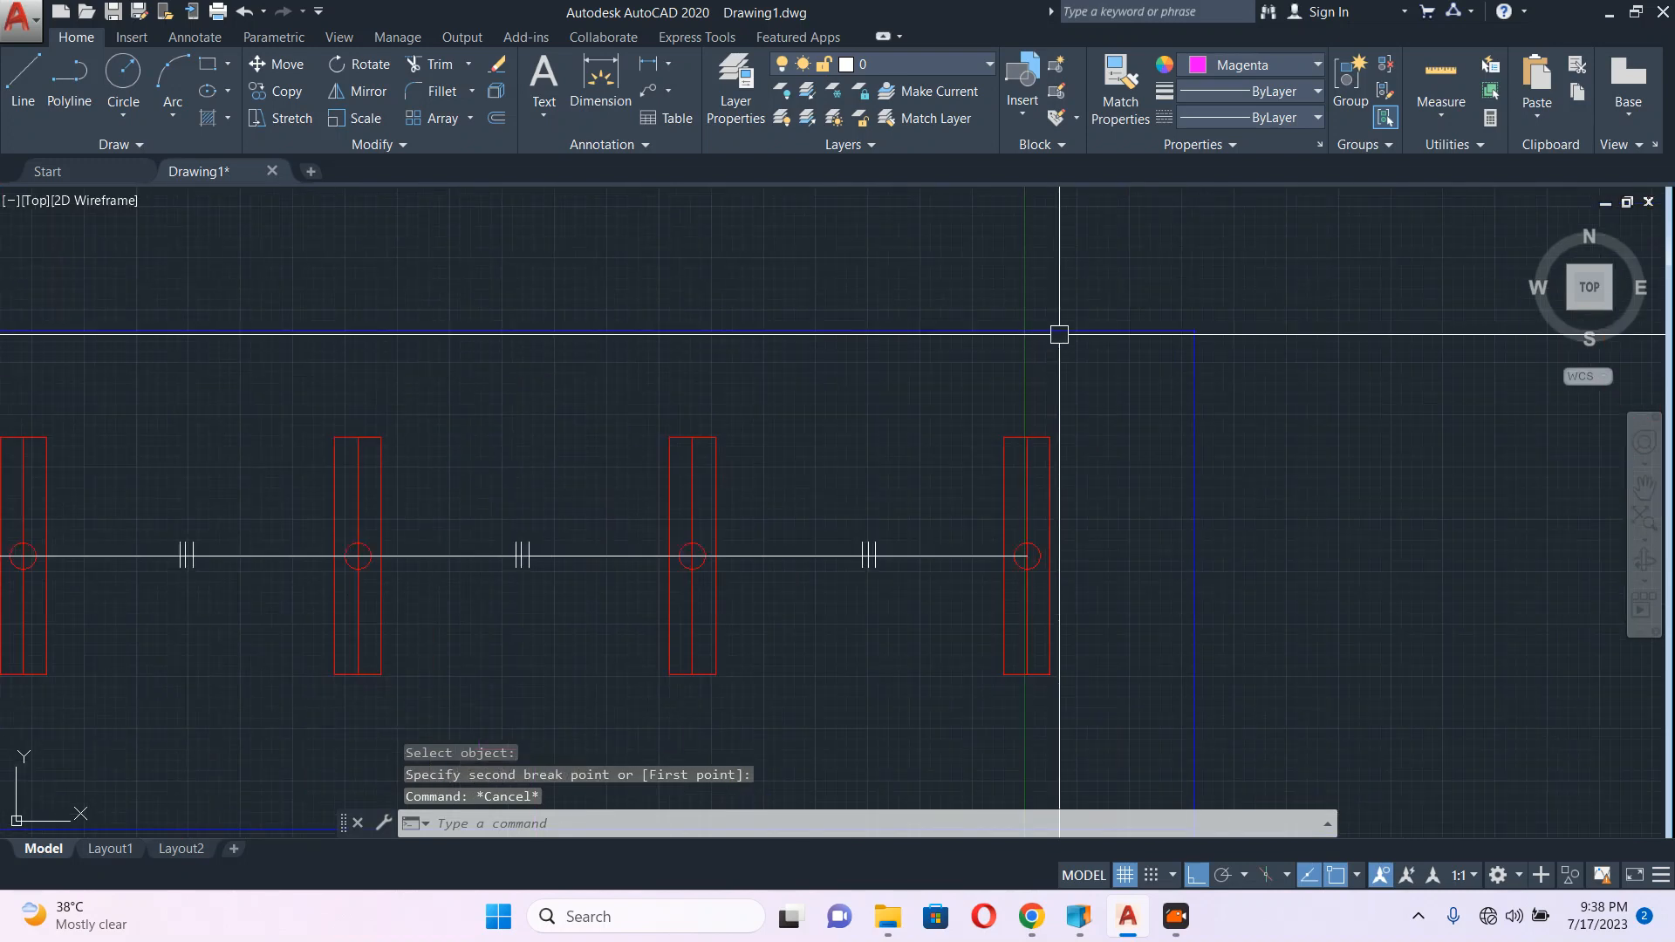
key(Return)
click(1053, 332)
key(Escape)
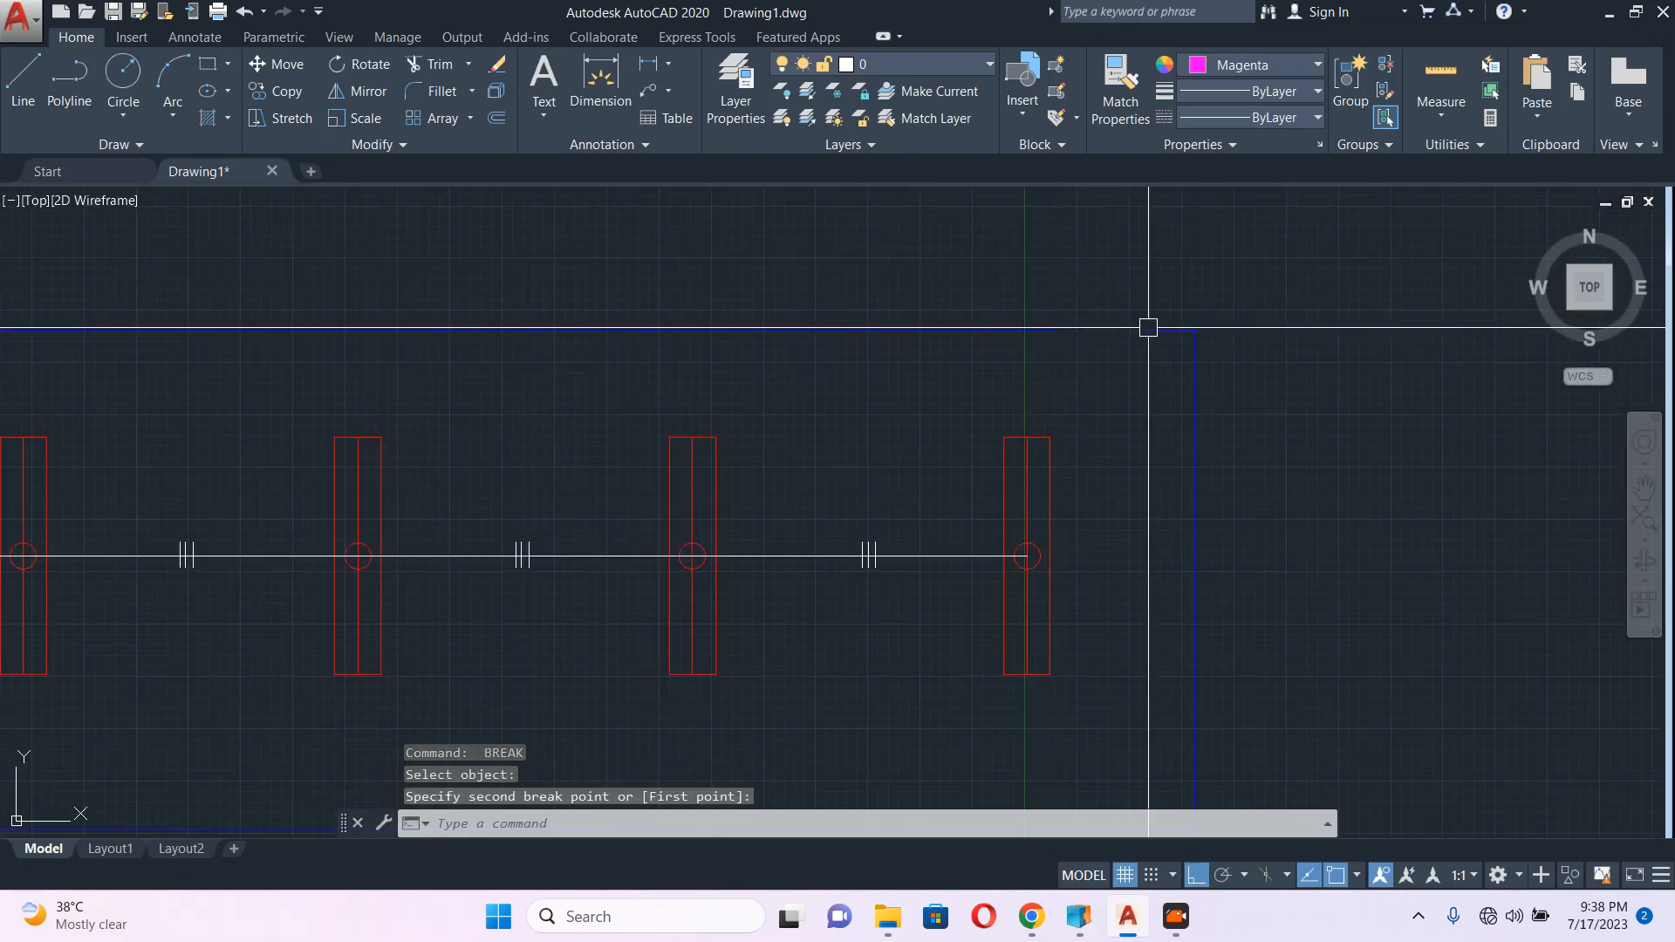
Step: Draw a second, slanted lever line from the circle of the upper room's left-wall switch, with ortho off
scroll(1131, 340, down, 4)
scroll(774, 457, up, 7)
text(PL)
key(Return)
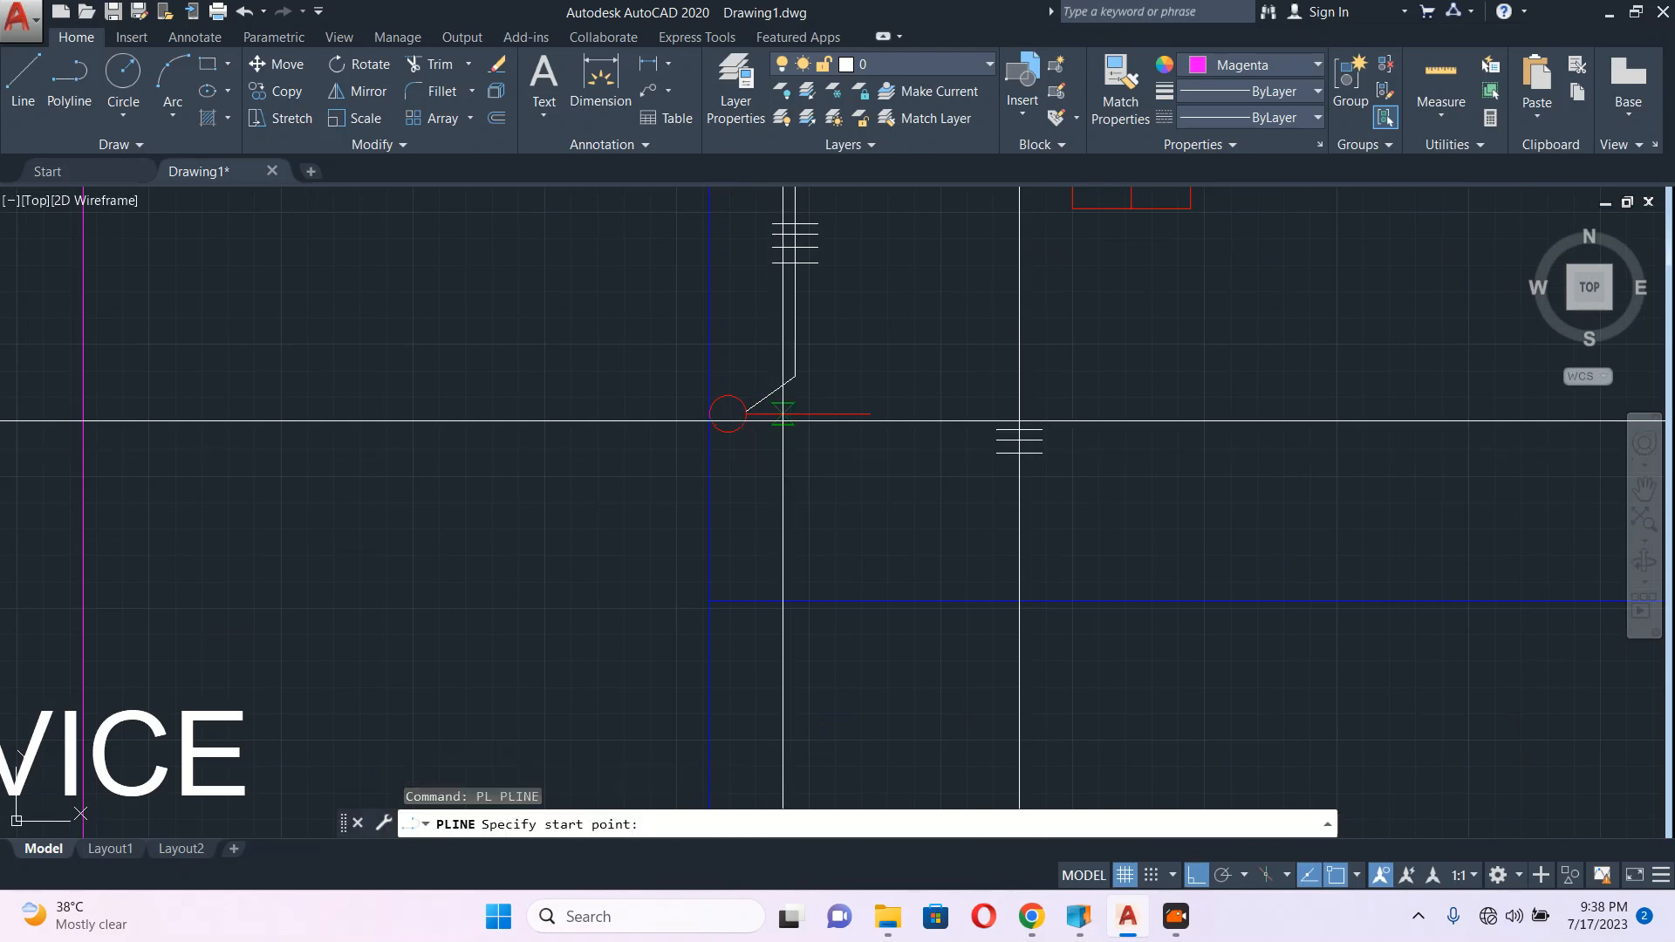
click(727, 414)
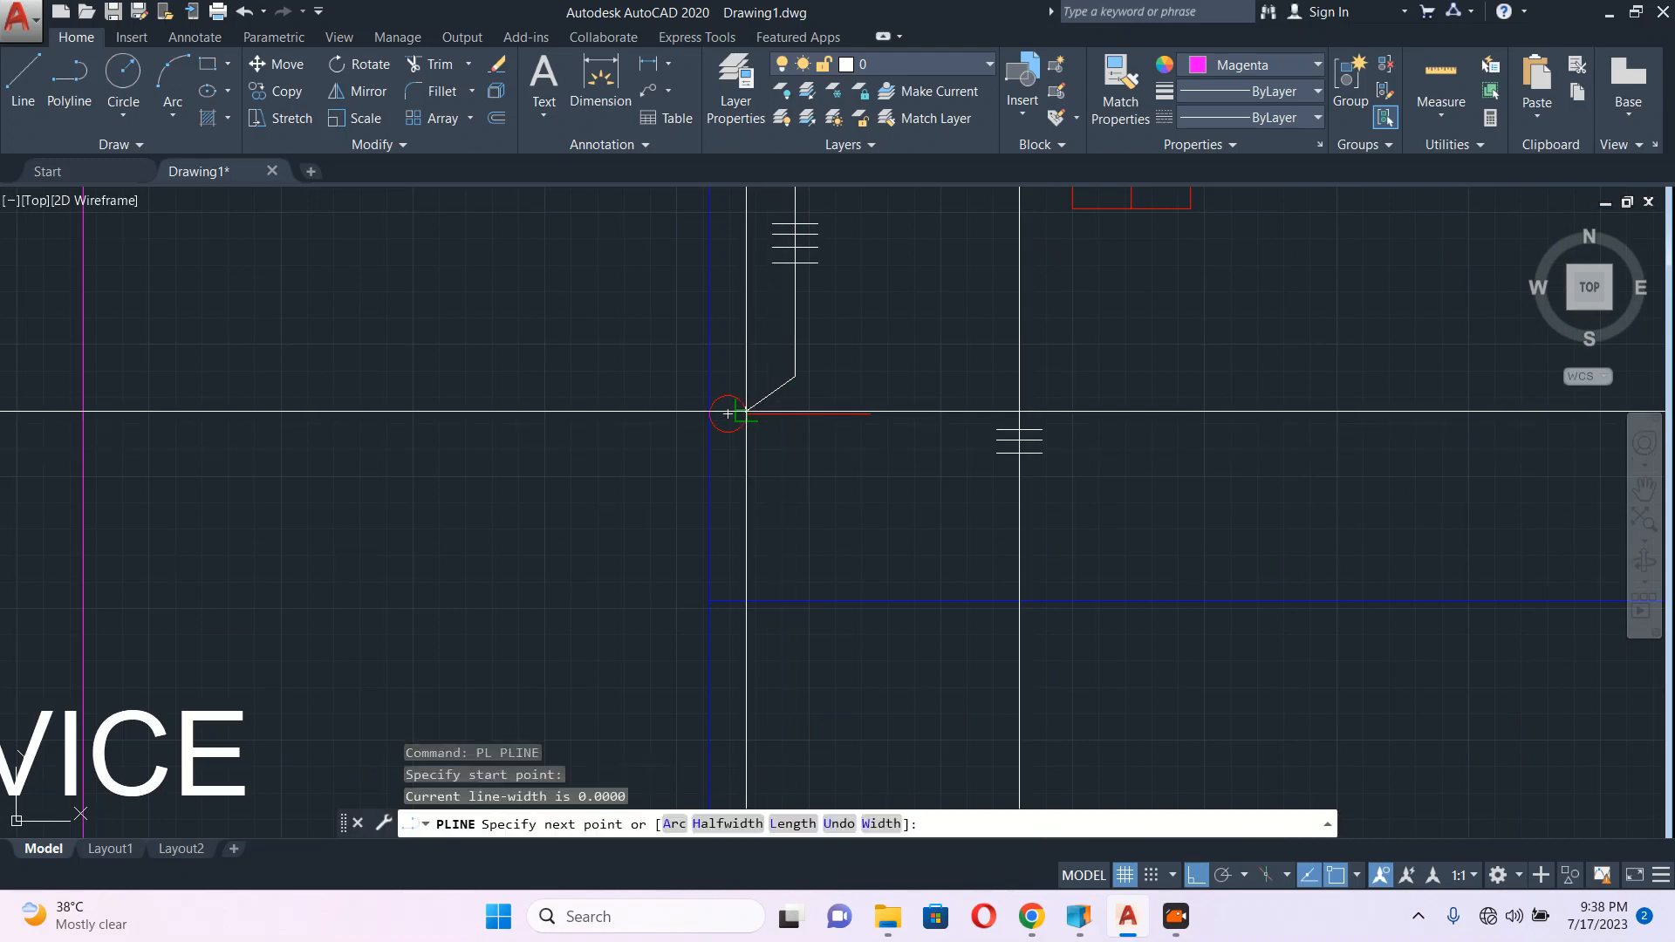
click(860, 452)
scroll(803, 486, down, 3)
key(Escape)
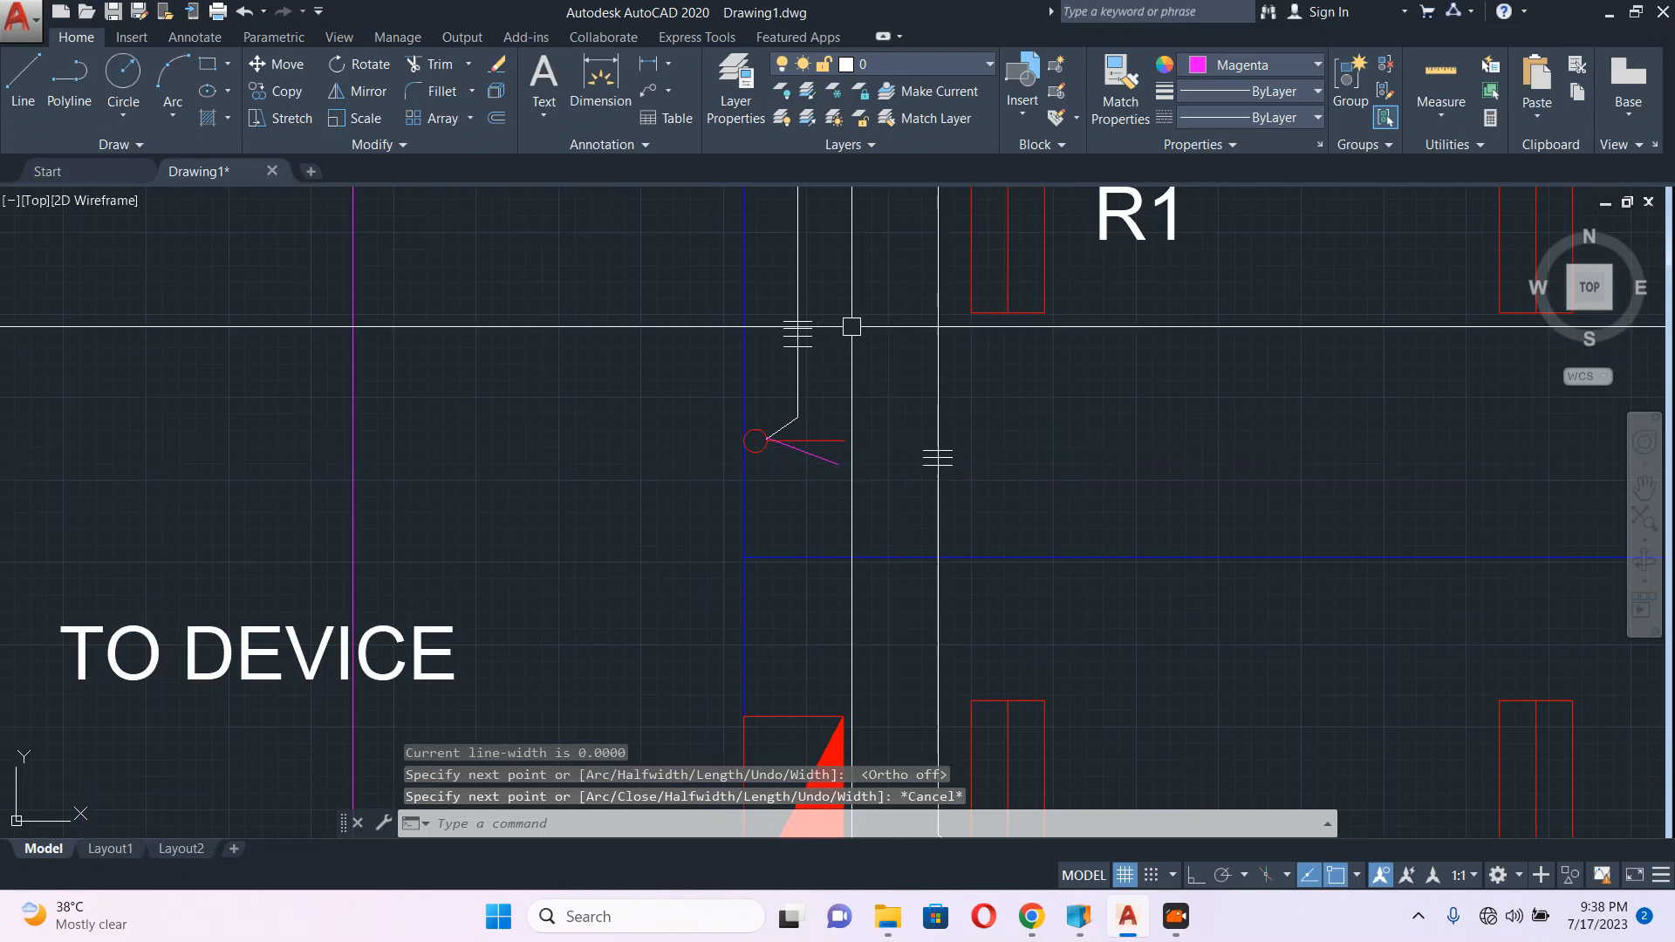
Step: Copy the two-lever switch symbol from its circle's centre to the upper room's top wall, above the last light fixture
middle_drag(852, 326, 793, 486)
drag(796, 579, 769, 629)
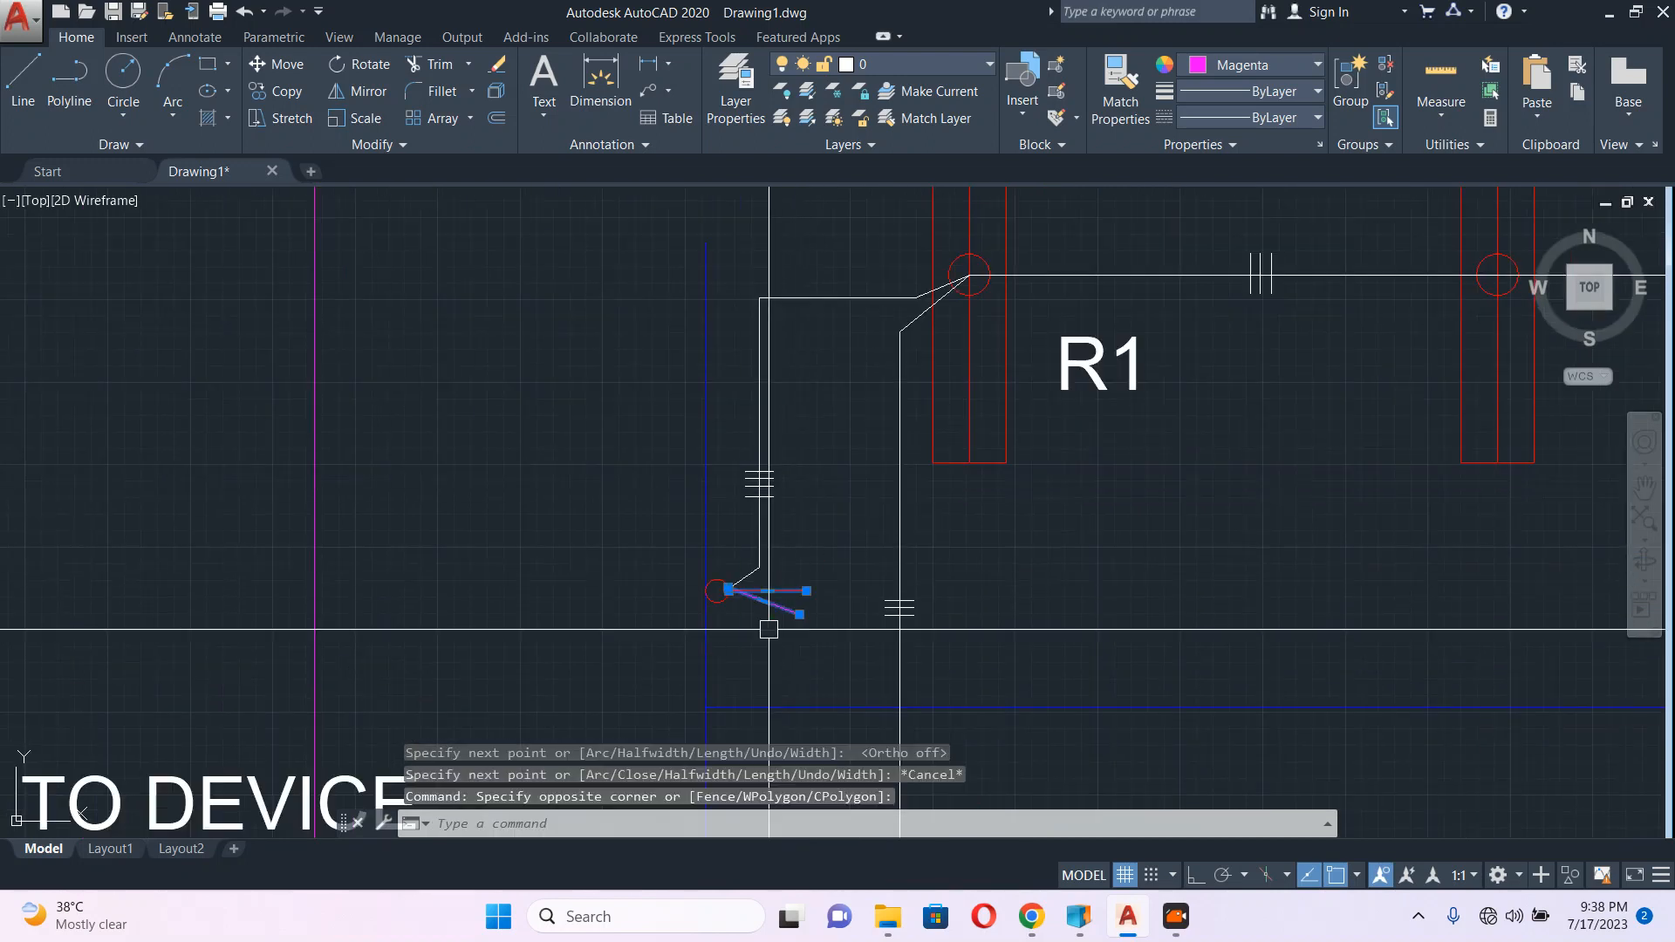
drag(677, 572, 778, 639)
text(co)
key(Return)
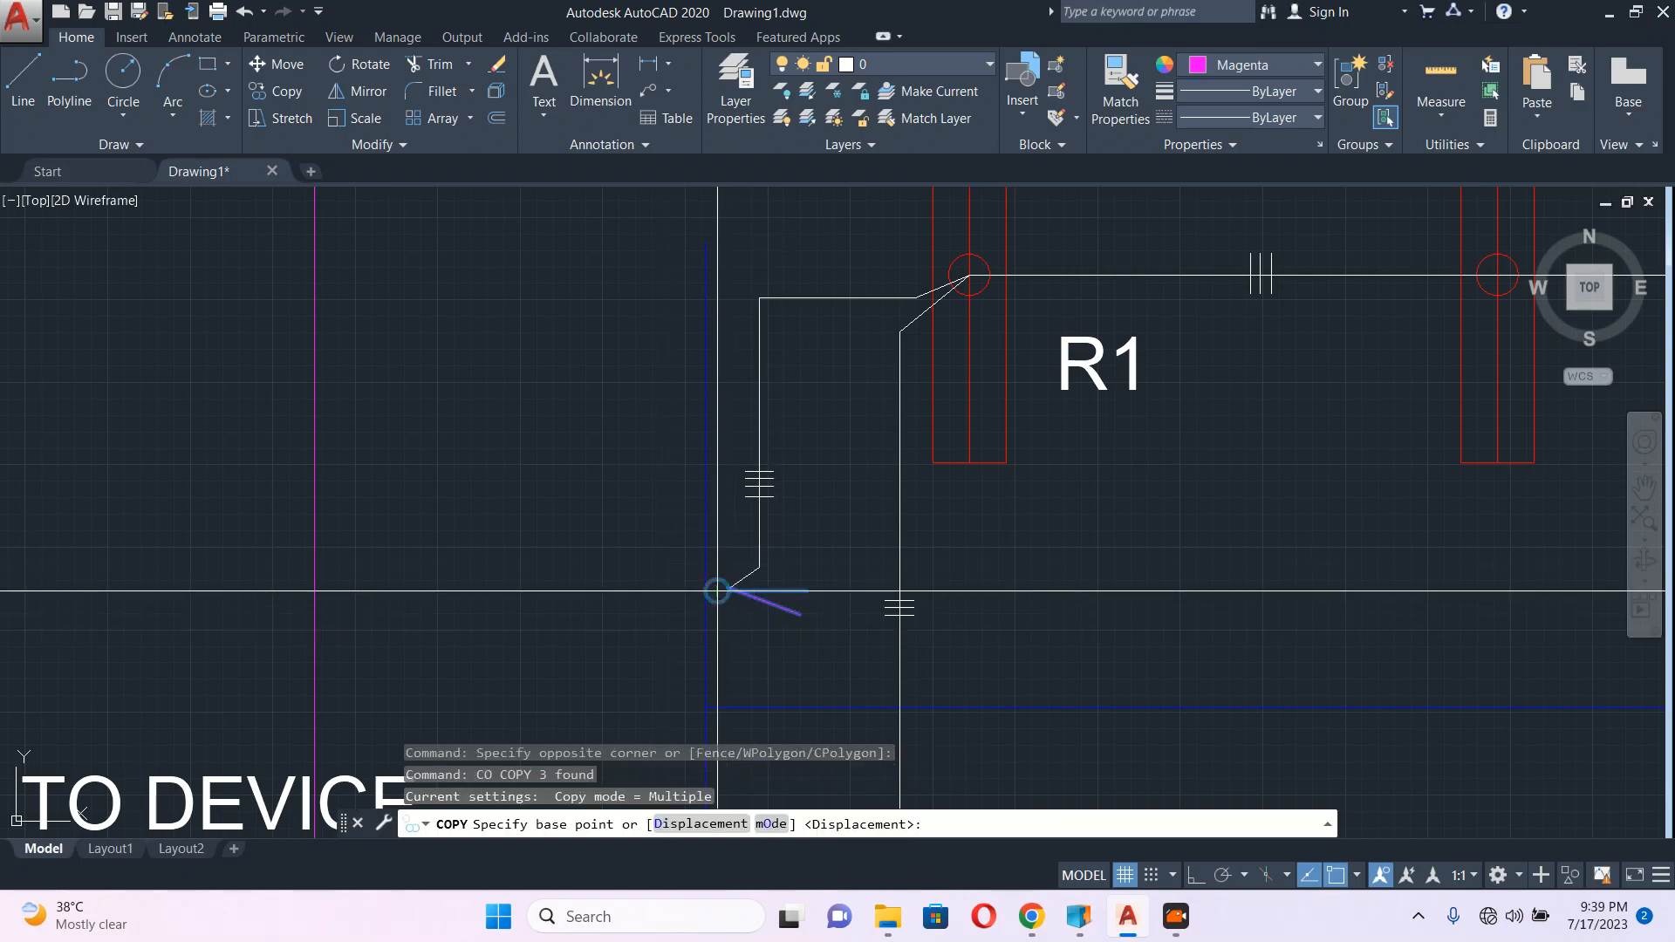
click(717, 591)
scroll(894, 618, down, 5)
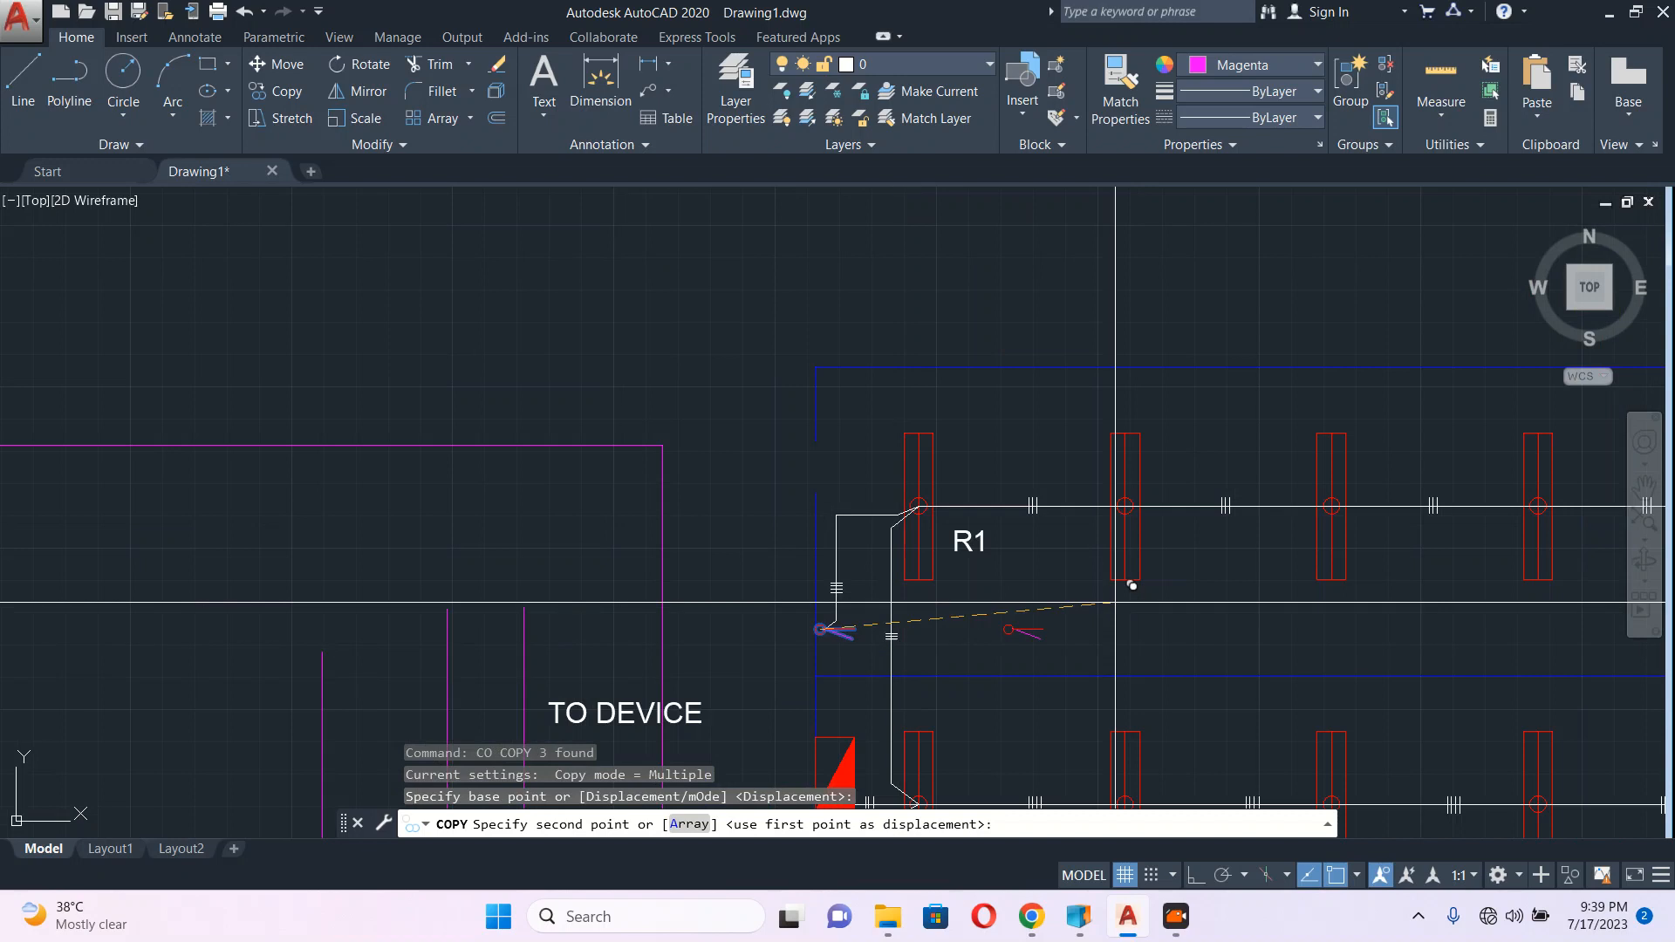
scroll(1160, 341, up, 6)
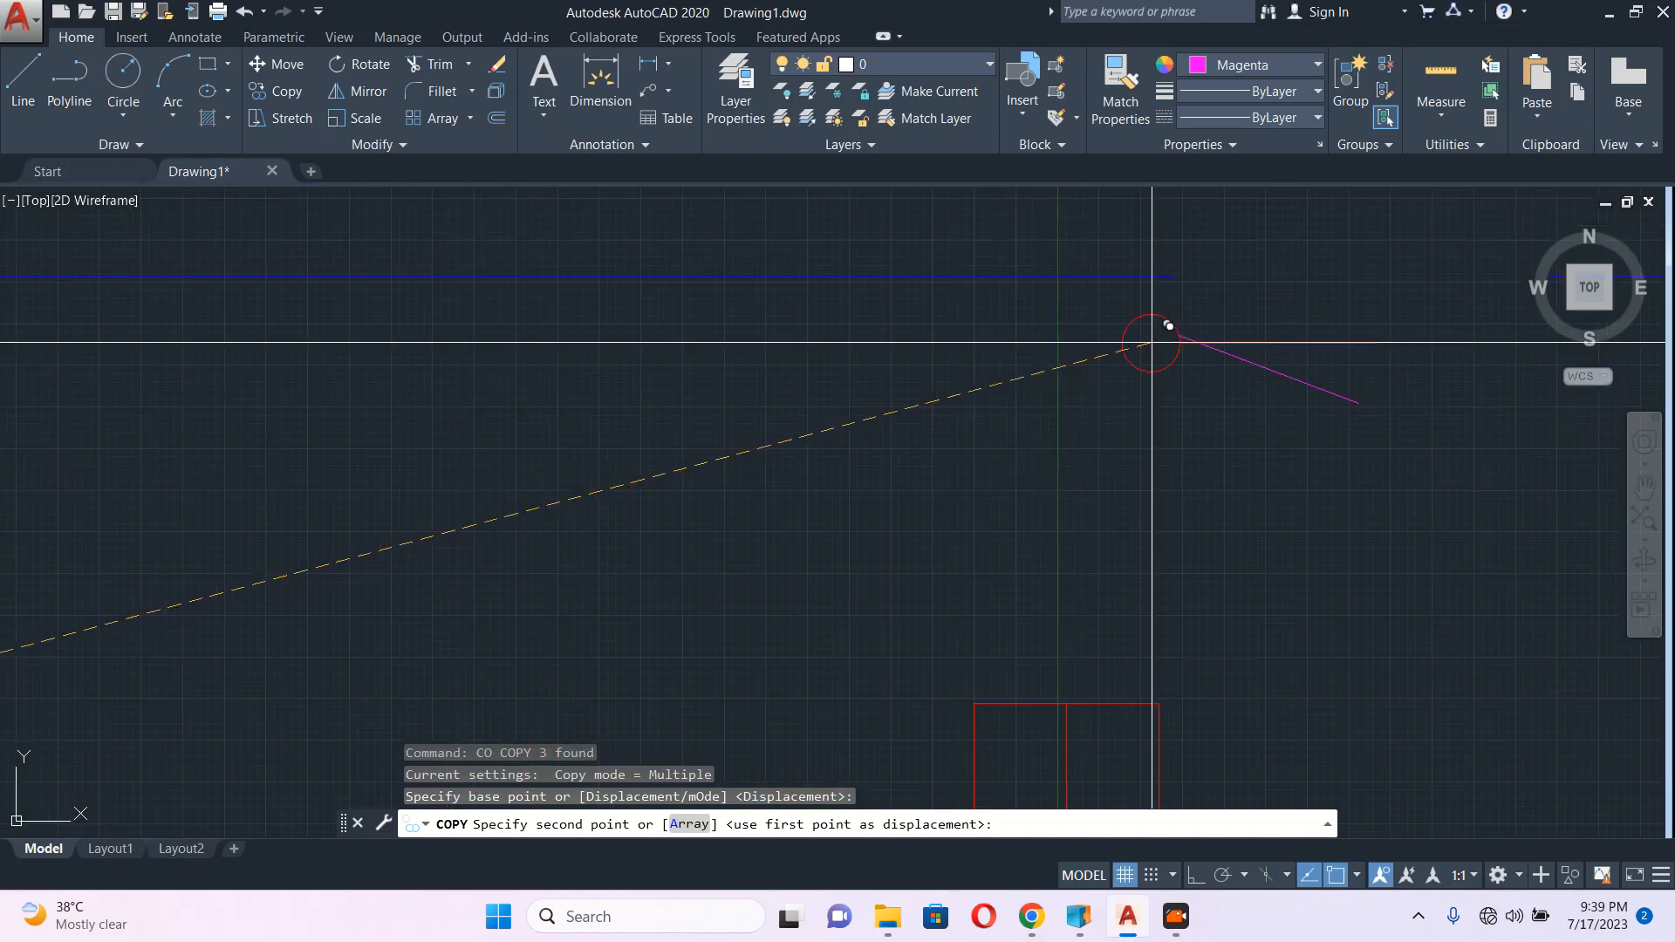
click(1059, 285)
key(Escape)
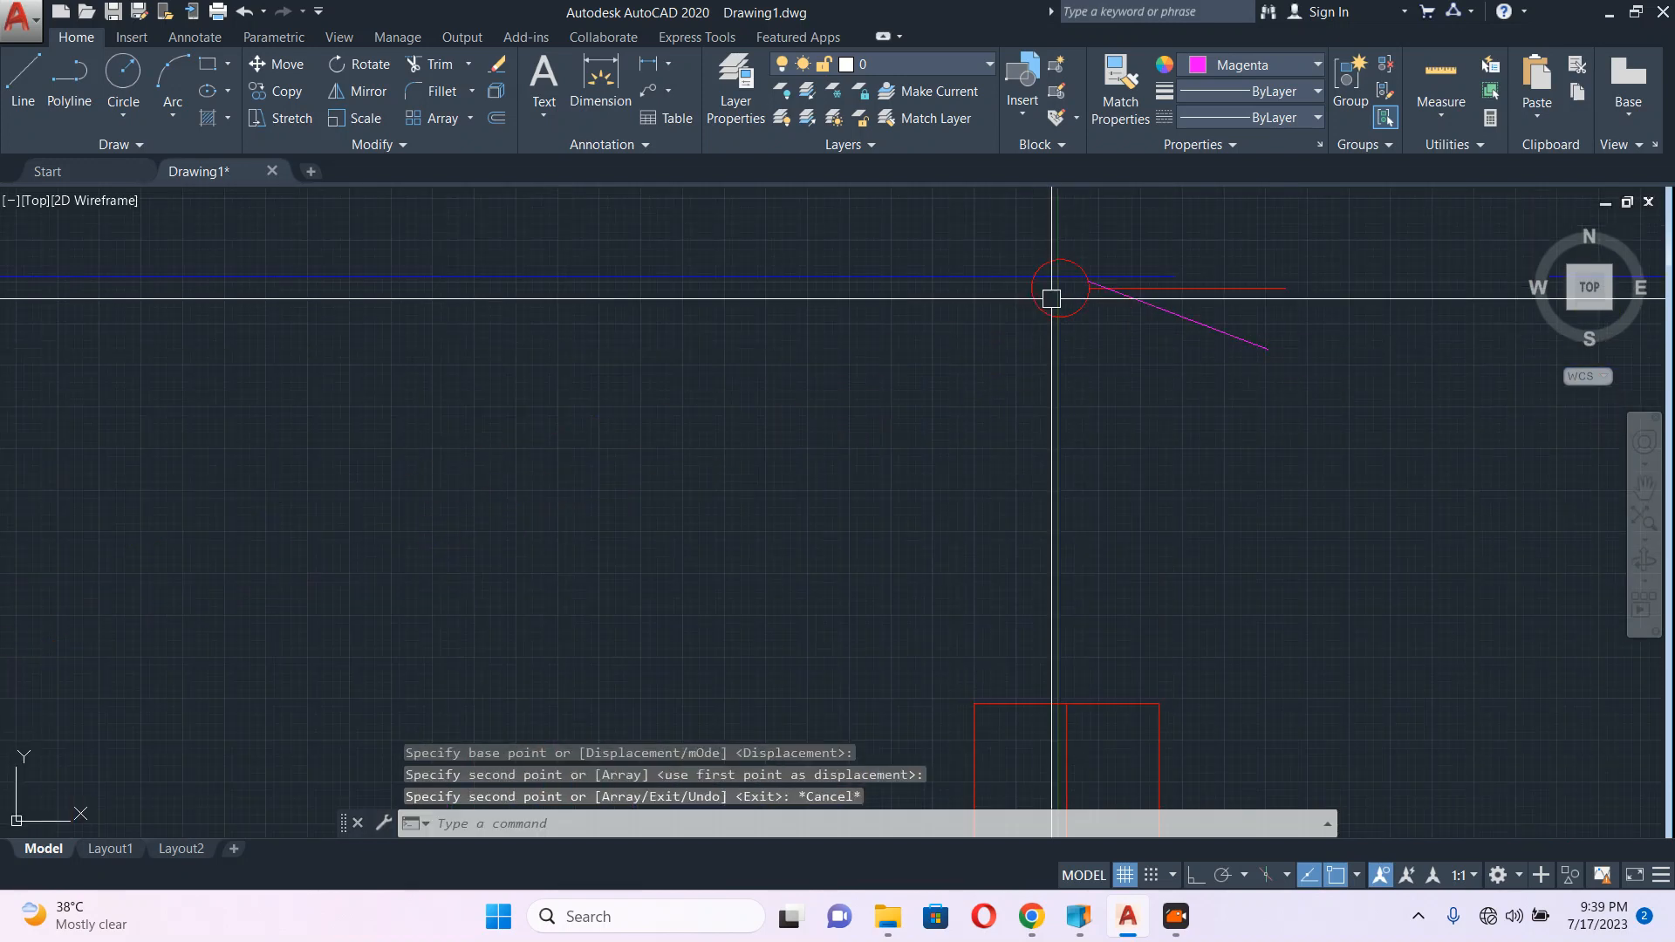
Step: Rotate the copied switch about its circle so that its two levers point down into the room
click(1006, 241)
click(1305, 397)
text(ro)
key(Return)
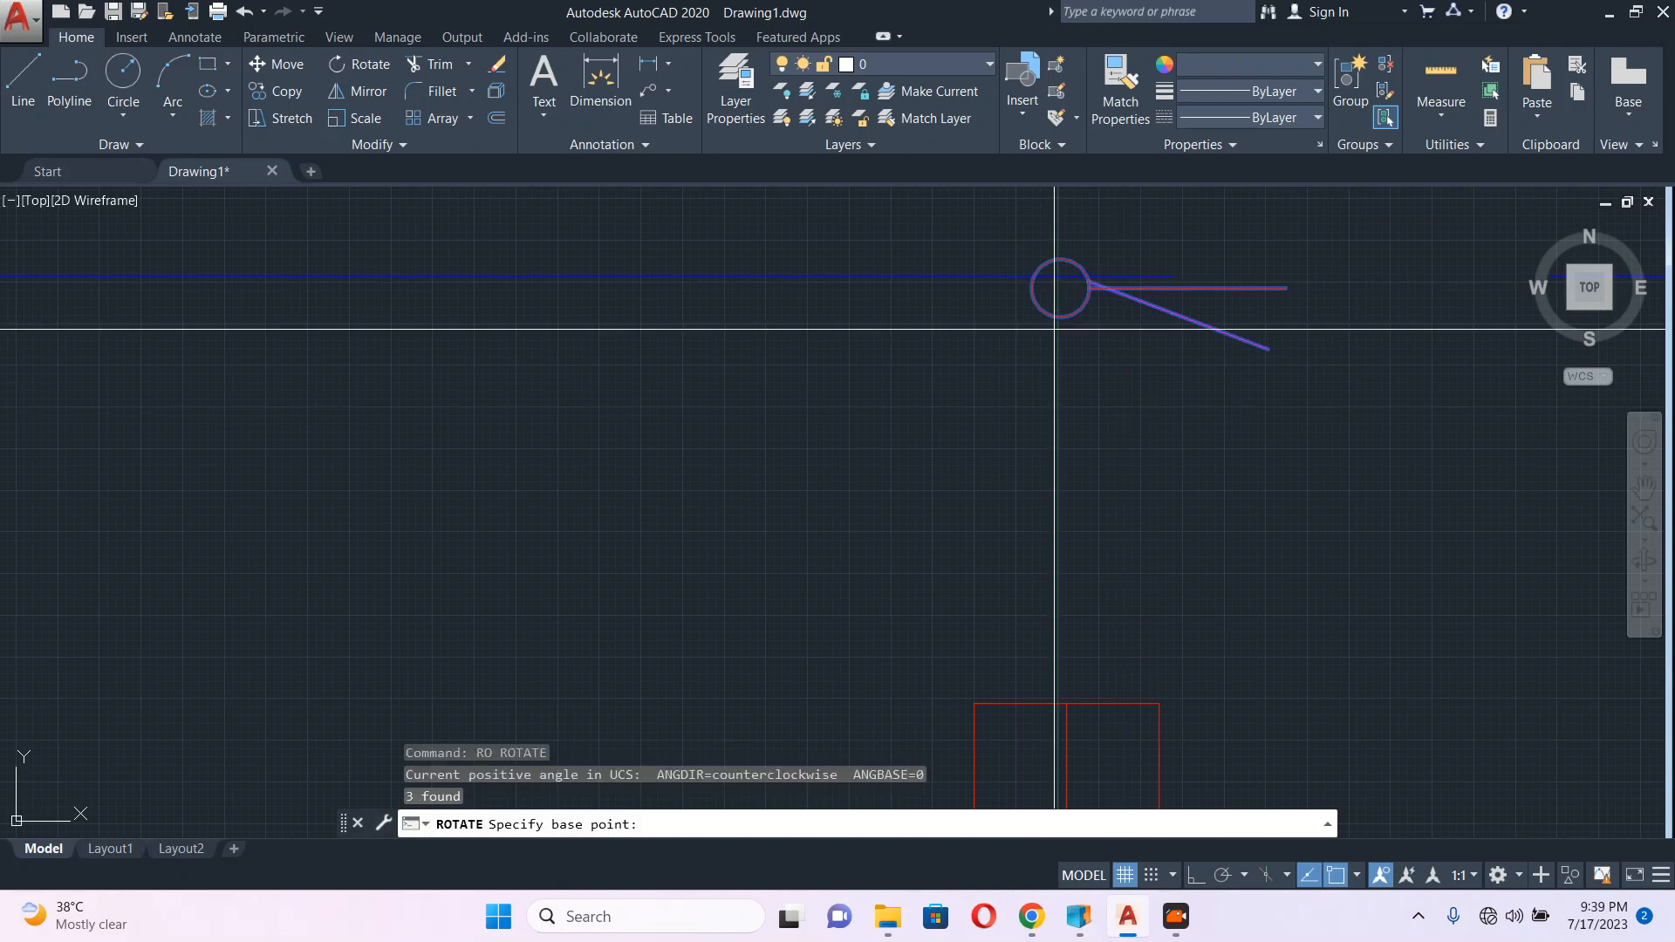
click(1060, 287)
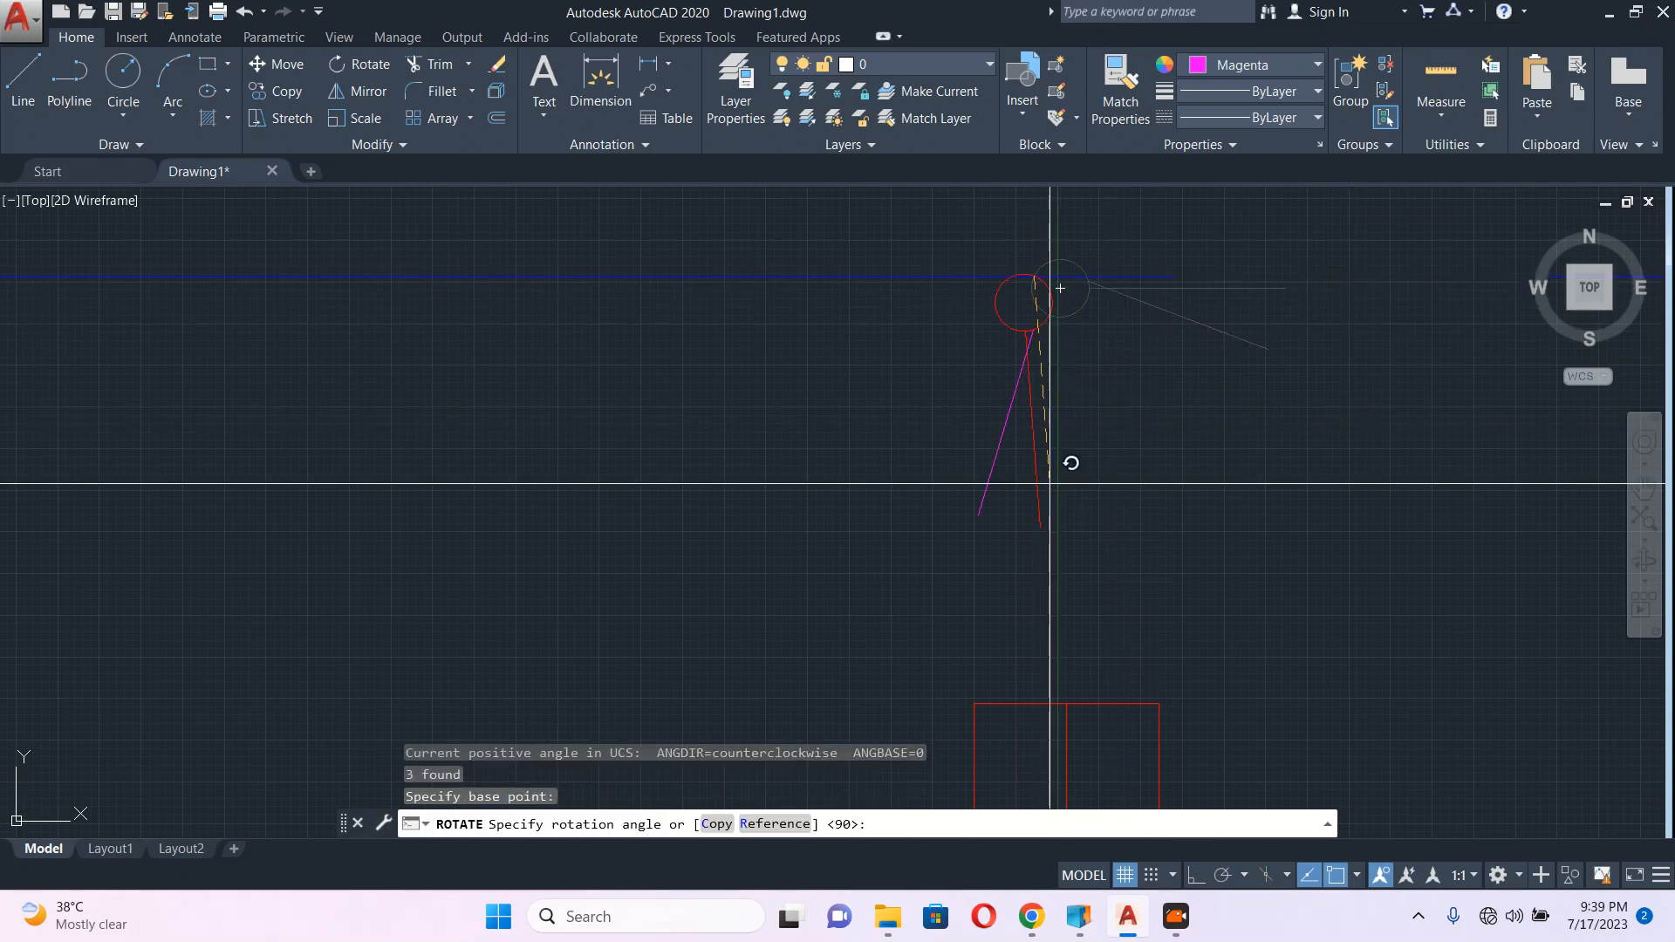
key(Escape)
scroll(1129, 389, down, 5)
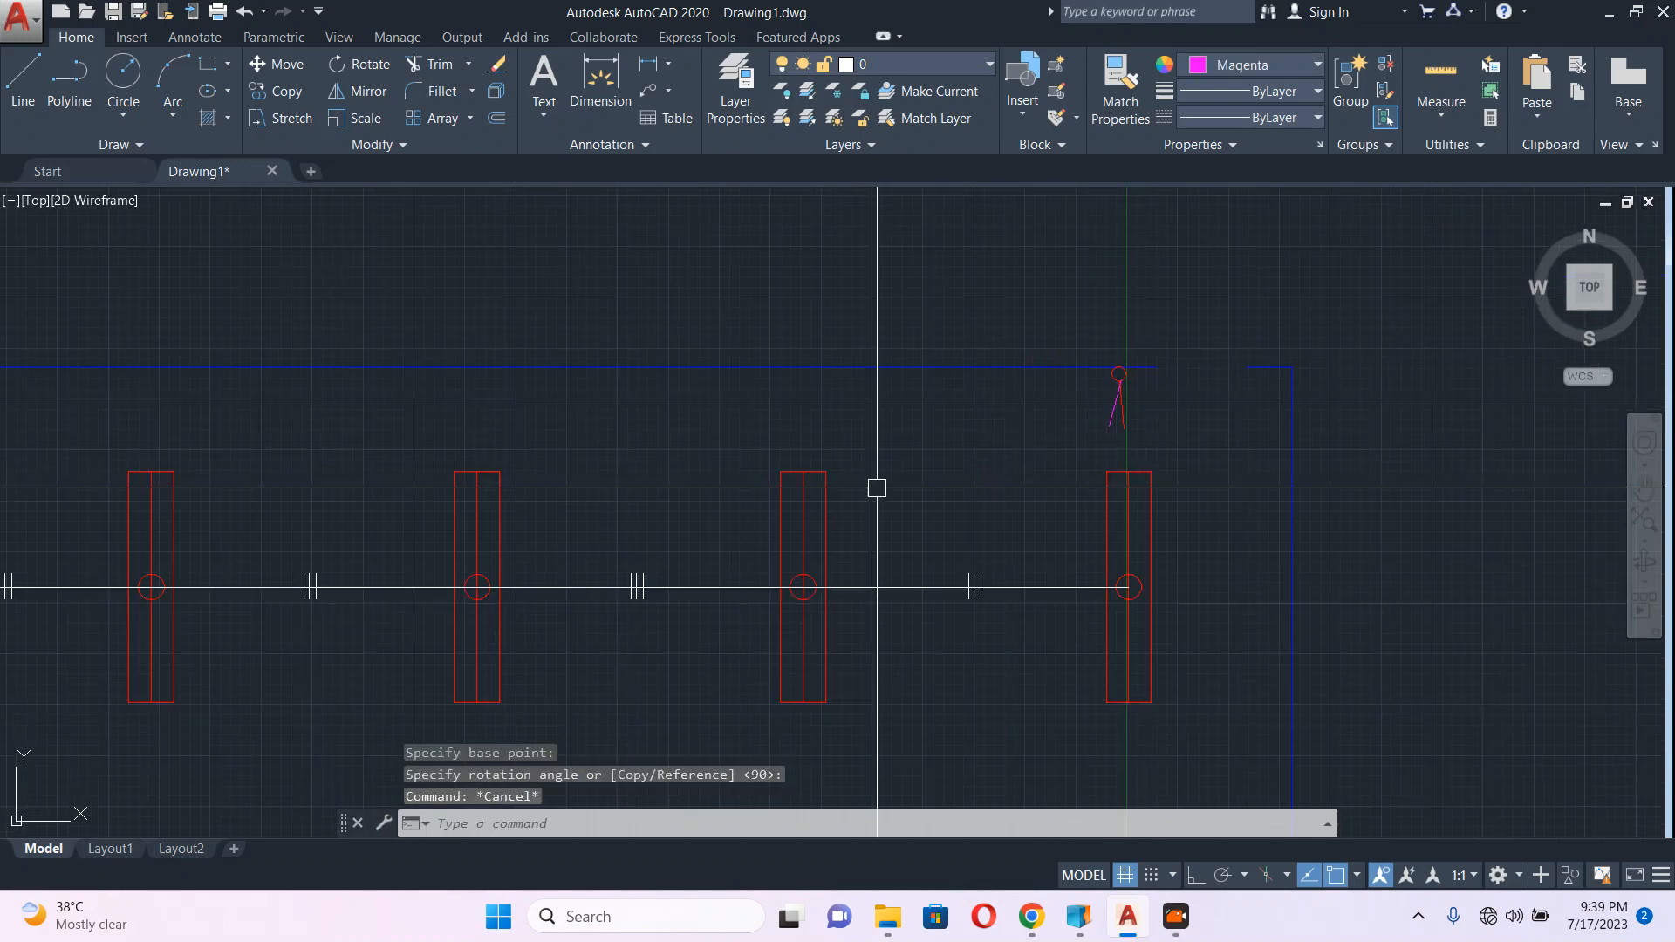
middle_drag(902, 497, 1626, 333)
scroll(1626, 334, down, 2)
scroll(882, 490, up, 6)
key(Escape)
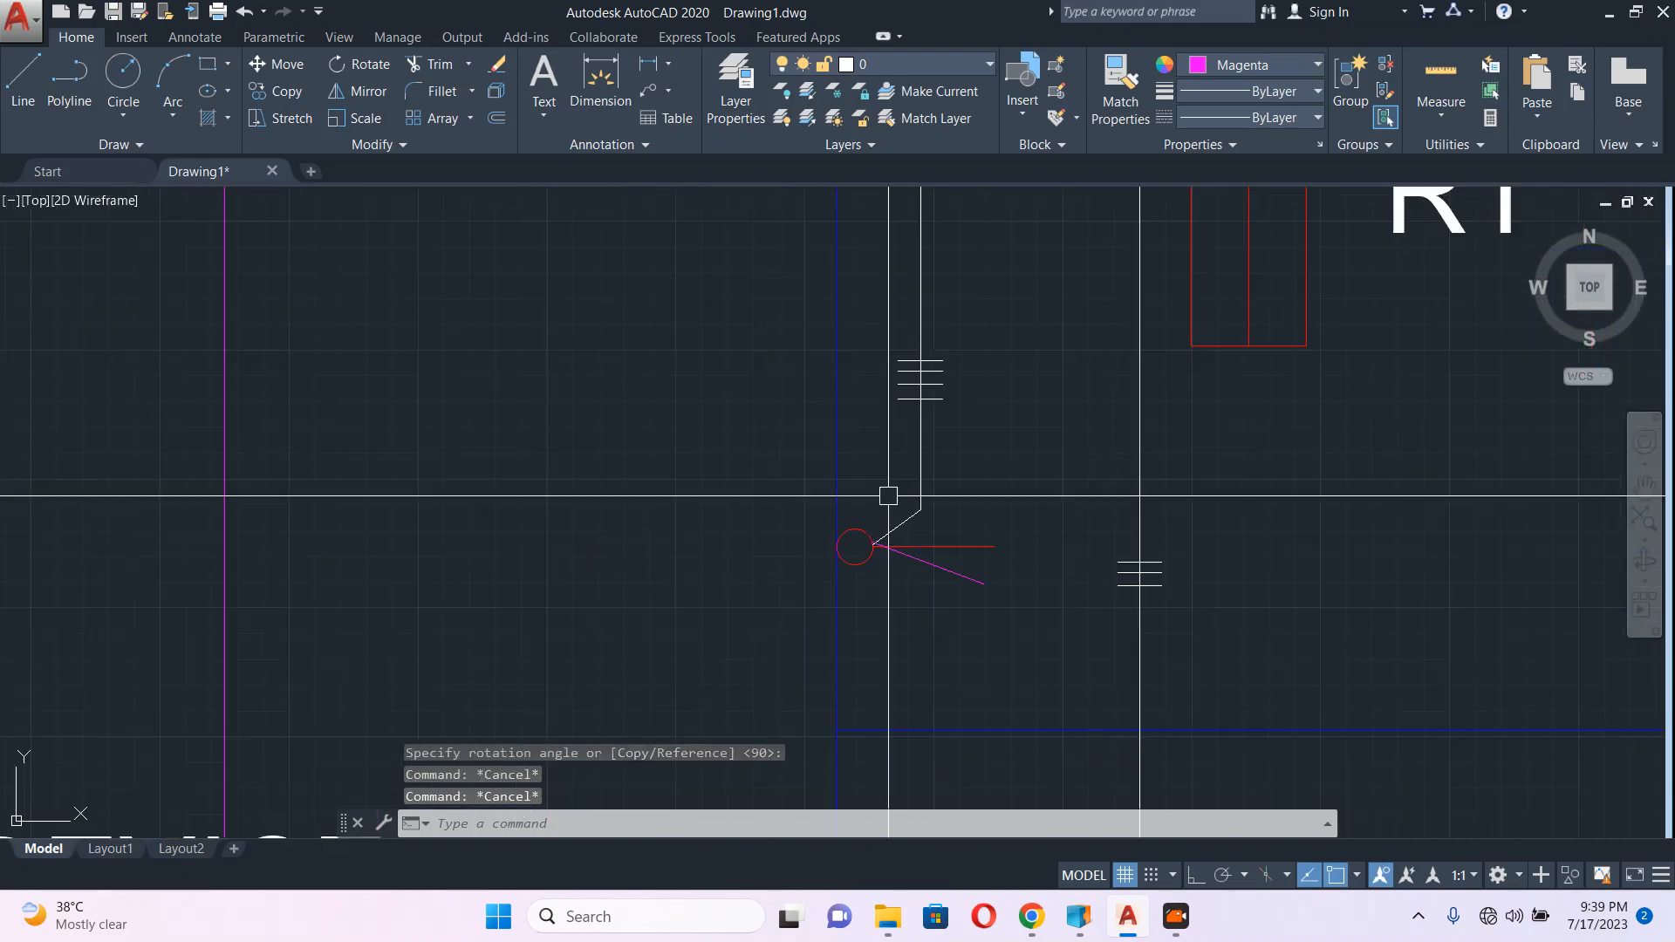
text(pl)
key(Return)
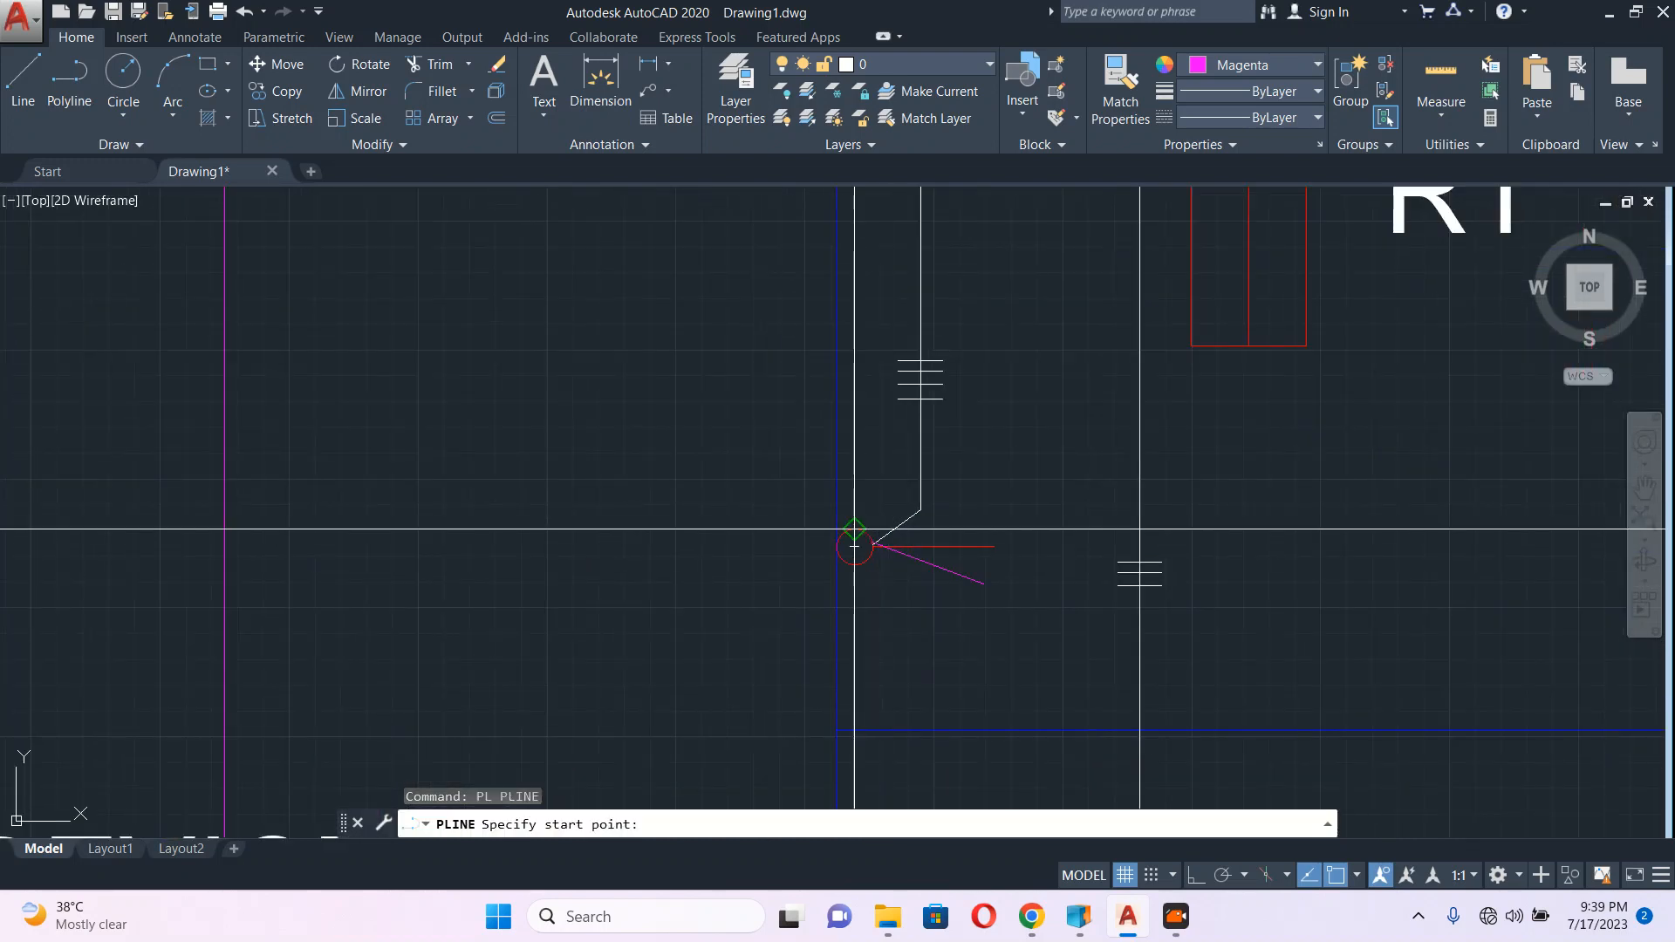
click(854, 529)
scroll(836, 345, down, 5)
key(Escape)
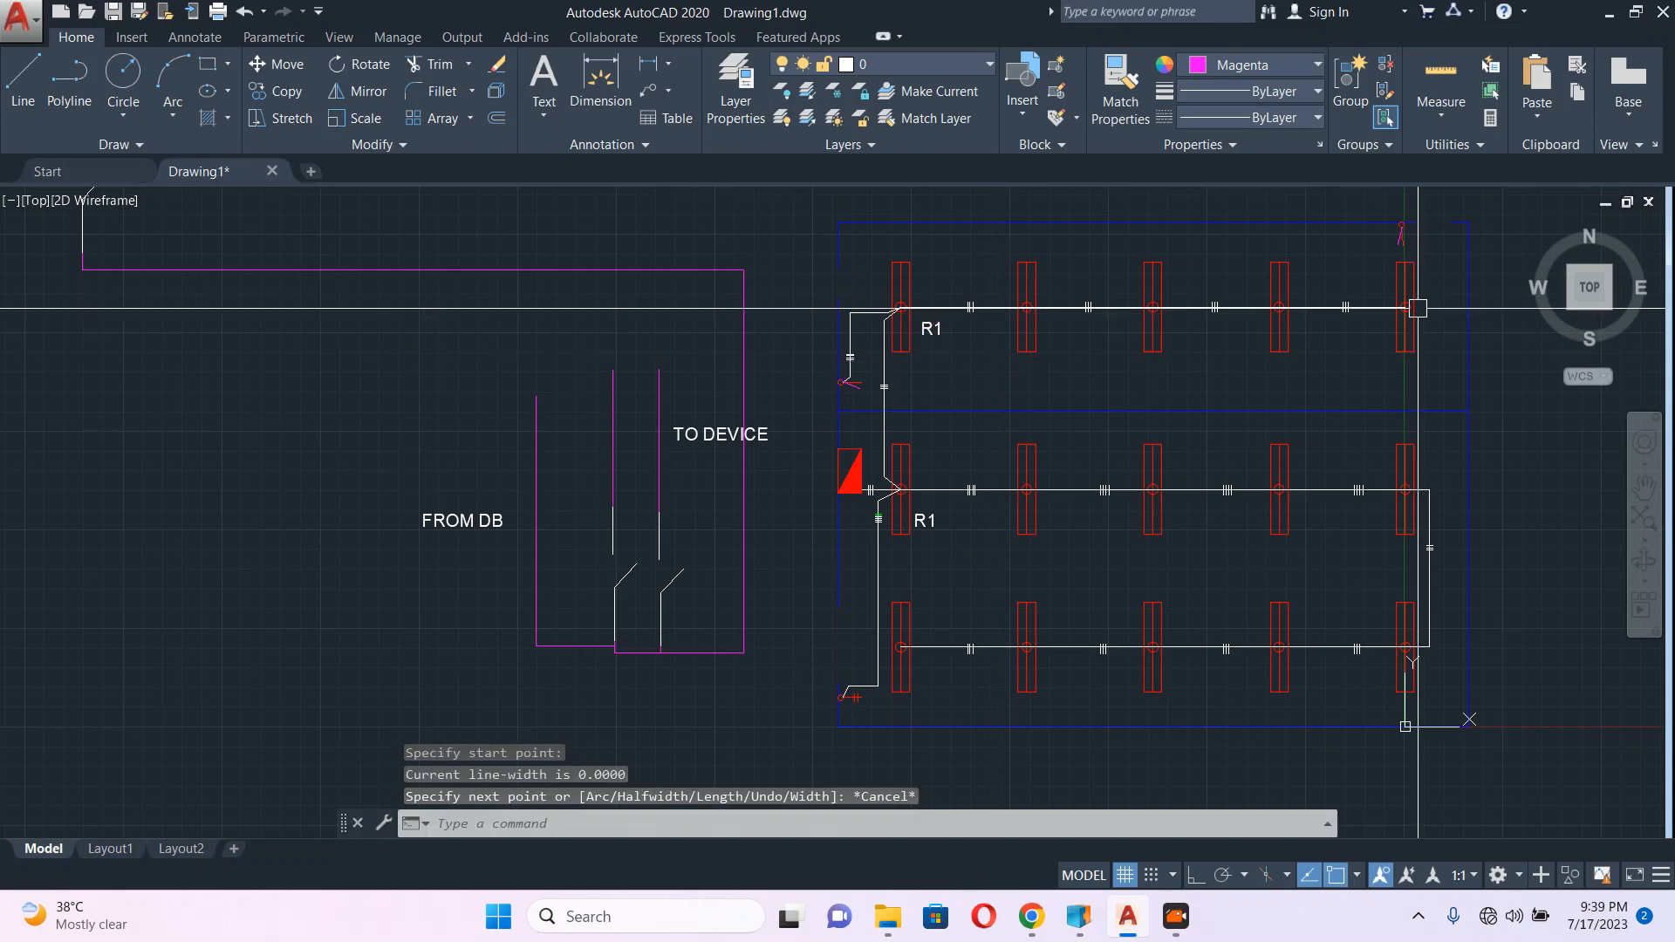
Step: Draw a polyline wire from the upper row's last light fixture, up beside it, to the top-wall switch's circle
middle_drag(941, 360, 740, 483)
scroll(1225, 461, up, 2)
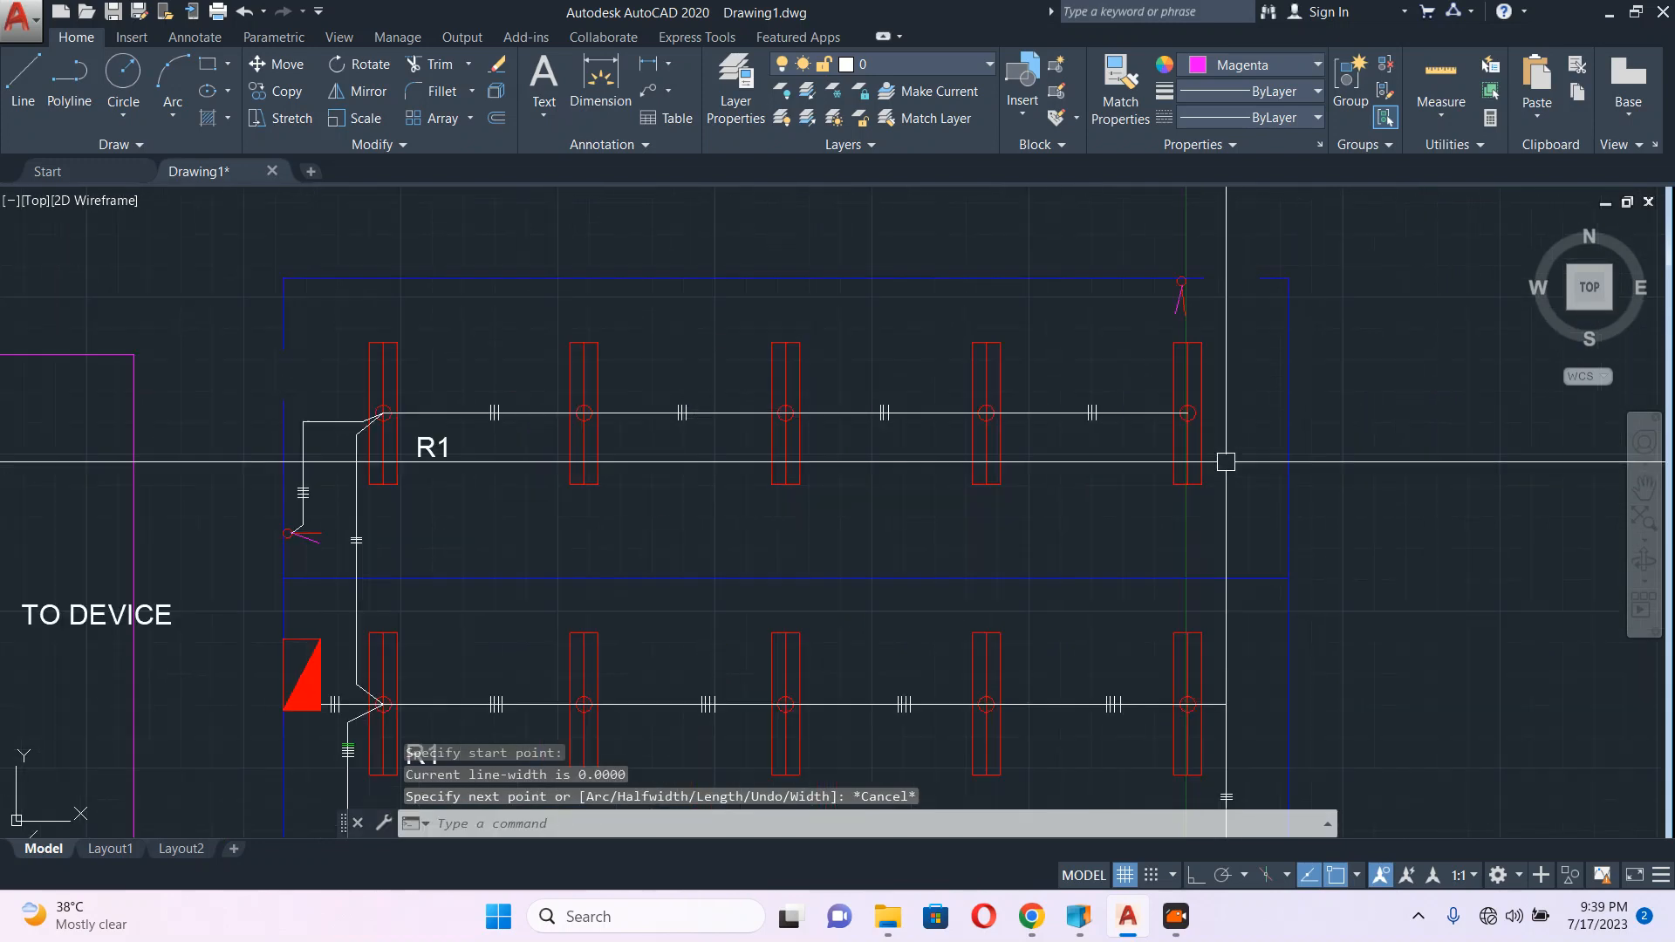
scroll(1225, 461, up, 2)
text(PL)
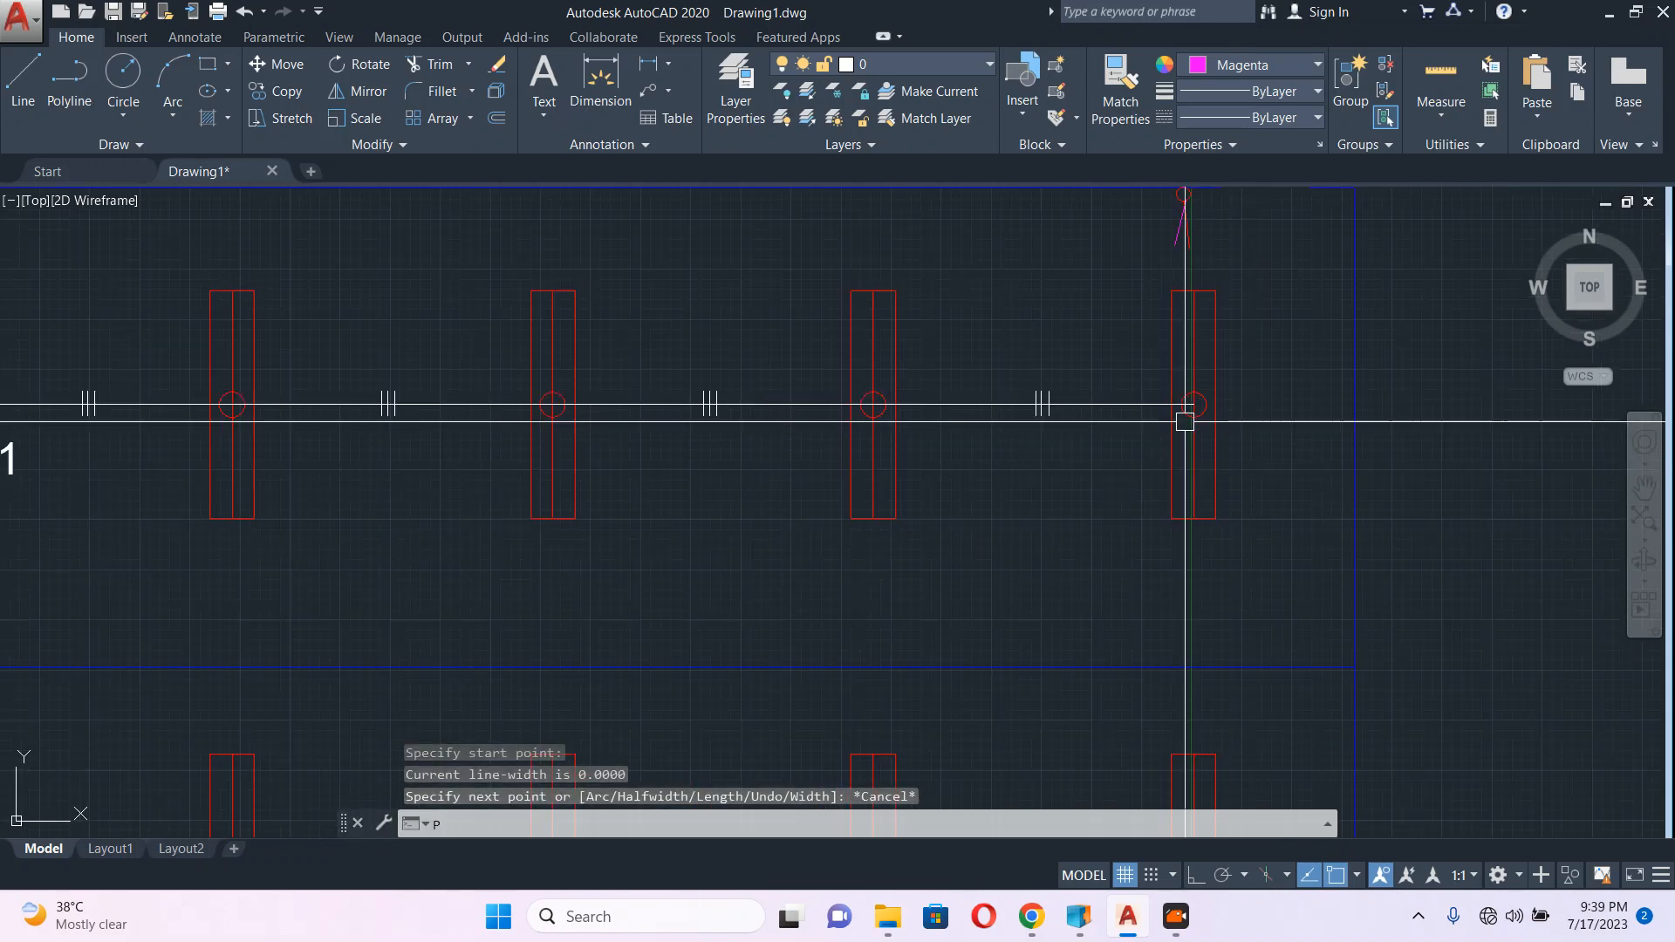
key(Return)
click(1193, 404)
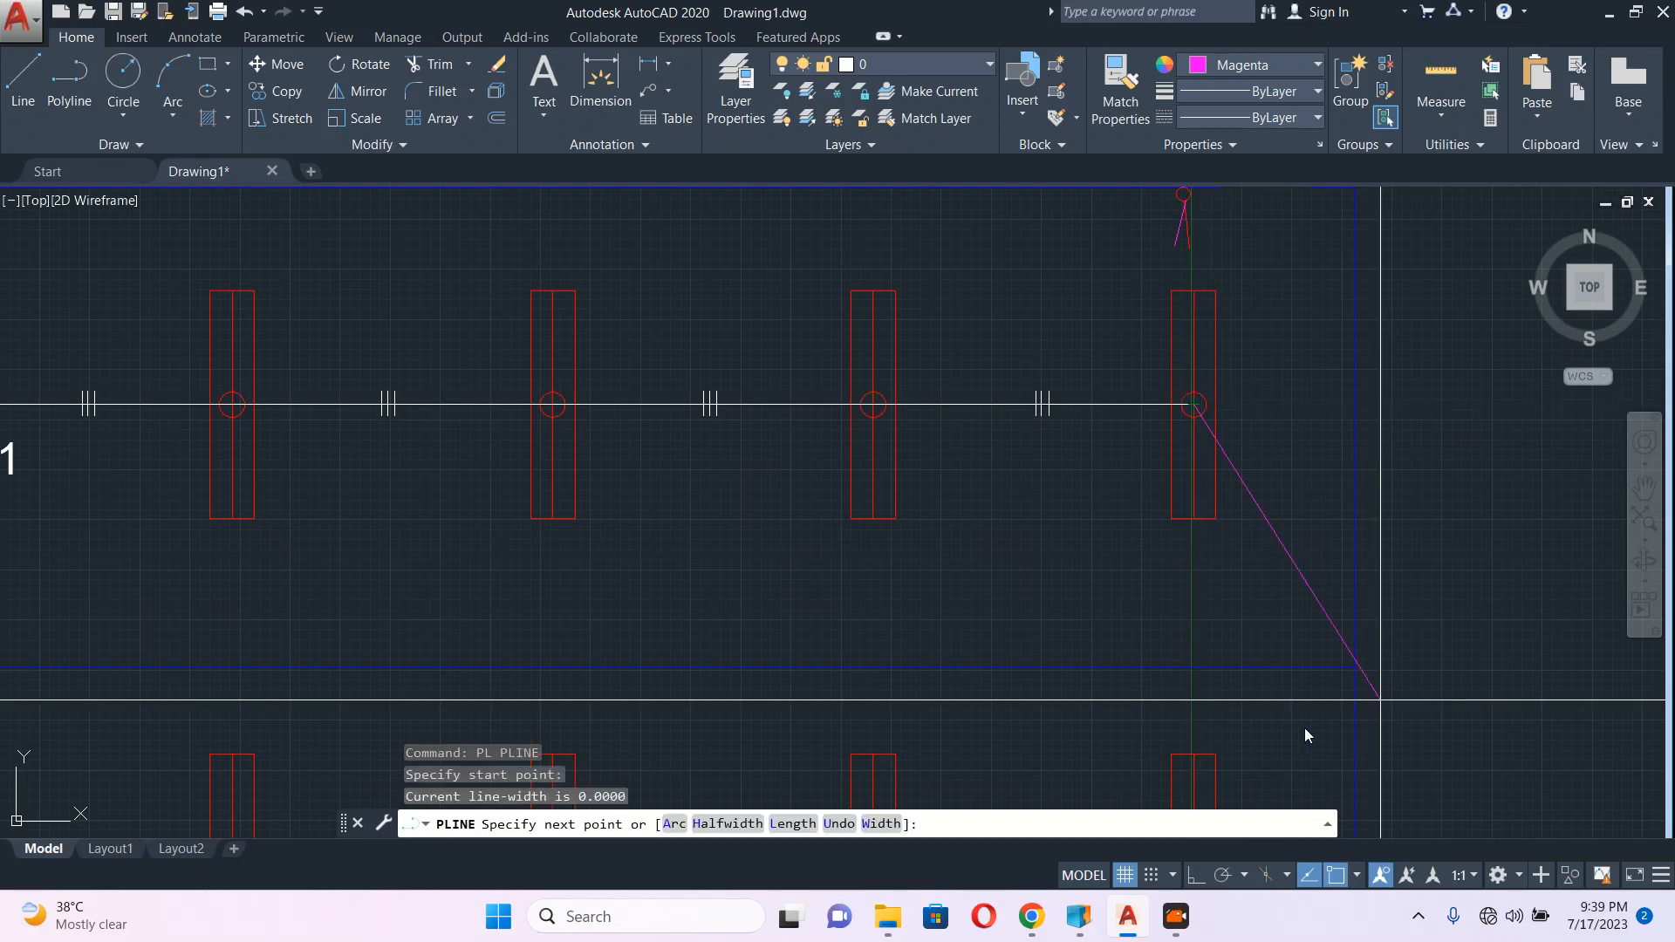
scroll(1153, 375, up, 2)
click(1151, 379)
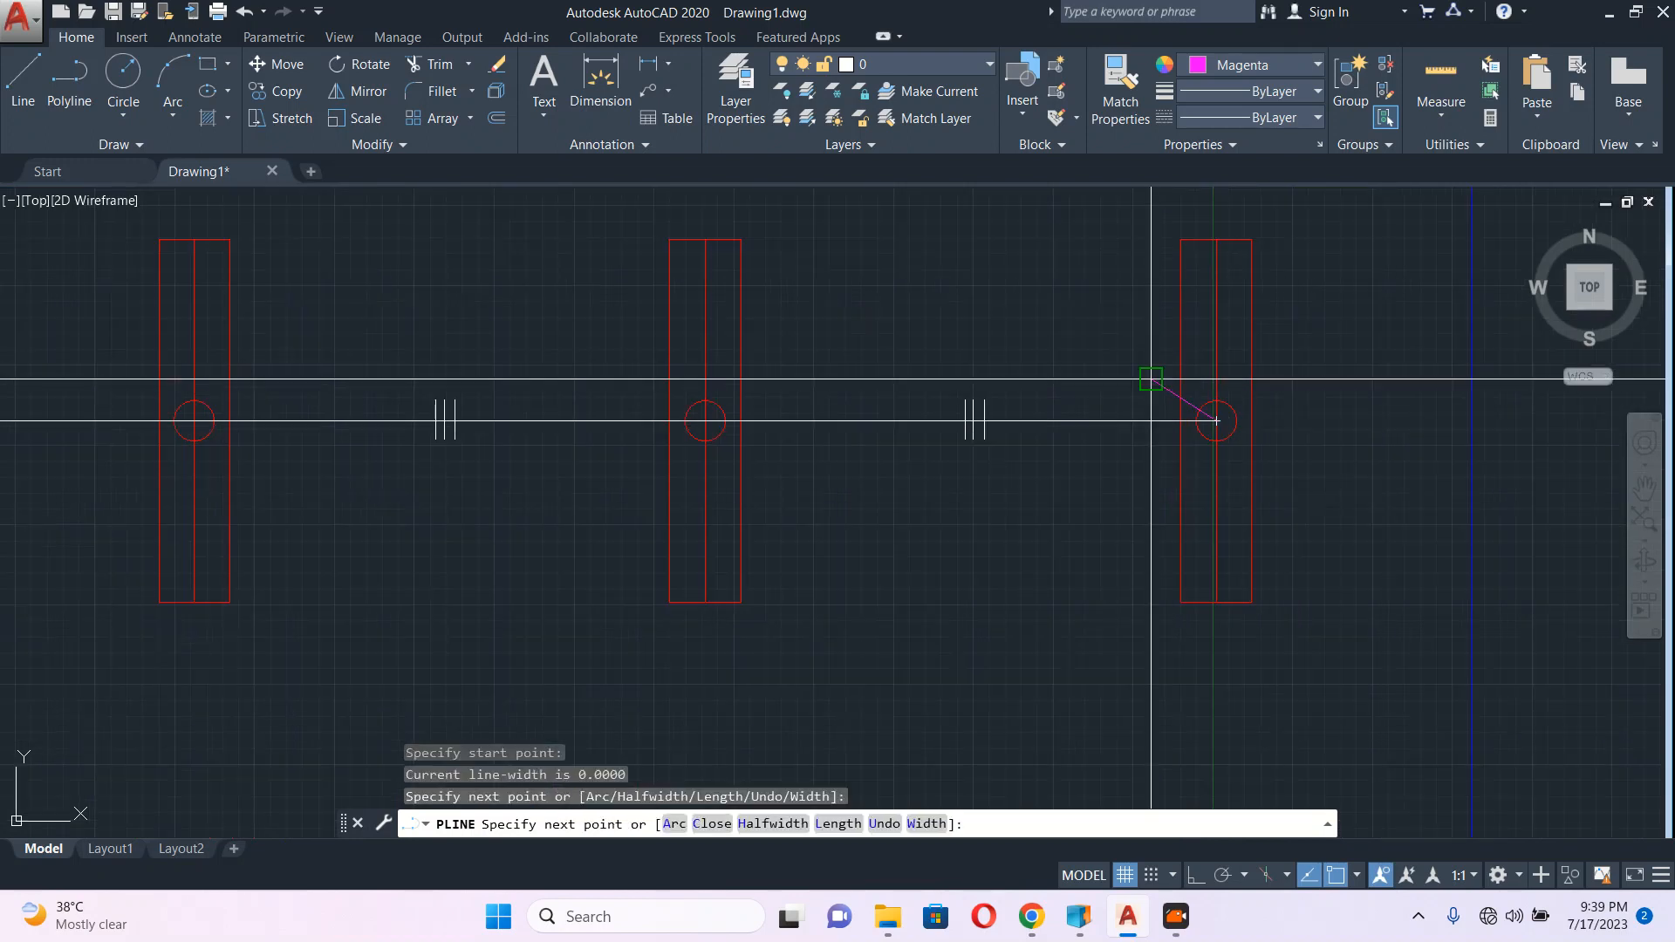
scroll(1151, 296, up, 2)
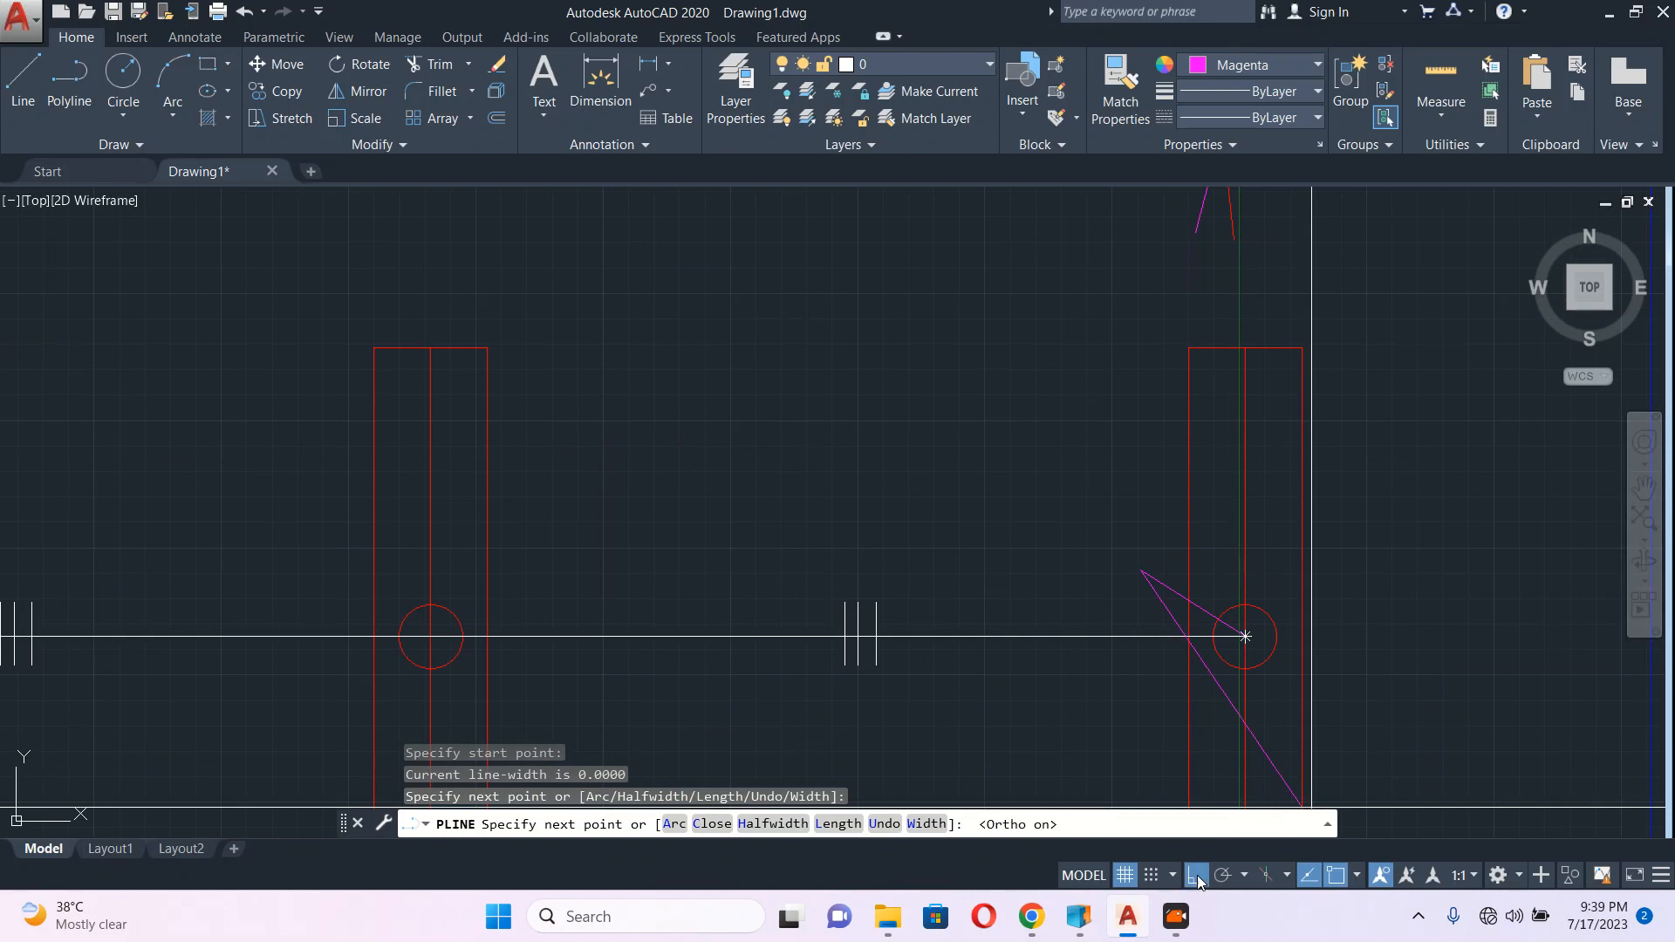
scroll(1178, 611, down, 2)
scroll(1191, 317, up, 6)
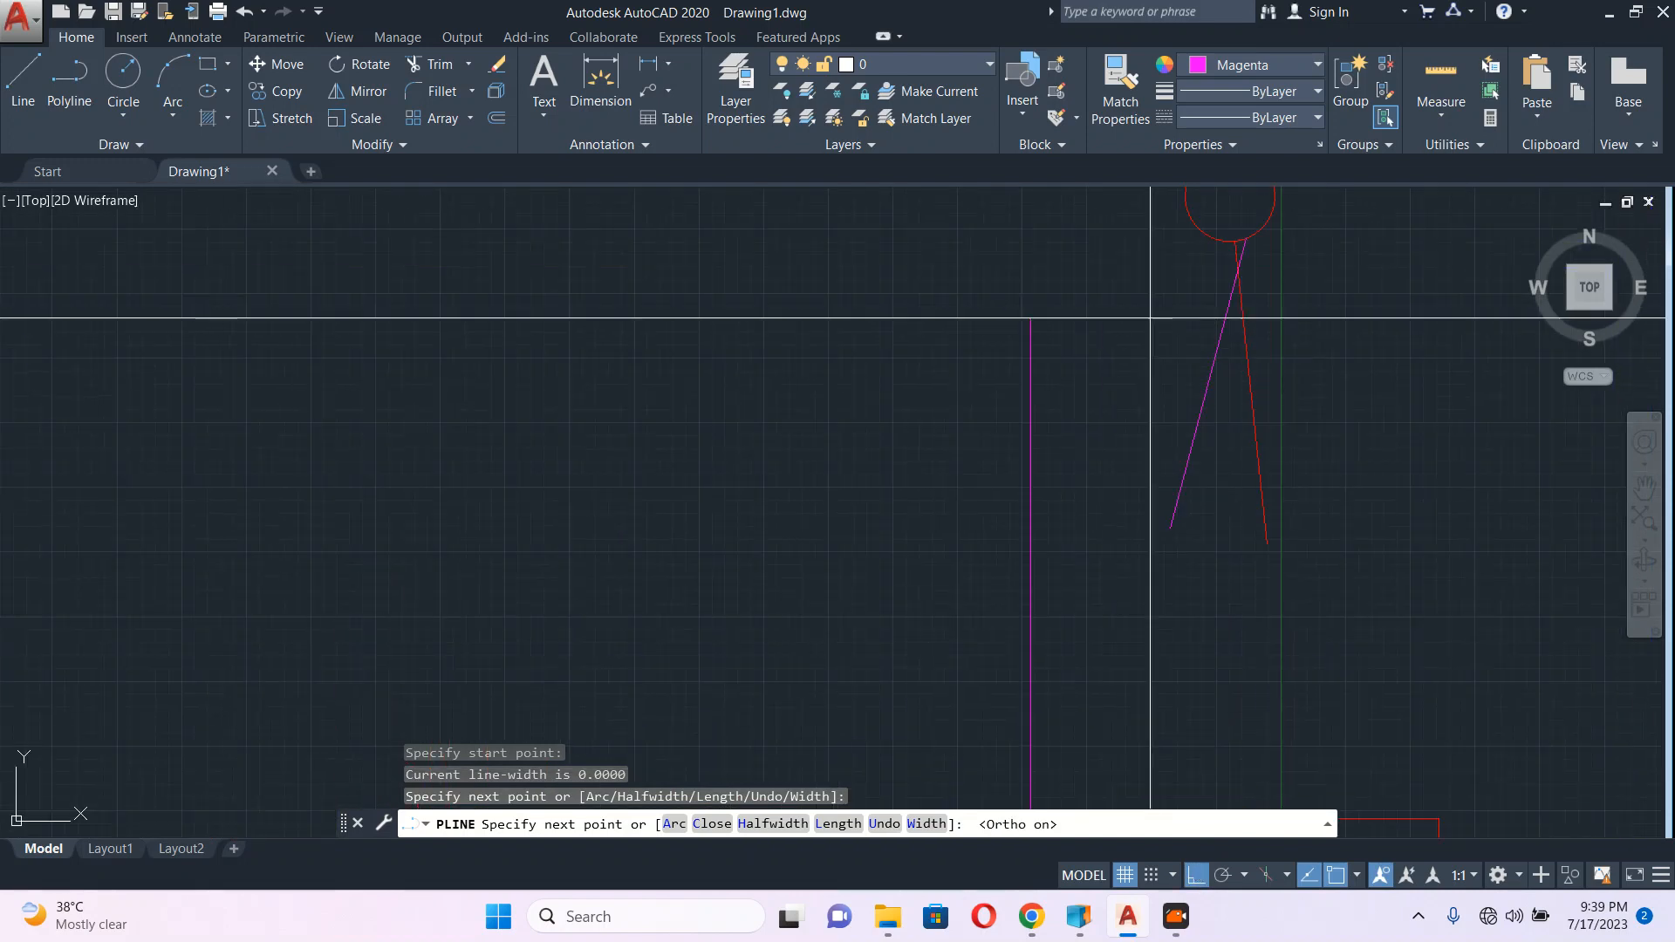
click(1150, 318)
click(1234, 200)
key(Escape)
scroll(1173, 283, down, 7)
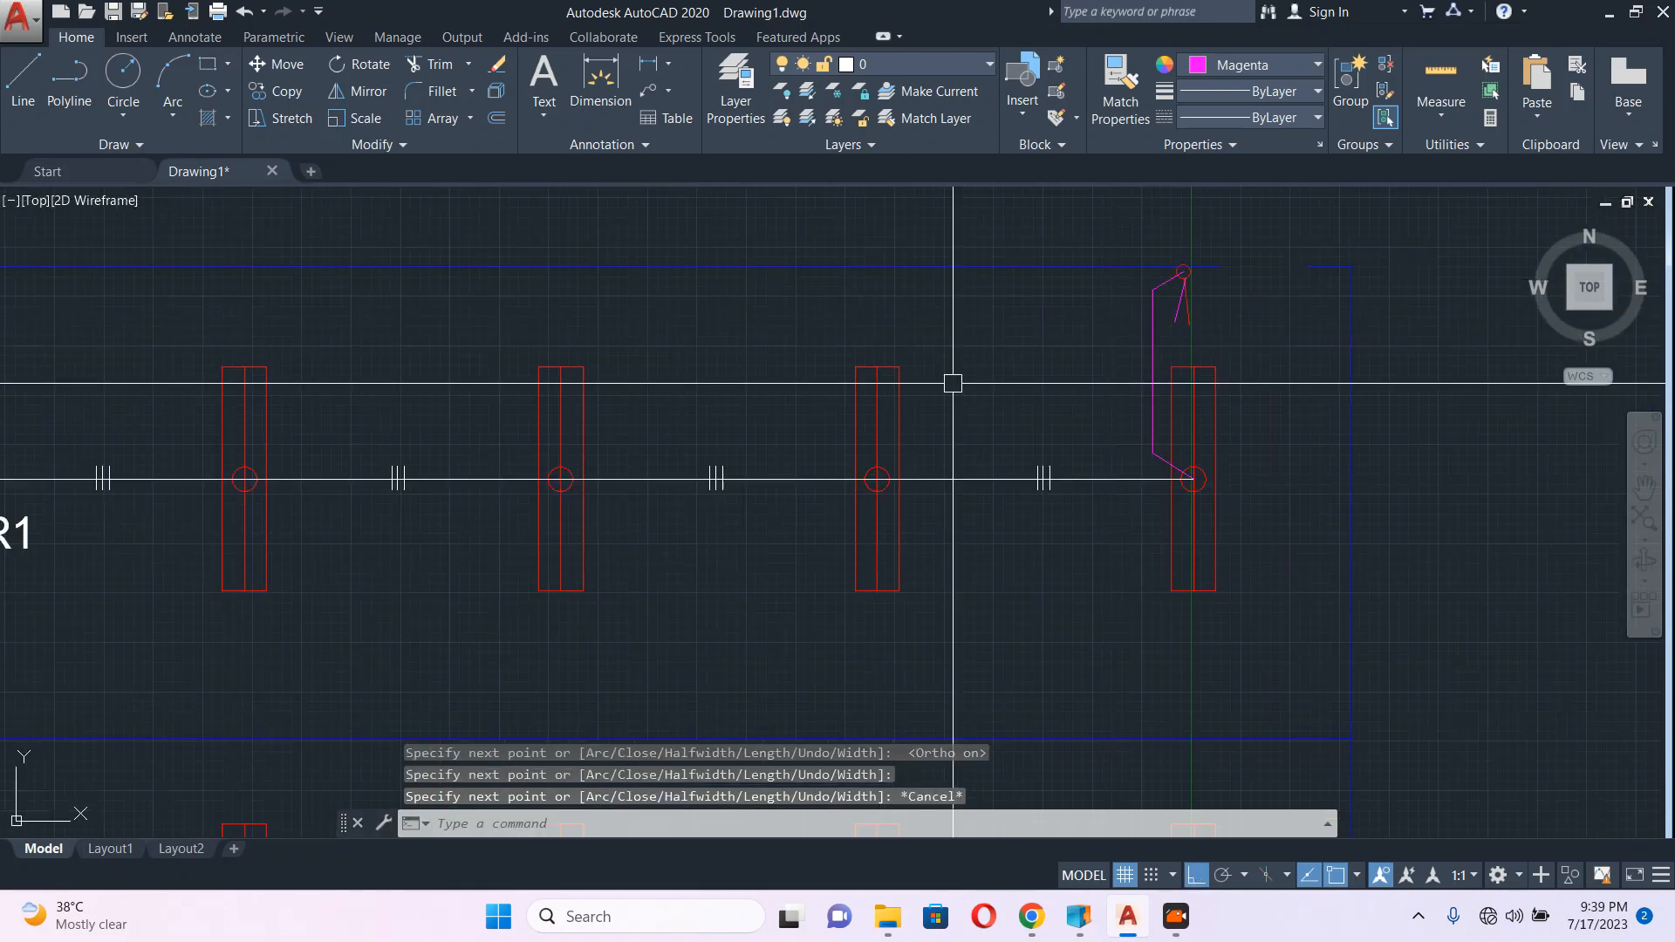
Step: Examine the tick marks on the wire between the upper room's left-wall switch and its first light fixture
middle_drag(950, 464, 1407, 427)
middle_drag(733, 483, 1006, 425)
scroll(398, 546, up, 3)
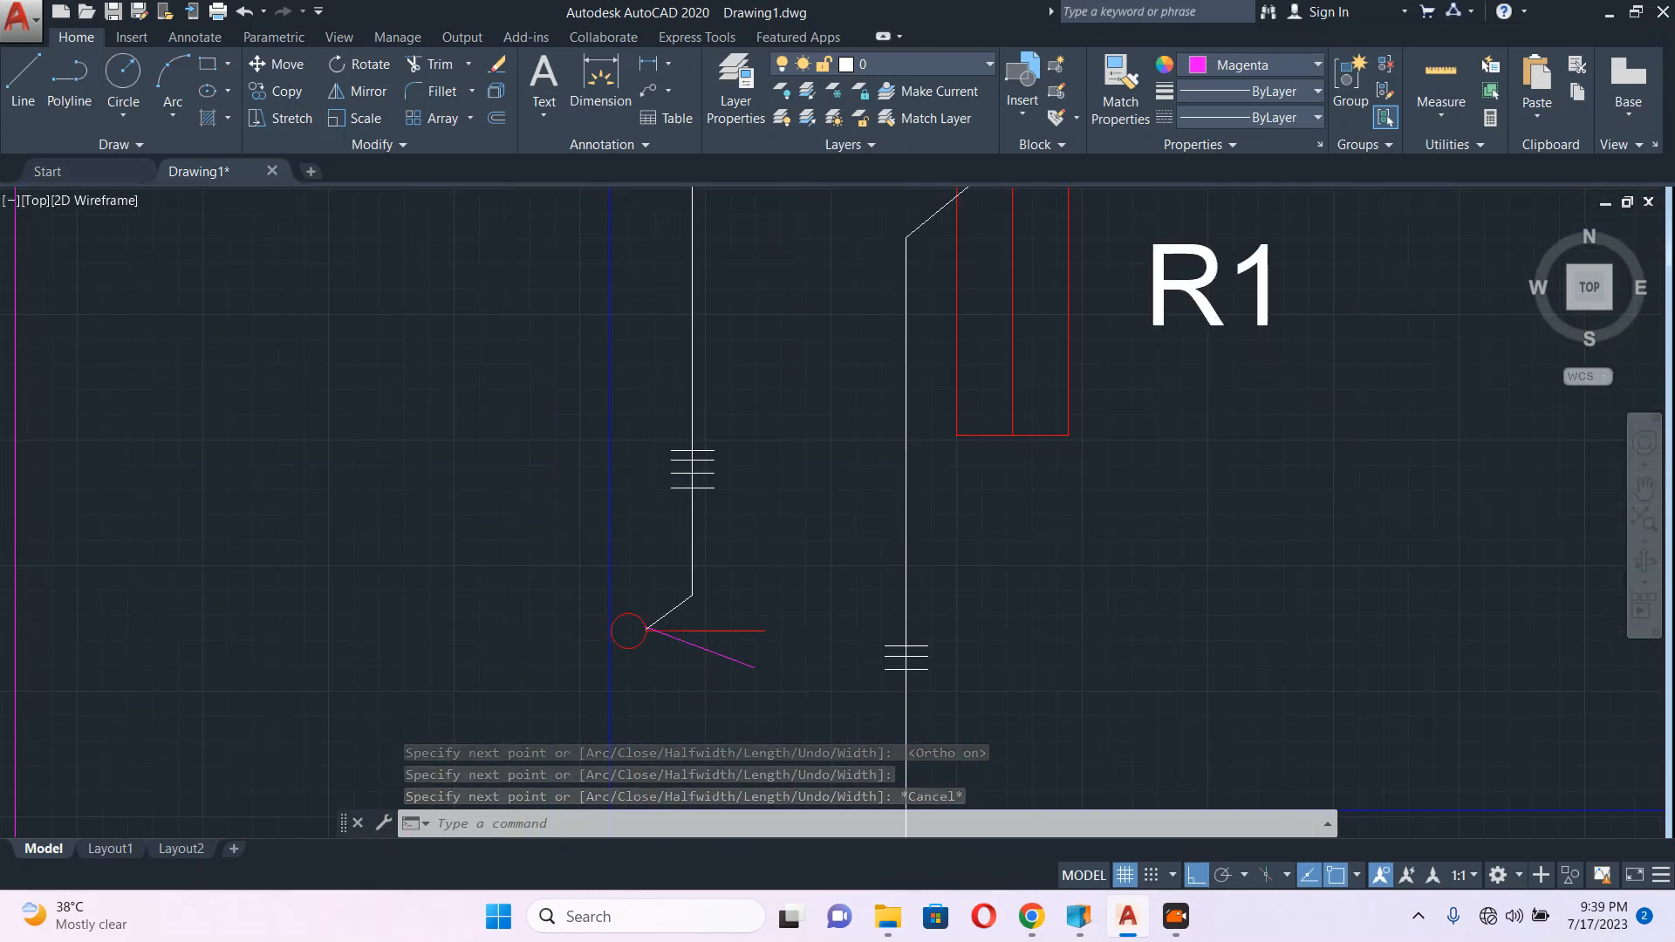
scroll(668, 535, down, 3)
scroll(737, 550, up, 4)
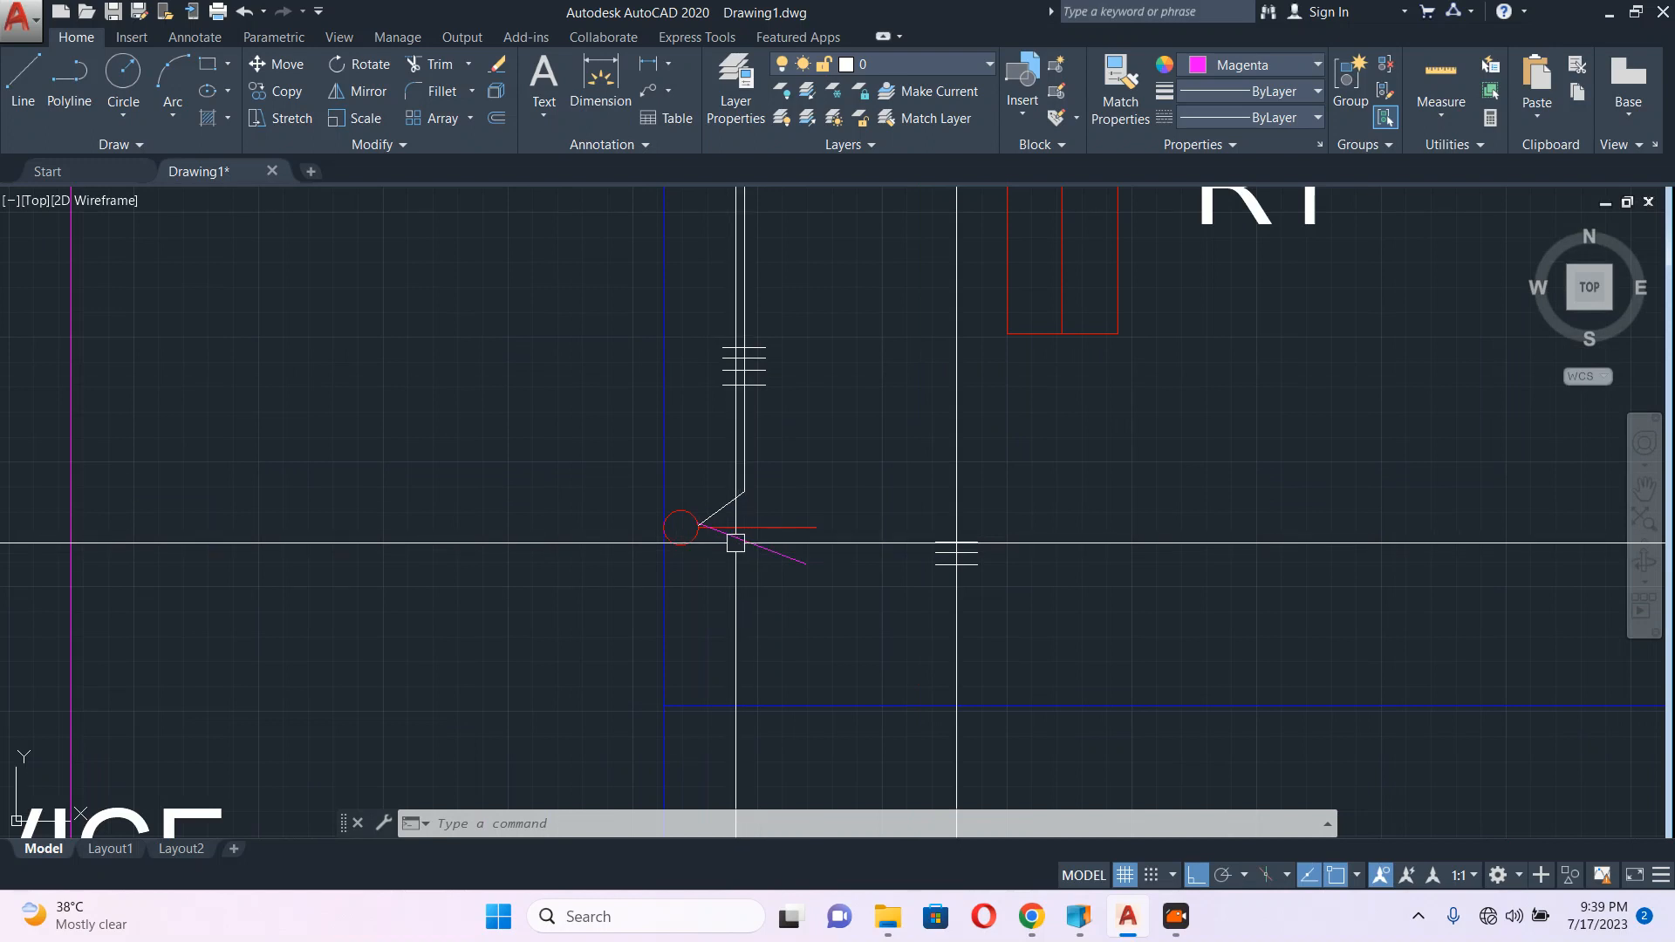
middle_drag(783, 438, 778, 546)
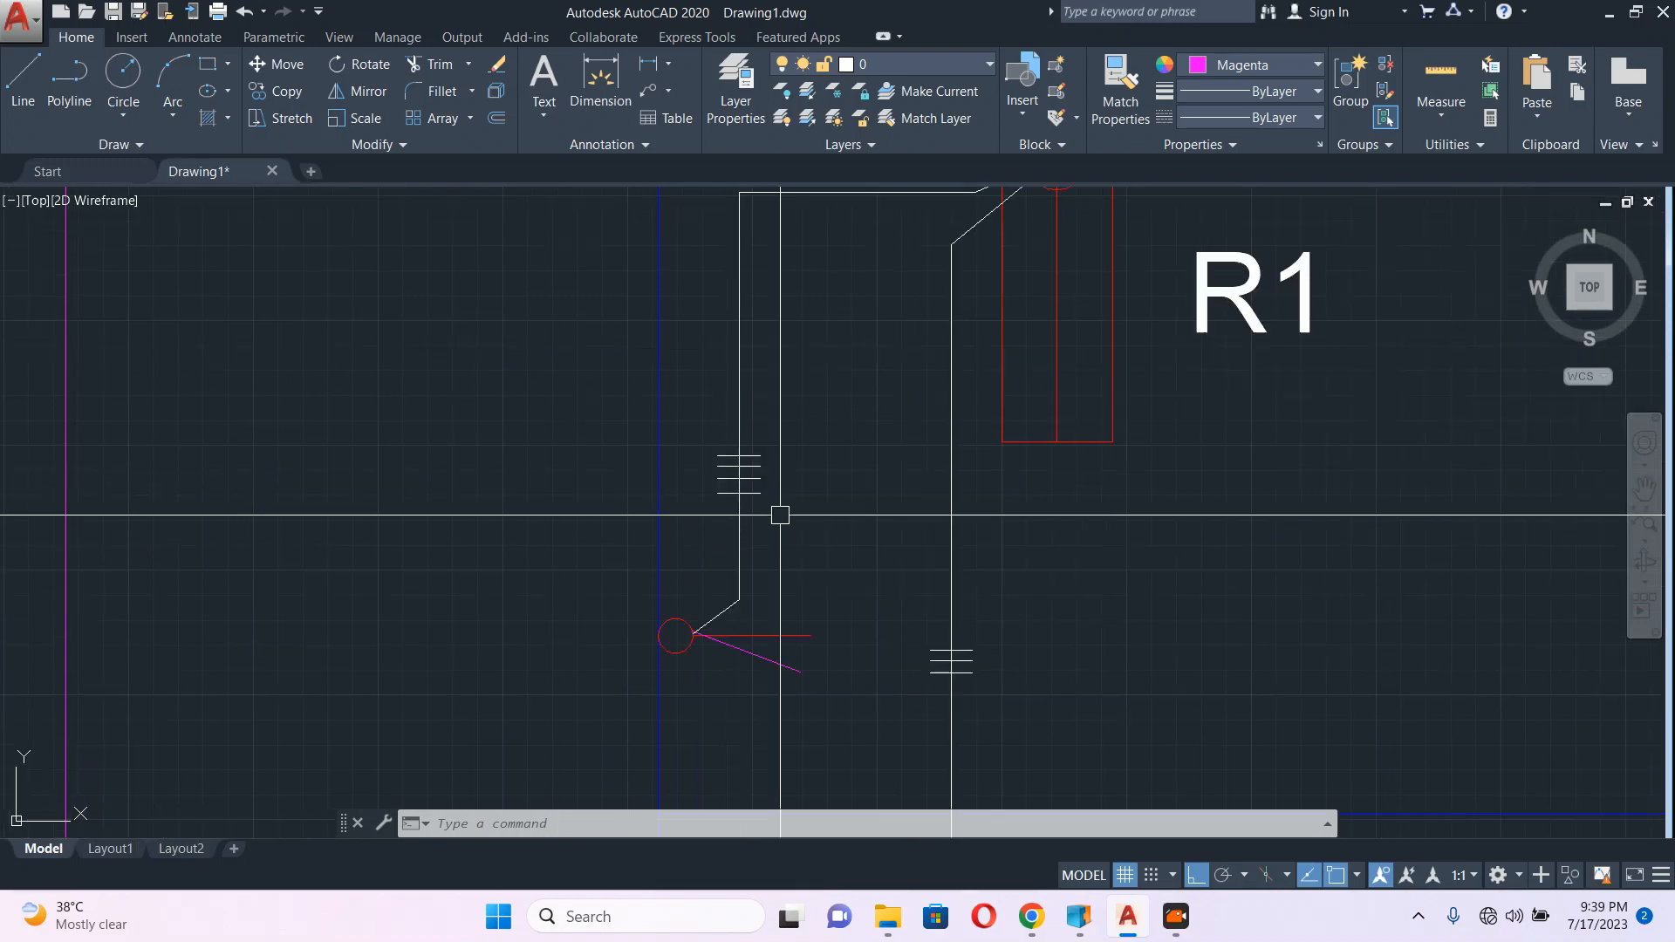
click(752, 453)
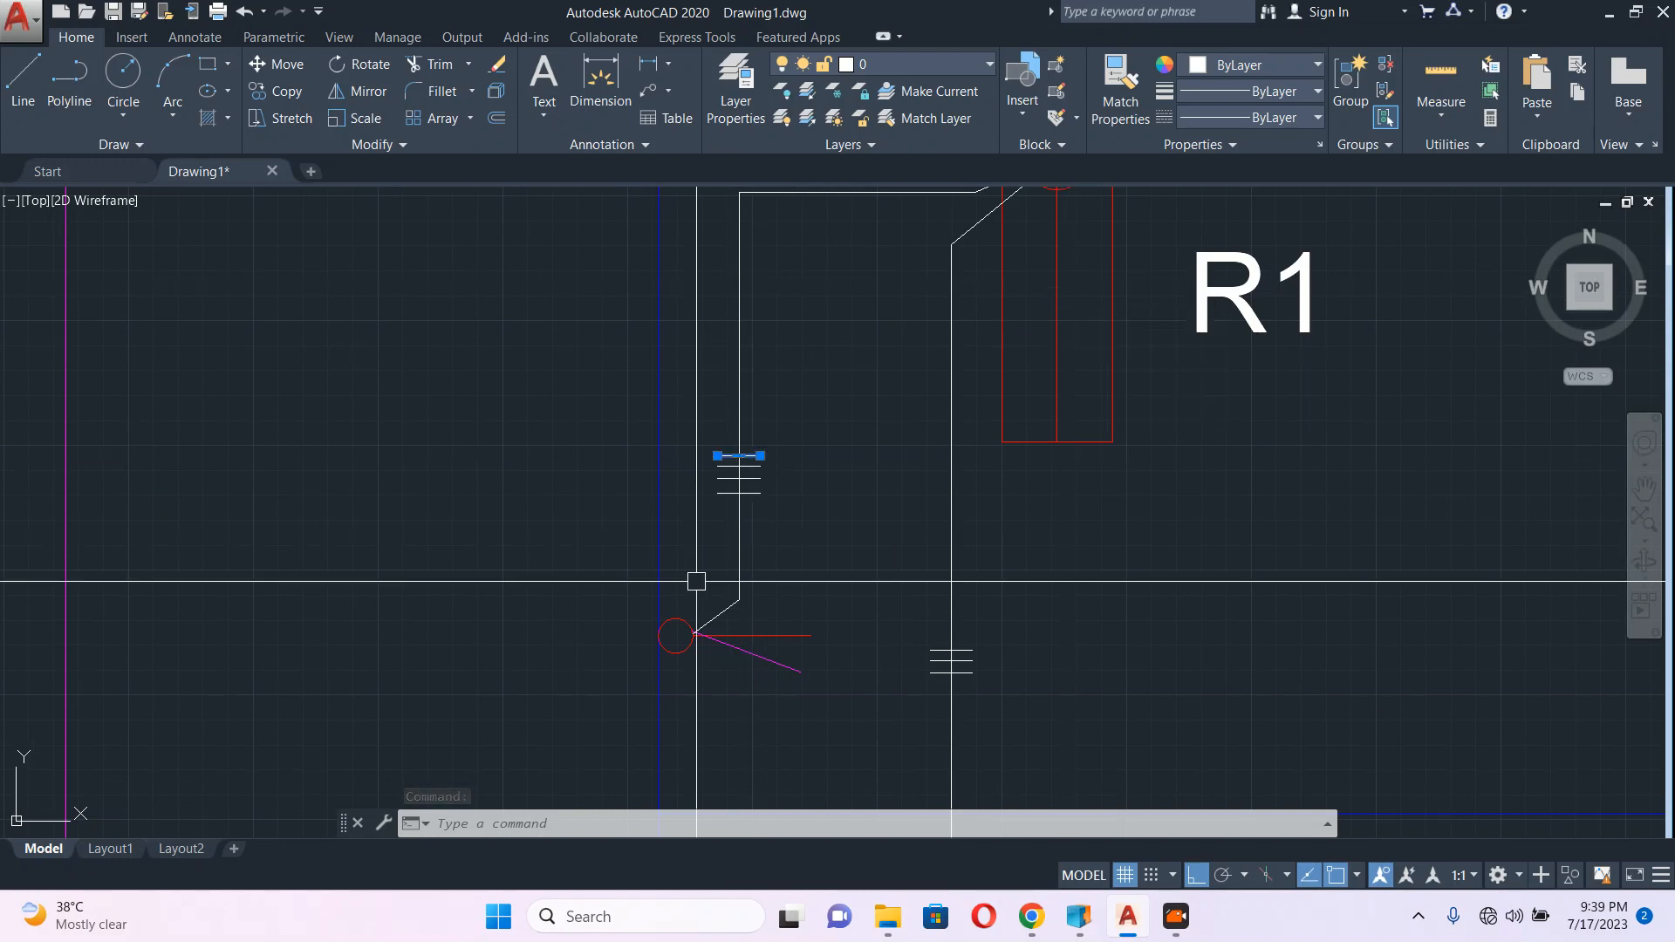
scroll(750, 480, up, 2)
scroll(755, 495, down, 3)
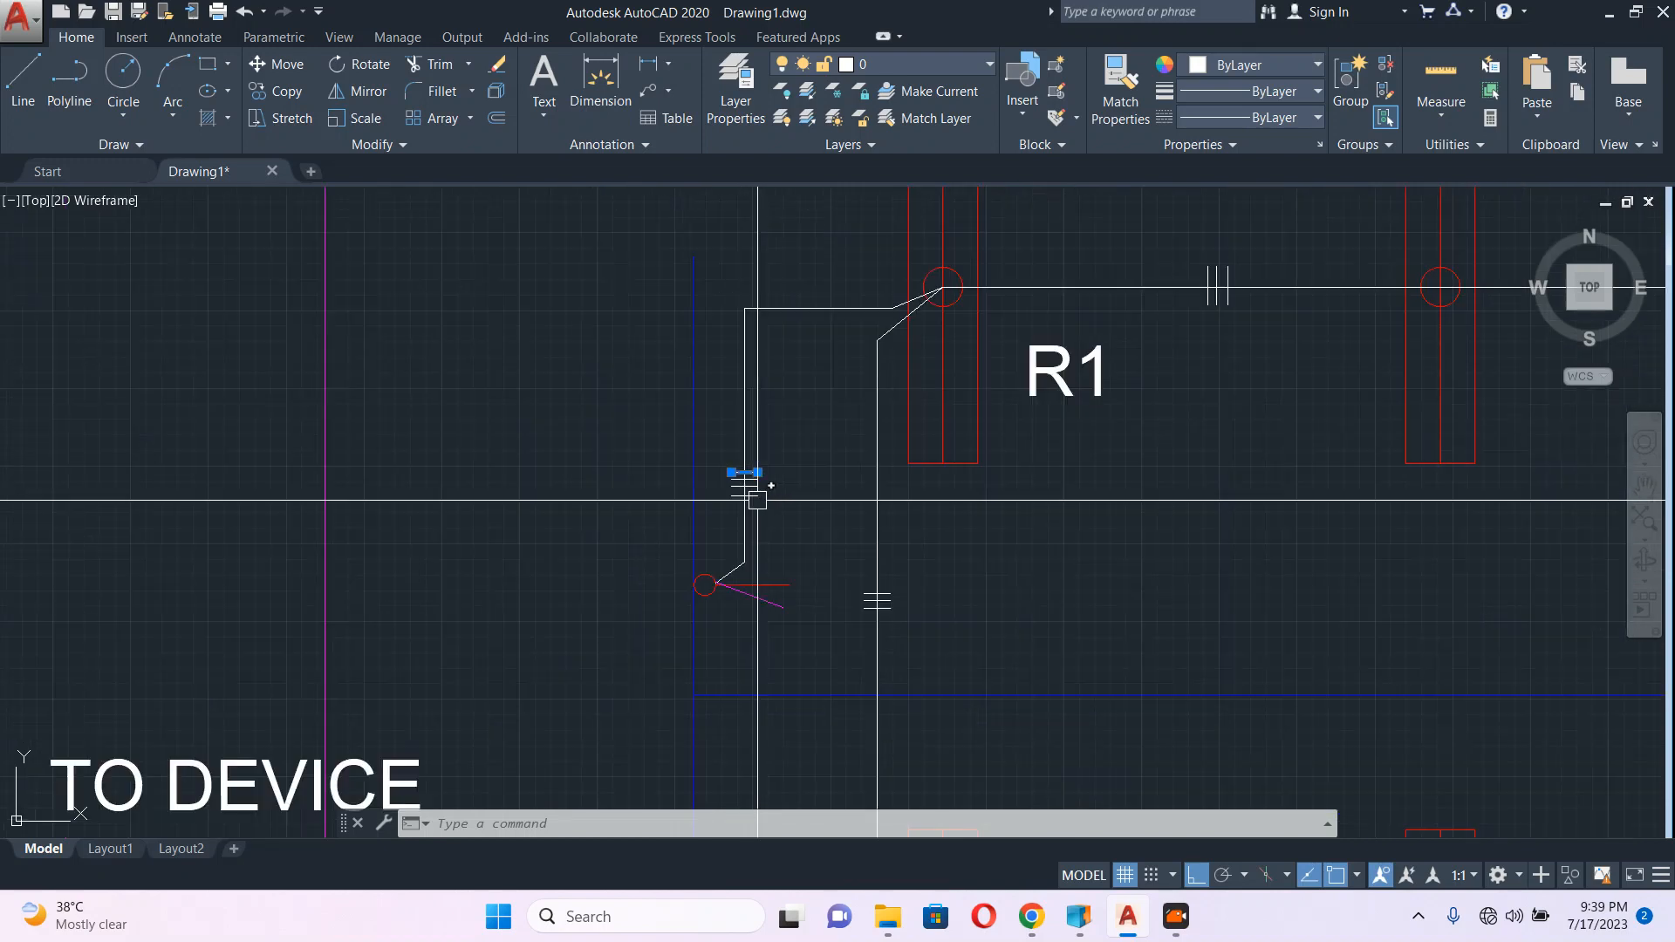
key(Escape)
Step: Copy the upper two ticks of the left-wall switch's wire straight up, just above the existing tick group
click(738, 488)
scroll(741, 480, up, 3)
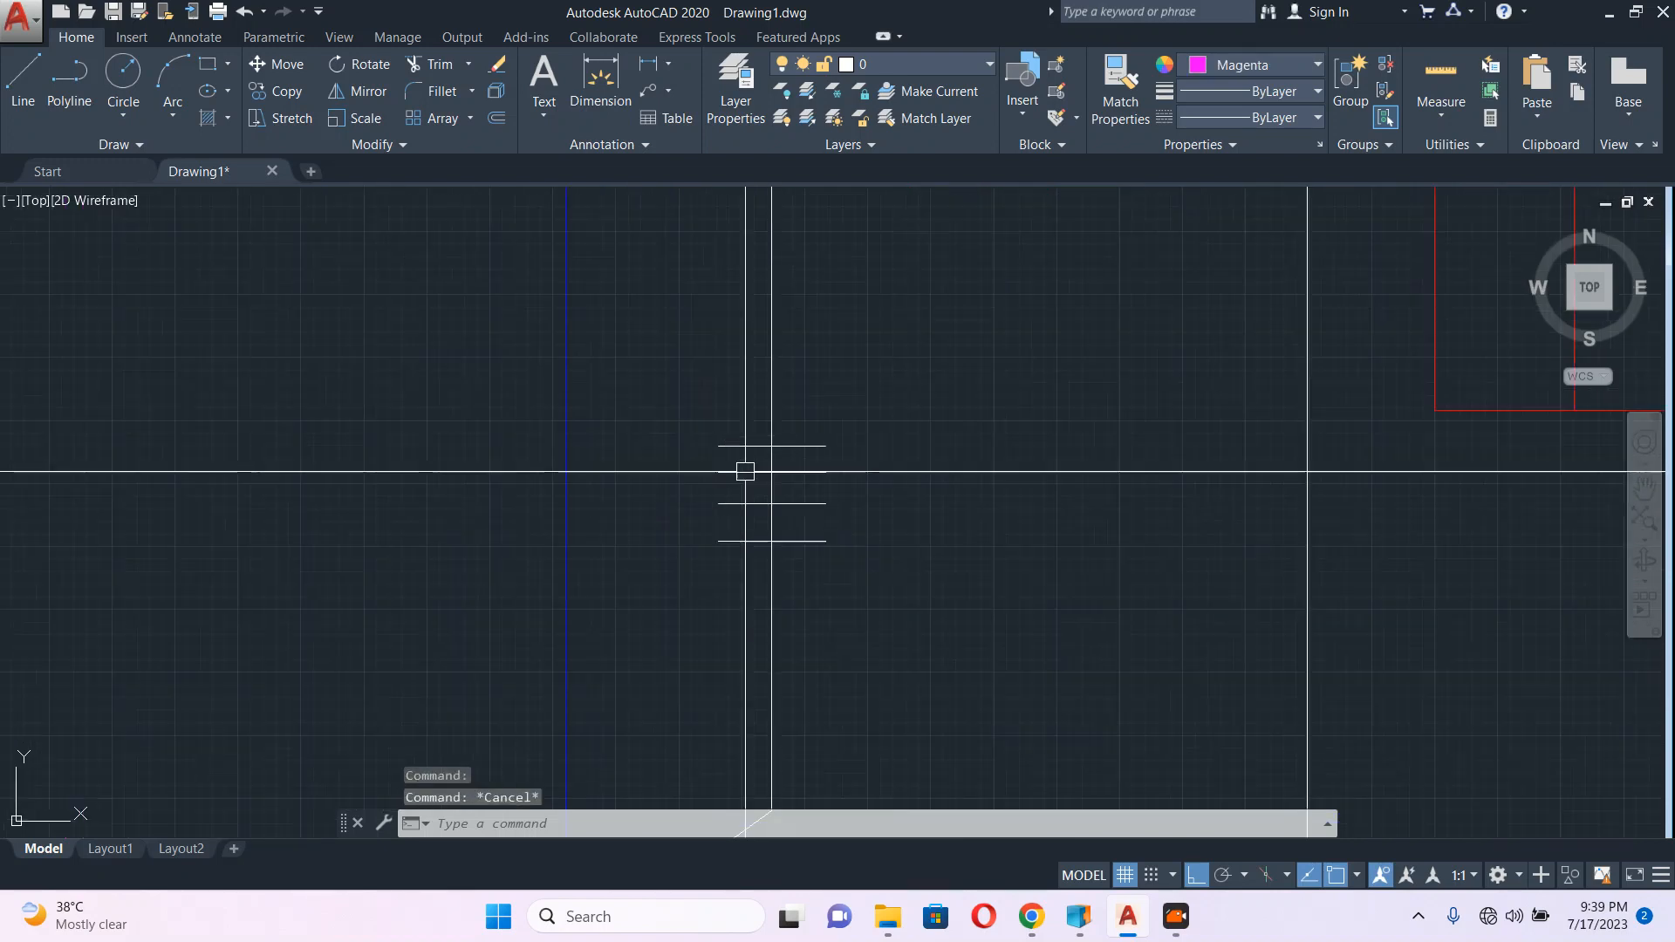
click(864, 485)
text(co)
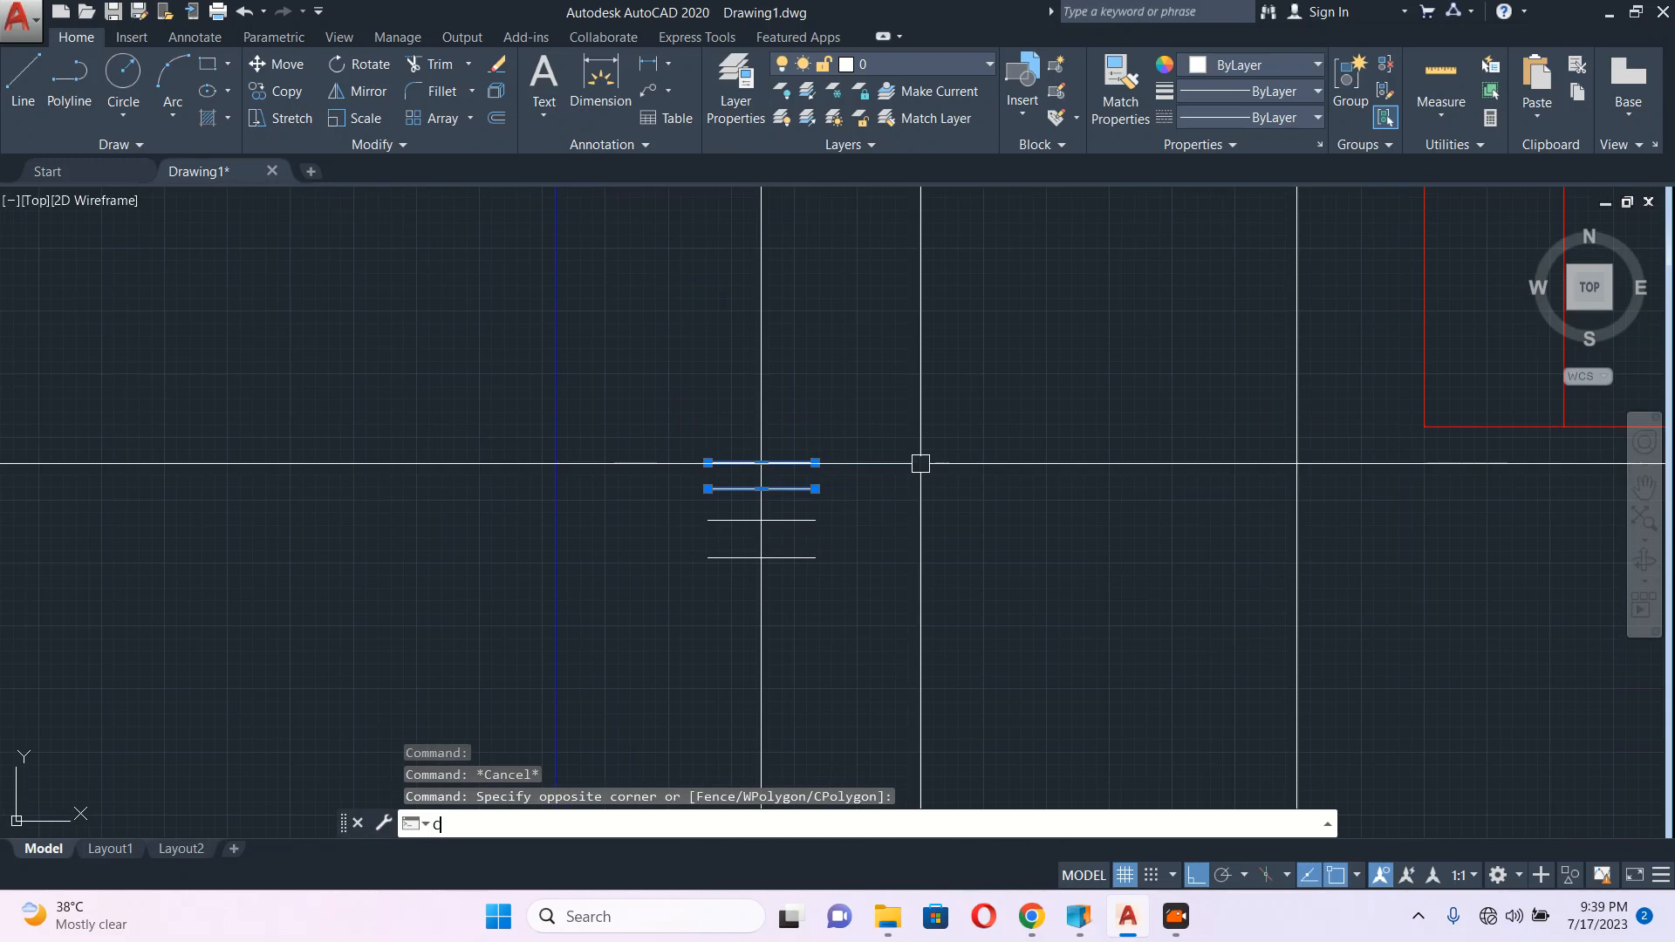
key(Return)
click(935, 481)
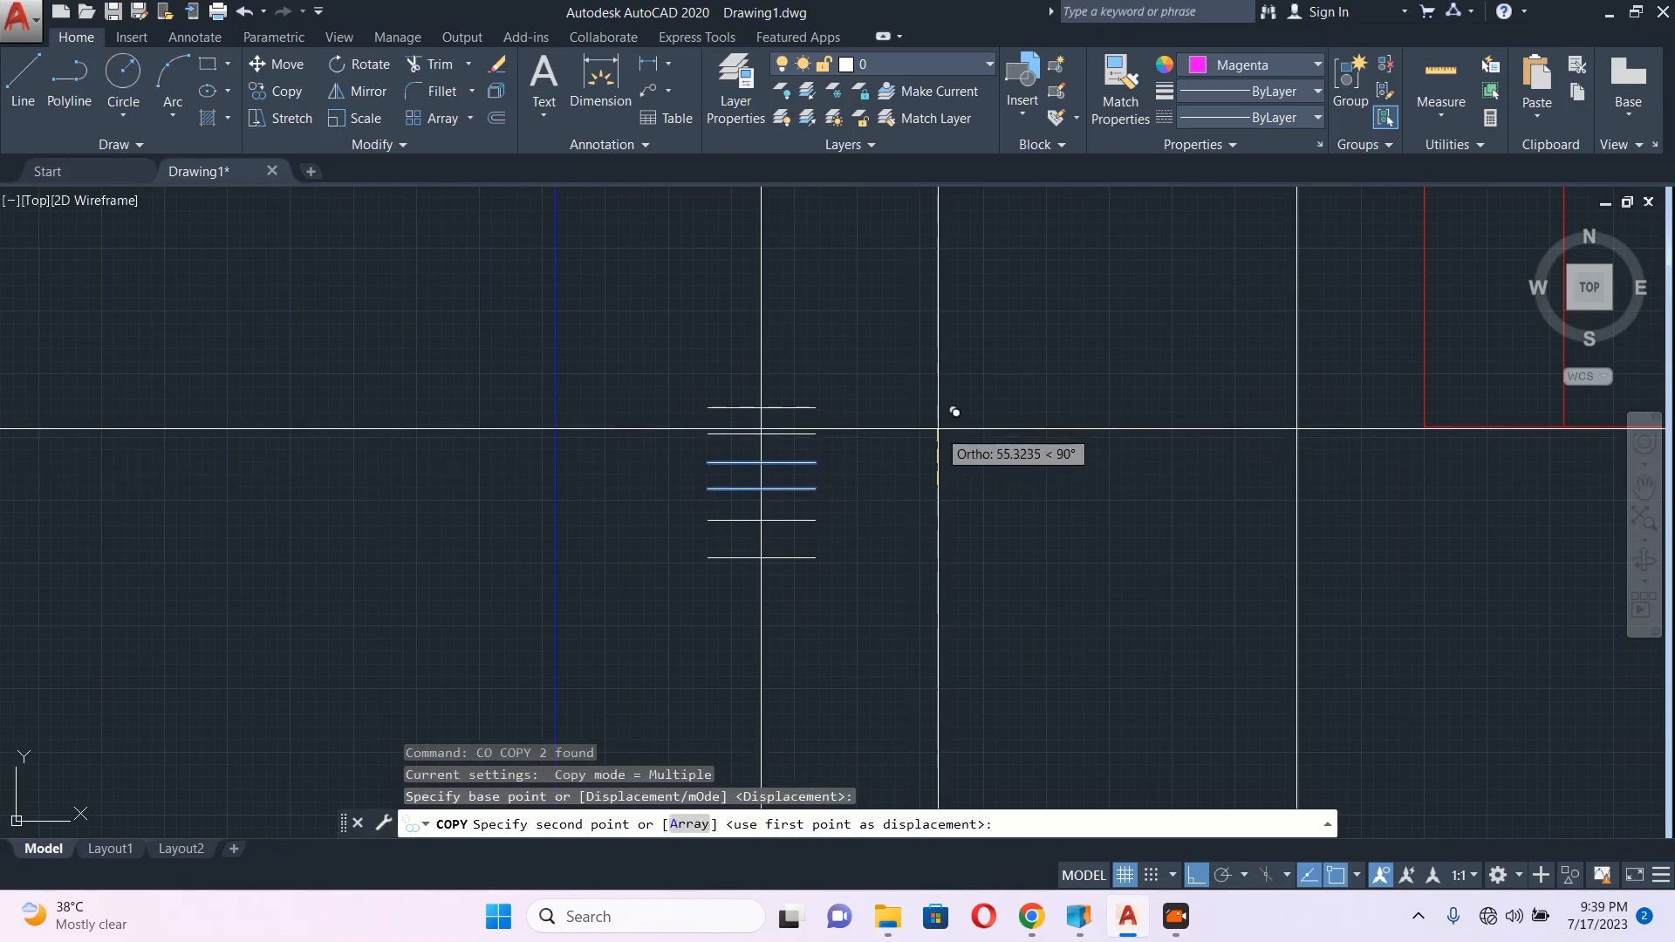
key(Escape)
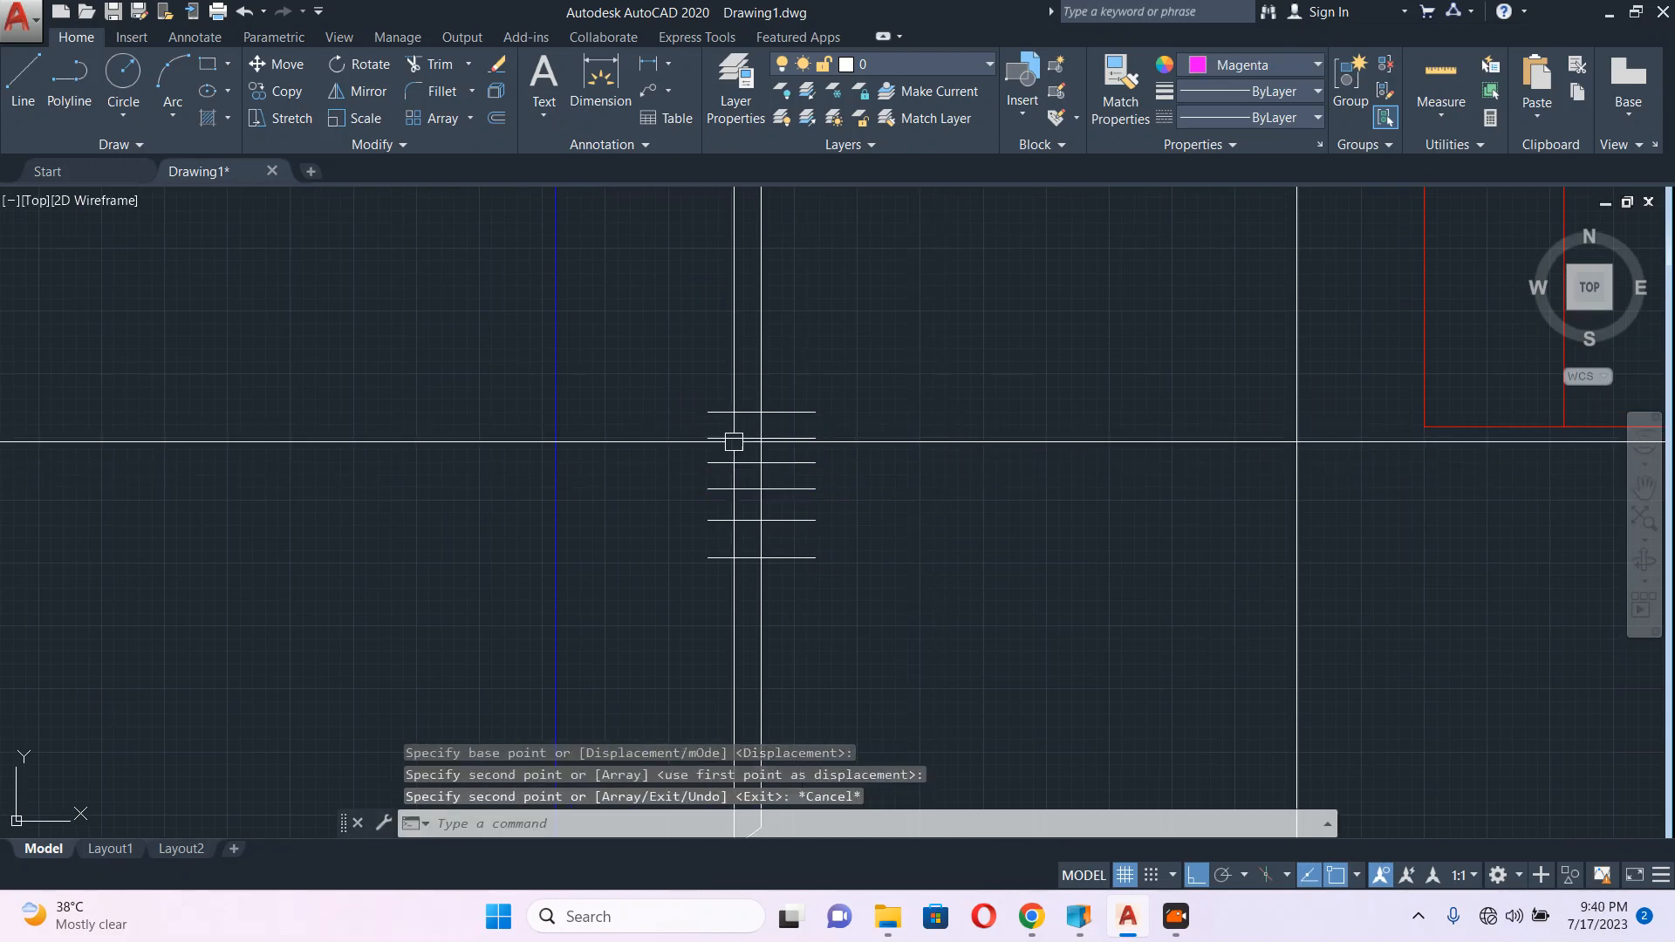
scroll(778, 433, down, 4)
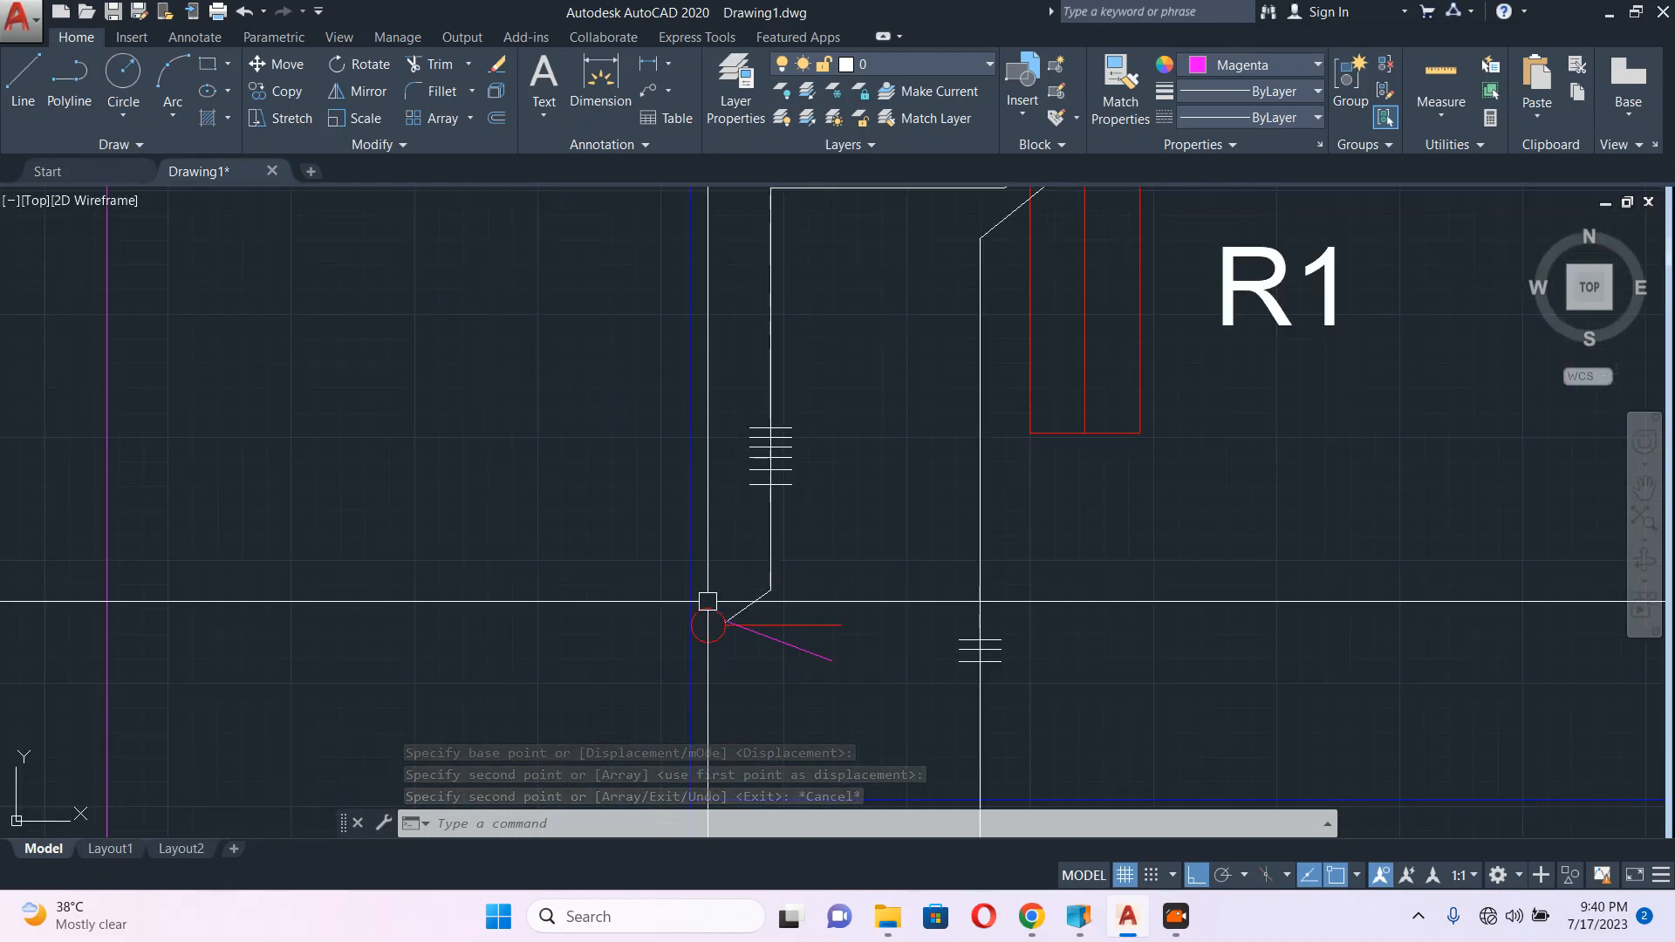
Step: Copy two ticks of the upper row's first tick group horizontally, placing them just right of that group
scroll(635, 389, down, 2)
middle_drag(1204, 389, 829, 478)
scroll(956, 406, down, 3)
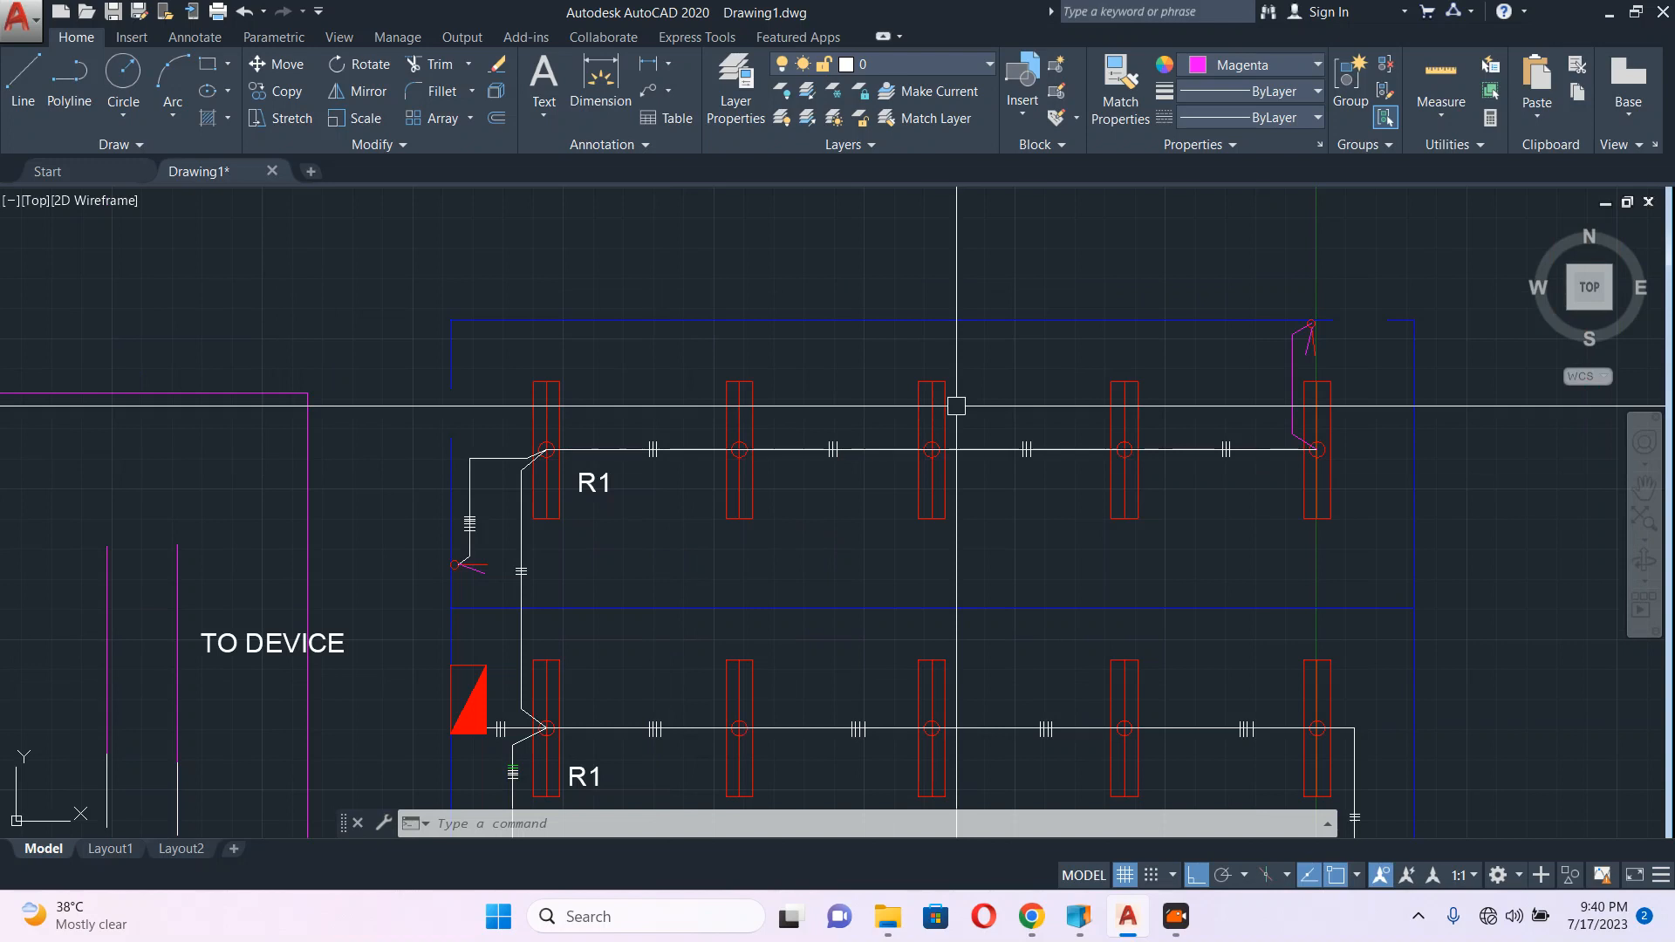
scroll(650, 442, up, 6)
click(718, 344)
click(874, 633)
text(q)
middle_drag(874, 636, 777, 531)
text(o)
key(Return)
click(813, 533)
click(924, 554)
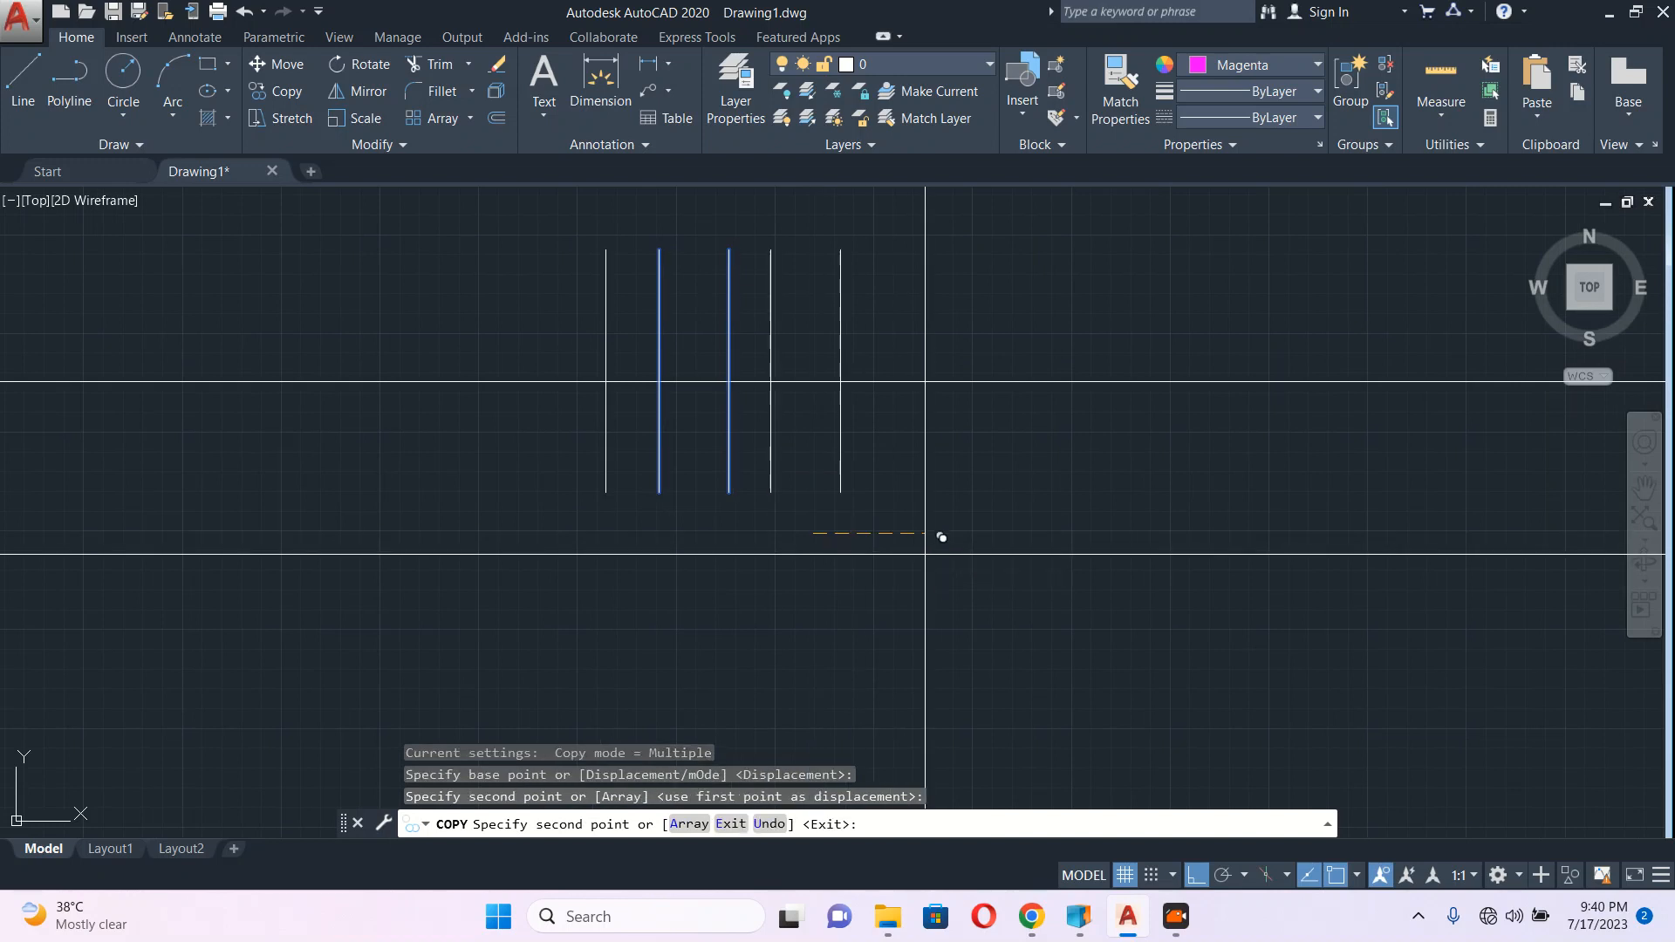
key(Escape)
Step: Copy the two added ticks horizontally to just right of each of the other three tick groups on the upper row's wire
click(759, 234)
click(978, 569)
text(co)
key(Return)
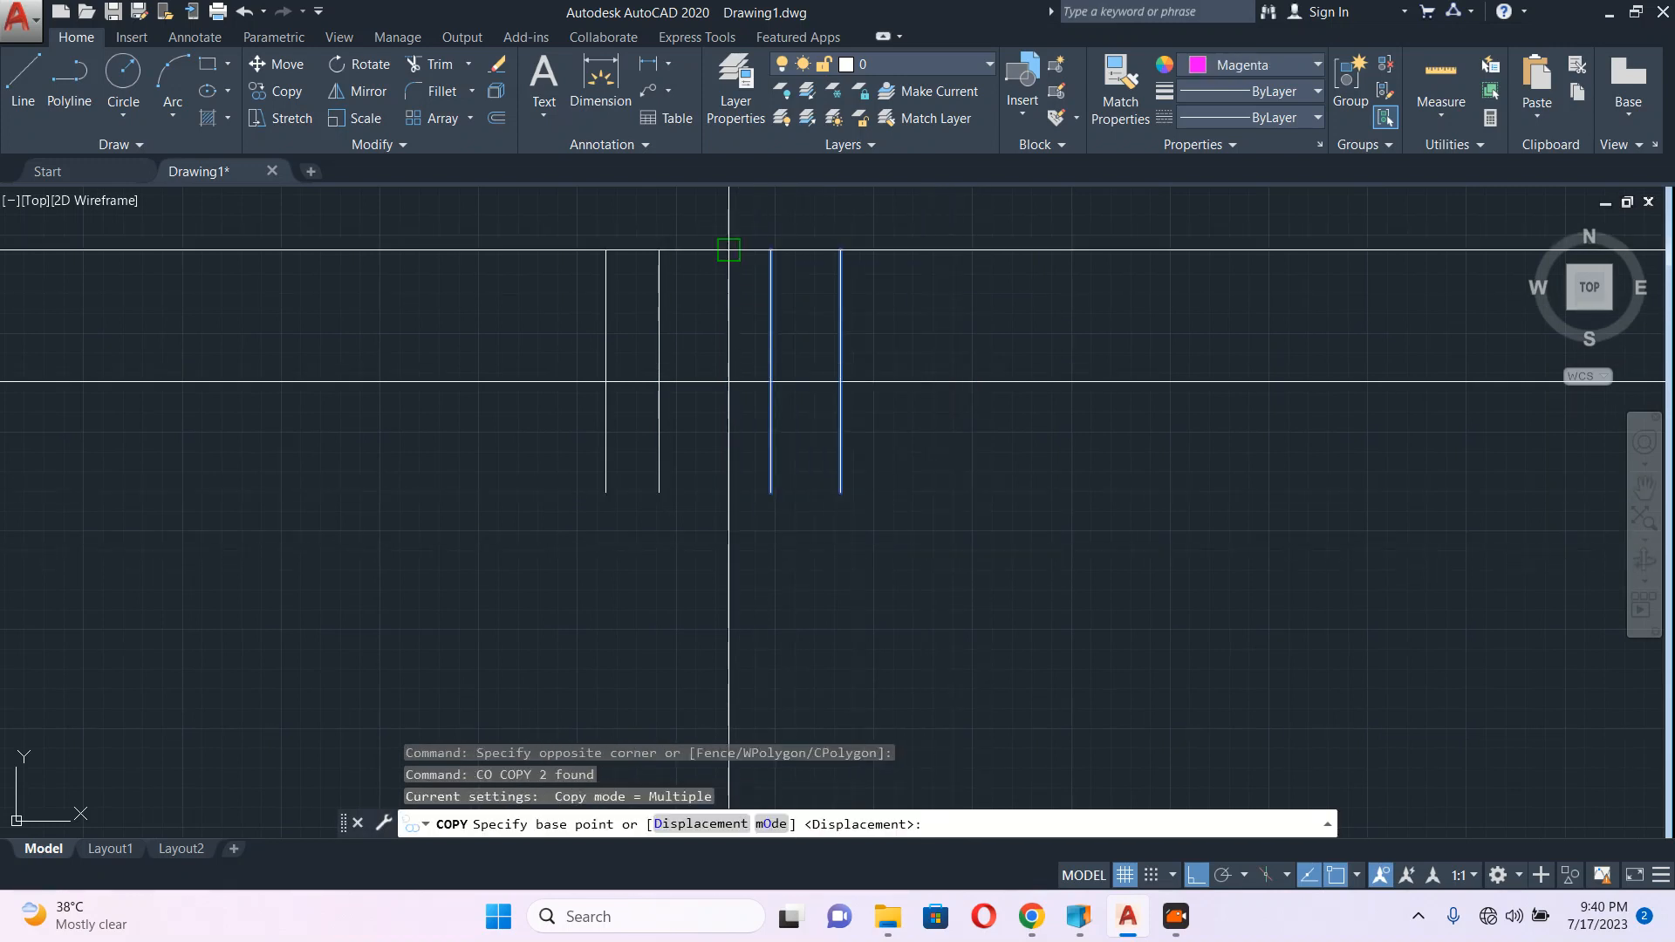
click(728, 251)
scroll(736, 232, down, 5)
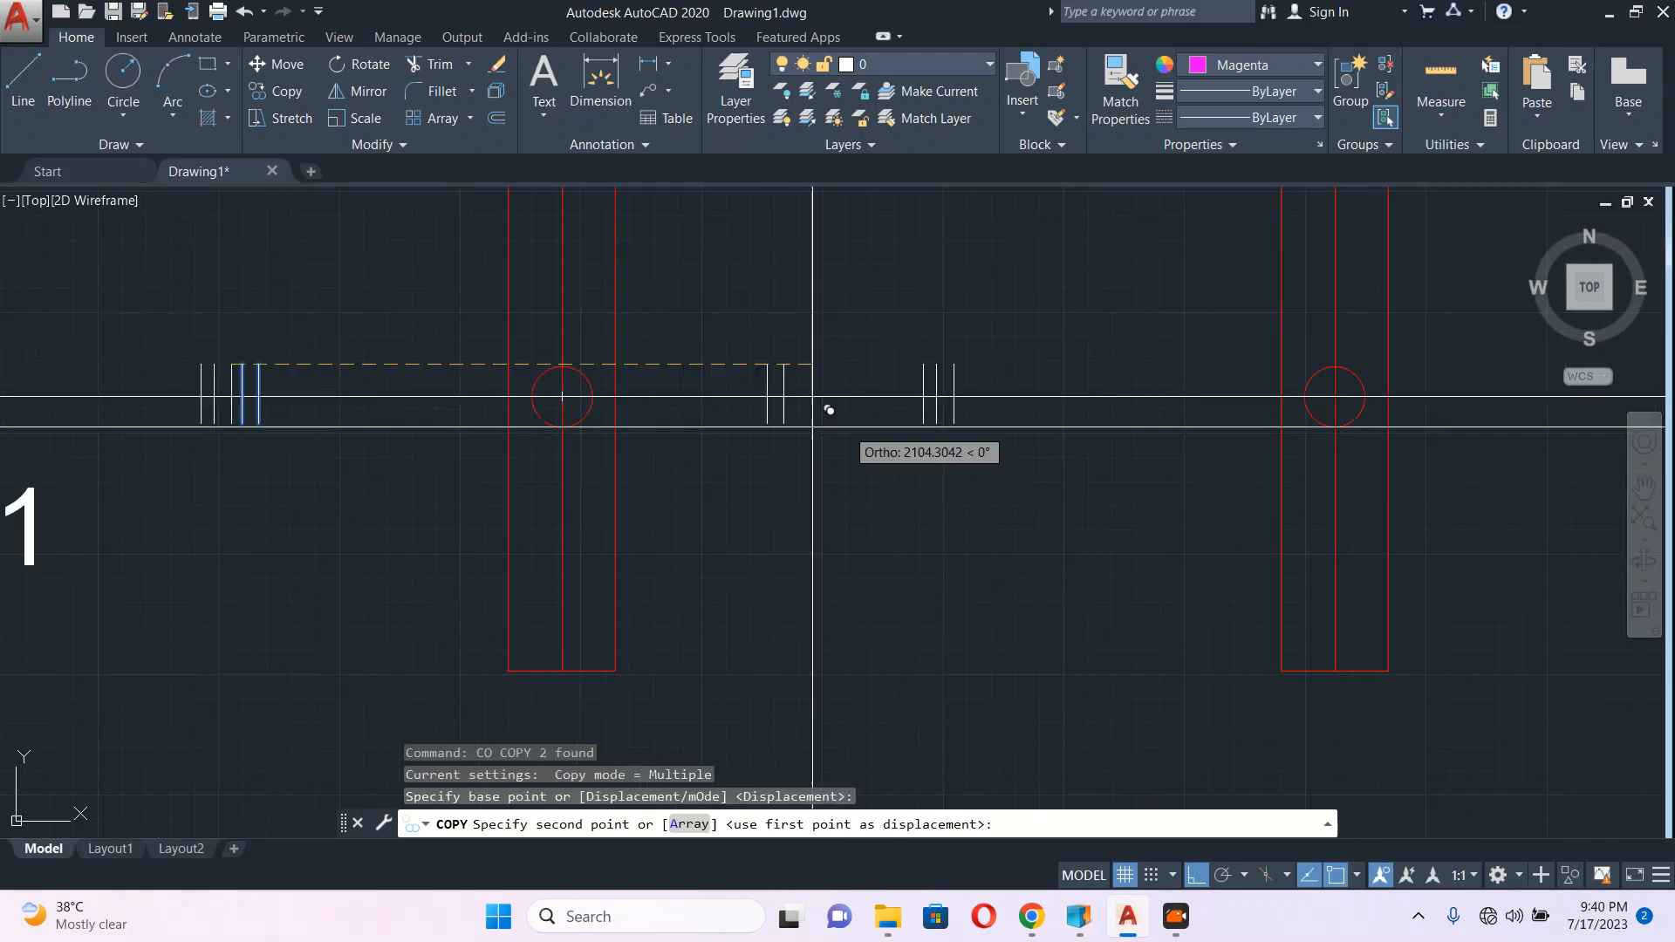
middle_drag(1219, 363, 965, 401)
click(966, 400)
click(1414, 400)
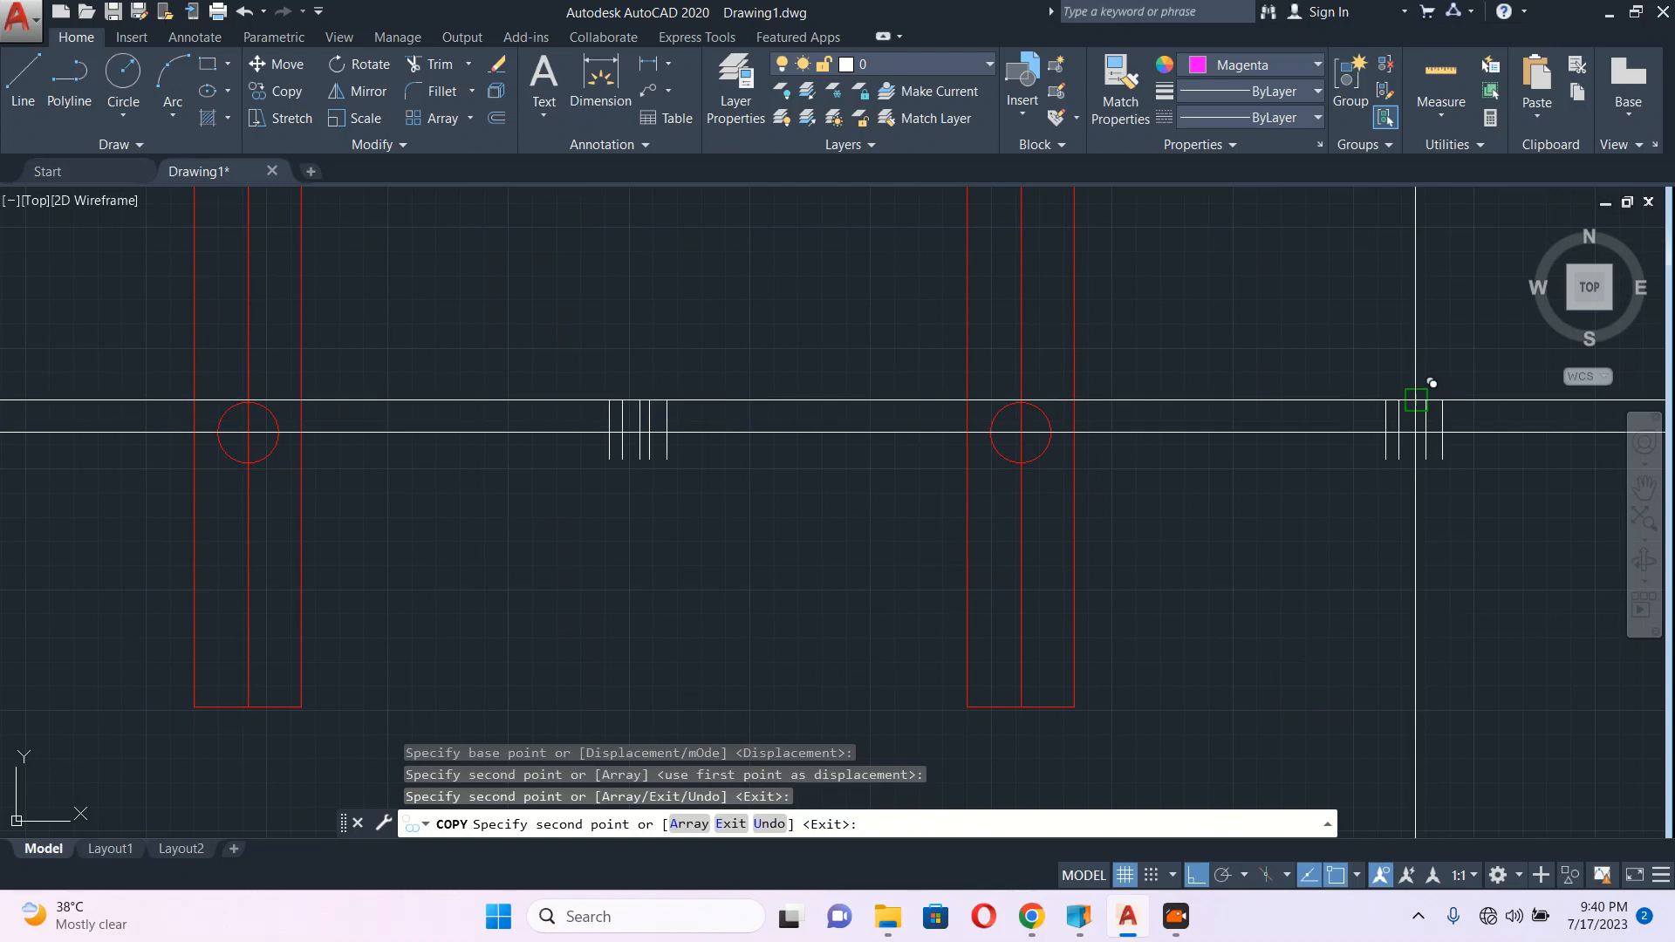
middle_drag(1305, 429, 525, 456)
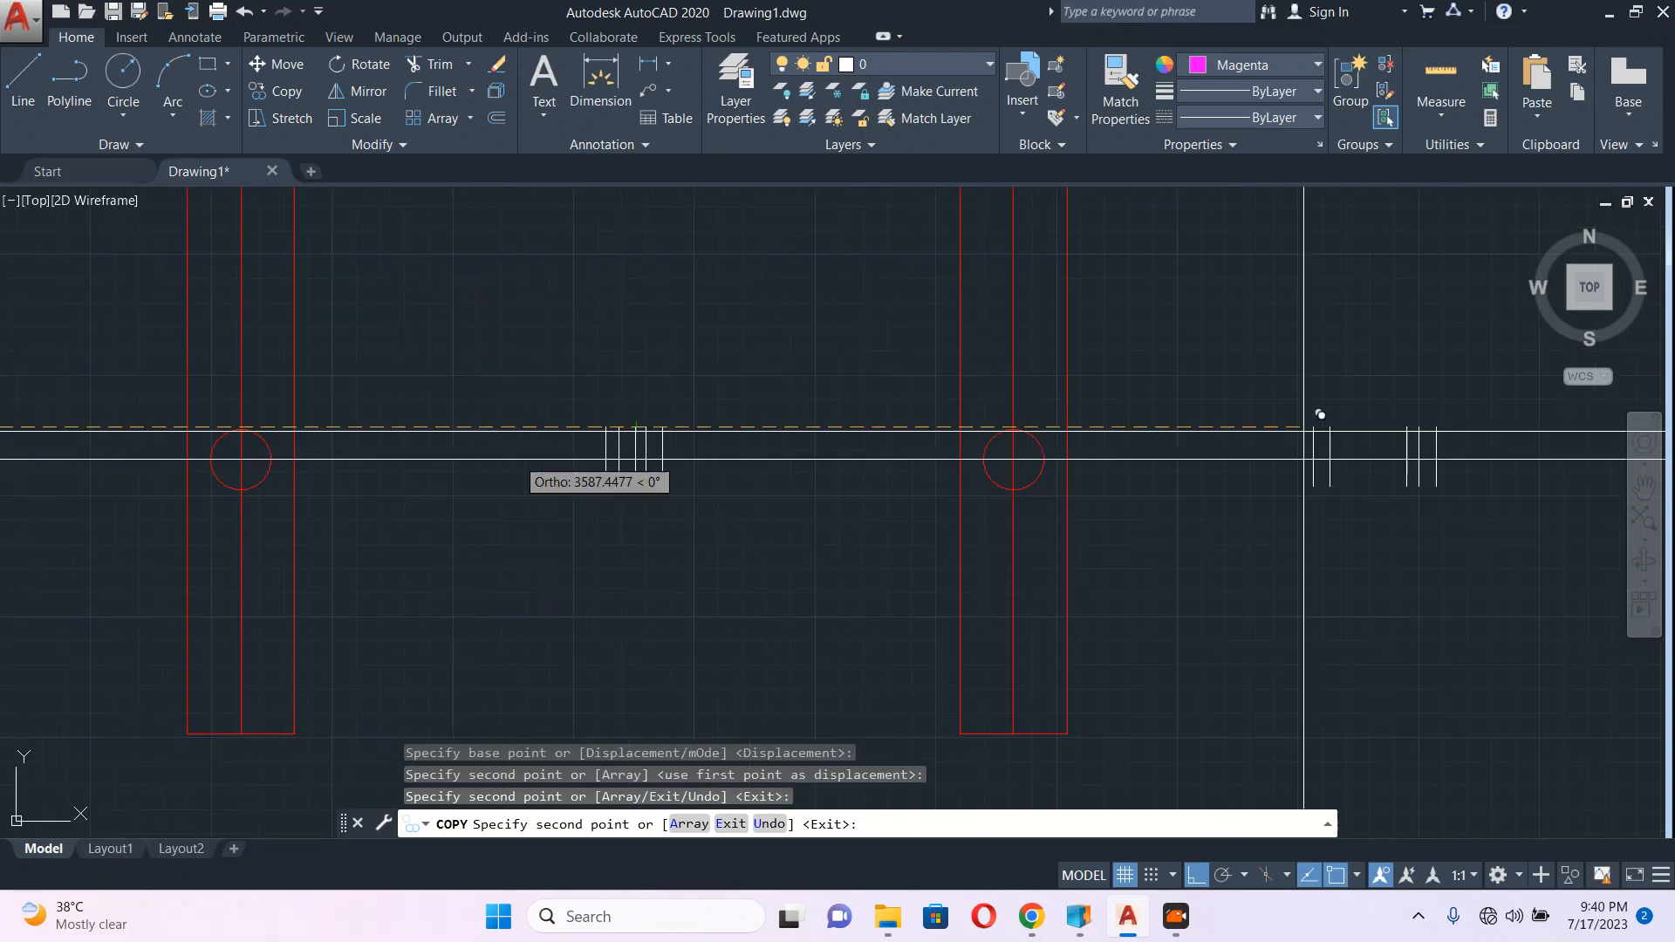
click(1436, 427)
scroll(1065, 479, down, 3)
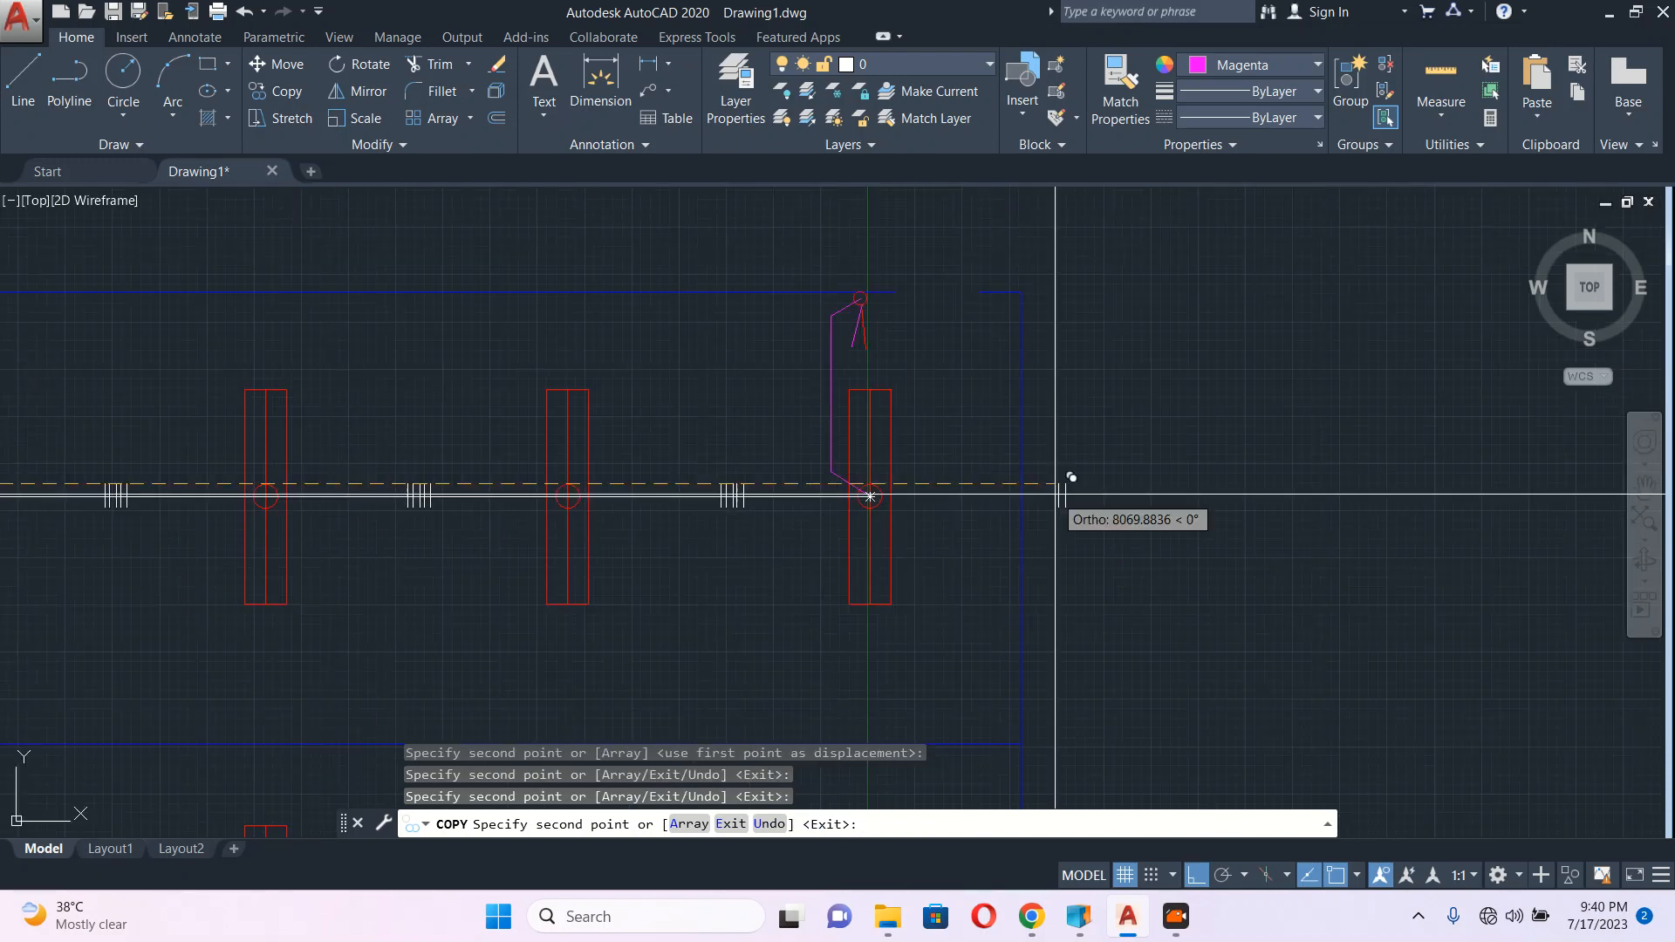
key(Escape)
mouse_move(734, 493)
middle_down()
mouse_move(991, 501)
mouse_move(1256, 453)
middle_up()
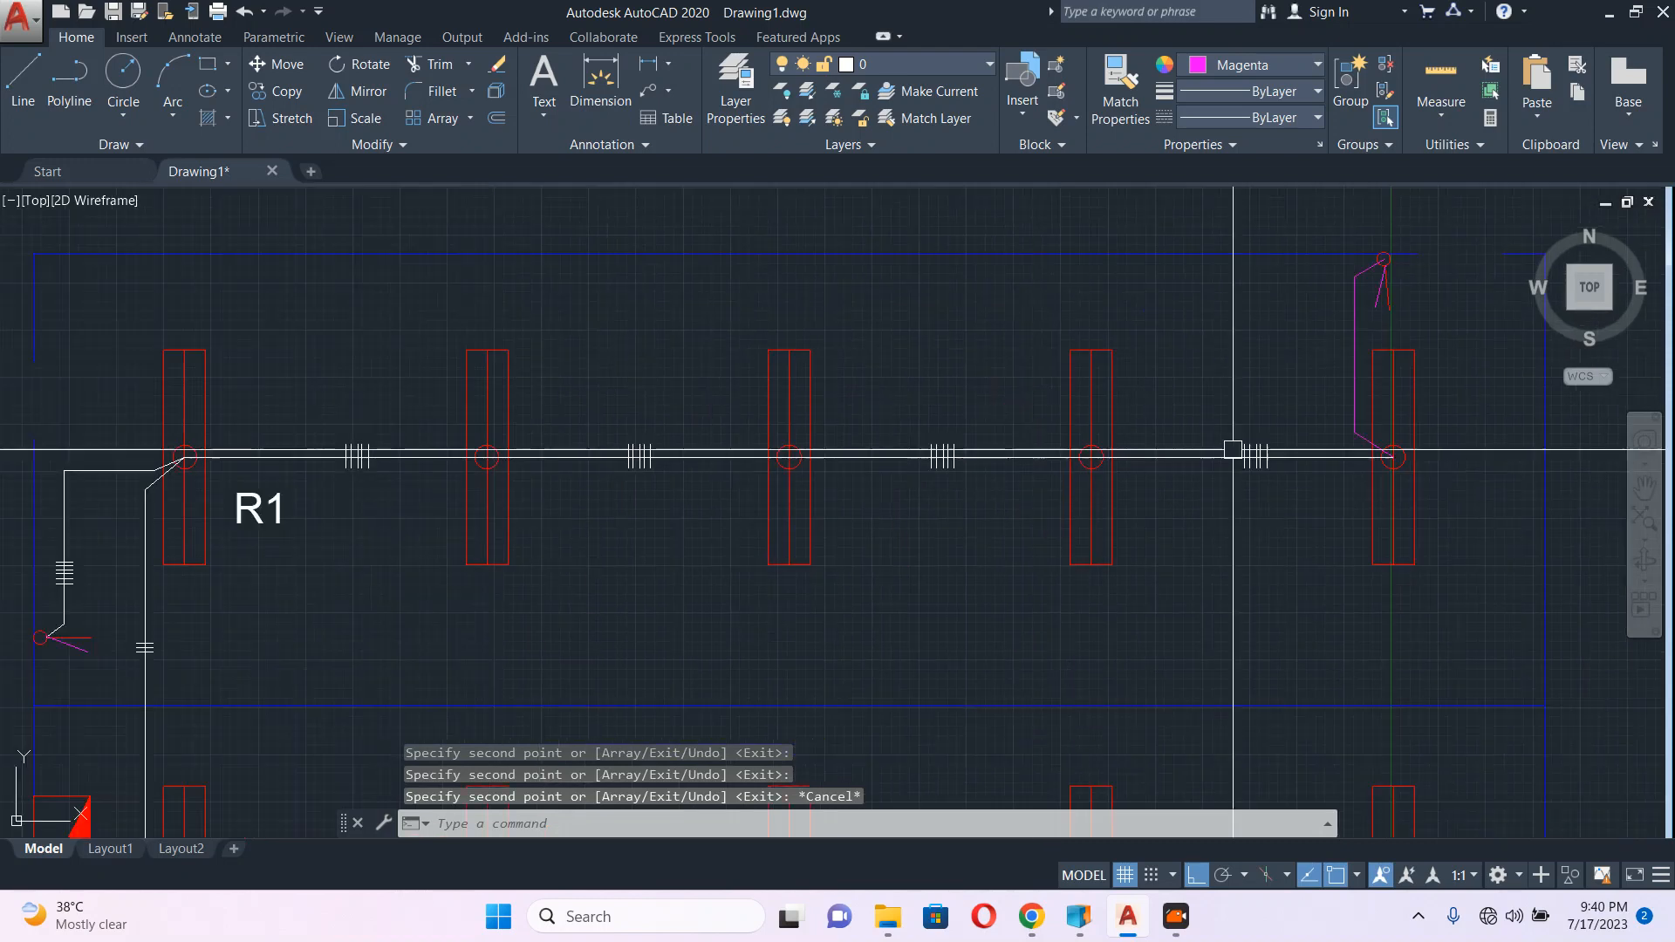
Step: Copy the last two ticks of the upper row's final tick group onto the vertical wire leading to the top-wall switch
scroll(1361, 333, up, 3)
middle_drag(1214, 533, 1155, 355)
scroll(1040, 452, up, 5)
click(1124, 375)
click(1005, 441)
middle_drag(1004, 441, 975, 466)
text(co)
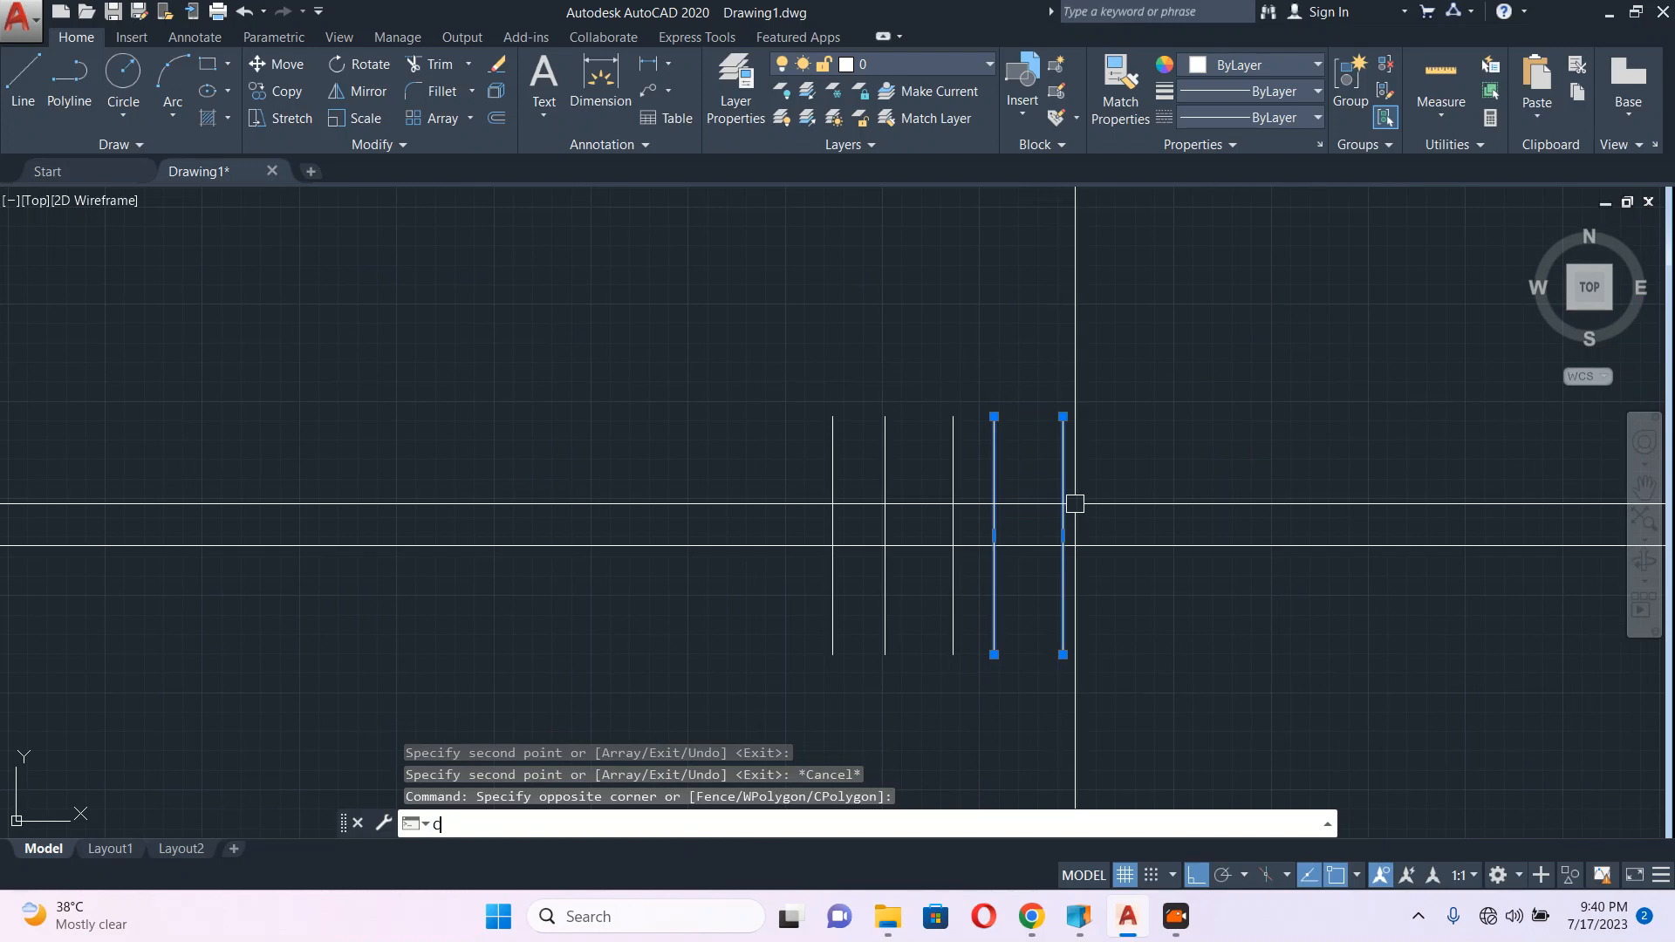
key(Return)
click(1017, 545)
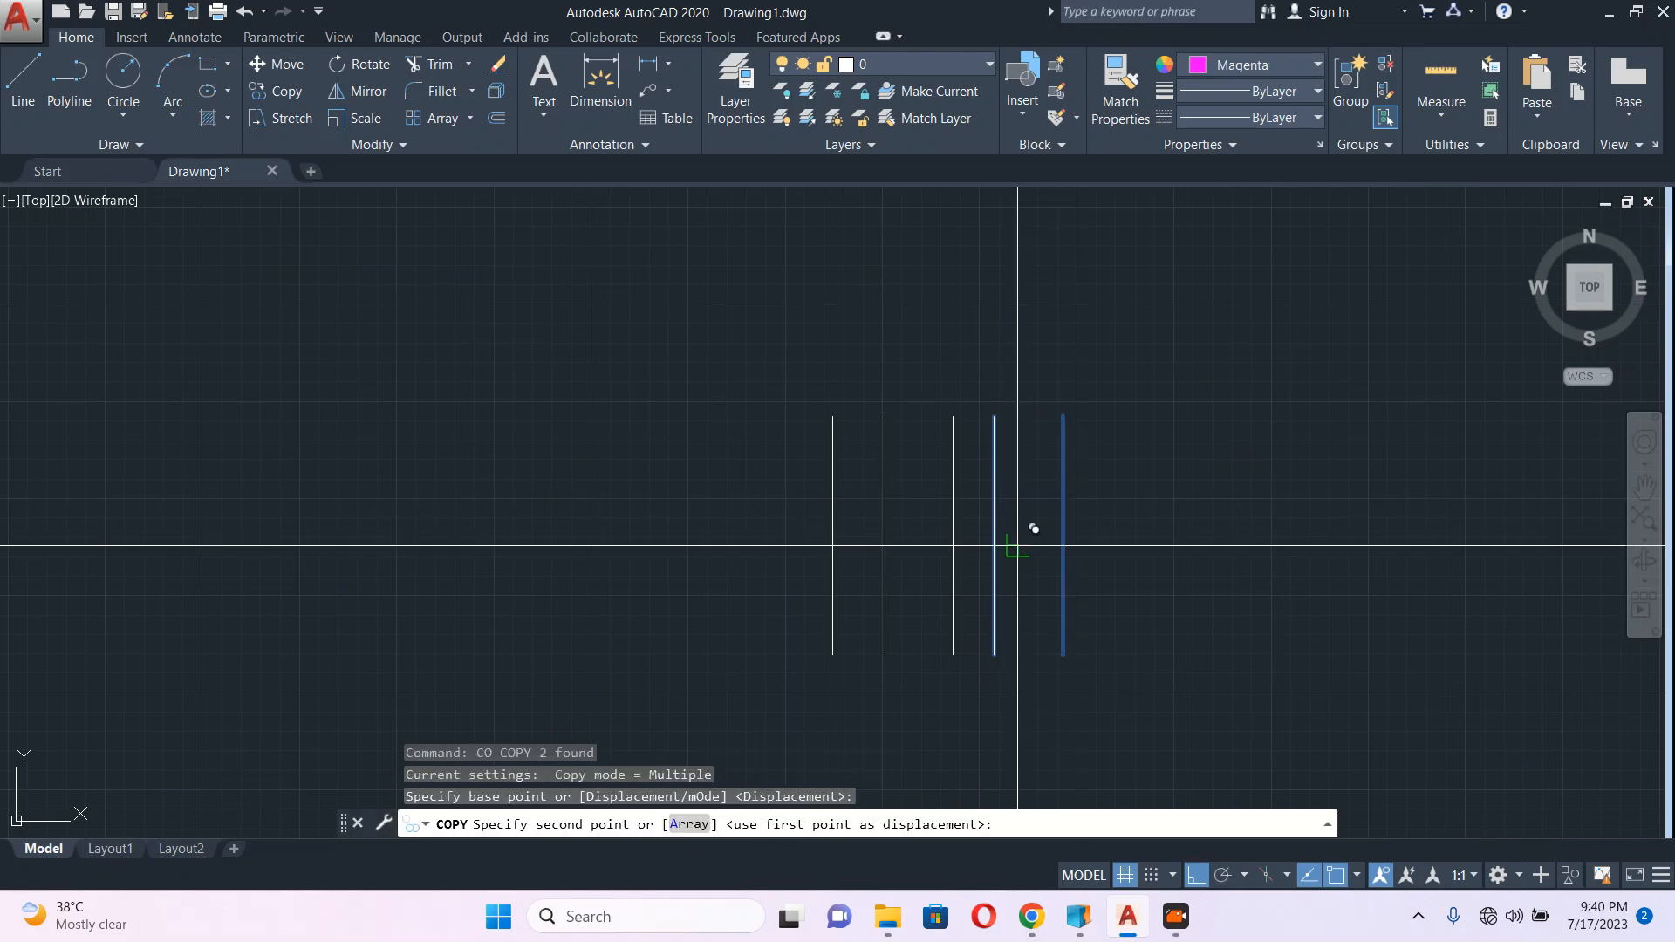
middle_drag(1224, 405, 741, 543)
scroll(743, 534, down, 4)
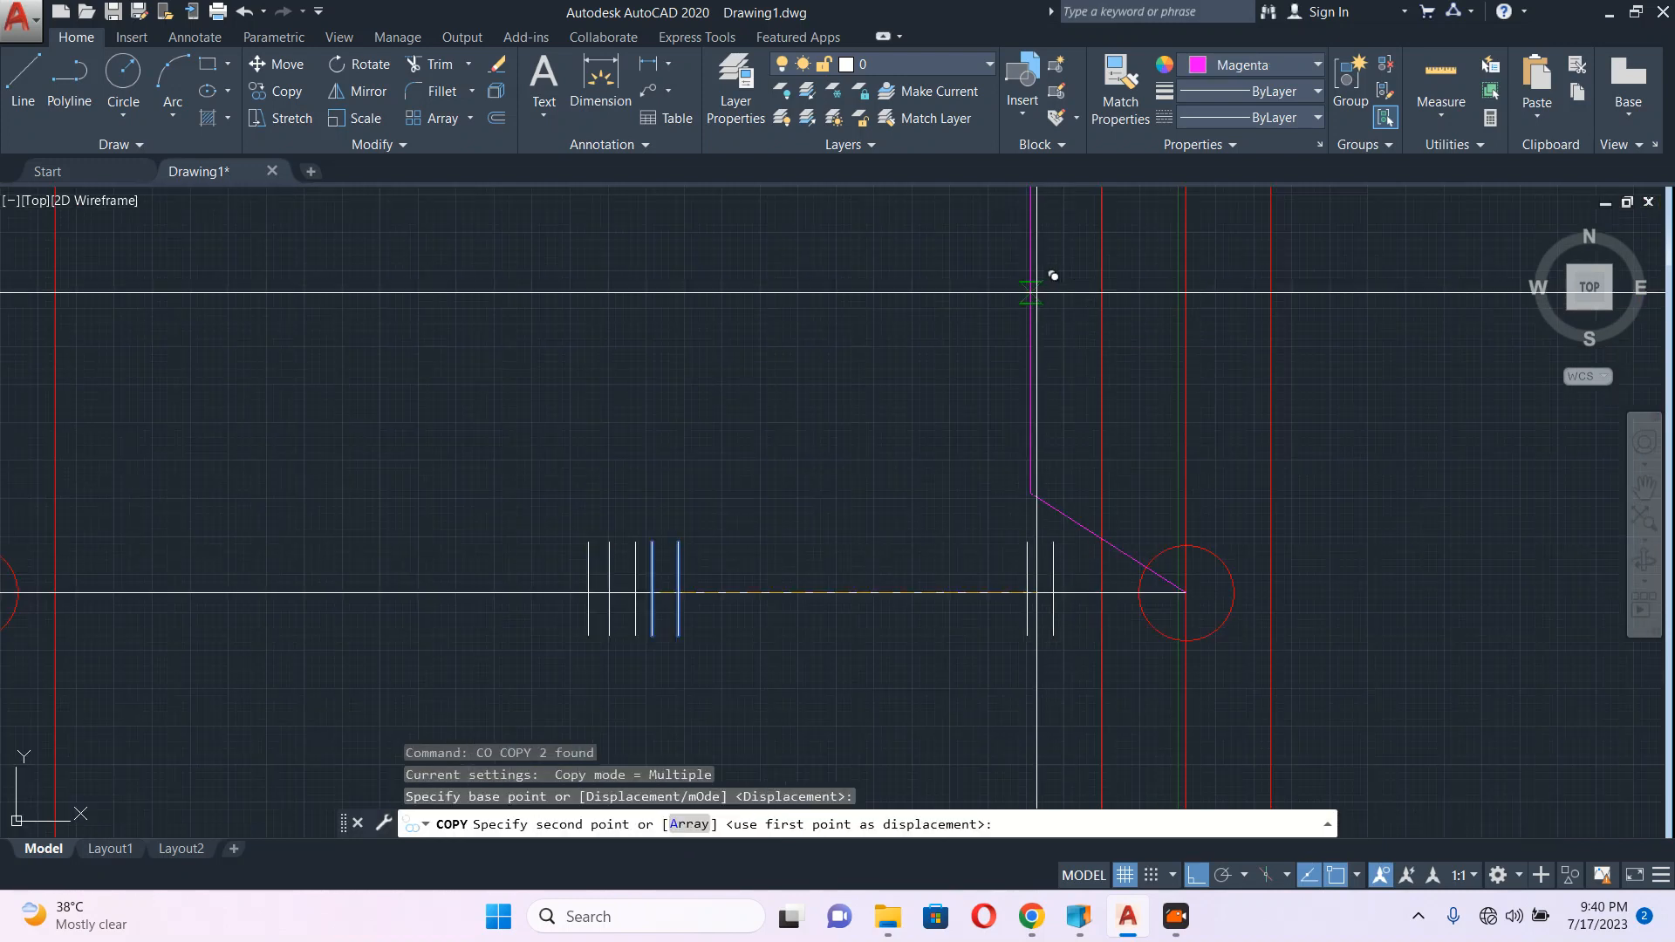
scroll(1059, 284, down, 8)
scroll(1080, 340, up, 6)
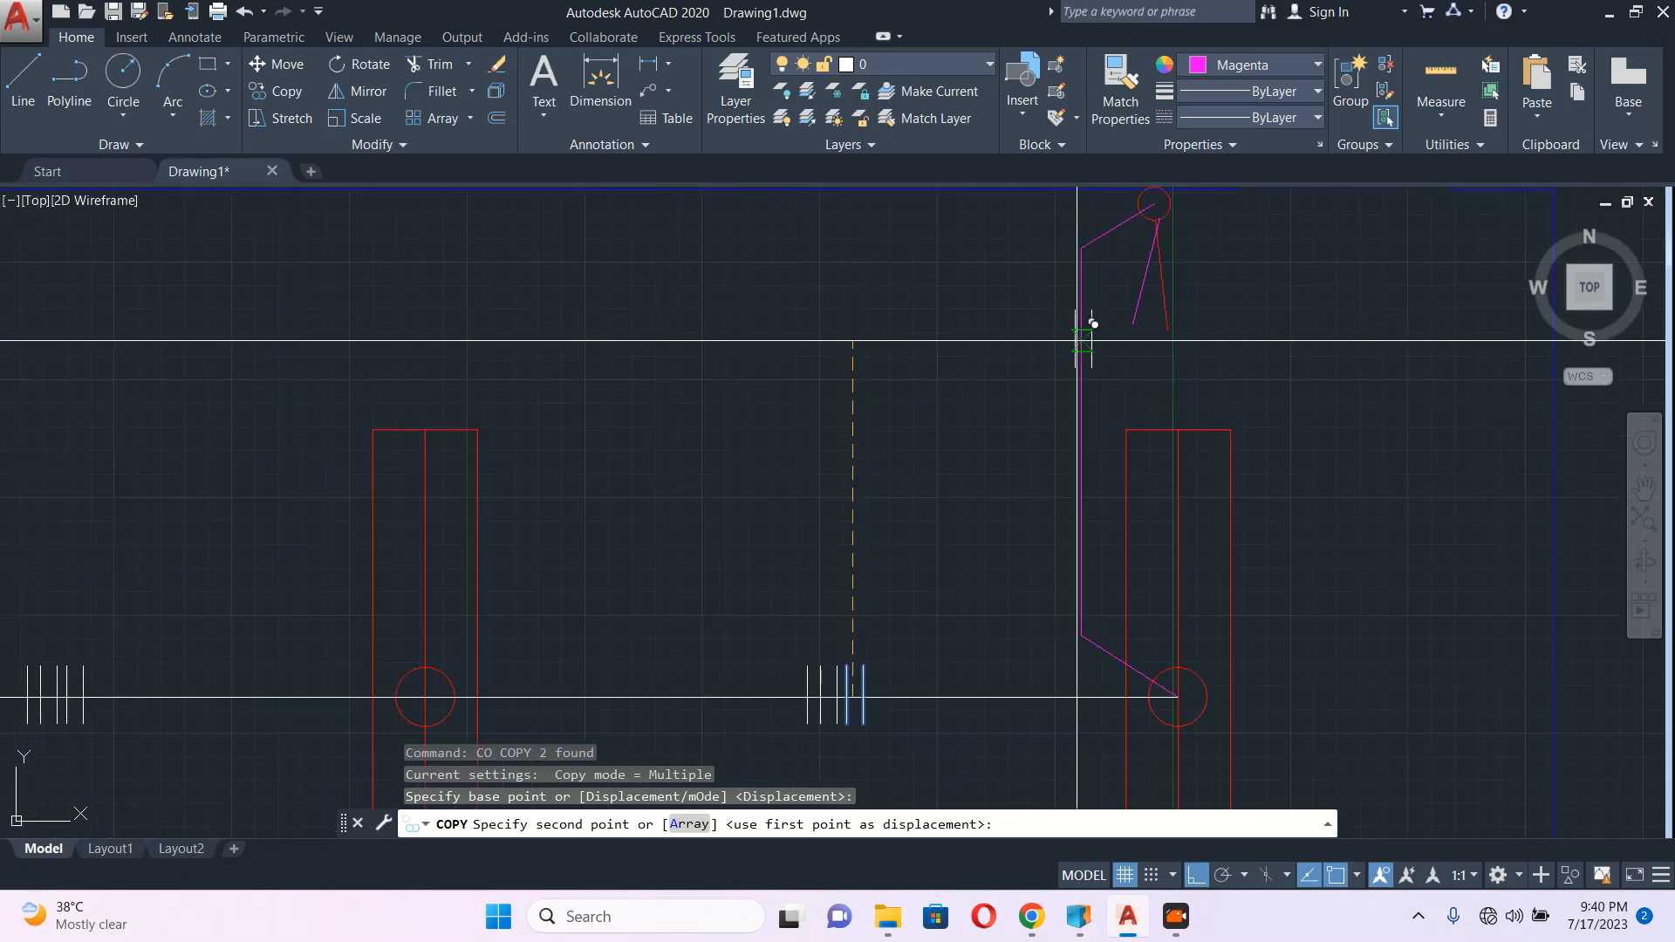
click(847, 353)
scroll(1078, 349, up, 4)
key(Escape)
Step: Rotate the two copied ticks to horizontal about a point on the vertical wire so they cross it
click(1234, 449)
middle_drag(1233, 449, 1265, 492)
text(RO)
key(Return)
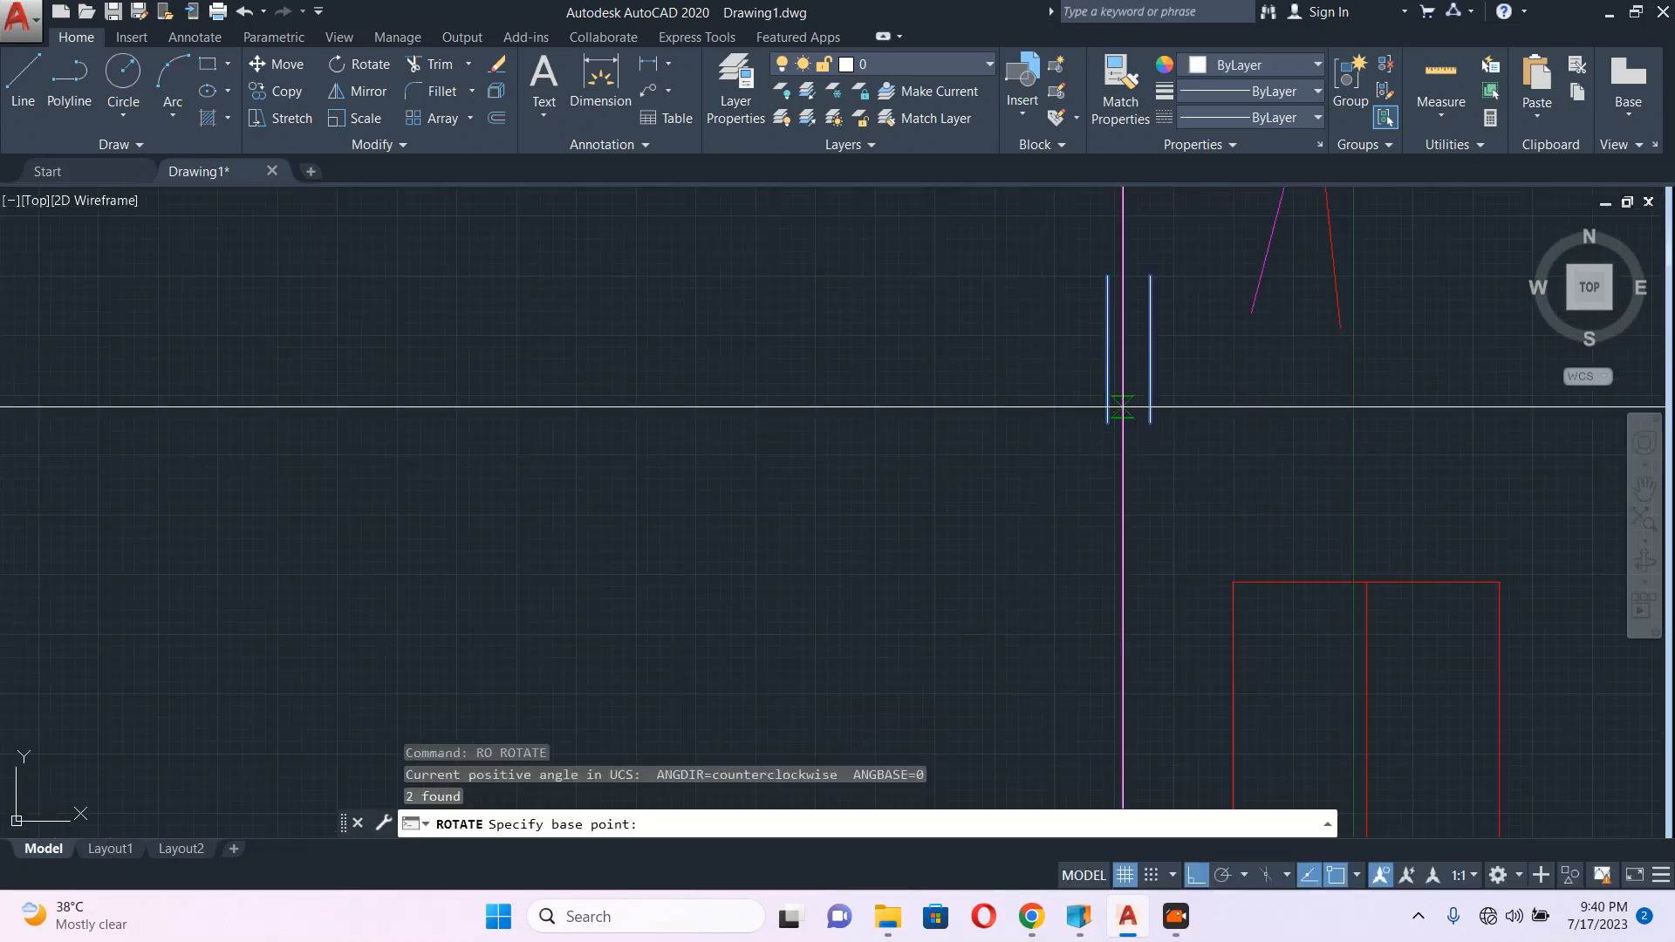
click(1122, 344)
click(1096, 249)
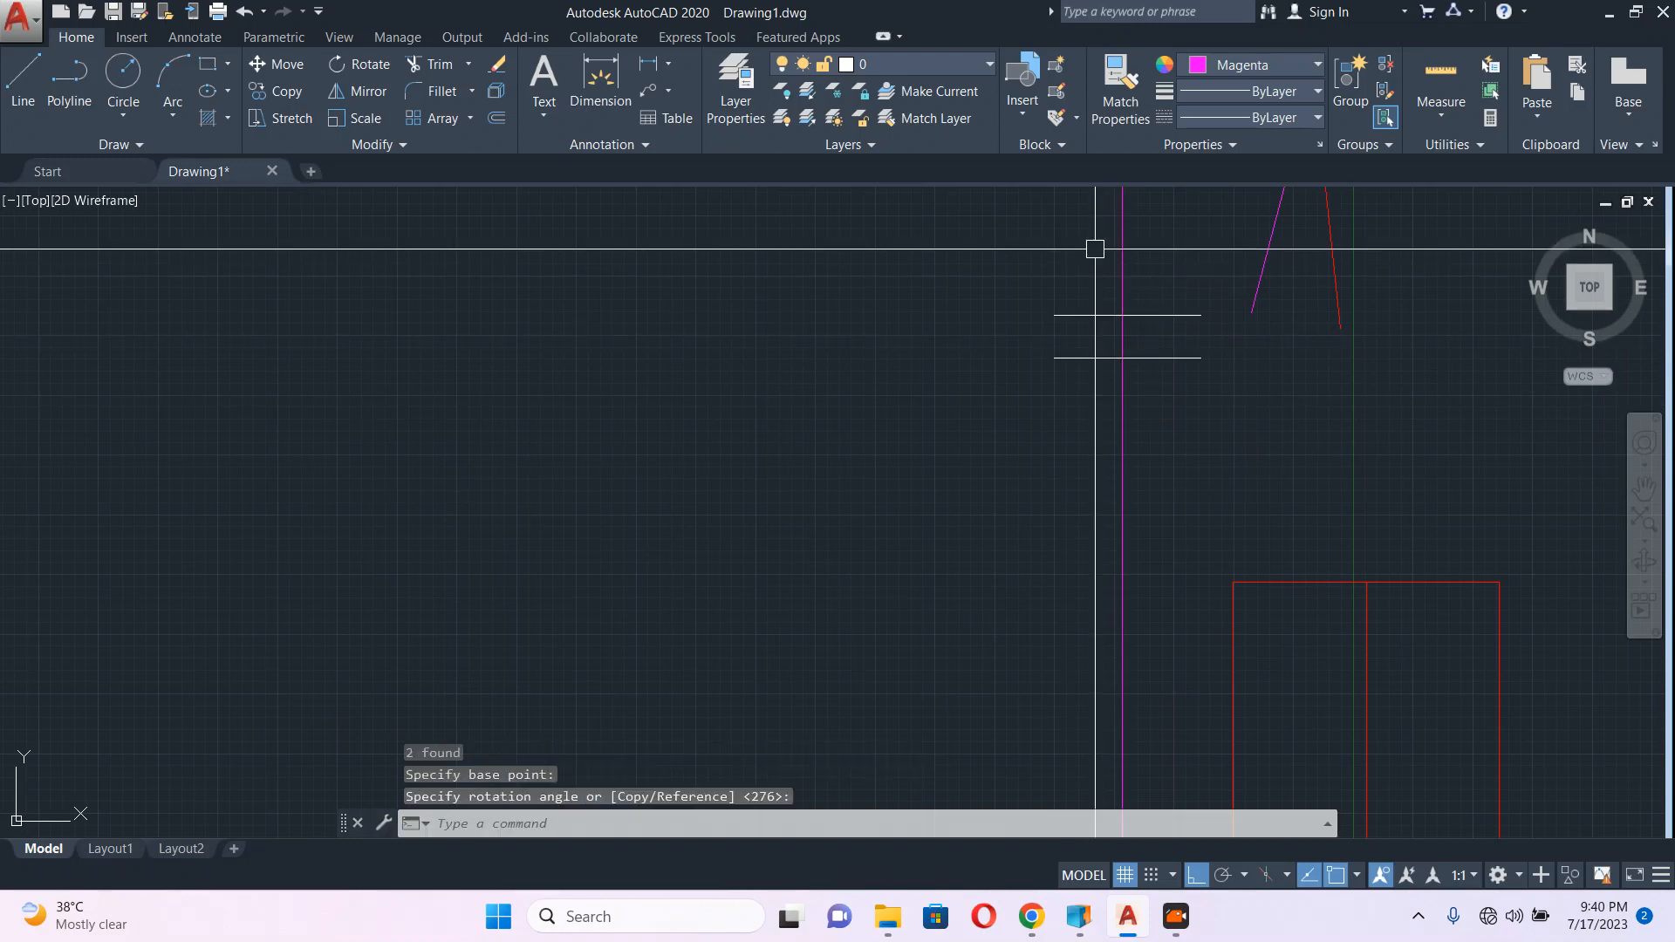
Step: Copy the two horizontal ticks straight down, placing them just below the originals on the top-wall switch's wire
click(1096, 261)
click(1051, 391)
text(q)
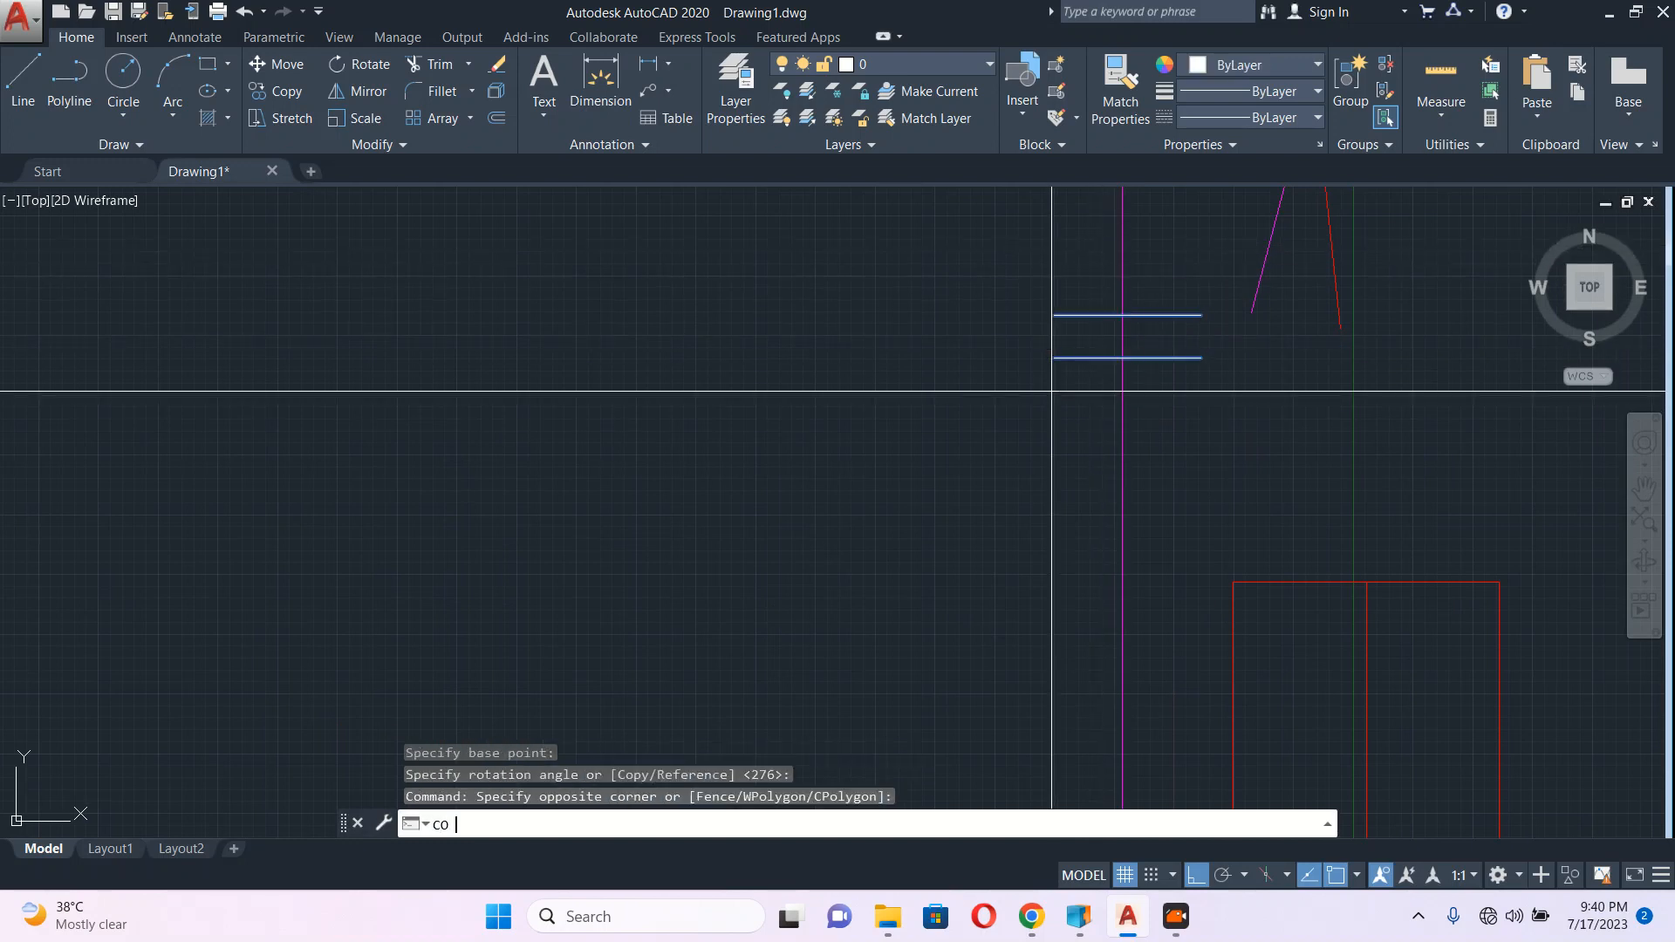
key(Return)
click(1023, 398)
click(1029, 479)
key(Escape)
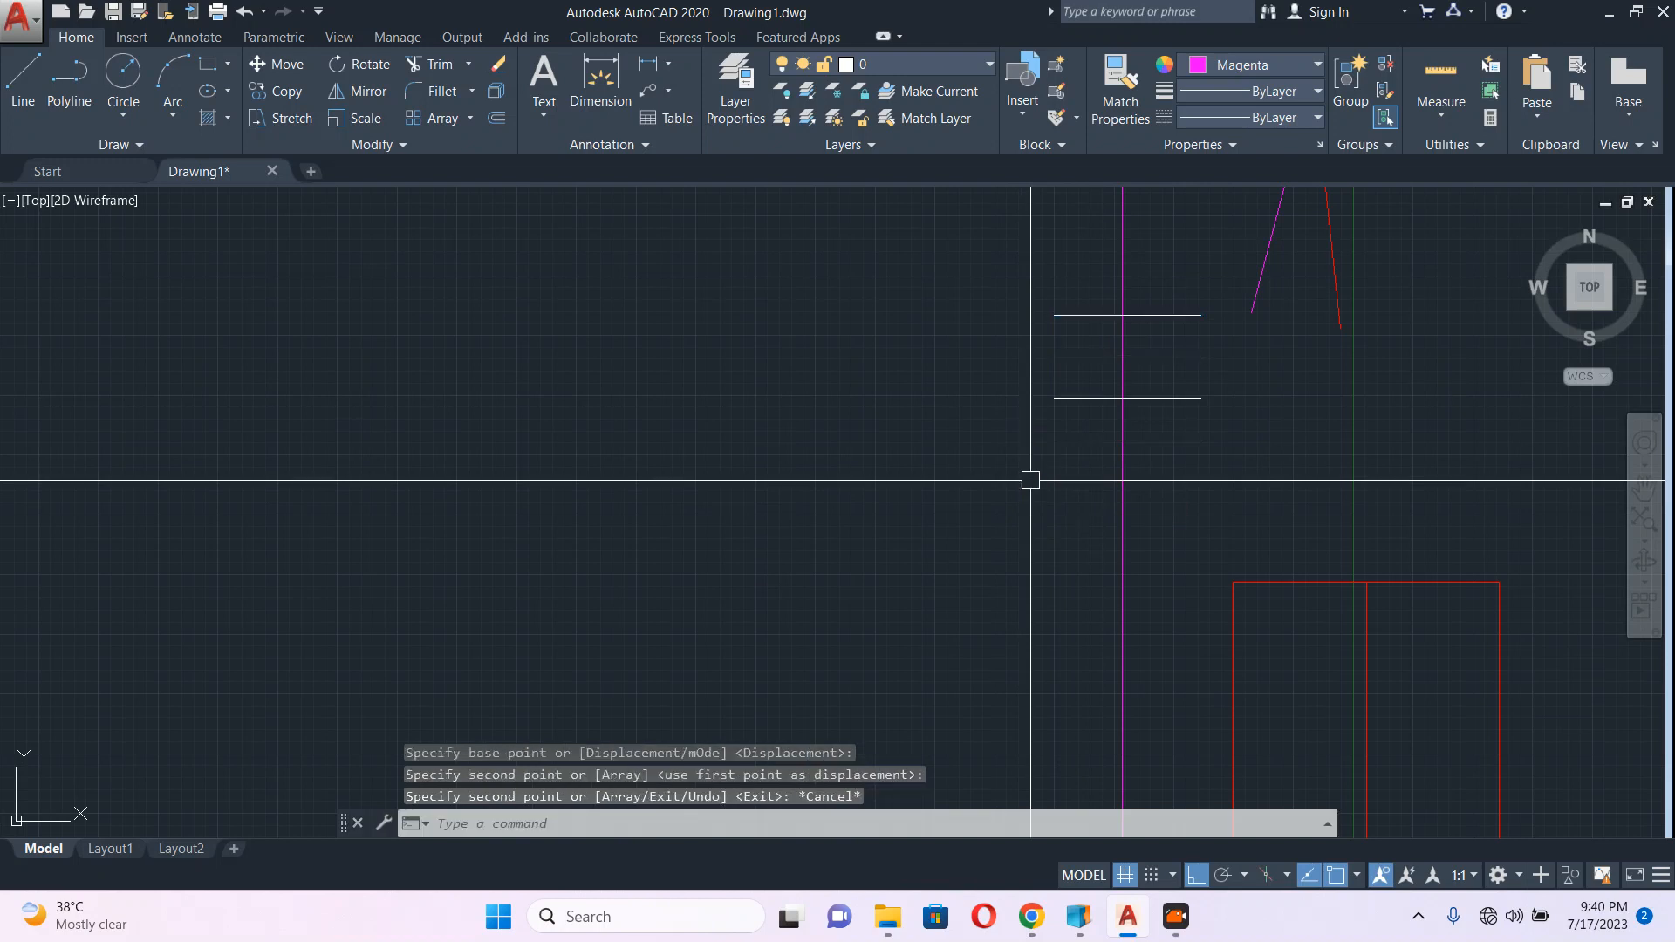
Step: Copy the TO DEVICE label to just above the rectangle of the two-way switching schematic, with Ortho off
scroll(1051, 315, down, 6)
scroll(1194, 410, down, 4)
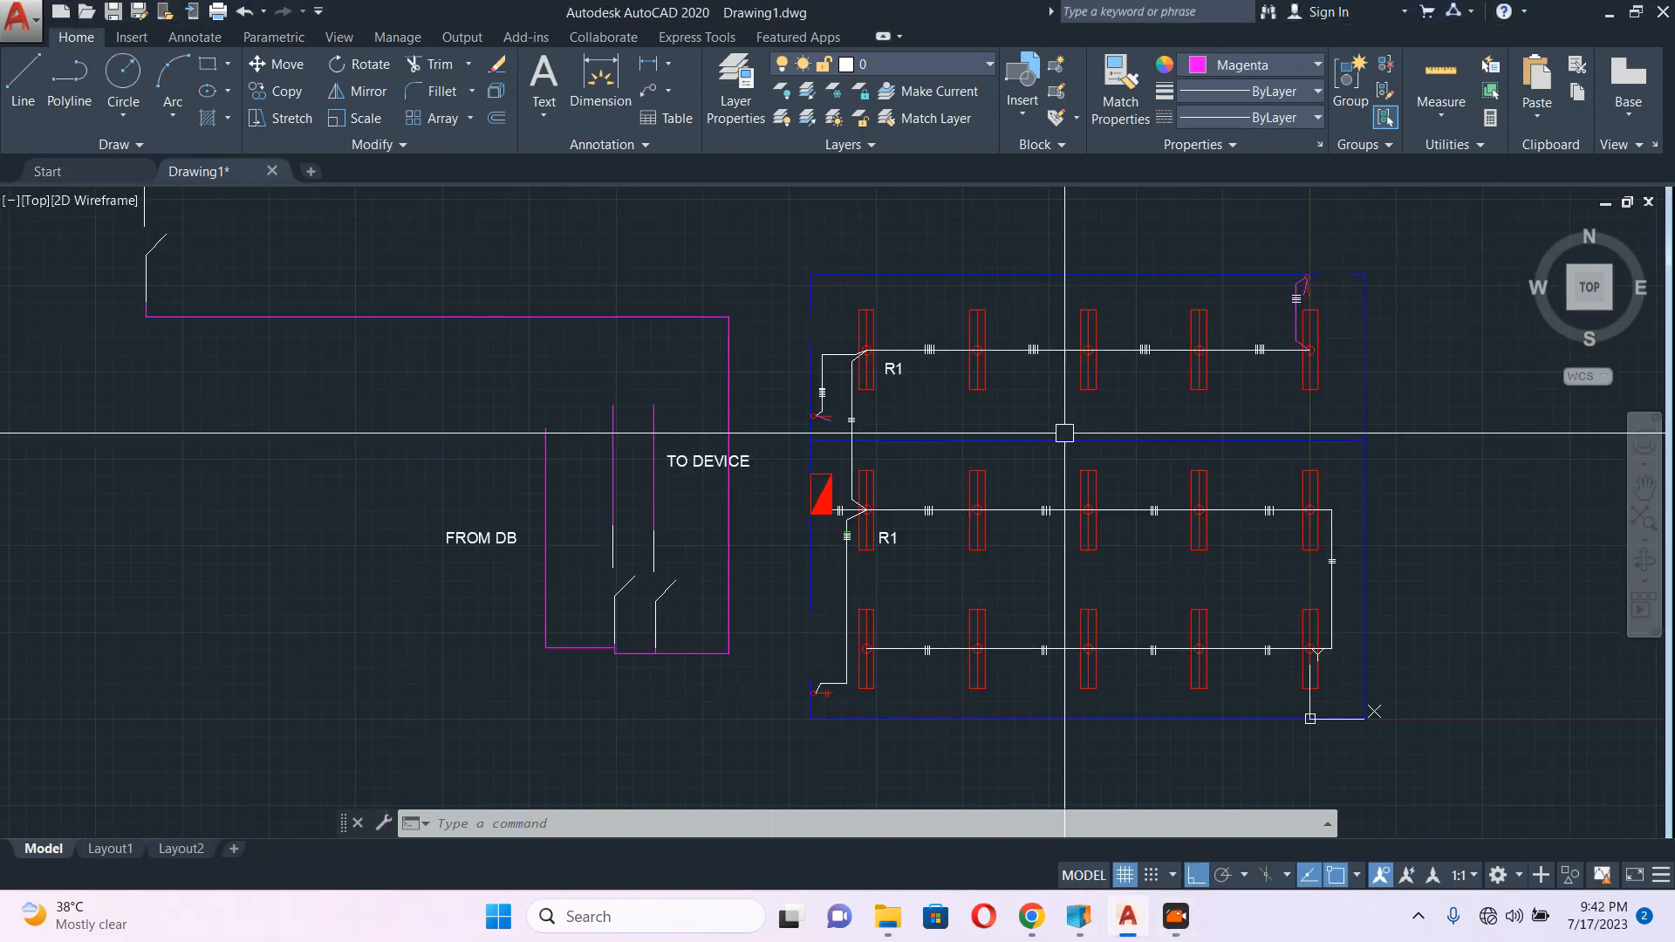
scroll(1065, 422, down, 5)
middle_drag(1023, 329, 963, 471)
scroll(972, 379, up, 6)
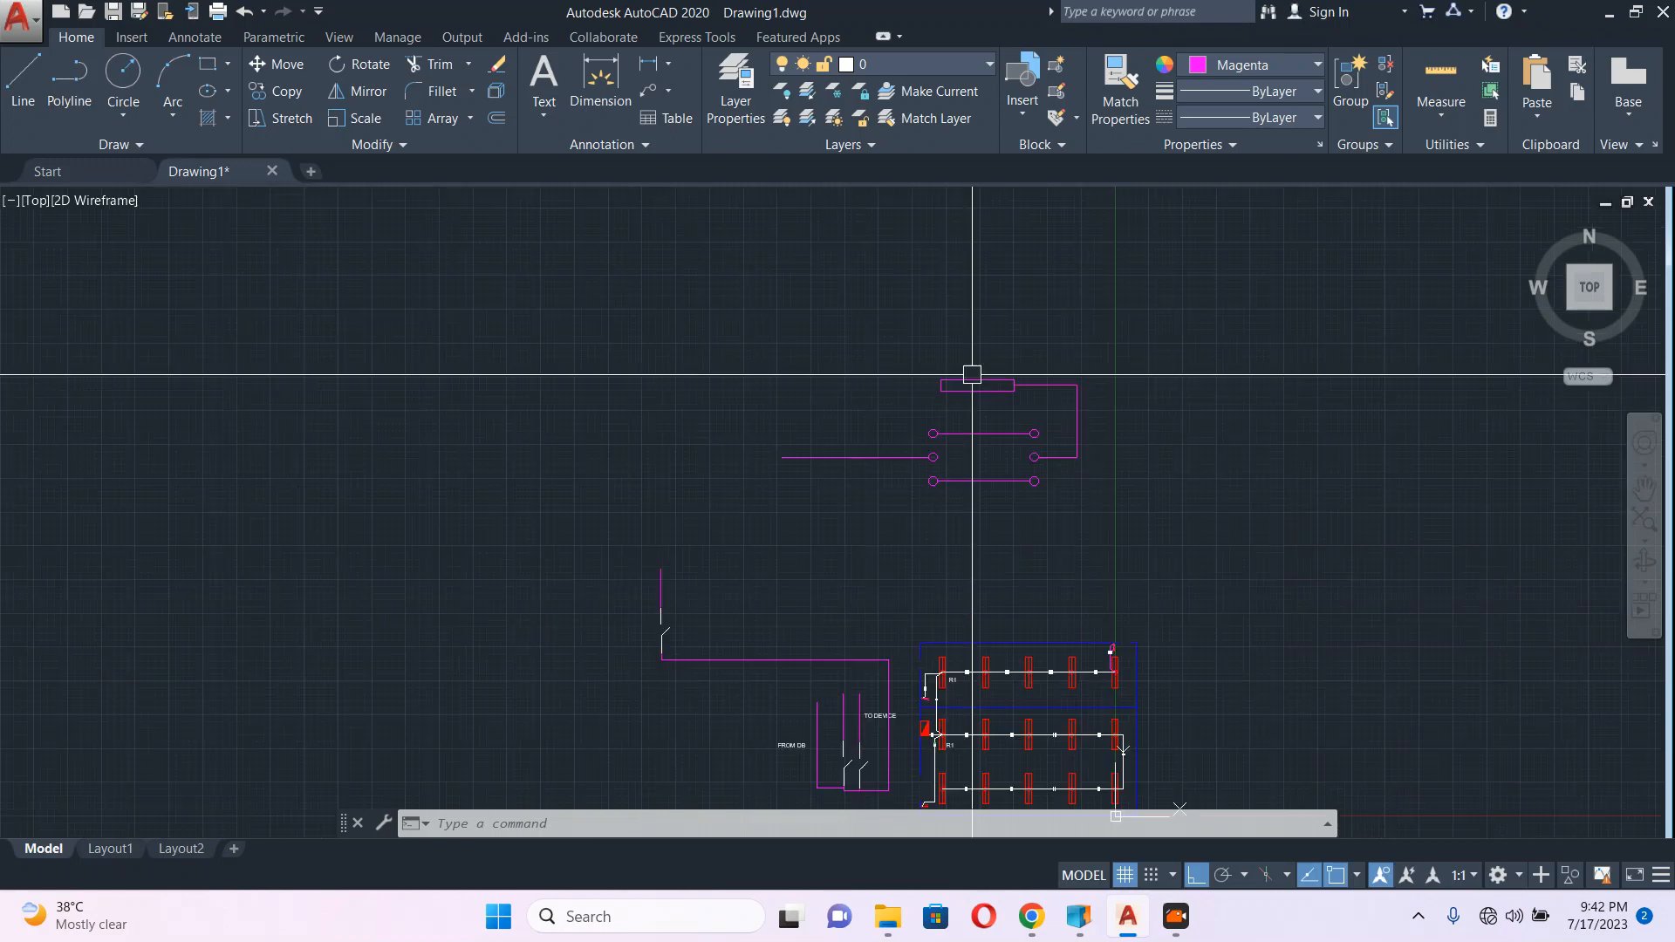
scroll(949, 509, down, 6)
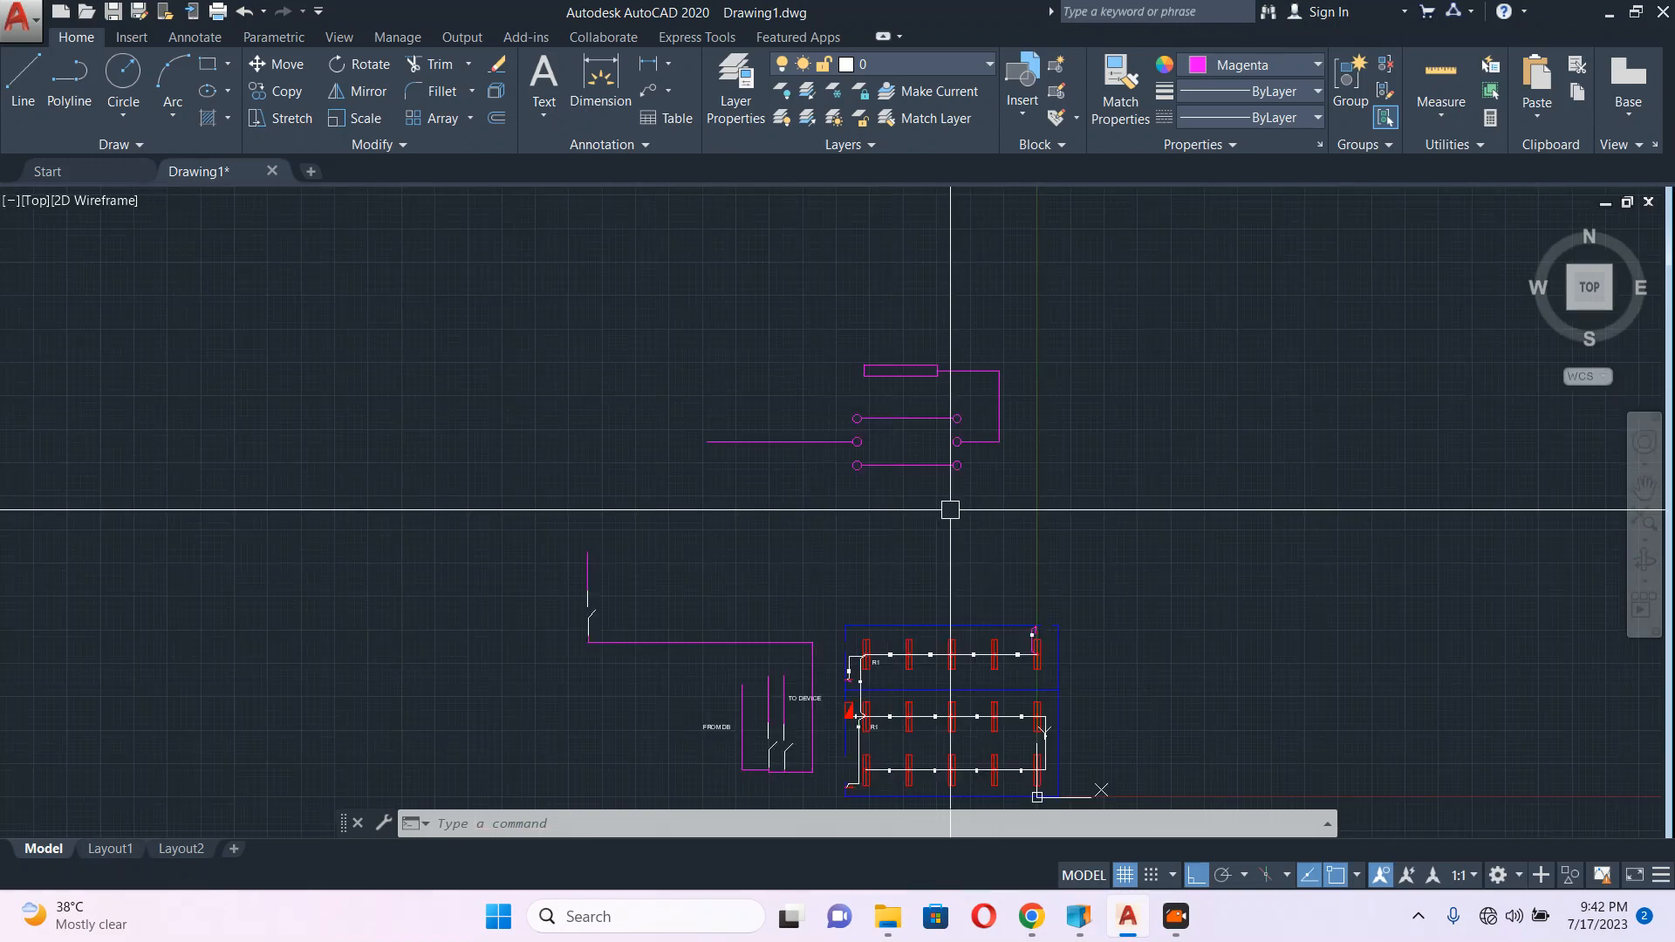
scroll(811, 693, up, 4)
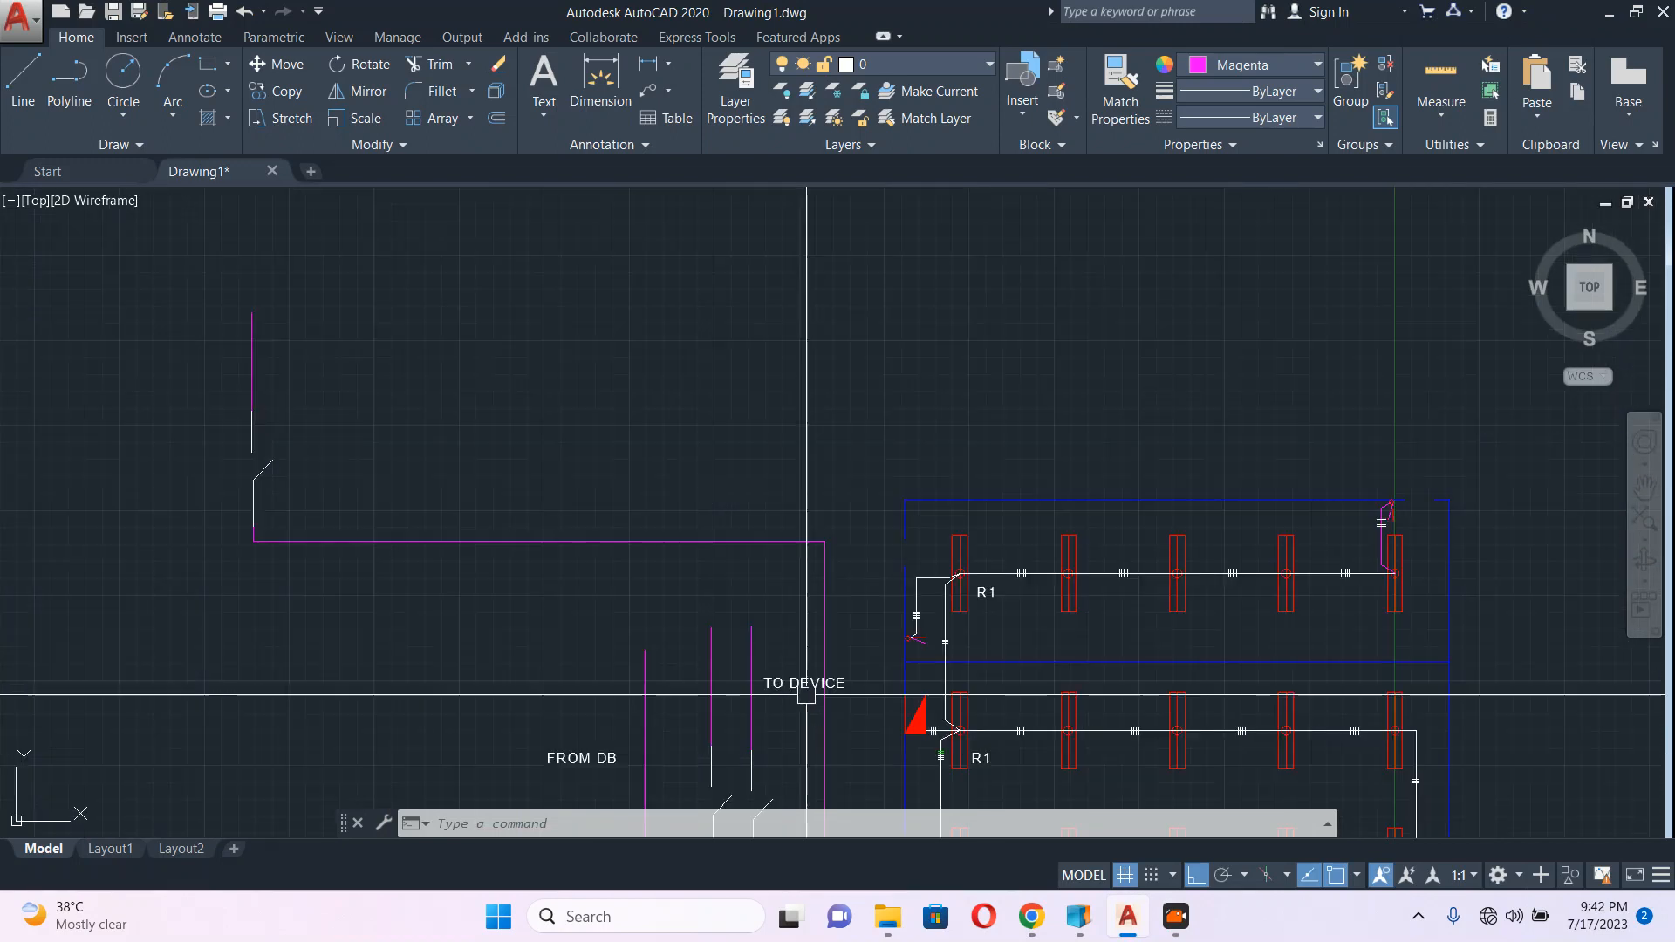
text(co)
key(Return)
click(824, 645)
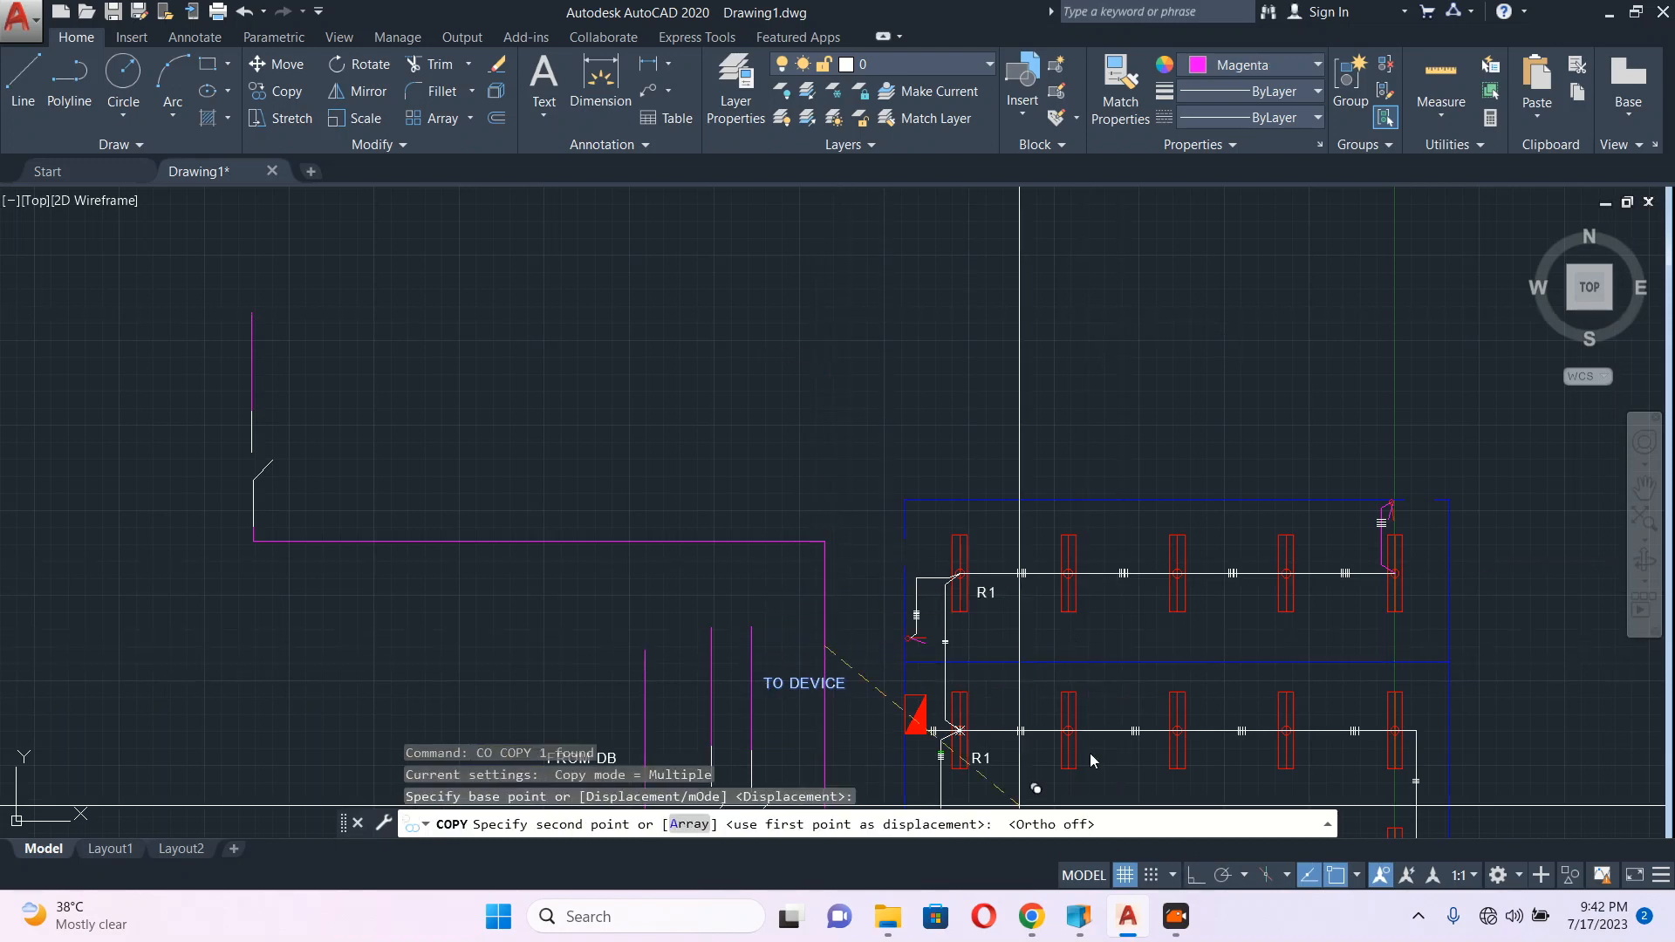
middle_drag(1059, 561, 1063, 874)
middle_drag(1067, 347, 985, 593)
click(1002, 341)
key(Escape)
Step: Change the copied label above the schematic's rectangle to LIGHT
scroll(980, 363, up, 4)
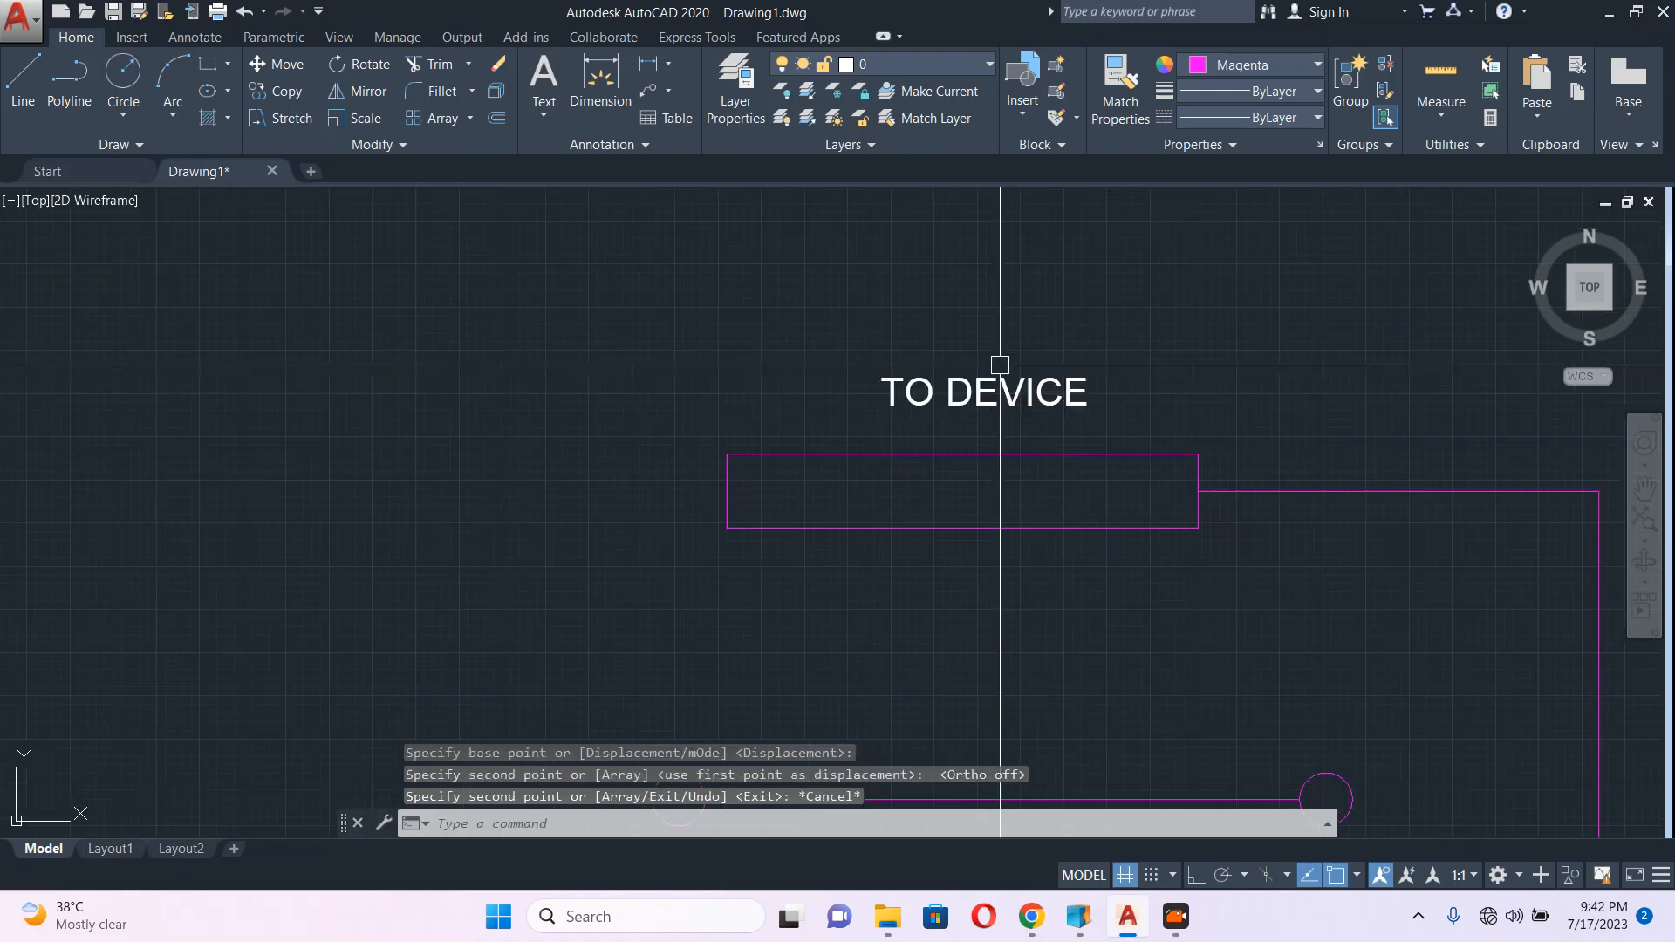
click(999, 386)
double_click(998, 385)
text(L)
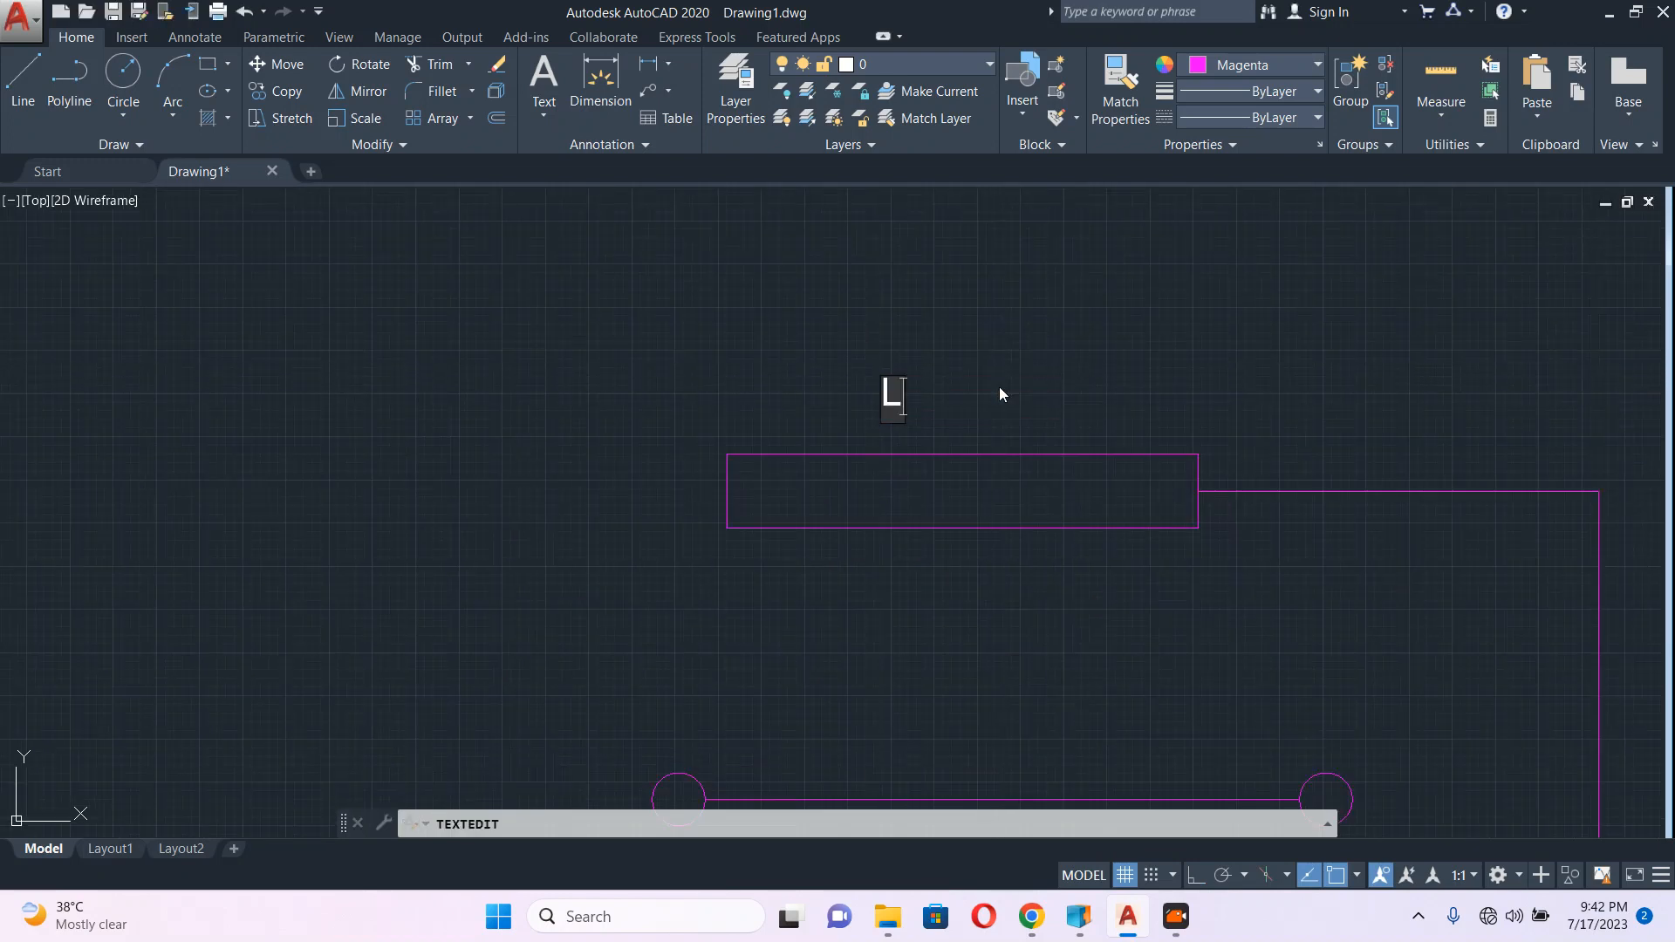
text(IGHT)
click(1011, 386)
scroll(1003, 375, down, 3)
key(Escape)
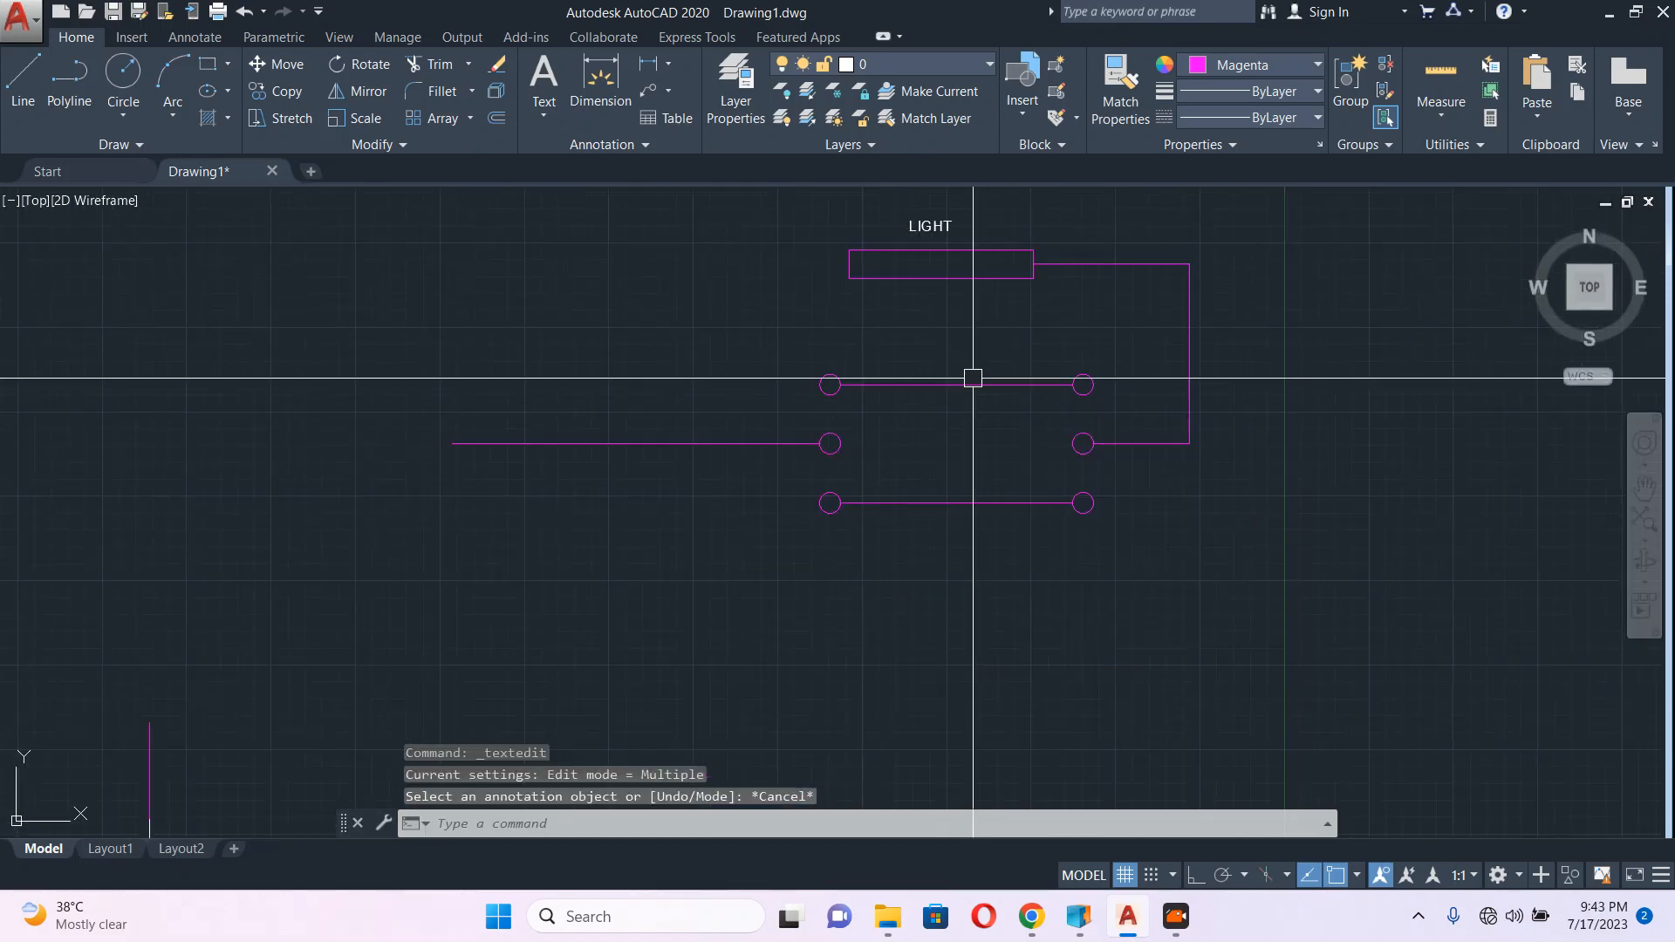
Step: Copy the LIGHT label to just above the schematic's incoming supply line, left of the middle circle
middle_drag(947, 543, 1003, 520)
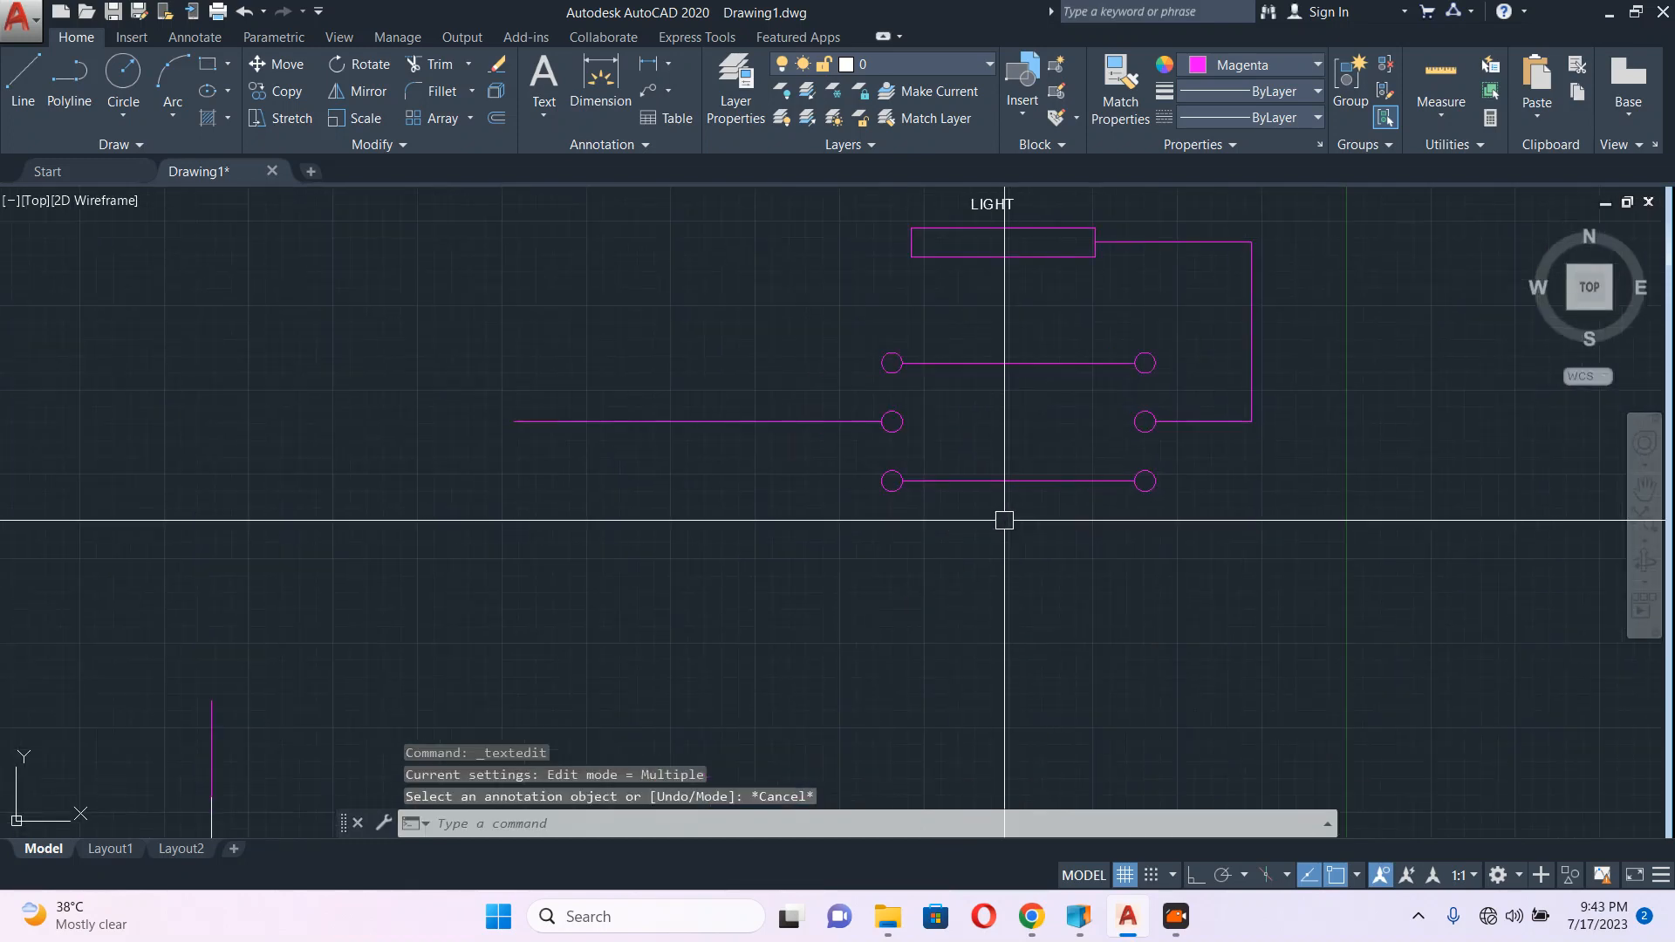
middle_drag(983, 254, 1009, 280)
click(1012, 280)
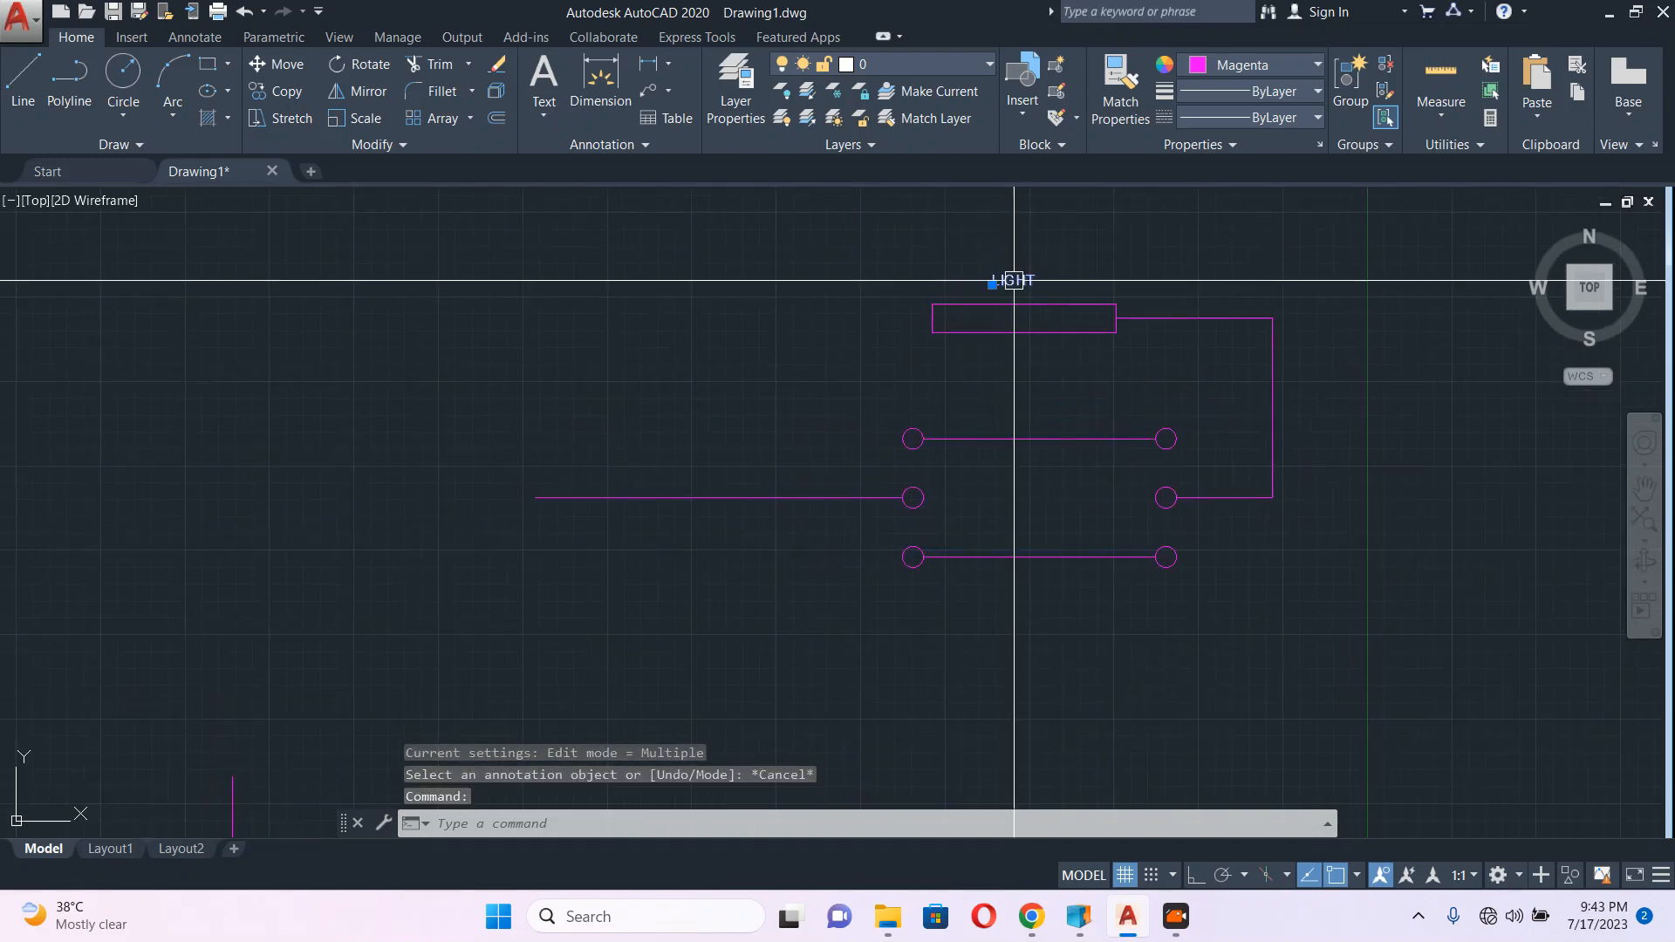
text(co)
key(Return)
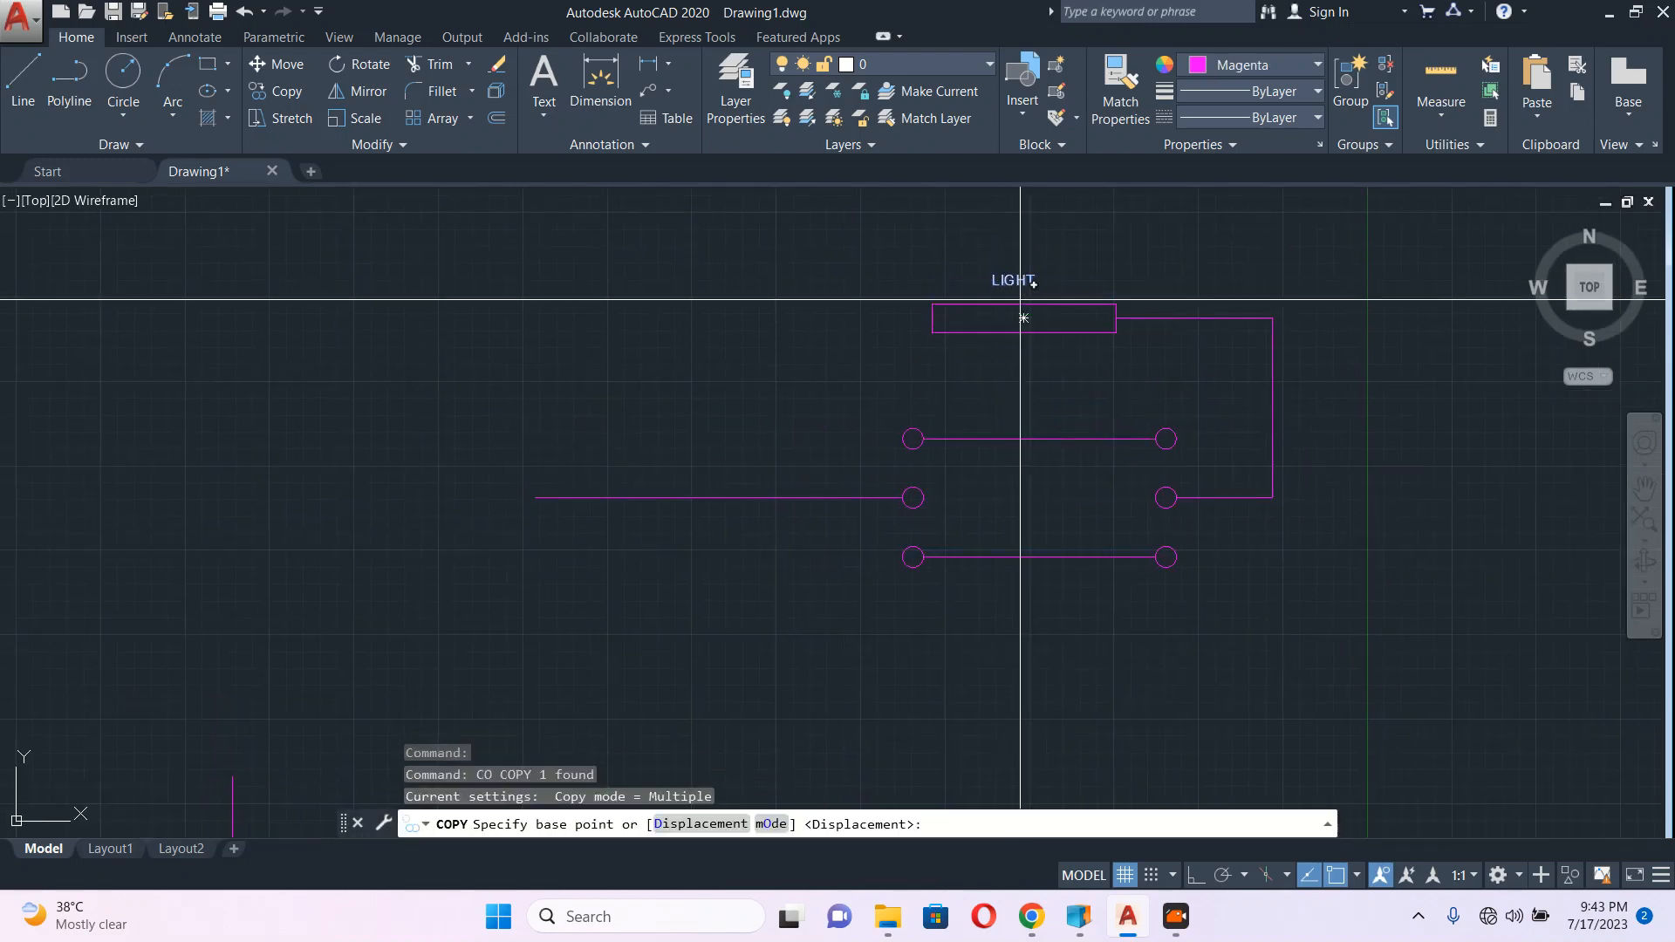
click(1014, 308)
scroll(759, 507, up, 4)
click(729, 486)
key(Escape)
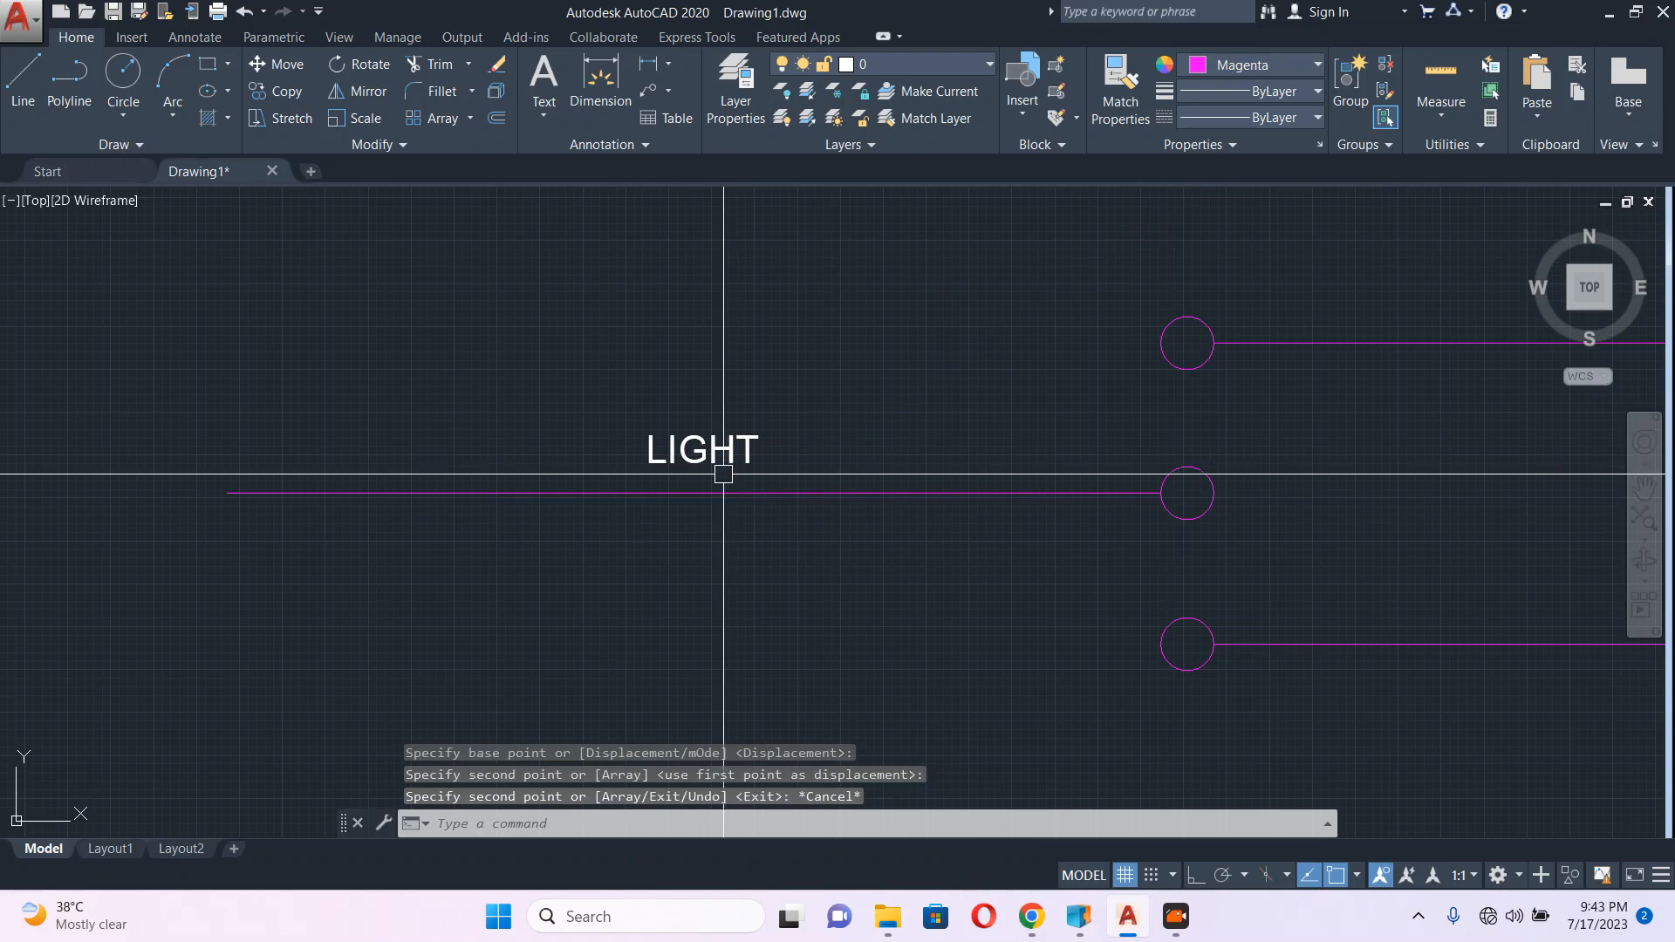
Step: Change the label above the schematic's incoming supply line to FROM DB
double_click(724, 463)
text(B)
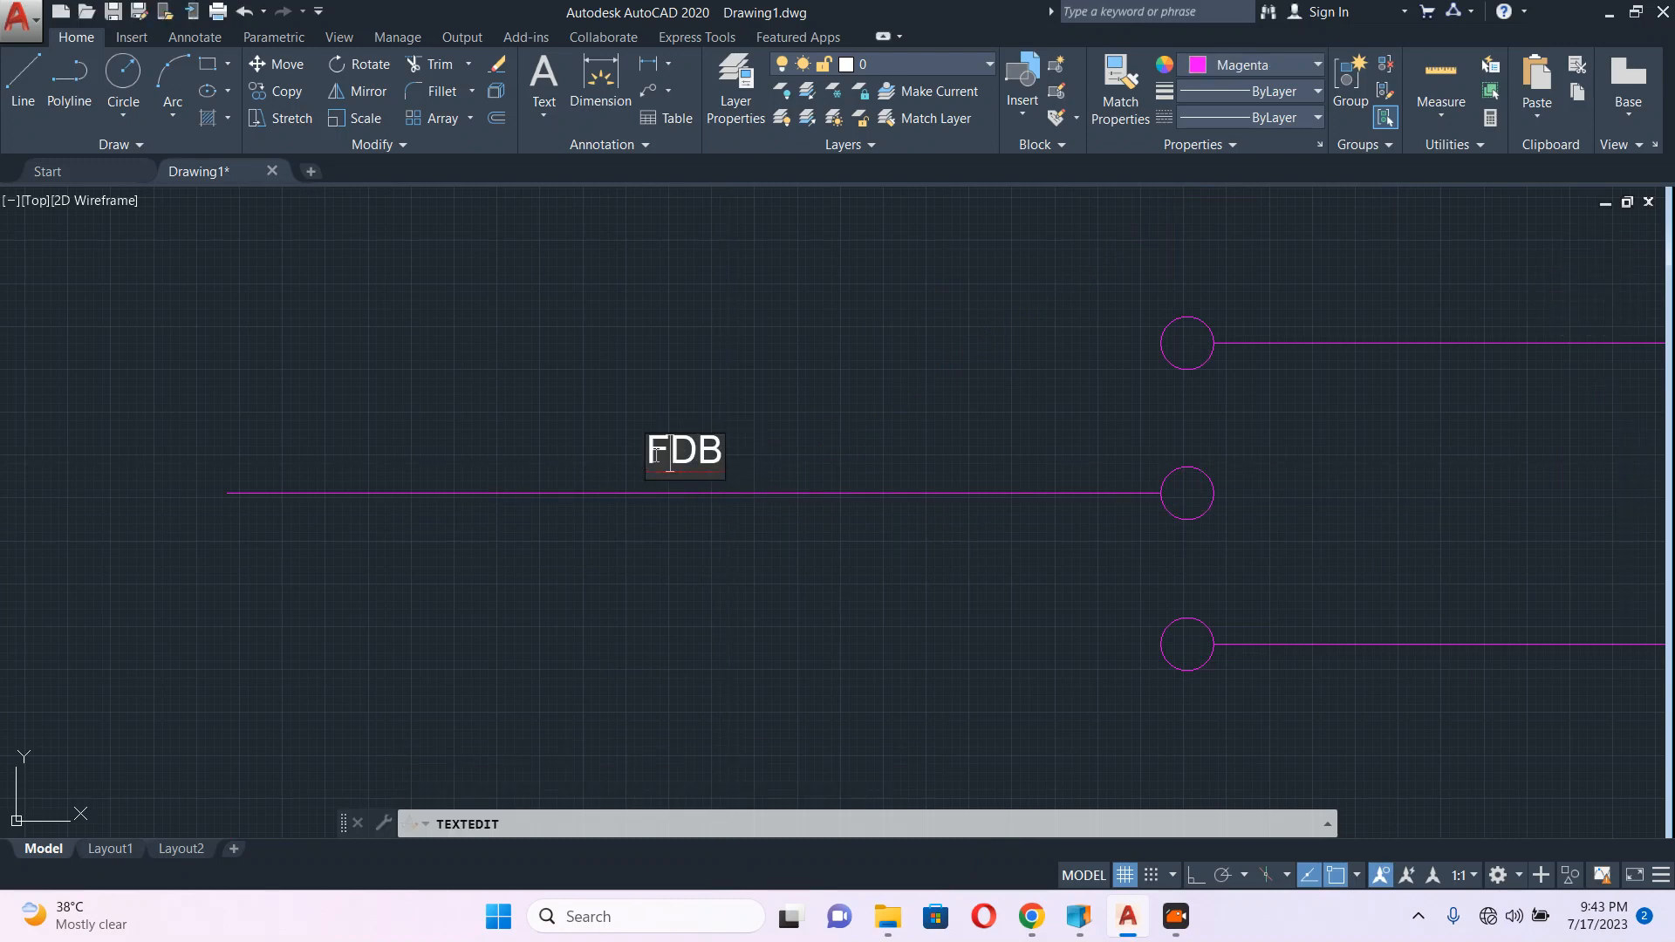
click(838, 375)
scroll(839, 375, down, 4)
middle_drag(1008, 396, 929, 362)
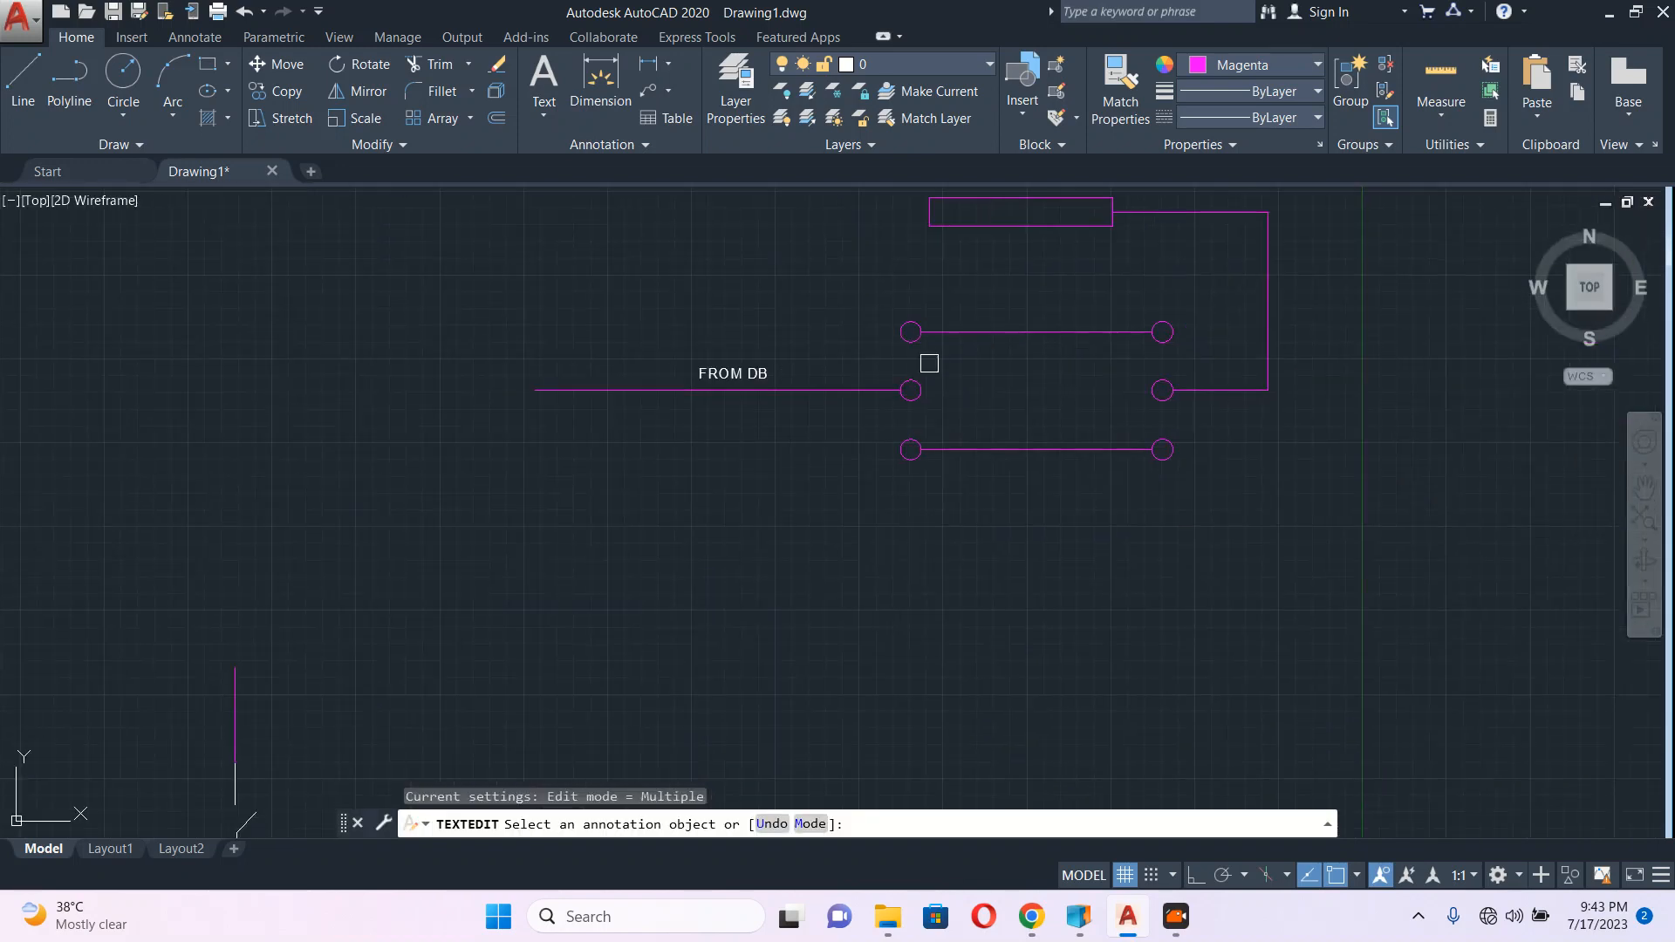
key(Escape)
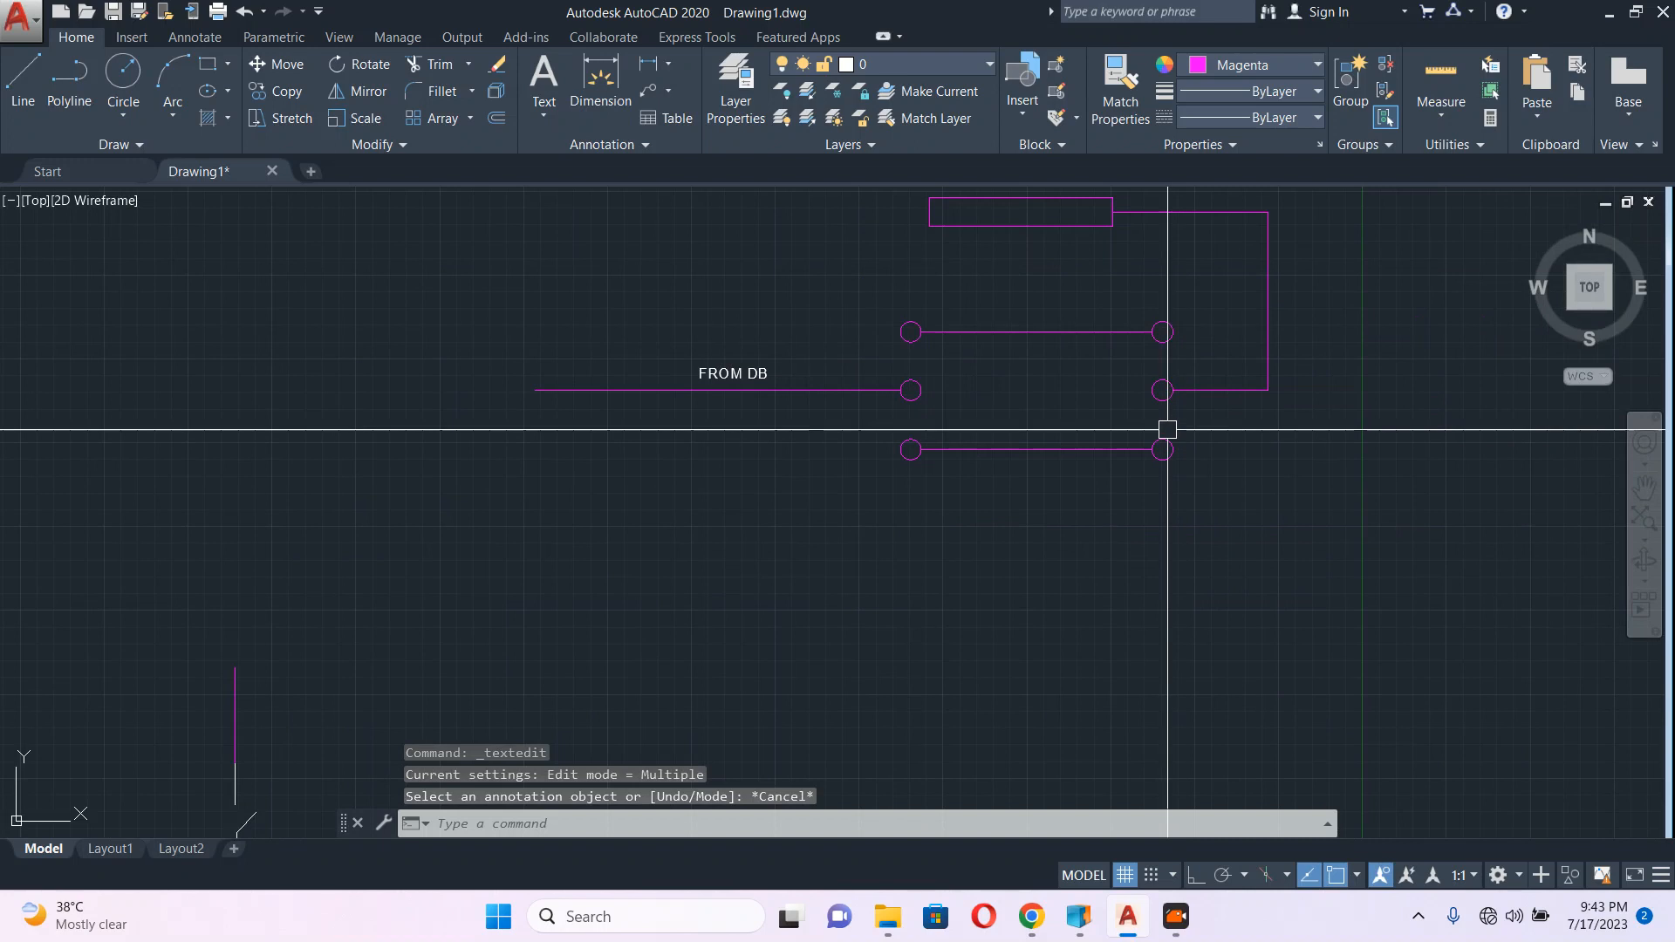
Step: Draw a vertical polyline connecting the schematic's left middle circle to the left upper circle
scroll(973, 426, up, 2)
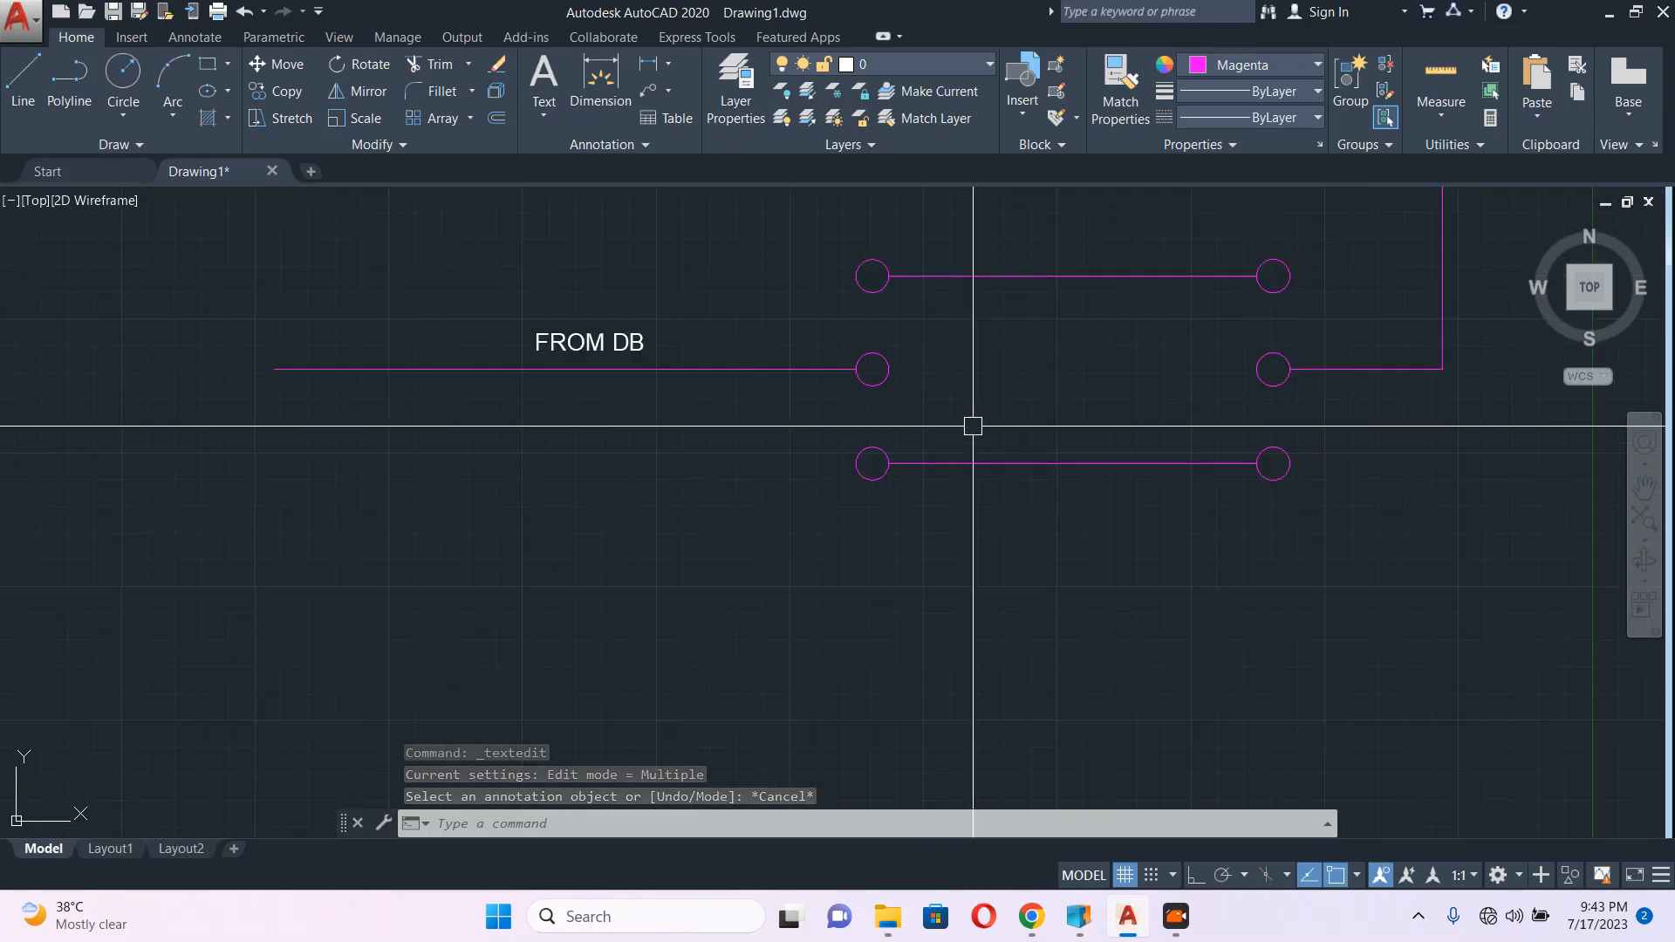
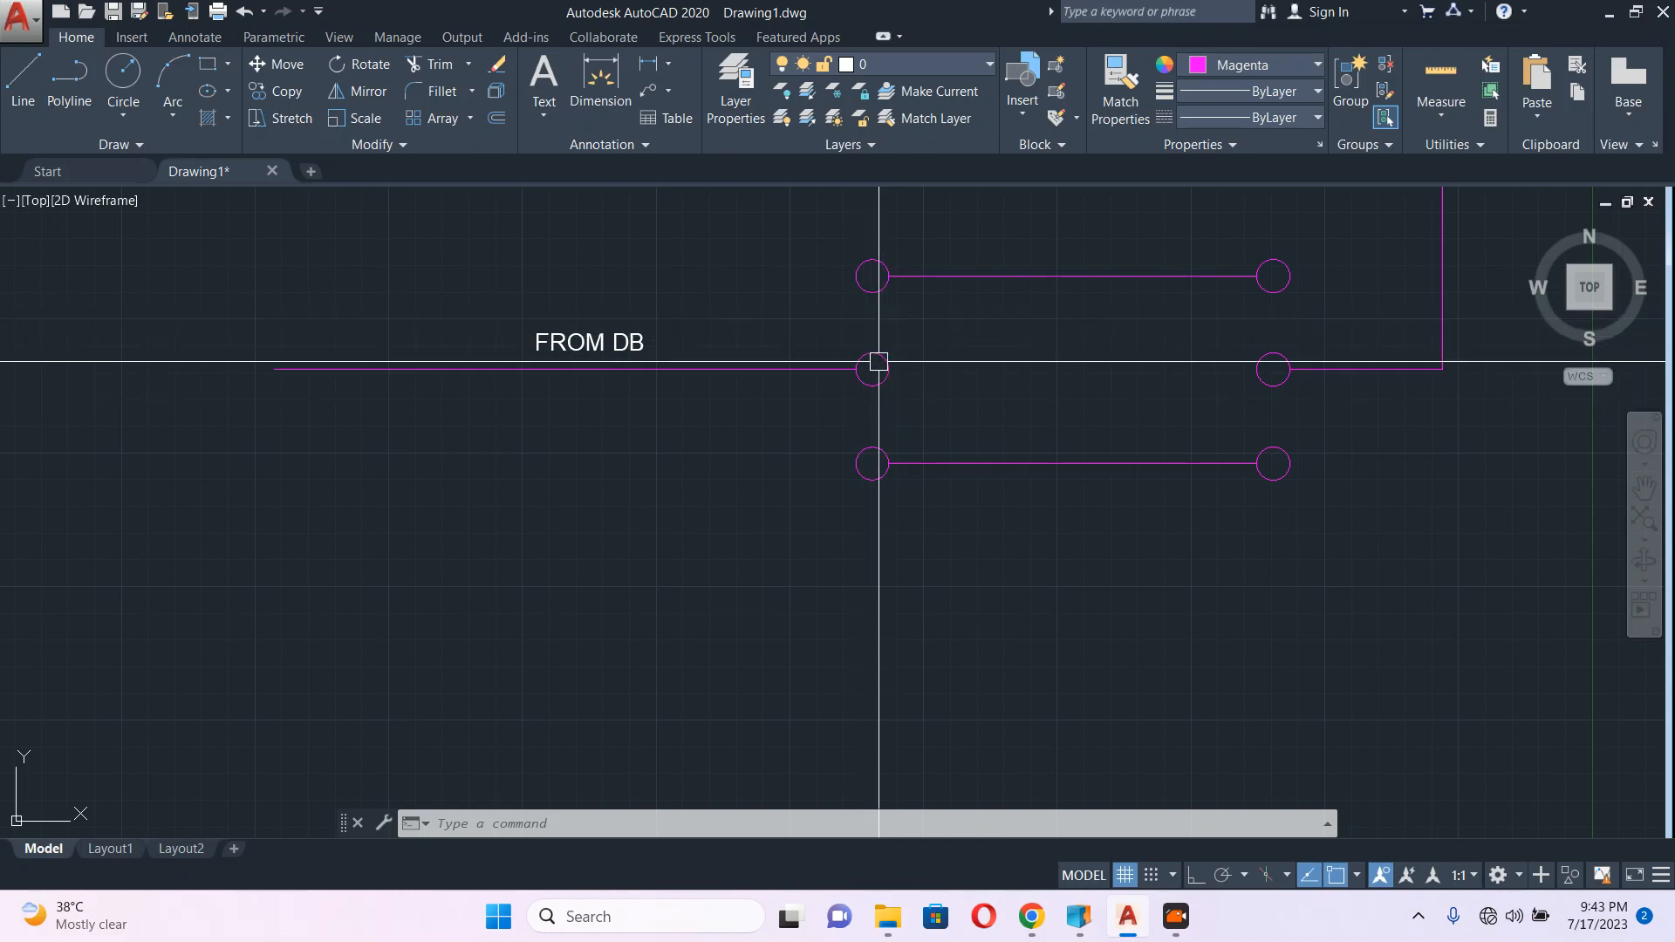
text(pl)
key(Return)
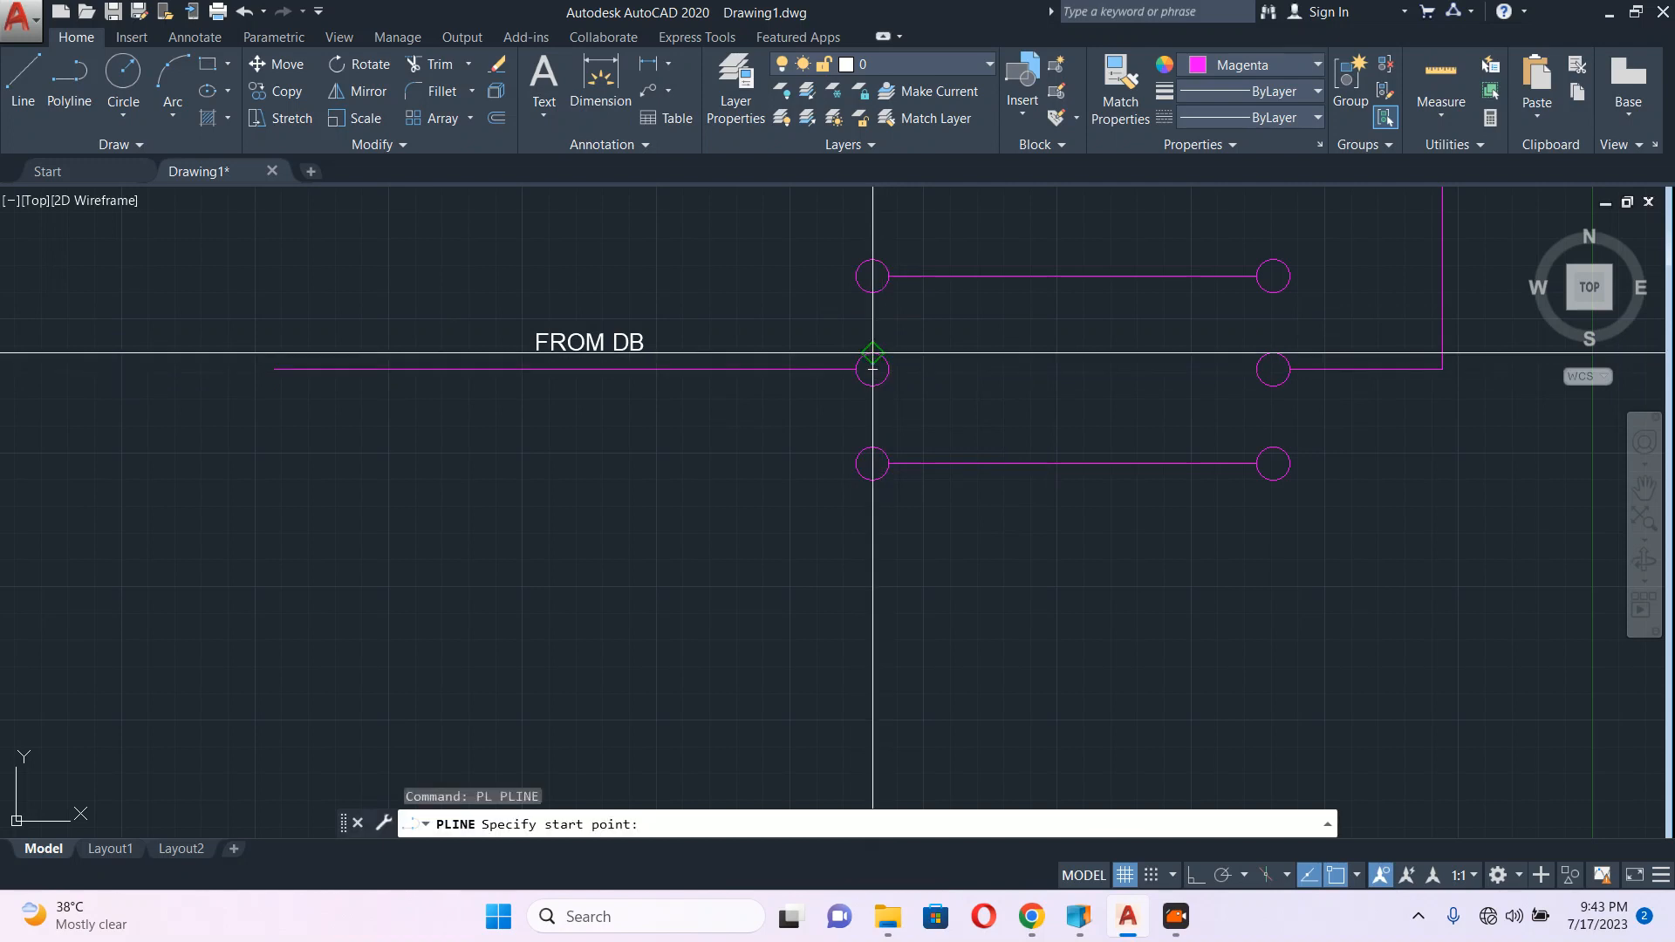
click(873, 369)
click(873, 277)
key(Escape)
Step: Set the color of the vertical connecting line between the left middle and upper circles to Yellow
scroll(909, 319, up, 2)
click(912, 297)
click(824, 336)
click(1223, 66)
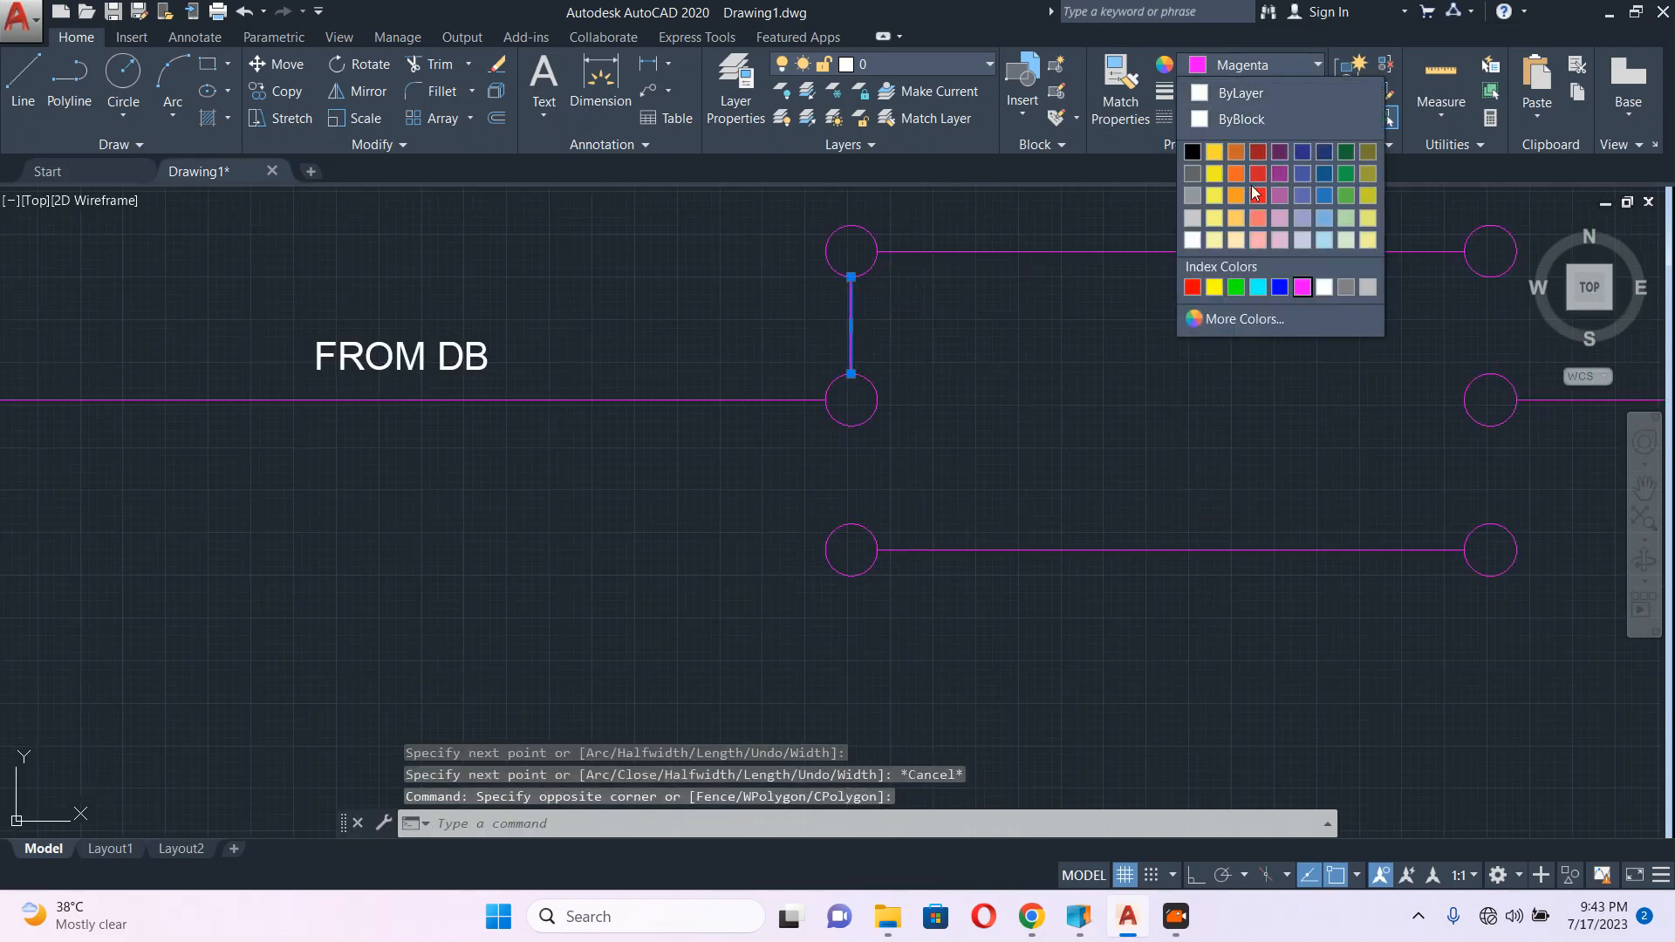
click(1215, 287)
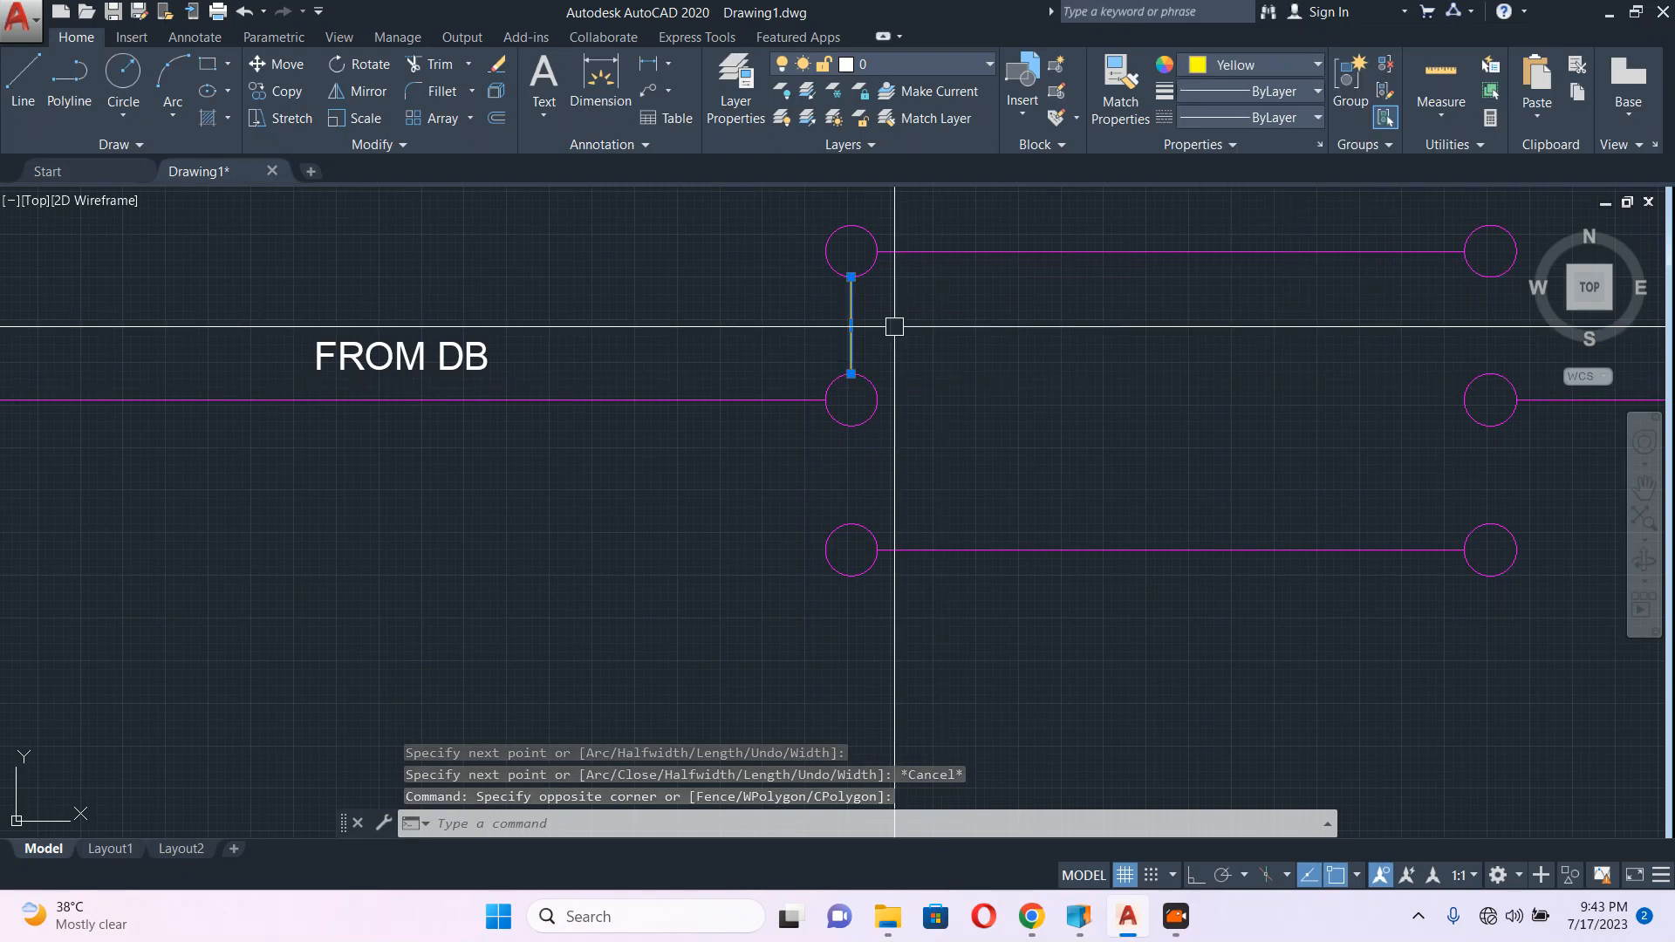
scroll(872, 349, down, 4)
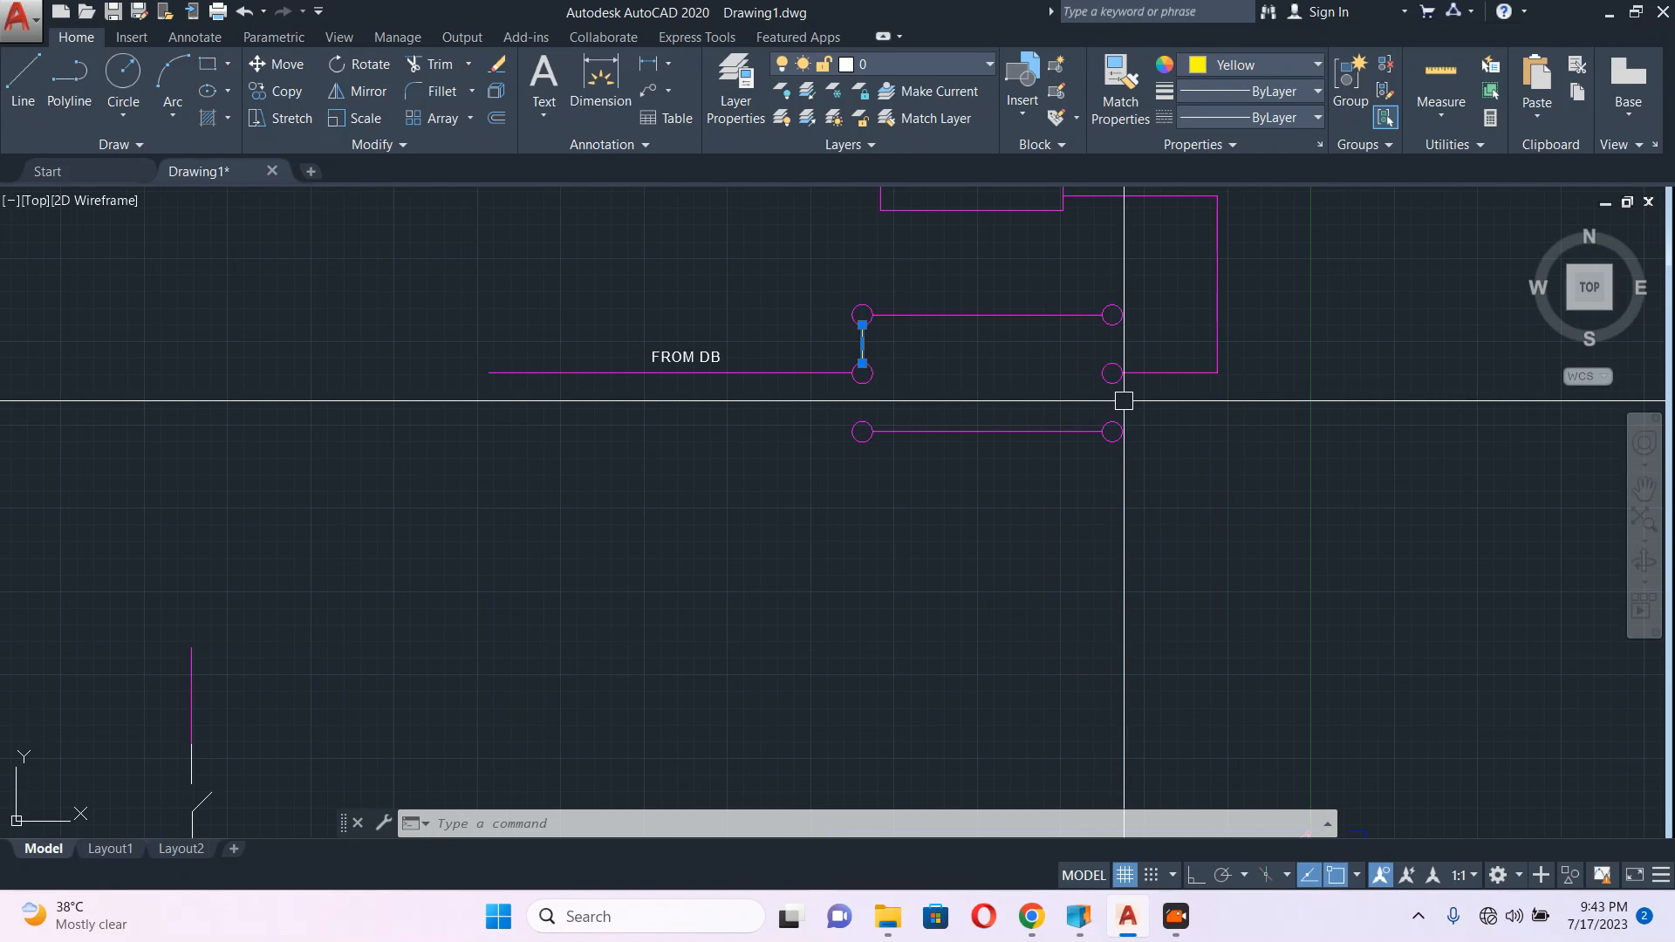
Step: Draw a vertical polyline connecting the schematic's right middle circle to the right lower circle
text(pl)
key(Return)
scroll(1115, 397, up, 2)
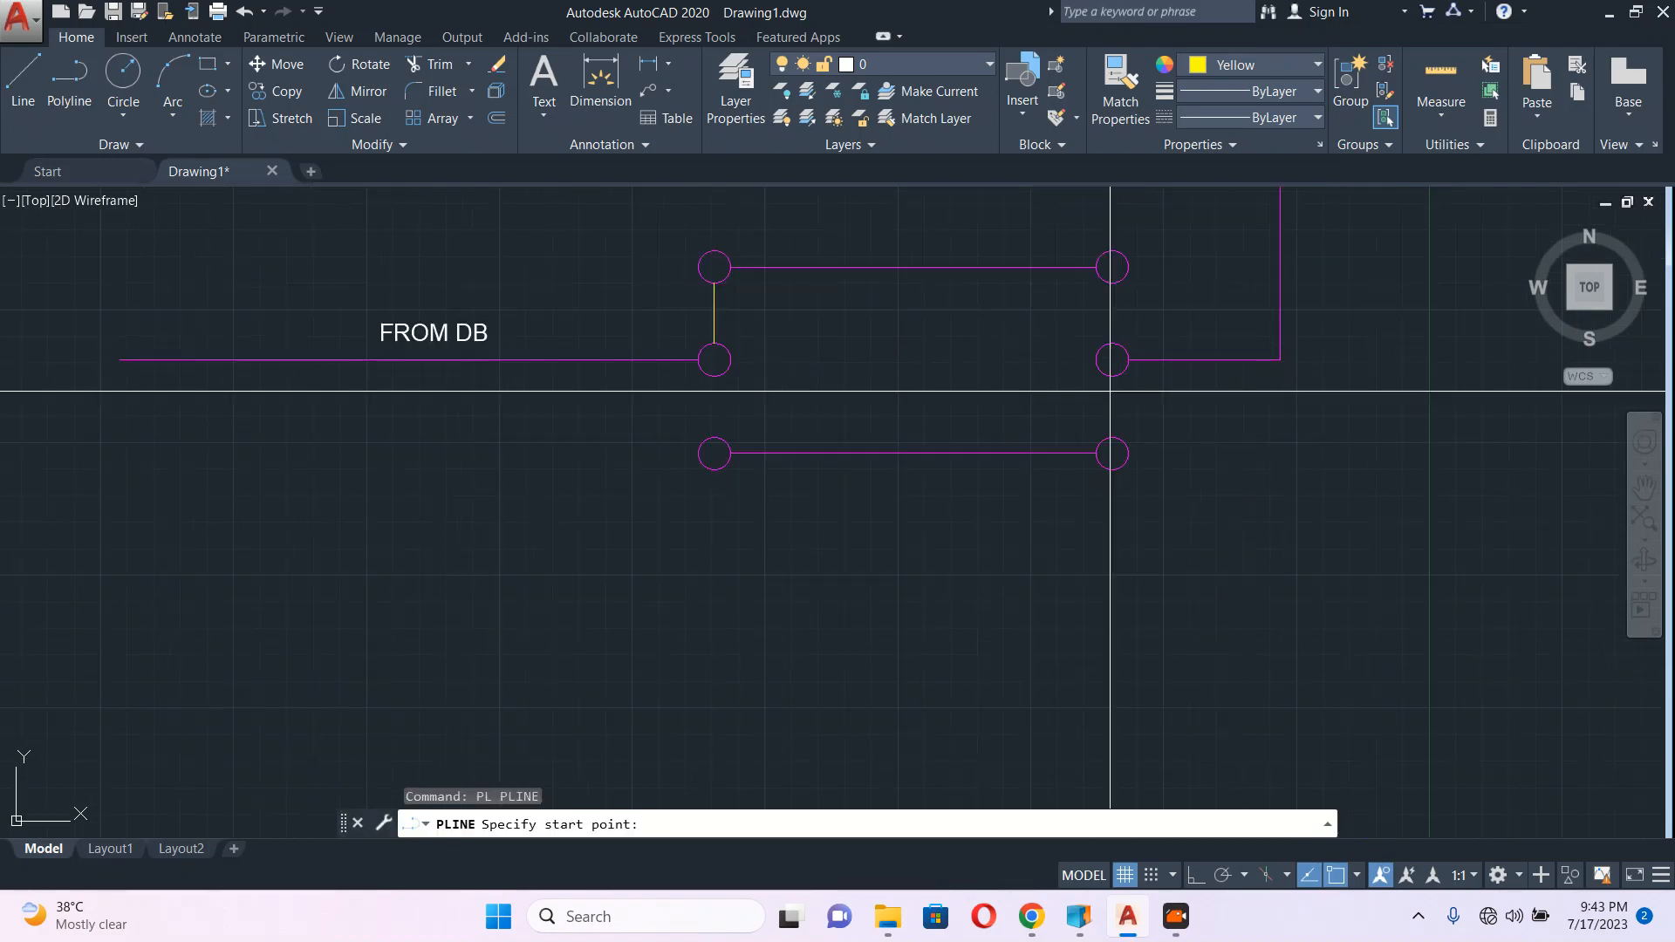
click(1113, 363)
click(1111, 440)
key(Escape)
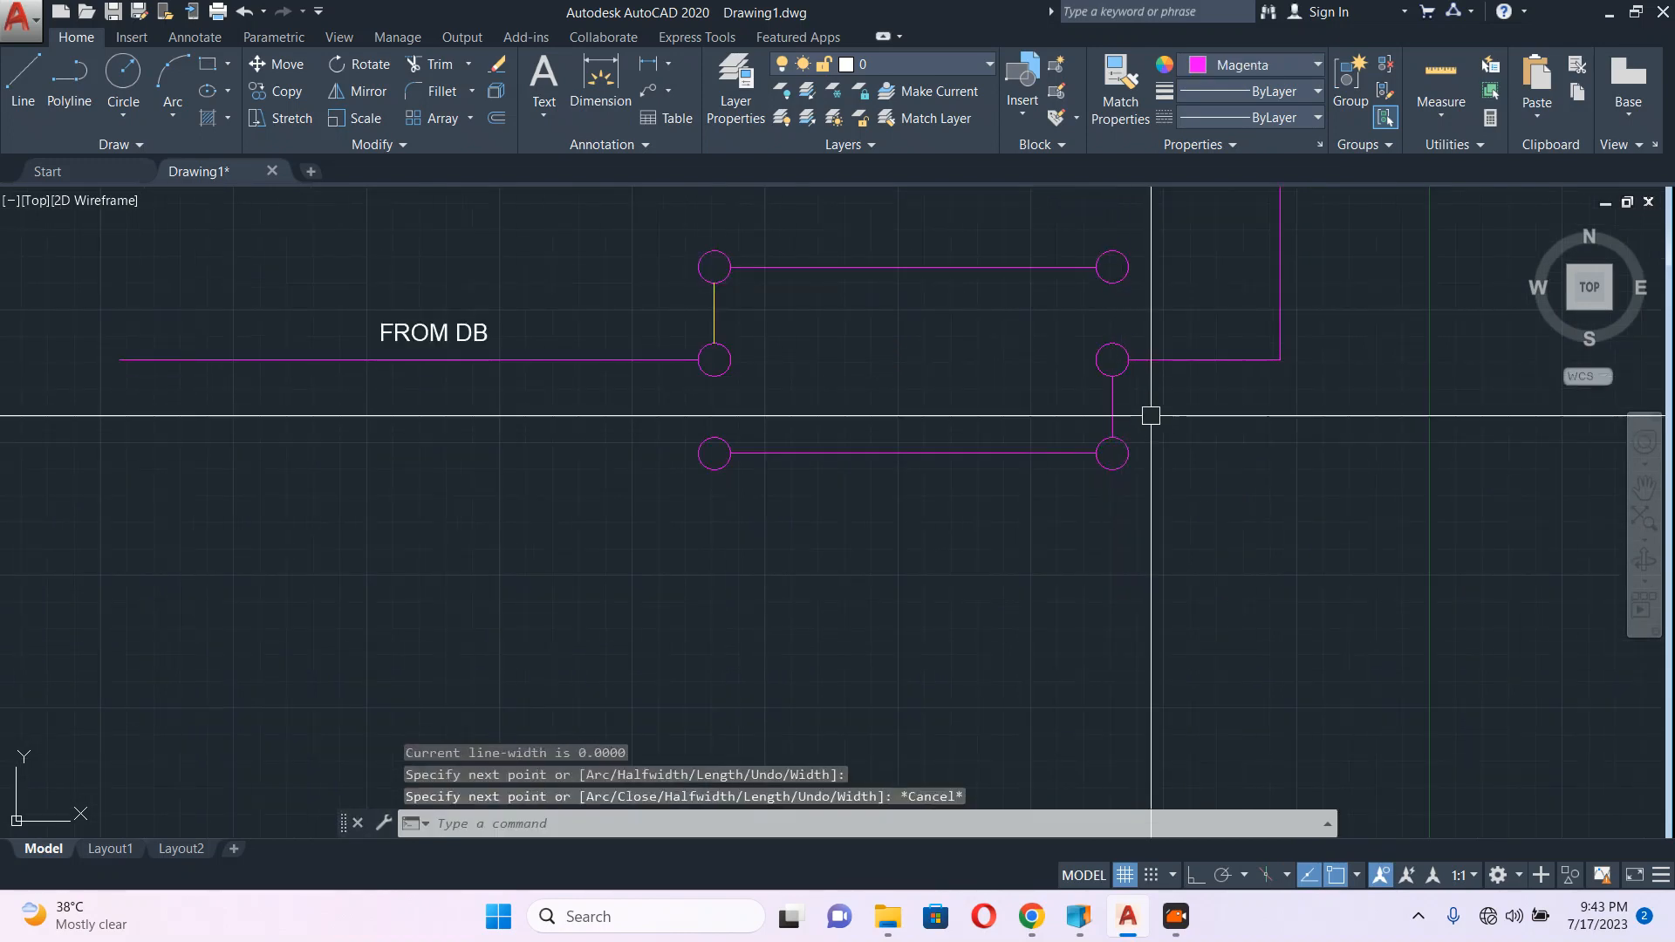
Step: Set the color of the vertical connecting line between the right middle and lower circles to Blue
click(1129, 423)
click(1106, 401)
click(1262, 75)
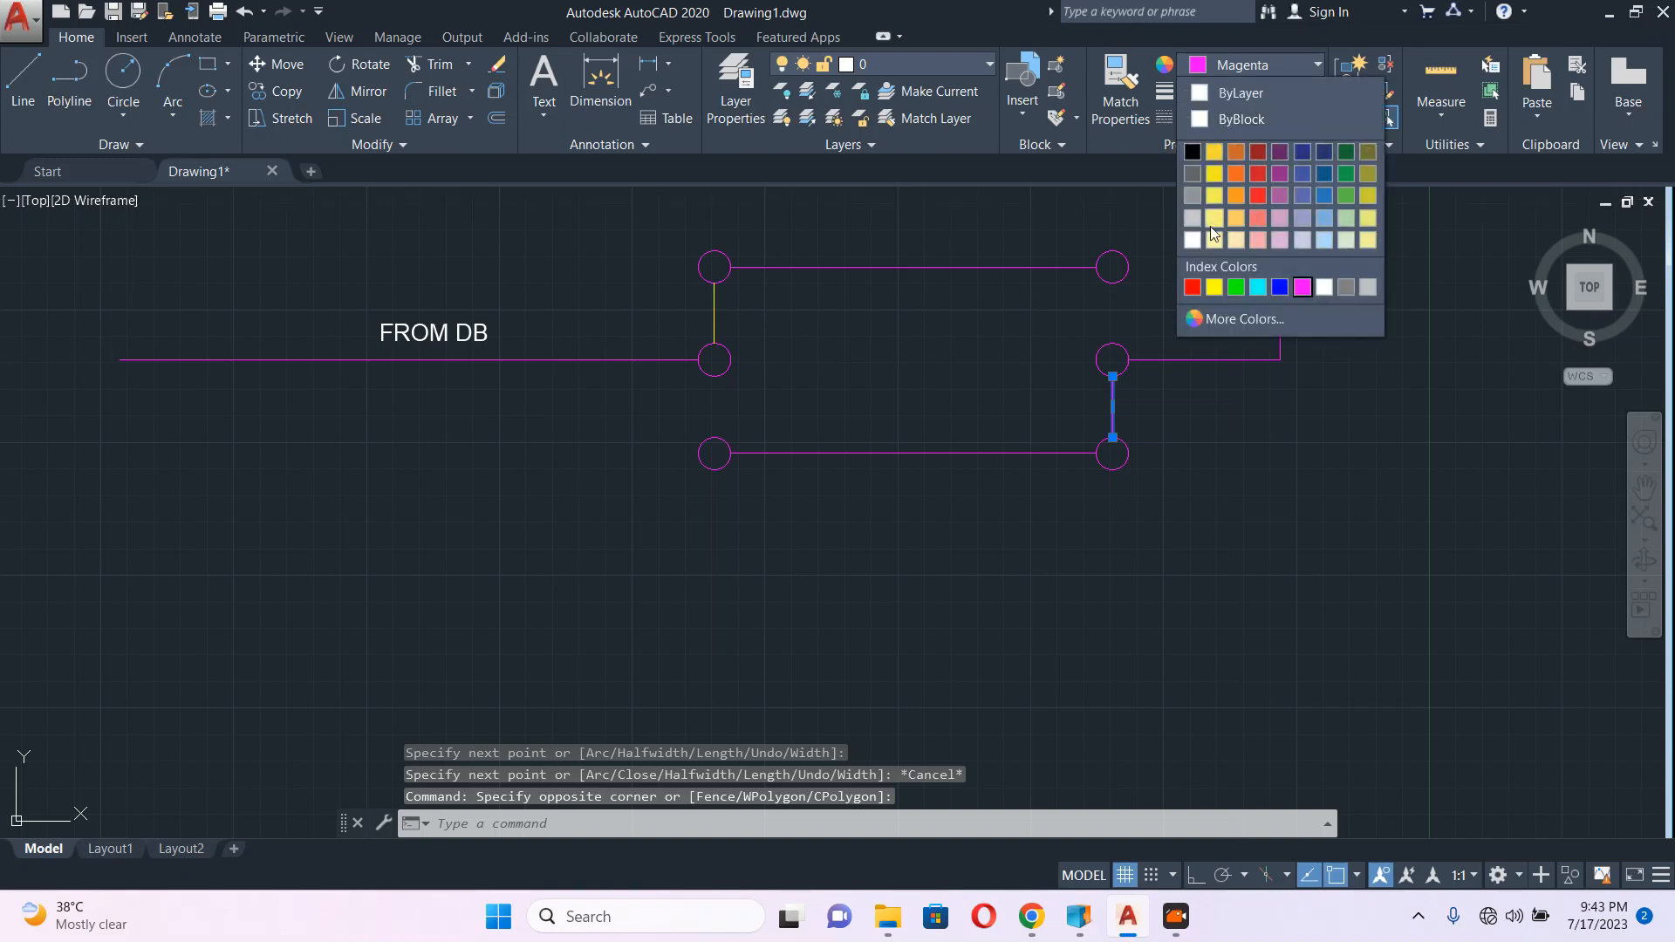
click(1280, 287)
key(Escape)
Step: Move the blue connecting line up so it joins the schematic's right middle and right upper circles
scroll(1249, 463, down, 4)
scroll(1247, 442, up, 3)
middle_drag(1247, 441, 1212, 509)
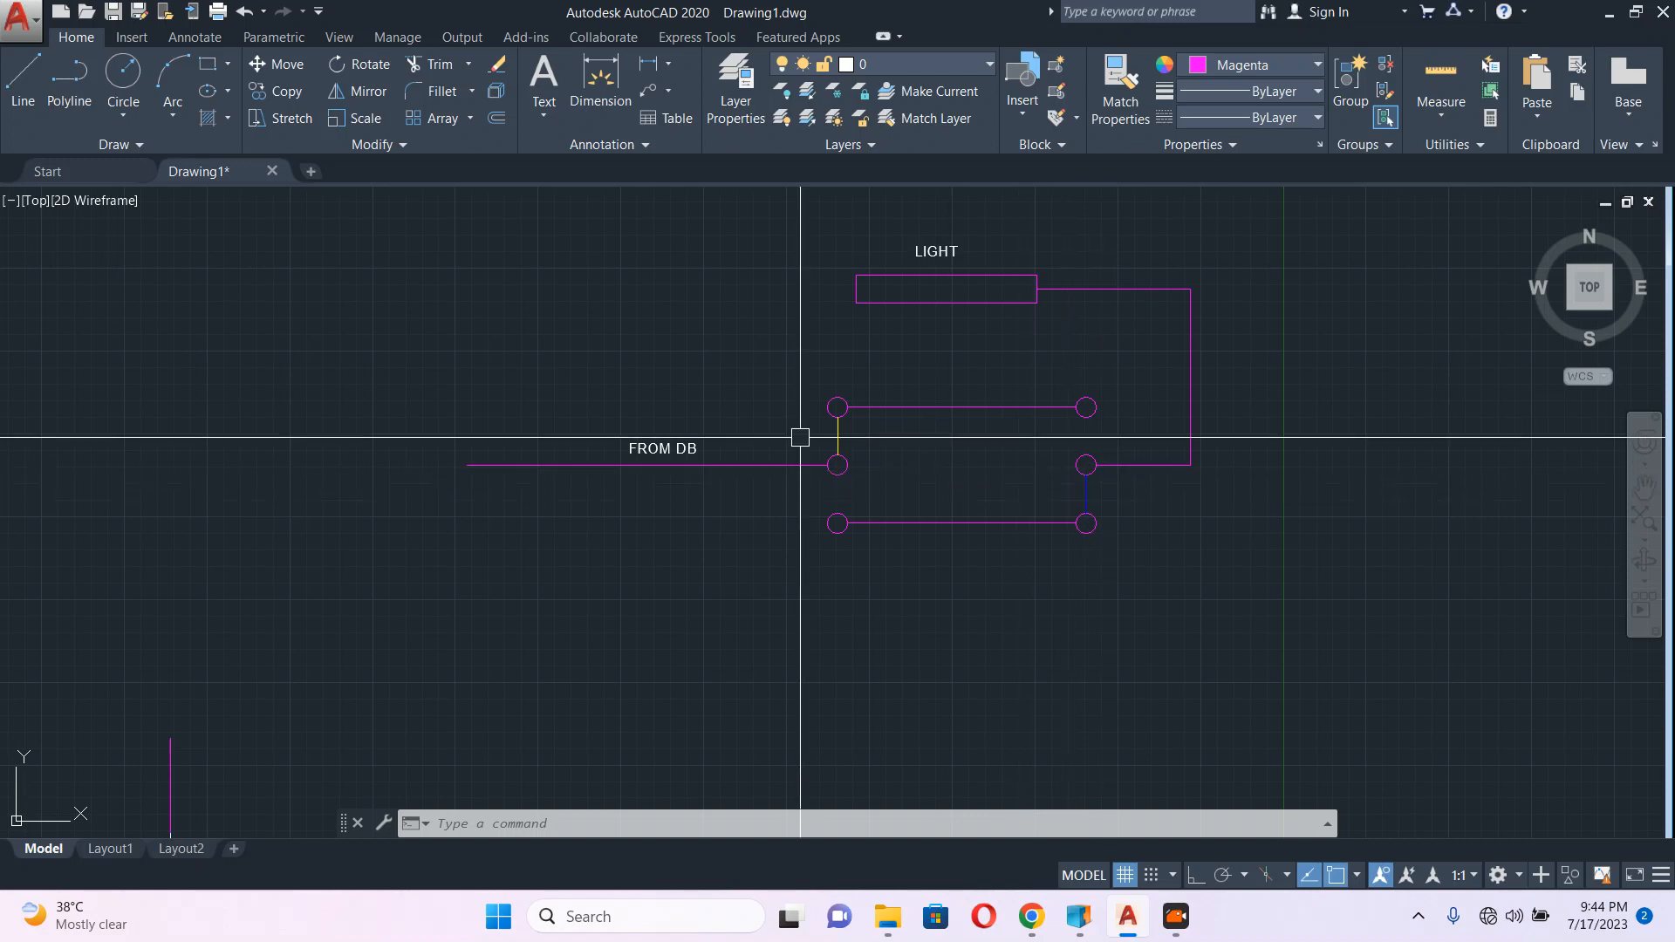
click(1092, 493)
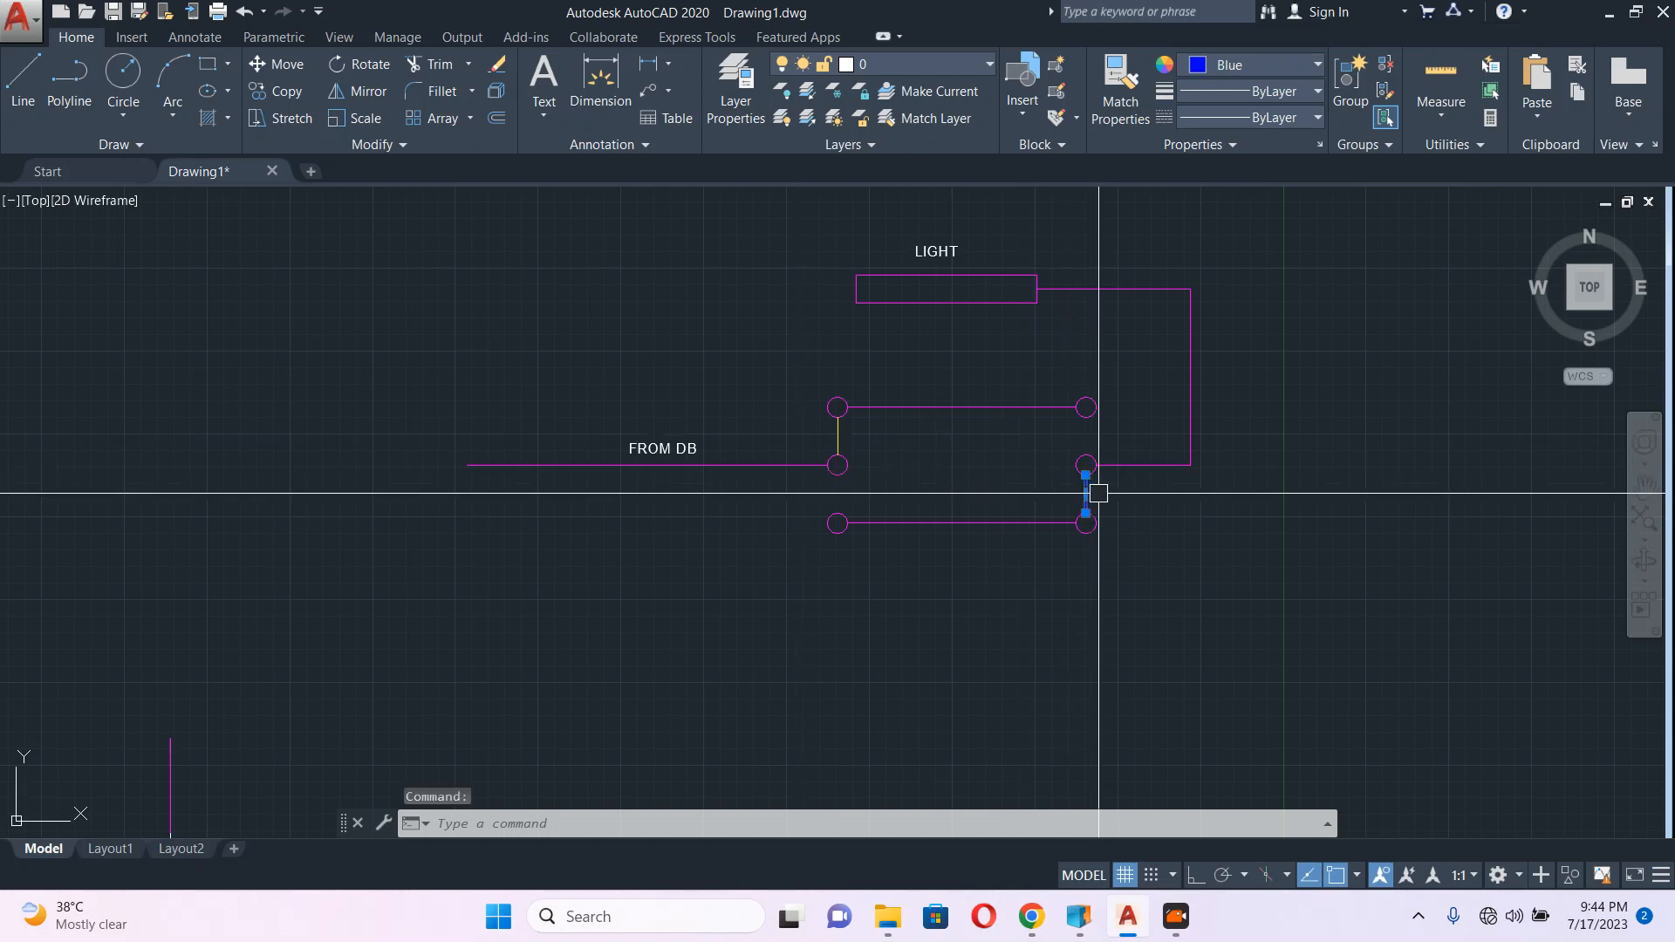
scroll(1074, 469, up, 4)
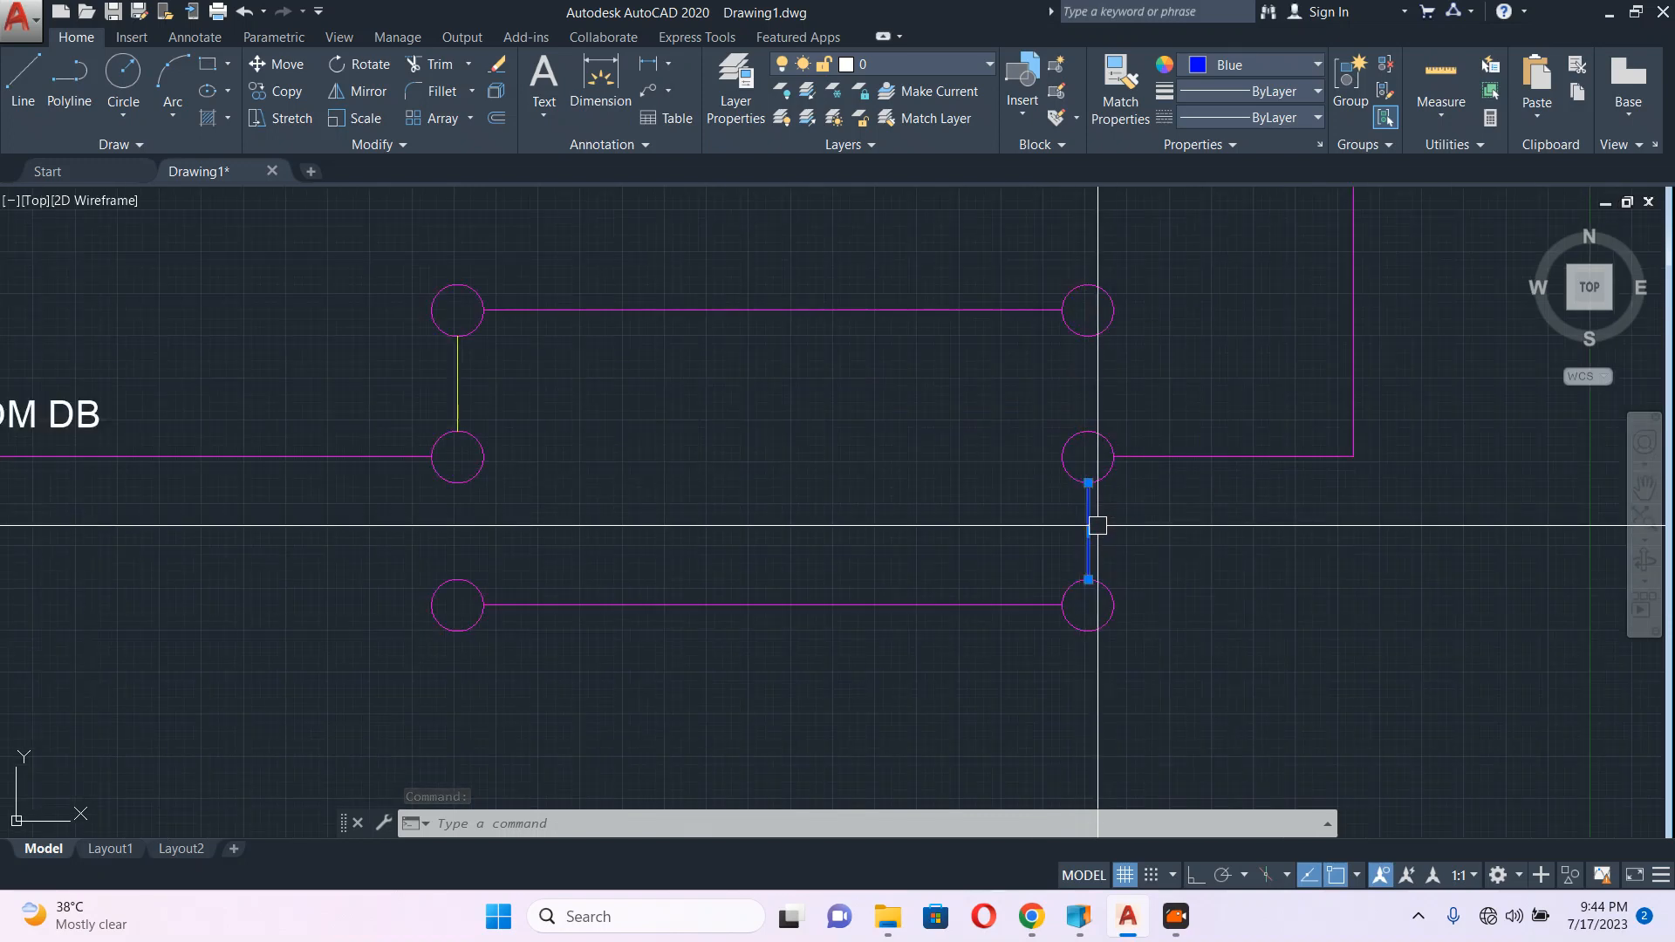
mouse_move(1087, 530)
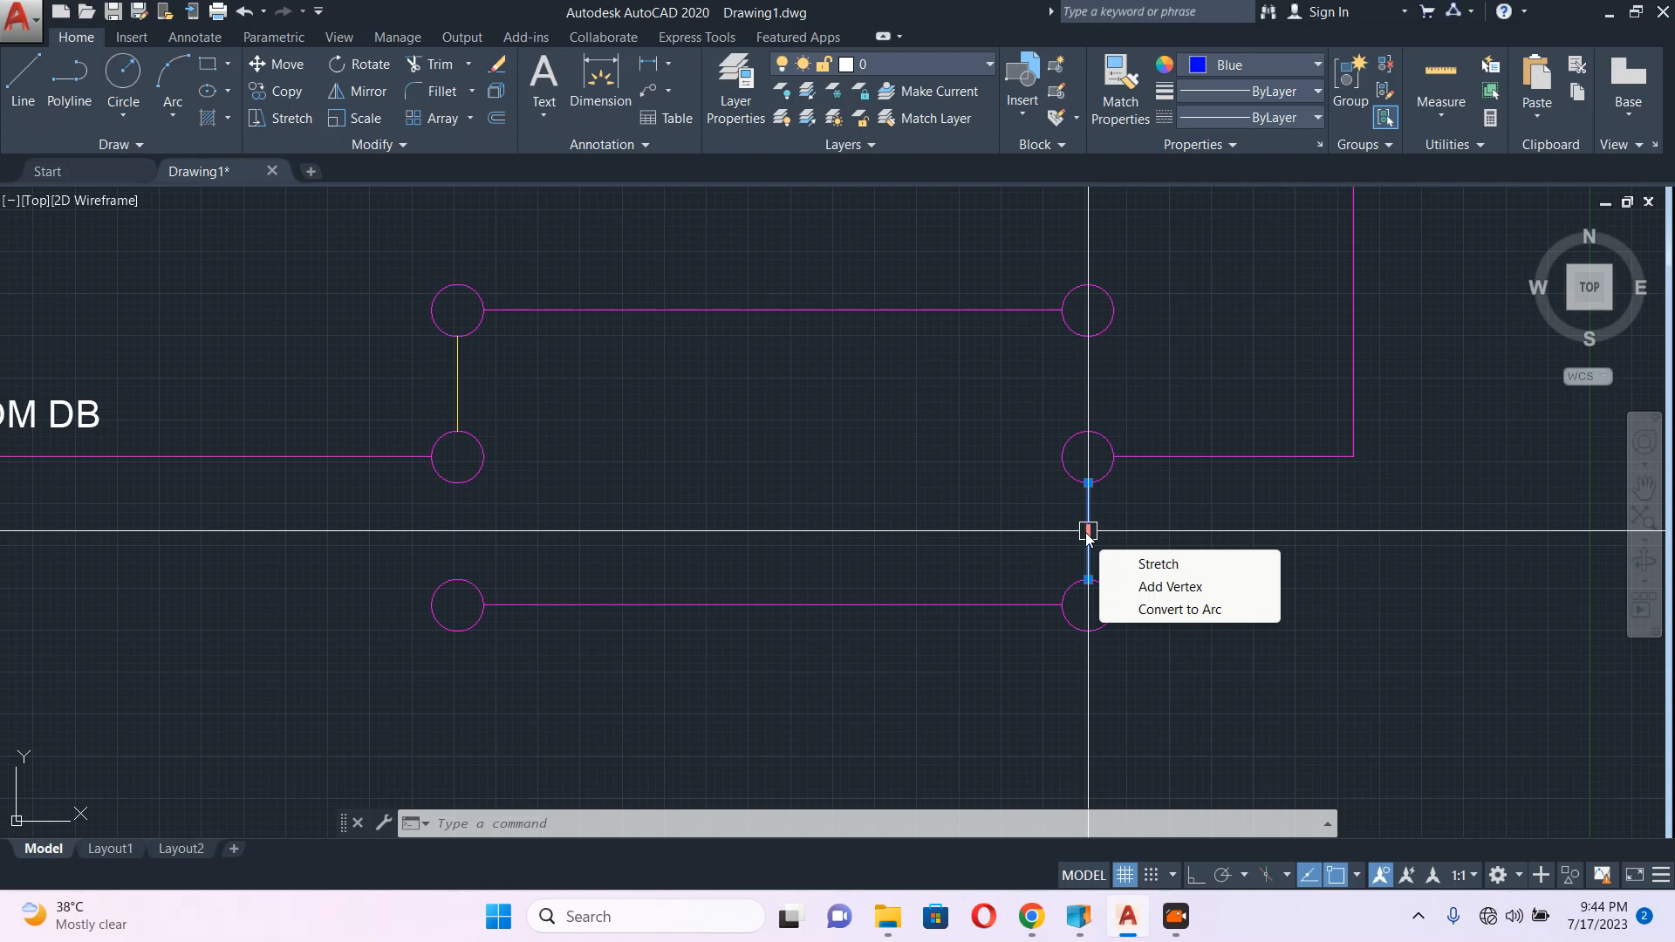
text(m)
key(Return)
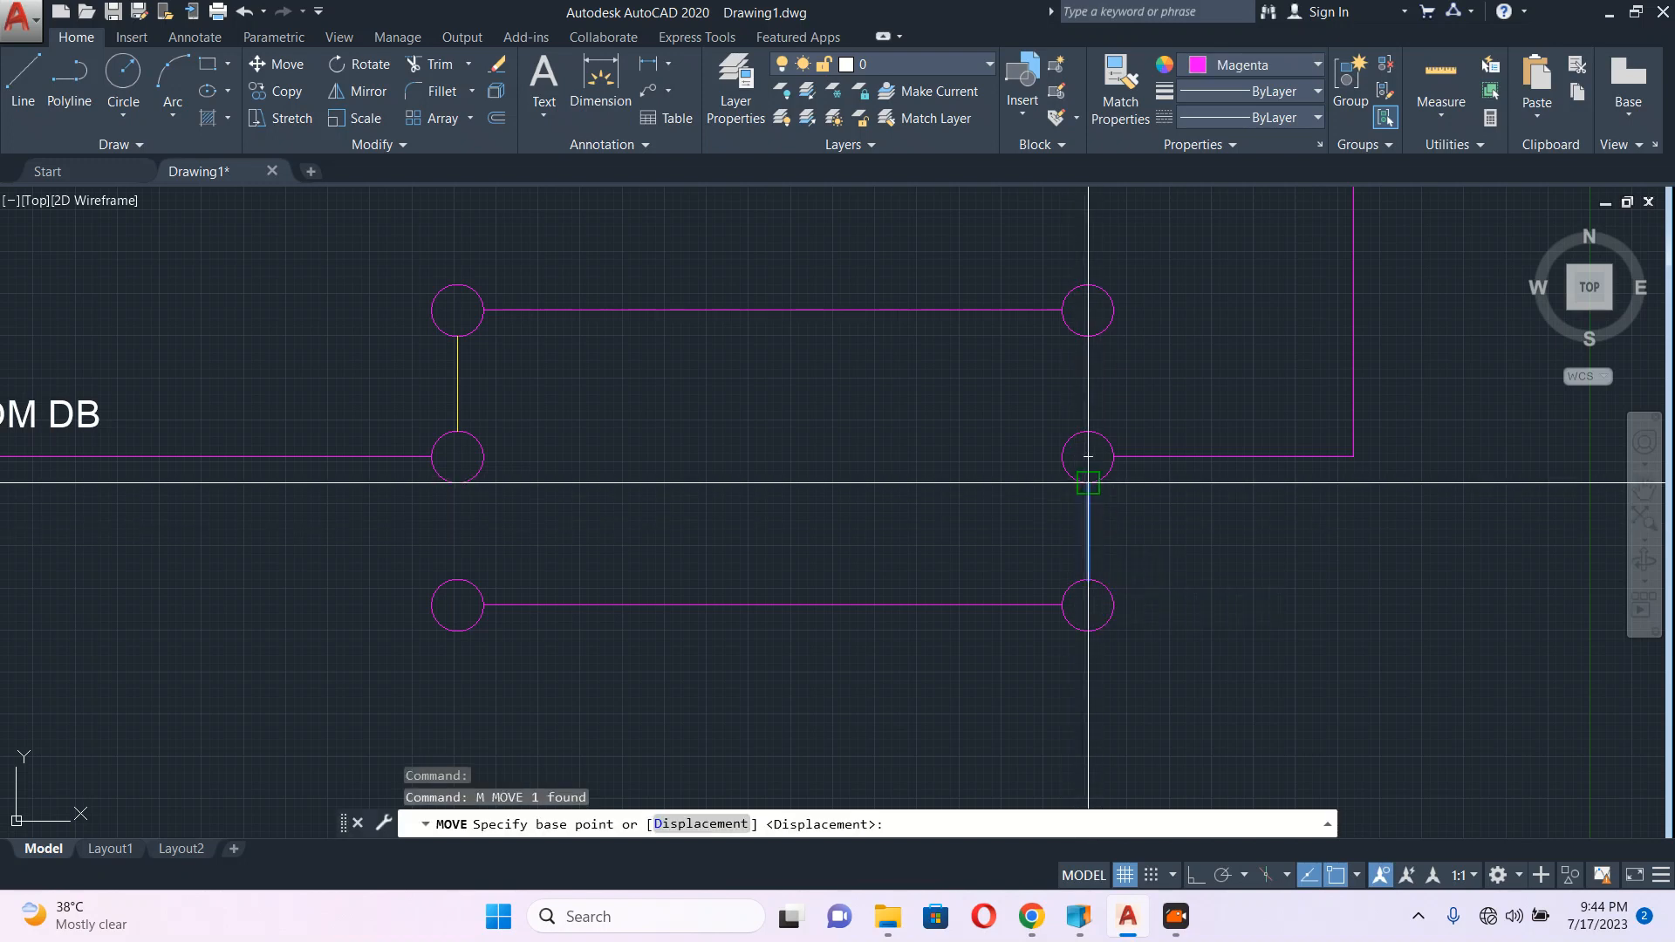
click(1087, 482)
key(Escape)
scroll(961, 505, down, 2)
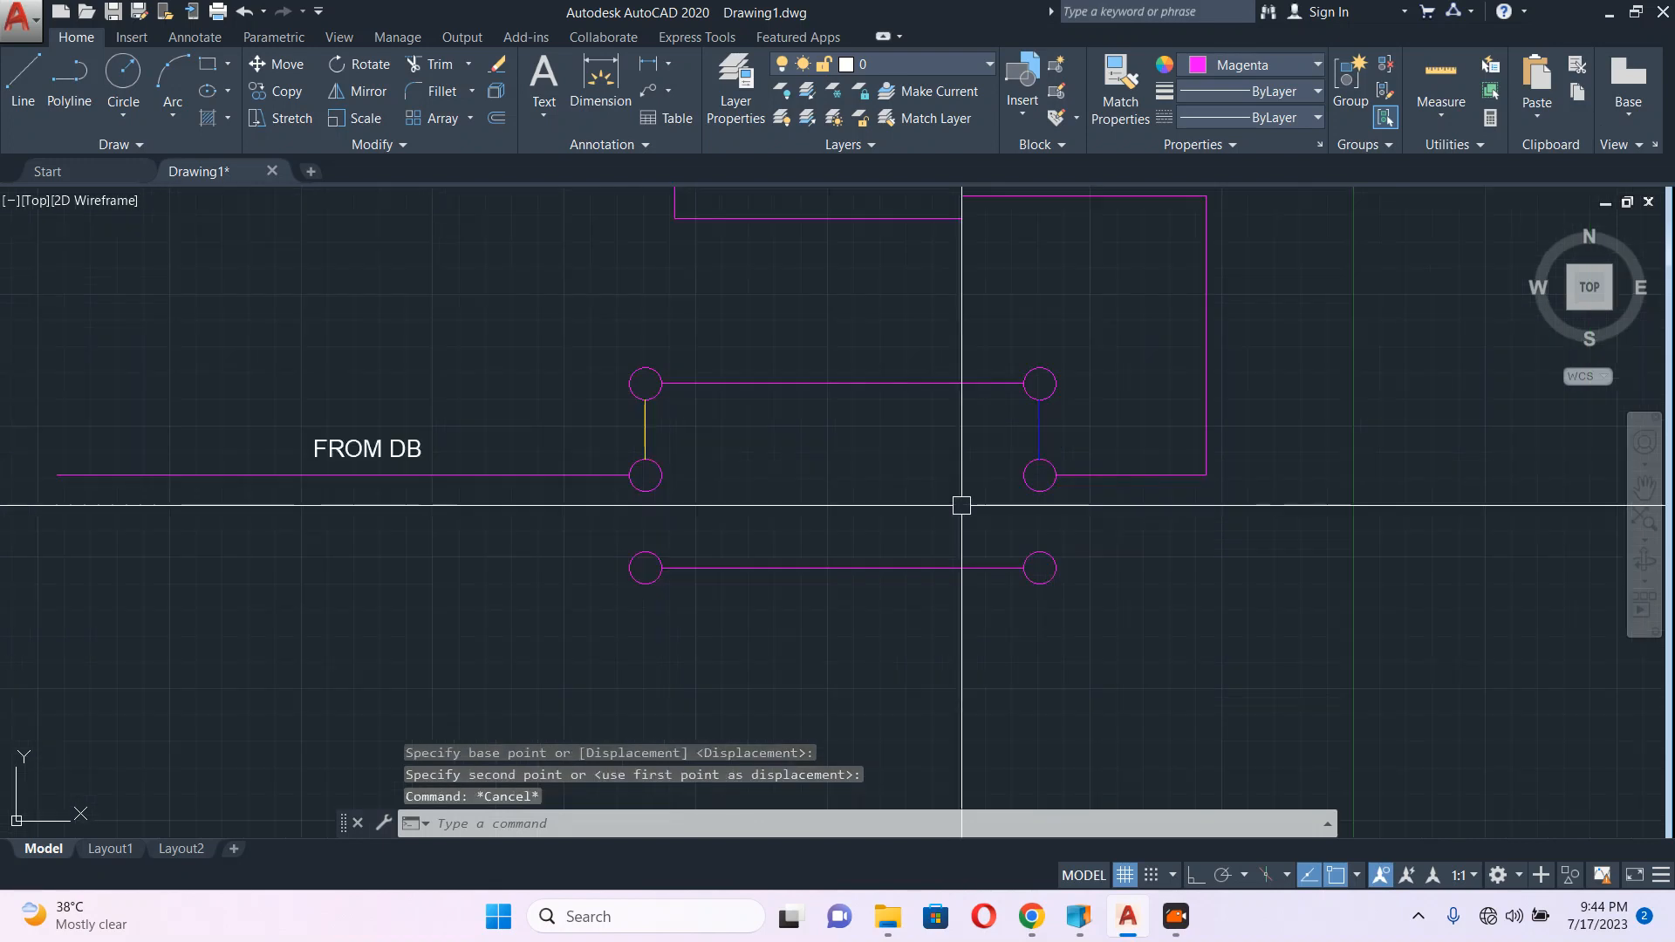
Step: Move the yellow connecting line down so it joins the schematic's left middle and left lower circles
scroll(624, 513, down, 2)
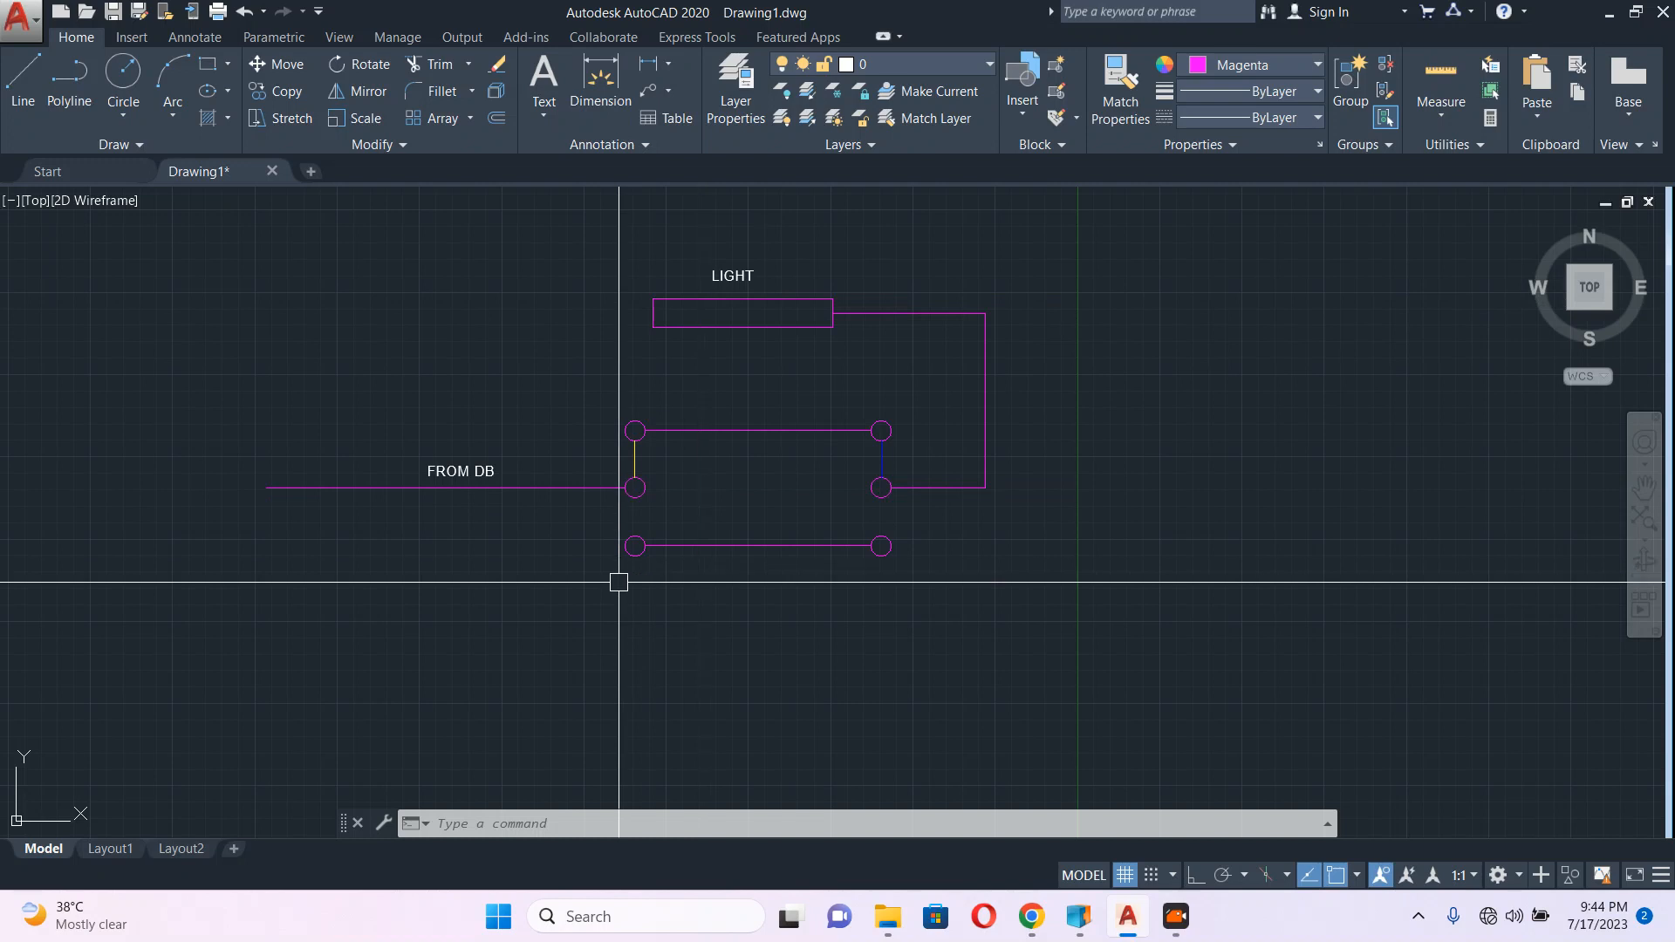
middle_drag(703, 590, 746, 538)
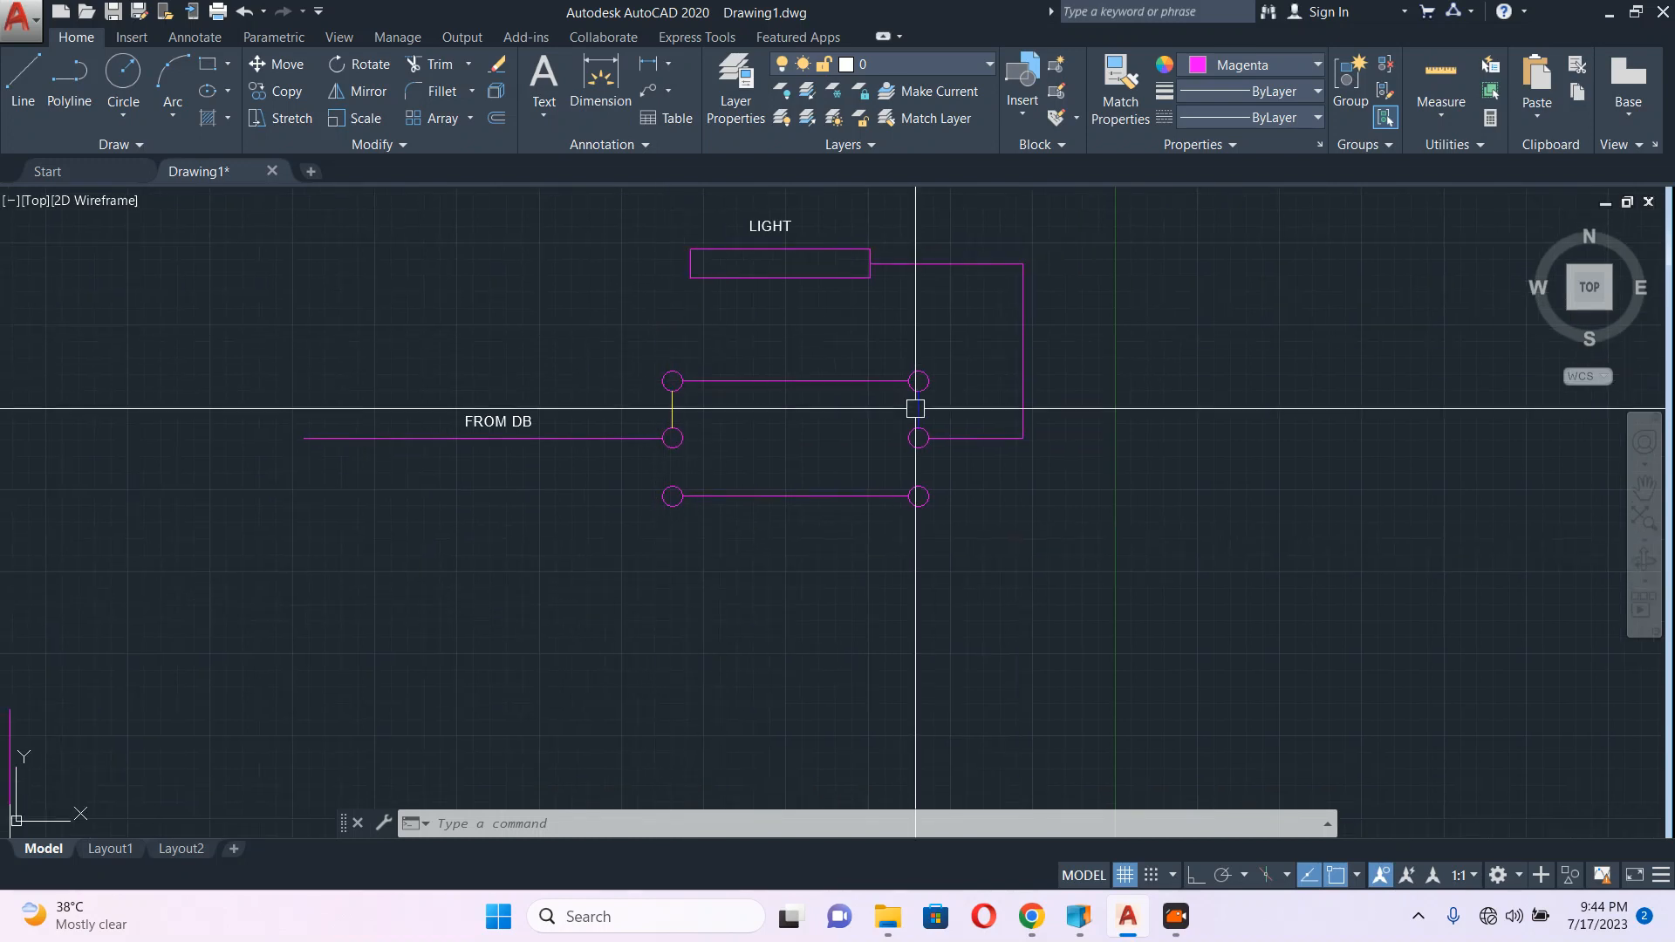
scroll(660, 423, up, 4)
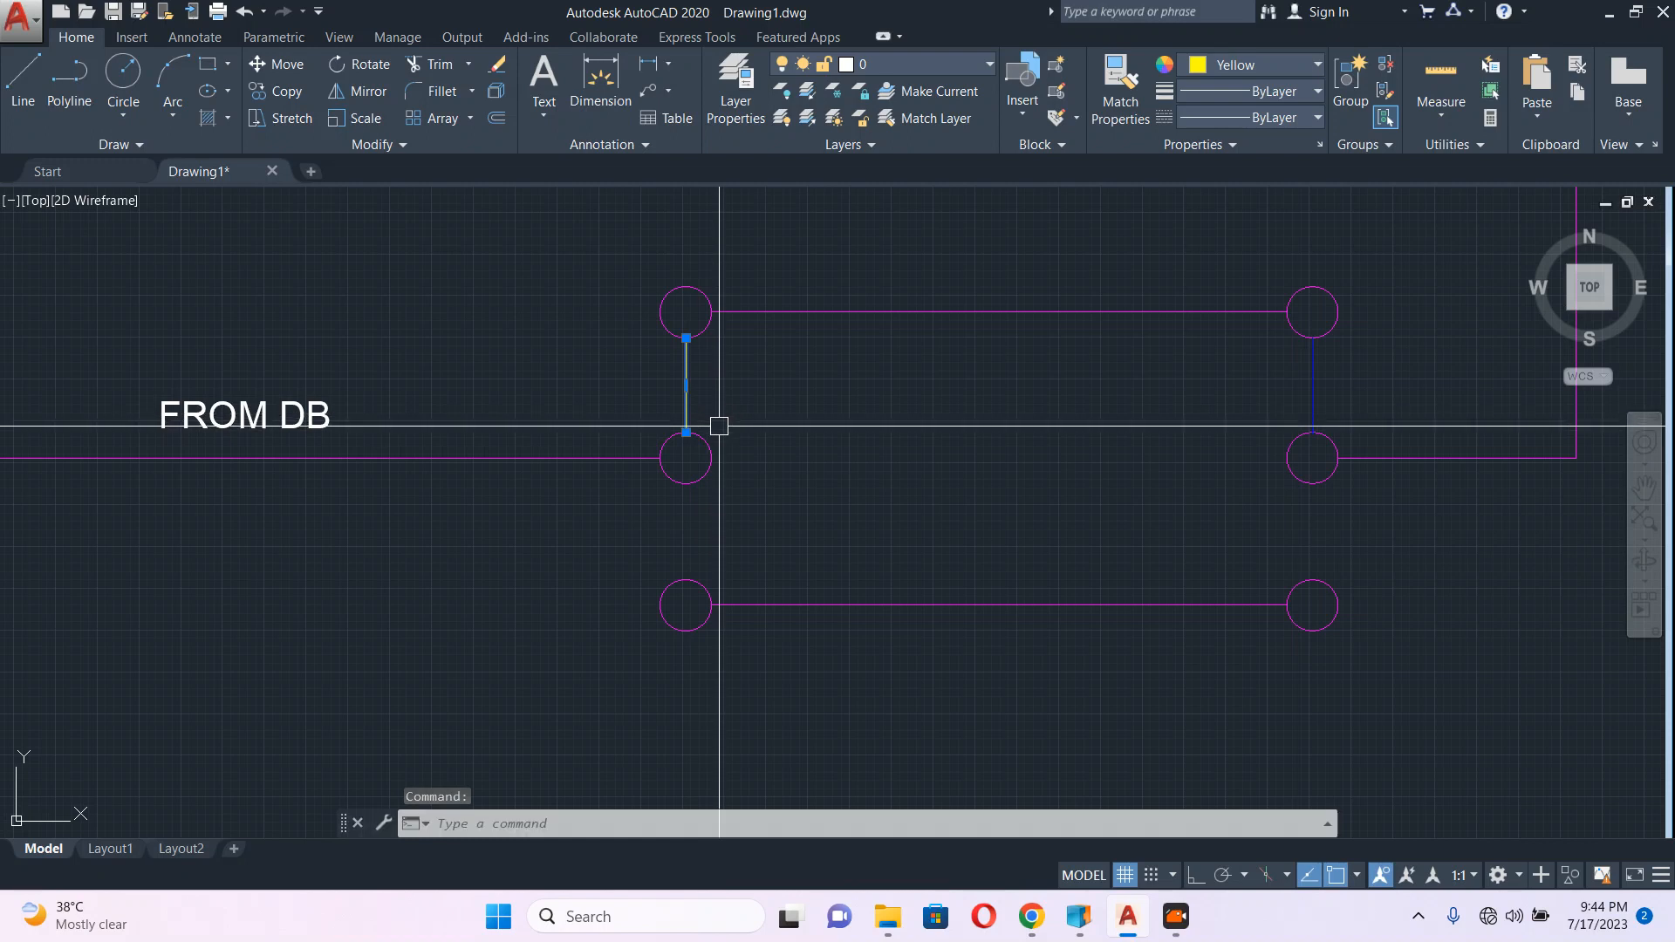
text(m)
key(Return)
click(686, 339)
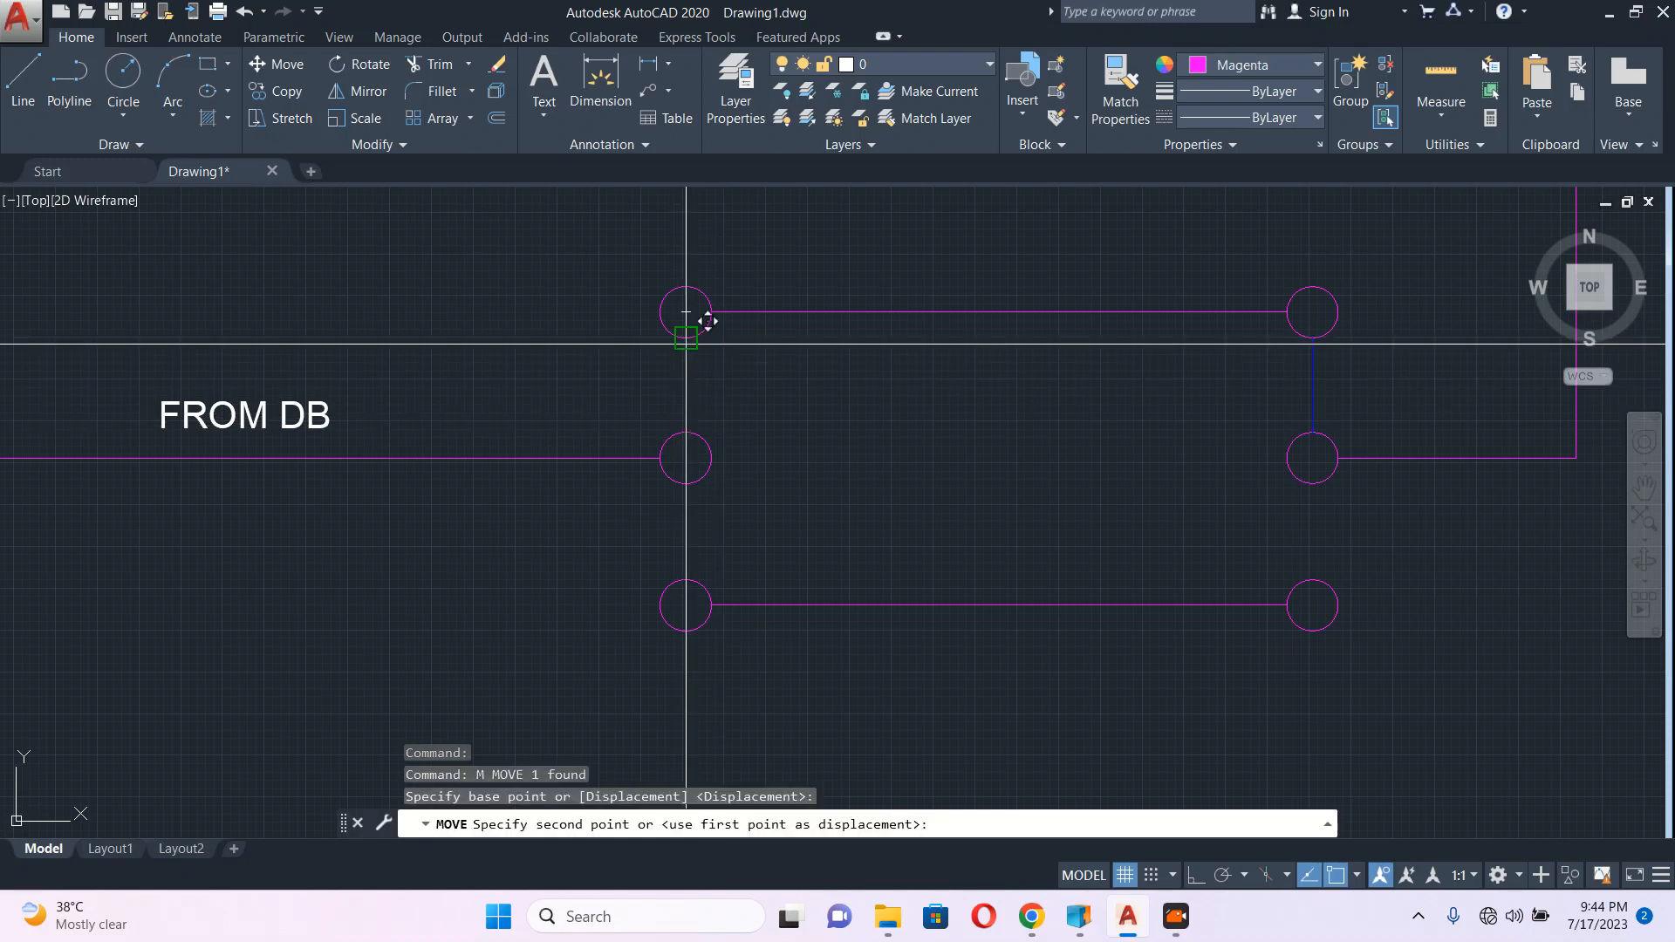
key(Escape)
scroll(733, 513, down, 2)
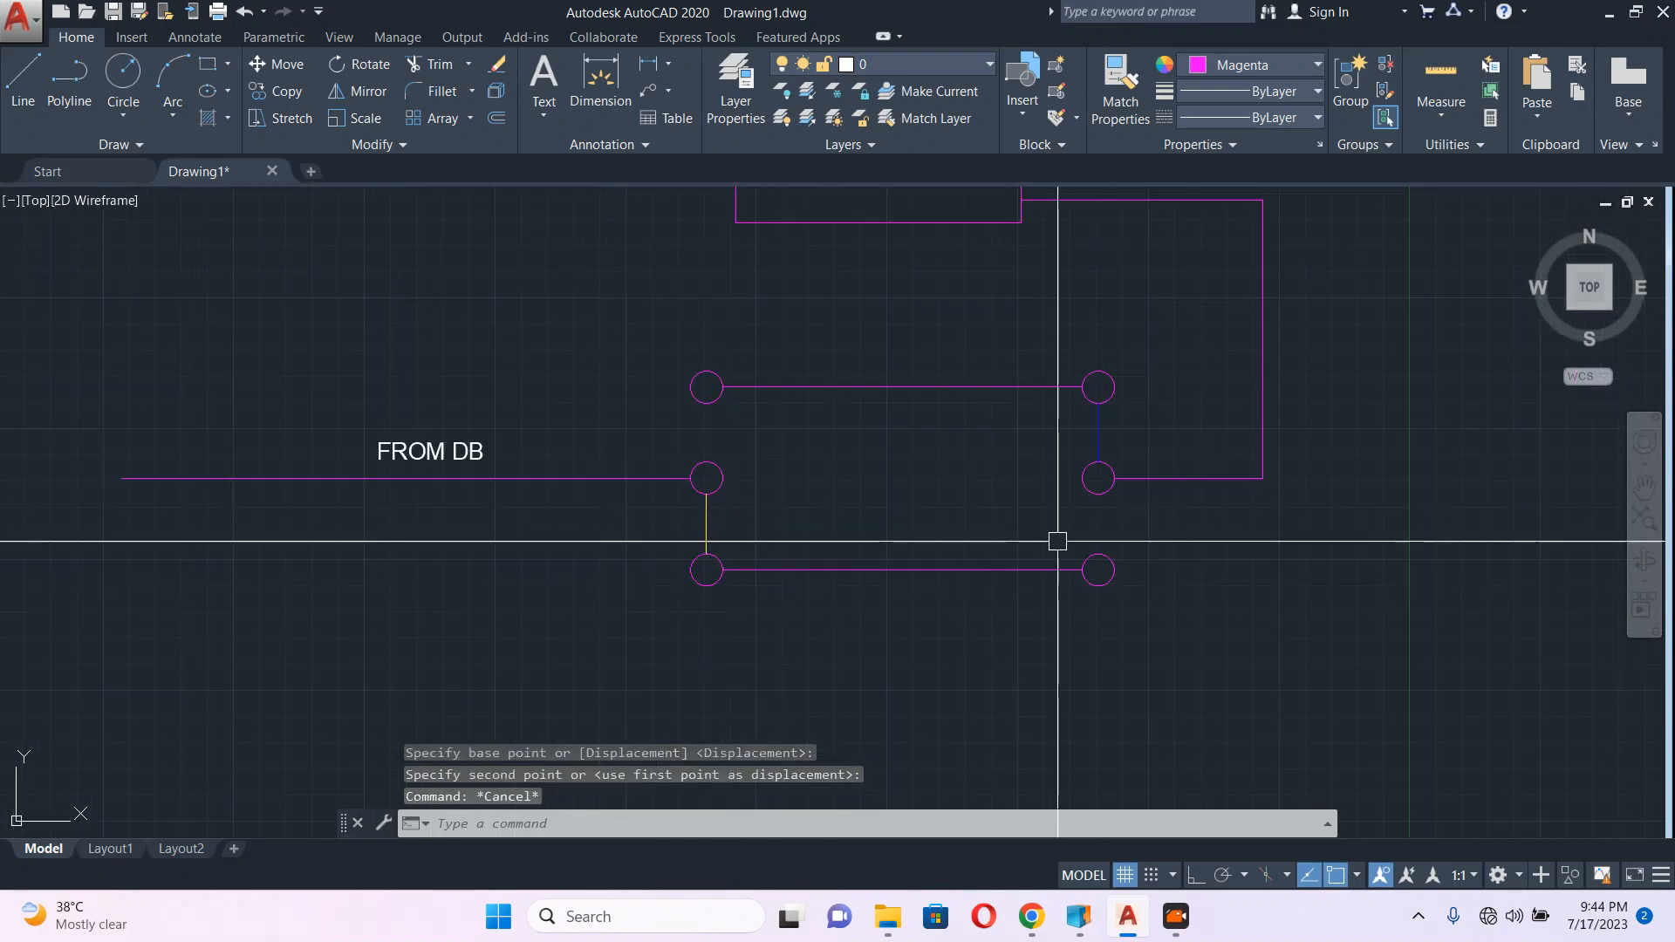
Step: Move the blue connecting line down from the right upper circle to join the right middle and lower circles
scroll(1016, 446, down, 4)
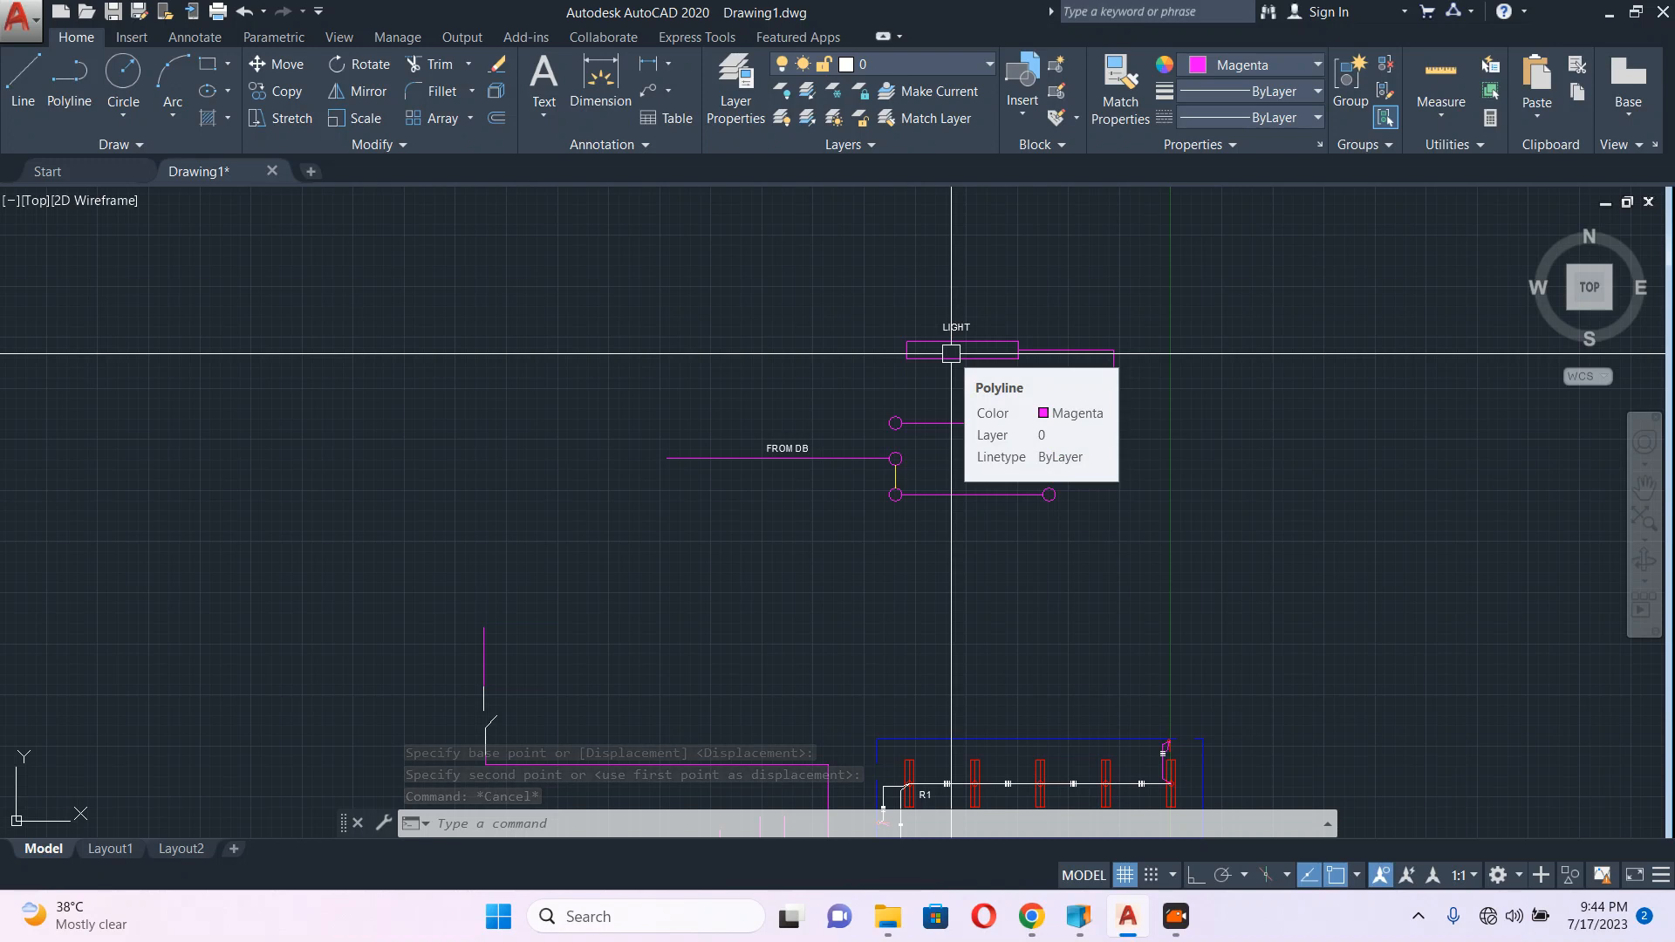
middle_drag(948, 508, 798, 335)
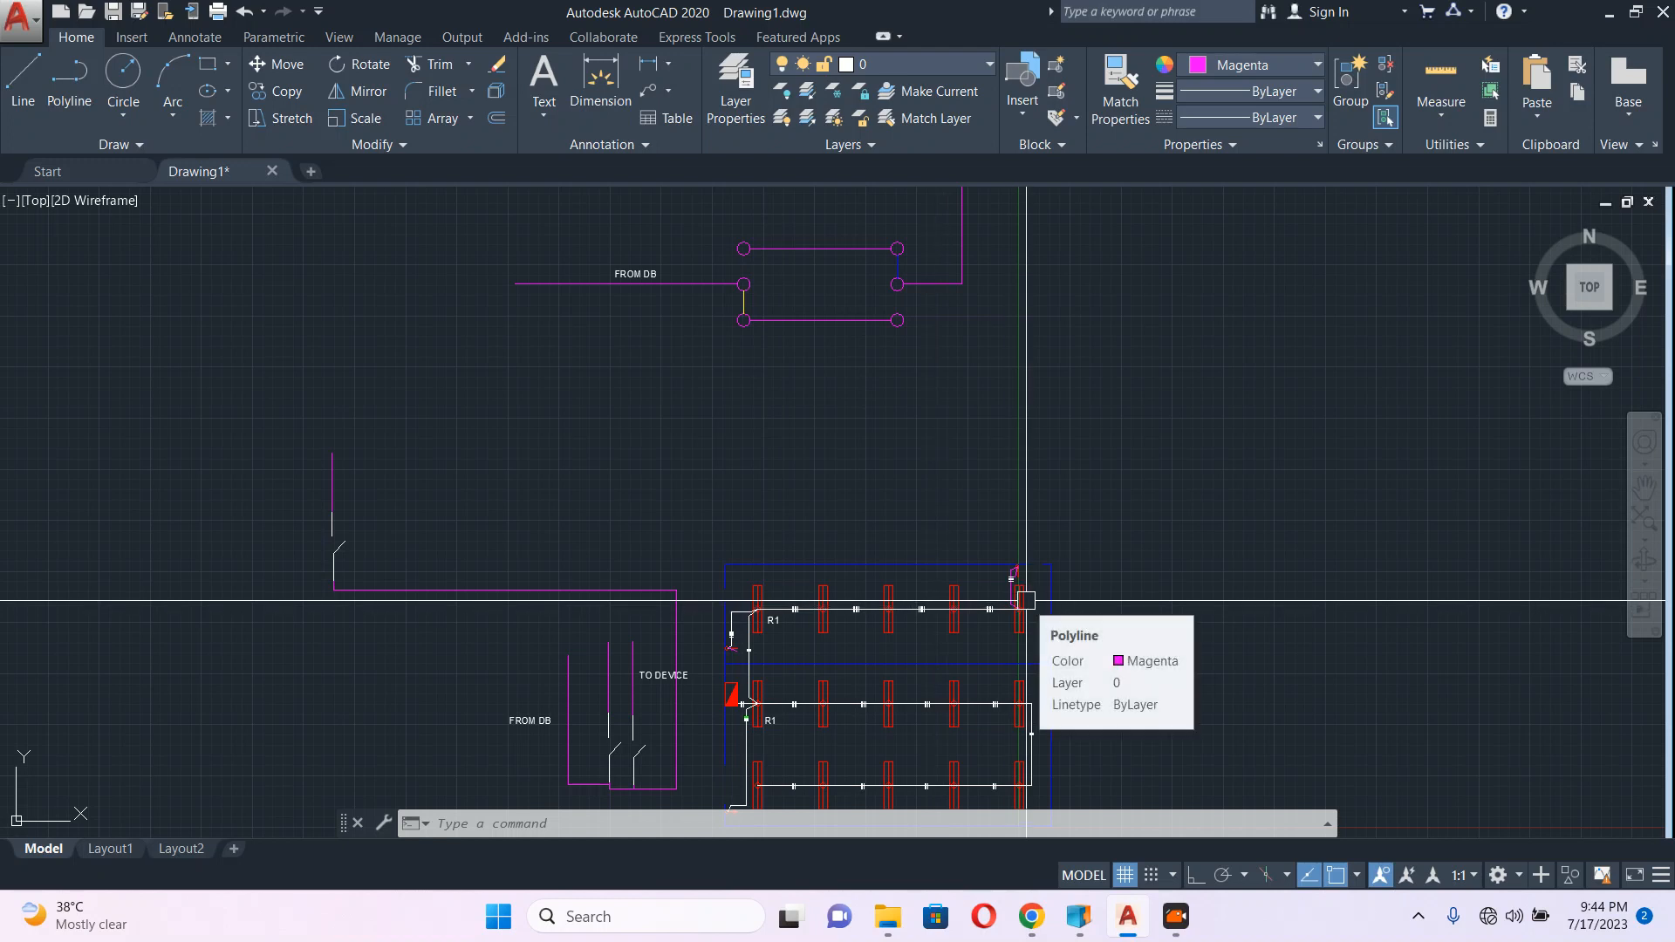
scroll(919, 263, up, 2)
click(919, 264)
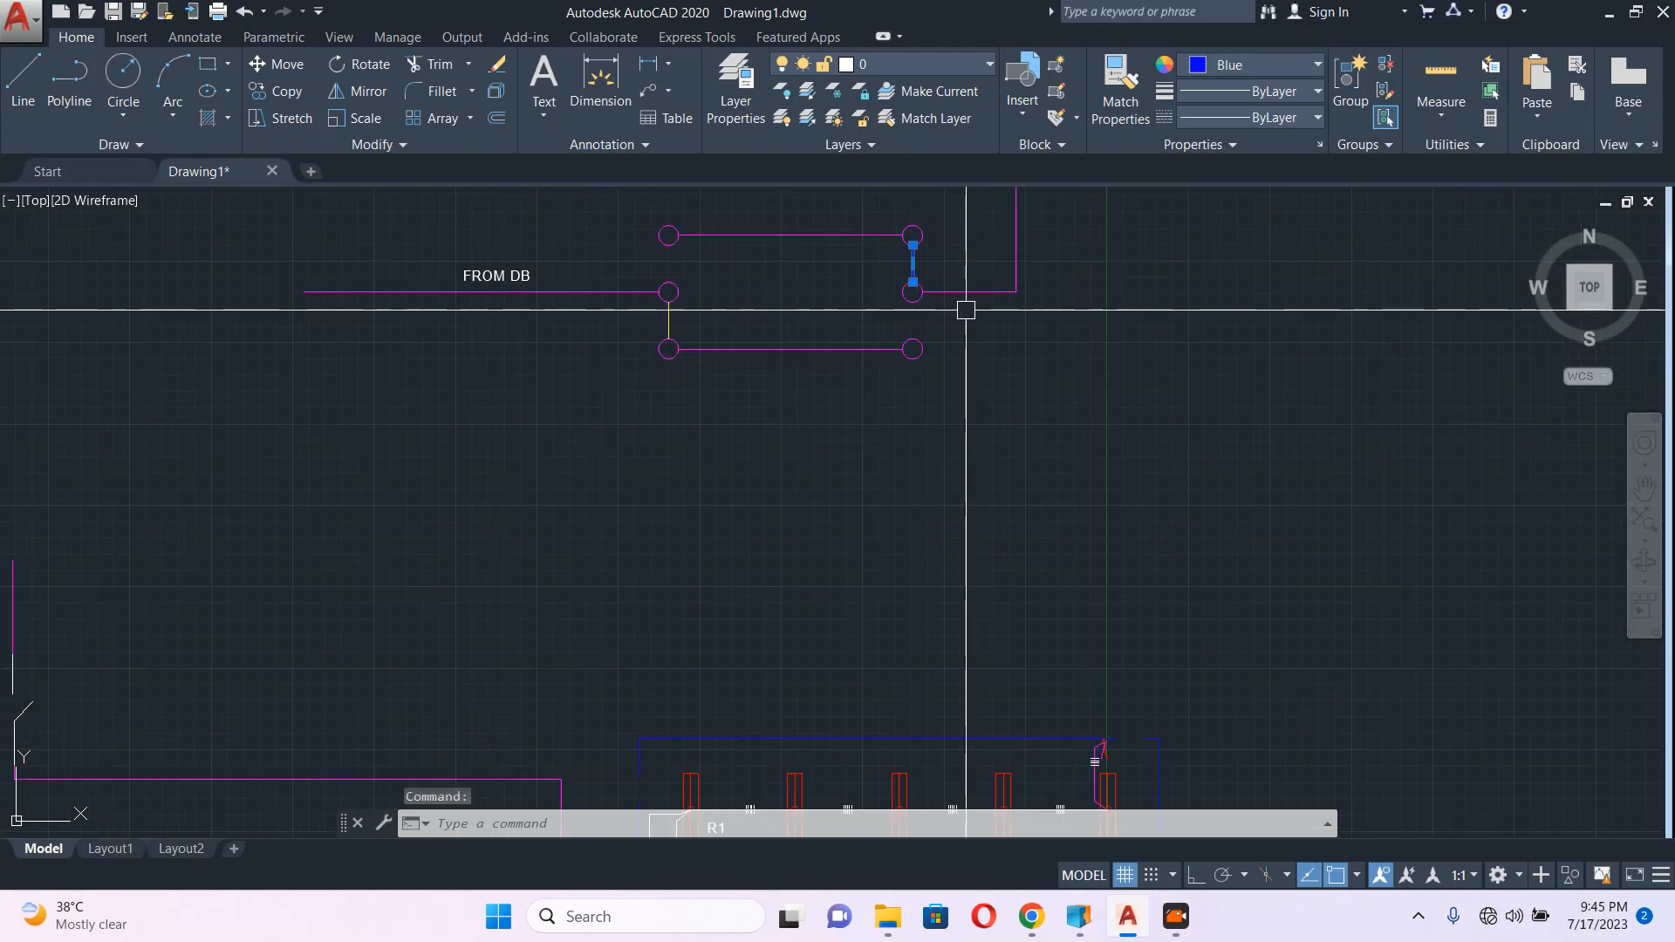
text(M)
key(Return)
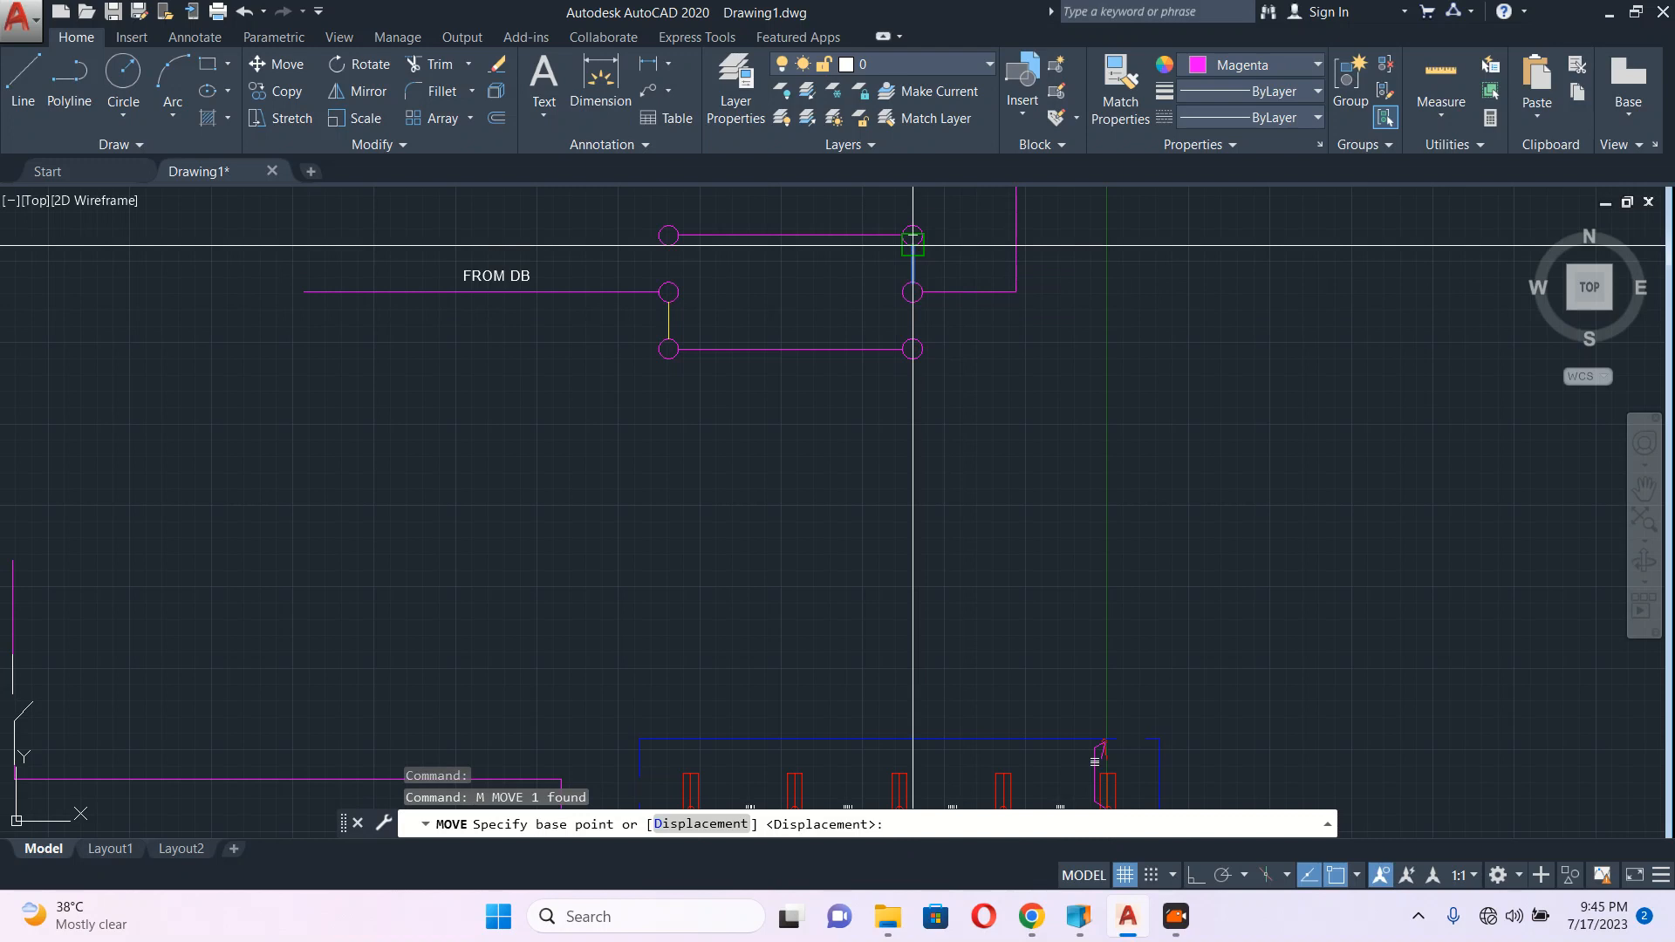
click(912, 243)
click(912, 293)
key(Escape)
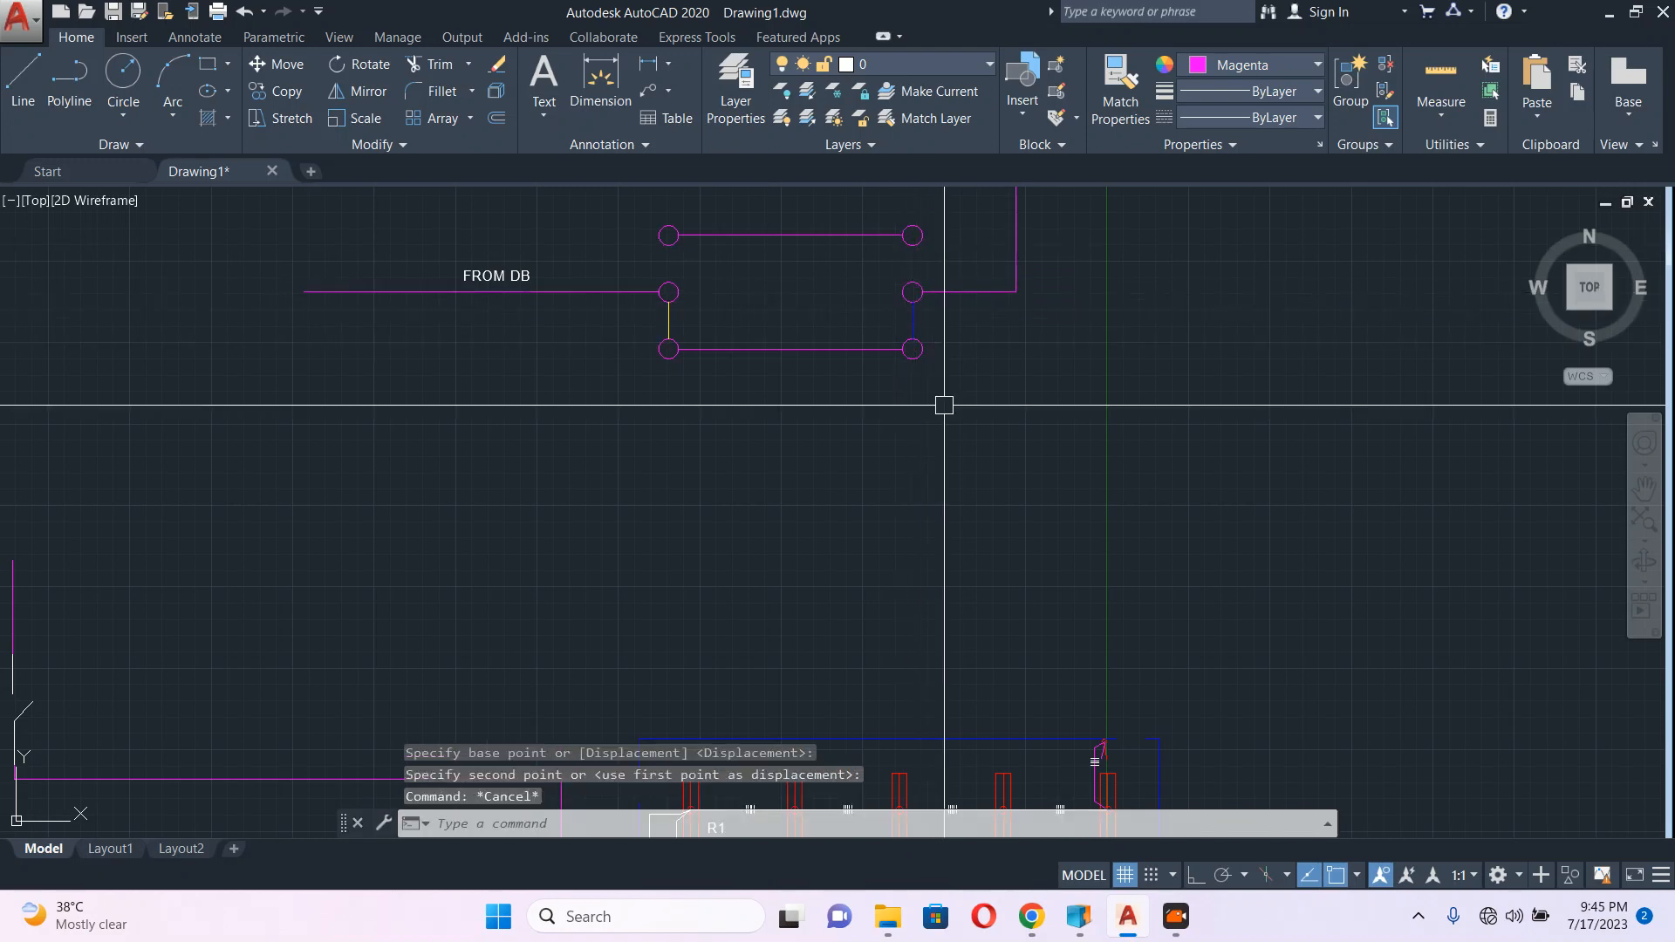
Step: Shift the blue connecting line back up between the right middle and upper circles, with the yellow line left in its lower position
scroll(923, 342, down, 3)
scroll(895, 621, up, 1)
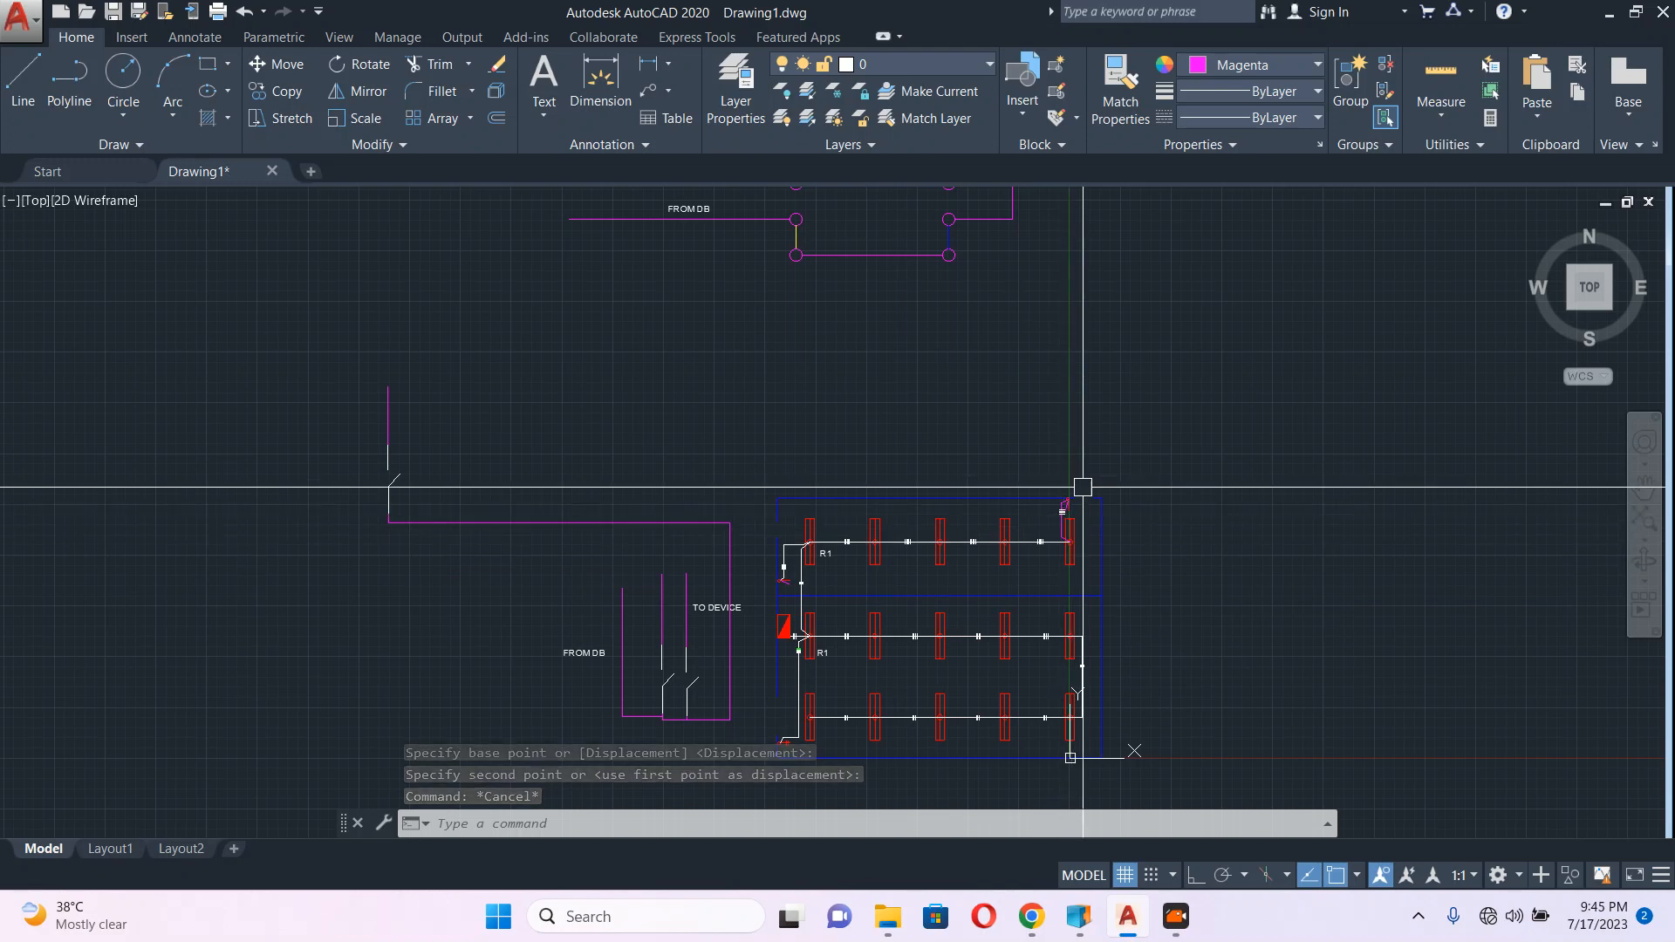
middle_drag(1083, 486, 1062, 585)
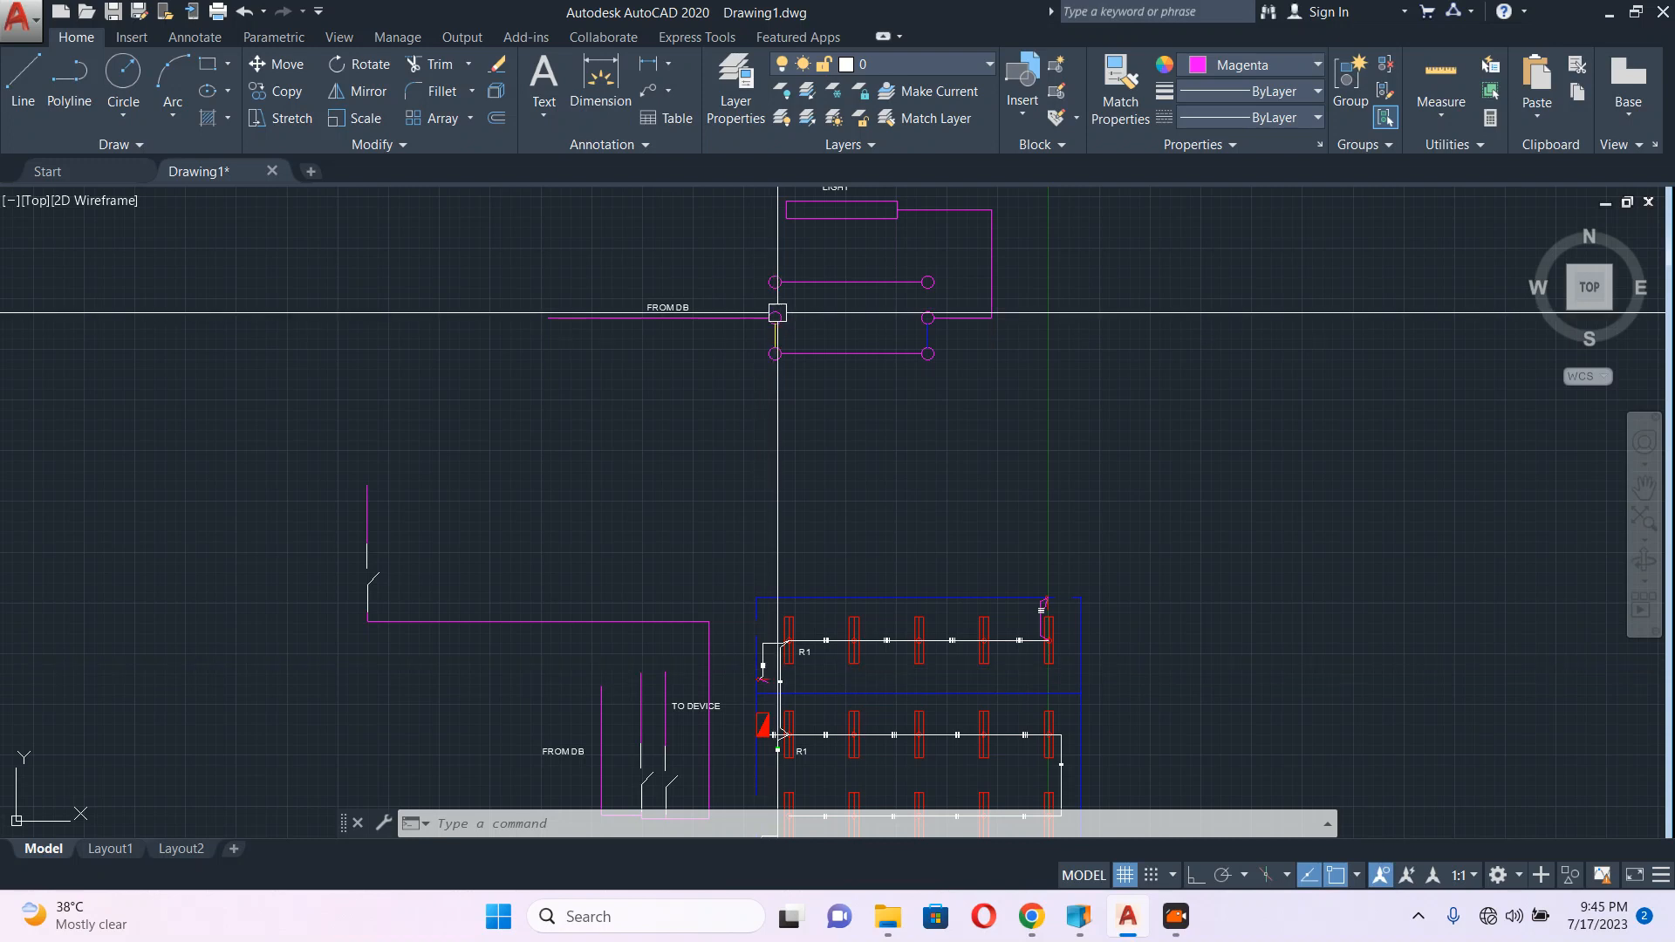
mouse_move(781, 328)
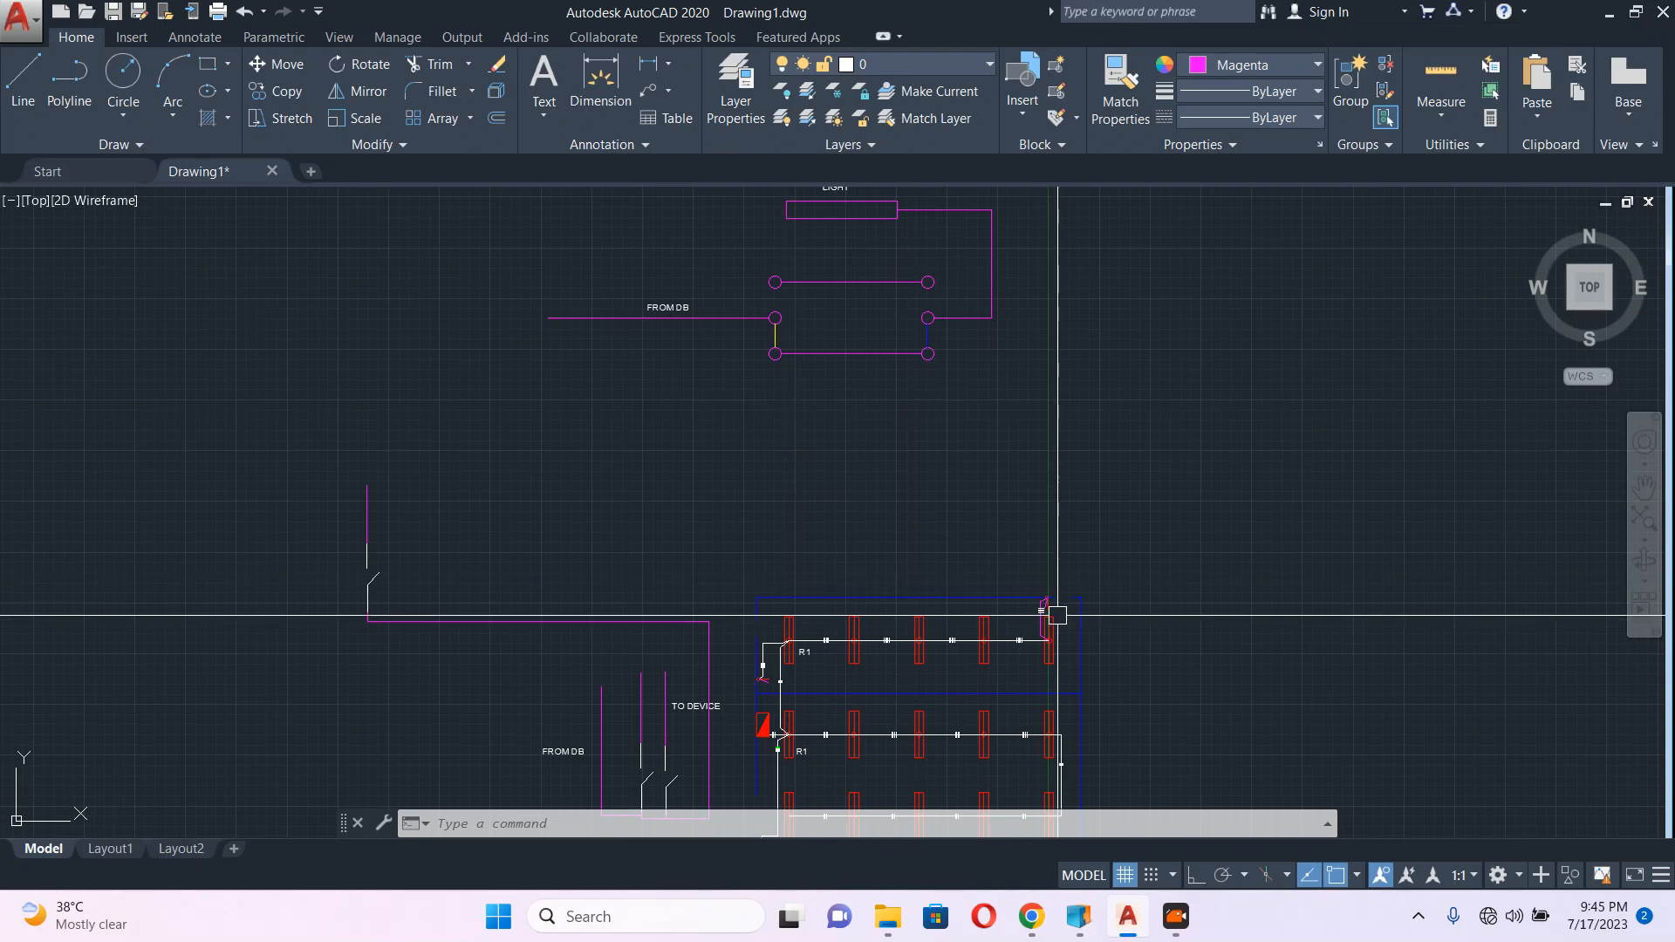
scroll(927, 333, up, 4)
click(920, 341)
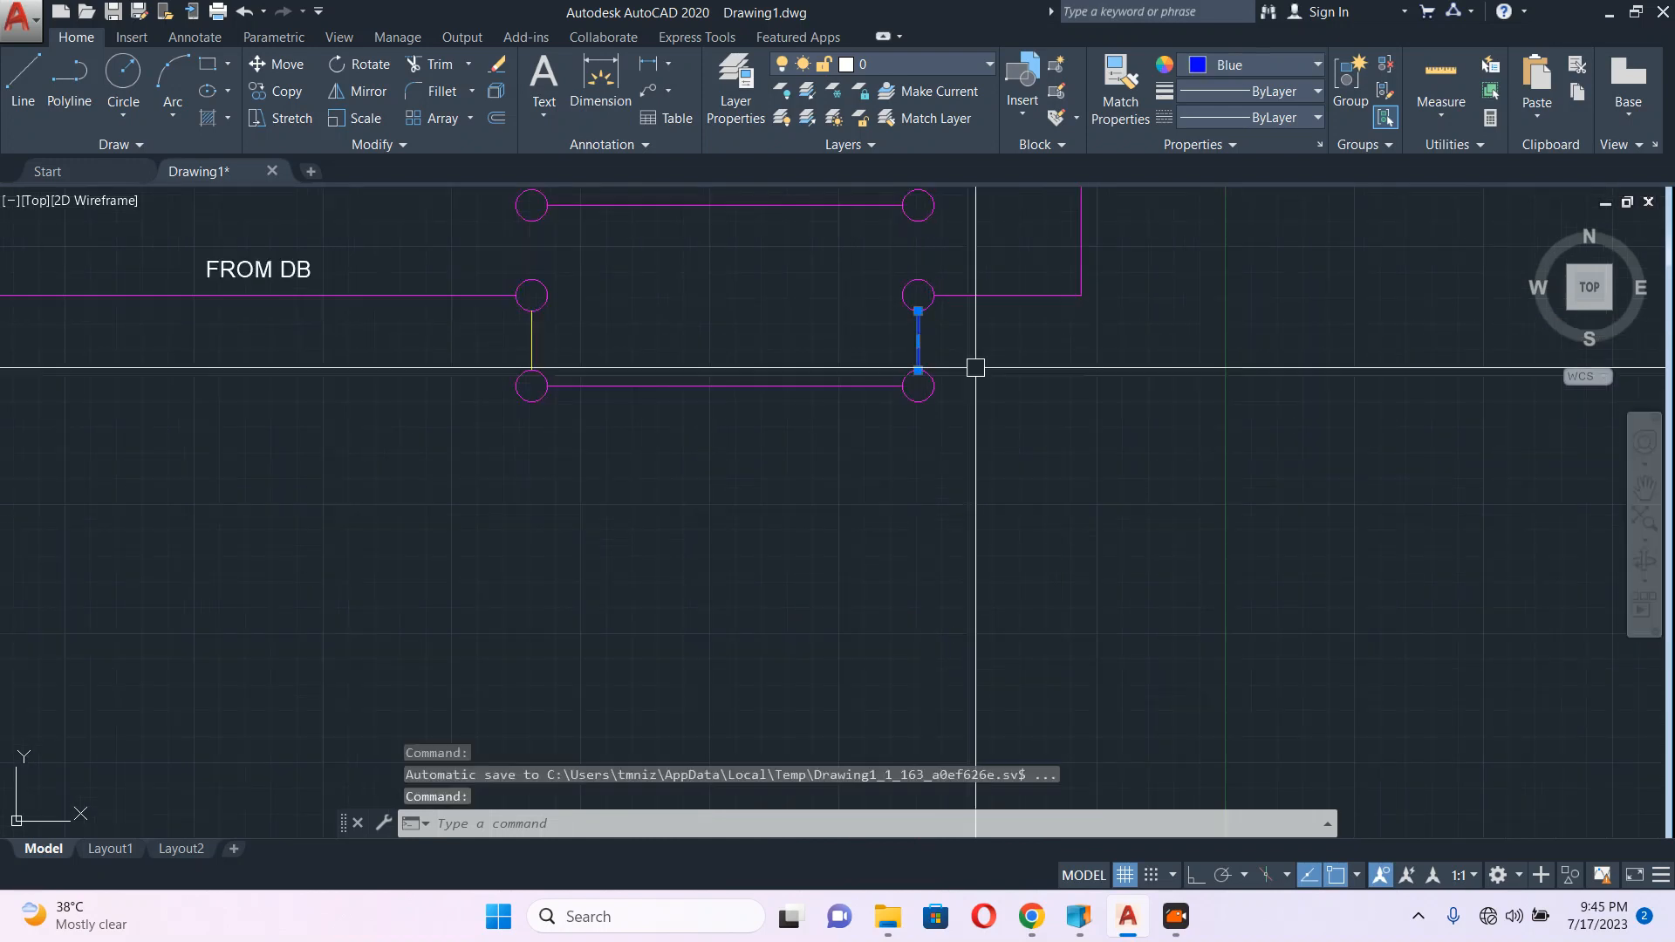
text(m)
key(Return)
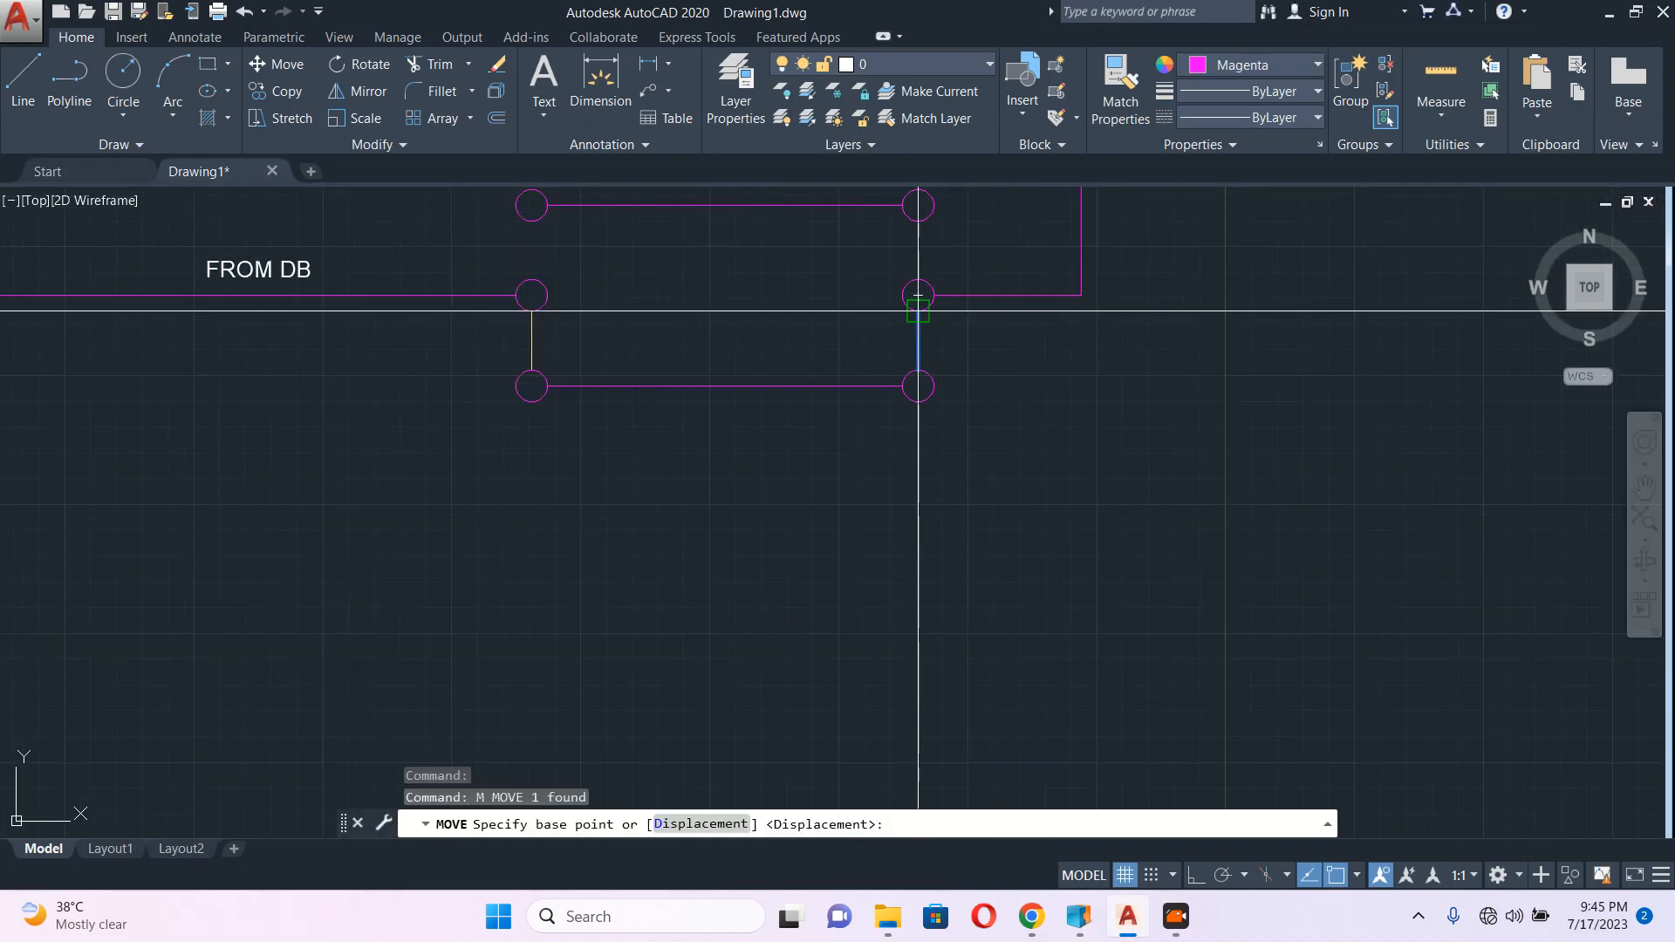
click(918, 310)
click(922, 226)
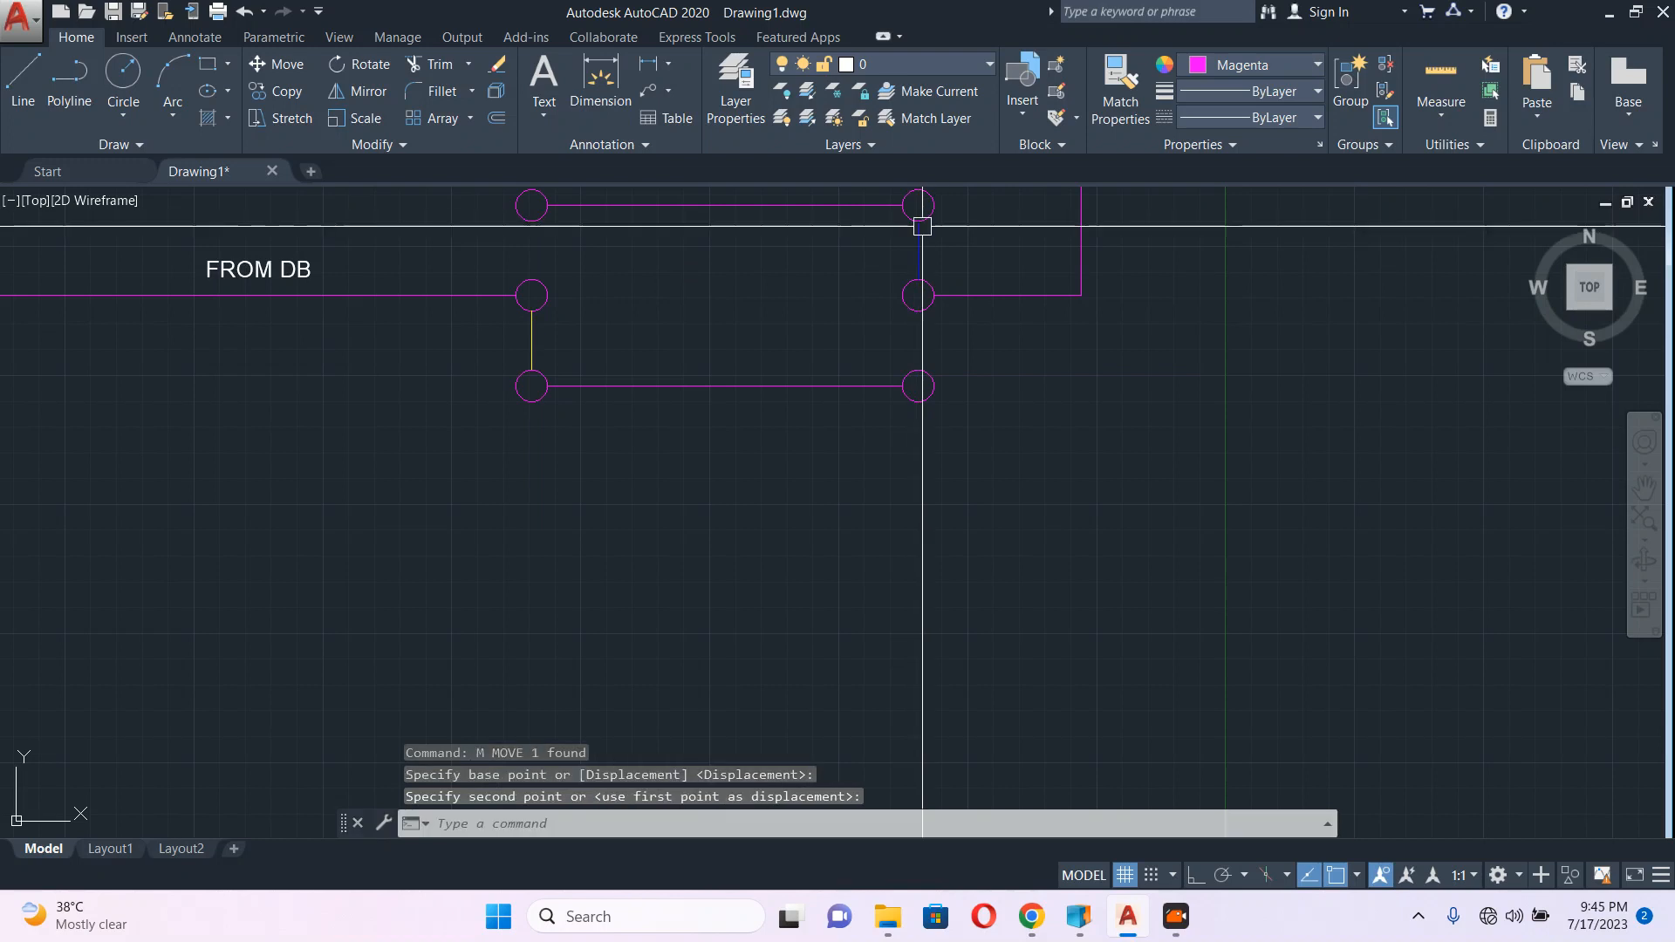
key(Escape)
Step: Return the blue connecting line to the gap between the schematic's right middle and right lower circles
scroll(911, 331, down, 4)
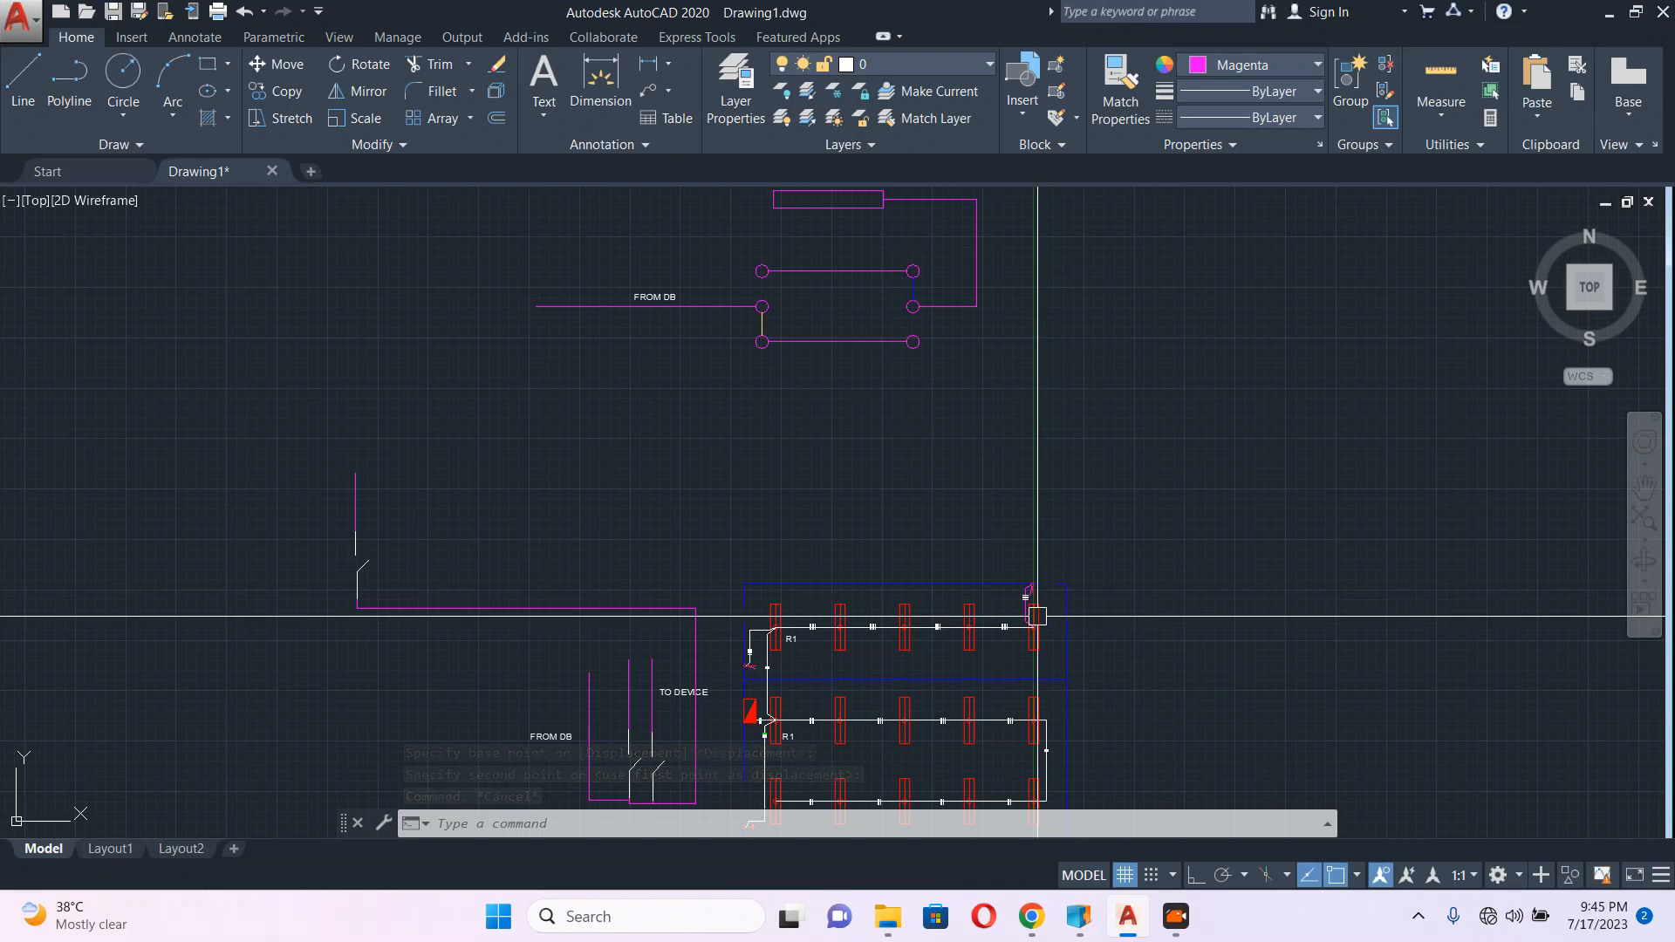
scroll(907, 288, up, 2)
click(916, 301)
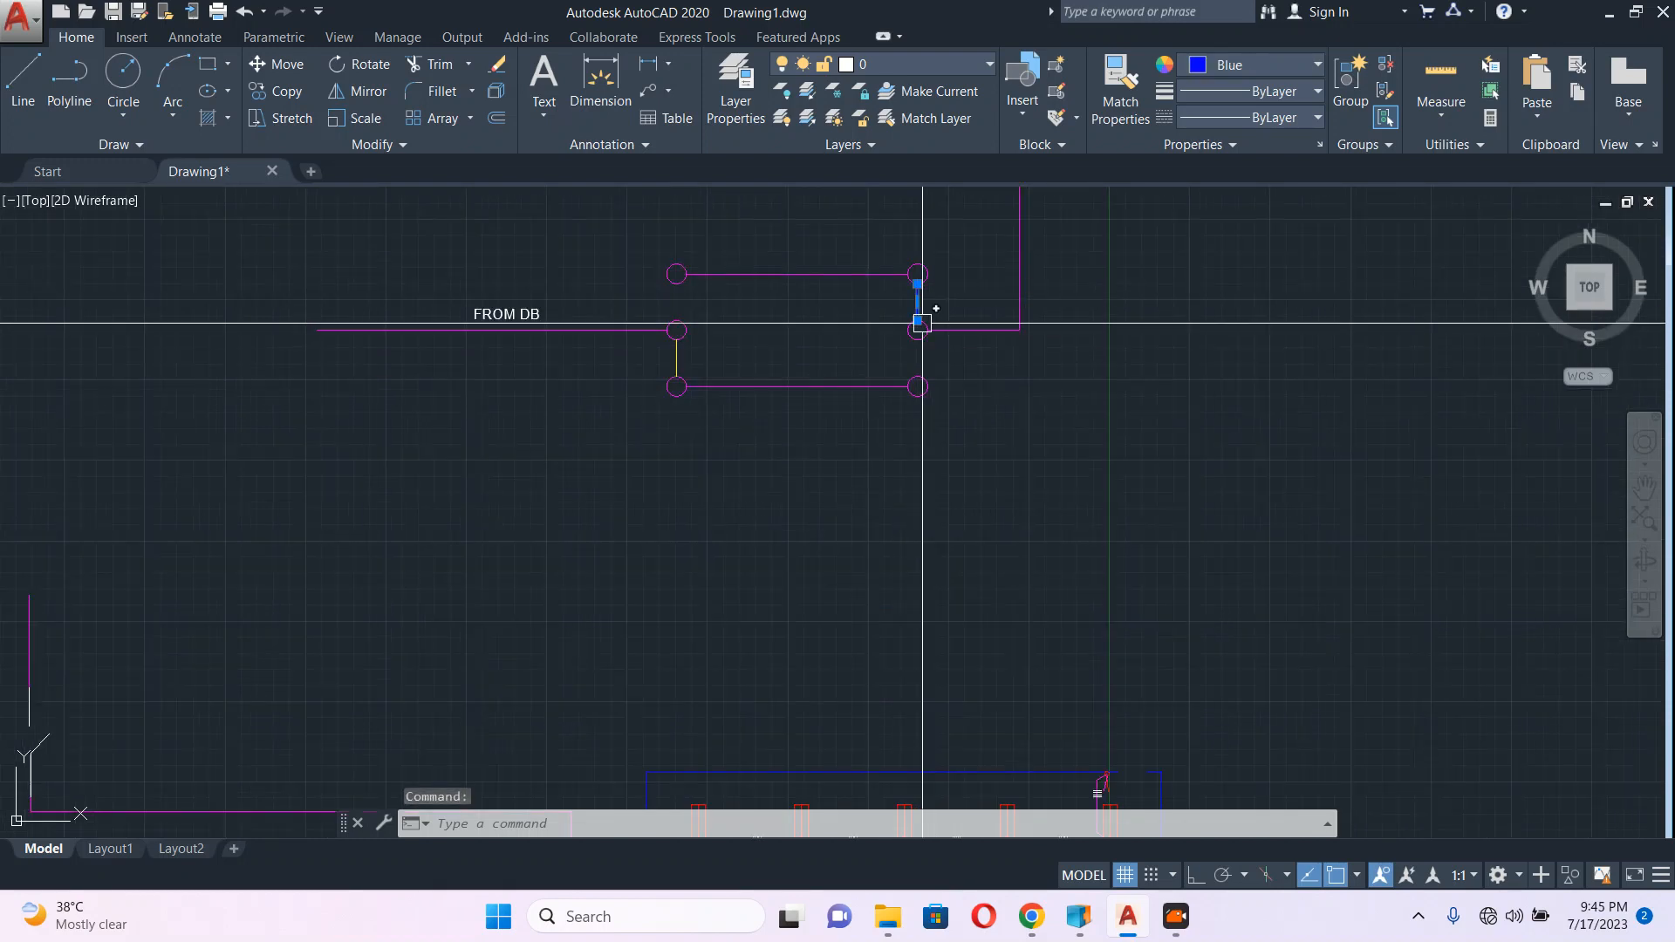
text(m)
key(Return)
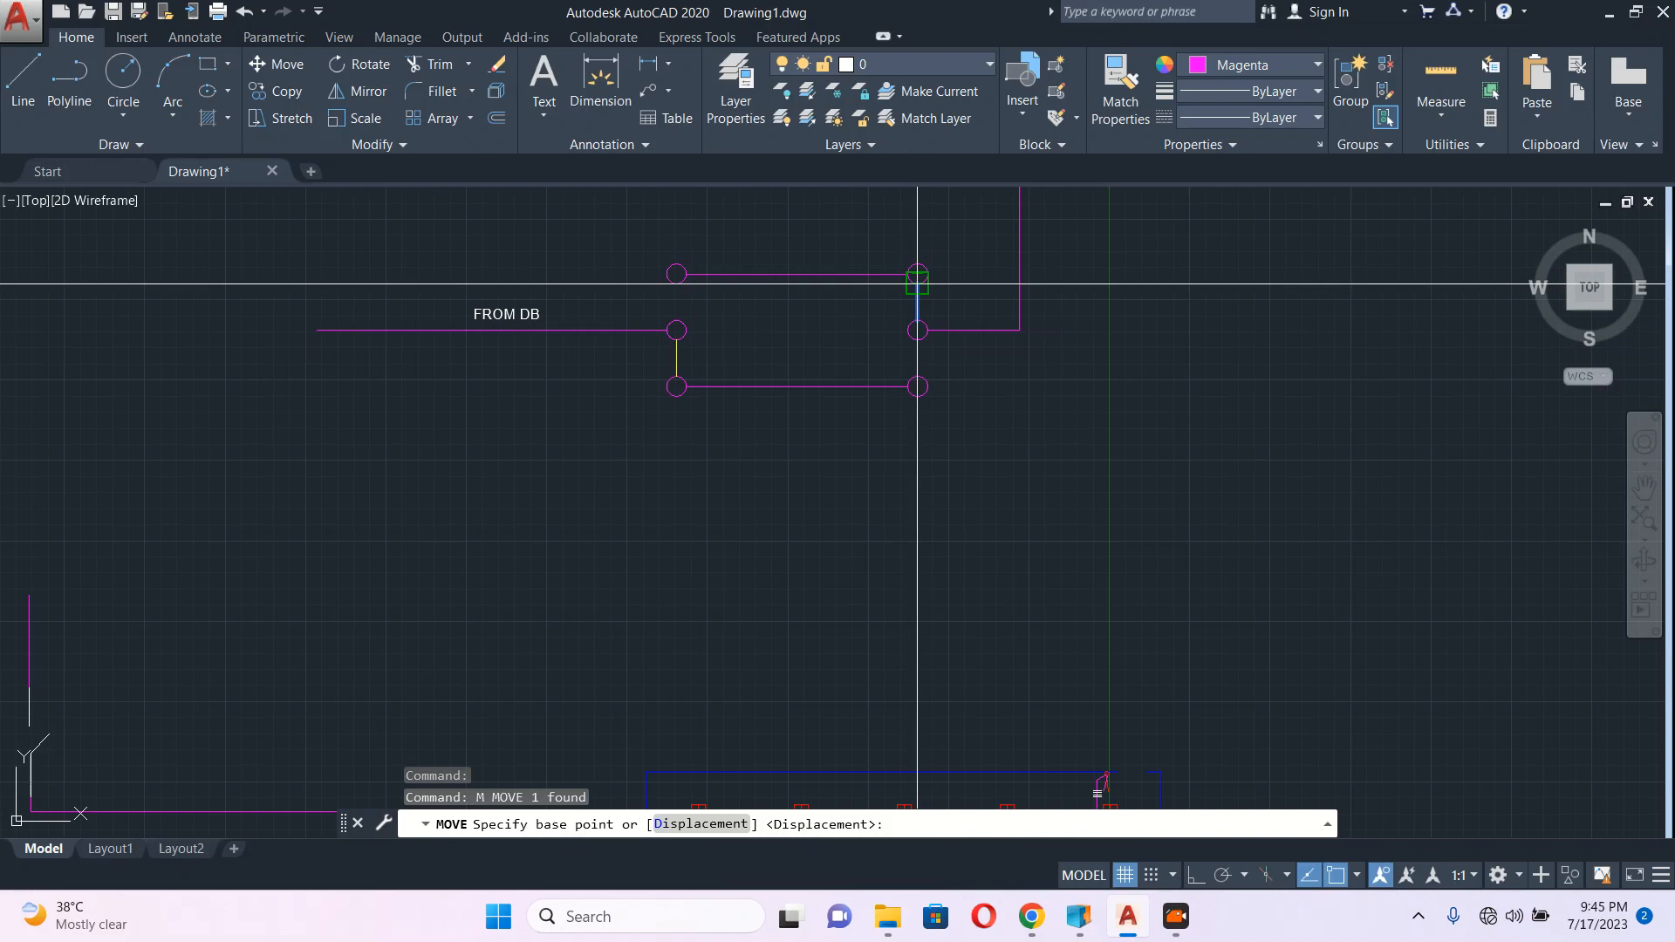
click(916, 283)
click(914, 342)
key(Escape)
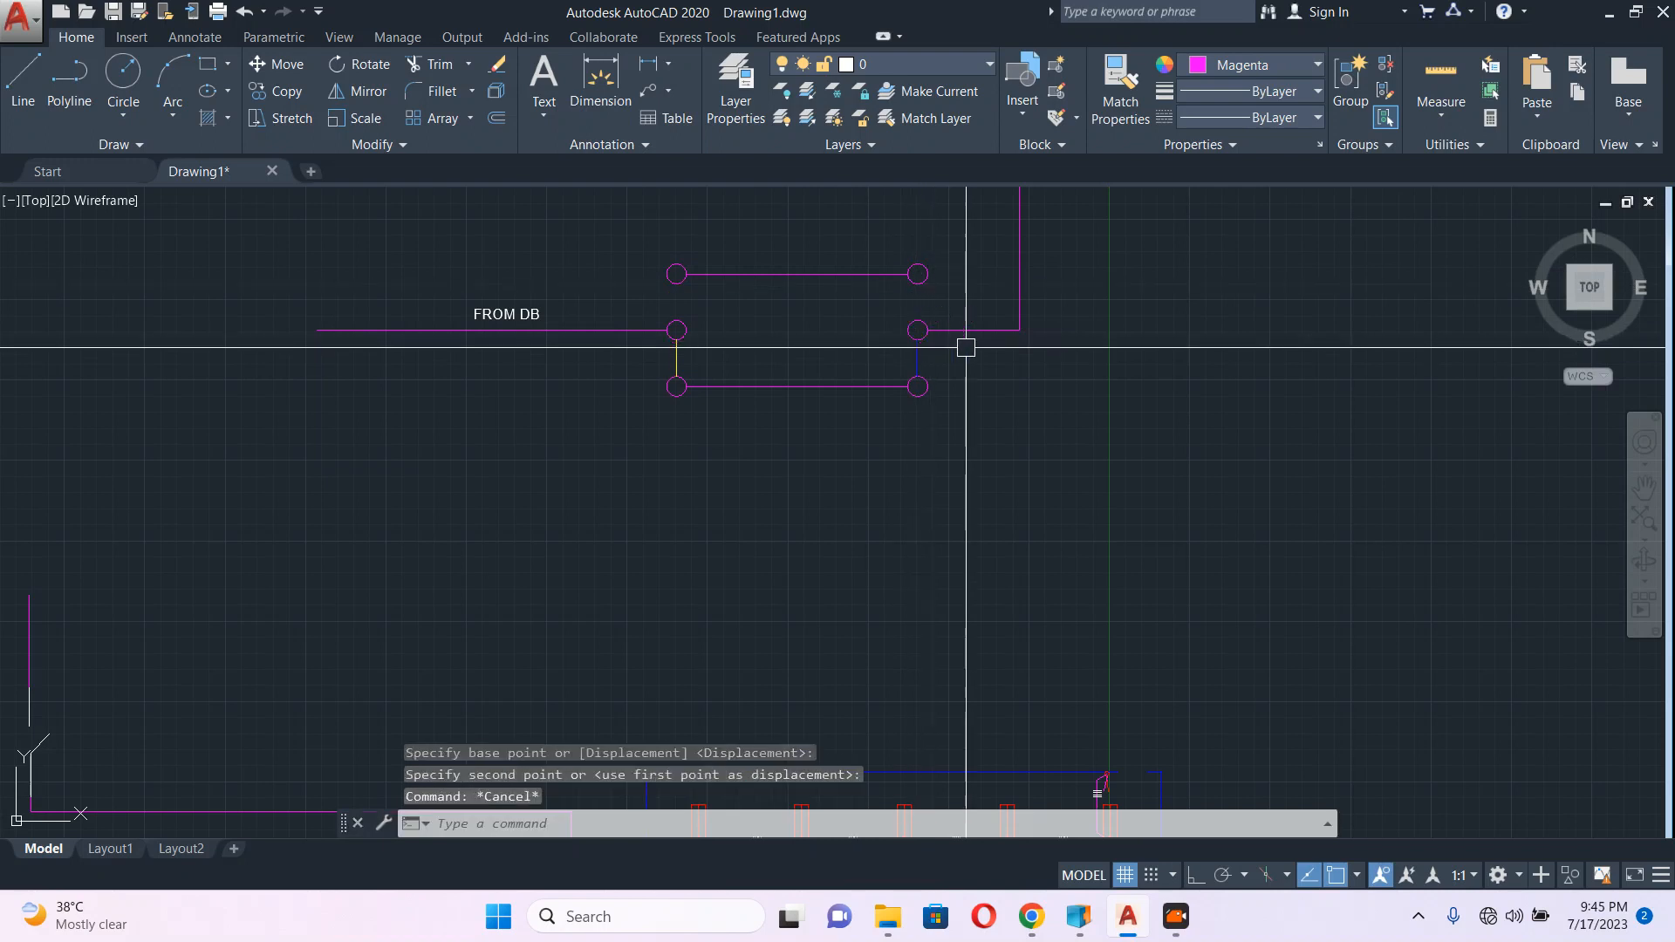
Step: Move the yellow connecting line up so it joins the schematic's left middle and left upper circles
scroll(960, 349, down, 4)
scroll(847, 349, up, 6)
click(842, 363)
text(m)
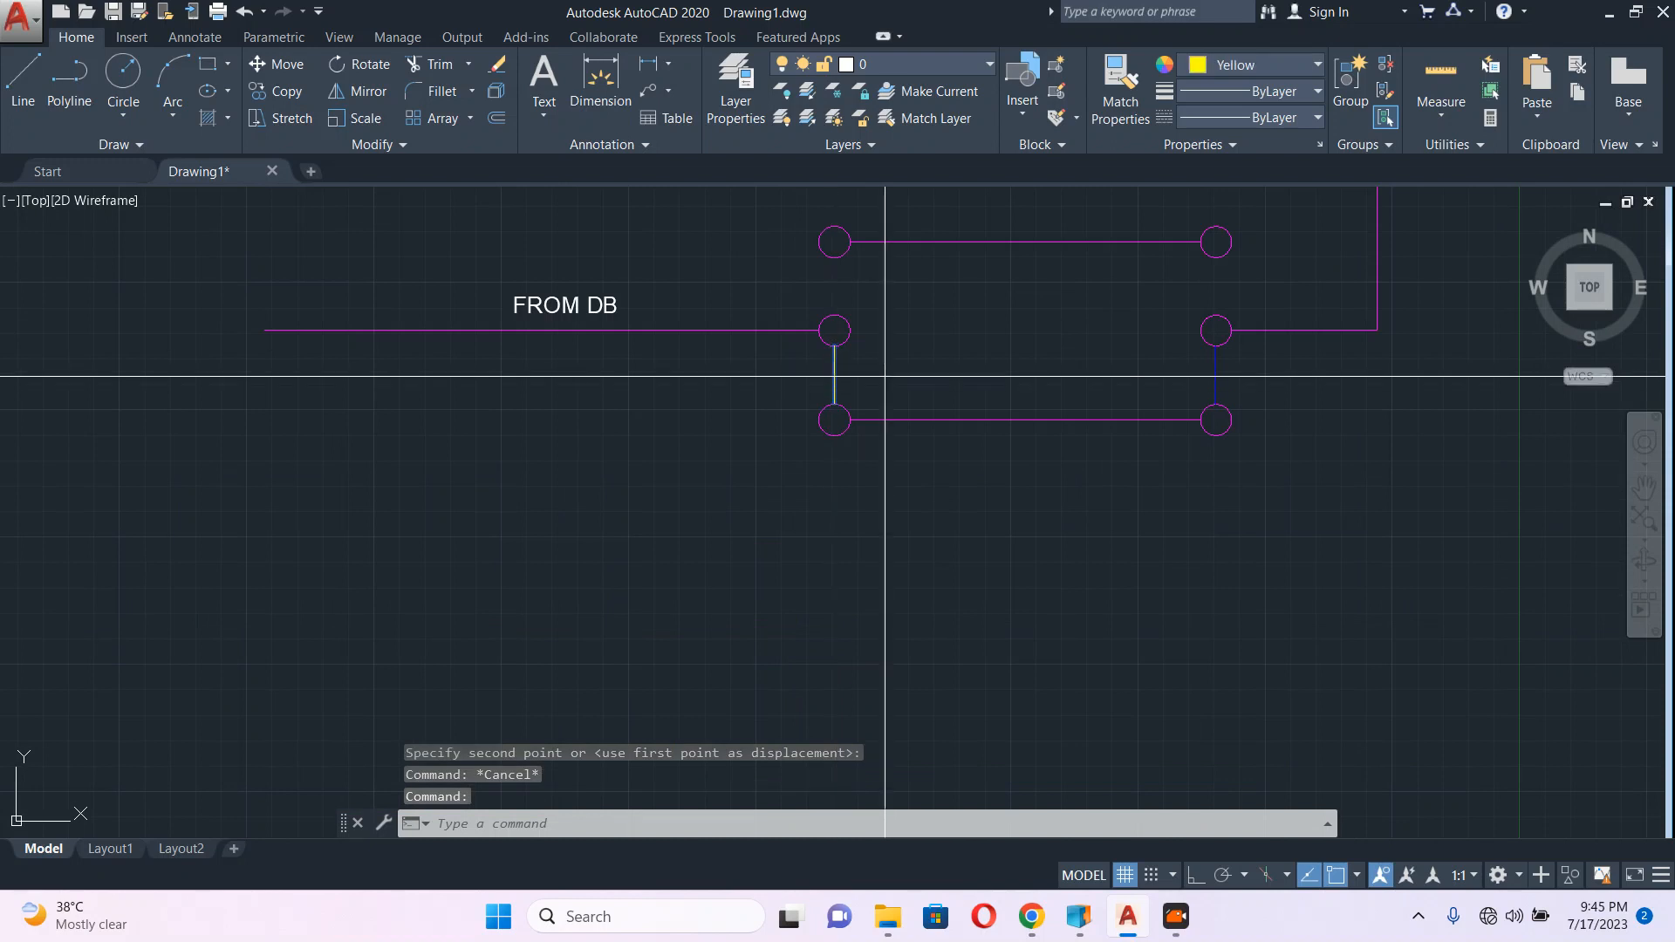
key(Return)
click(834, 345)
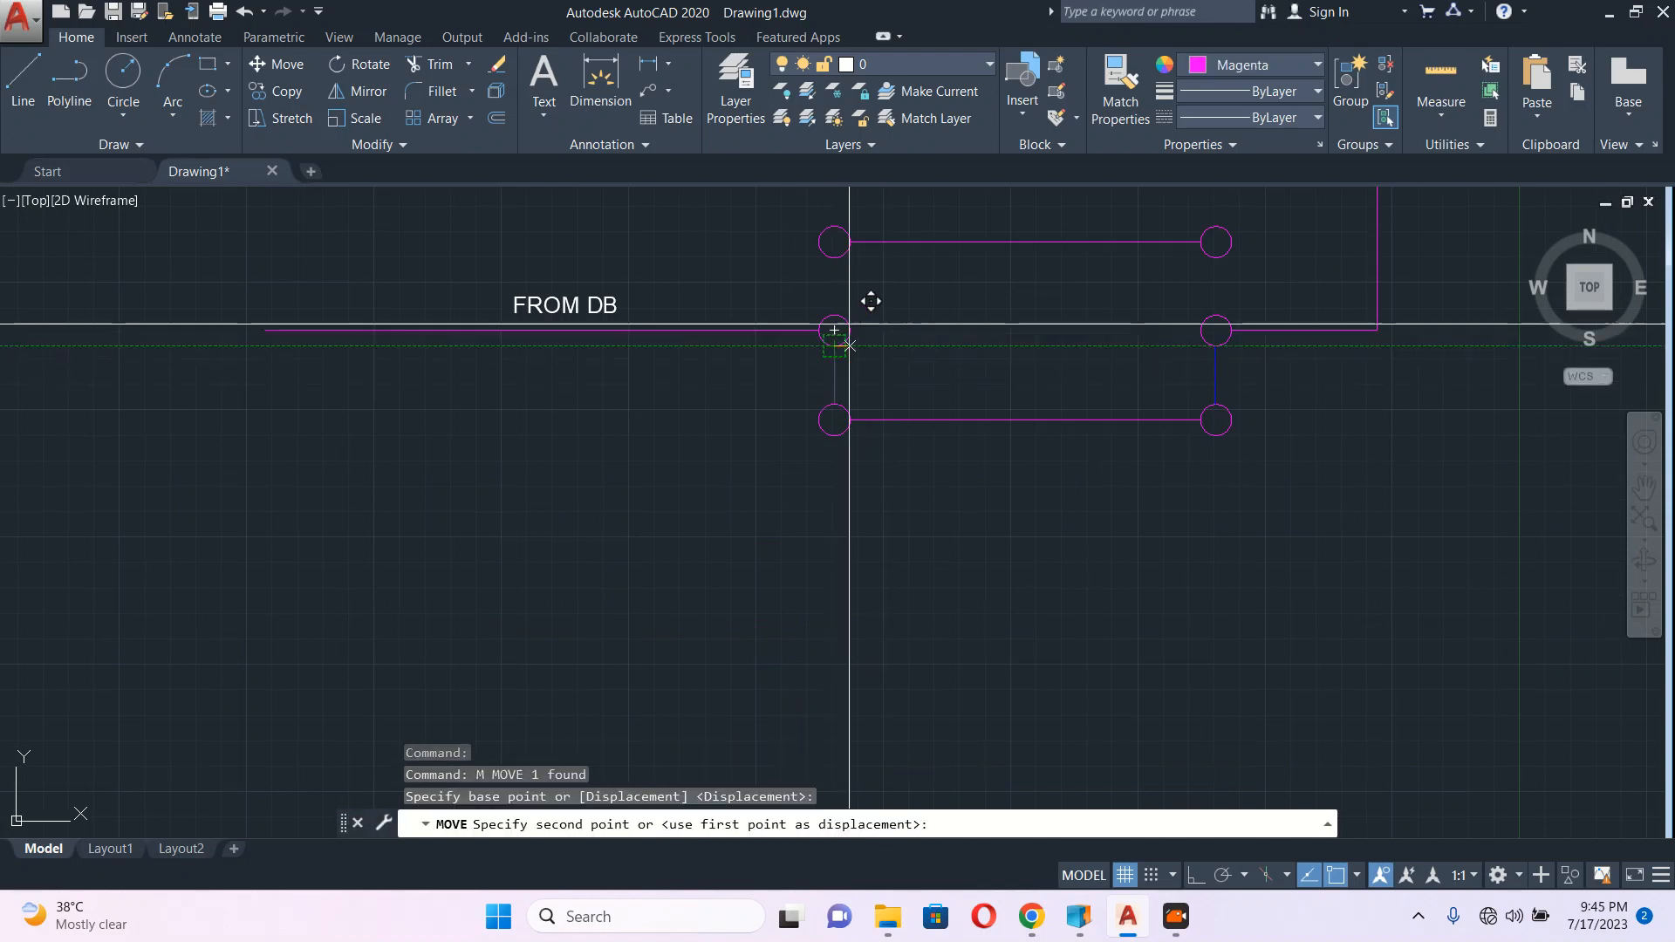
click(834, 263)
key(Escape)
scroll(835, 263, down, 5)
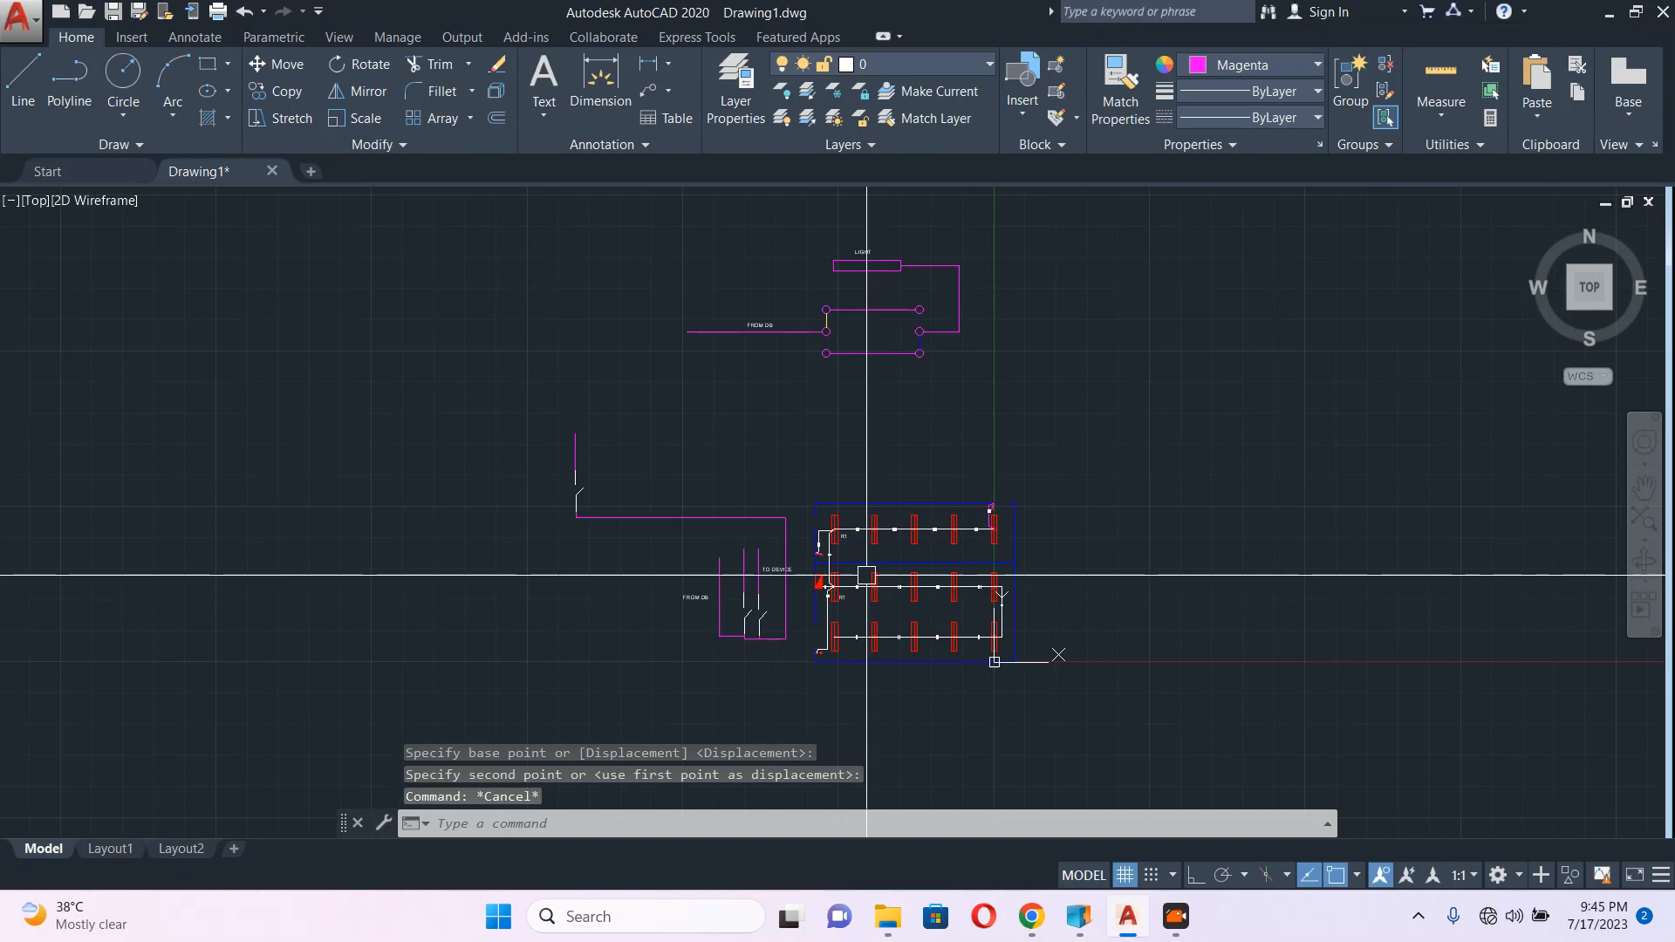
scroll(897, 367, up, 3)
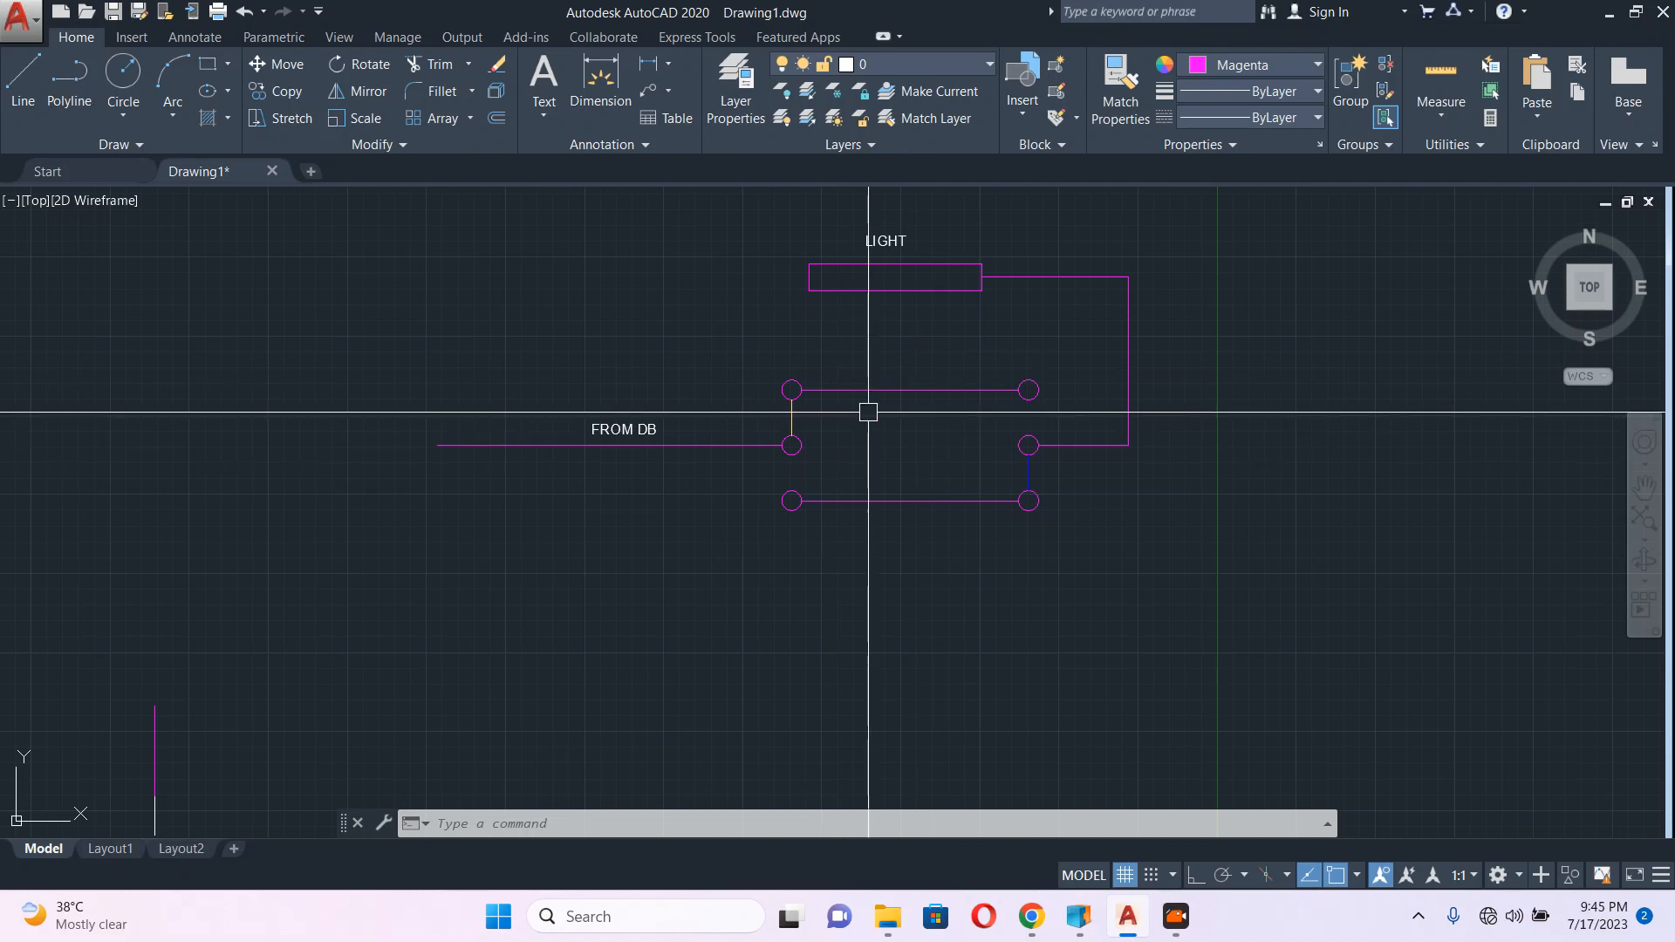
scroll(960, 495, down, 3)
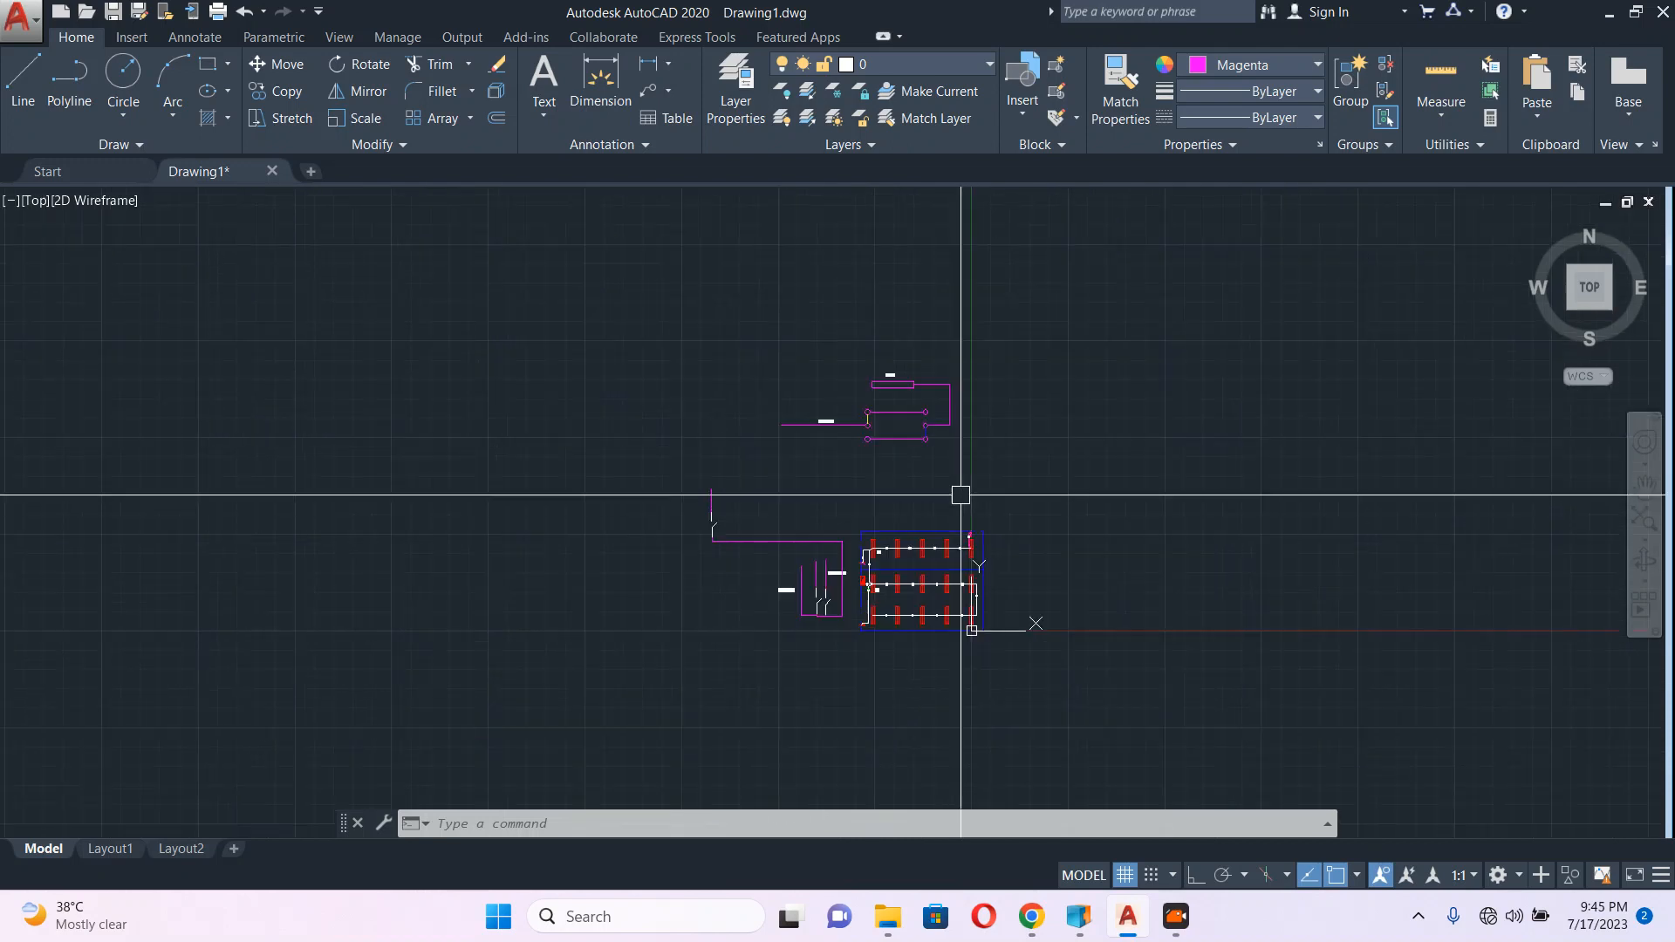
scroll(964, 561, up, 6)
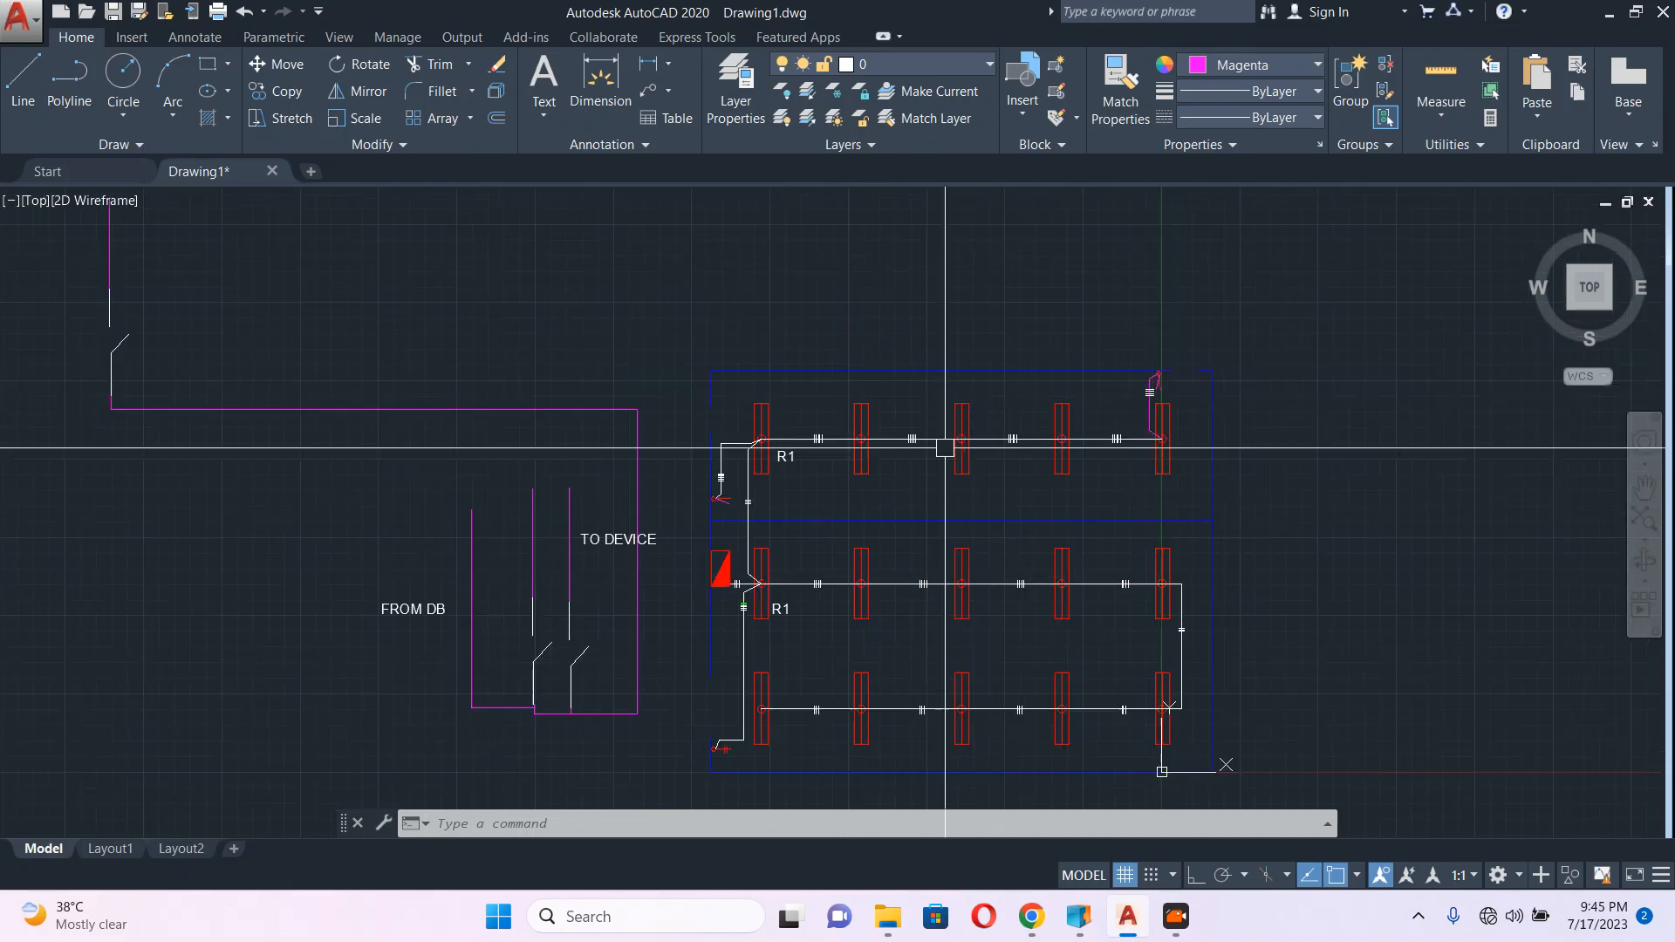
Step: Examine how the two-way switch schematic relates to the switch positions and wiring in both rooms of the lighting plan
middle_drag(883, 254, 945, 517)
scroll(929, 463, down, 2)
scroll(914, 292, up, 4)
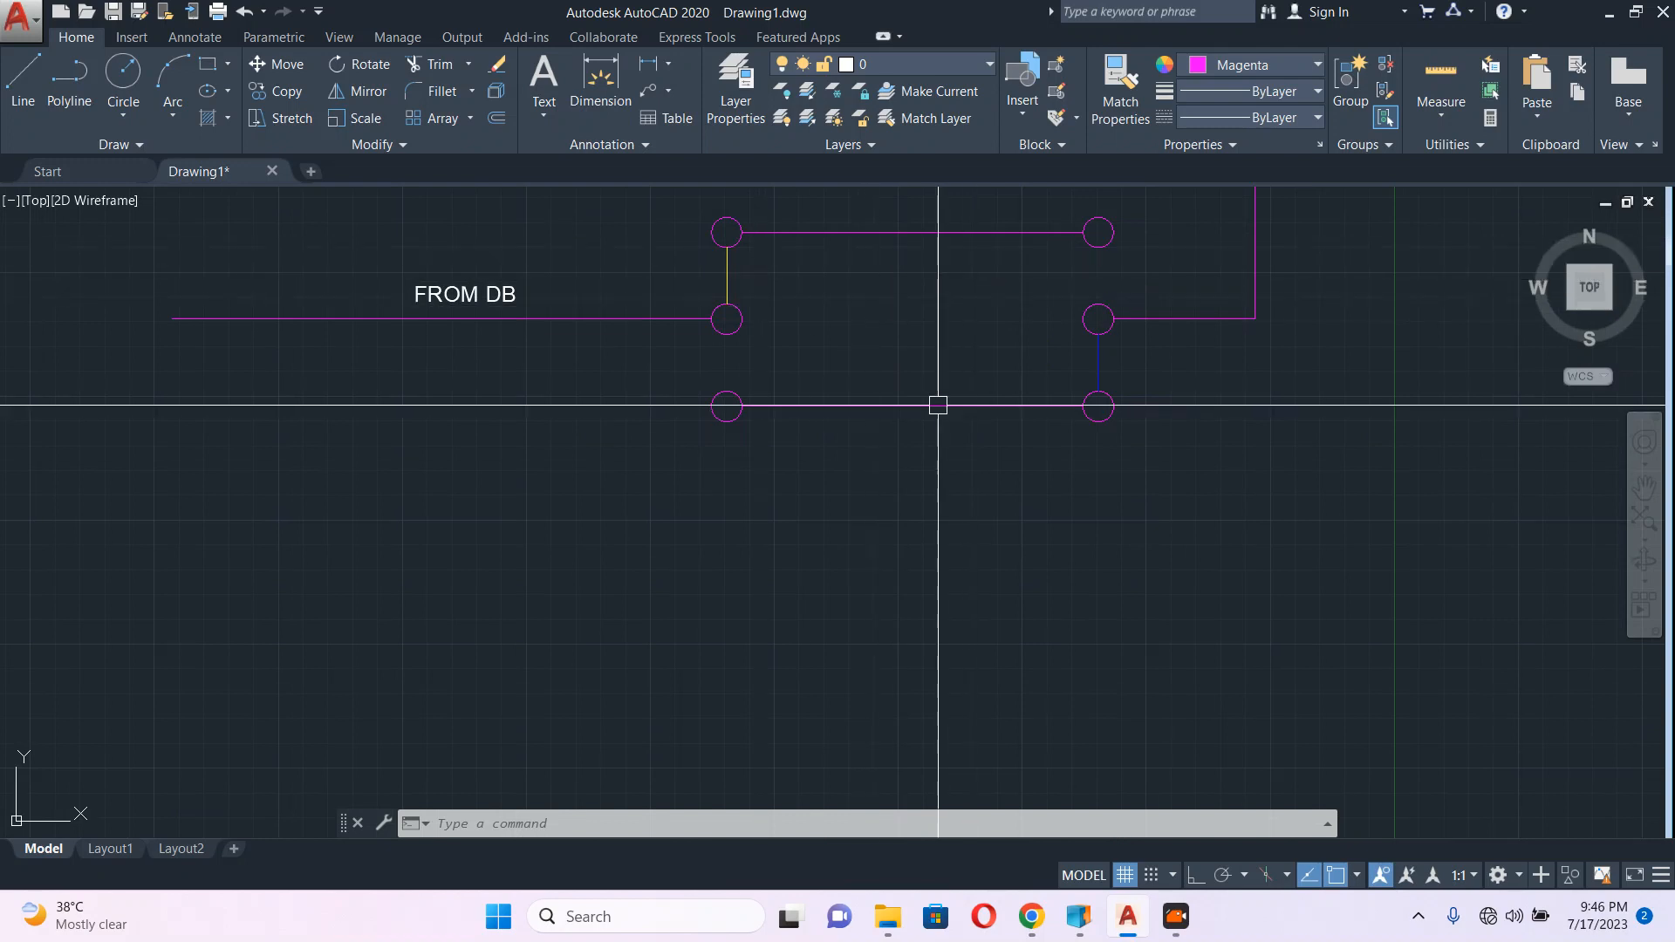
scroll(872, 349, down, 4)
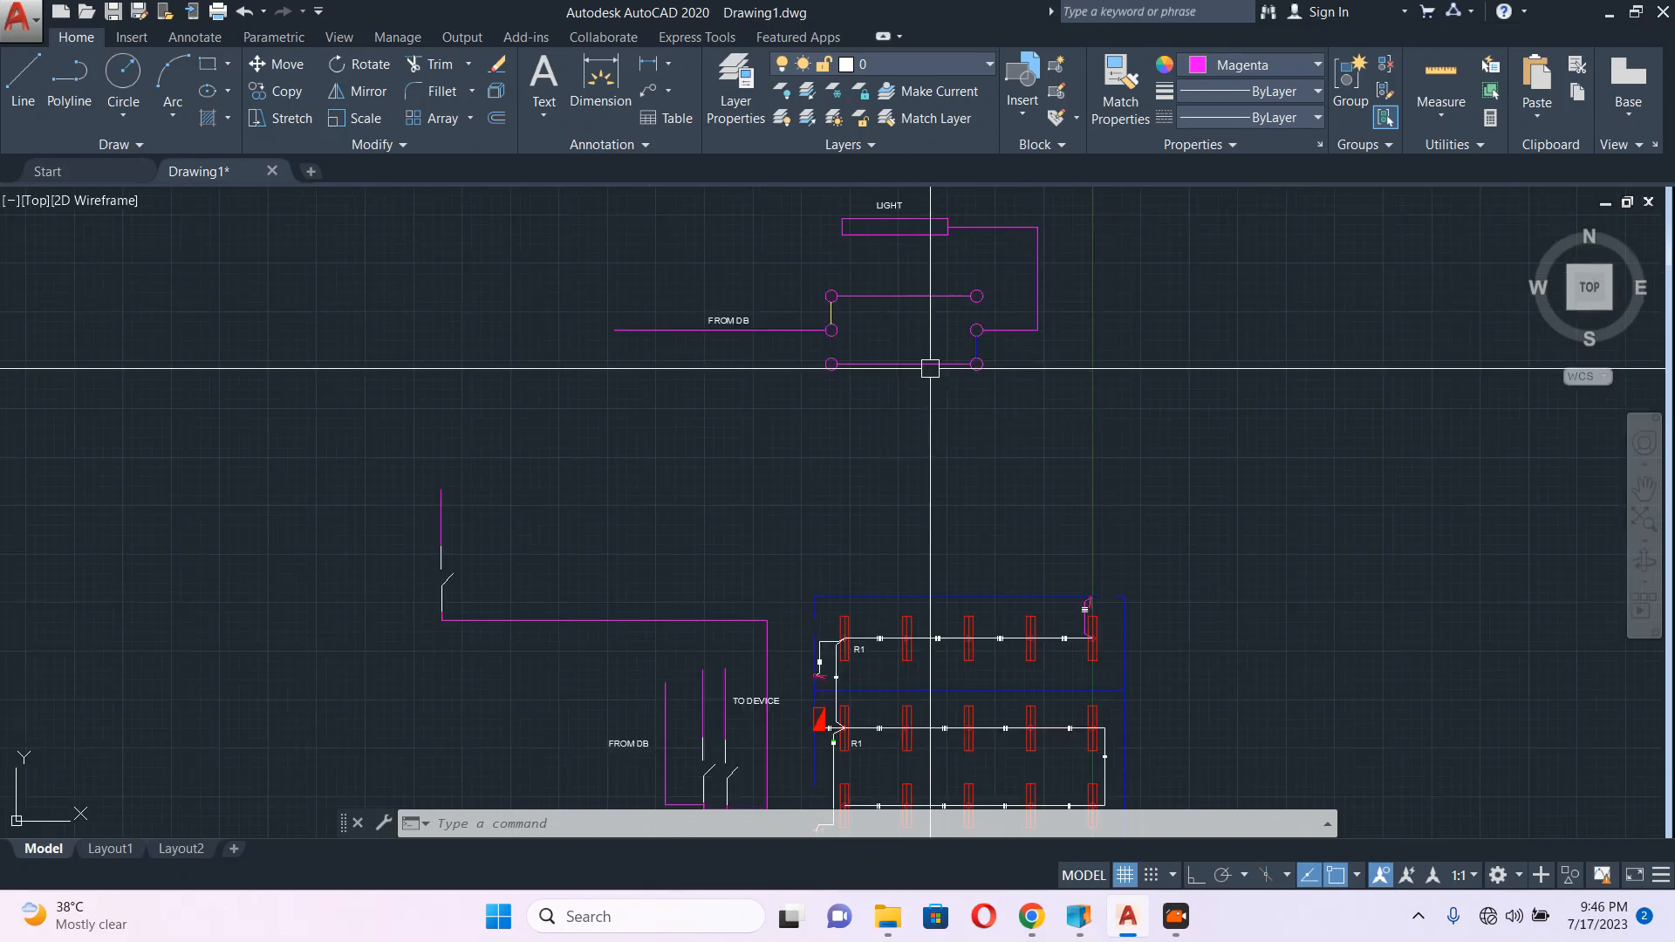
middle_drag(948, 441, 893, 306)
scroll(772, 709, up, 5)
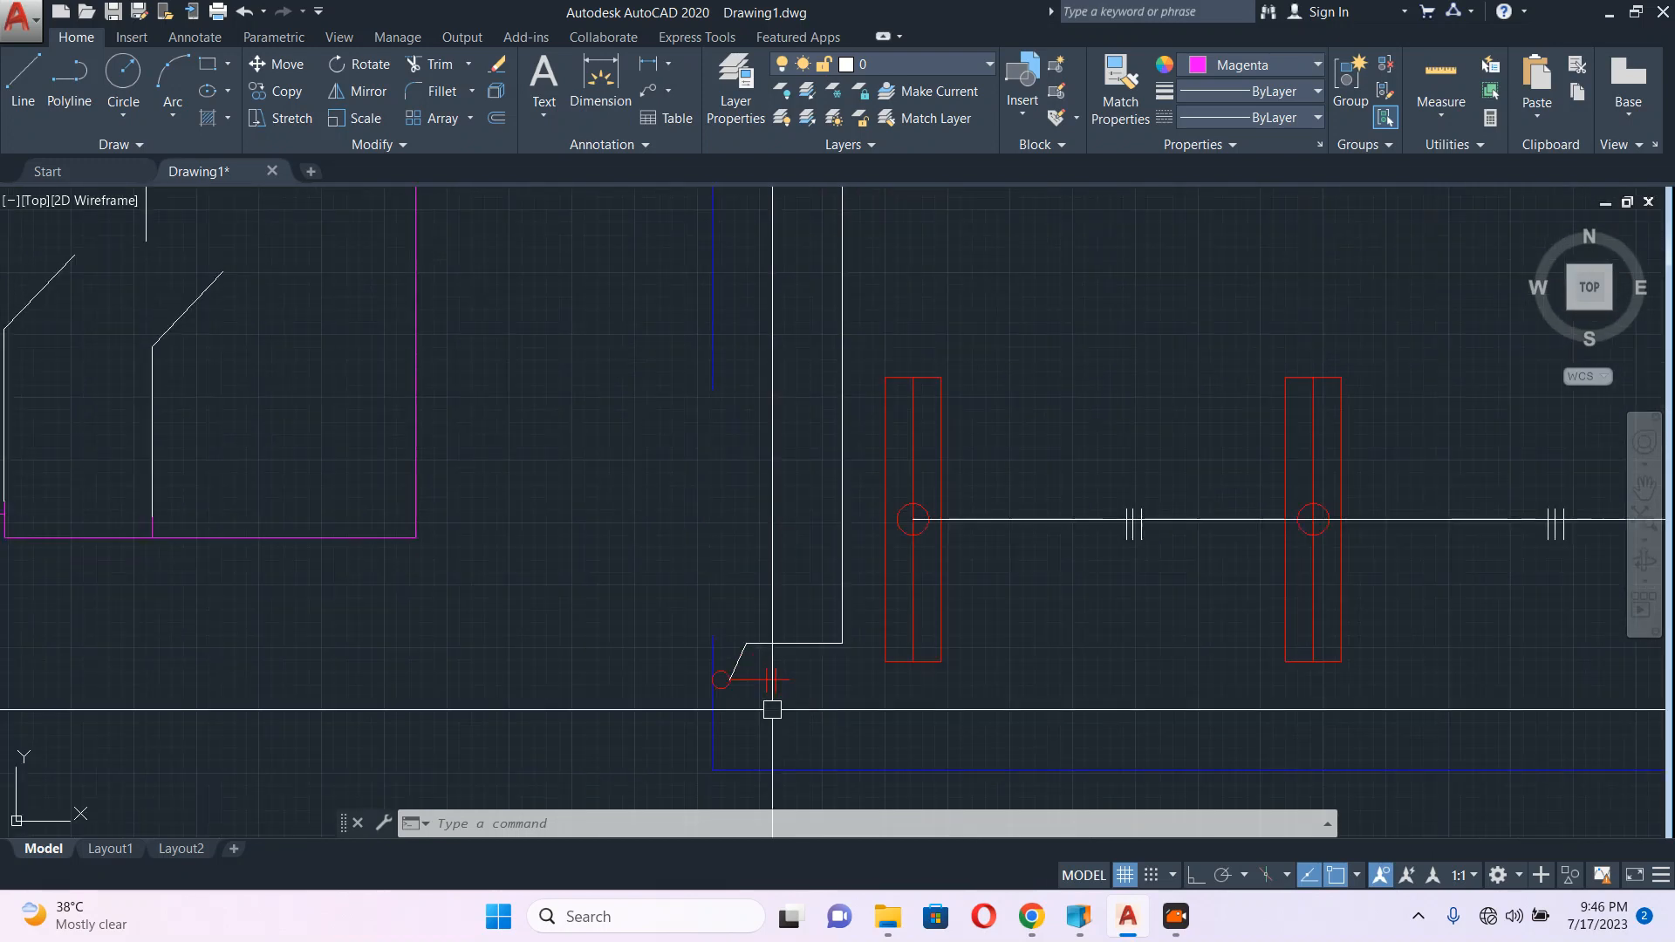
scroll(735, 650, down, 4)
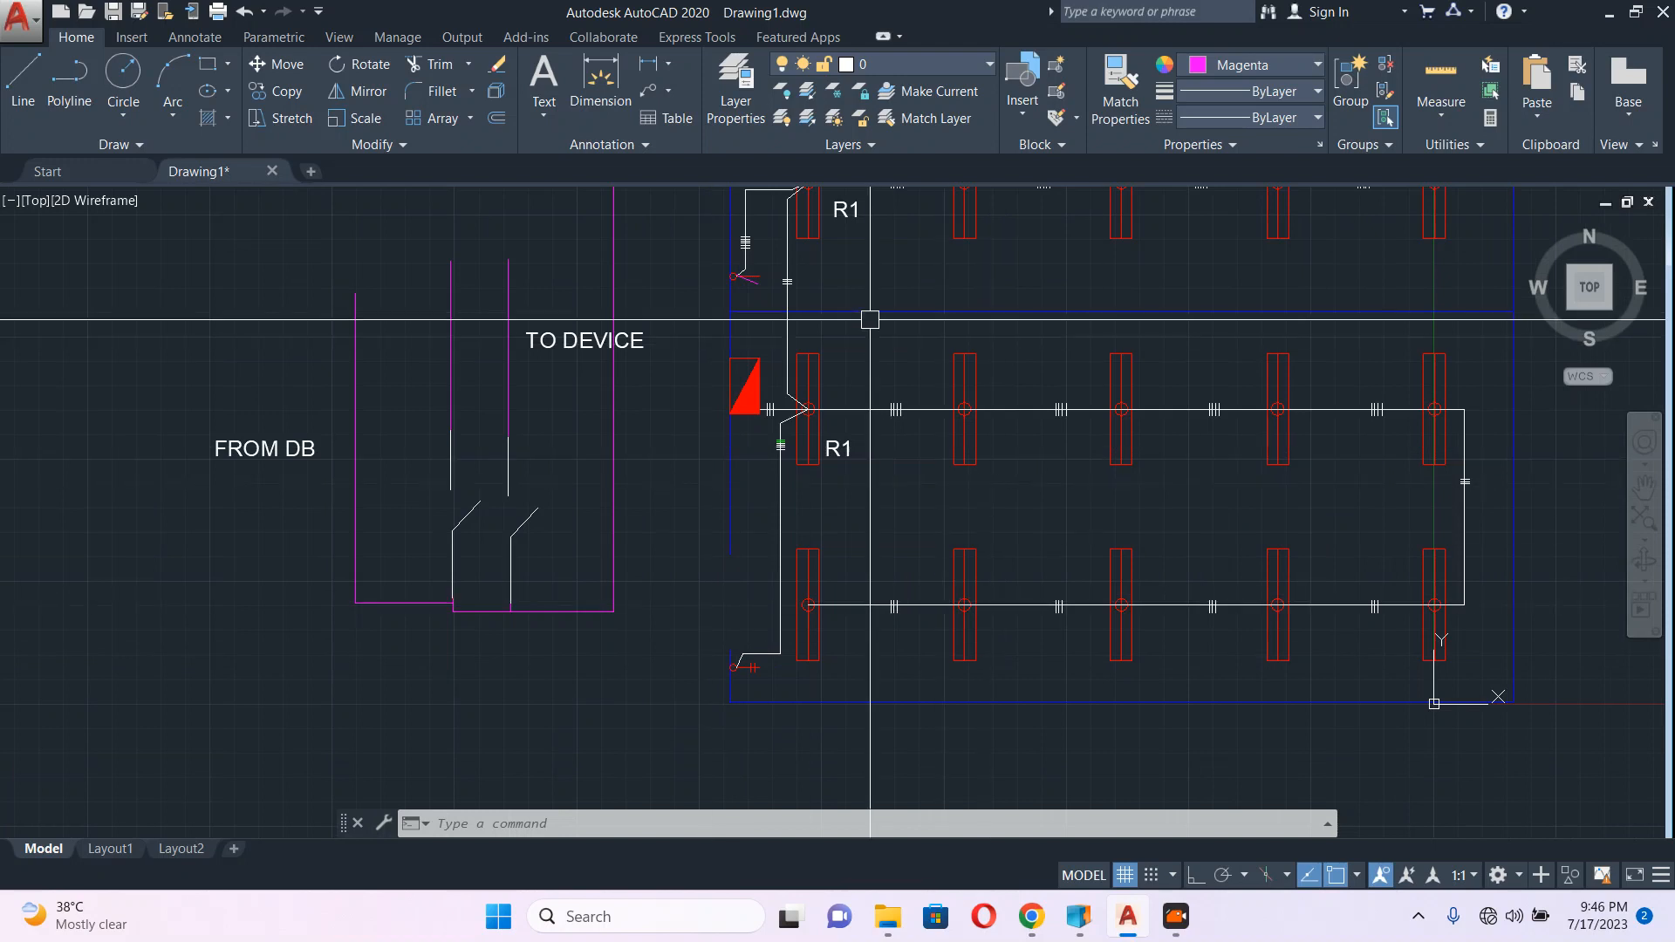
middle_drag(867, 321, 845, 576)
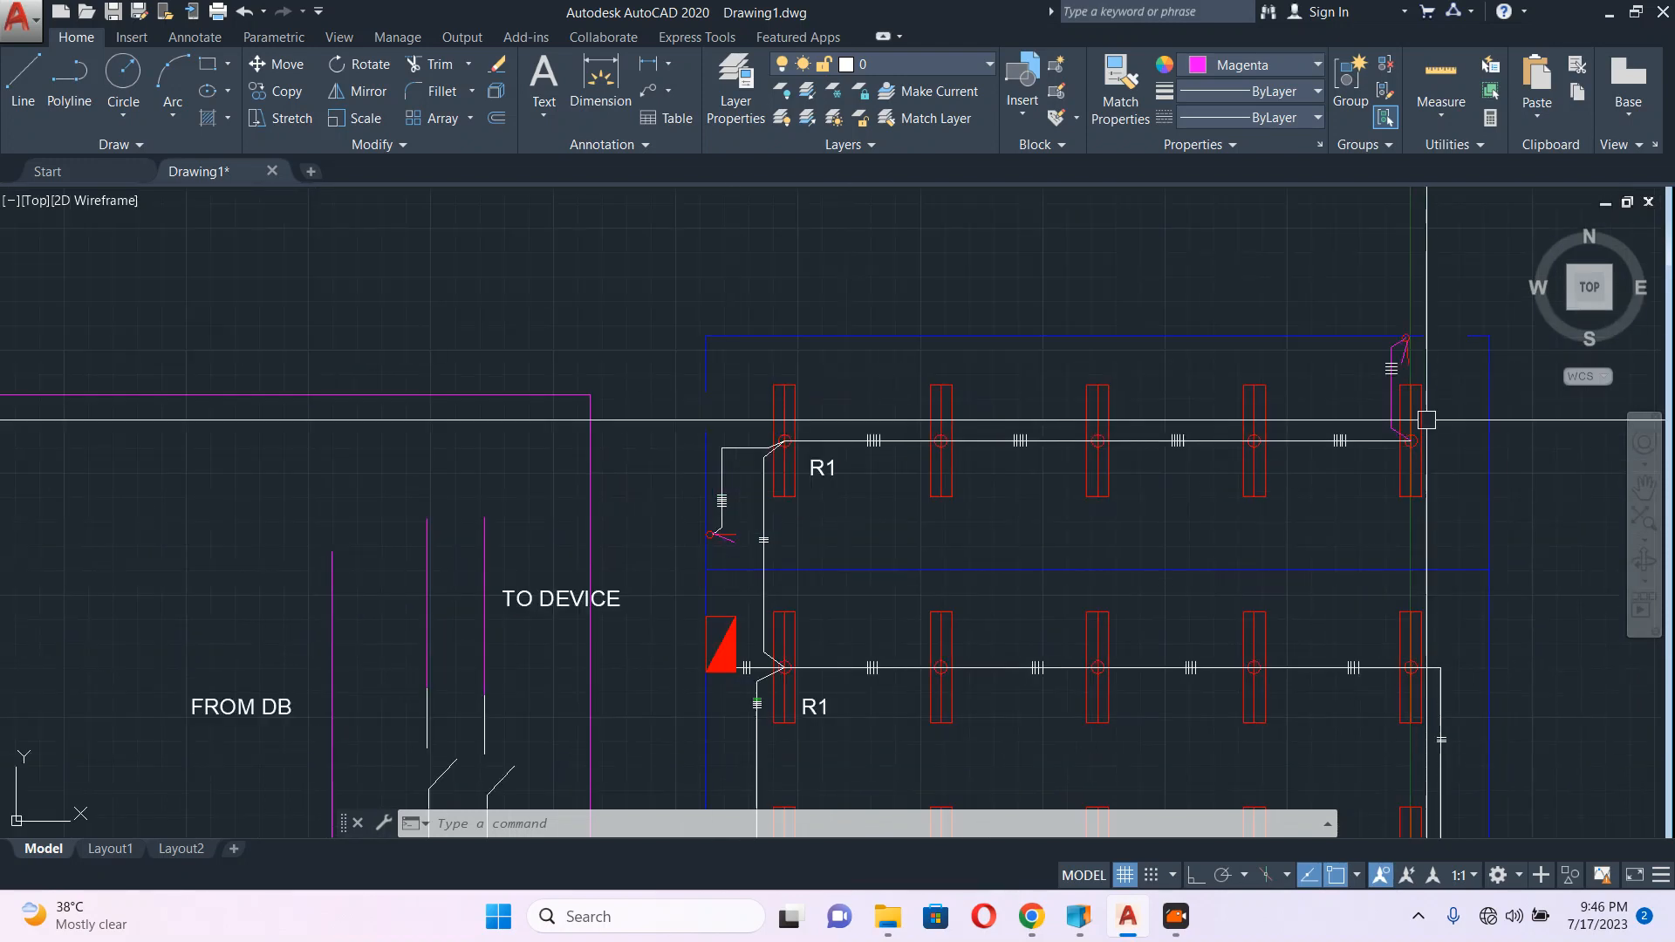
middle_drag(1091, 227, 1143, 505)
scroll(1144, 514, down, 2)
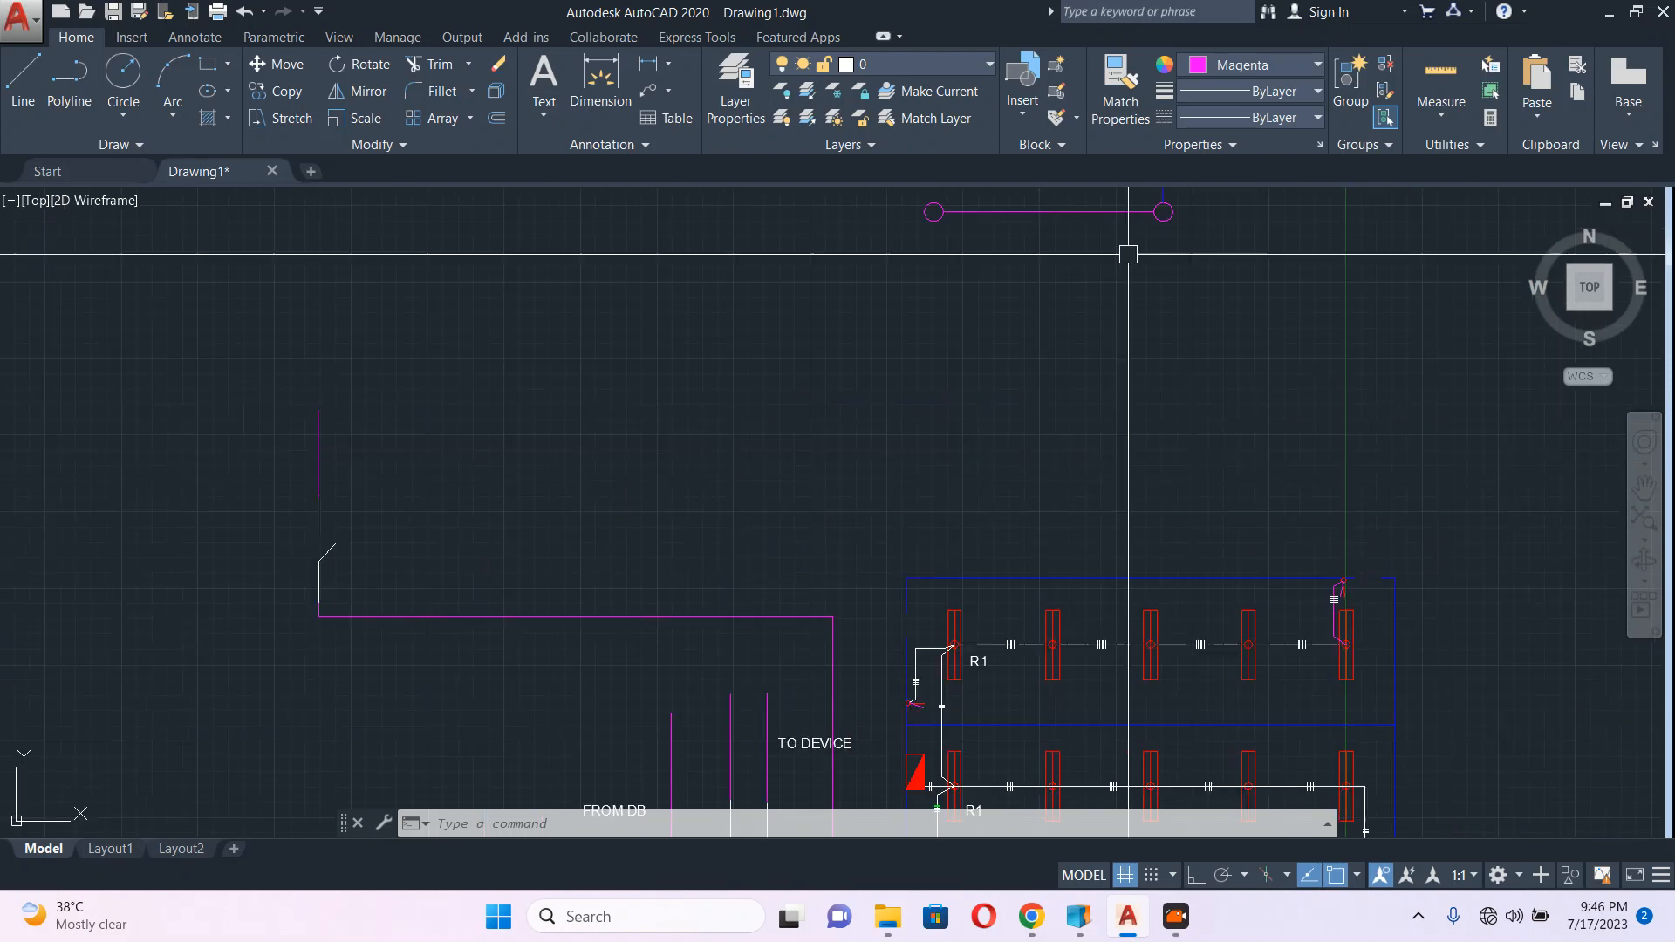
mouse_move(1098, 291)
middle_down()
mouse_move(1017, 400)
mouse_move(1002, 458)
mouse_move(1080, 463)
mouse_move(979, 214)
middle_up()
scroll(1079, 463, down, 2)
scroll(842, 622, up, 4)
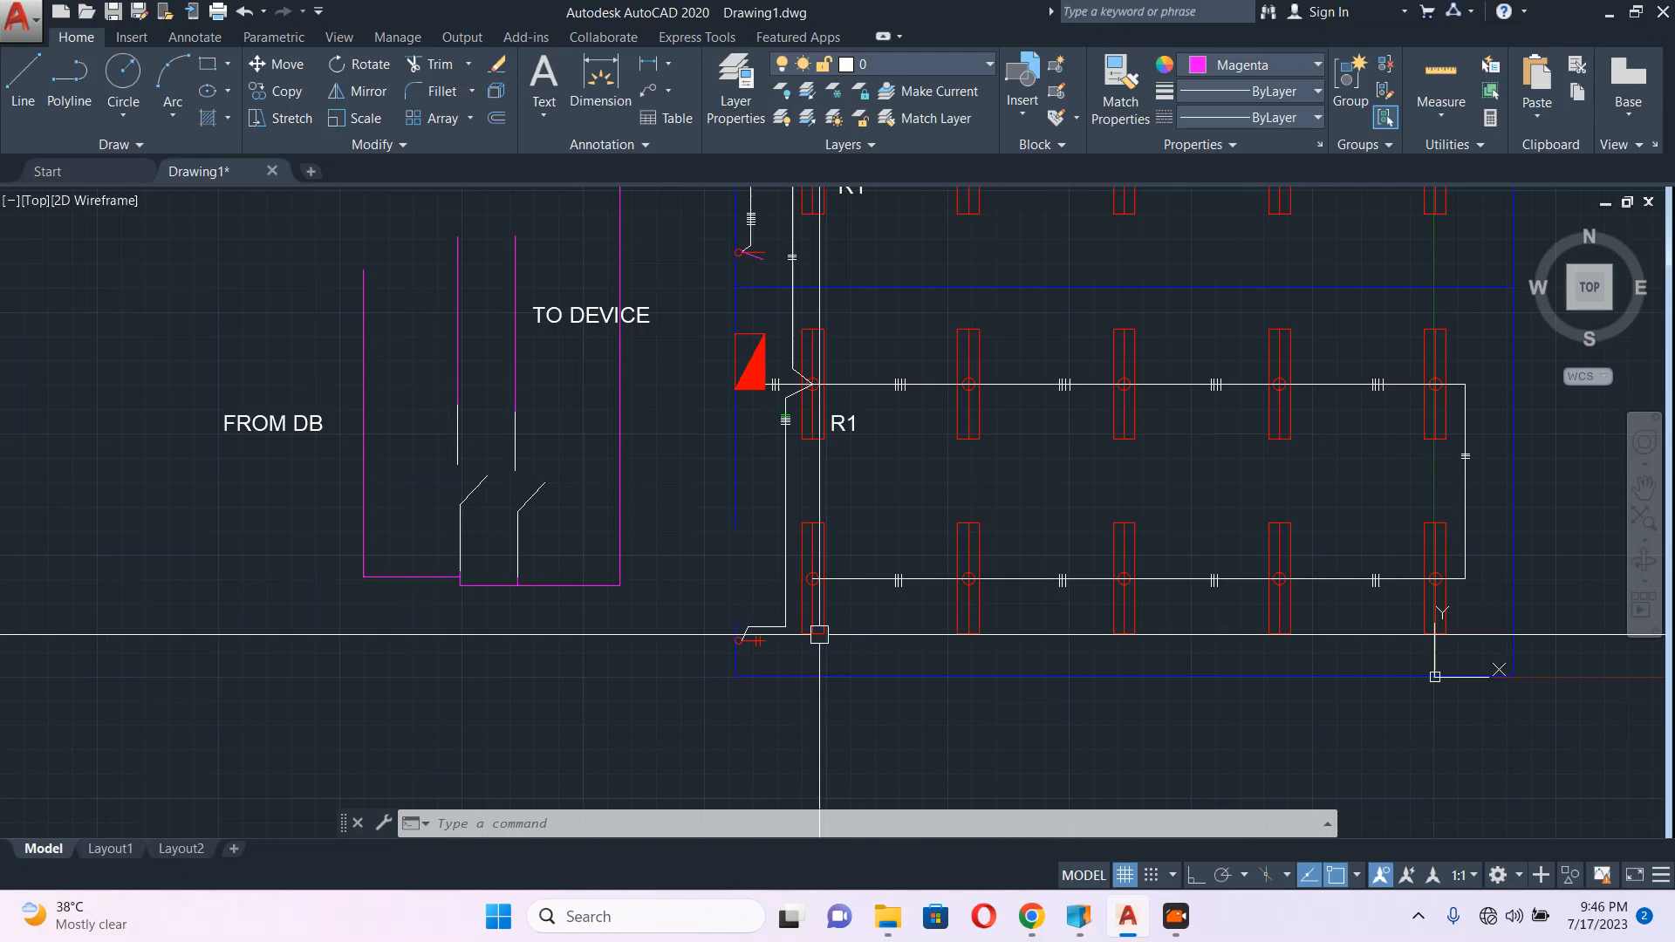
Step: Erase the red switch symbol in the lower-left corner of the lower room, keeping the white wire that leads to it
scroll(732, 658, up, 2)
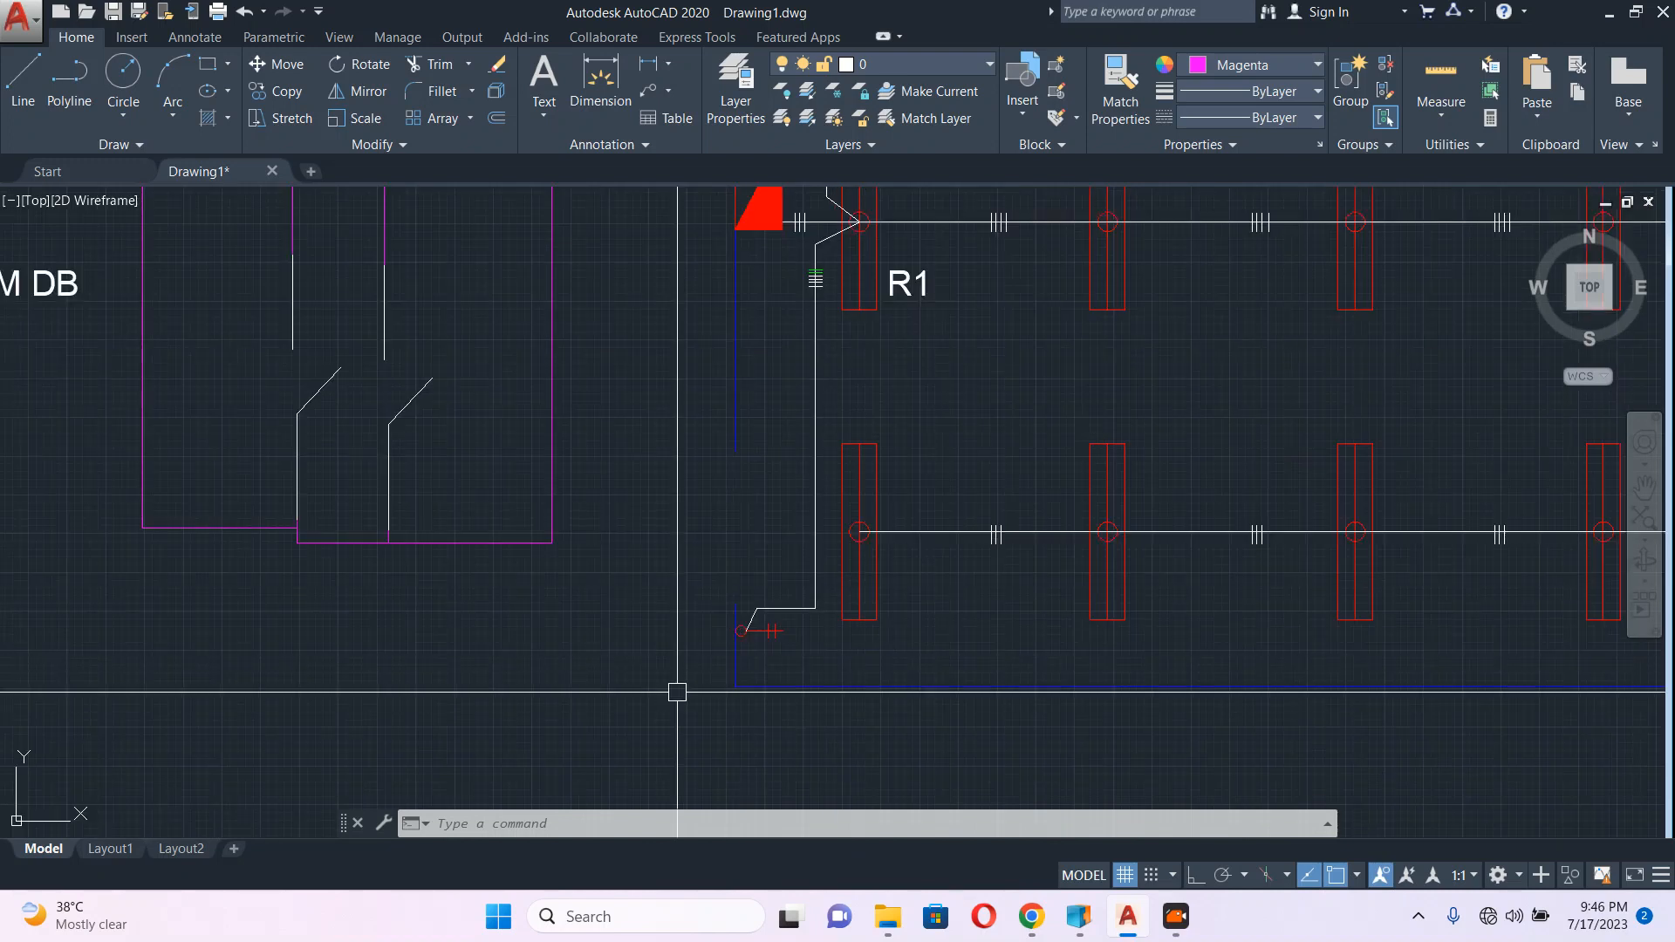
scroll(730, 640, up, 4)
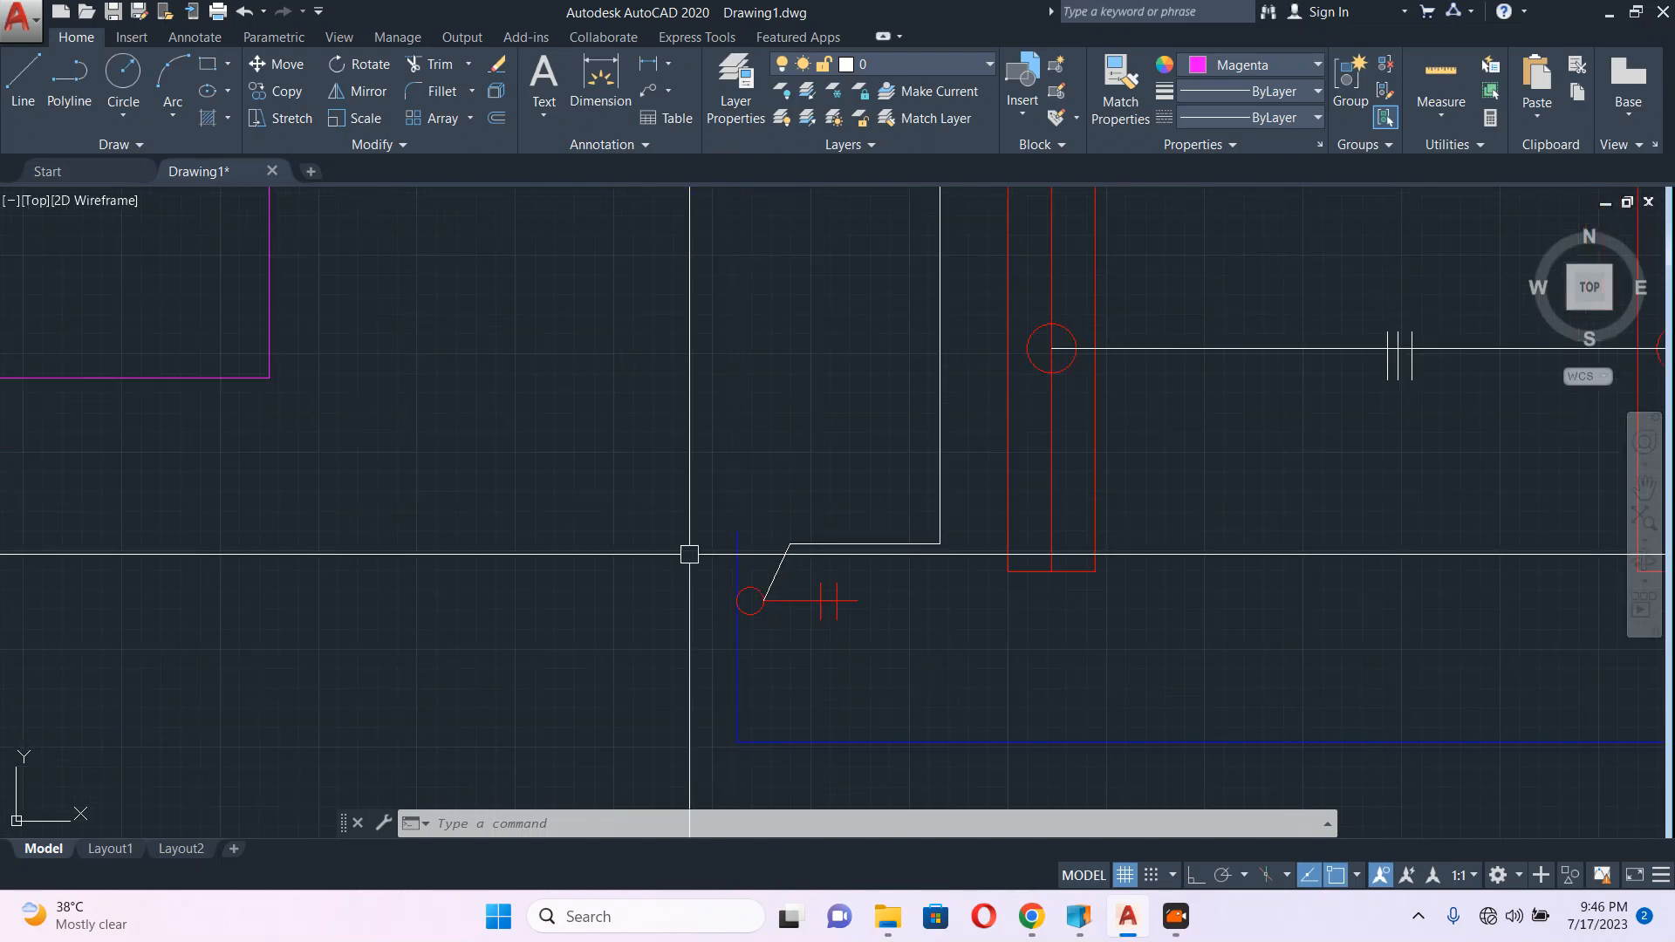
click(684, 579)
click(916, 669)
text(e)
key(Return)
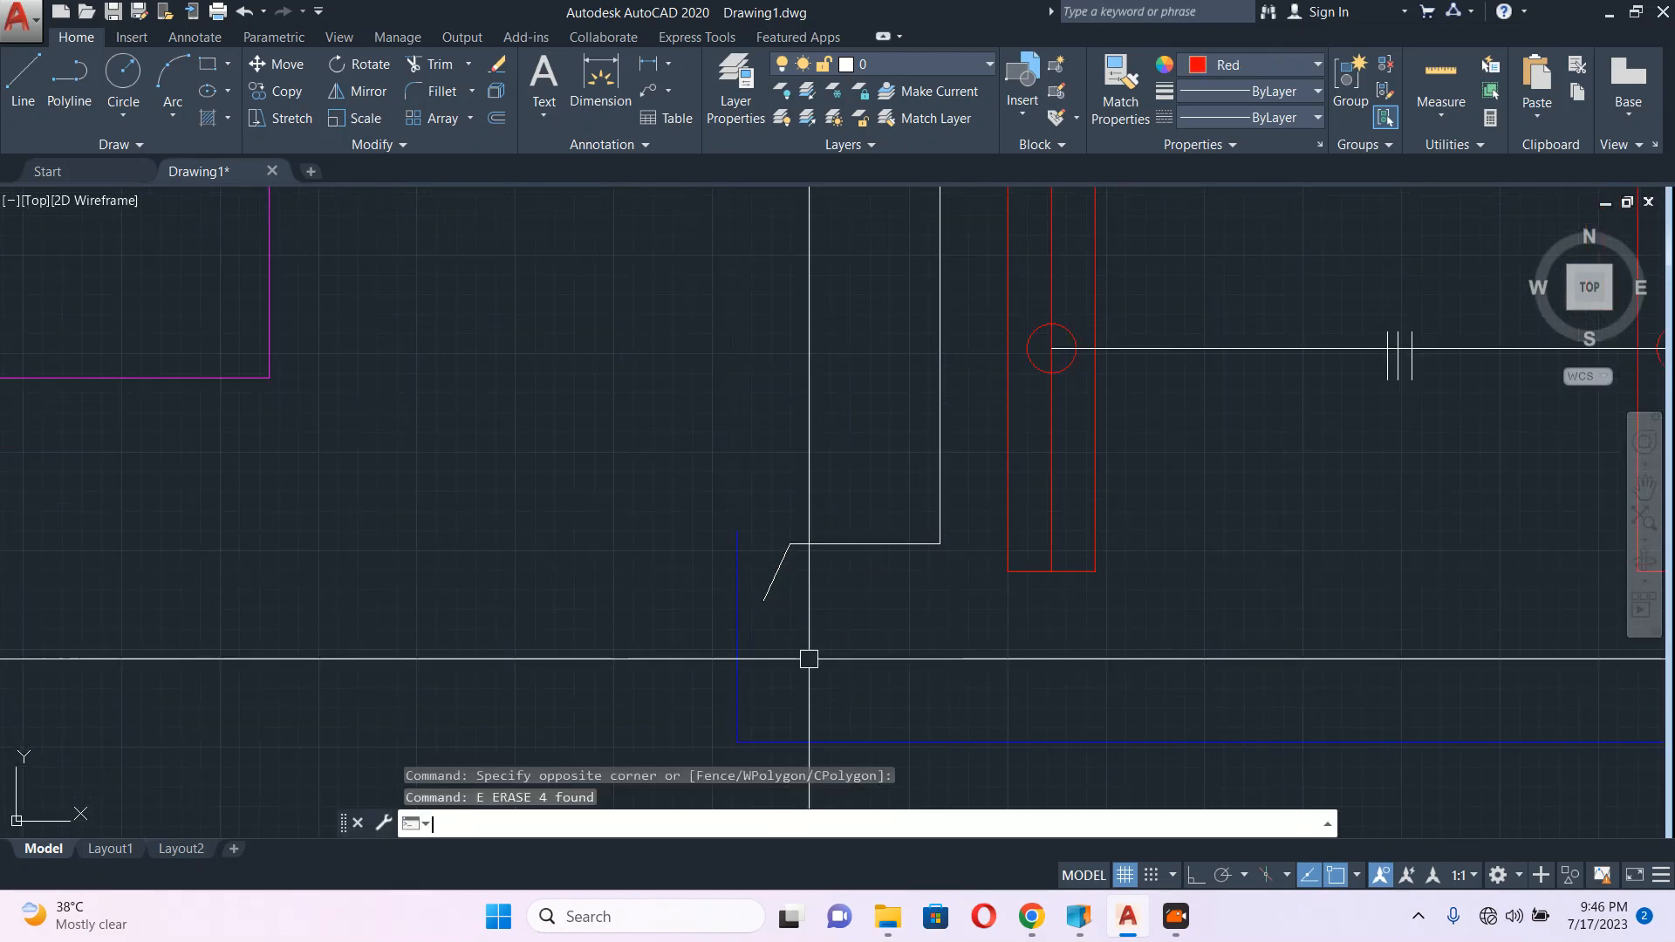
Step: Draw a small rectangle against the blue wall where the lower room's wire ends
text(rec)
scroll(767, 627, up, 4)
key(Return)
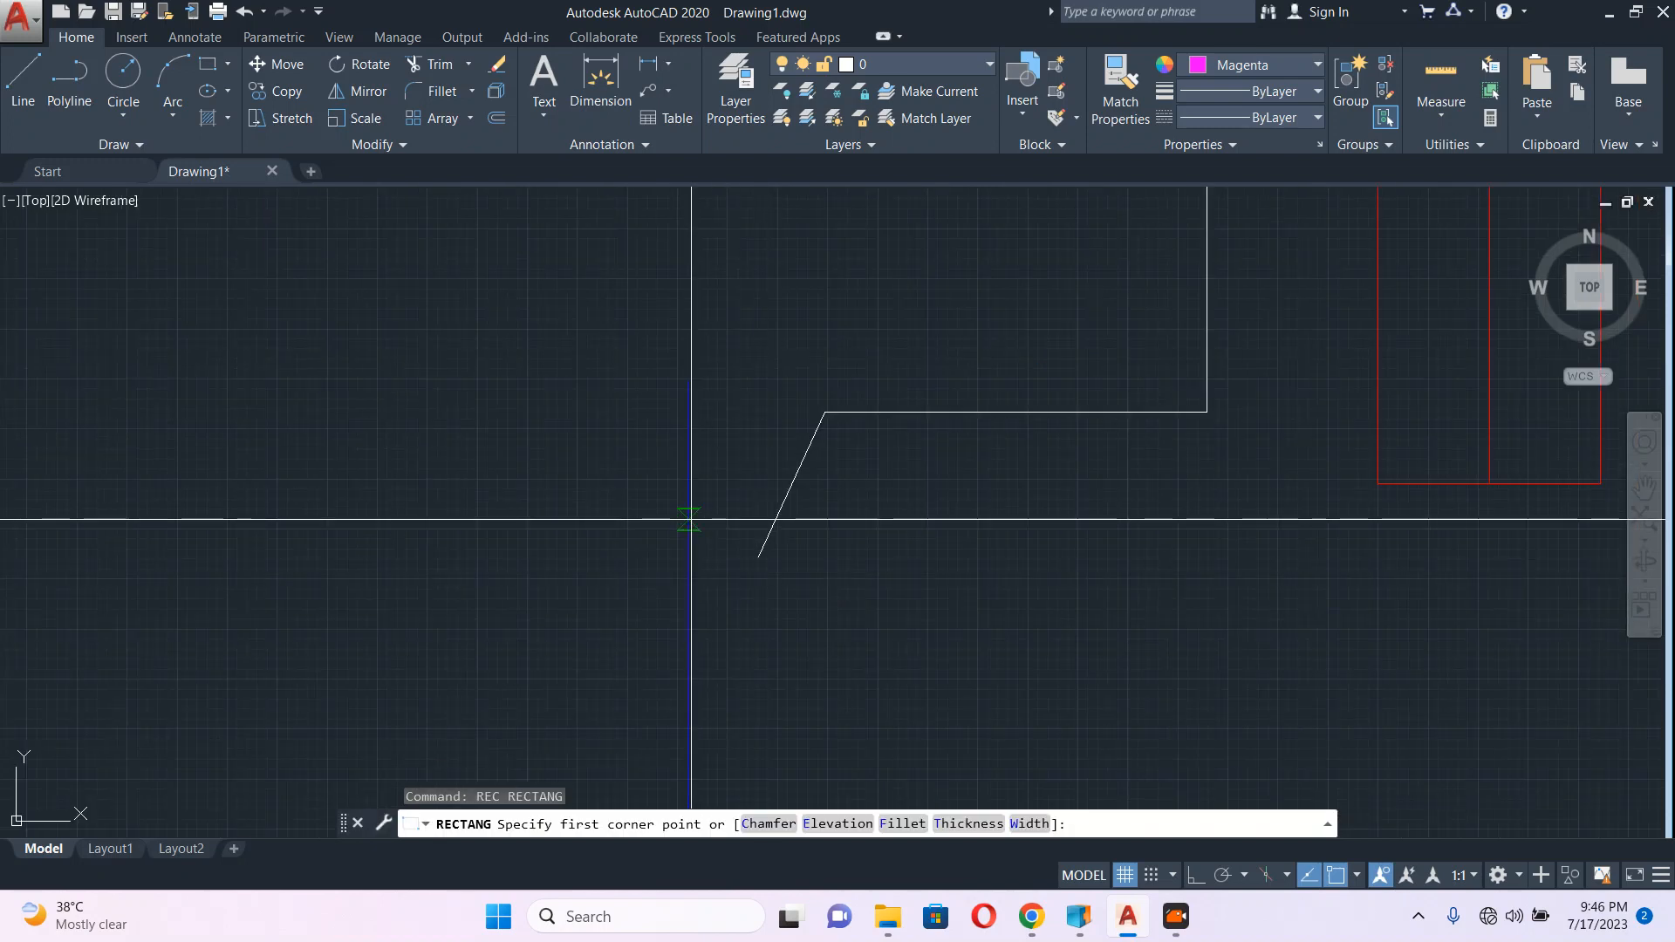
click(689, 520)
click(746, 640)
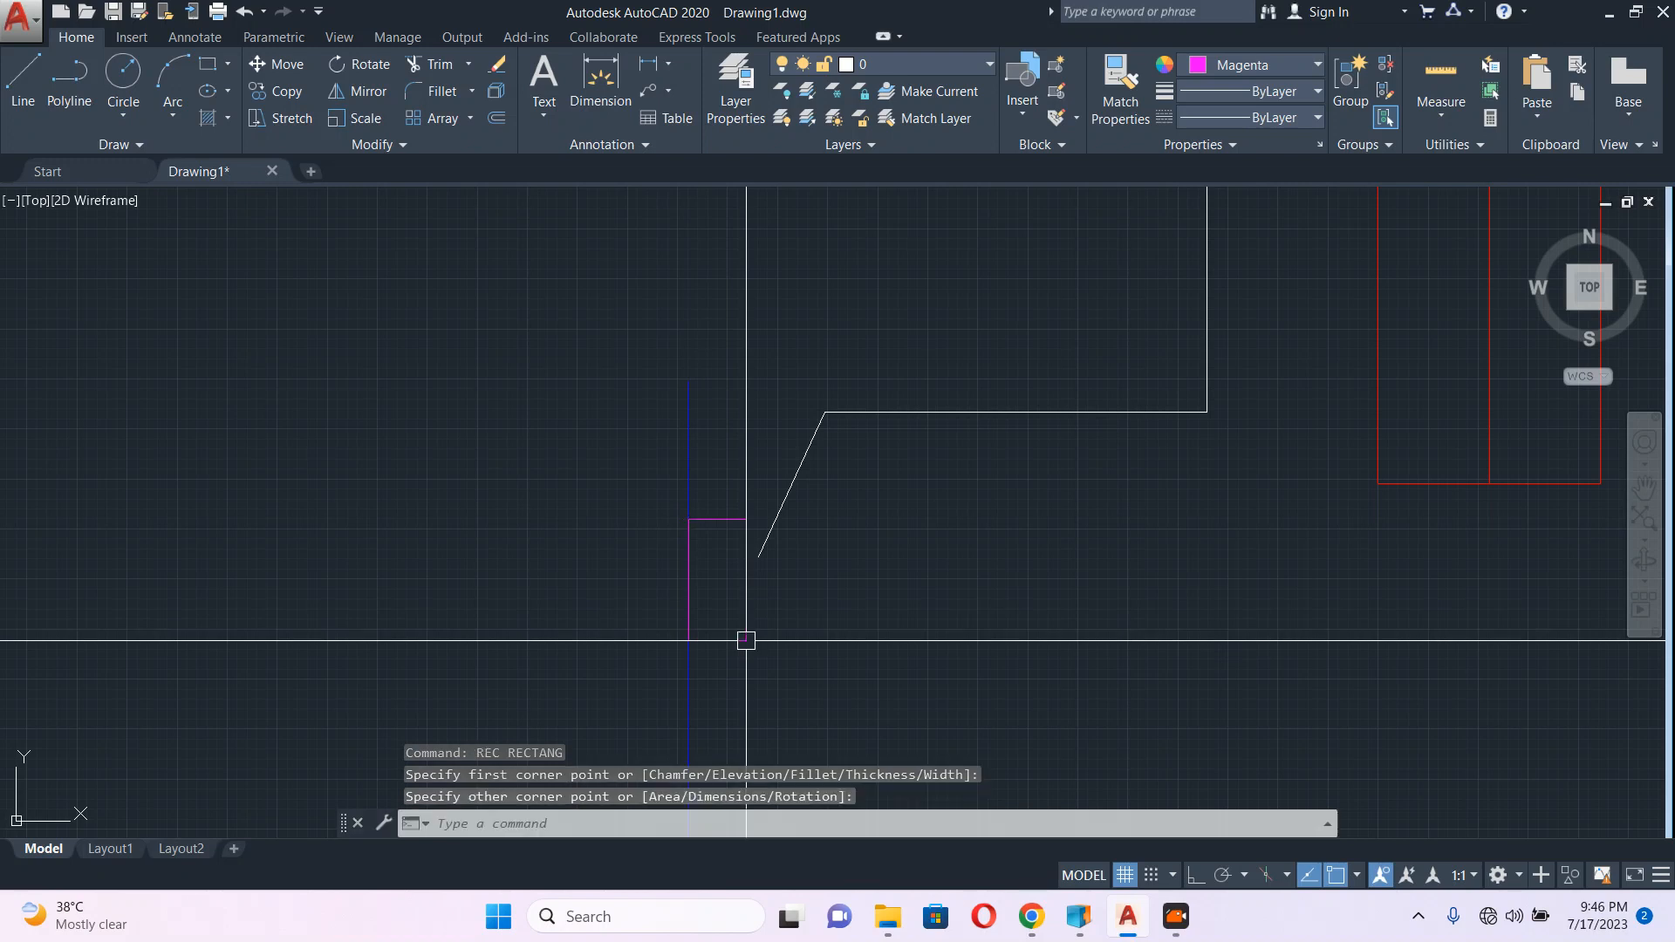
key(Escape)
Step: Draw a larger rectangle against the lower room's left wall, just below the red distribution board symbol
scroll(754, 587, down, 4)
middle_drag(828, 349, 858, 698)
middle_drag(813, 389, 814, 532)
scroll(814, 514, down, 2)
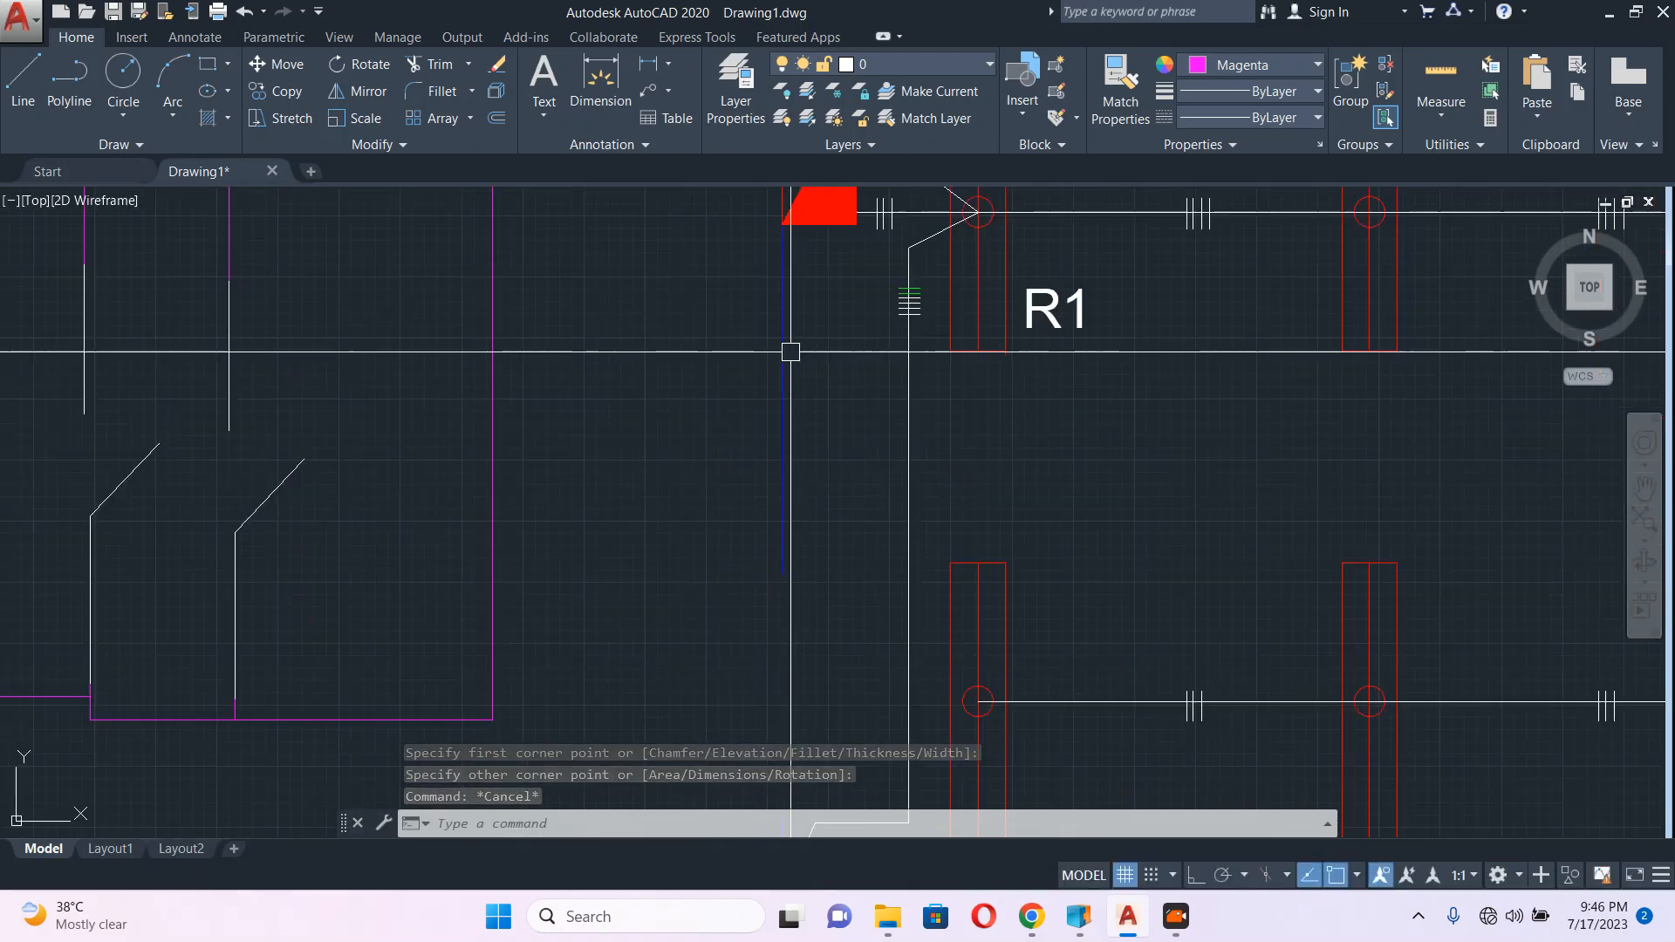
text(rec)
key(Return)
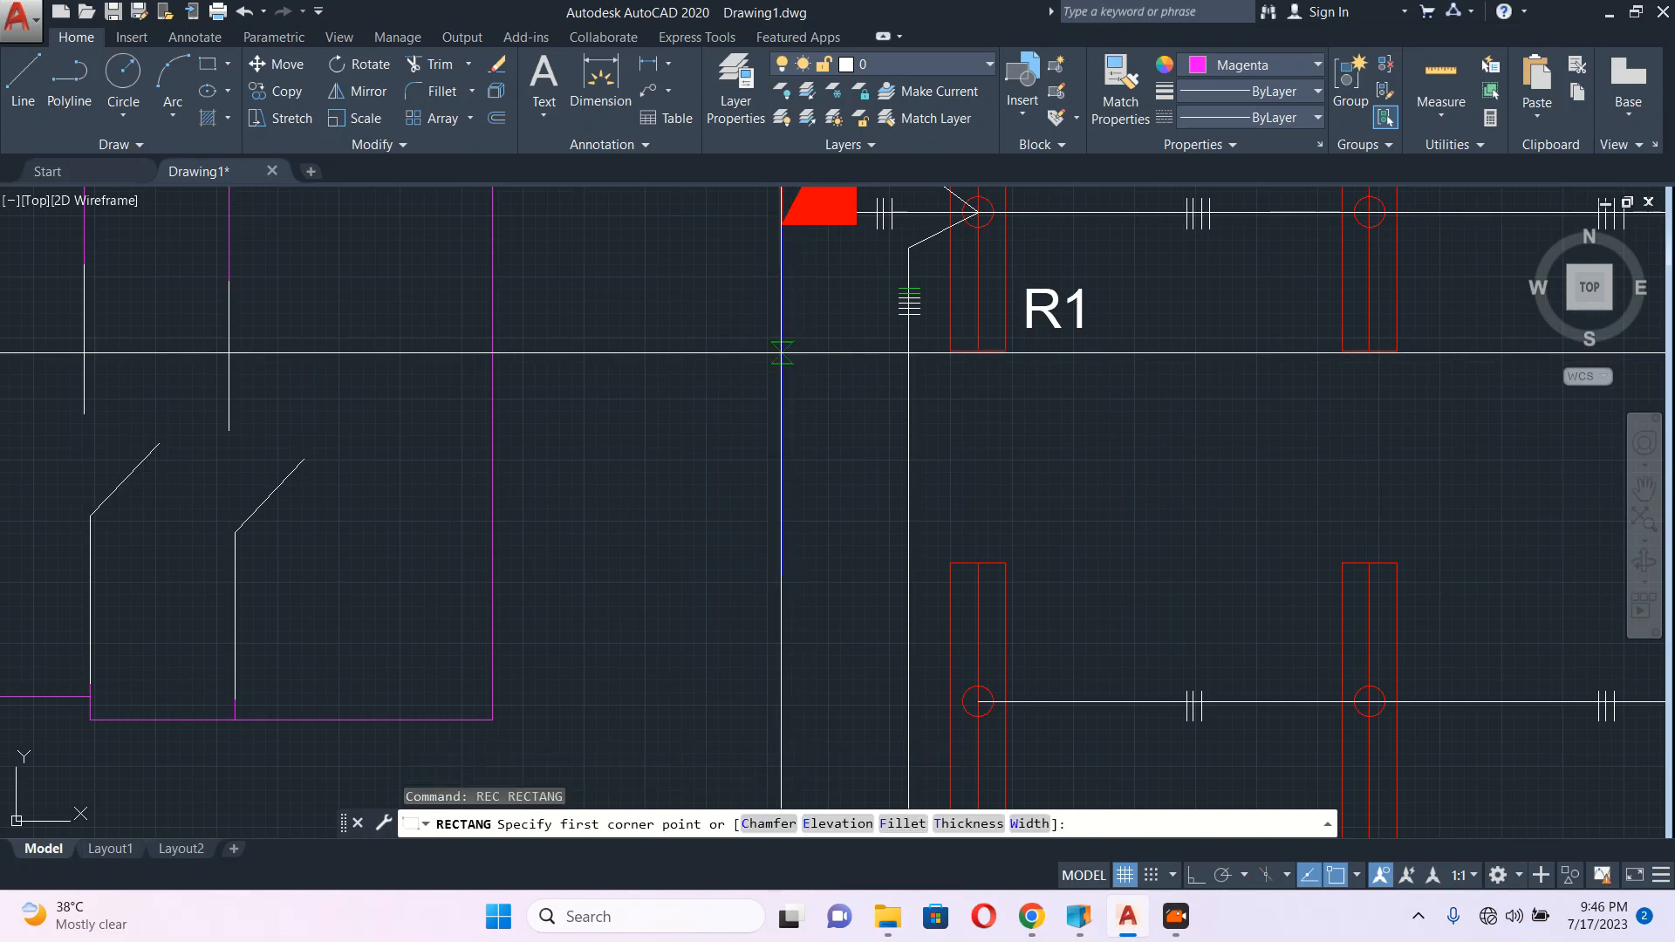
click(783, 354)
click(826, 446)
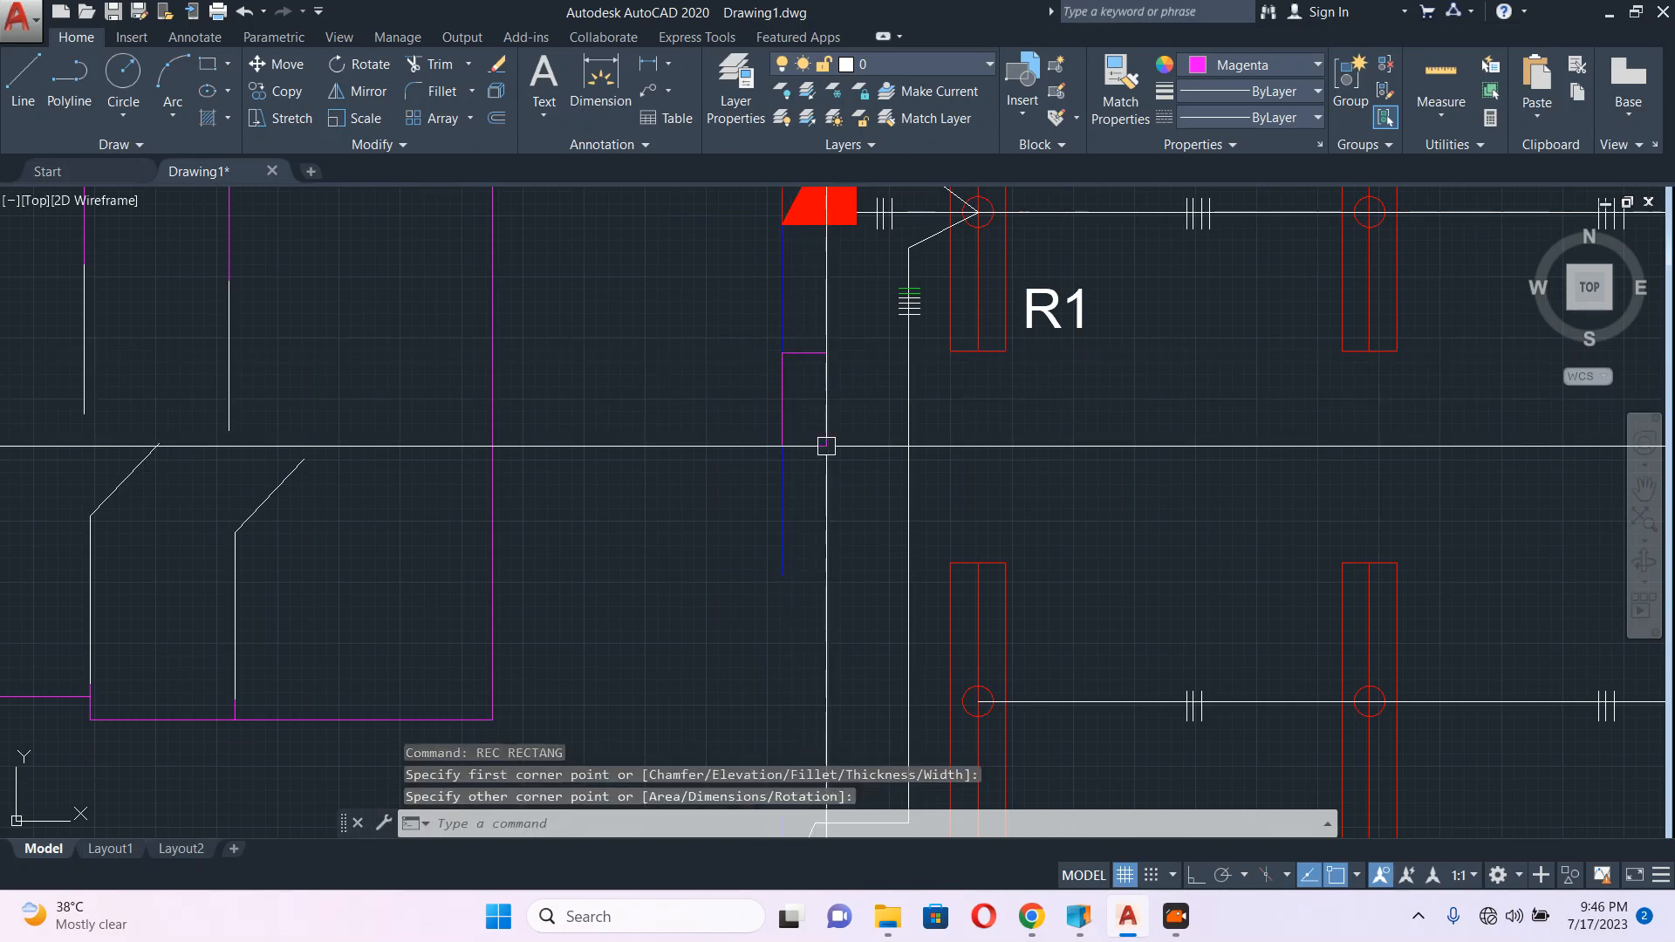
key(Escape)
Step: Draw a horizontal polyline from the midpoint of the larger rectangle's right side to the vertical switch wire
scroll(881, 506, down, 4)
scroll(847, 434, up, 2)
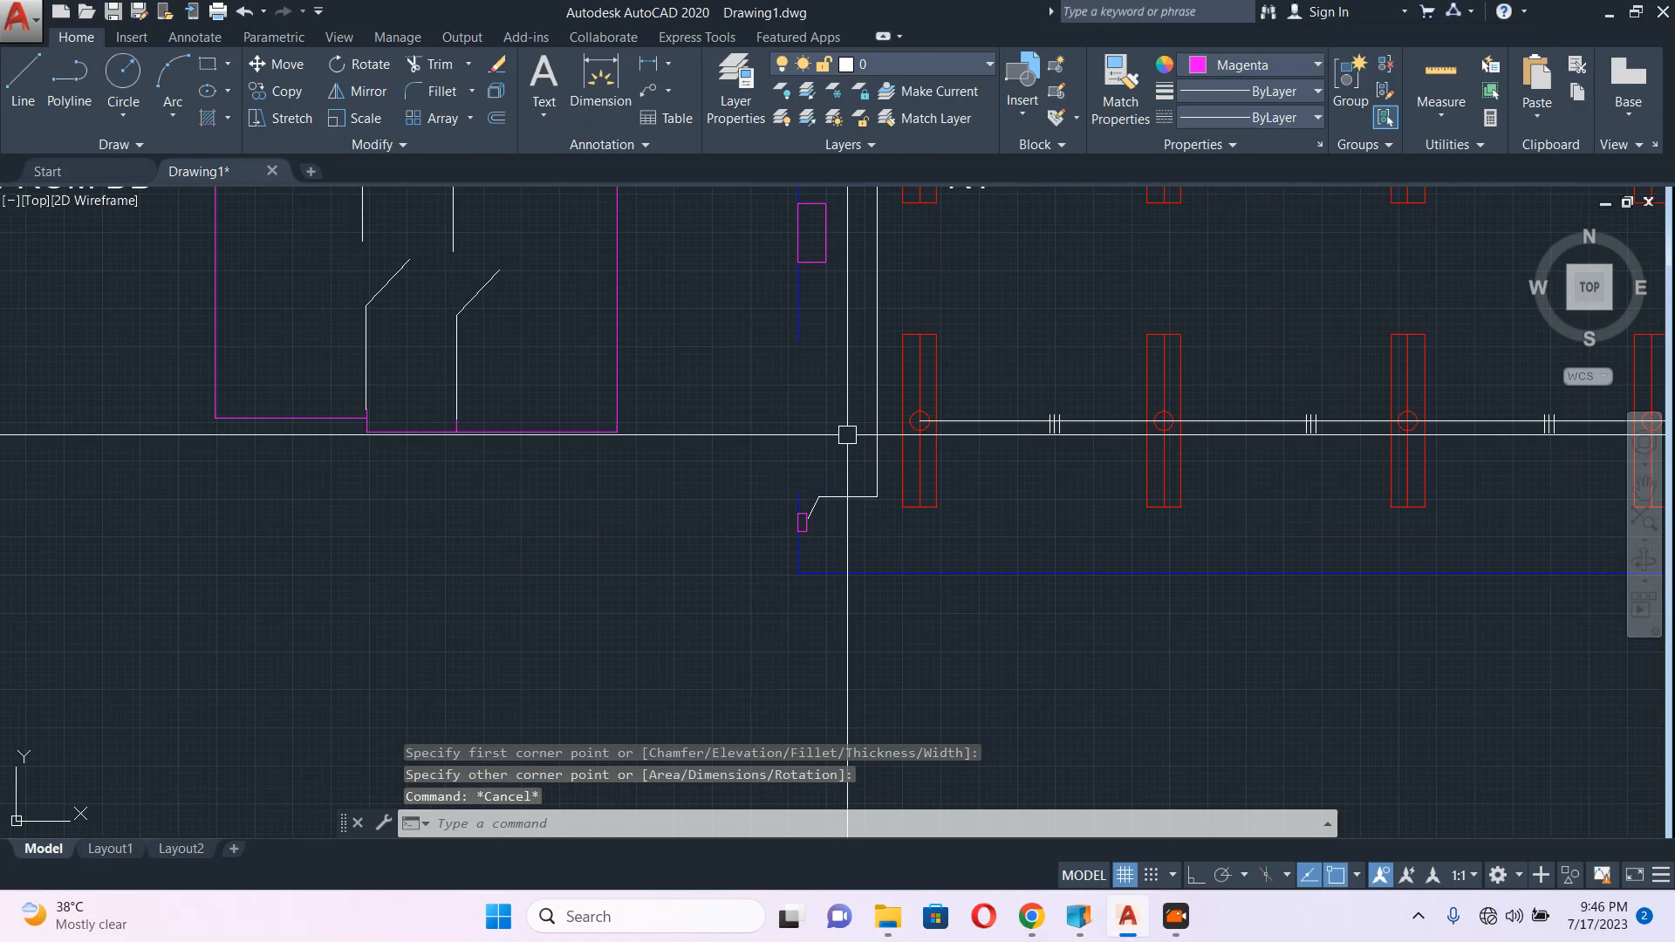
middle_drag(839, 273, 832, 396)
text(pl)
key(Return)
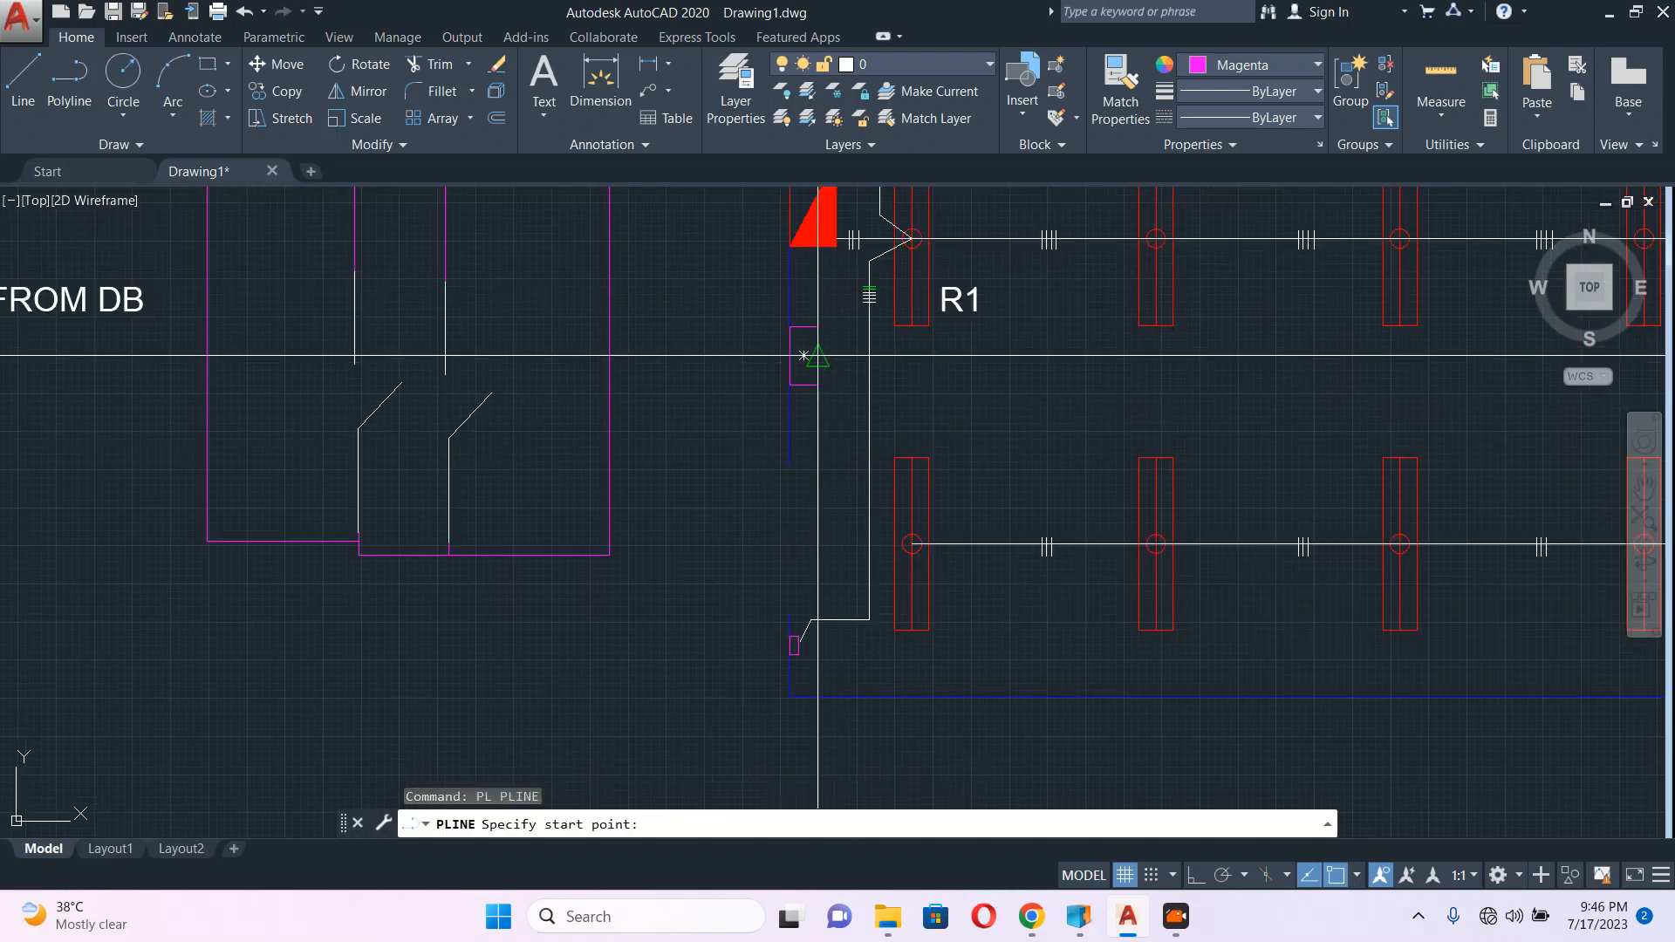
click(817, 355)
click(870, 355)
key(Escape)
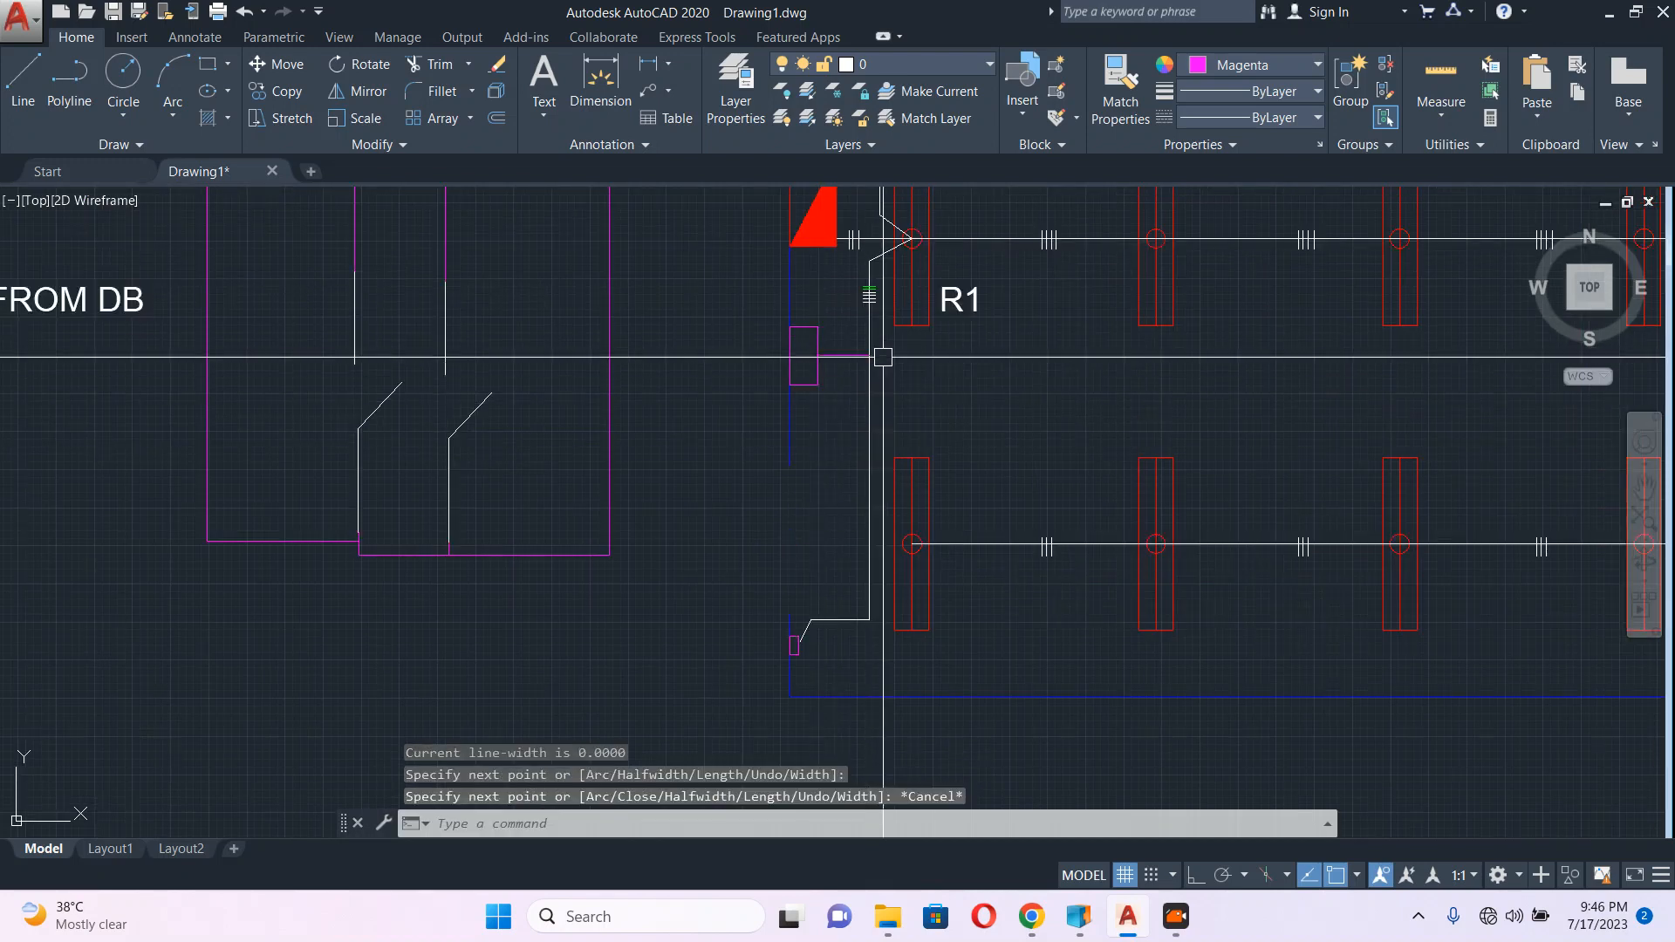
Step: Fillet the vertical switch wire with the new horizontal line so the wire turns squarely into the larger rectangle
text(f)
key(Return)
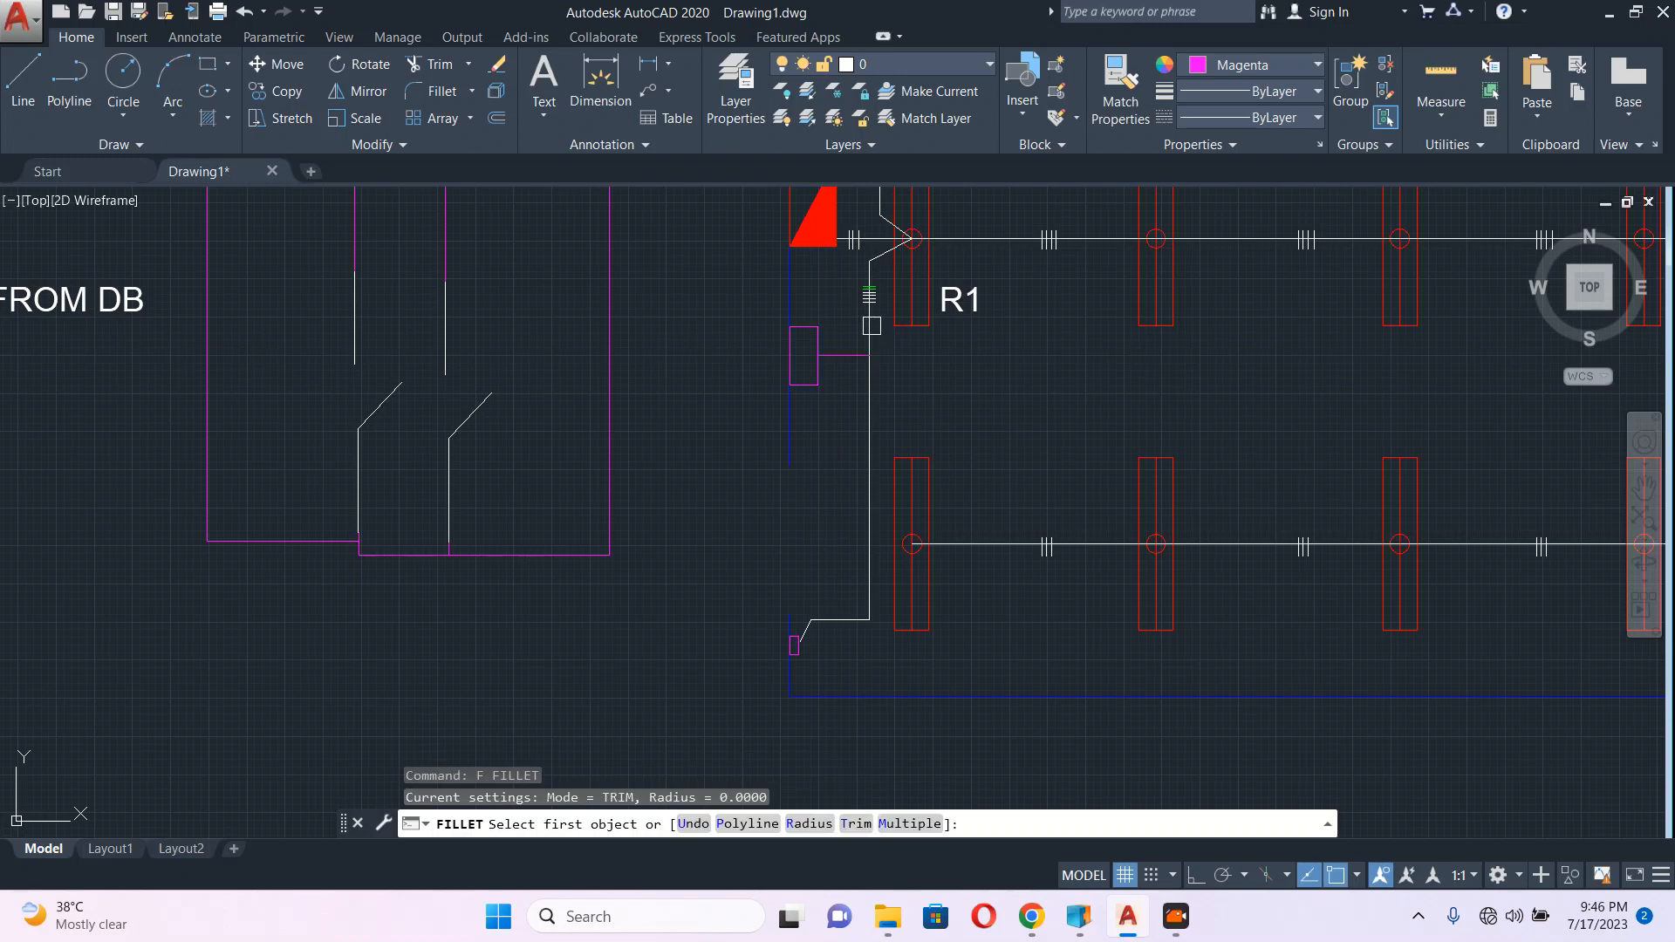
click(872, 325)
click(846, 355)
key(Escape)
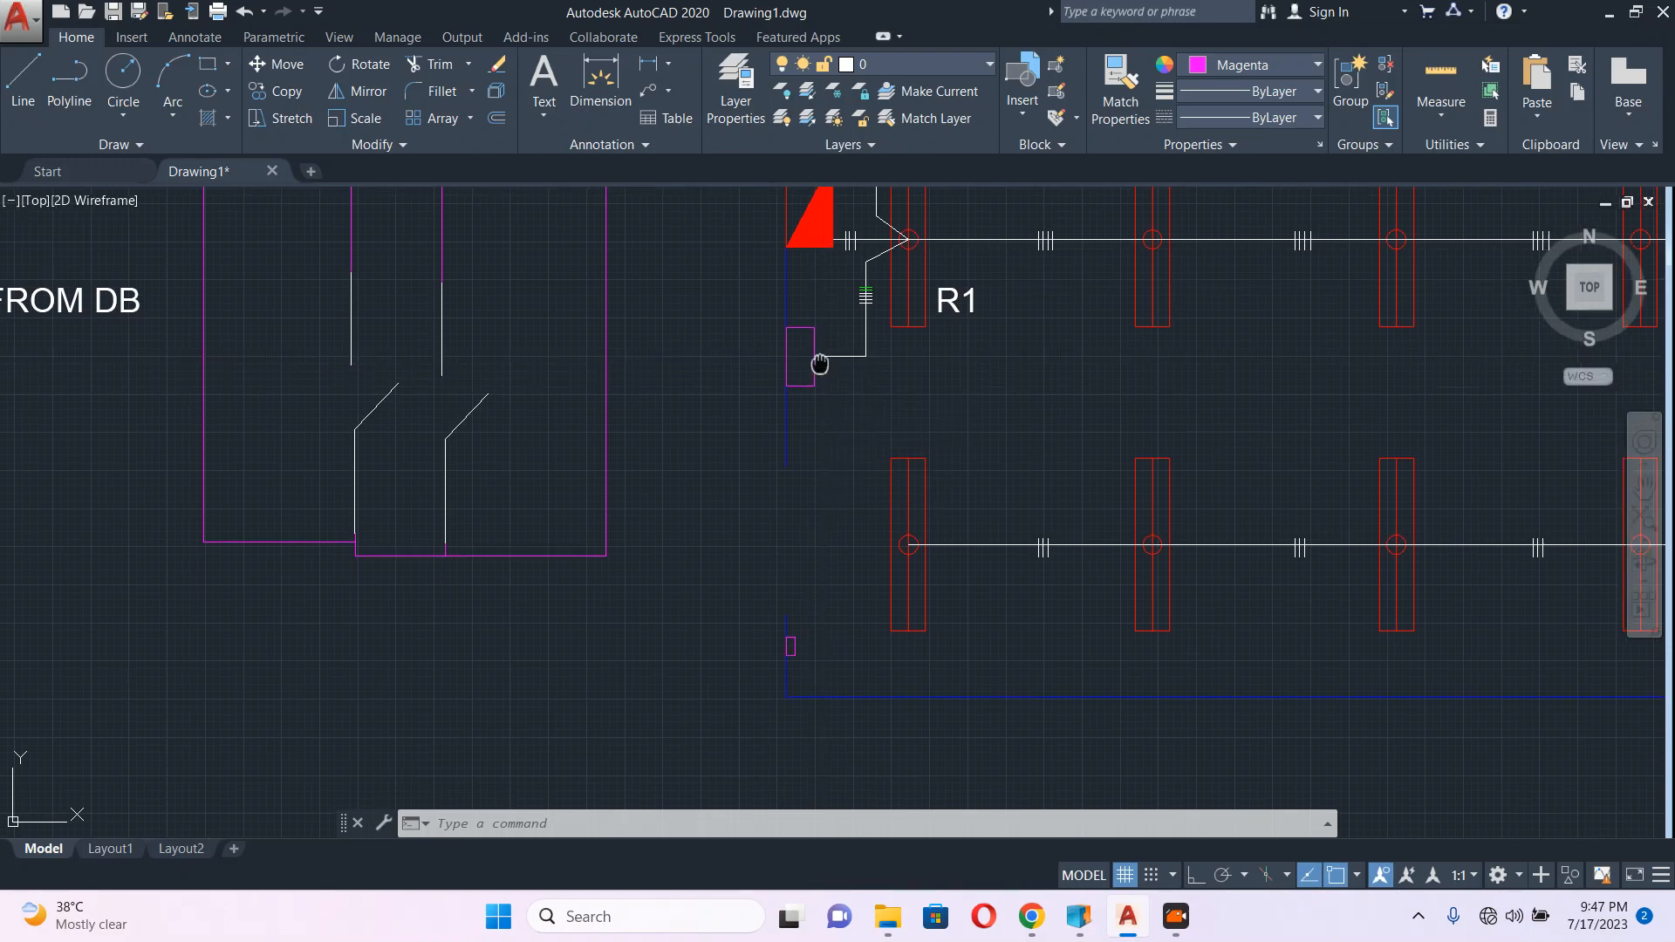
Step: Examine the wall rectangle below the distribution board, its wire connection and its place in the overall lighting plan
middle_drag(780, 355, 718, 450)
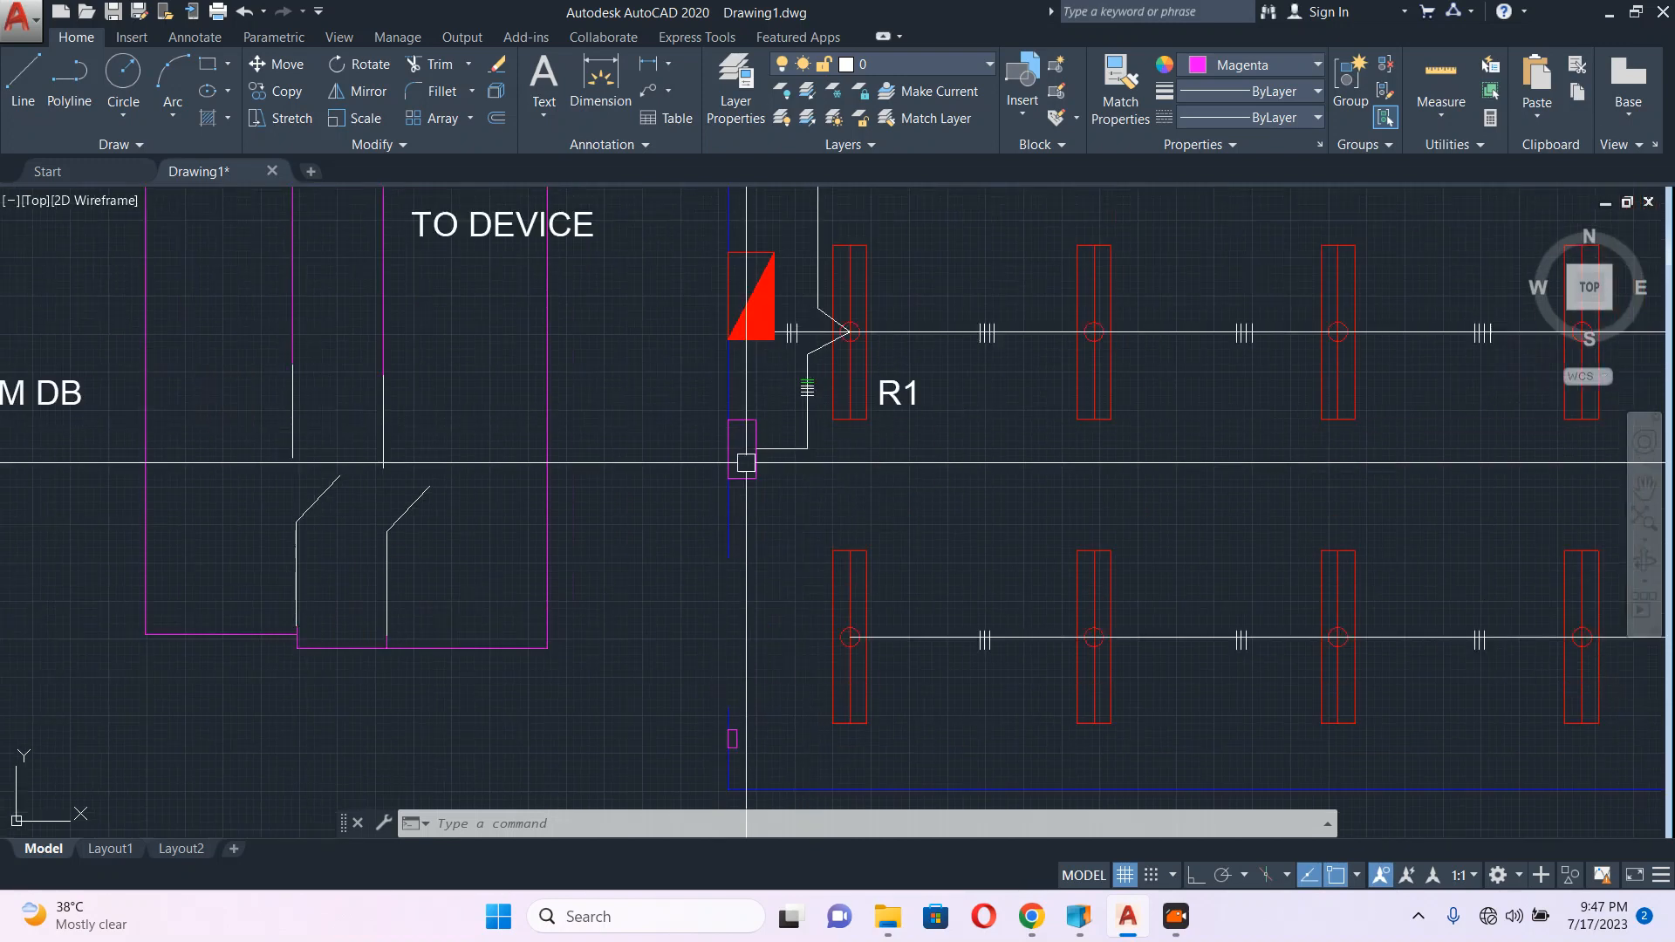
scroll(746, 451, up, 2)
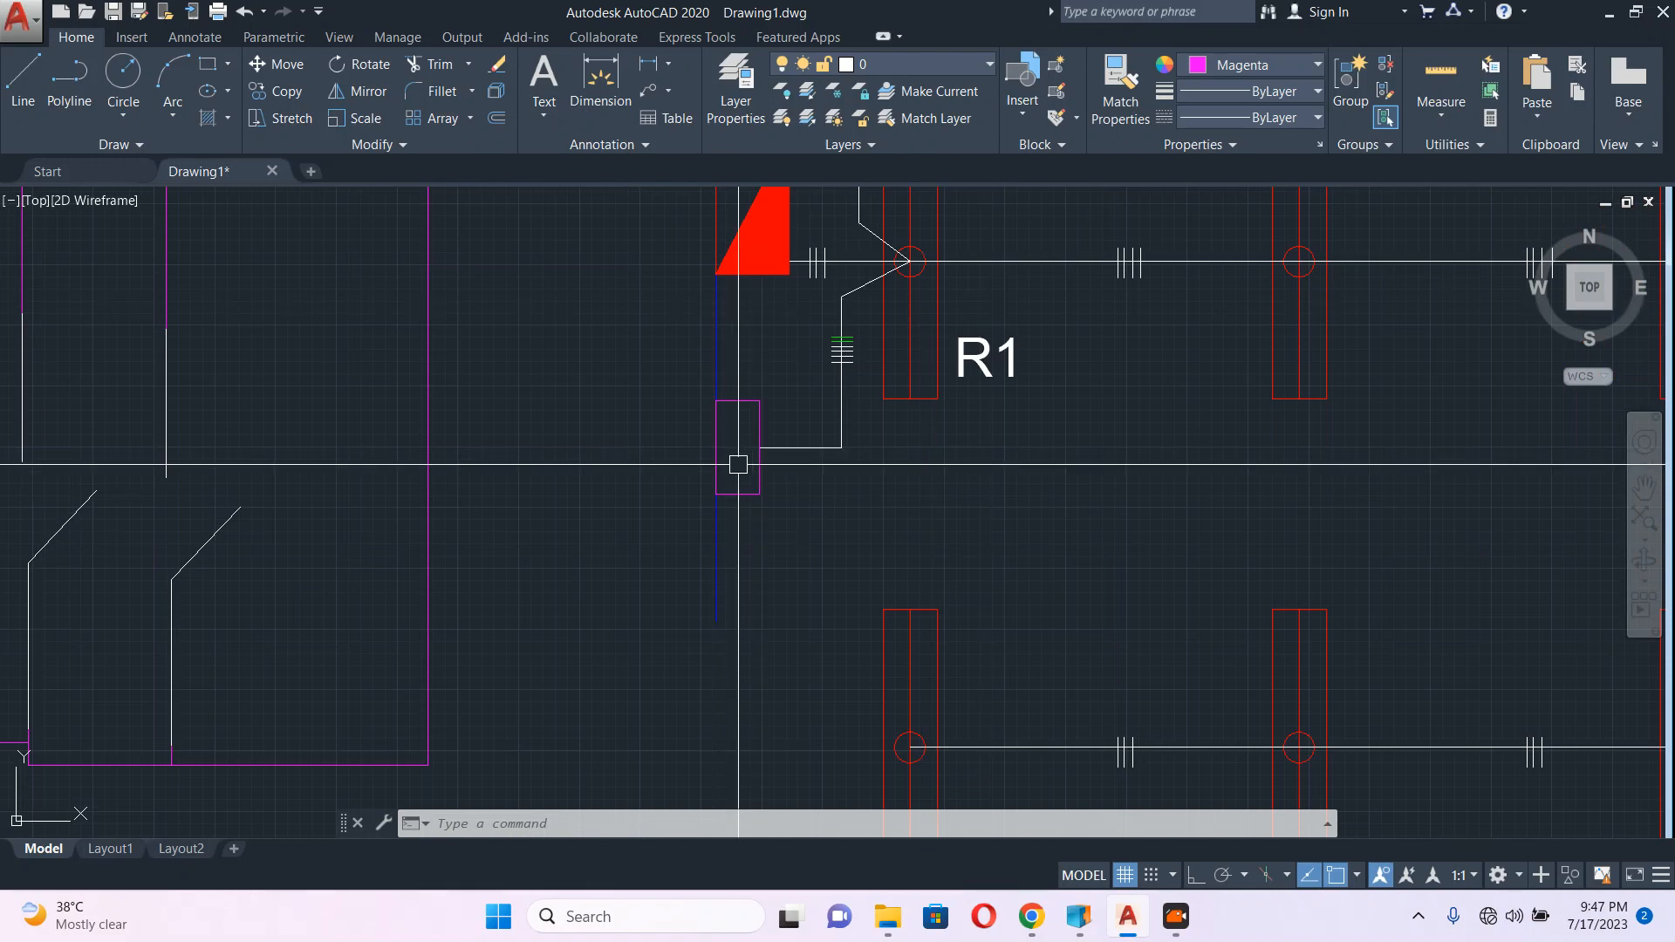
scroll(785, 443, down, 3)
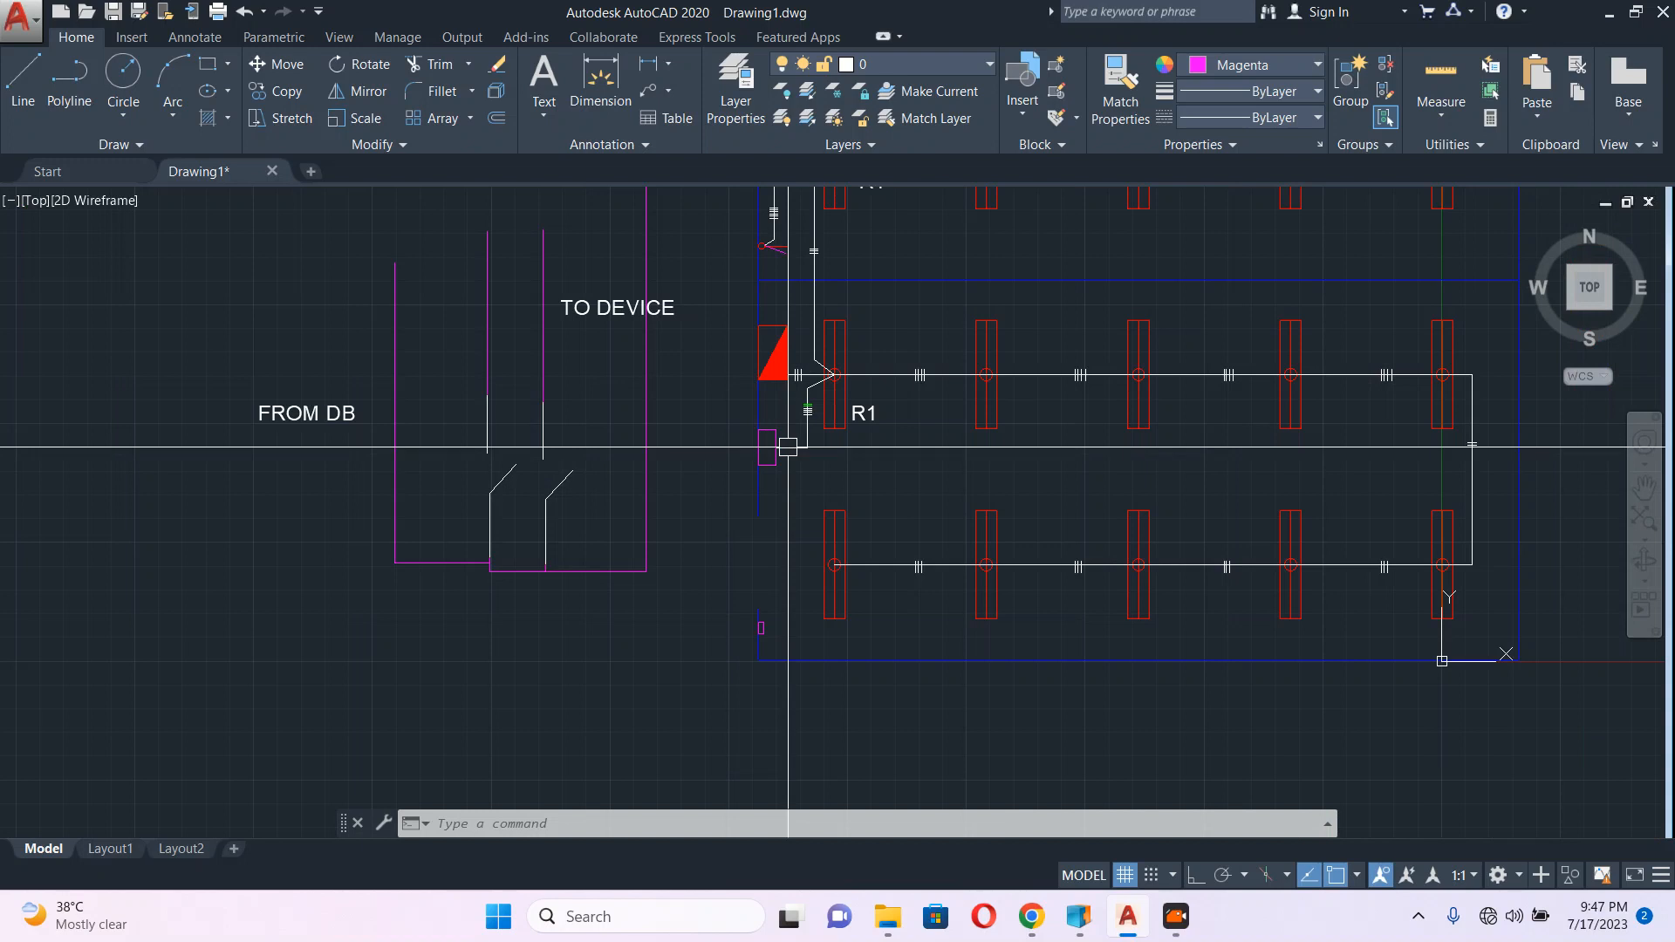
scroll(765, 466, up, 2)
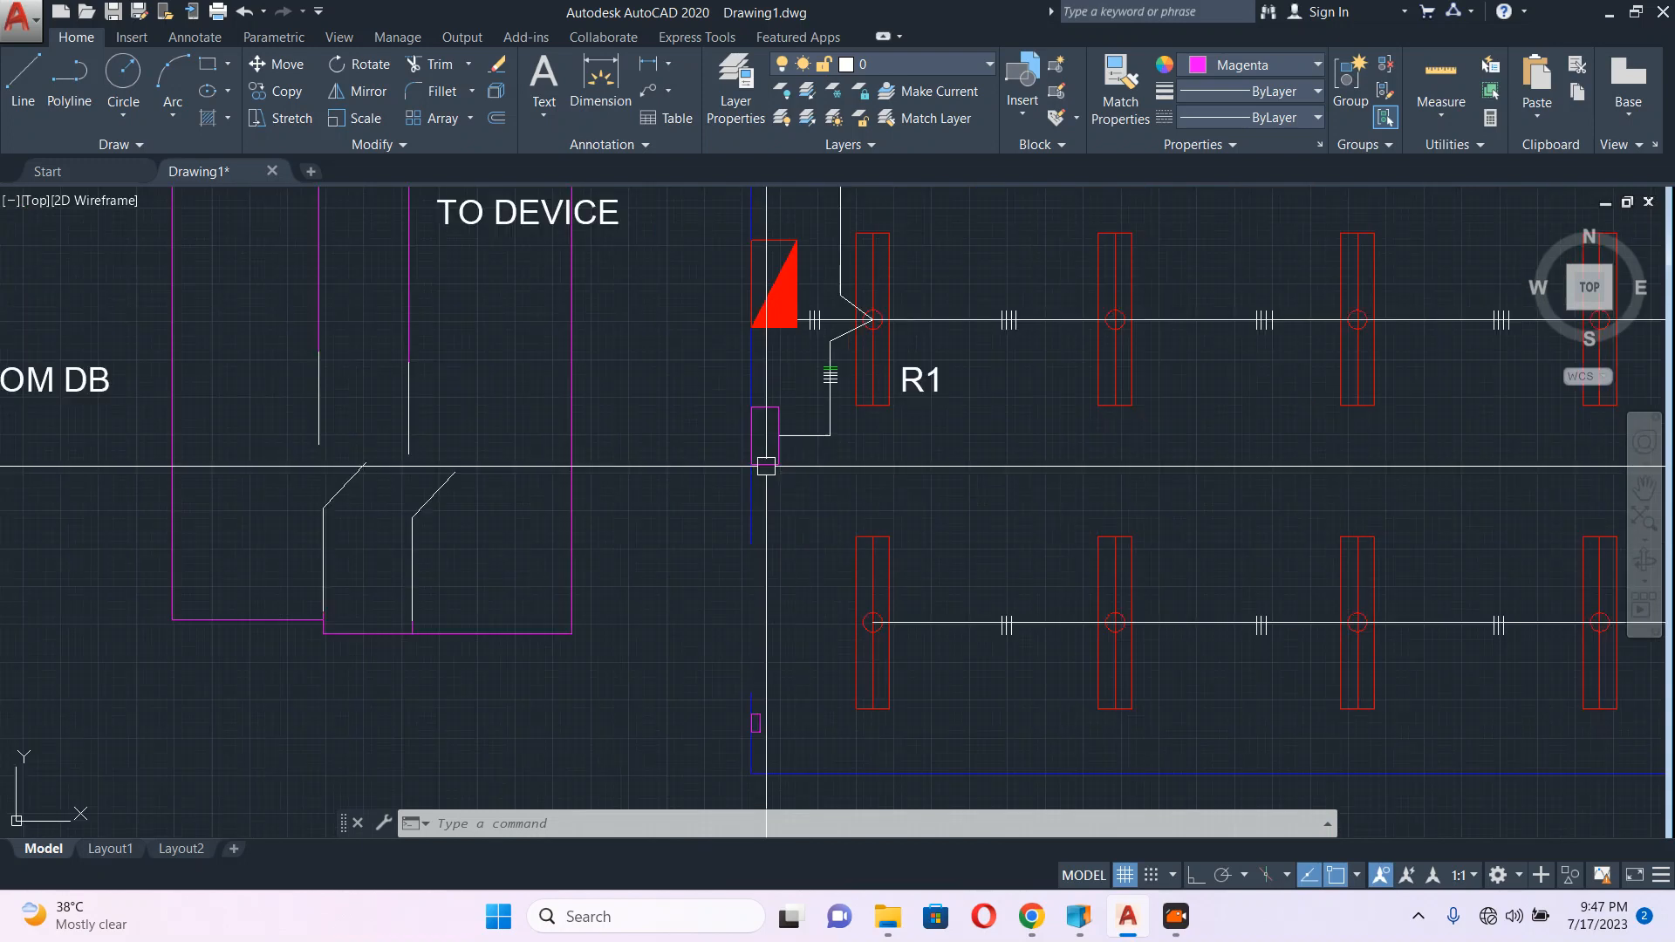
scroll(794, 464, up, 4)
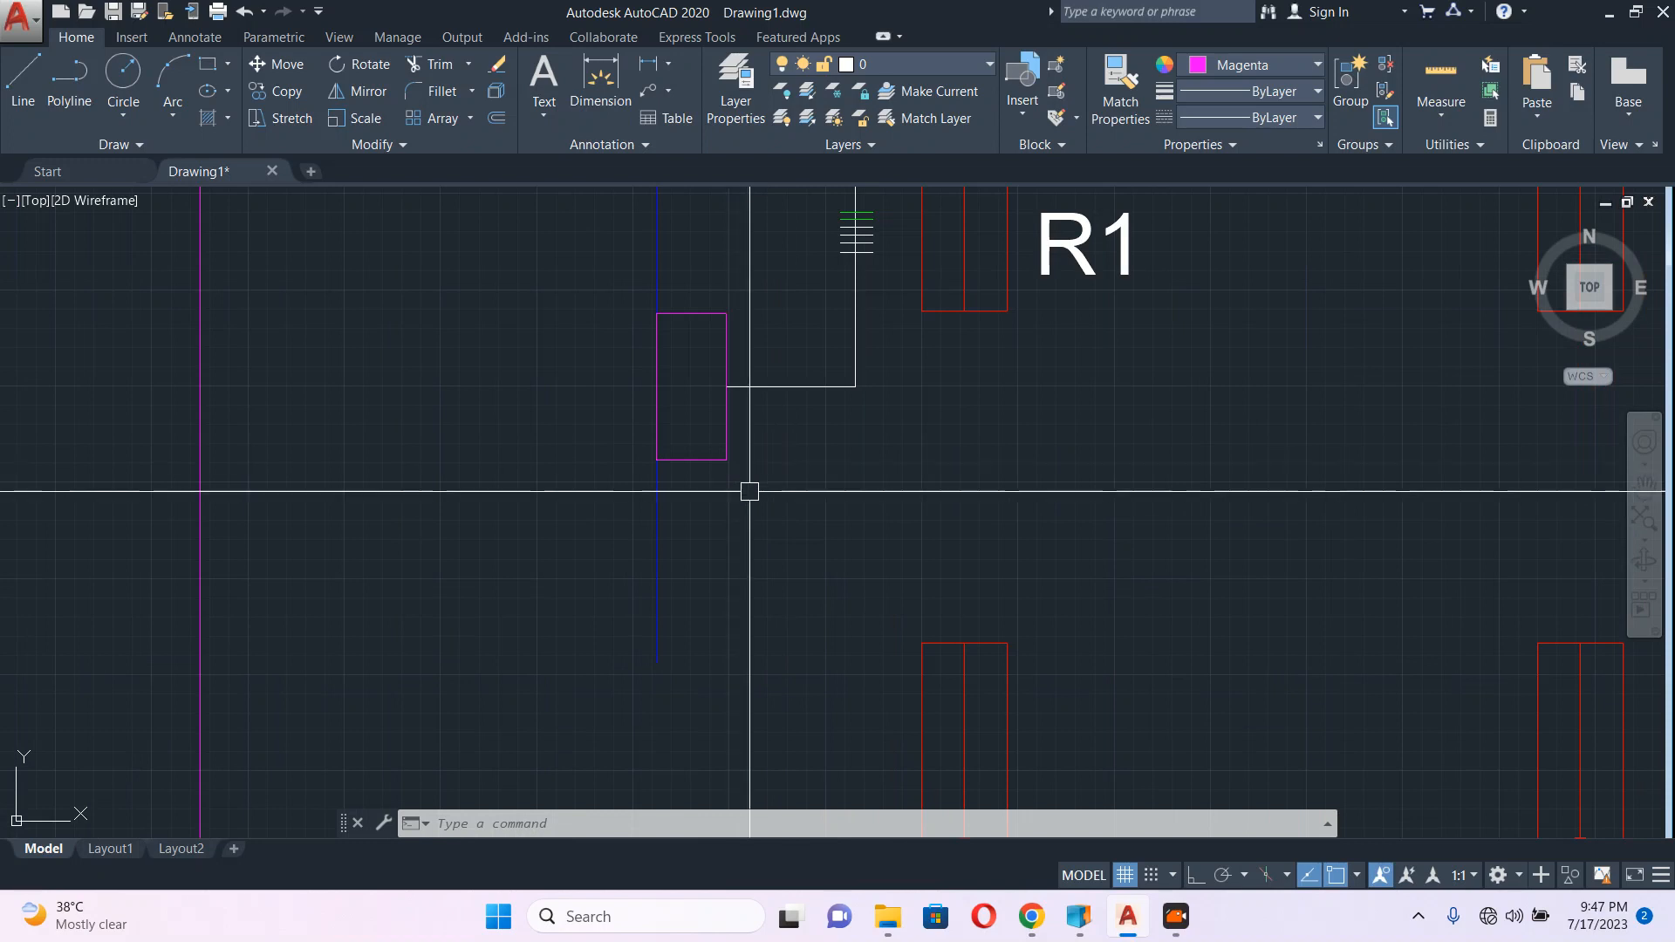
scroll(730, 469, down, 3)
scroll(742, 511, up, 4)
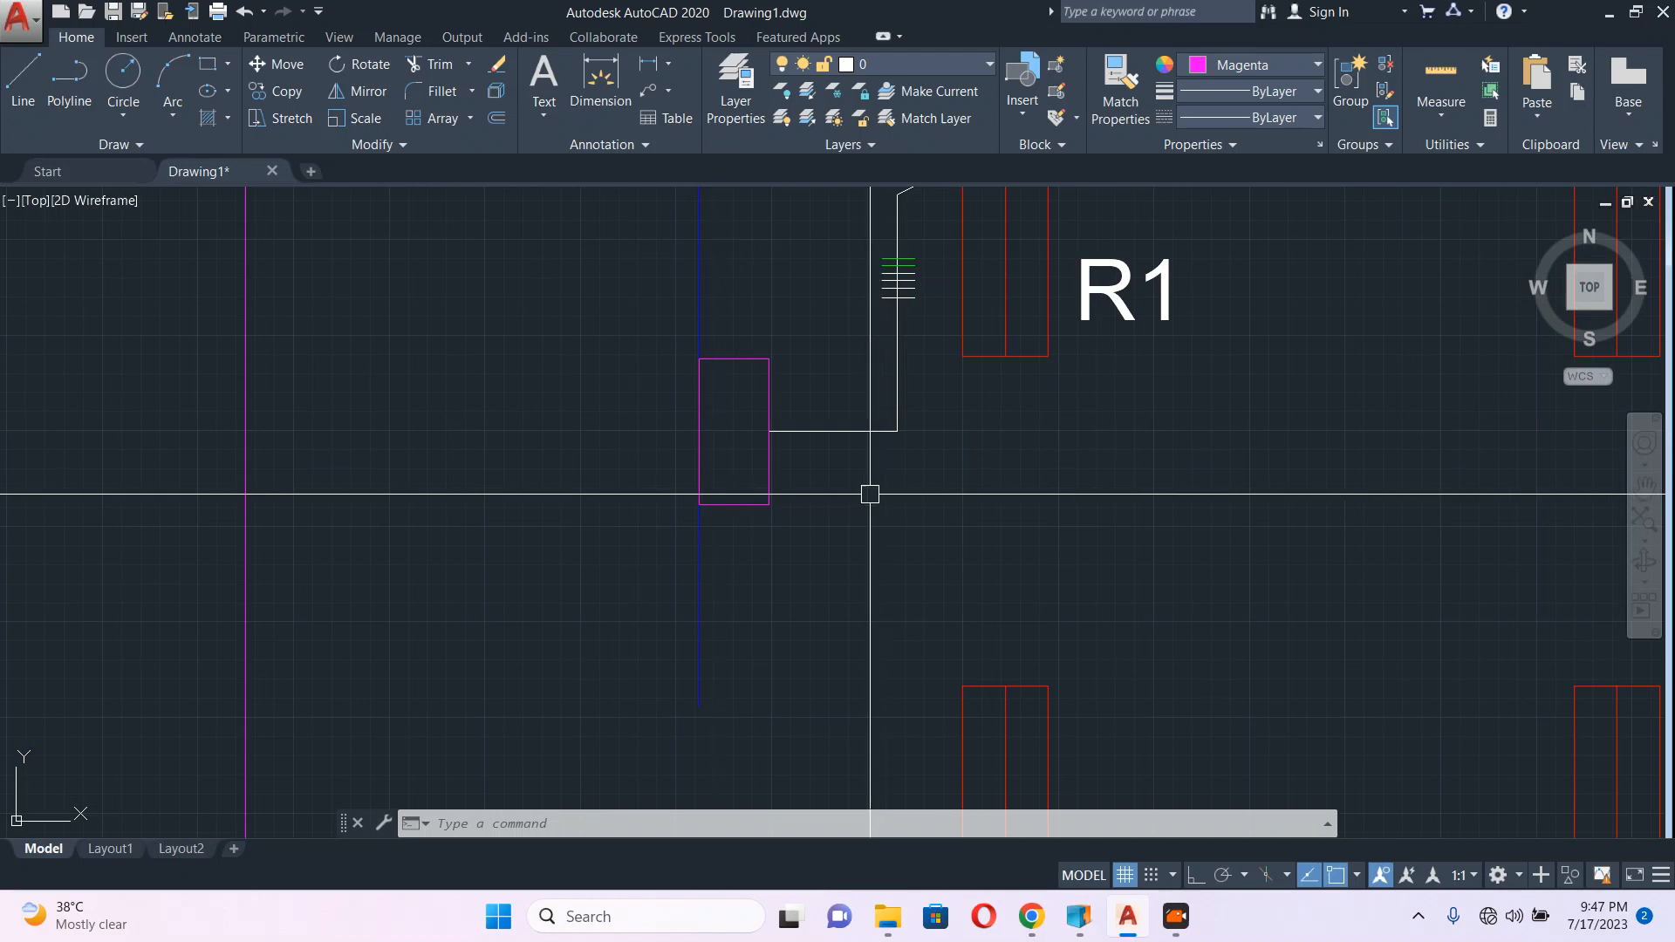
scroll(860, 490, down, 4)
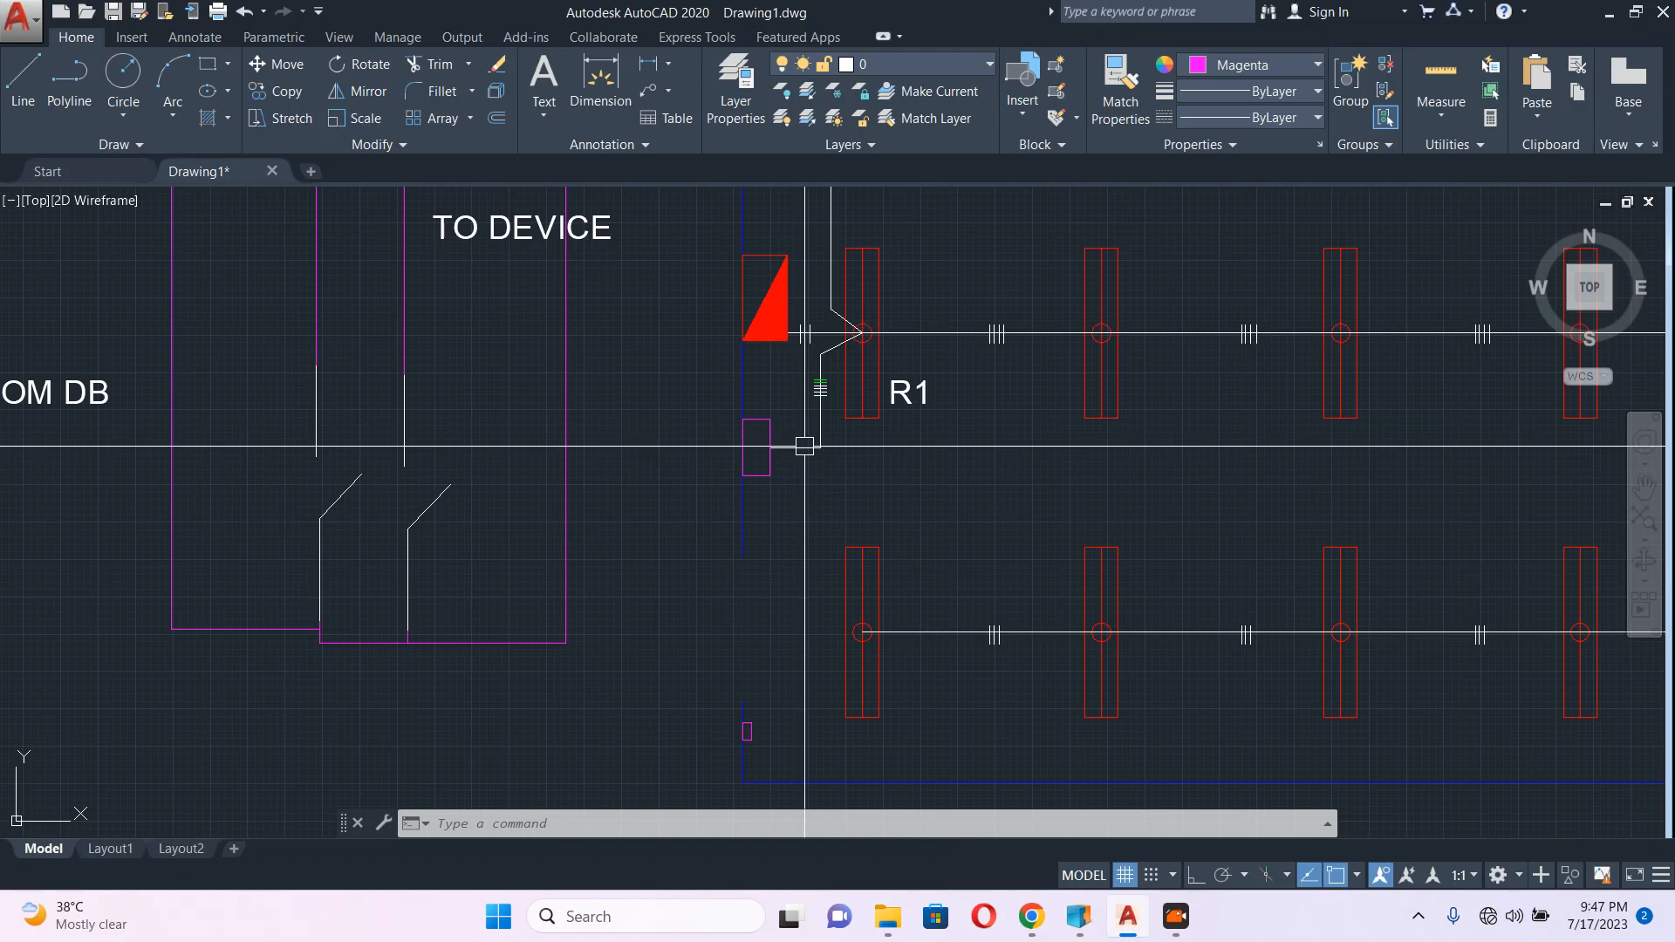
mouse_move(798, 441)
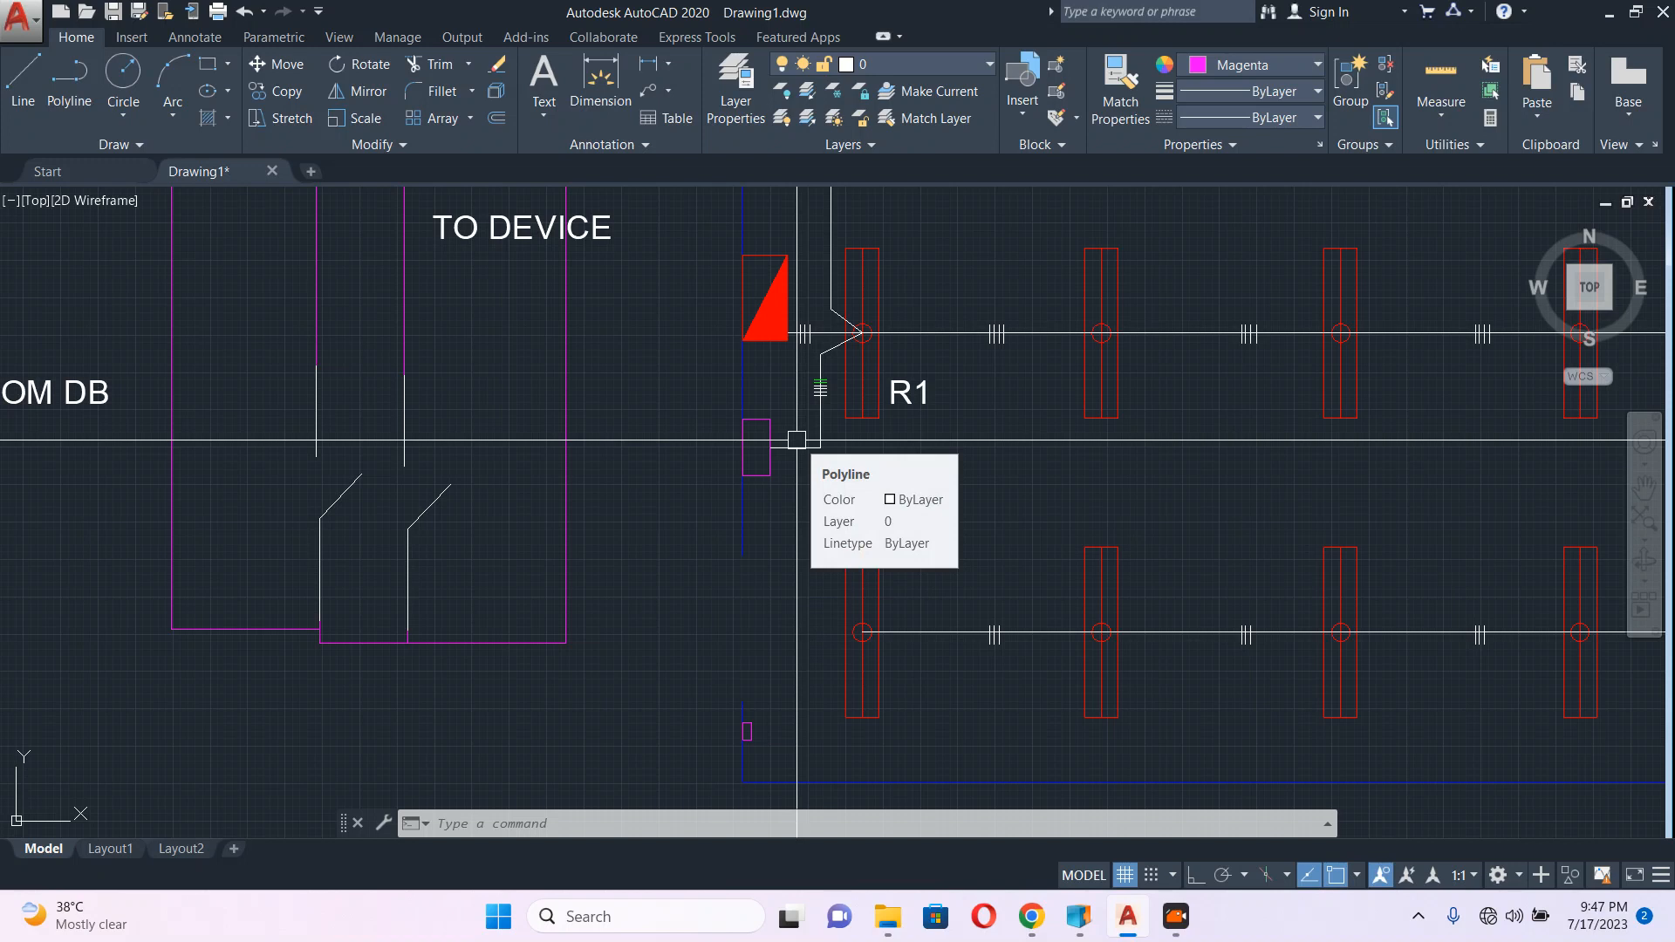
scroll(813, 502, down, 5)
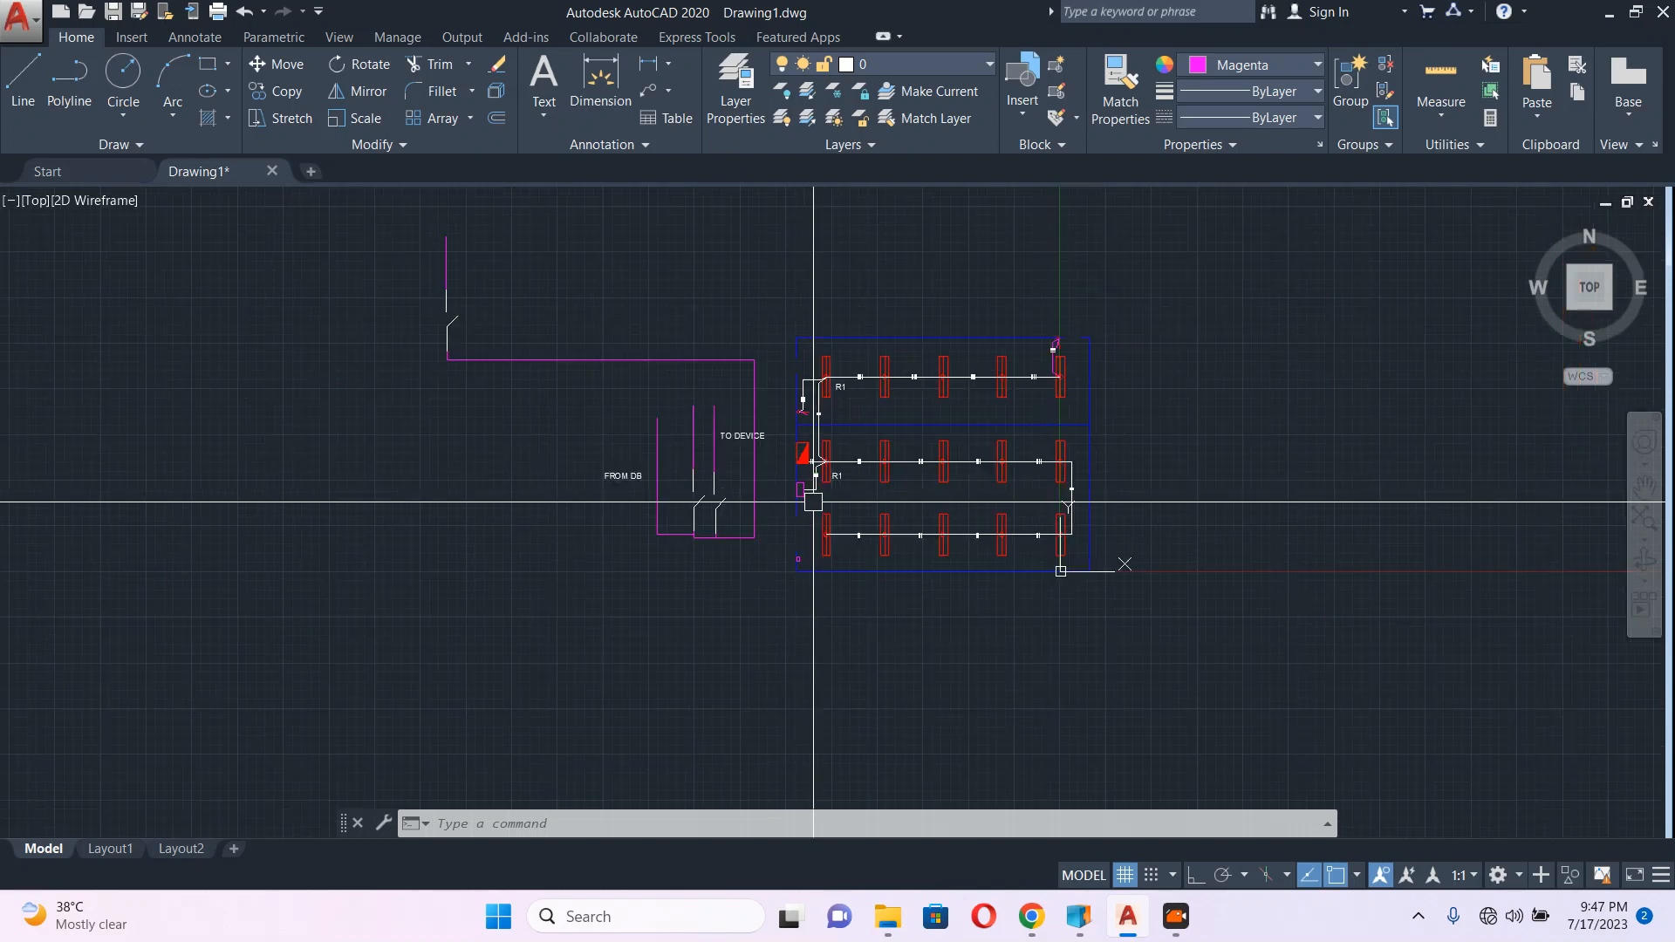
scroll(815, 505, up, 5)
key(Escape)
key(Escape)
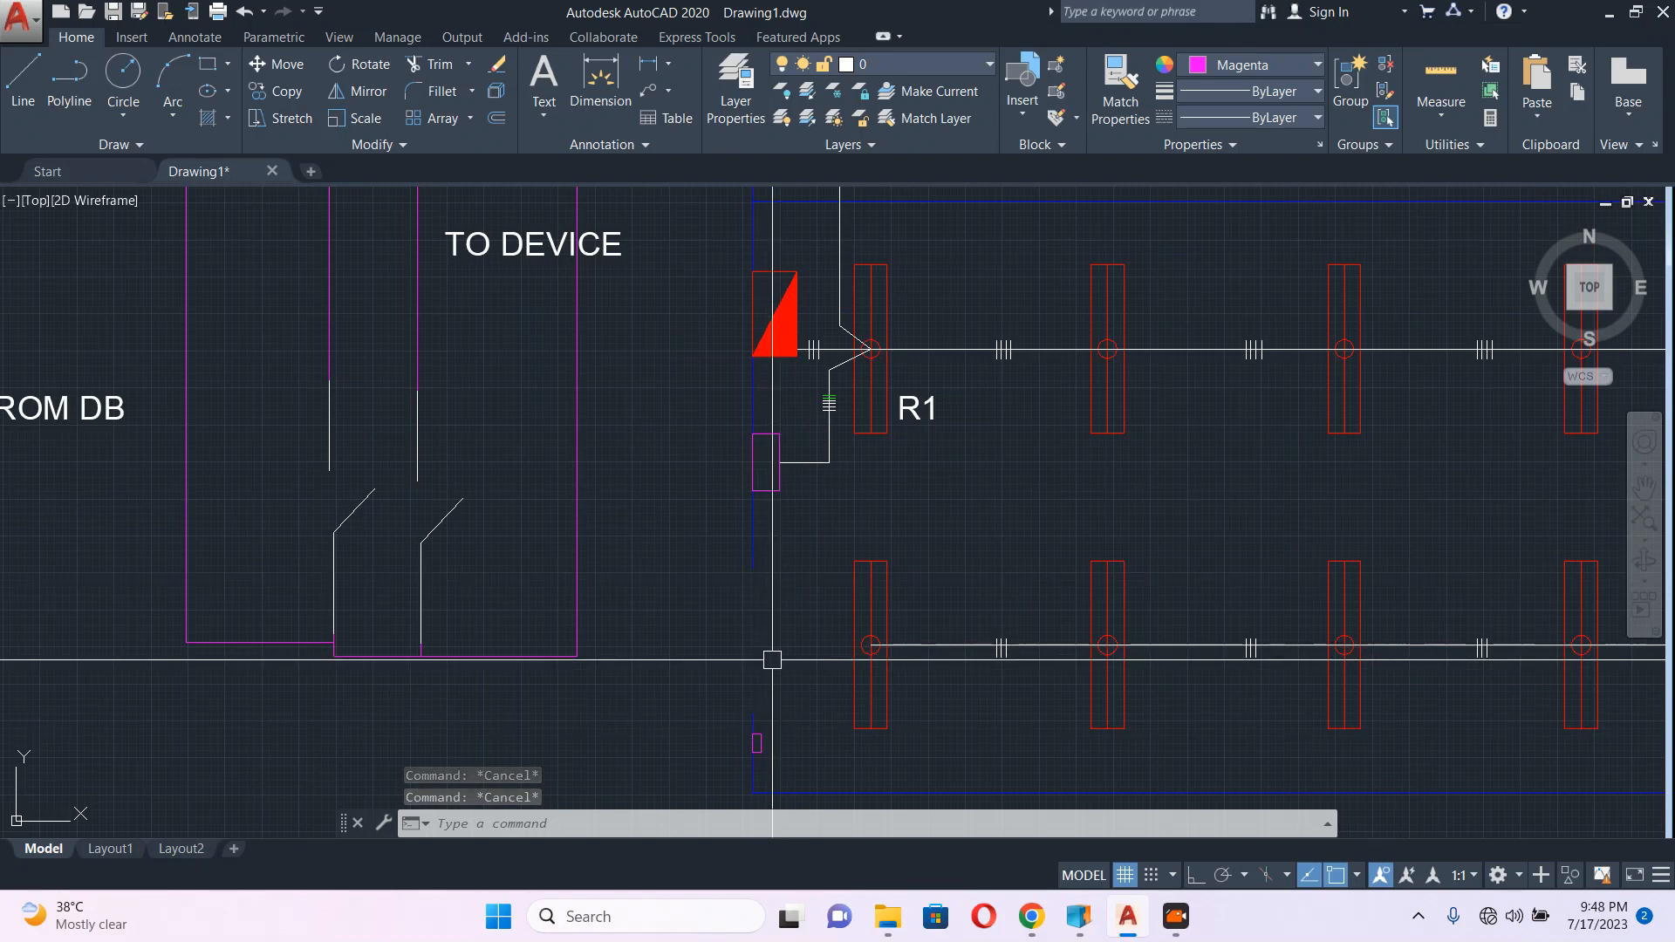
Step: Draw a circle between the lower room's two light rows, right of the second fixture column
middle_drag(877, 587, 777, 616)
middle_drag(925, 606, 780, 612)
text(c)
key(Return)
scroll(929, 532, up, 4)
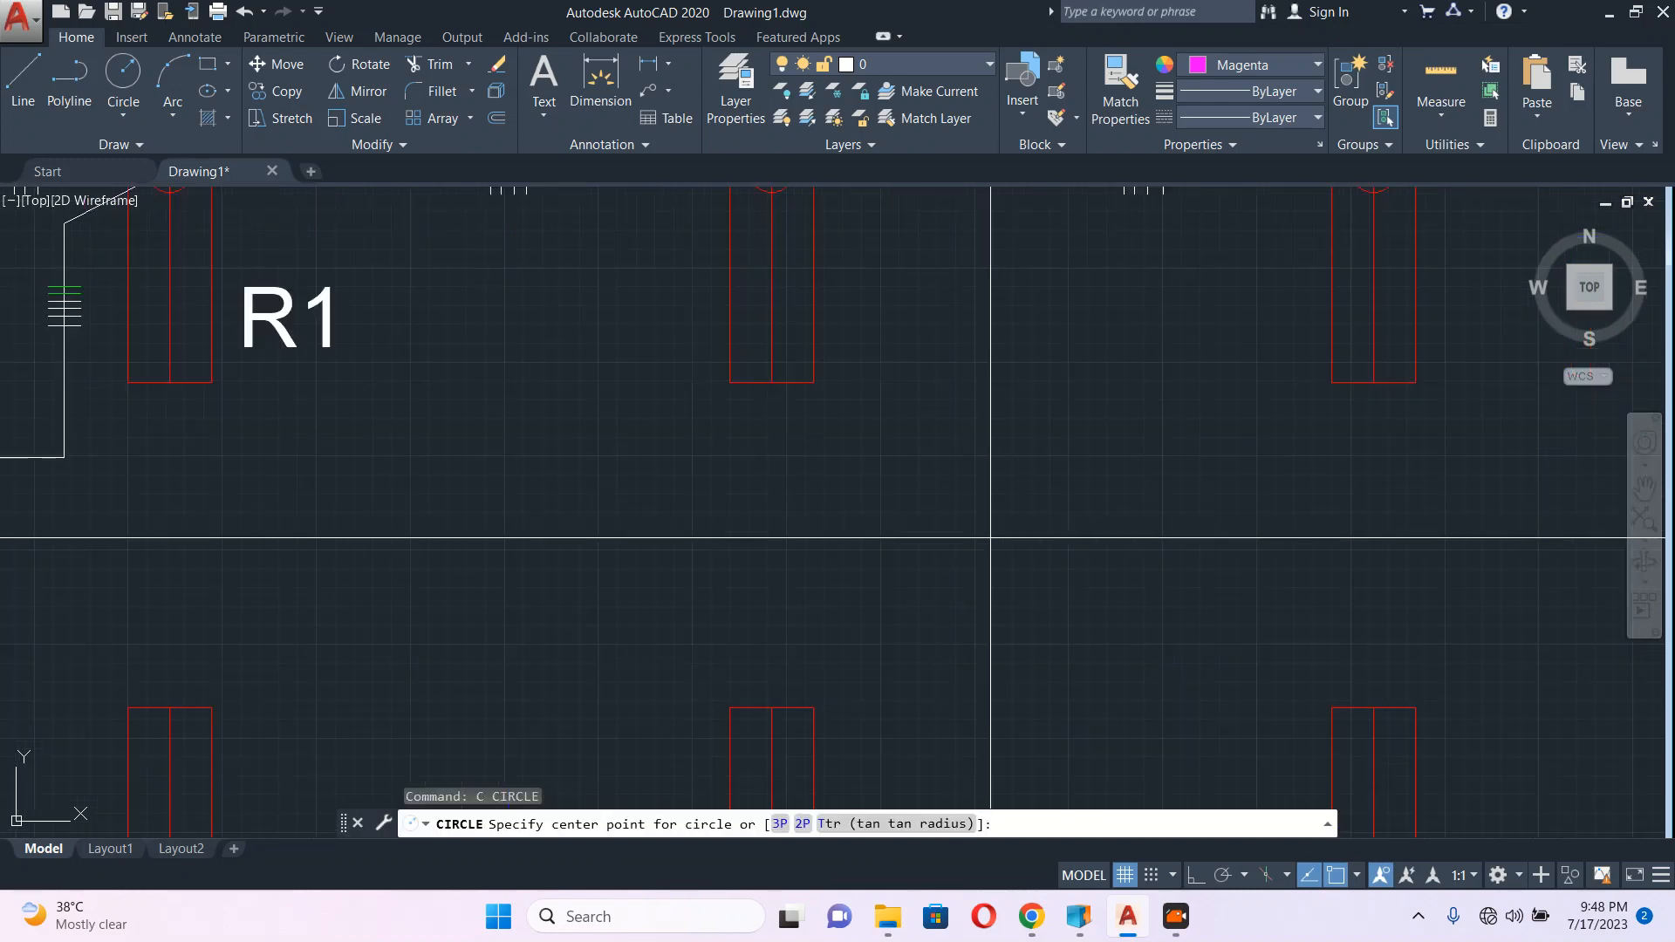
click(996, 519)
click(1051, 566)
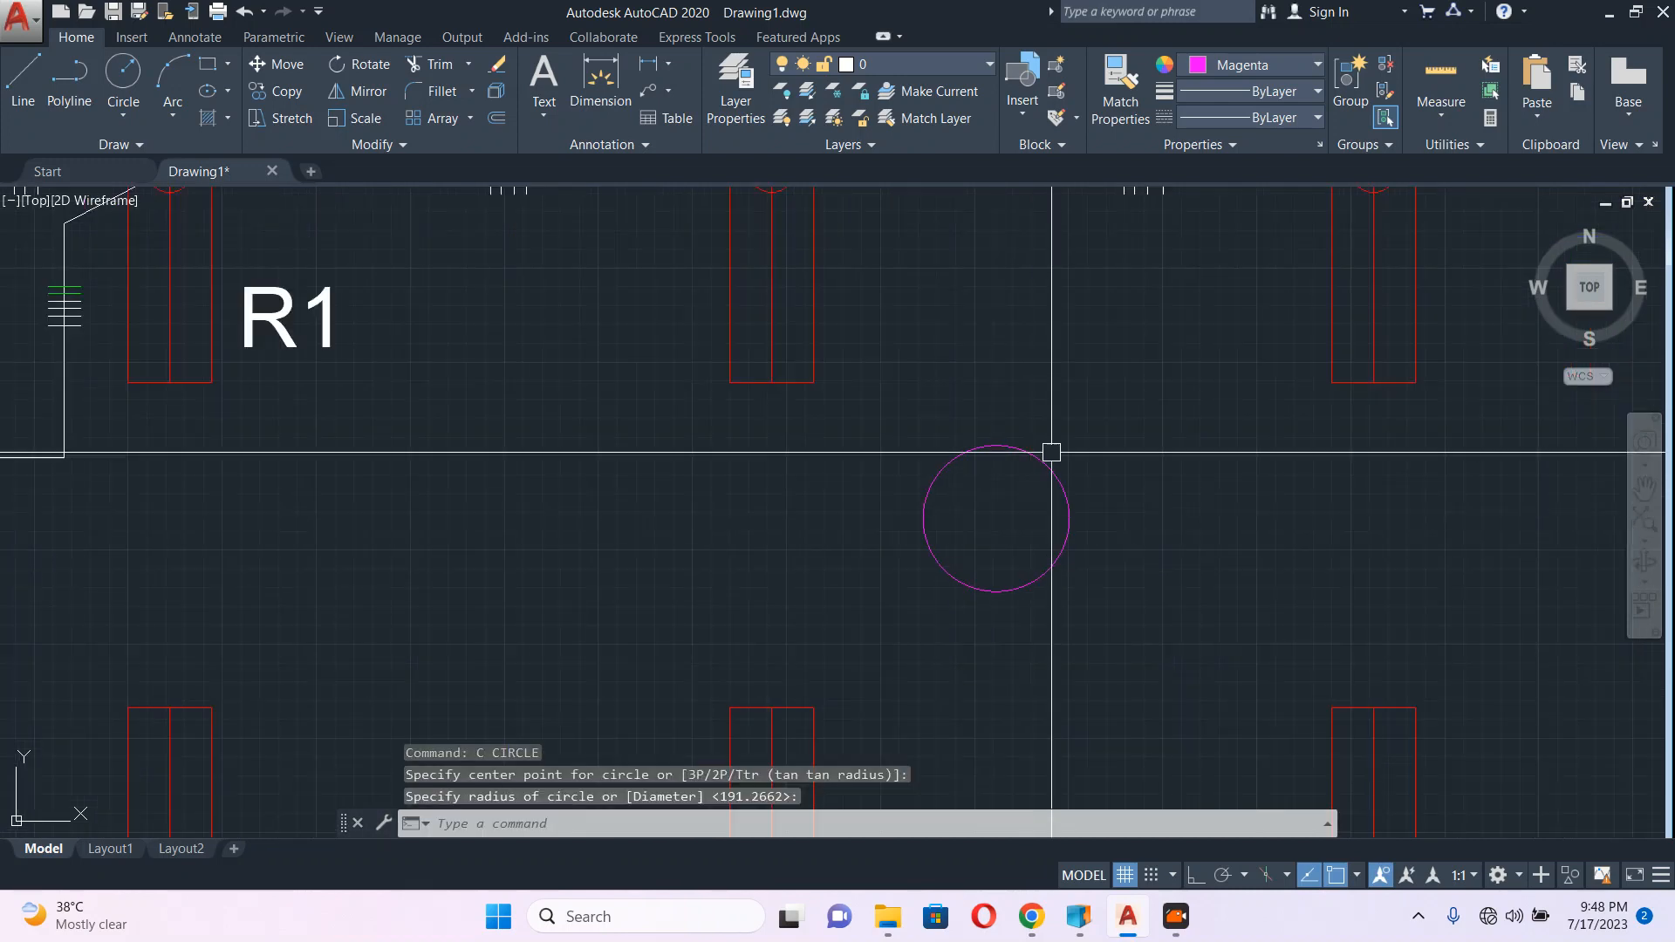
Step: Move the circle right to about midway between the second and third fixture columns
click(1052, 452)
click(1022, 499)
text(m)
key(Return)
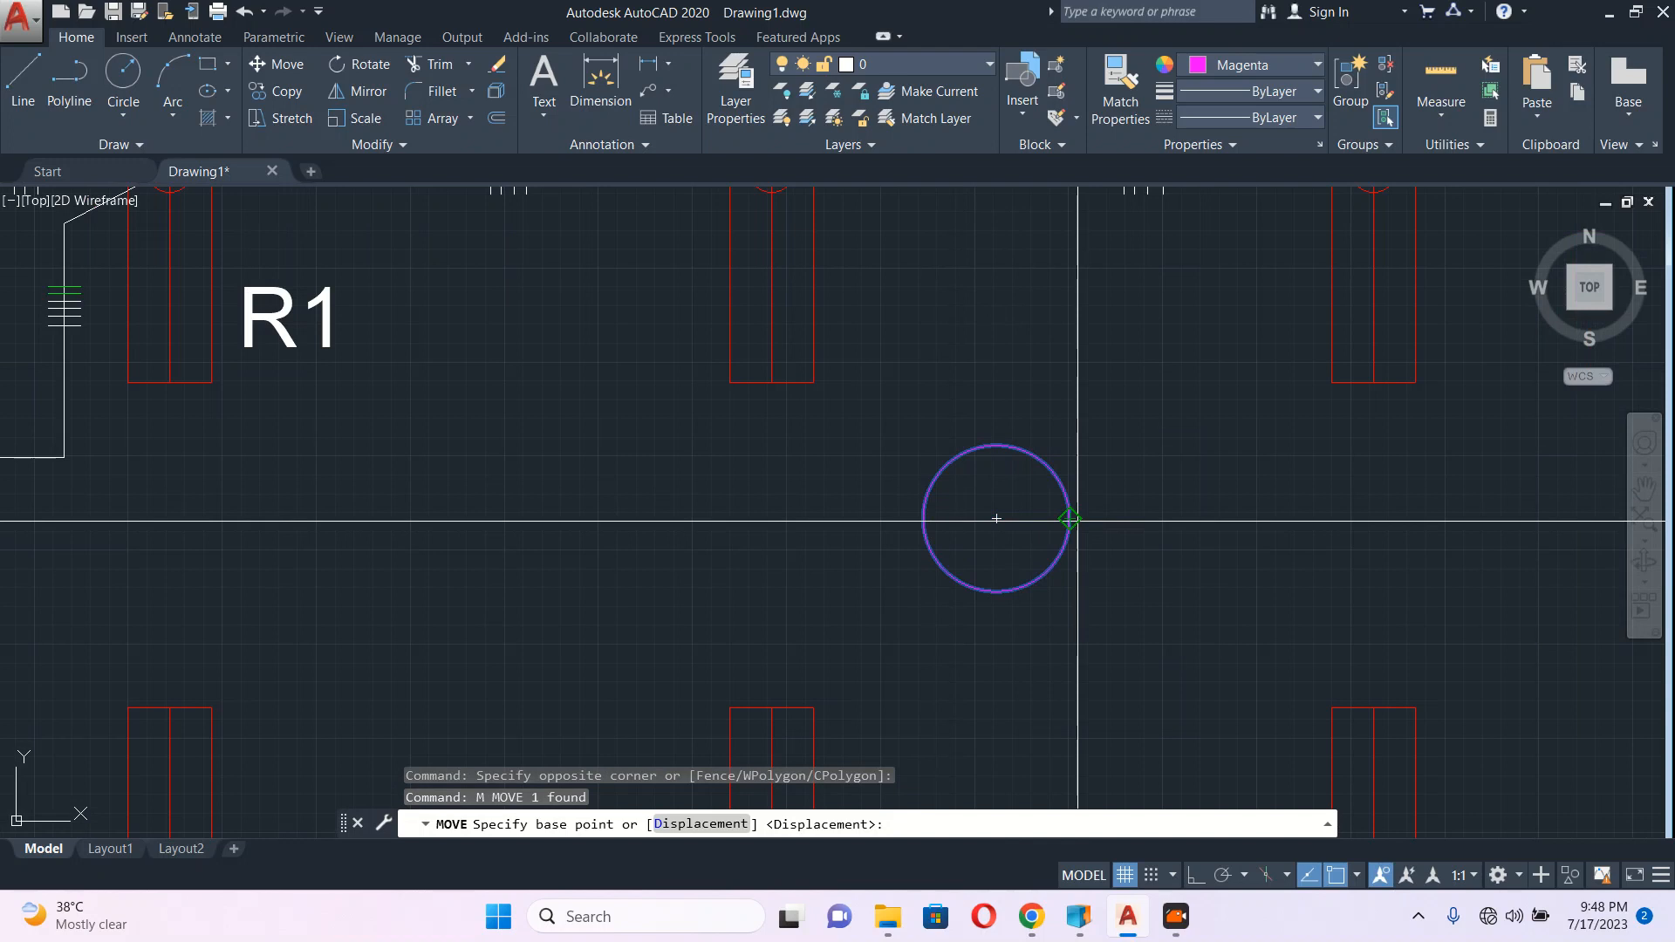
click(1135, 518)
click(1218, 521)
Step: Shift the circle slightly down in the gap between the lower room's two light rows
click(1174, 434)
click(1079, 516)
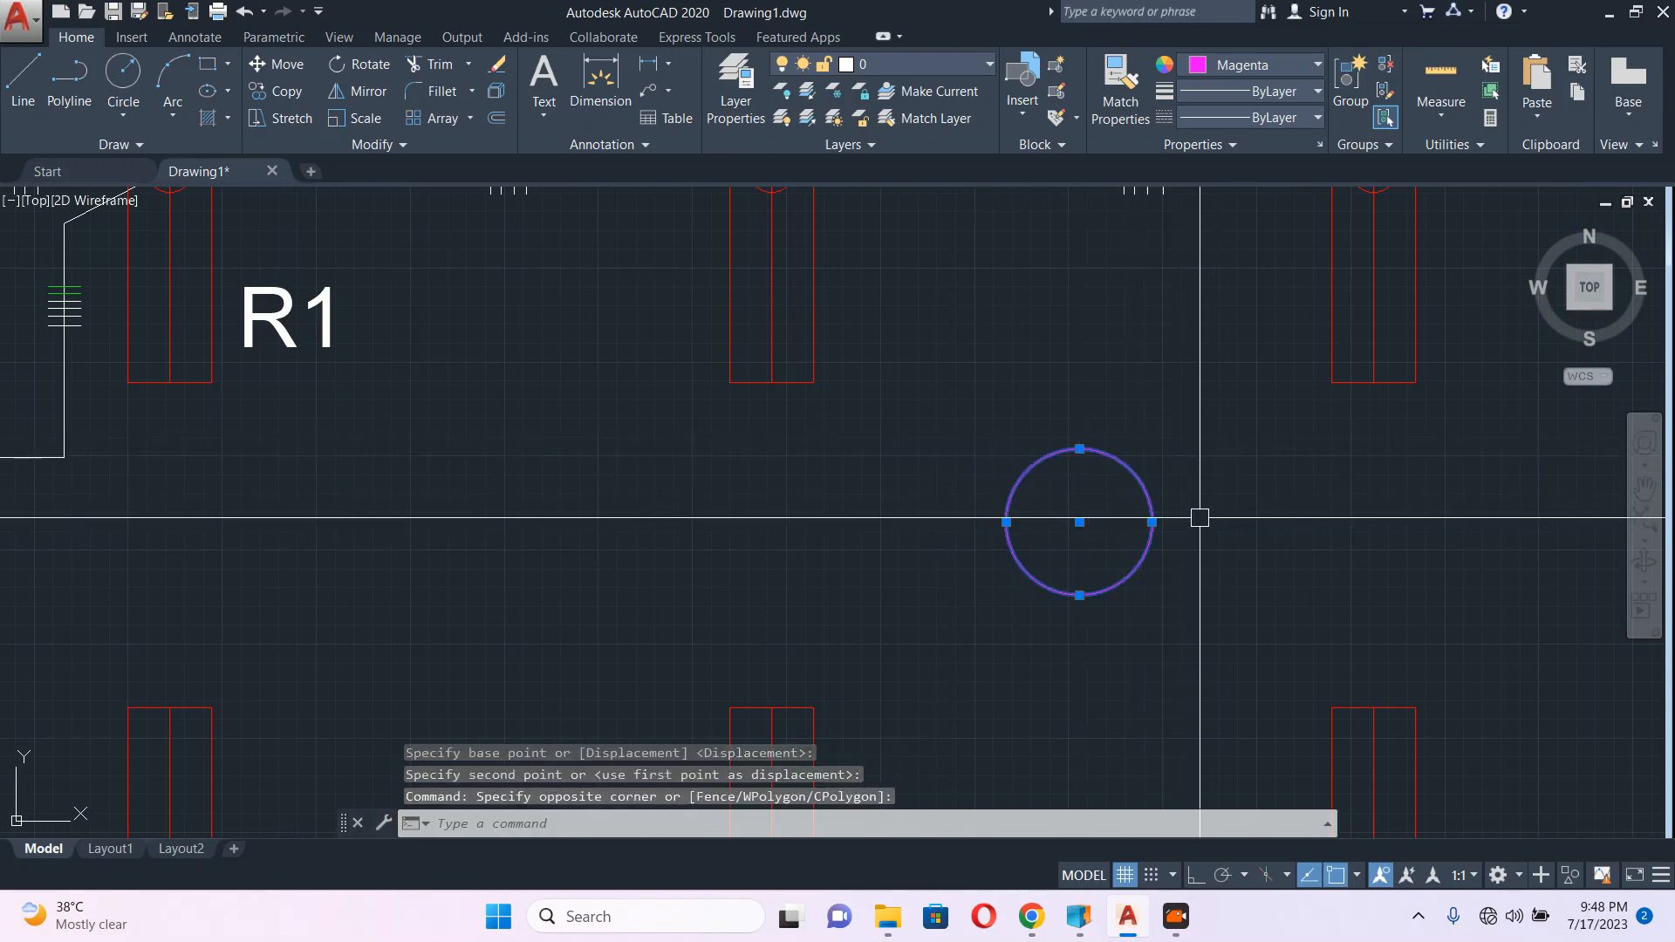
text(m)
key(Return)
click(1239, 507)
key(Escape)
scroll(1125, 501, down, 4)
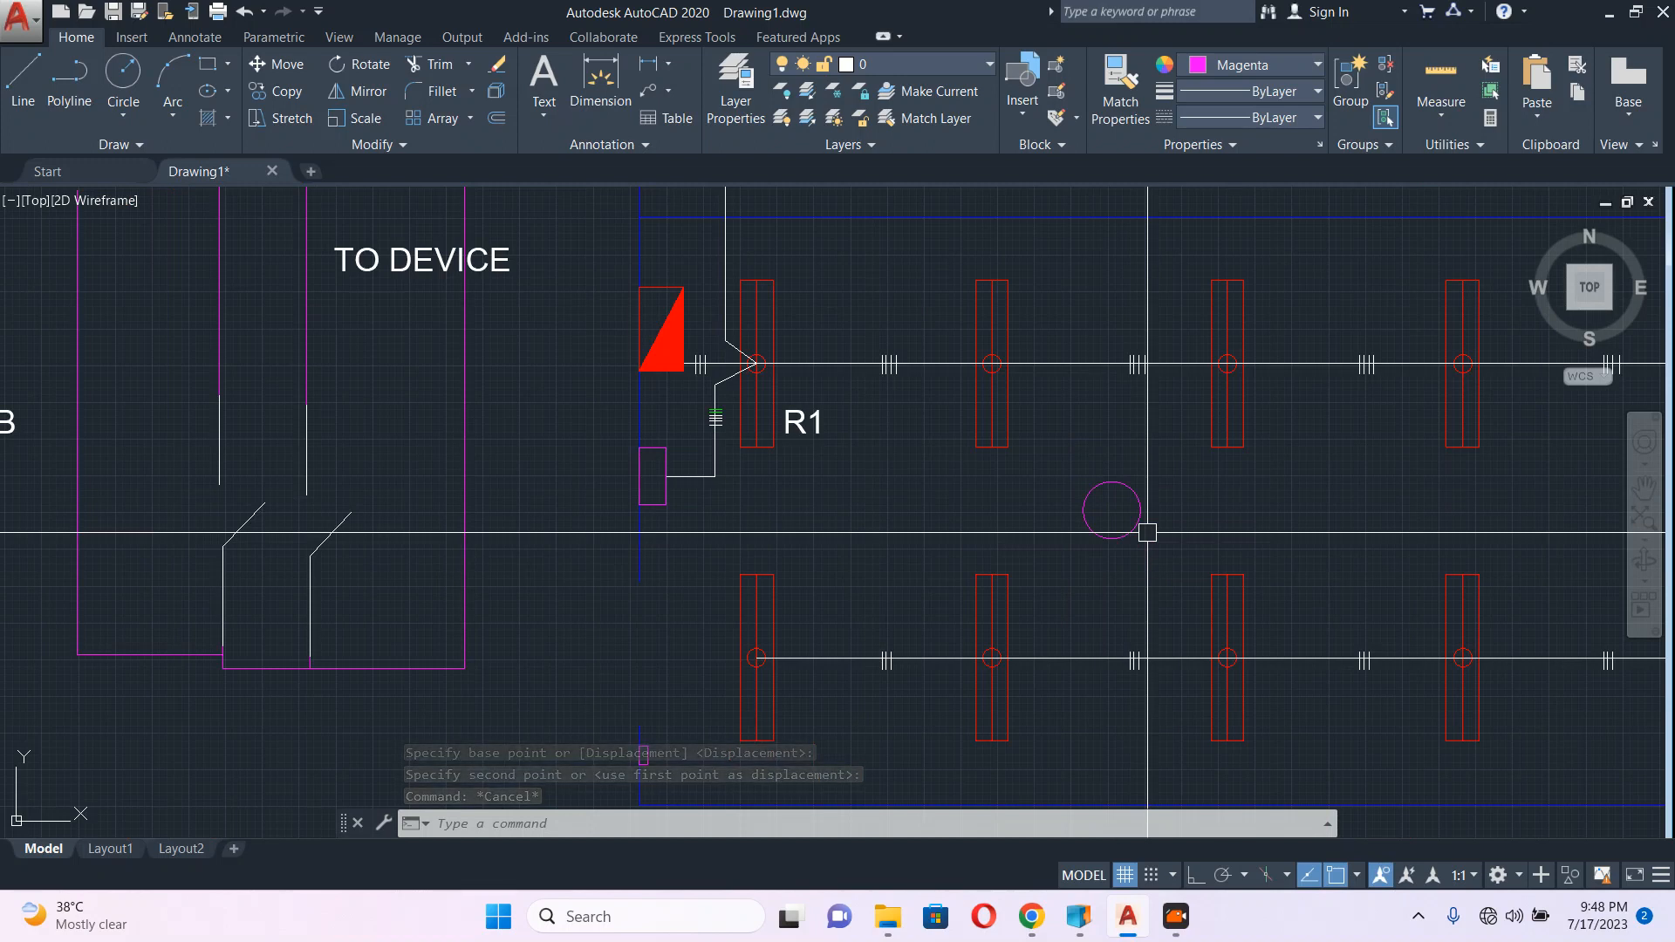
Step: Draw a stepped magenta polyline with Ortho on from the circle's left edge to the right side of the wall rectangle below the distribution board
scroll(1170, 549, down, 6)
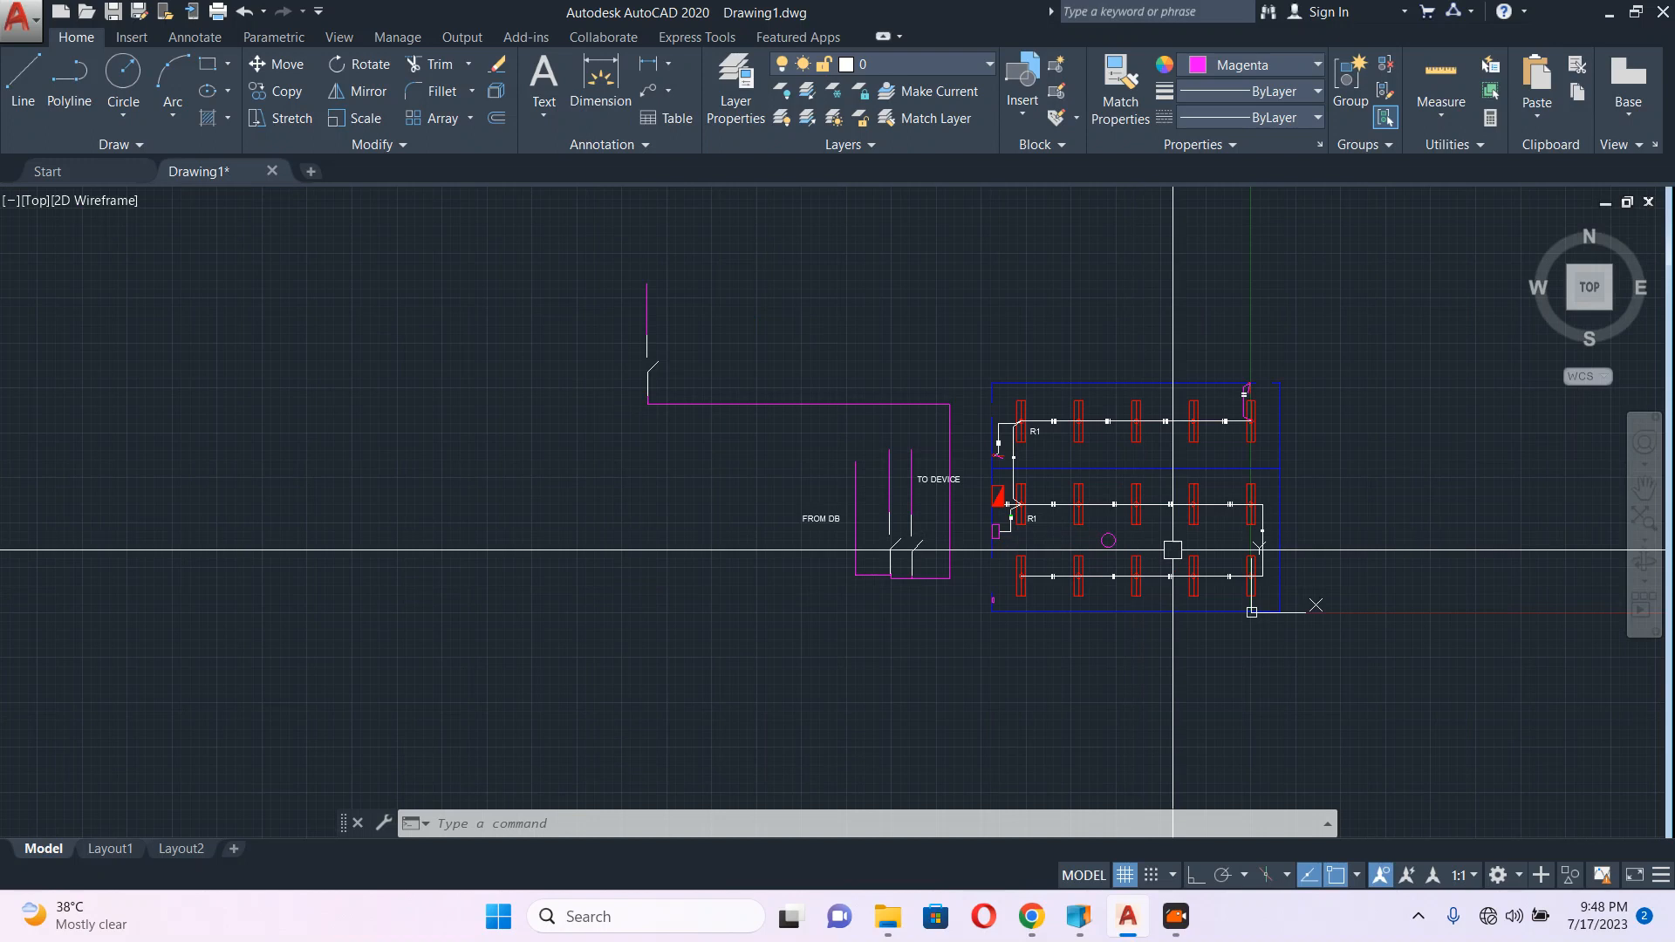
scroll(1120, 555, up, 4)
scroll(1060, 562, up, 4)
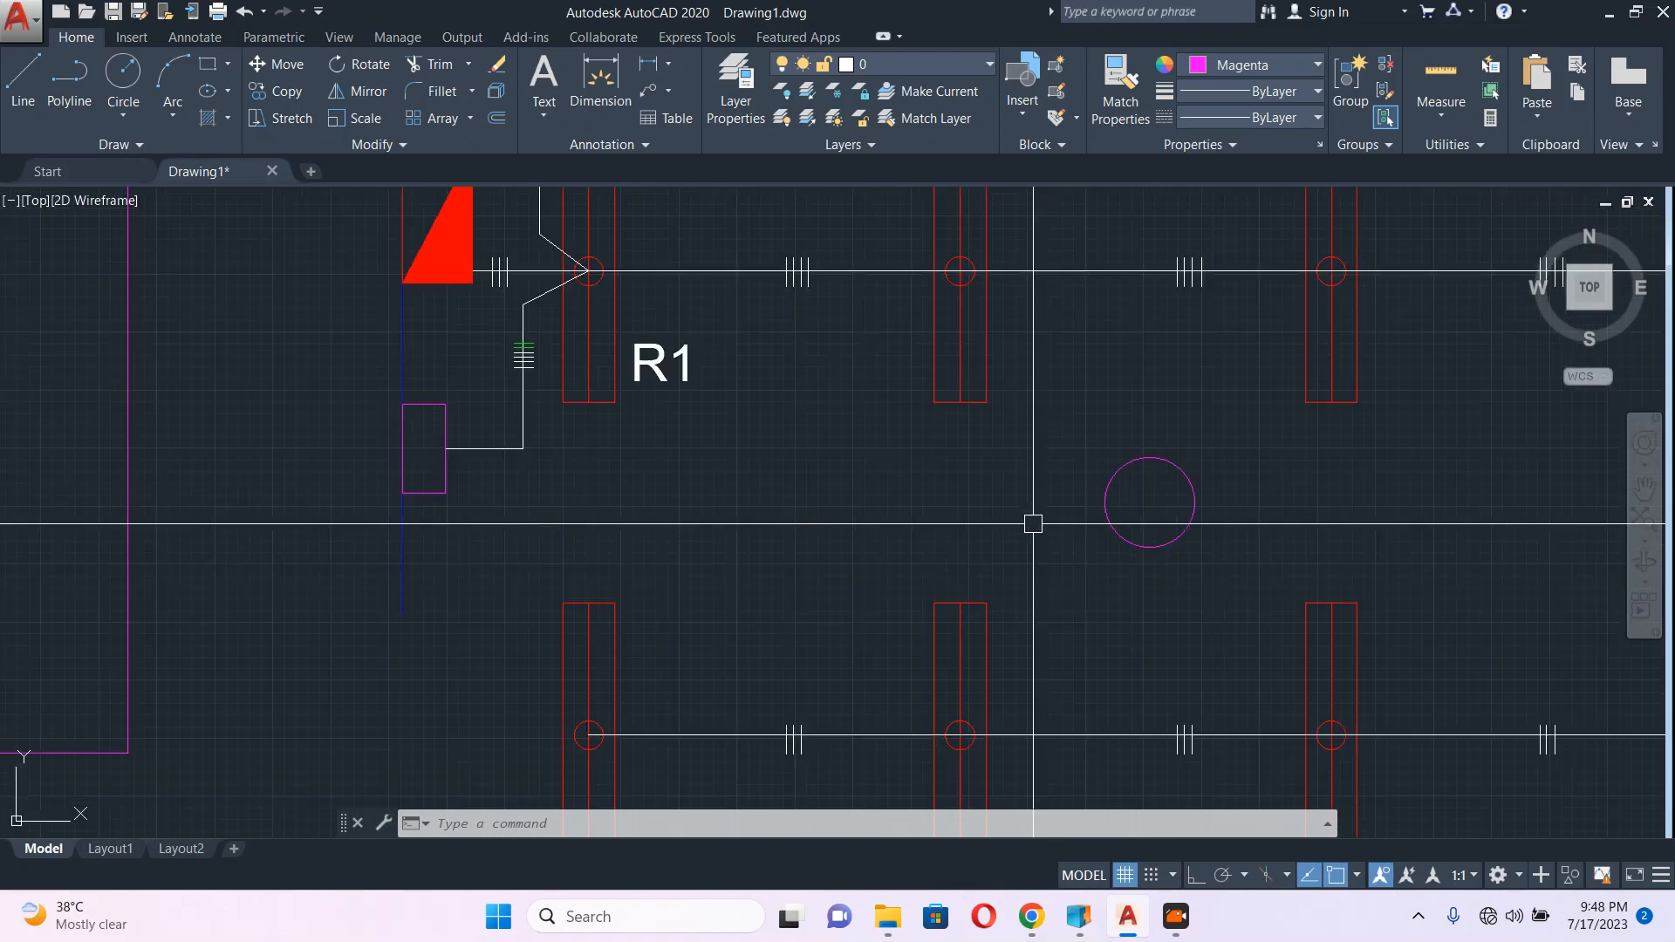
text(PL)
key(Return)
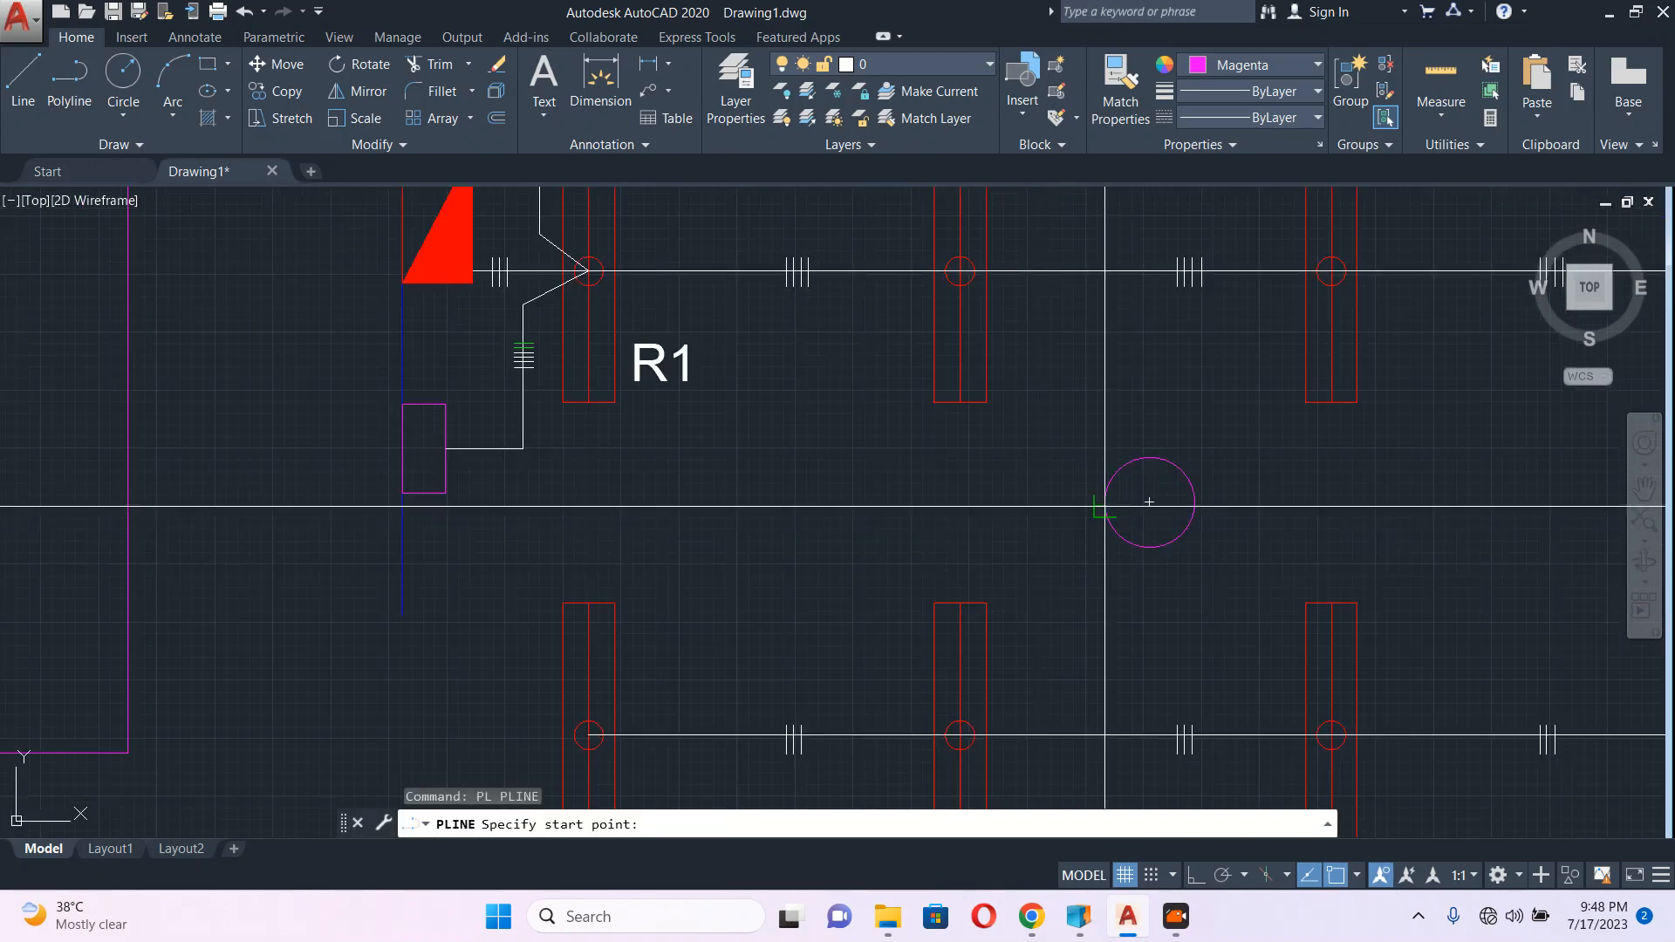
click(1106, 504)
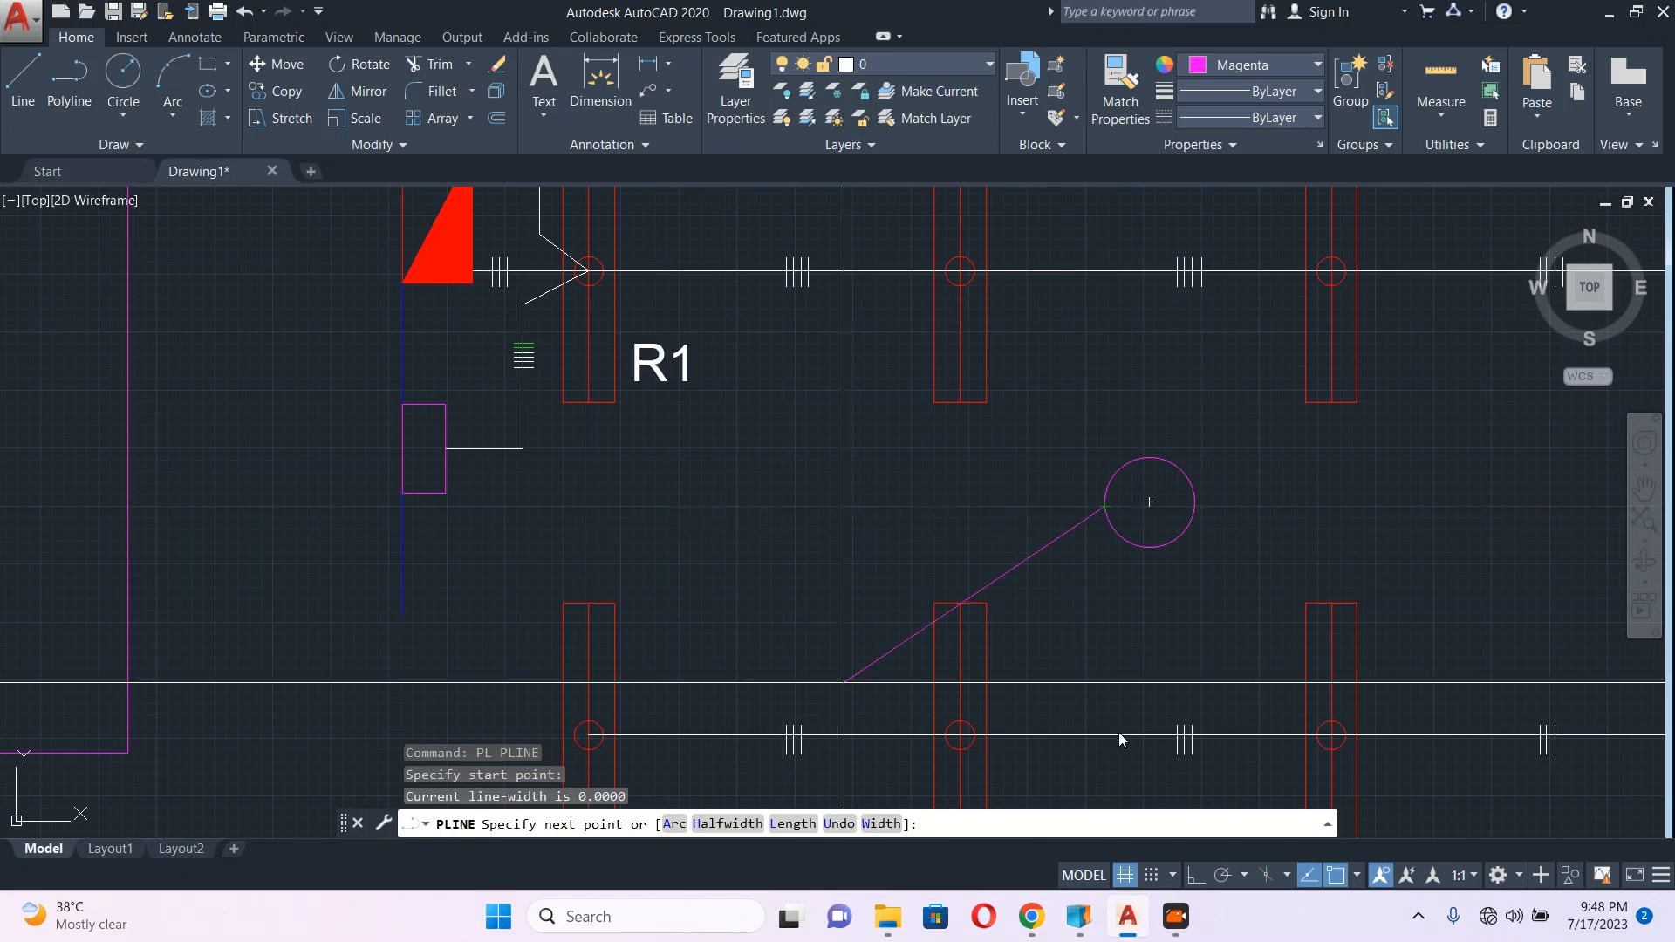
click(1193, 876)
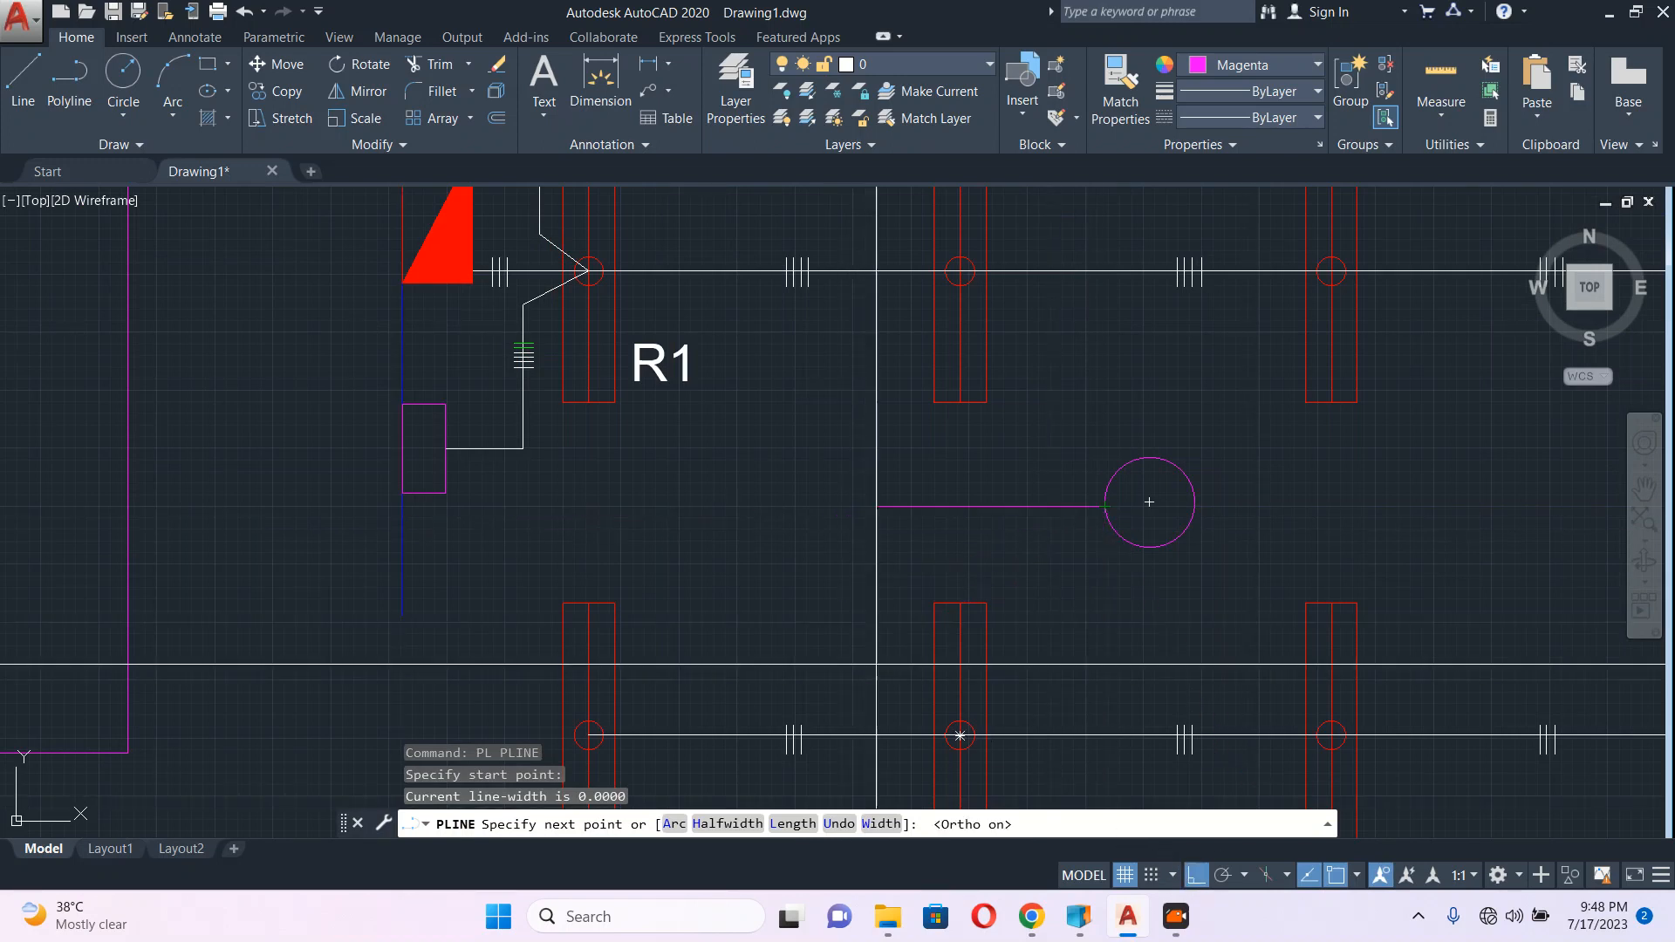
scroll(433, 515, up, 6)
click(712, 484)
click(713, 331)
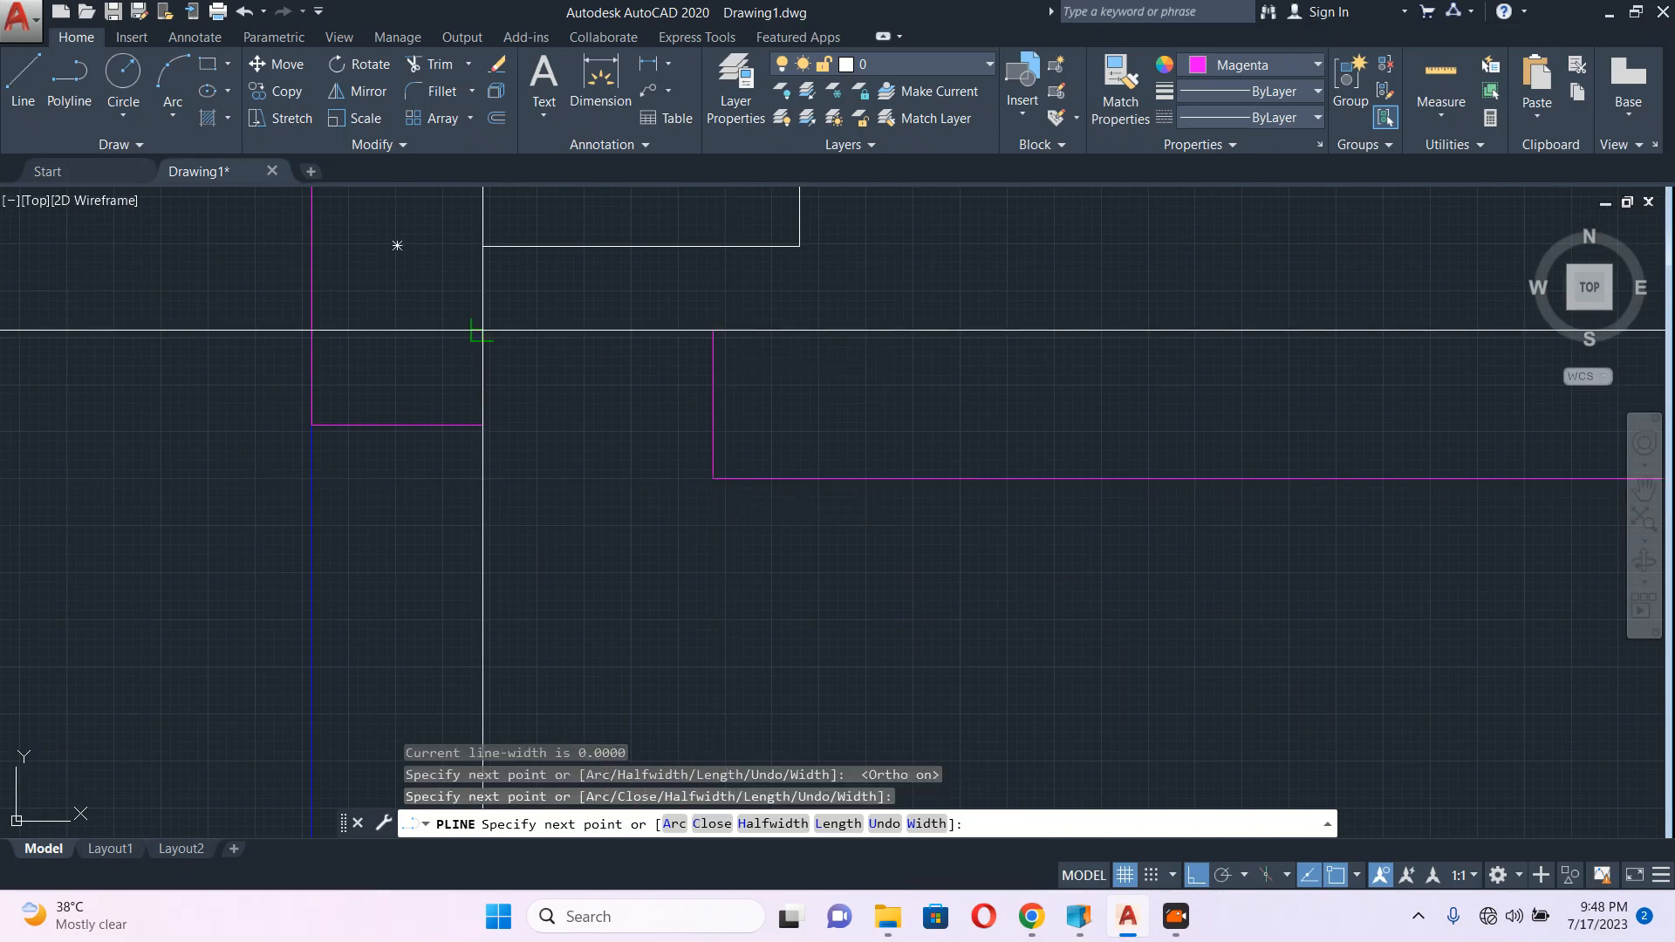
click(482, 331)
key(Escape)
scroll(654, 367, down, 6)
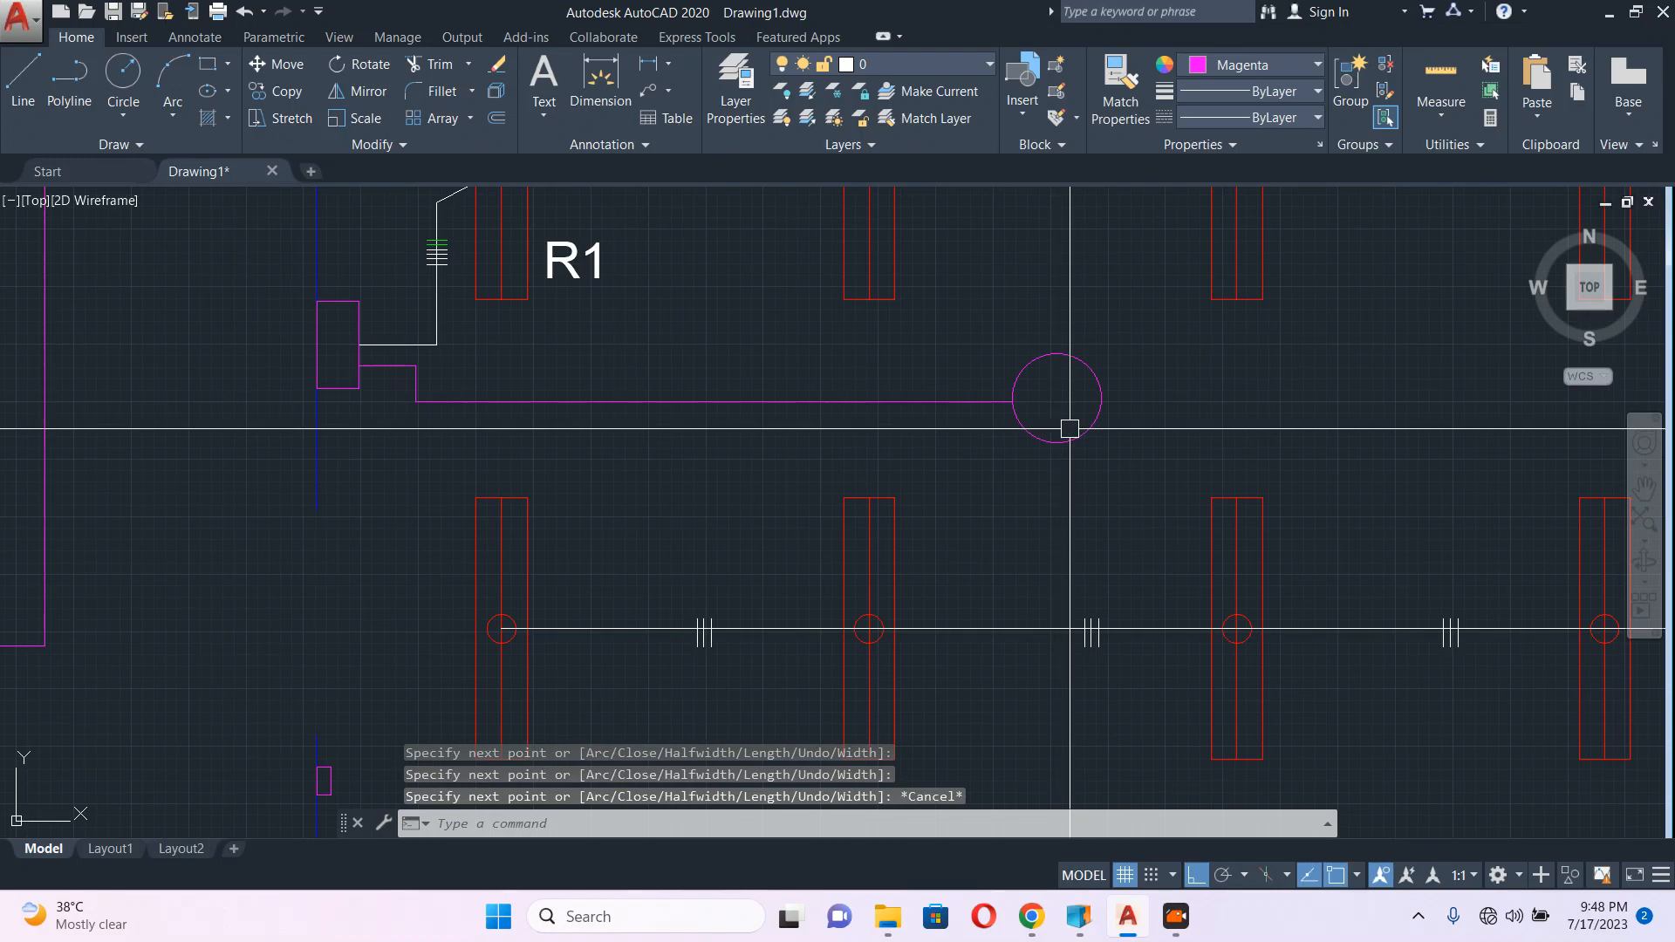
Step: Examine the new wire between the wall rectangle and the circle against the switch diagram and the lower room's lighting circuit
scroll(1101, 464, down, 4)
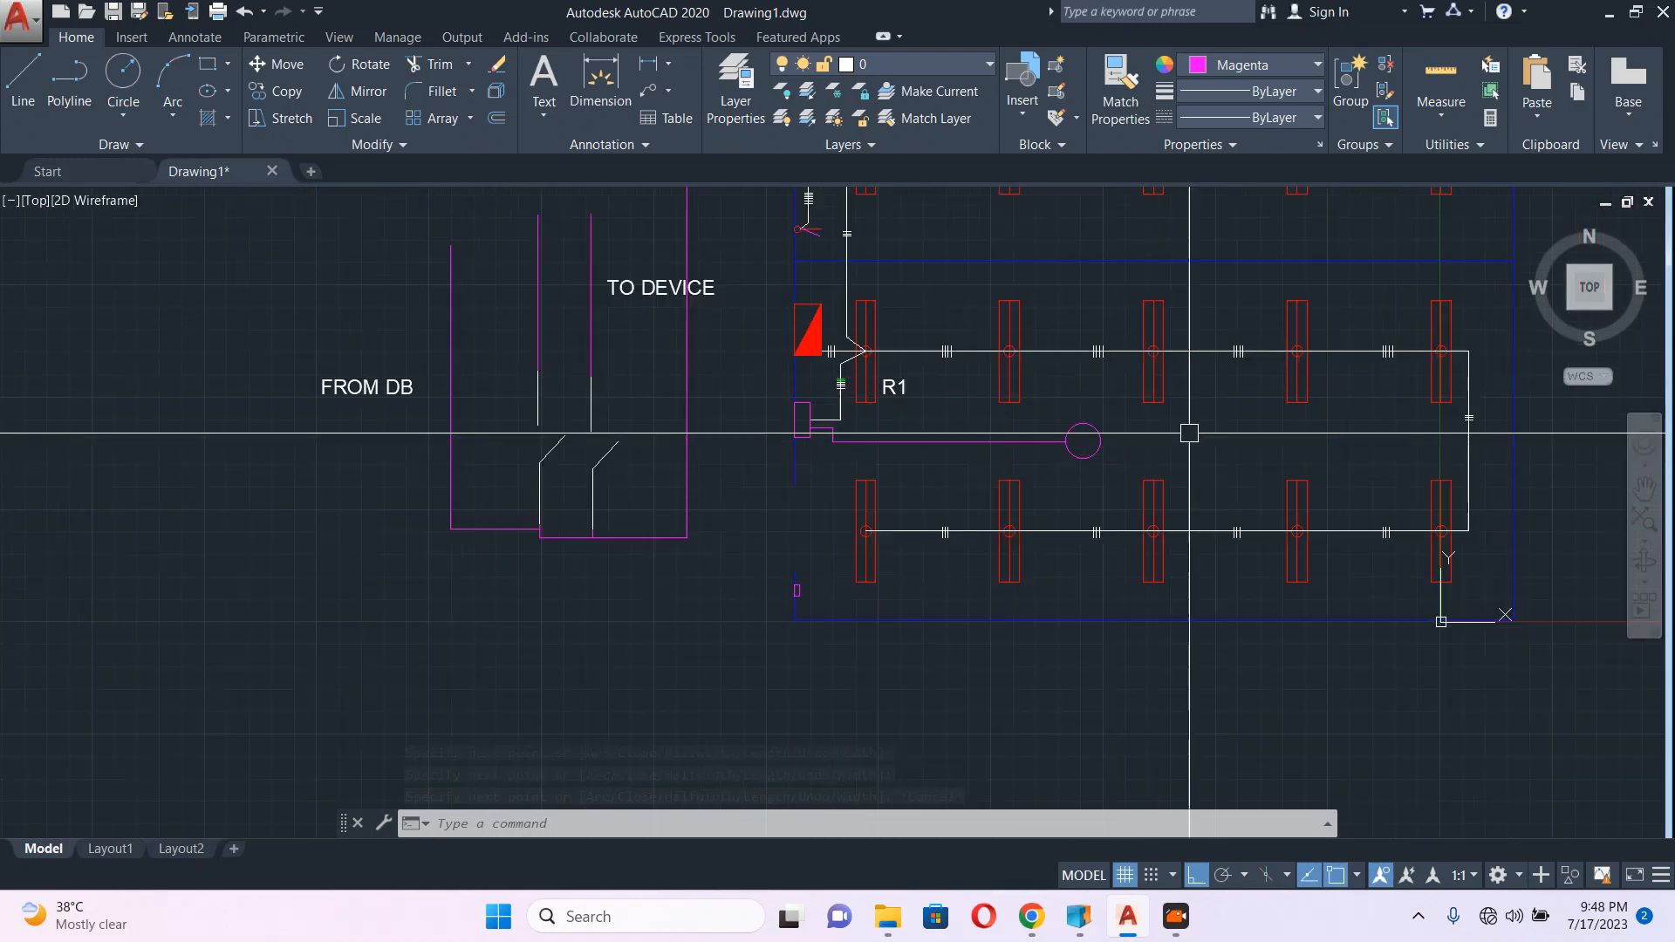
scroll(1081, 441, up, 4)
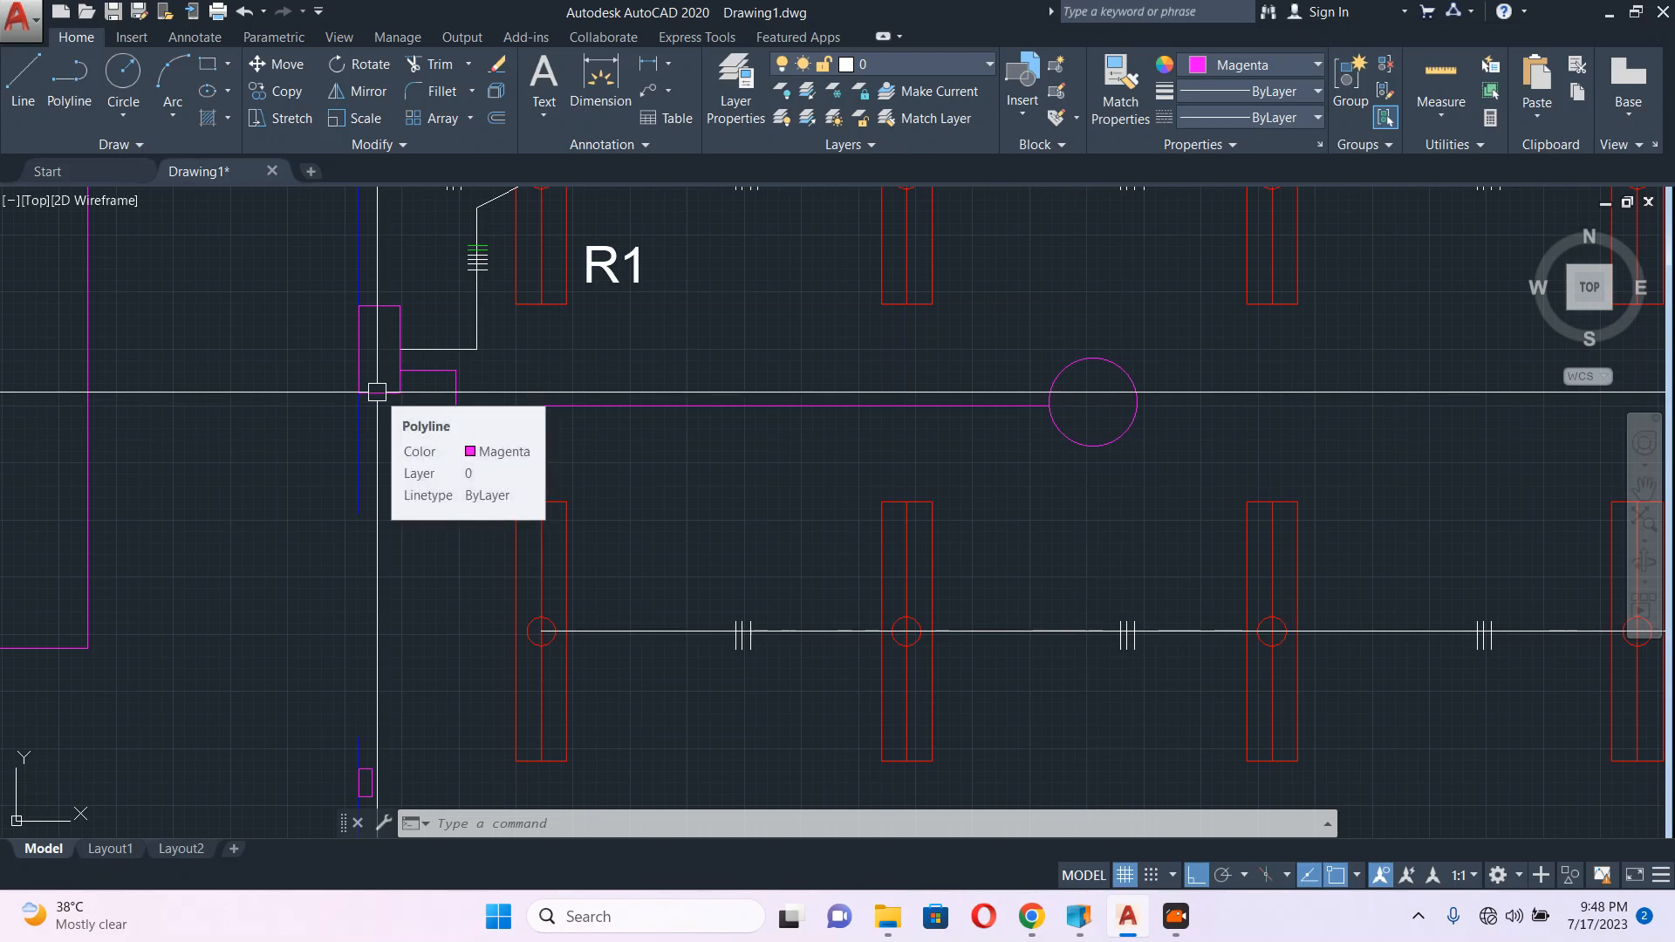
middle_drag(471, 284, 515, 383)
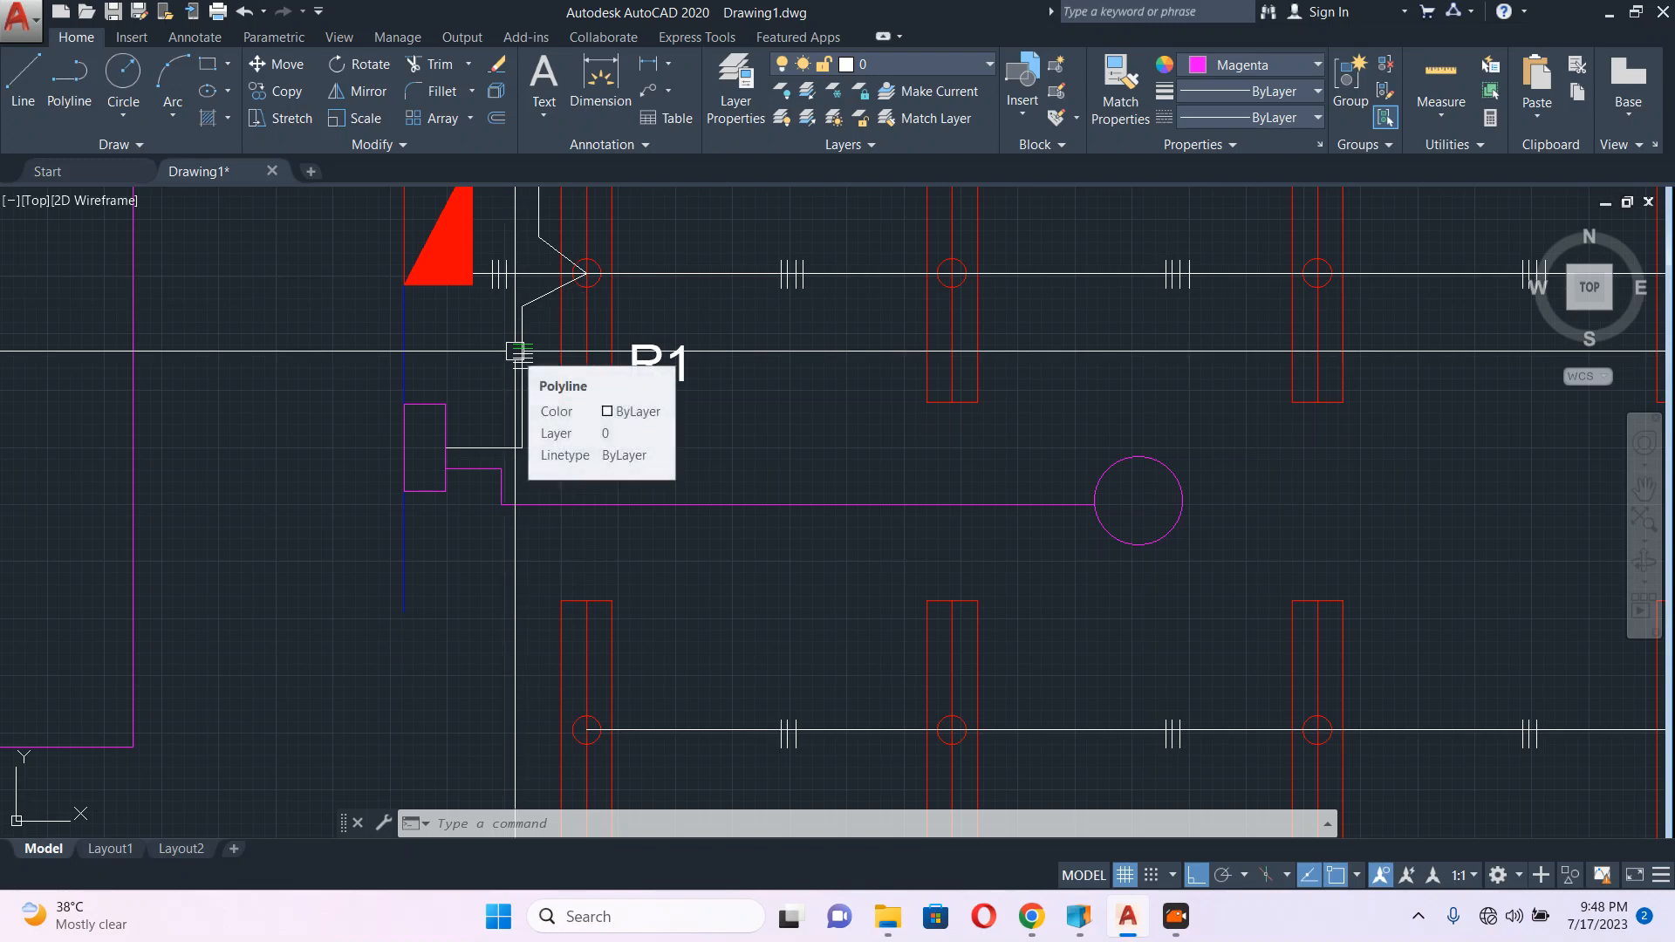
scroll(767, 436, down, 5)
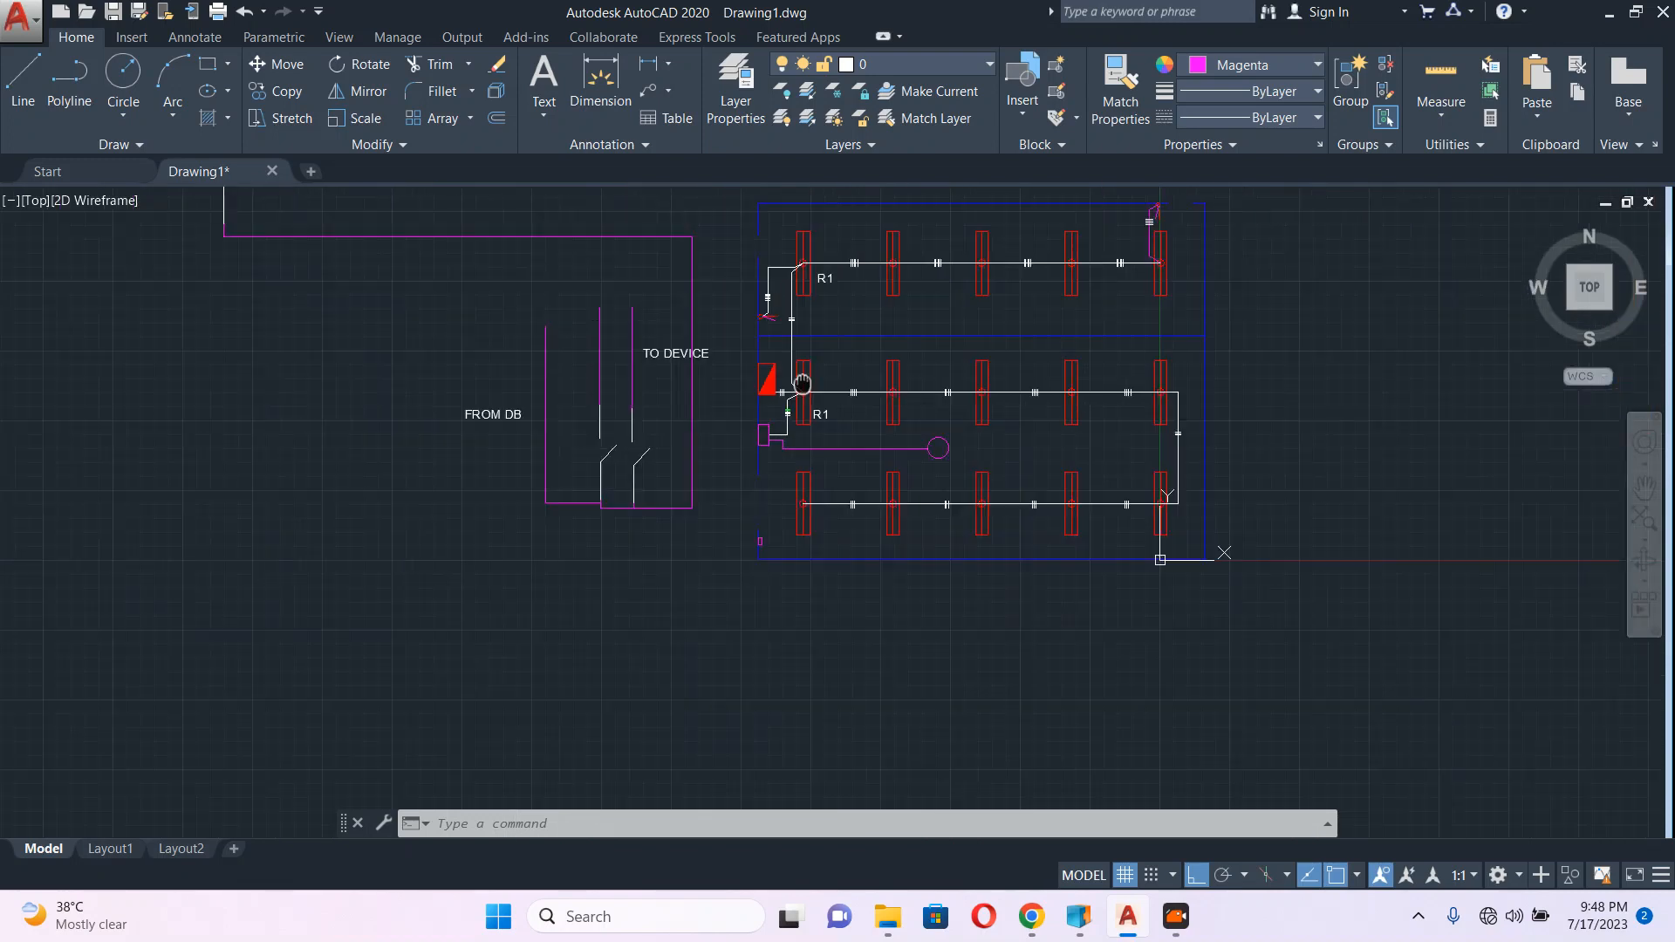
scroll(669, 472, up, 4)
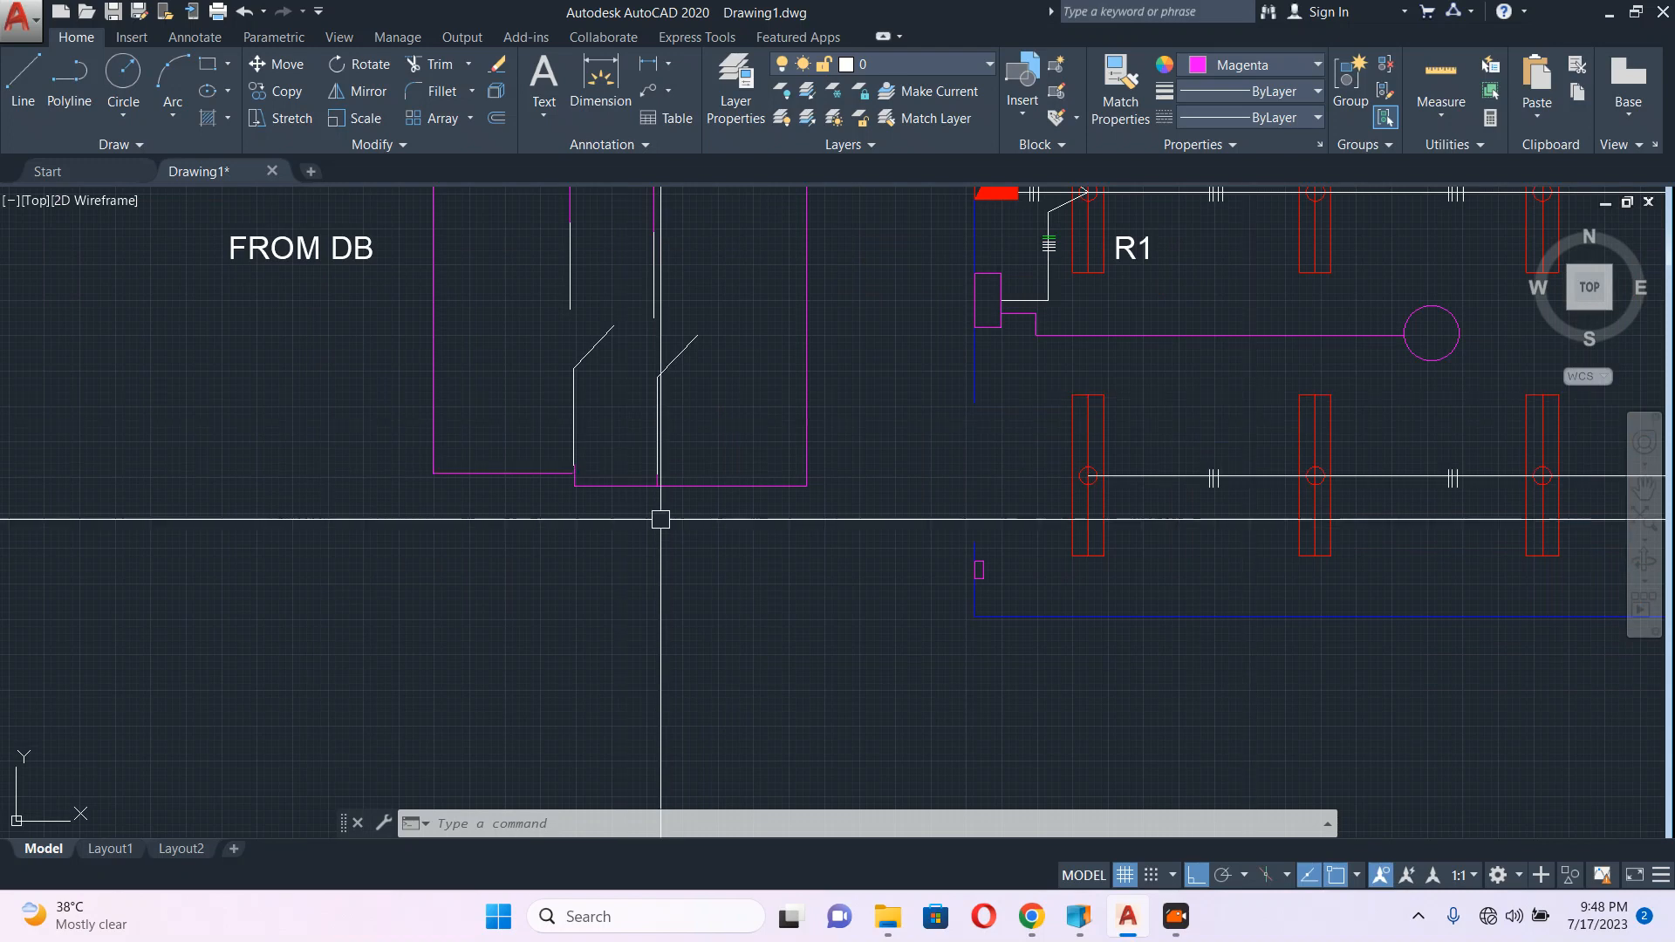
middle_drag(741, 361, 619, 465)
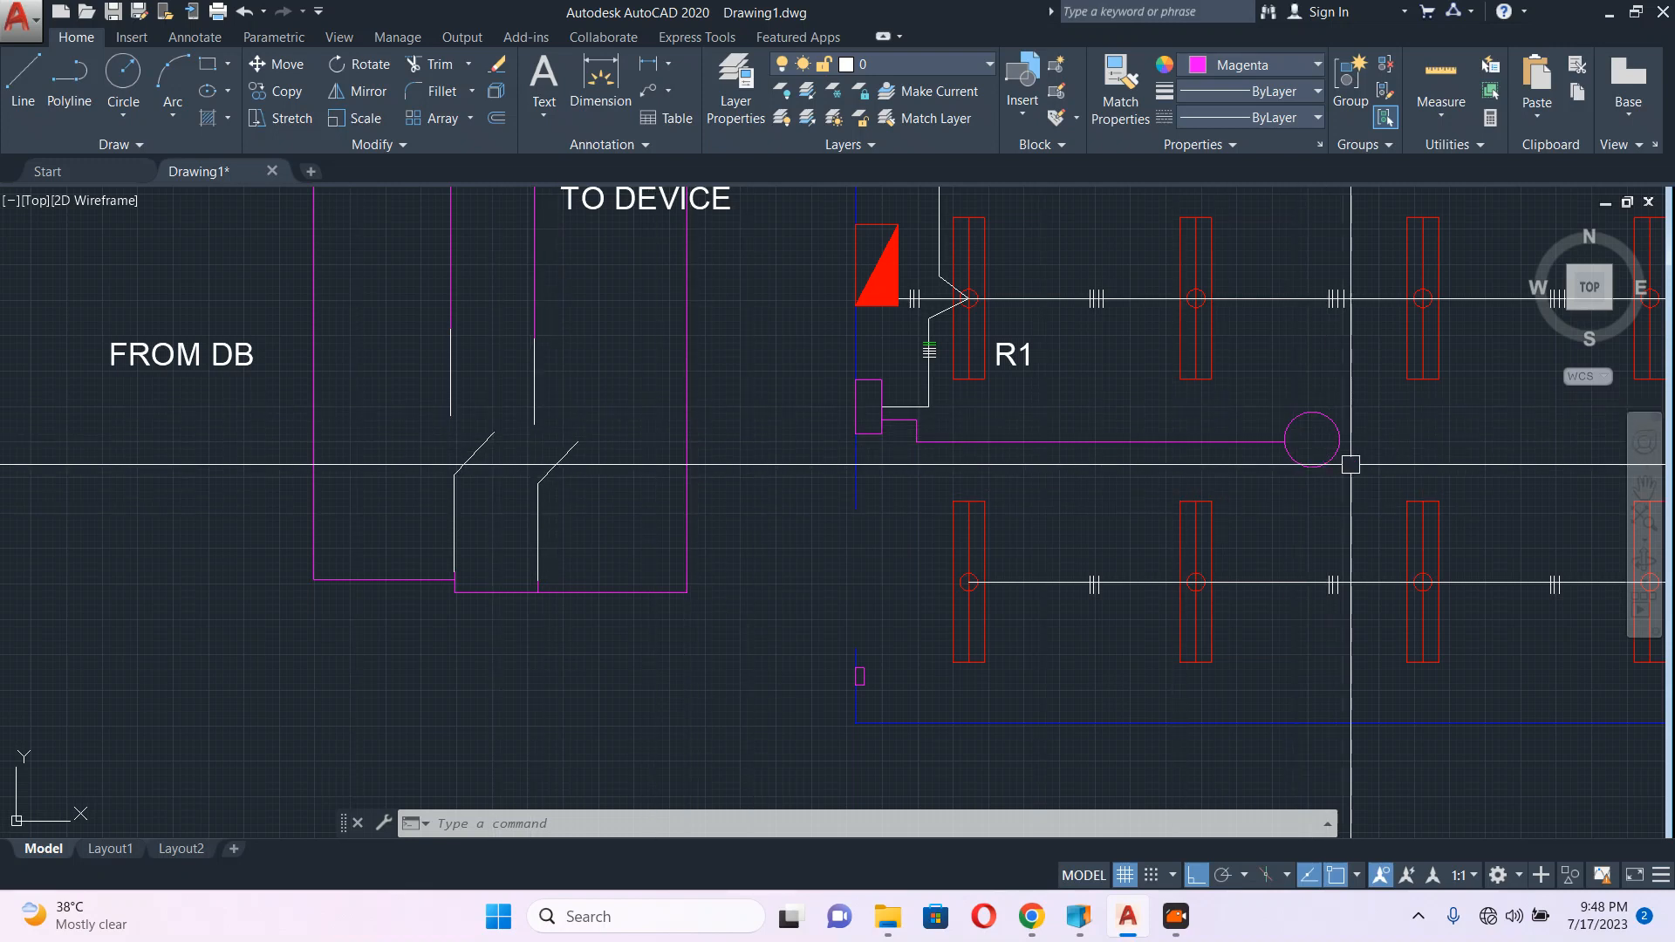
middle_drag(1353, 467, 1005, 502)
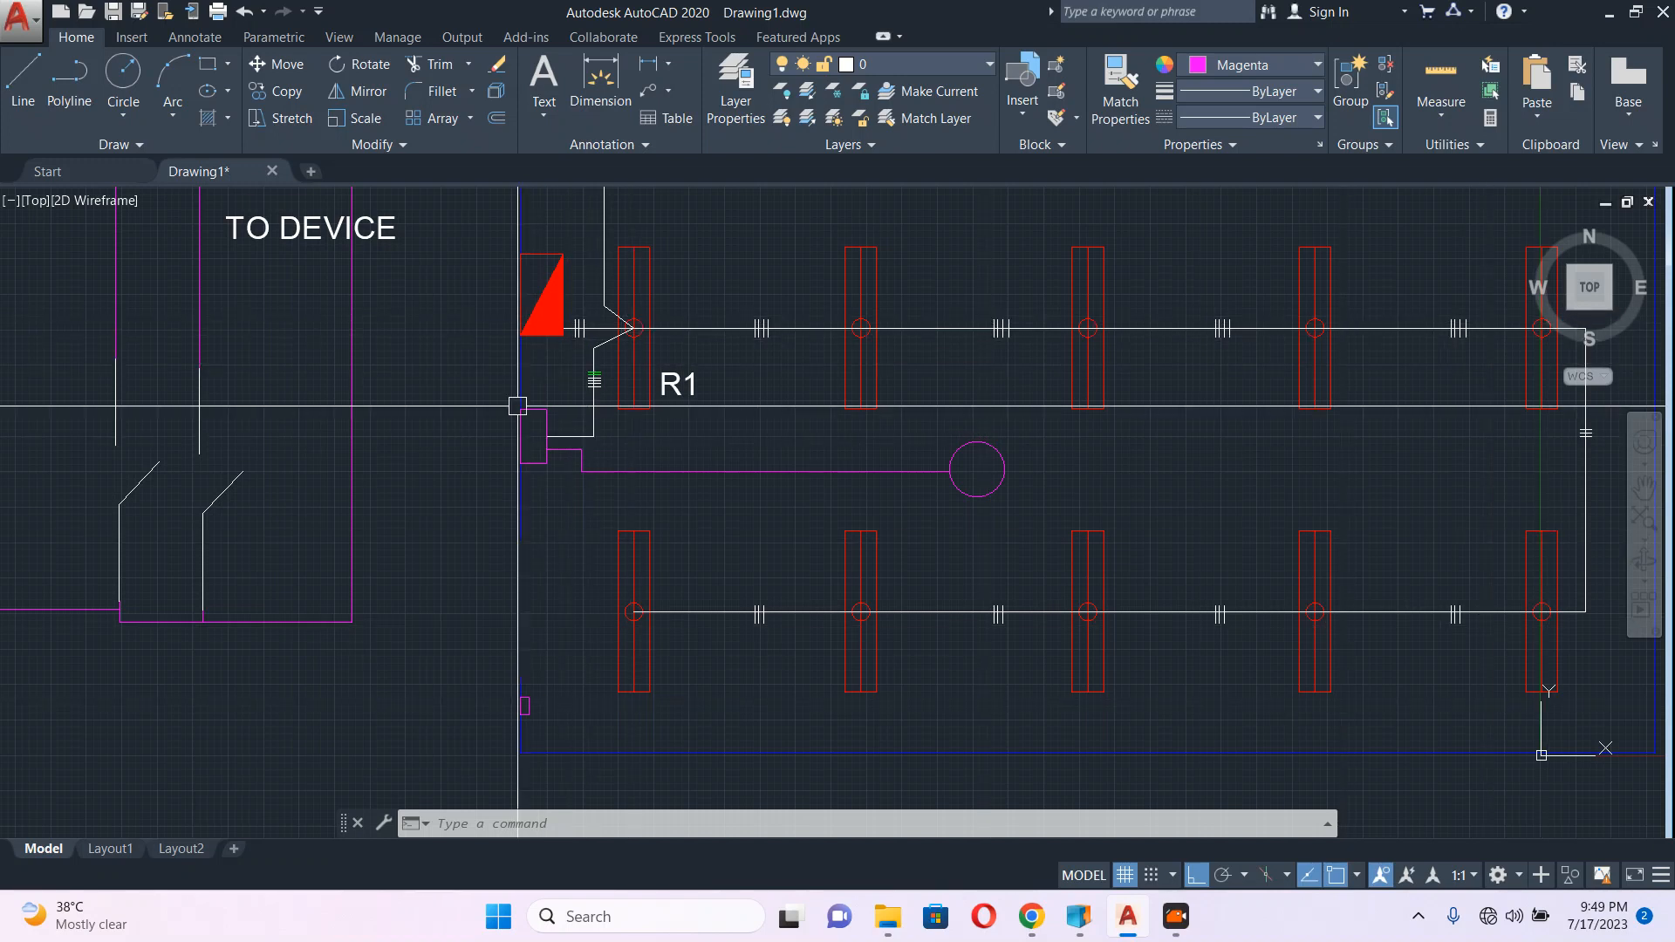
scroll(542, 420, up, 4)
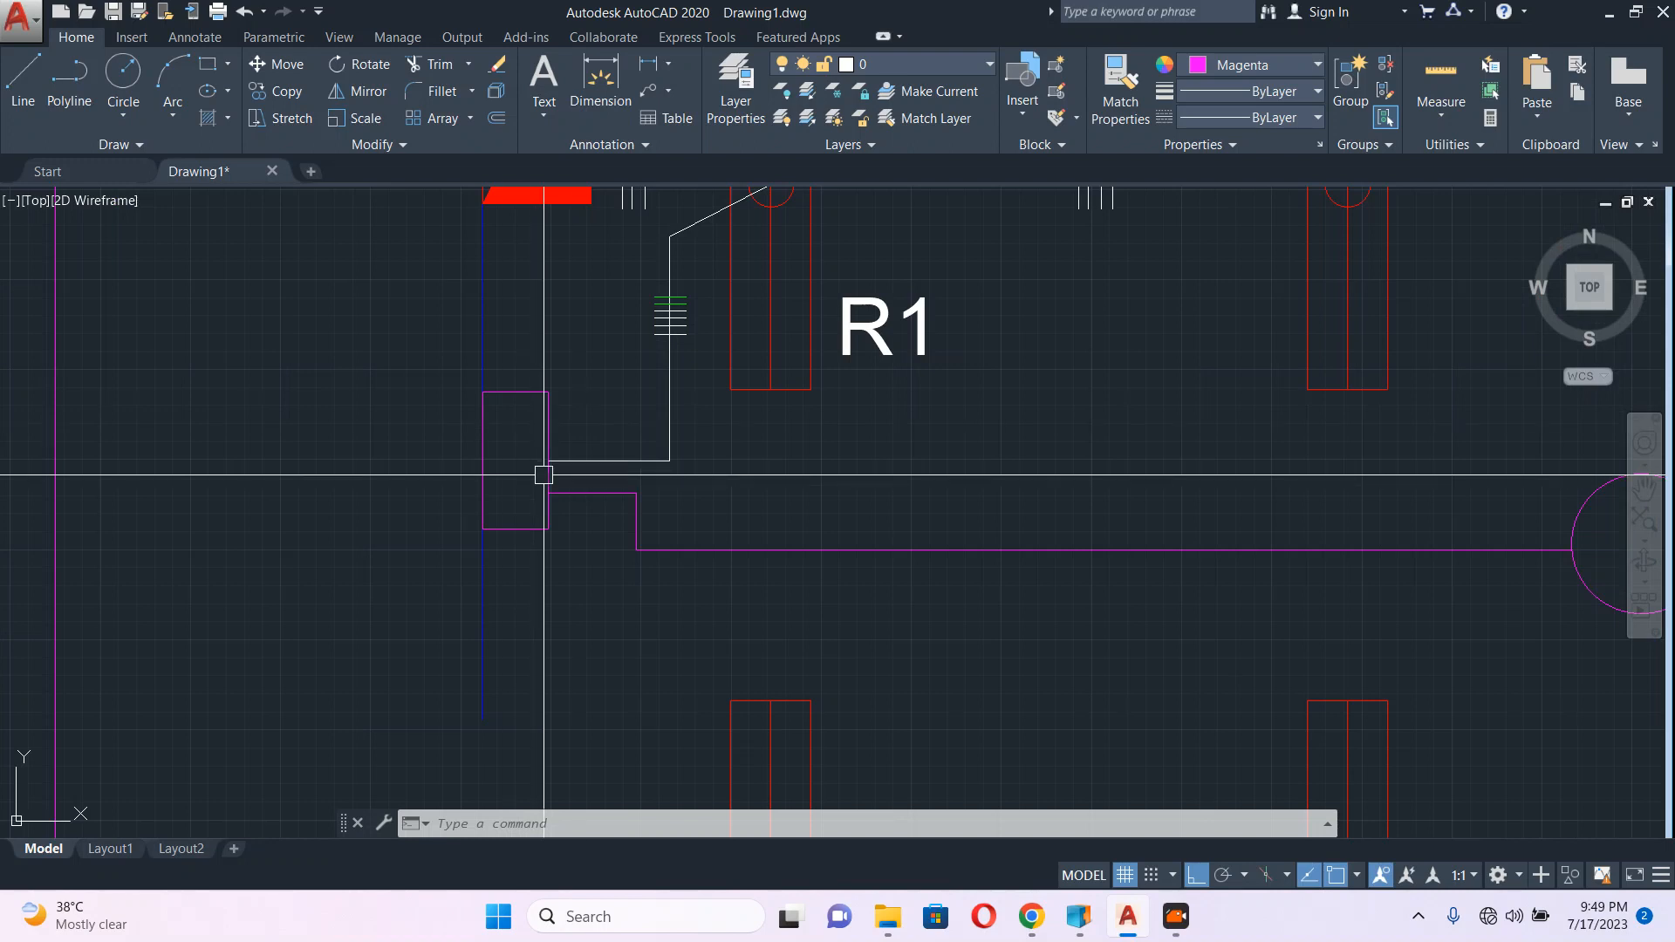
scroll(543, 474, down, 3)
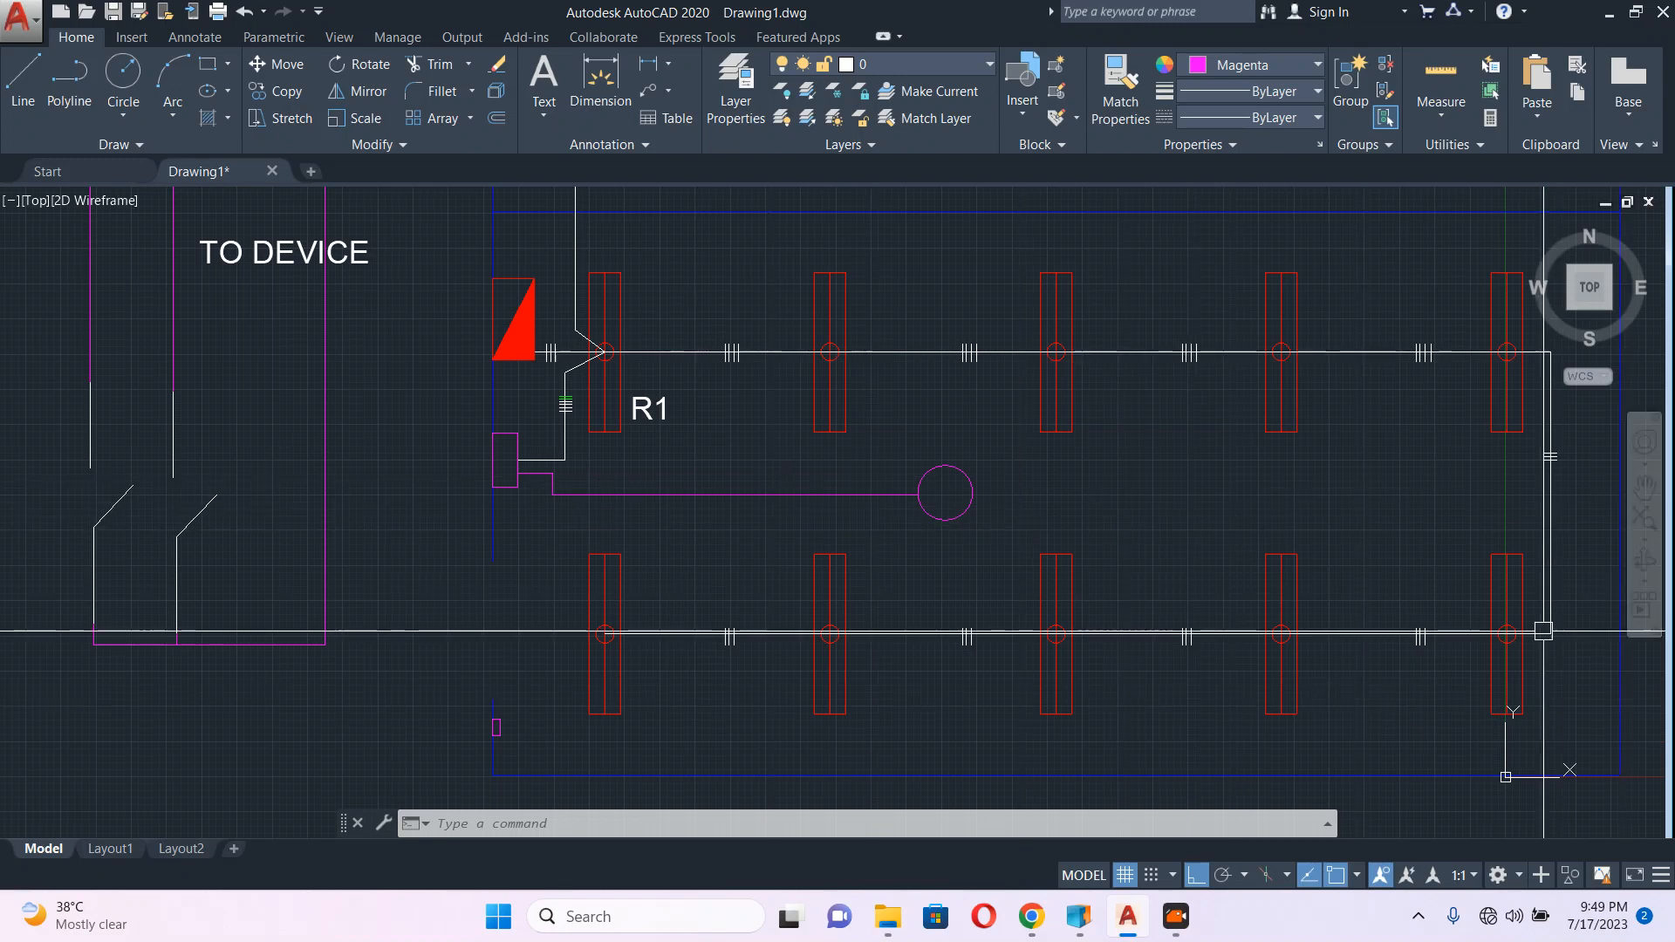
middle_drag(570, 475, 794, 484)
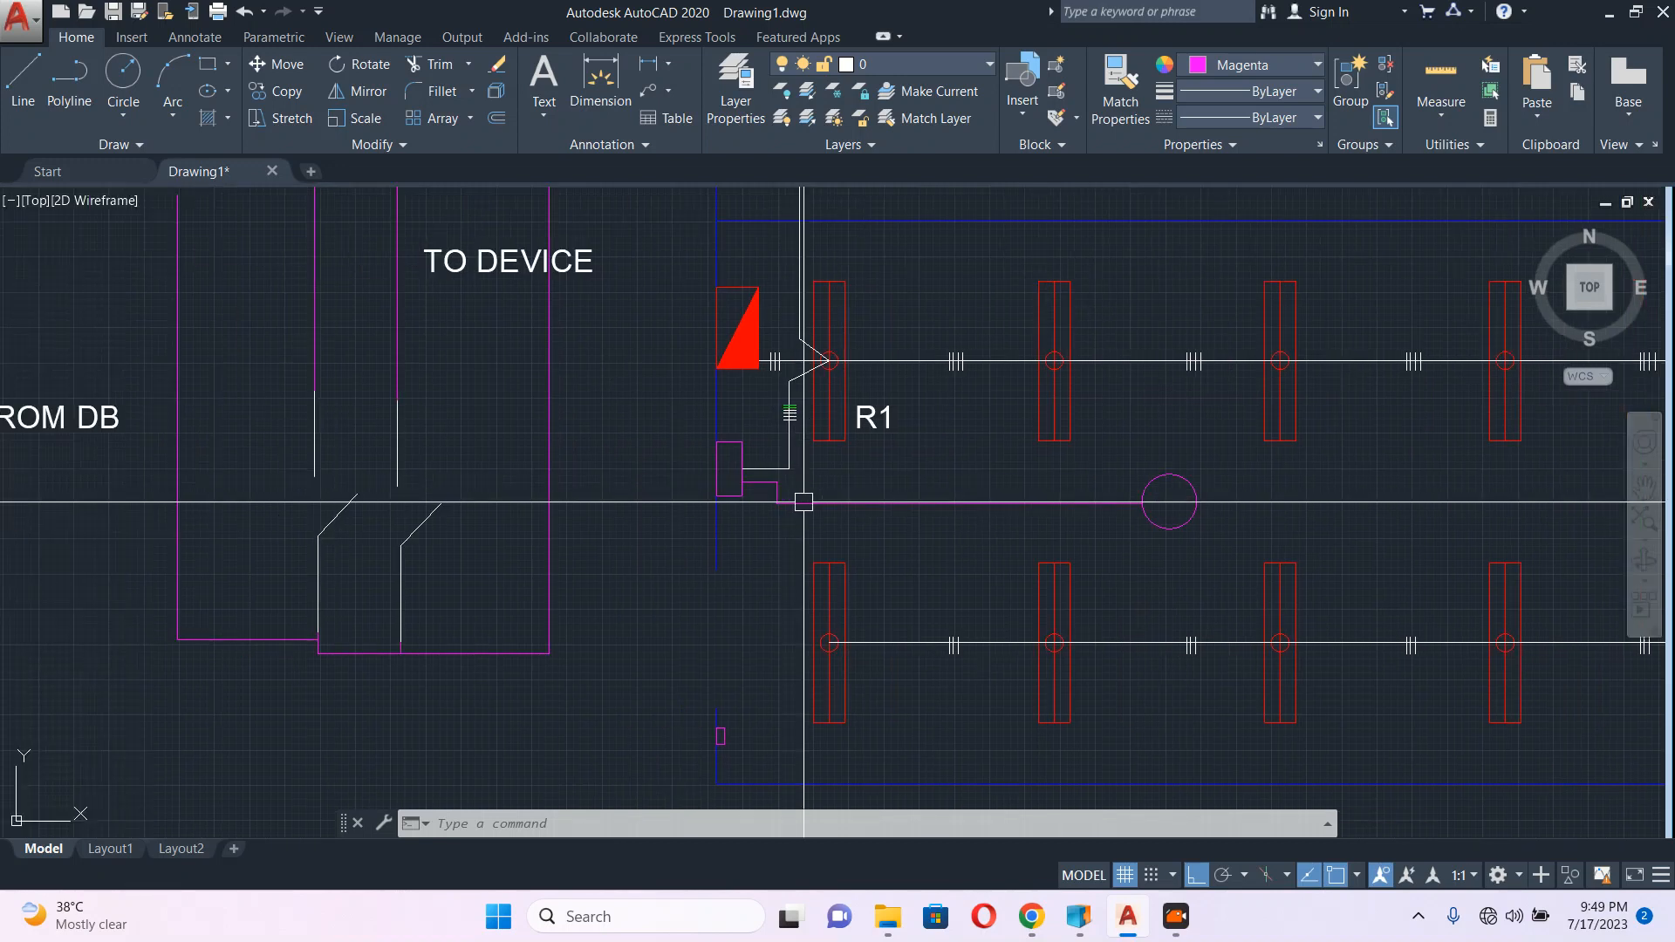
scroll(689, 468, up, 5)
scroll(718, 483, down, 4)
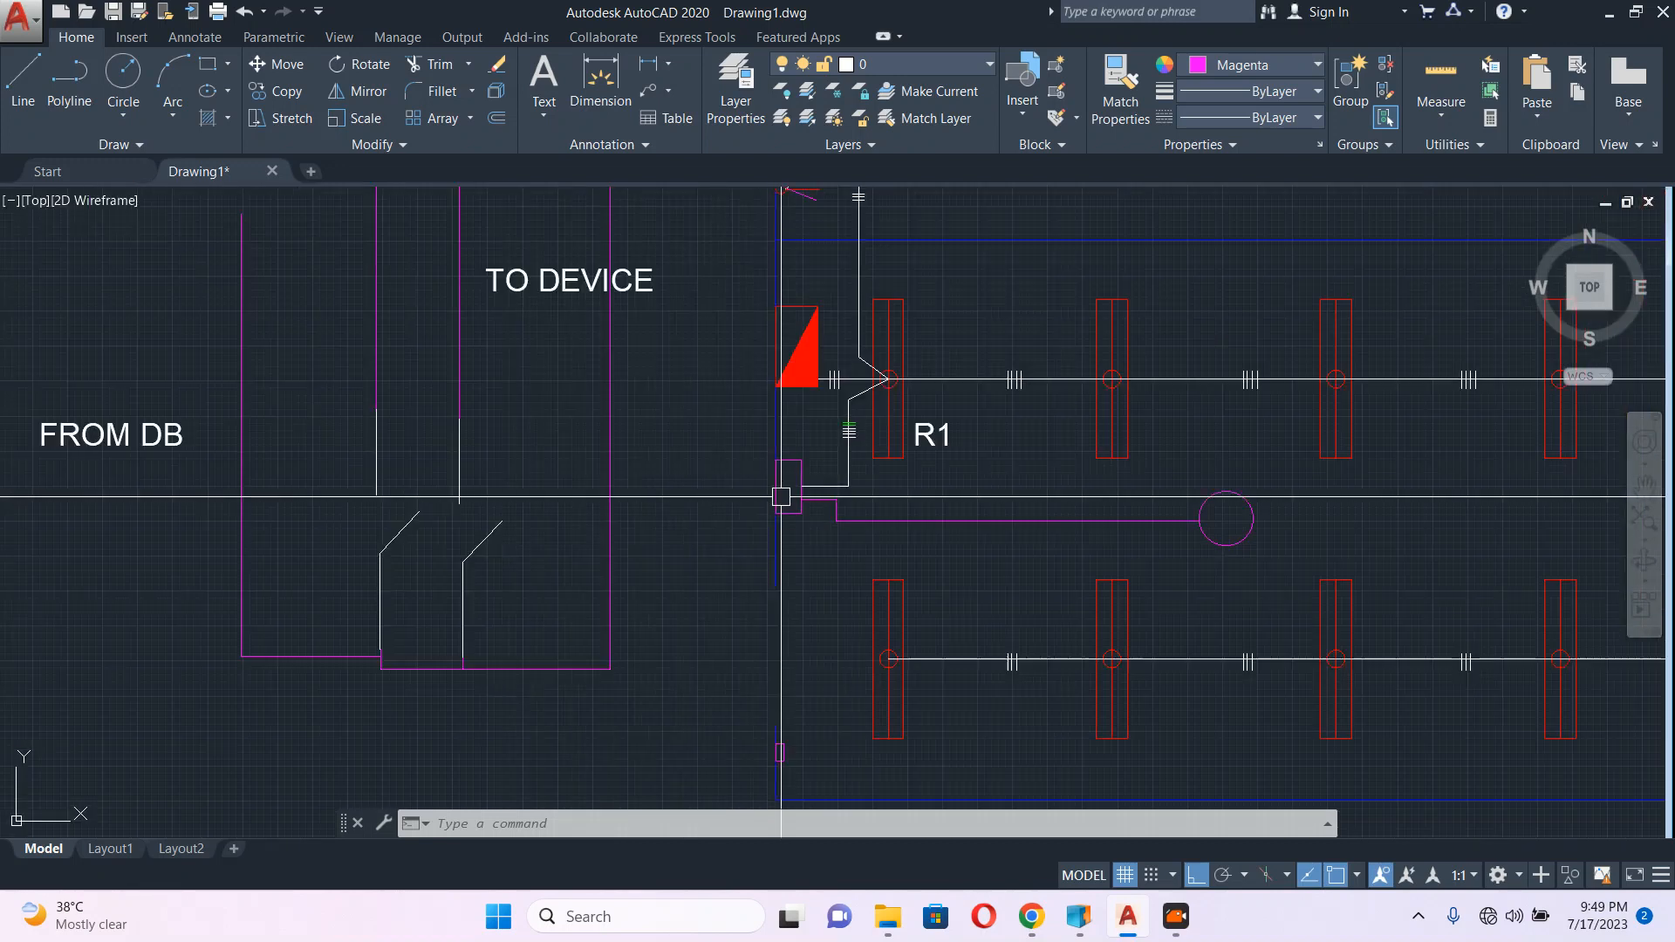
scroll(816, 508, up, 2)
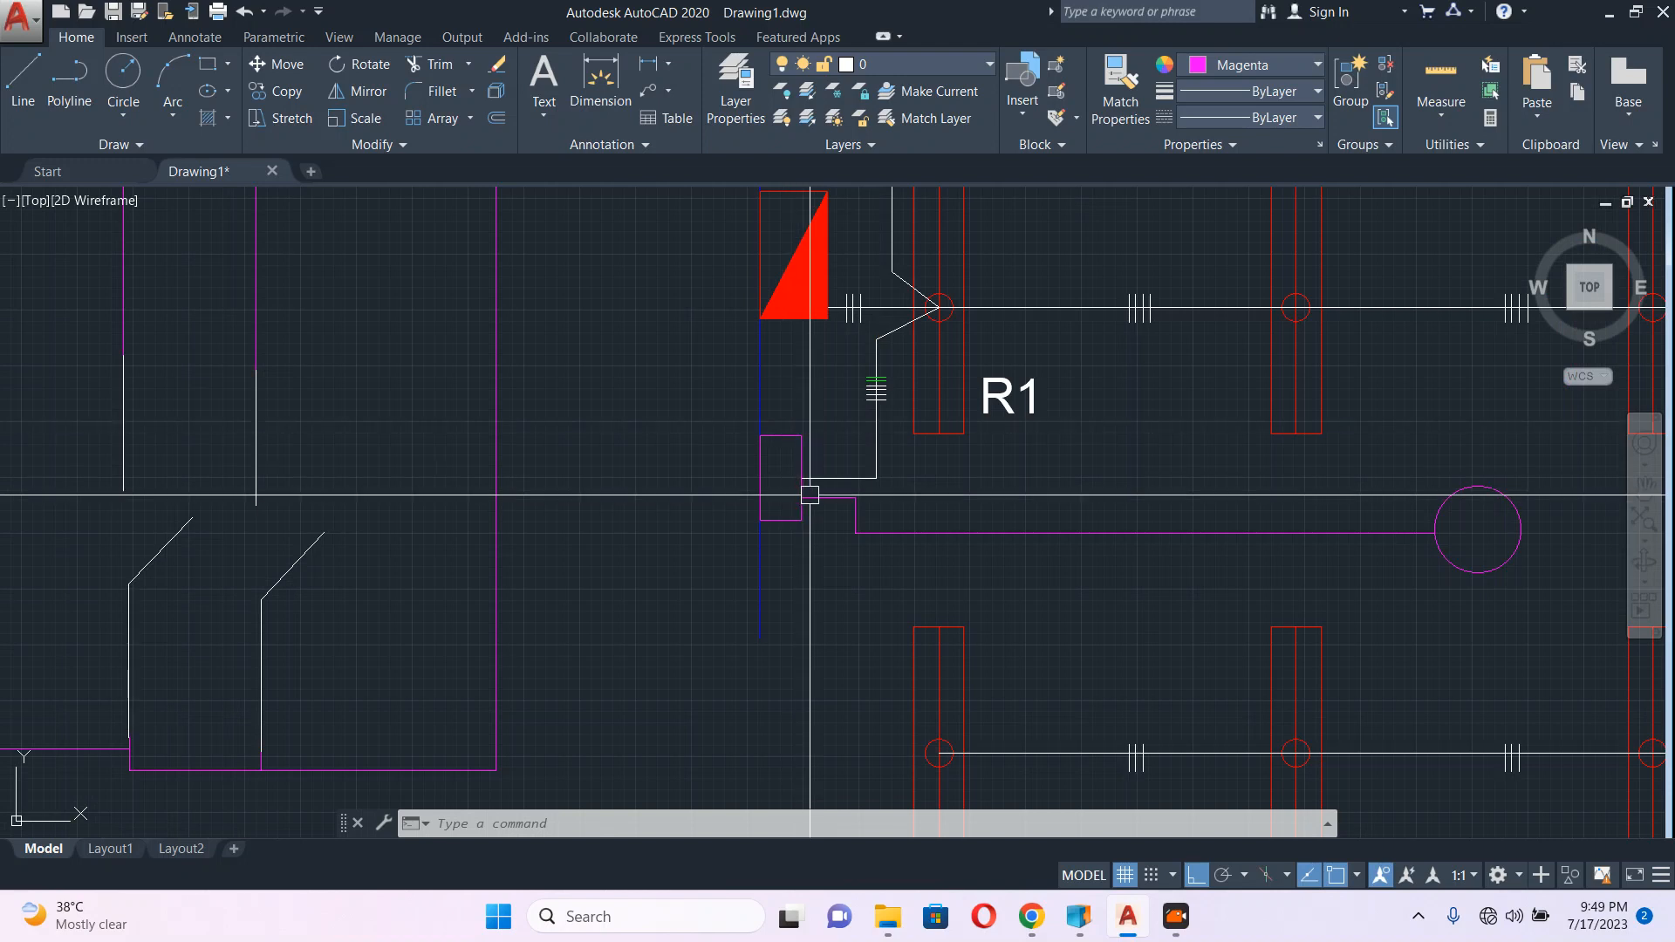
scroll(806, 476, down, 6)
scroll(798, 469, up, 2)
scroll(849, 489, down, 2)
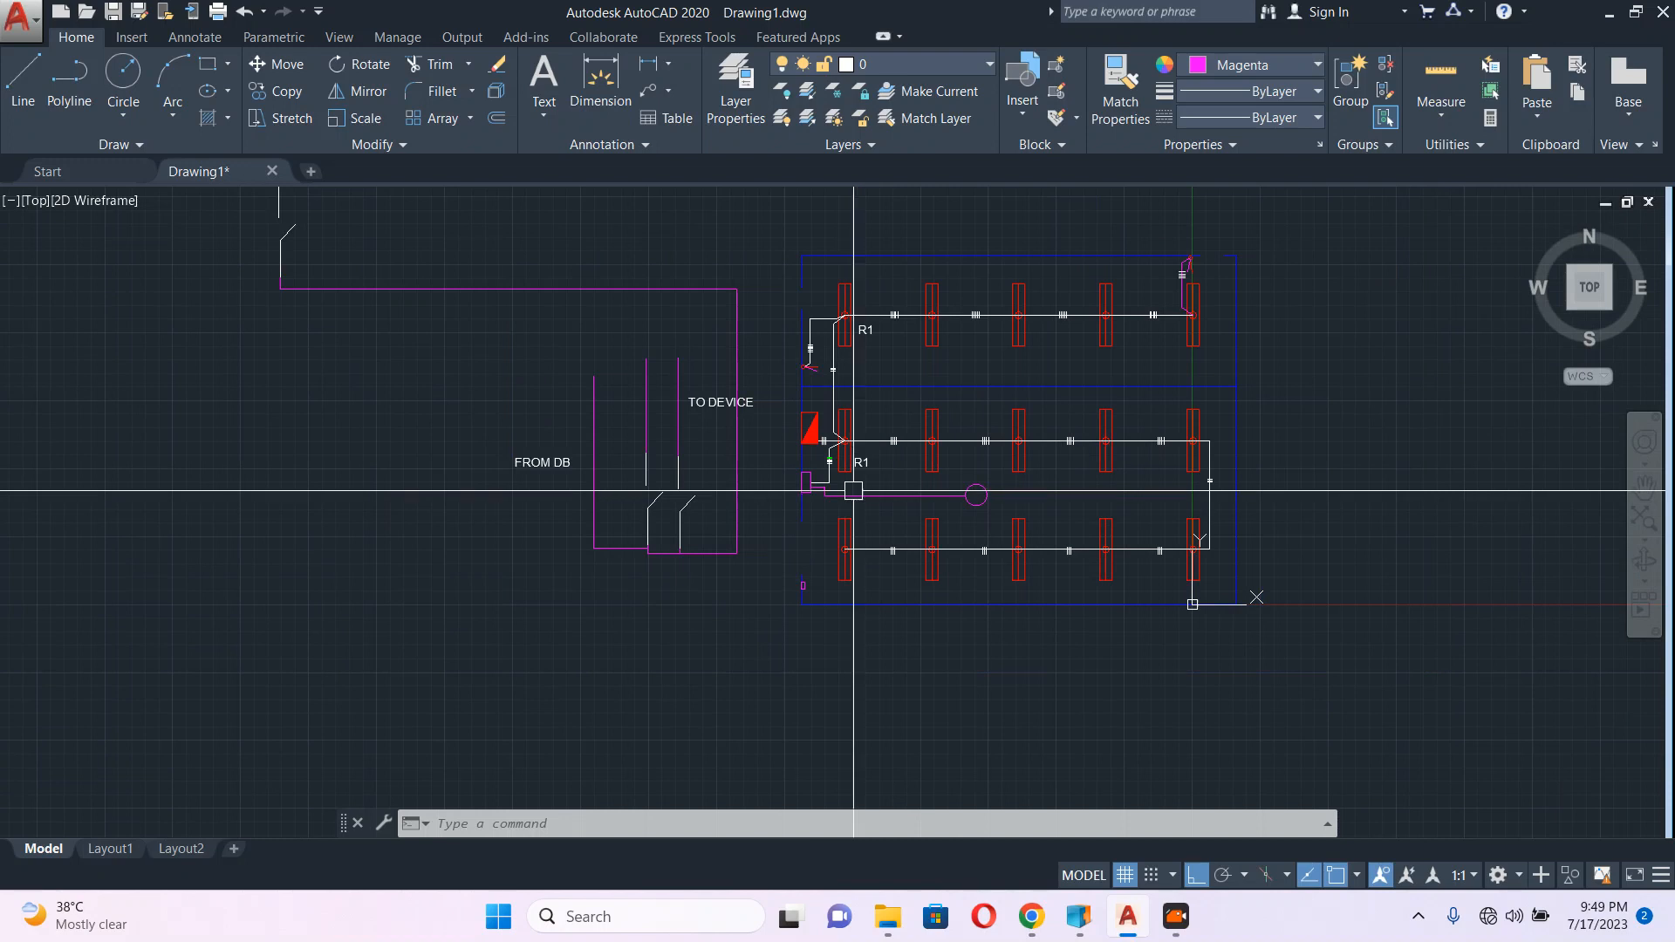
middle_drag(1318, 516, 1288, 523)
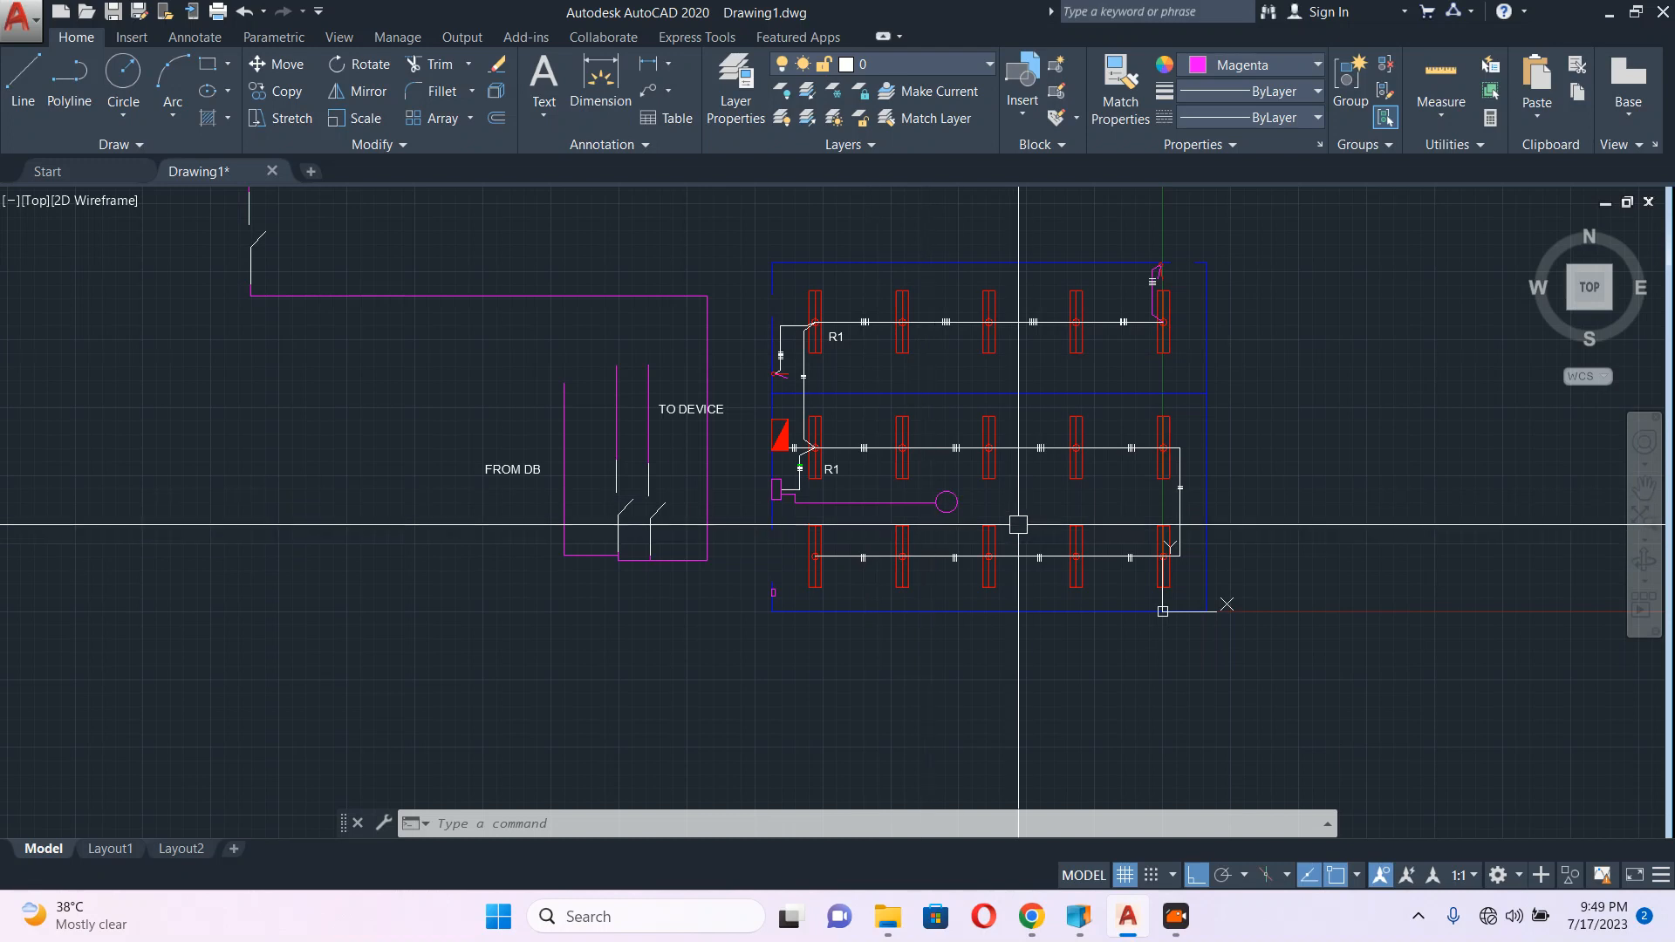
scroll(959, 488, up, 2)
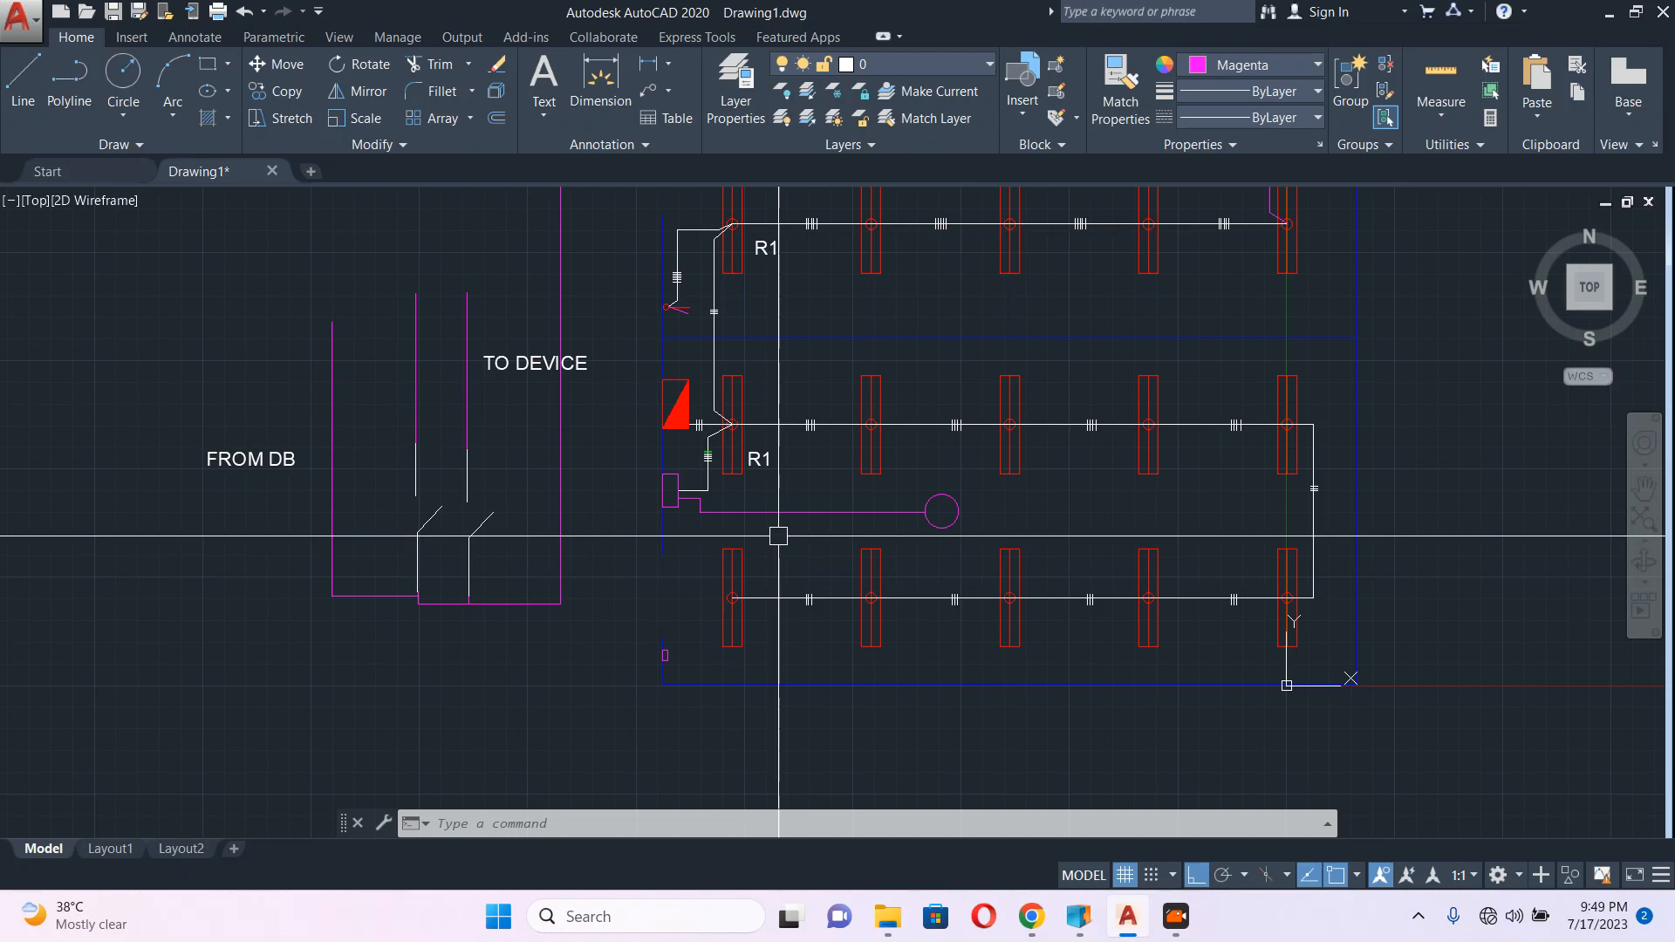
scroll(739, 504, up, 2)
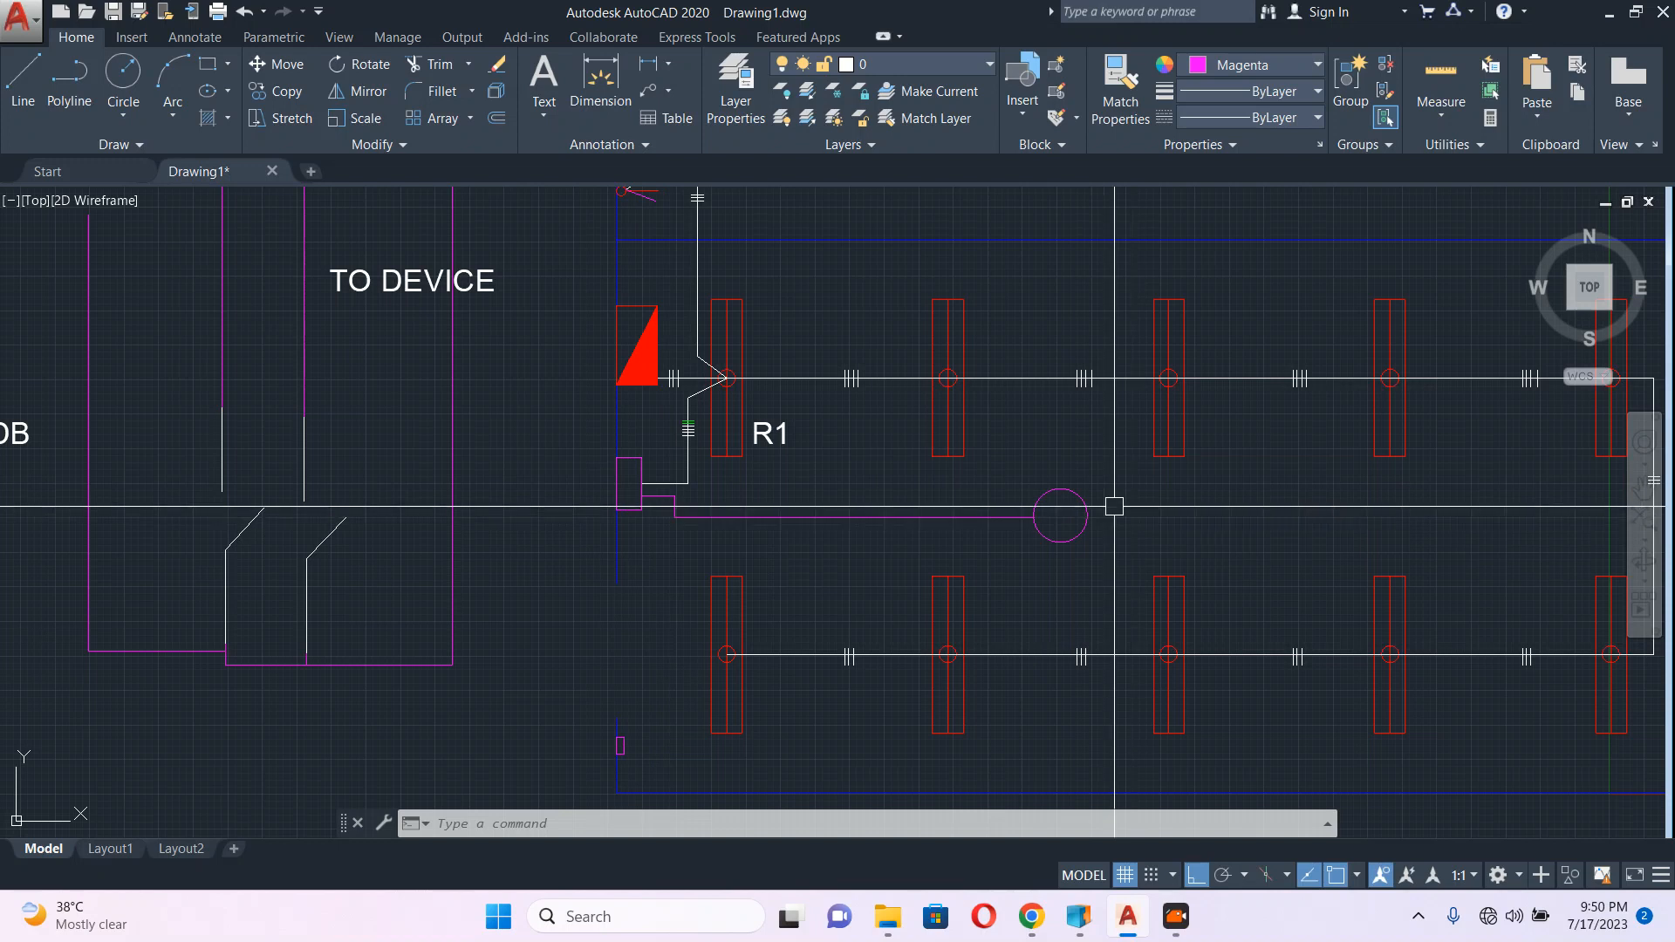
Step: Try to stretch the circle and its wire end left from the circle's center toward the first fixture column, and undo the stretch
click(1127, 476)
click(1017, 554)
text(s)
key(Return)
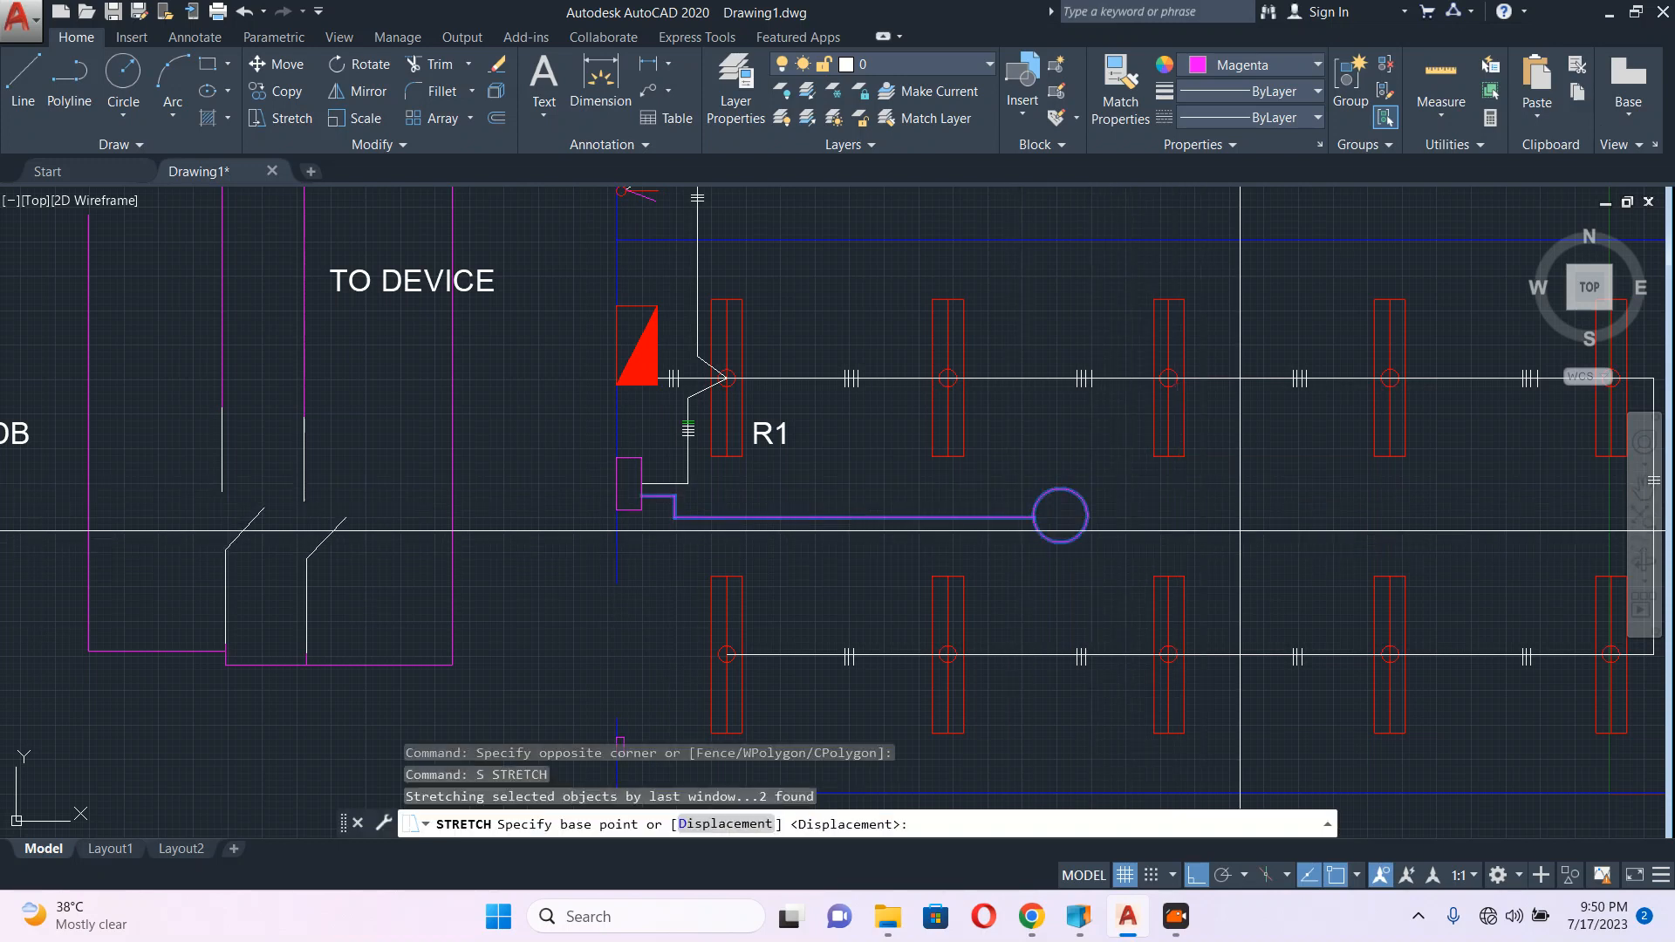
click(1060, 515)
click(858, 519)
key(Escape)
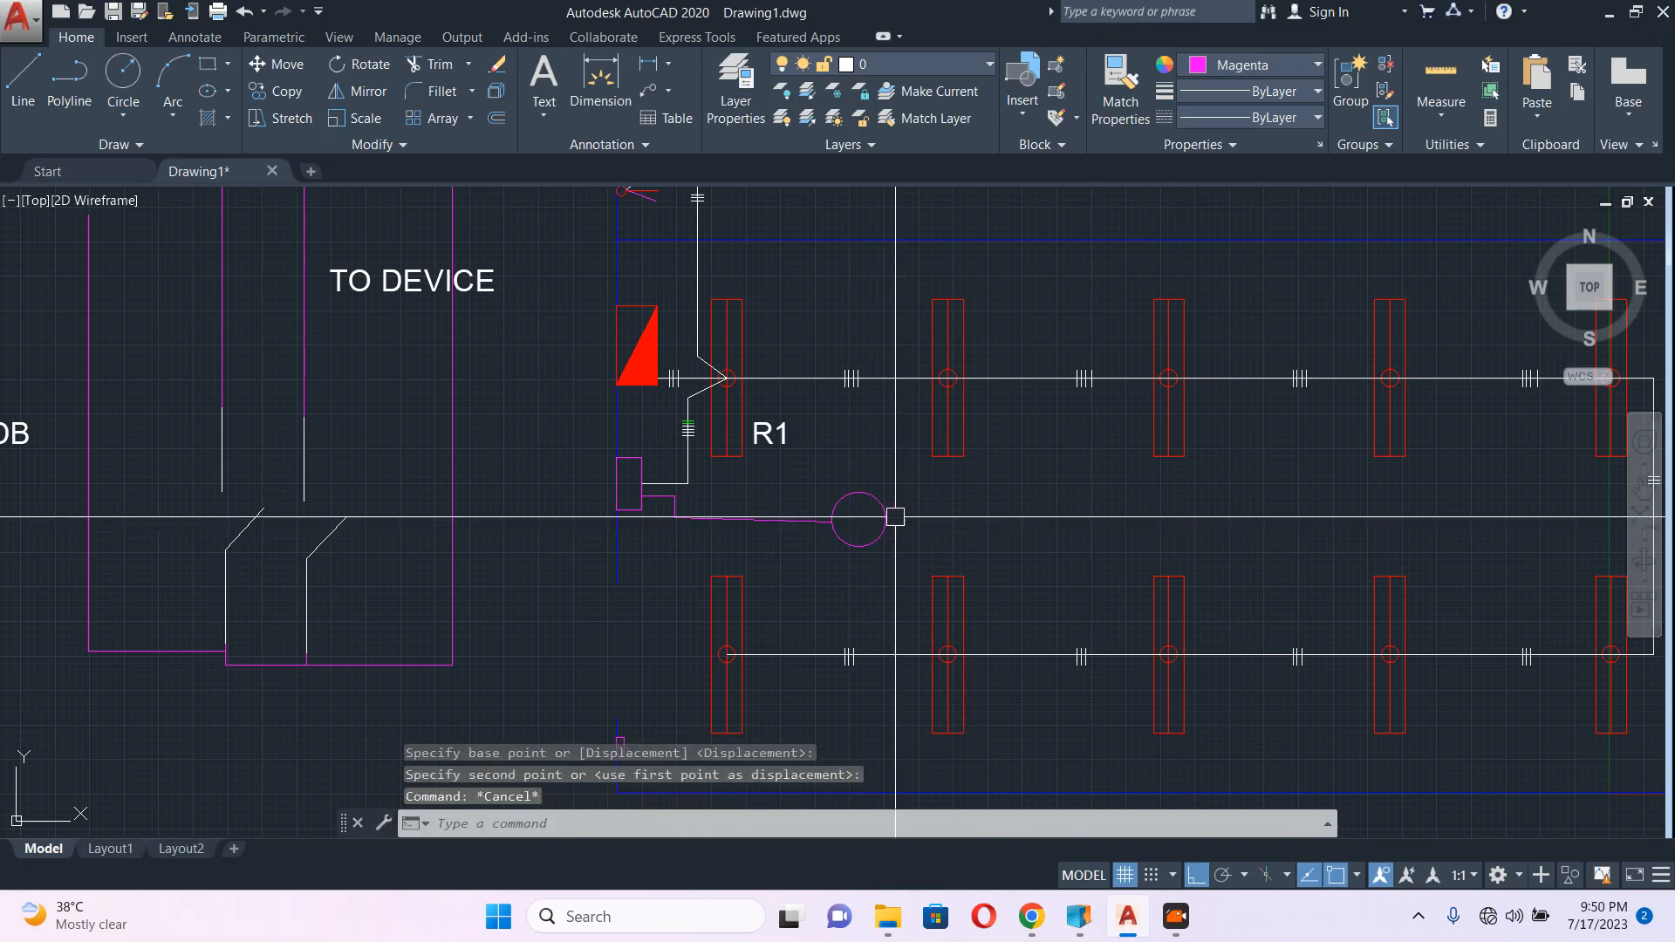
text(u)
key(Return)
Step: Stretch the circle and its wire end horizontally left to just before the lower room's second fixture column
click(1122, 488)
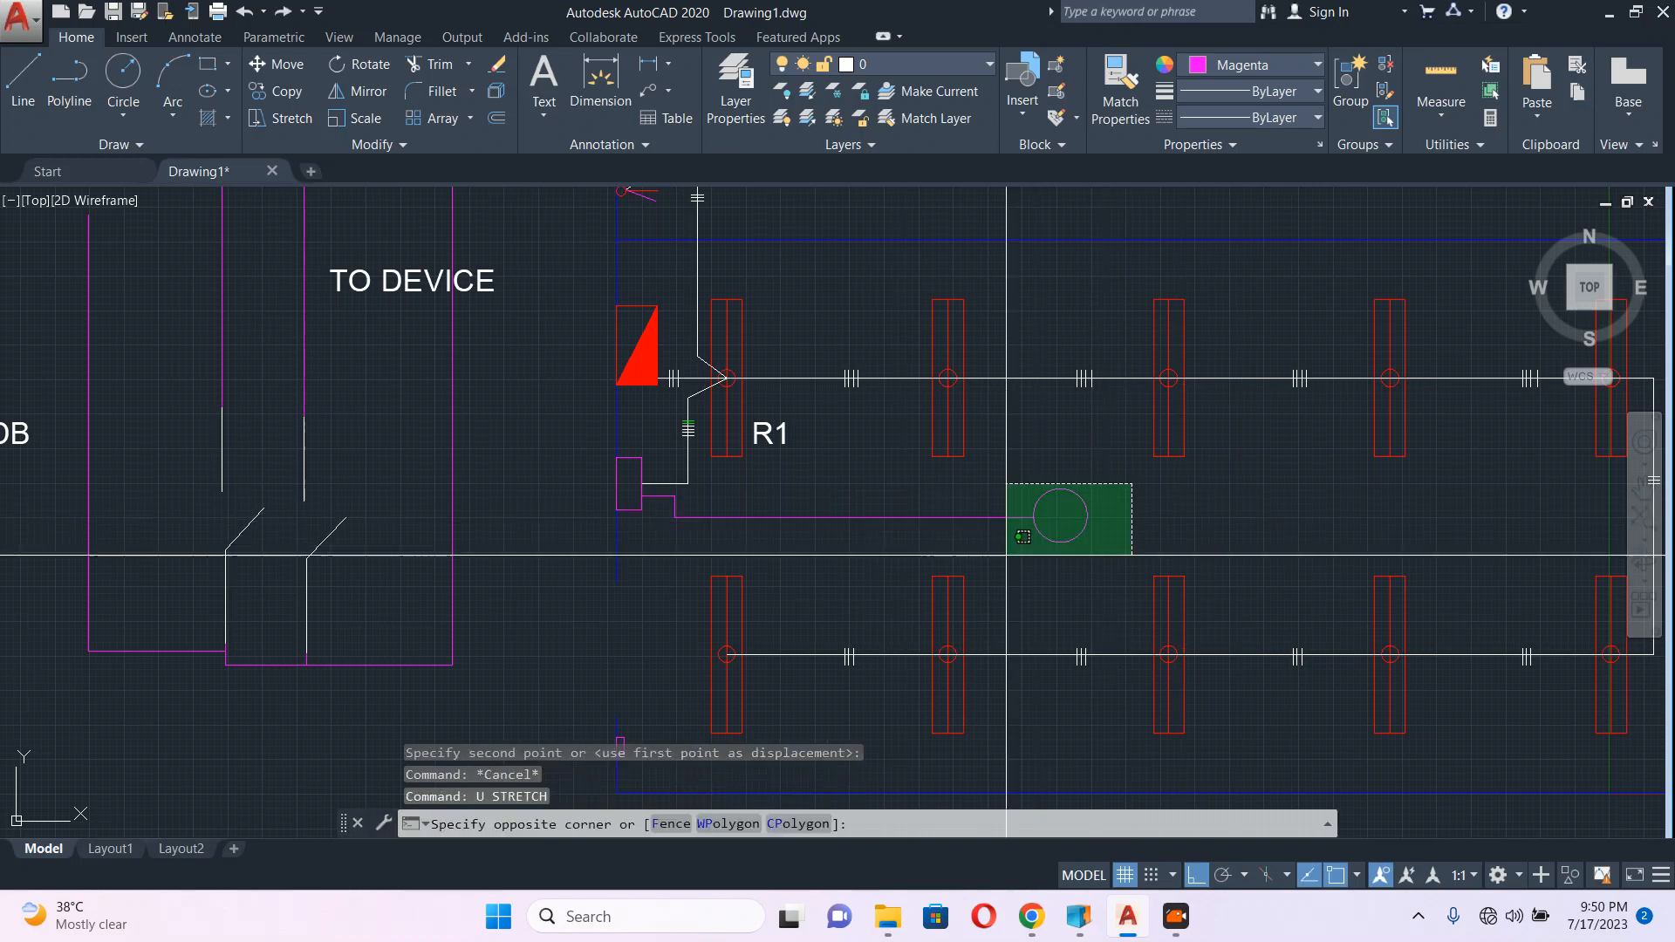
click(1012, 555)
scroll(1194, 561, down, 4)
text(s)
key(Return)
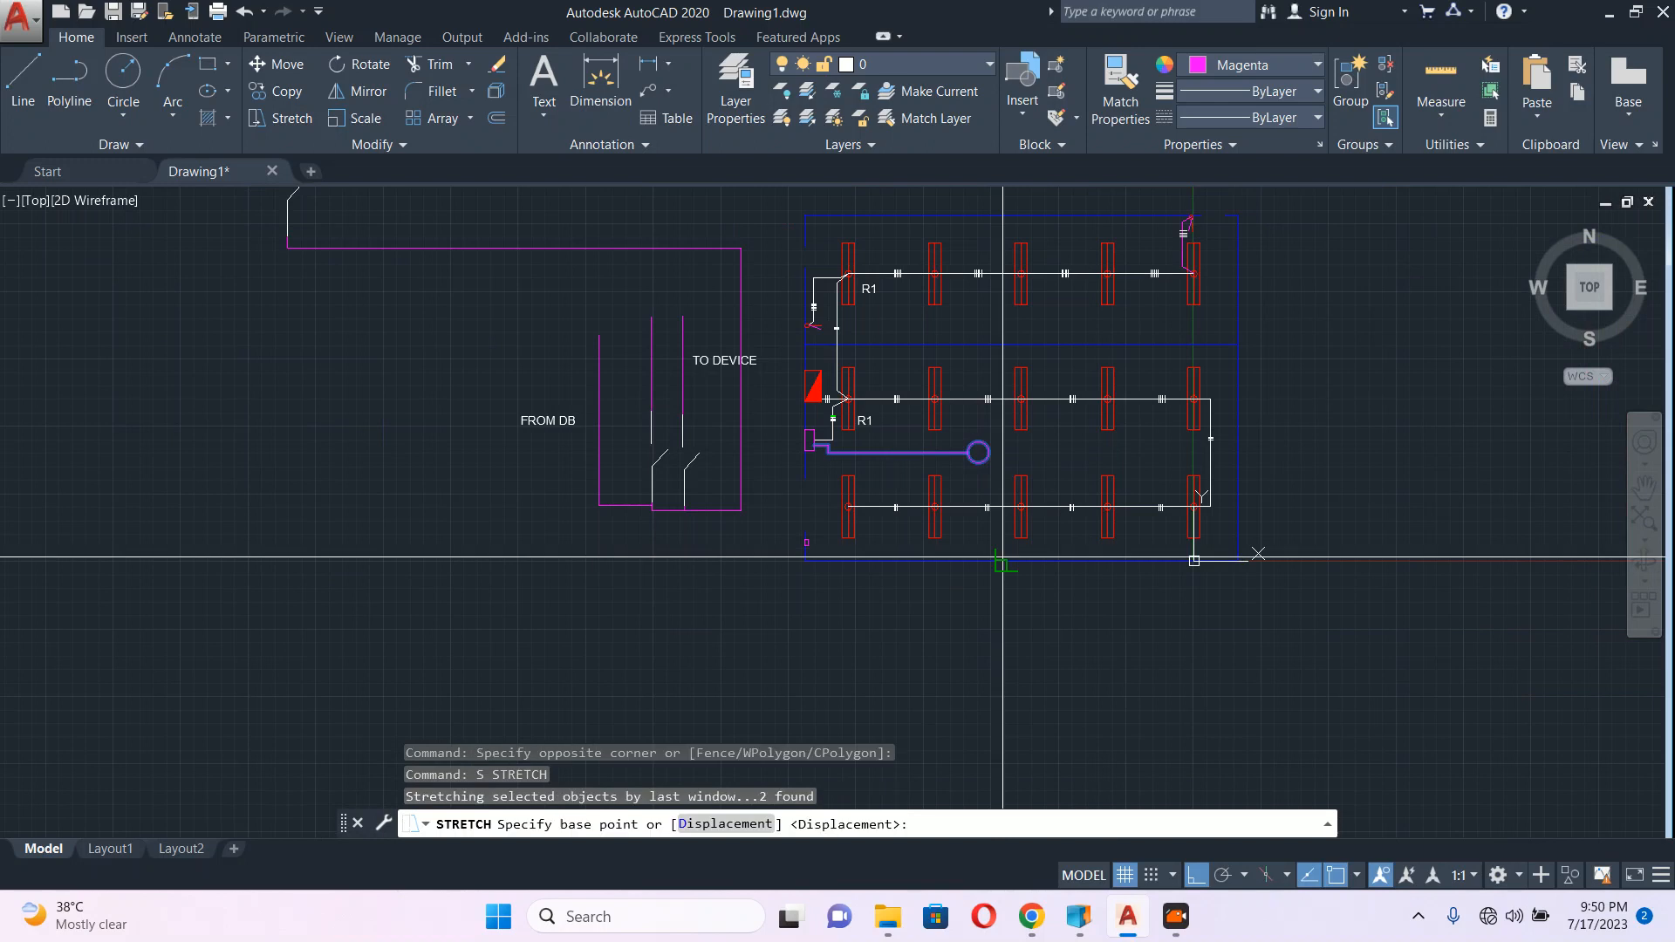
click(1026, 592)
click(957, 594)
key(Escape)
scroll(926, 447, up, 2)
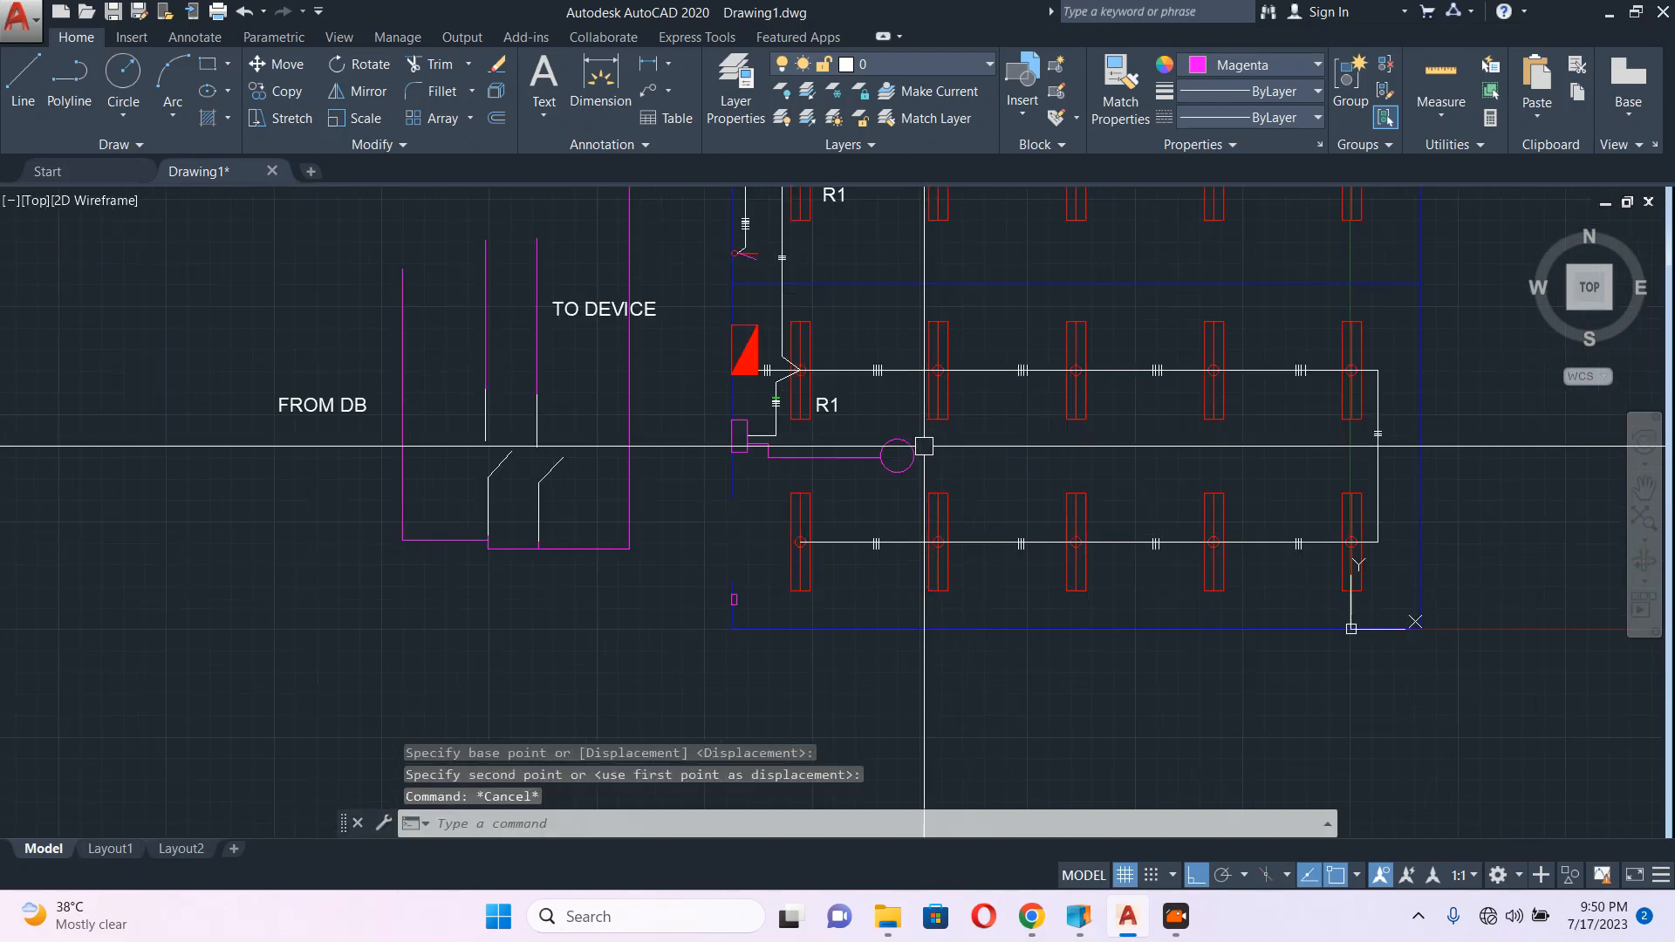
Step: Copy the circle horizontally to the right twice, between the third and fourth and between the fourth and fifth fixture columns
click(913, 455)
middle_drag(1026, 604, 976, 572)
text(co)
key(Return)
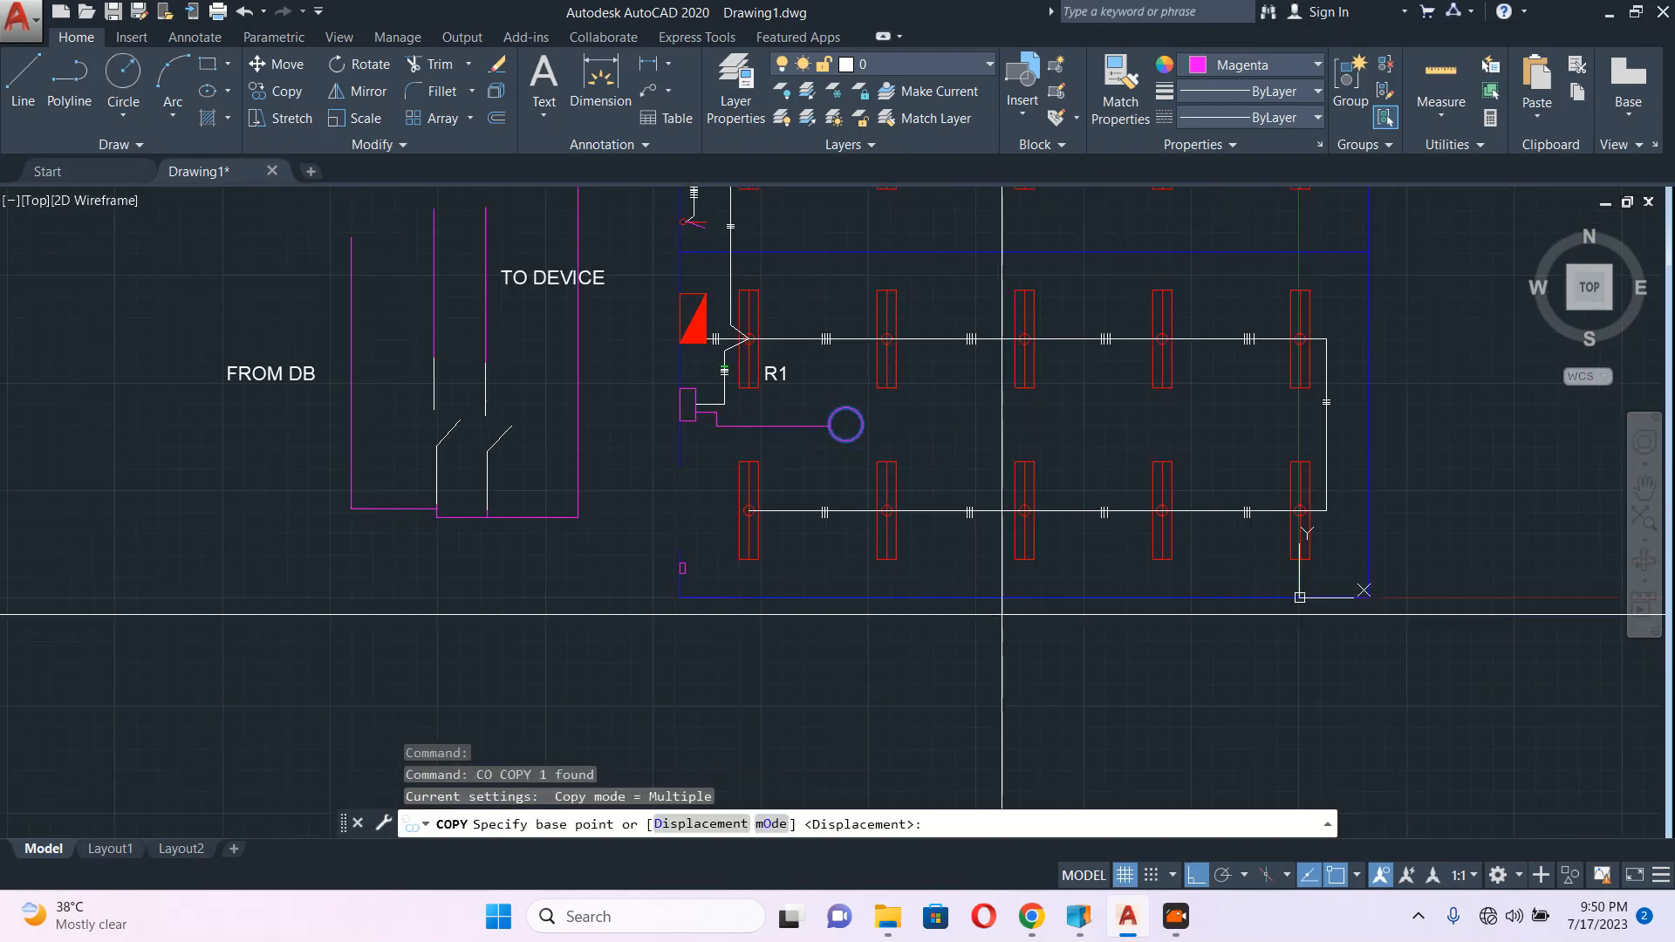
click(967, 636)
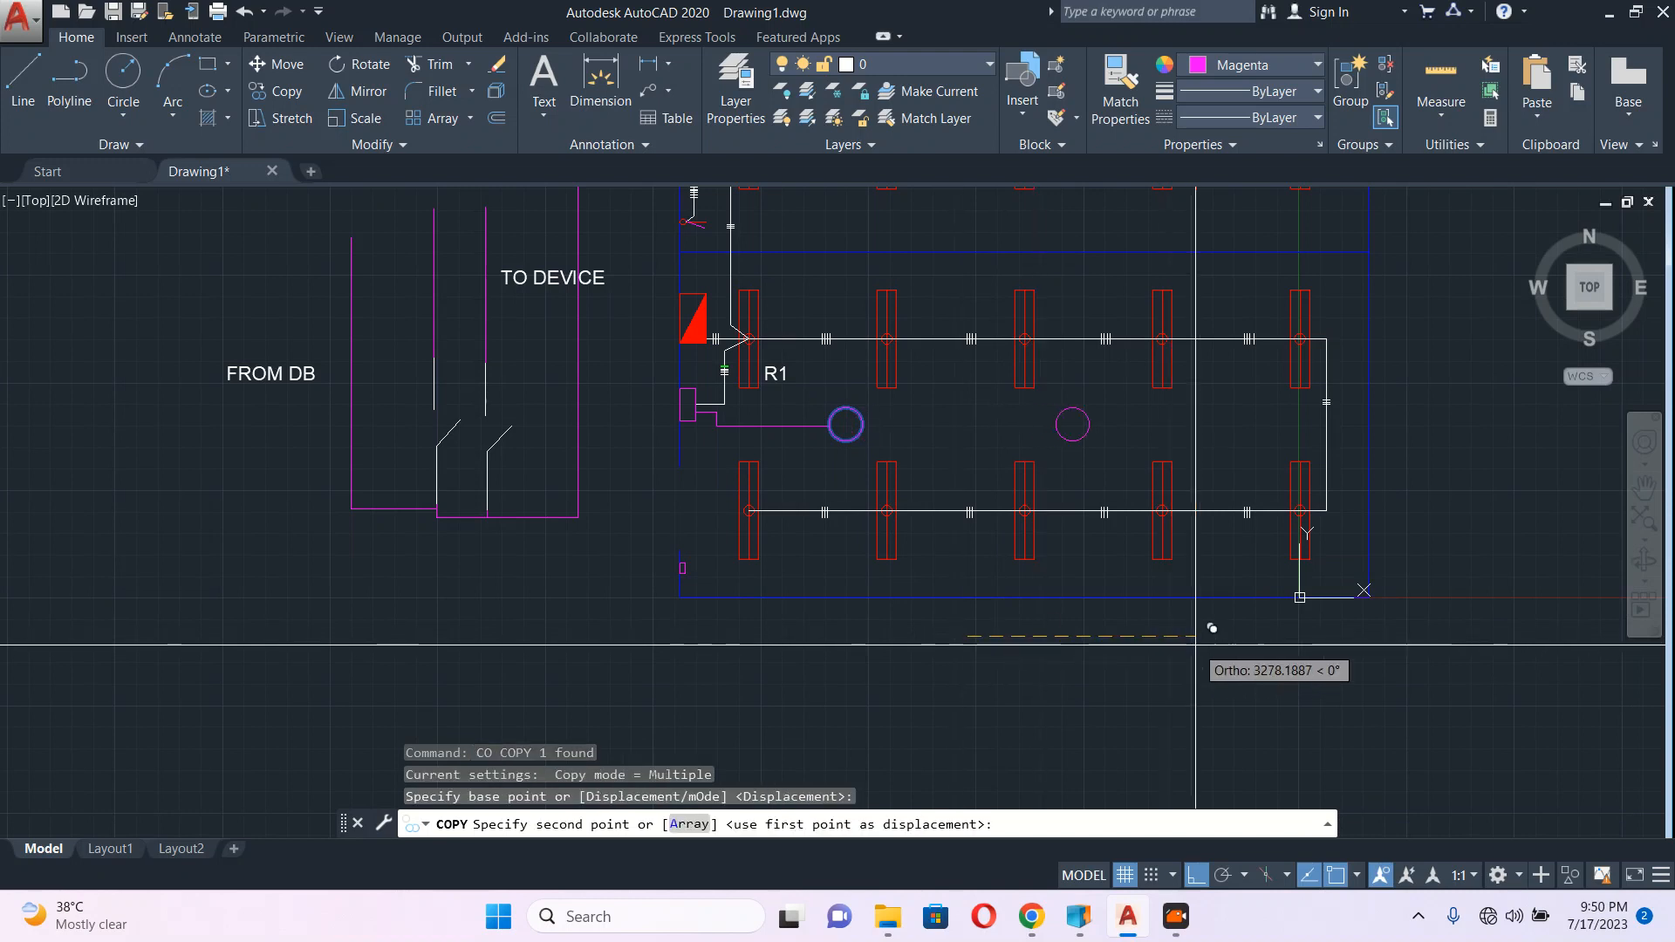
click(1195, 648)
click(1384, 648)
key(Escape)
Step: Connect the three circles in series with two horizontal polylines running from edge to edge
text(pl)
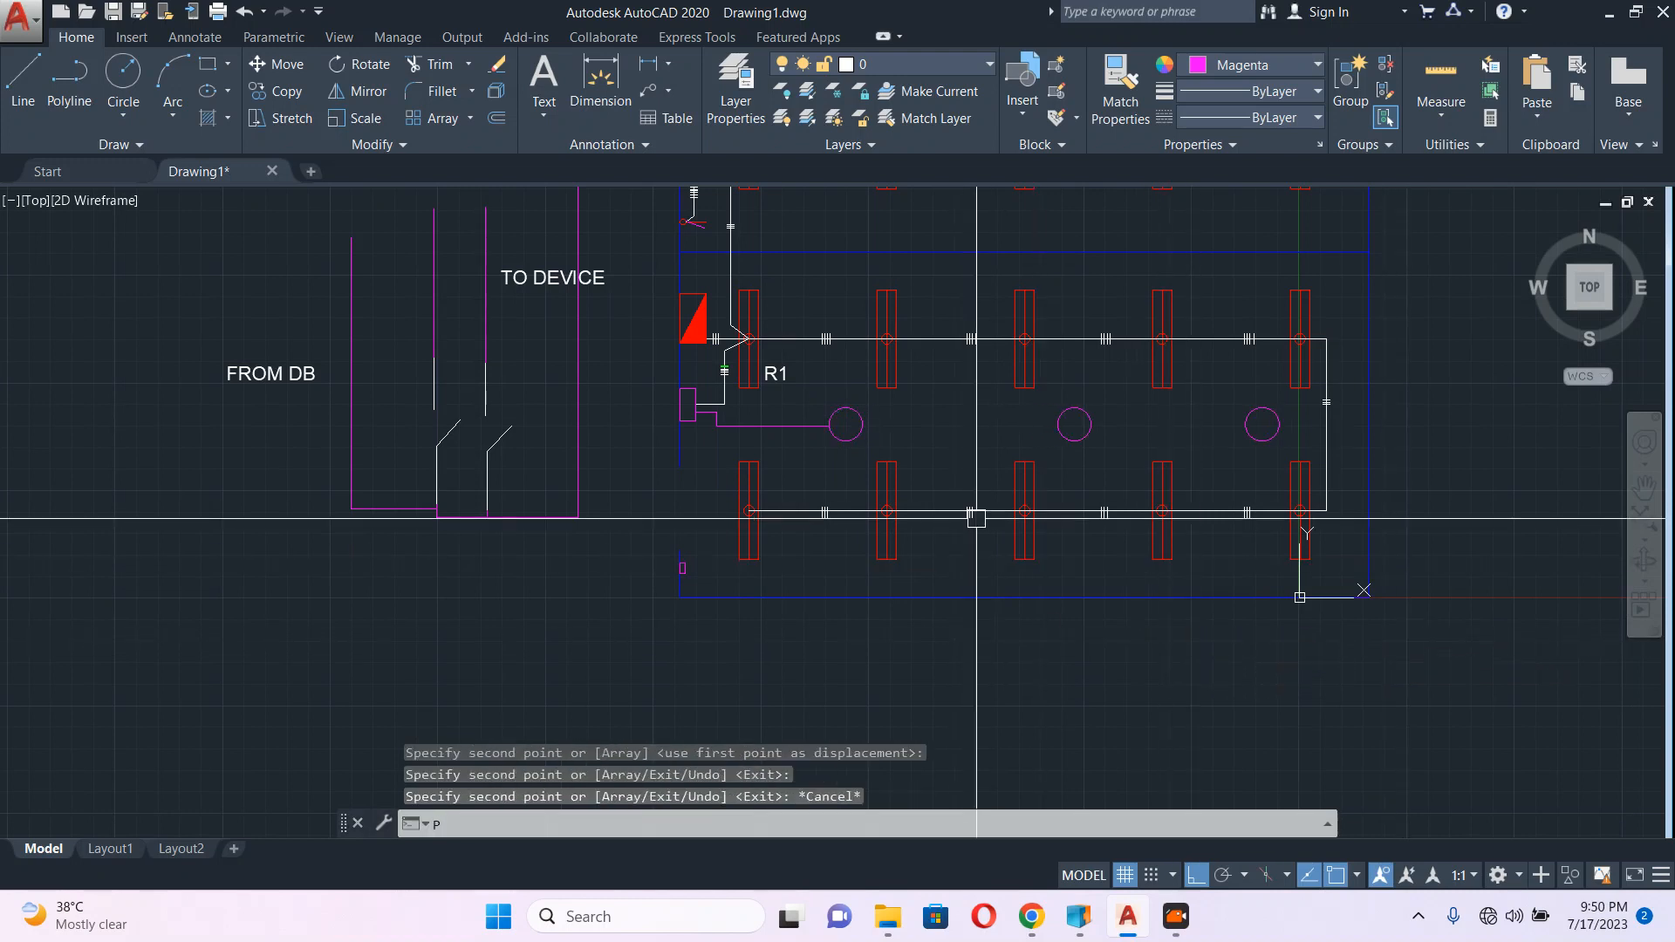
key(Return)
click(862, 424)
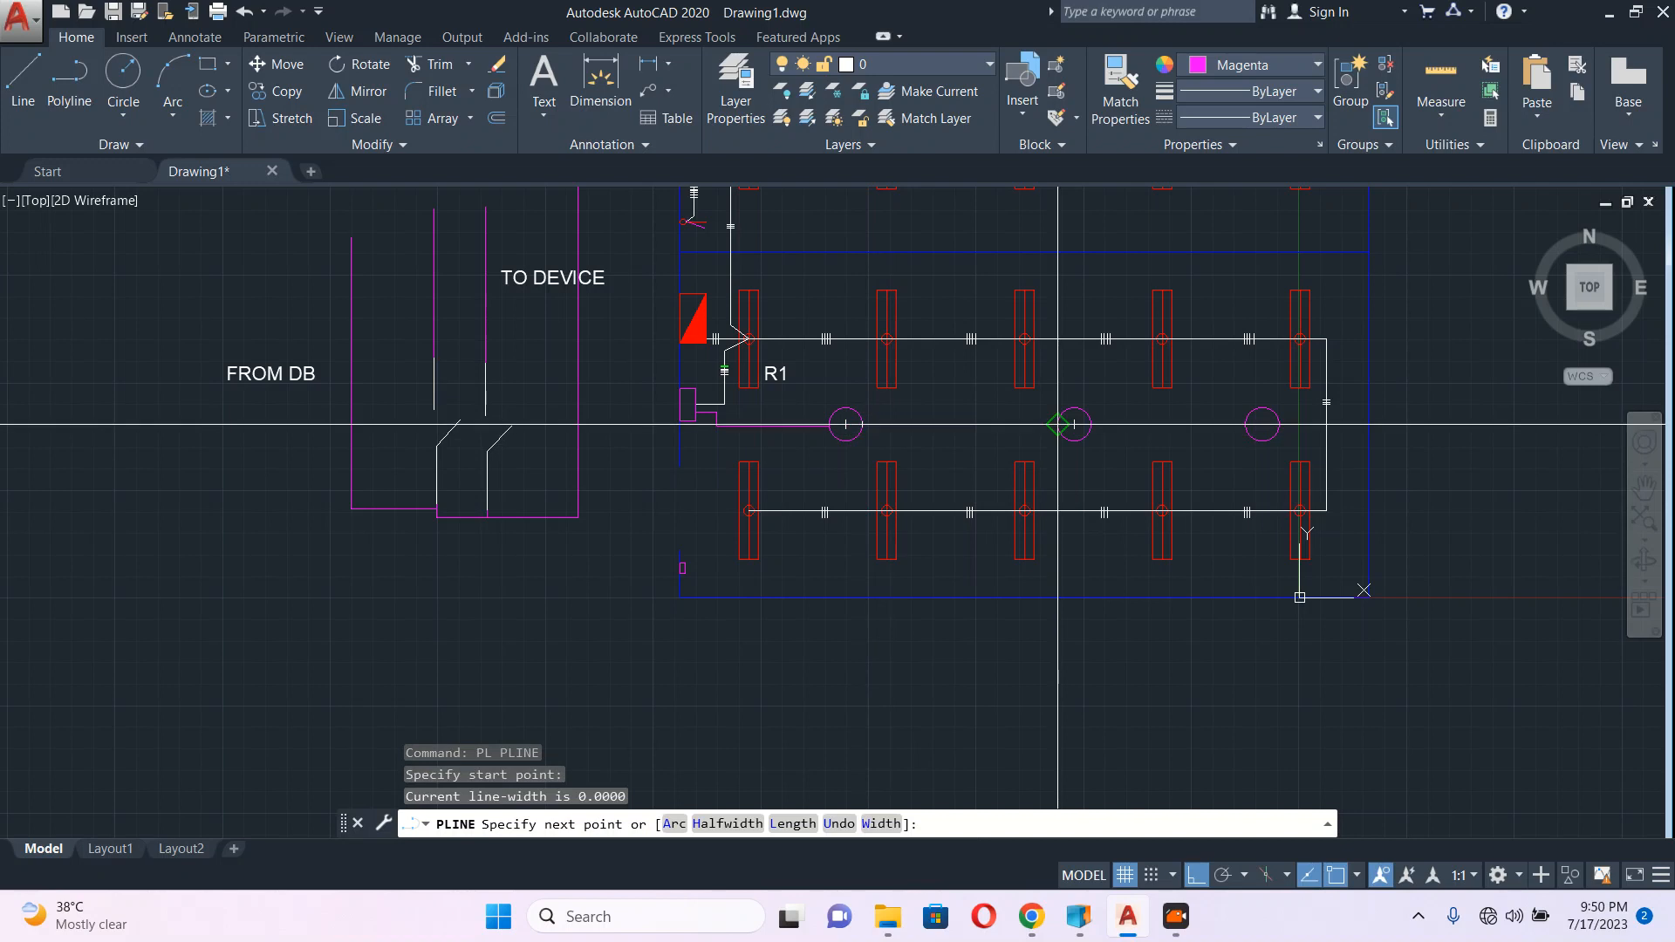
click(1057, 425)
key(Return)
key(Return)
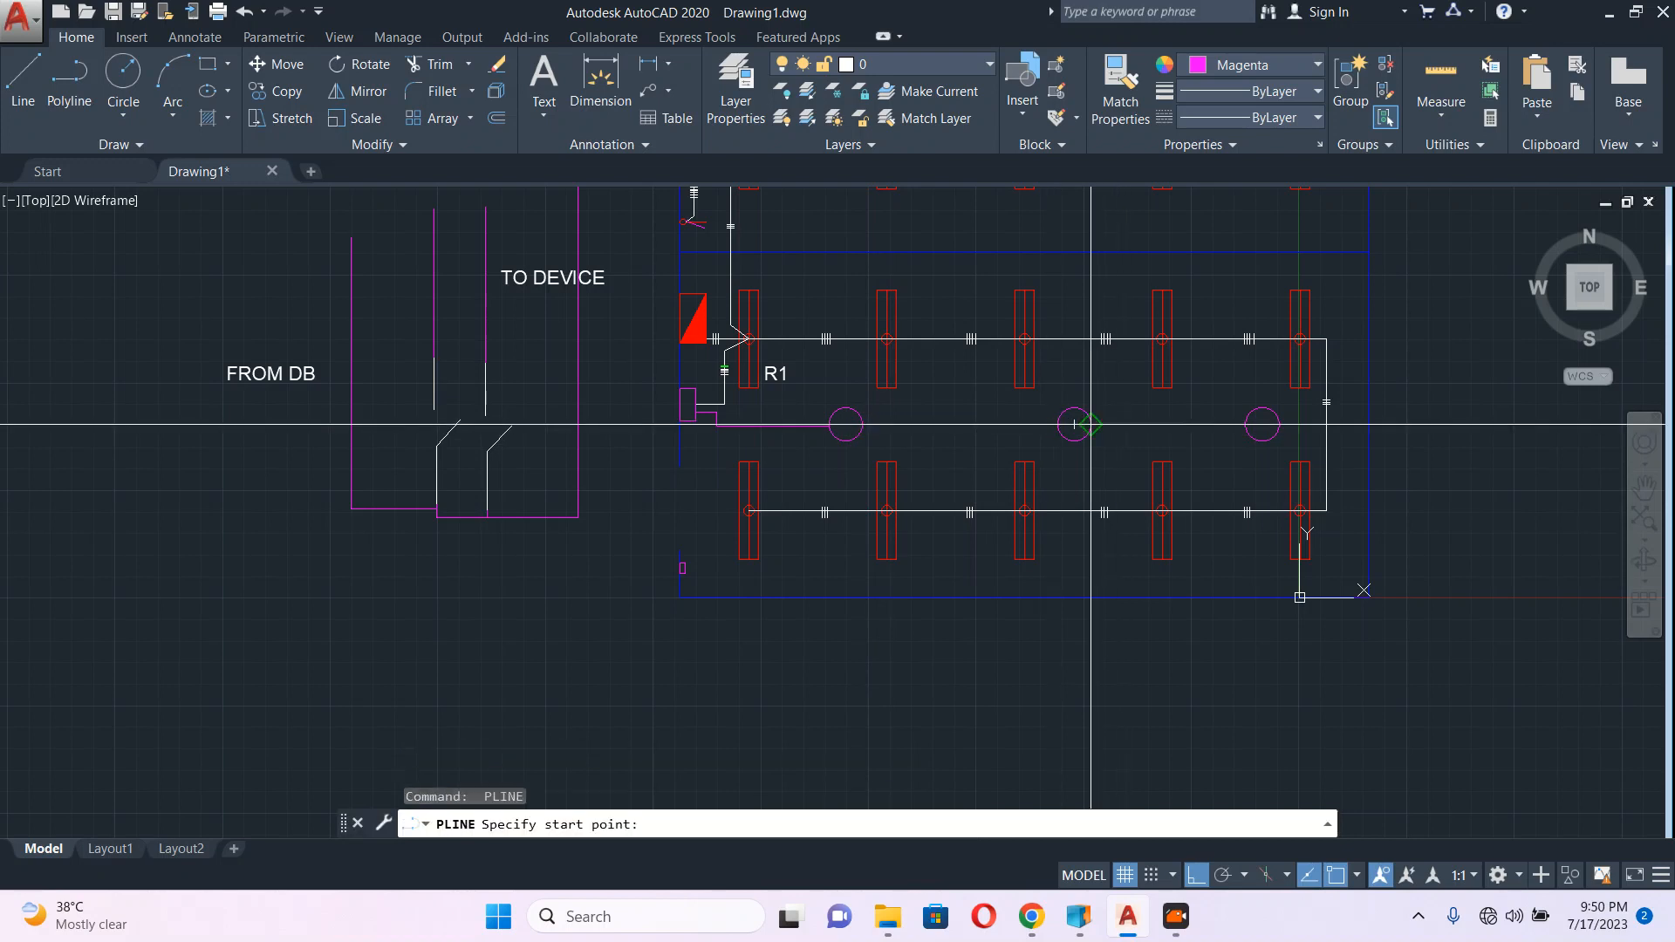
click(1090, 425)
click(1244, 424)
key(Escape)
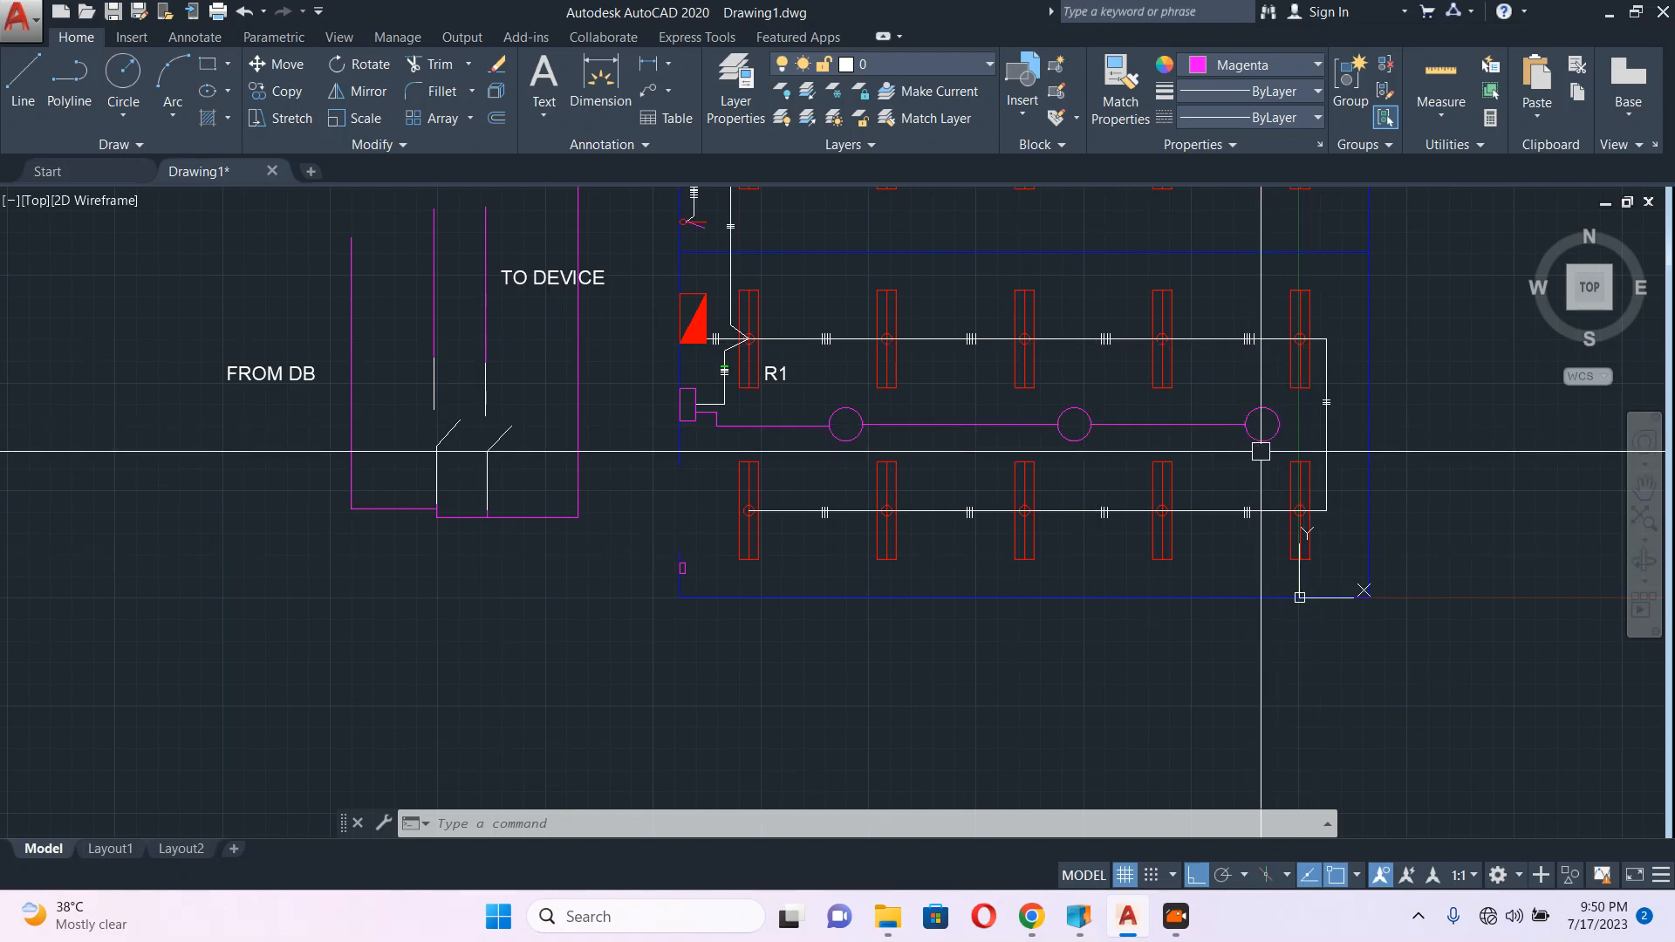
scroll(1290, 443, up, 3)
scroll(1292, 447, down, 3)
scroll(1292, 448, up, 2)
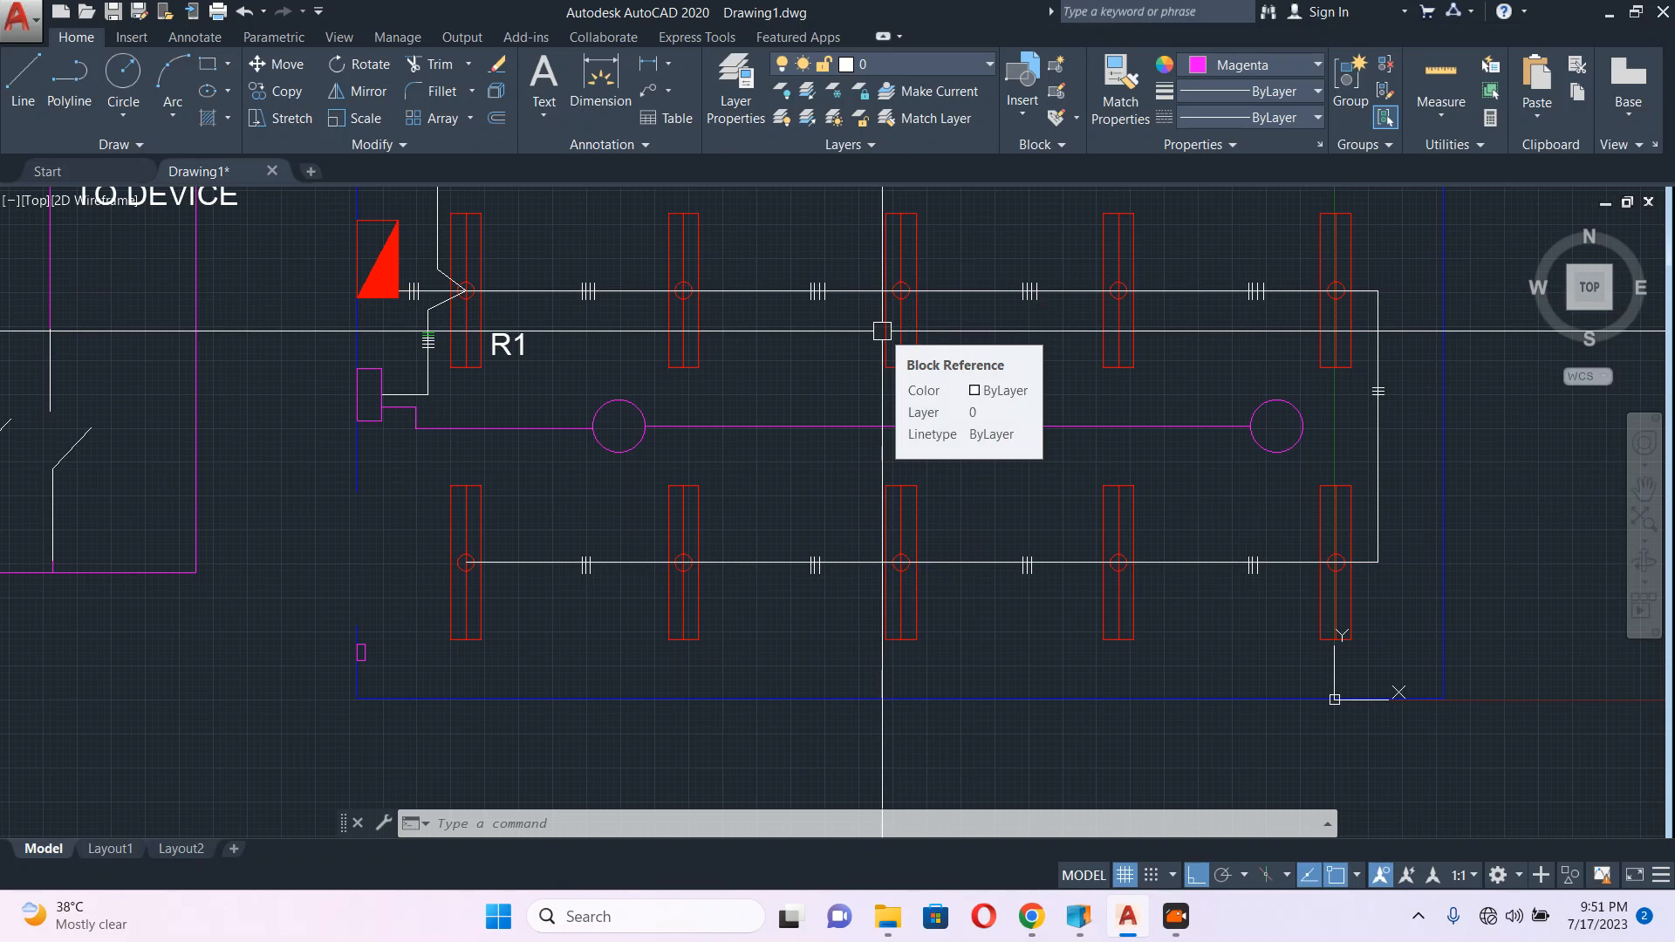
Step: Inspect the lower room's magenta wall unit, its wire connections and the series run through the three circles
scroll(941, 456, down, 4)
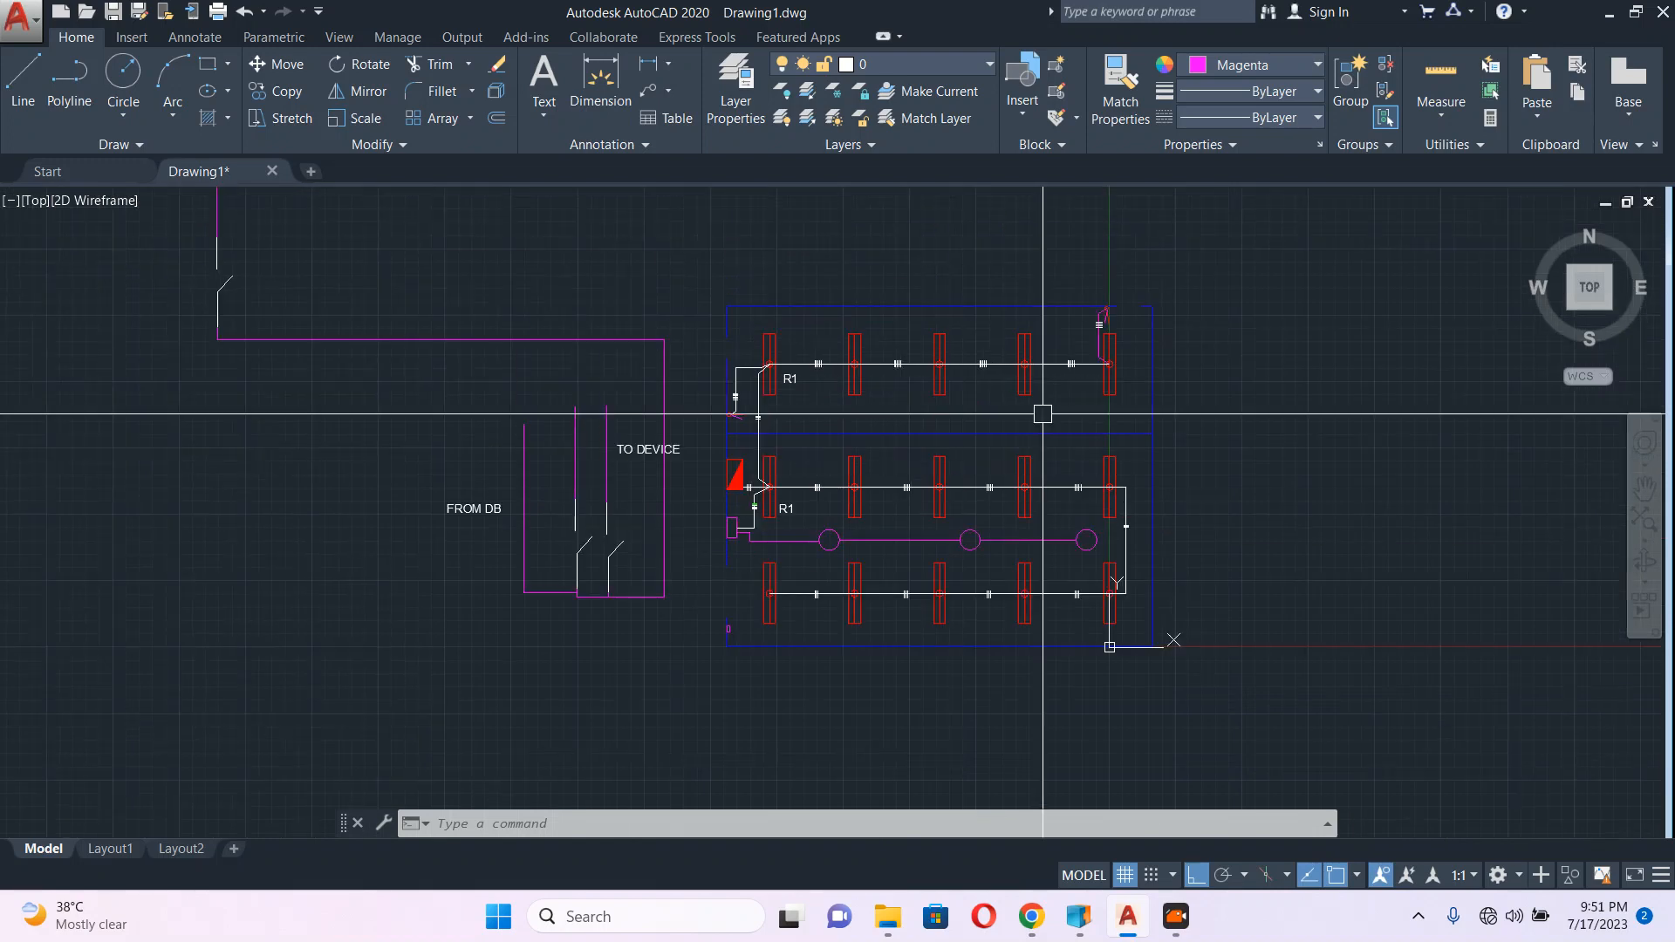
scroll(599, 417, up, 2)
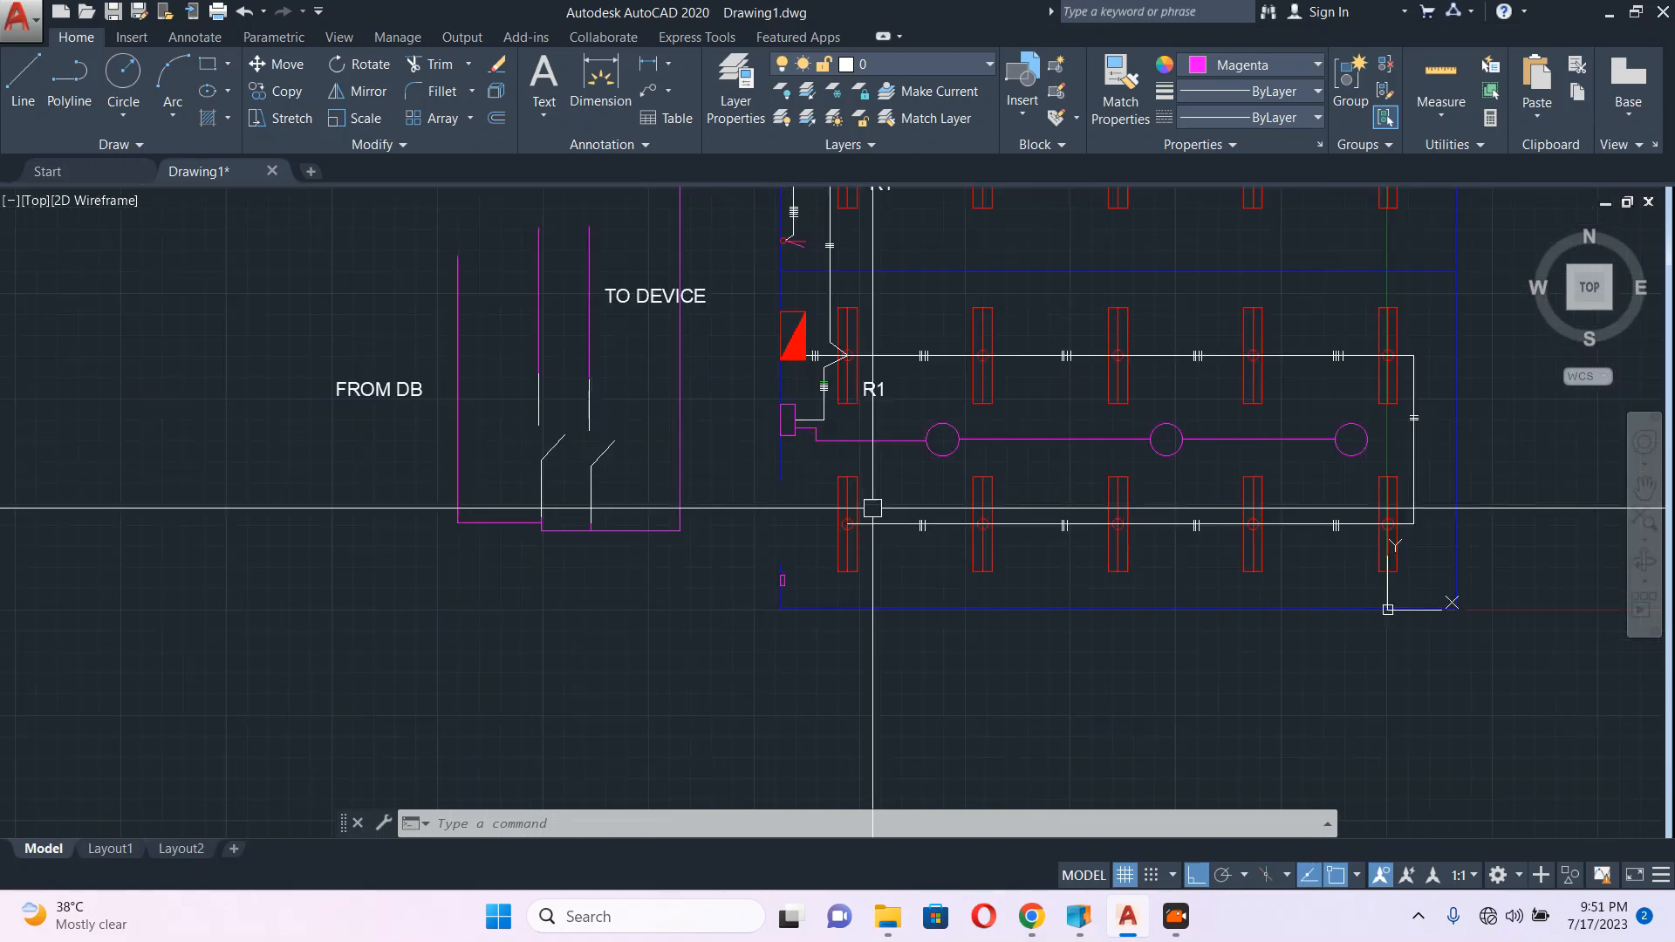
middle_drag(1279, 406, 1023, 527)
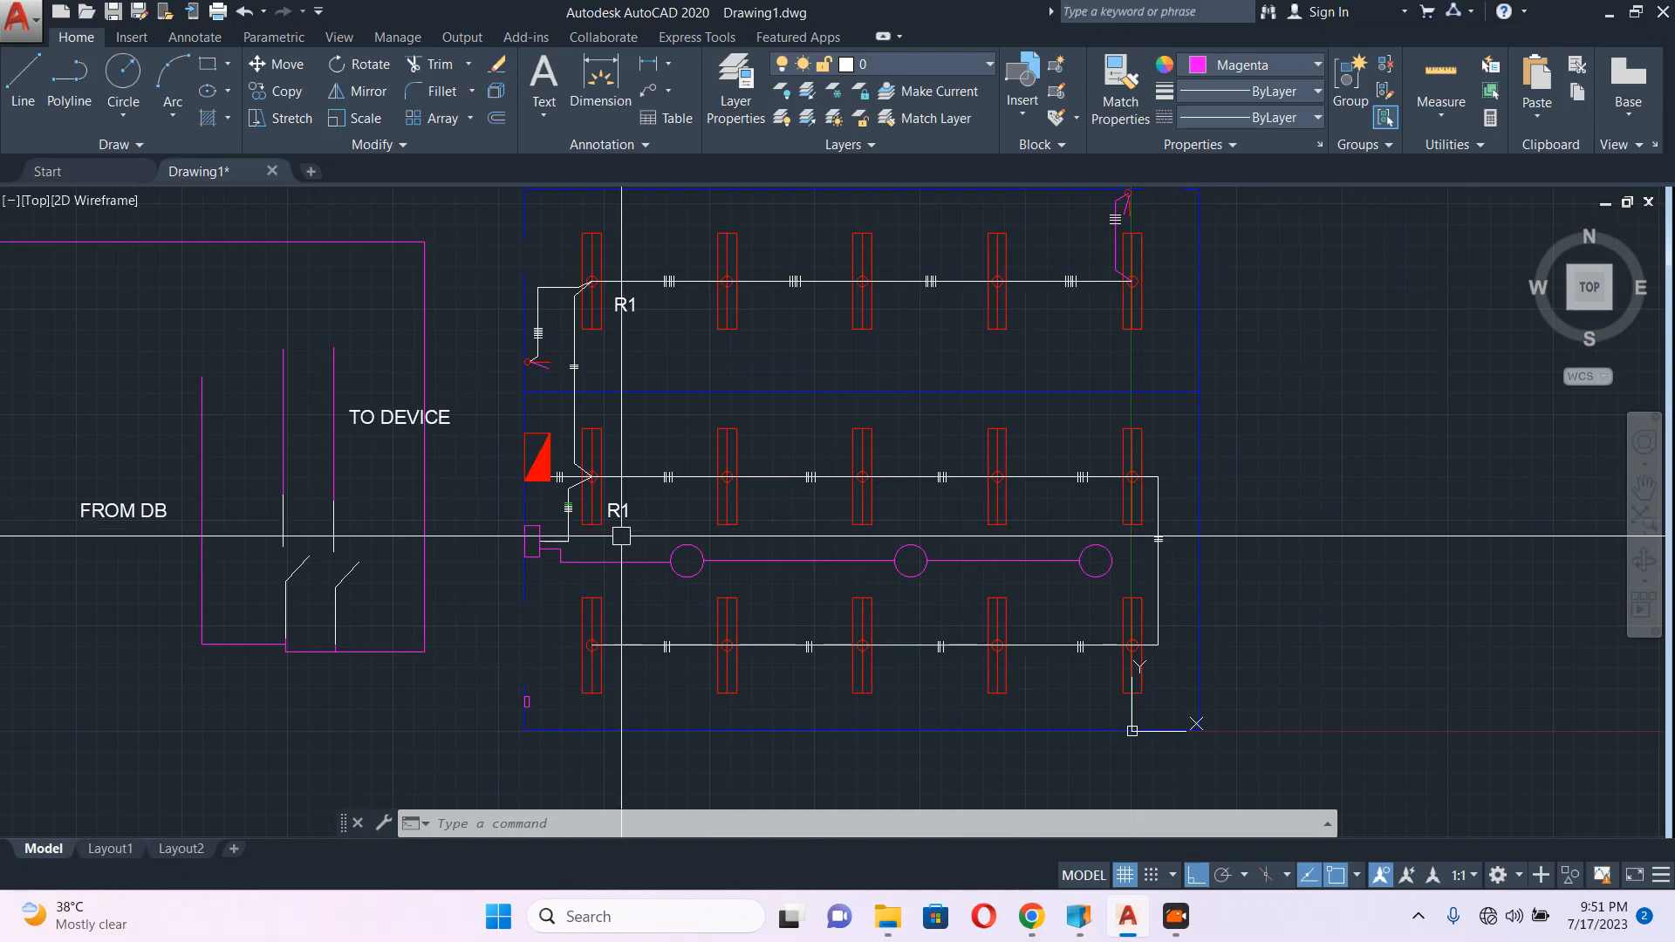
scroll(623, 544, up, 2)
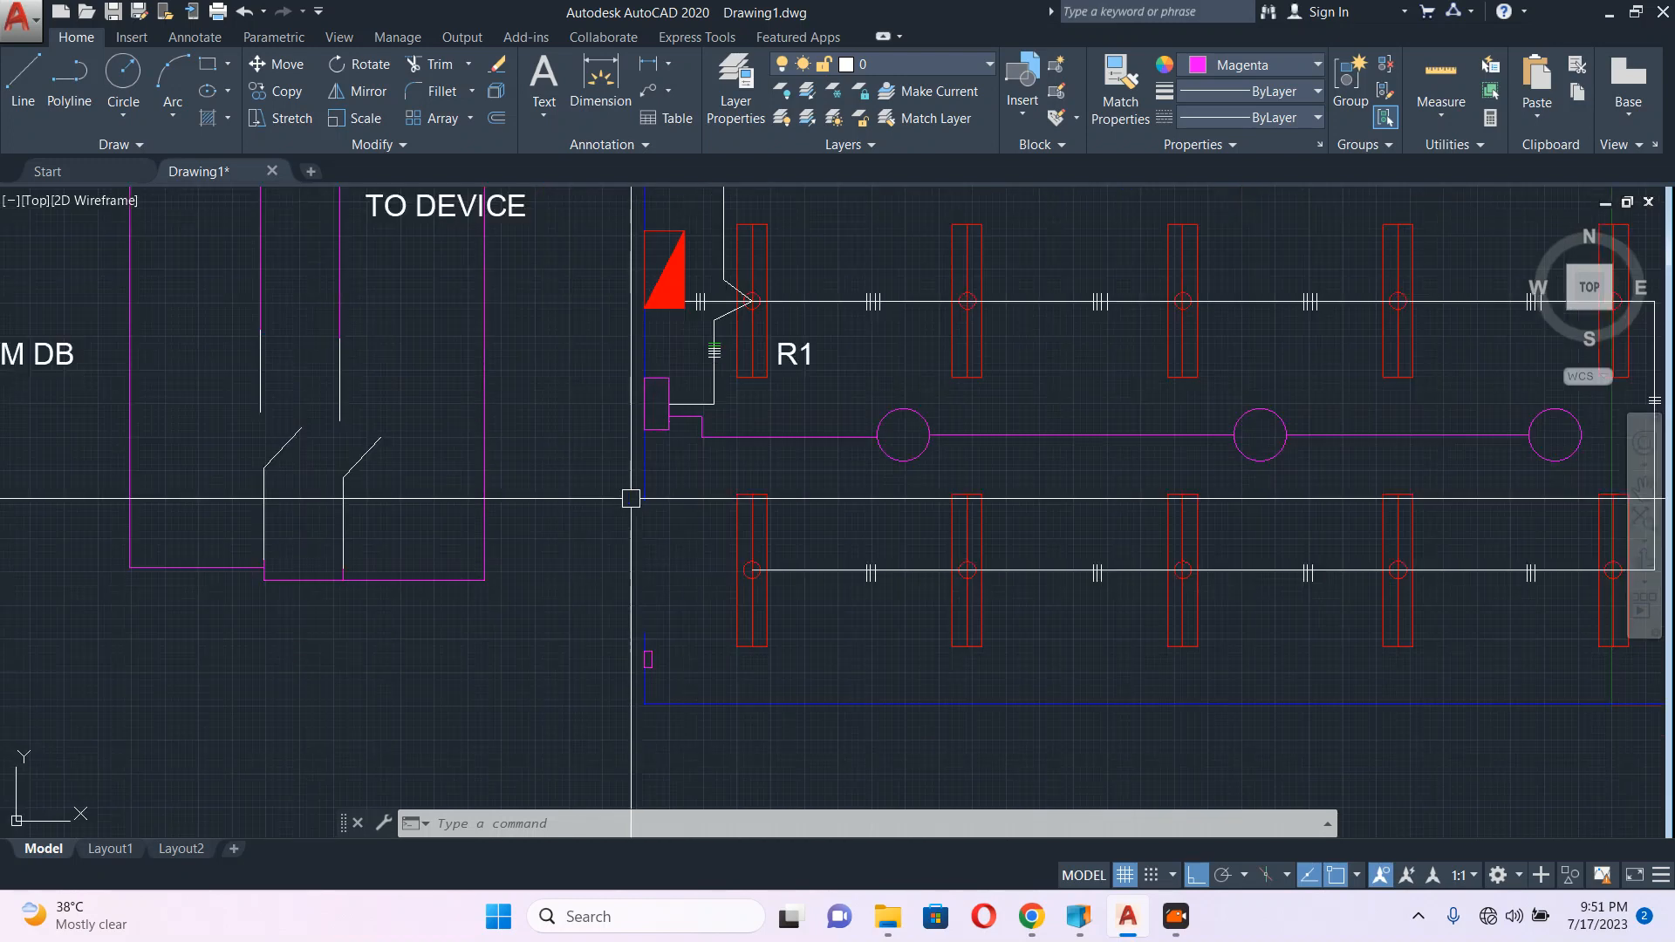
scroll(970, 453, down, 2)
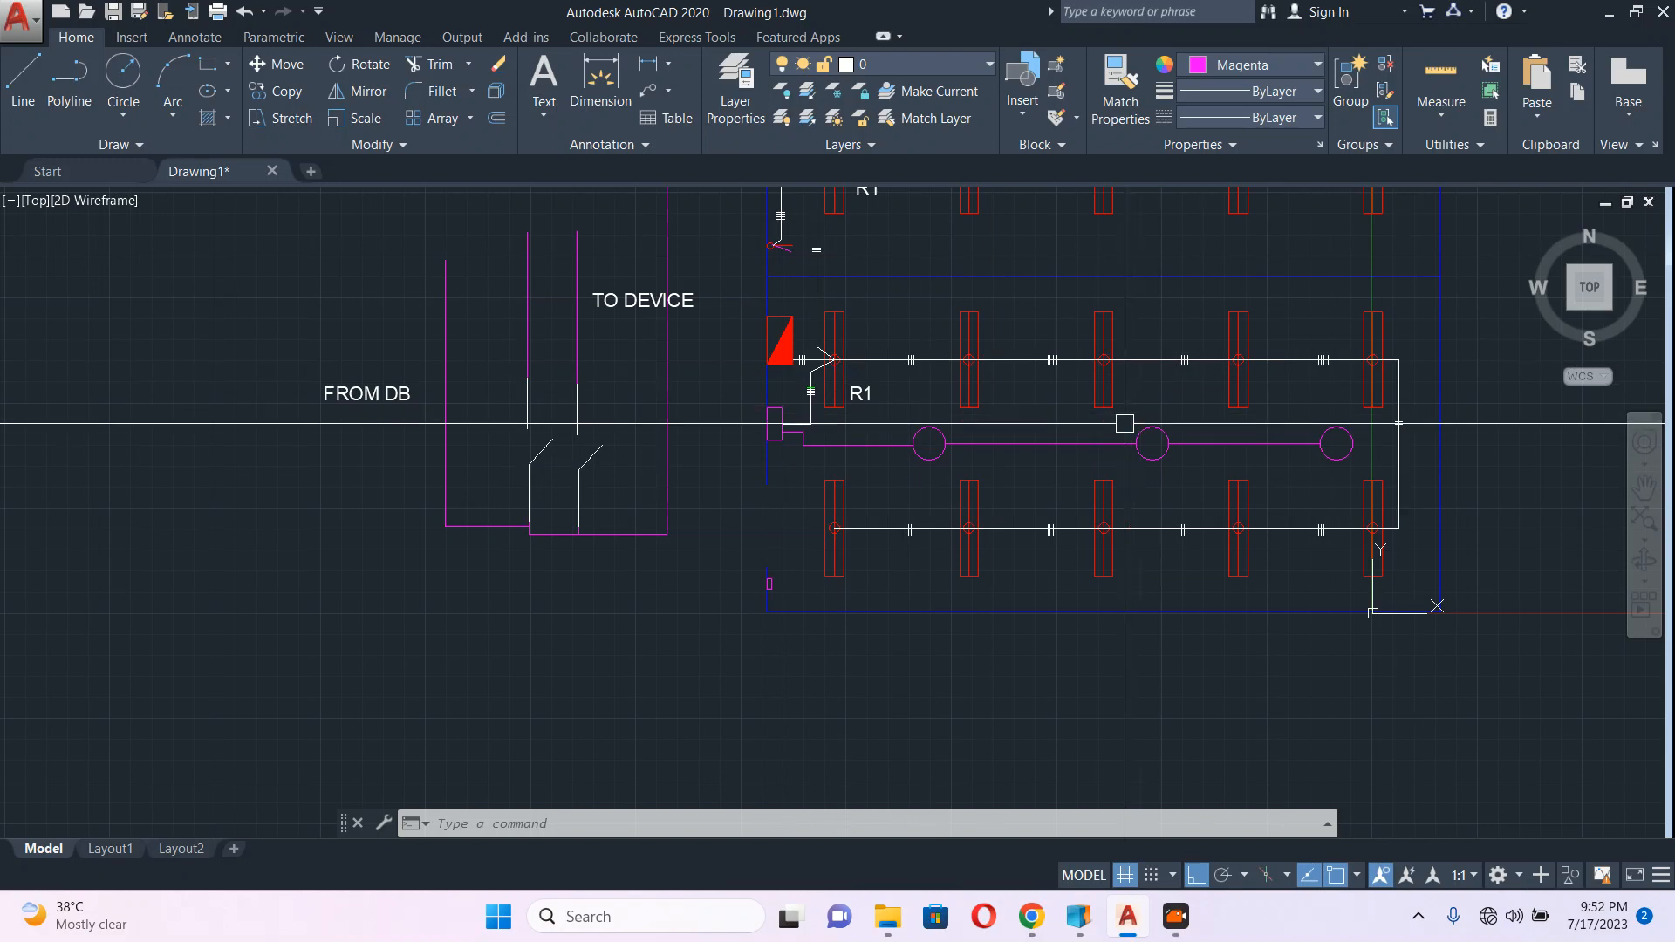
scroll(737, 462, up, 4)
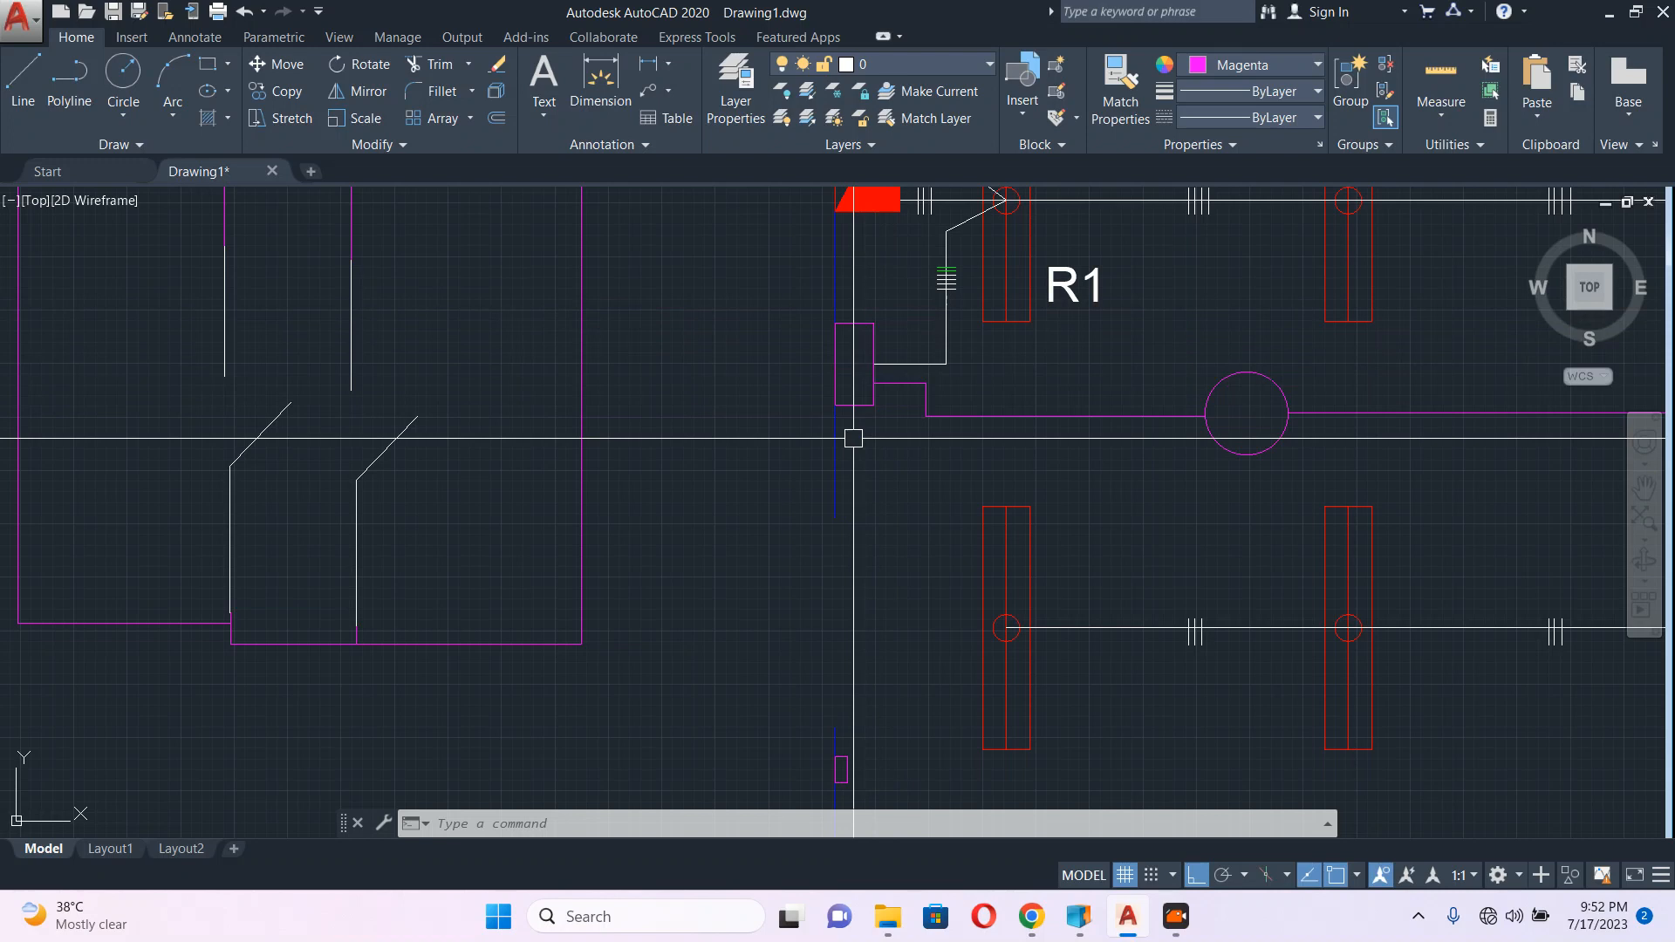
scroll(839, 440, up, 4)
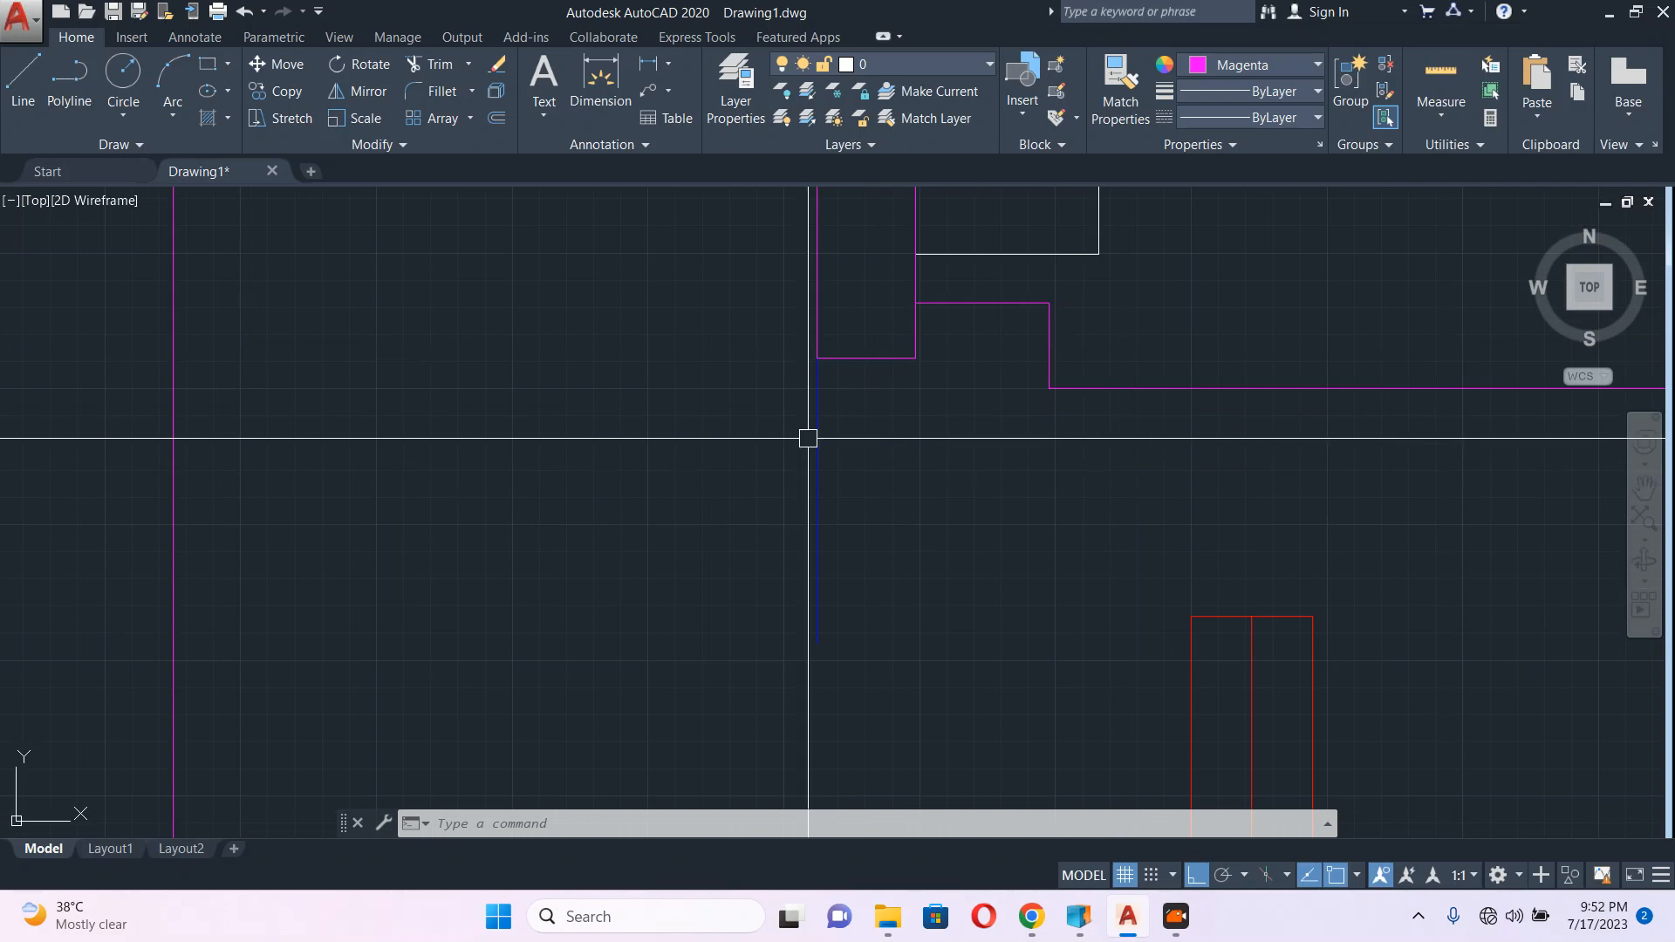
scroll(828, 447, down, 5)
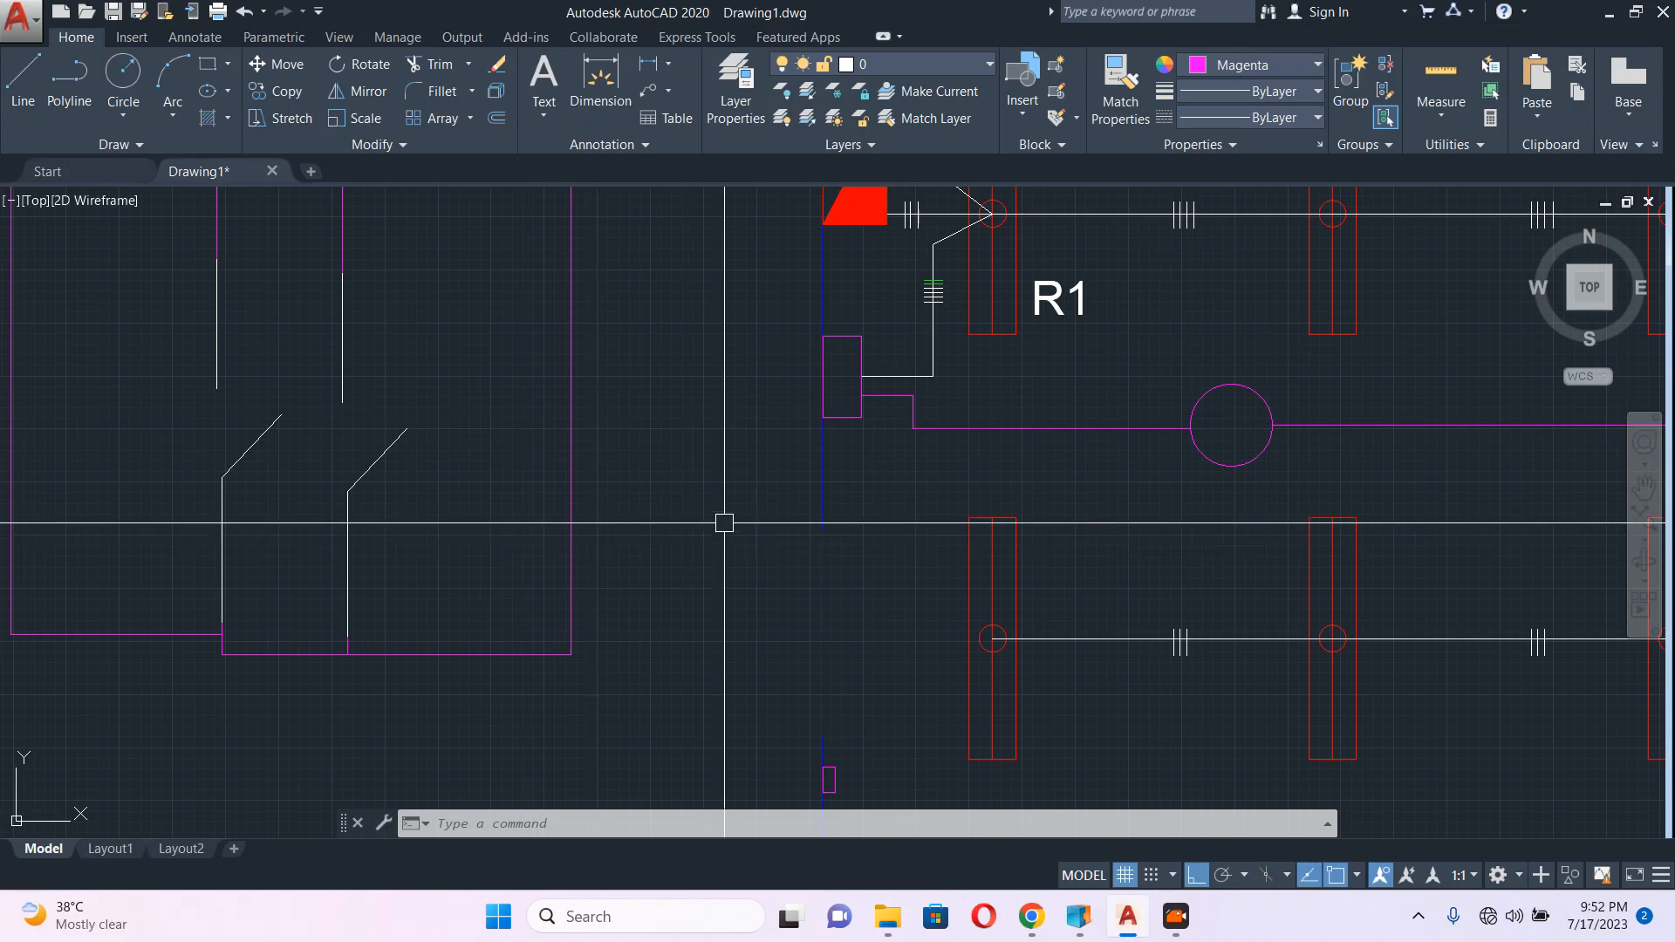
scroll(724, 525, down, 2)
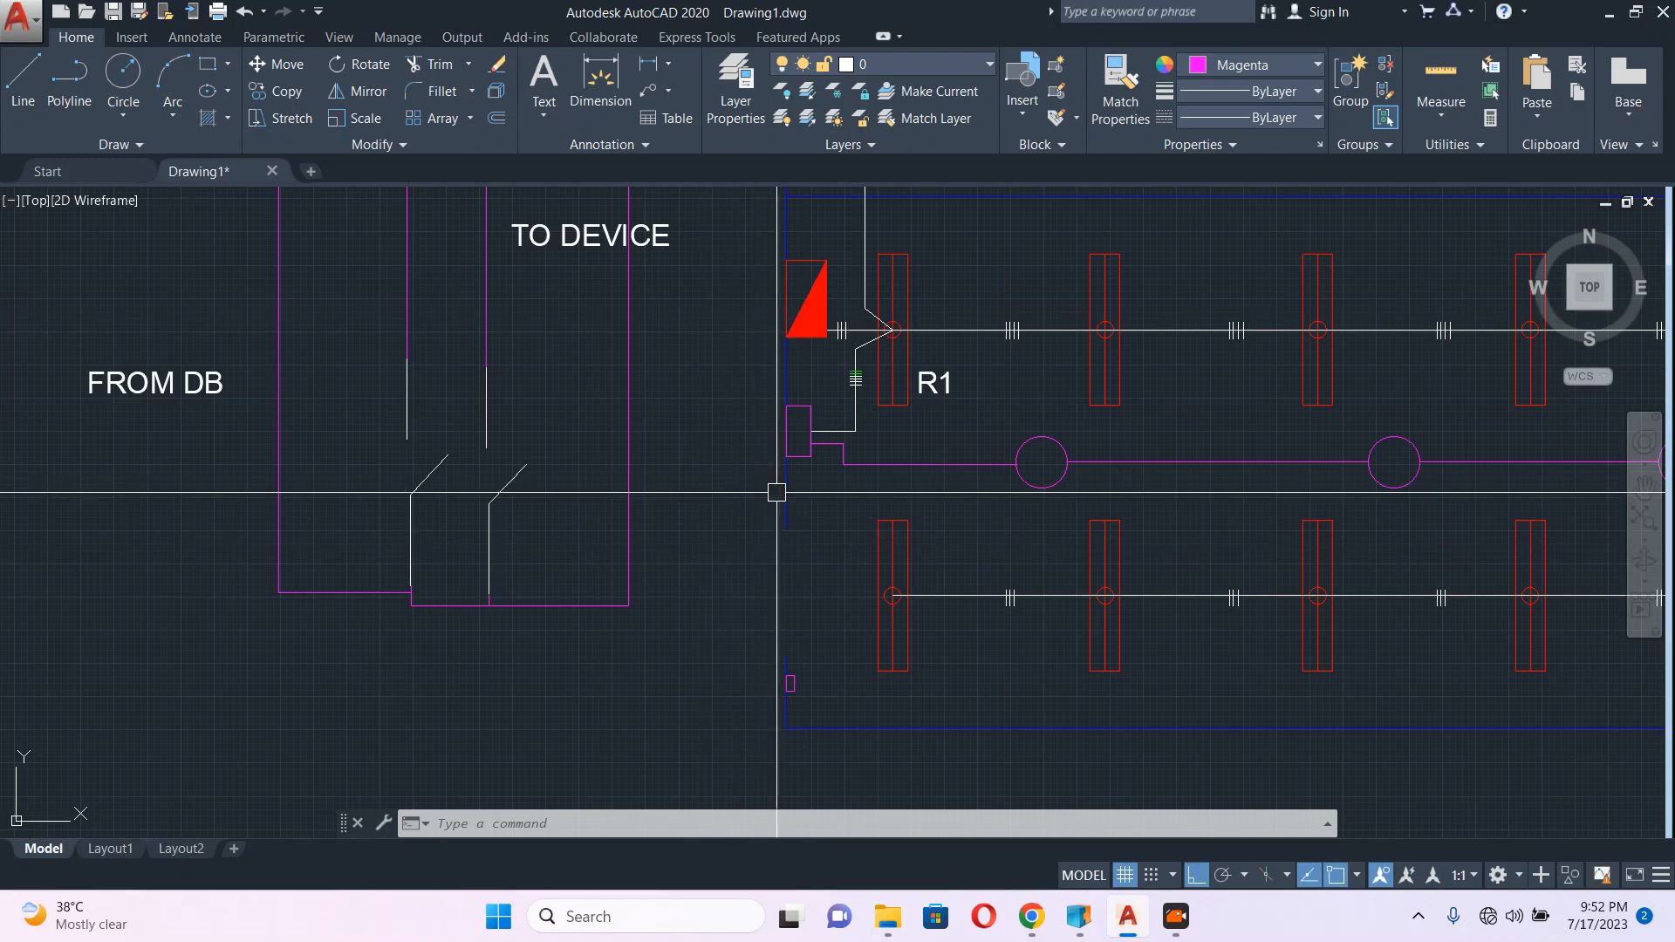
scroll(802, 435, up, 2)
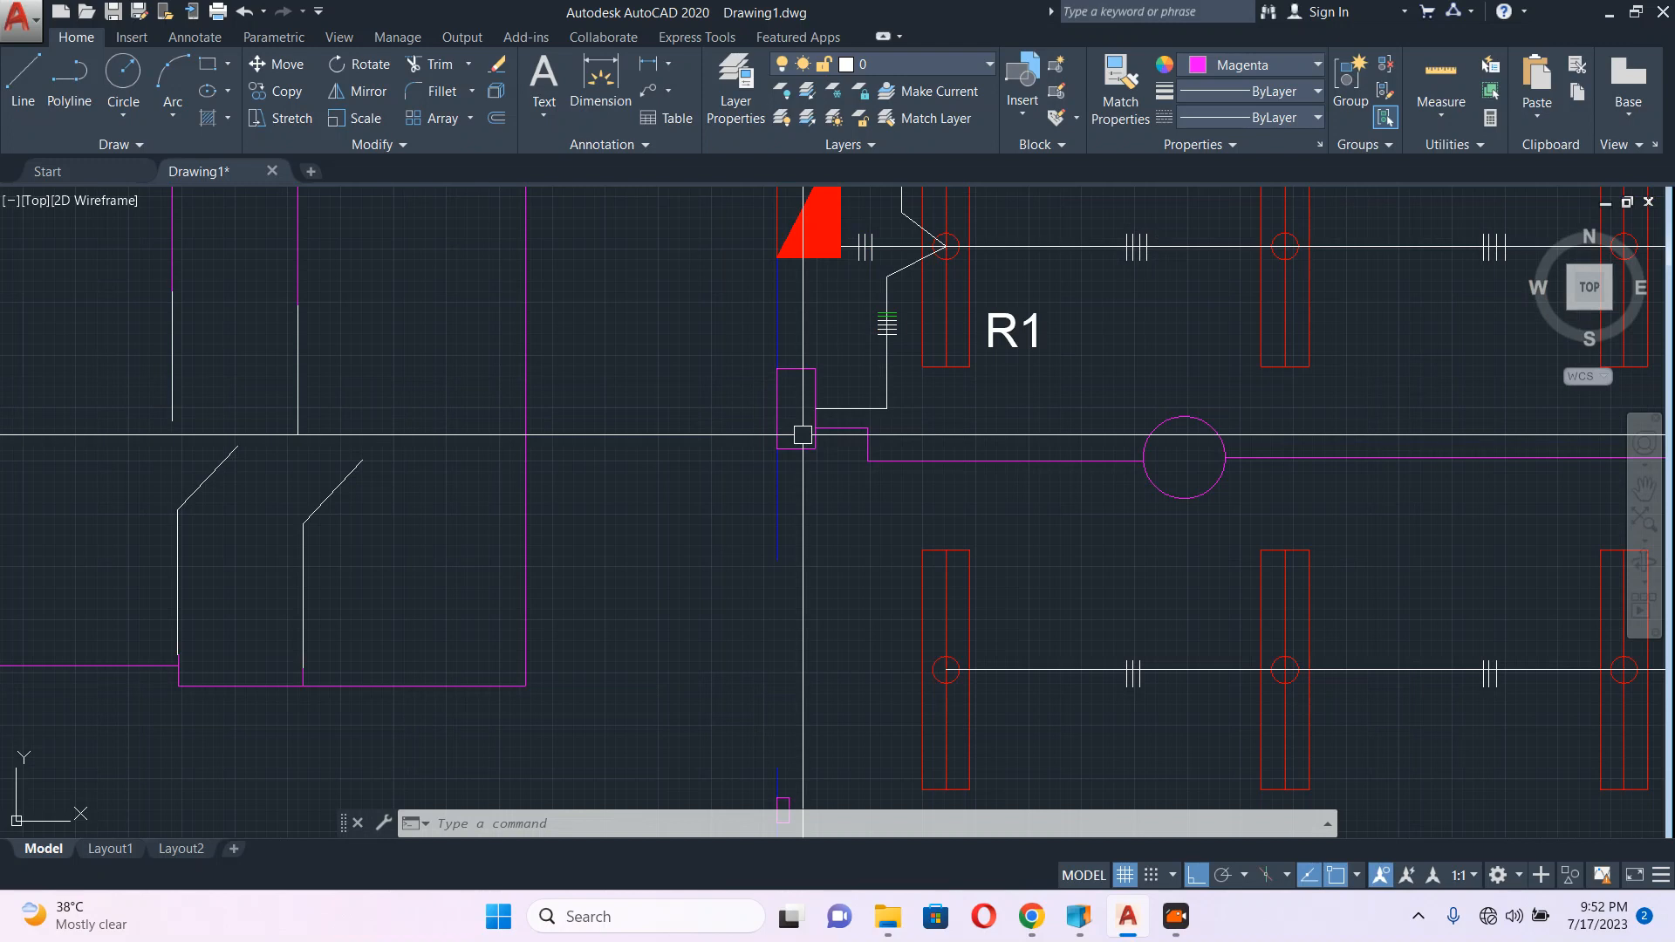
scroll(793, 436, down, 3)
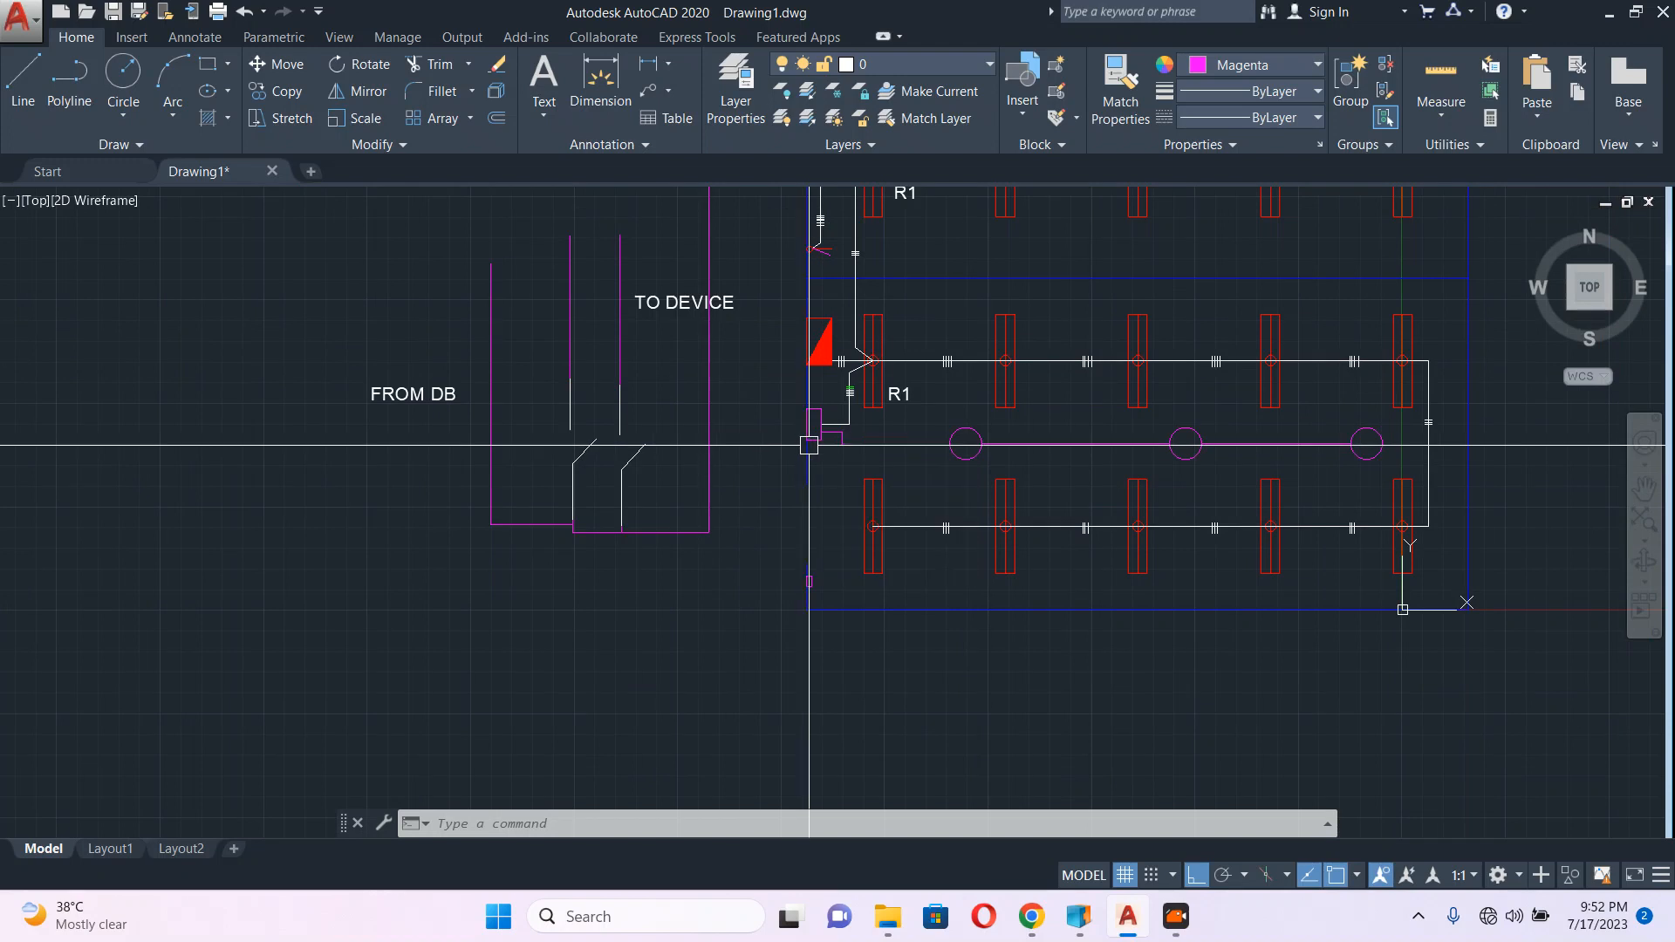
Step: Review the completed two-room lighting plan, including the fixture rows, switch wiring and circular devices, beside the switching diagram
scroll(933, 454, down, 4)
scroll(820, 501, up, 4)
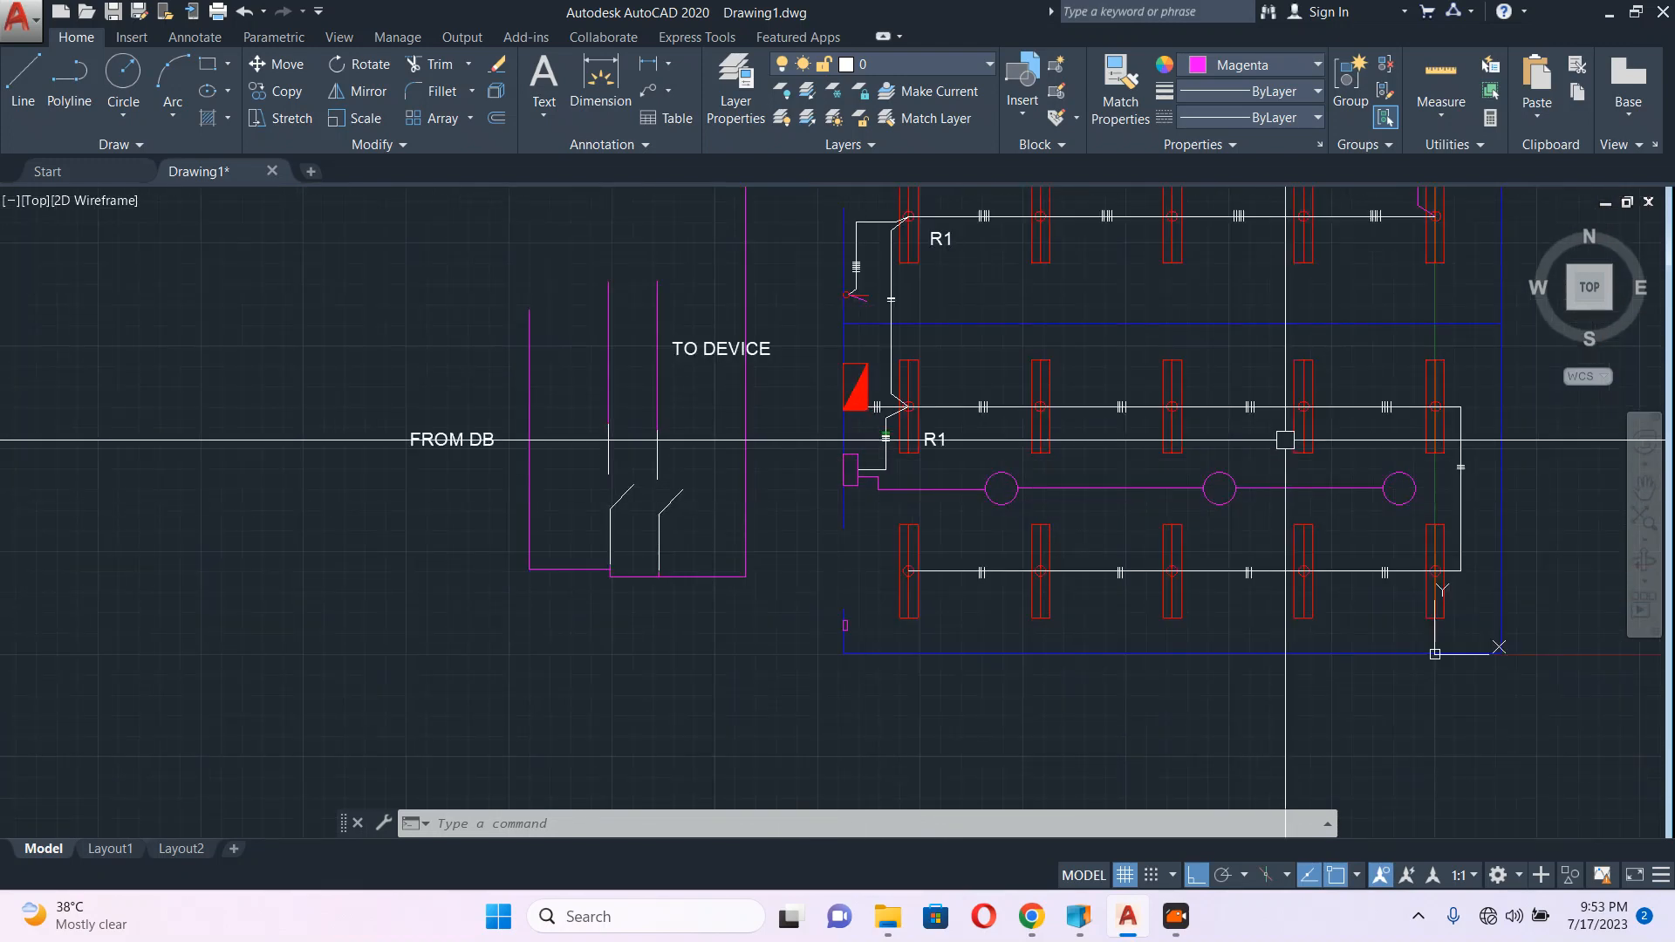
middle_drag(1263, 459, 1094, 455)
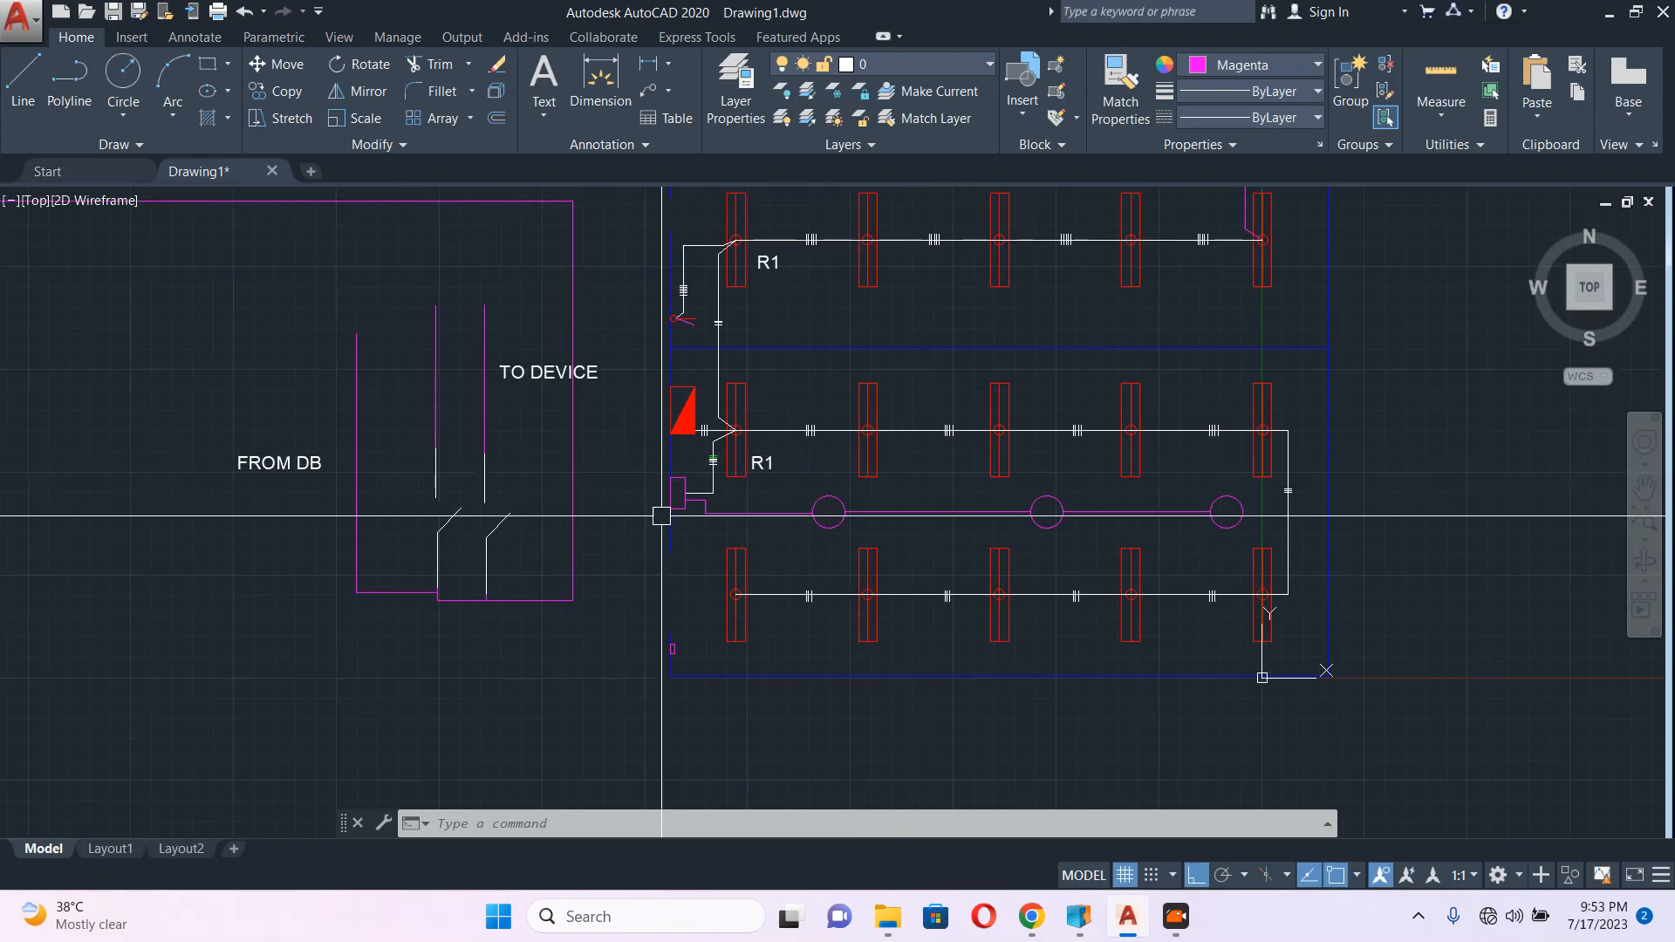
scroll(895, 457, down, 2)
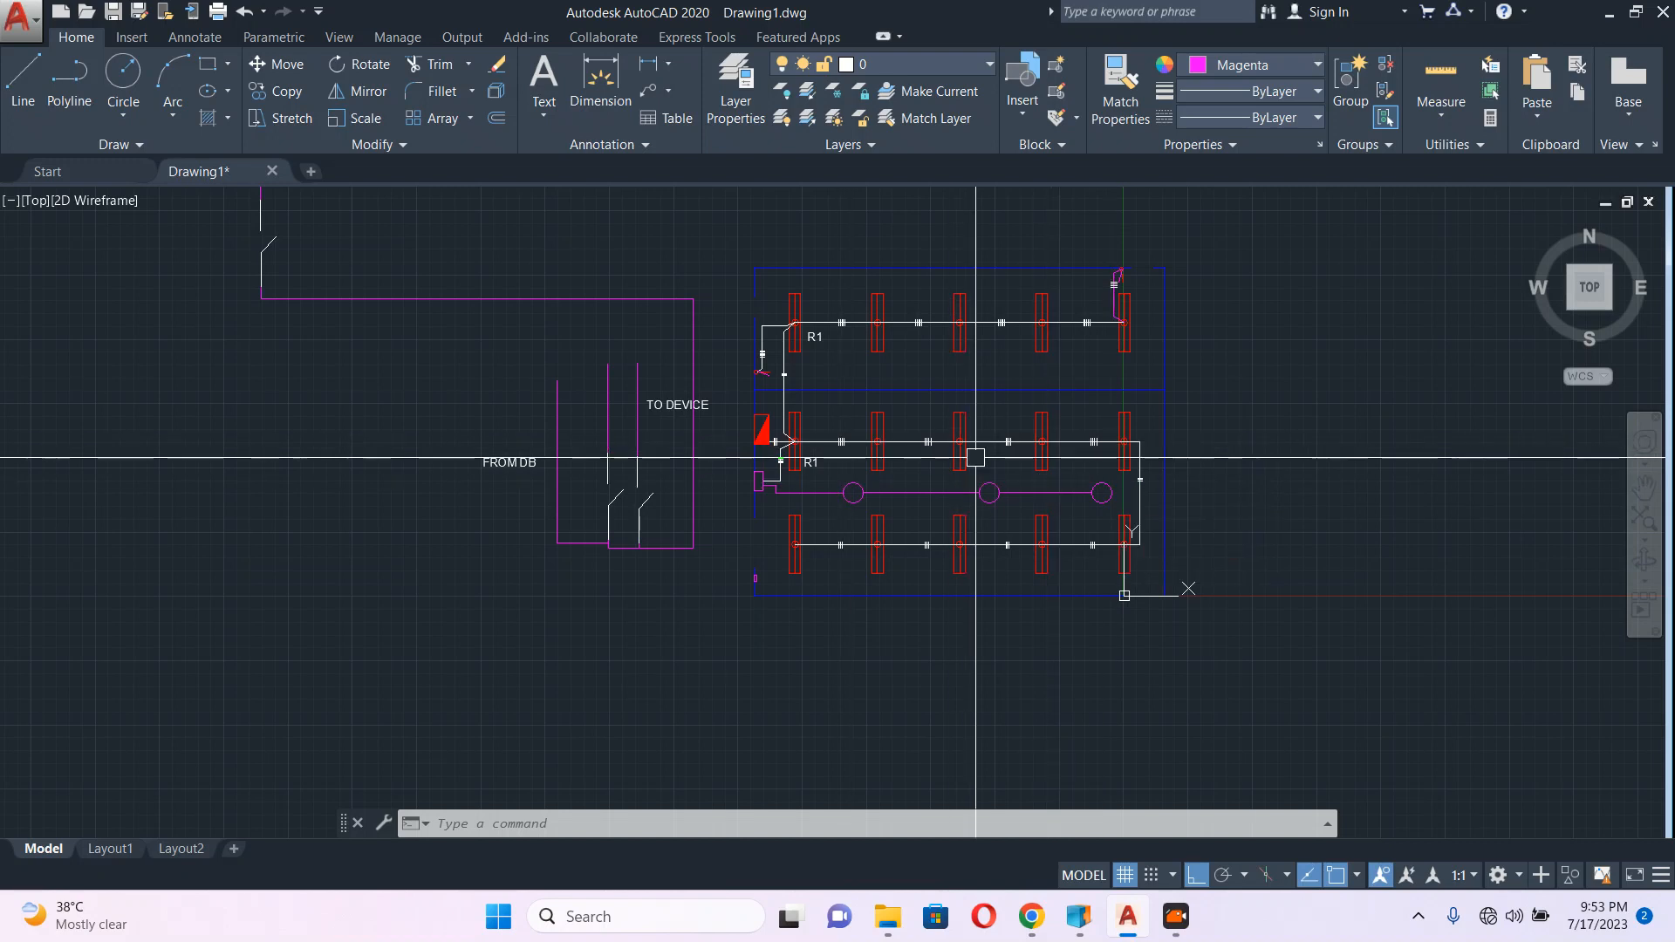
scroll(1032, 483, up, 2)
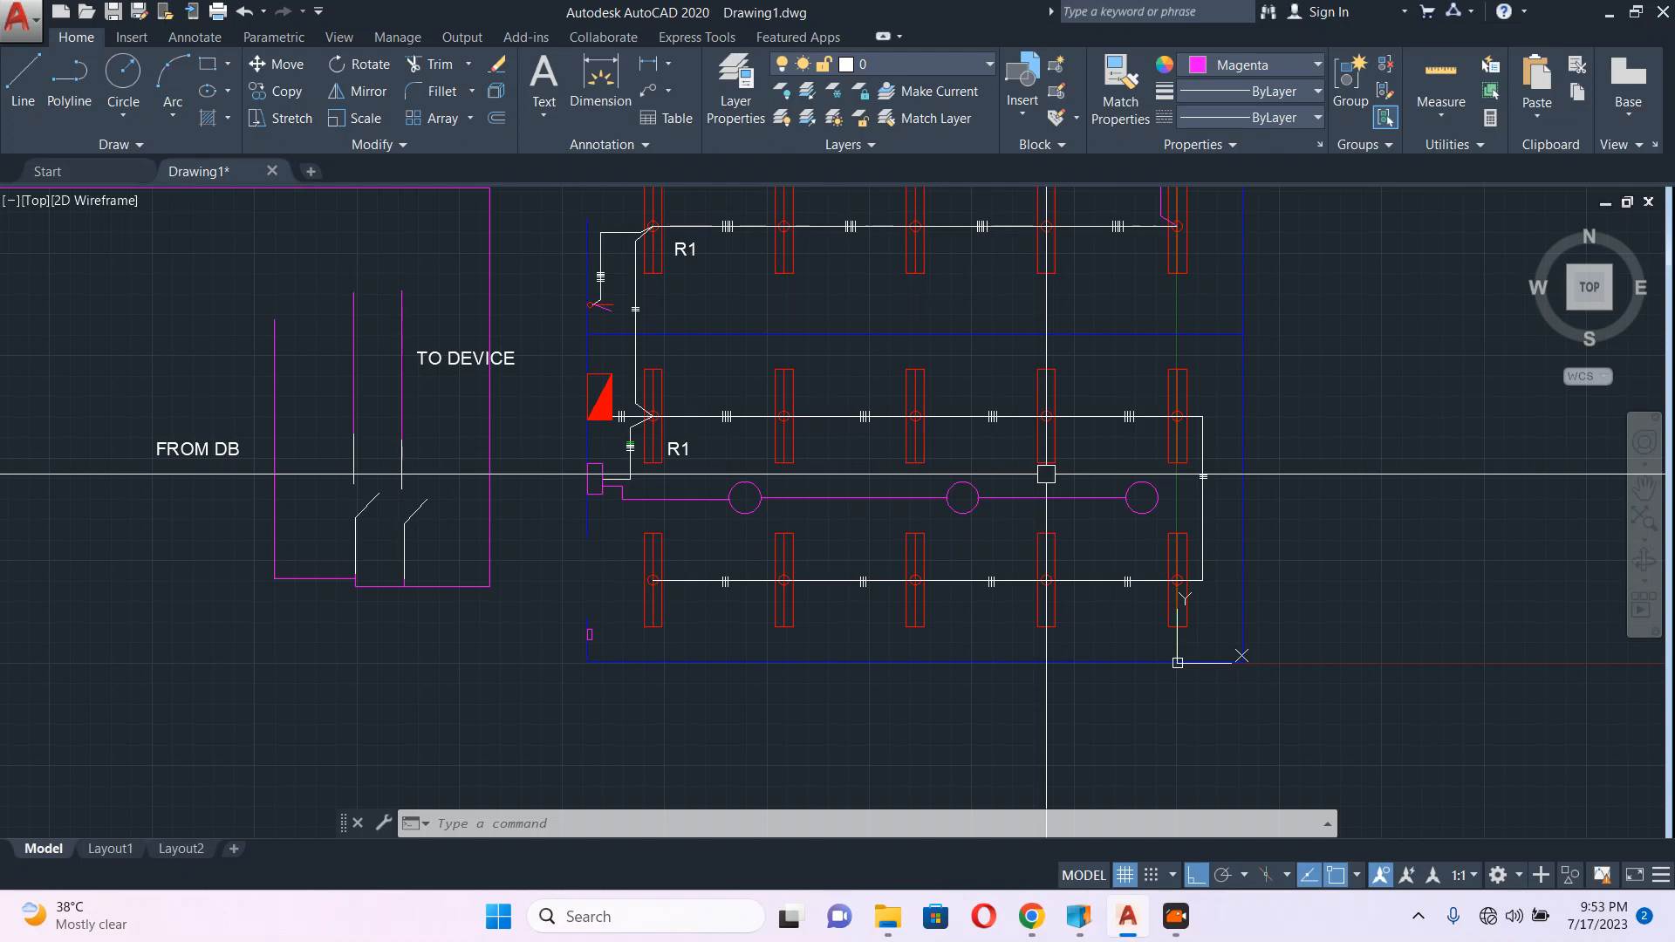
scroll(1010, 472, down, 2)
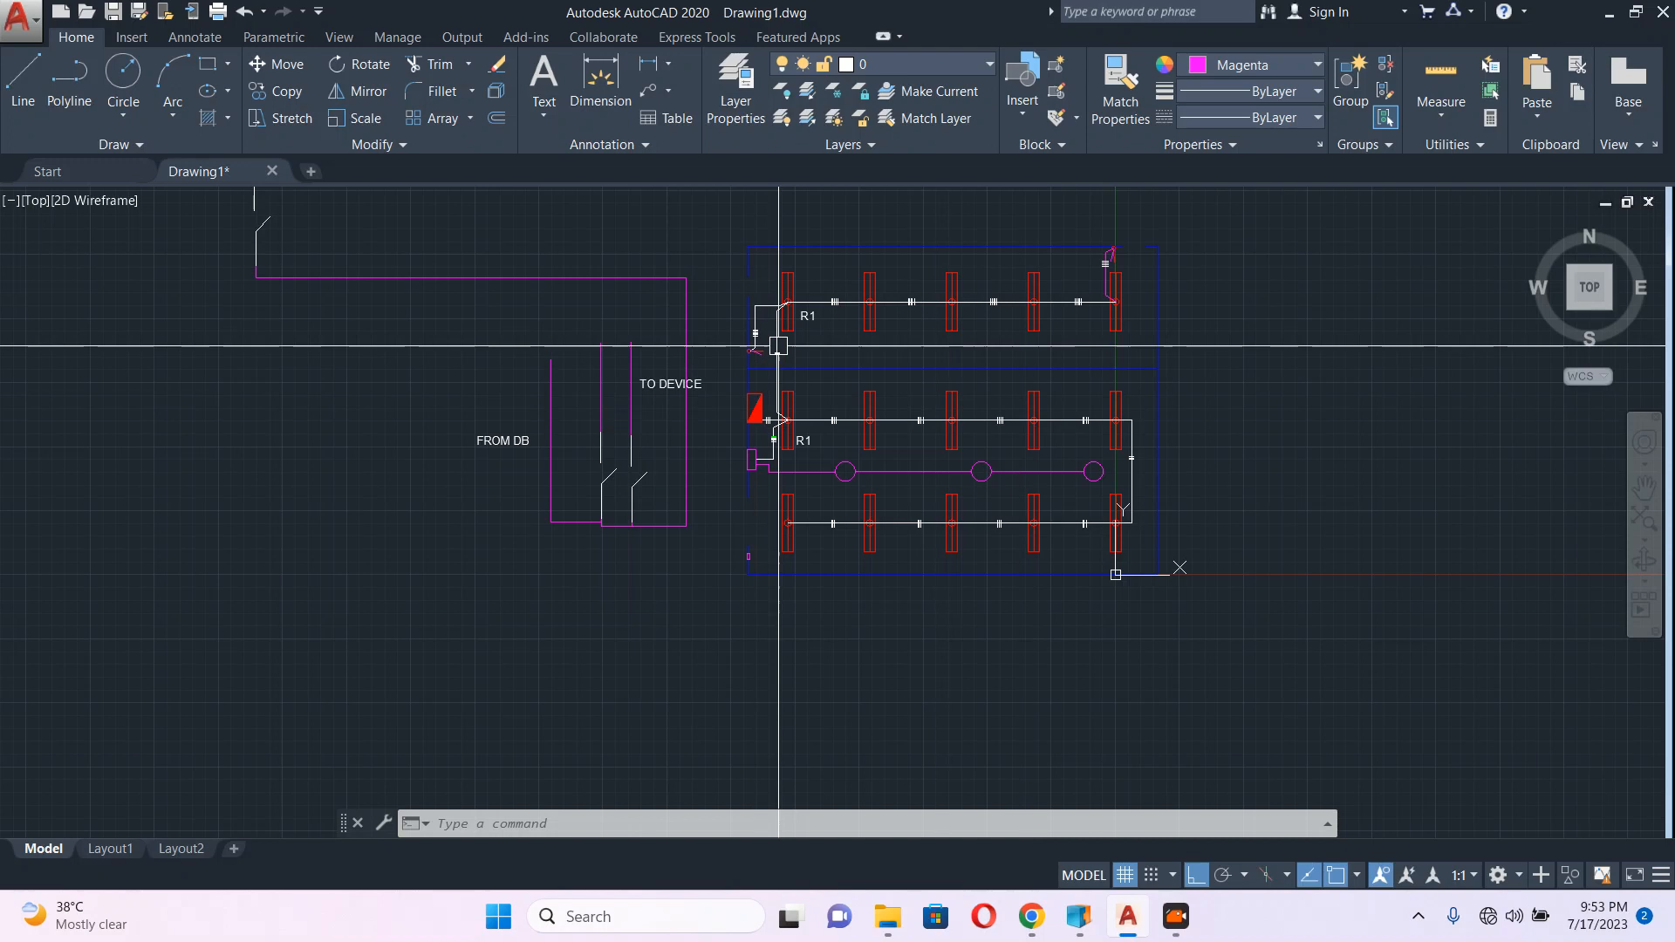
scroll(825, 392, up, 1)
scroll(886, 441, up, 1)
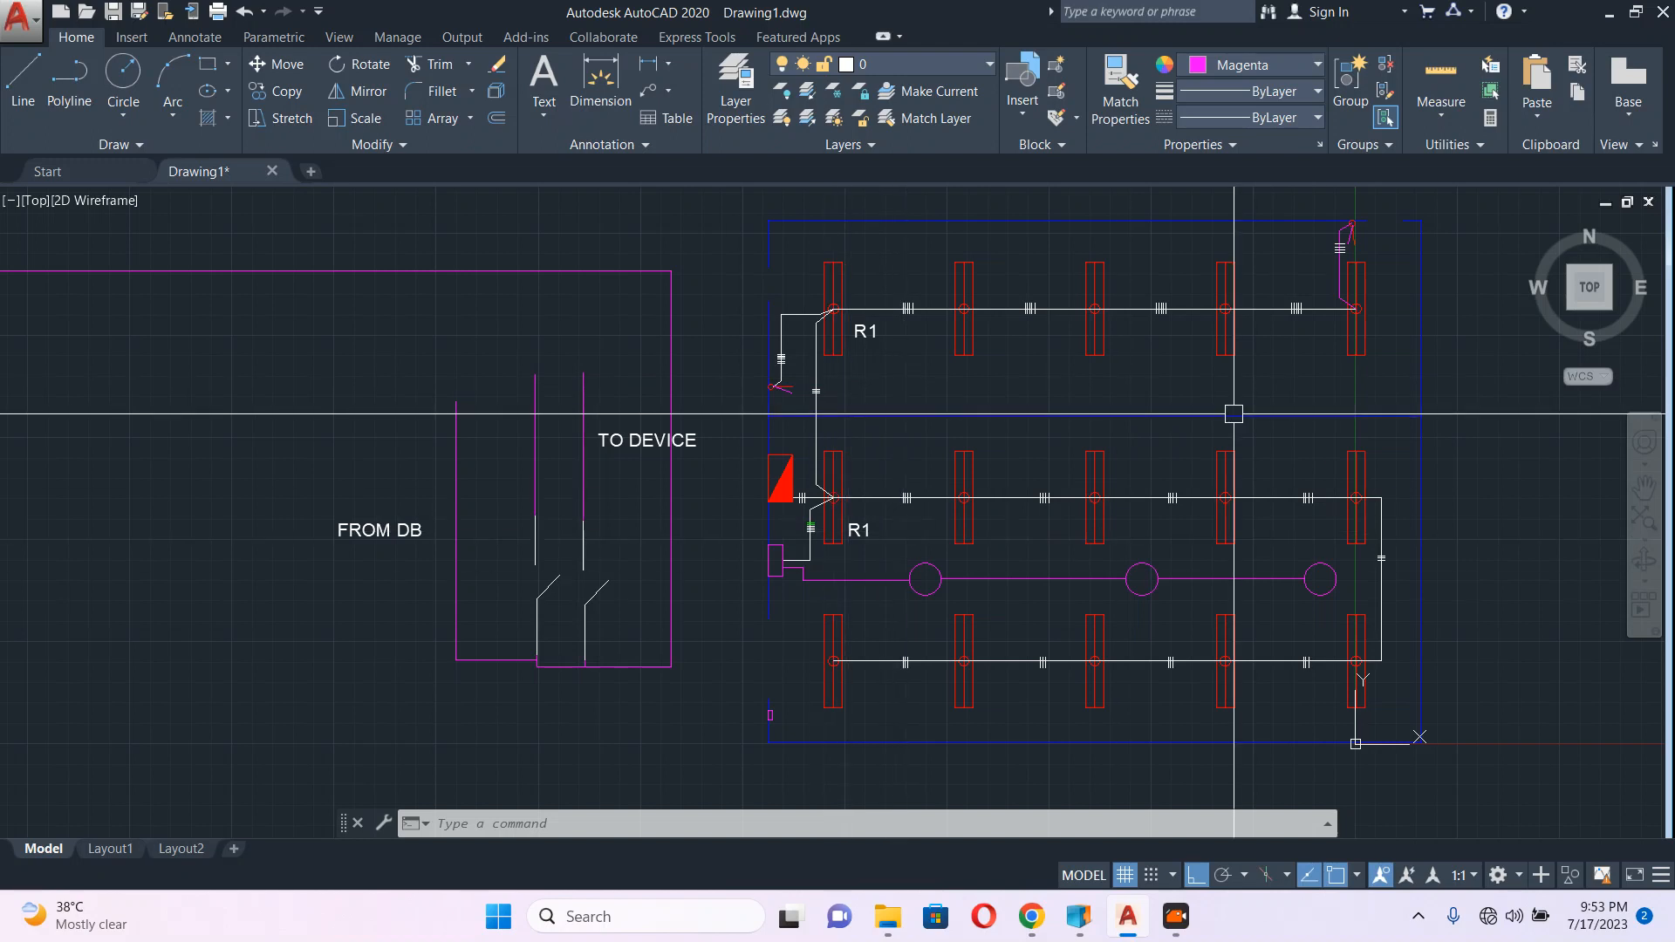
middle_drag(1221, 383, 1083, 337)
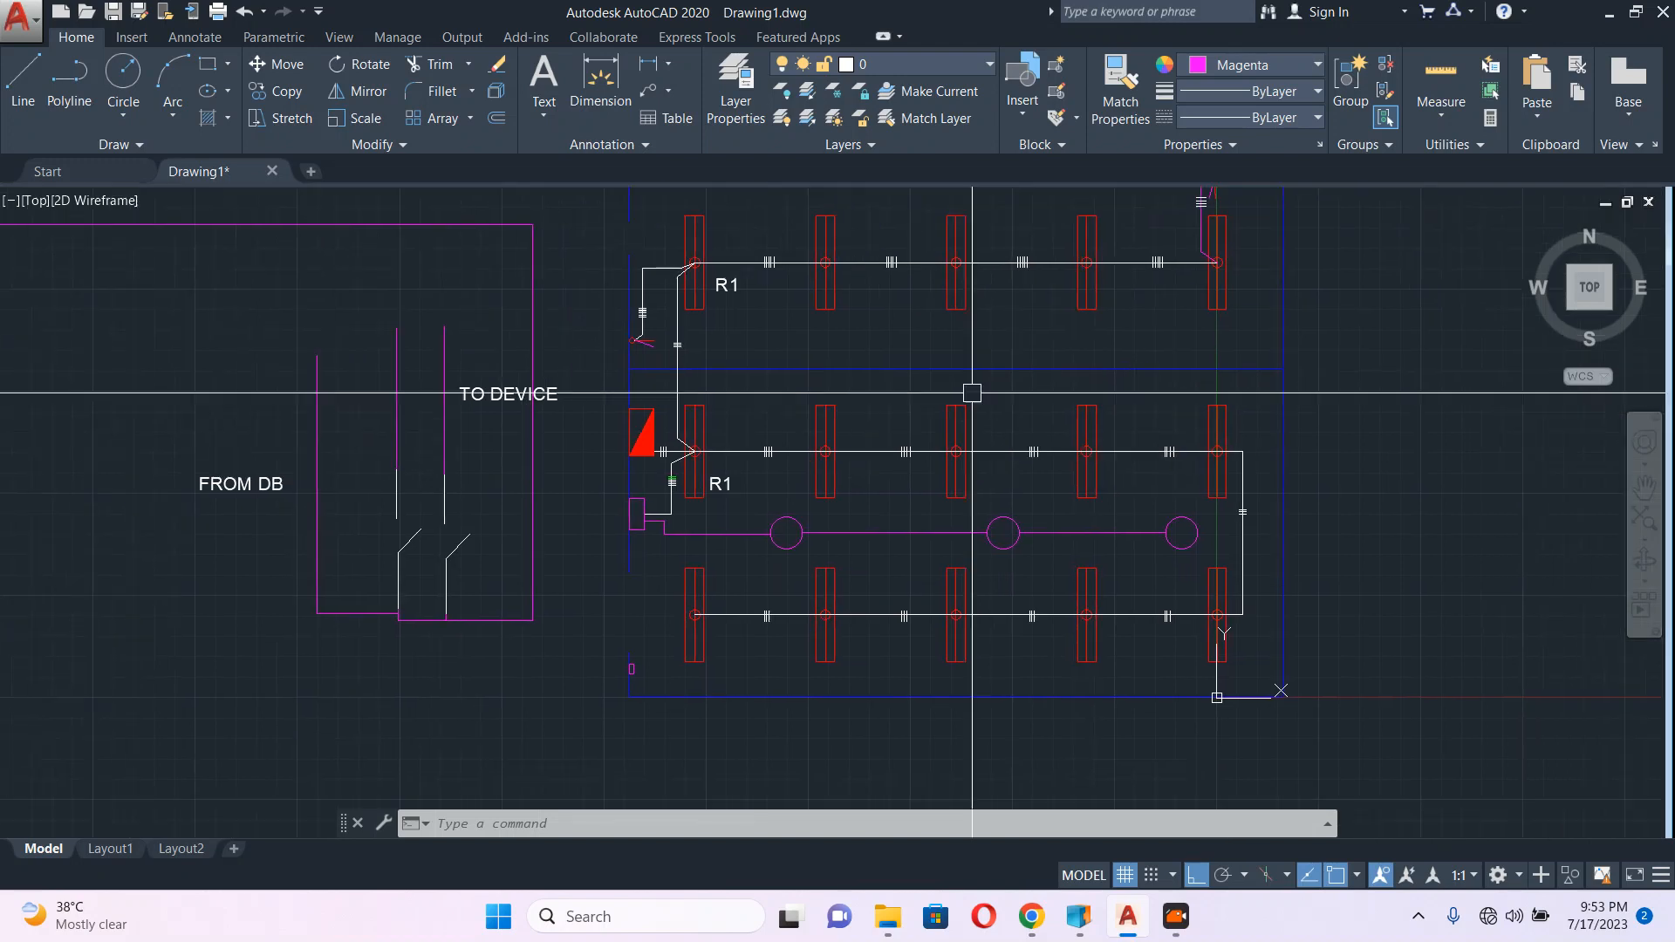